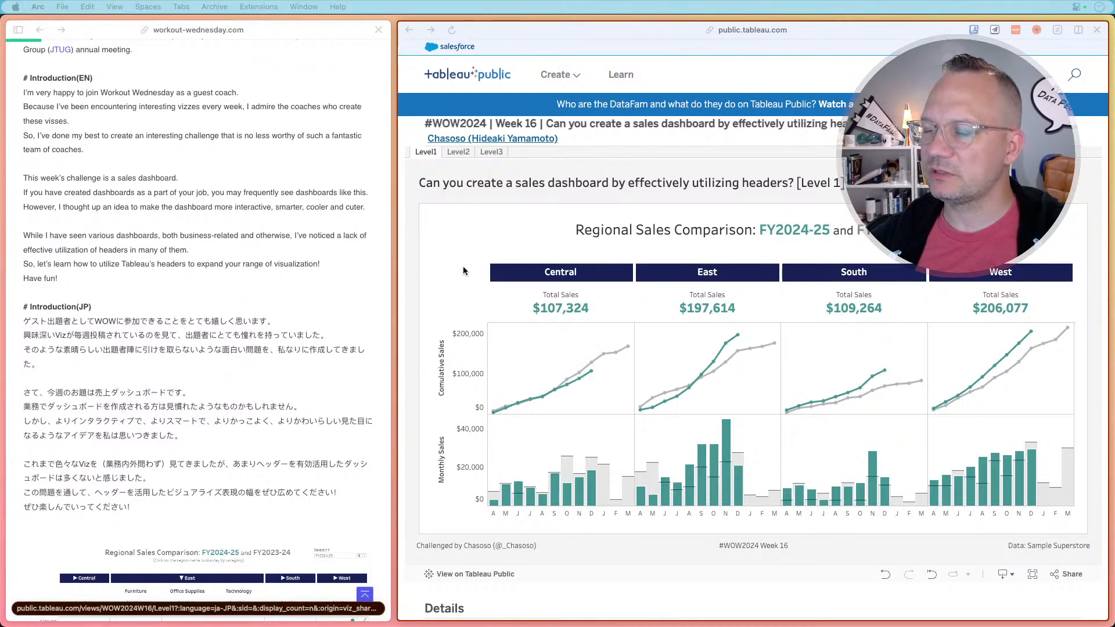
# - Examine the Level 2 dashboard by expanding the Central region into its categories and collapsing it again
pyautogui.click(458, 152)
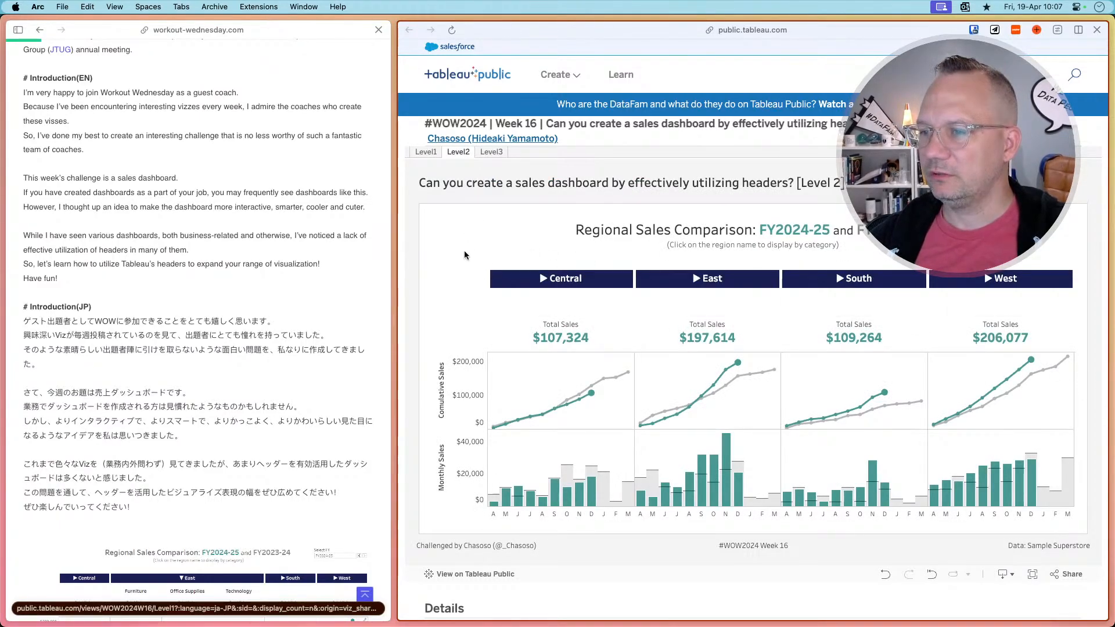
pyautogui.click(555, 279)
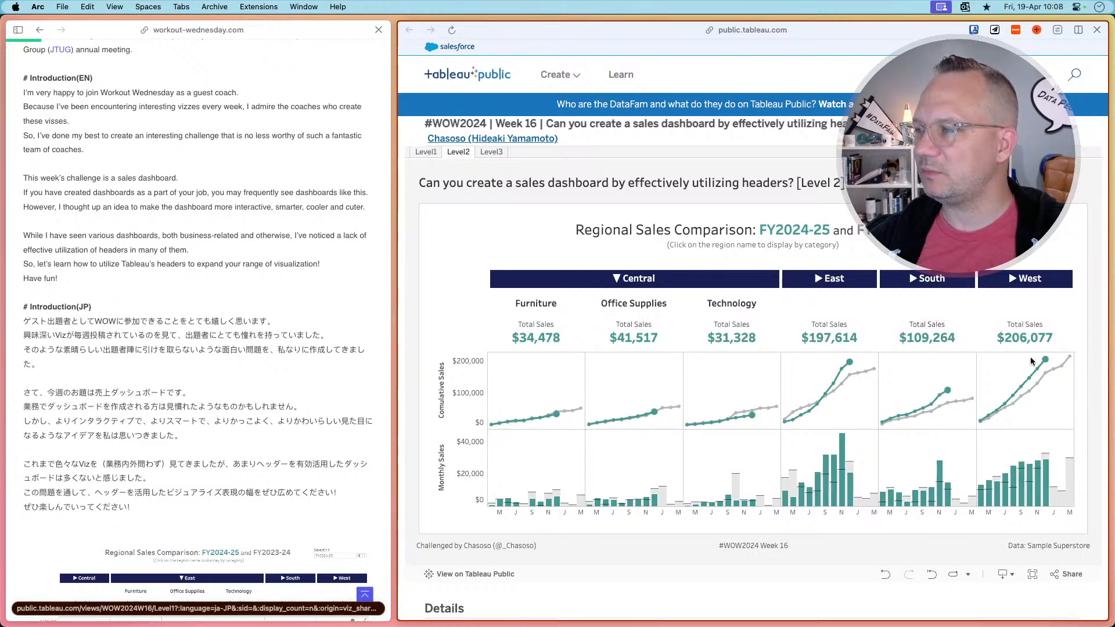
pyautogui.moveTo(955, 408)
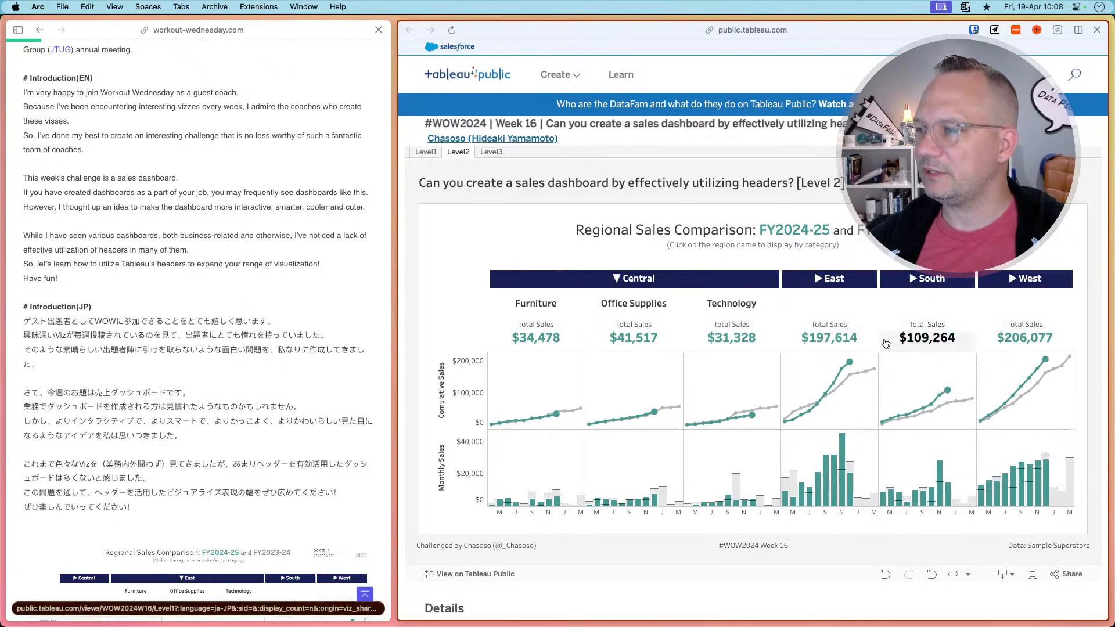
pyautogui.moveTo(924, 416)
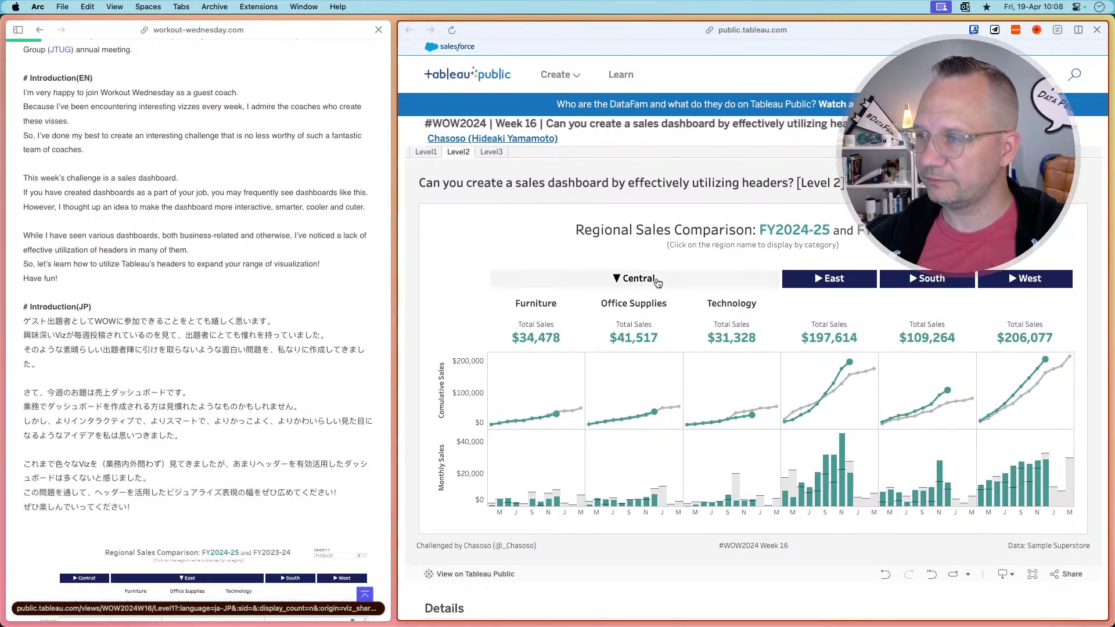
pyautogui.click(634, 280)
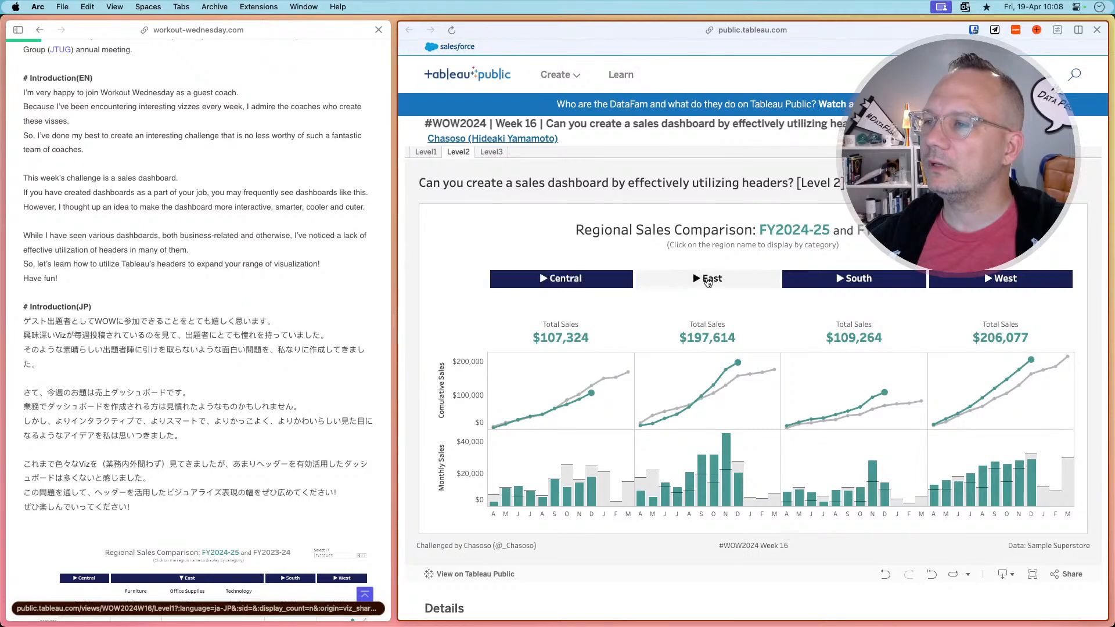
# - Examine the Level 3 dashboard, expanding and collapsing the Central region and comparing its charts with Level 2
pyautogui.click(491, 153)
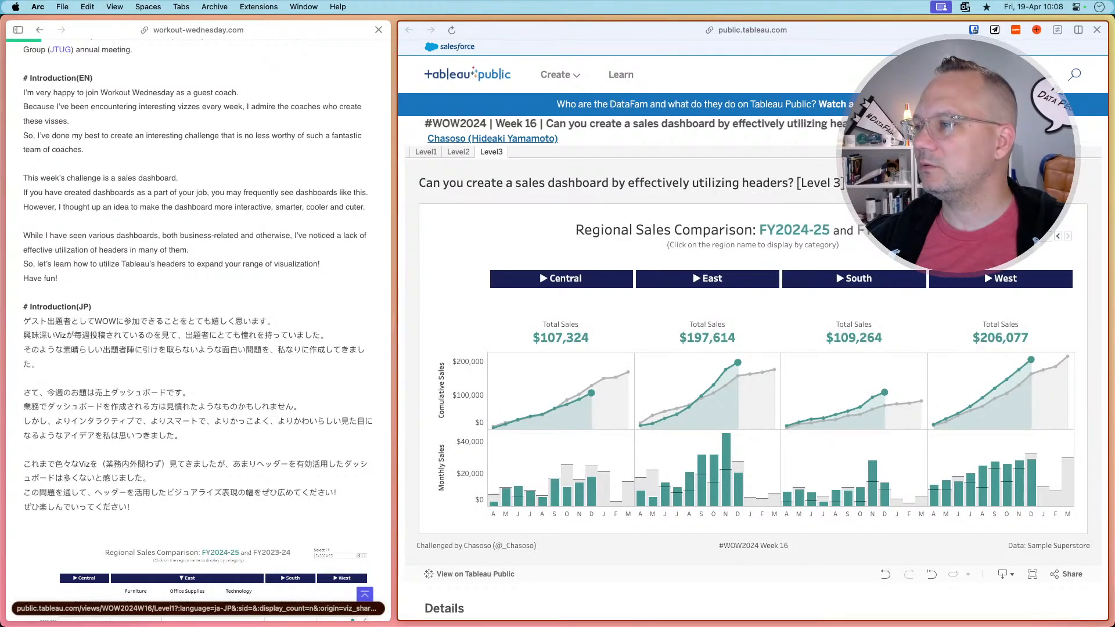
pyautogui.click(573, 278)
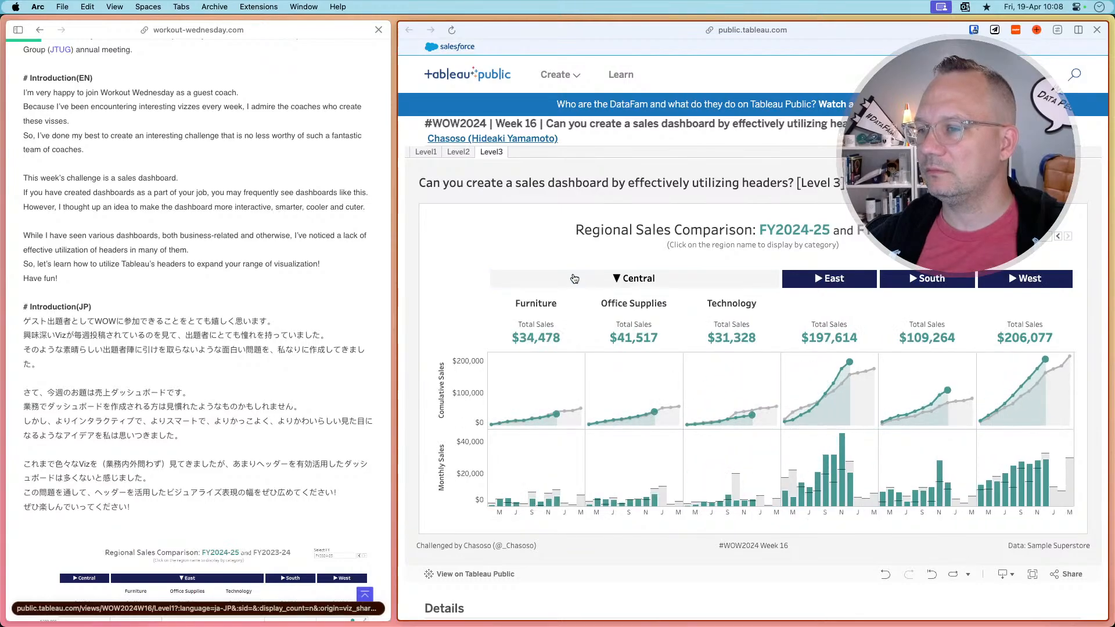
pyautogui.click(574, 278)
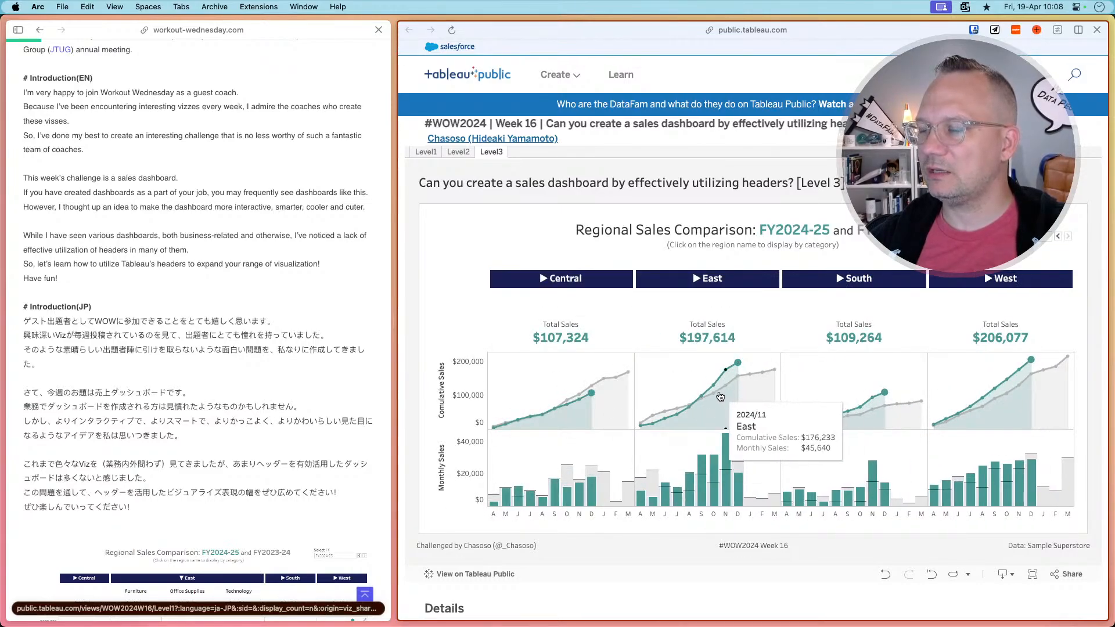
pyautogui.click(458, 152)
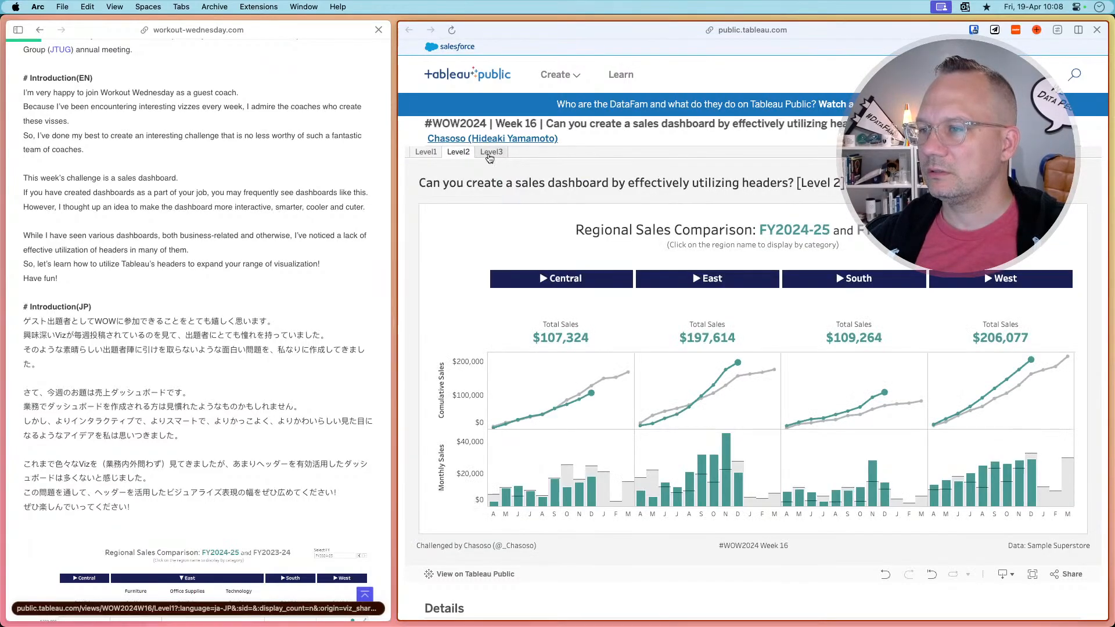
pyautogui.click(489, 154)
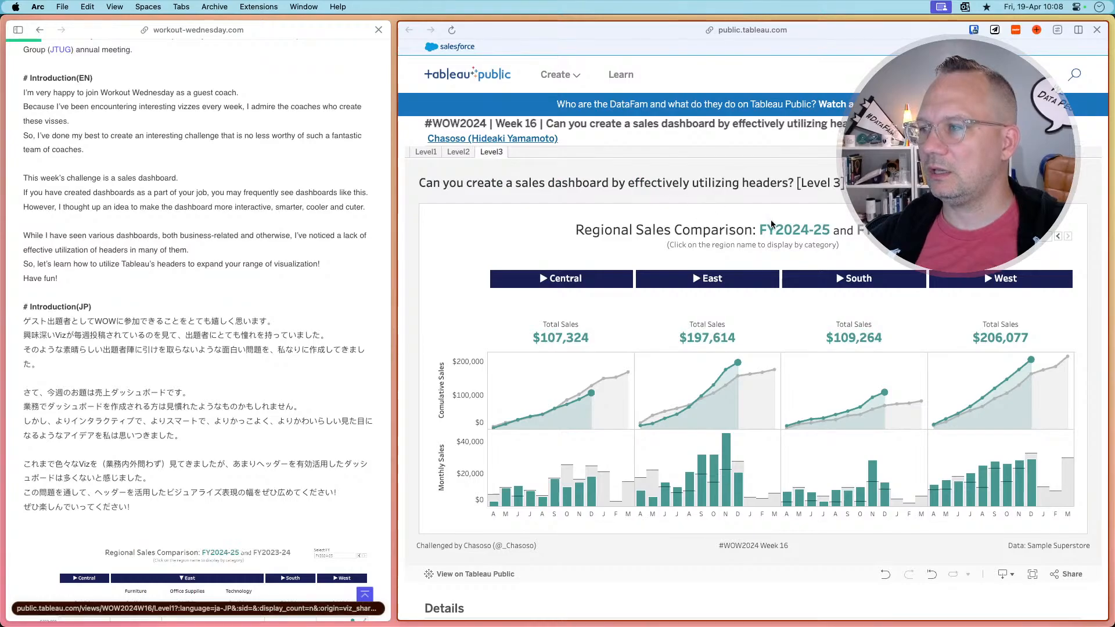
# - Step the Level 3 dashboard back to FY2022-23 and forward to FY2024-25, and return to the Level 1 dashboard
pyautogui.click(1058, 237)
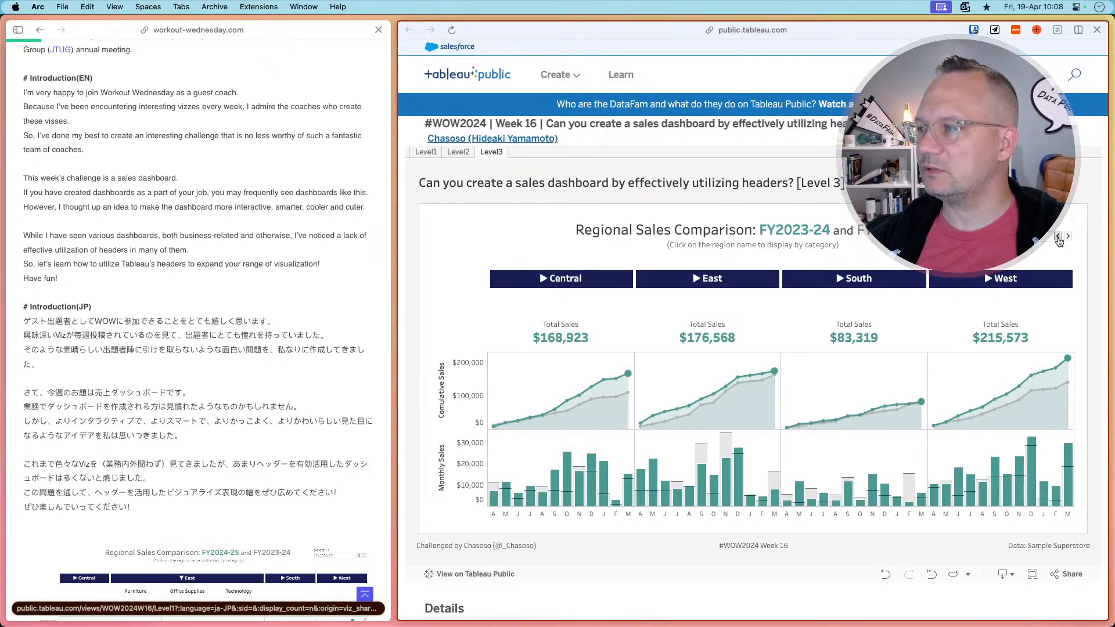
pyautogui.click(1069, 238)
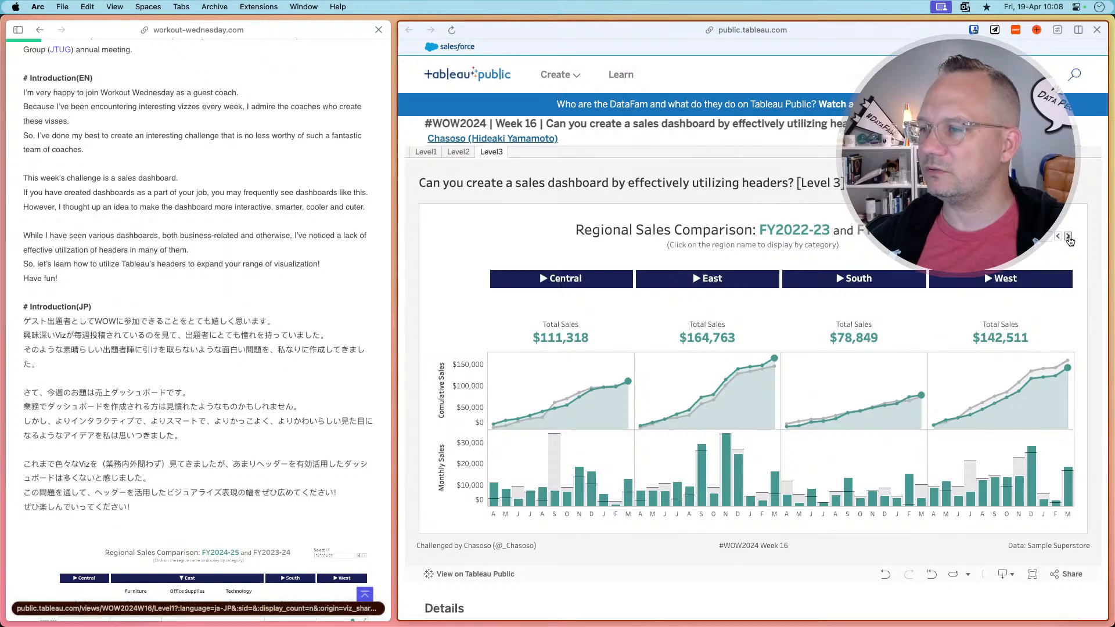
pyautogui.click(1069, 238)
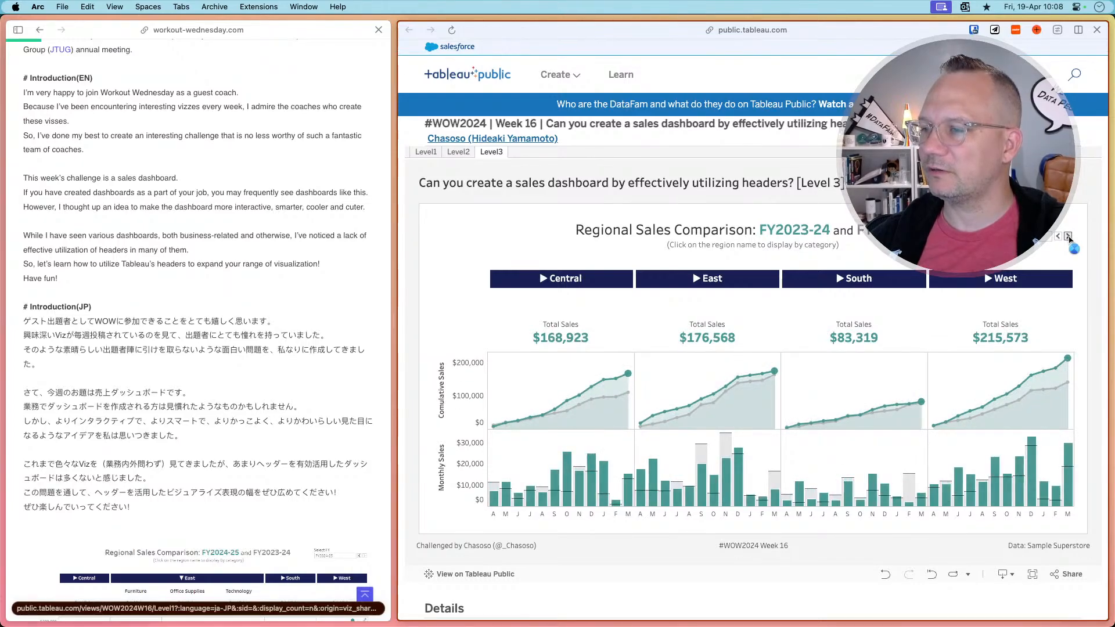
pyautogui.click(1069, 238)
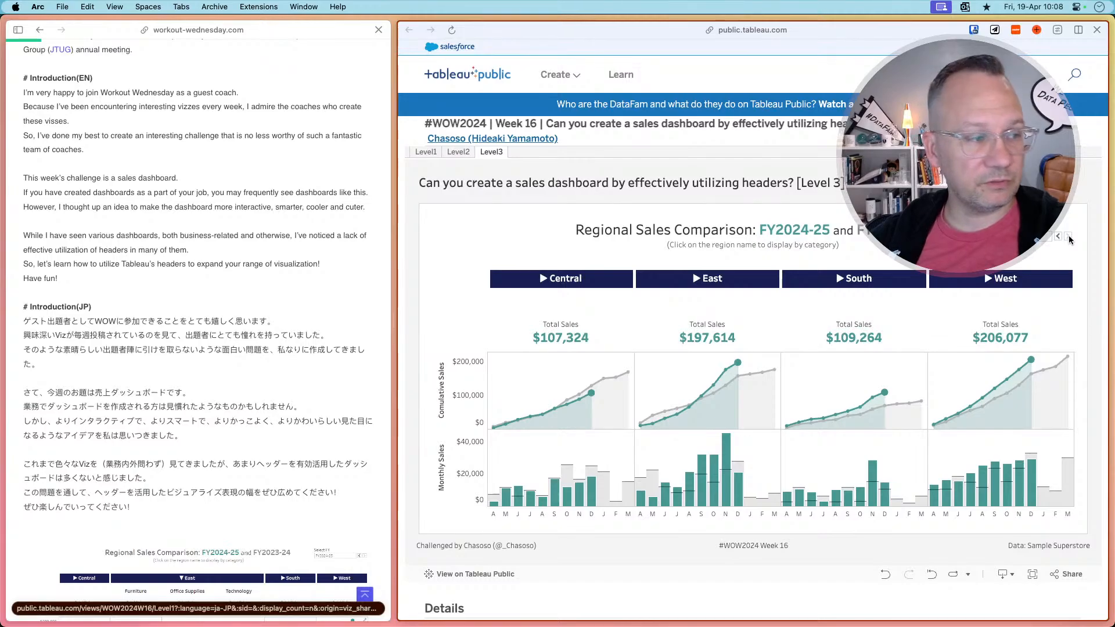
pyautogui.click(425, 153)
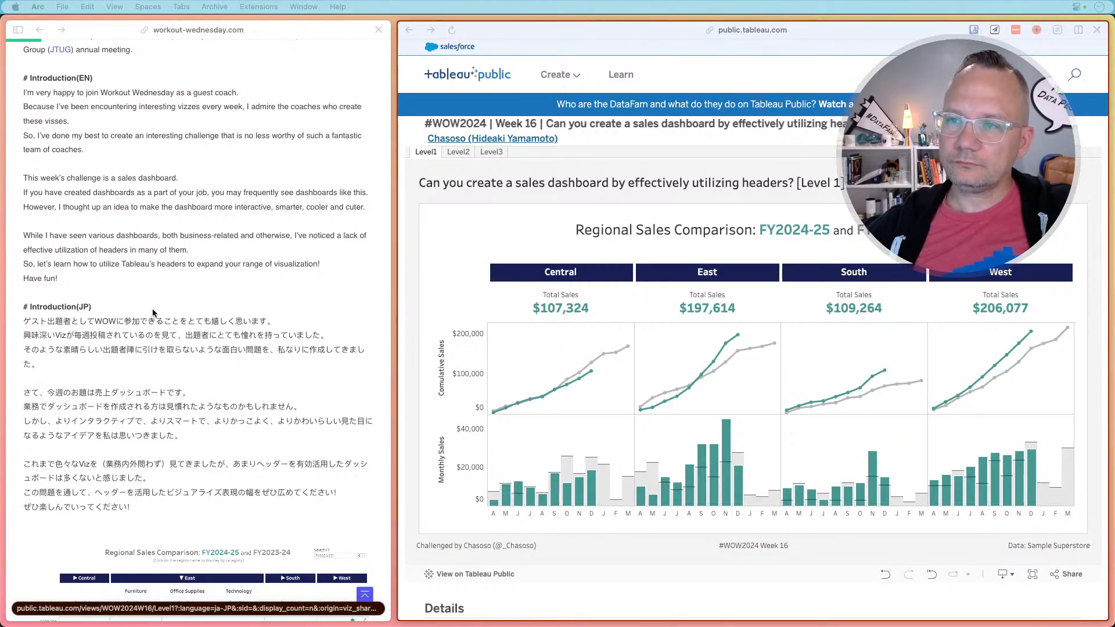
# - Switch to Tableau Desktop and connect to the saved data source Sample - Superstore
pyautogui.press('super+Tab')
pyautogui.press('super+Tab')
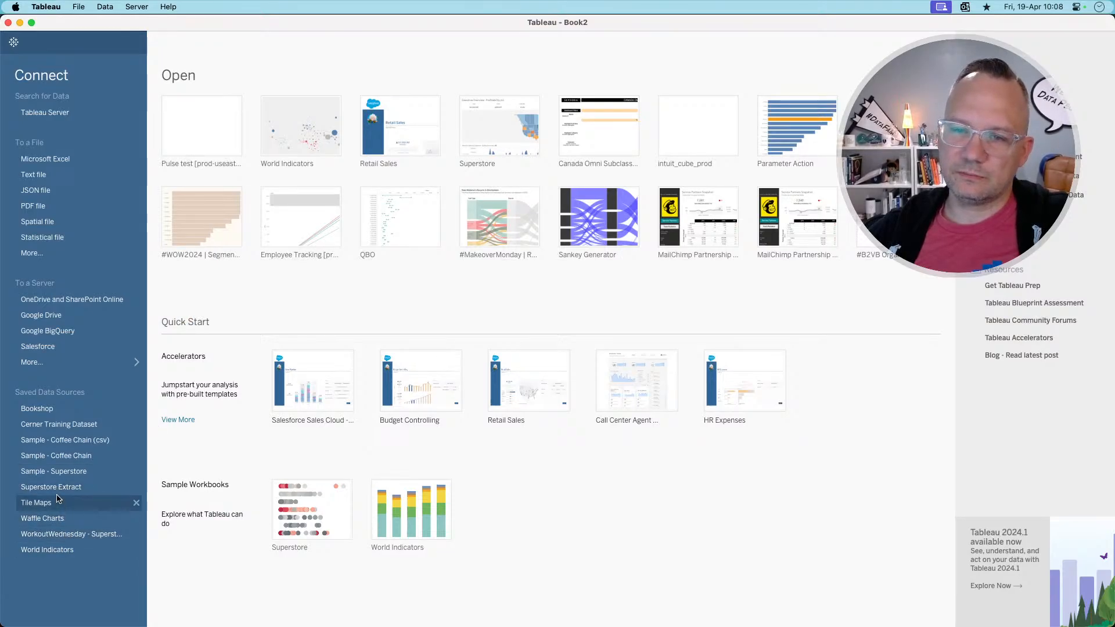
pyautogui.click(58, 471)
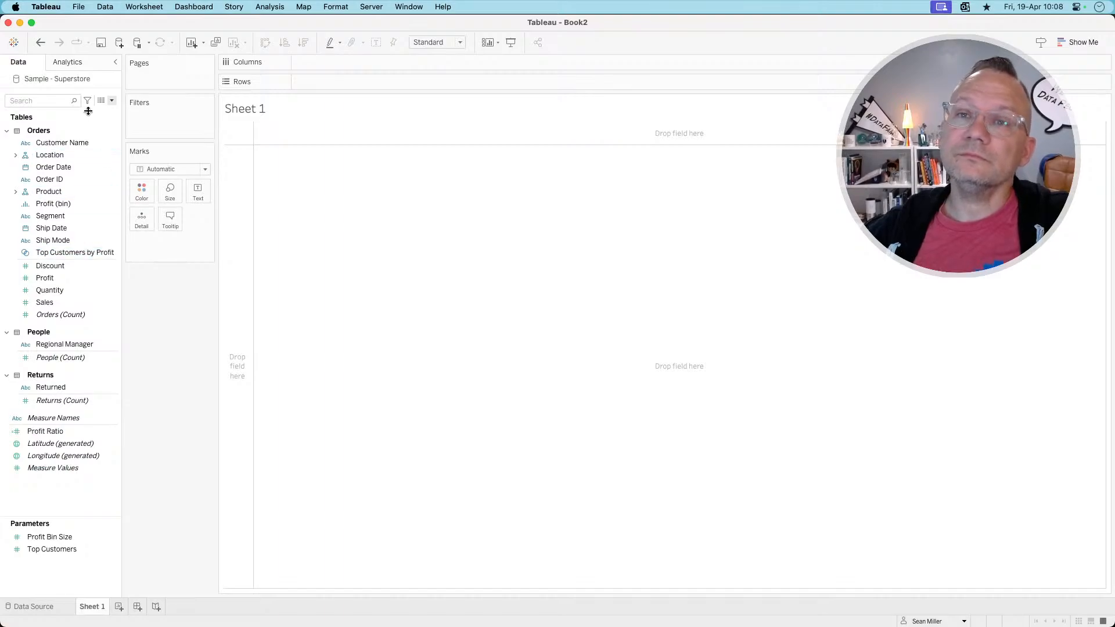
# - Check the description of the Order Date field and set its default fiscal year start to April
pyautogui.click(50, 168)
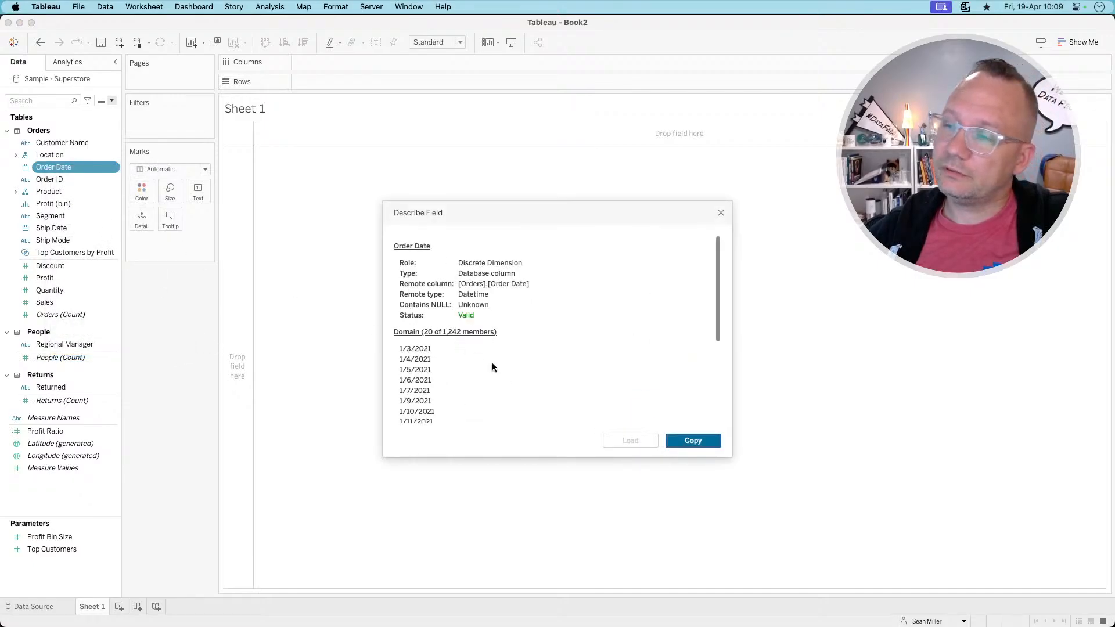
pyautogui.click(720, 213)
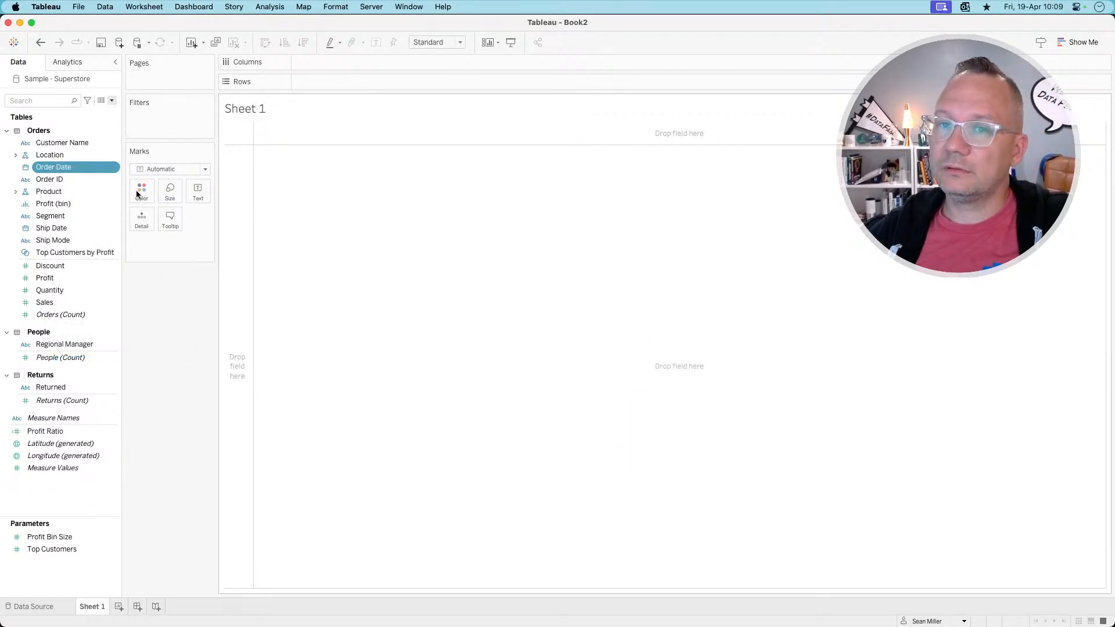
pyautogui.rightClick(66, 170)
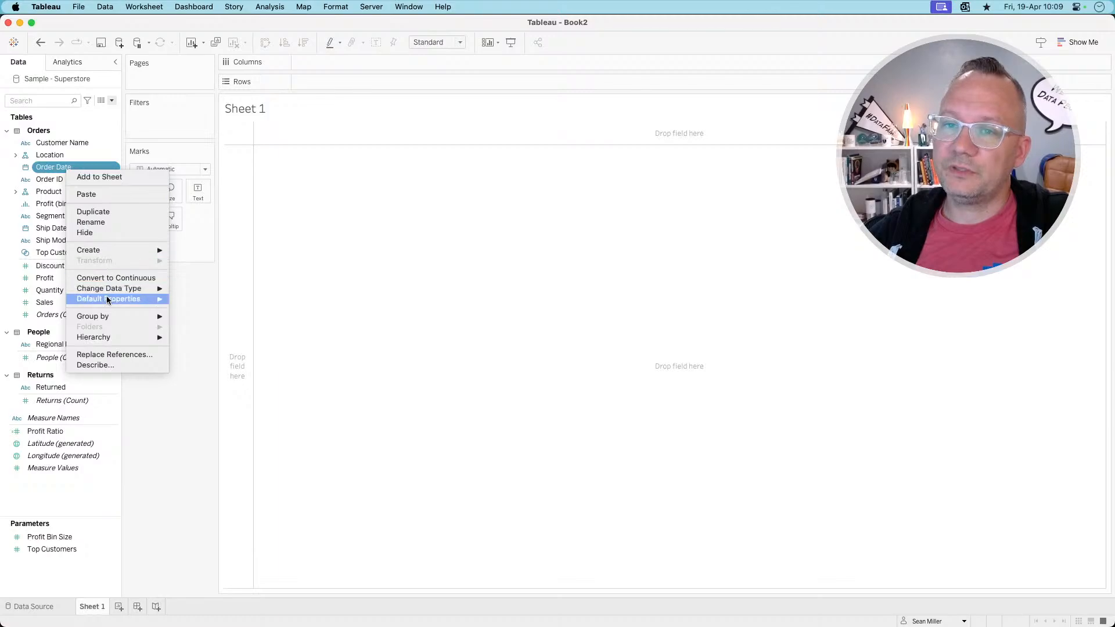
pyautogui.moveTo(125, 301)
pyautogui.moveTo(231, 356)
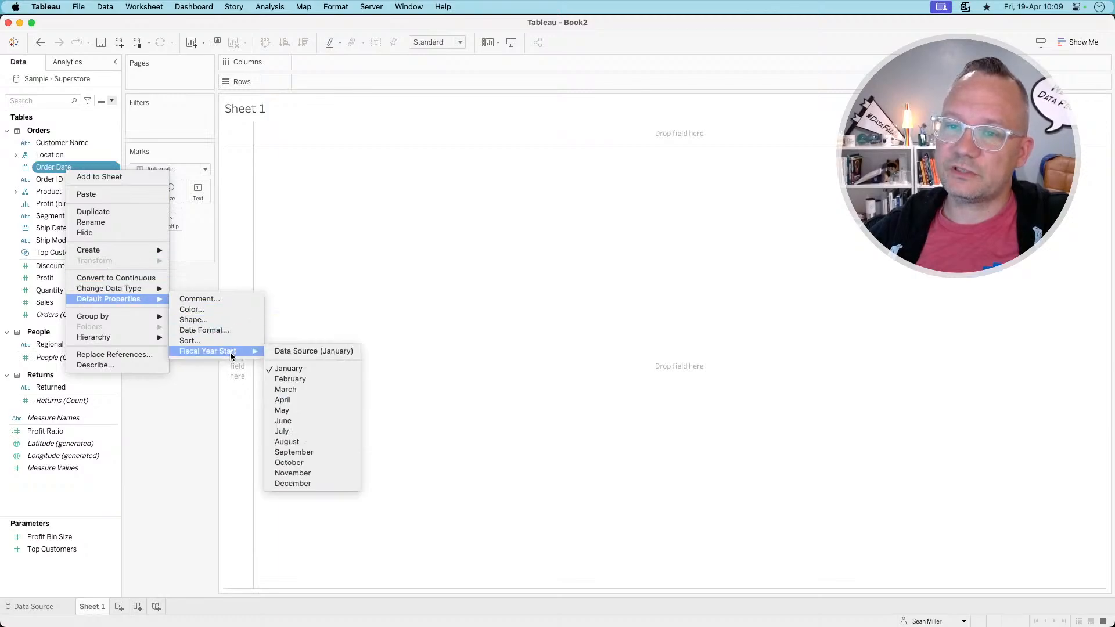
pyautogui.click(304, 399)
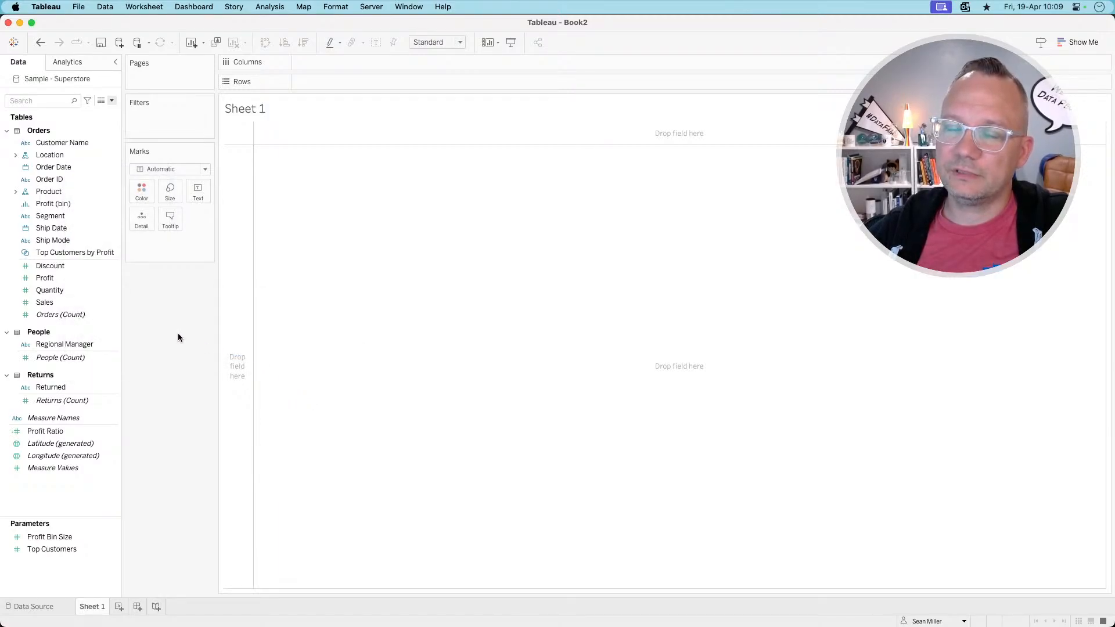
# - Place Order Date on Columns and show it as discrete months
pyautogui.moveTo(58, 167); pyautogui.dragTo(327, 67)
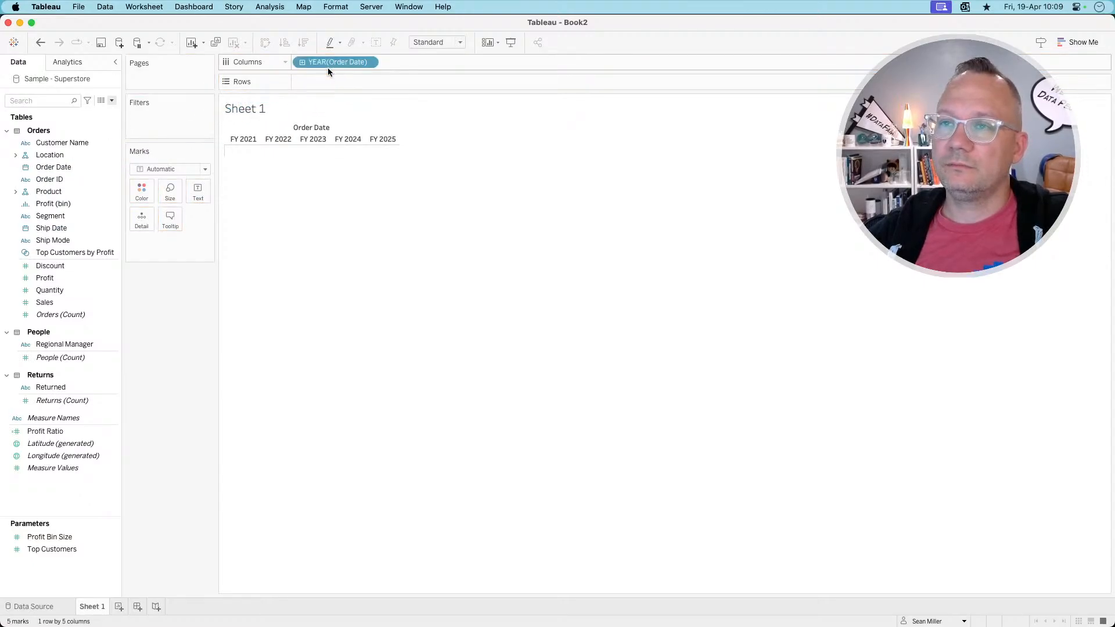
pyautogui.click(369, 62)
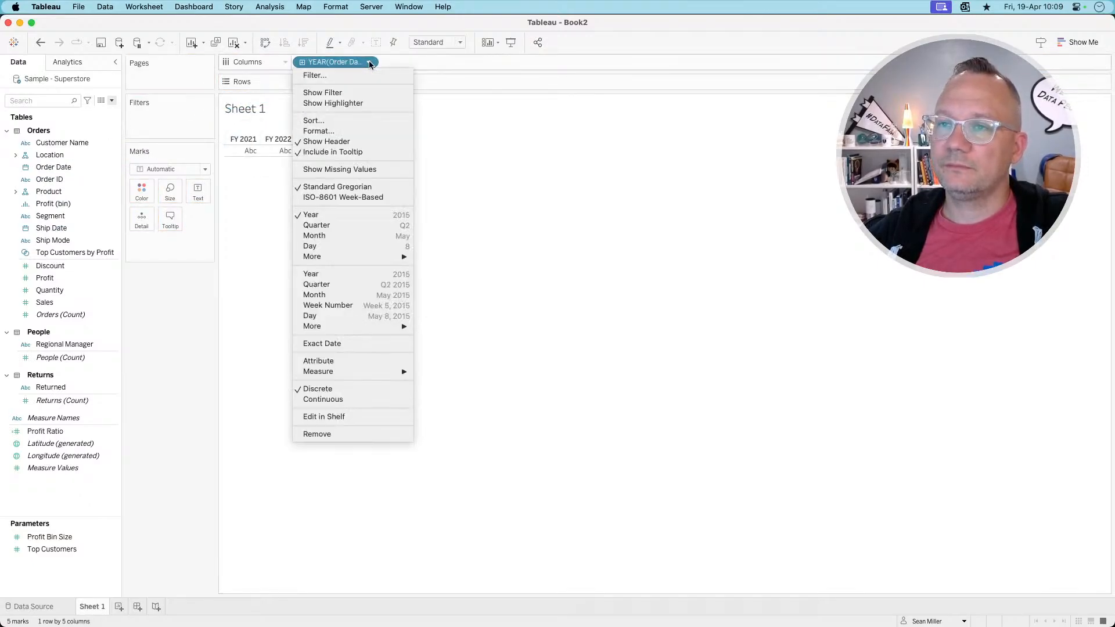
pyautogui.click(359, 237)
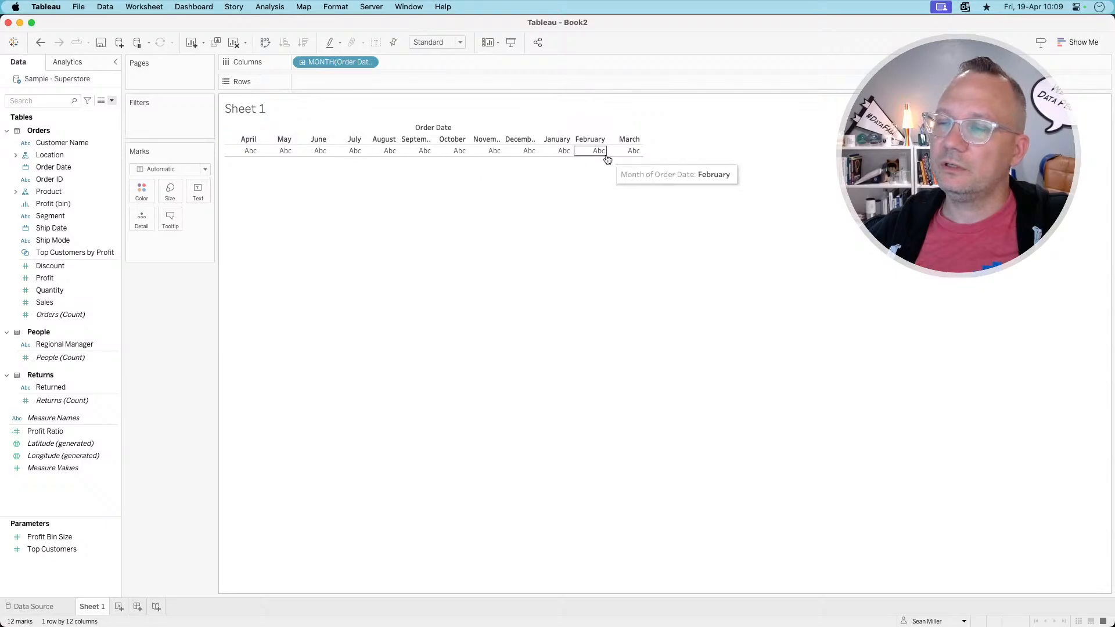
# - Create a new calculated field and name it CFY Sales
pyautogui.click(111, 101)
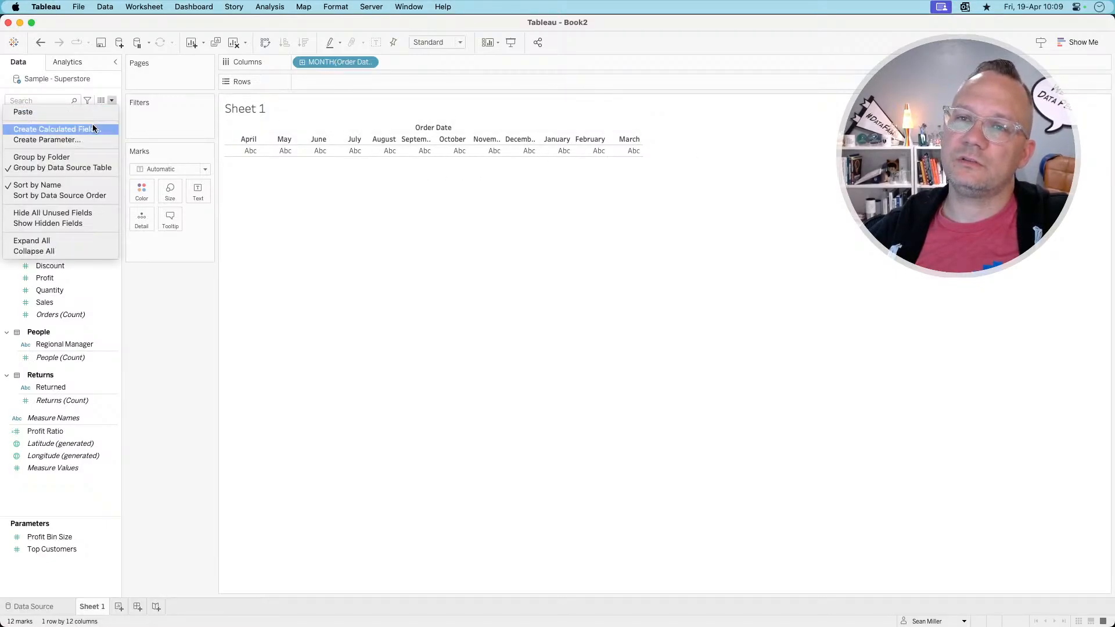
pyautogui.click(93, 127)
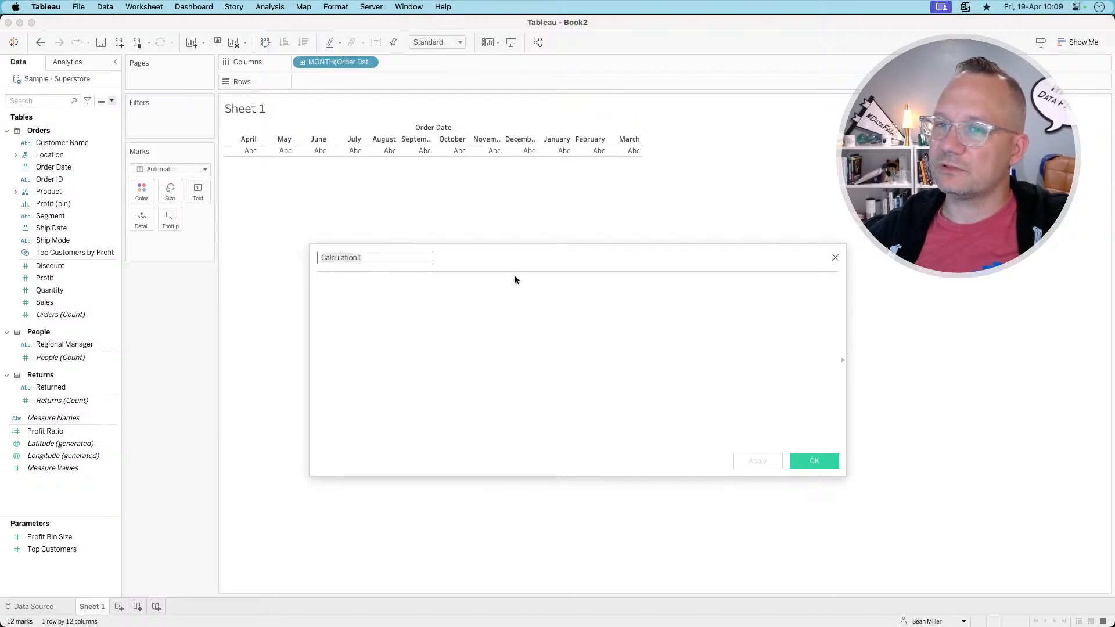
pyautogui.doubleClick(374, 260)
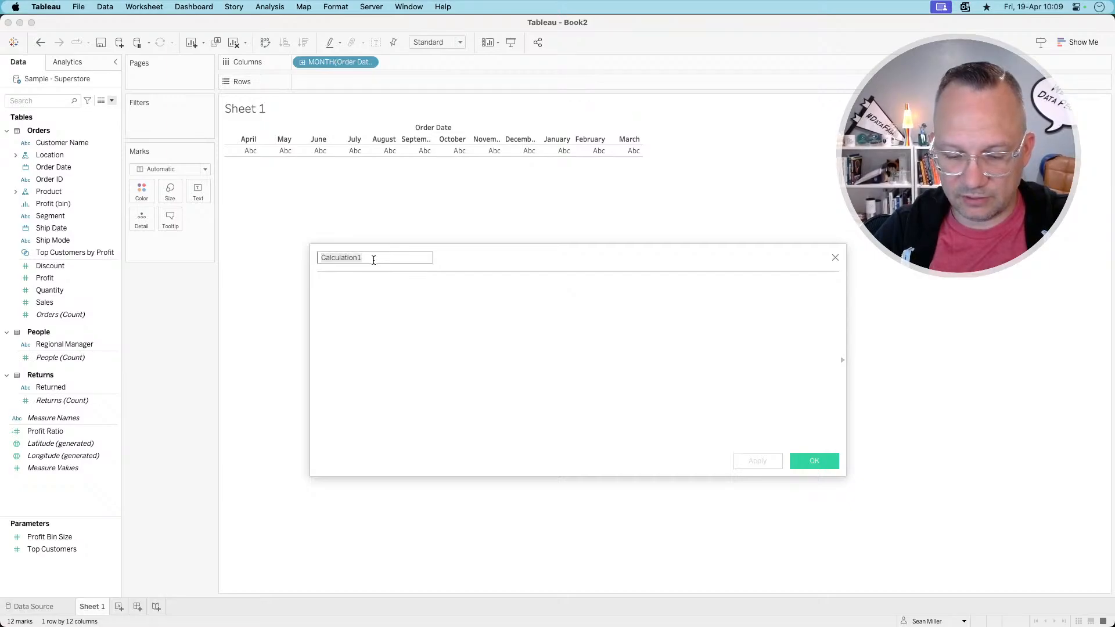
pyautogui.write('CS')
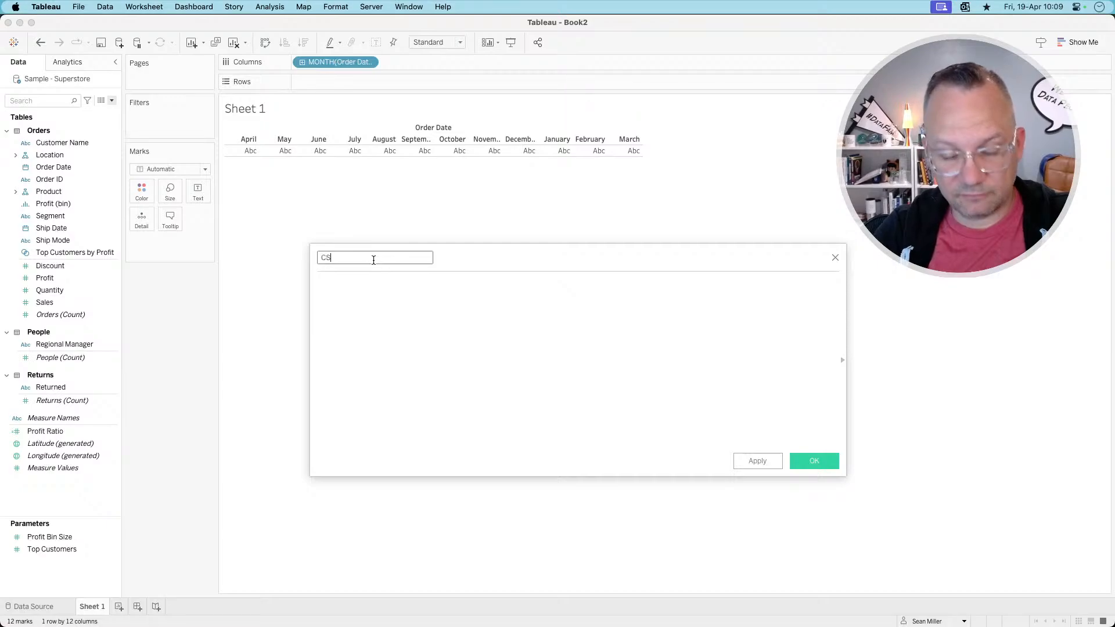
pyautogui.press('BackSpace')
pyautogui.press('BackSpace')
pyautogui.press('BackSpace')
pyautogui.write('FY')
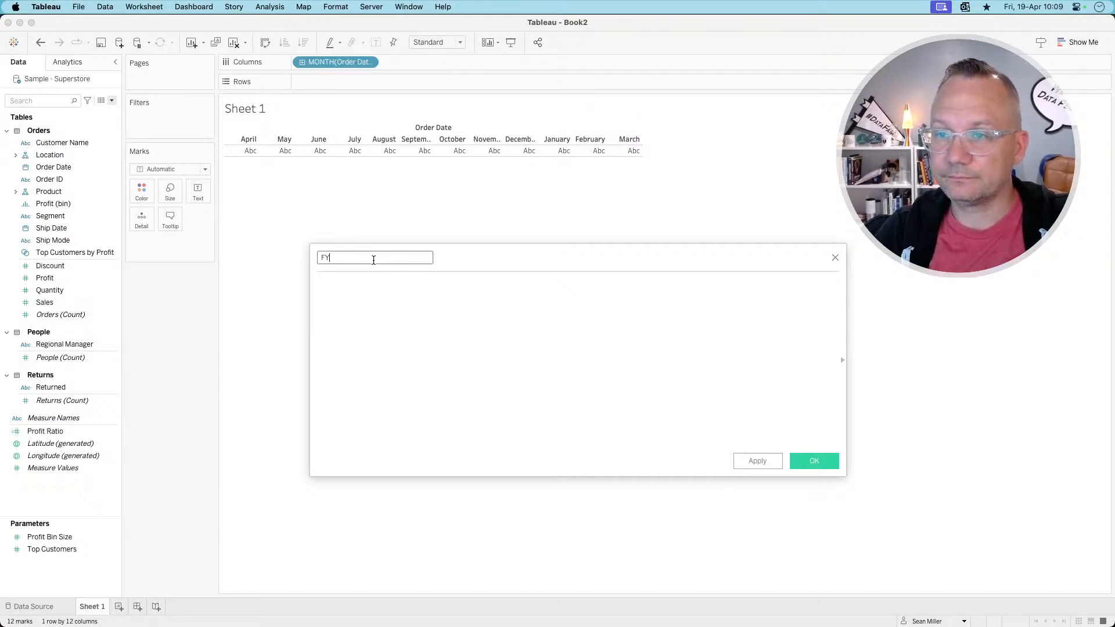
pyautogui.press('BackSpace')
pyautogui.press('BackSpace')
pyautogui.write('CS')
pyautogui.press('BackSpace')
pyautogui.press('BackSpace')
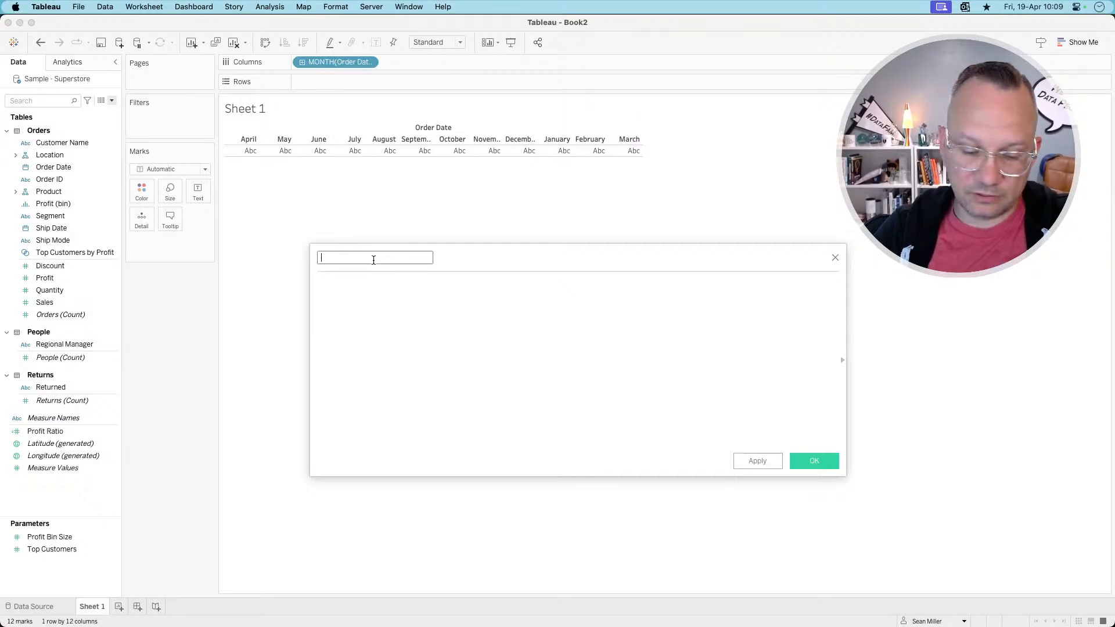
pyautogui.write('CFY Sales')
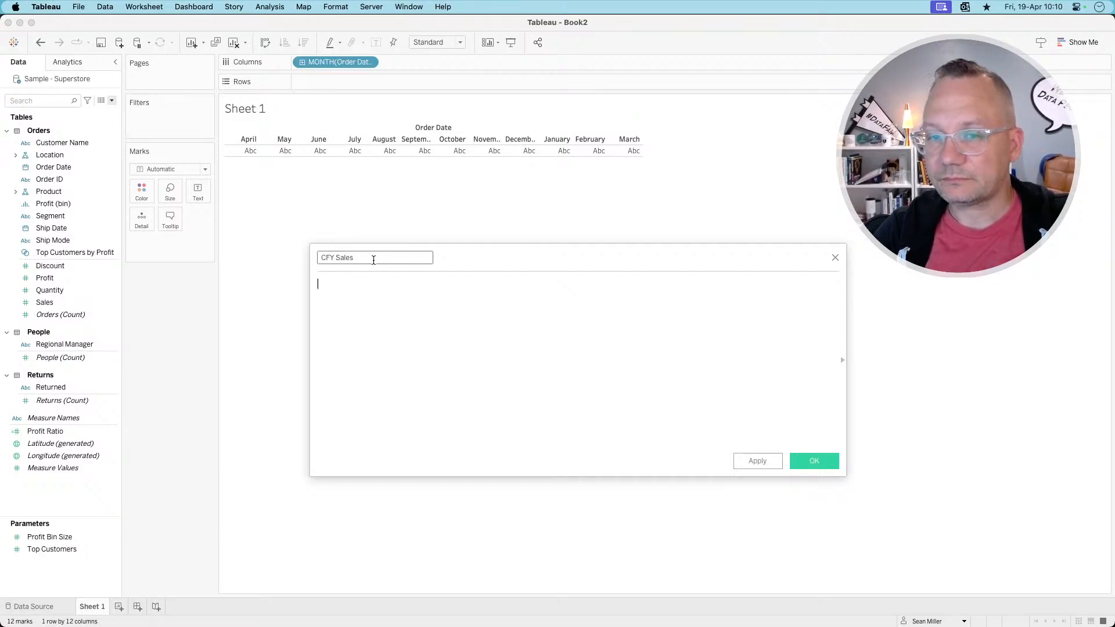
# - Begin the CFY Sales formula with the condition if YEAR([Order Date])={max(YEAR([Order Date])}
pyautogui.write('if year')
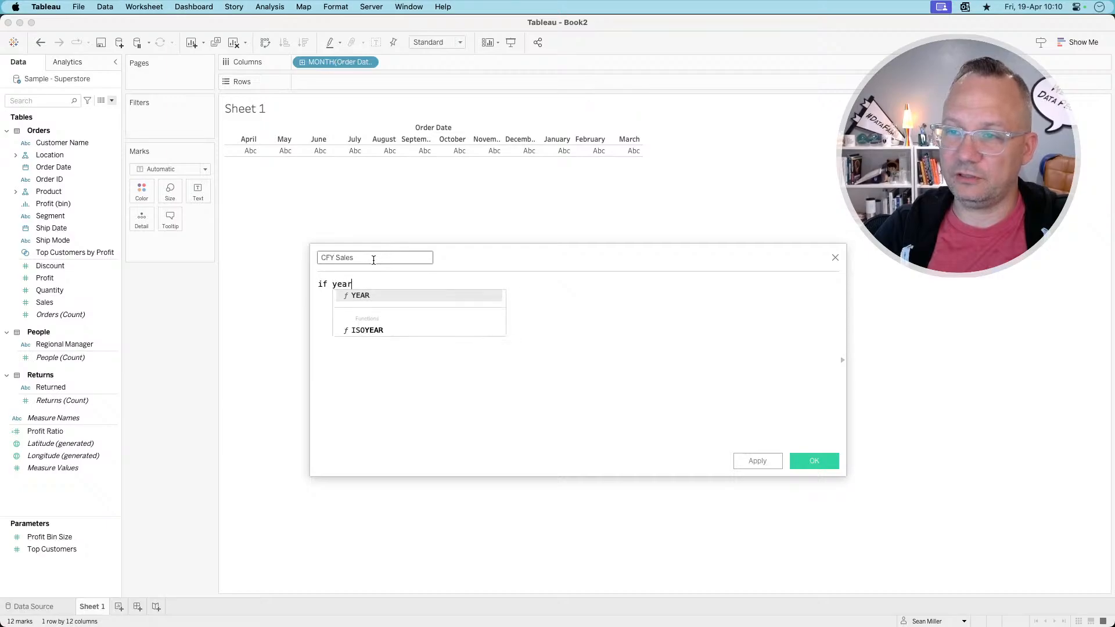
pyautogui.press('Return')
pyautogui.write('order)')
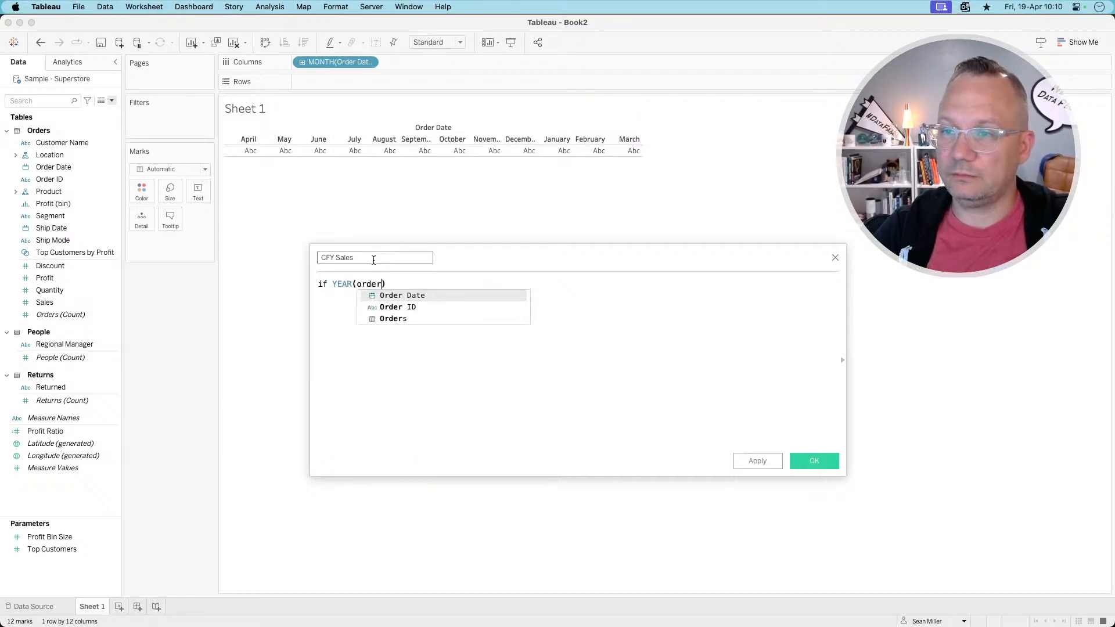
pyautogui.press('Return')
pyautogui.write(')=')
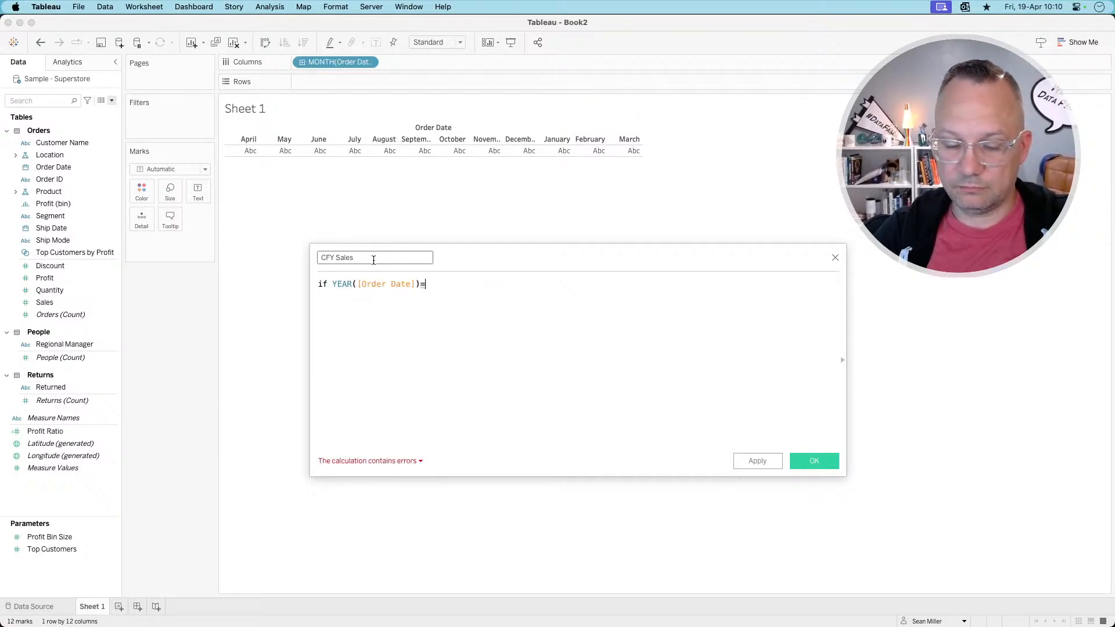
pyautogui.write('{max(year')
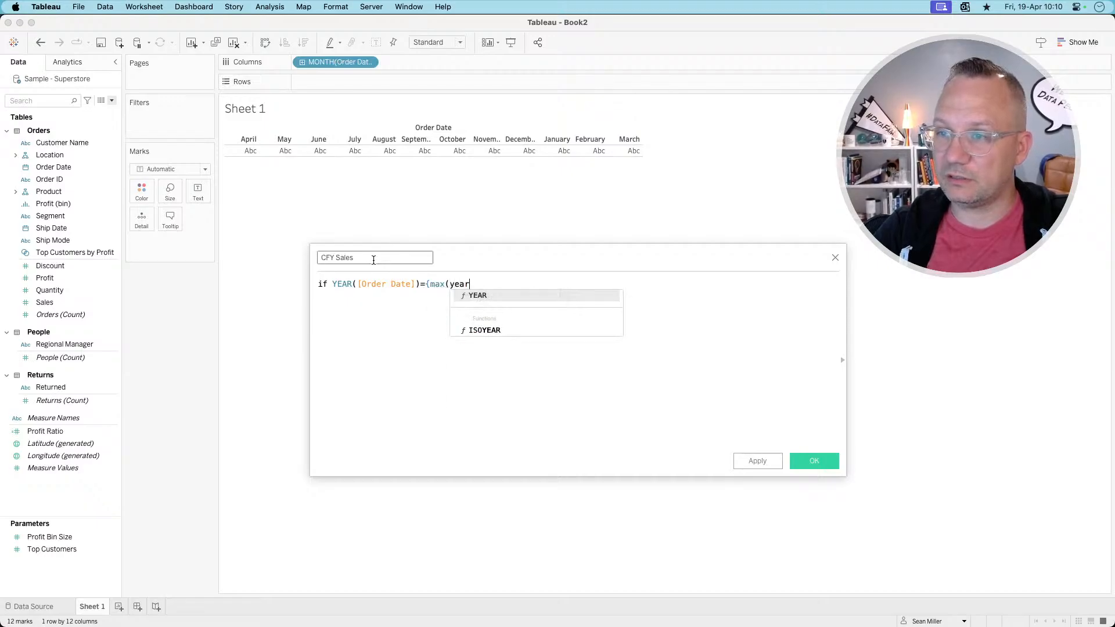
pyautogui.press('Return')
pyautogui.write('order')
pyautogui.press('Return')
pyautogui.write(')')
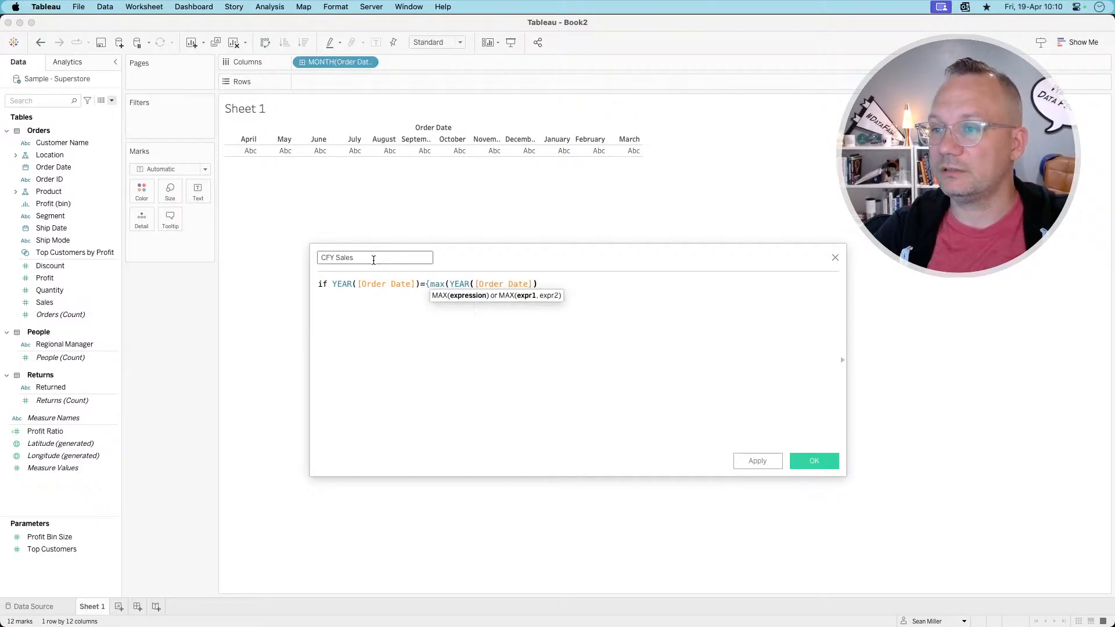
pyautogui.write(')}')
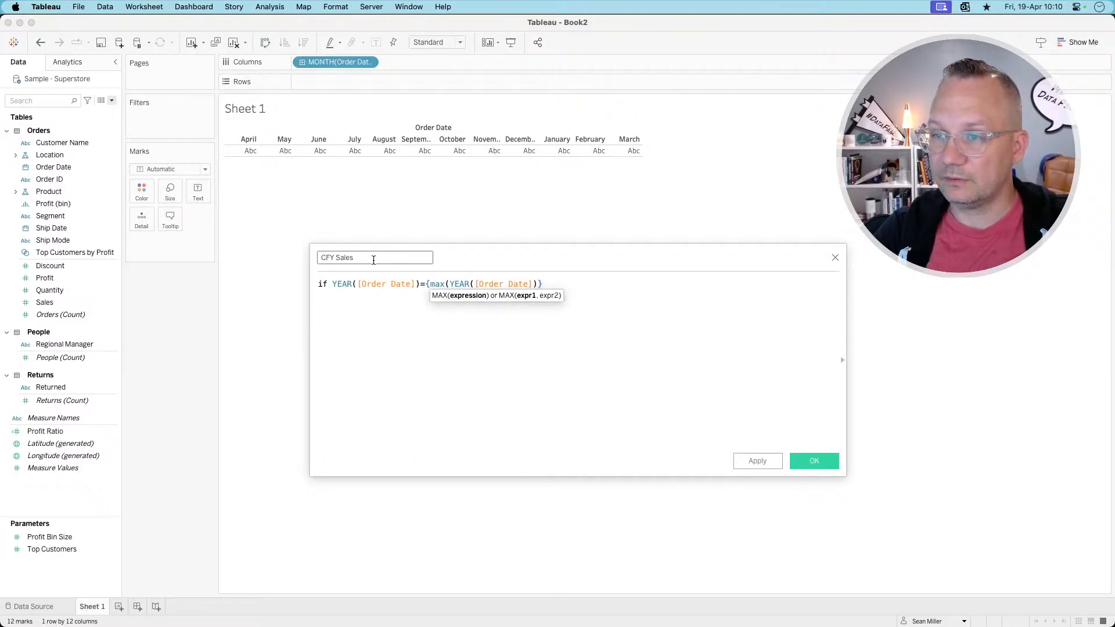
# - Complete the CFY Sales formula with then [Sales] END after the condition
pyautogui.write(' then sales')
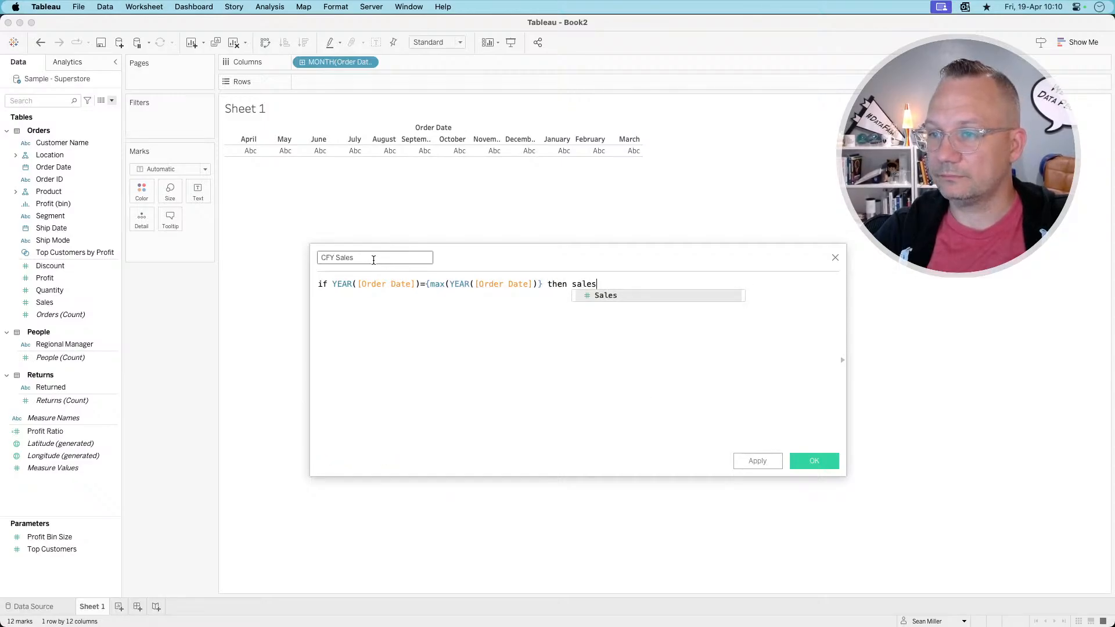
pyautogui.press('Return')
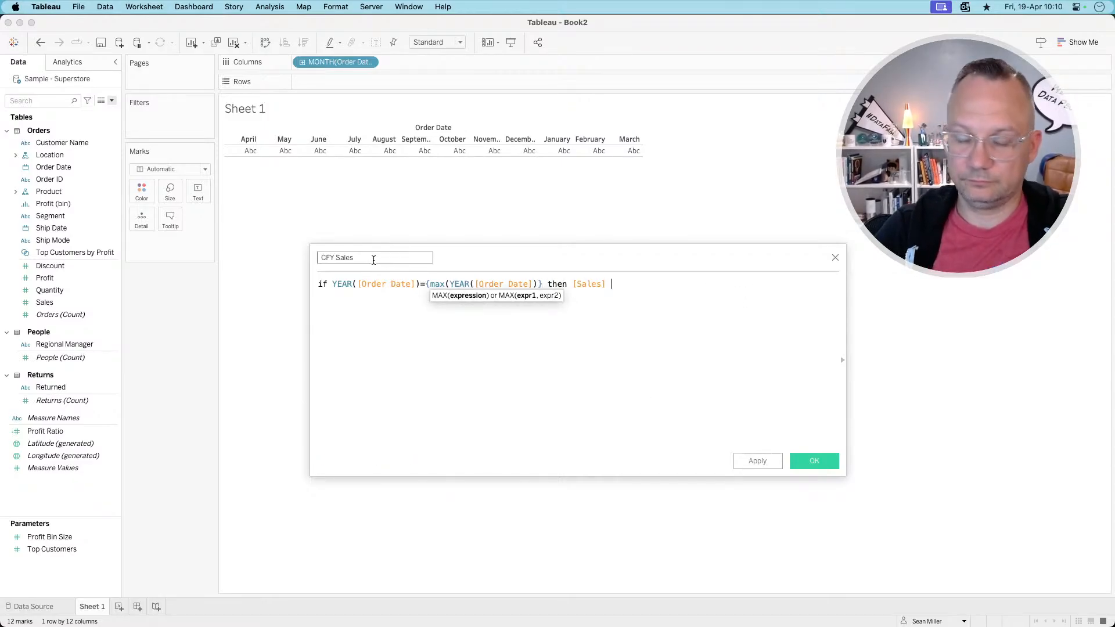
pyautogui.write('END')
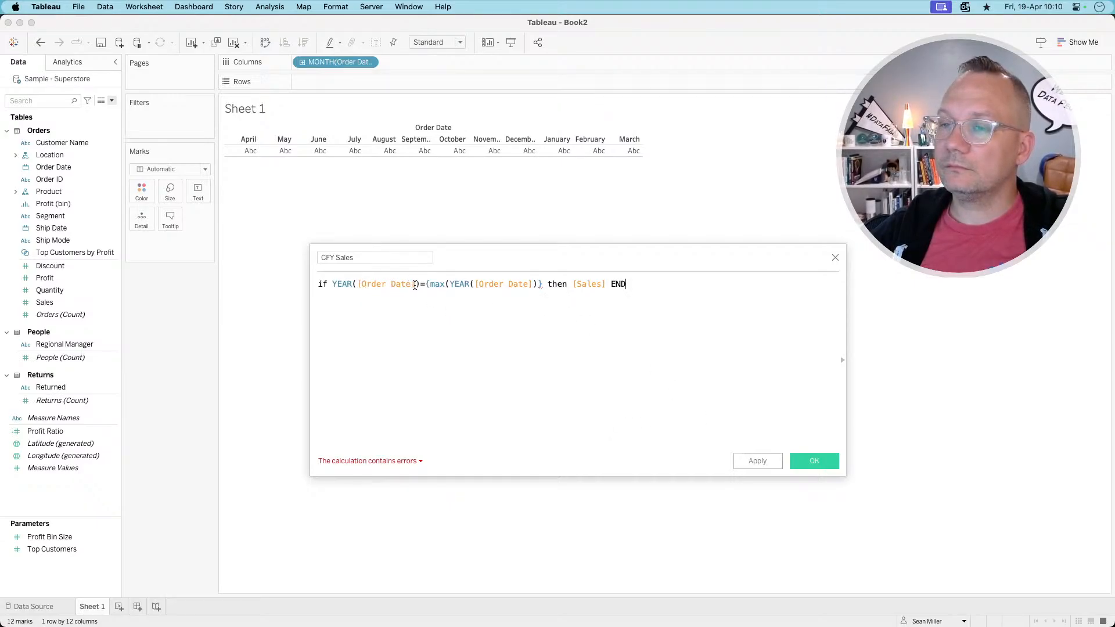
pyautogui.click(334, 283)
pyautogui.write('attr)')
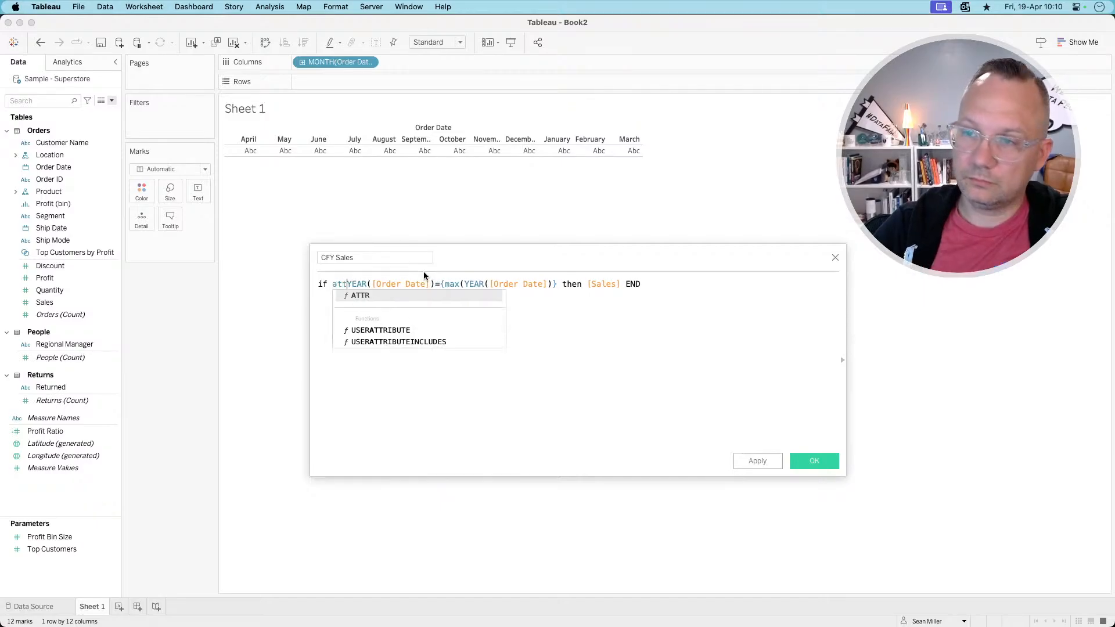
pyautogui.press('BackSpace')
pyautogui.press('BackSpace')
pyautogui.press('BackSpace')
pyautogui.press('BackSpace')
pyautogui.press('BackSpace')
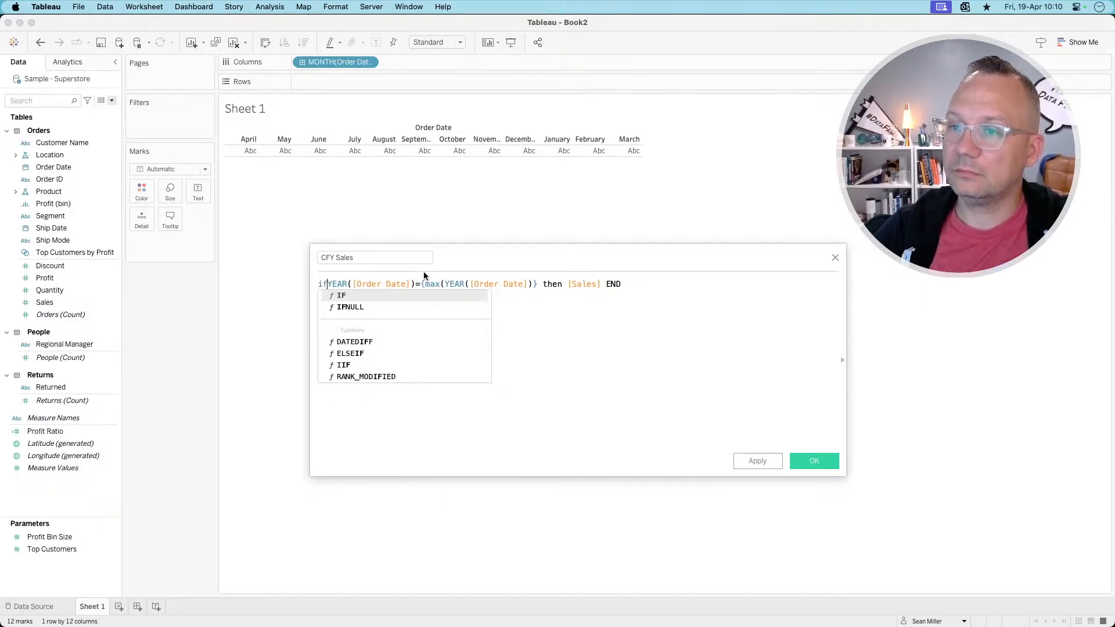
pyautogui.click(434, 284)
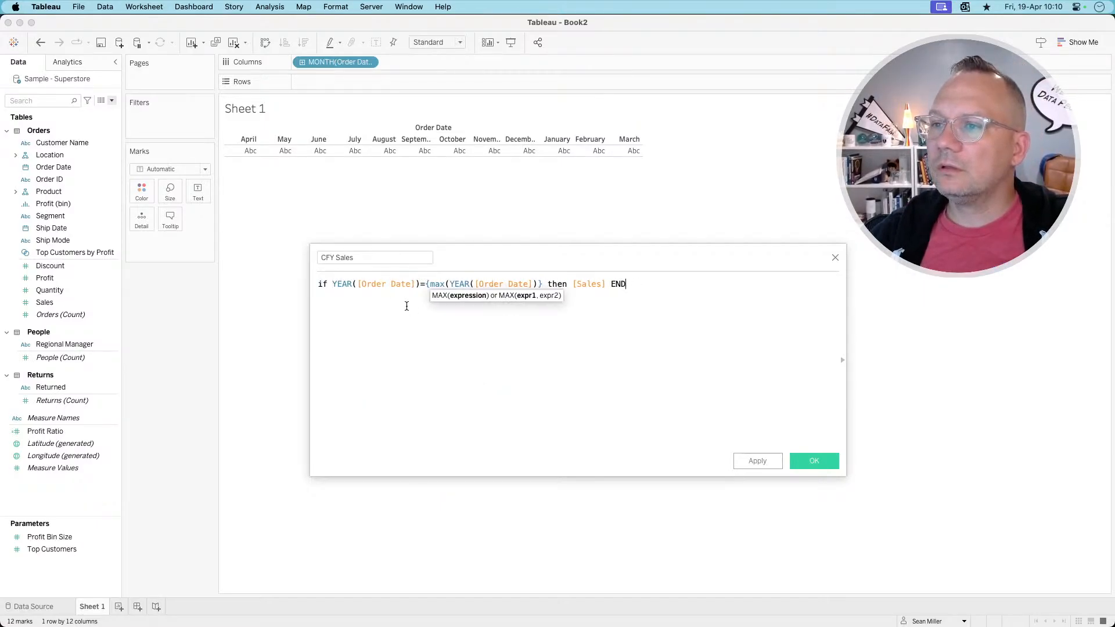
# - Add the missing closing parenthesis to the max function in the CFY Sales formula and save the calculated field
pyautogui.click(535, 284)
pyautogui.write('))')
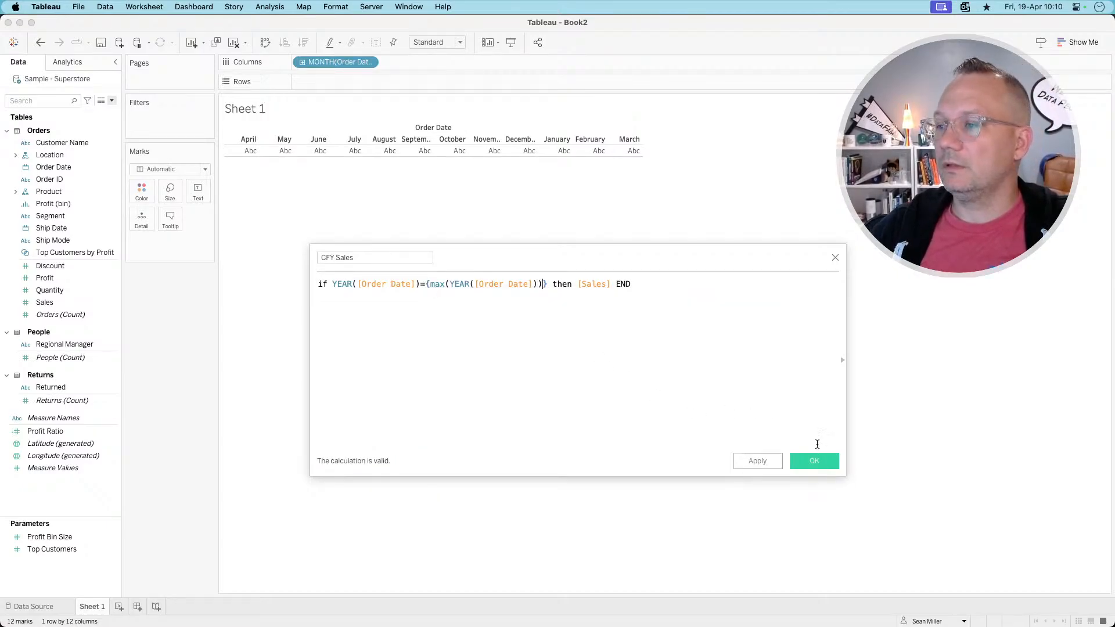
pyautogui.click(813, 460)
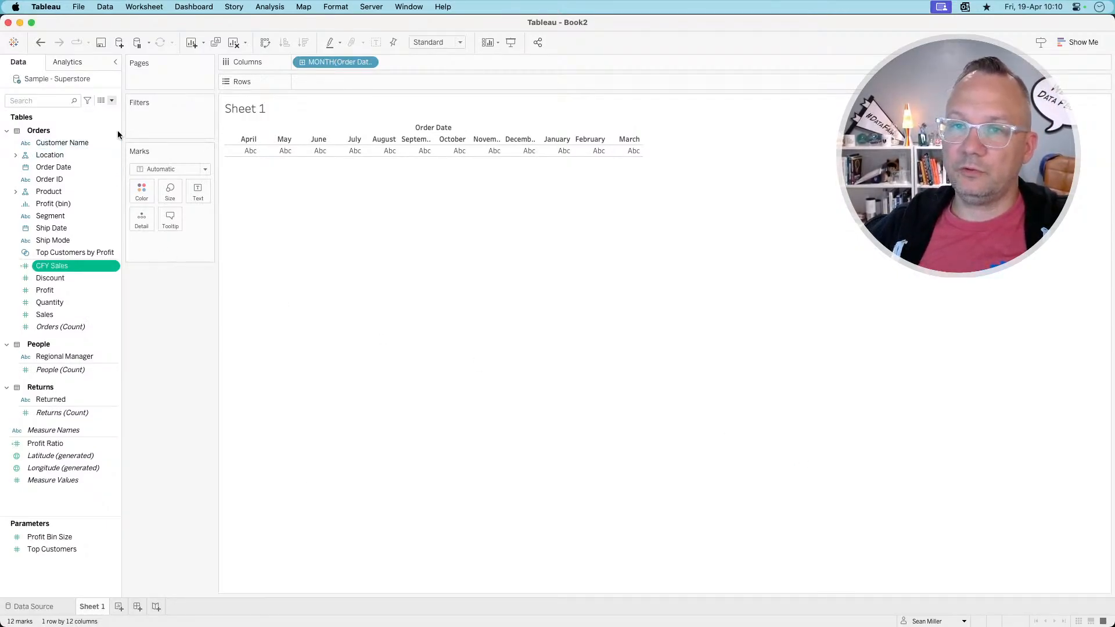
# - Create another calculated field and name it PFY Sales
pyautogui.click(112, 101)
pyautogui.click(162, 345)
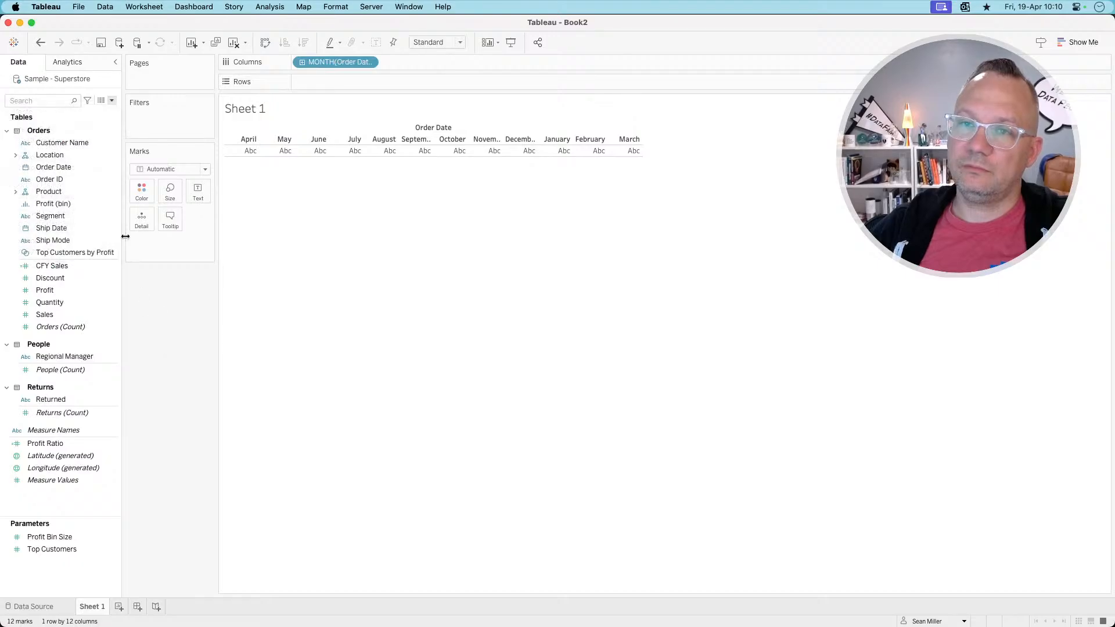
pyautogui.click(112, 101)
pyautogui.click(77, 129)
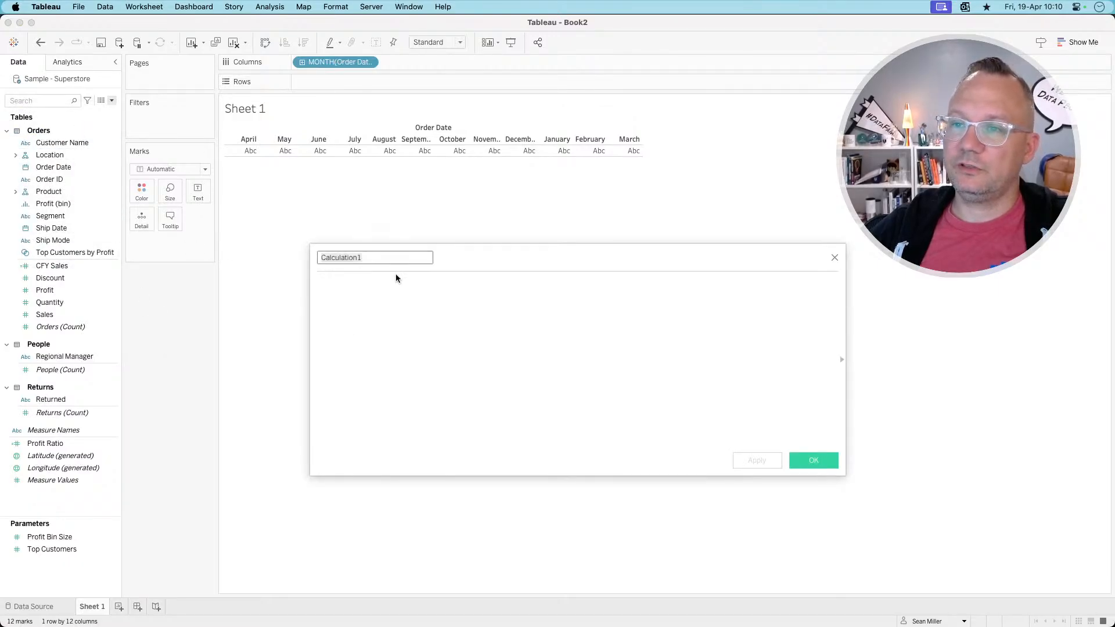
pyautogui.write('PFY')
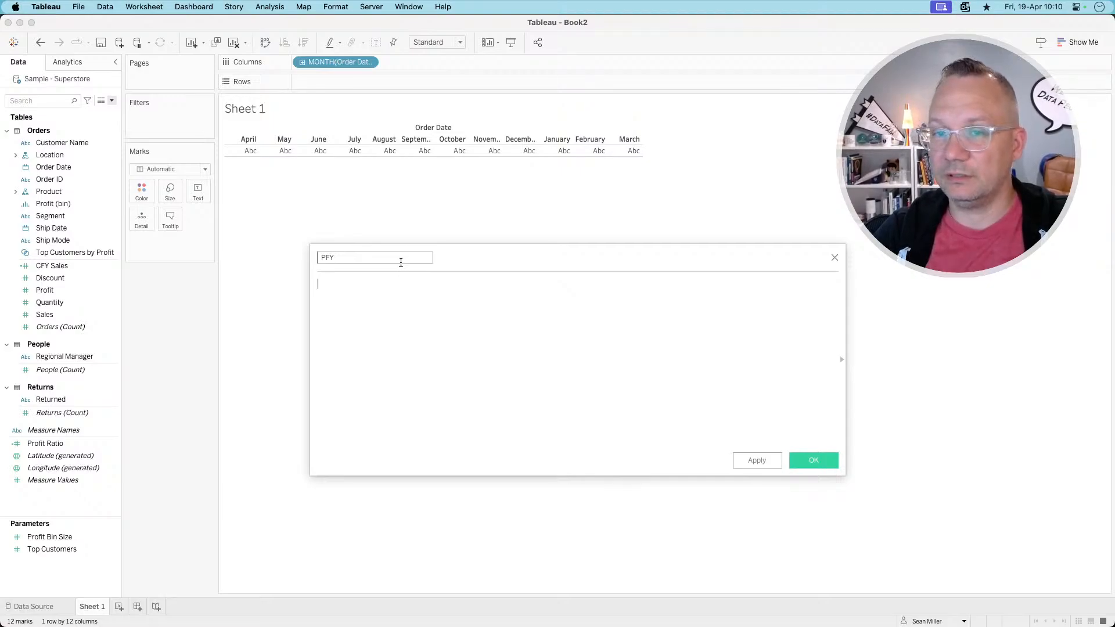
pyautogui.click(397, 256)
pyautogui.write('Sales')
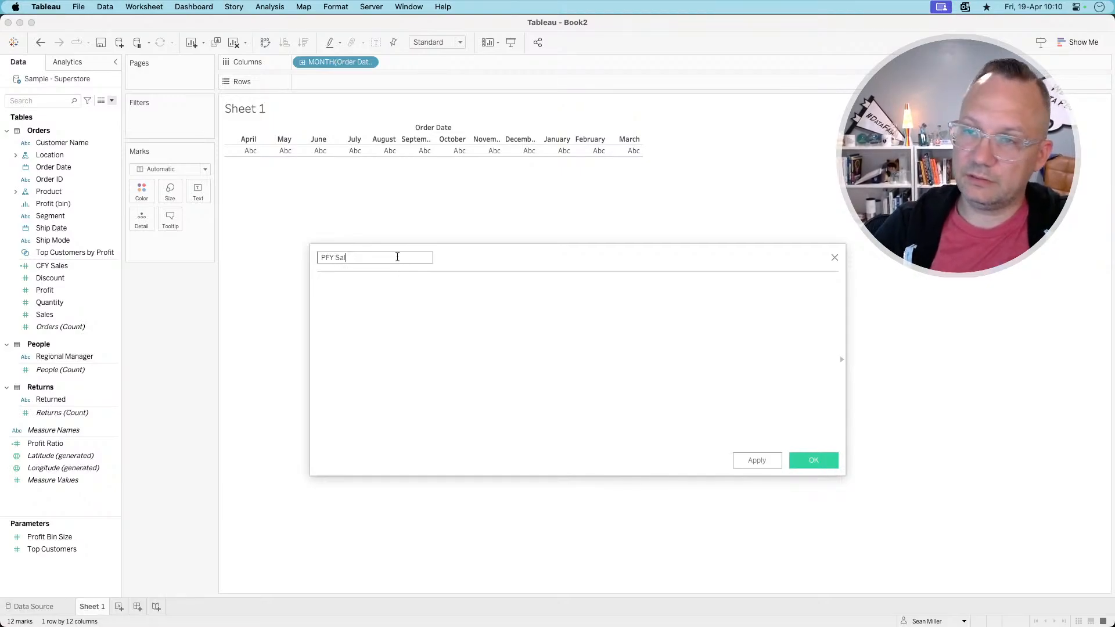
pyautogui.press('Tab')
# - Begin the PFY Sales formula with the condition if YEAR([Order Date])={max(year([Order Date]))}-1
pyautogui.write('i')
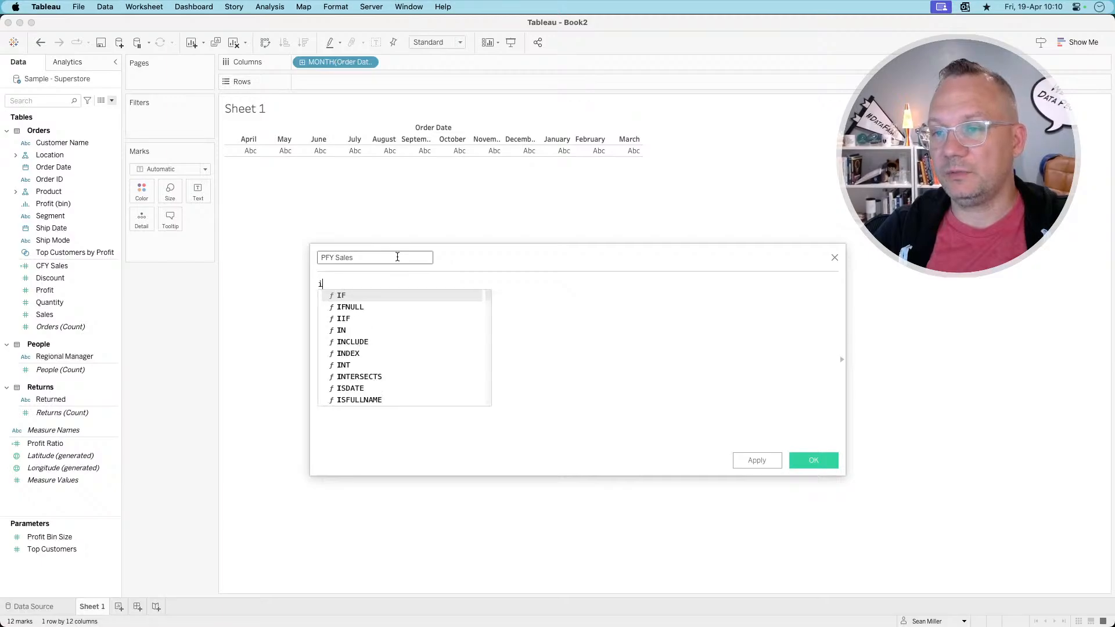
pyautogui.write('f YEAR(ordre')
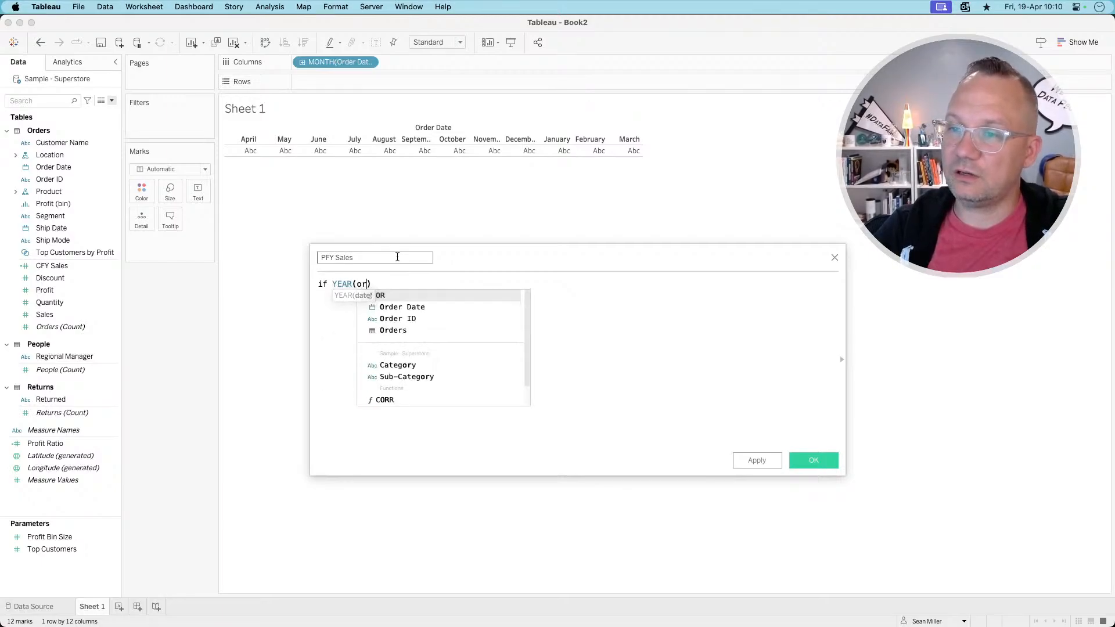
pyautogui.press('Return')
pyautogui.press('BackSpace')
pyautogui.press('Return')
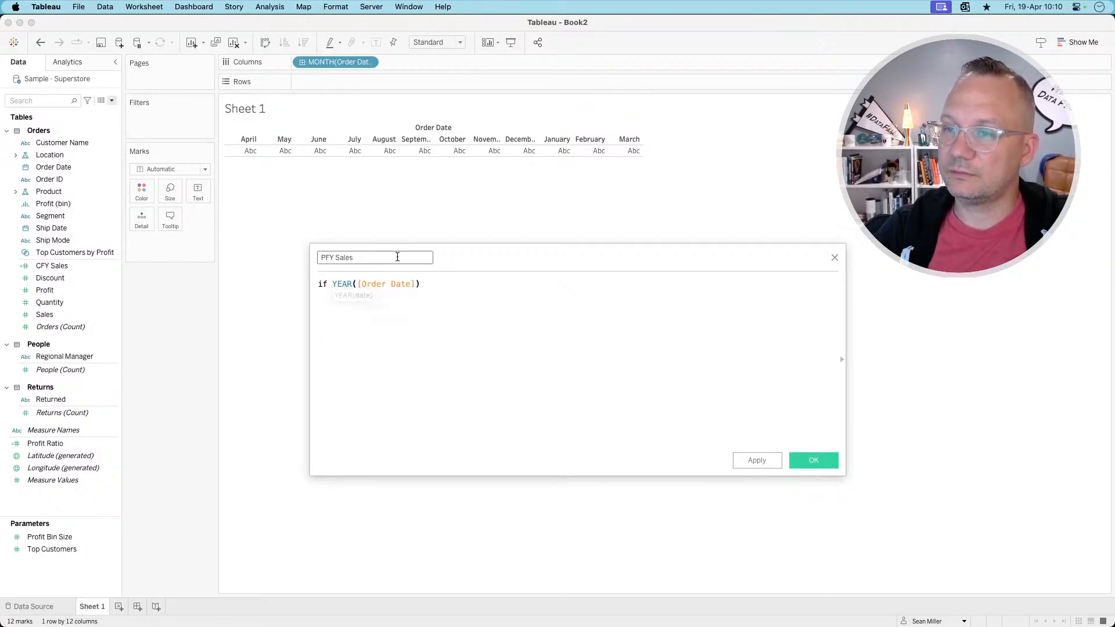
pyautogui.write('={')
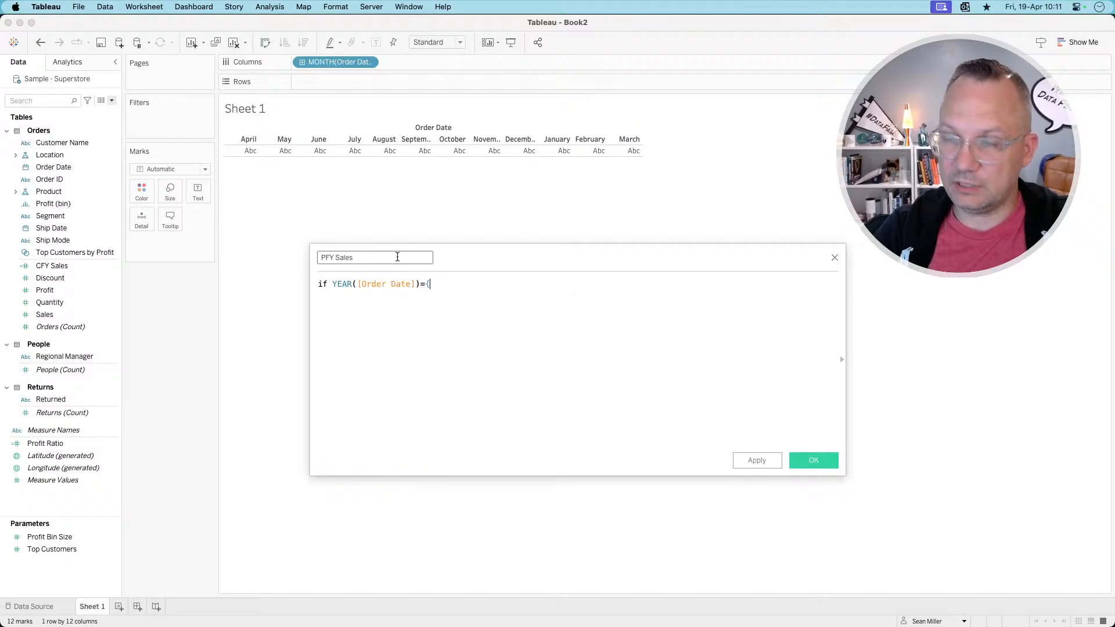
pyautogui.write('max(')
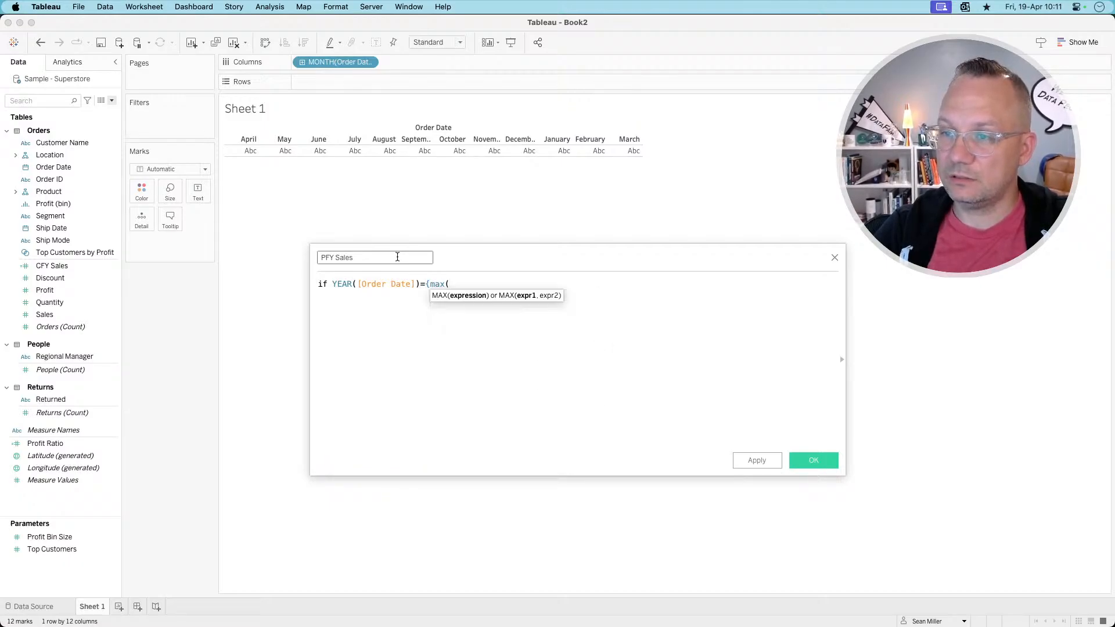
pyautogui.write('year(order')
pyautogui.press('Return')
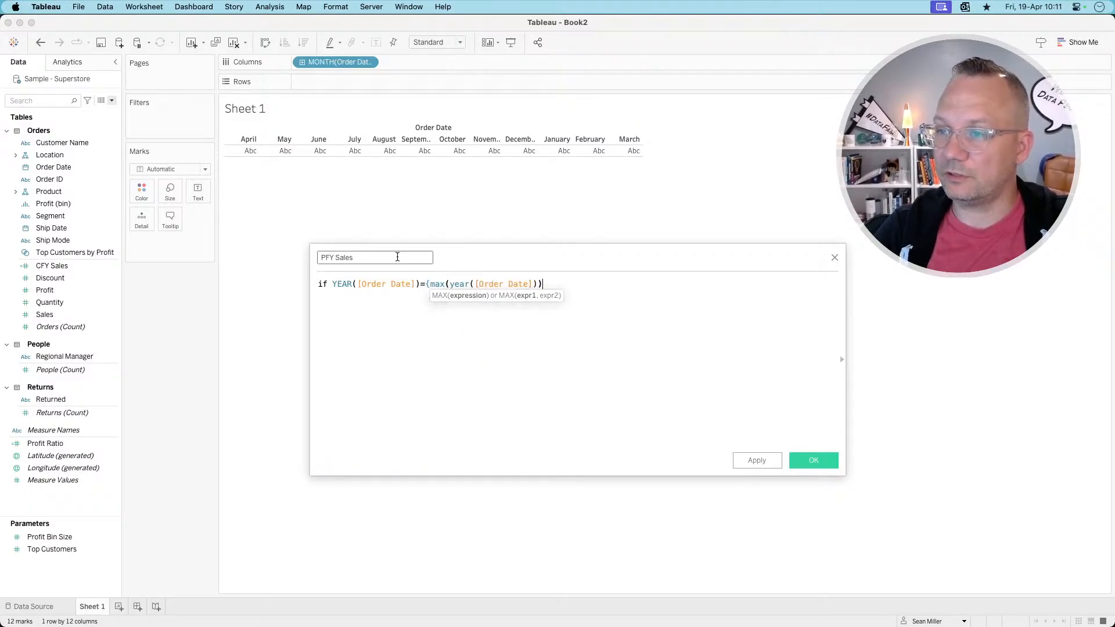
pyautogui.write('))}-1')
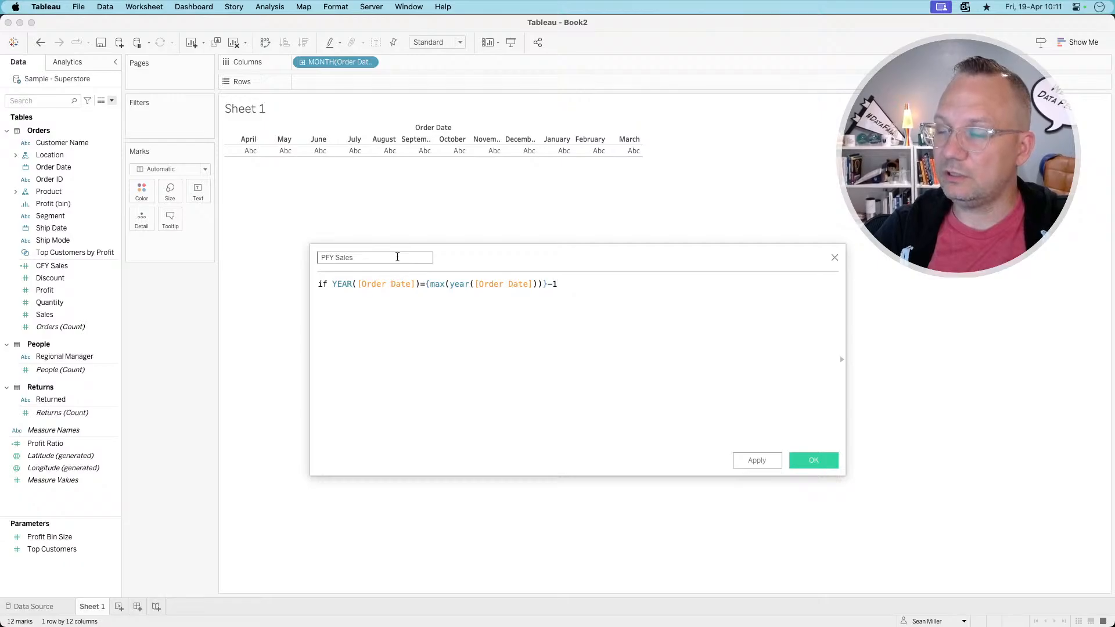
# - Complete the PFY Sales formula with then [Sales] END, keeping a space before END
pyautogui.write(' then sales')
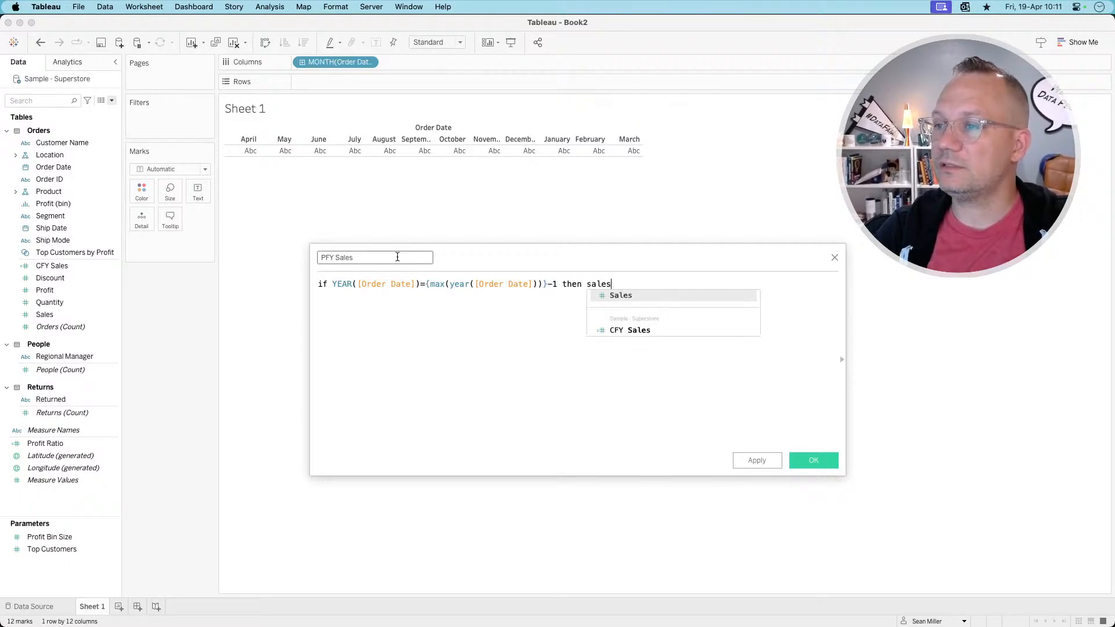
pyautogui.press('Return')
pyautogui.write('end')
pyautogui.press('Return')
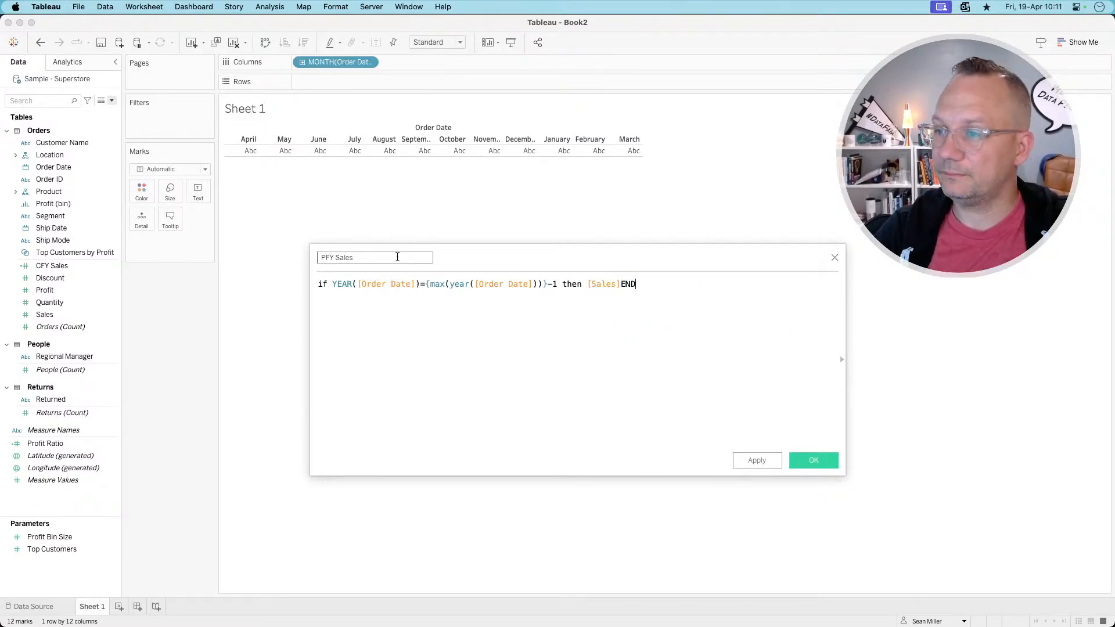
pyautogui.press('BackSpace')
pyautogui.press('BackSpace')
pyautogui.press('BackSpace')
pyautogui.write('END')
pyautogui.press('Return')
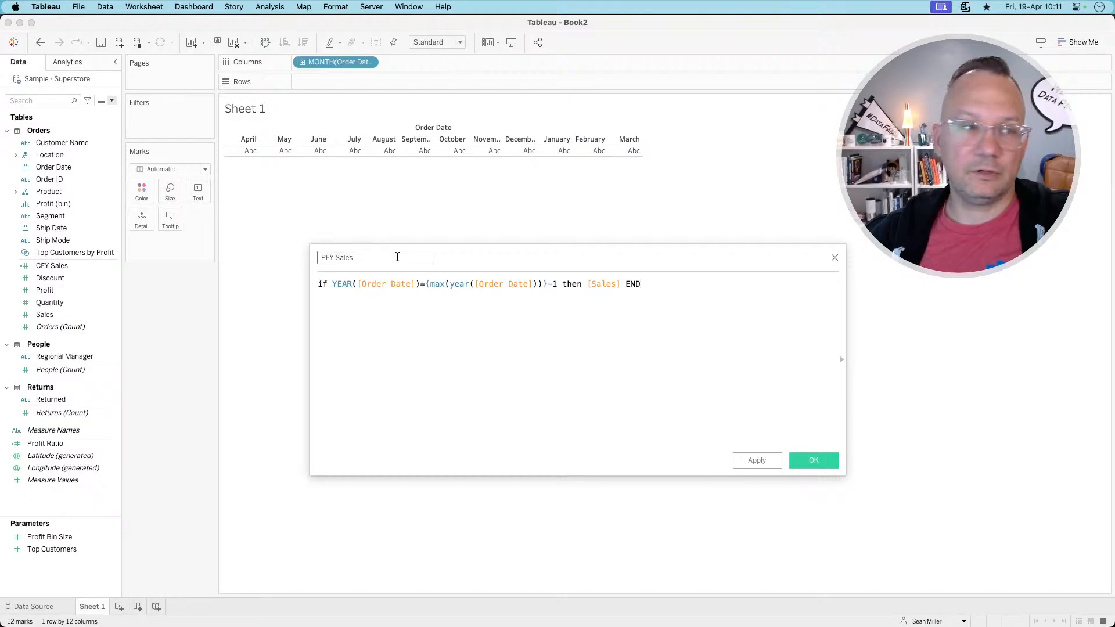
pyautogui.press('super+Tab')
pyautogui.press('super+Tab')
pyautogui.press('super+Tab')
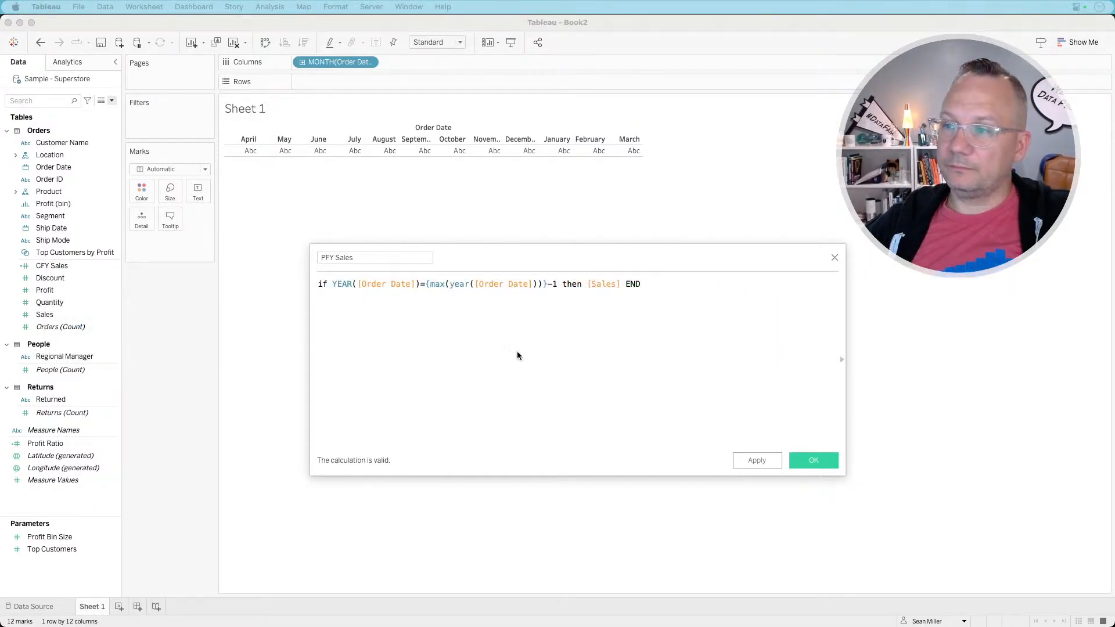
pyautogui.click(518, 302)
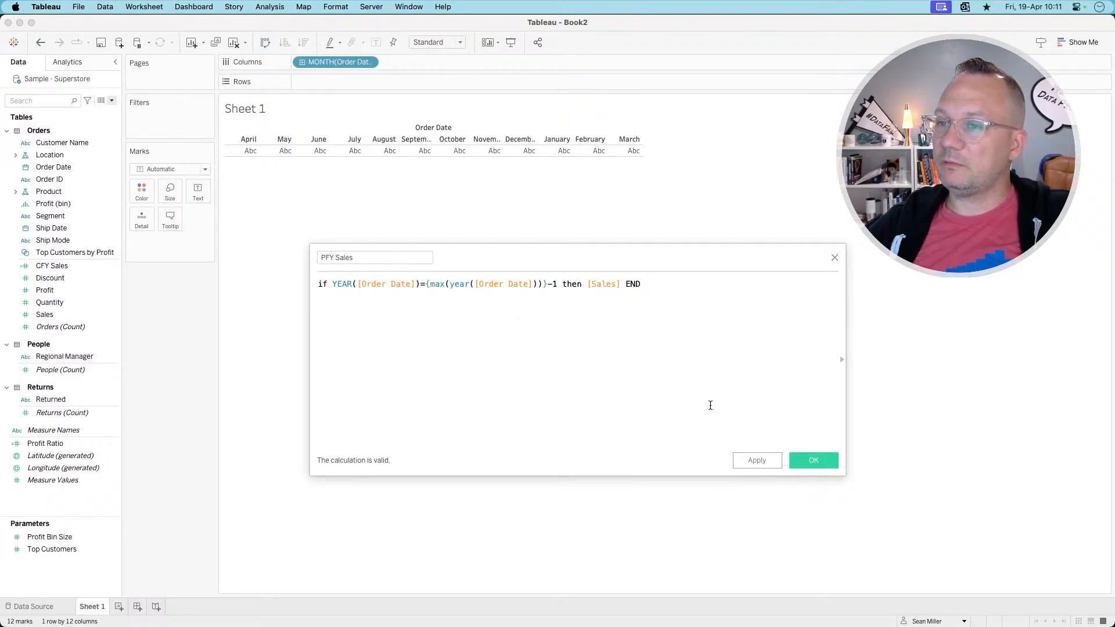
# - Save the PFY Sales calculated field and plot PFY Sales and CFY Sales on Rows with one shared axis
pyautogui.click(809, 457)
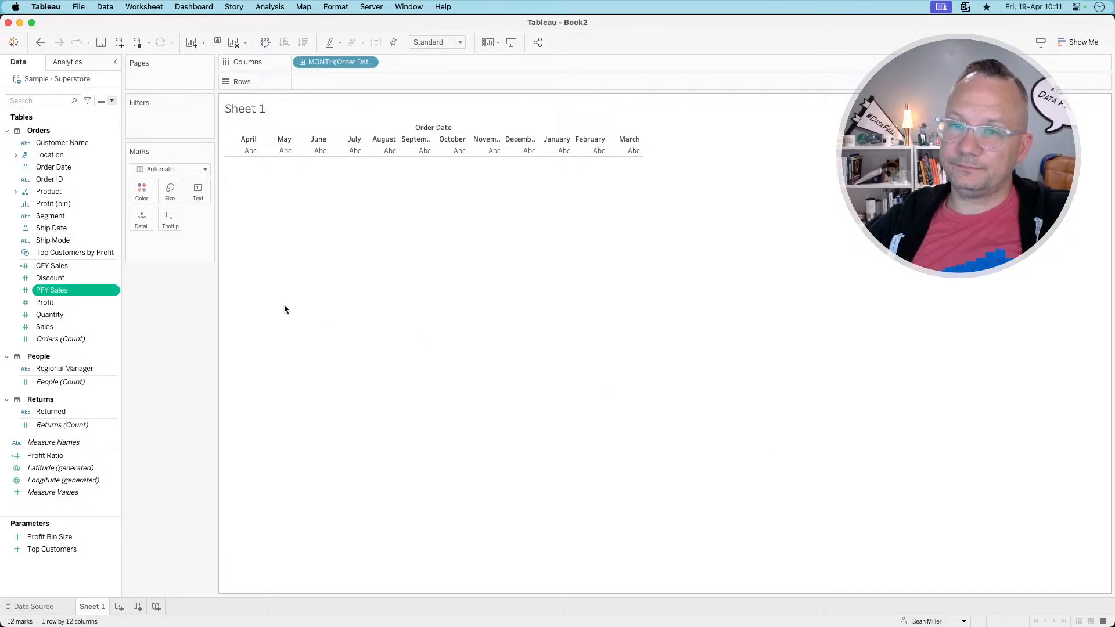
pyautogui.moveTo(63, 288); pyautogui.dragTo(341, 79)
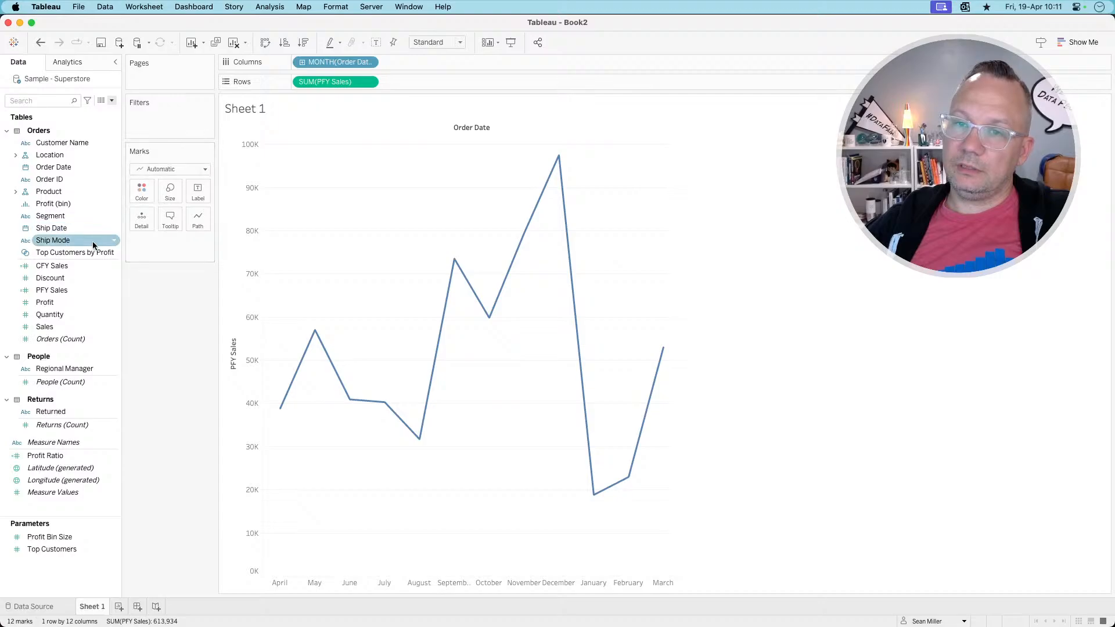
pyautogui.moveTo(65, 264); pyautogui.dragTo(433, 82)
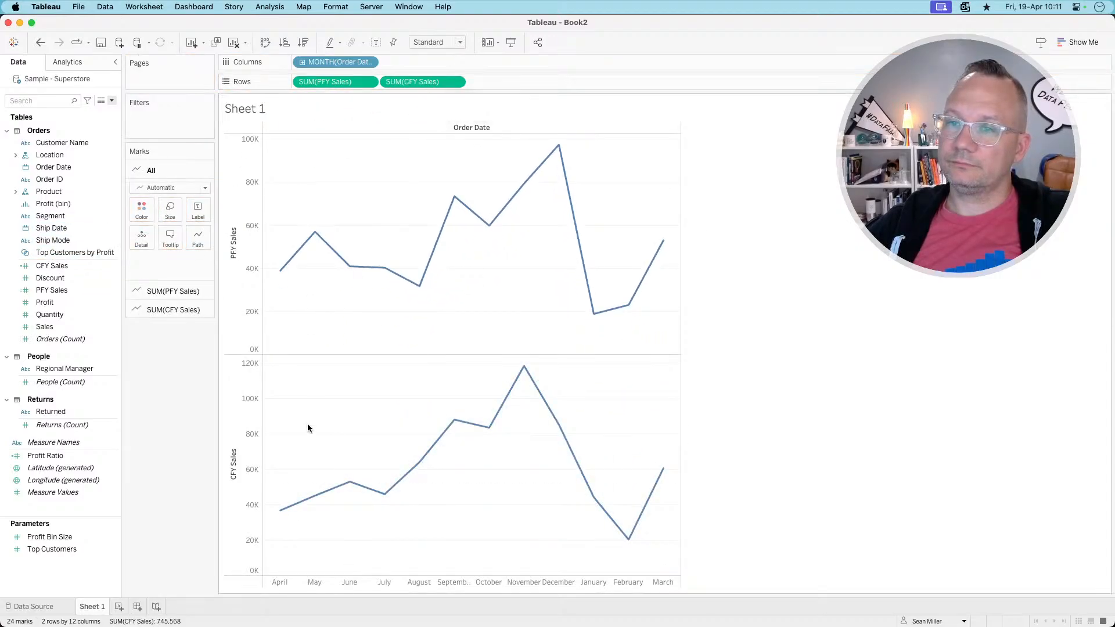
pyautogui.moveTo(416, 82); pyautogui.dragTo(241, 200)
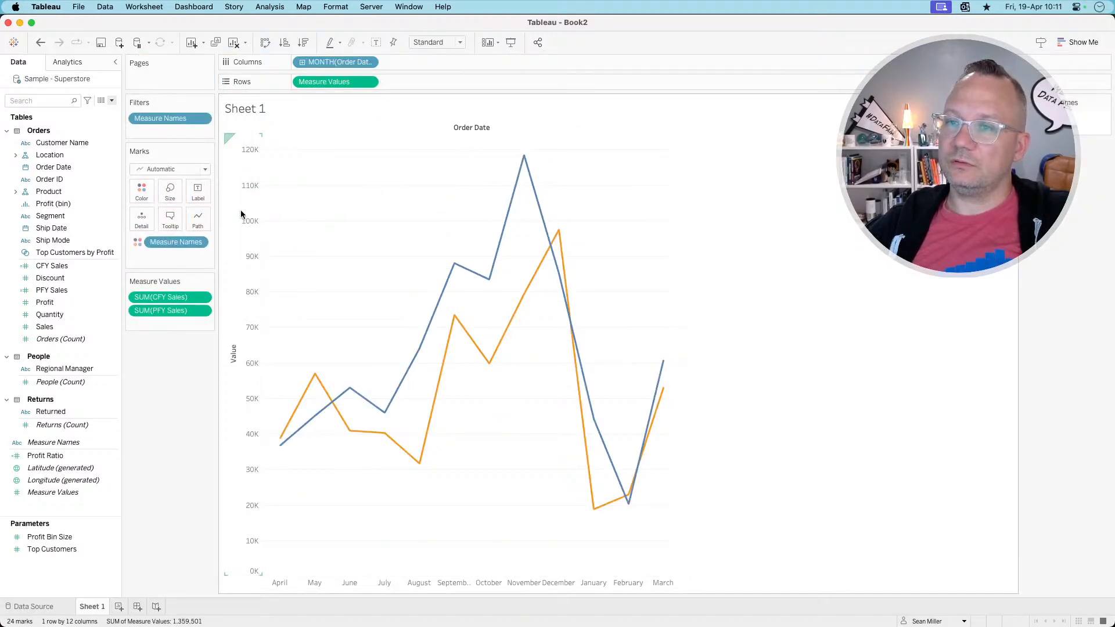
# - Apply a Running Total quick table calculation to both CFY Sales and PFY Sales
pyautogui.click(201, 297)
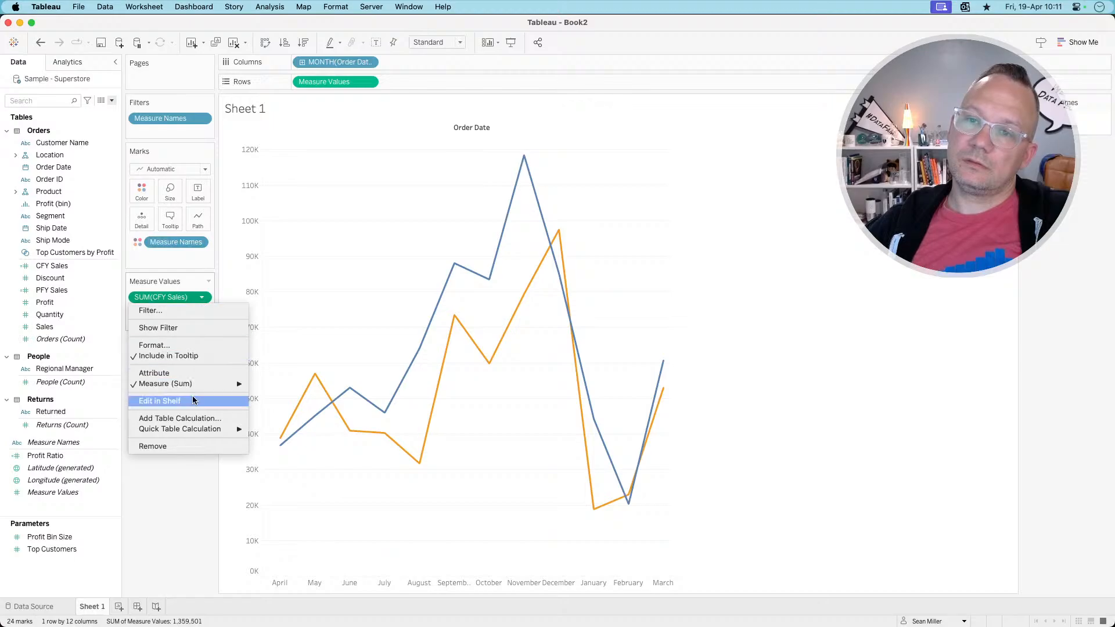
pyautogui.moveTo(191, 429)
pyautogui.click(276, 432)
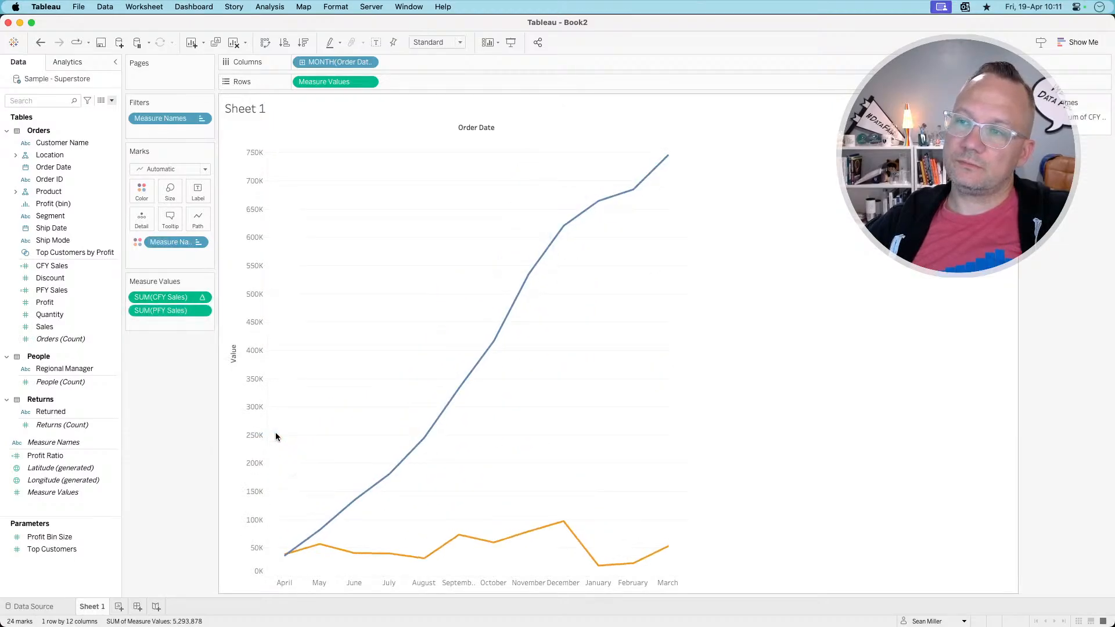
pyautogui.click(202, 310)
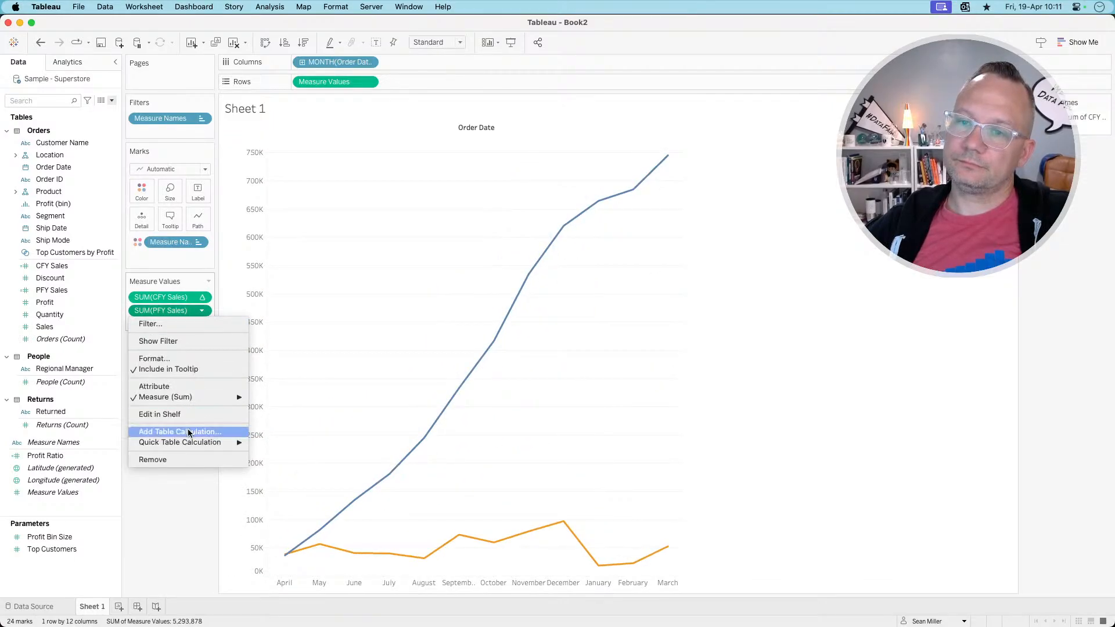
pyautogui.moveTo(191, 440)
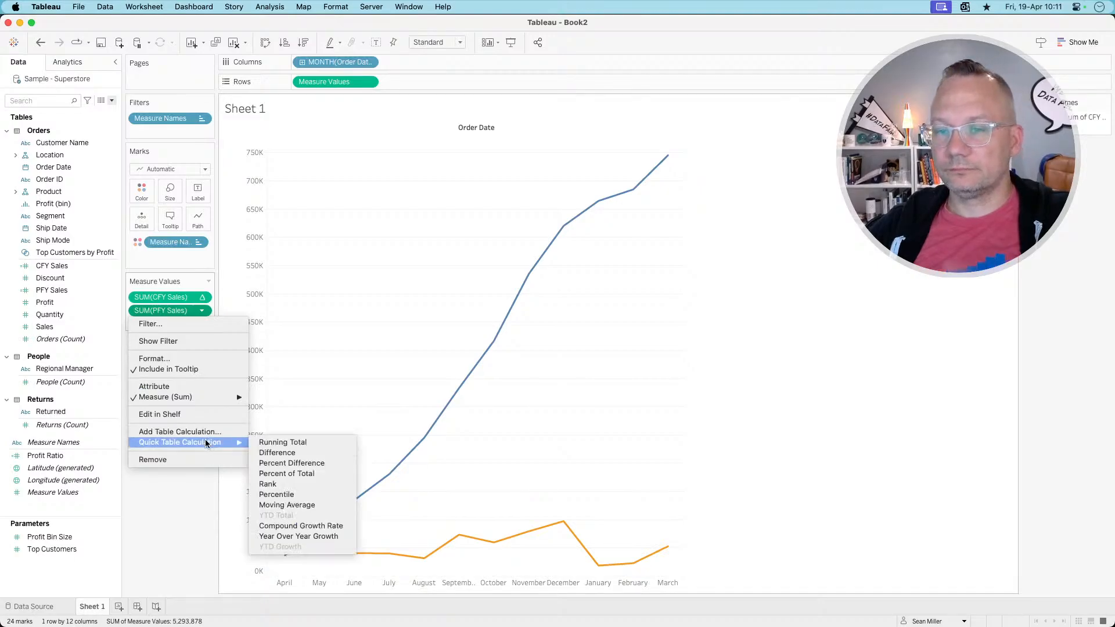
pyautogui.click(264, 443)
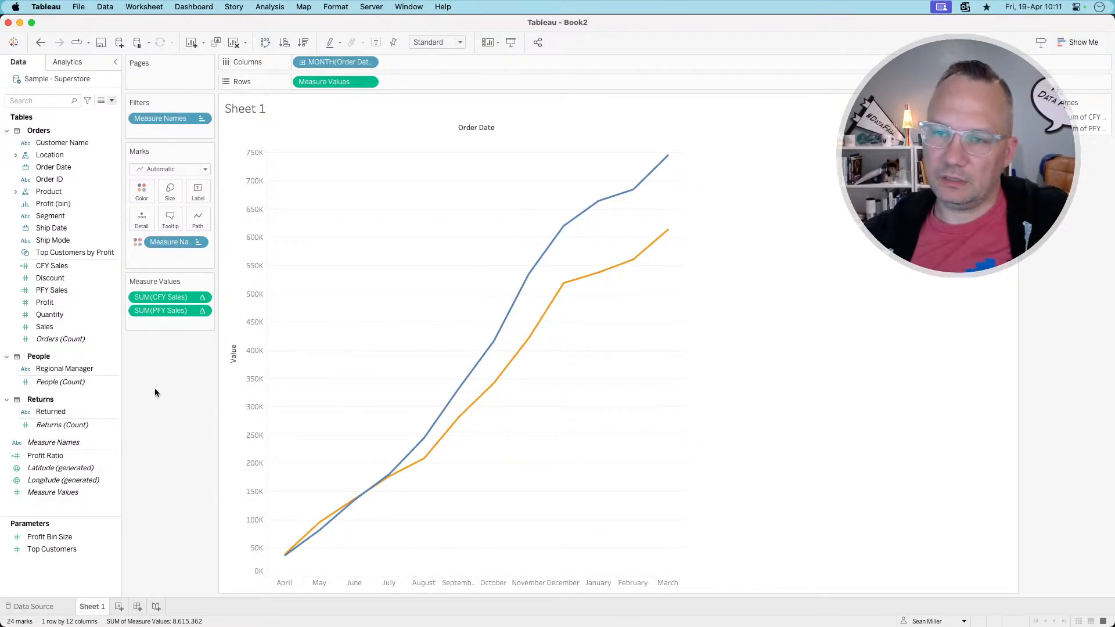
# - Show point markers on the CFY Sales and PFY Sales lines
pyautogui.click(142, 192)
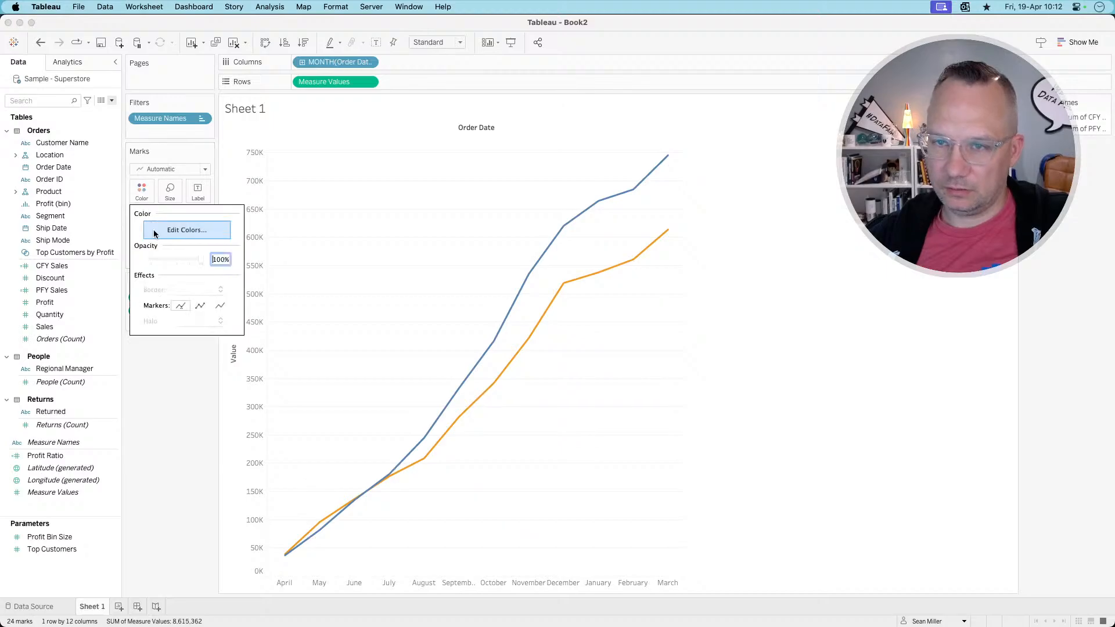
pyautogui.click(183, 502)
# - Compare the line tooltips on the Level 1 reference dashboard in Arc with those on the running total chart in Tableau
pyautogui.press('super+Tab')
pyautogui.press('super+Tab')
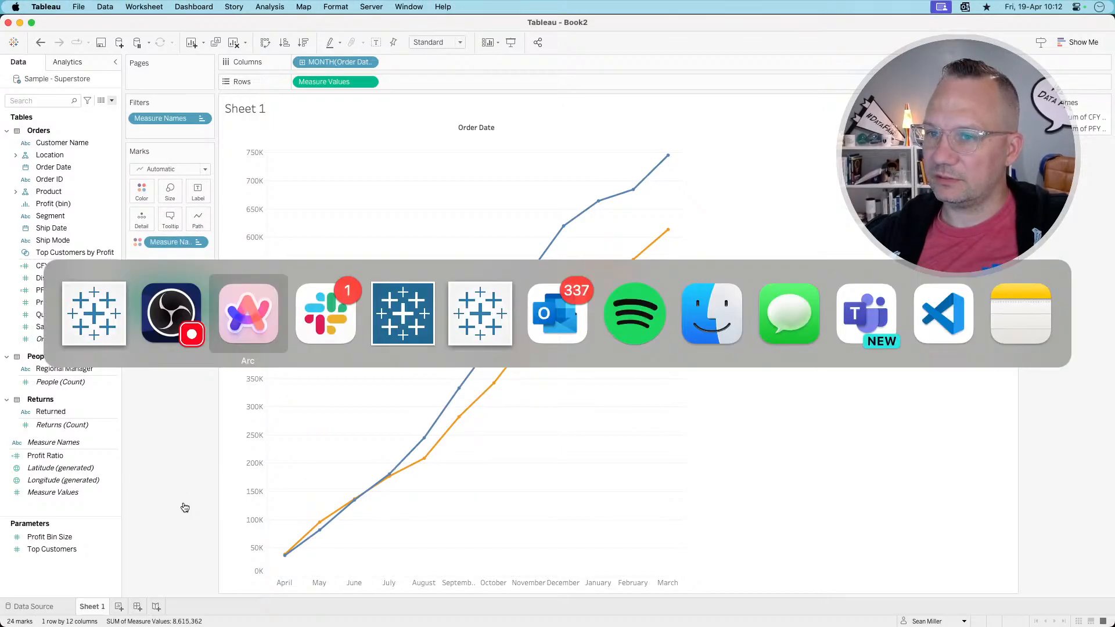
pyautogui.press('super+Tab')
pyautogui.press('super+shift+Tab')
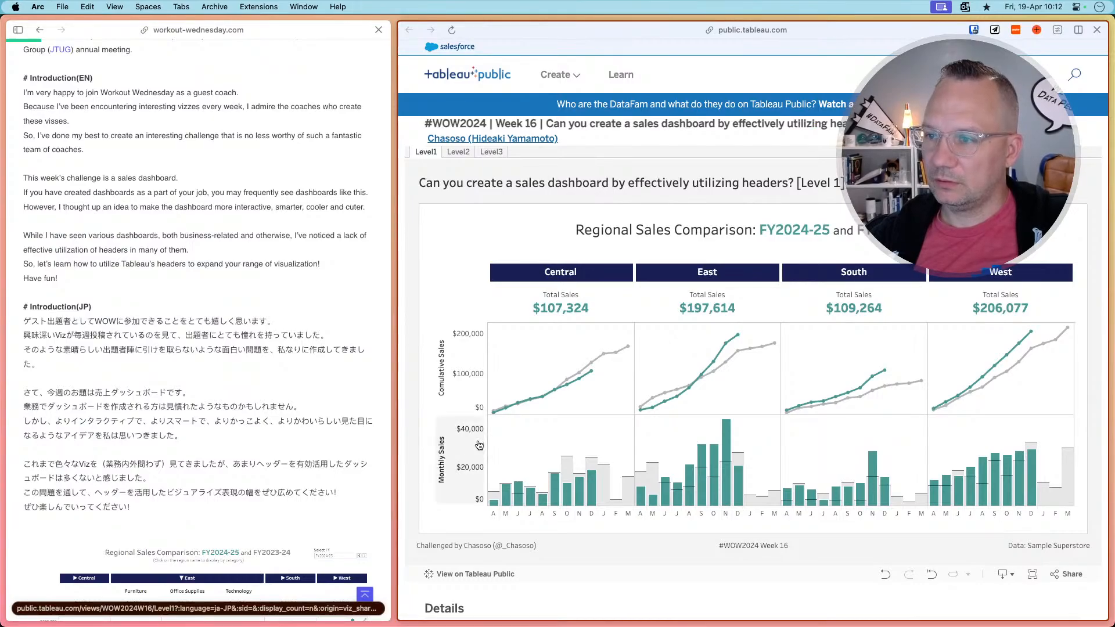
pyautogui.moveTo(555, 396)
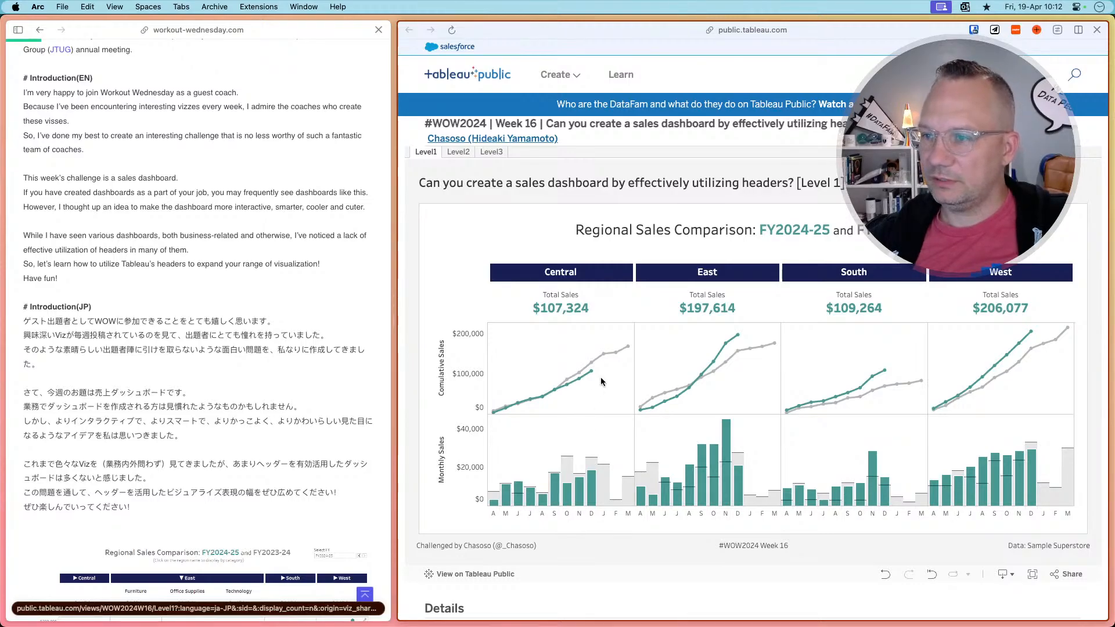
pyautogui.moveTo(594, 375)
pyautogui.press('super+Tab')
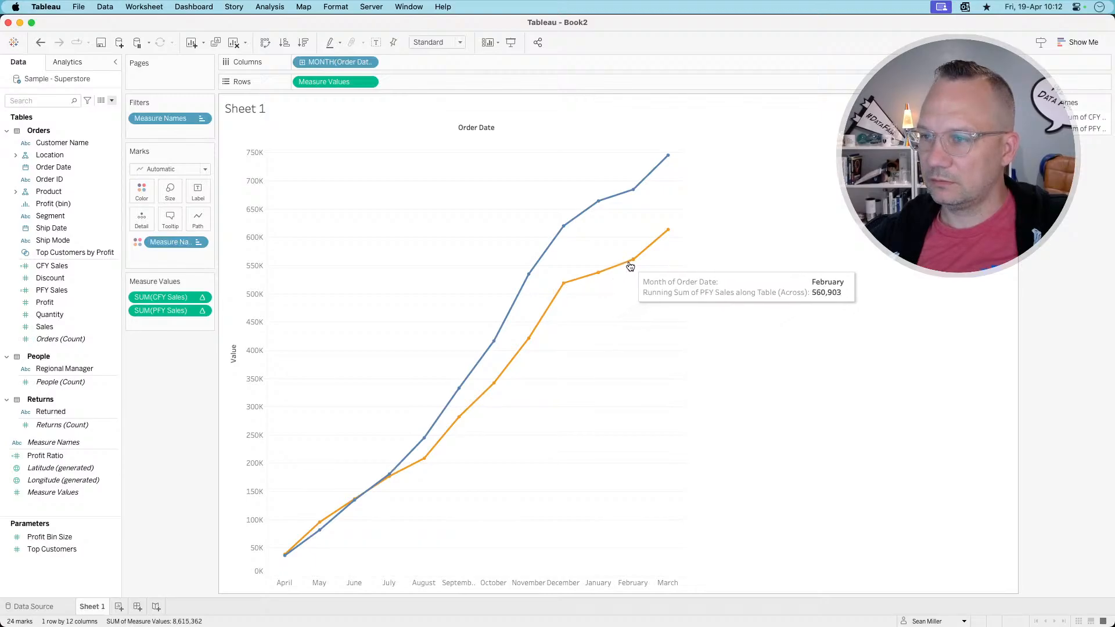
pyautogui.moveTo(664, 237)
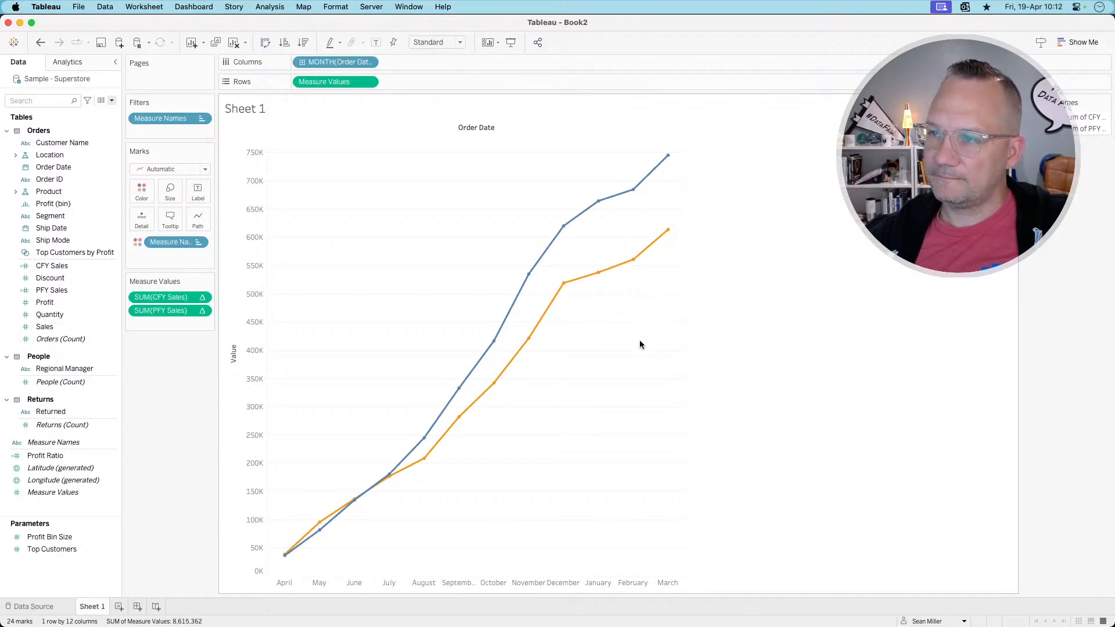
pyautogui.press('super+Tab')
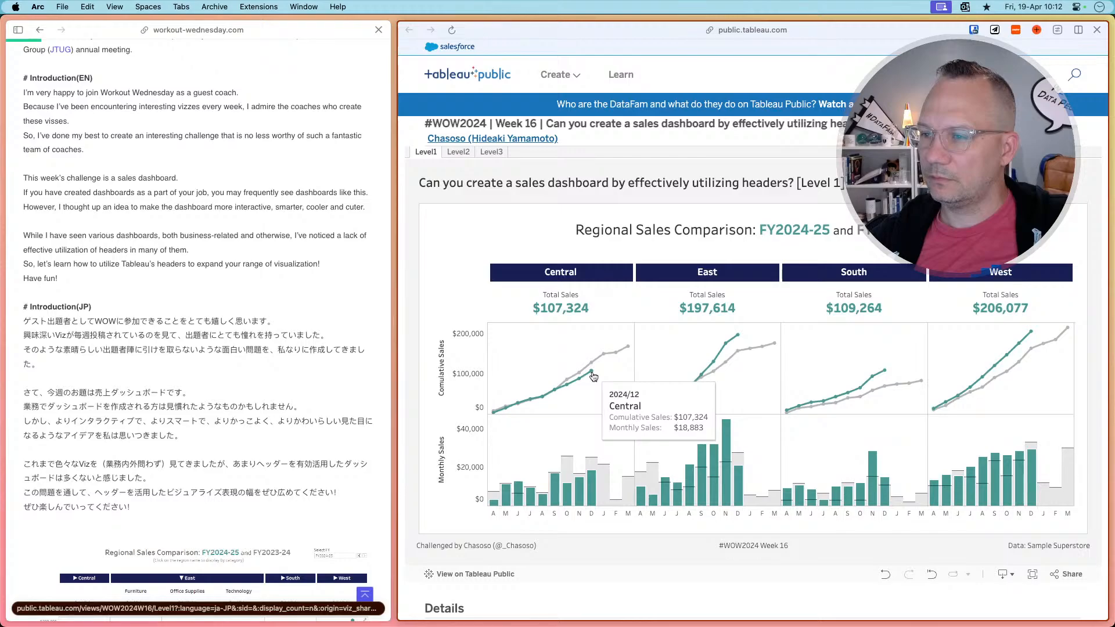
pyautogui.press('super+Tab')
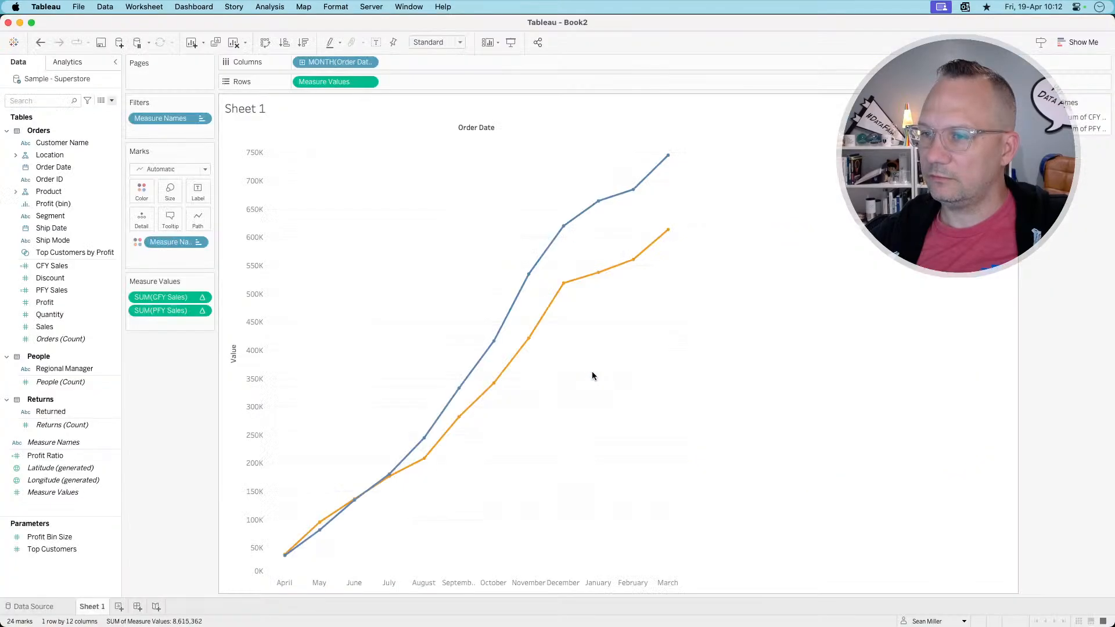
pyautogui.moveTo(570, 287)
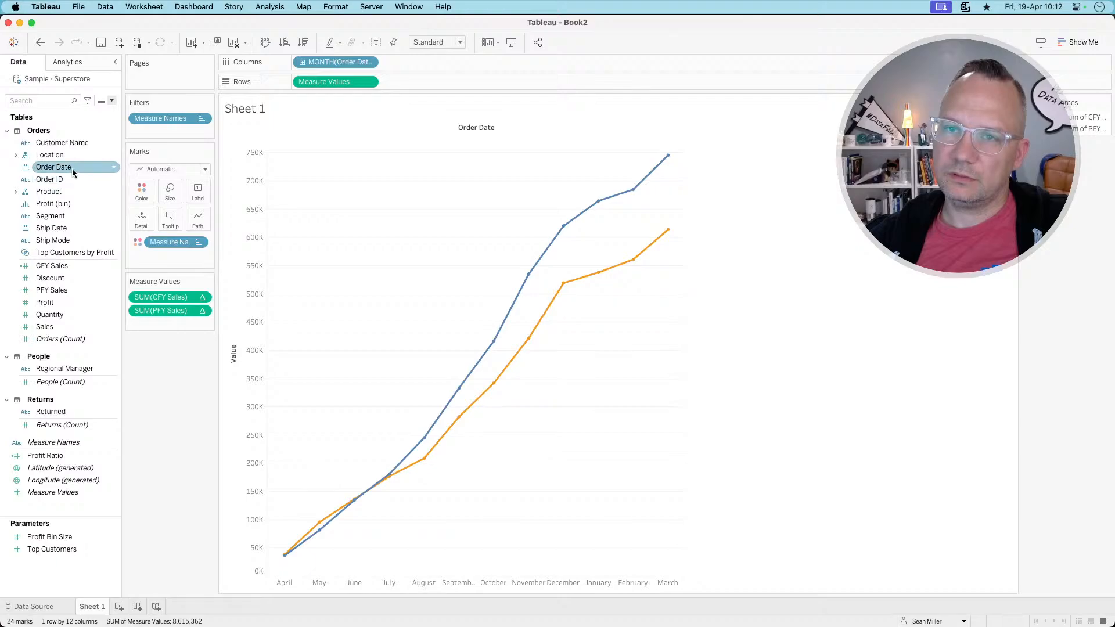
# - Add Order Date to the tooltip, try the Month / Year custom date part, and switch the field back to Attribute
pyautogui.moveTo(72, 166); pyautogui.dragTo(170, 218)
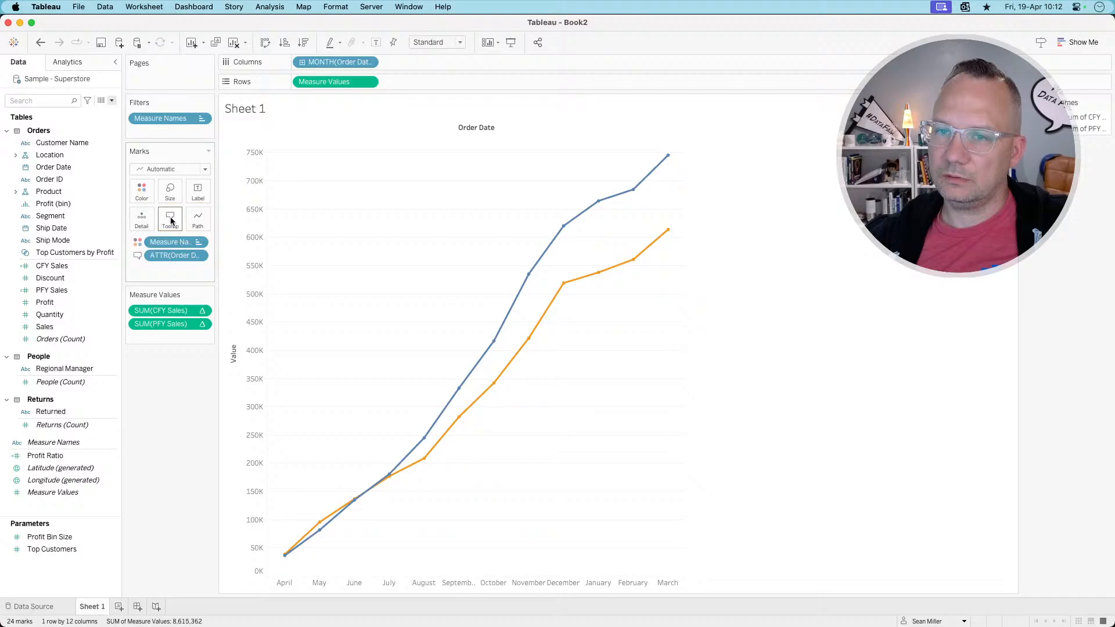
pyautogui.click(201, 256)
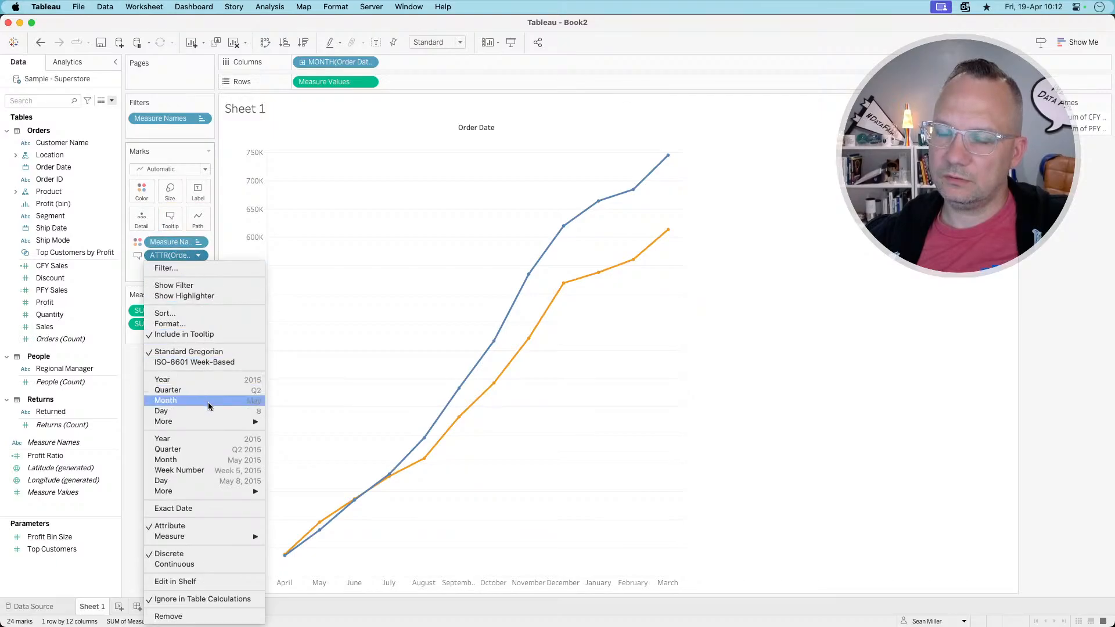
pyautogui.moveTo(206, 425)
pyautogui.click(287, 451)
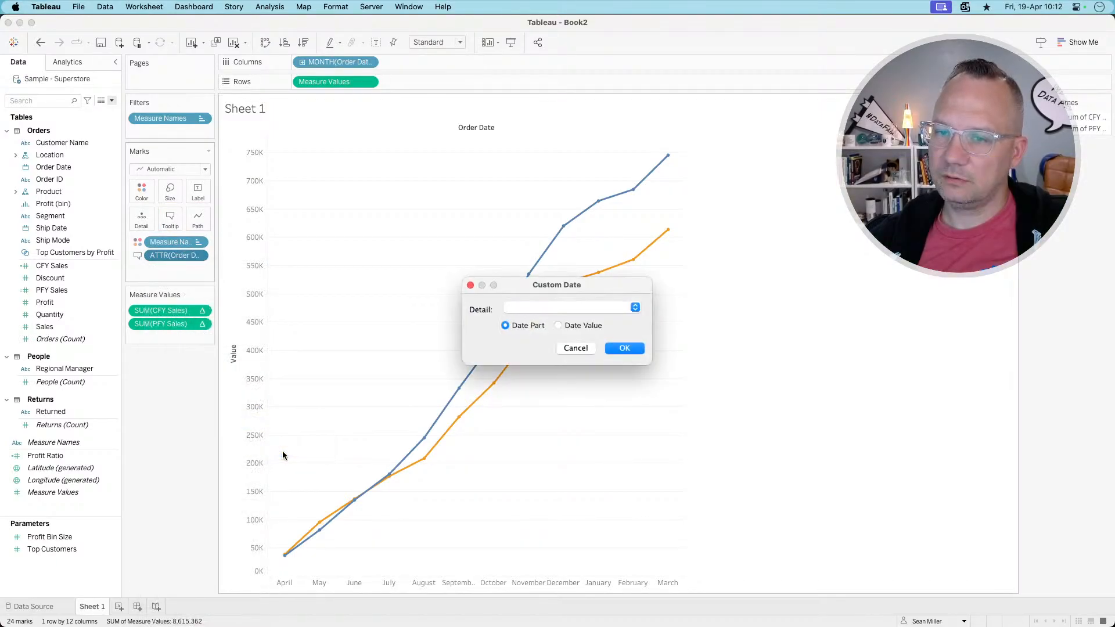
pyautogui.click(581, 312)
pyautogui.click(561, 382)
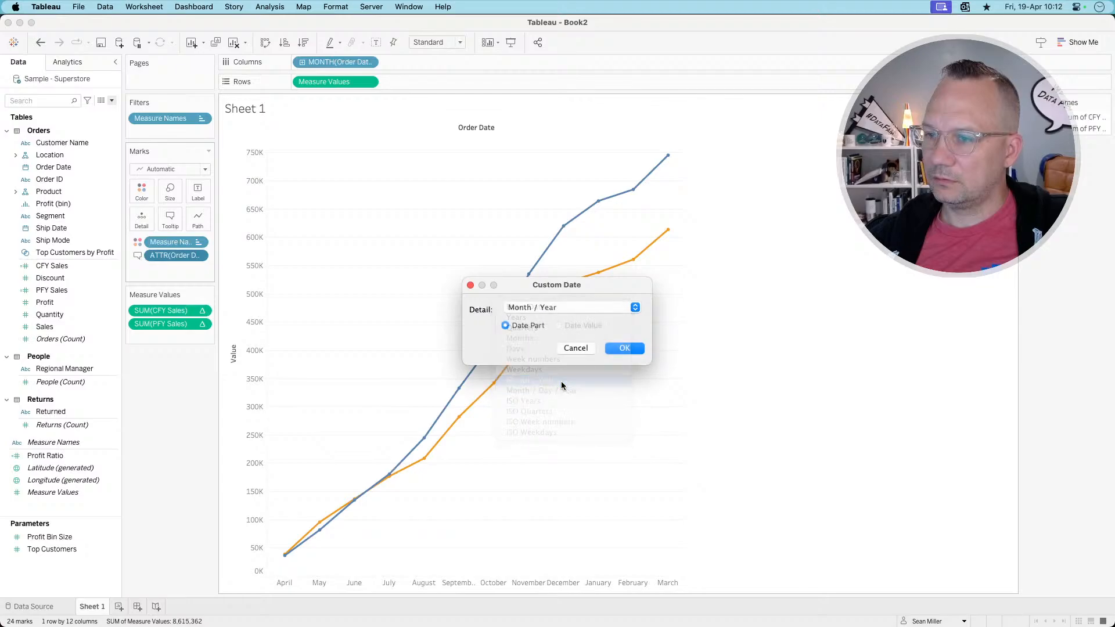
pyautogui.click(614, 348)
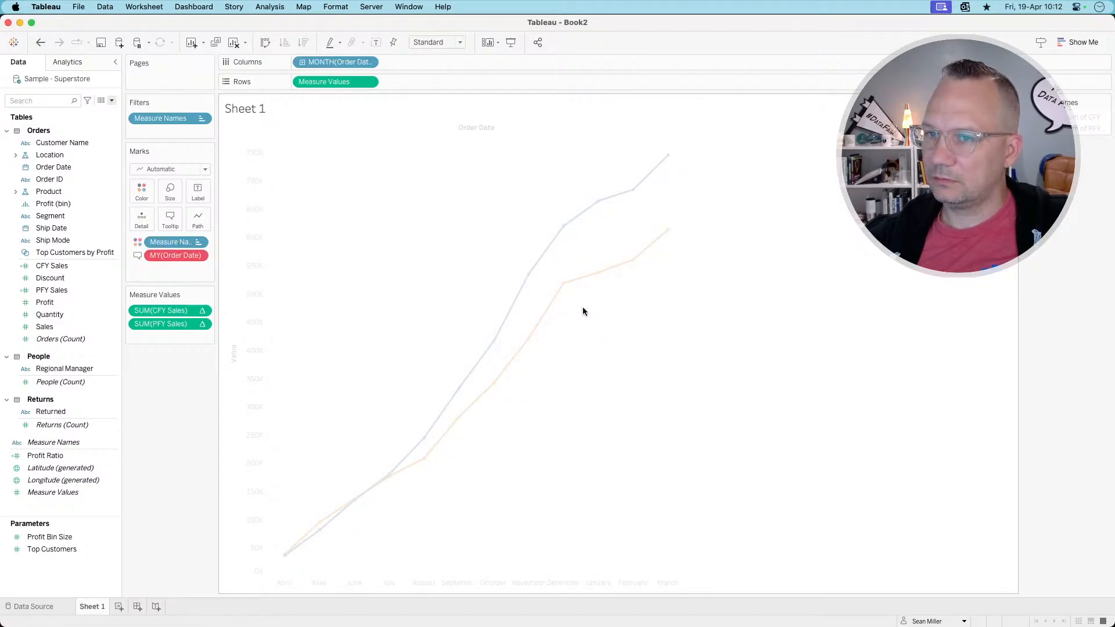
pyautogui.rightClick(179, 255)
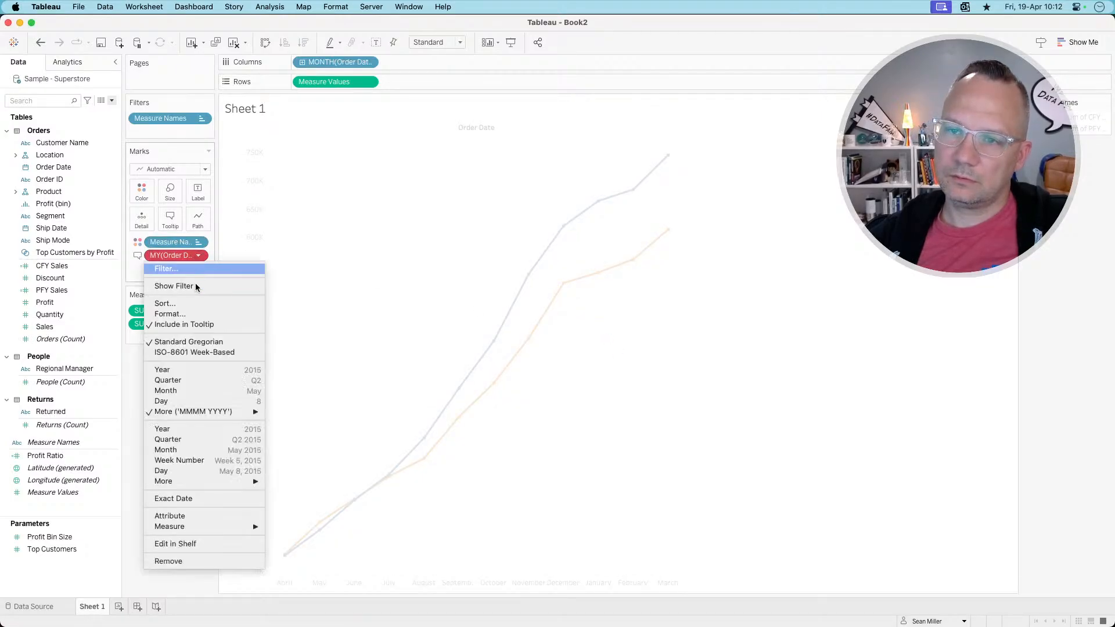
pyautogui.click(181, 515)
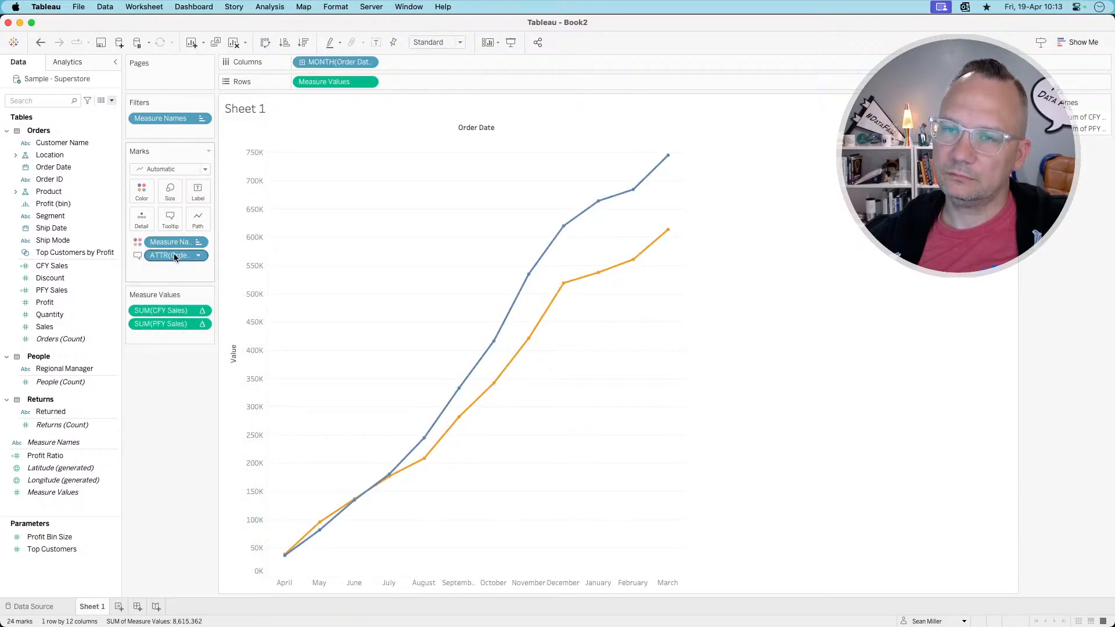
# - Try Order Date on Detail with the Month / Year custom date, and undo until Order Date is off the Marks card
pyautogui.moveTo(174, 258); pyautogui.dragTo(138, 216)
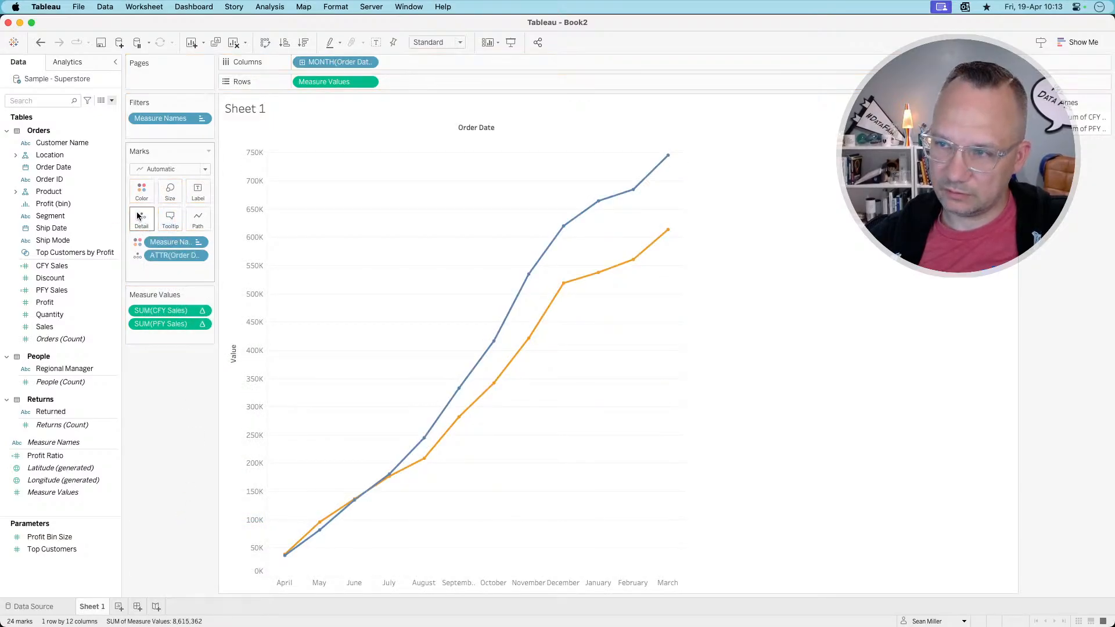
pyautogui.click(197, 256)
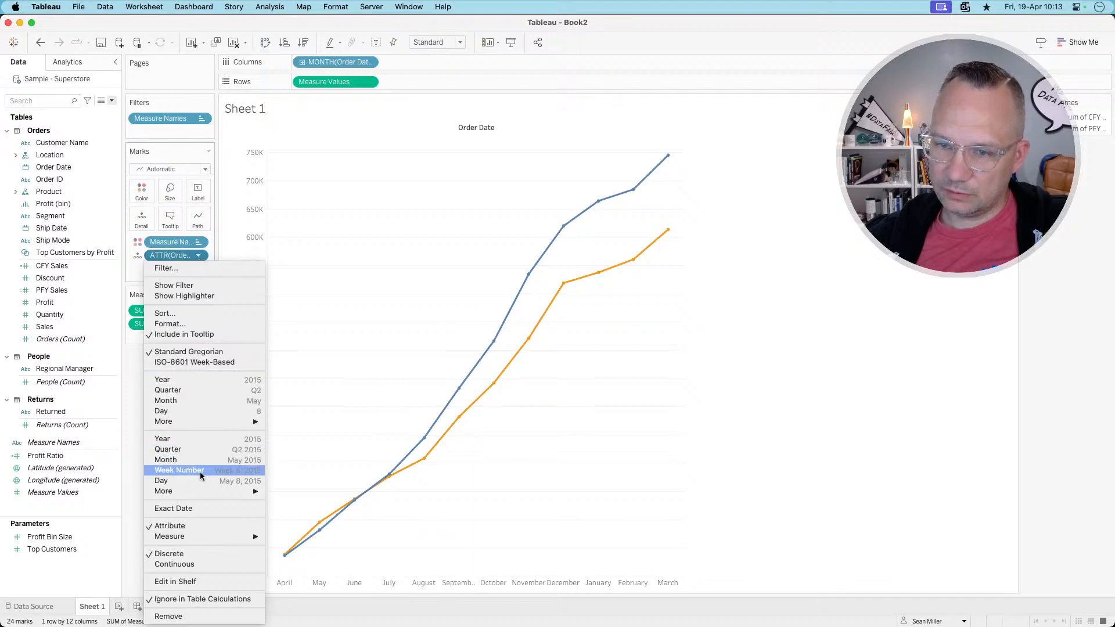
pyautogui.moveTo(244, 421)
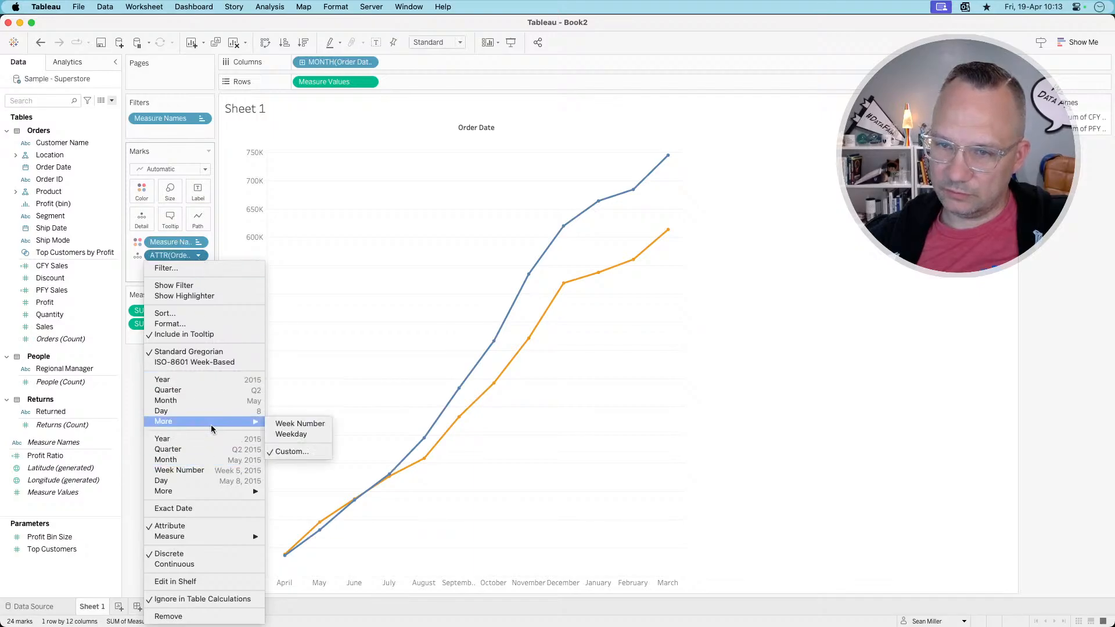
pyautogui.click(291, 453)
pyautogui.click(573, 307)
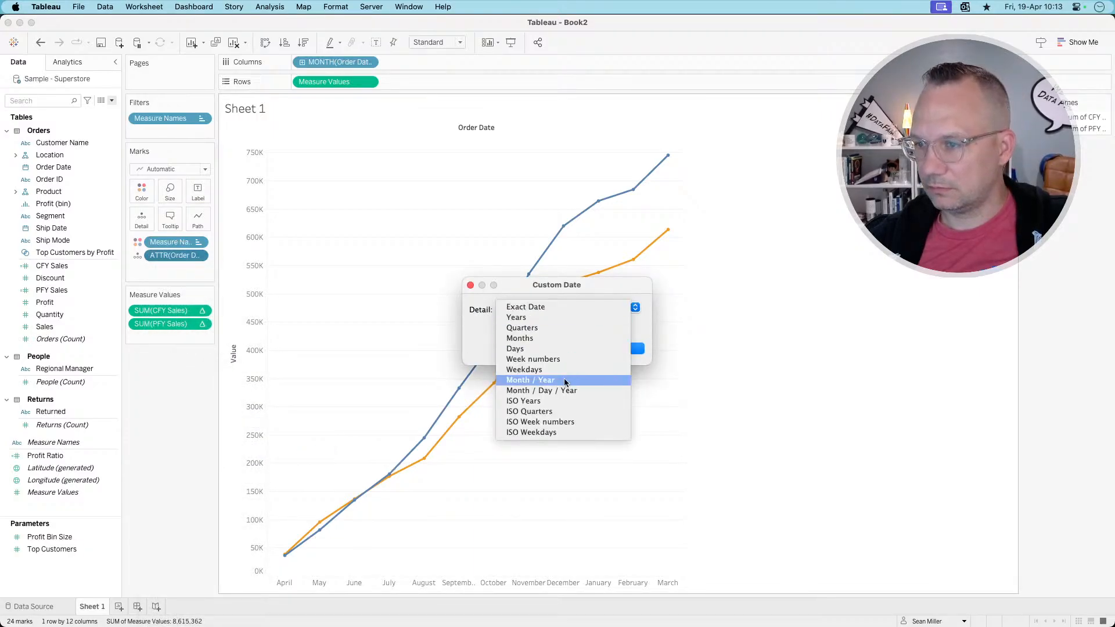
pyautogui.click(564, 381)
pyautogui.click(615, 347)
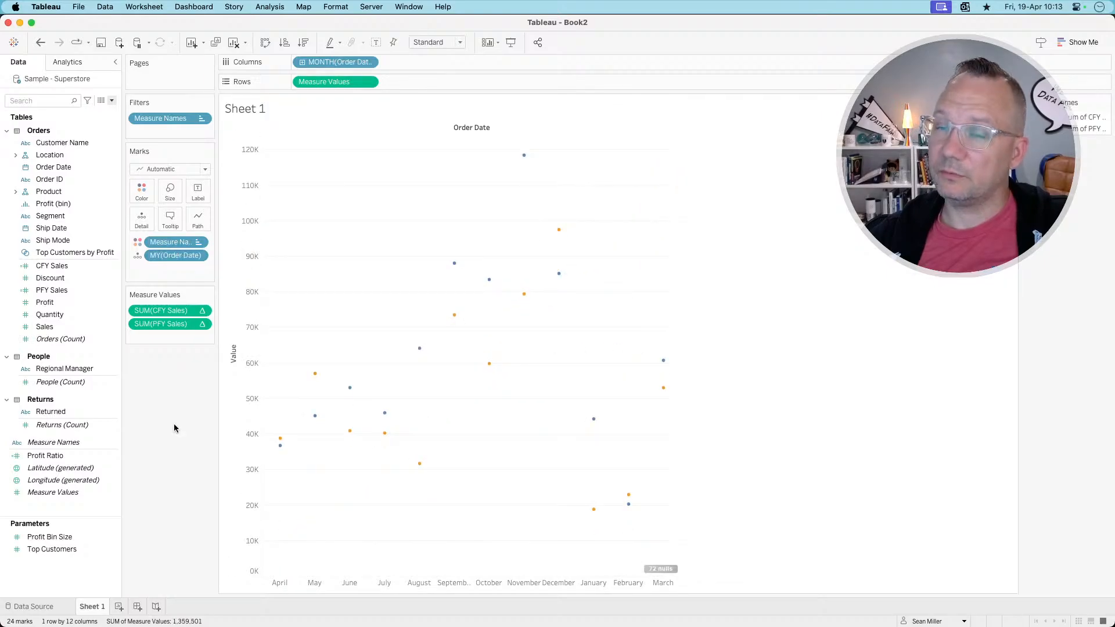
pyautogui.press('super+z')
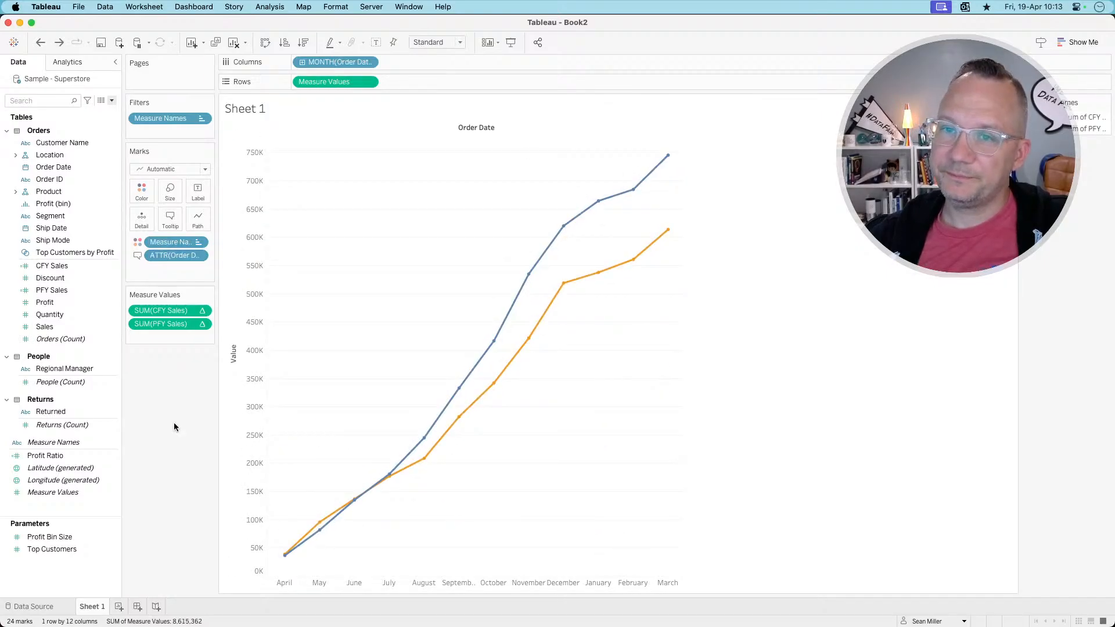
pyautogui.press('super+z')
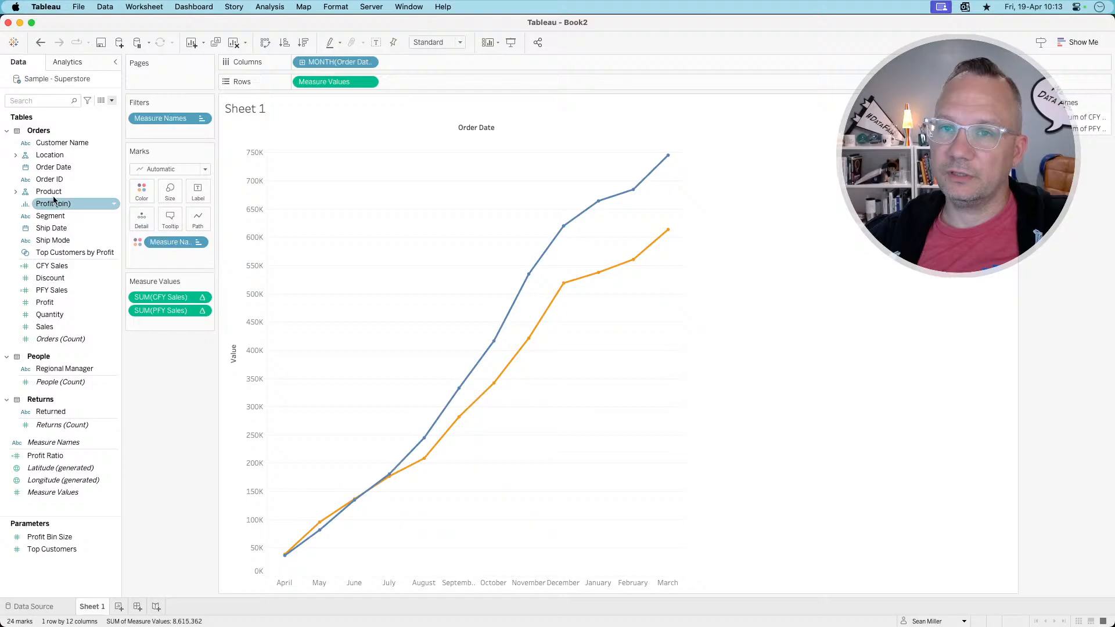
# - Create a calculated field from Order Date, ready to wrap [Order Date] in a function
pyautogui.rightClick(56, 169)
pyautogui.moveTo(56, 257)
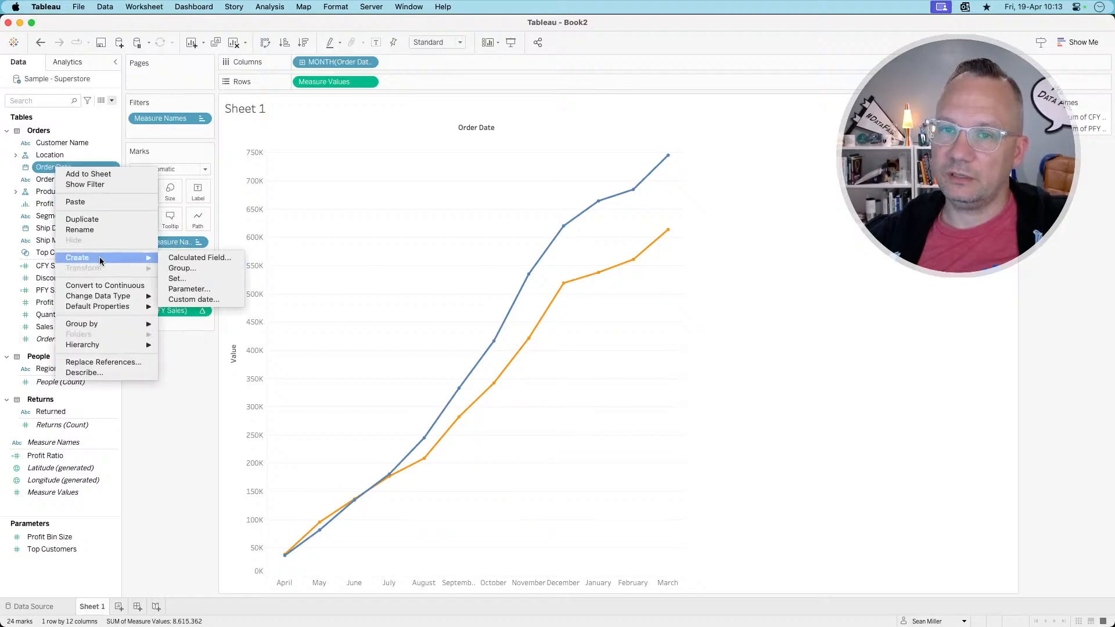
pyautogui.click(186, 257)
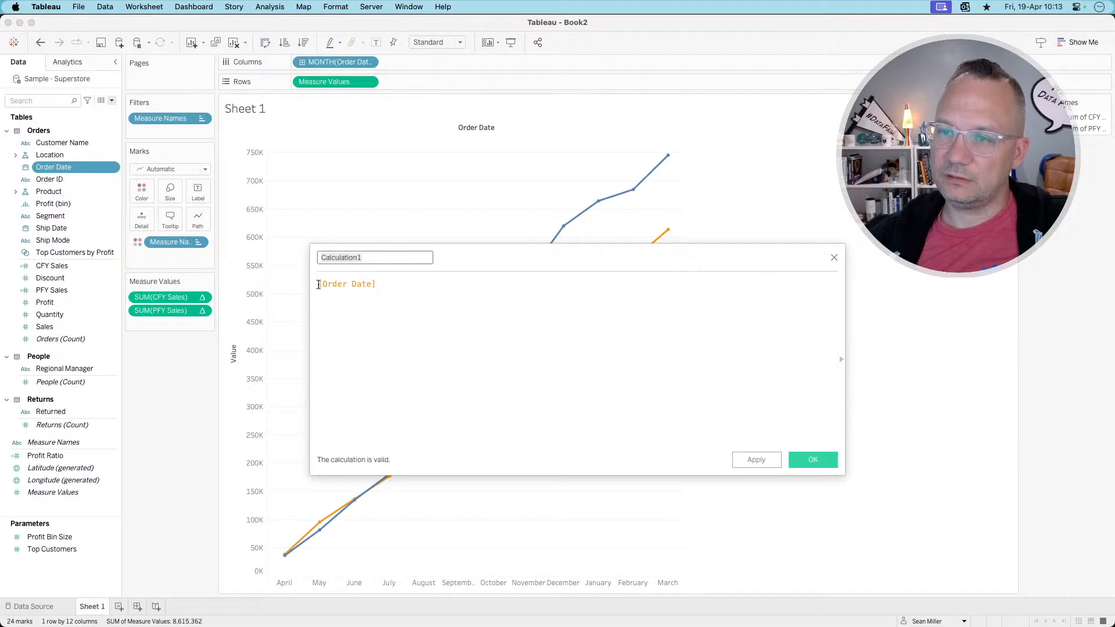
pyautogui.click(319, 284)
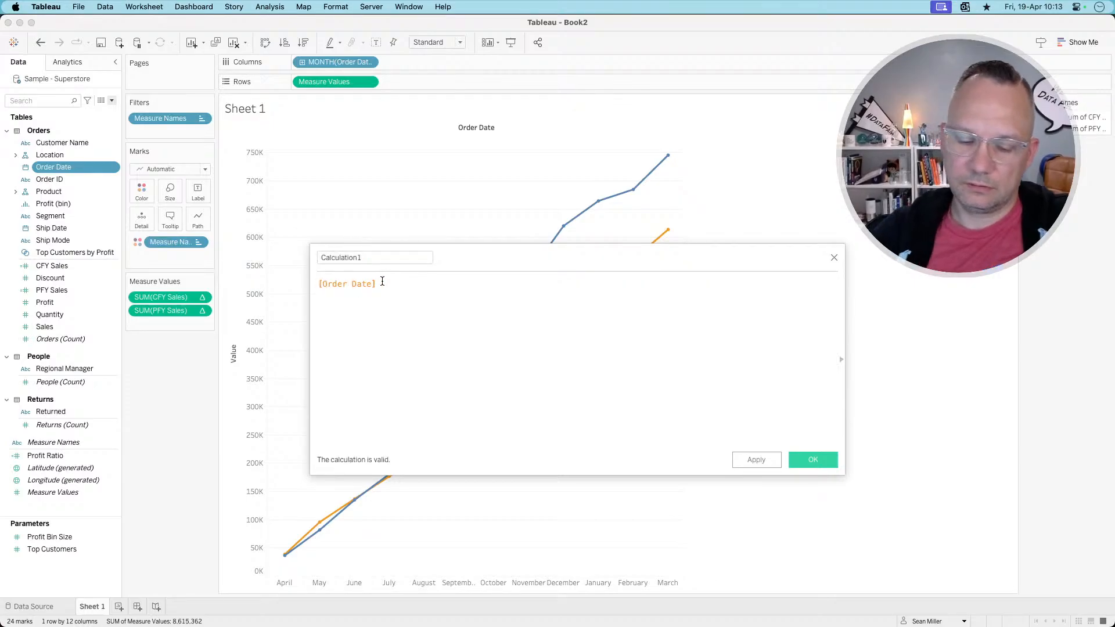
pyautogui.write('Month(')
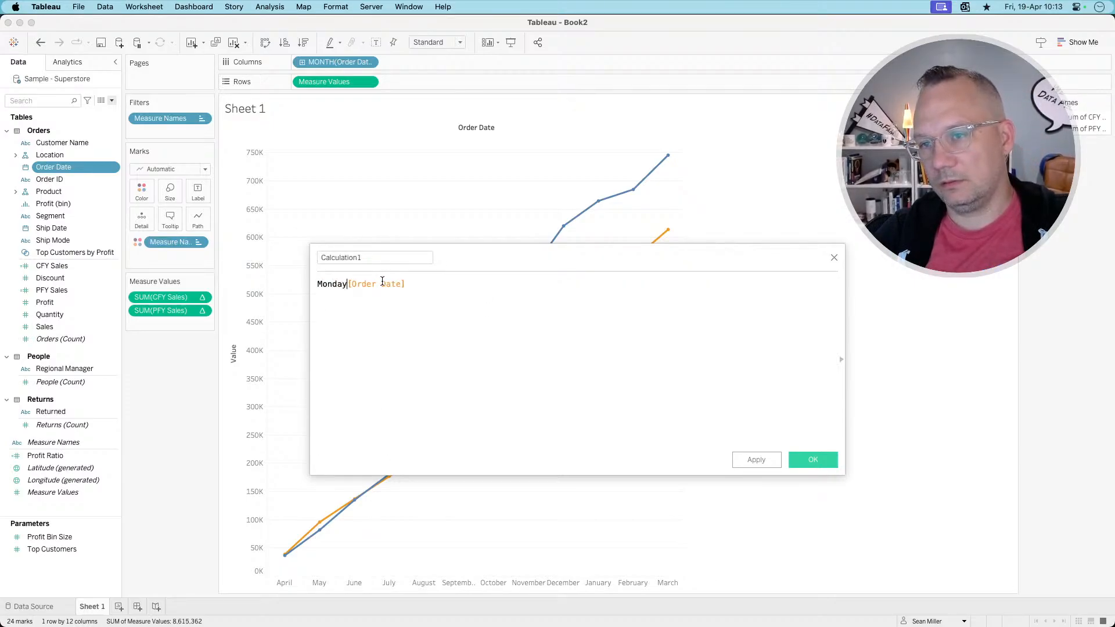
pyautogui.press('BackSpace')
pyautogui.press('BackSpace')
pyautogui.press('BackSpace')
pyautogui.press('BackSpace')
pyautogui.press('BackSpace')
pyautogui.press('BackSpace')
# - Try the formula DATETRUNC('month',[Order Date]) in the calculated field, and discard the field without saving
pyautogui.write('datetr')
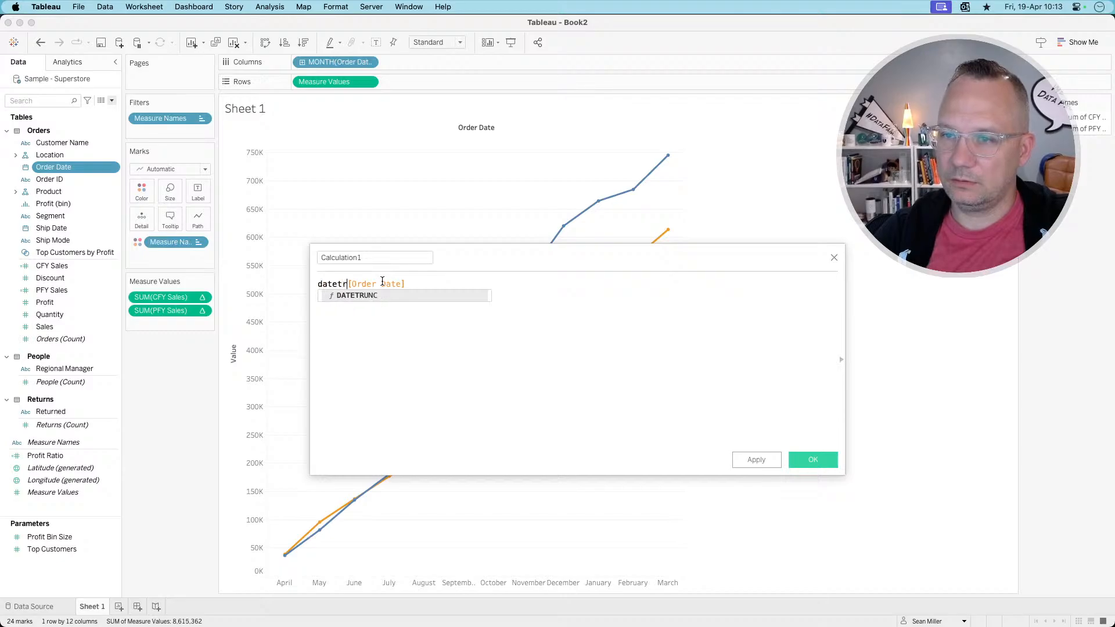
pyautogui.press('Return')
pyautogui.write("'month',")
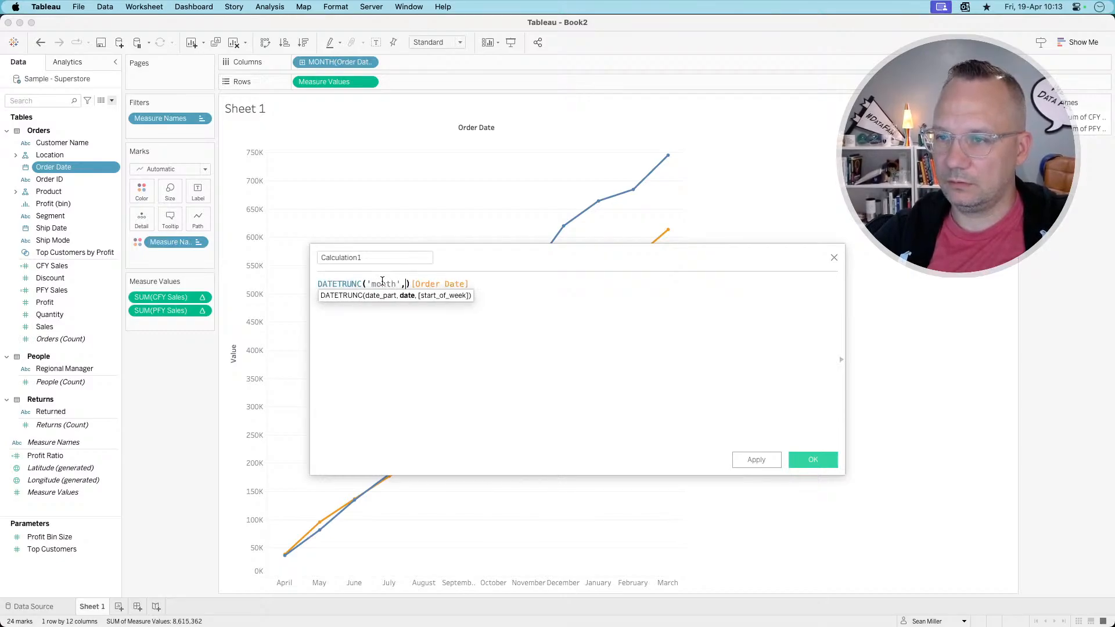
pyautogui.press('Delete')
pyautogui.press('End')
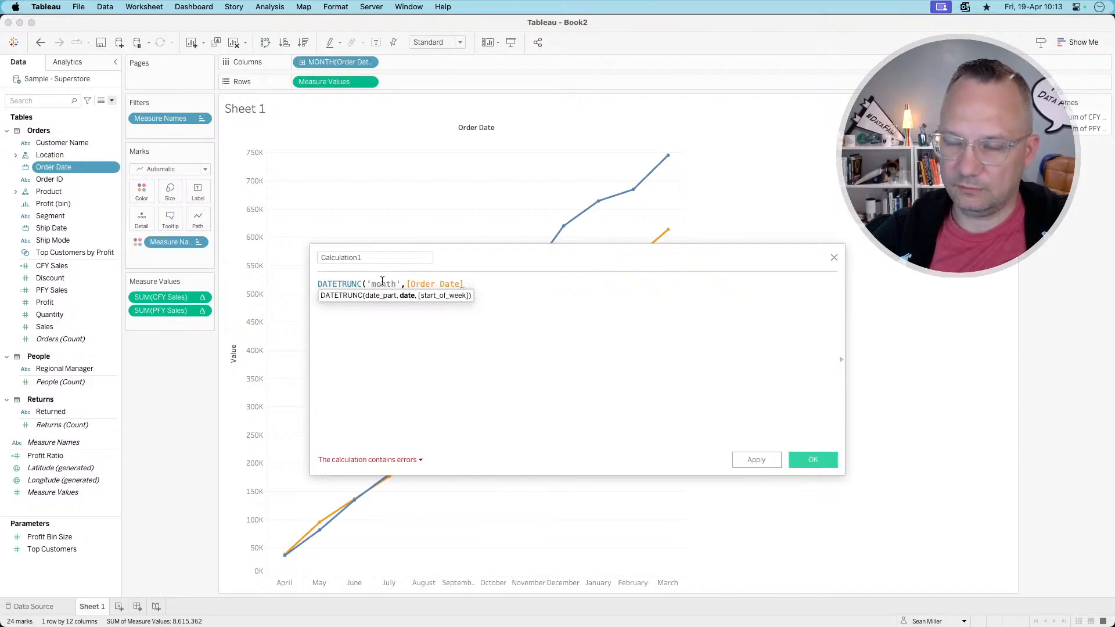
pyautogui.write(')')
pyautogui.click(363, 262)
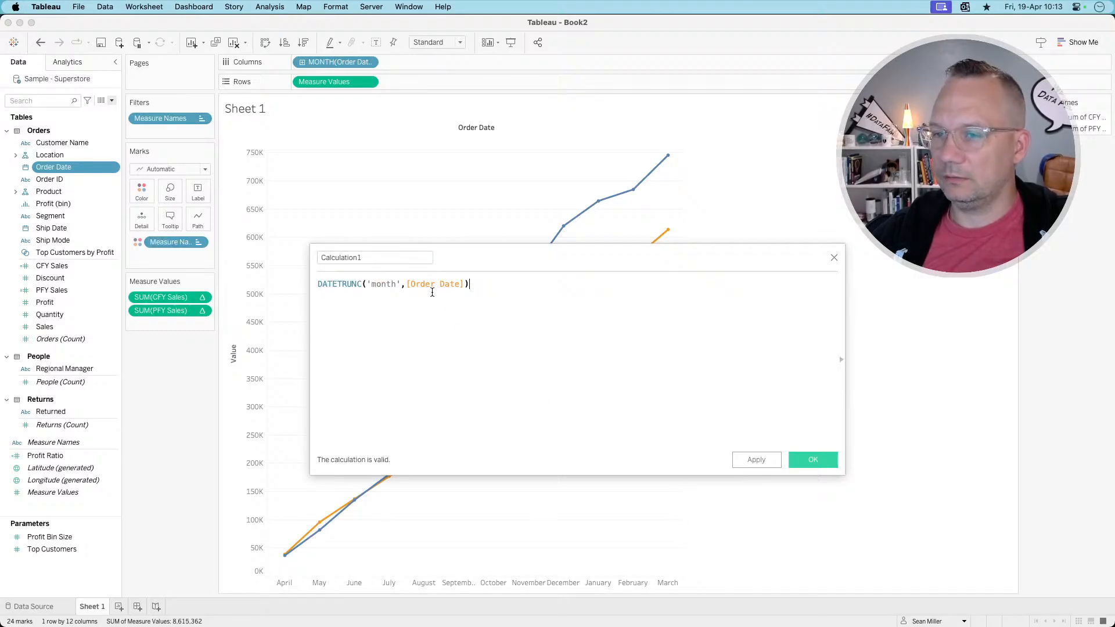
pyautogui.click(834, 258)
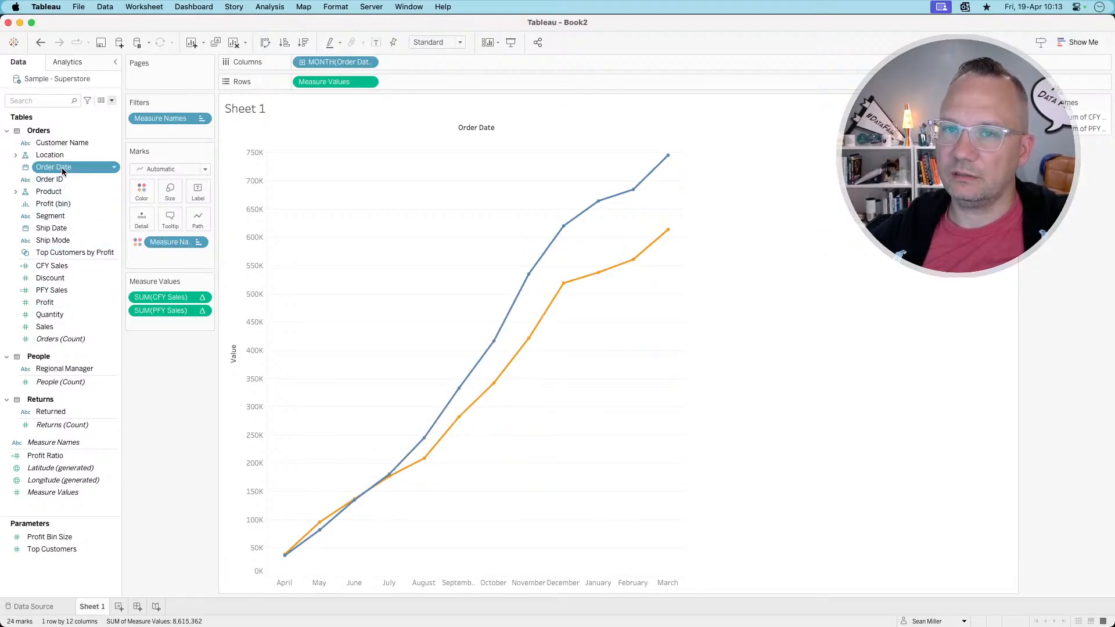
# - Try Order Date as Year on the tooltip, and remove it from the Marks card
pyautogui.moveTo(61, 167); pyautogui.dragTo(170, 219)
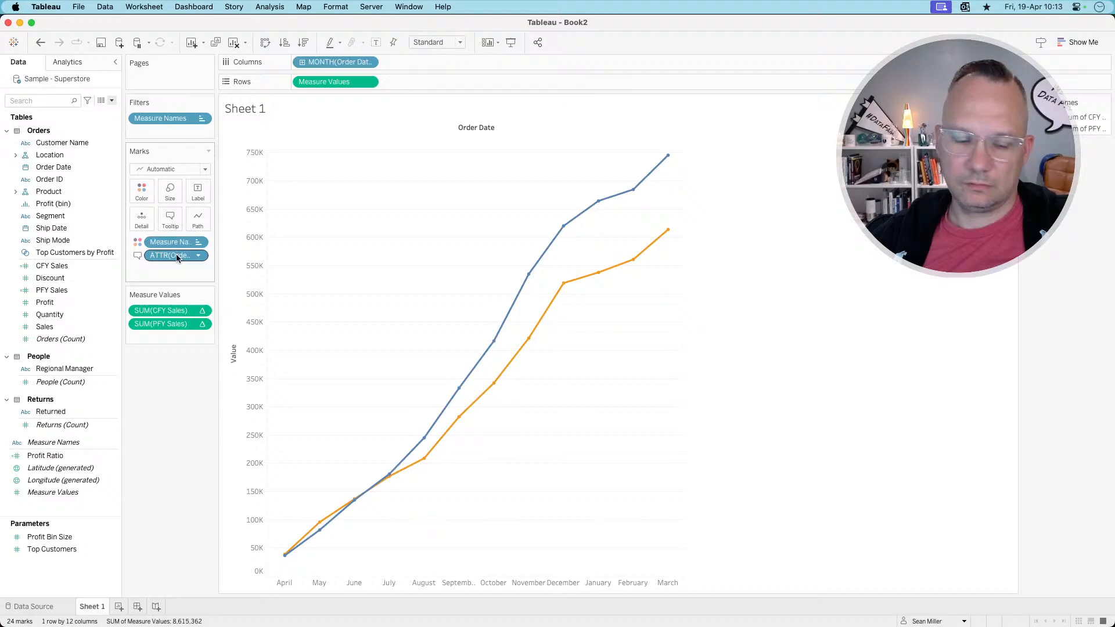
pyautogui.click(199, 257)
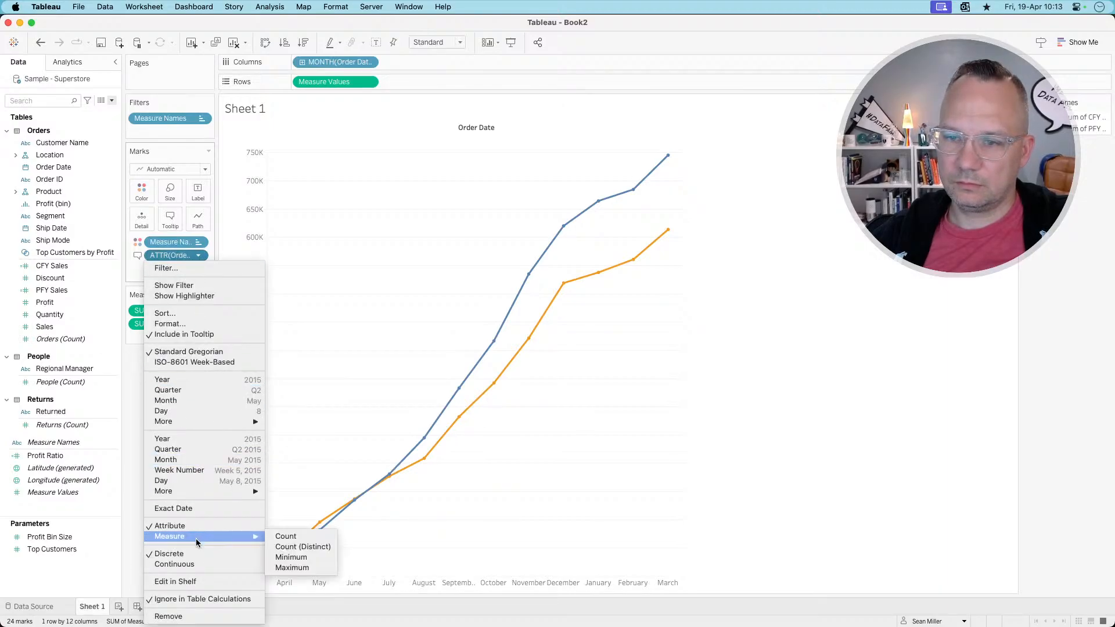
pyautogui.click(215, 379)
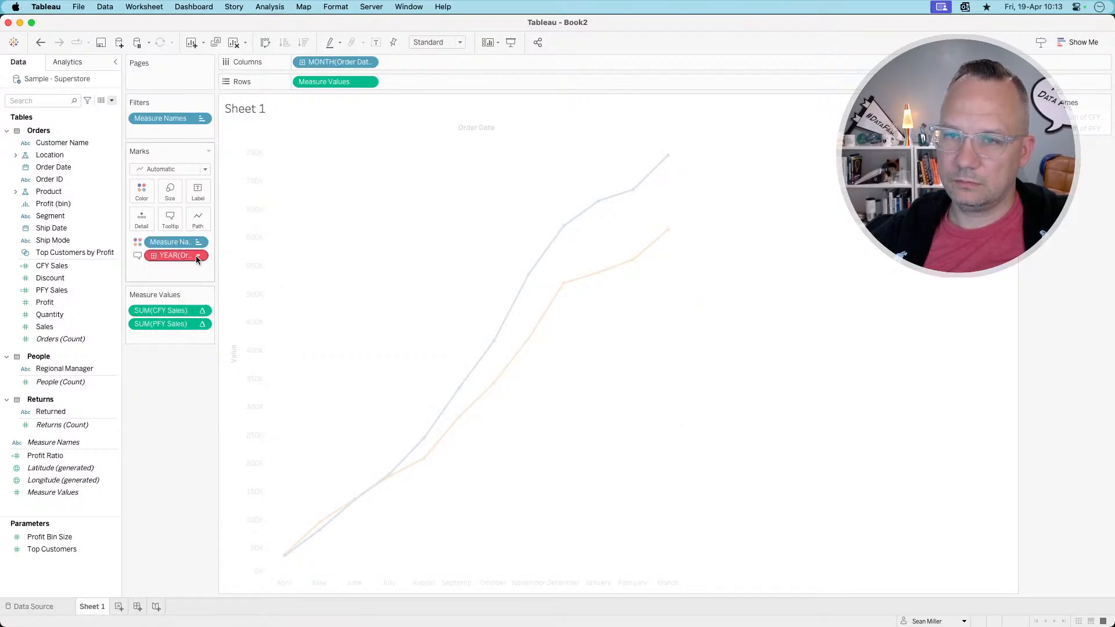
pyautogui.moveTo(173, 256); pyautogui.dragTo(143, 220)
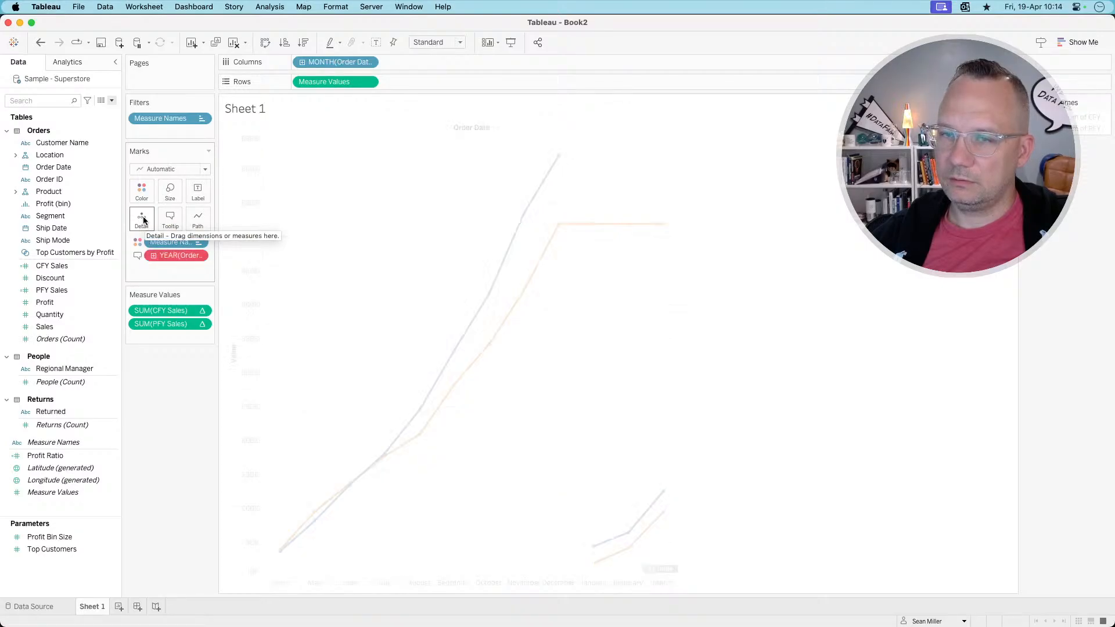
pyautogui.moveTo(175, 255); pyautogui.dragTo(169, 441)
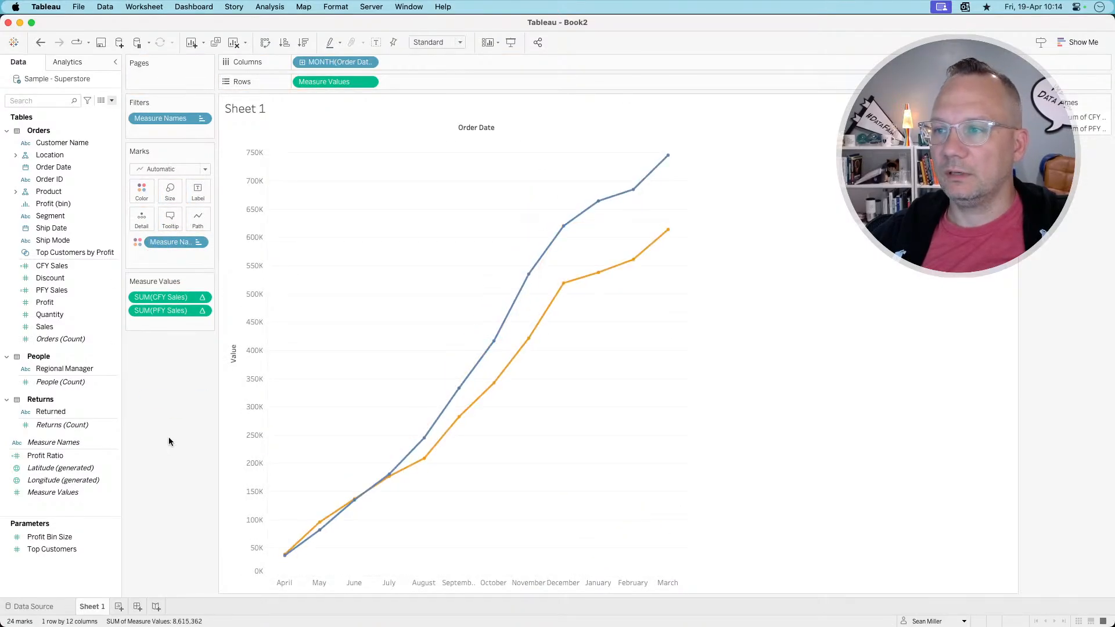
# - Create a calculated field from Order Date, ready to put a function in front of [Order Date]
pyautogui.click(70, 168)
pyautogui.rightClick(70, 169)
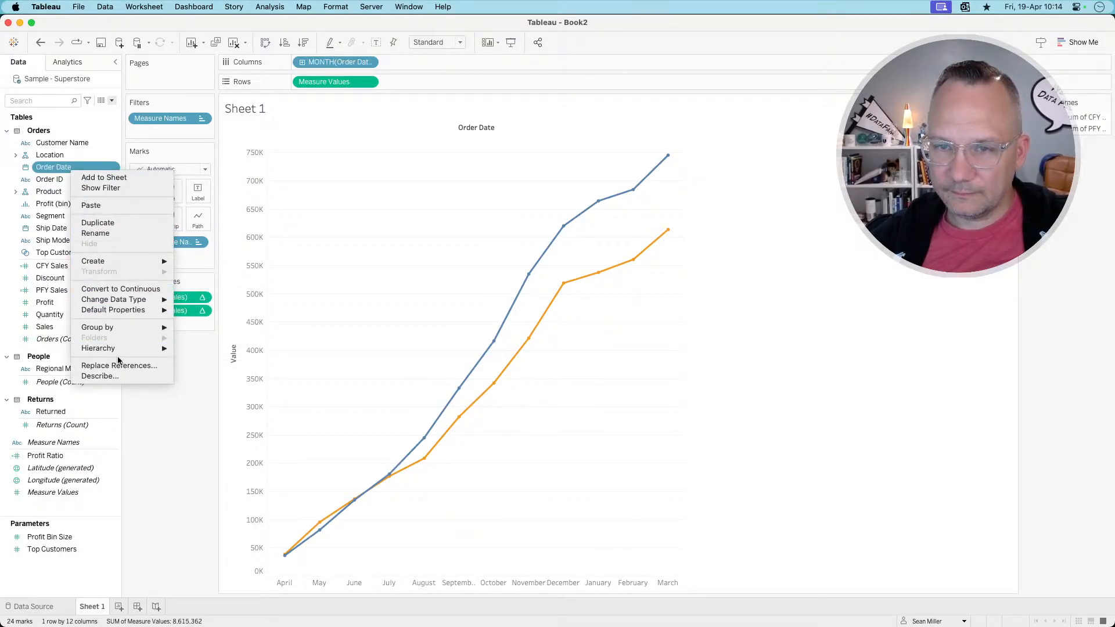
pyautogui.moveTo(110, 262)
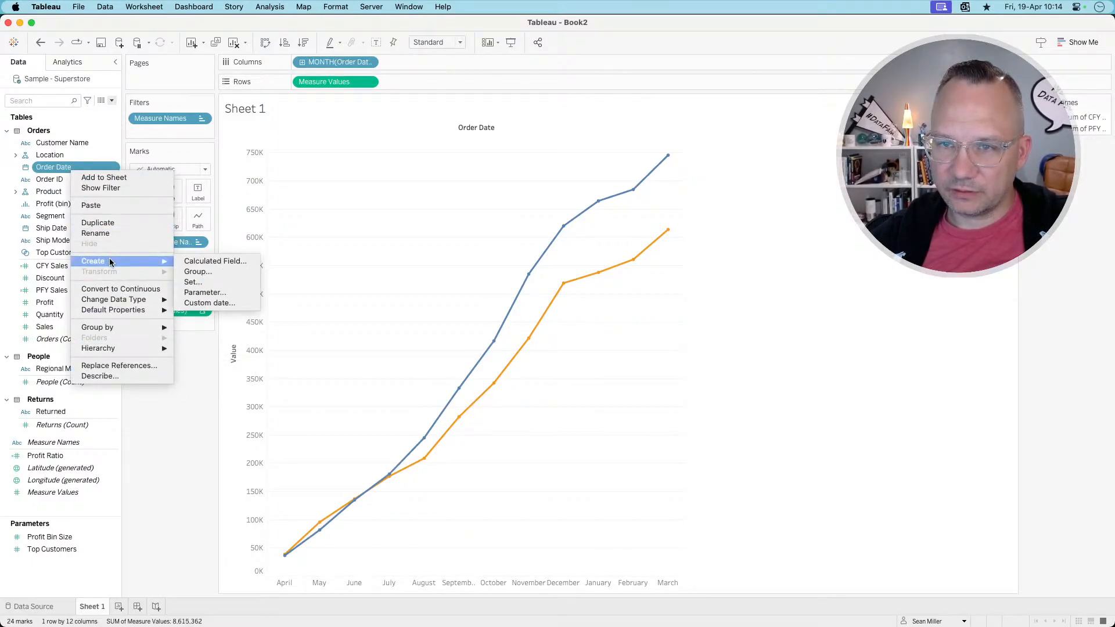
pyautogui.click(198, 261)
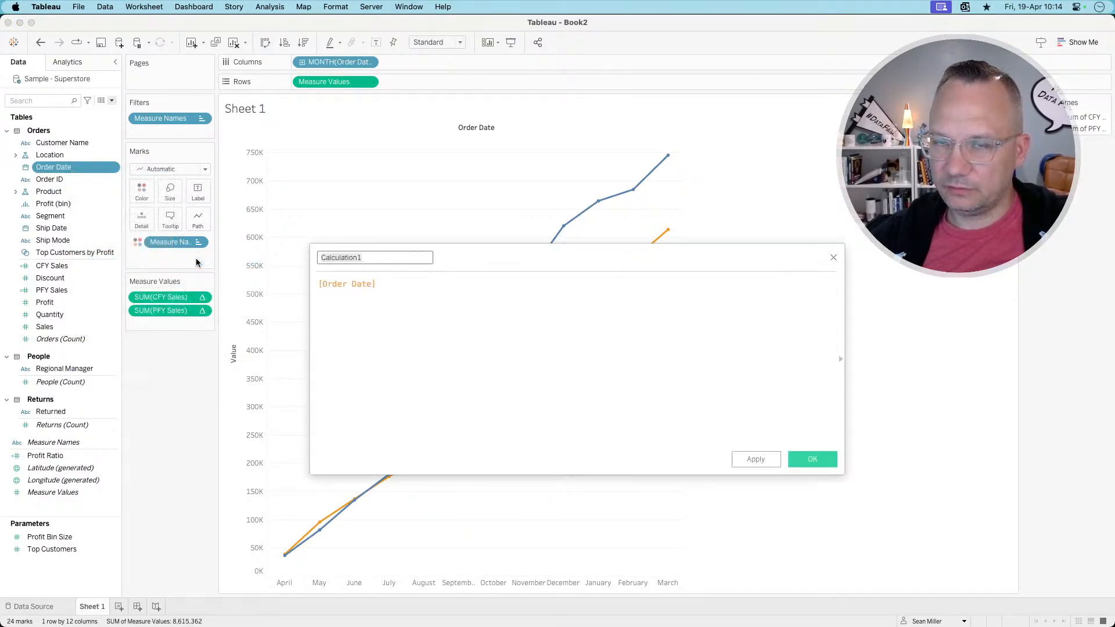
pyautogui.click(321, 283)
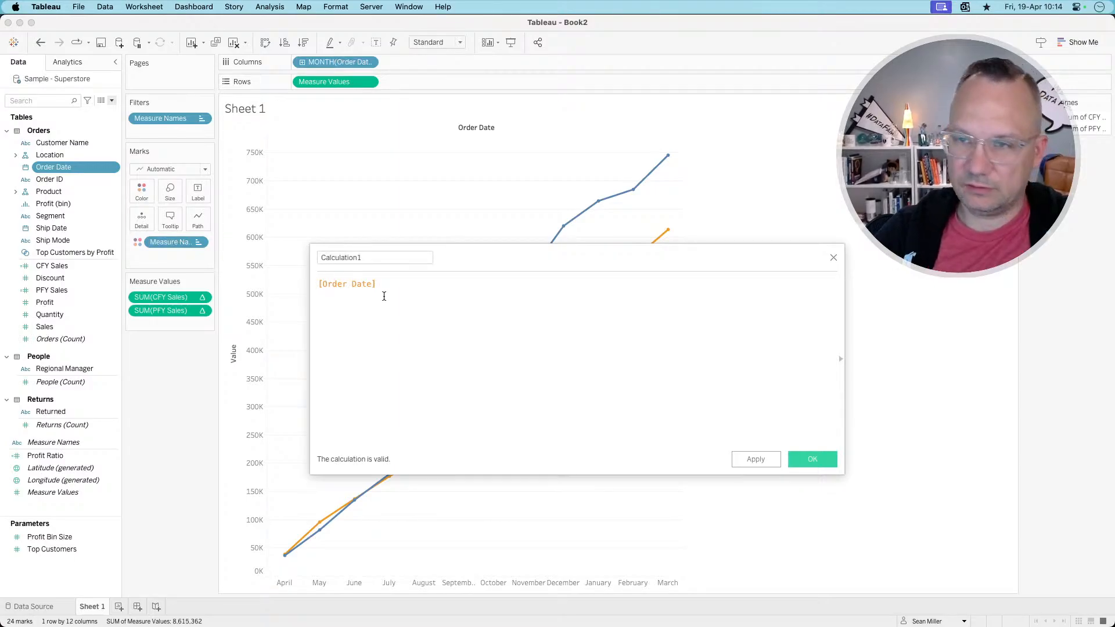
pyautogui.write('datetr')
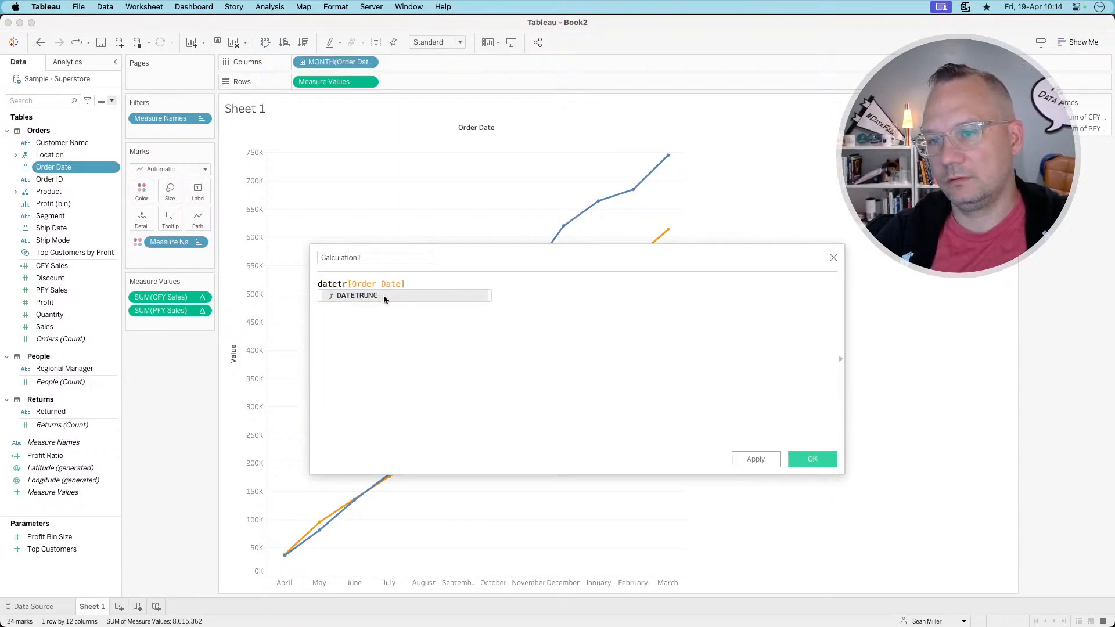
pyautogui.press('BackSpace')
pyautogui.press('BackSpace')
pyautogui.press('BackSpace')
pyautogui.press('BackSpace')
pyautogui.press('BackSpace')
pyautogui.press('BackSpace')
# - Wrap [Order Date] in DATEPART with the 'month' part so the formula reads datepart('month',[Order Date])
pyautogui.write('dat')
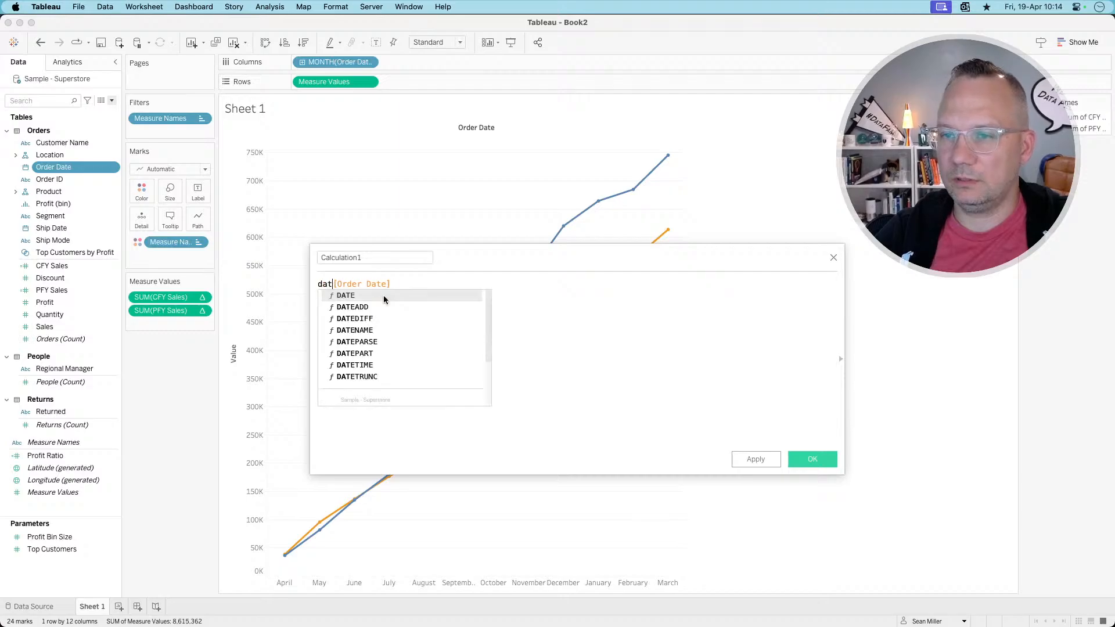
pyautogui.write('epart(')
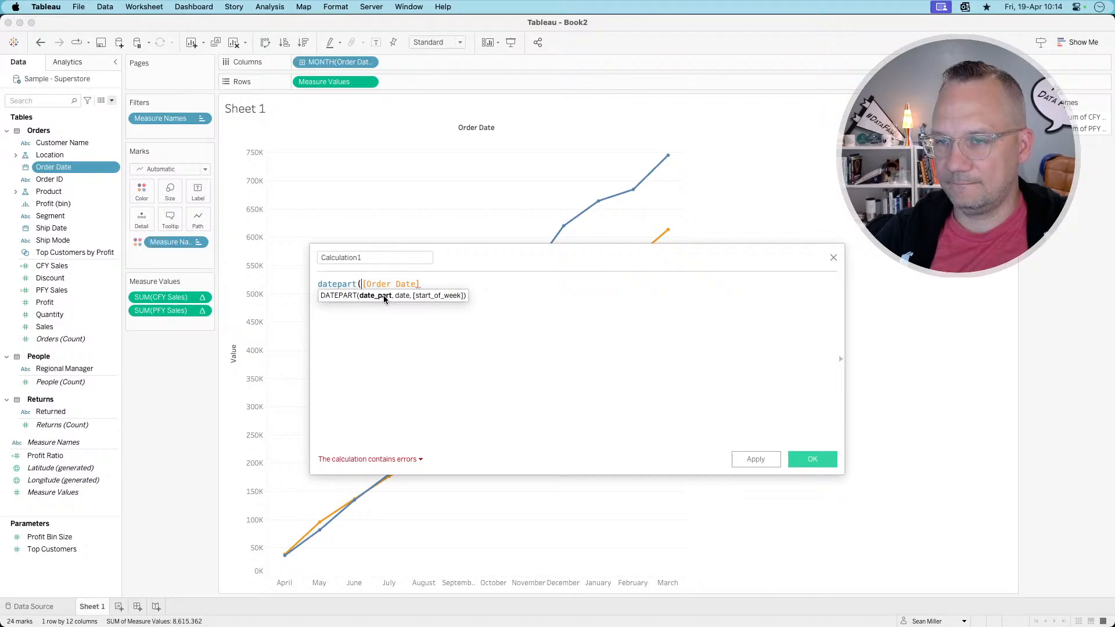
pyautogui.write("'month',[Order Date]")
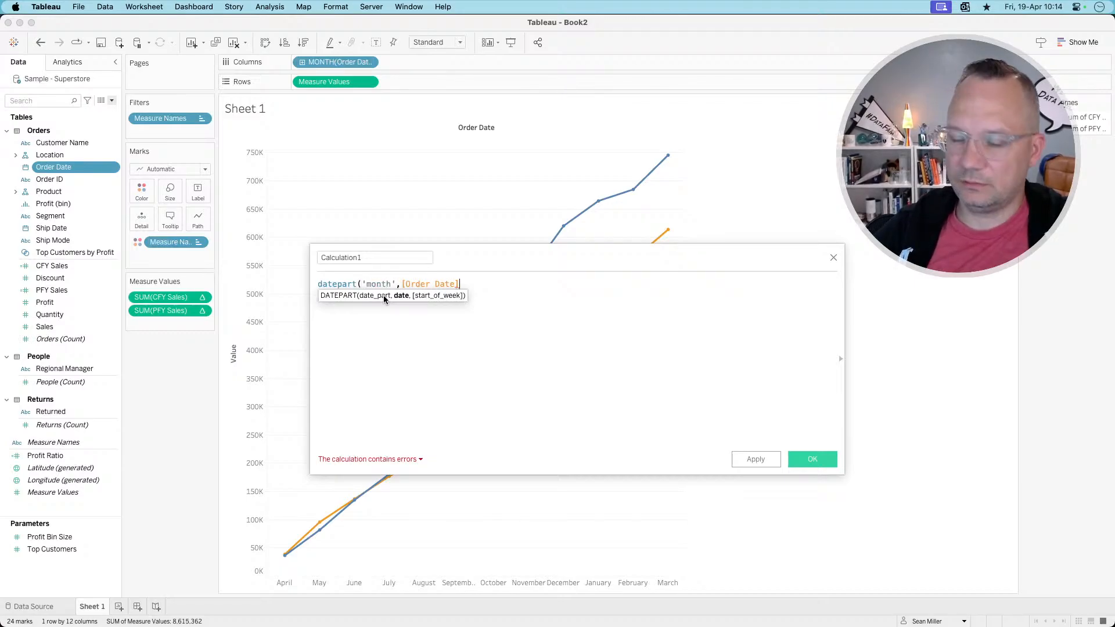
pyautogui.write('_')
pyautogui.press('Home')
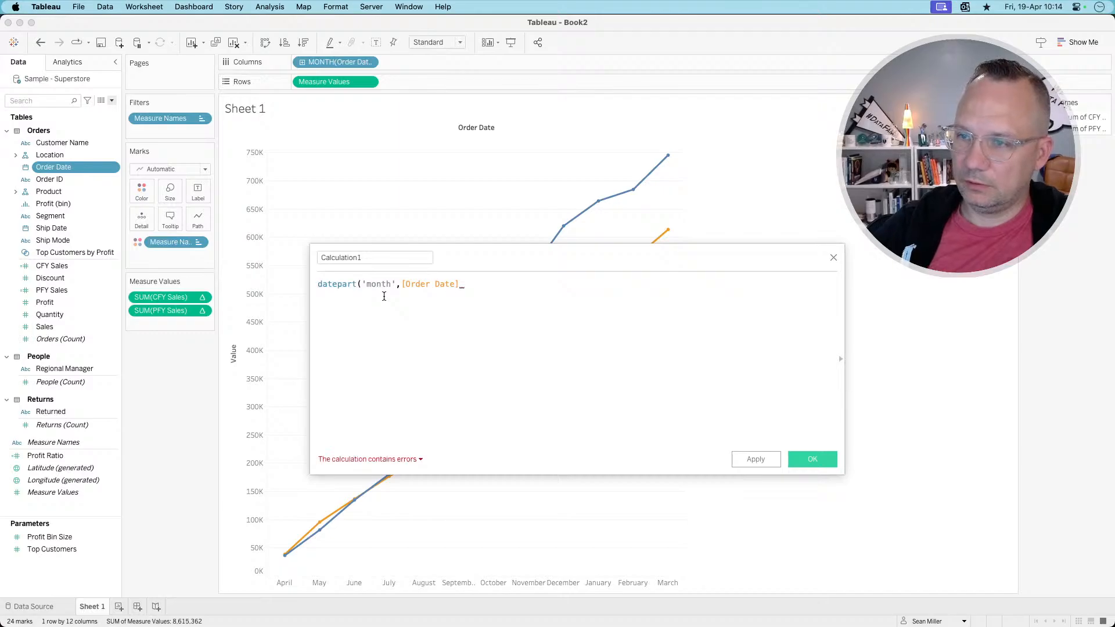
pyautogui.press('super+Tab')
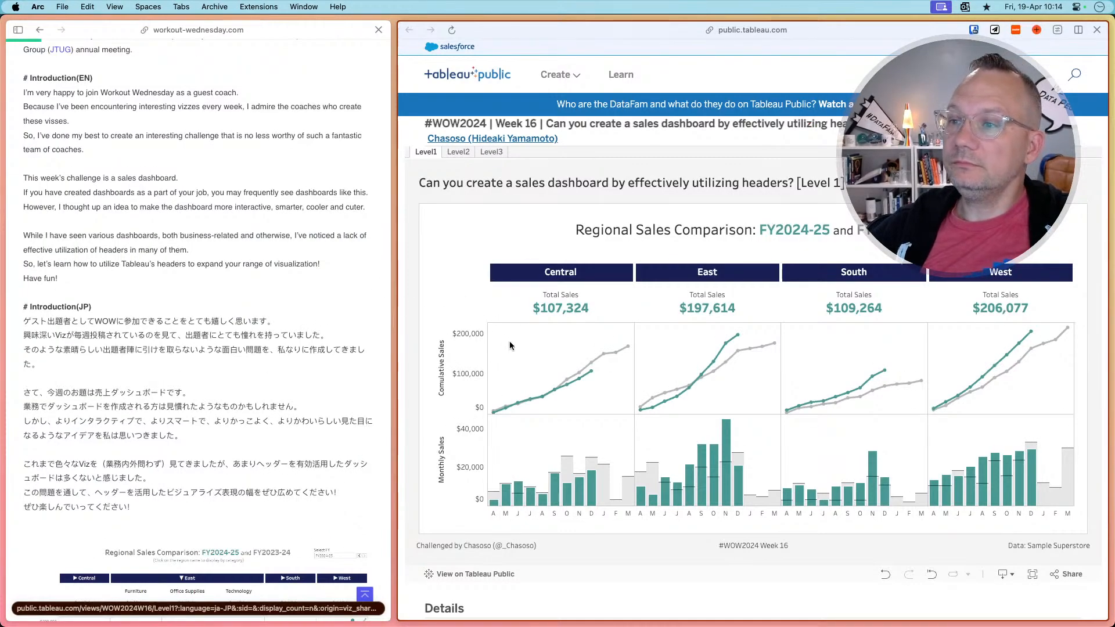
pyautogui.press('super+Tab')
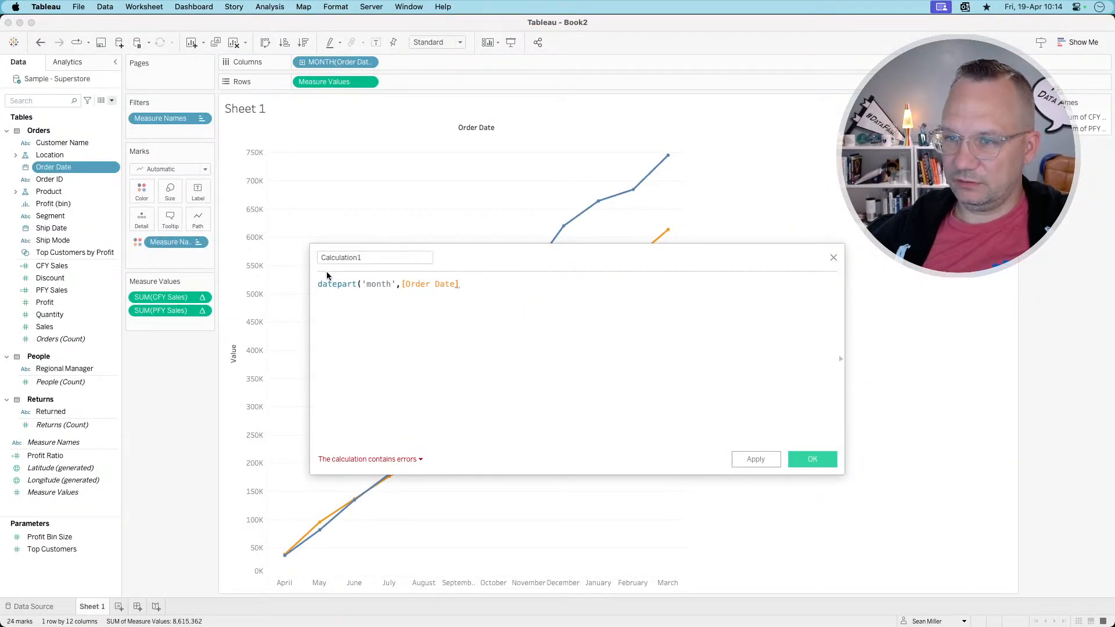
pyautogui.write(')')
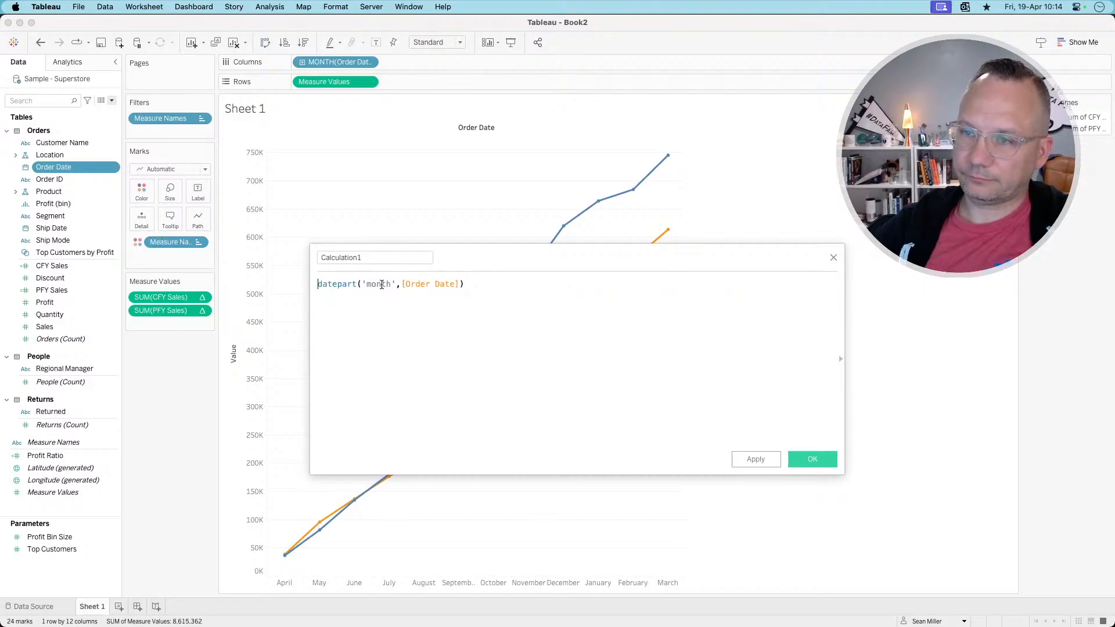
# - Insert datepart('year',[Order Date]) on its own line above the month expression
pyautogui.press('super+Left')
pyautogui.press('Return')
pyautogui.press('Up')
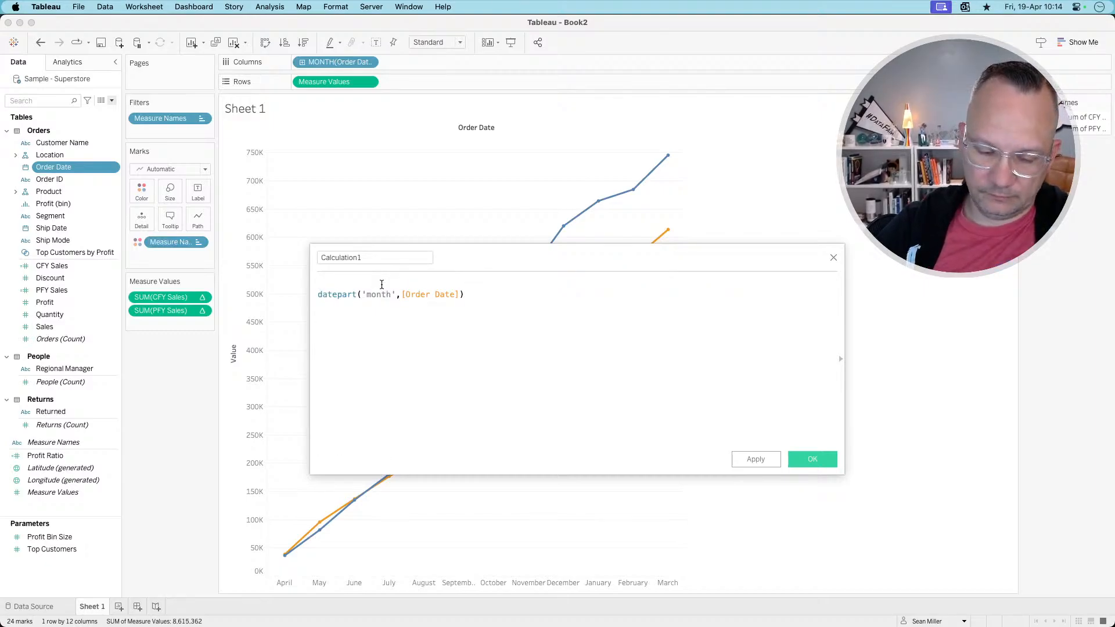
pyautogui.write('date')
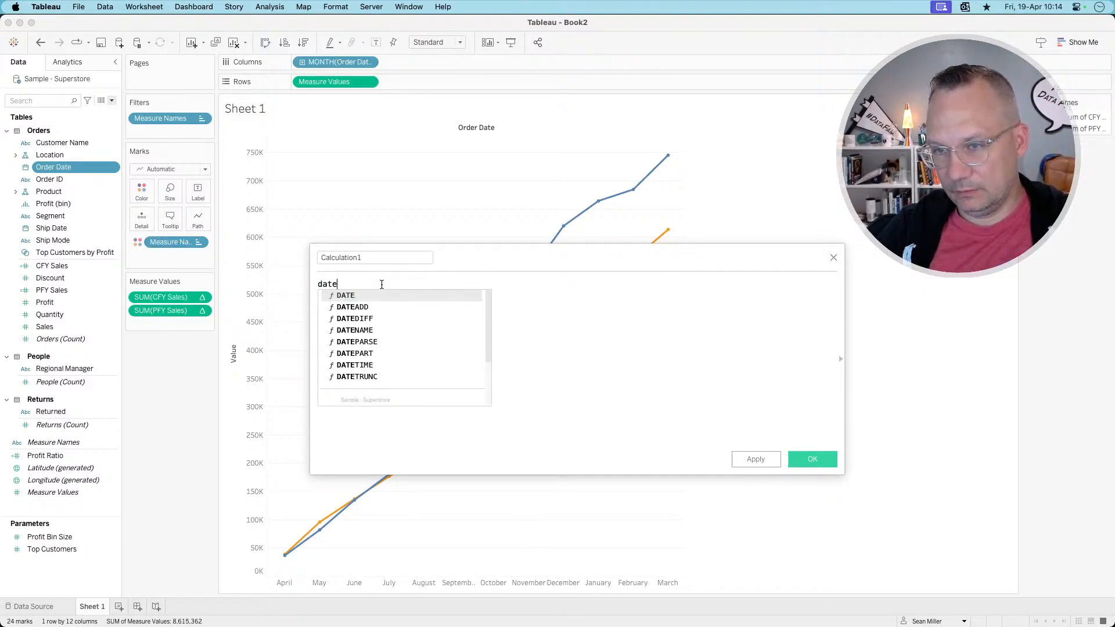
pyautogui.write("part('yea")
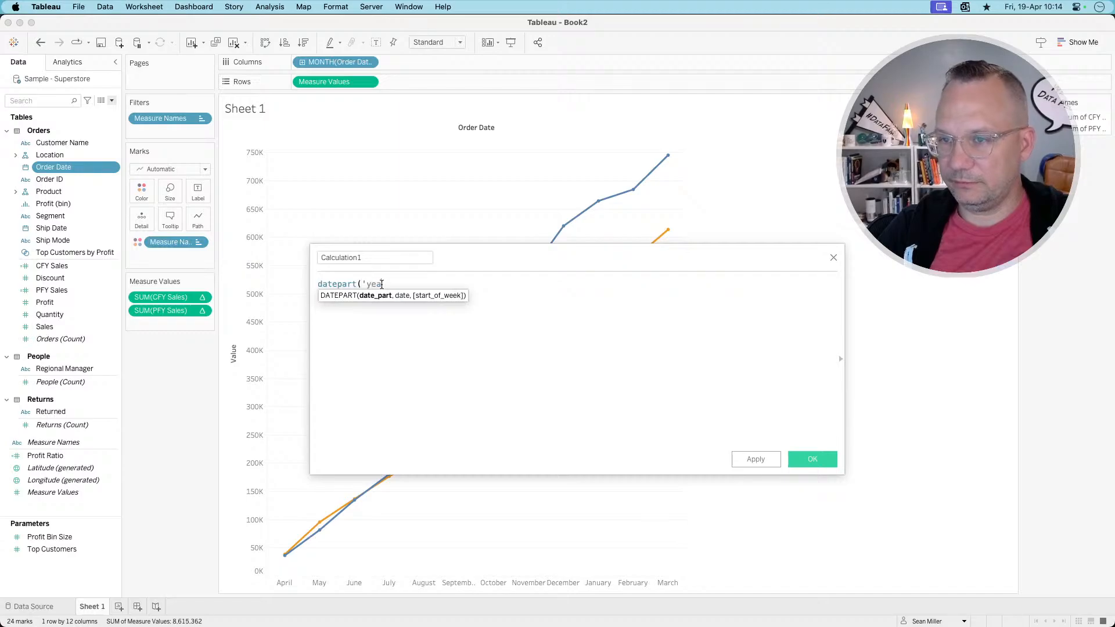
pyautogui.write("r',[ord")
pyautogui.press('Return')
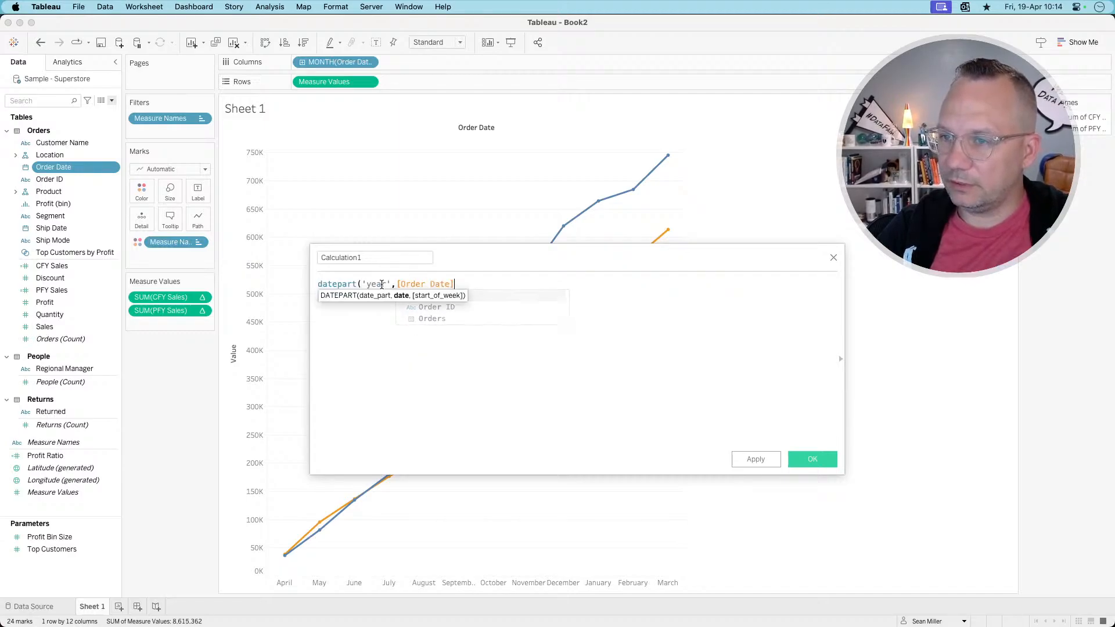
pyautogui.write(')')
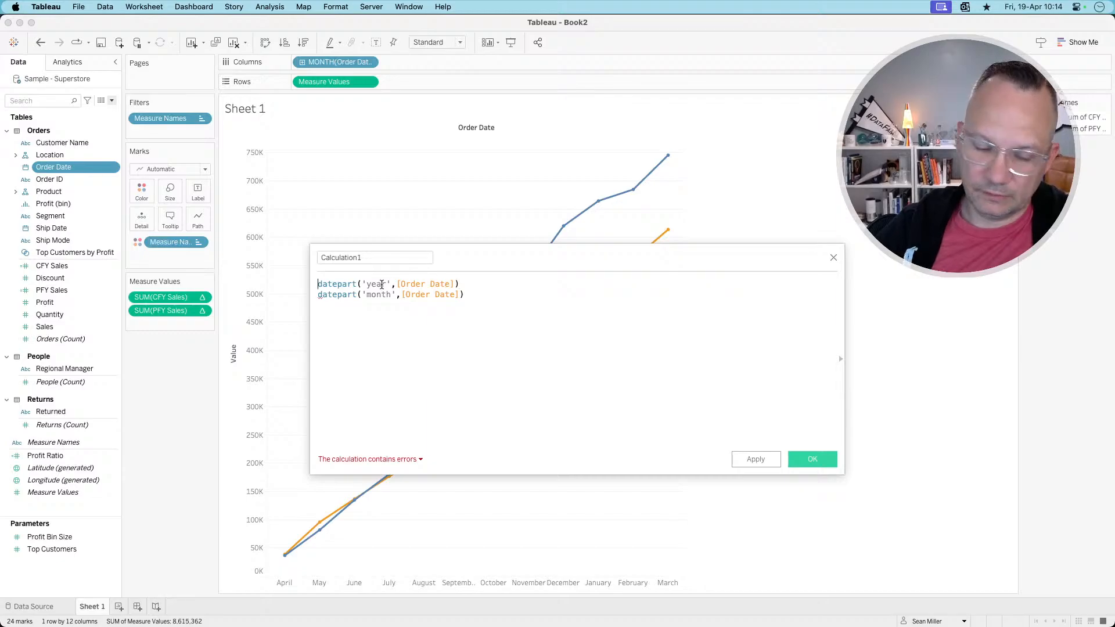
# - Convert the year and month expressions to strings with STR and join them with "/" between them
pyautogui.write('str(')
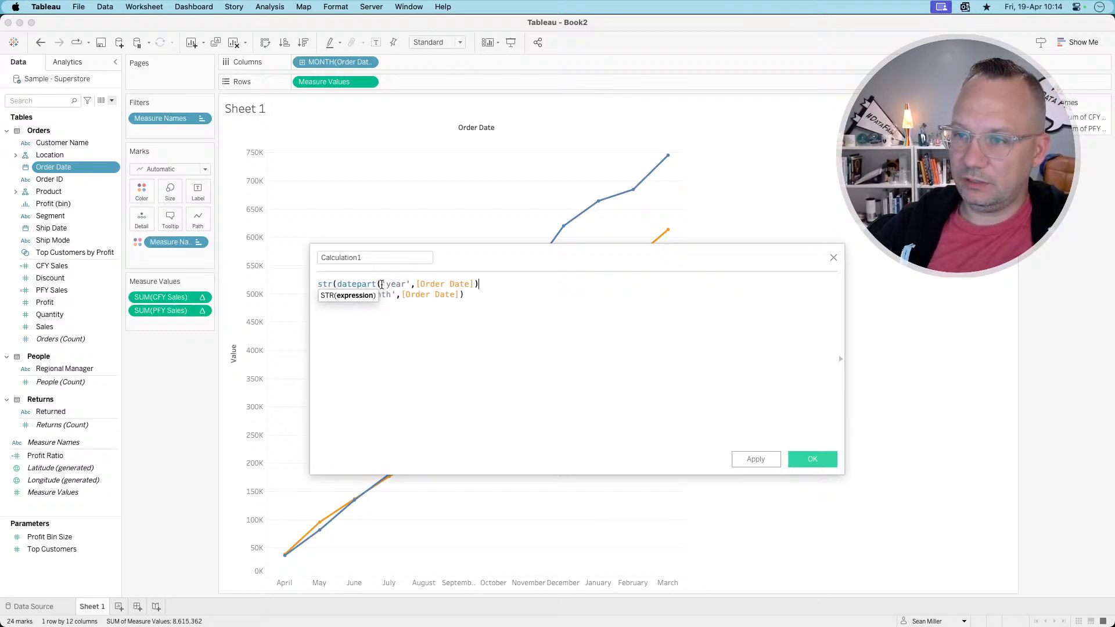
pyautogui.write(')')
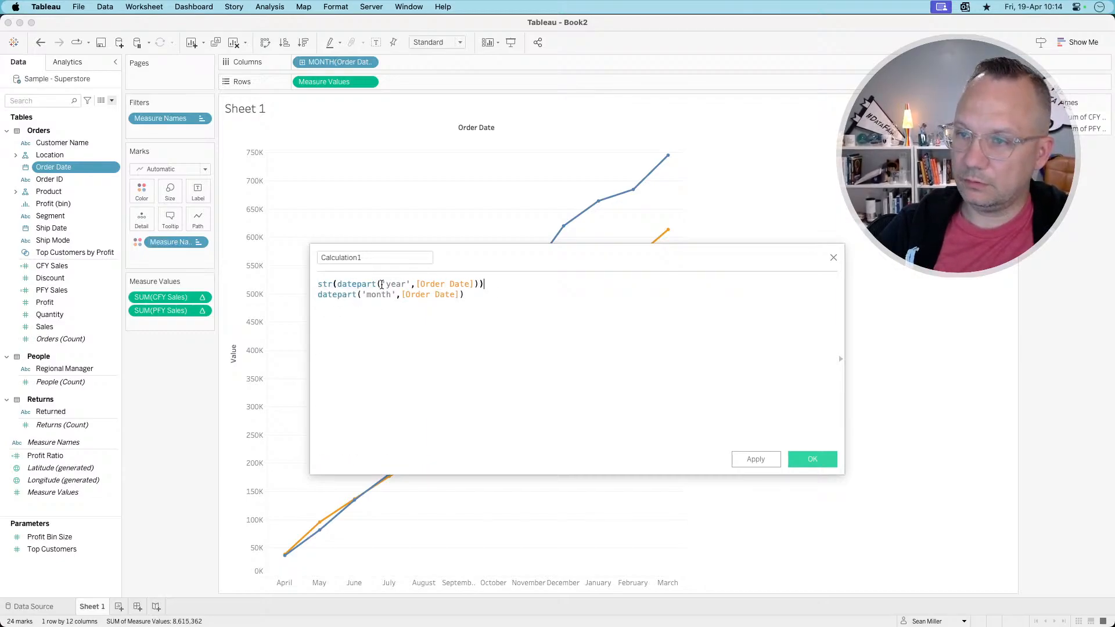
pyautogui.write('+')
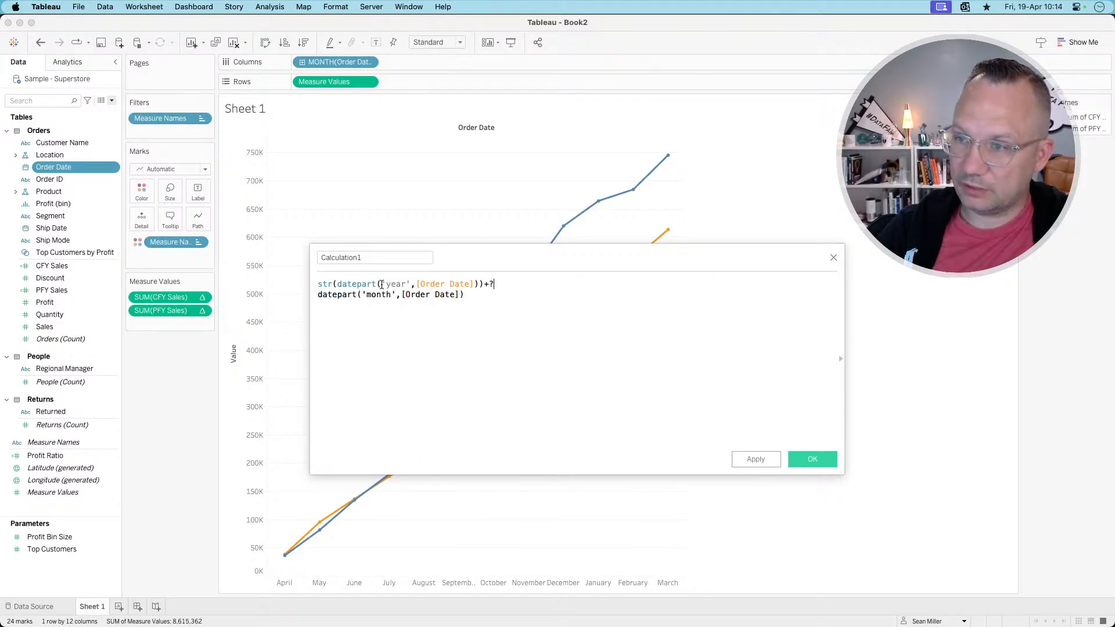
pyautogui.write('"/')
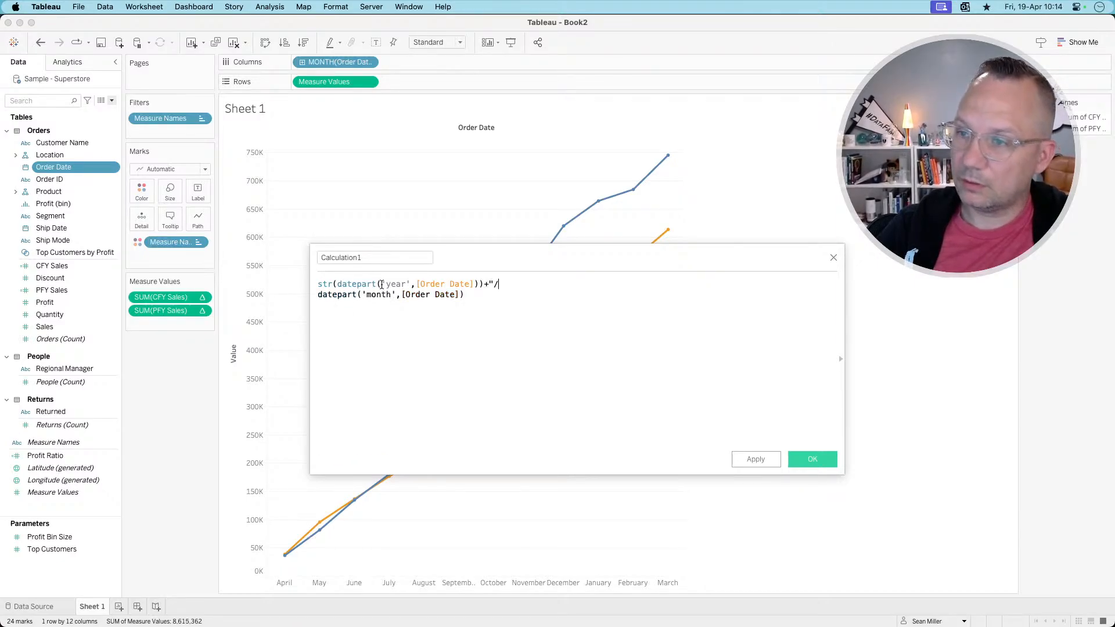
pyautogui.write('"+')
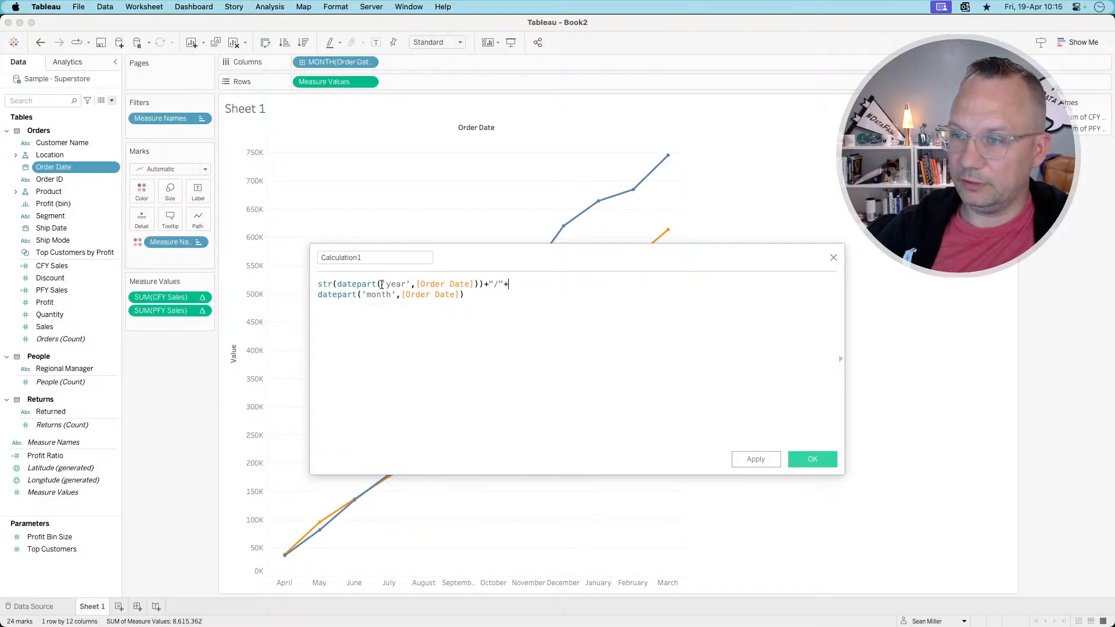
pyautogui.write('str(')
pyautogui.press('End')
pyautogui.write(')')
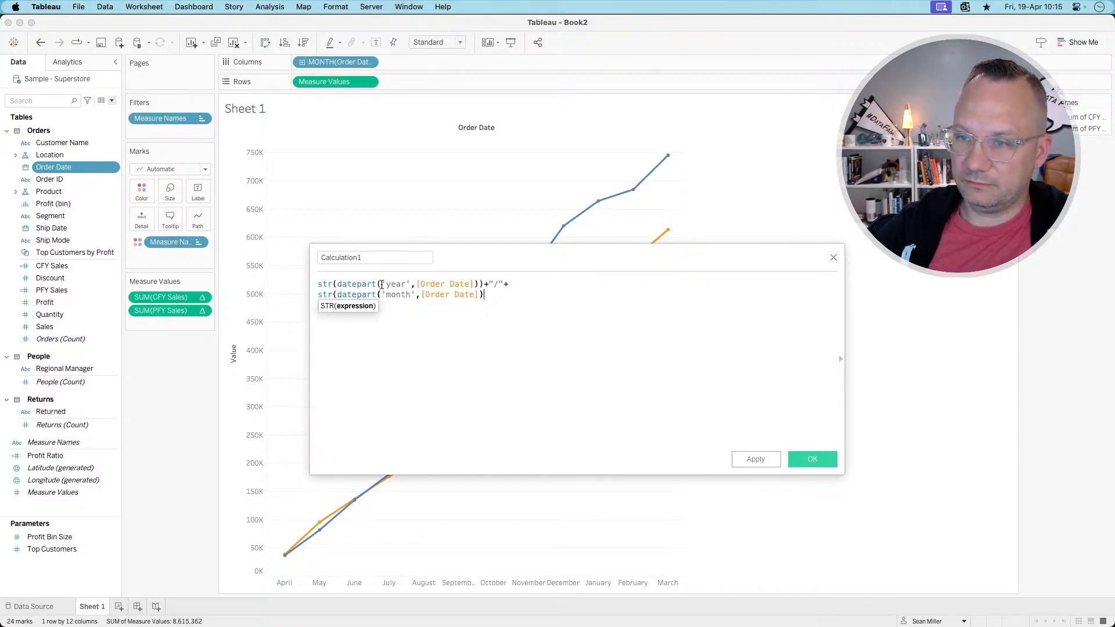
pyautogui.write(')')
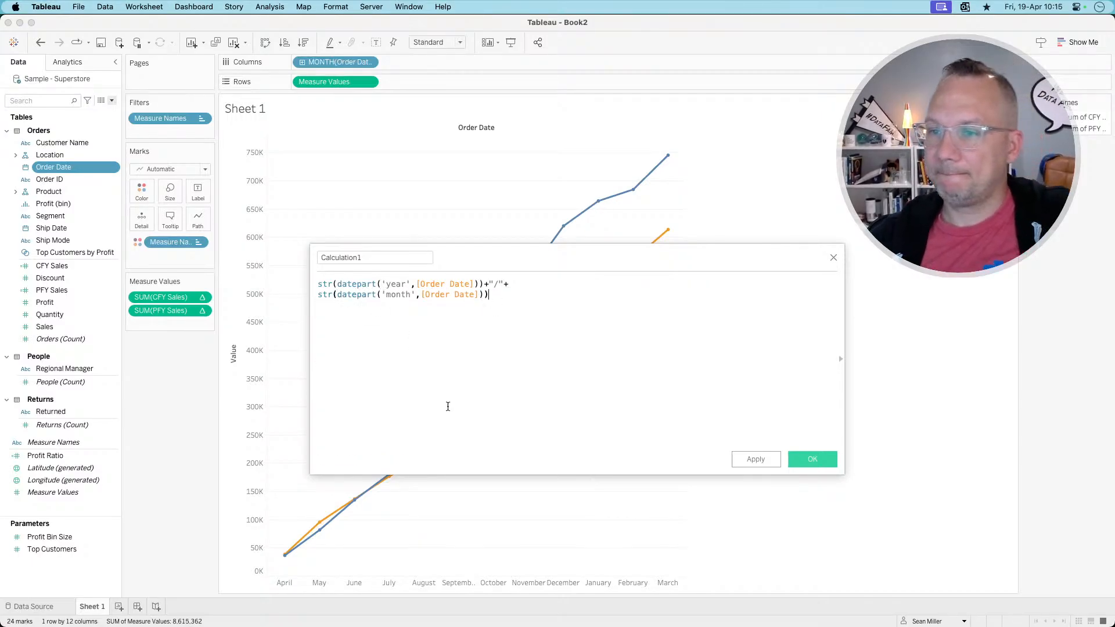
# - Switch to Arc and check the date format in the Central line's tooltip on the Level 1 reference dashboard
pyautogui.press('super+Tab')
pyautogui.moveTo(595, 368)
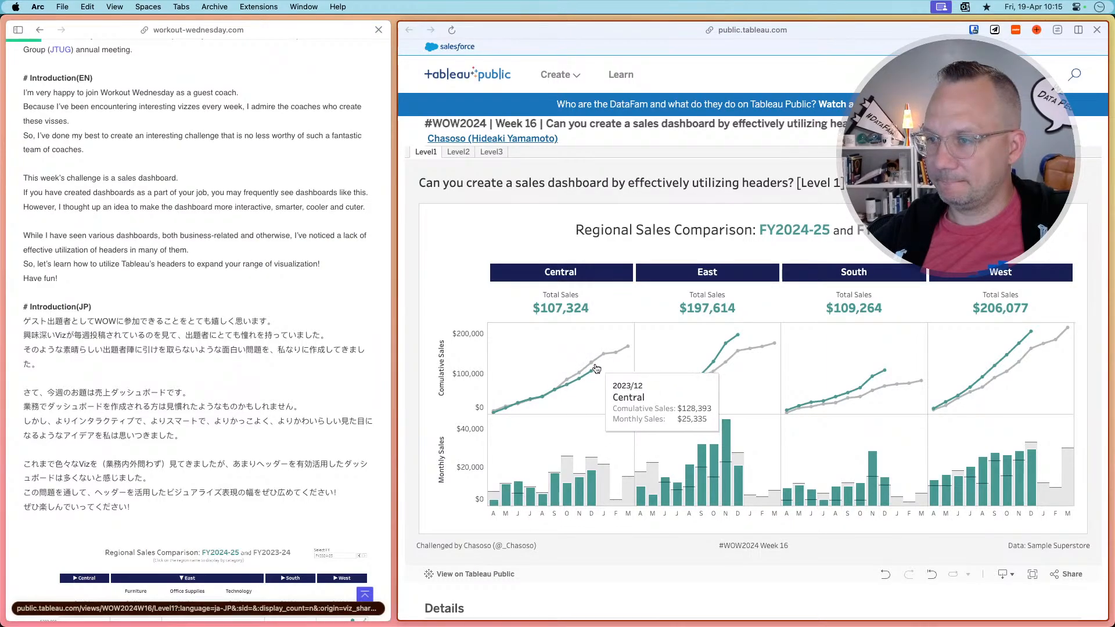
# - Switch back to Tableau and save the year/month label calculation under its default name
pyautogui.press('super+Tab')
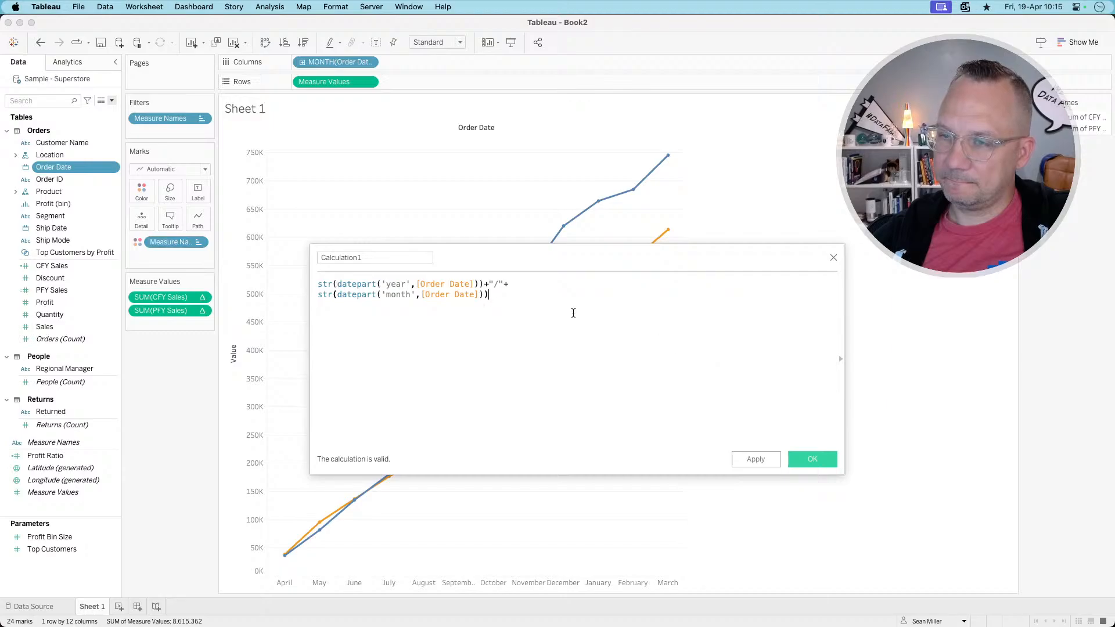
pyautogui.doubleClick(381, 261)
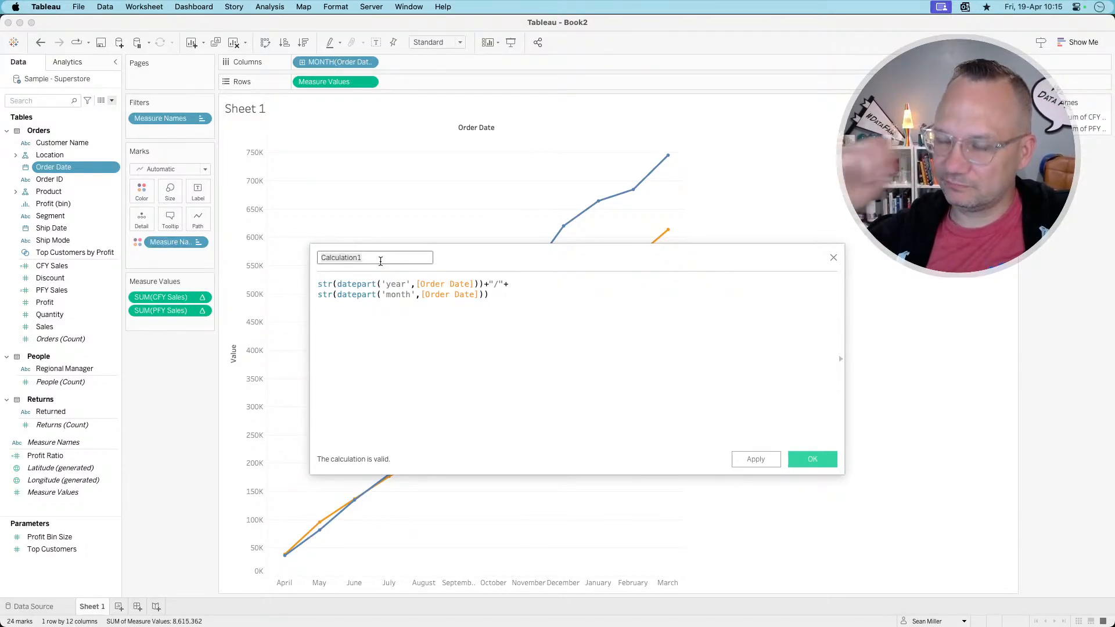
pyautogui.click(813, 460)
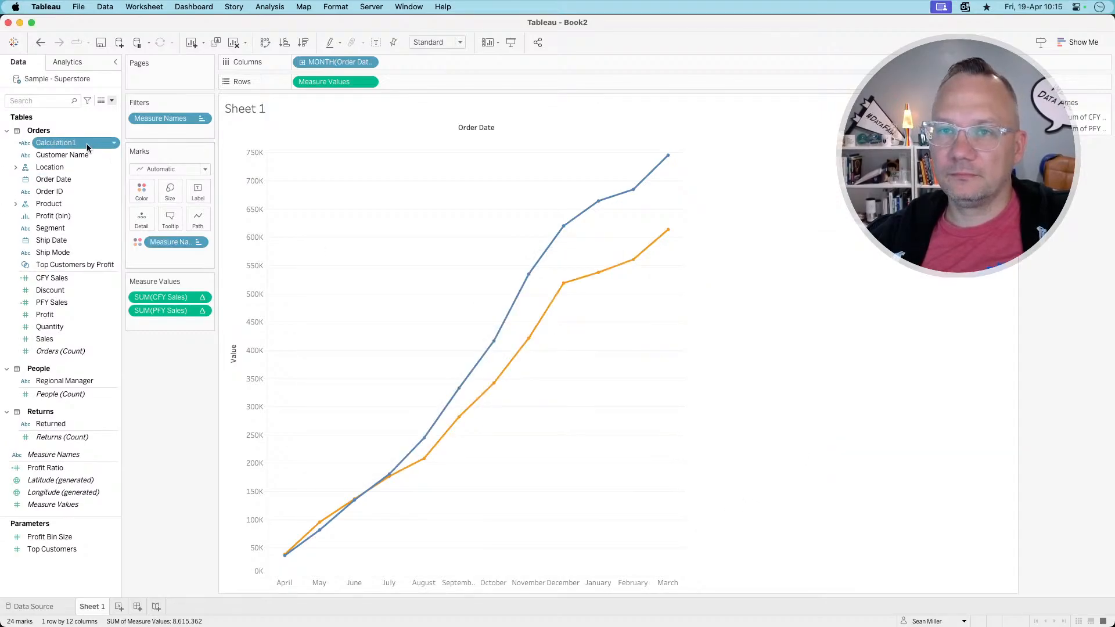
# - Try Calculation1 as an attribute in the line tooltips, check it on several points, and remove it from the marks
pyautogui.moveTo(86, 144); pyautogui.dragTo(168, 219)
pyautogui.moveTo(432, 436)
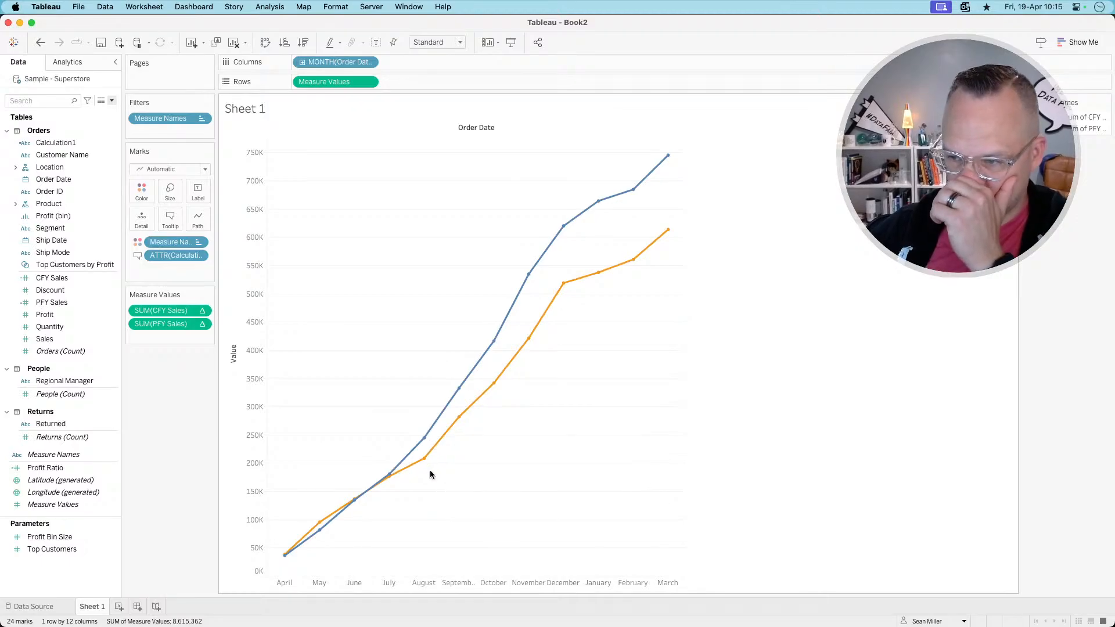
pyautogui.moveTo(428, 460)
pyautogui.moveTo(565, 285)
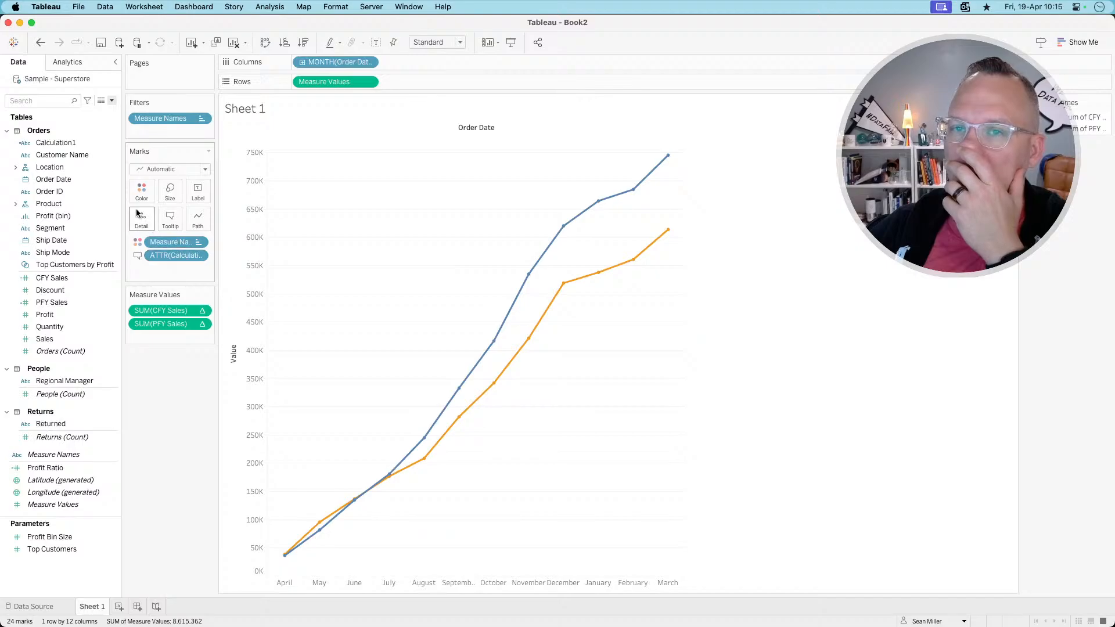
pyautogui.moveTo(168, 259); pyautogui.dragTo(140, 378)
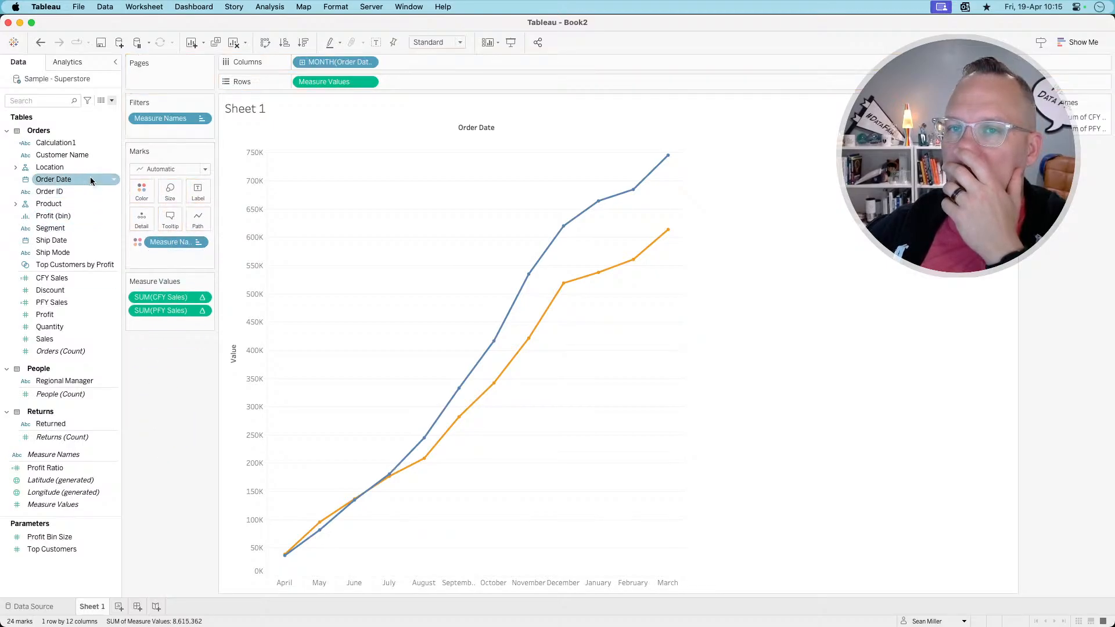
# - Try Calculation1 as a detail dimension on the running-total lines and take it off the marks again
pyautogui.moveTo(79, 144); pyautogui.dragTo(138, 221)
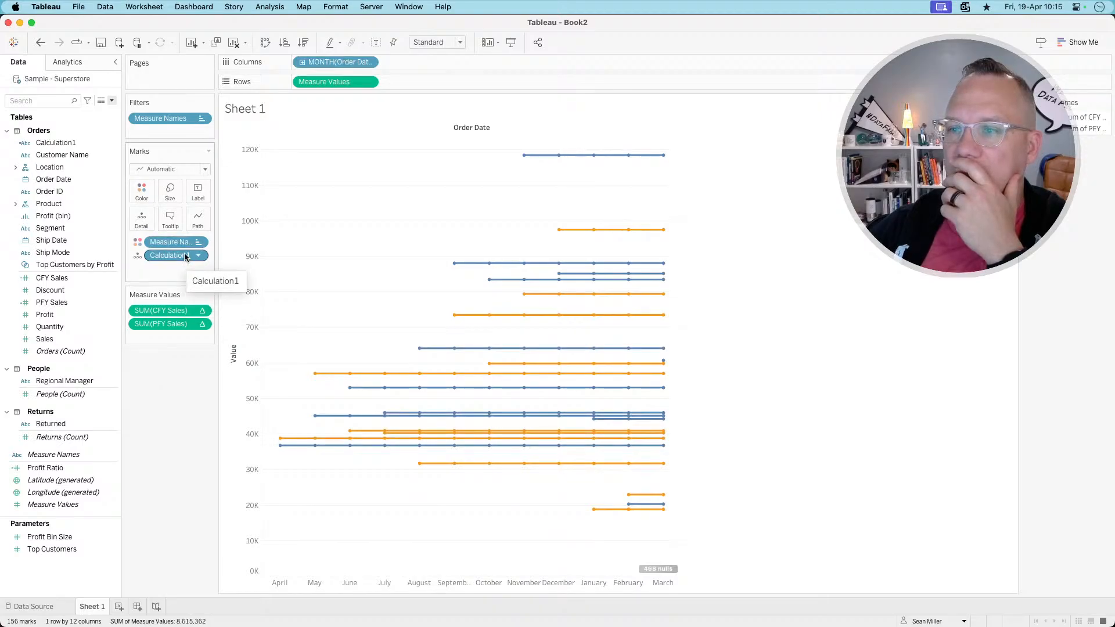
pyautogui.moveTo(631, 269)
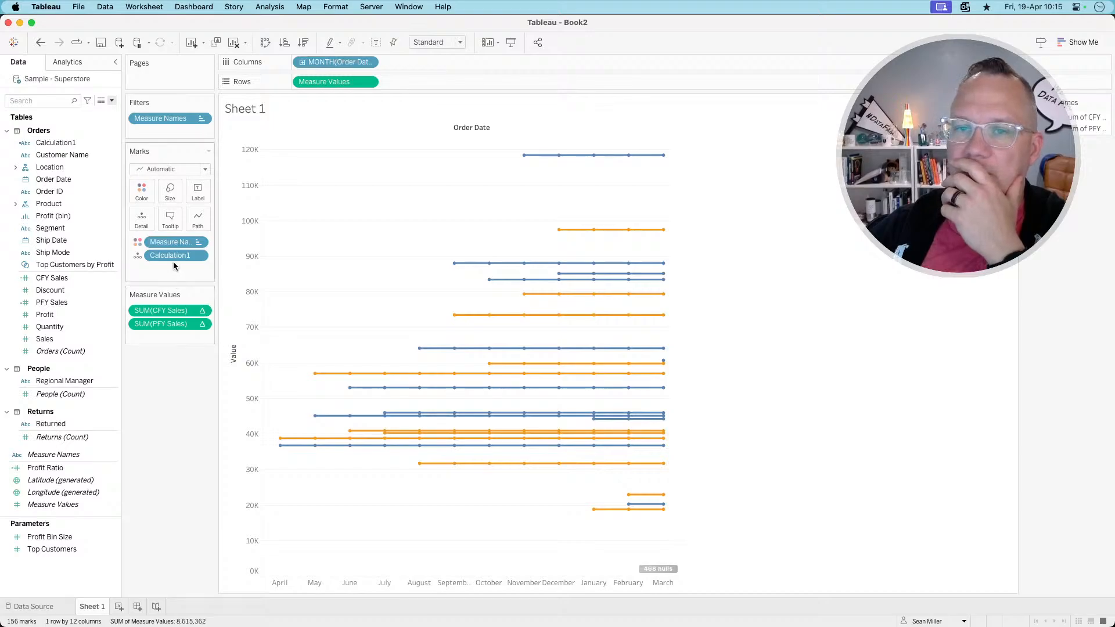
pyautogui.moveTo(173, 259); pyautogui.dragTo(138, 219)
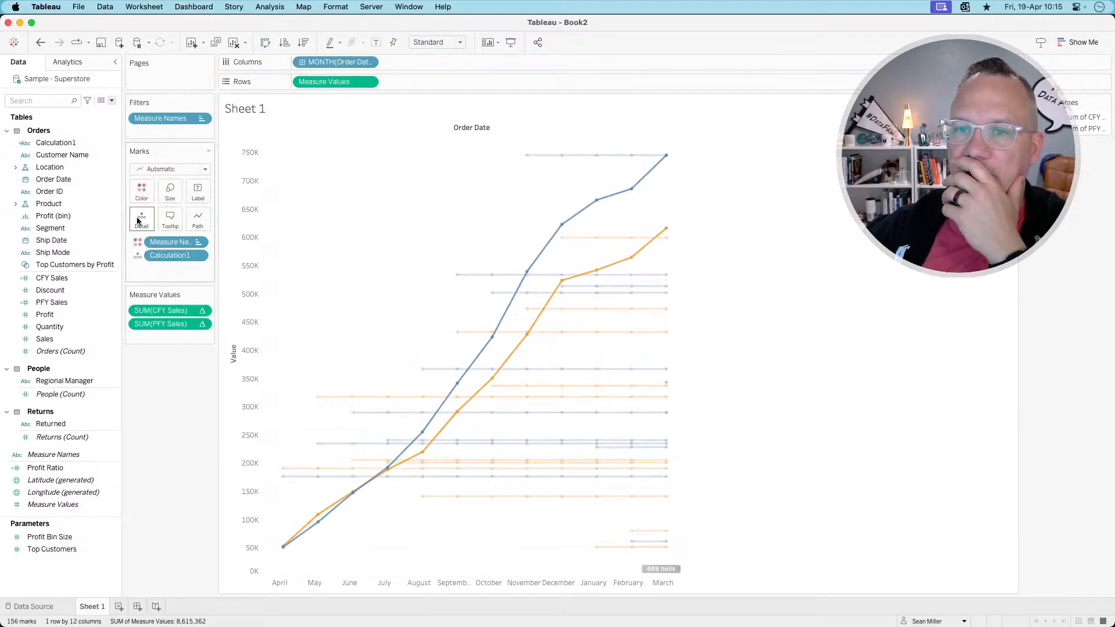
pyautogui.moveTo(182, 254); pyautogui.dragTo(177, 440)
# - Add Calculation1 to the tooltip and aggregate it as Minimum
pyautogui.moveTo(82, 145); pyautogui.dragTo(165, 224)
pyautogui.click(198, 255)
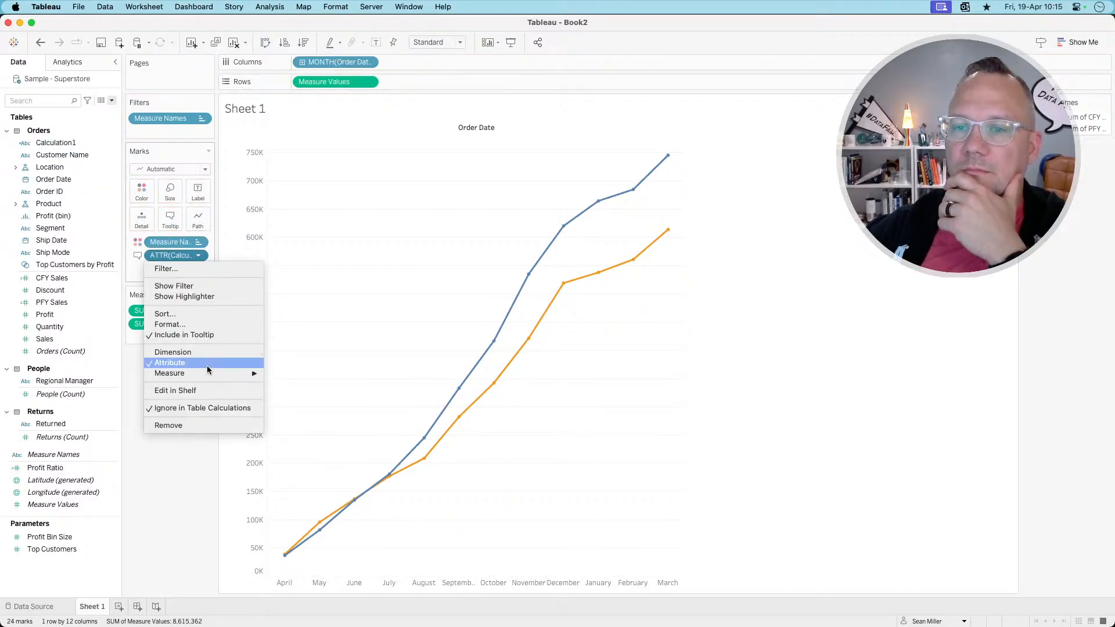
pyautogui.moveTo(241, 372)
pyautogui.click(285, 373)
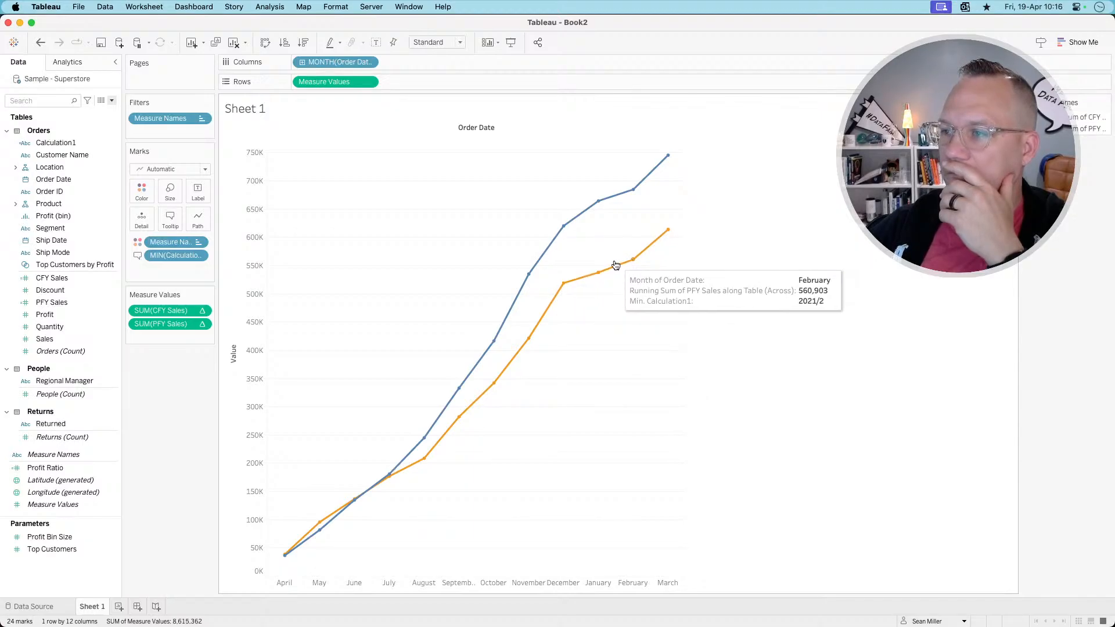
# - Change the tooltip calculation's aggregation to Maximum
pyautogui.click(198, 256)
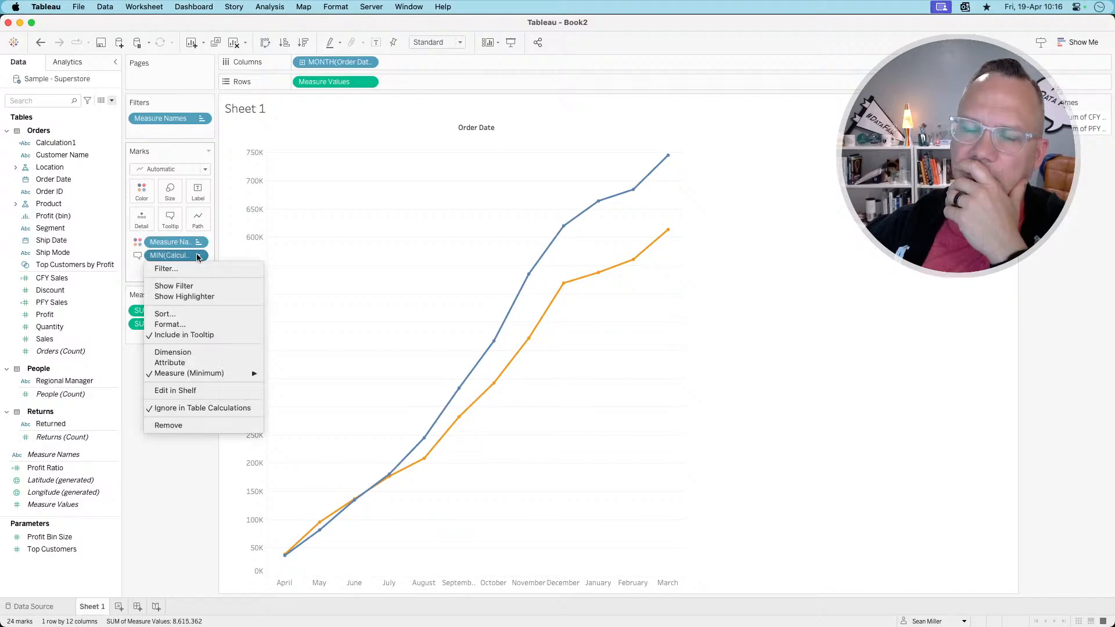
pyautogui.moveTo(203, 376)
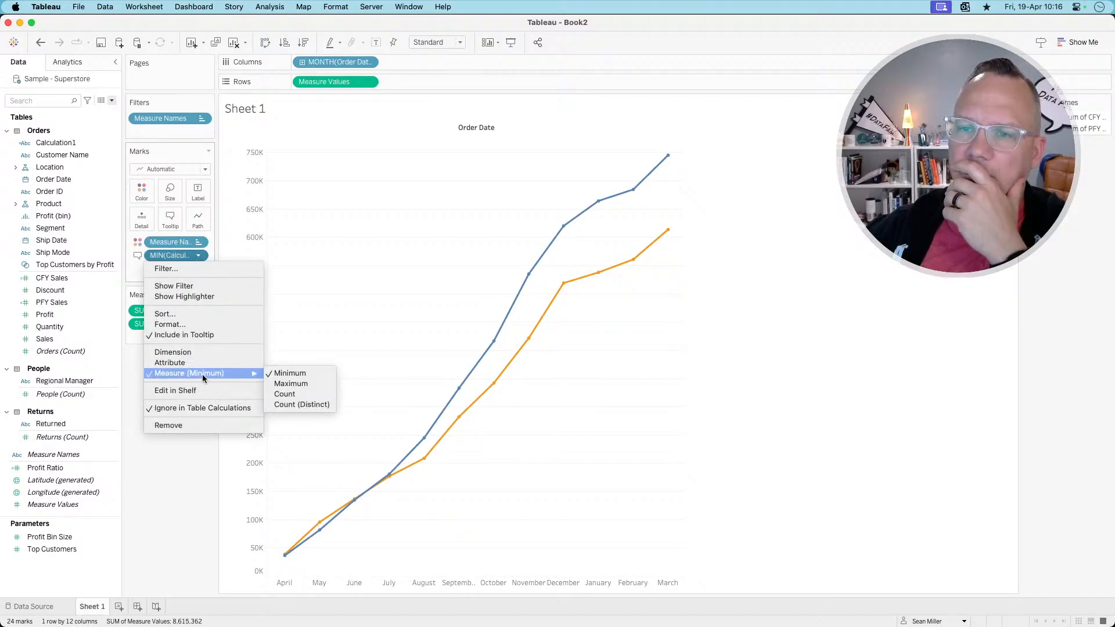
pyautogui.click(286, 384)
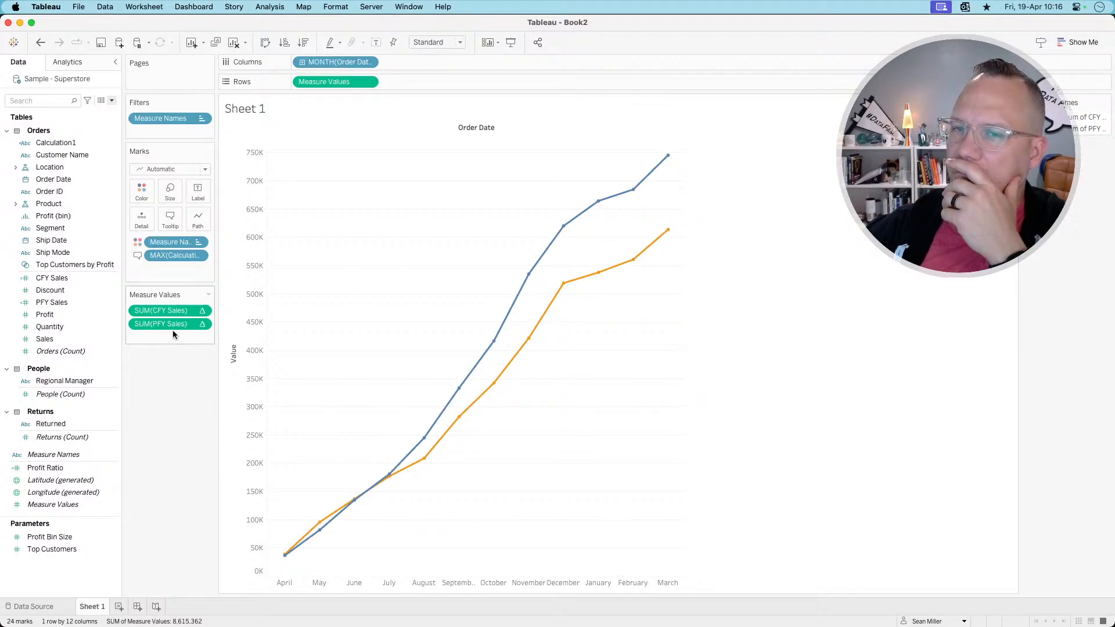
pyautogui.rightClick(75, 142)
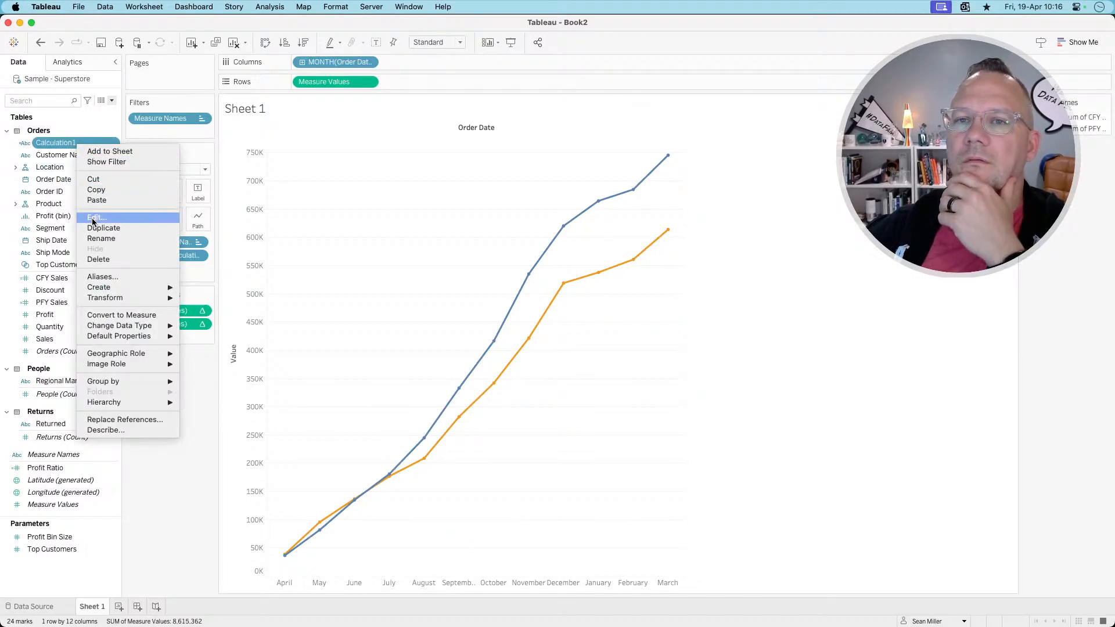
pyautogui.click(141, 488)
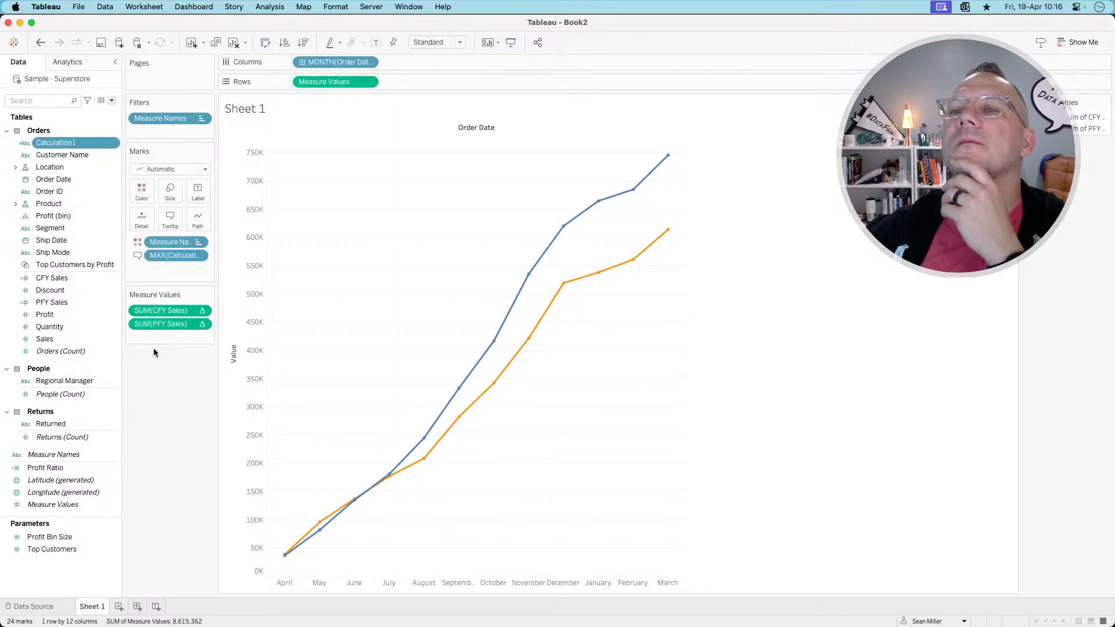
# - Replace Measure Values on Rows with the running sum of CFY Sales and remove Calculation1 from the tooltip
pyautogui.moveTo(175, 314)
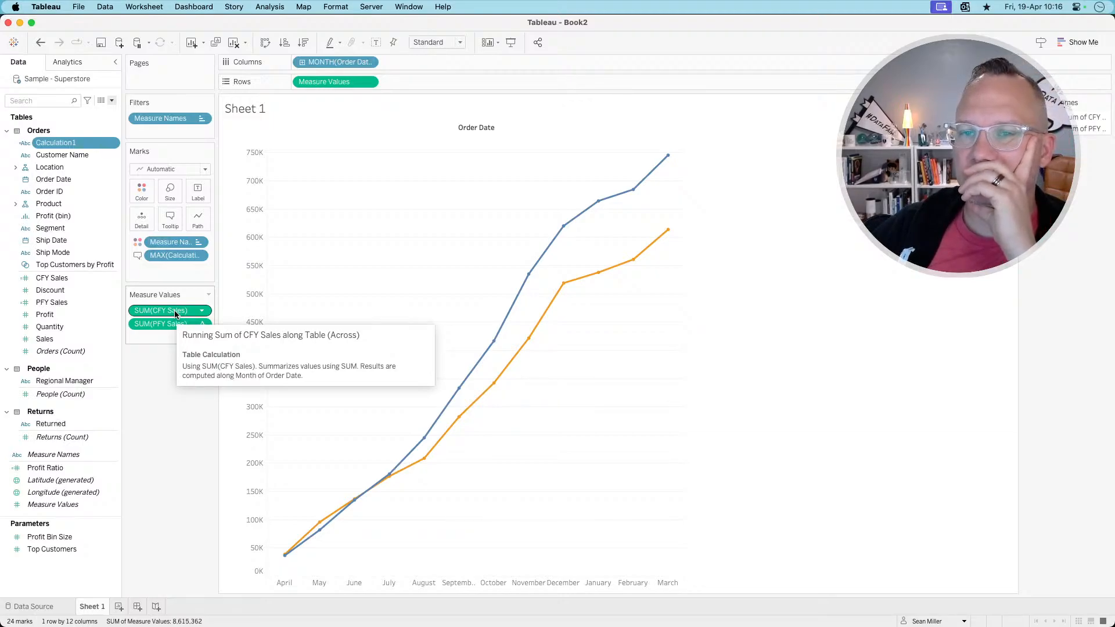
pyautogui.moveTo(167, 311); pyautogui.dragTo(331, 81)
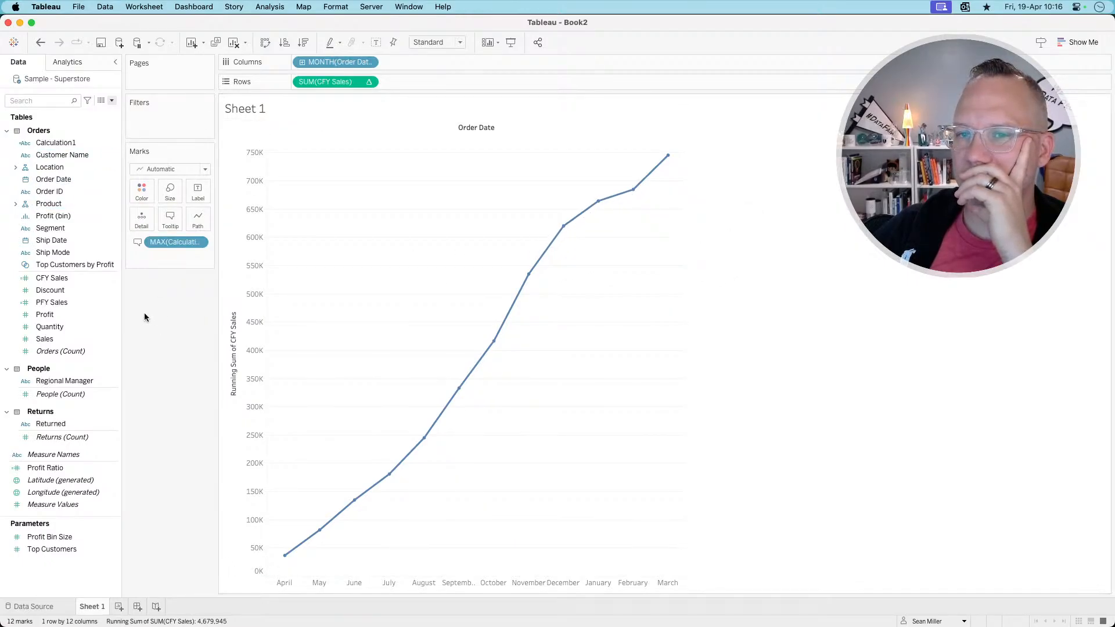
pyautogui.moveTo(176, 242); pyautogui.dragTo(173, 352)
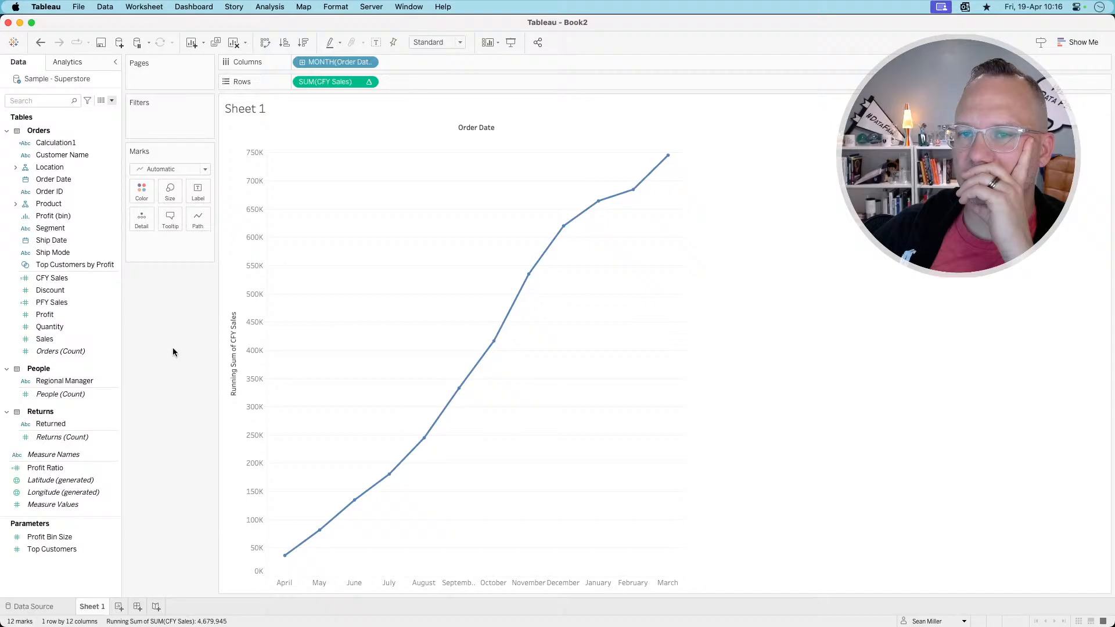
# - Add the year of Order Date ahead of the month on Columns and check the FY 2024 points' tooltips
pyautogui.click(369, 63)
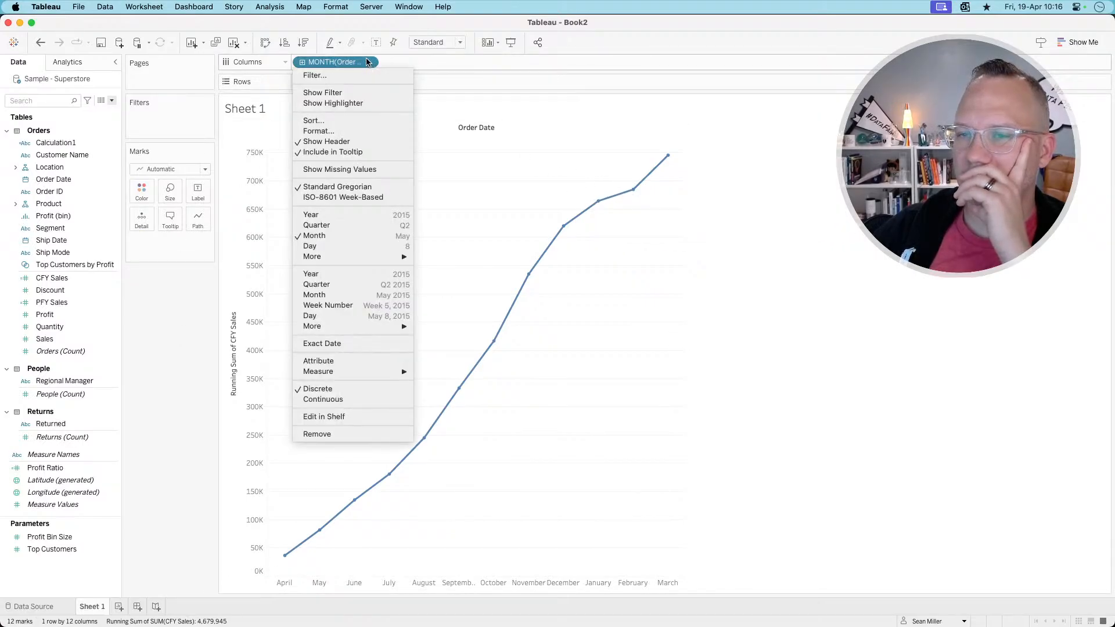
pyautogui.click(344, 62)
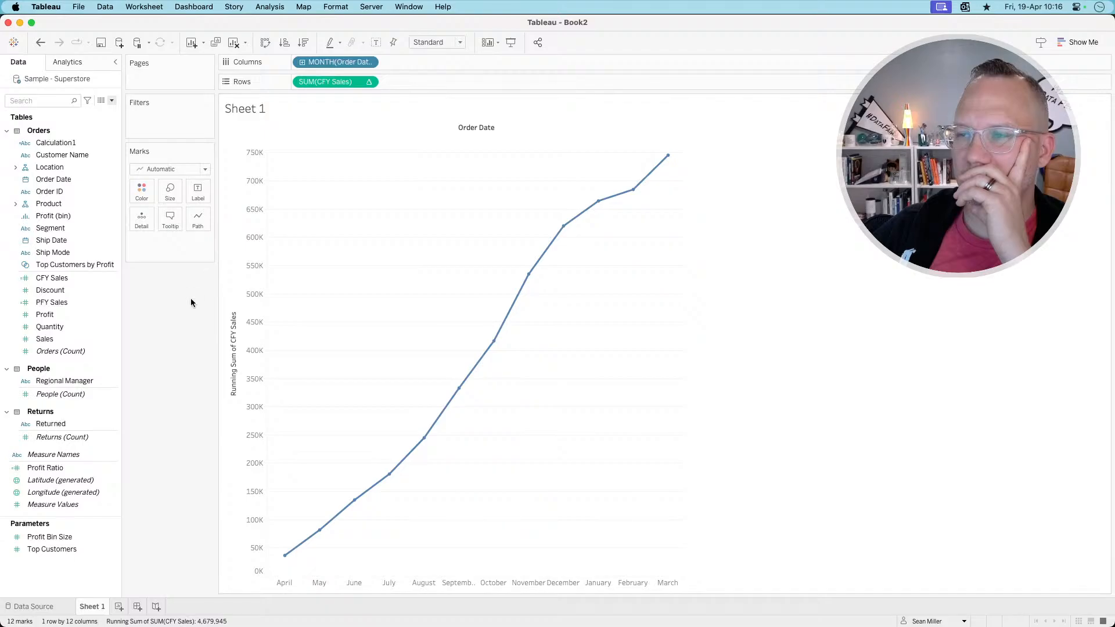
pyautogui.moveTo(78, 180); pyautogui.dragTo(295, 64)
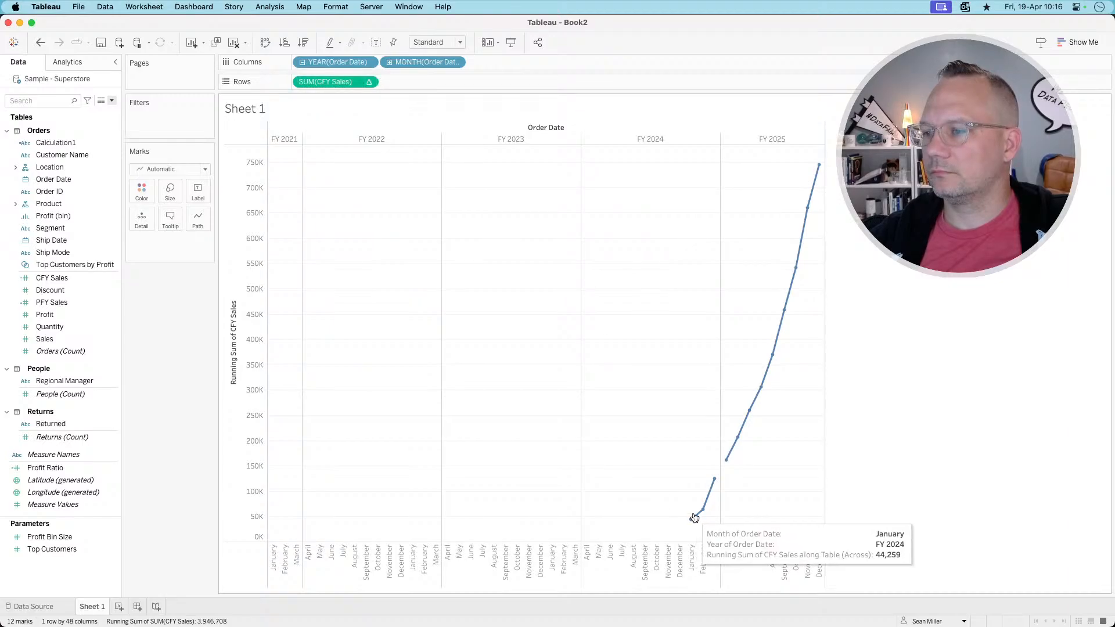
pyautogui.moveTo(703, 508)
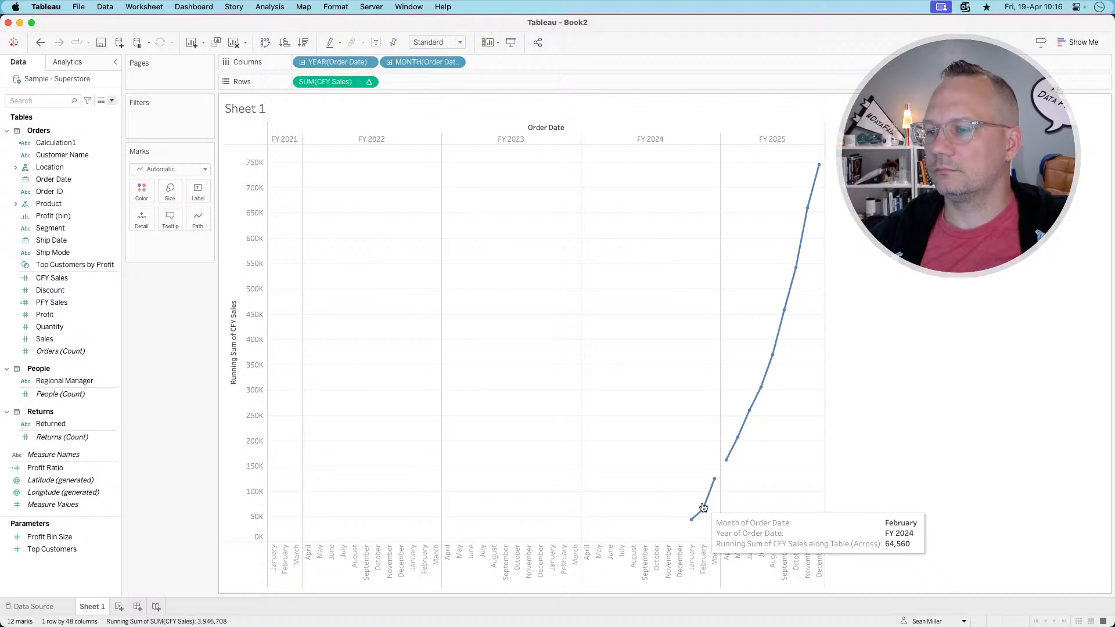
pyautogui.moveTo(716, 482)
# - Compare the year and month in the Central line's tooltips on the Arc reference dashboard with the Tableau sheet's CFY Sales points
pyautogui.press('super+Tab')
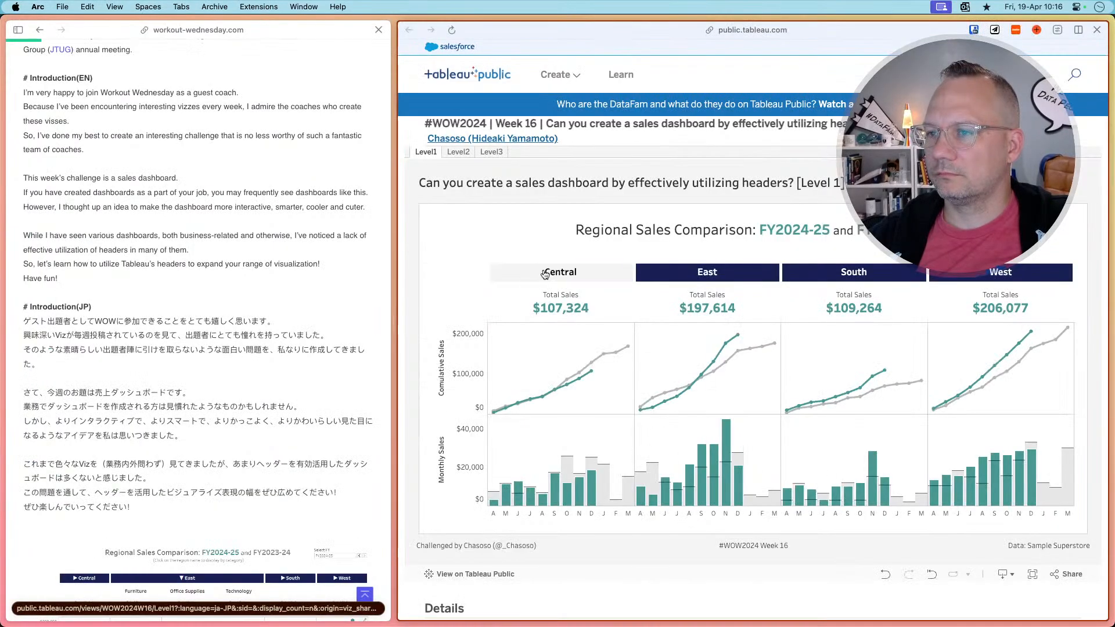
pyautogui.moveTo(503, 413)
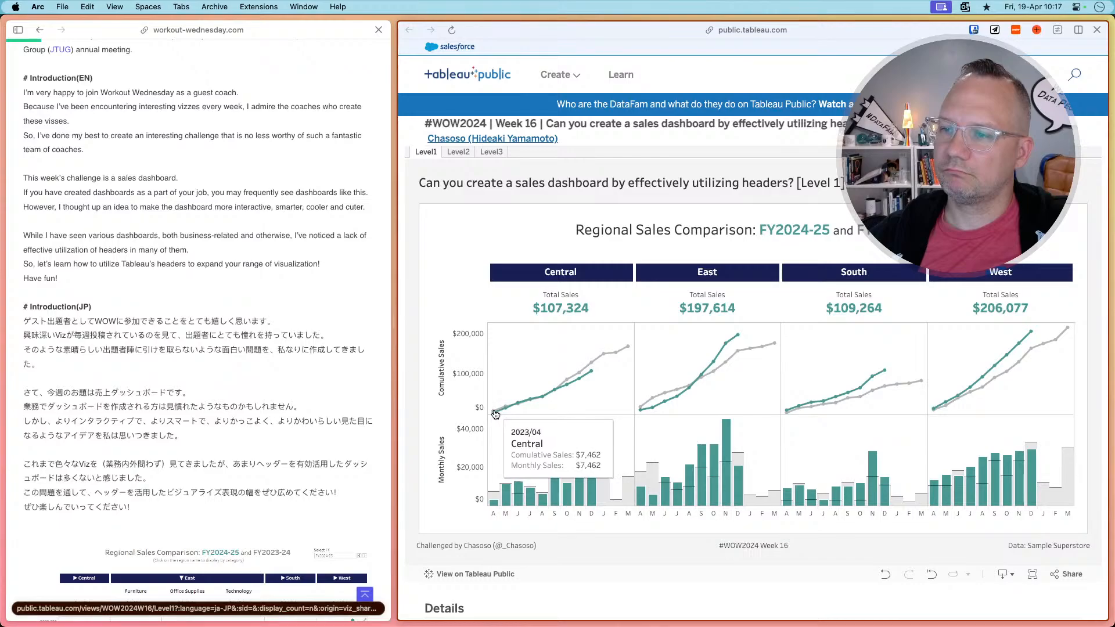
pyautogui.press('super+Tab')
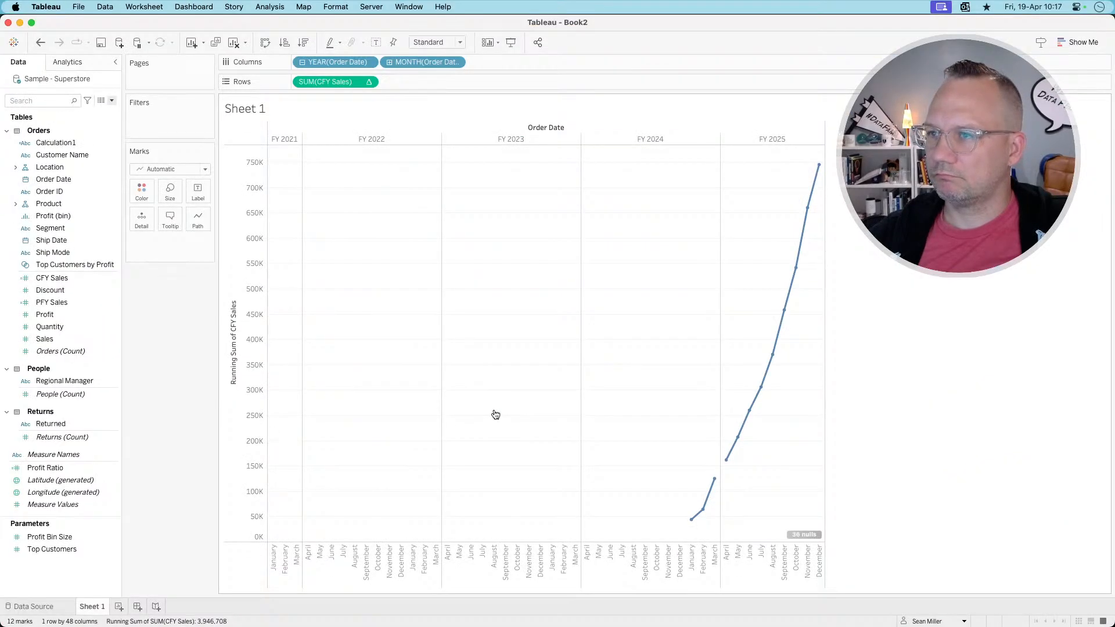
pyautogui.press('super+Tab')
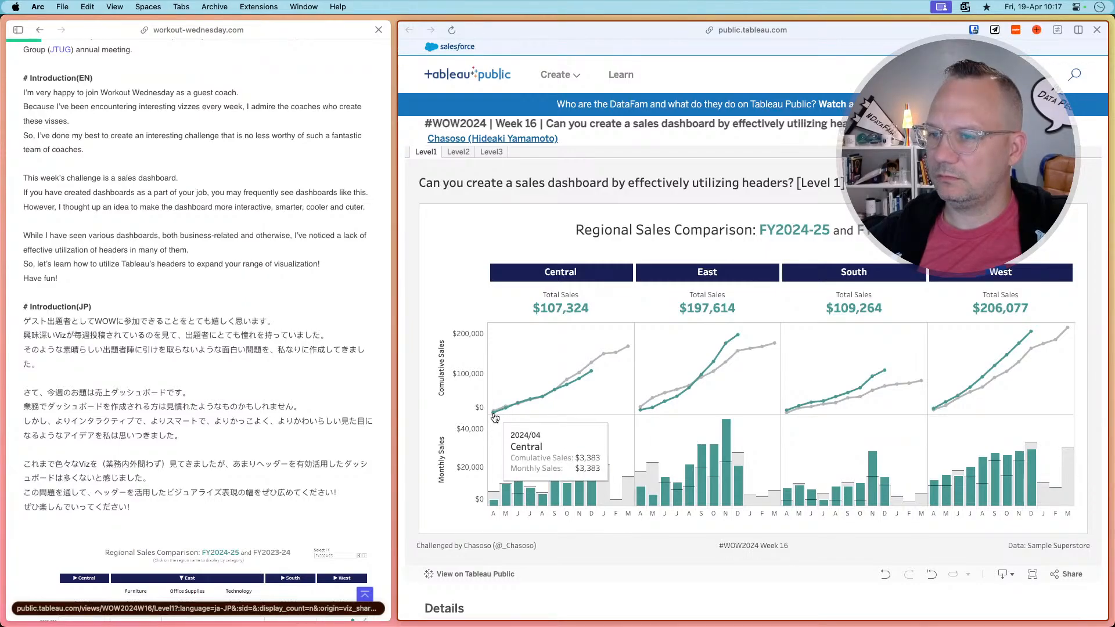
pyautogui.press('super+Tab')
pyautogui.moveTo(729, 461)
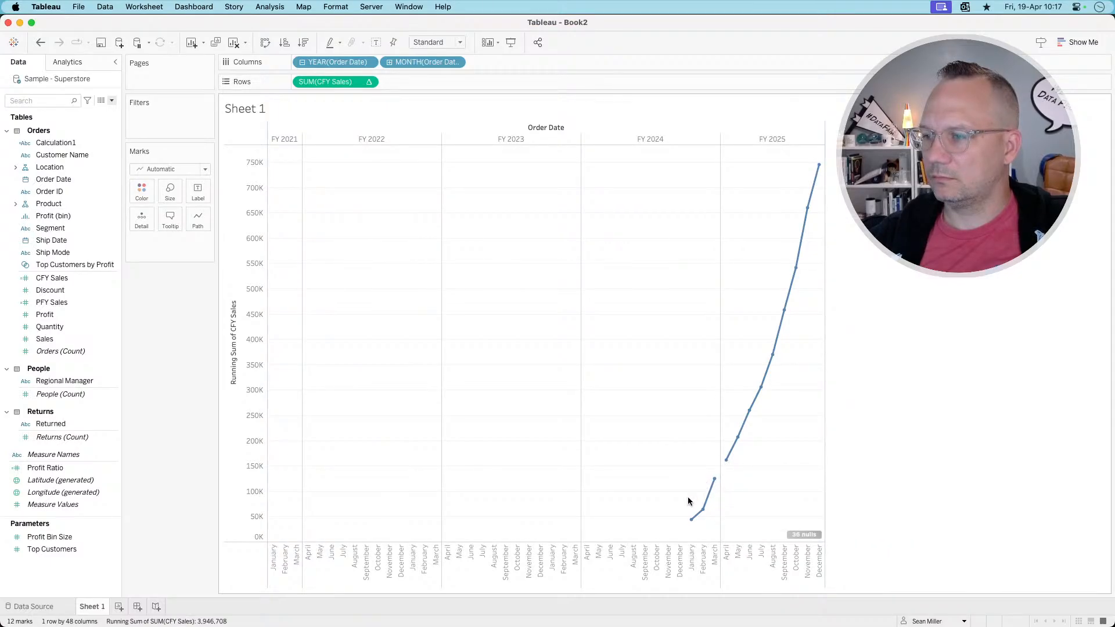
pyautogui.press('super+Tab')
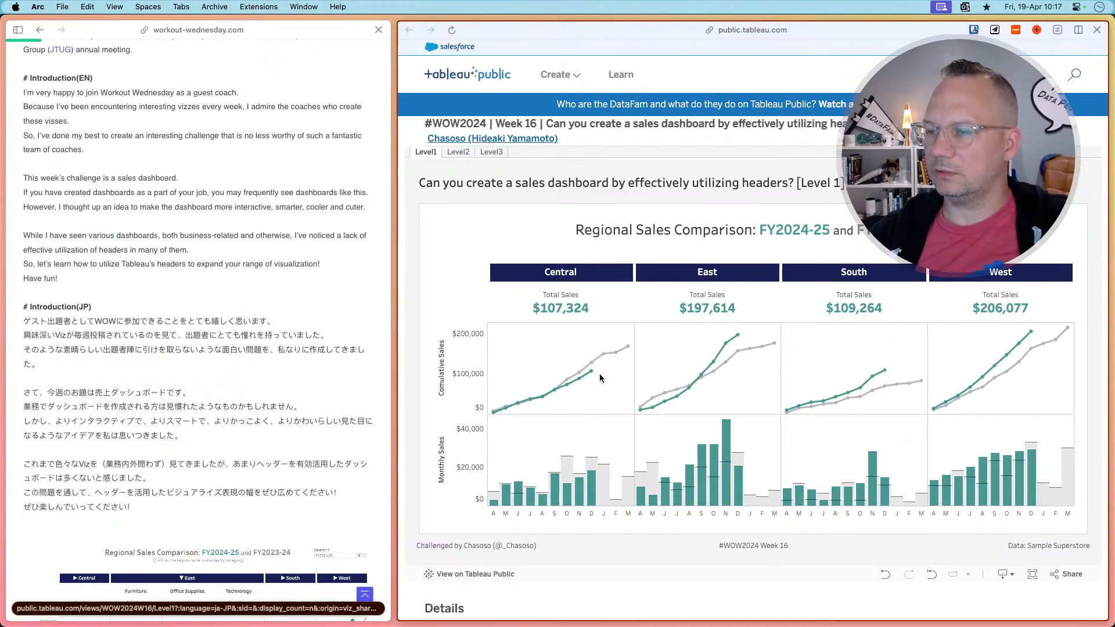
pyautogui.moveTo(595, 379)
pyautogui.press('super+Tab')
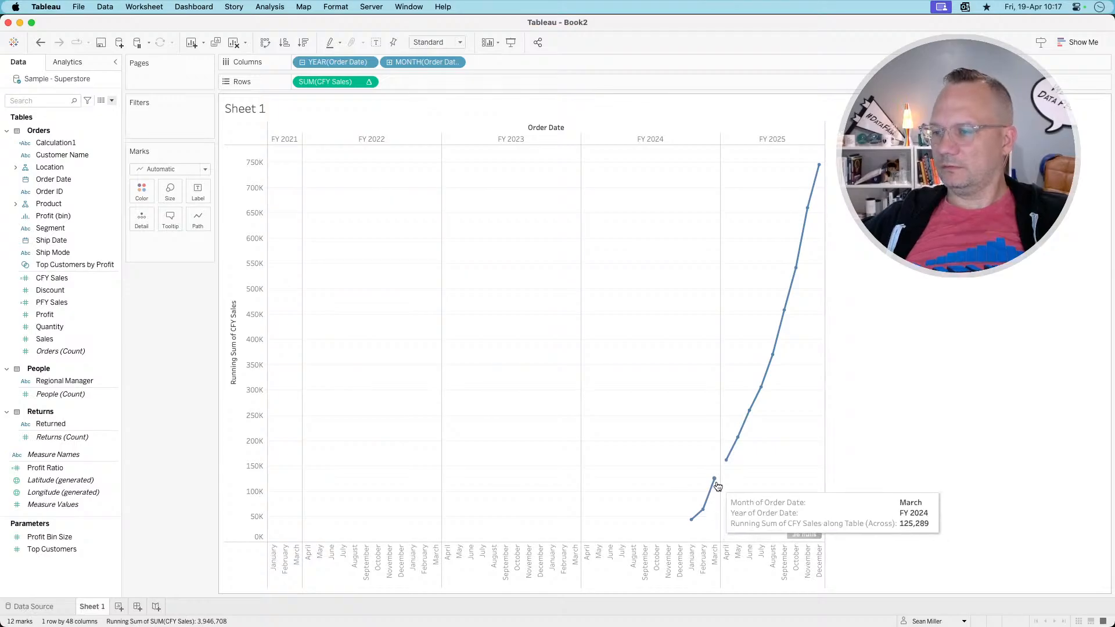
pyautogui.moveTo(695, 523)
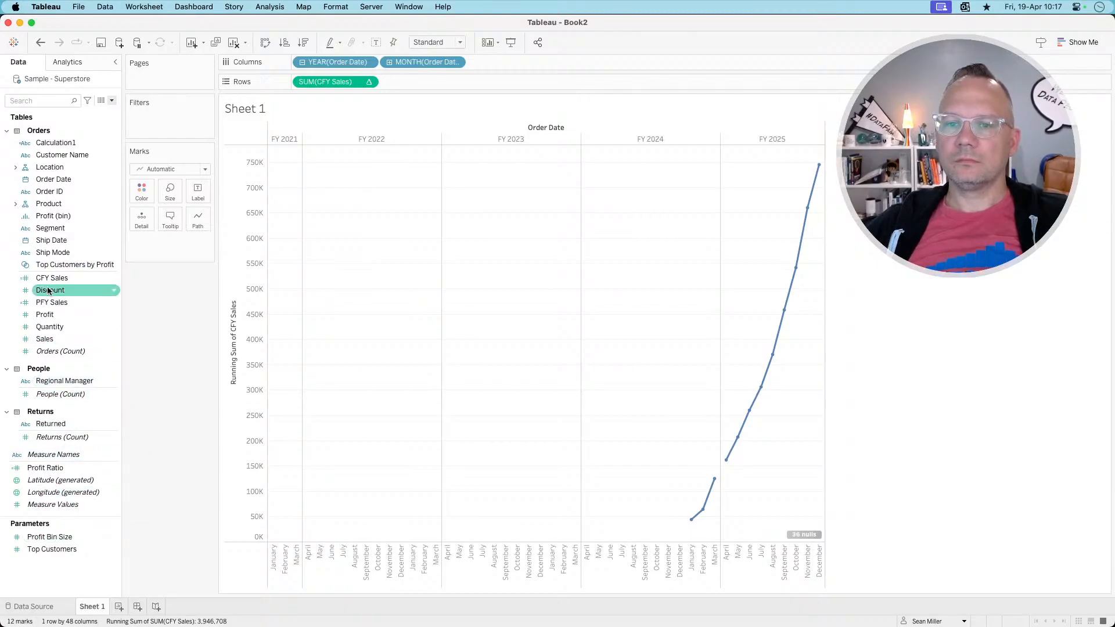
pyautogui.click(54, 103)
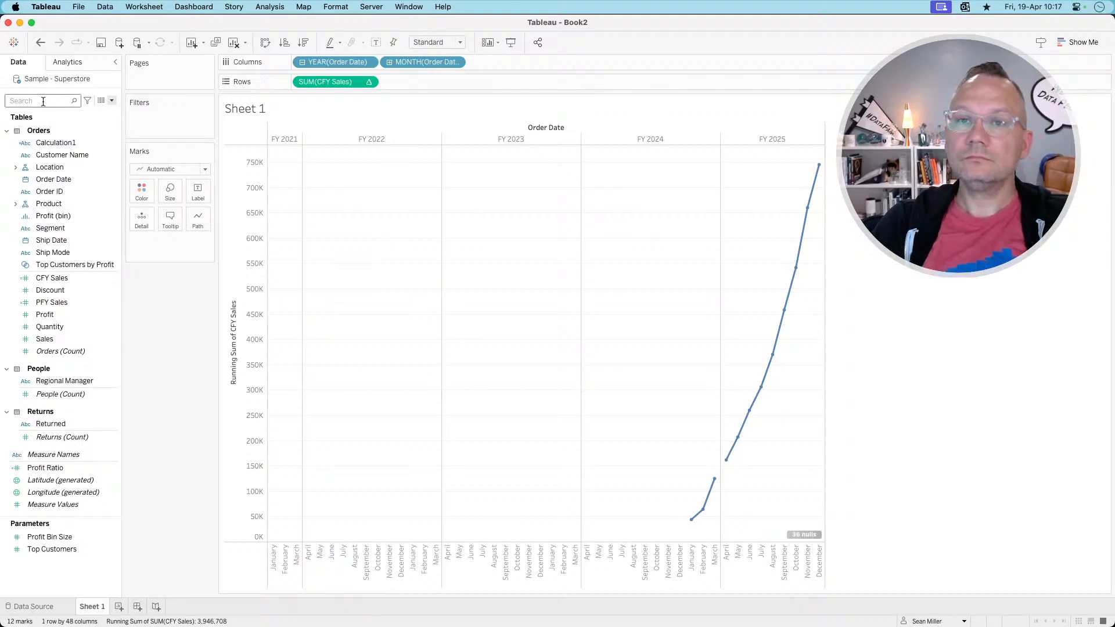
pyautogui.write('py')
pyautogui.press('BackSpace')
pyautogui.press('BackSpace')
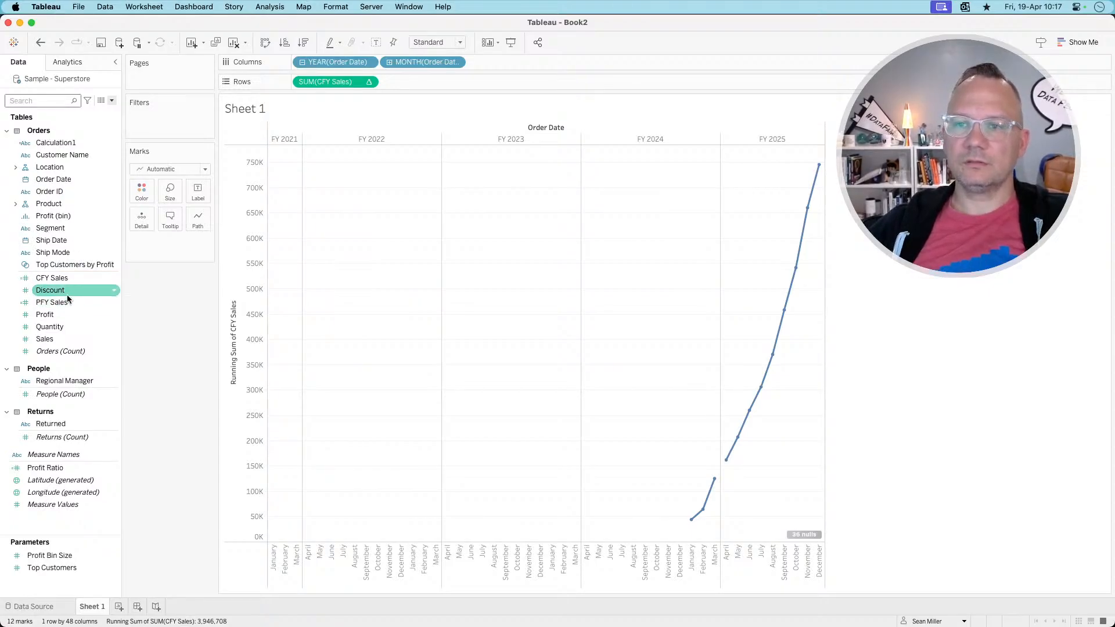
# - Add PFY Sales to Rows beside CFY Sales and apply a running total to it
pyautogui.moveTo(65, 301); pyautogui.dragTo(455, 81)
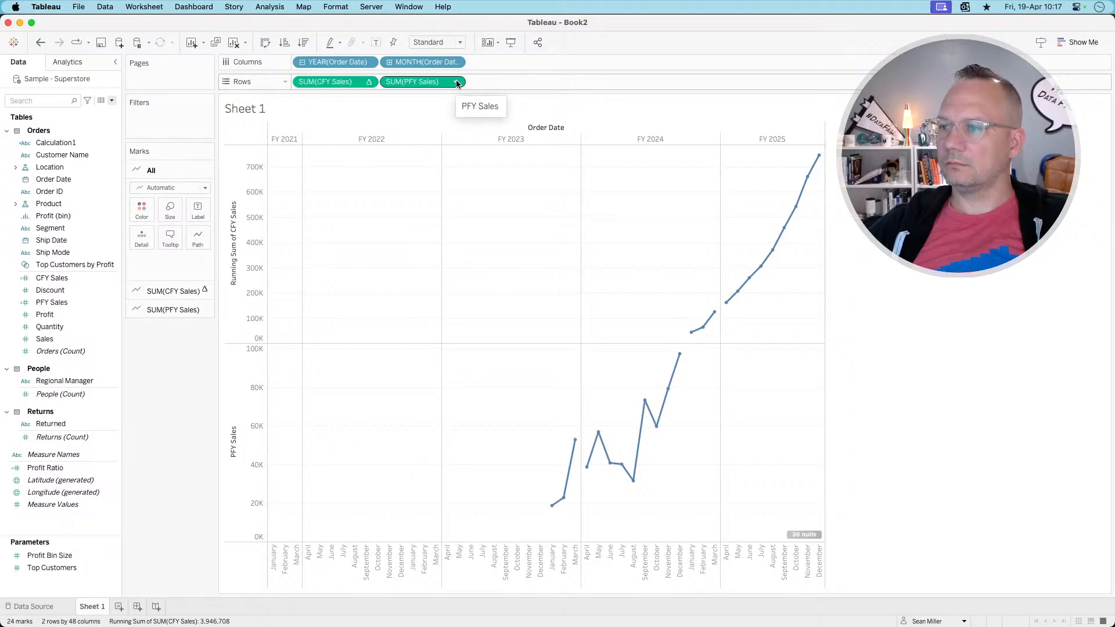
pyautogui.click(457, 82)
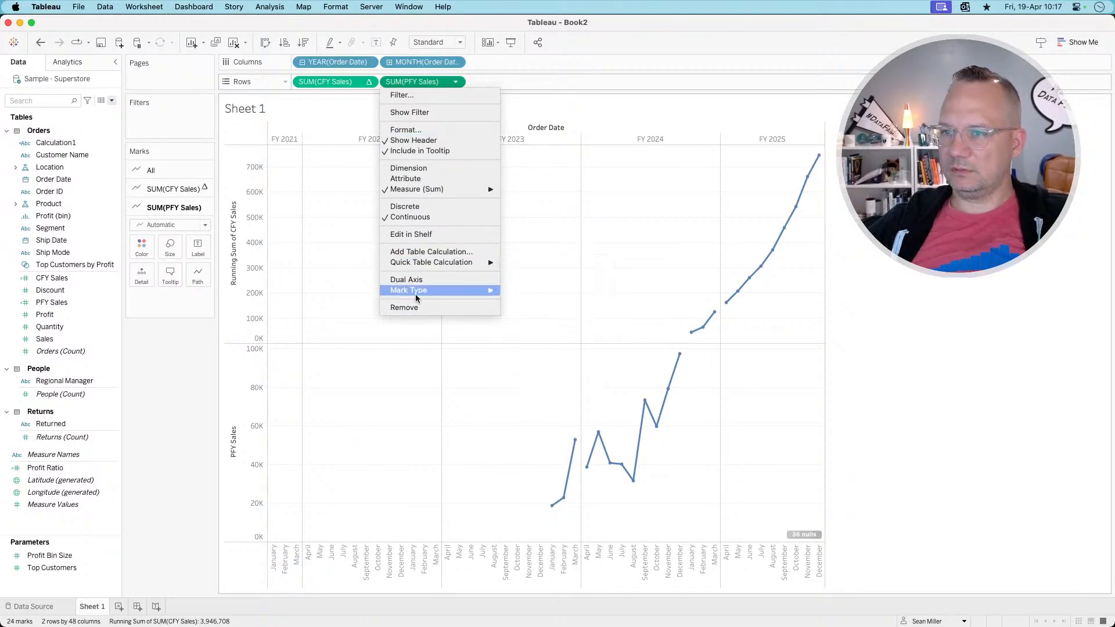
pyautogui.click(527, 266)
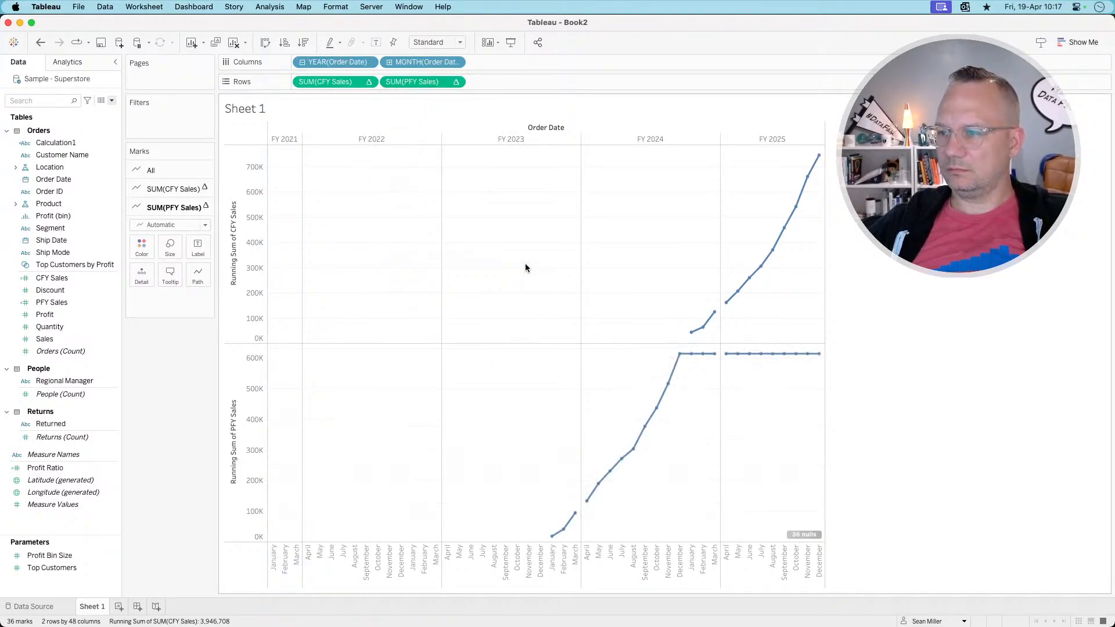
pyautogui.moveTo(741, 361)
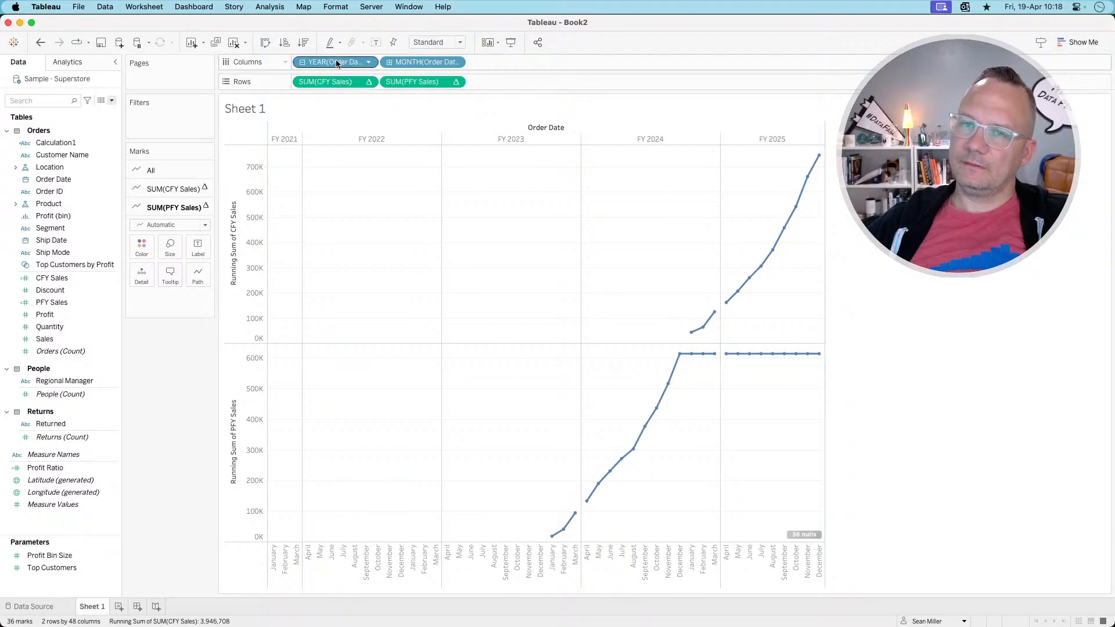
# - Remove the CFY Sales and PFY Sales running sums from Rows
pyautogui.click(112, 100)
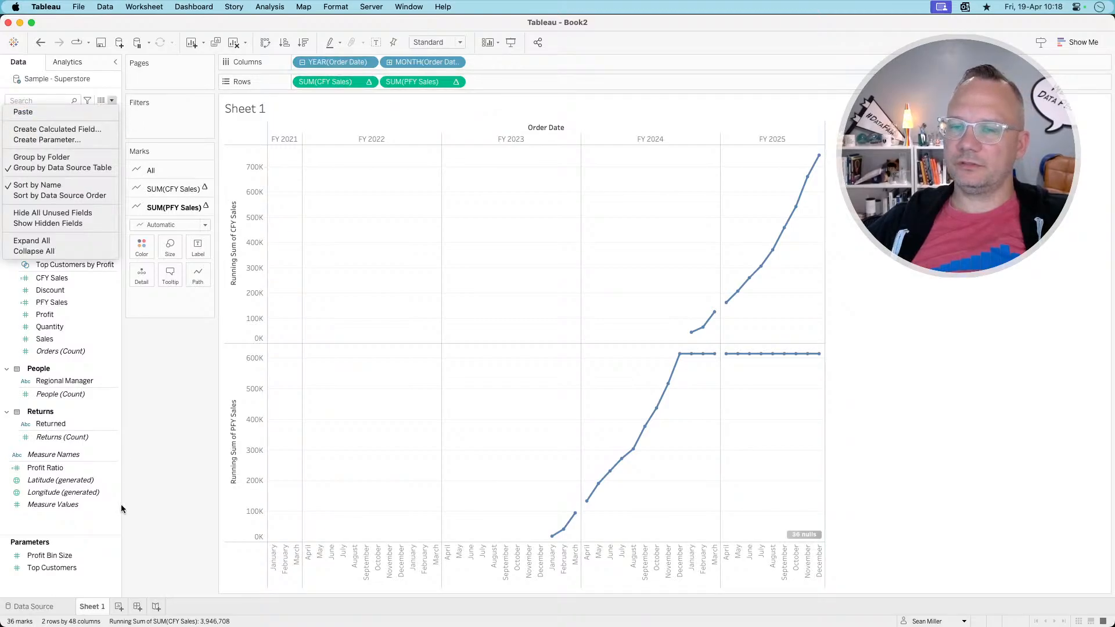
pyautogui.click(170, 476)
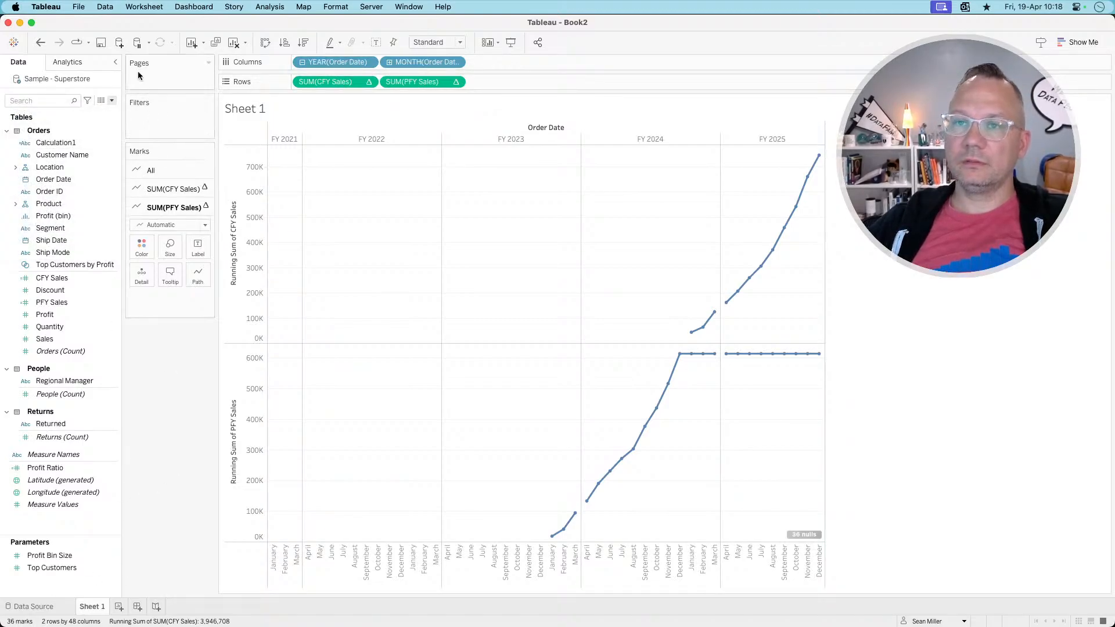
pyautogui.moveTo(318, 82); pyautogui.dragTo(145, 358)
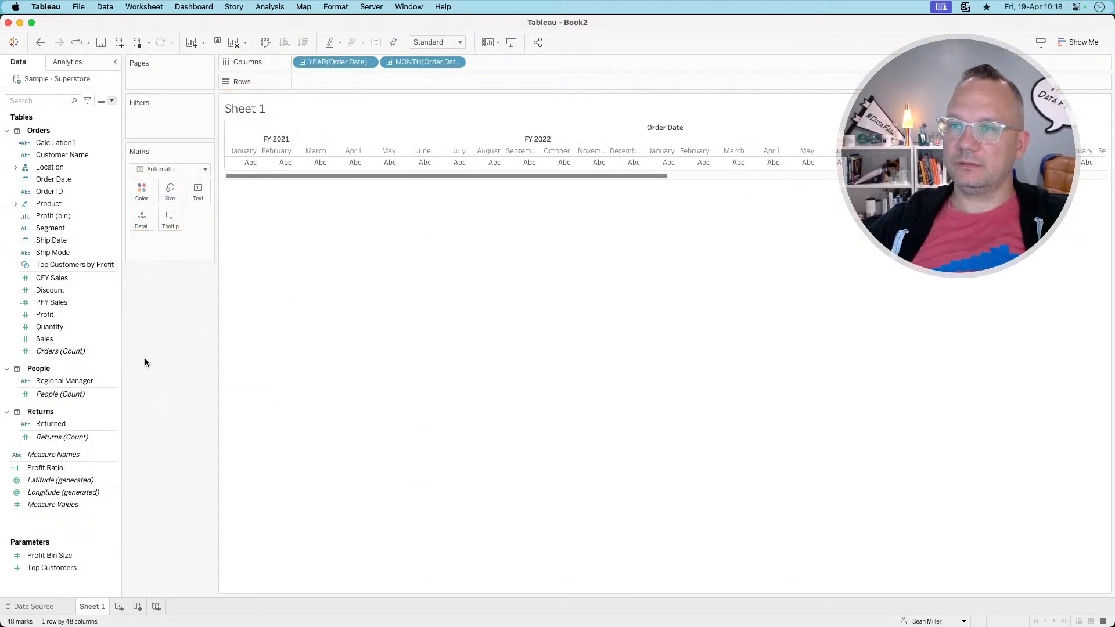
pyautogui.click(112, 101)
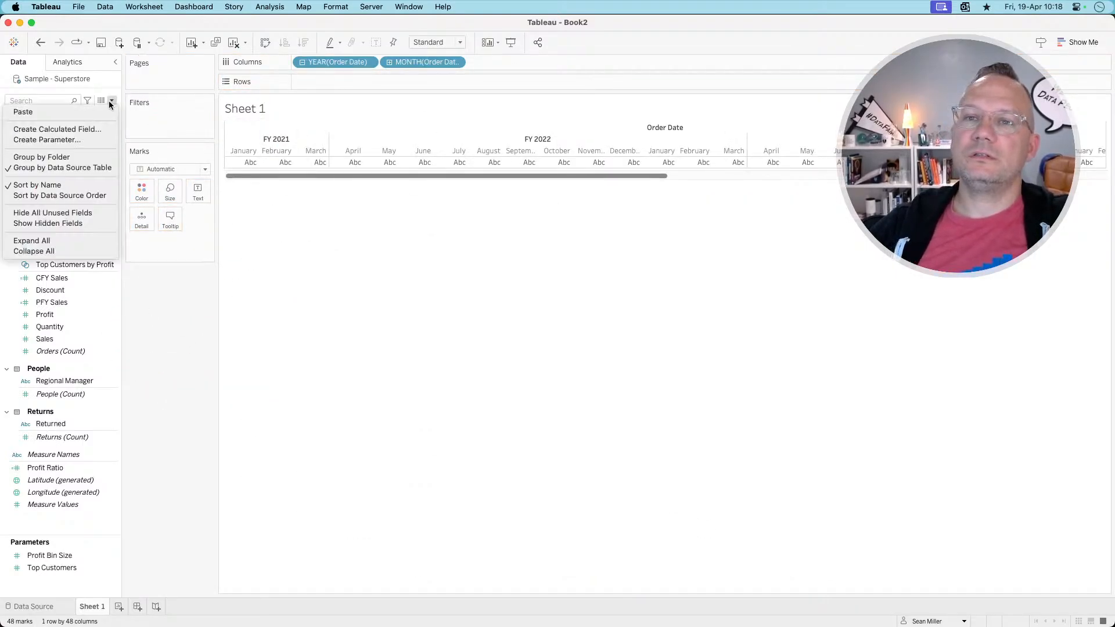
pyautogui.click(90, 129)
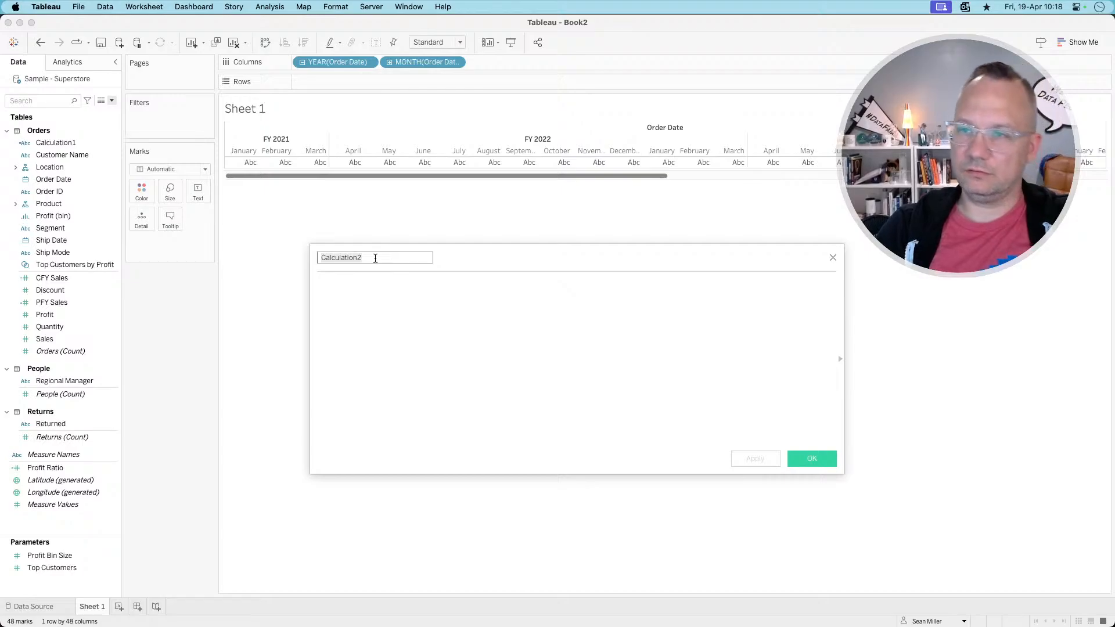
pyautogui.write('Norm Date')
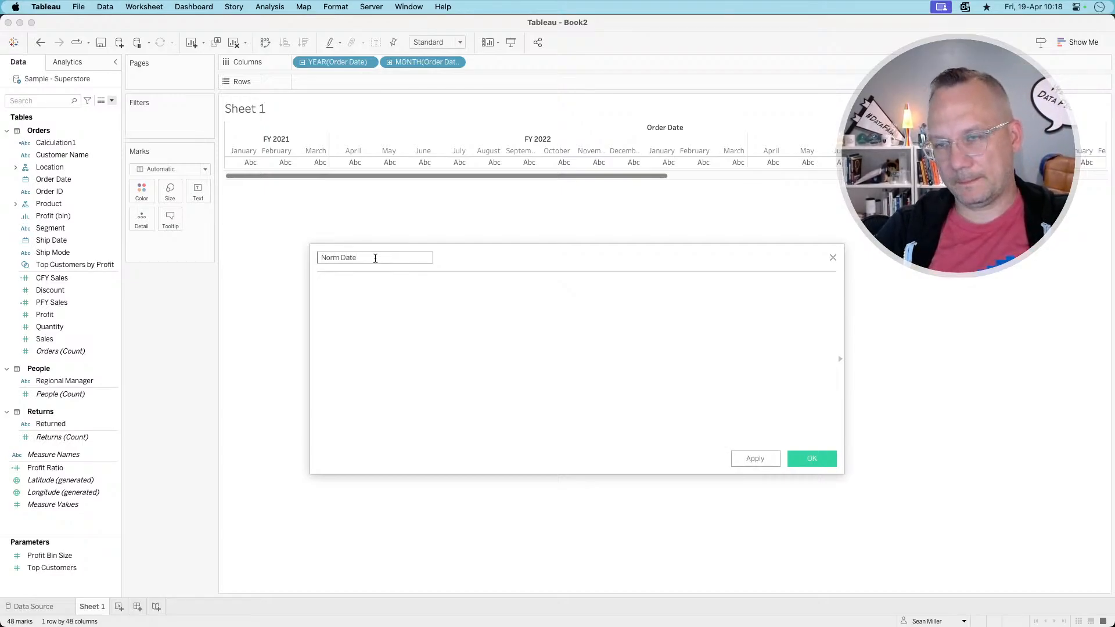
pyautogui.press('Tab')
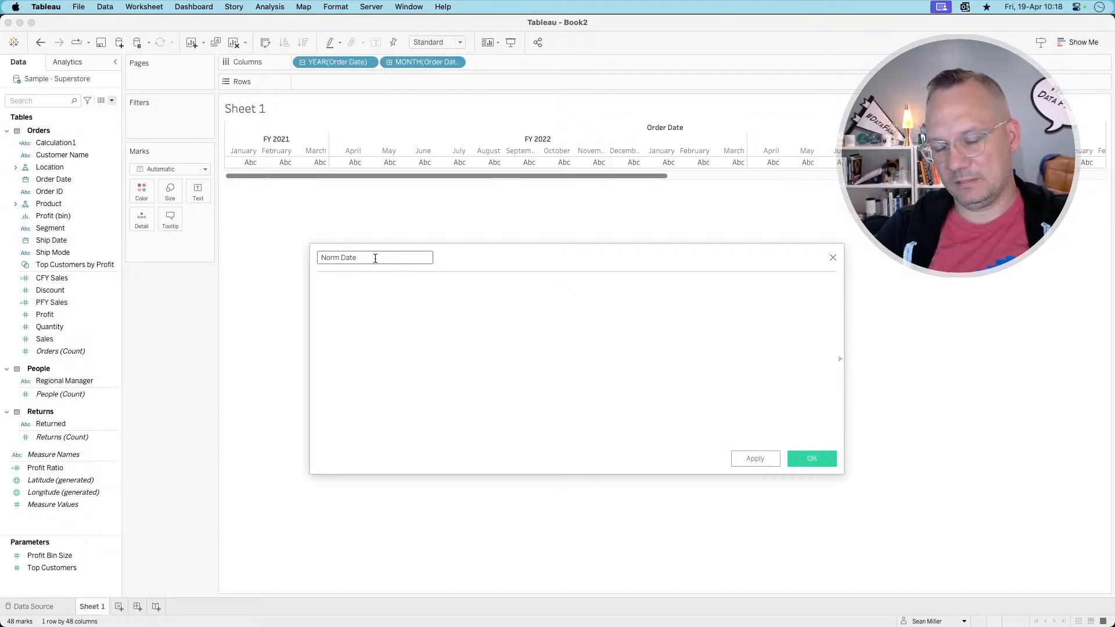
pyautogui.write('i')
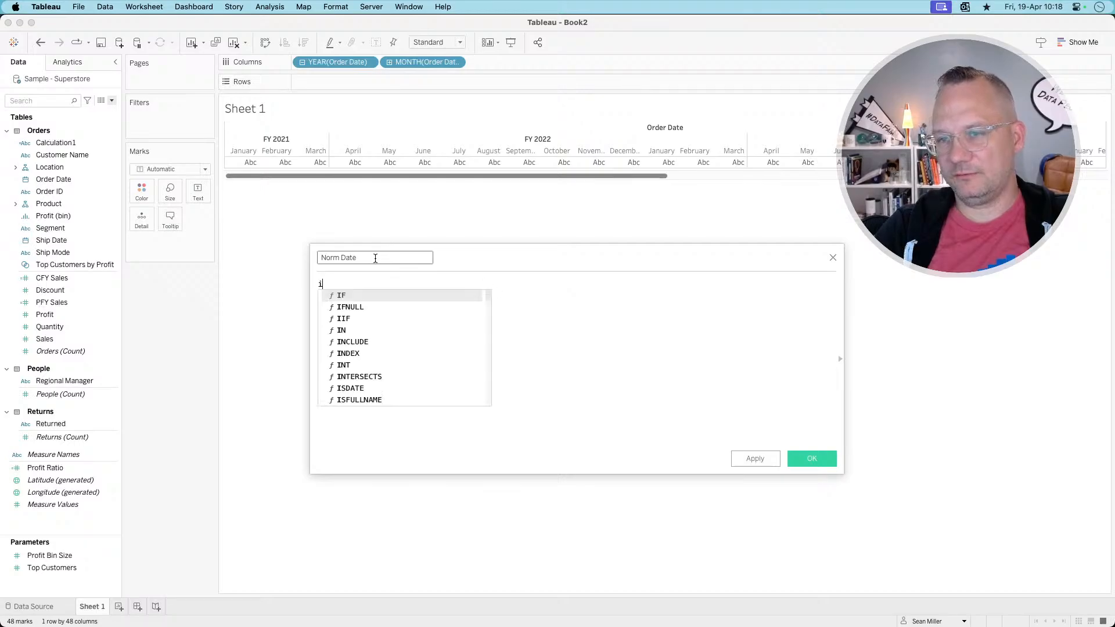
pyautogui.write('f')
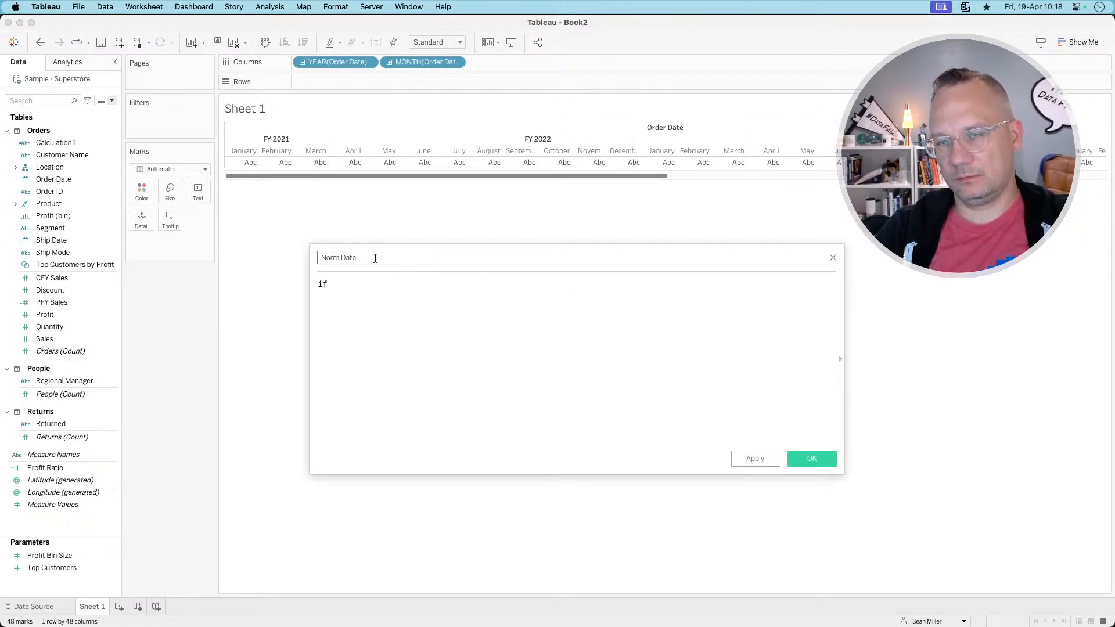
pyautogui.click(79, 279)
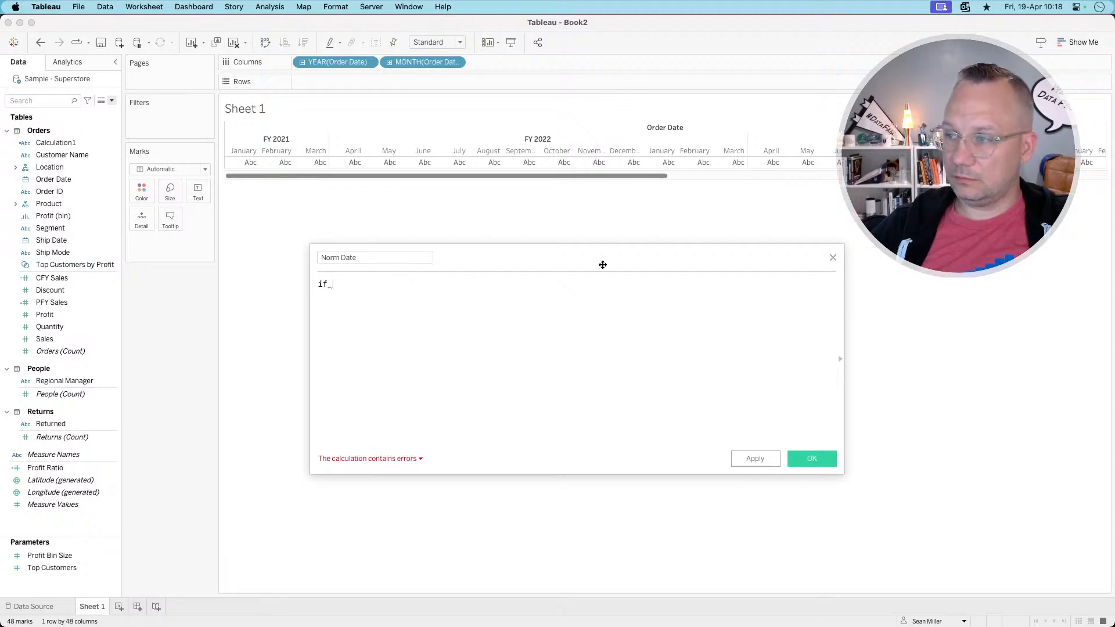
pyautogui.click(833, 259)
# - Copy the condition YEAR([Order Date])={max(YEAR([Order Date]))} from the CFY Sales calculation and close it without changes
pyautogui.rightClick(82, 278)
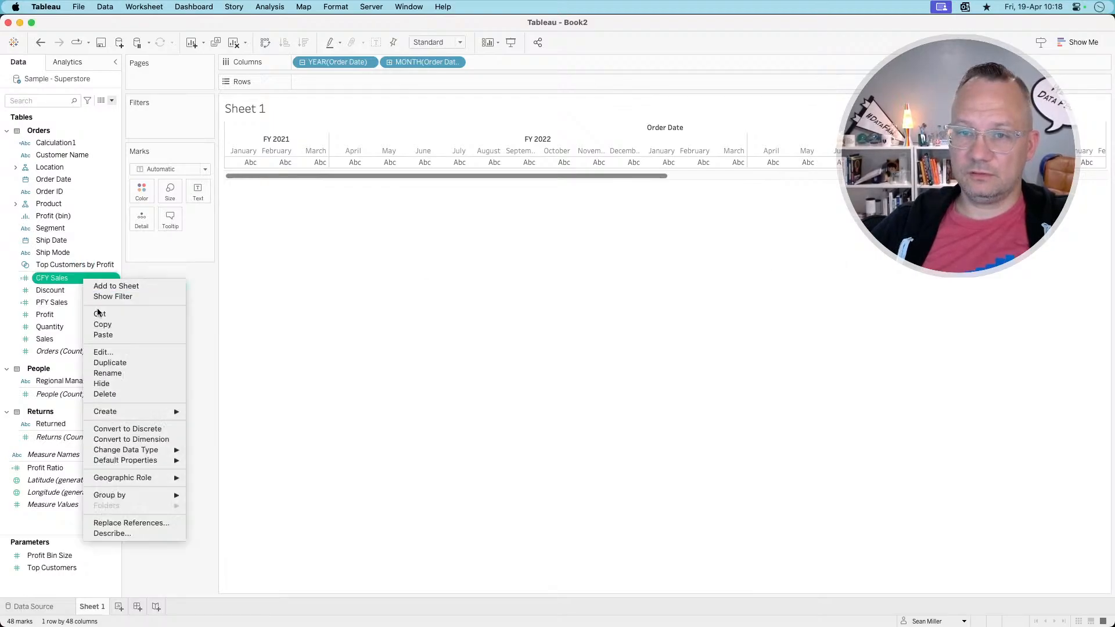
pyautogui.click(106, 363)
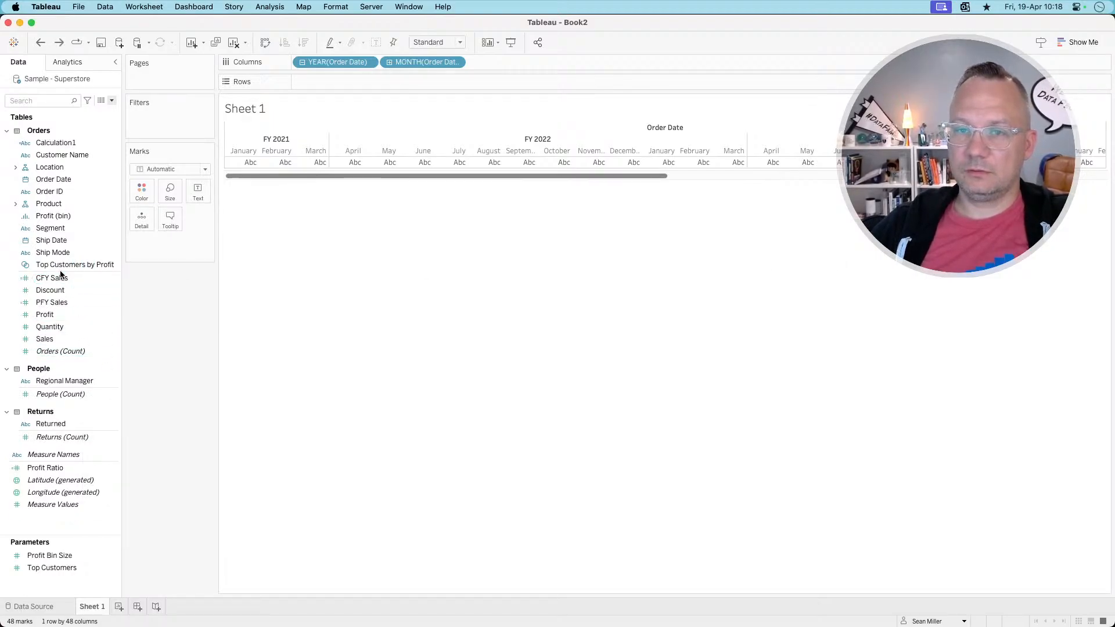
pyautogui.rightClick(60, 278)
pyautogui.click(82, 348)
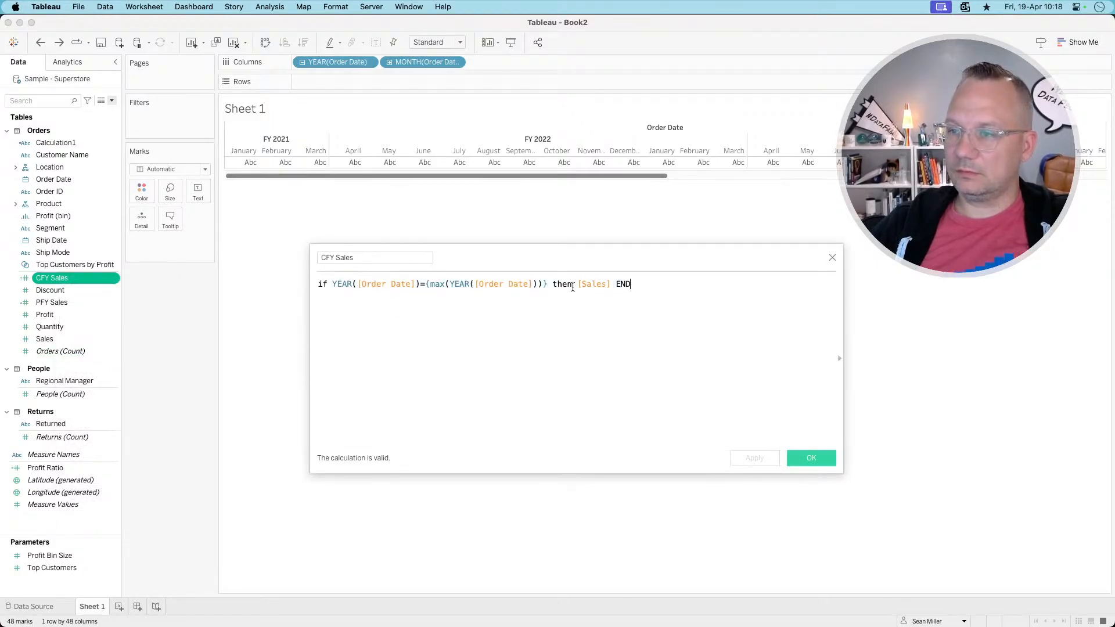
pyautogui.moveTo(547, 283)
pyautogui.mouseDown()
pyautogui.moveTo(332, 284)
pyautogui.moveTo(546, 278)
pyautogui.mouseUp()
pyautogui.press('super+c')
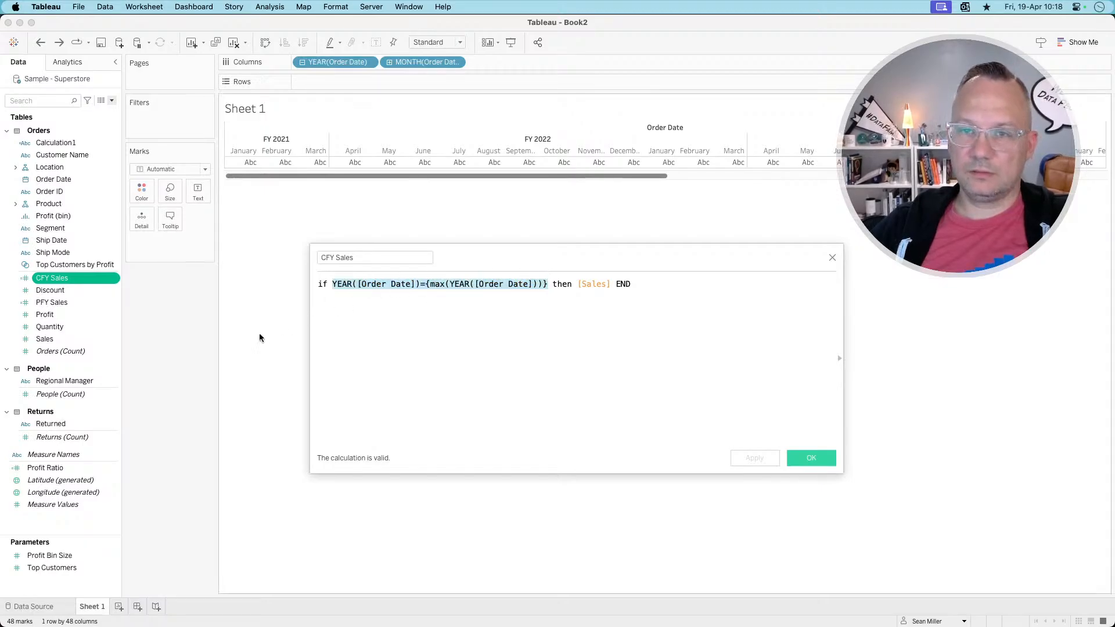
pyautogui.click(148, 357)
pyautogui.click(832, 257)
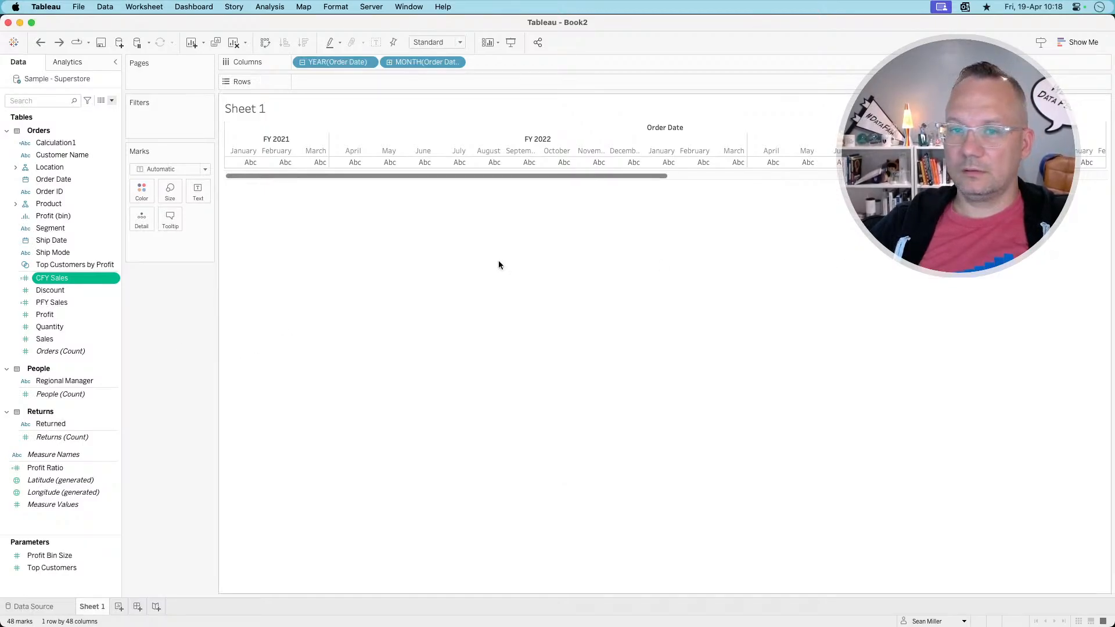
# - Create a new calculated field named CYPY
pyautogui.rightClick(77, 279)
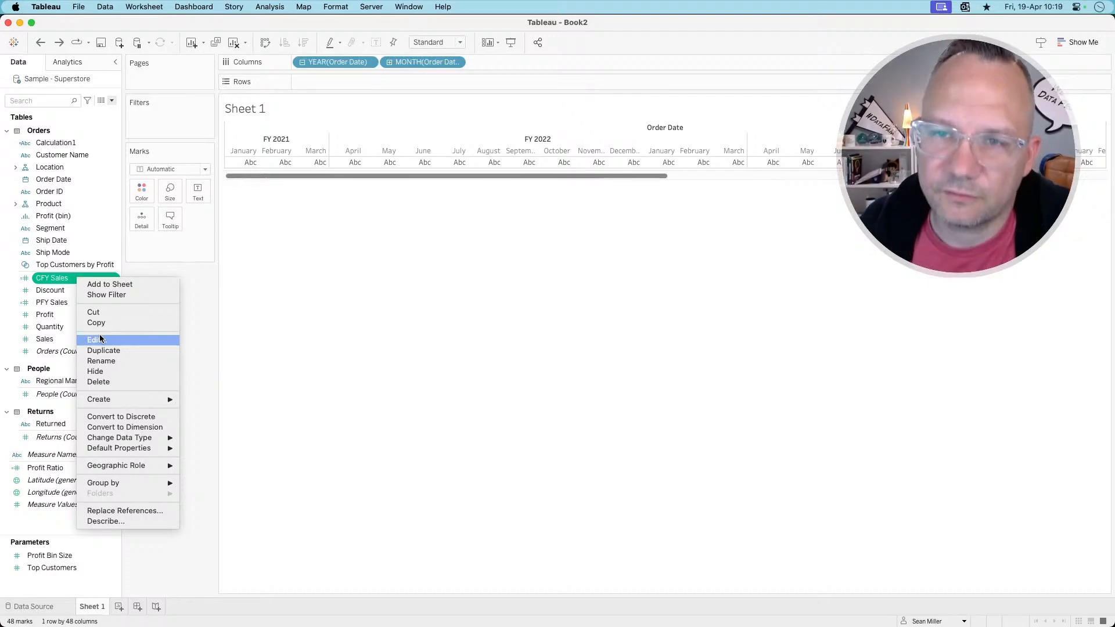
pyautogui.click(111, 100)
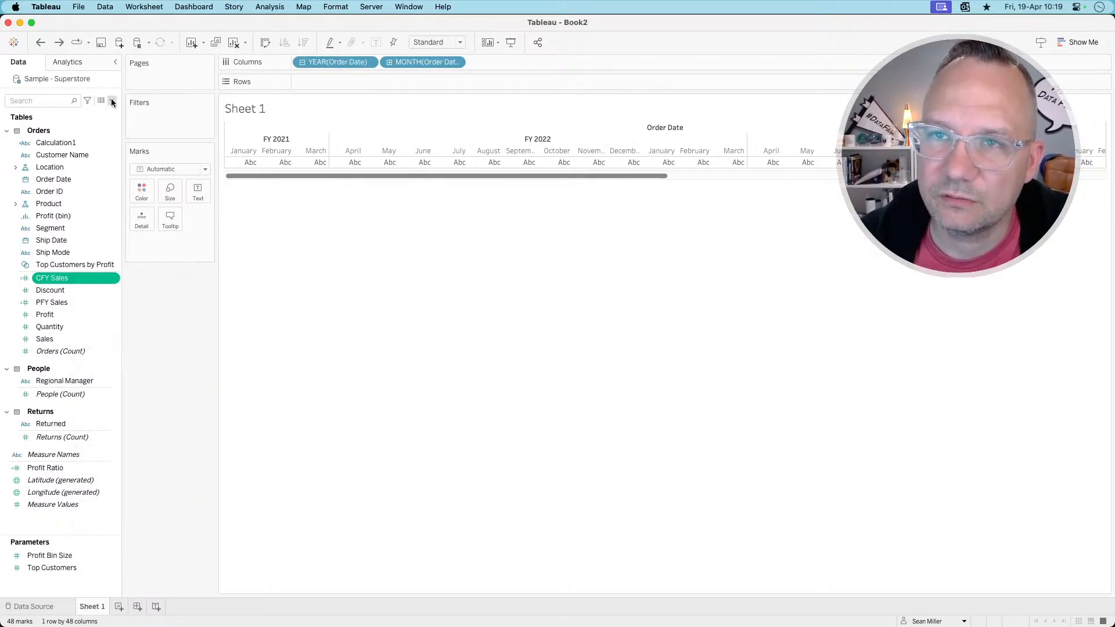
pyautogui.click(111, 100)
pyautogui.click(94, 112)
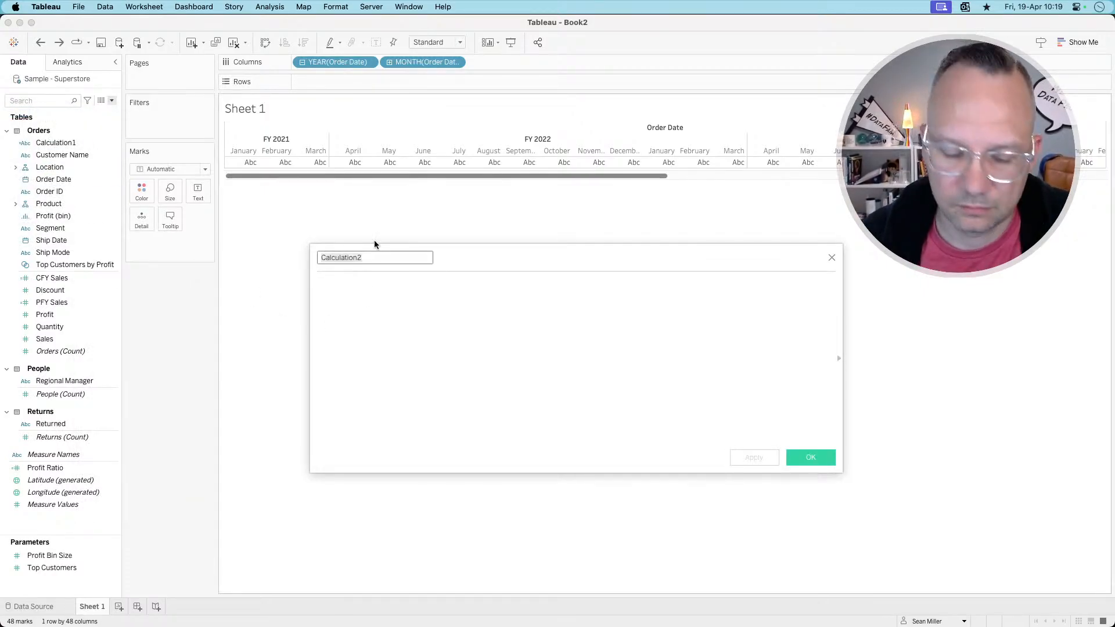
pyautogui.write('cypy')
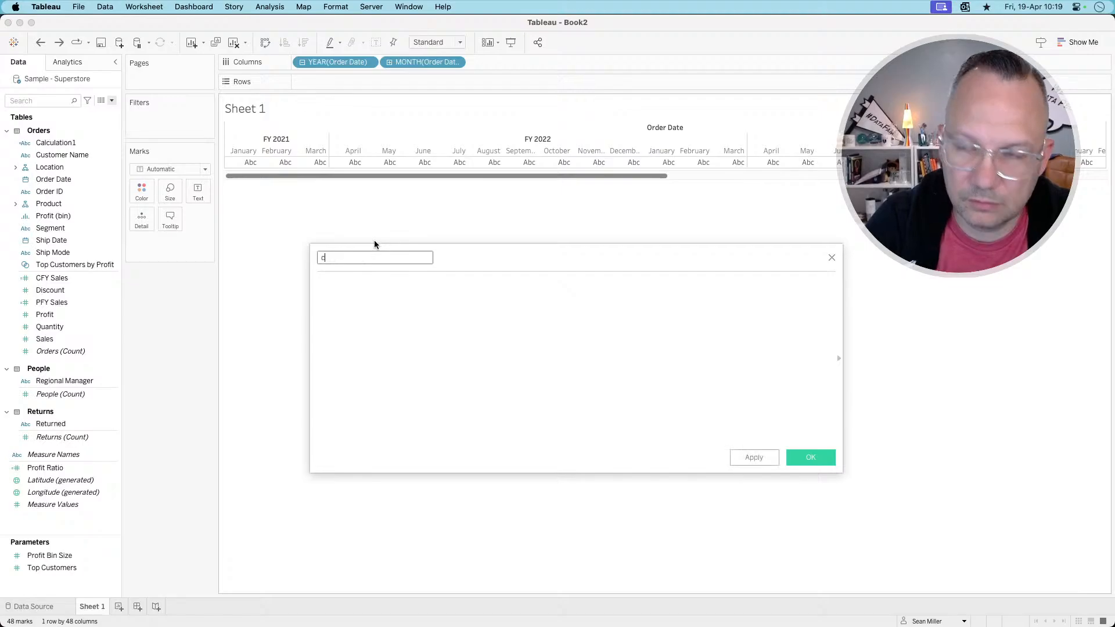
pyautogui.press('BackSpace')
pyautogui.press('BackSpace')
pyautogui.press('BackSpace')
pyautogui.press('BackSpace')
pyautogui.write('CYPY')
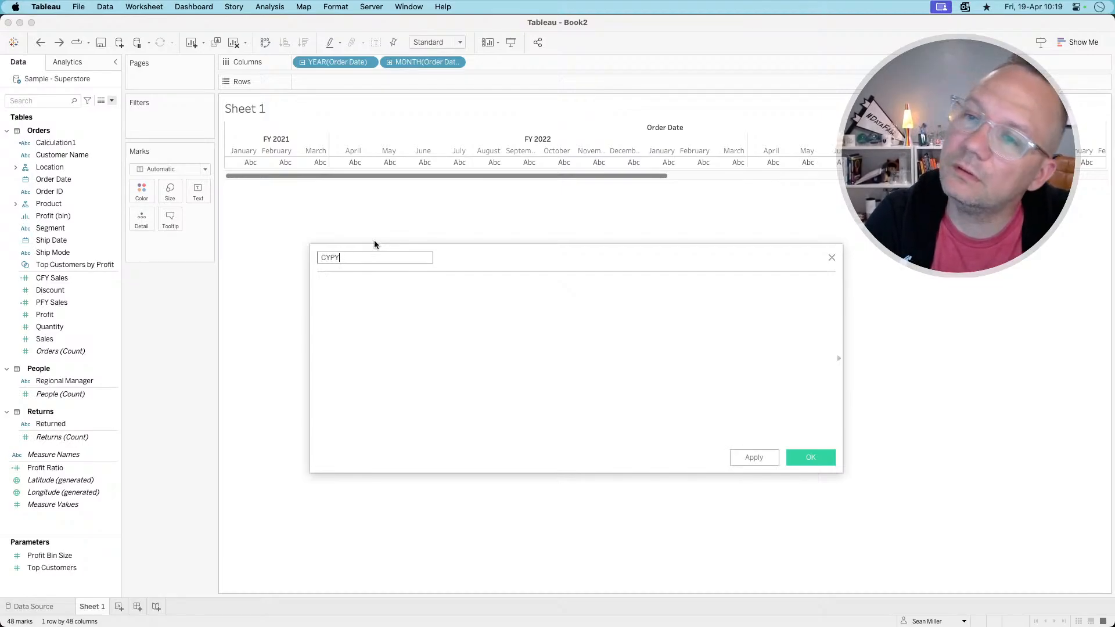
pyautogui.press('Tab')
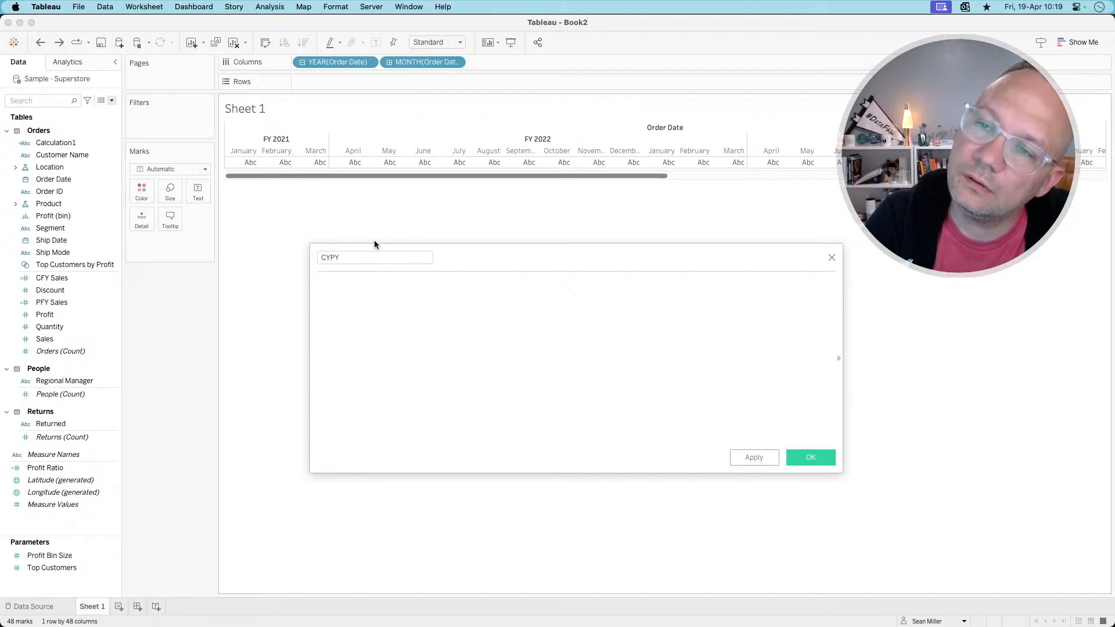
# - Begin the CYPY formula with if YEAR([Order Date])={max(YEAR([Order Date]))} then "CY"
pyautogui.write('if YEAR([Order Date])={max(YEAR([Order Date]))}')
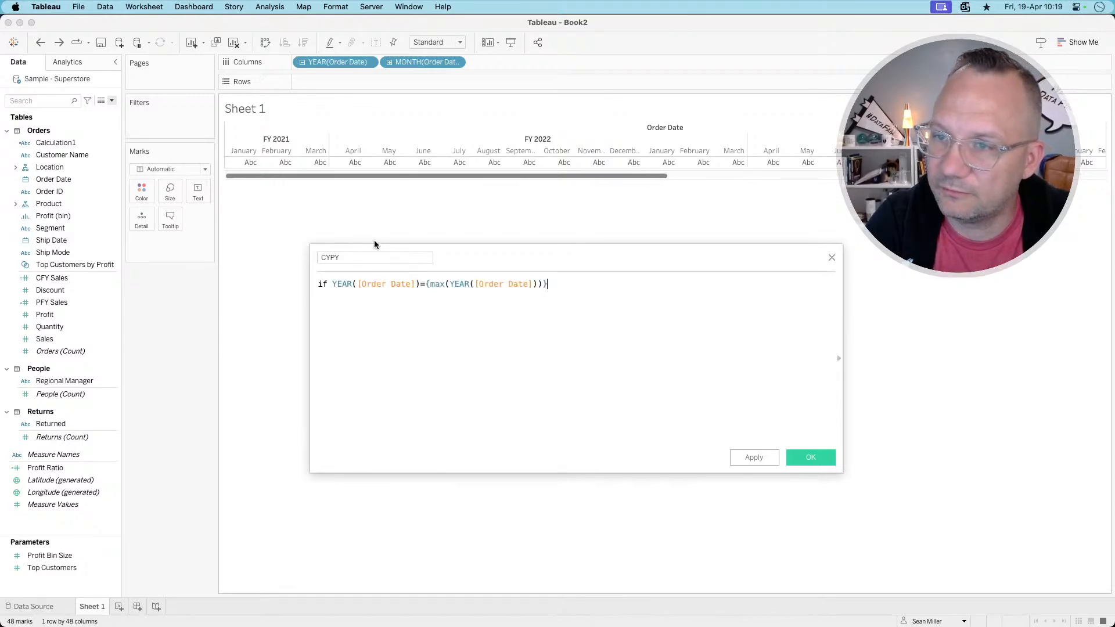
pyautogui.write(' then CY')
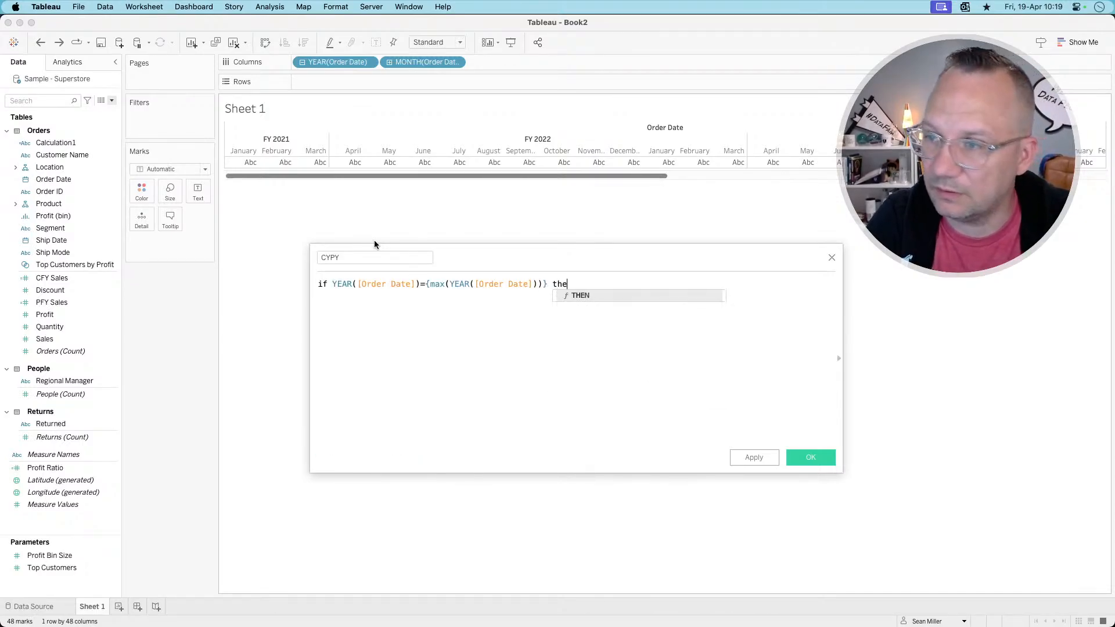
pyautogui.press('BackSpace')
pyautogui.press('BackSpace')
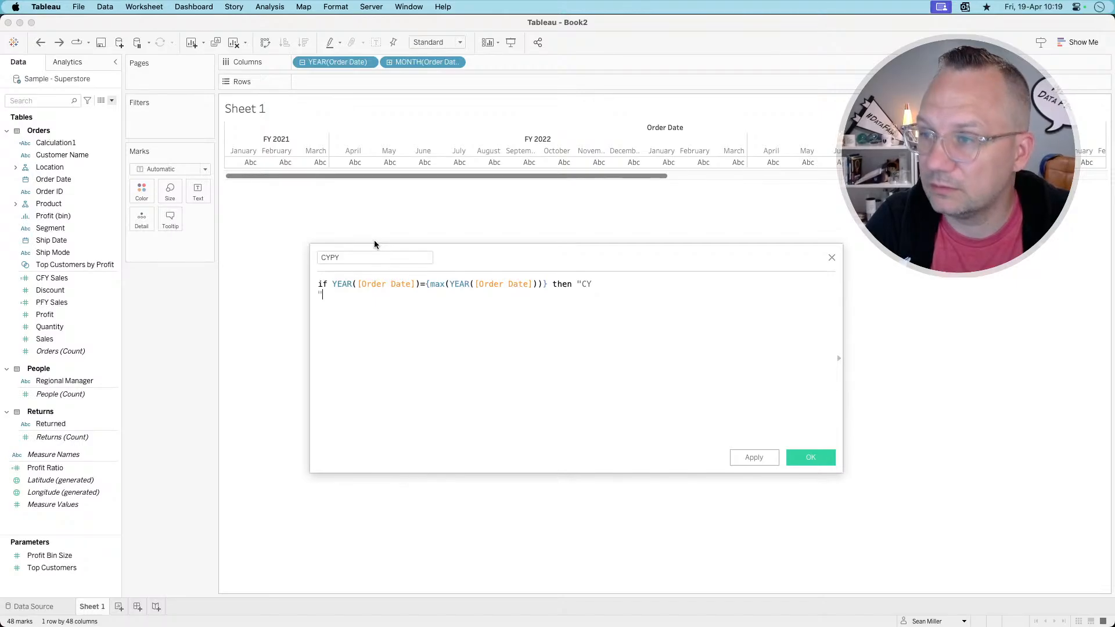
pyautogui.press('BackSpace')
pyautogui.write('"')
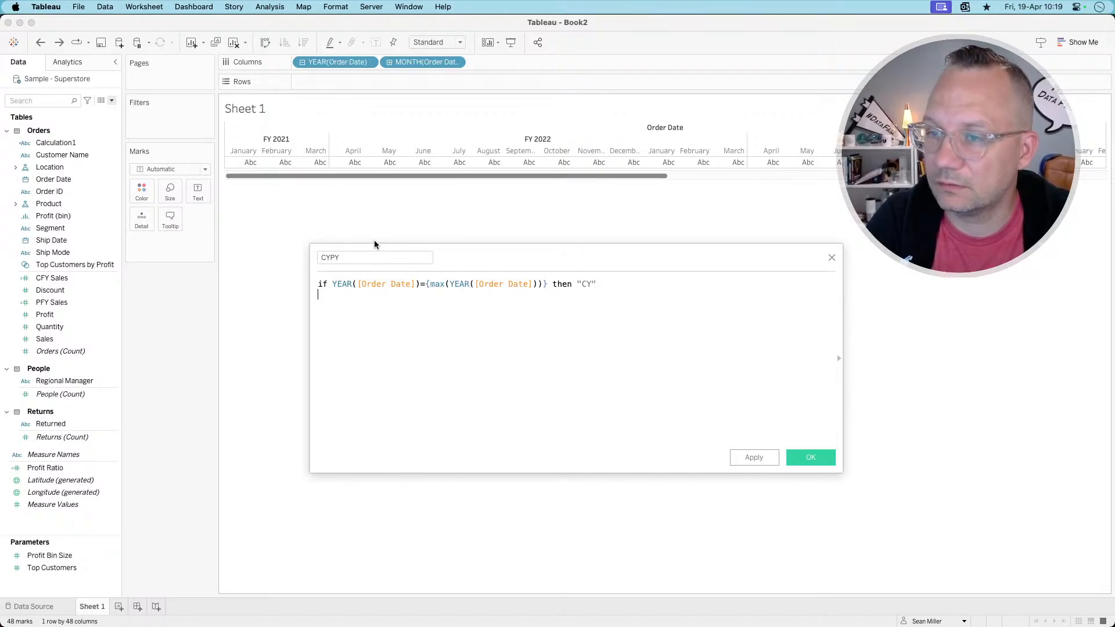
# - Add a second formula line: elseif YEAR([Order Date])={max(YEAR([Order Date]))}-1 then "PY"
pyautogui.press('Return')
pyautogui.write('elseif')
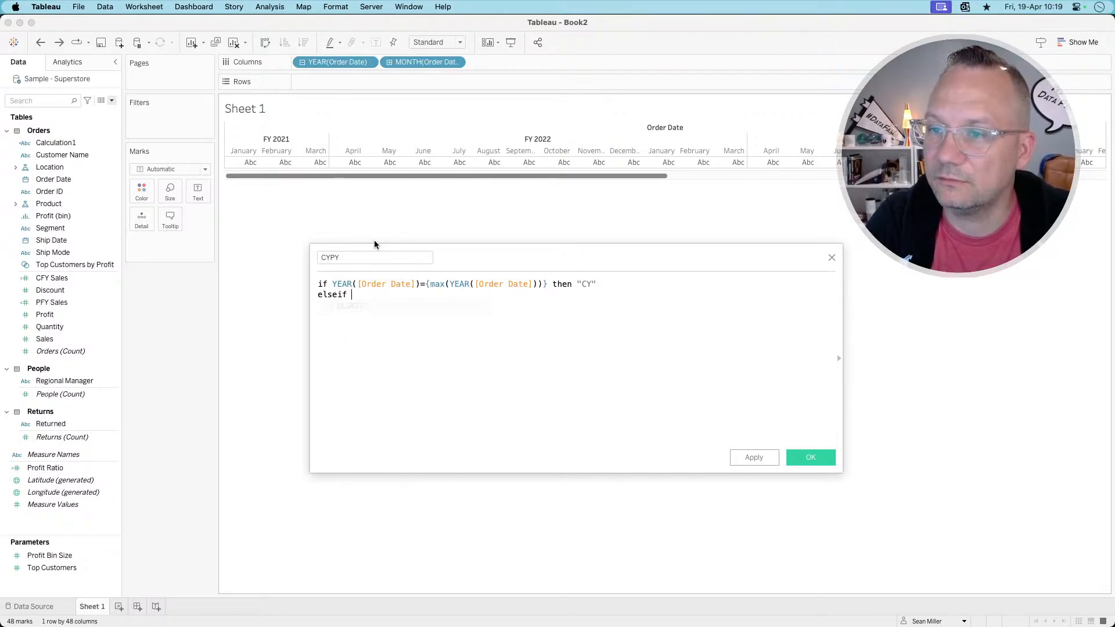
pyautogui.press('super+v')
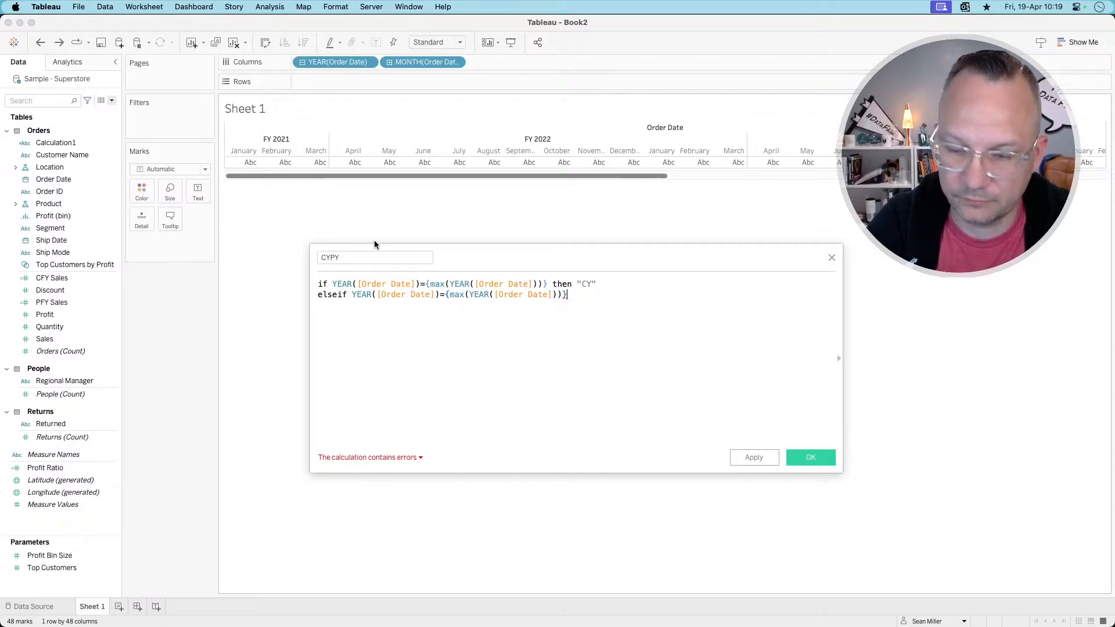
pyautogui.write('-1 then ')
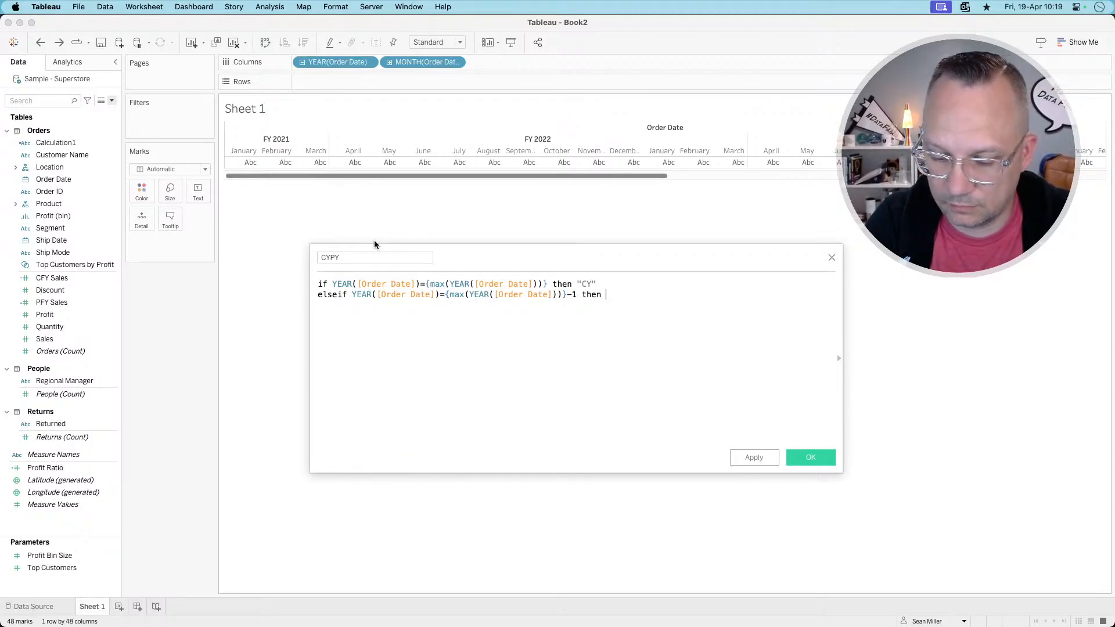
pyautogui.write('"{Y"PY"')
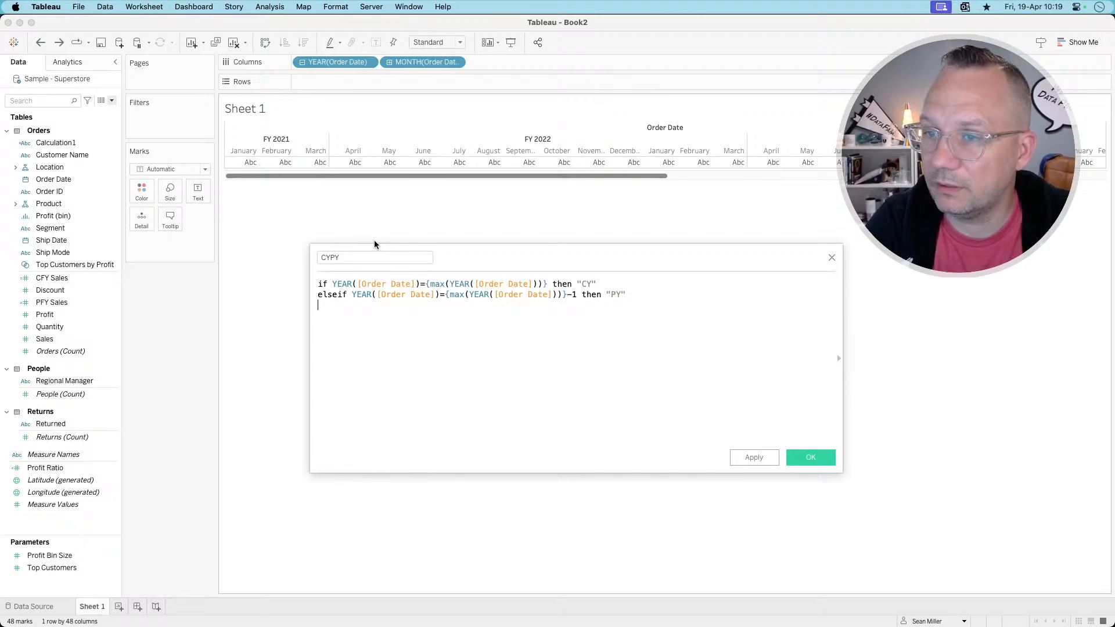
# - Add a third CYPY formula line: elseif YEAR([Order Date])={max(YEAR([Order Date]))}-2 then "PPY"
pyautogui.press('Return')
pyautogui.write('elseif')
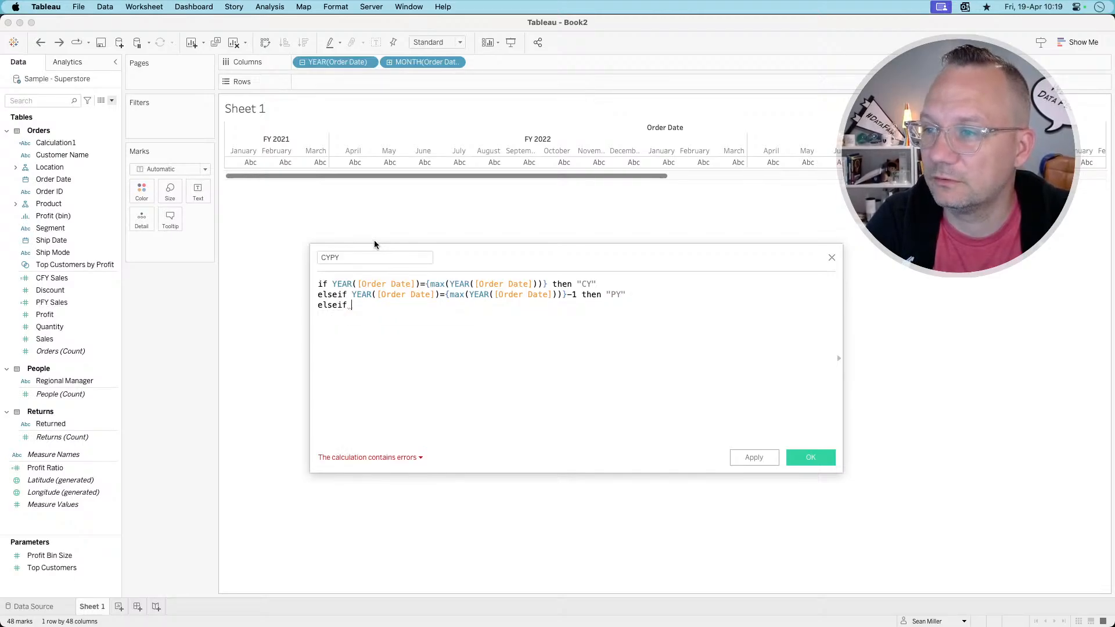
pyautogui.write('YEAR([Order Date])={max(YEAR([Order Date]))}')
pyautogui.write('-2')
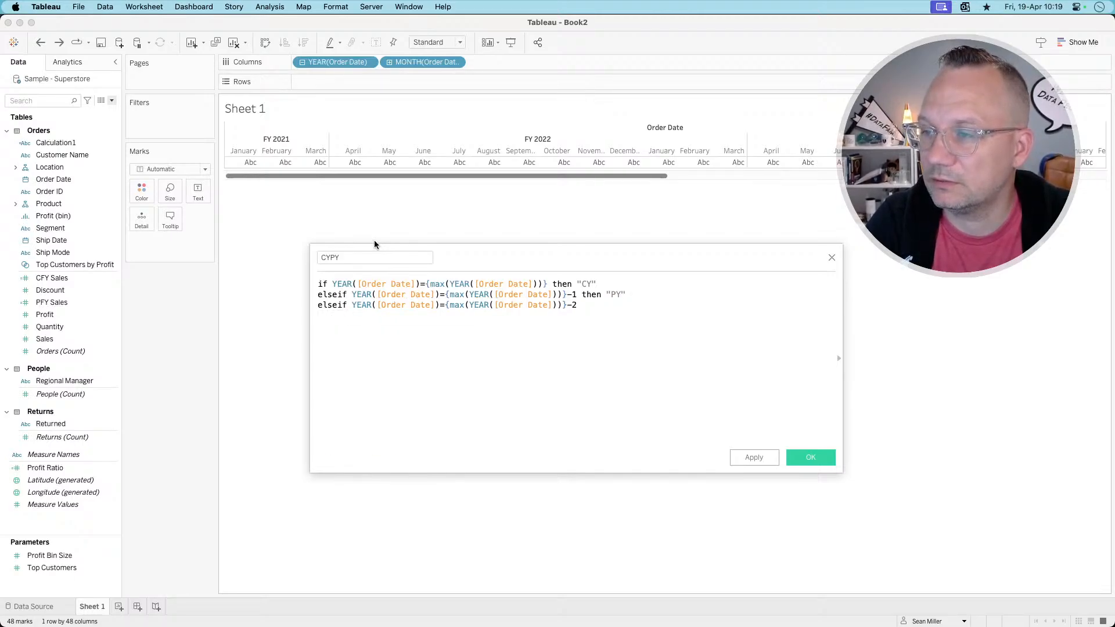
pyautogui.write(' then "')
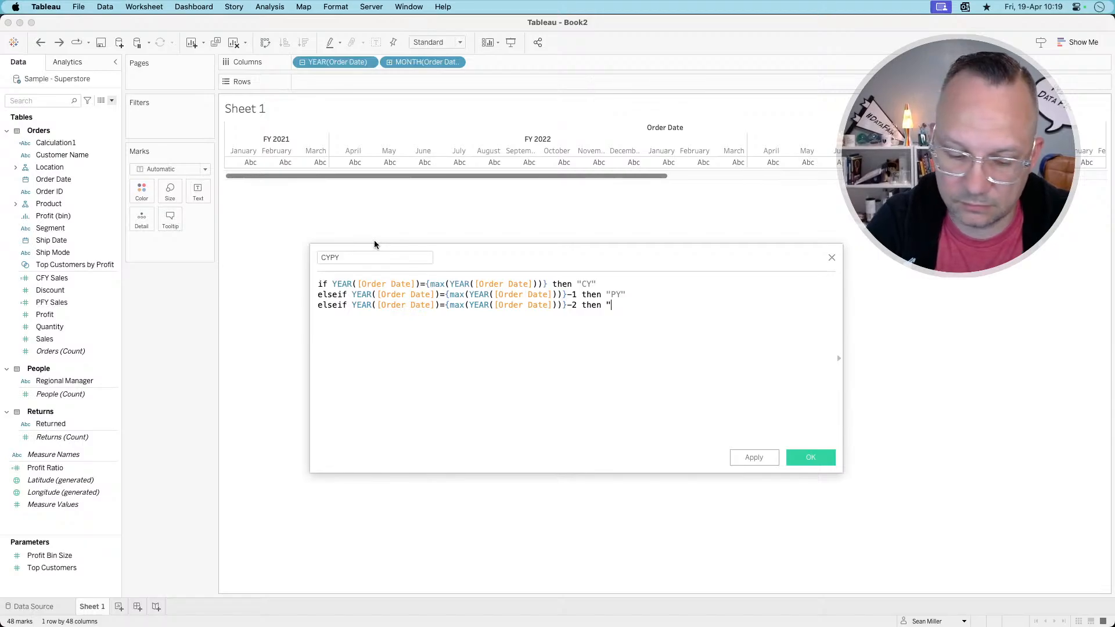
pyautogui.write('PPY"')
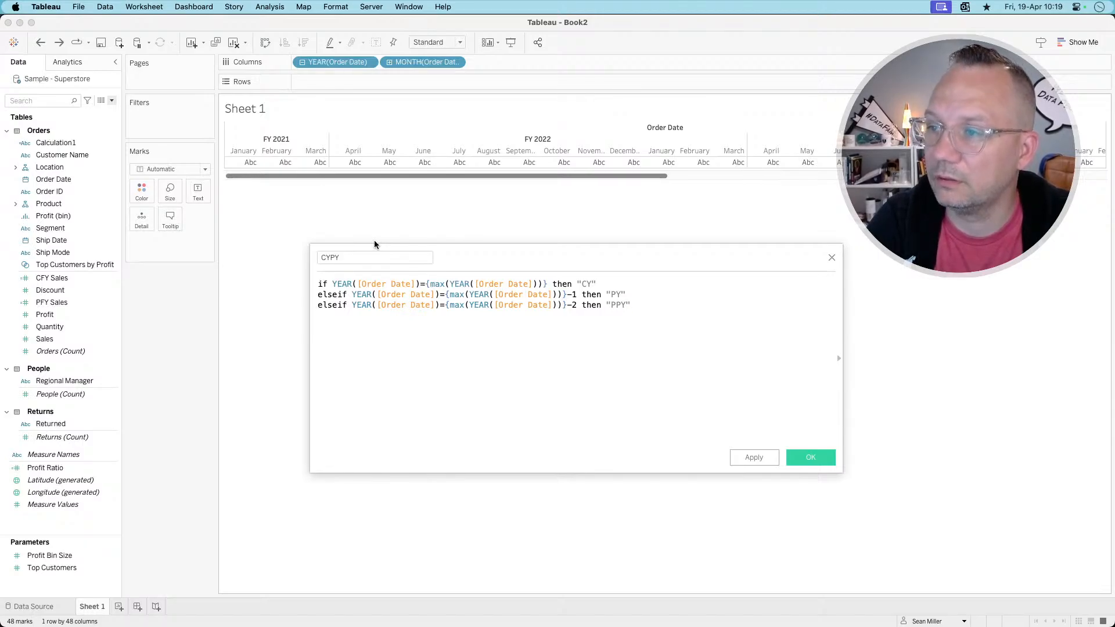
# - Add elseif YEAR([Order Date])={max(YEAR([Order Date]))}-3 then "PPPY" as the fourth line and begin an else branch with the label PPPPY
pyautogui.press('Return')
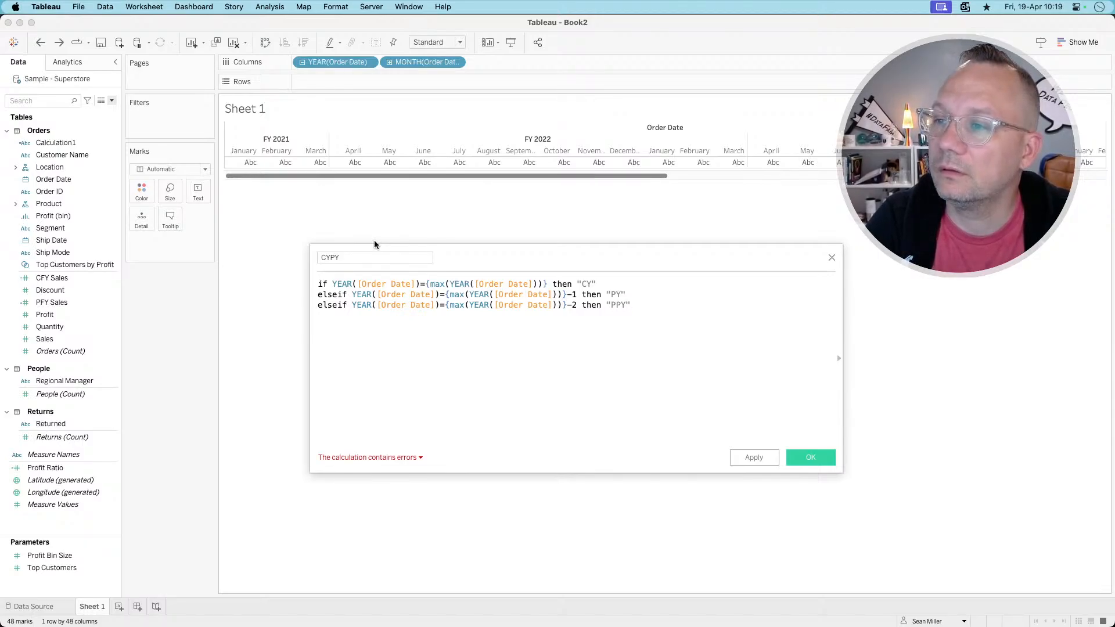
pyautogui.write('elseif')
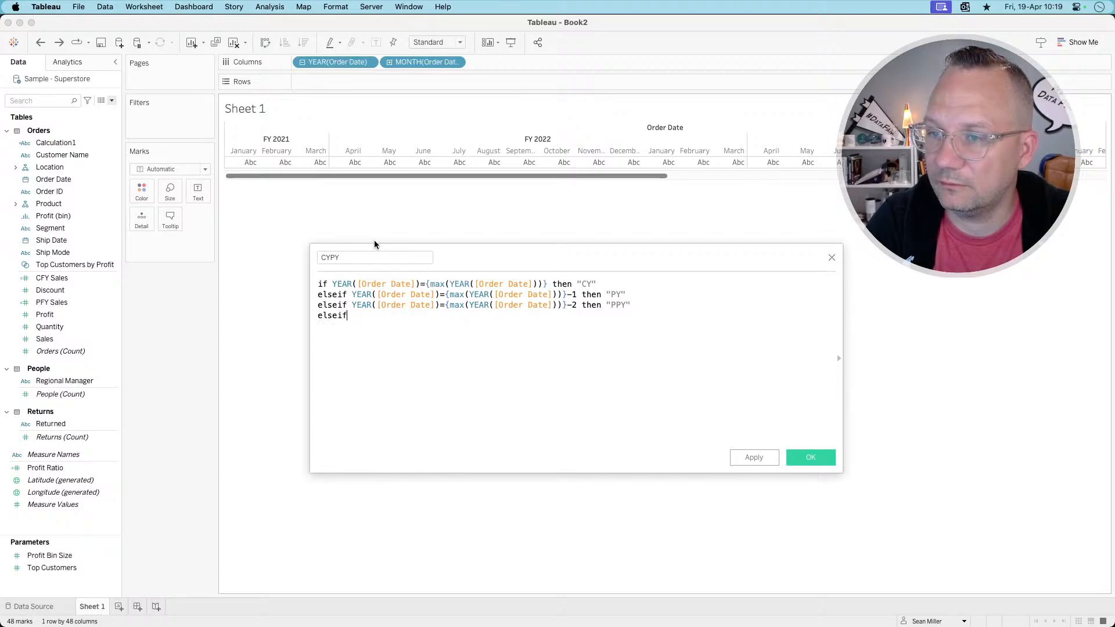
pyautogui.write('YEAR([Order Date])={max(YEAR([Order Date]))}')
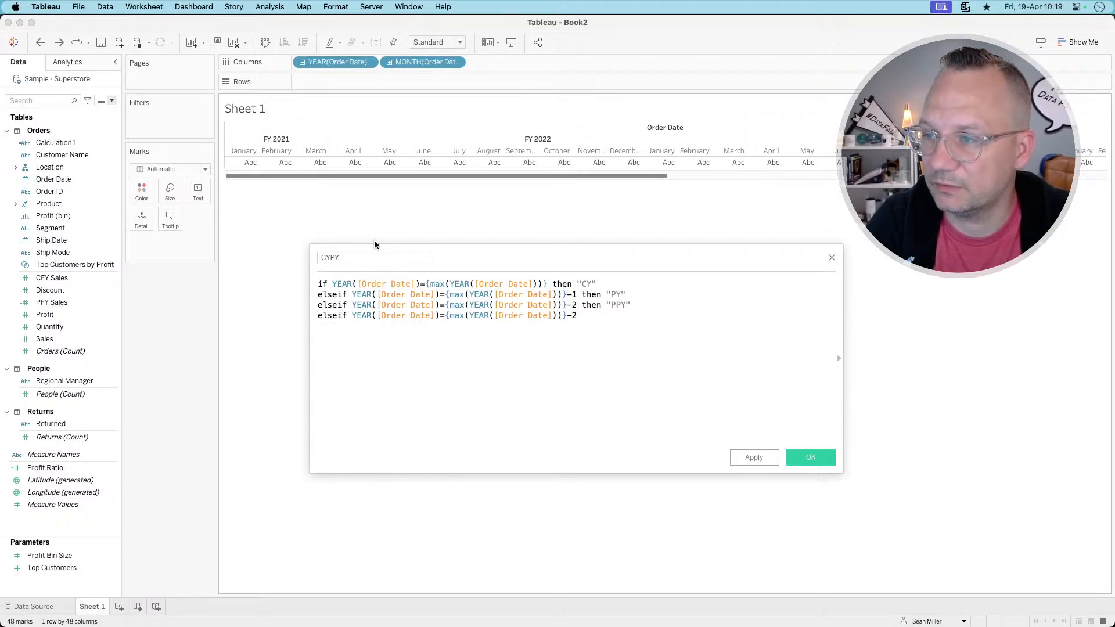
pyautogui.write('-3 then PPY')
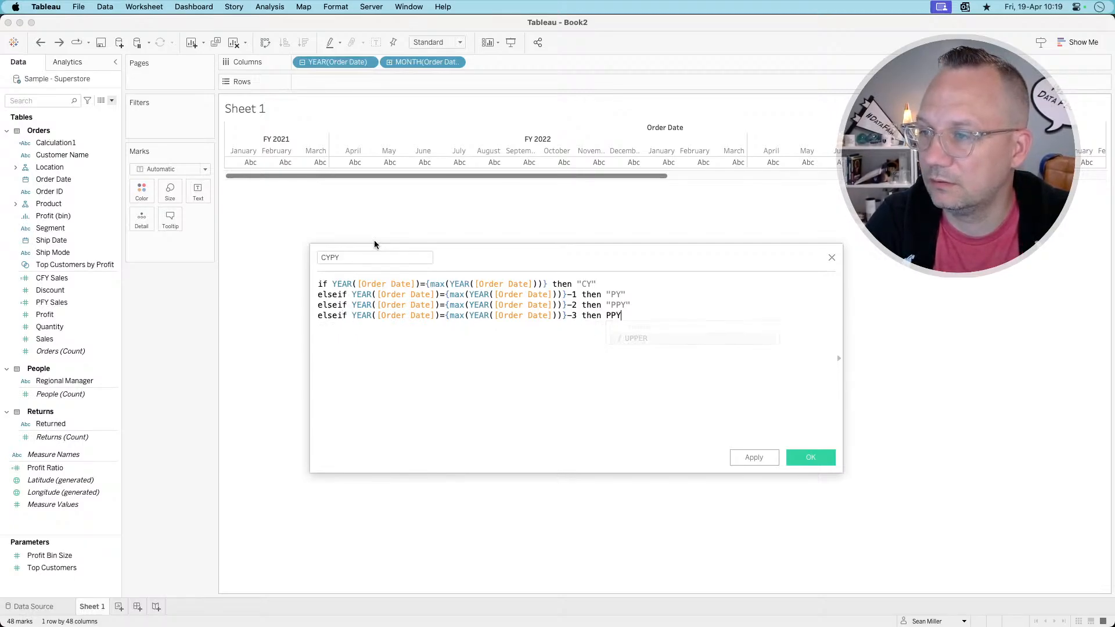
pyautogui.press('BackSpace')
pyautogui.write('PY')
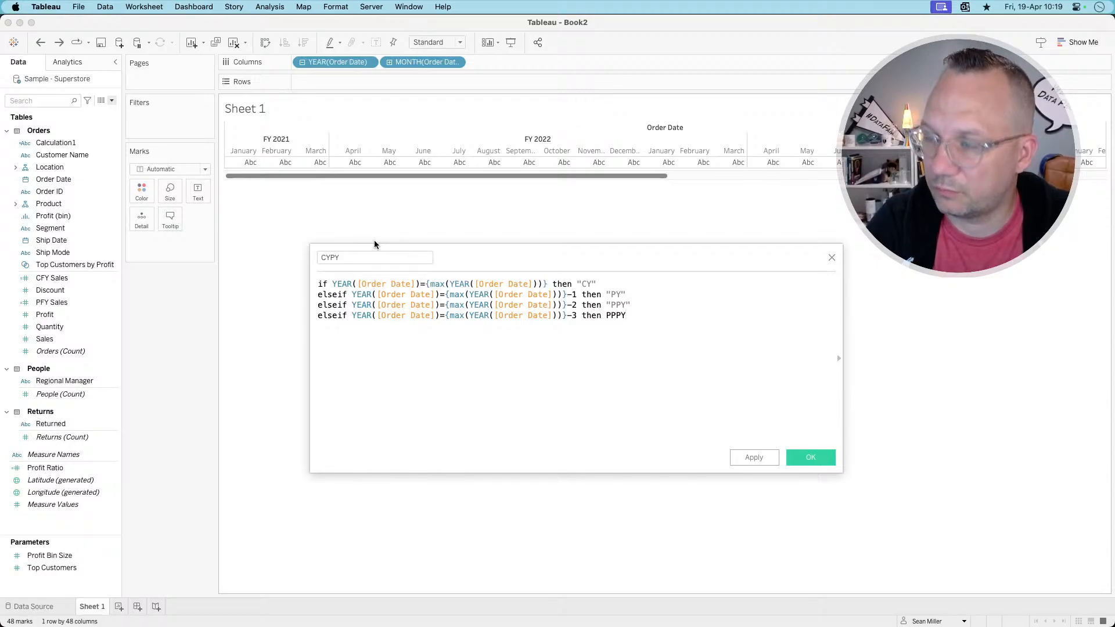
pyautogui.press('Left')
pyautogui.press('Left')
pyautogui.press('Left')
pyautogui.press('Left')
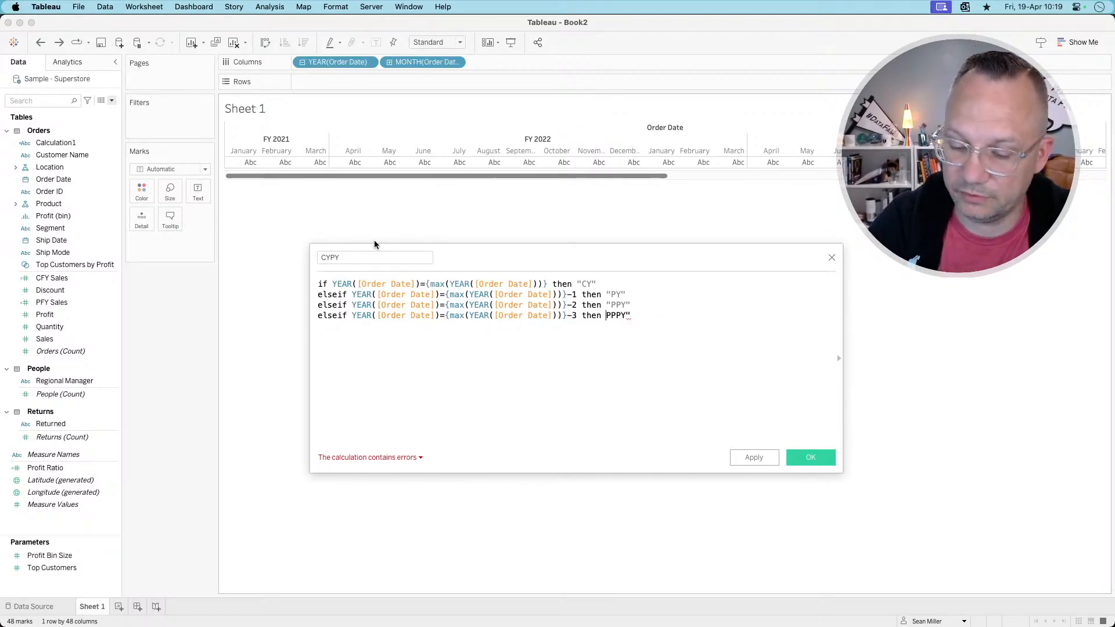
pyautogui.write('"')
pyautogui.press('Return')
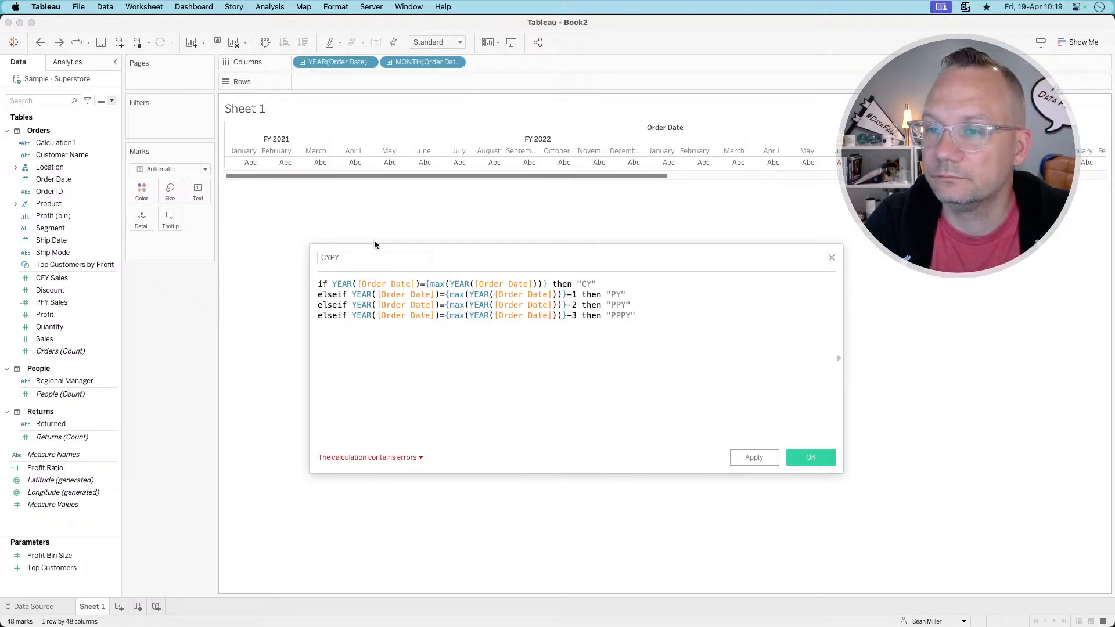
pyautogui.write('else "')
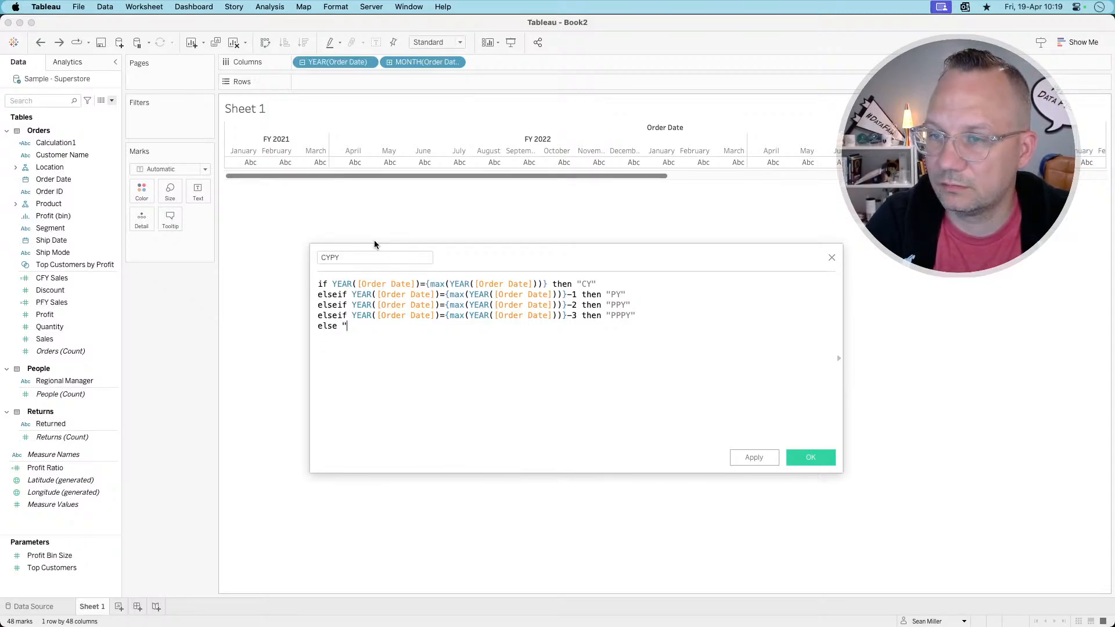
pyautogui.write('PPPPY')
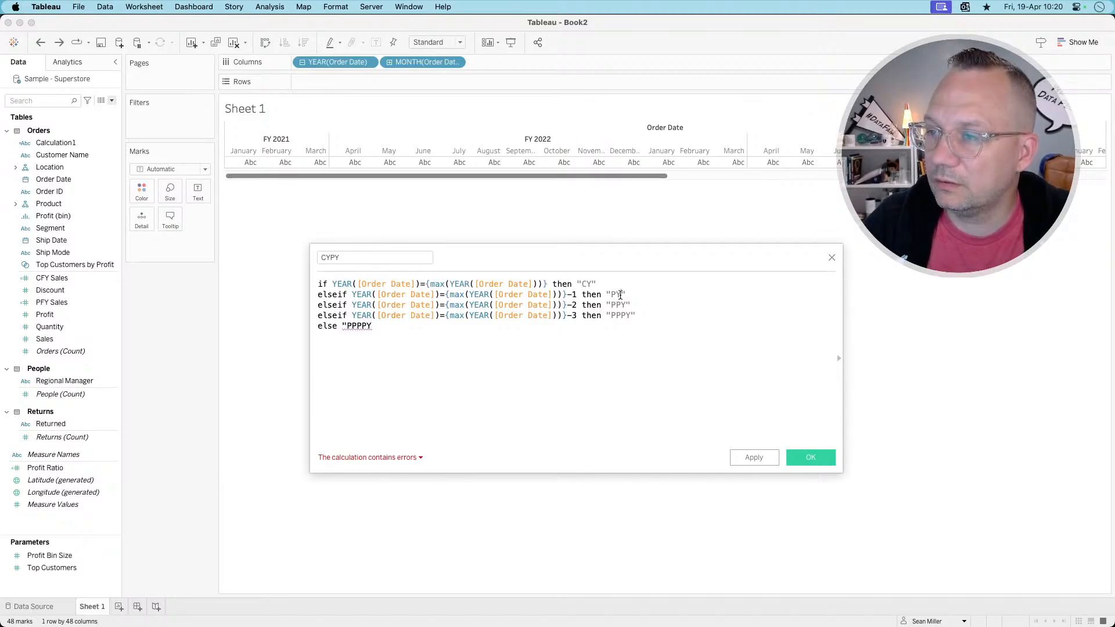
# - Change the result labels of the -2 and -3 branches to "PY-2" and "PY-3"
pyautogui.moveTo(625, 305); pyautogui.dragTo(612, 304)
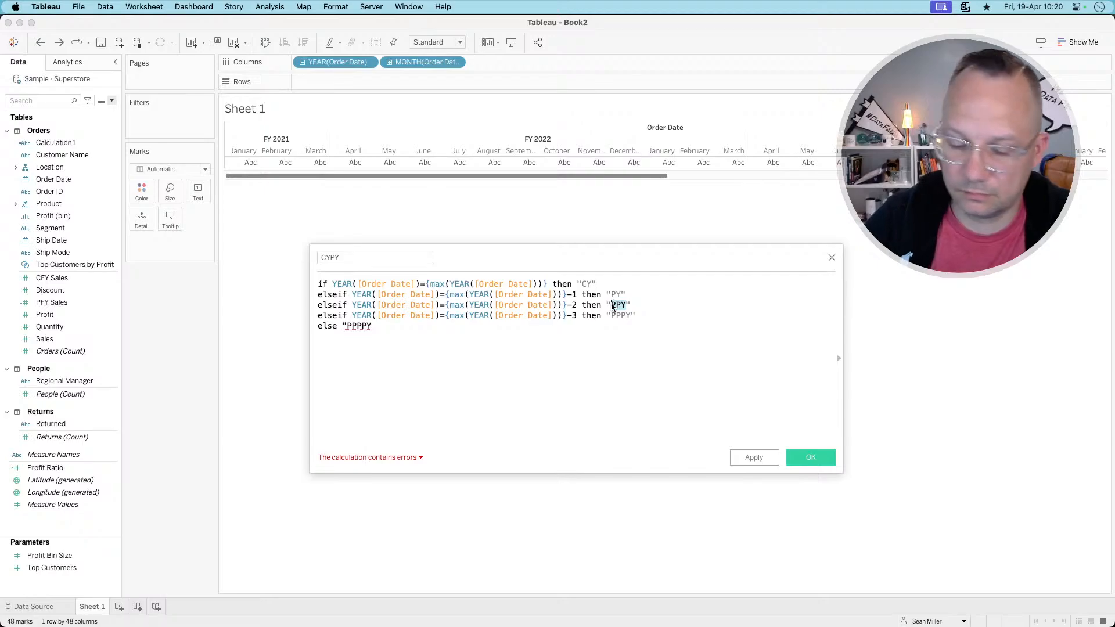
pyautogui.write('PY')
pyautogui.press('BackSpace')
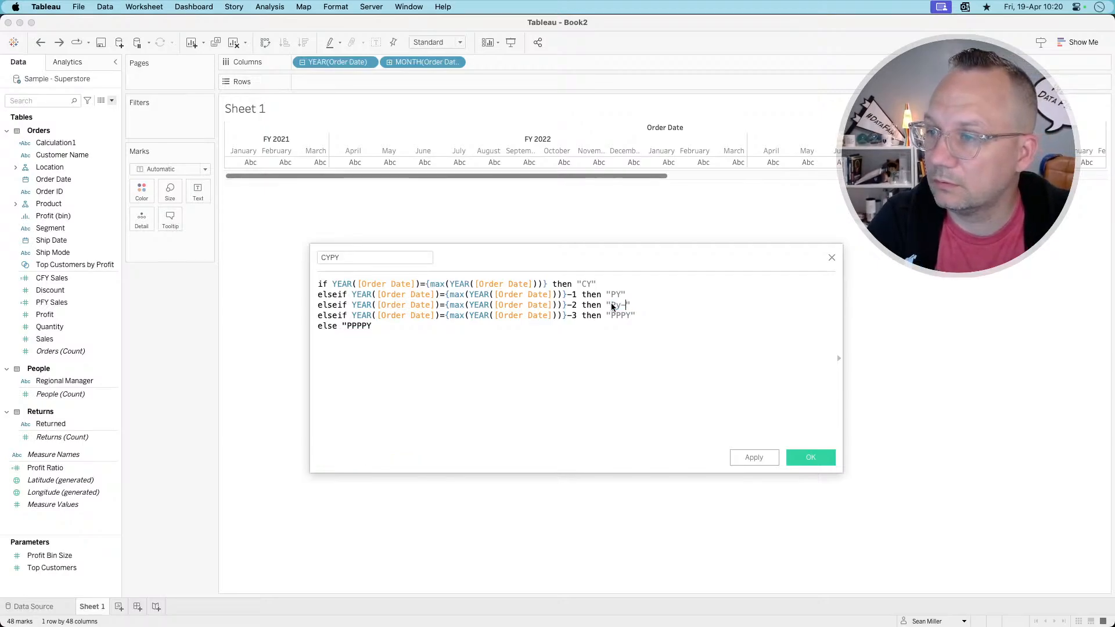
pyautogui.write('=2')
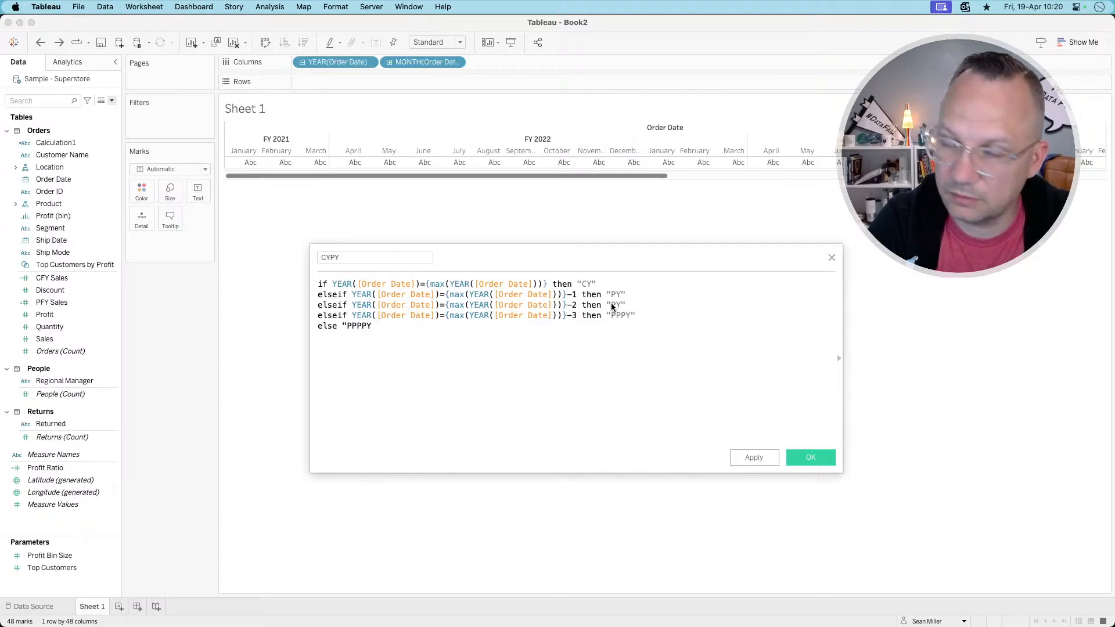
pyautogui.moveTo(631, 315); pyautogui.dragTo(611, 316)
pyautogui.write('Py0')
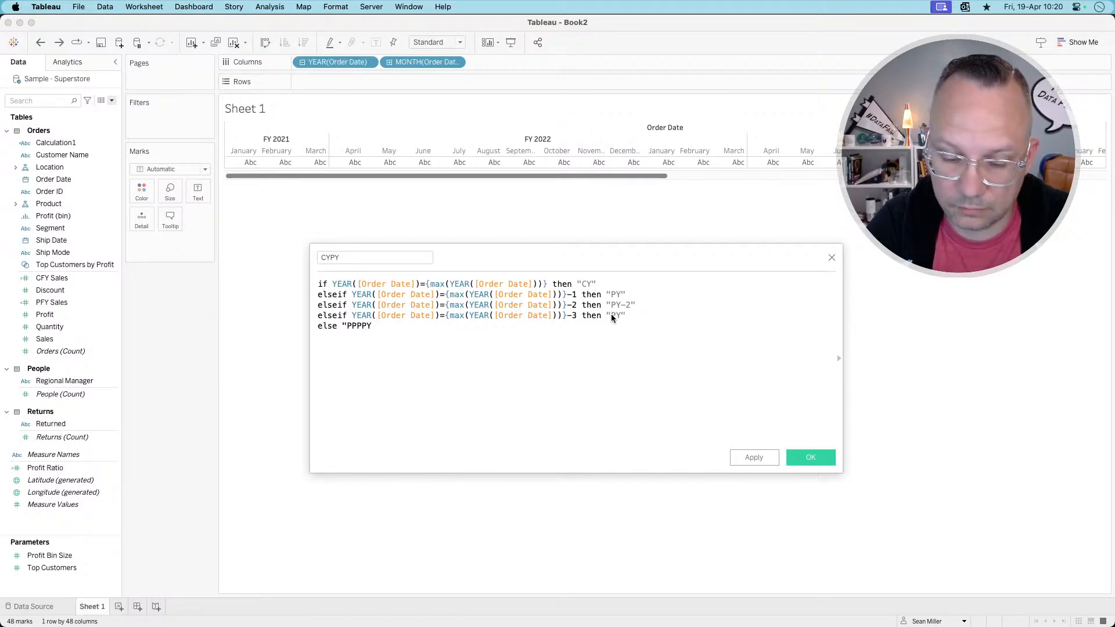
pyautogui.write('-3')
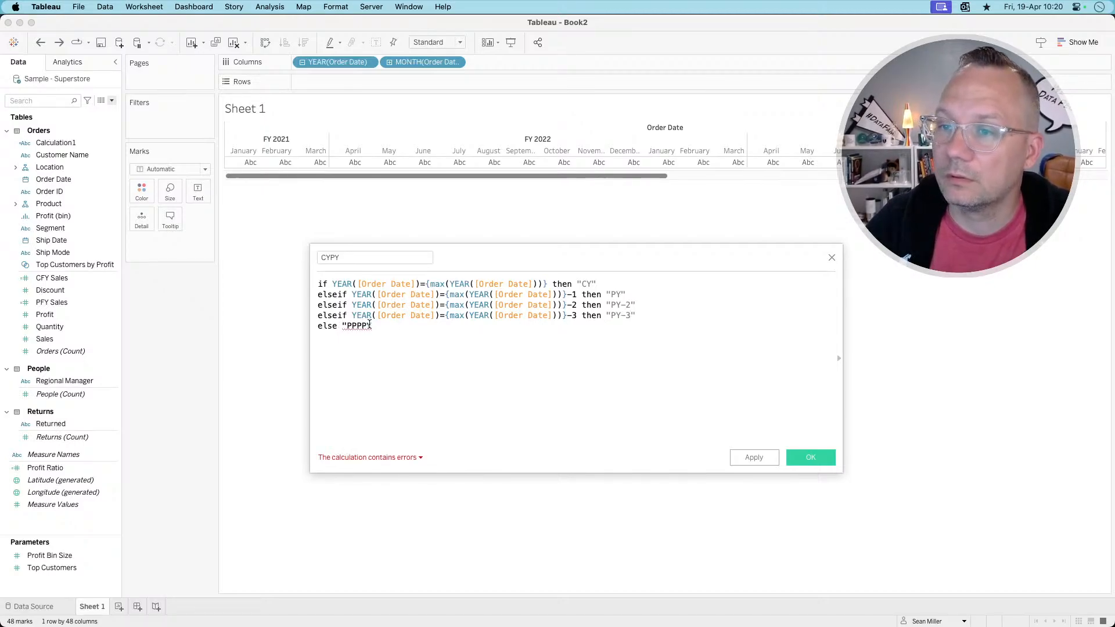
# - Set the else result to "PY-4", close the formula with END, and save the CYPY field
pyautogui.moveTo(372, 326); pyautogui.dragTo(347, 325)
pyautogui.write('P')
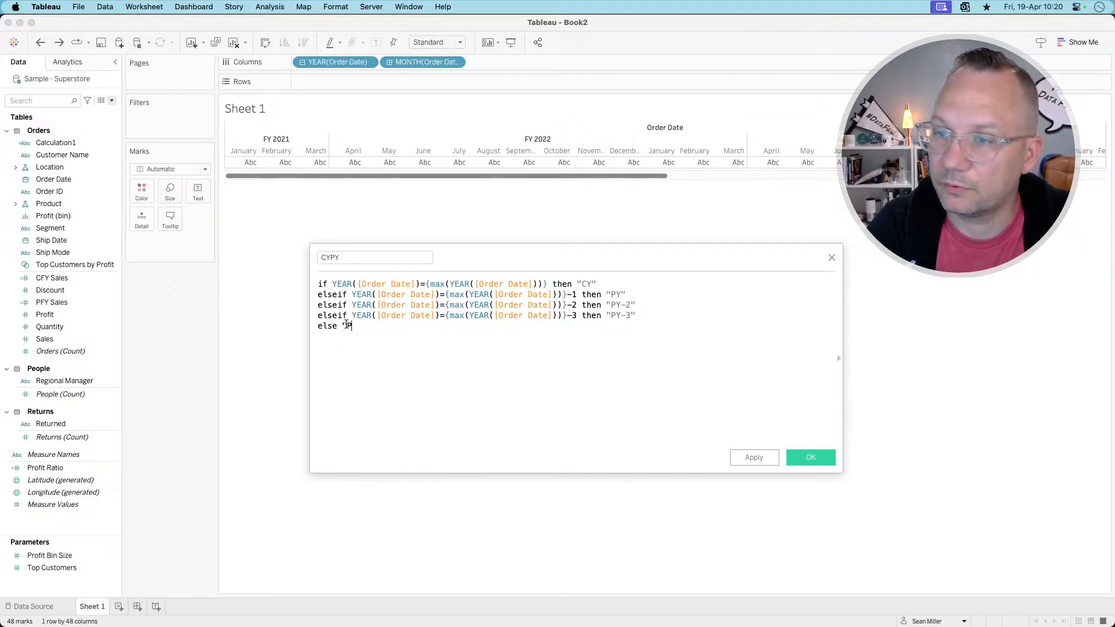
pyautogui.write('Y0')
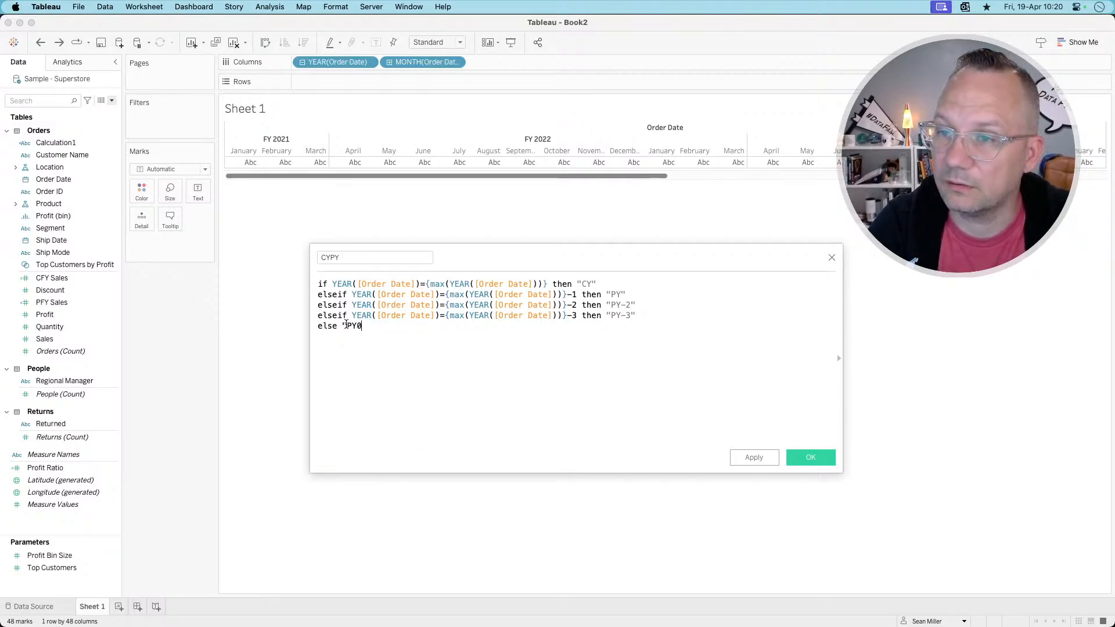
pyautogui.press('BackSpace')
pyautogui.write('-4')
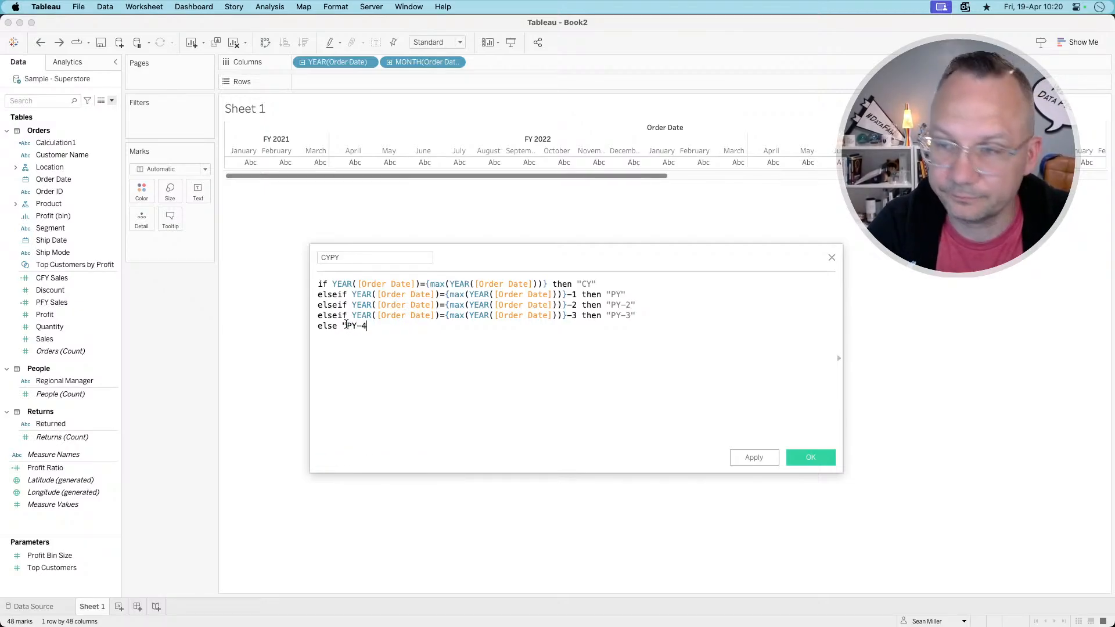
pyautogui.write('"end')
pyautogui.press('Return')
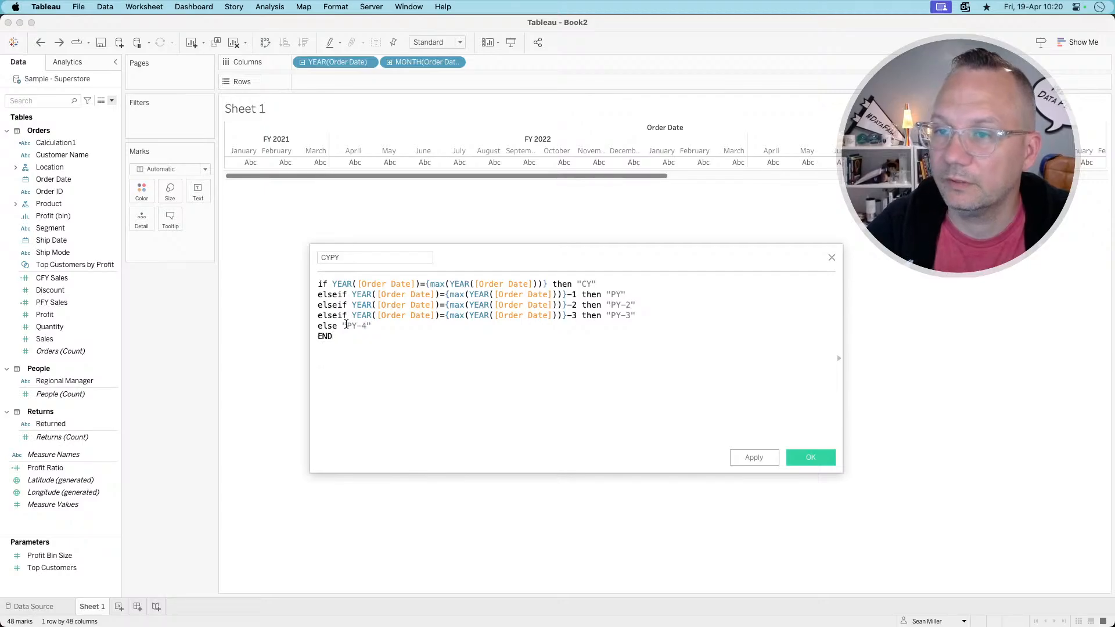
pyautogui.click(795, 457)
# - Create a new calculated field named Norm Date
pyautogui.click(112, 100)
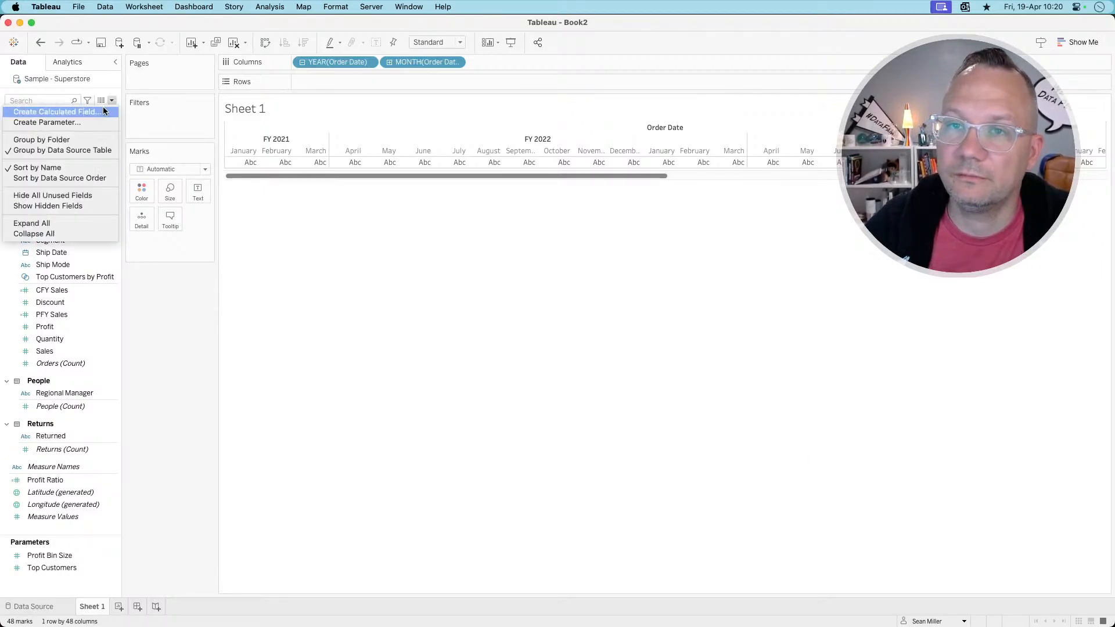
pyautogui.click(70, 114)
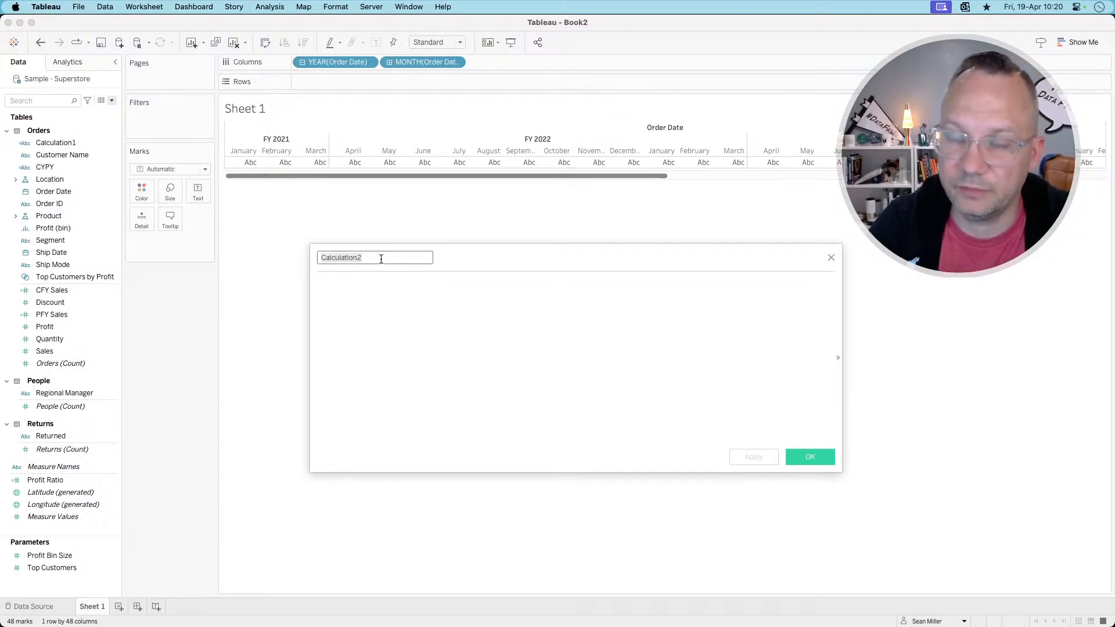
pyautogui.write('Norm Da')
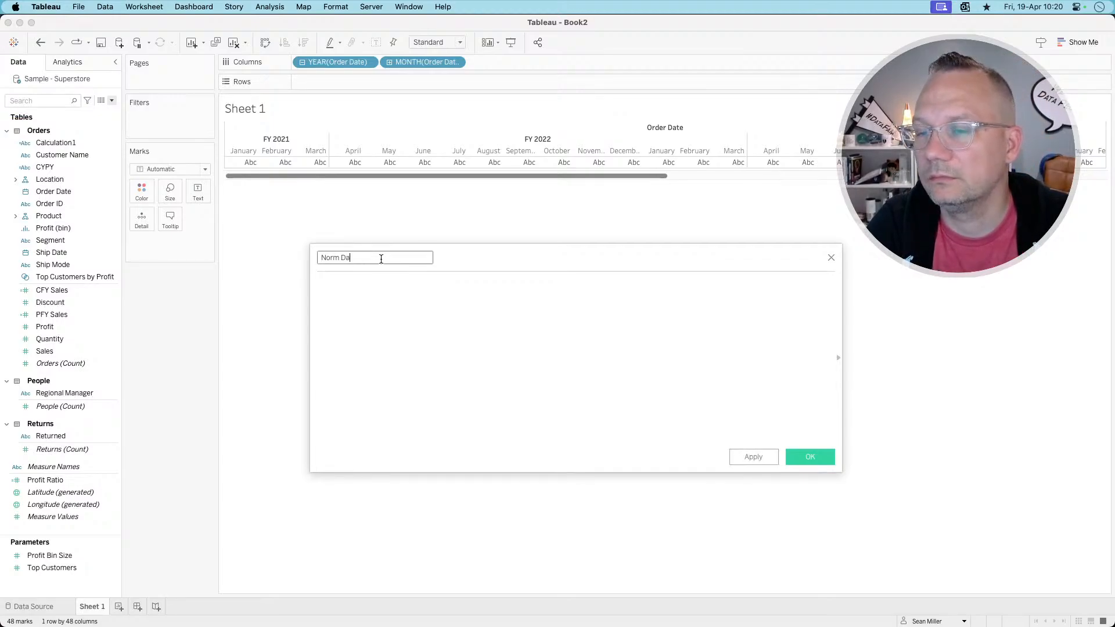
# - Begin the Norm Date formula with if [CYPY]="CY" then [Order Date]
pyautogui.write('if ')
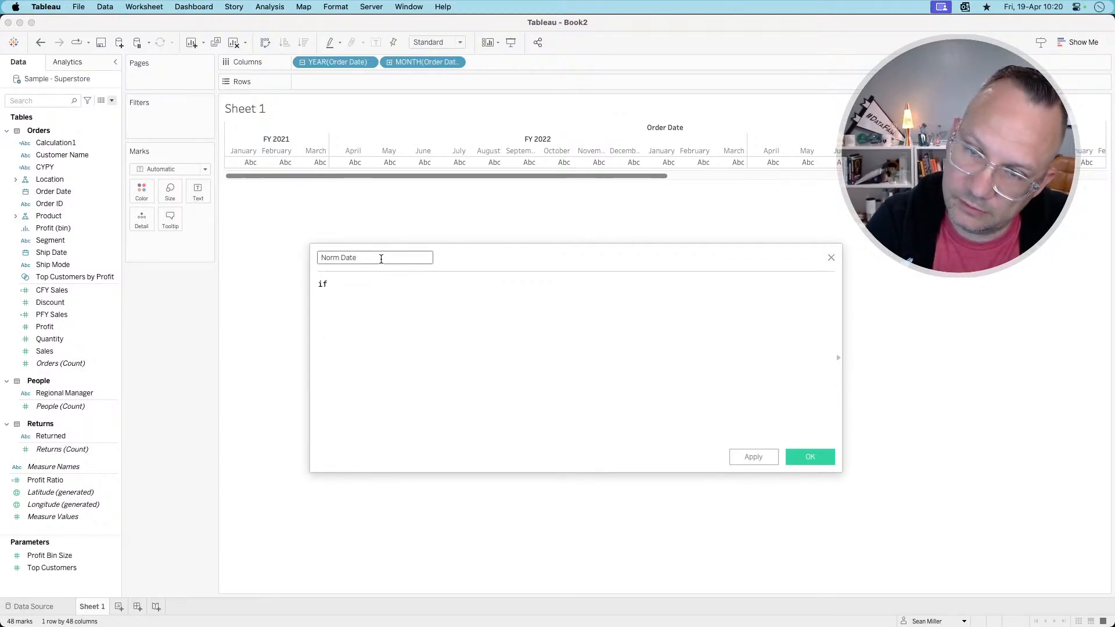
pyautogui.write('cy')
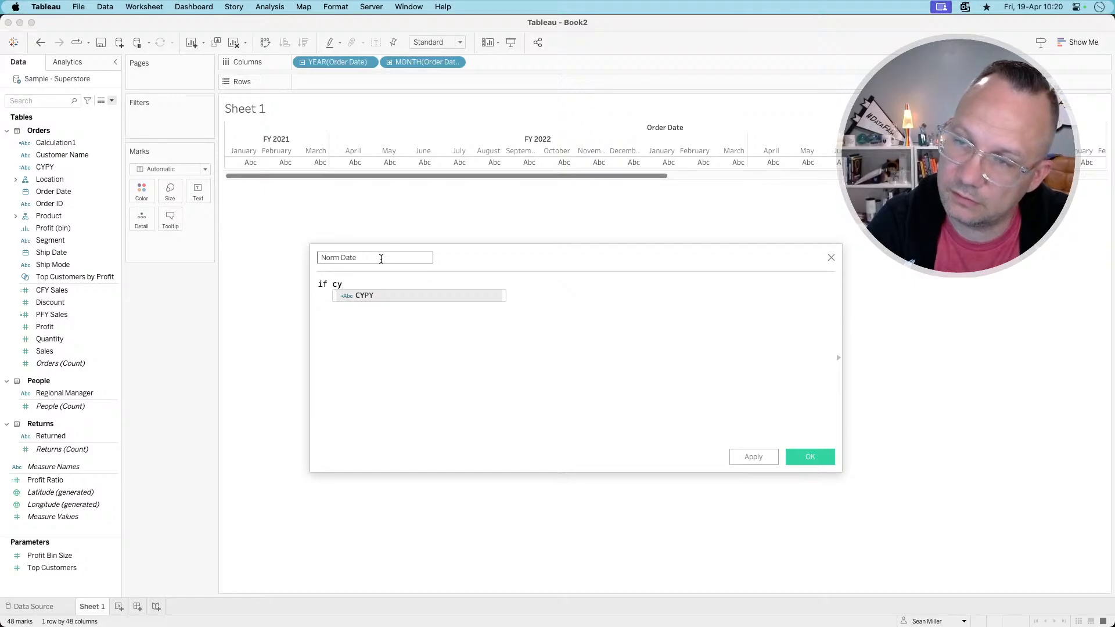
pyautogui.press('Return')
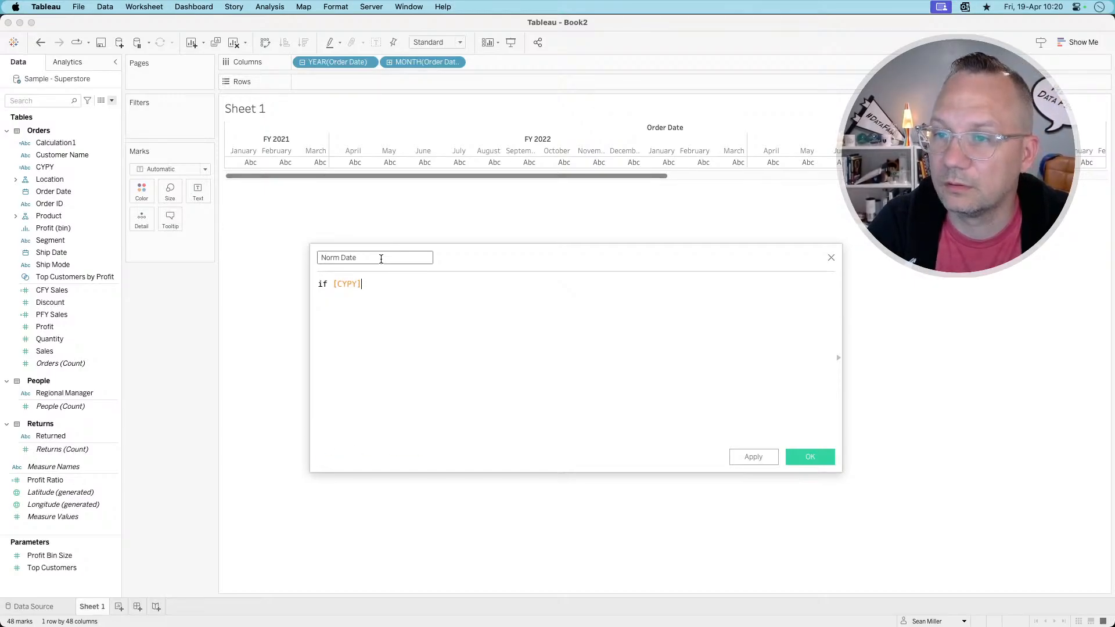
pyautogui.write('="CY" ')
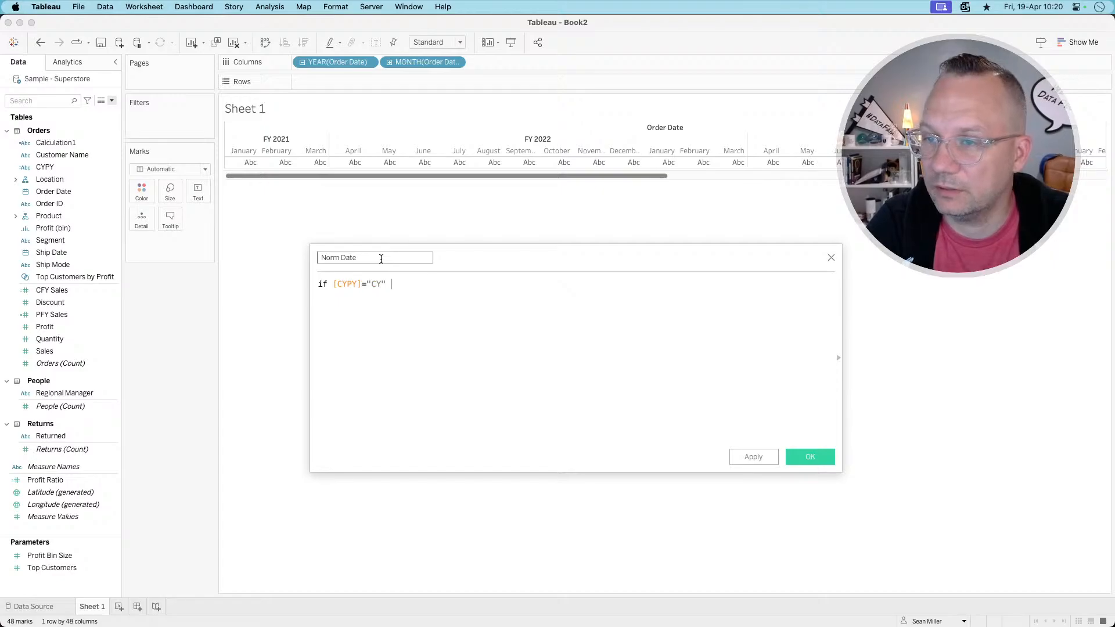
pyautogui.write('then ord')
pyautogui.press('Return')
pyautogui.press('Return')
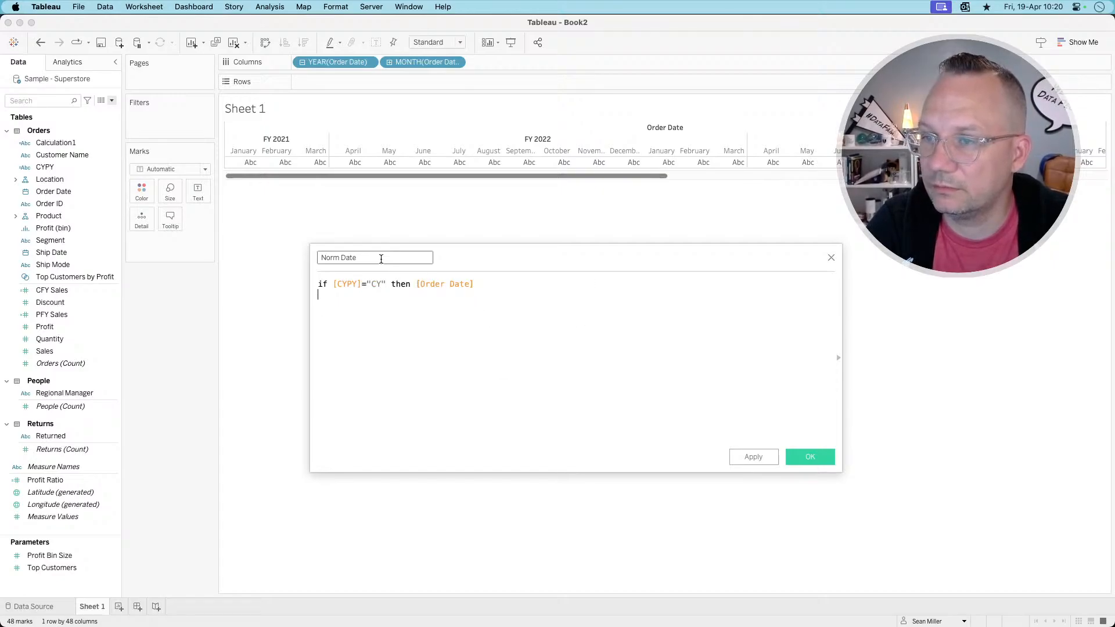
# - Add a second Norm Date formula line: elseif [CYPY]="PY" then [Order Date]-364
pyautogui.write('elseif cy')
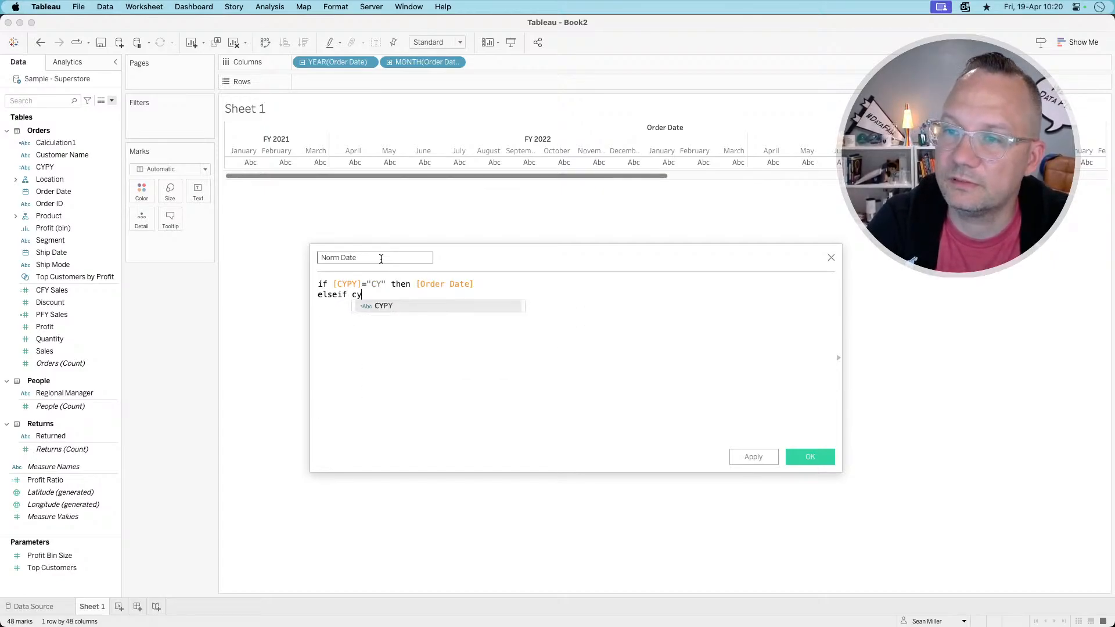
pyautogui.press('Return')
pyautogui.write('="PY')
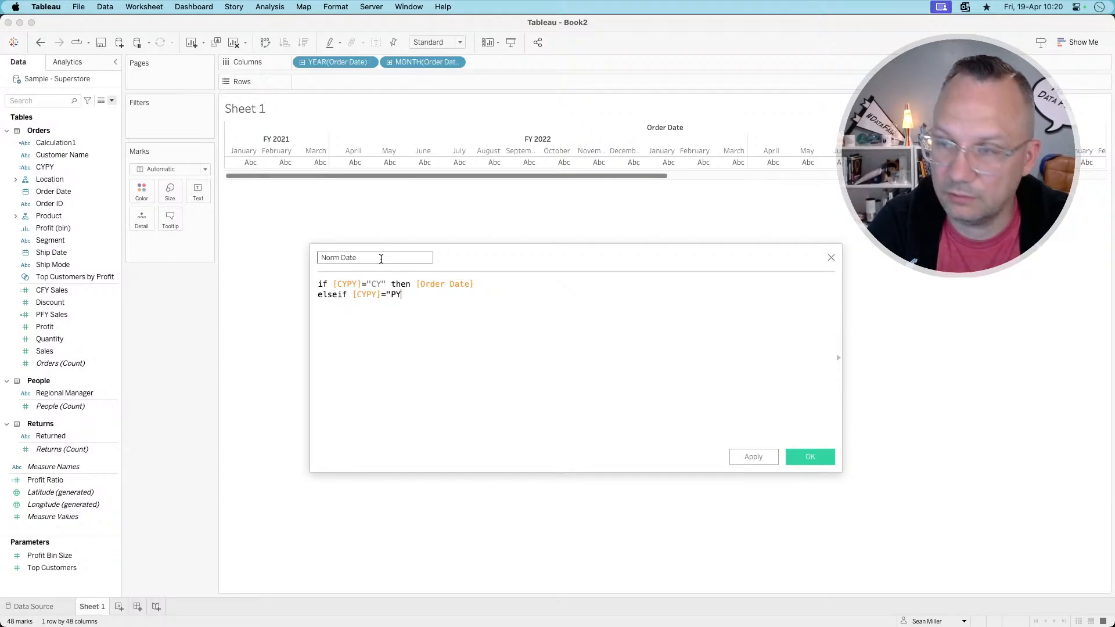
pyautogui.write('" then ')
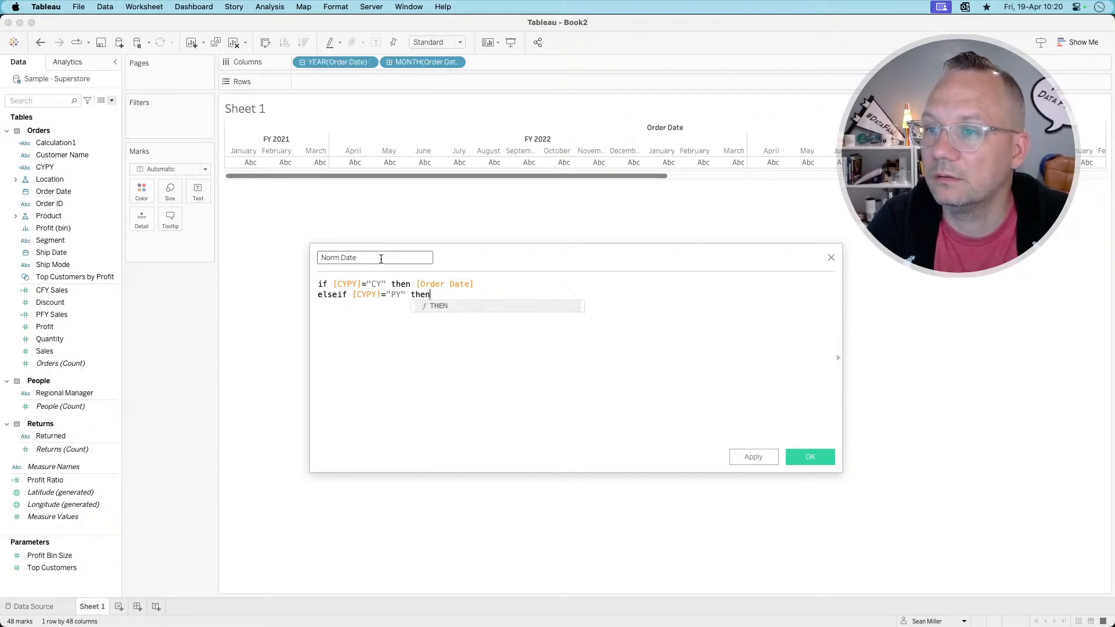
pyautogui.write('order')
pyautogui.press('Return')
pyautogui.write('-')
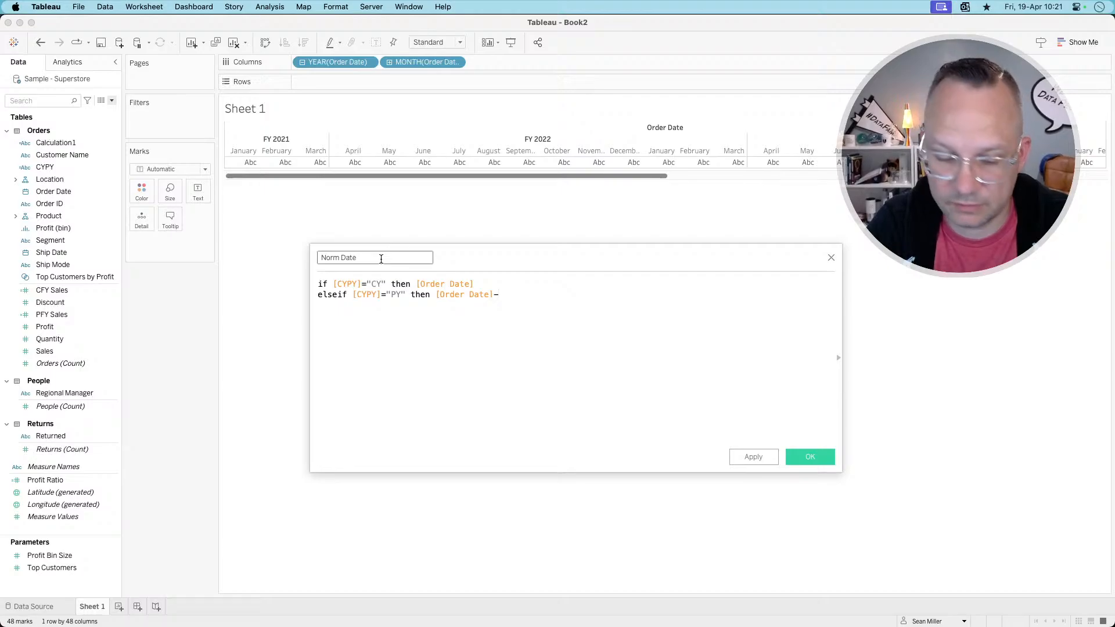
pyautogui.write('36')
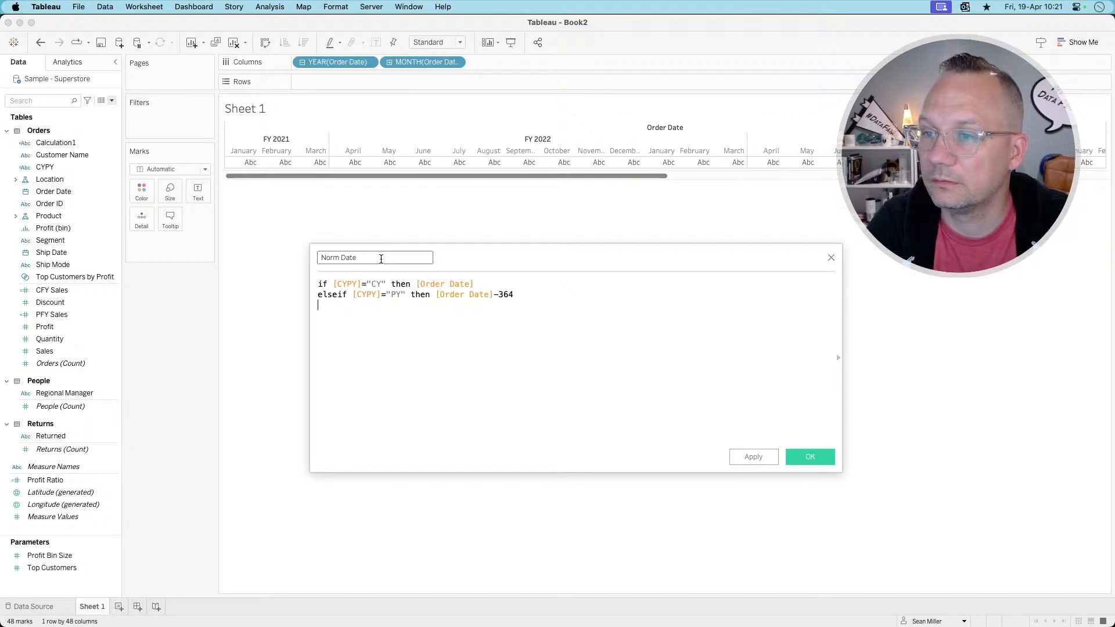
# - Start a third line in the Norm Date formula with the condition elseif [CYPY]="PY-2"
pyautogui.write('4')
pyautogui.press('Return')
pyautogui.write('elseif ')
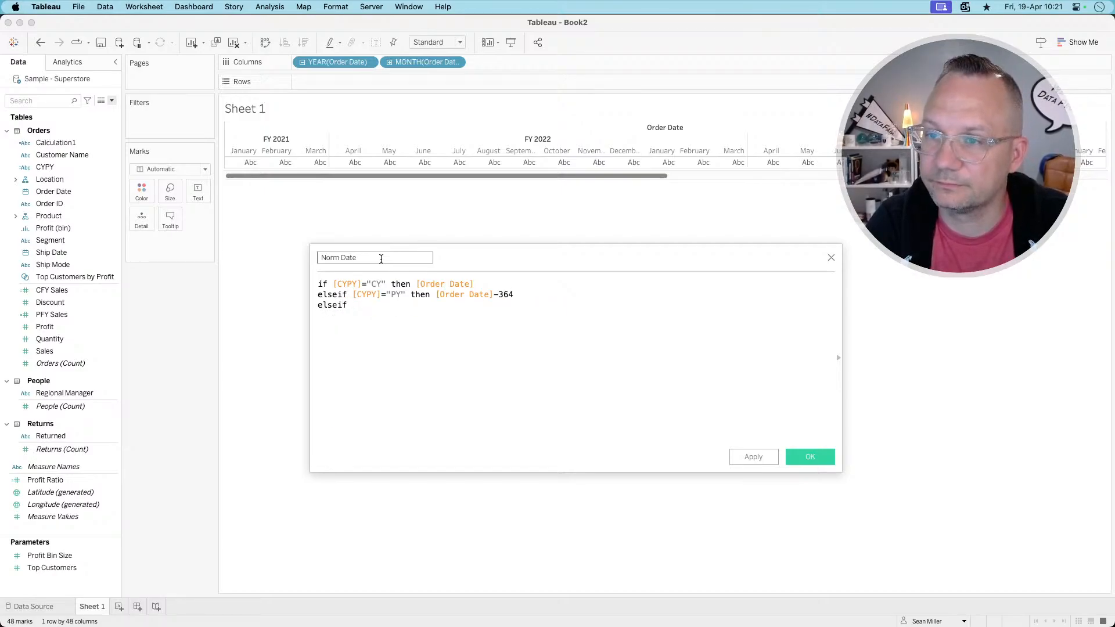
pyautogui.write('cypy')
pyautogui.press('Return')
pyautogui.write('=')
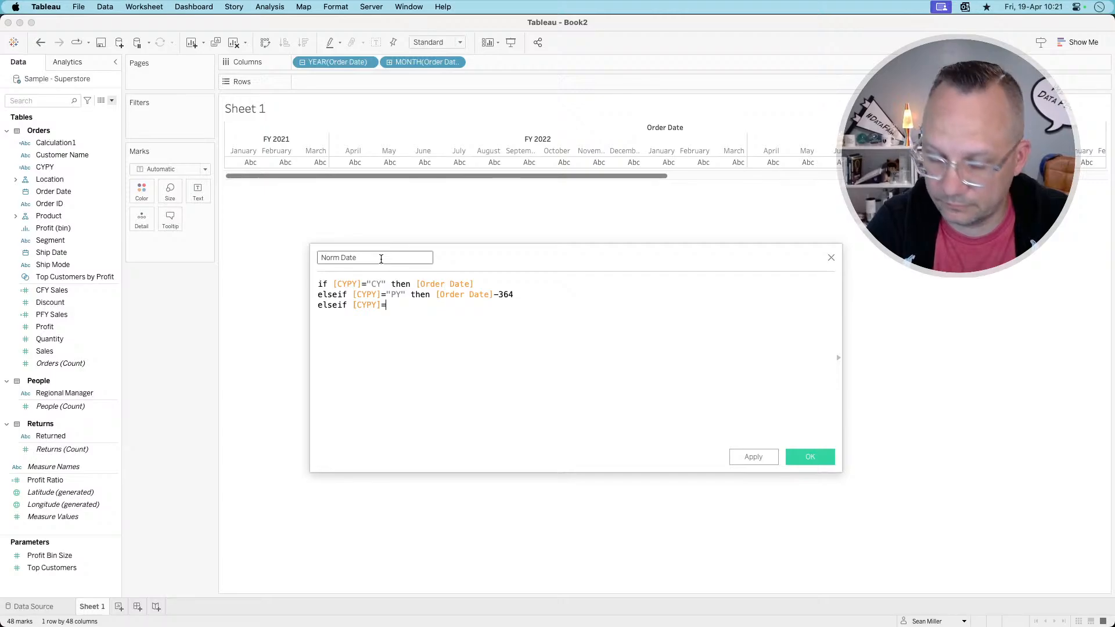
pyautogui.write('"P')
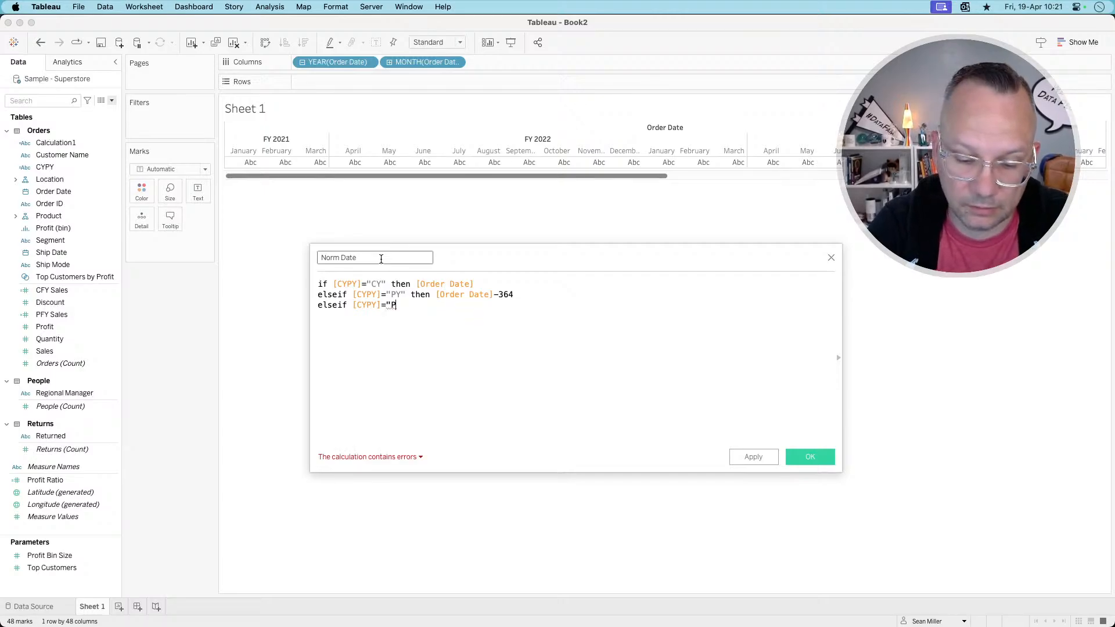
pyautogui.write('Y-2" ')
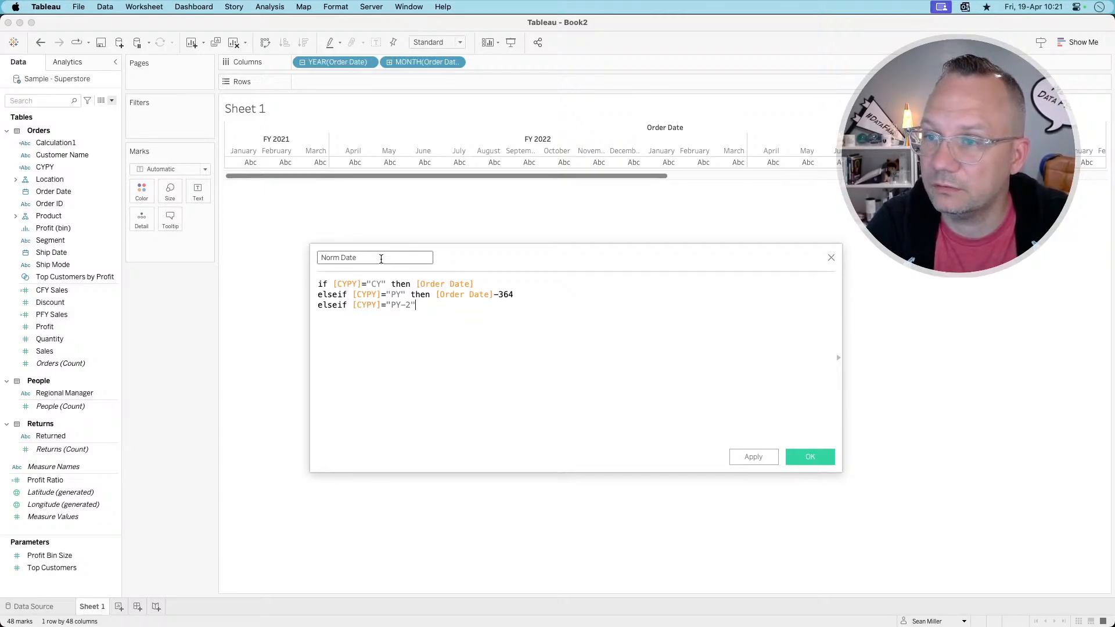
# - Complete the PY-2 line with then [Order Date]-364, copying the expression from the PY line
pyautogui.write('then [Order')
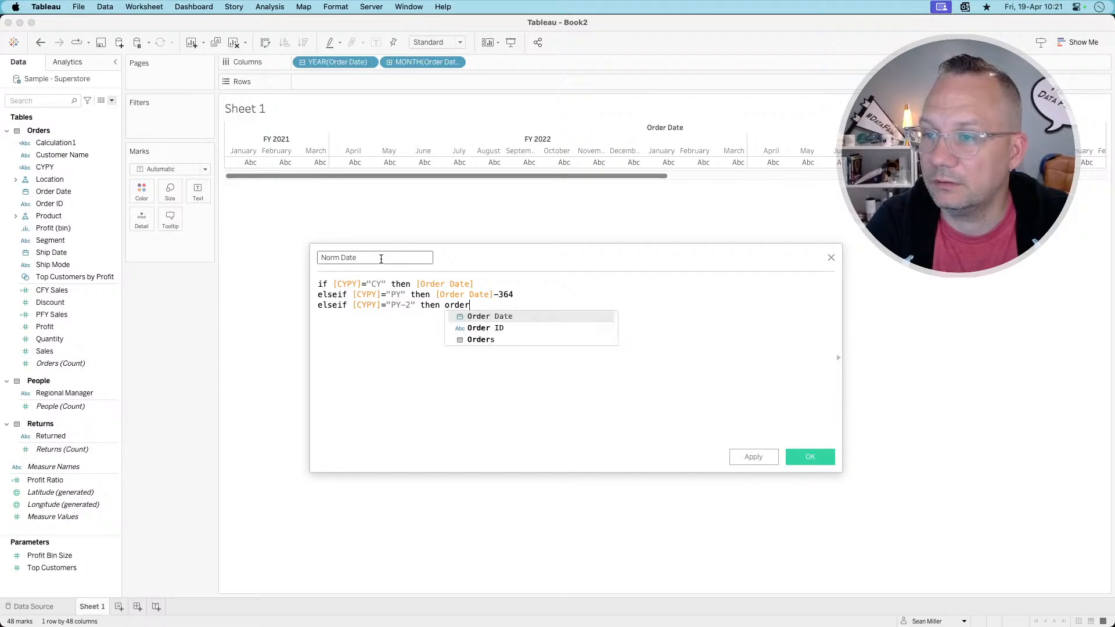
pyautogui.press('Return')
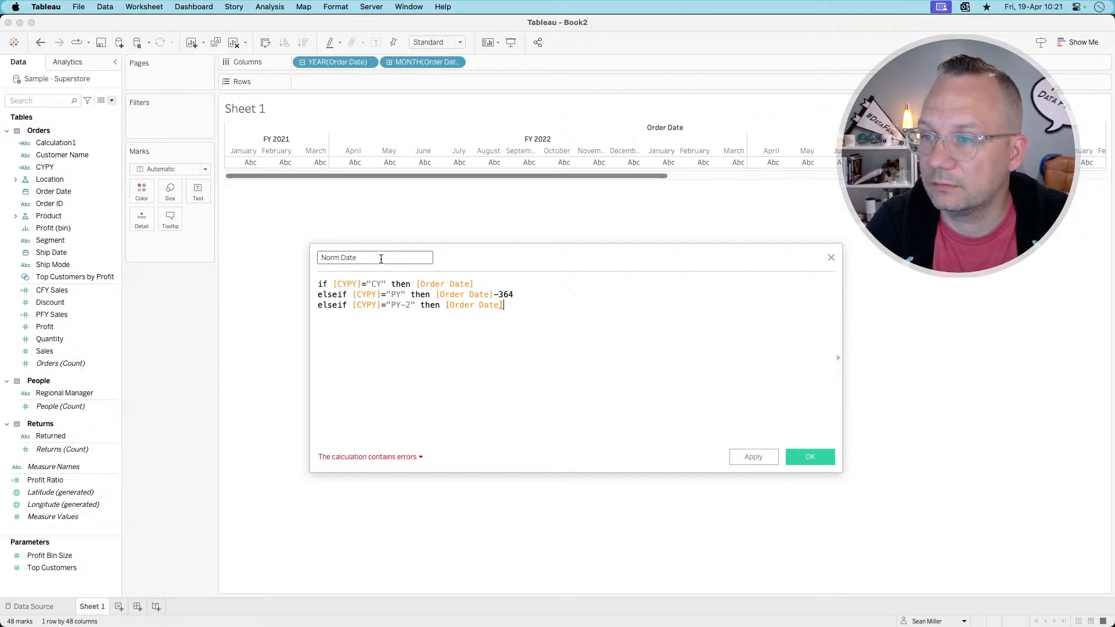
pyautogui.moveTo(512, 306); pyautogui.dragTo(445, 306)
pyautogui.press('BackSpace')
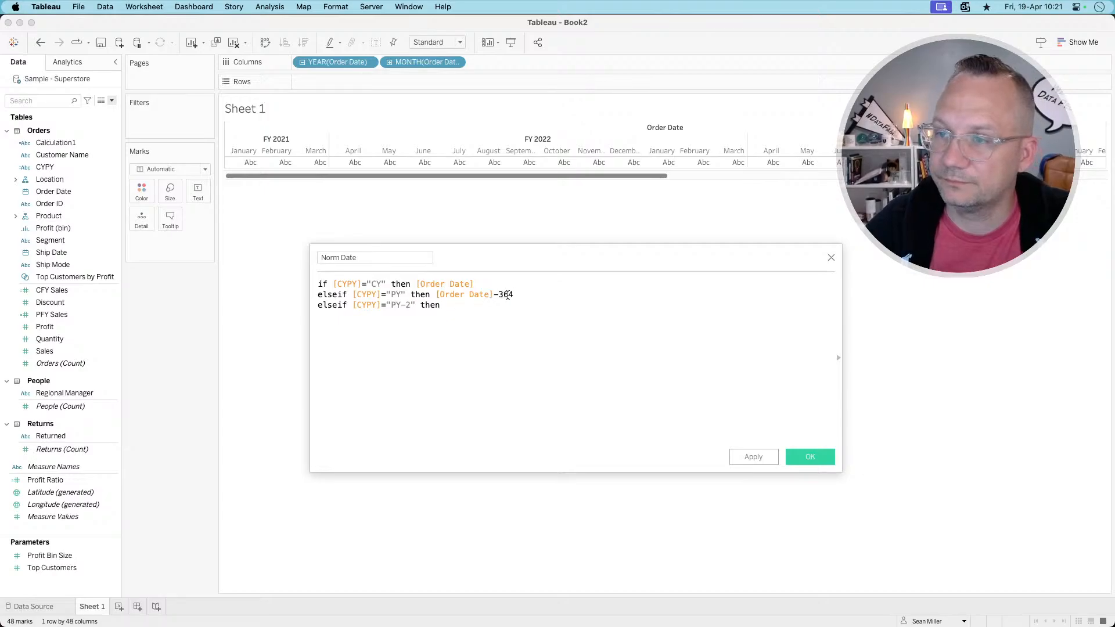
pyautogui.moveTo(514, 295); pyautogui.dragTo(436, 294)
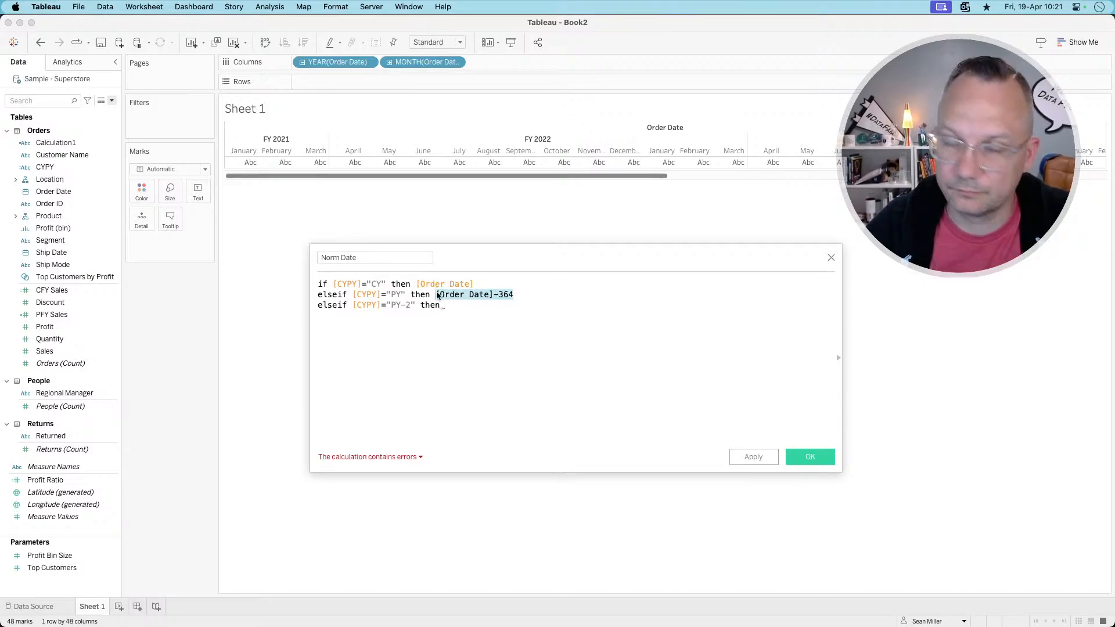
pyautogui.press('super+c')
pyautogui.click(456, 309)
pyautogui.press('super+v')
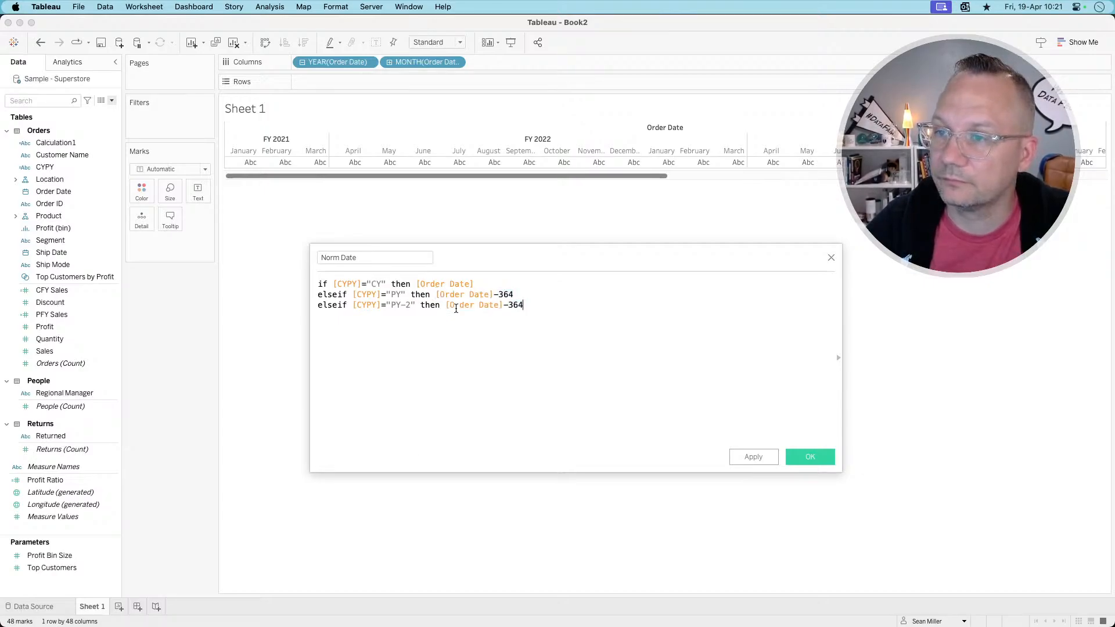
# - Change the minus sign to a plus in the PY and PY-2 lines so both use [Order Date]+364
pyautogui.click(508, 304)
pyautogui.press('BackSpace')
pyautogui.write('=')
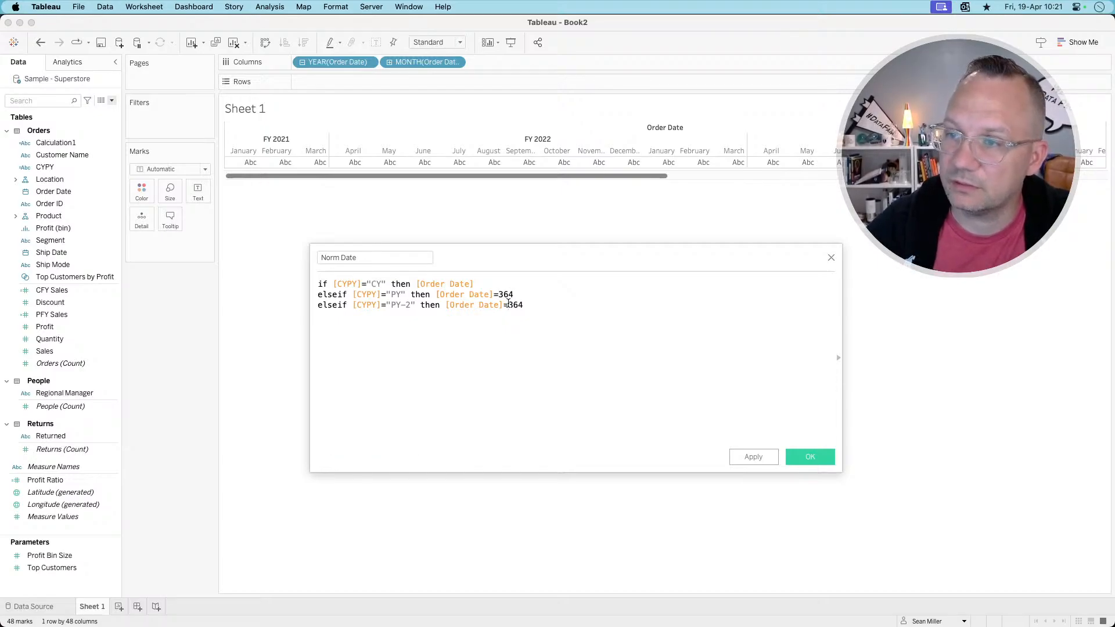
pyautogui.press('BackSpace')
pyautogui.write('+')
pyautogui.press('Up')
pyautogui.press('Left')
pyautogui.press('Left')
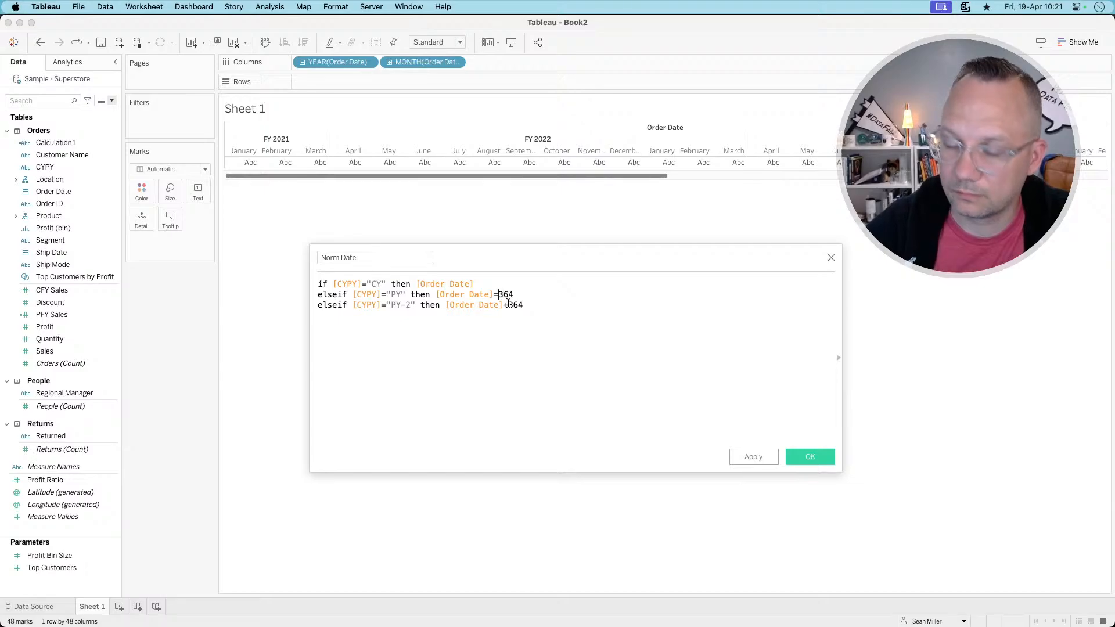
pyautogui.press('BackSpace')
pyautogui.write('+')
pyautogui.press('Right')
pyautogui.press('Down')
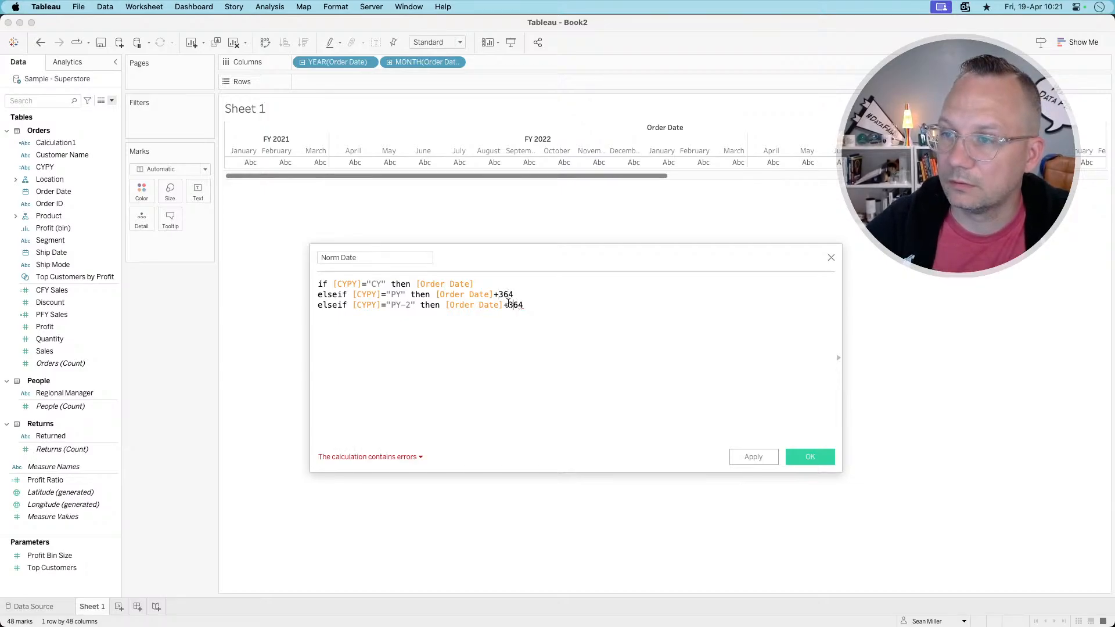
# - Extend the PY-2 result to [Order Date]+364+364
pyautogui.press('Right')
pyautogui.press('Right')
pyautogui.write('+')
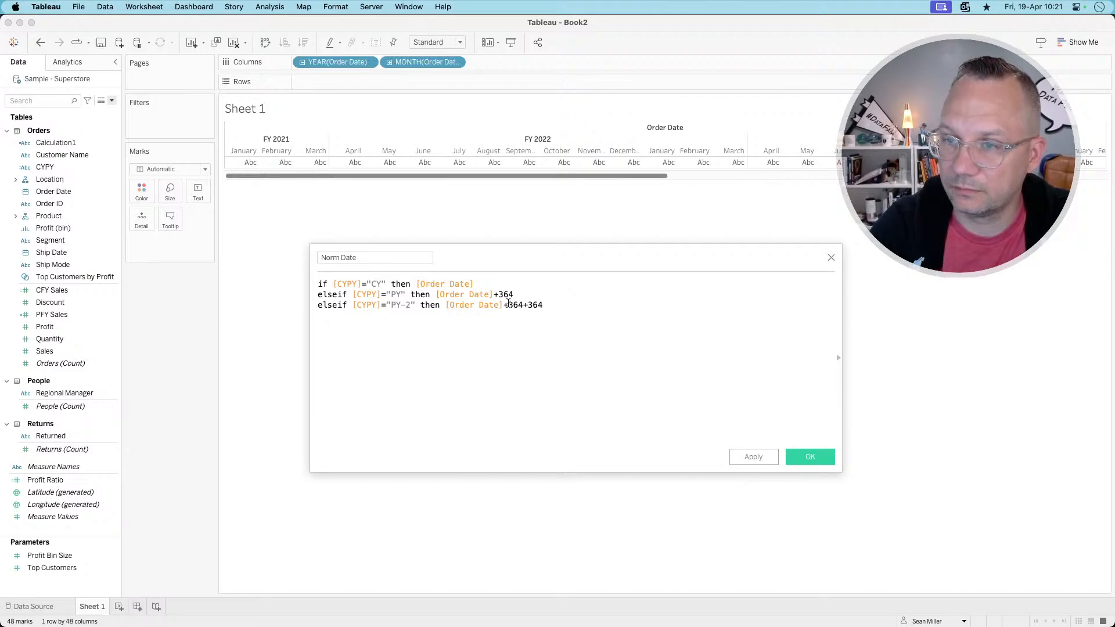
# - Add a fourth line to the Norm Date formula: elseif [CYPY]="PY-3" then
pyautogui.write('elseif')
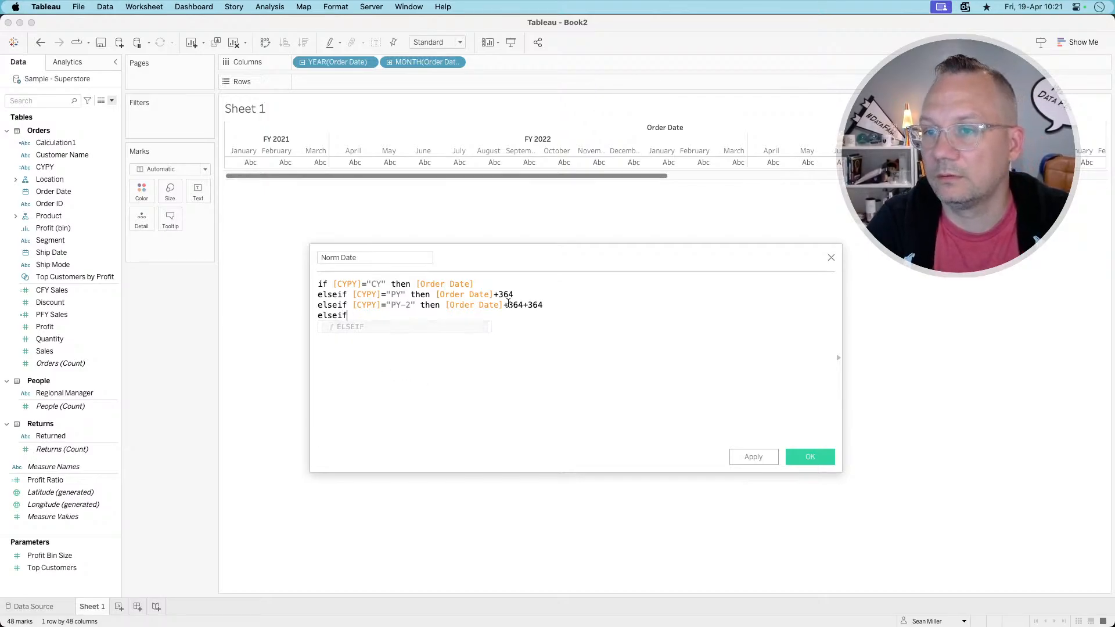
pyautogui.write(' cypy')
pyautogui.press('Return')
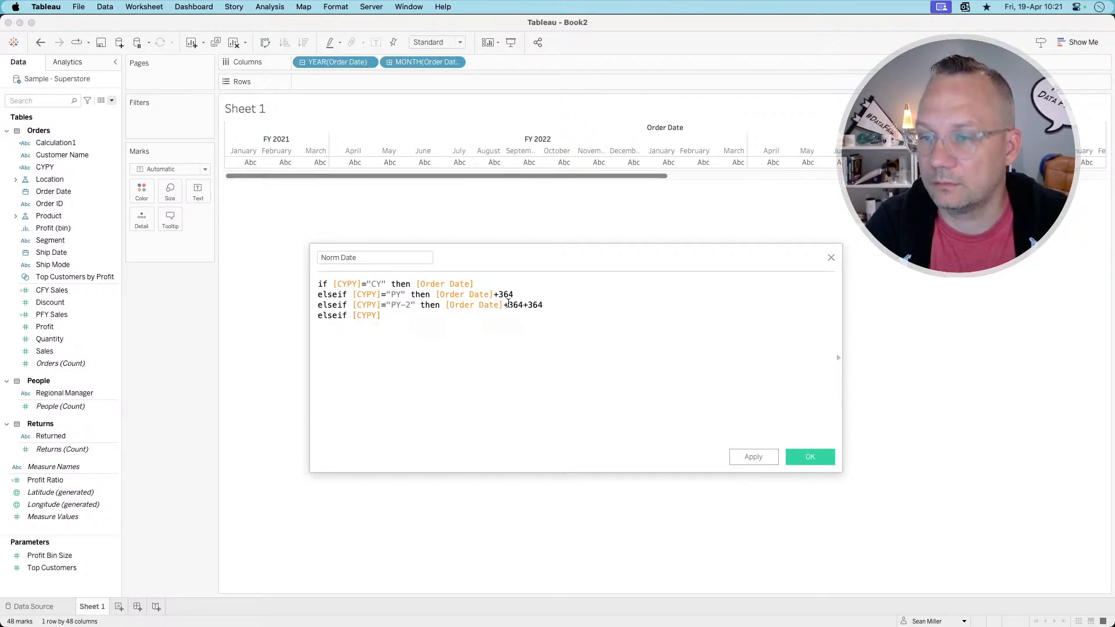
pyautogui.write('="P')
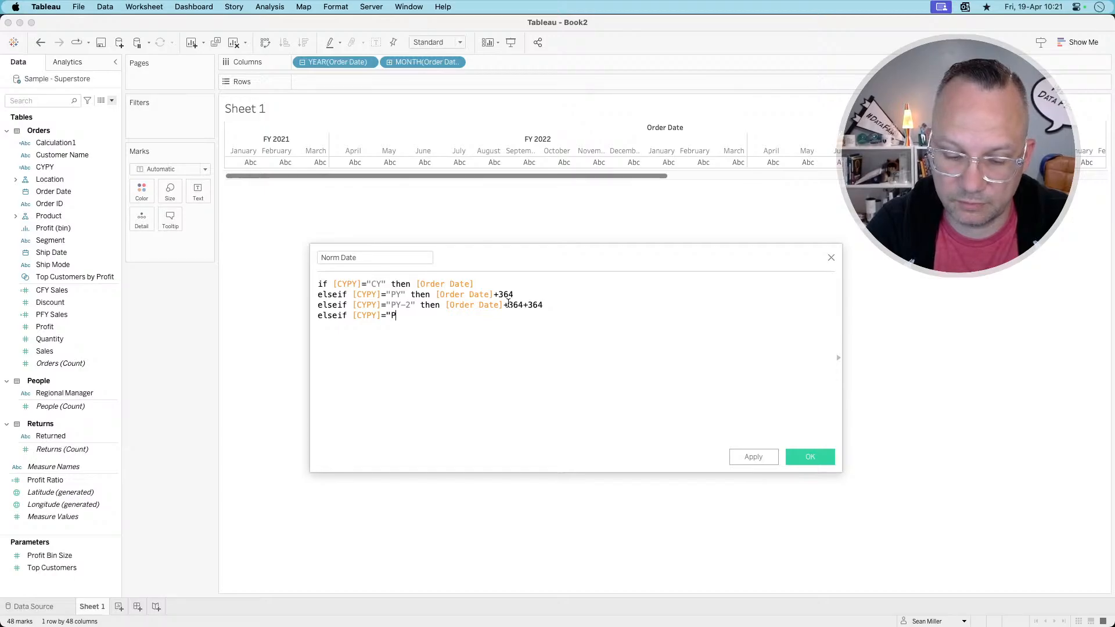
pyautogui.write('Y-3')
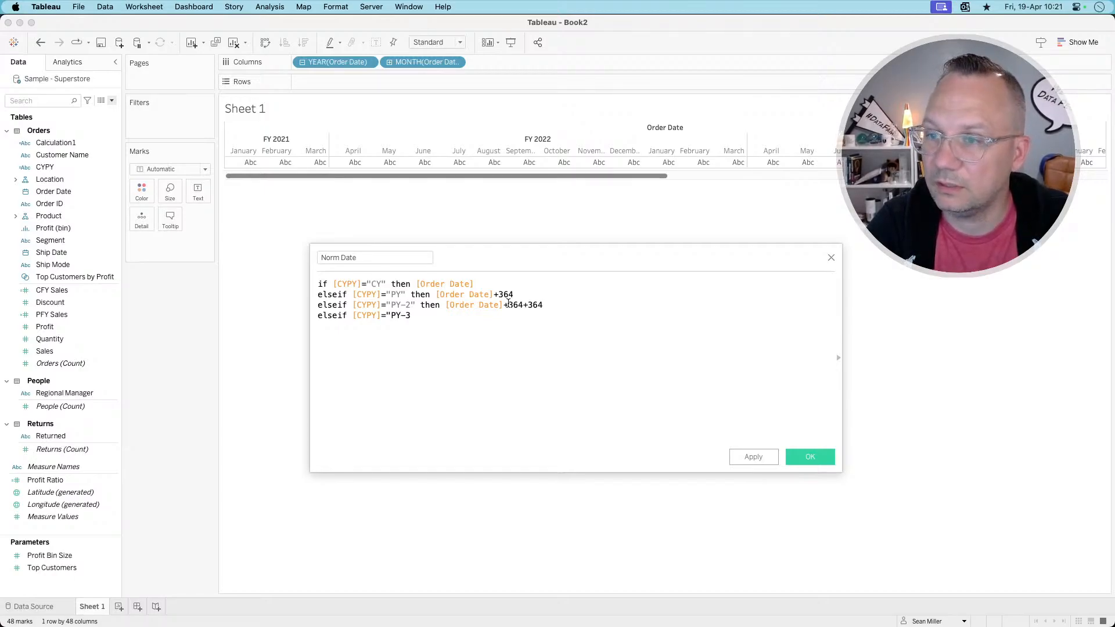
pyautogui.write('" then')
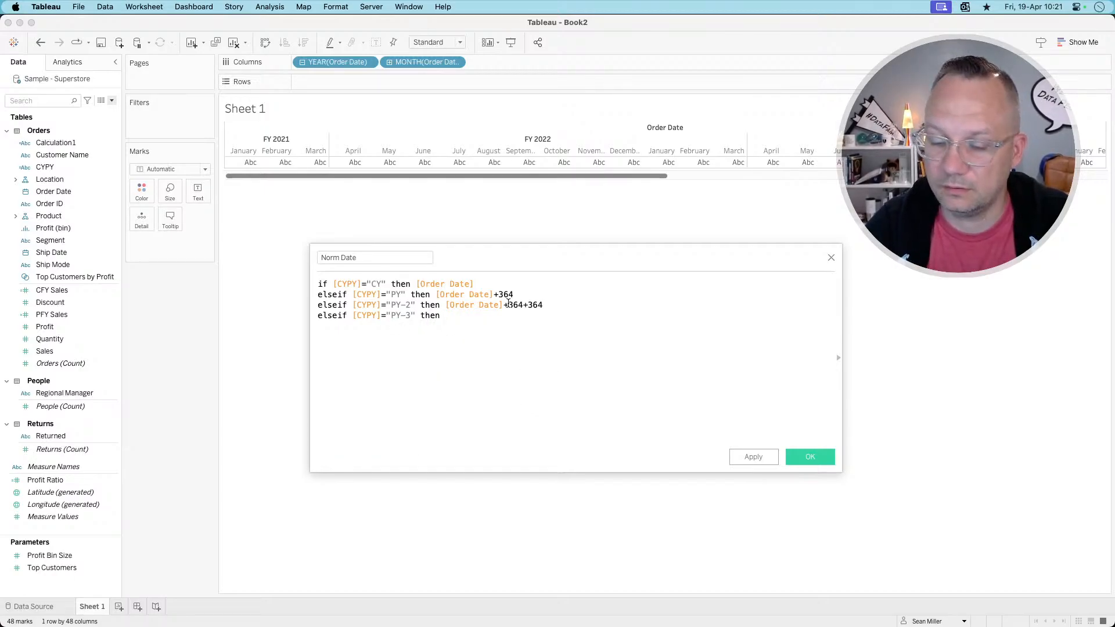
# - Copy the PY-2 result into the PY-3 line and extend it to [Order Date]+364+364+364
pyautogui.moveTo(548, 305); pyautogui.dragTo(446, 307)
pyautogui.press('super+c')
pyautogui.click(453, 316)
pyautogui.press('super+v')
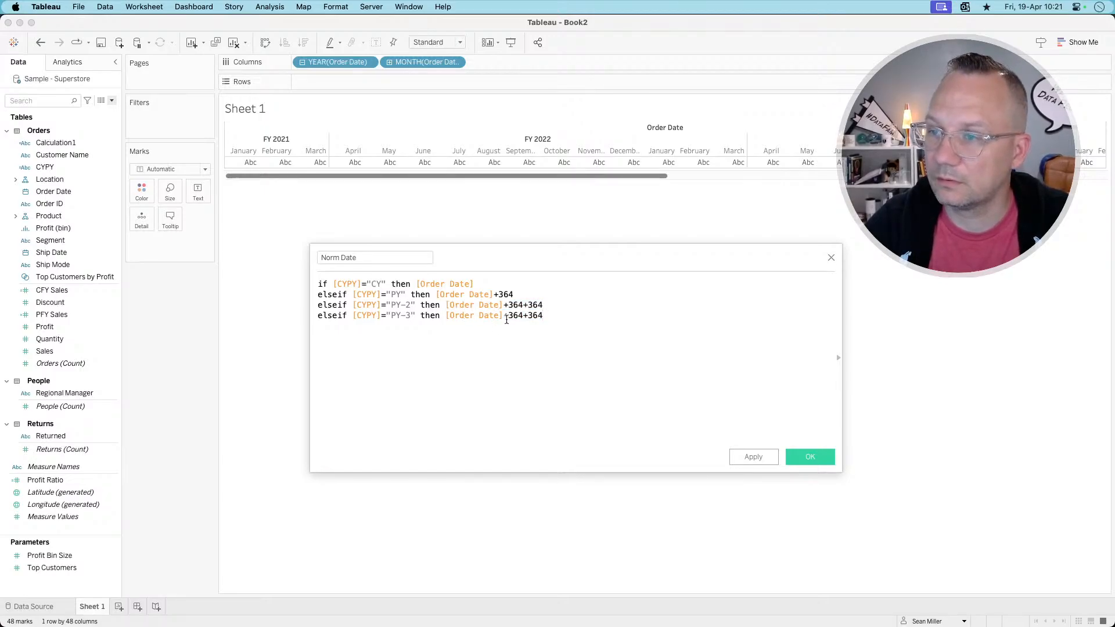
pyautogui.write('+364 ')
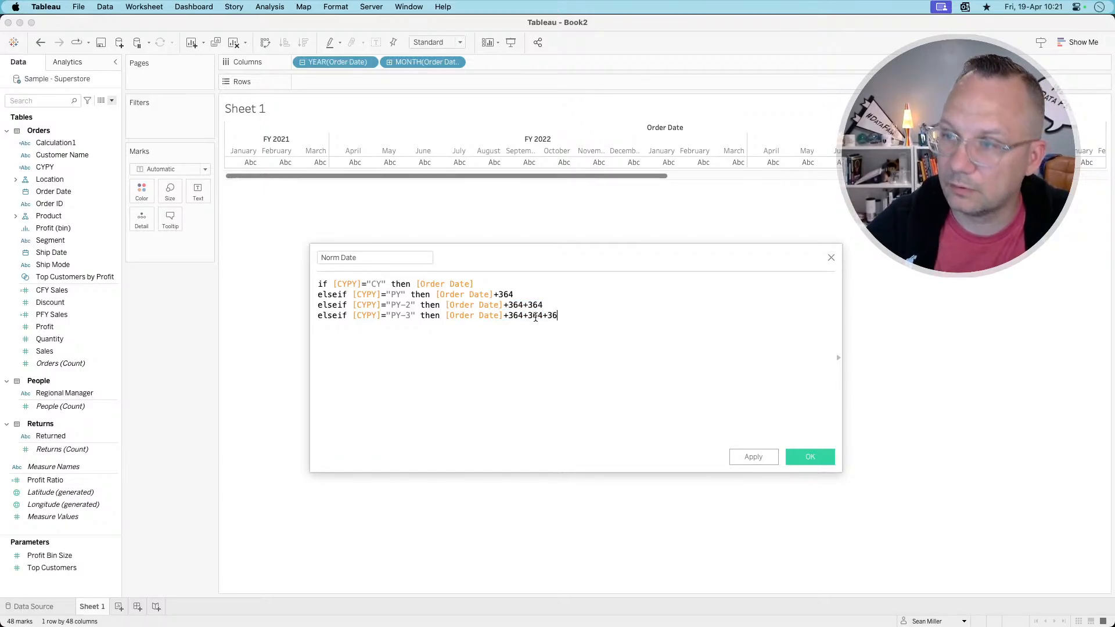
# - Add the final branch else [Order Date]+364+364+364+364 to the Norm Date formula
pyautogui.write('else')
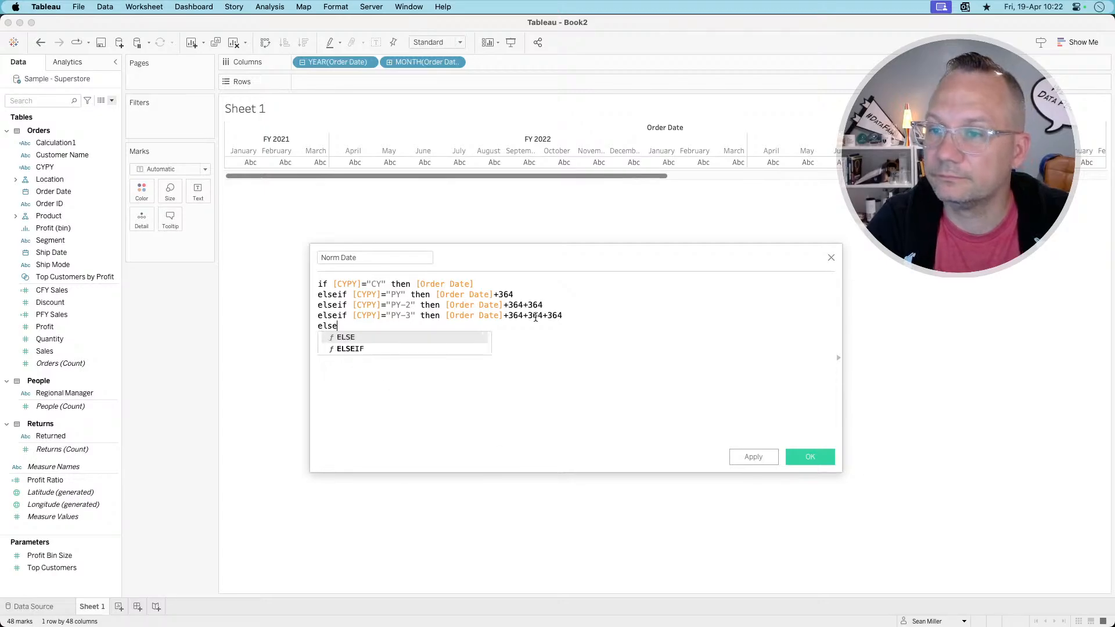
pyautogui.press('super+v')
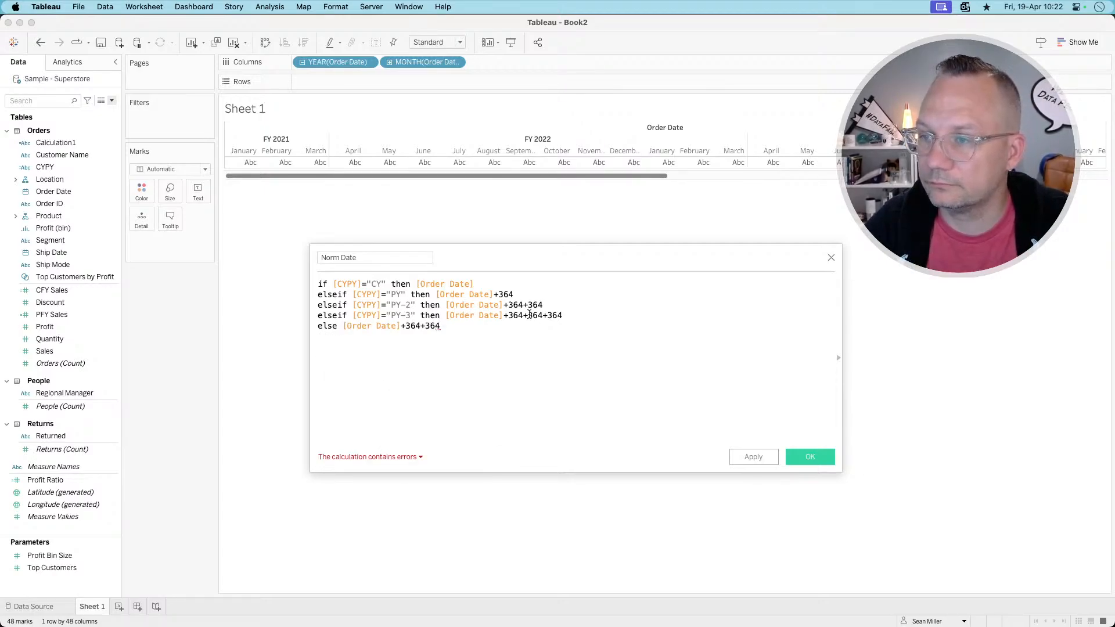
pyautogui.moveTo(524, 315); pyautogui.dragTo(563, 316)
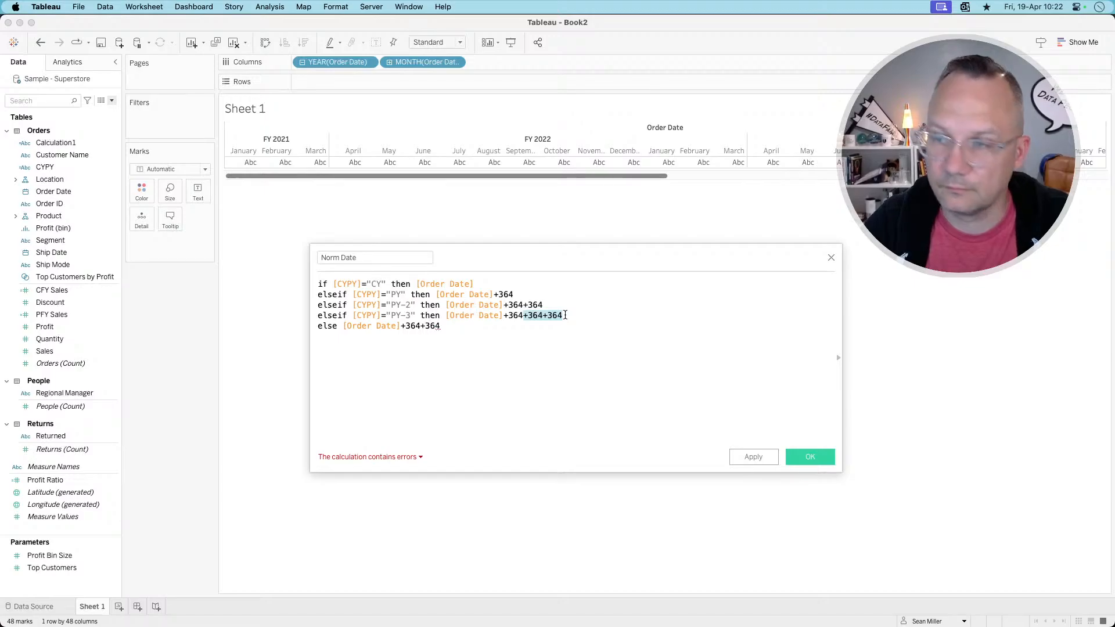
pyautogui.click(499, 326)
pyautogui.press('super+v')
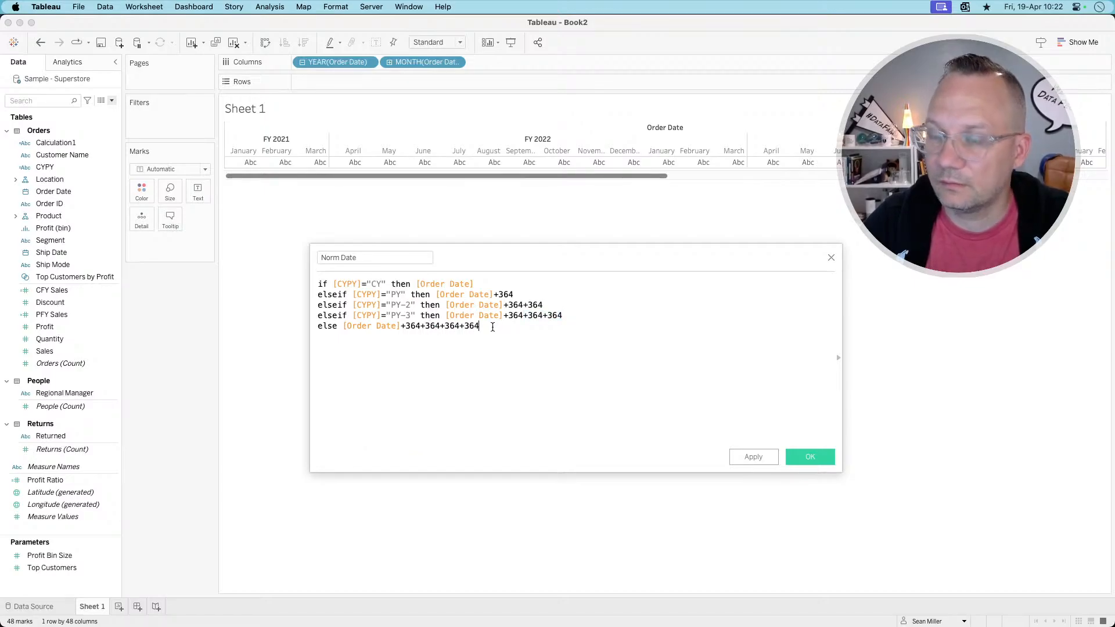
# - Close the Norm Date formula with END and save the calculated field
pyautogui.press('Return')
pyautogui.write('END')
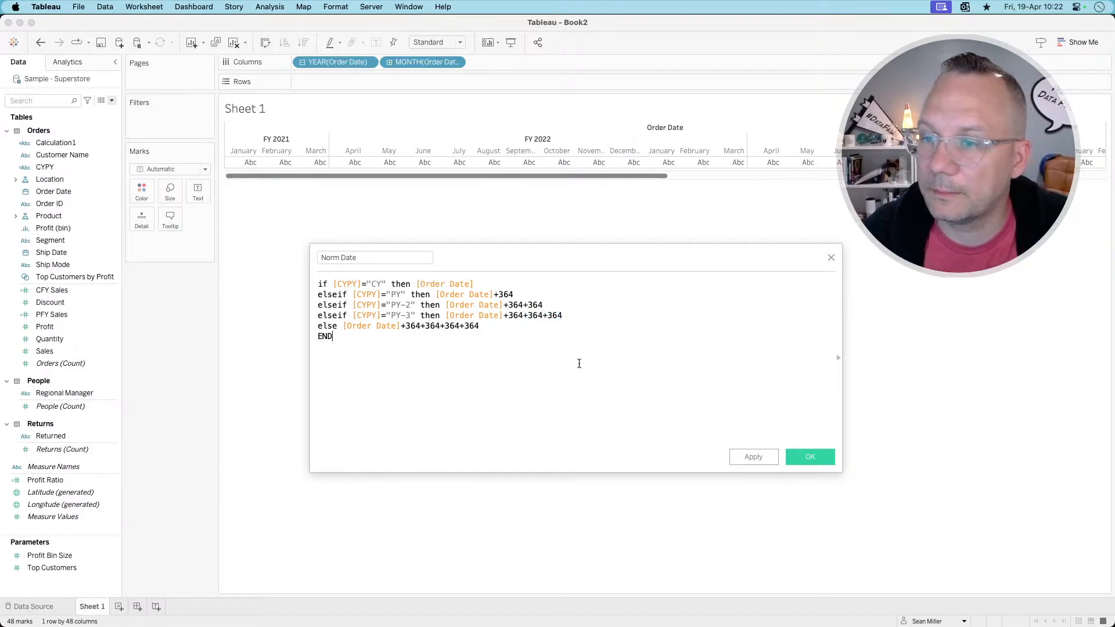
pyautogui.click(796, 458)
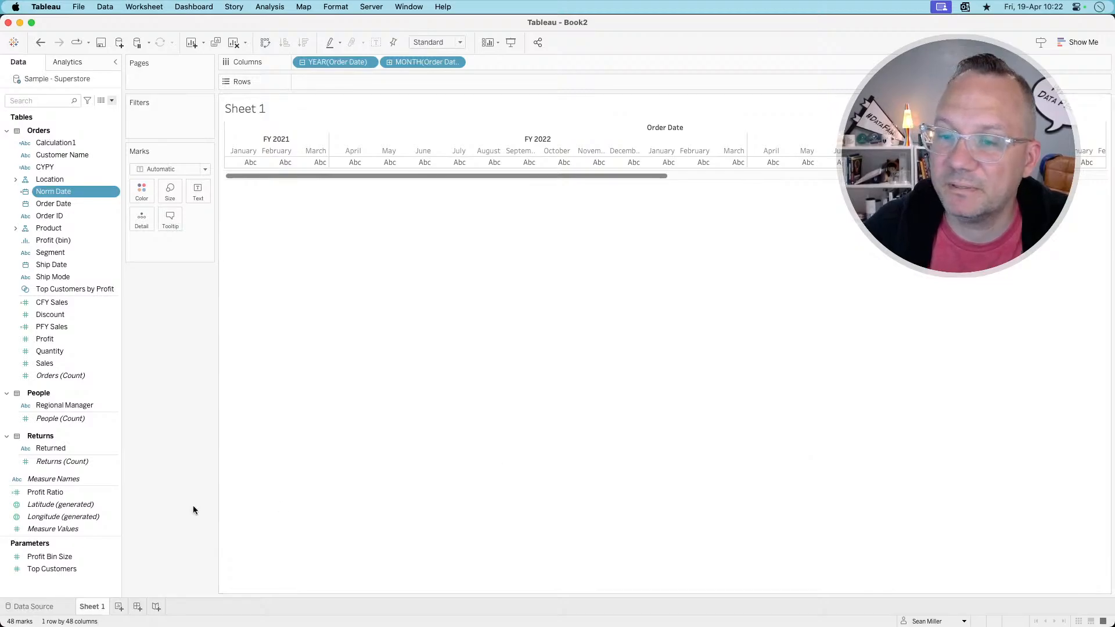
# - Create a new worksheet and set the default fiscal year start of Norm Date to April
pyautogui.click(120, 607)
pyautogui.rightClick(70, 194)
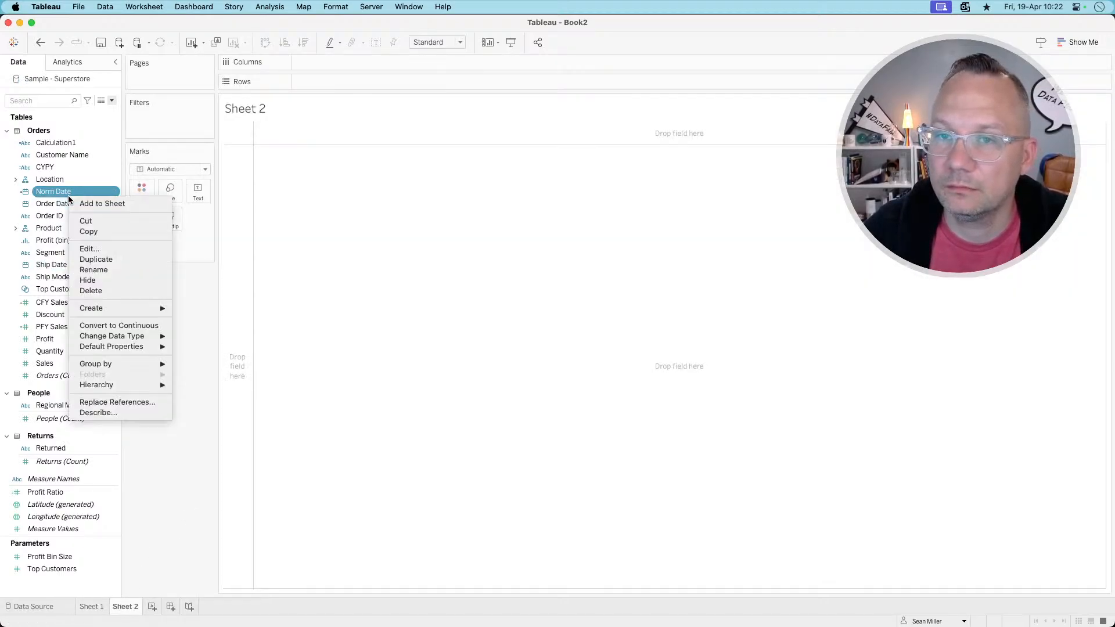
pyautogui.moveTo(134, 347)
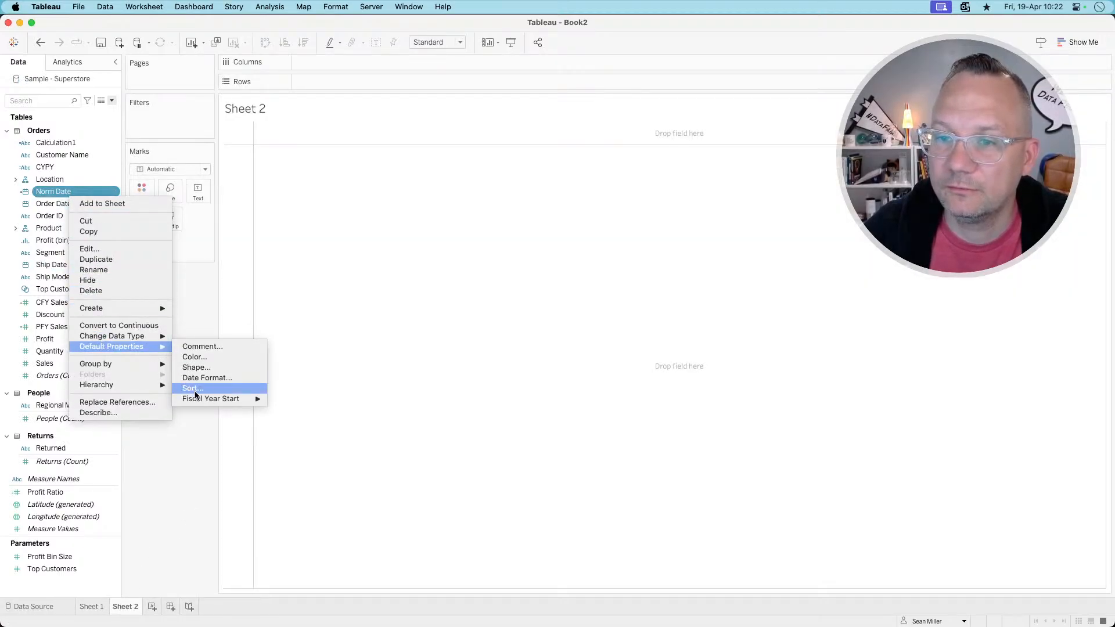
pyautogui.moveTo(241, 400)
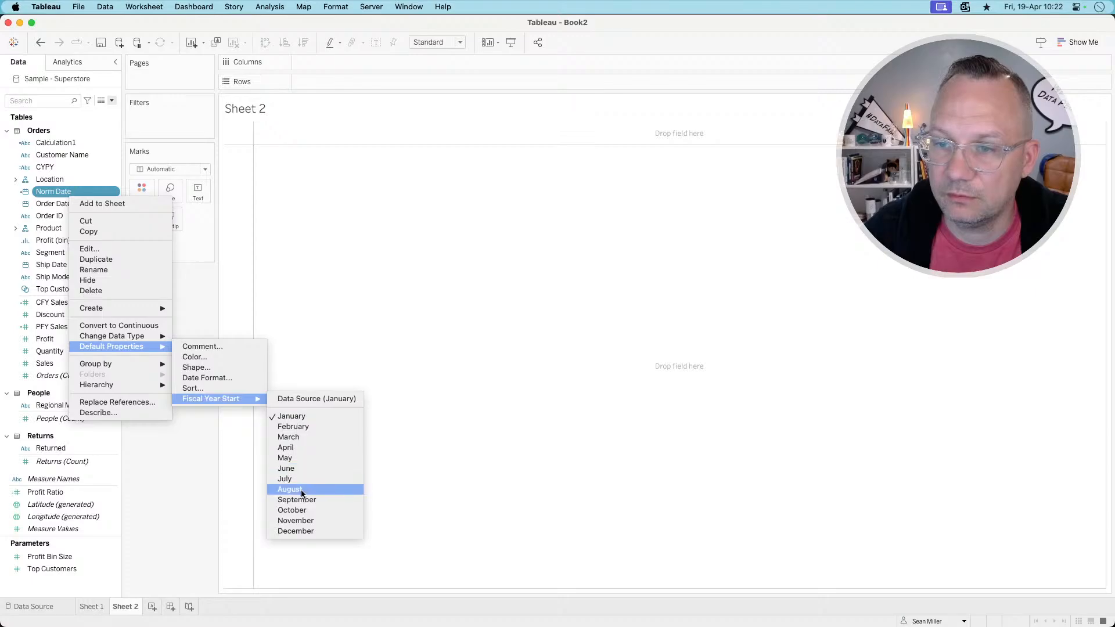
pyautogui.click(302, 448)
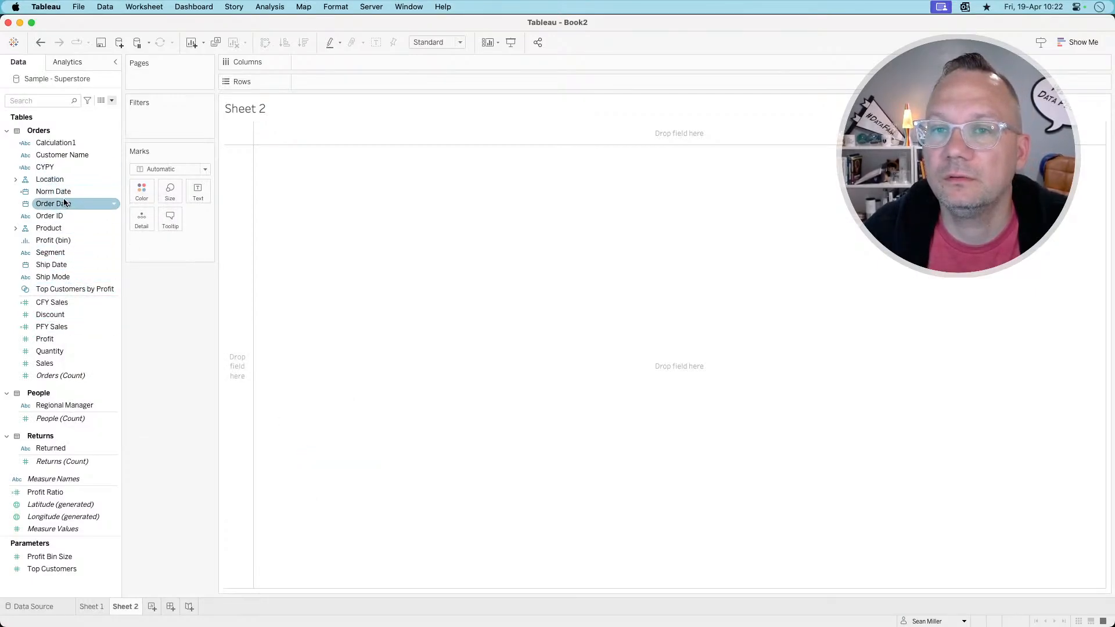
# - Place Norm Date on Columns as discrete months and add the sum of Sales to Rows
pyautogui.moveTo(68, 194); pyautogui.dragTo(349, 66)
pyautogui.click(367, 62)
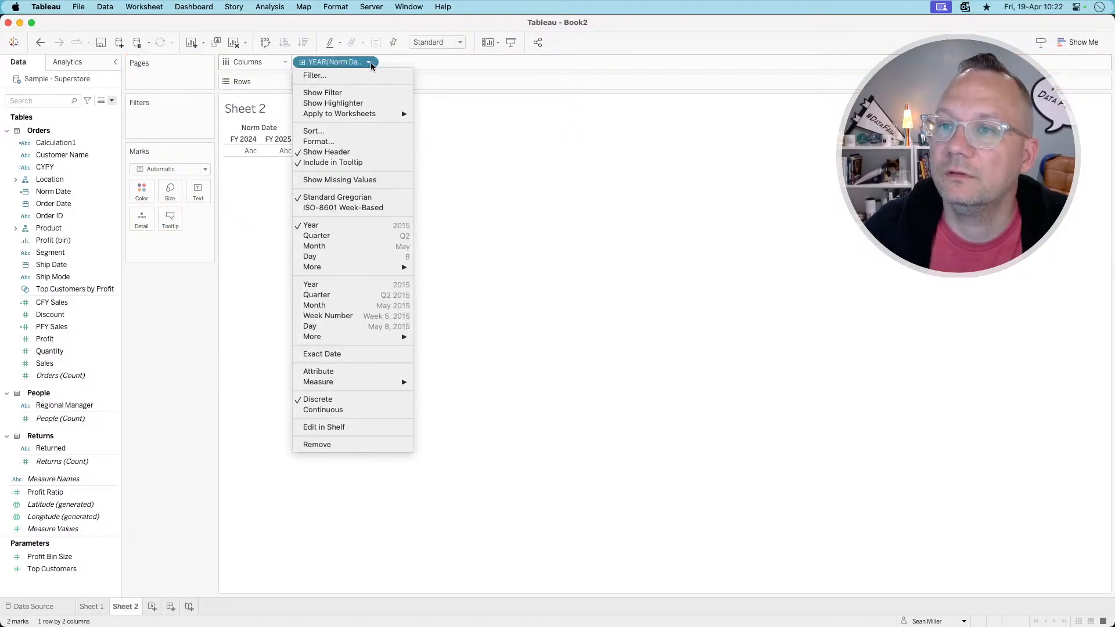
pyautogui.click(356, 249)
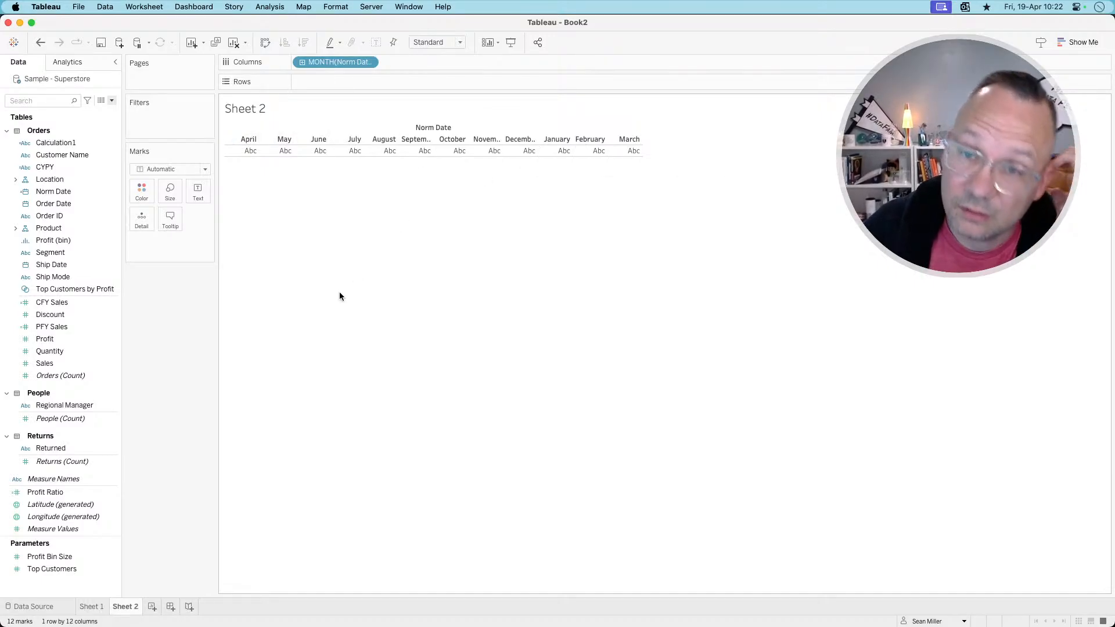
pyautogui.moveTo(78, 364)
pyautogui.mouseDown()
pyautogui.moveTo(355, 110)
pyautogui.moveTo(354, 84)
pyautogui.mouseUp()
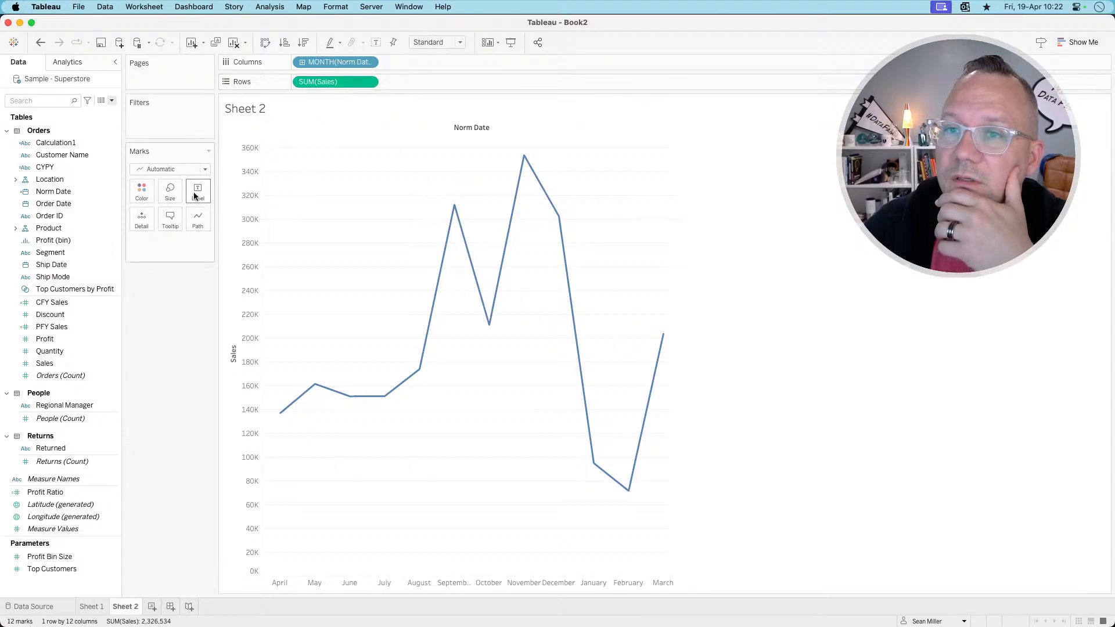
# - Apply a Running Total quick table calculation to the sum of Sales and color the lines by CYPY
pyautogui.click(368, 81)
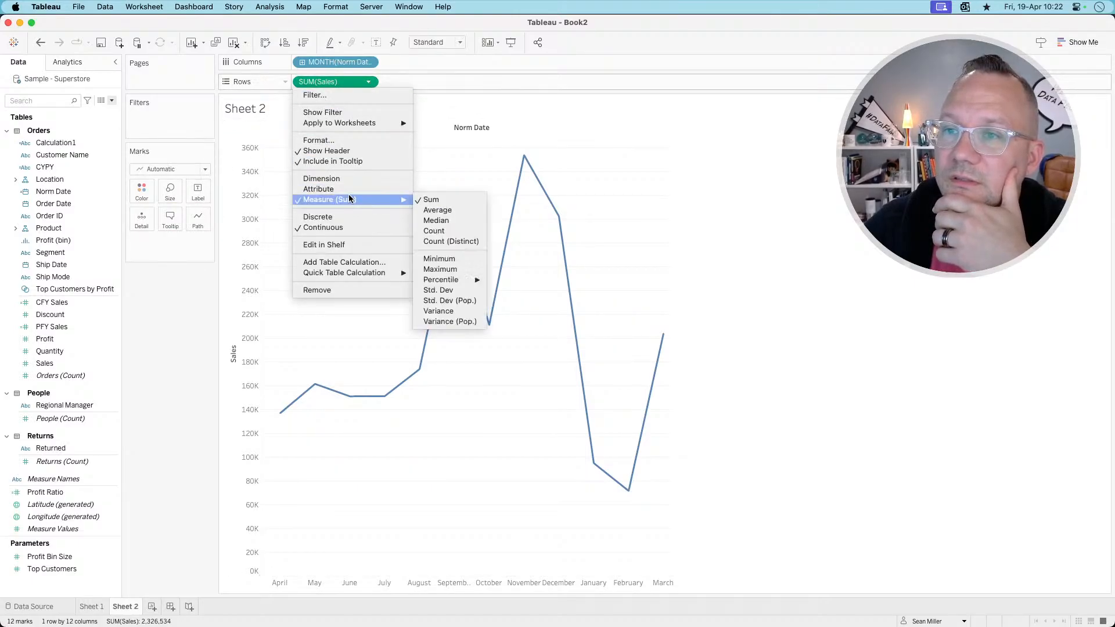
pyautogui.moveTo(376, 272)
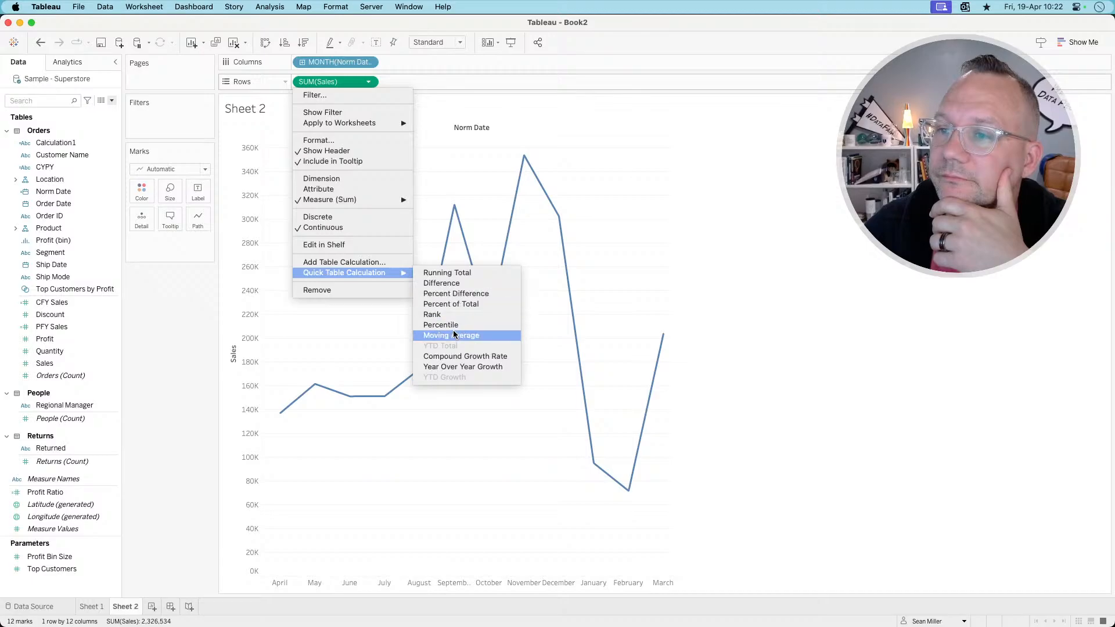
pyautogui.click(449, 273)
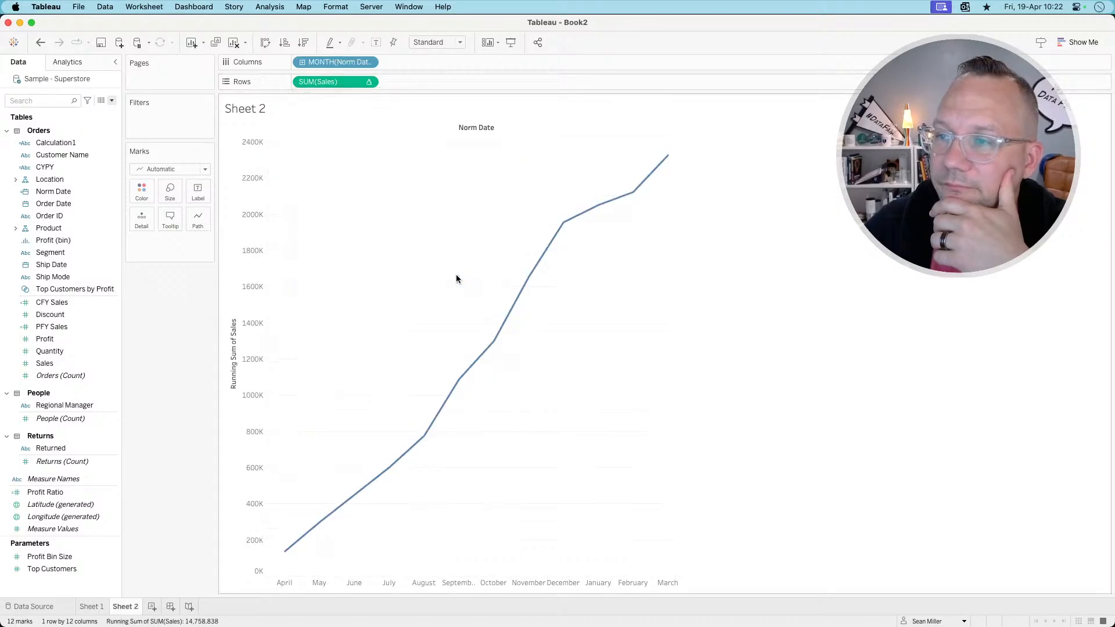
pyautogui.click(86, 167)
pyautogui.moveTo(85, 167); pyautogui.dragTo(142, 196)
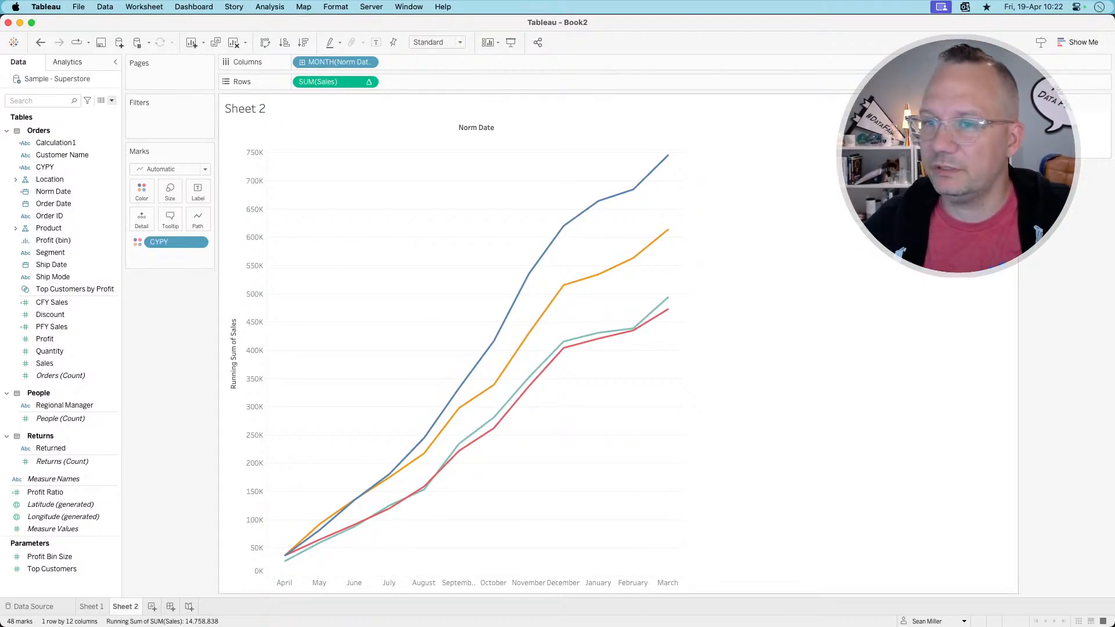
# - Filter CYPY to keep only CY and PY, excluding PY-2 and PY-3
pyautogui.click(198, 242)
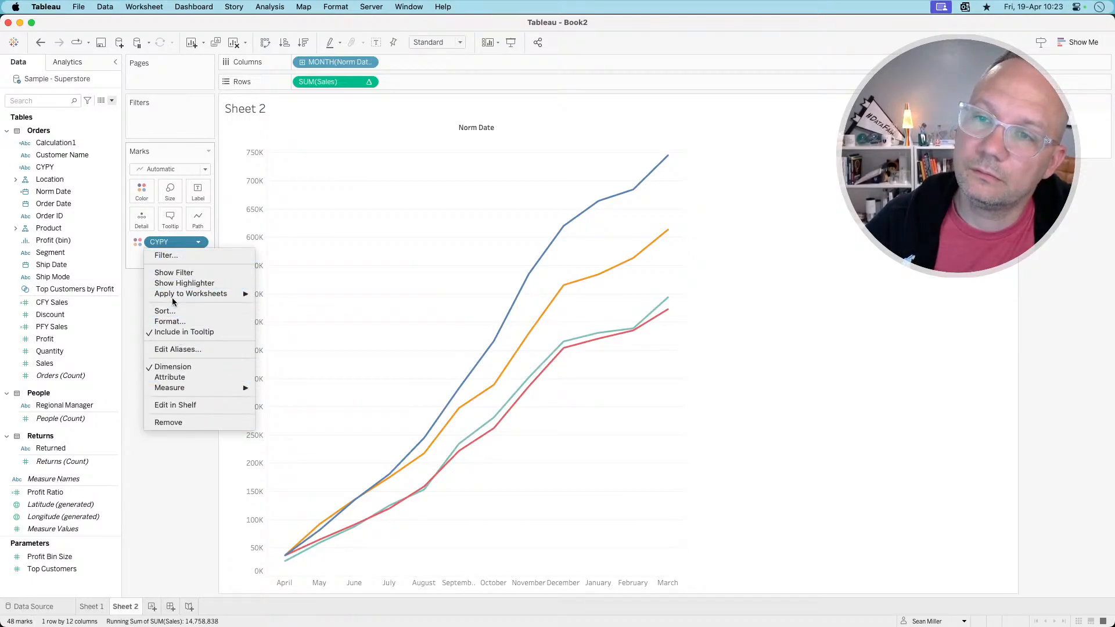
pyautogui.click(173, 257)
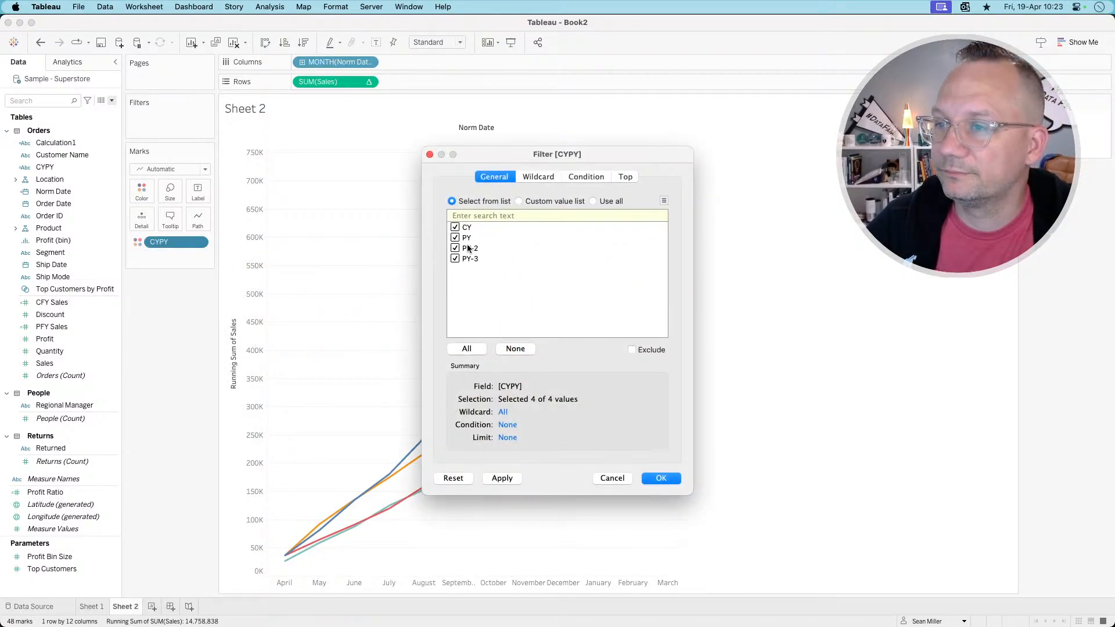
pyautogui.click(455, 248)
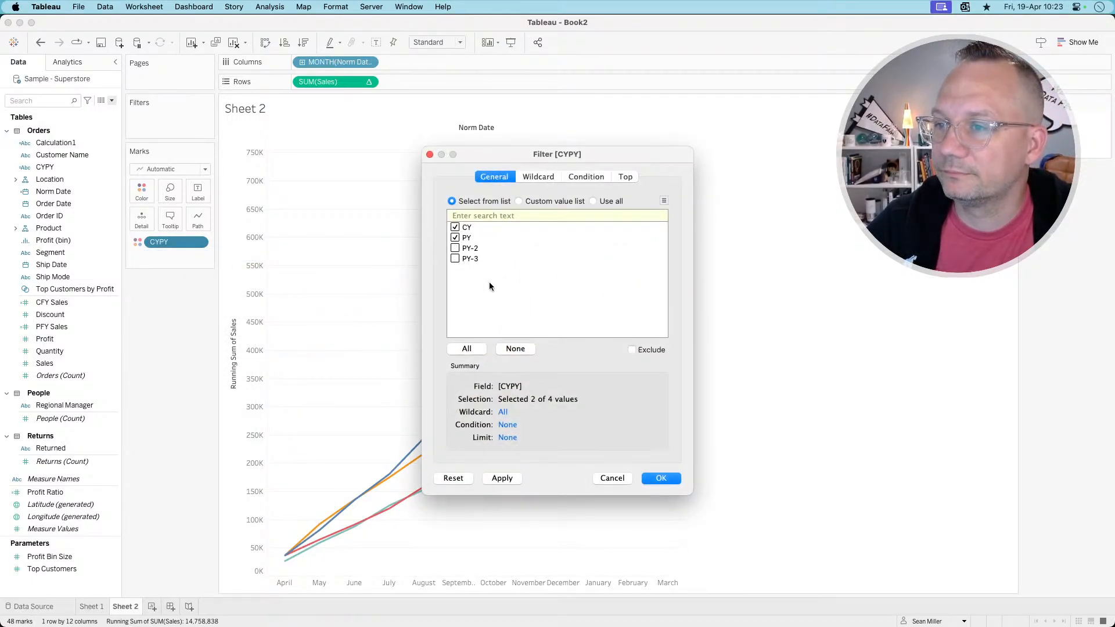
pyautogui.click(654, 479)
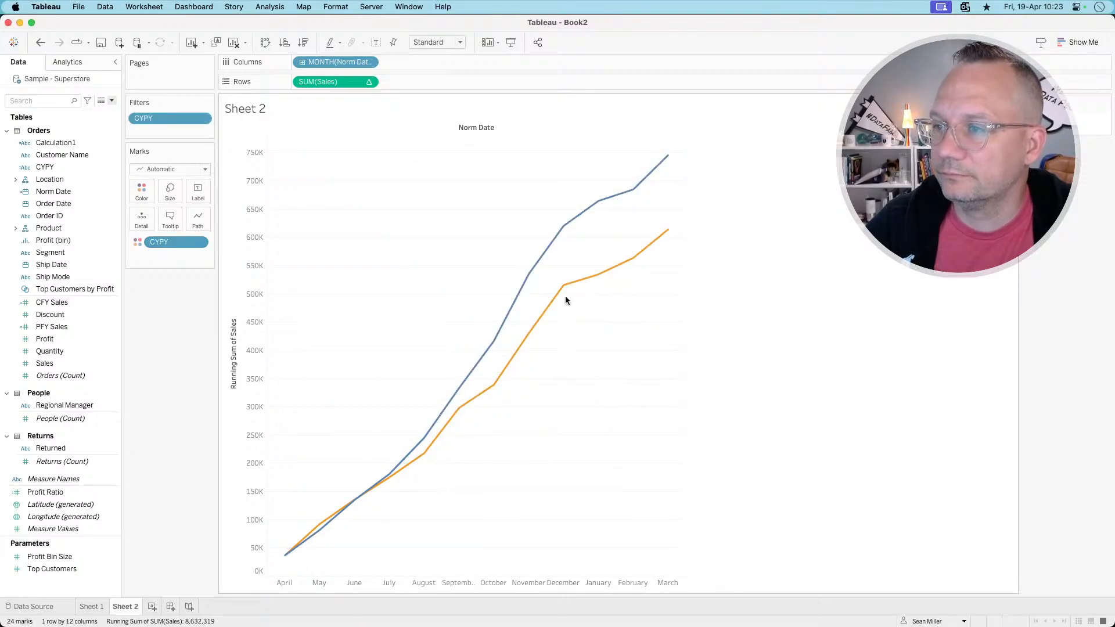
# - Add Norm Date to the marks as a discrete year and place it on Detail
pyautogui.moveTo(617, 274)
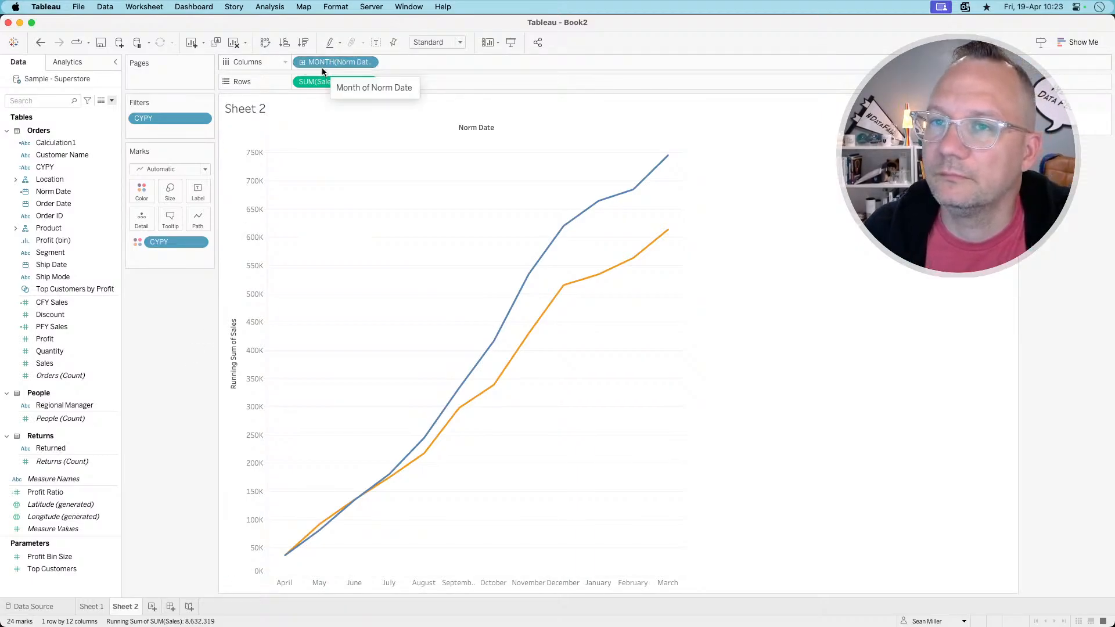
pyautogui.moveTo(339, 63); pyautogui.dragTo(169, 219)
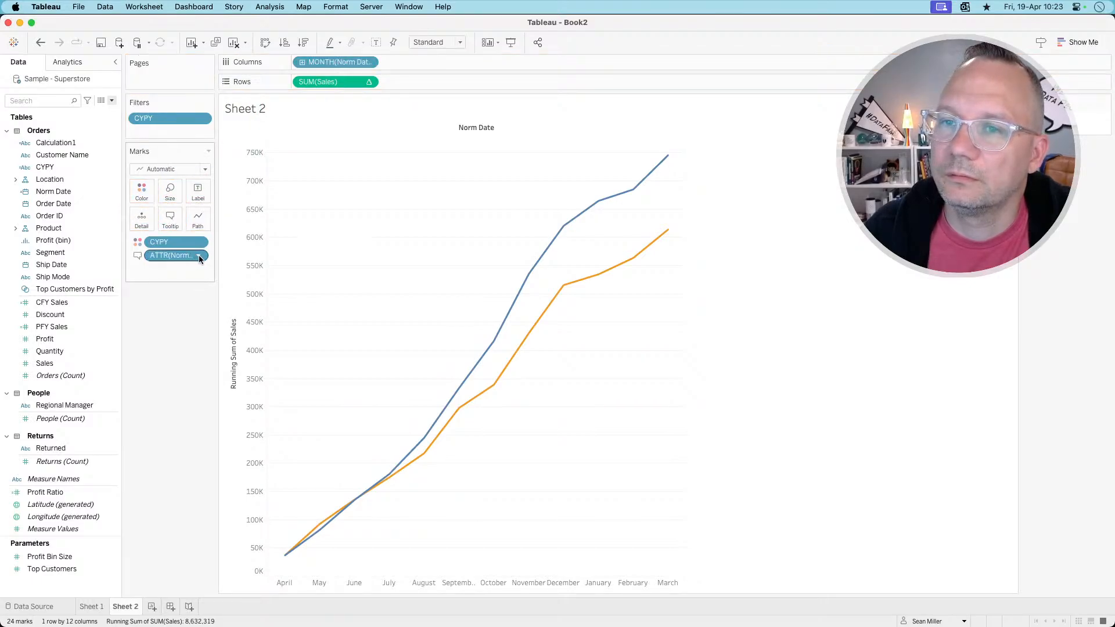
pyautogui.click(199, 256)
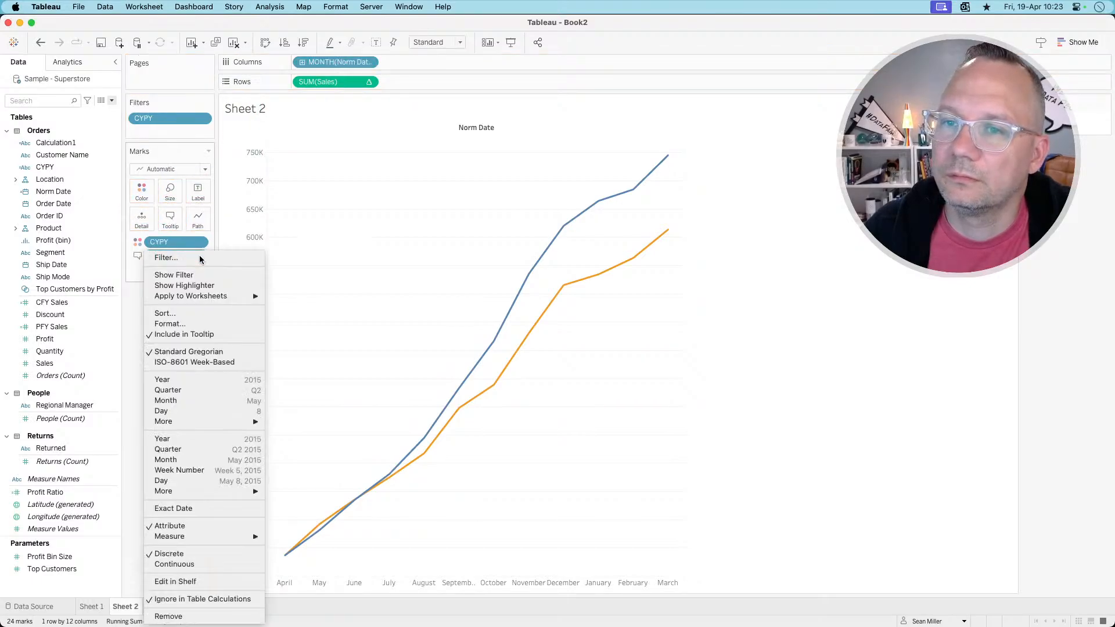
pyautogui.click(207, 383)
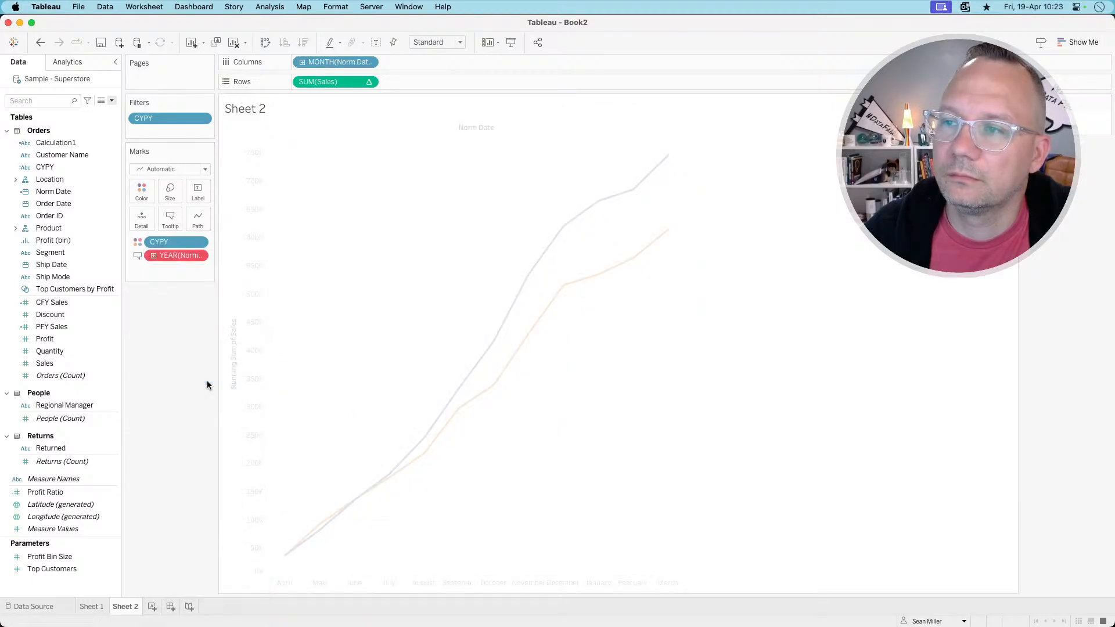
pyautogui.moveTo(173, 256); pyautogui.dragTo(145, 221)
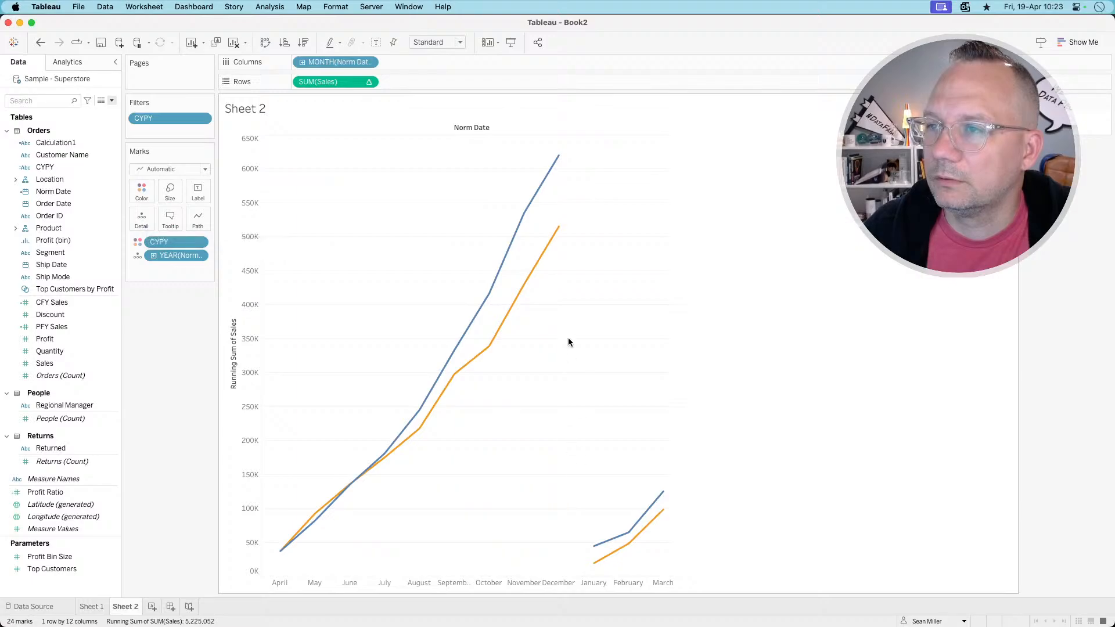
# - Examine the running sales tooltips around the December to January break and compare the fiscal years with those on Sheet 1
pyautogui.moveTo(561, 157)
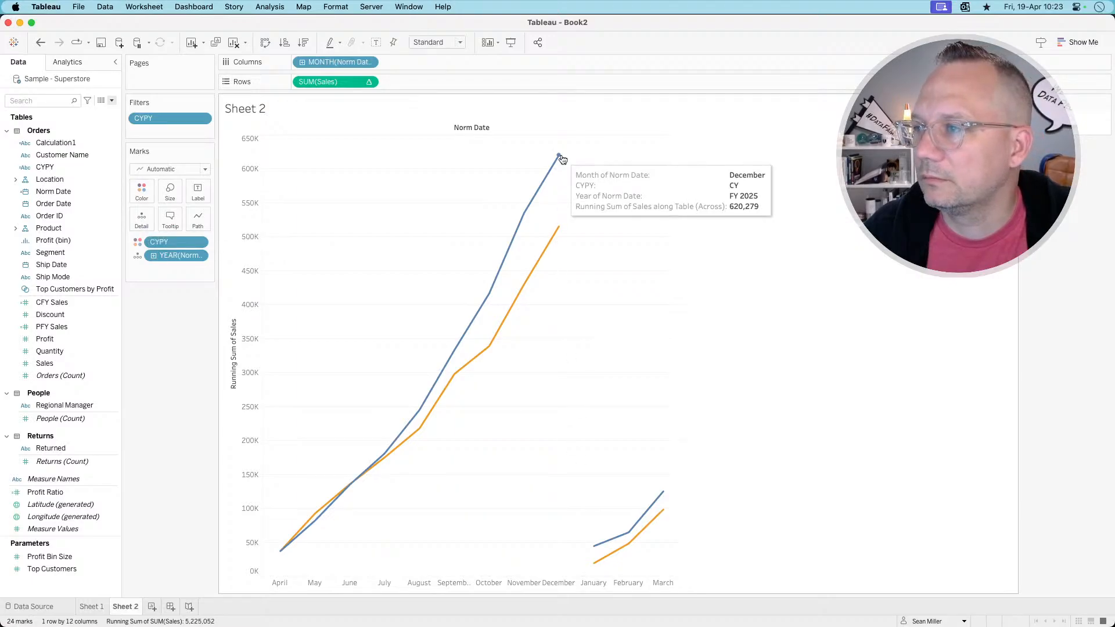
pyautogui.moveTo(596, 545)
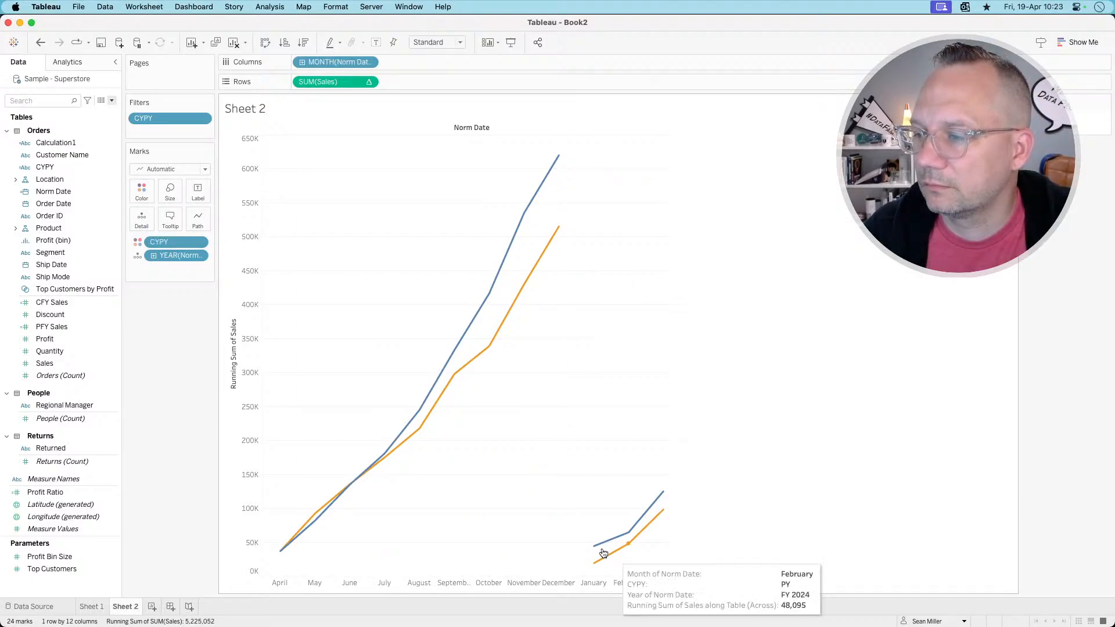
pyautogui.moveTo(594, 564)
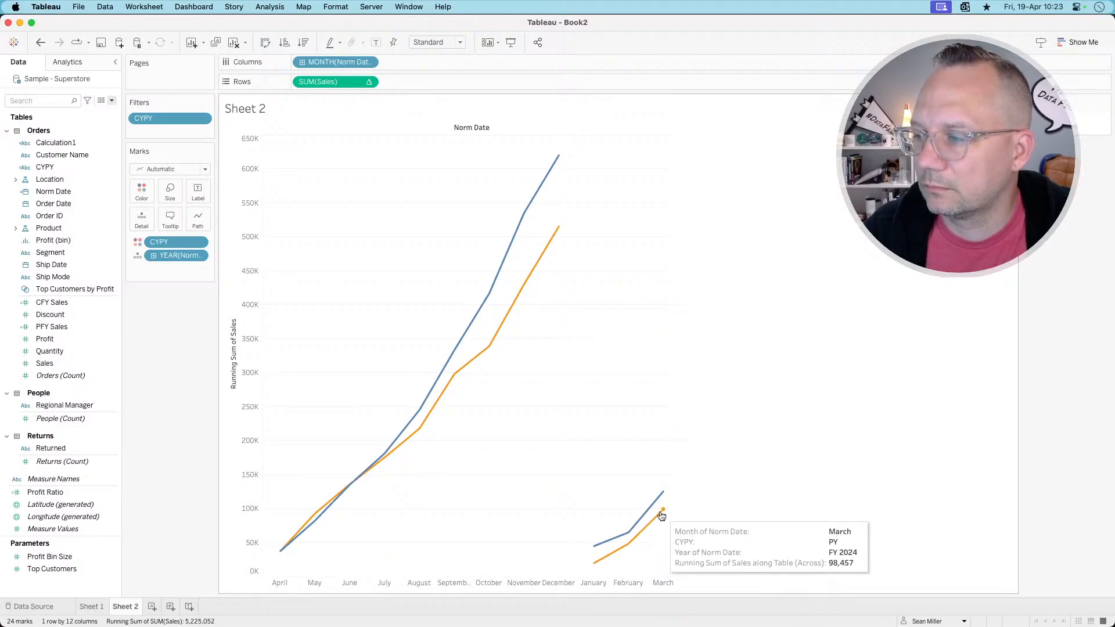
pyautogui.moveTo(657, 498)
pyautogui.moveTo(530, 284)
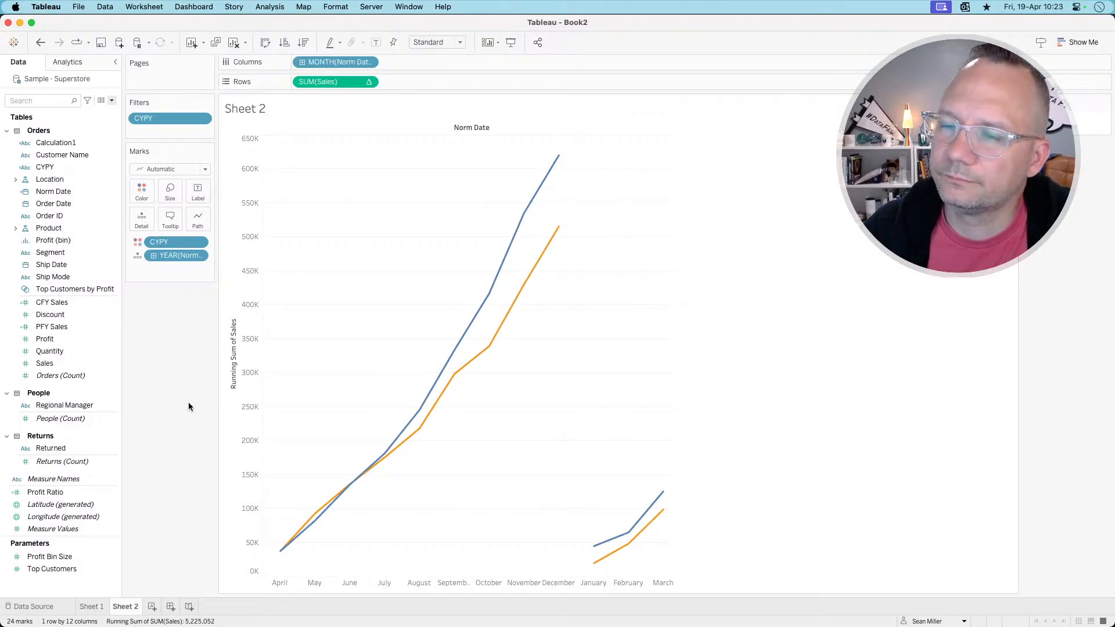
pyautogui.click(90, 607)
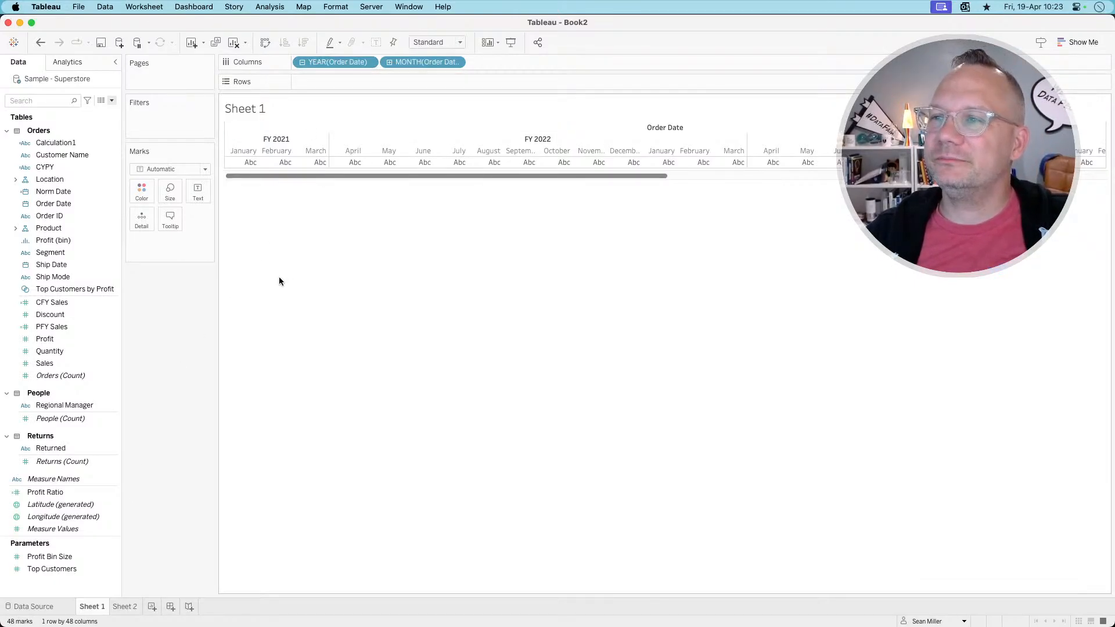
pyautogui.click(125, 607)
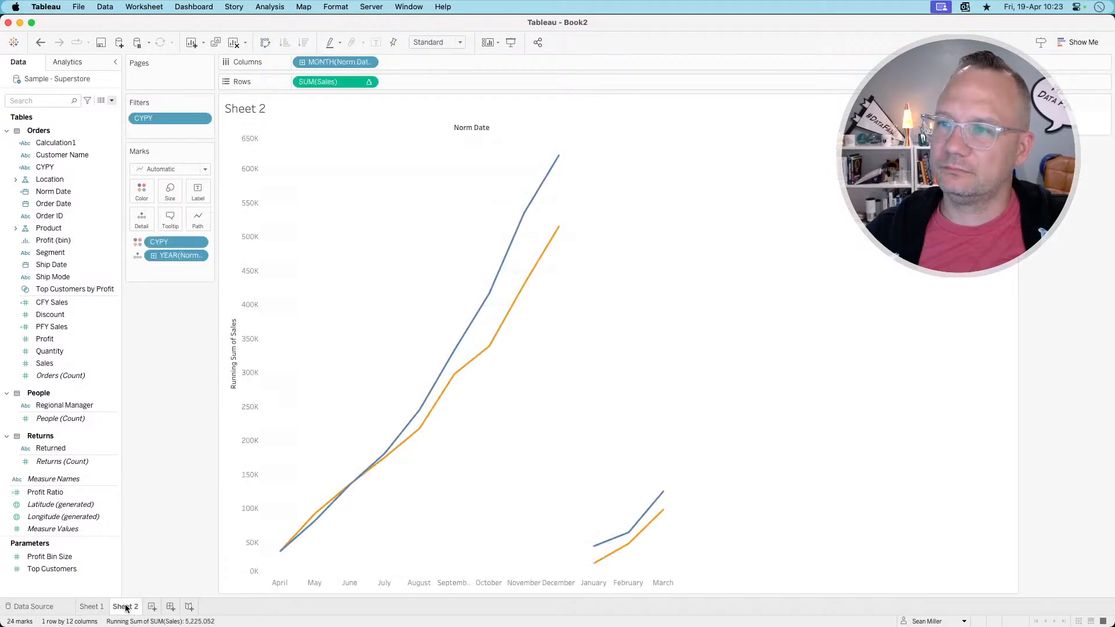
pyautogui.moveTo(536, 199)
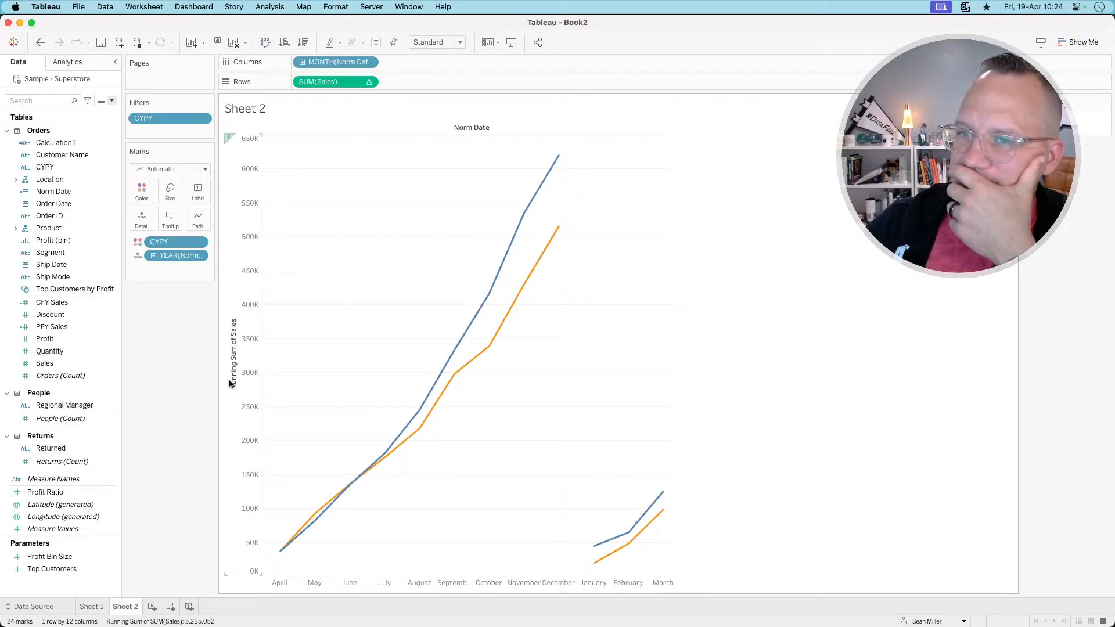
# - Add CFY Sales and PFY Sales to Rows on Sheet 1
pyautogui.click(95, 605)
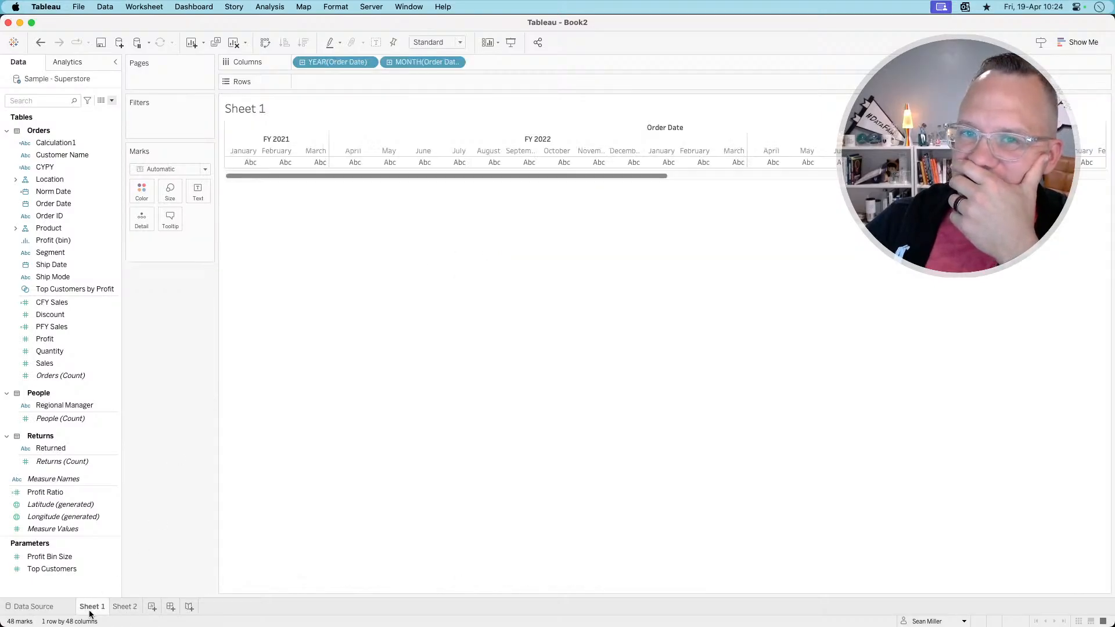
pyautogui.click(75, 305)
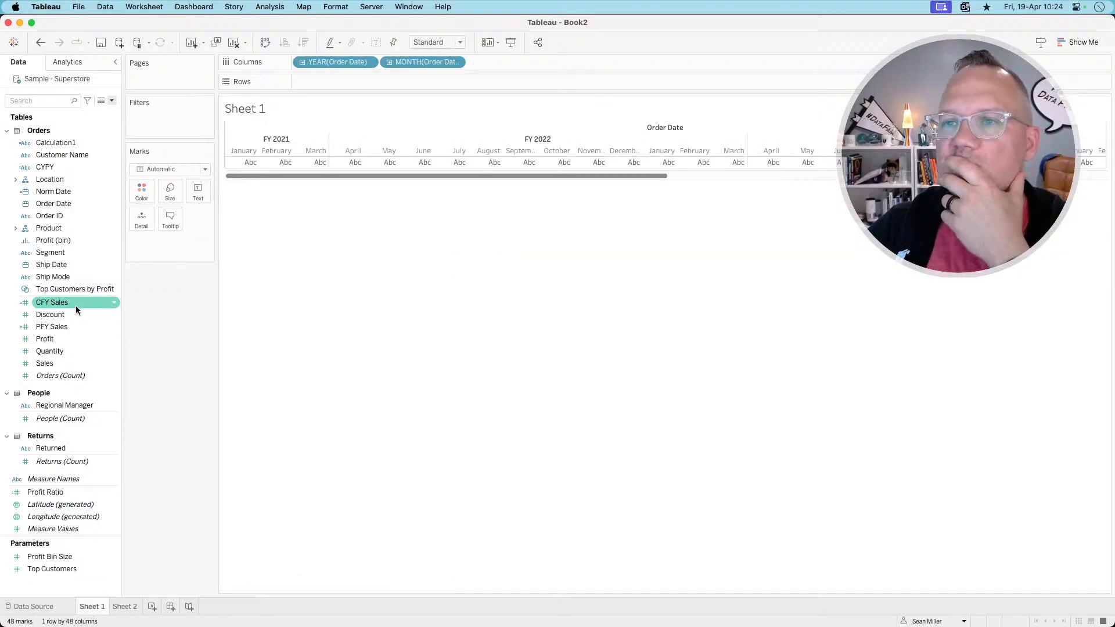
pyautogui.moveTo(75, 305); pyautogui.dragTo(361, 83)
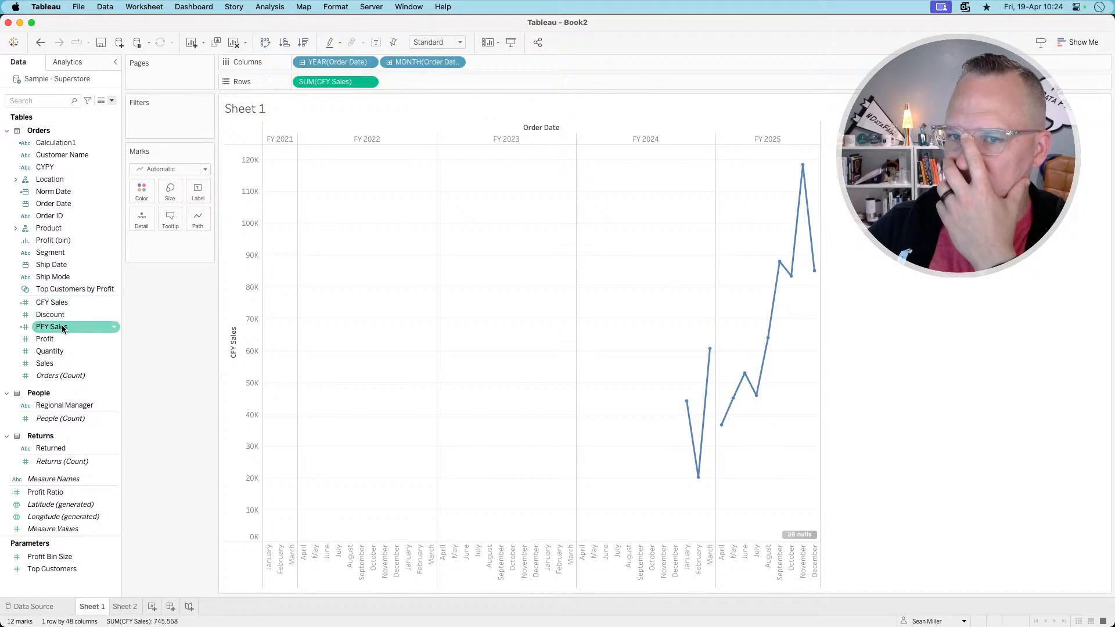
pyautogui.moveTo(61, 325); pyautogui.dragTo(419, 81)
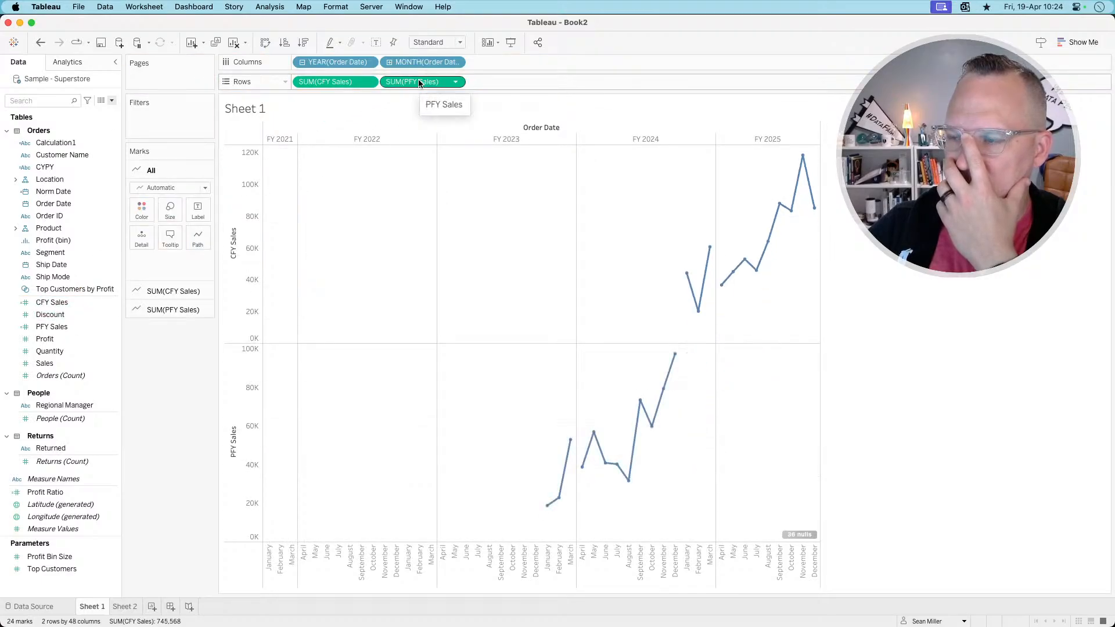
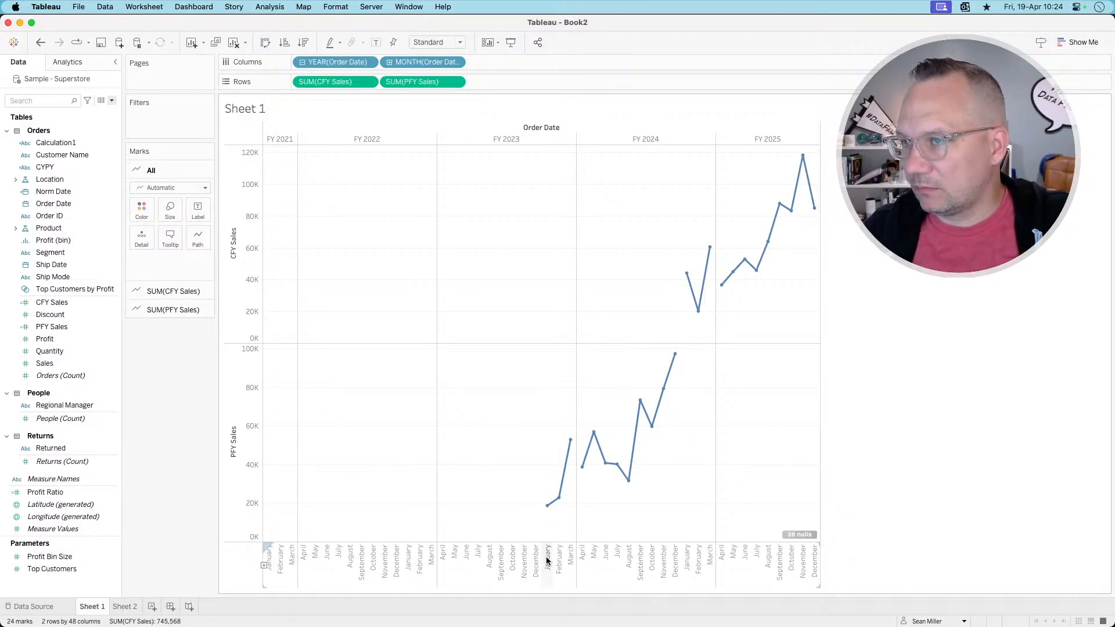
# - Compare Sheet 1 with the Central region's cumulative sales tooltips on the reference dashboard in the browser, and return to Tableau
pyautogui.press('super+Tab')
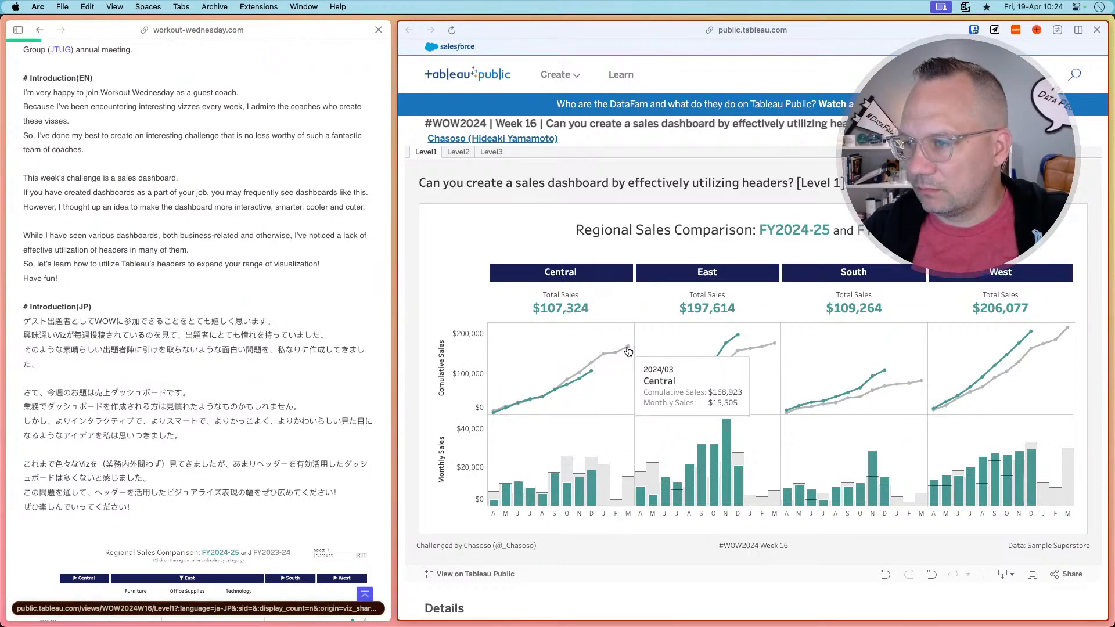
pyautogui.press('super+Tab')
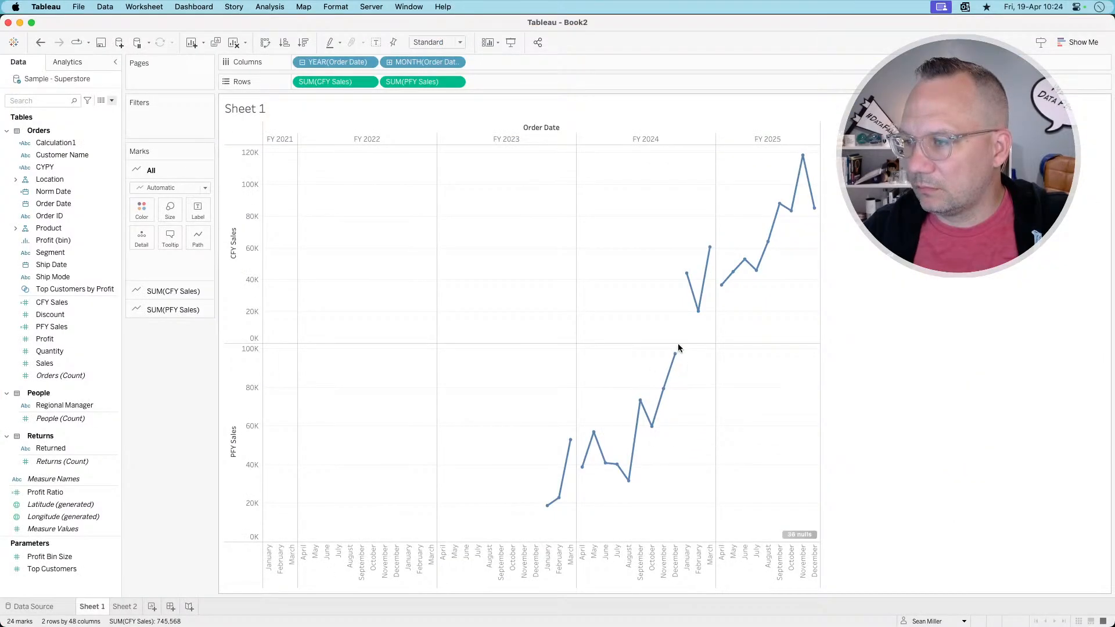
pyautogui.press('super+Tab')
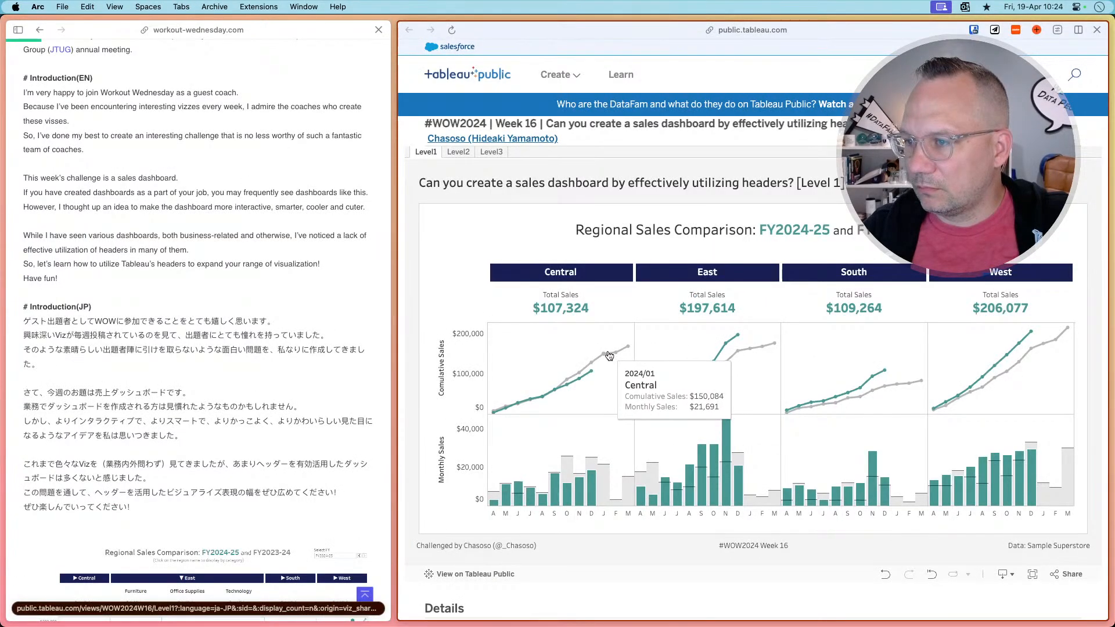
pyautogui.press('super+Tab')
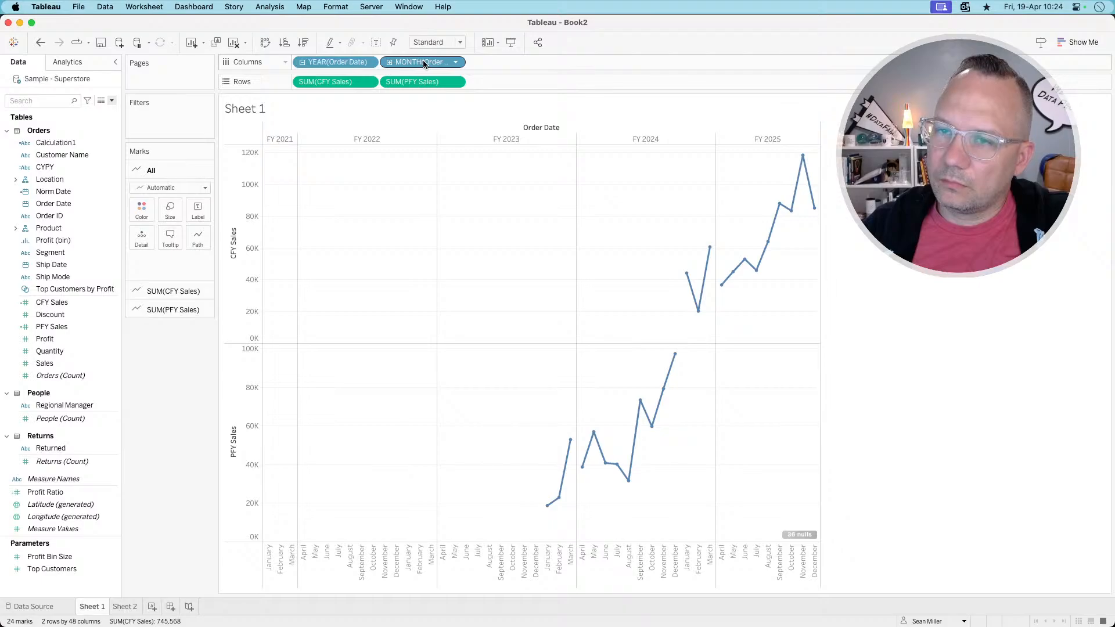
pyautogui.moveTo(333, 63)
pyautogui.mouseDown()
pyautogui.moveTo(140, 224)
pyautogui.moveTo(142, 239)
pyautogui.moveTo(330, 64)
pyautogui.mouseUp()
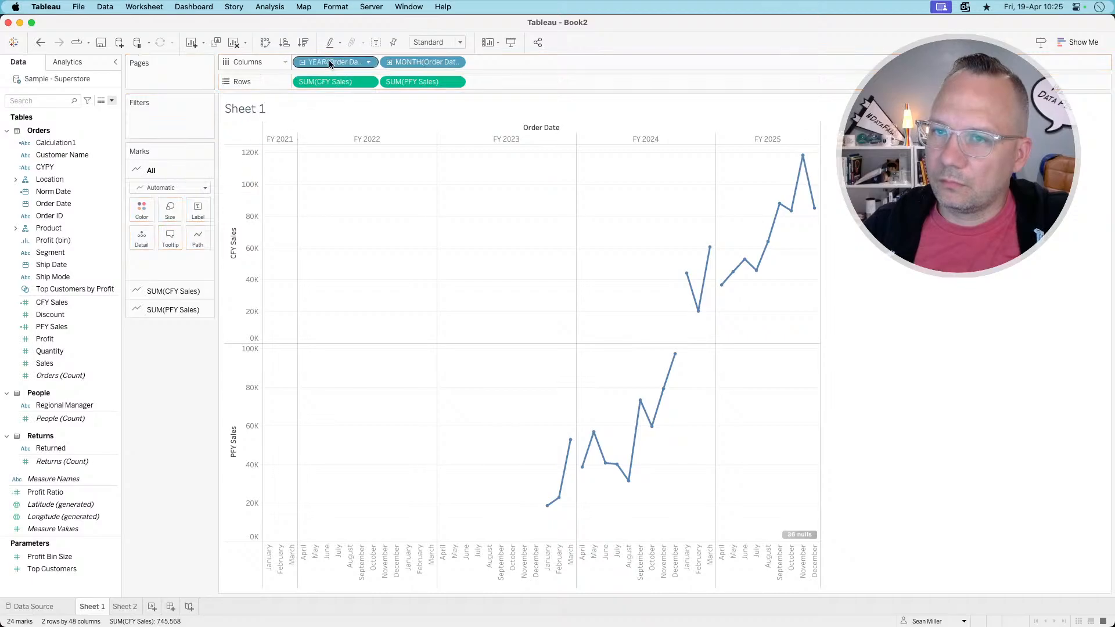
# - Replace the month and year lines of the Sheet 1 tooltip with YEAR(Order Date) and MONTH(Order Date) separated by a slash
pyautogui.click(170, 237)
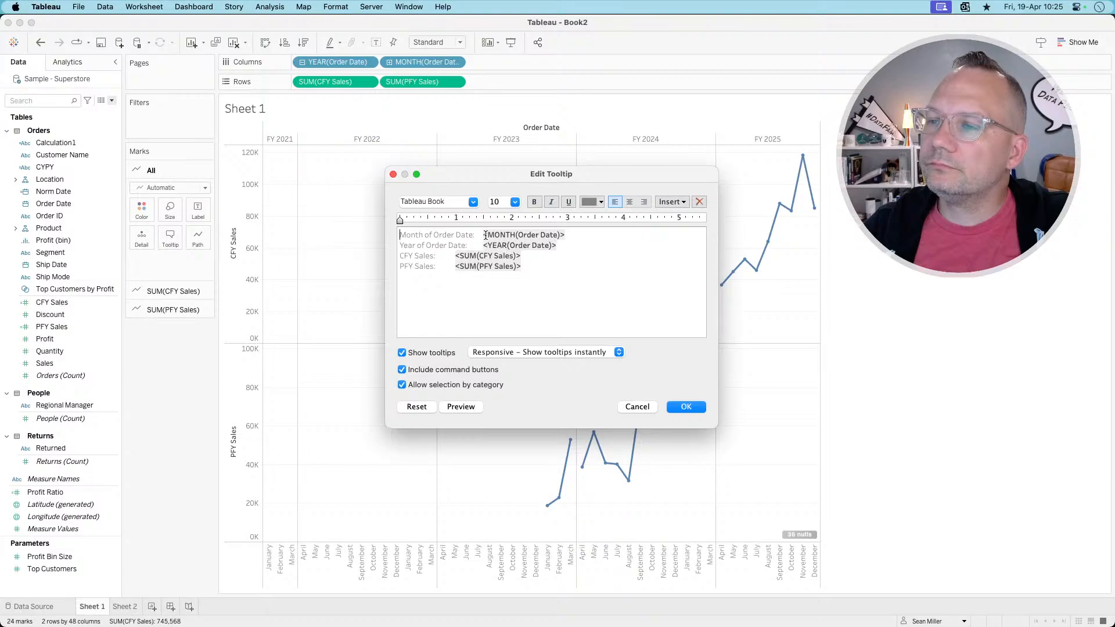
pyautogui.moveTo(562, 245); pyautogui.dragTo(392, 232)
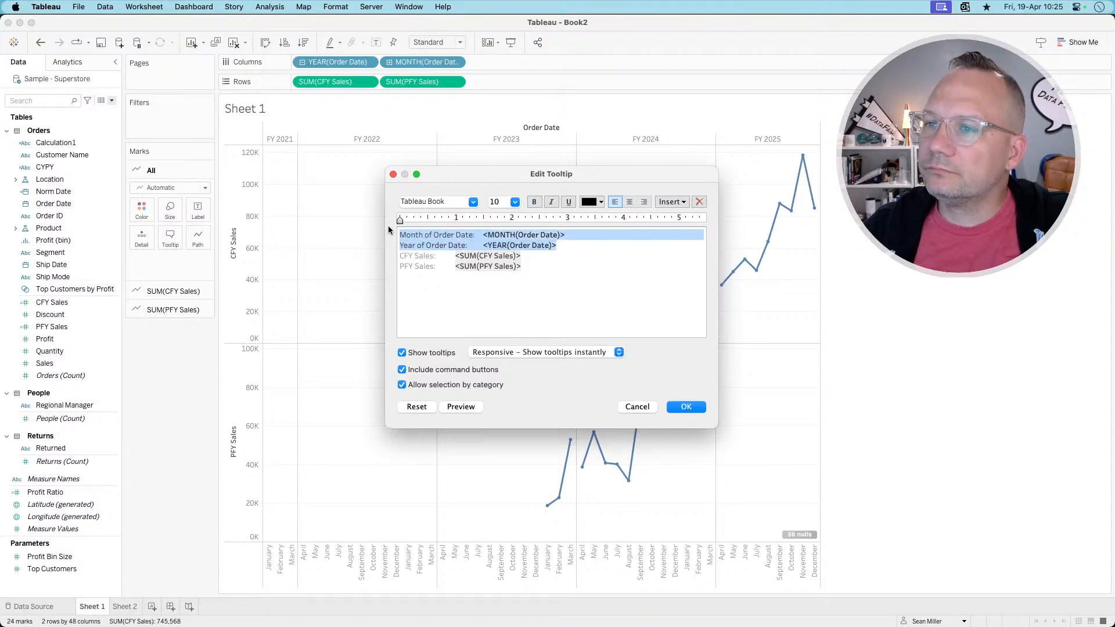
pyautogui.click(673, 202)
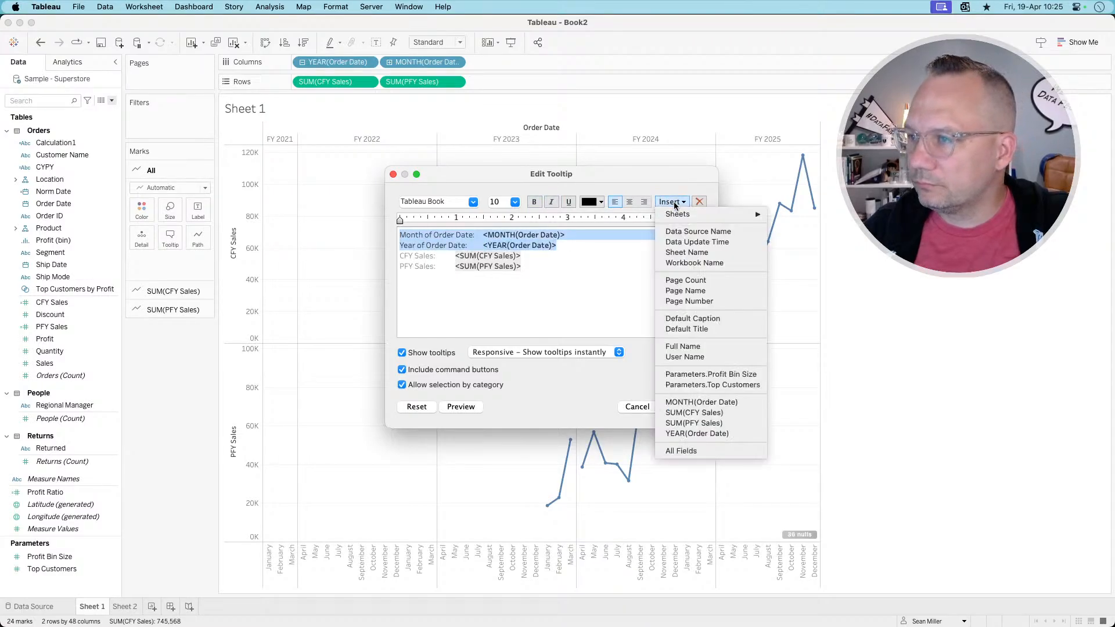
pyautogui.click(697, 434)
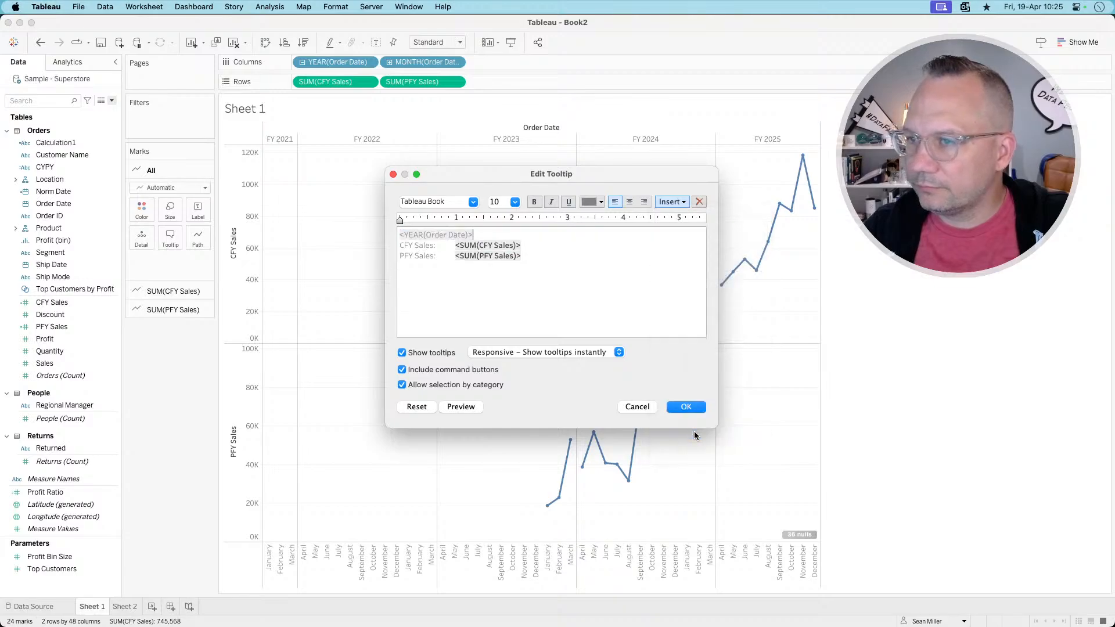
pyautogui.write('/')
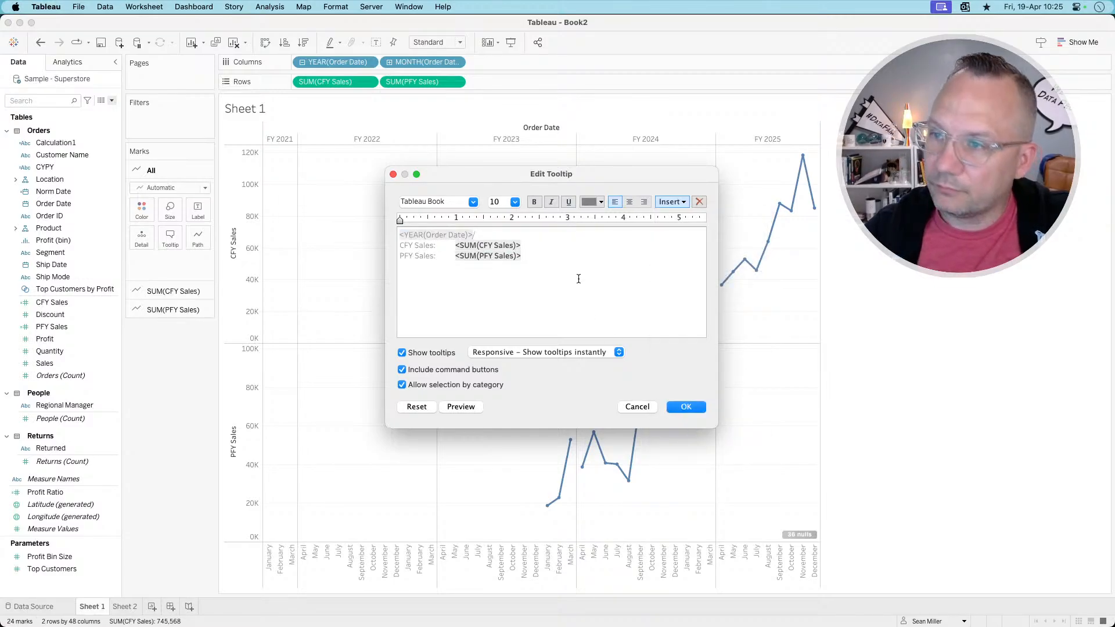
pyautogui.click(668, 203)
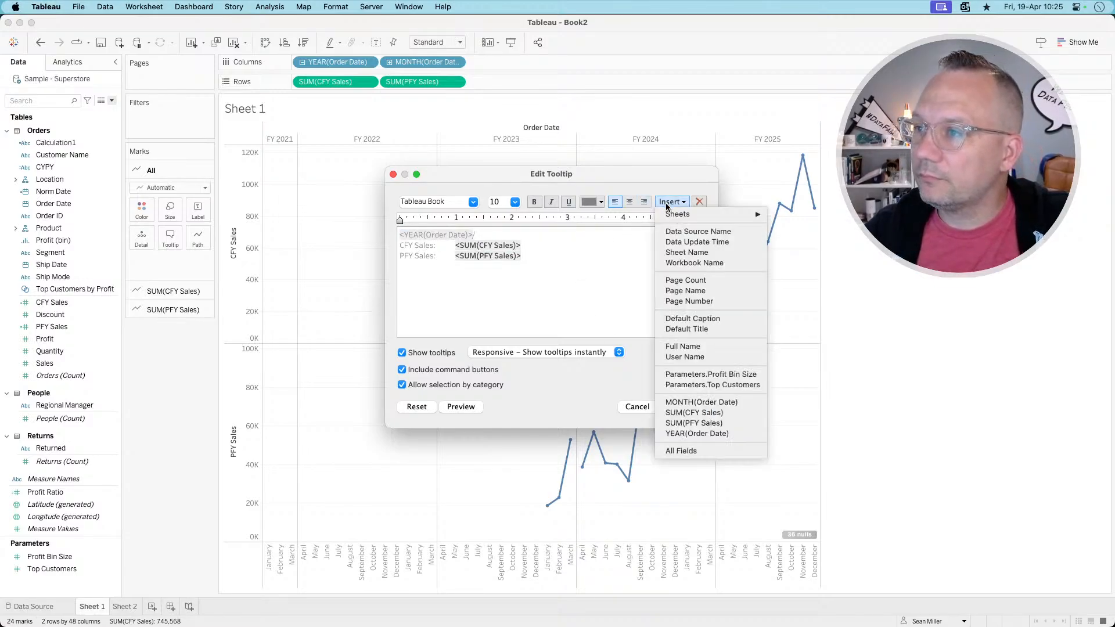
pyautogui.click(683, 403)
pyautogui.click(685, 406)
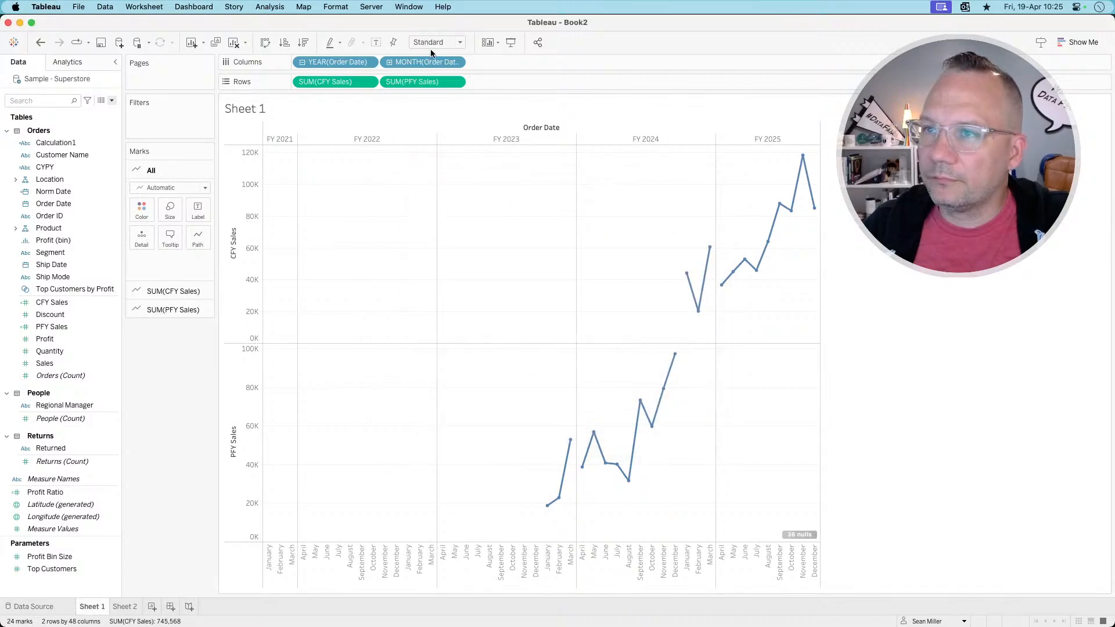
# - Format the dates of MONTH(Order Date) on Columns as First Letter
pyautogui.click(455, 63)
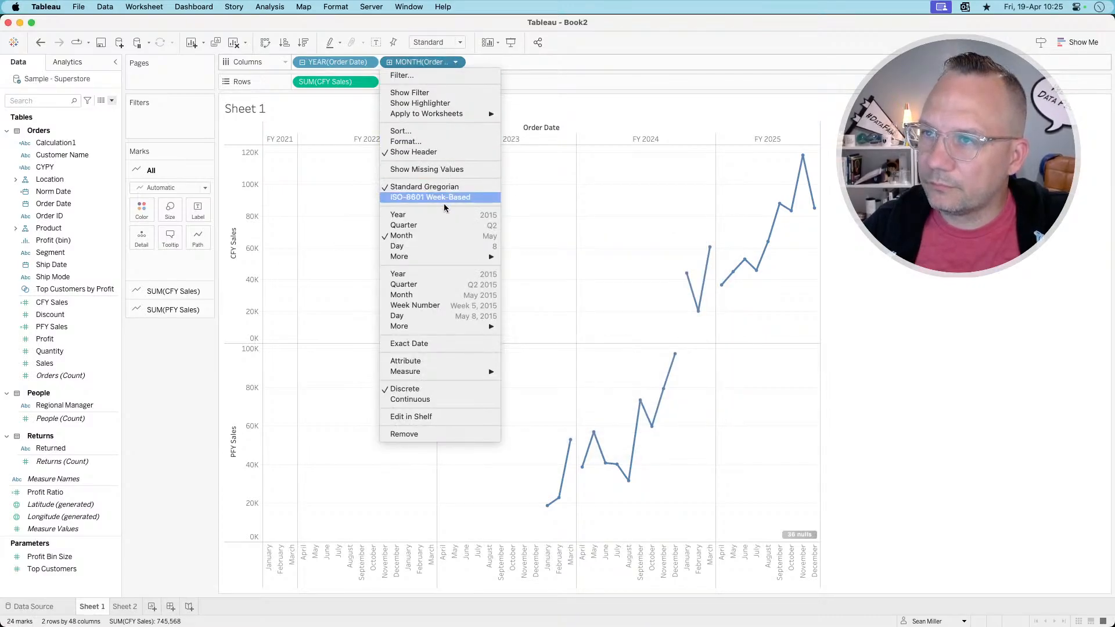
pyautogui.click(203, 341)
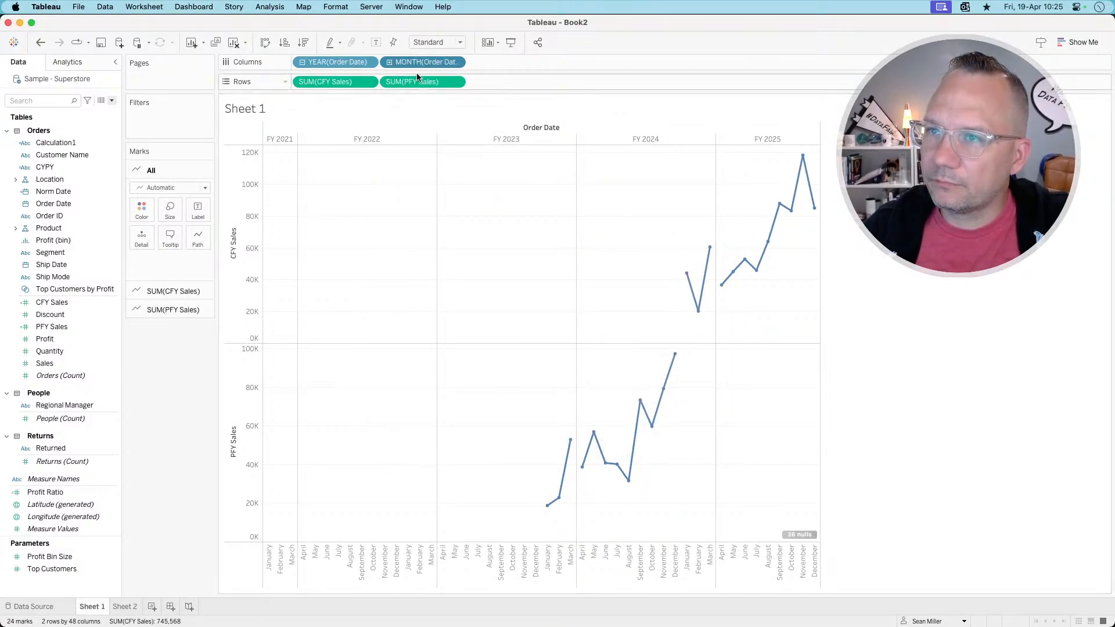
pyautogui.rightClick(428, 63)
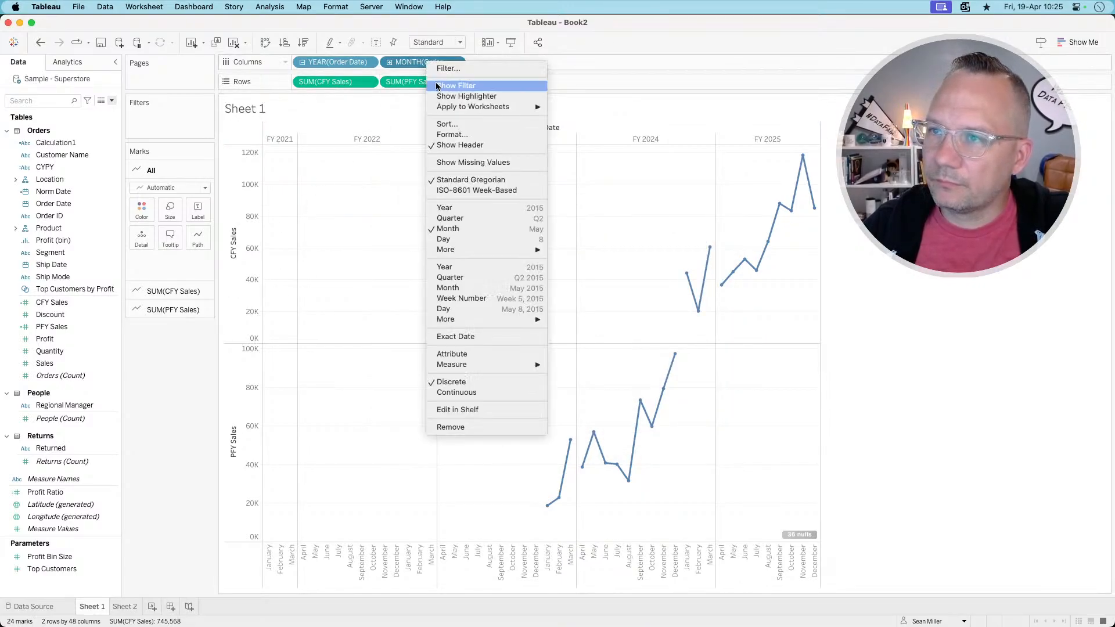
pyautogui.click(452, 134)
pyautogui.click(72, 183)
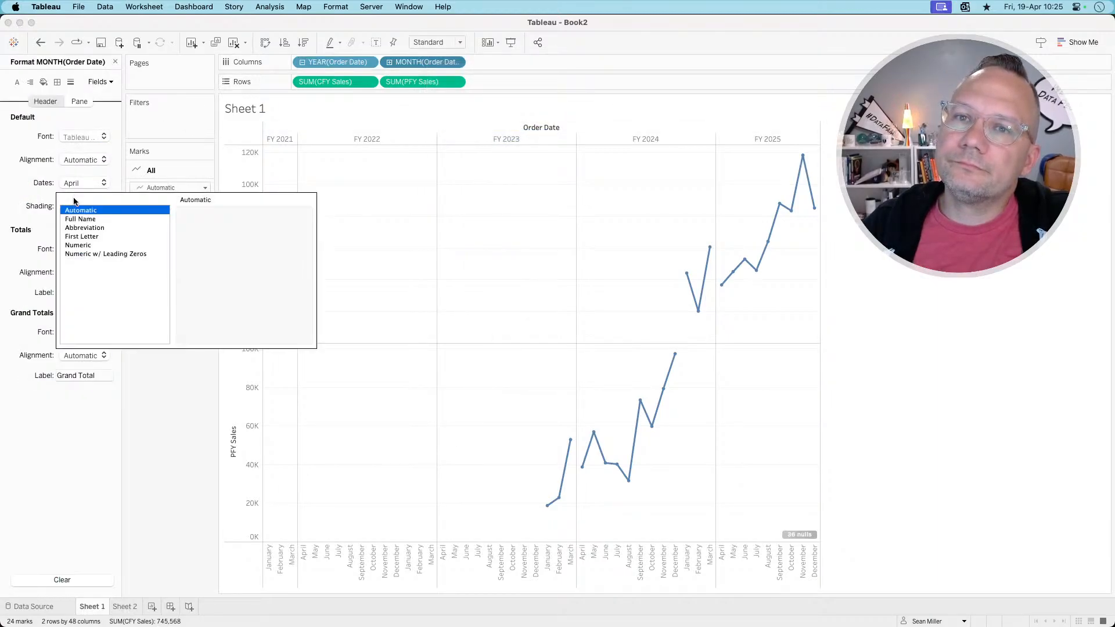
pyautogui.click(84, 238)
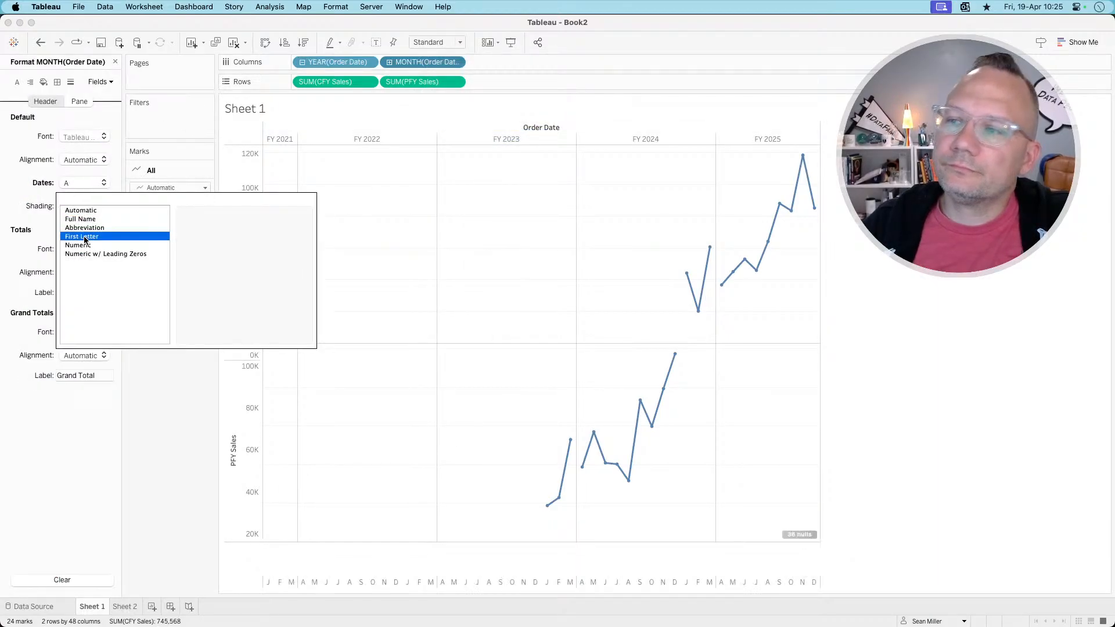
pyautogui.click(52, 448)
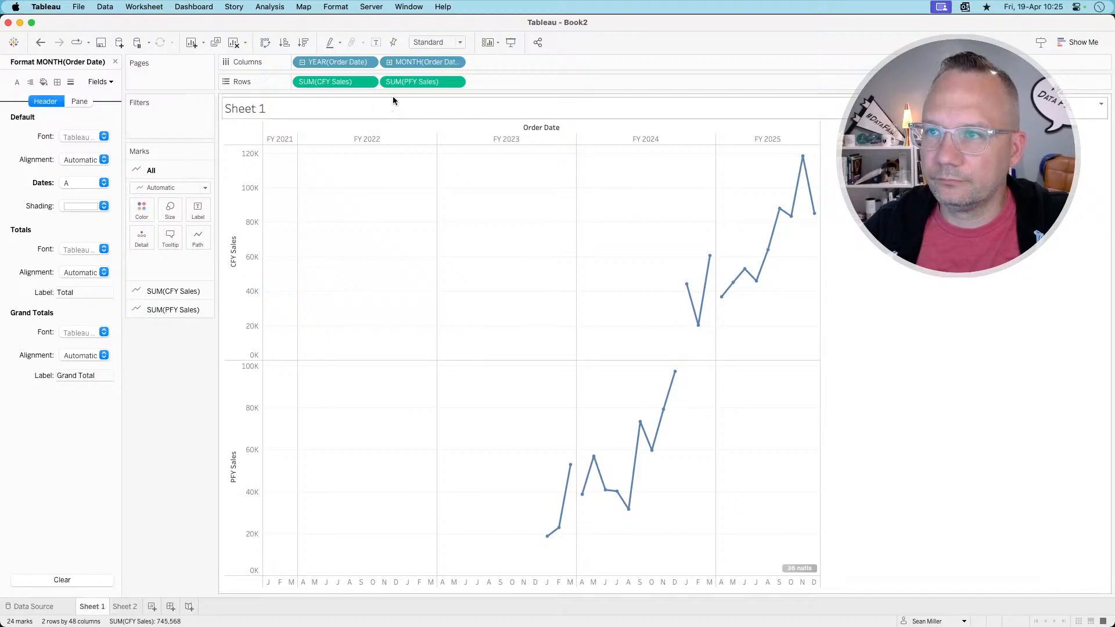
# - Add a copy of Order Date to Detail on the All marks card and set it to discrete Month
pyautogui.moveTo(422, 63); pyautogui.dragTo(172, 235)
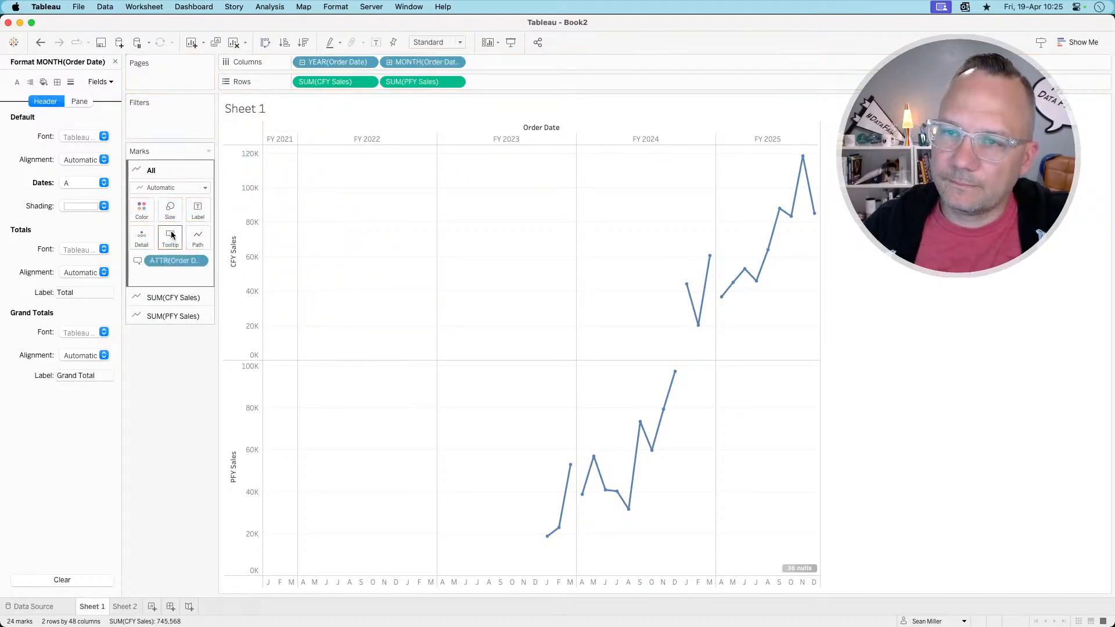
pyautogui.click(180, 262)
pyautogui.rightClick(180, 261)
pyautogui.click(160, 262)
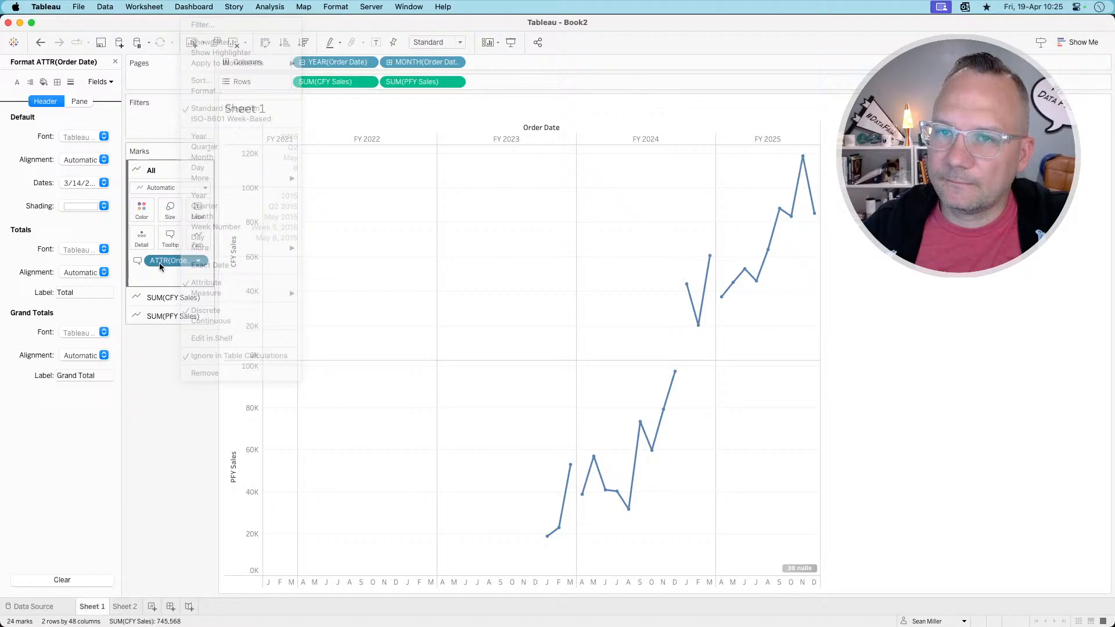
pyautogui.click(88, 181)
pyautogui.click(157, 368)
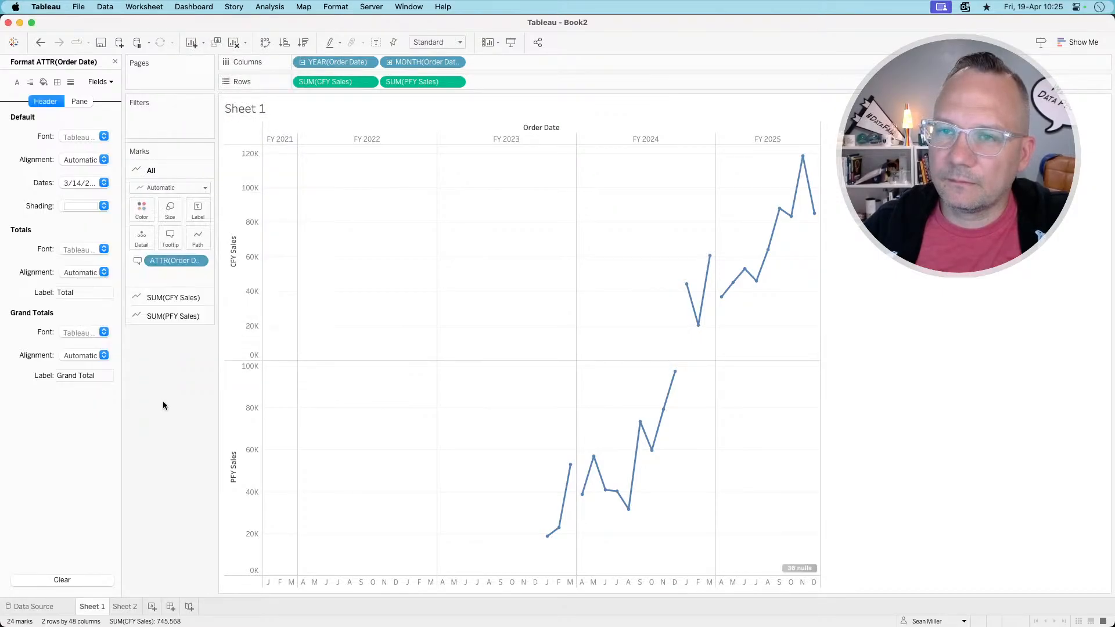
pyautogui.moveTo(172, 262); pyautogui.dragTo(143, 237)
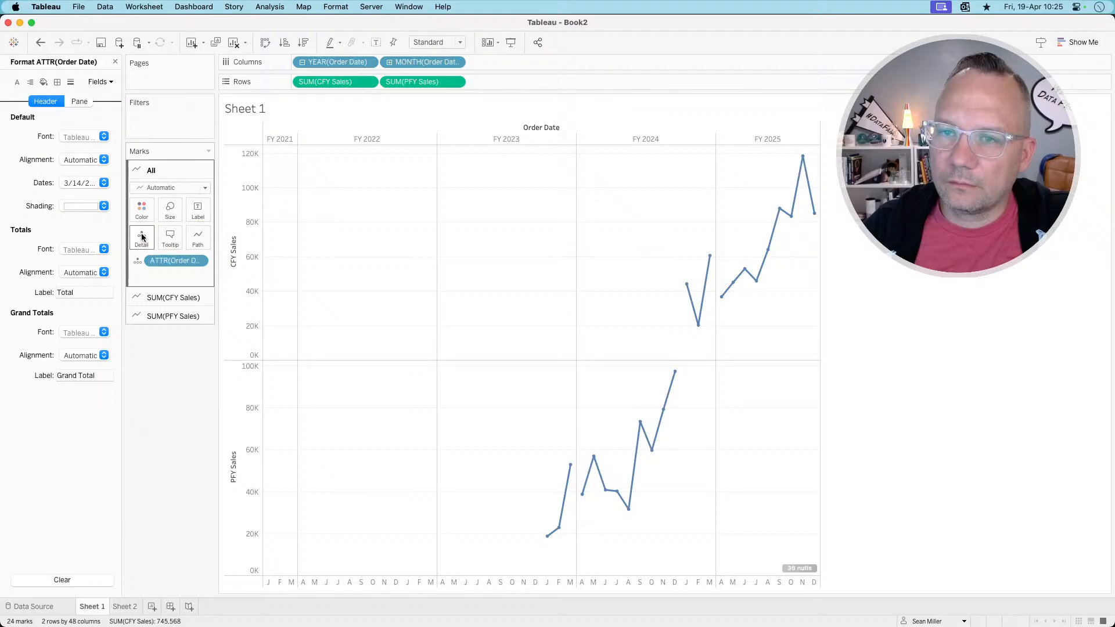
pyautogui.click(197, 261)
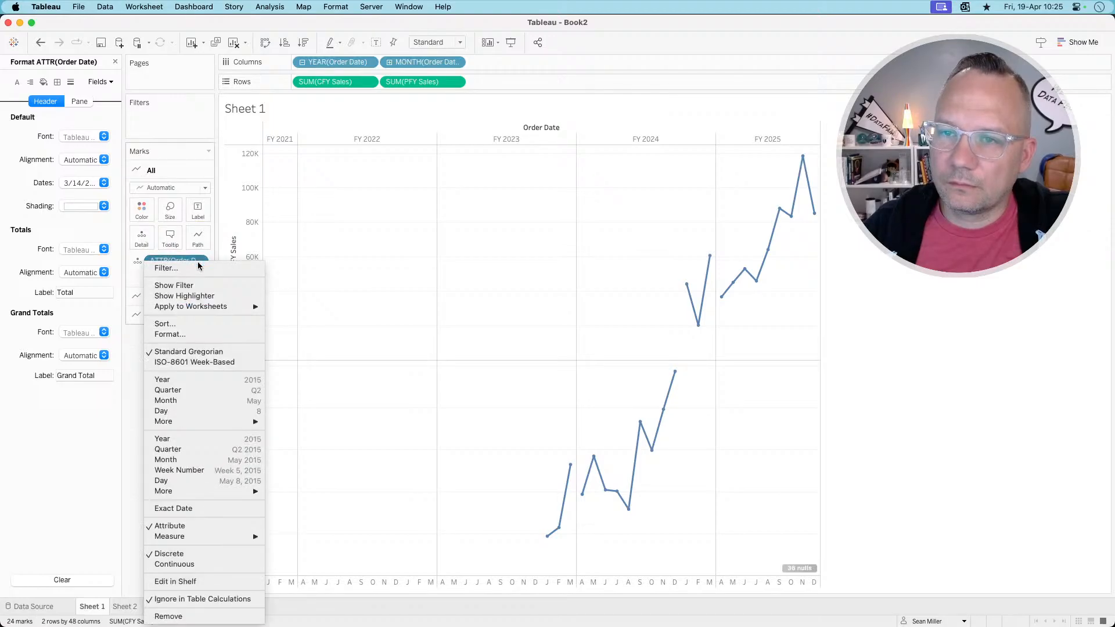
pyautogui.click(199, 402)
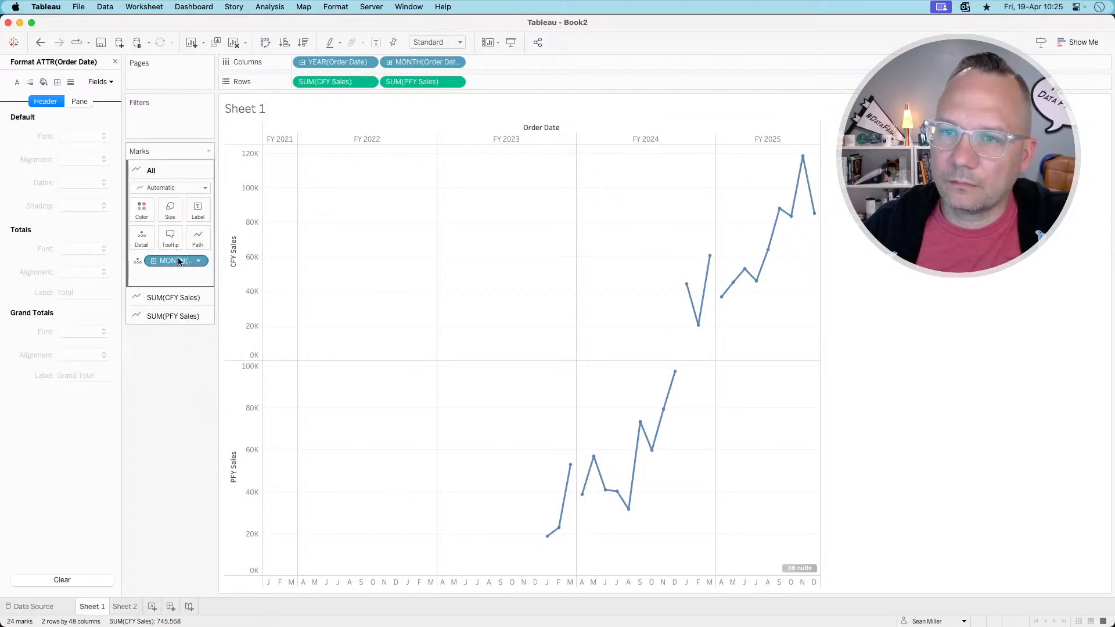
# - Try the Numeric date format for the Order Date month, undo it and close the formatting options
pyautogui.click(94, 181)
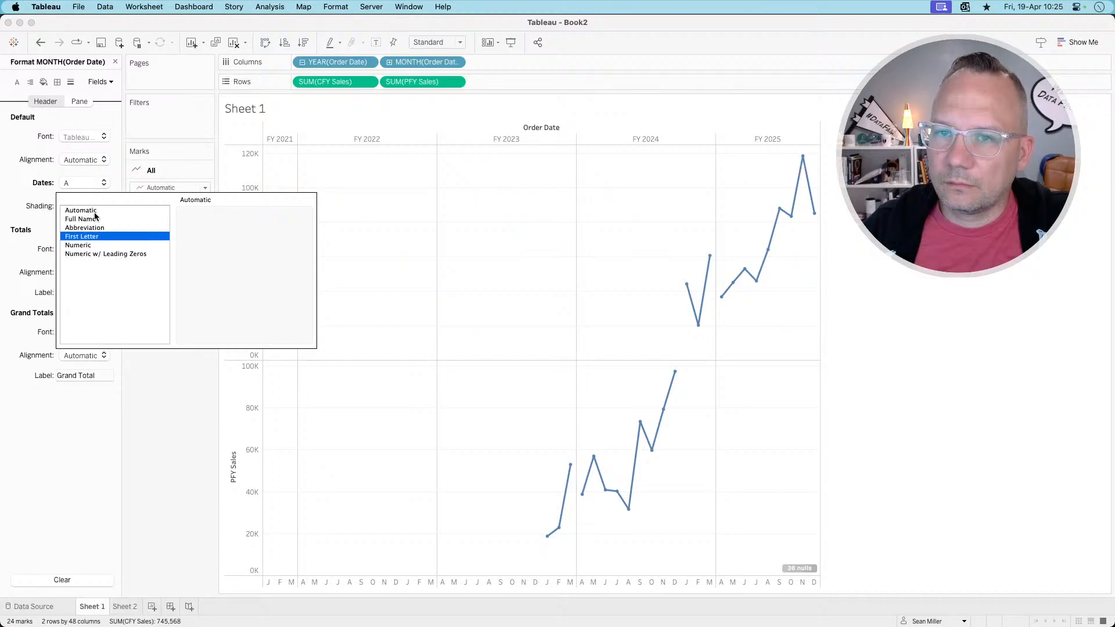
pyautogui.click(84, 247)
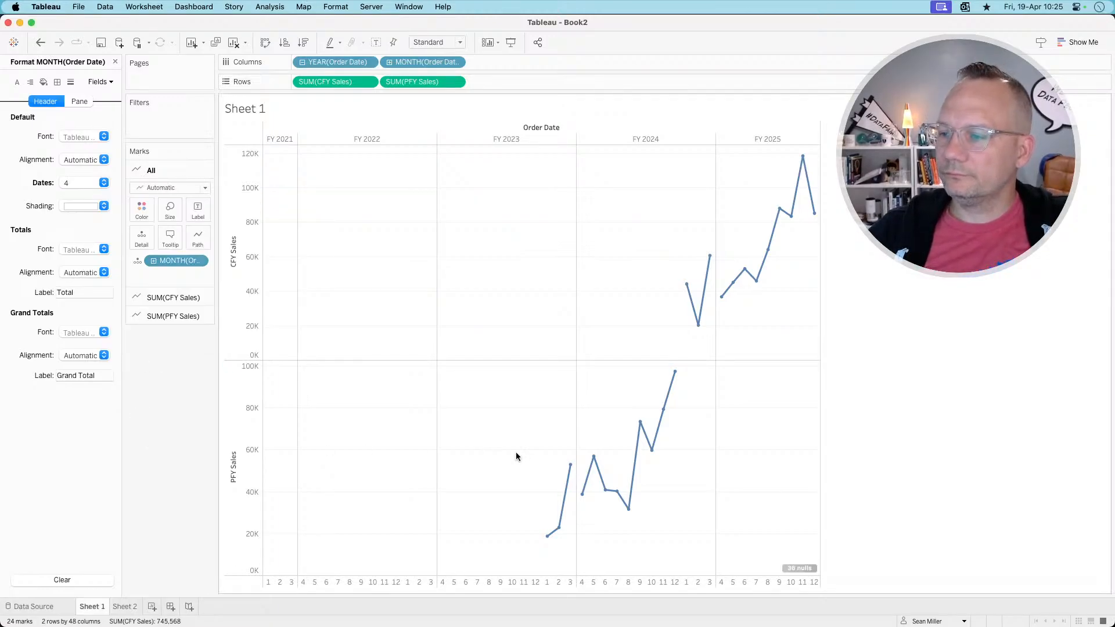
pyautogui.press('super+z')
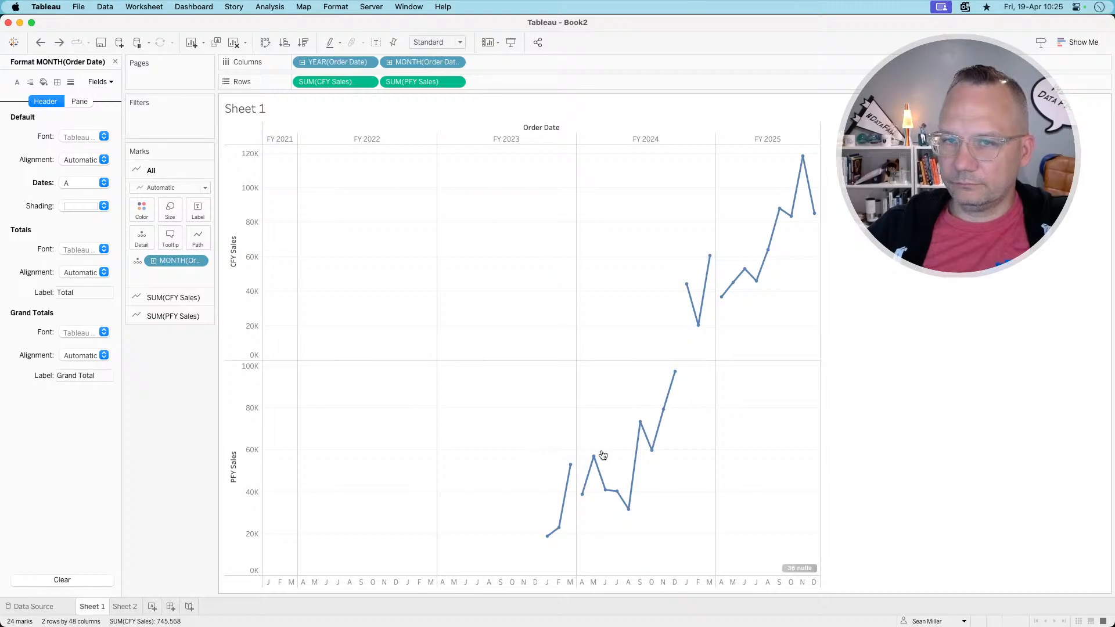
pyautogui.click(116, 62)
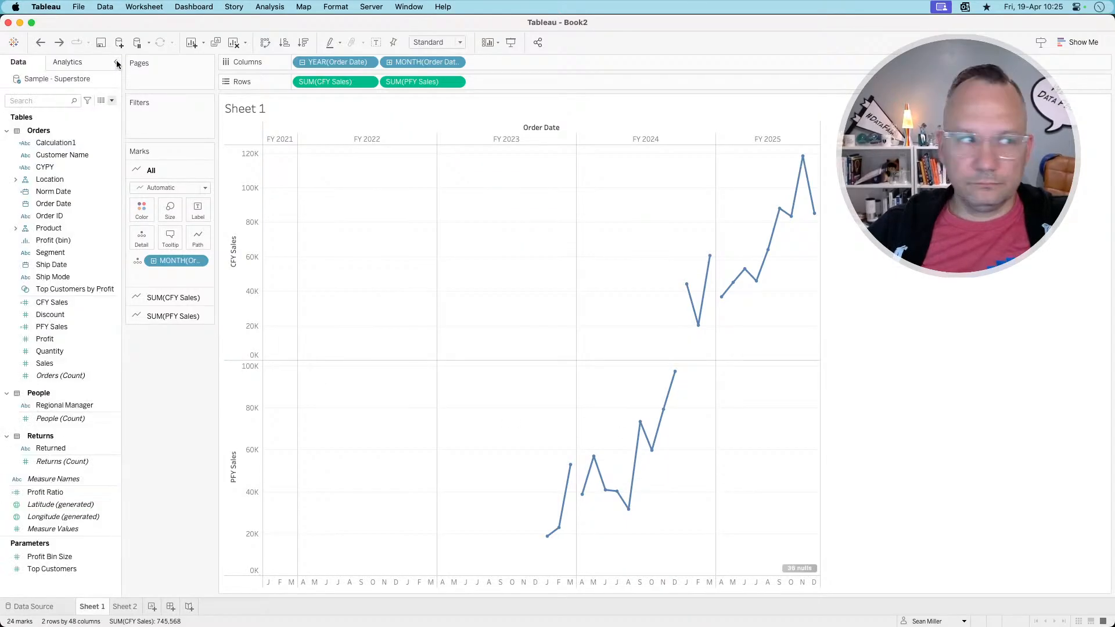
# - Examine the December FY 2024 tooltip on the PFY Sales line and review the CFY Sales calculation
pyautogui.moveTo(652, 453)
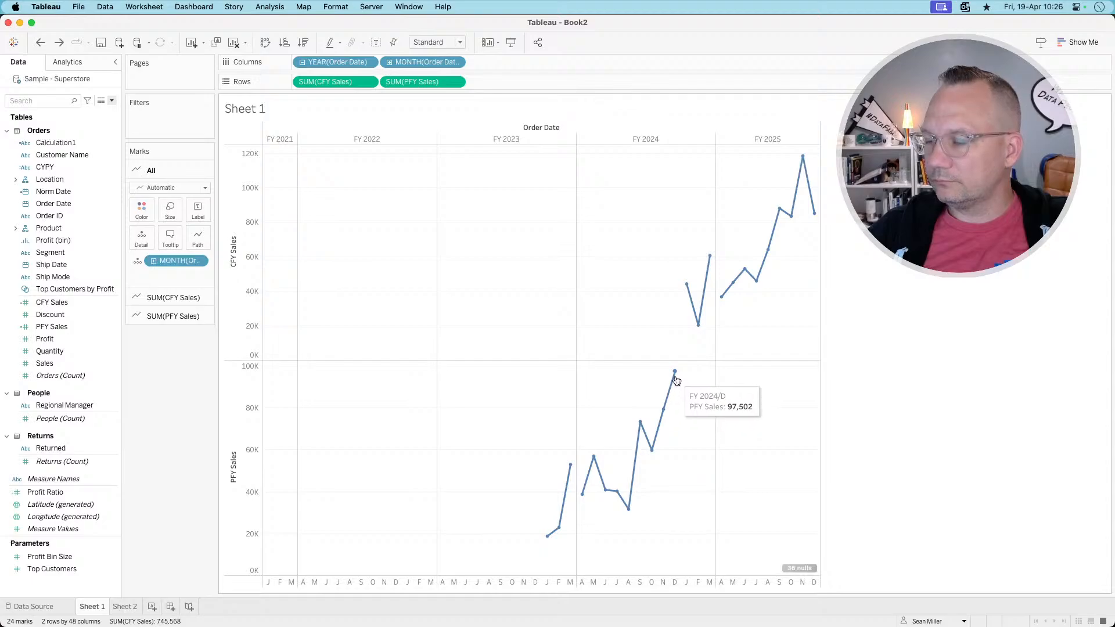
pyautogui.moveTo(690, 287)
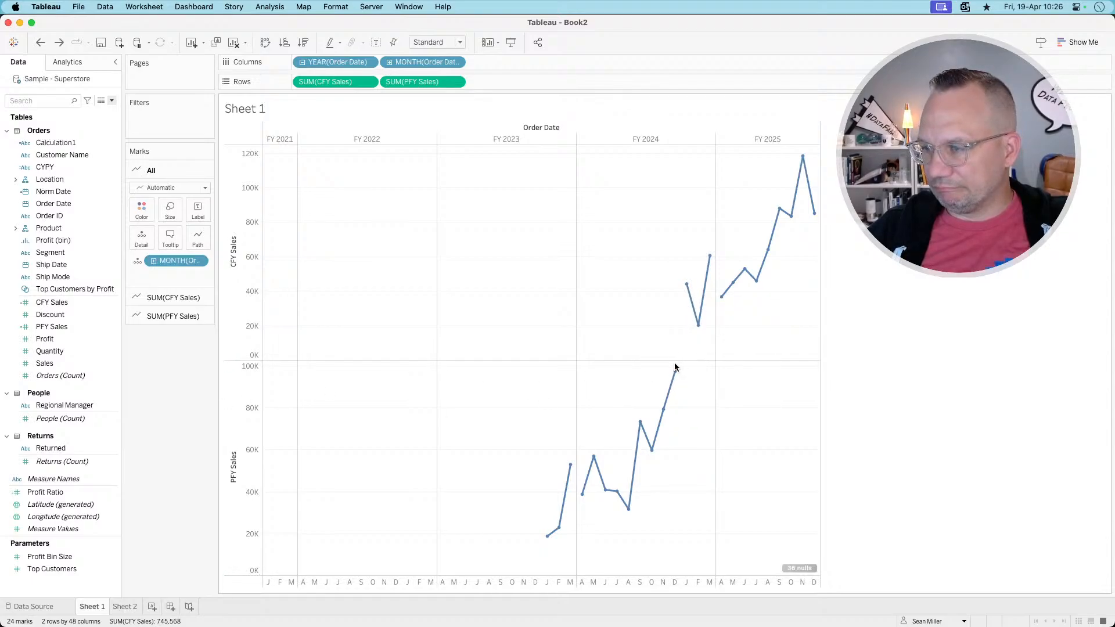
pyautogui.moveTo(676, 372)
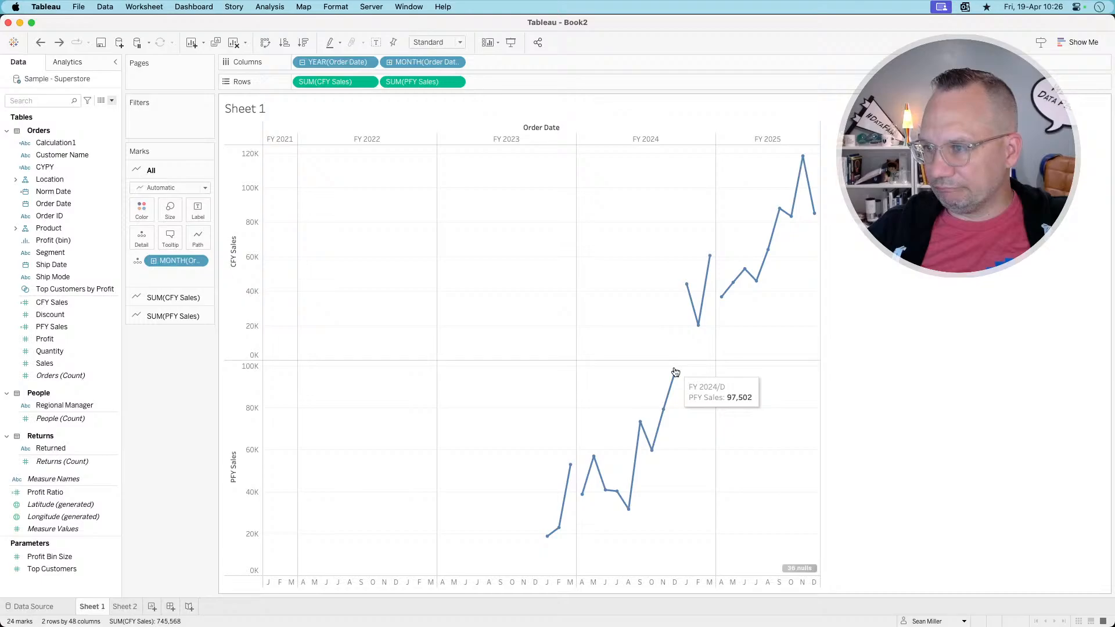
pyautogui.rightClick(56, 311)
pyautogui.click(64, 372)
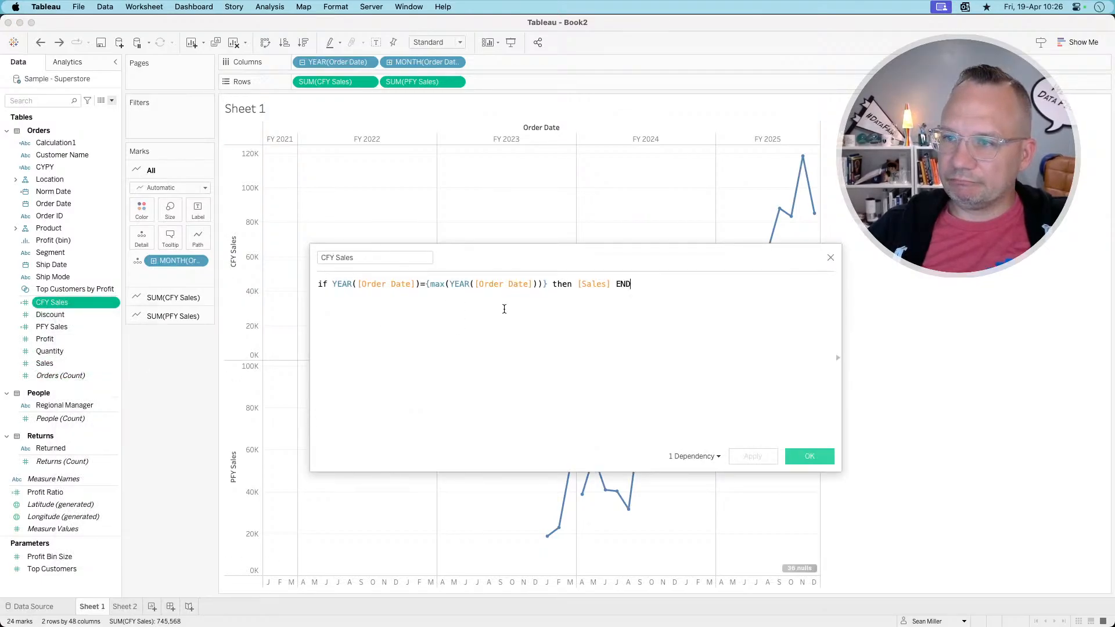
pyautogui.click(830, 259)
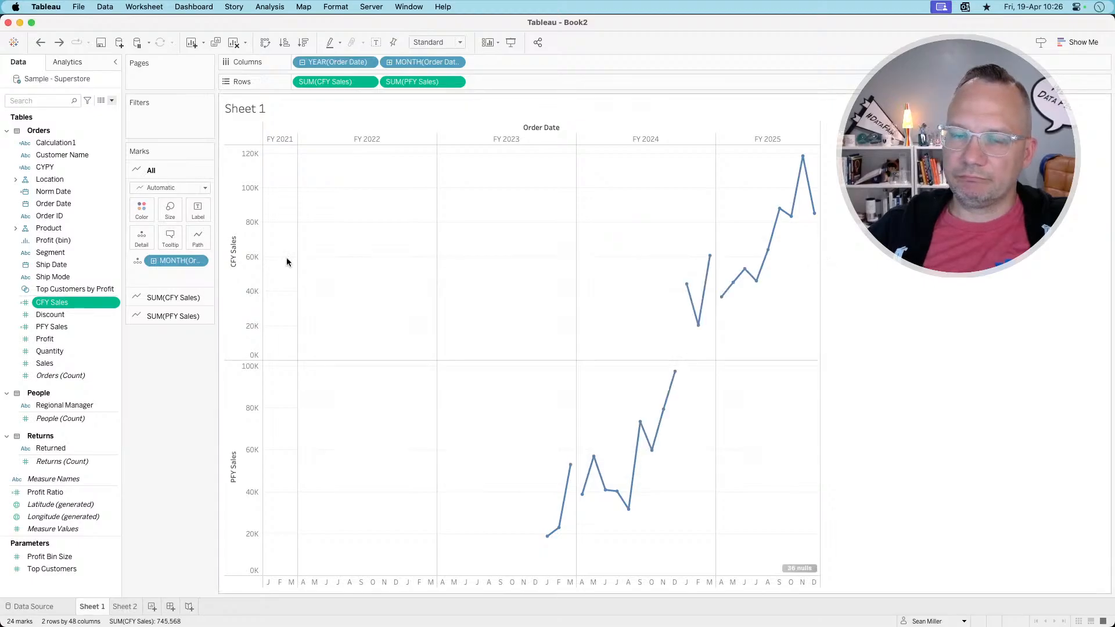
# - Replace CFY Sales and PFY Sales on Rows with the Sales measure
pyautogui.moveTo(56, 361); pyautogui.dragTo(511, 82)
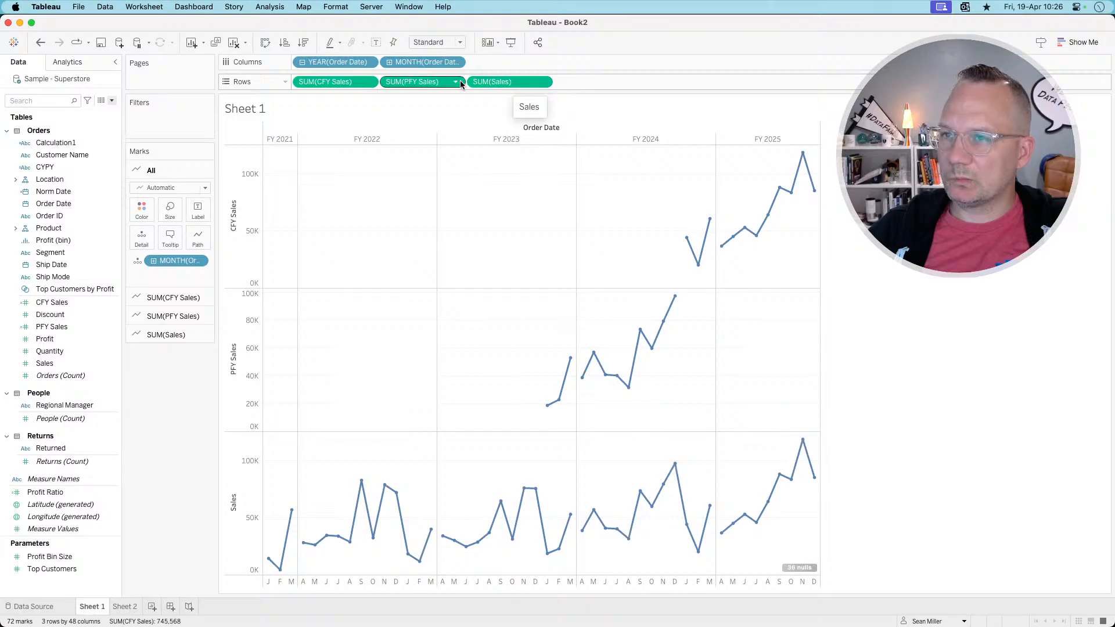
pyautogui.moveTo(431, 84); pyautogui.dragTo(162, 453)
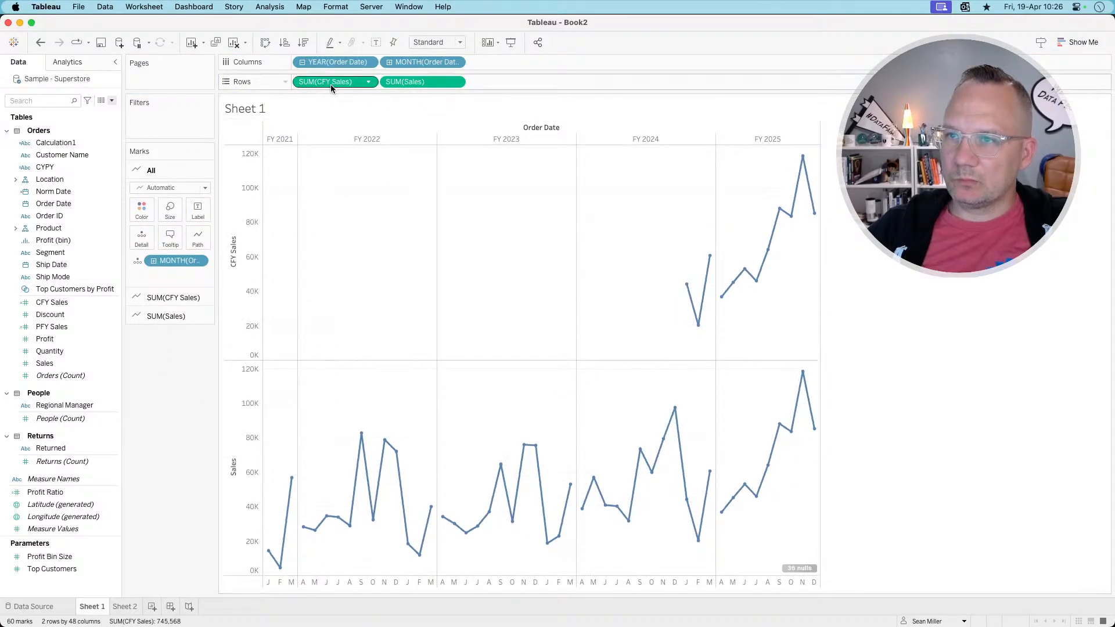
pyautogui.moveTo(334, 81); pyautogui.dragTo(168, 460)
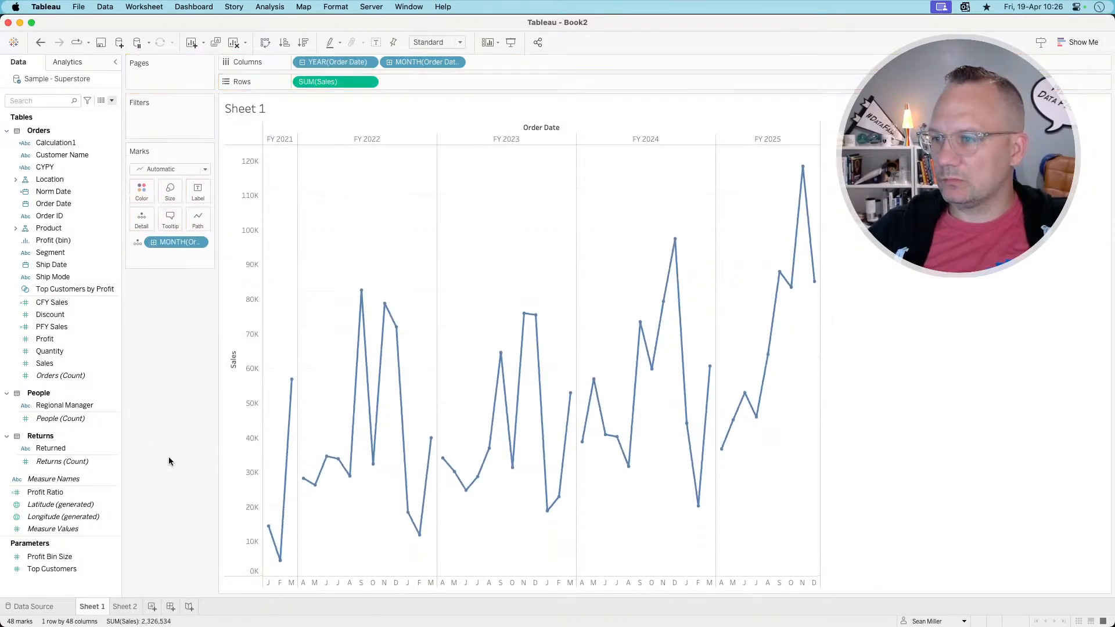
# - Apply the Running Total quick table calculation to SUM(Sales) on Rows
pyautogui.click(369, 82)
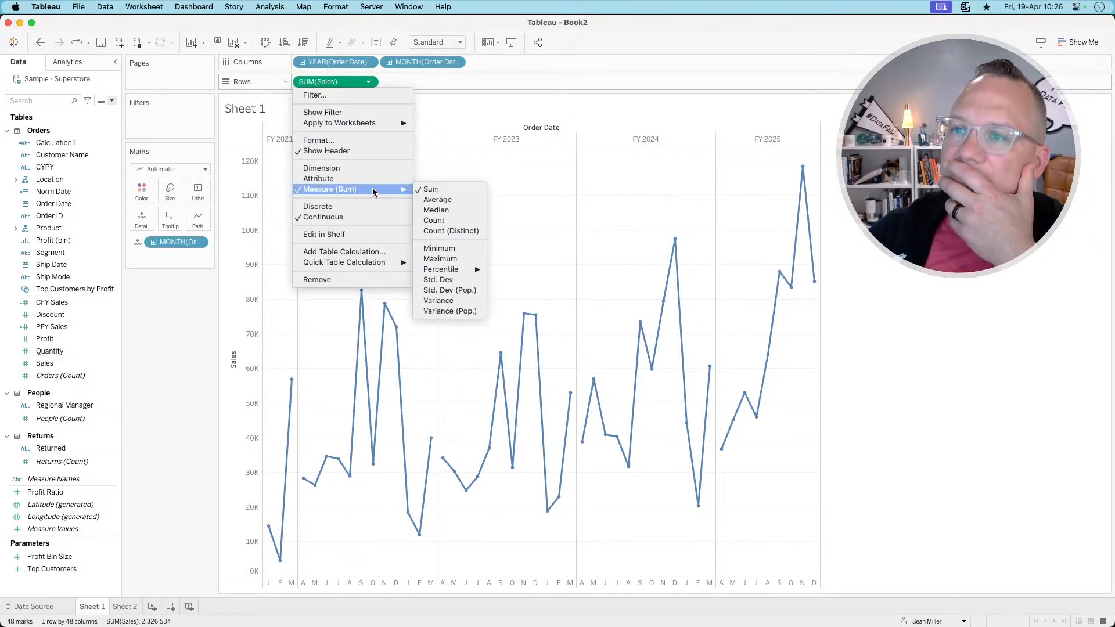
pyautogui.moveTo(378, 262)
pyautogui.click(428, 263)
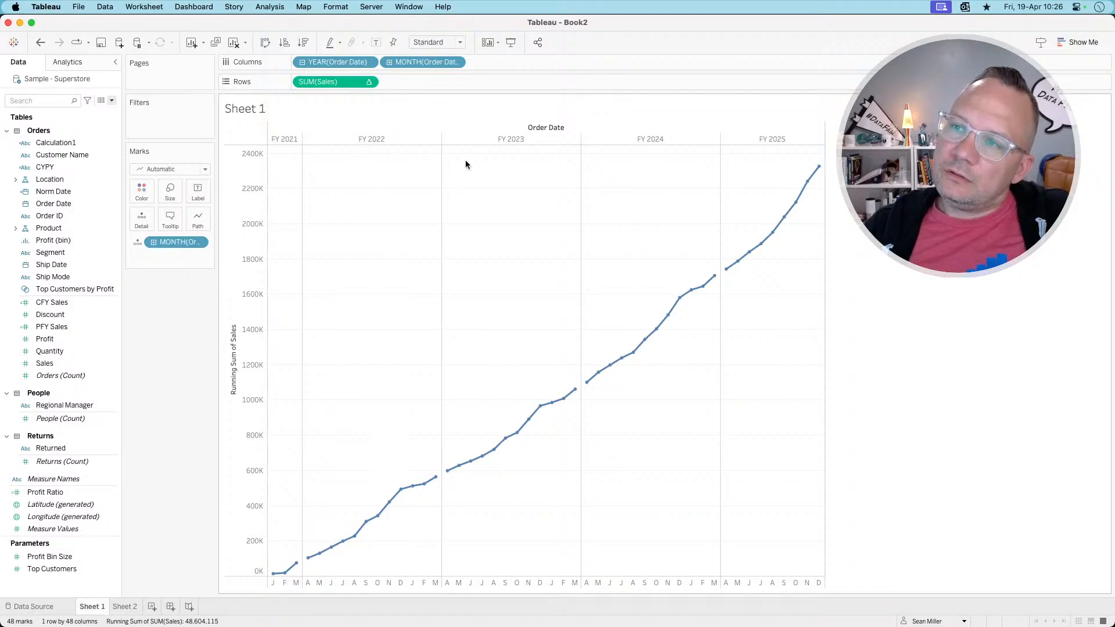
# - Exclude FY 2021, FY 2022 and FY 2023 from the running sales chart
pyautogui.click(519, 139)
pyautogui.keyDown('super'); pyautogui.click(388, 136); pyautogui.keyUp('super')
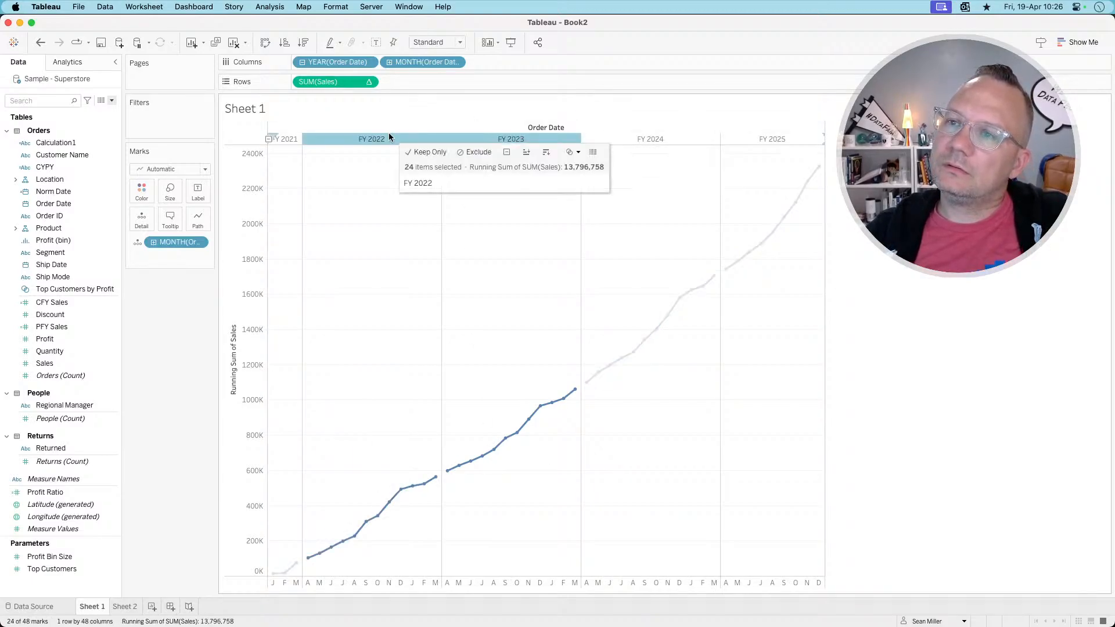
pyautogui.keyDown('super'); pyautogui.click(283, 139); pyautogui.keyUp('super')
pyautogui.rightClick(283, 139)
pyautogui.click(301, 157)
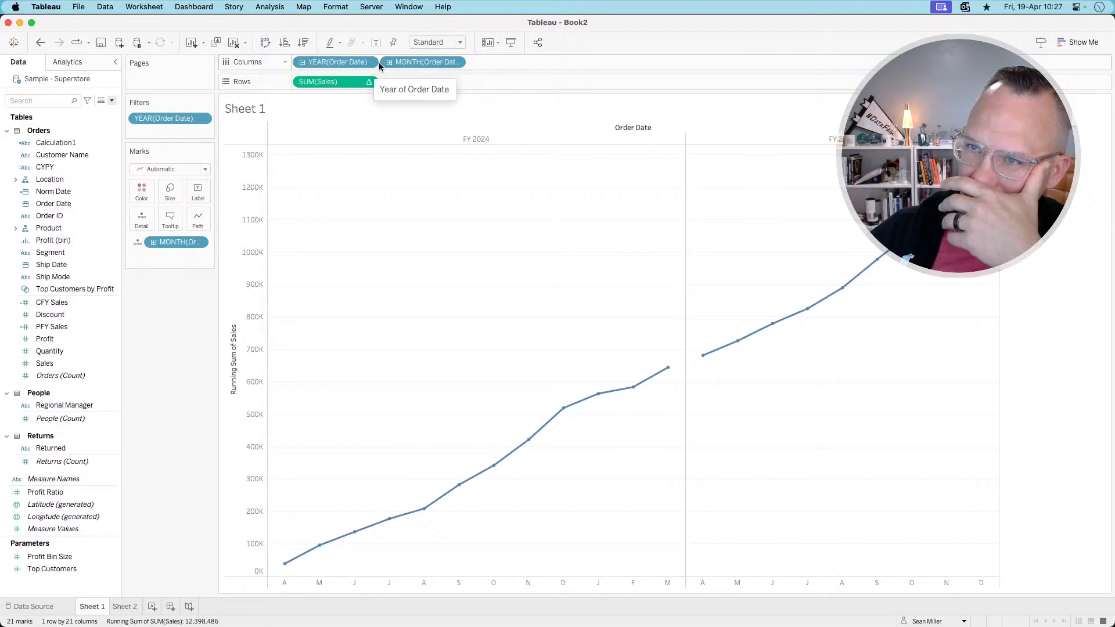
# - Remove YEAR(Order Date) from Columns and MONTH(Order Date) from Detail, and colour the lines by the year of Order Date
pyautogui.moveTo(343, 63); pyautogui.dragTo(181, 342)
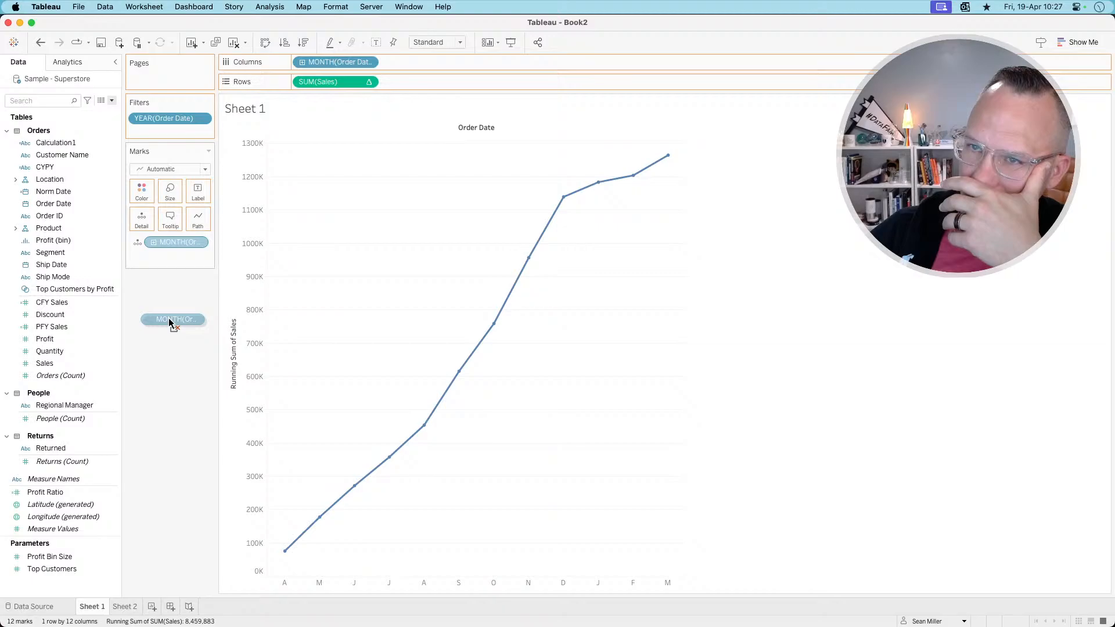
pyautogui.moveTo(170, 323); pyautogui.dragTo(169, 323)
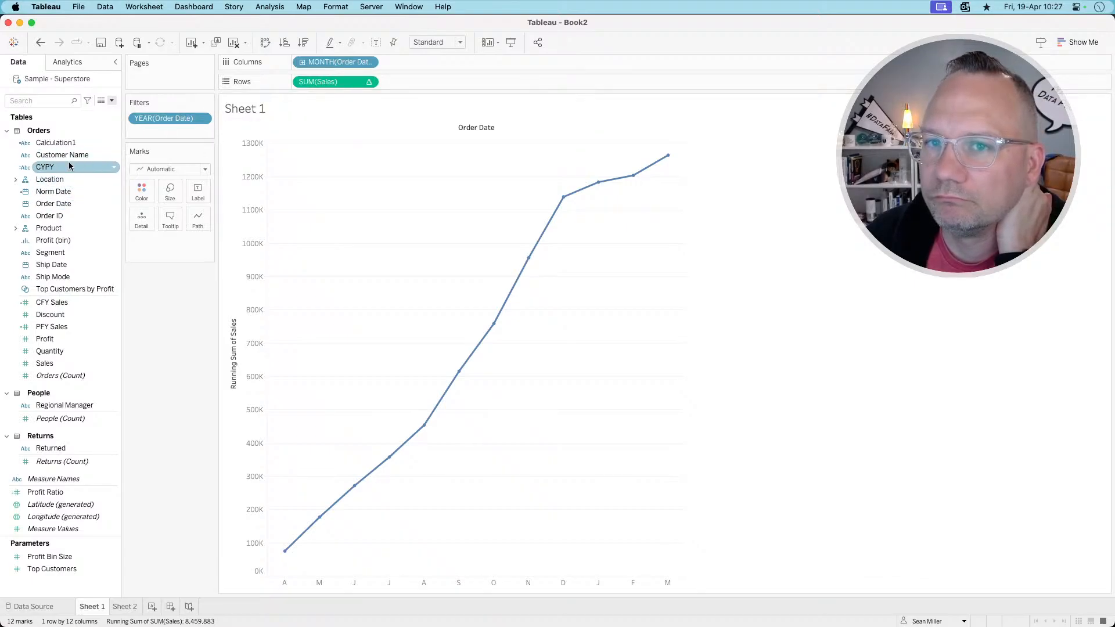
pyautogui.moveTo(66, 204); pyautogui.dragTo(138, 194)
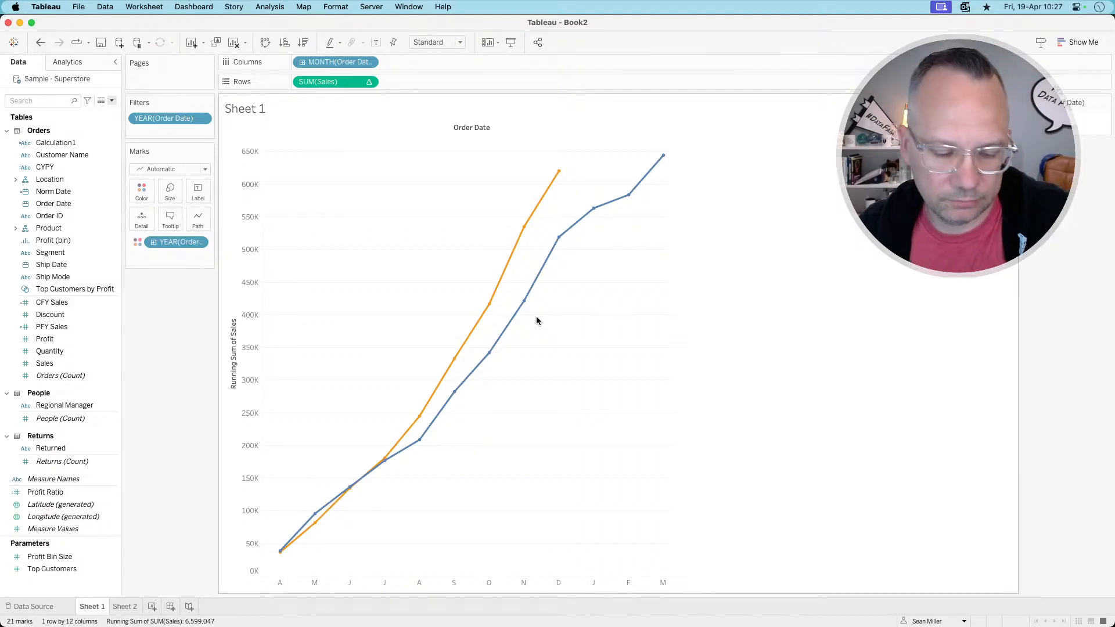
# - Switch to the reference dashboard in Arc, examine the last current-year point's tooltip for Central, then return to Tableau and view the colour options
pyautogui.press('super+Tab')
pyautogui.moveTo(587, 376)
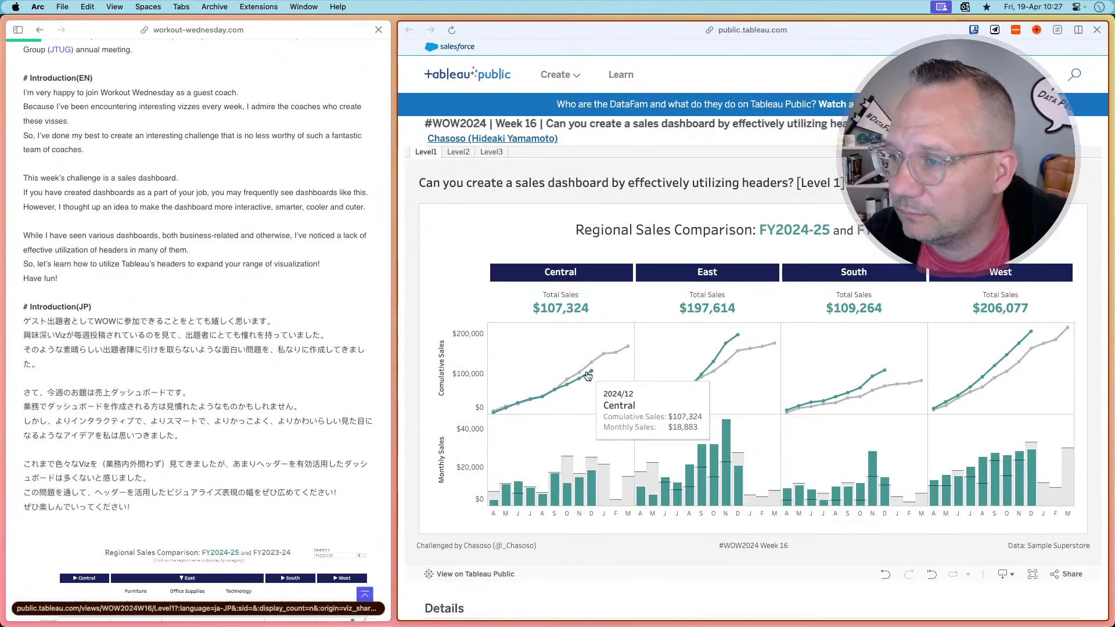
pyautogui.press('super+Tab')
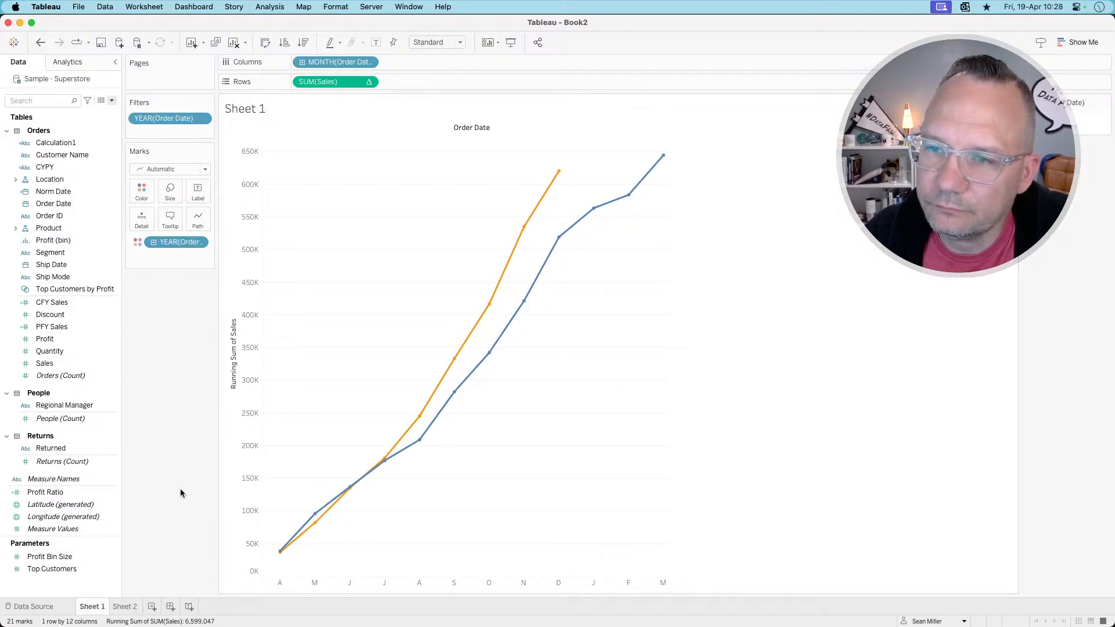
pyautogui.click(138, 196)
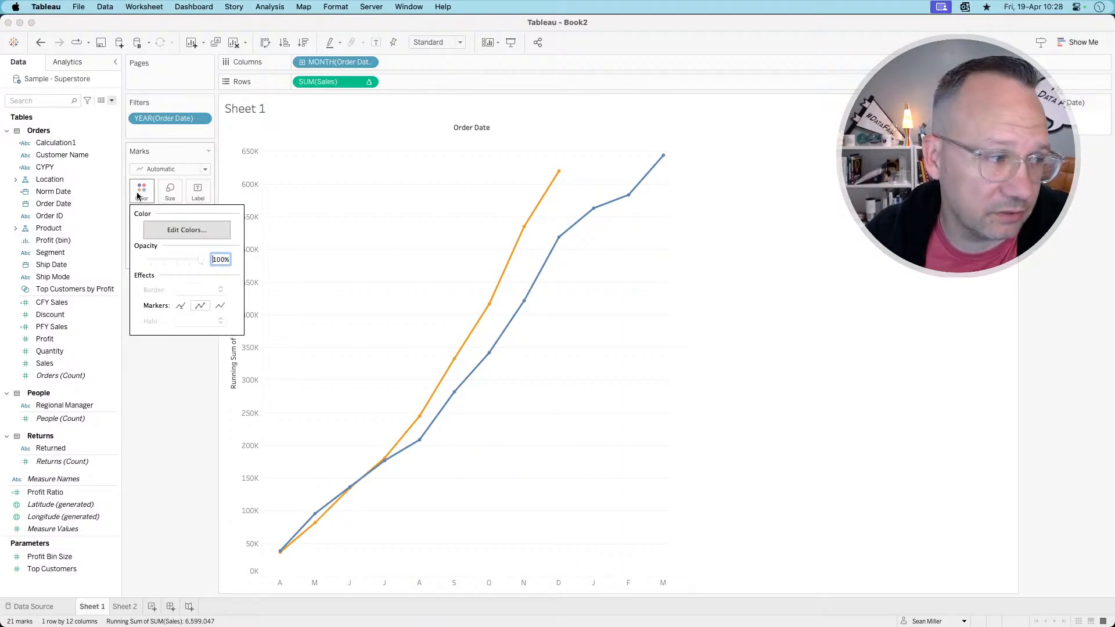
pyautogui.click(138, 196)
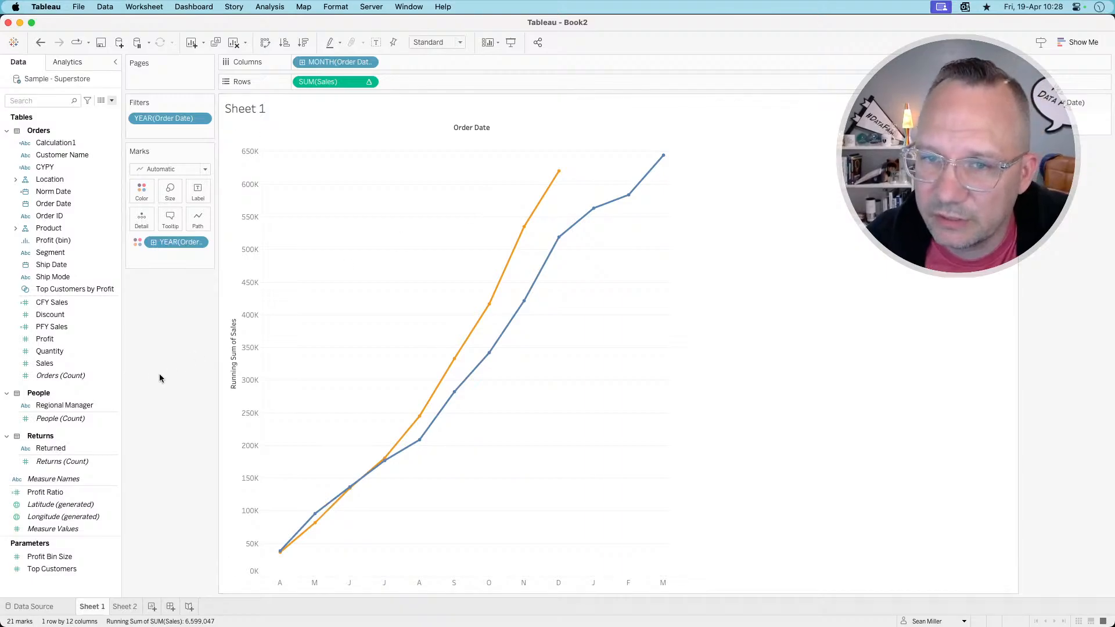
# - Delete the CFY Sales and PFY Sales calculated fields from the Orders table
pyautogui.click(78, 302)
pyautogui.keyDown('super'); pyautogui.click(71, 326); pyautogui.keyUp('super')
pyautogui.rightClick(69, 326)
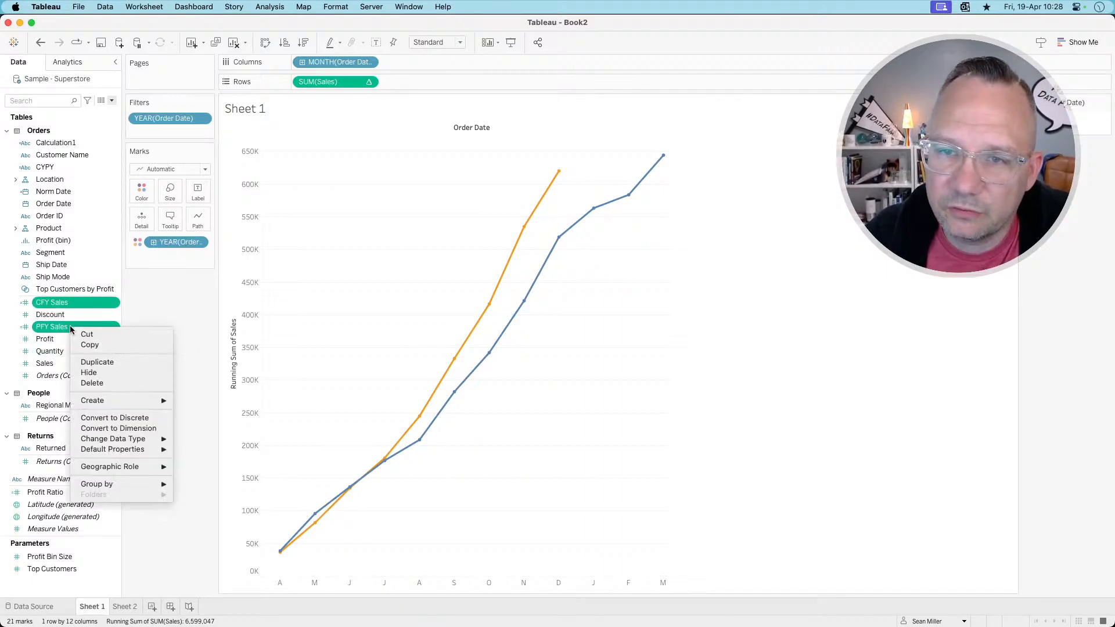
pyautogui.click(100, 384)
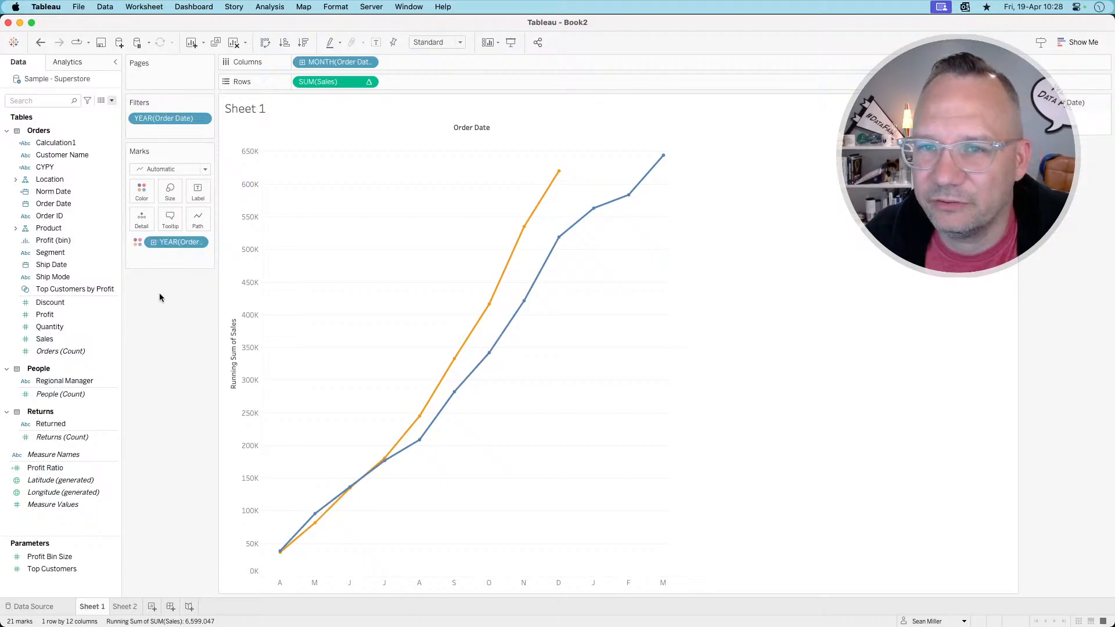
# - Delete the Norm Date and Calculation1 calculated fields, accepting the effect on Sheet 2
pyautogui.rightClick(58, 192)
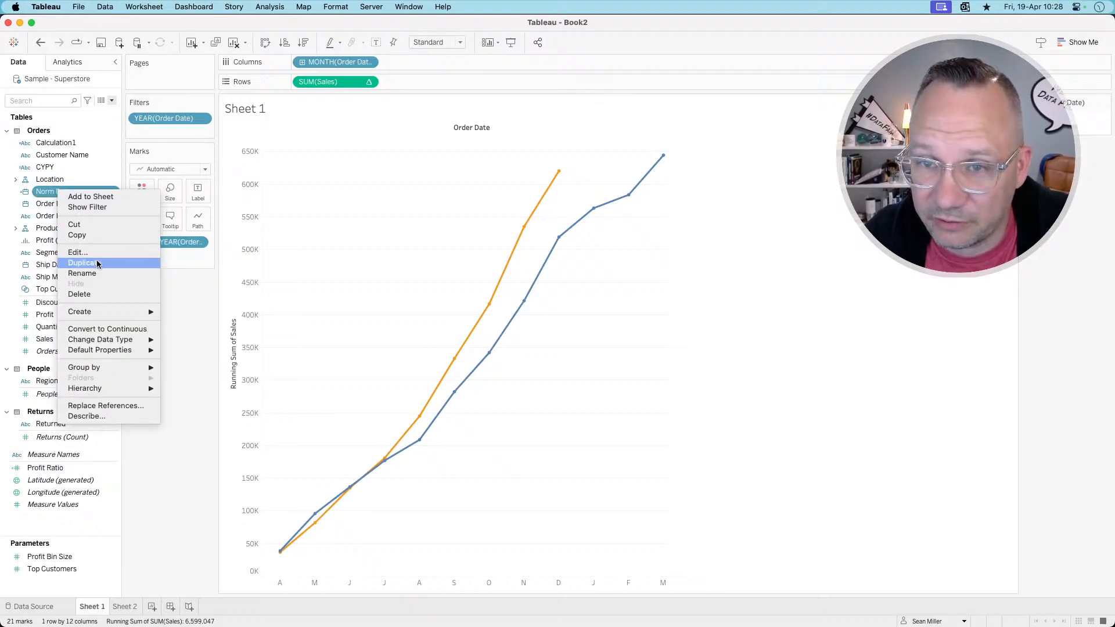
pyautogui.click(85, 293)
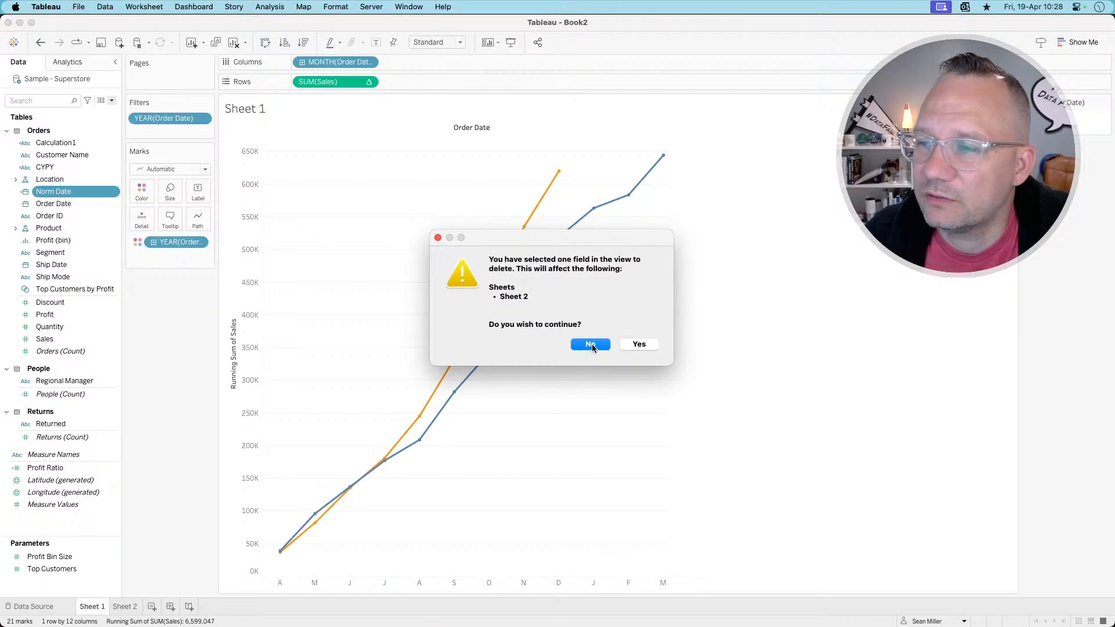
pyautogui.click(638, 345)
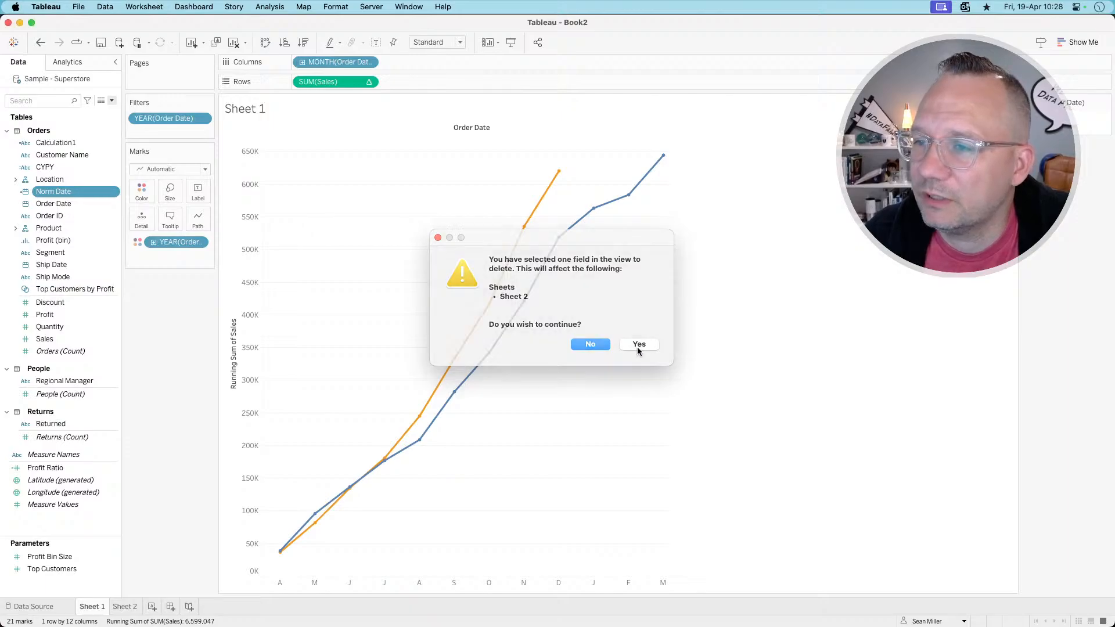
pyautogui.rightClick(75, 147)
pyautogui.click(100, 251)
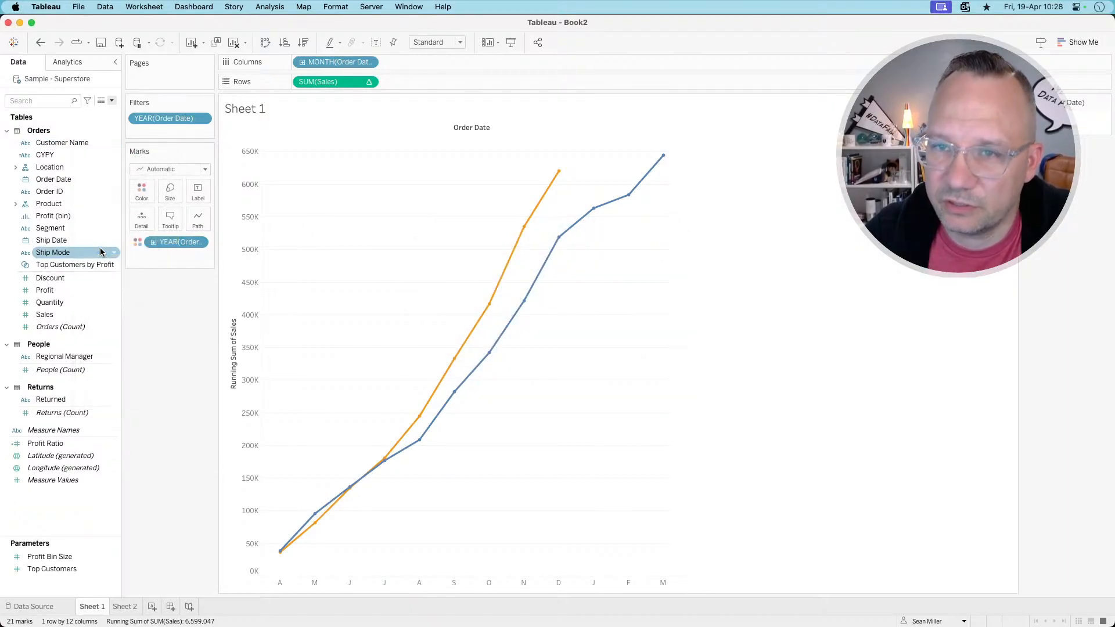
pyautogui.click(75, 219)
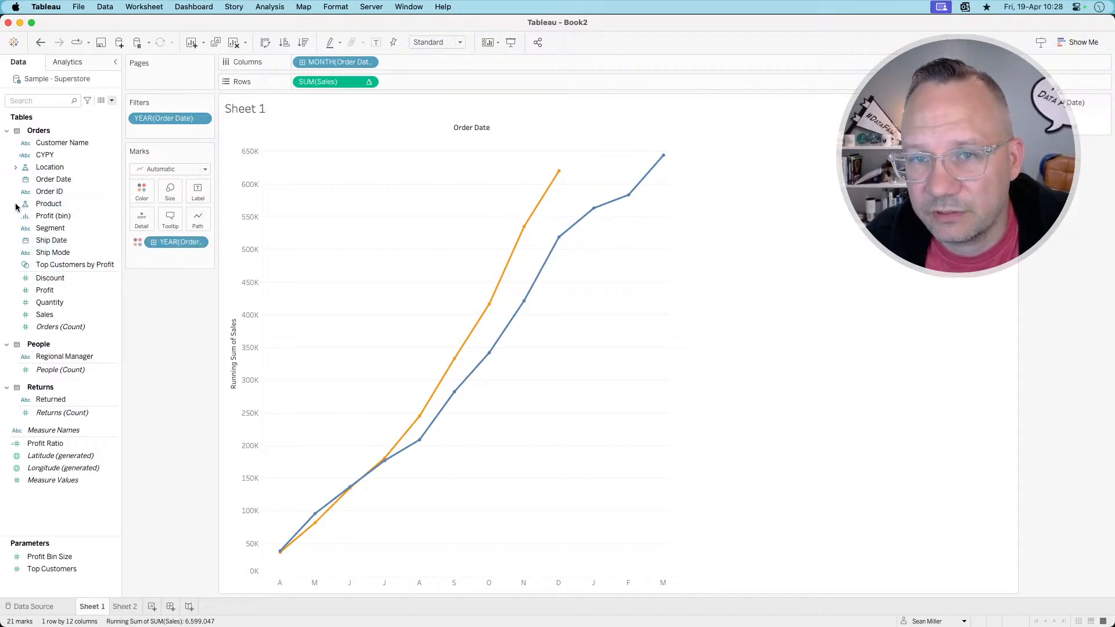
# - Remove the Location hierarchy and place Region before MONTH(Order Date) on Columns
pyautogui.click(15, 167)
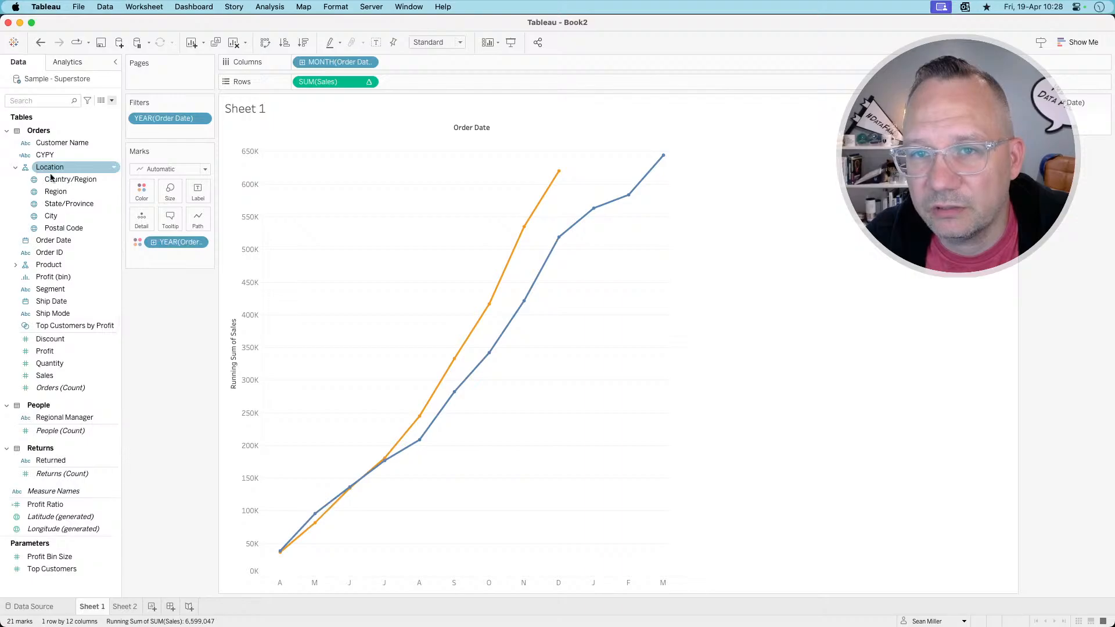
pyautogui.click(52, 191)
pyautogui.rightClick(45, 167)
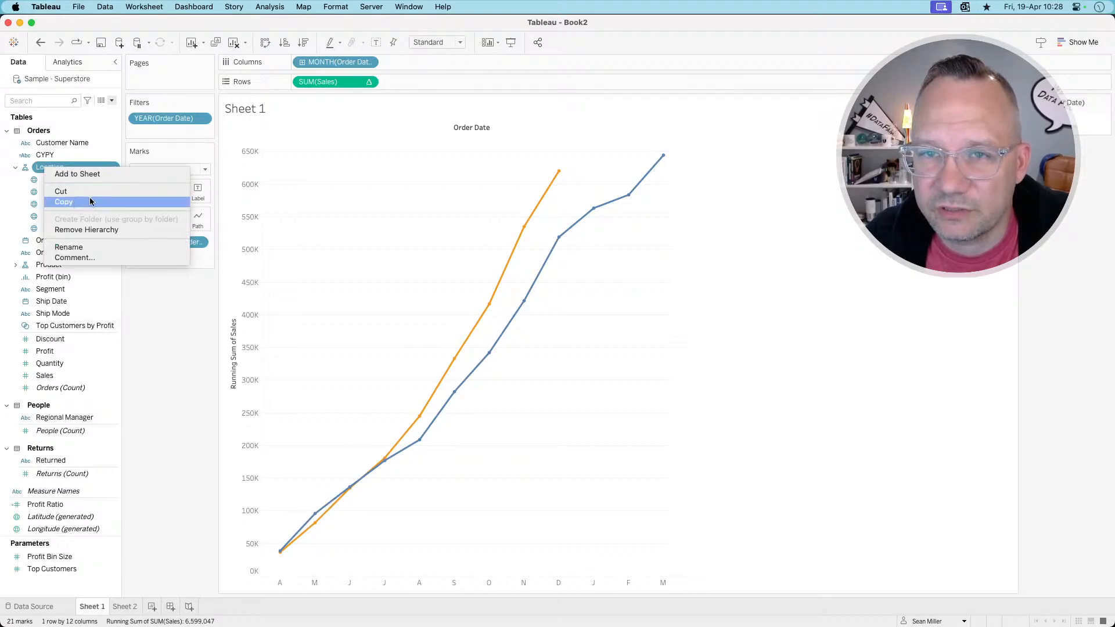
pyautogui.click(97, 231)
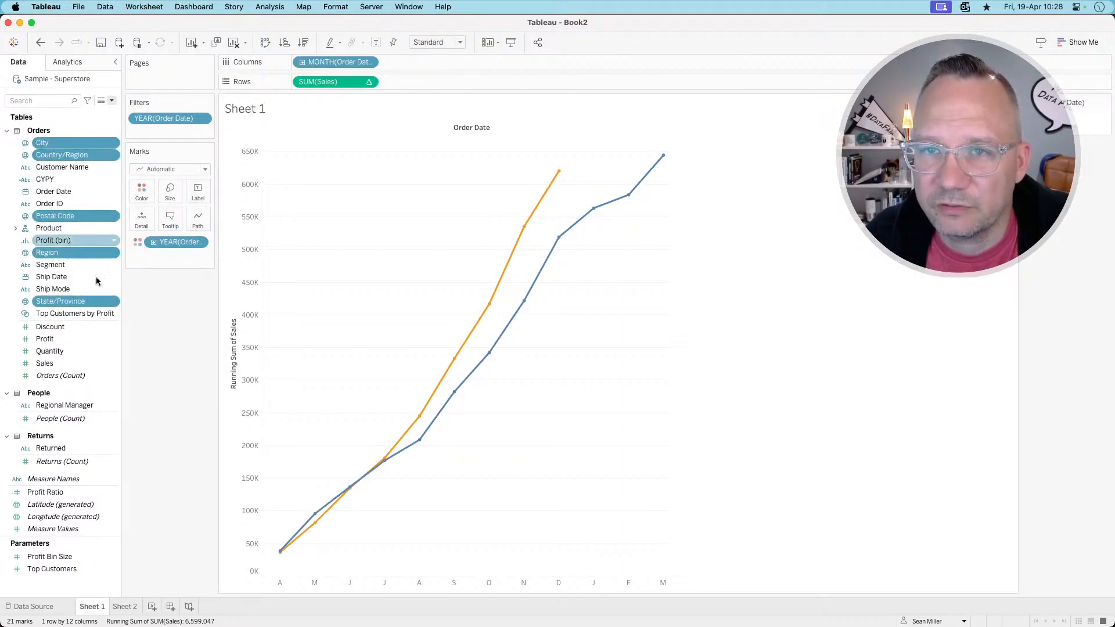
pyautogui.click(46, 252)
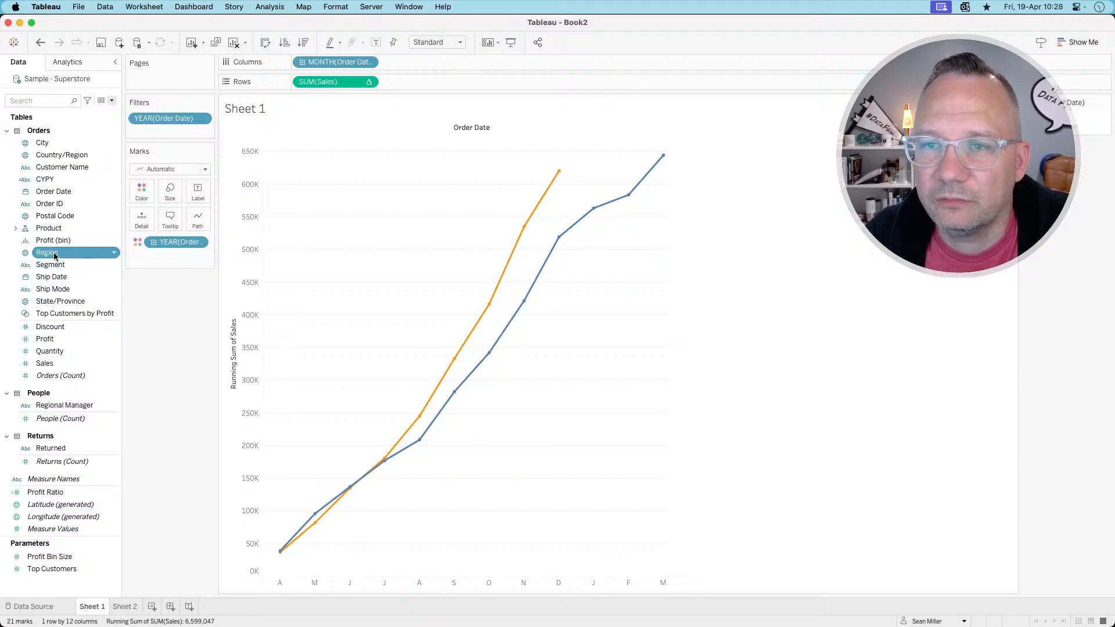
pyautogui.moveTo(47, 252); pyautogui.dragTo(294, 64)
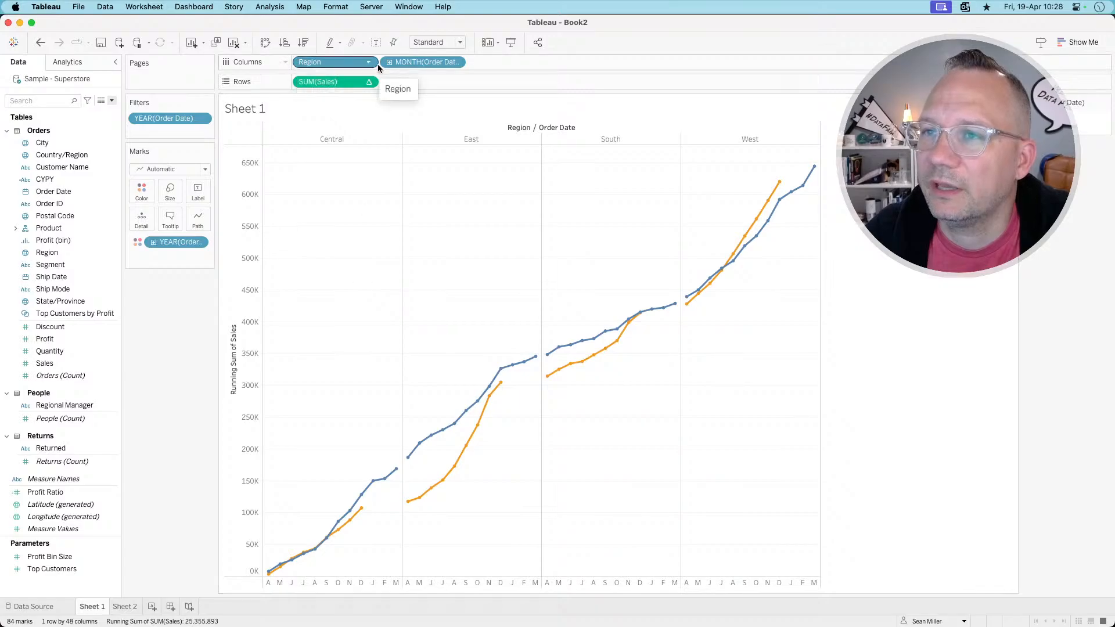
# - Compute the running total of Sales using Pane (across) and compare the regional lines with the reference dashboard in Arc
pyautogui.click(369, 83)
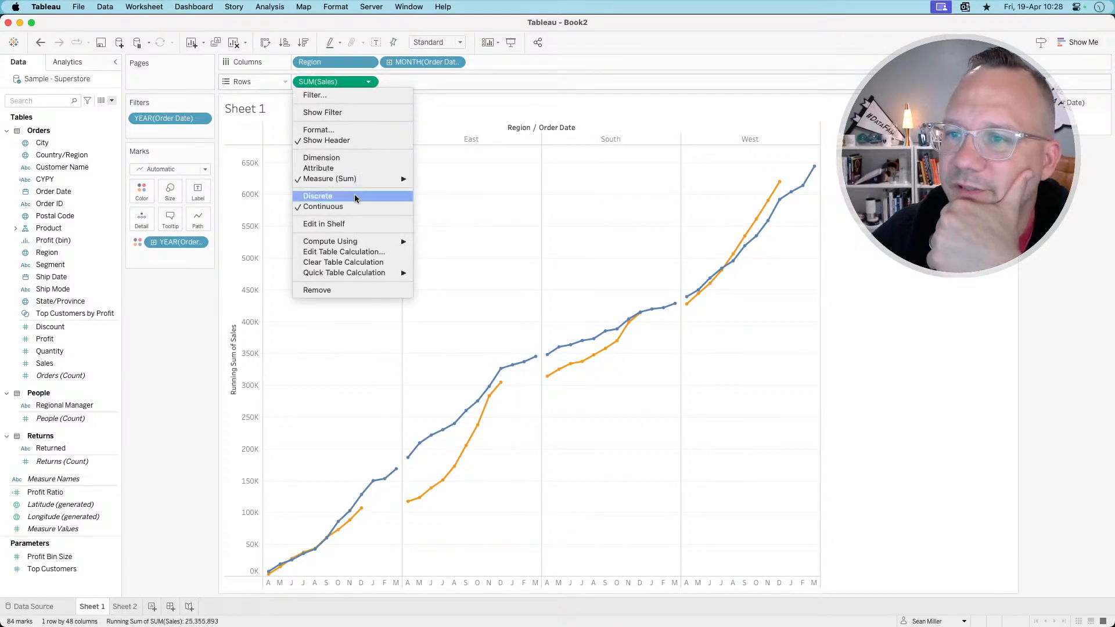
pyautogui.moveTo(360, 241)
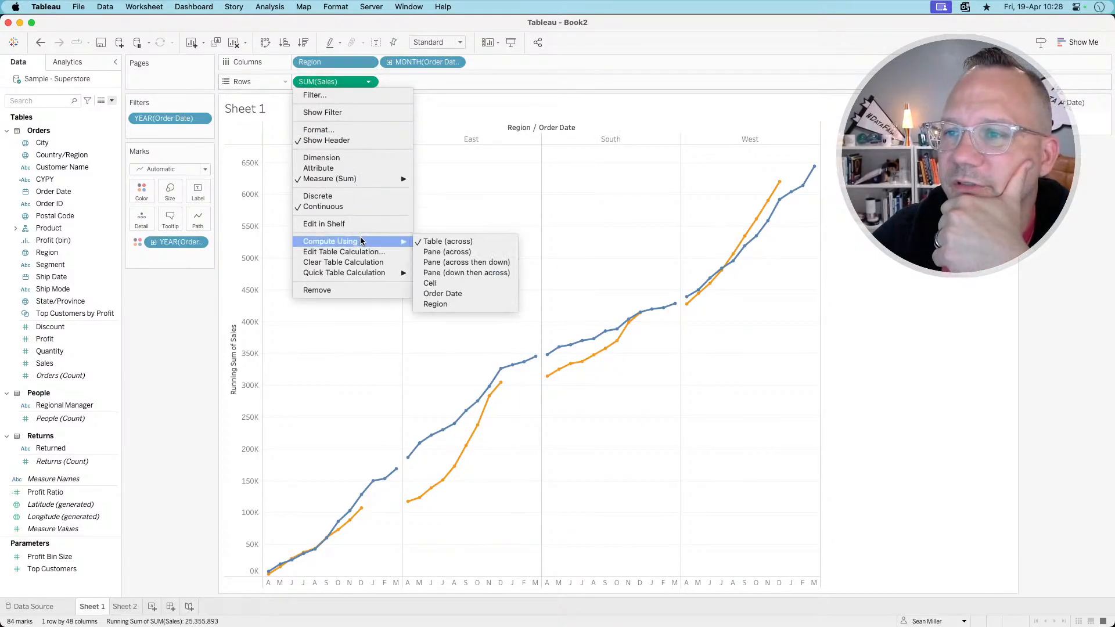
pyautogui.click(436, 252)
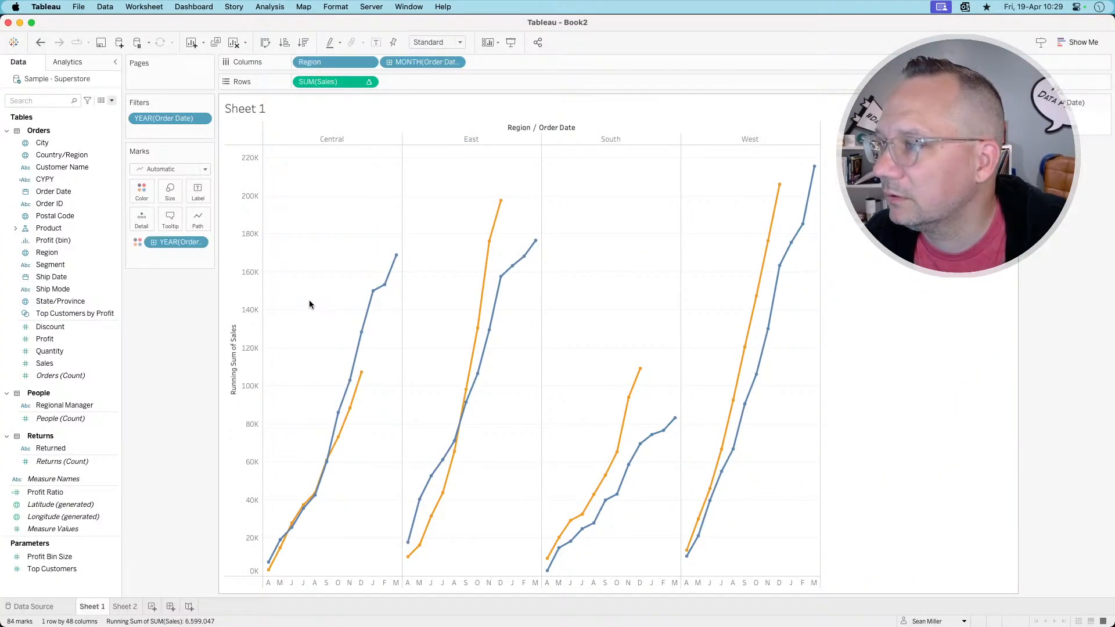
pyautogui.press('super+Tab')
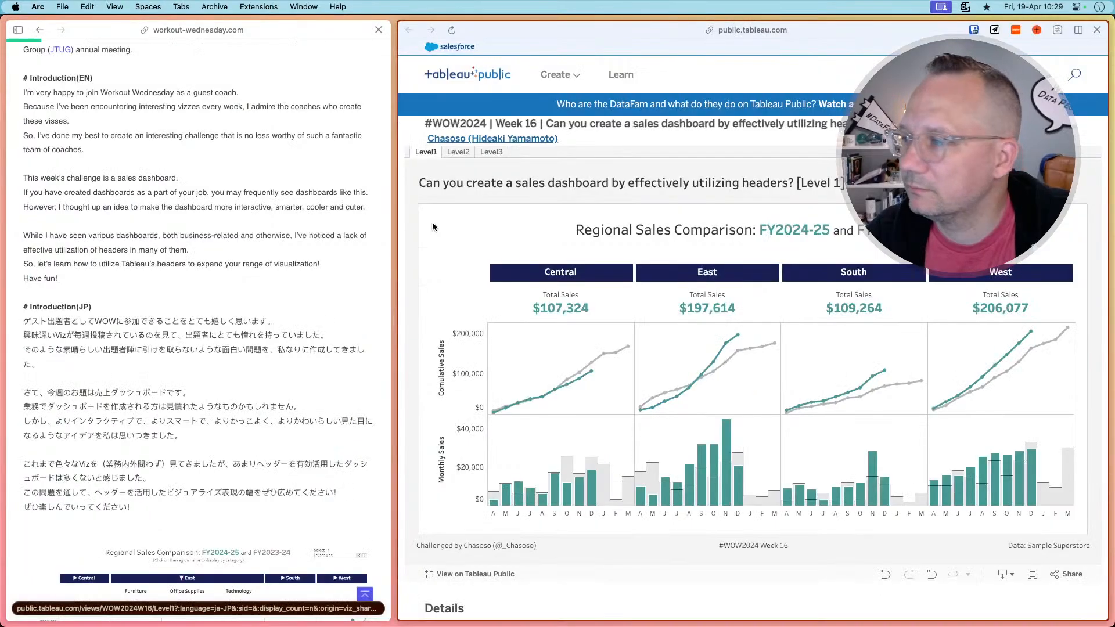
pyautogui.press('super+Tab')
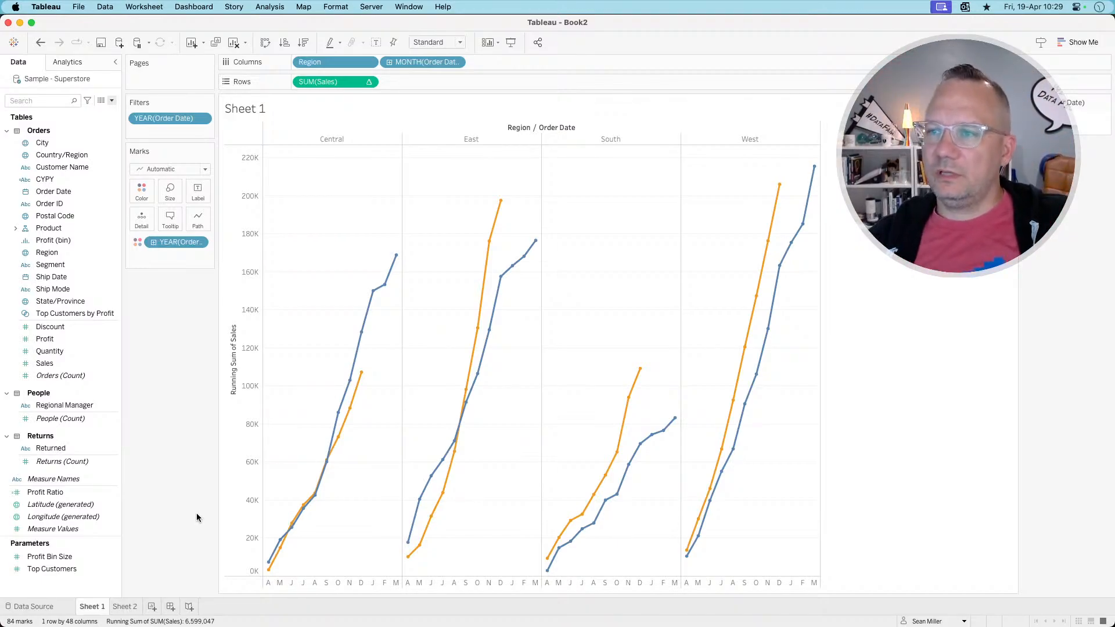
# - Fit the running sales chart to the Entire View and check it against the reference dashboard in the browser
pyautogui.click(429, 43)
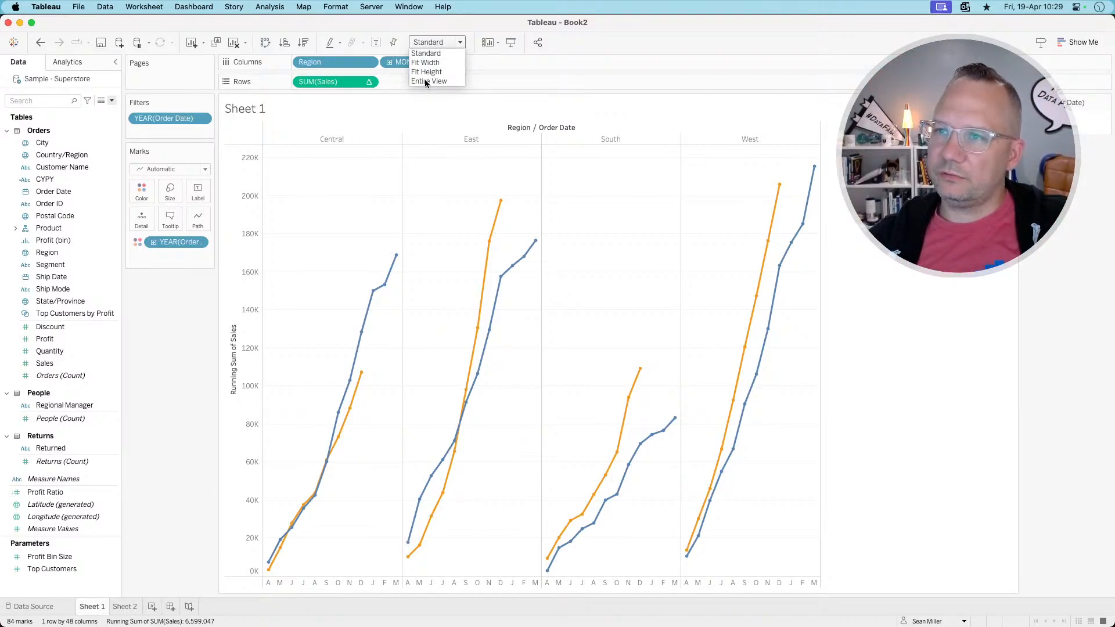
pyautogui.click(424, 81)
pyautogui.press('super+Tab')
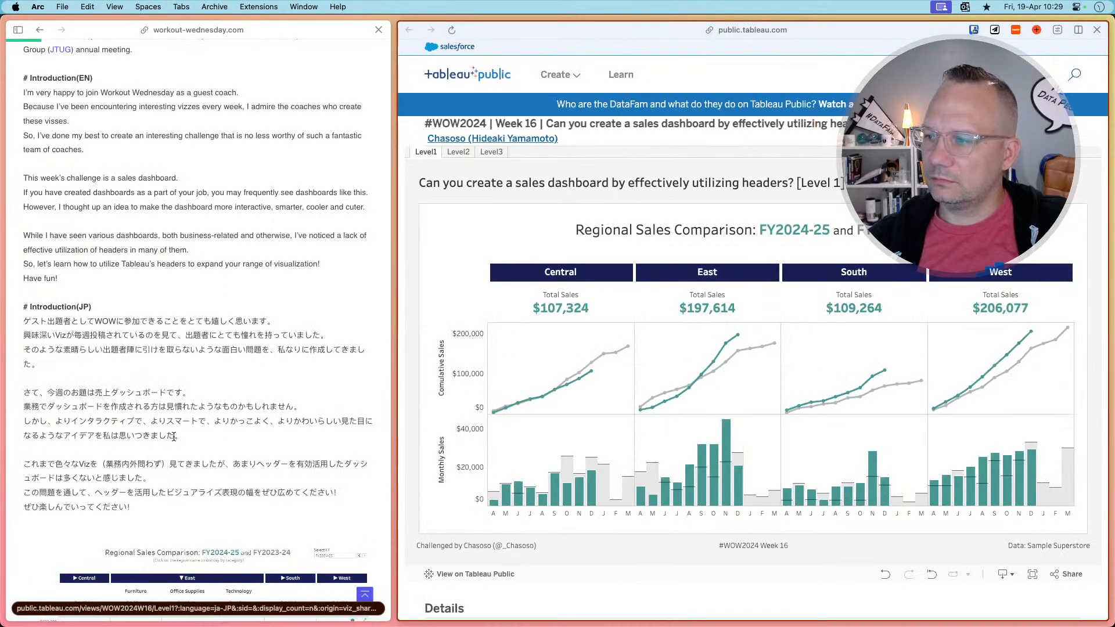
pyautogui.press('super+Tab')
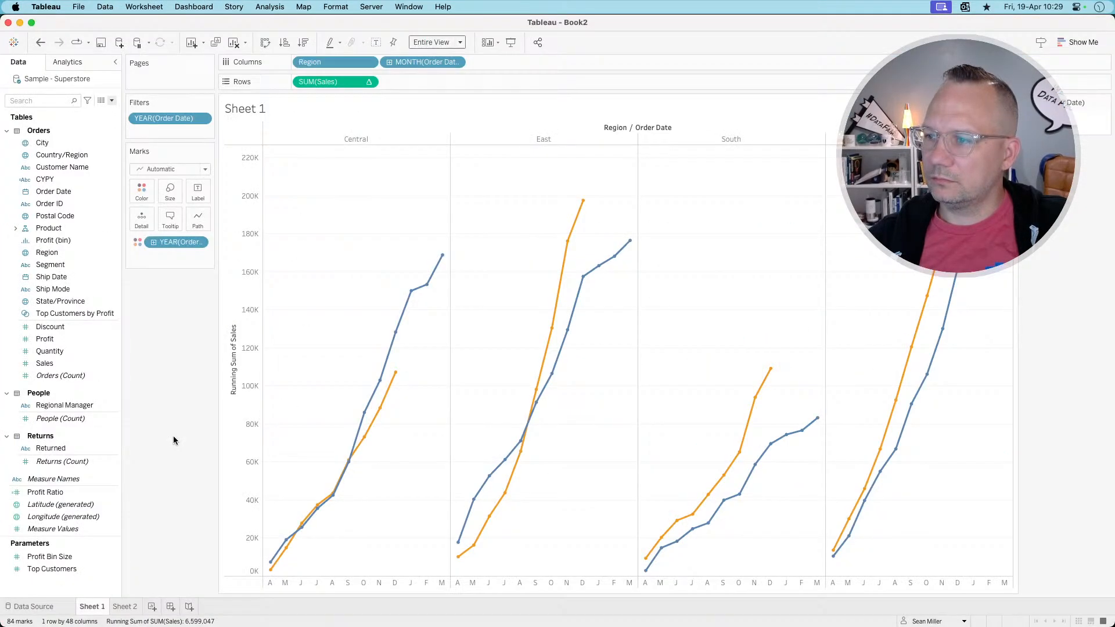
# - Edit the year colors, assigning gray to FY 2024 and teal 017B89 to FY 2025
pyautogui.click(141, 190)
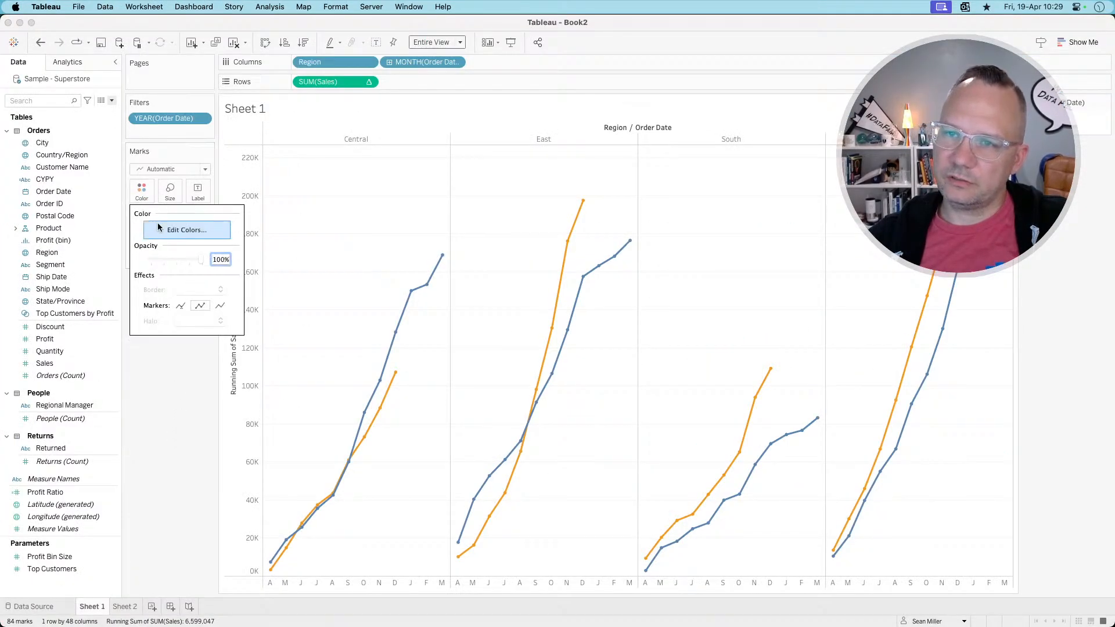
pyautogui.click(196, 231)
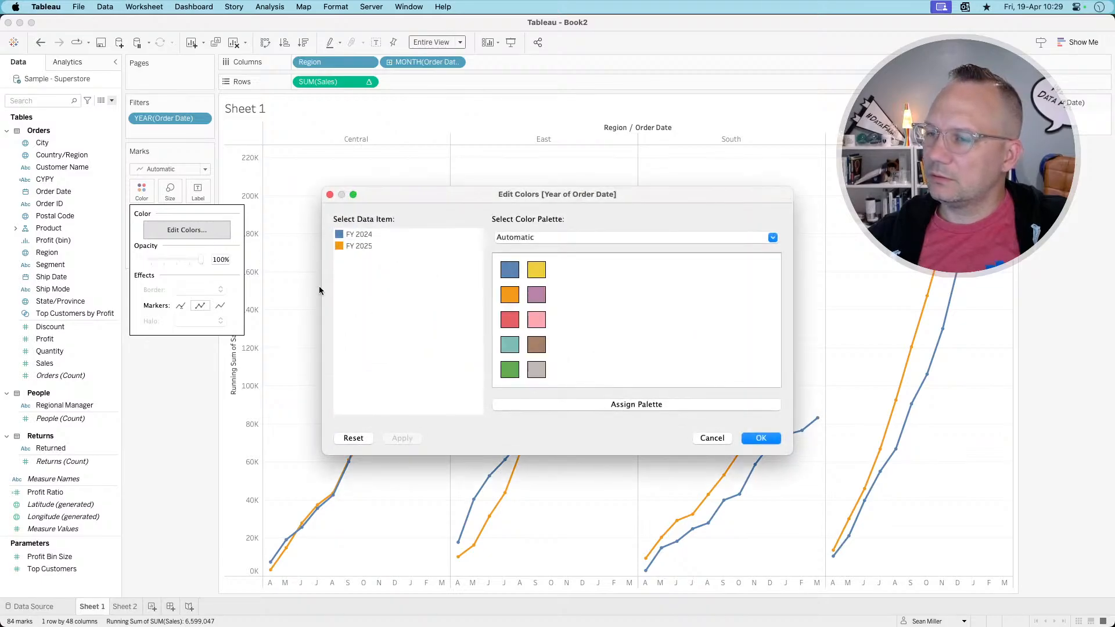
pyautogui.click(537, 369)
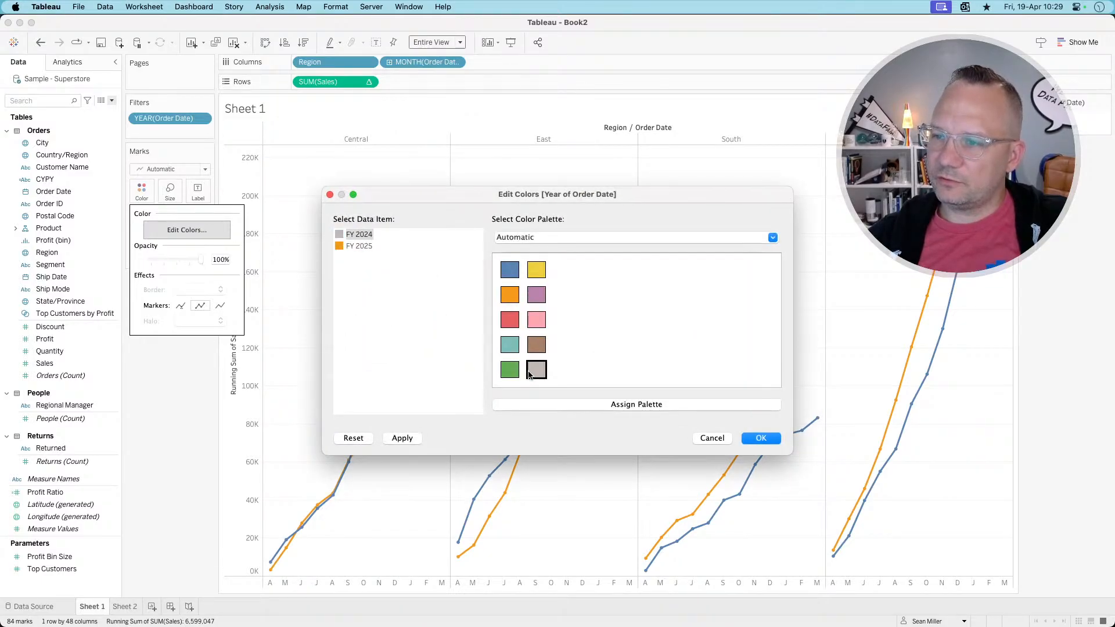
pyautogui.doubleClick(367, 245)
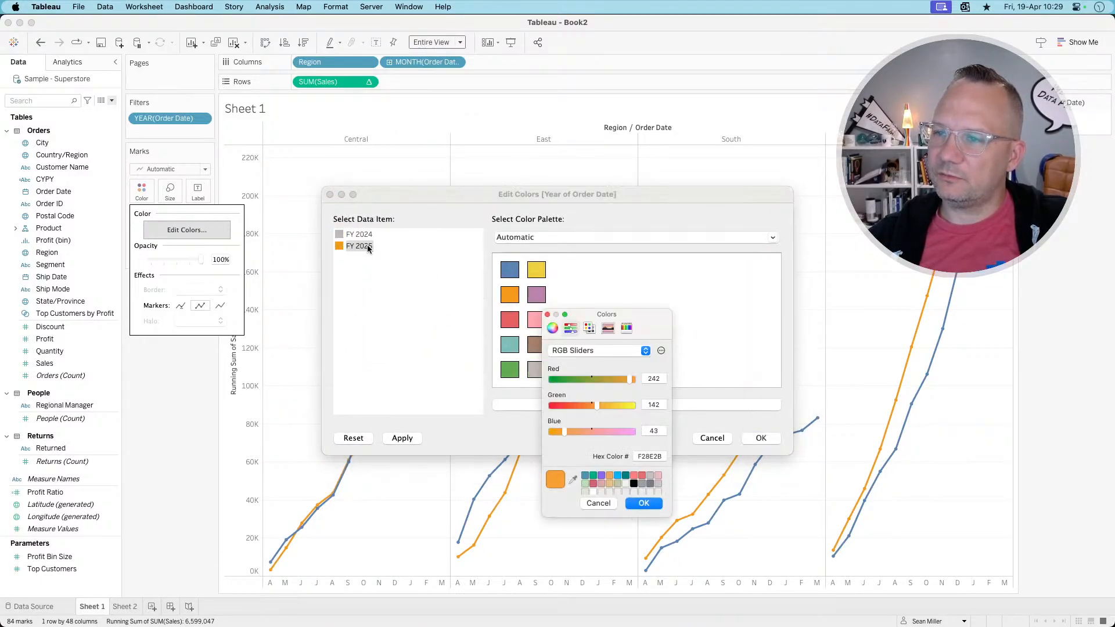
pyautogui.click(625, 477)
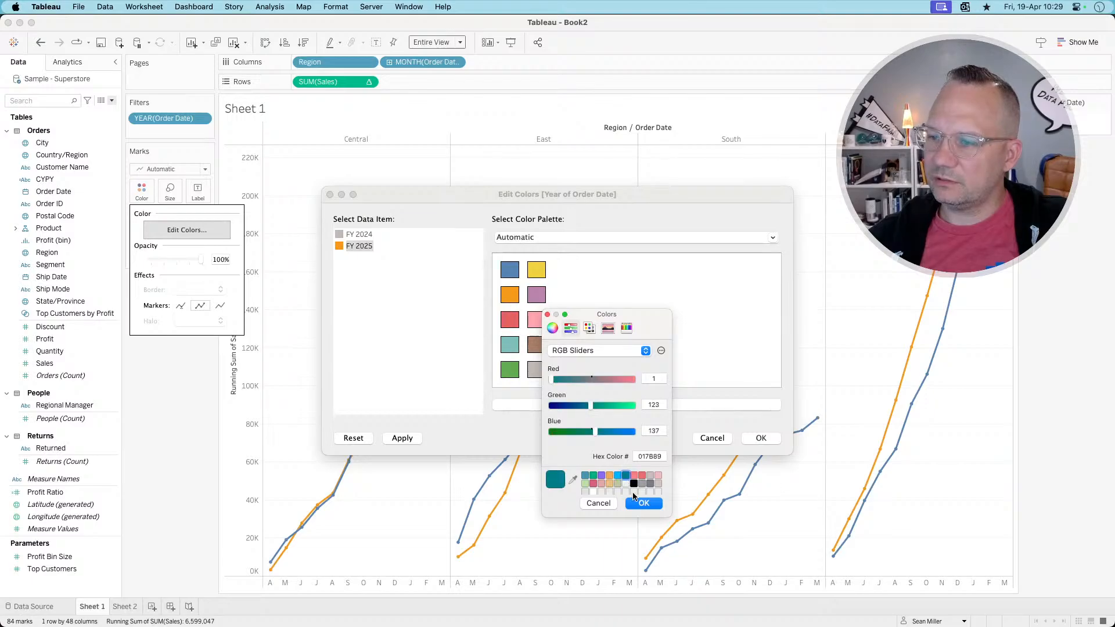
pyautogui.click(642, 503)
pyautogui.click(753, 438)
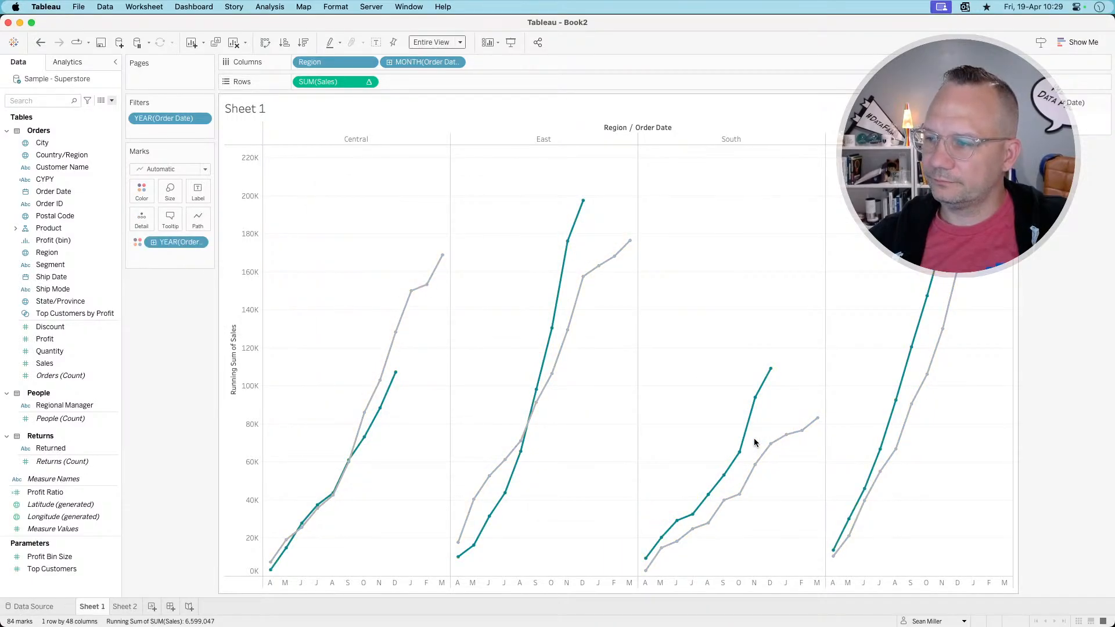
# - Check the reference dashboard, duplicate the running SUM(Sales) on Rows, and clear the copy's table calculation
pyautogui.press('super+Tab')
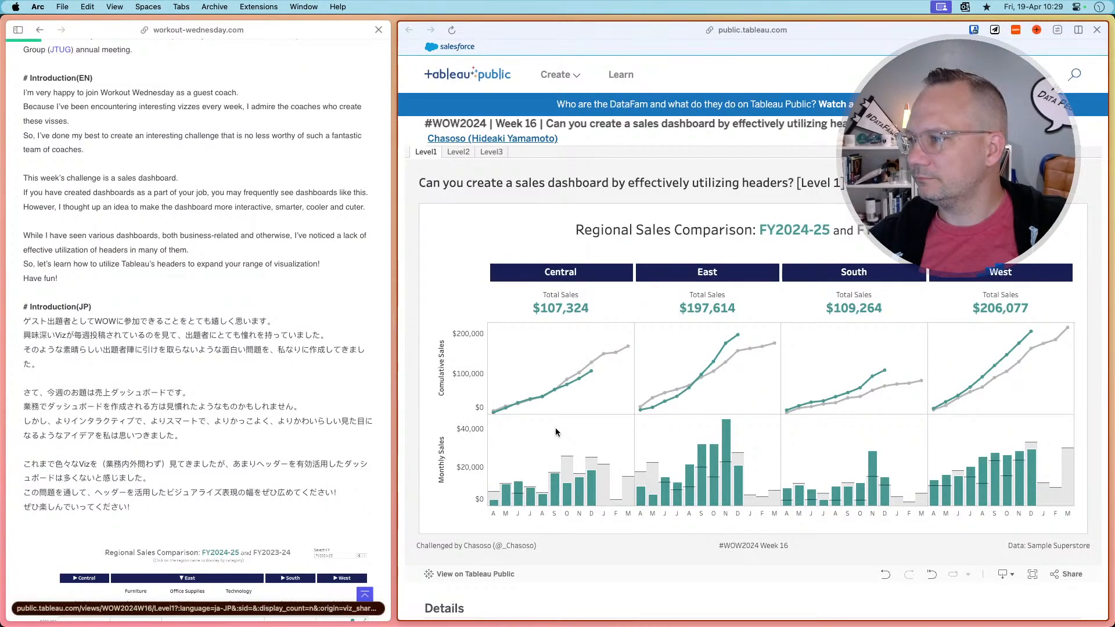
pyautogui.press('super+Tab')
pyautogui.press('super+Tab')
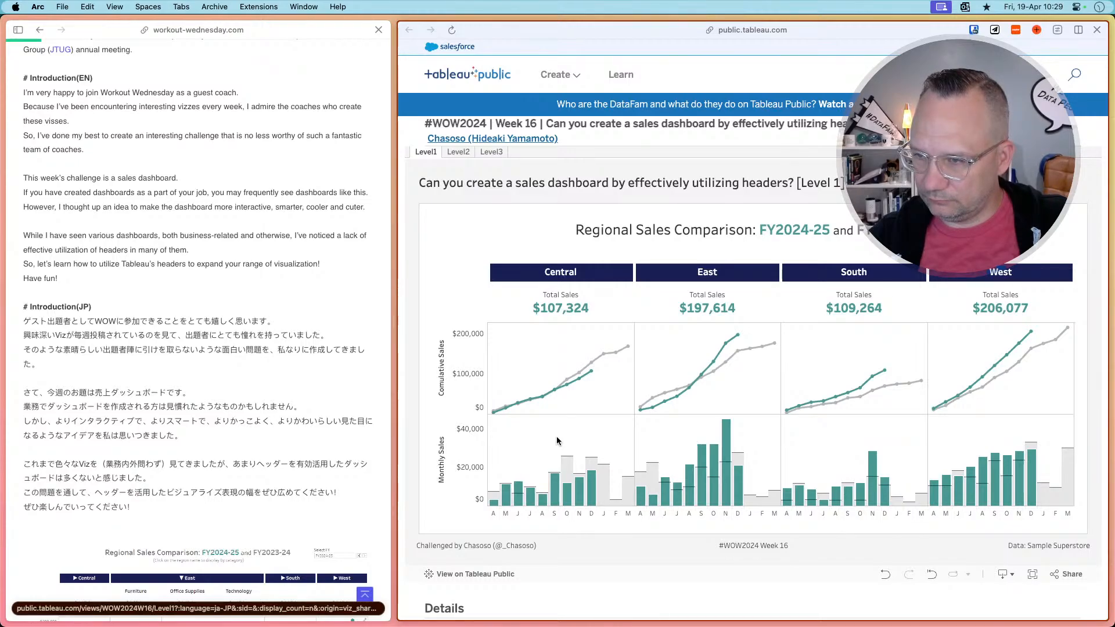
pyautogui.press('super+Tab')
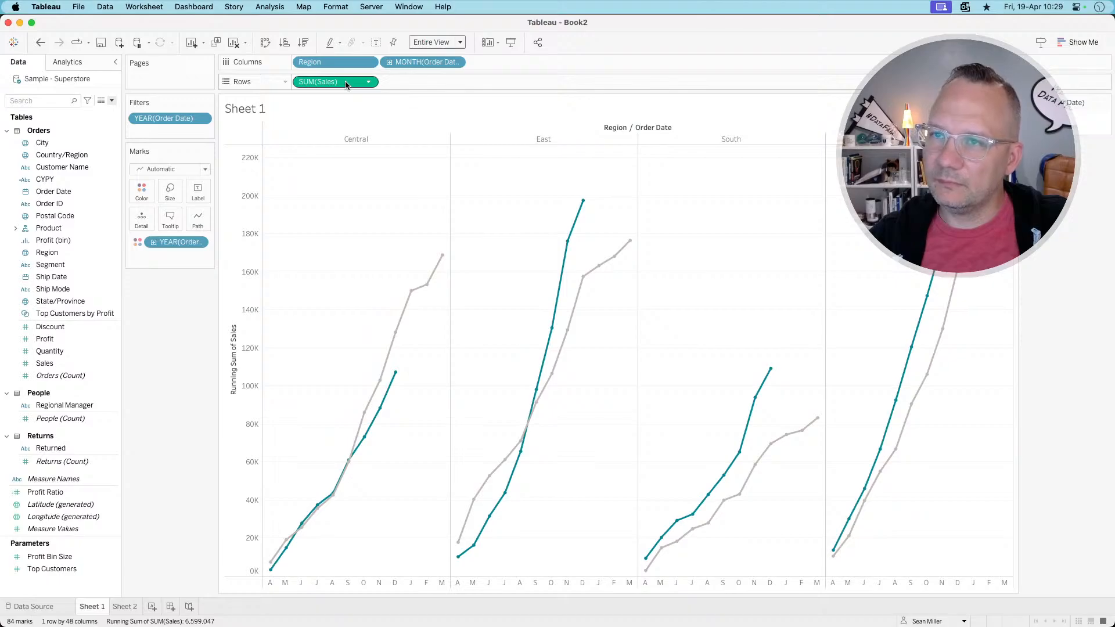
pyautogui.moveTo(346, 85); pyautogui.dragTo(433, 81)
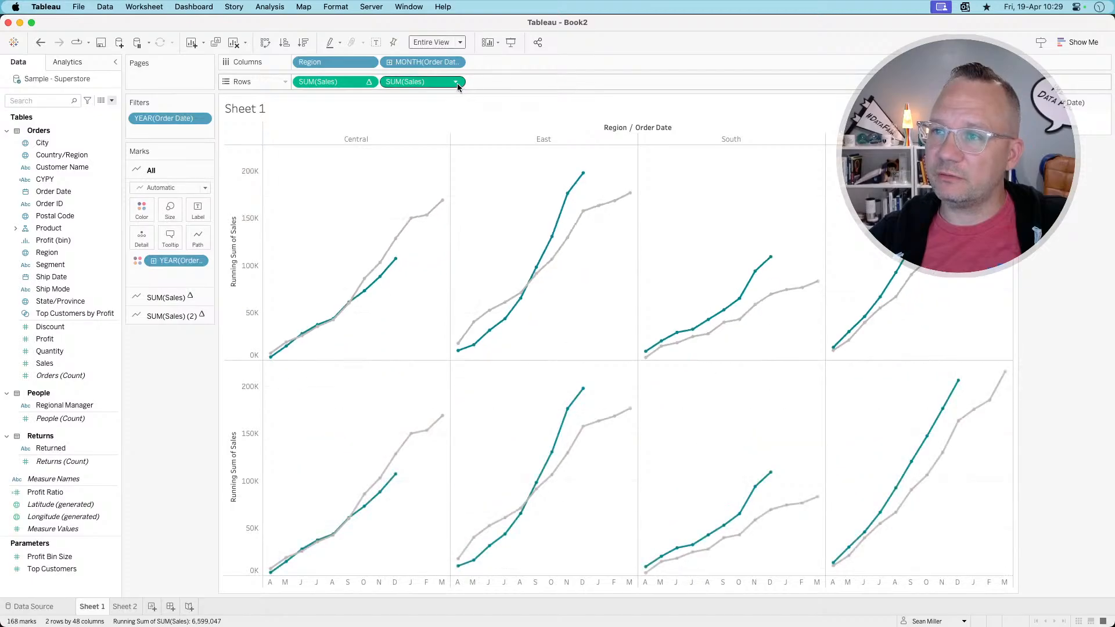
pyautogui.click(457, 83)
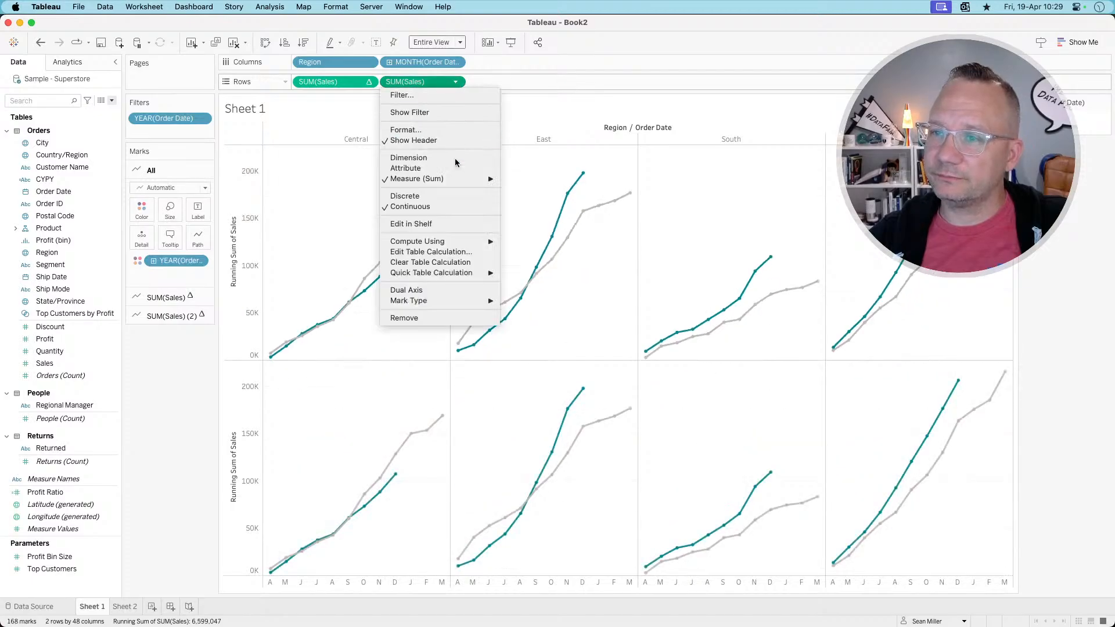
pyautogui.click(432, 263)
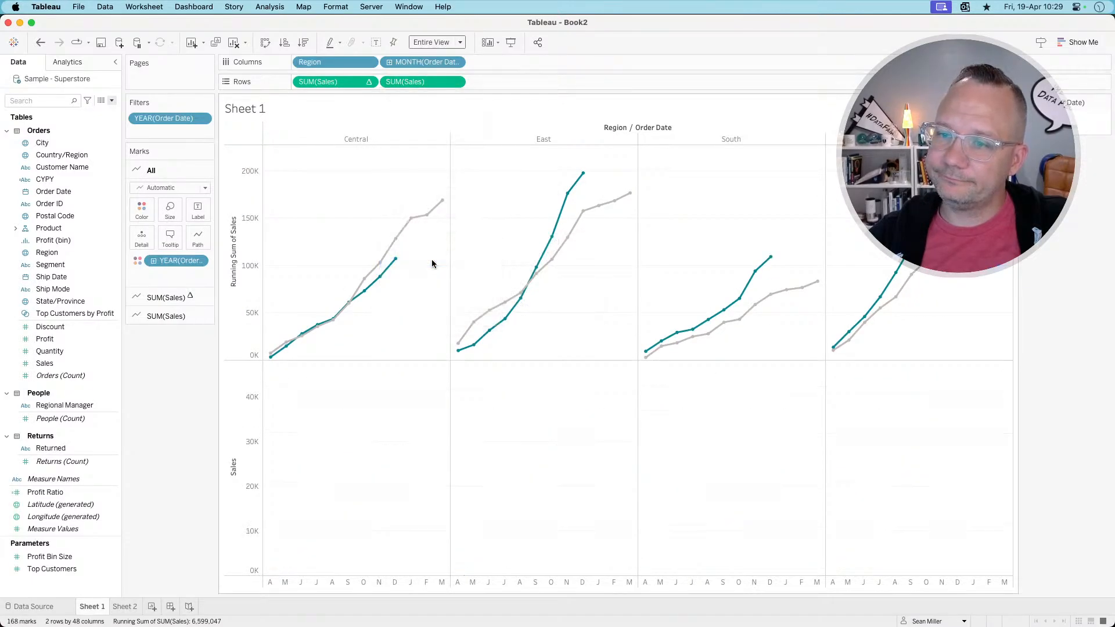
# - Change the mark type of the second SUM(Sales) to Bar
pyautogui.click(165, 315)
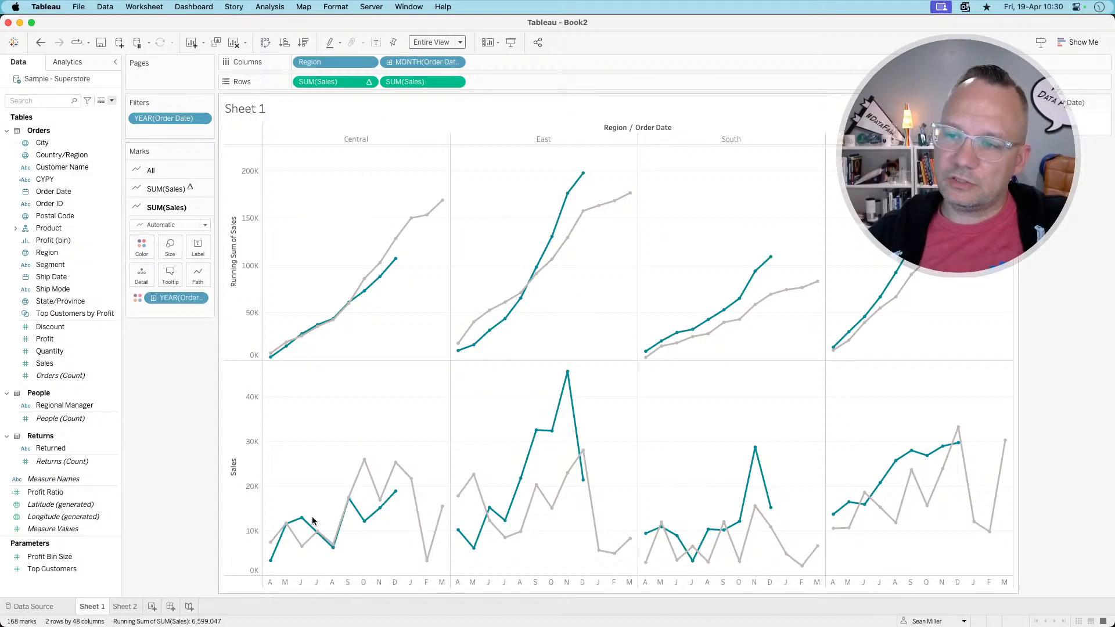
pyautogui.click(160, 226)
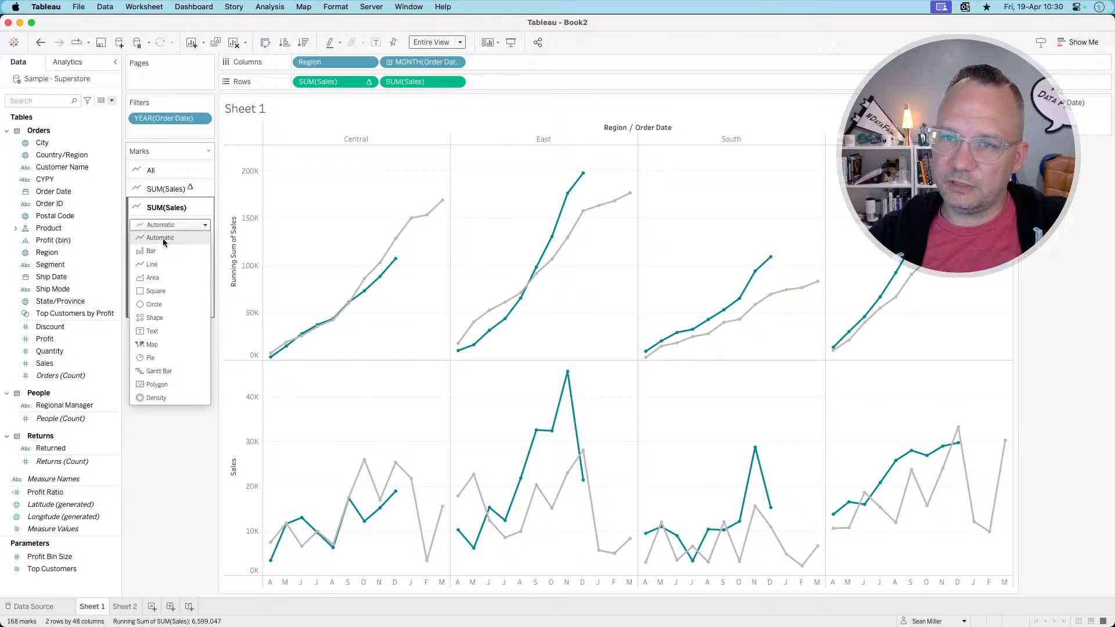
pyautogui.click(158, 250)
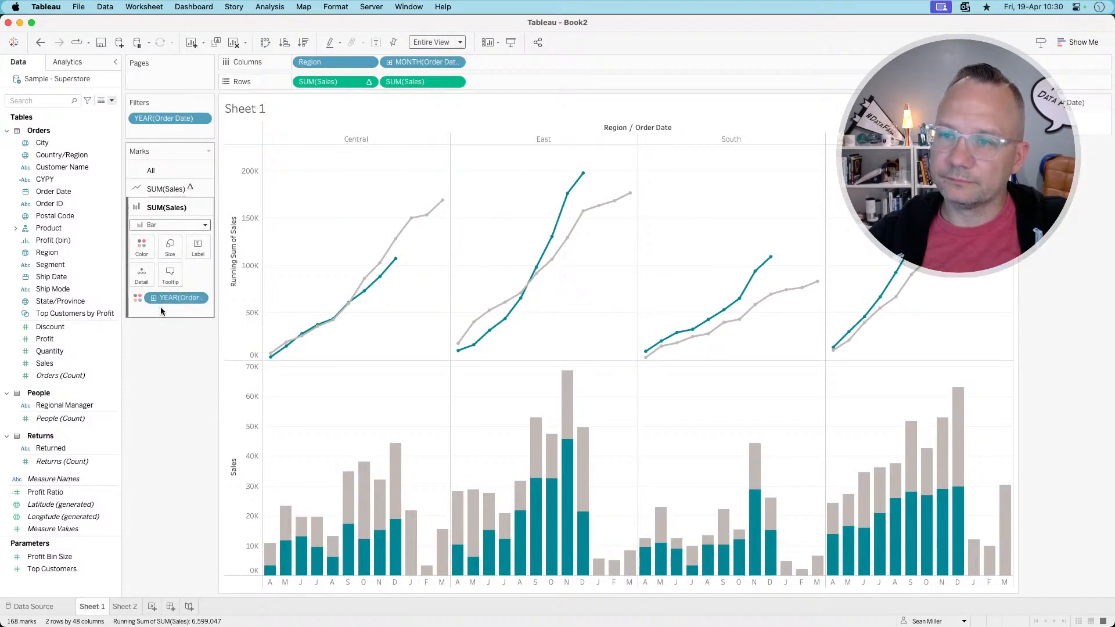
# - Examine how the Monthly Sales bars and prior-year marks are built in the Tableau Public reference dashboard
pyautogui.press('super+Tab')
pyautogui.press('super+Tab')
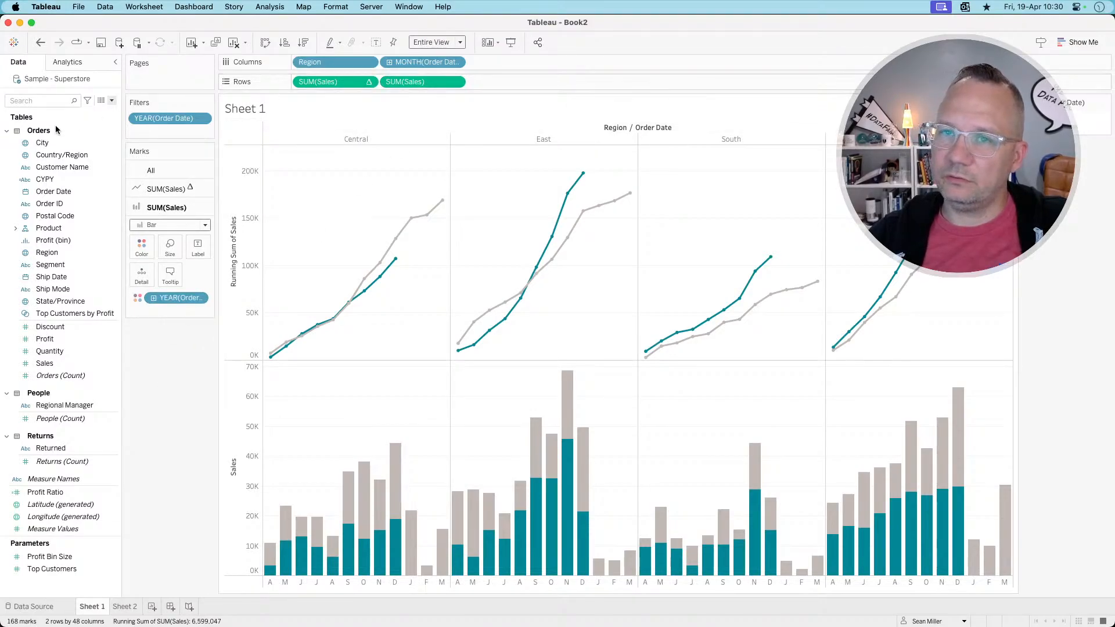
pyautogui.press('super+Tab')
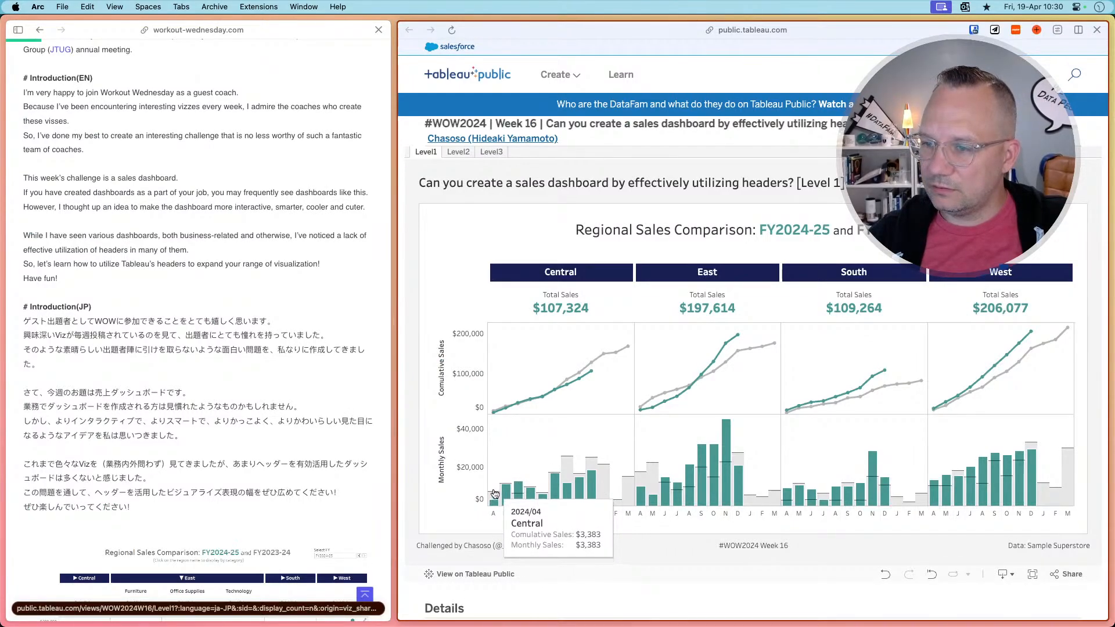
pyautogui.click(595, 462)
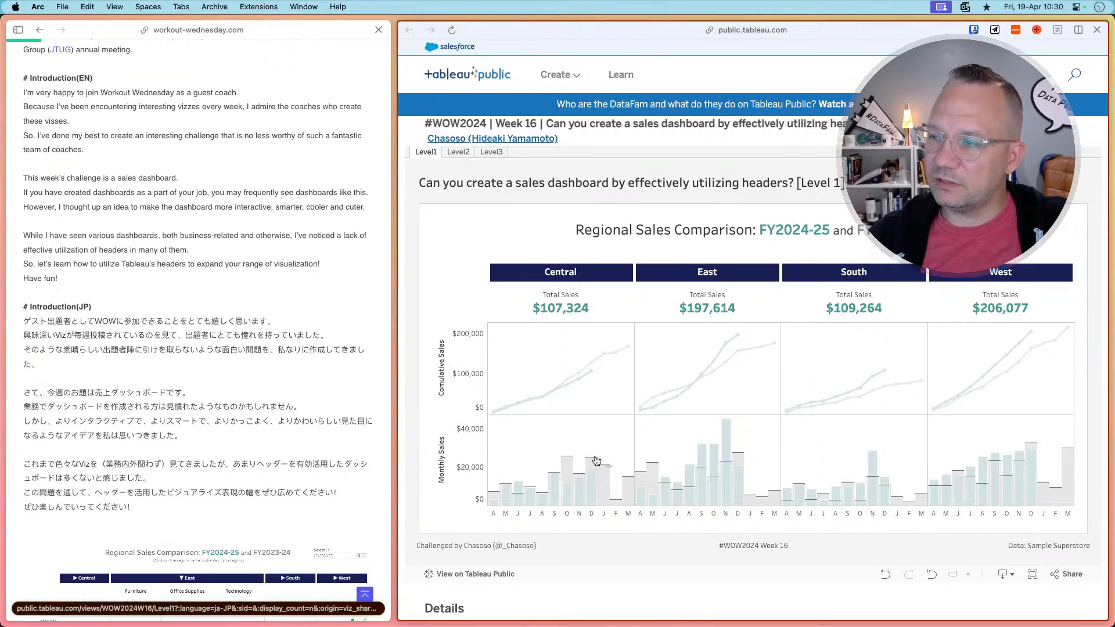
pyautogui.click(596, 460)
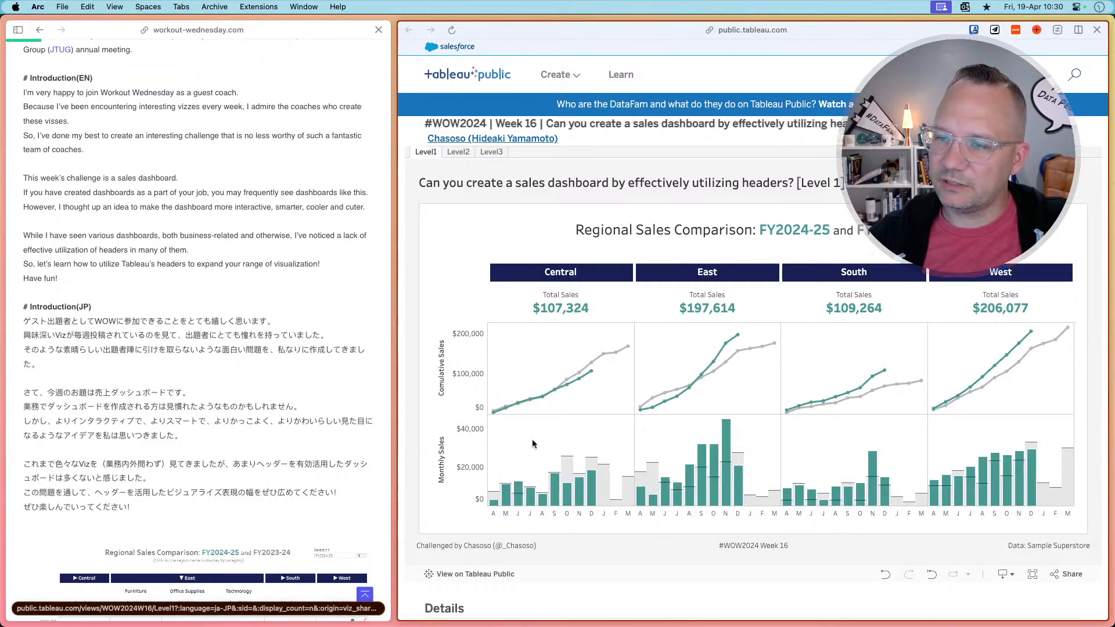
pyautogui.click(566, 458)
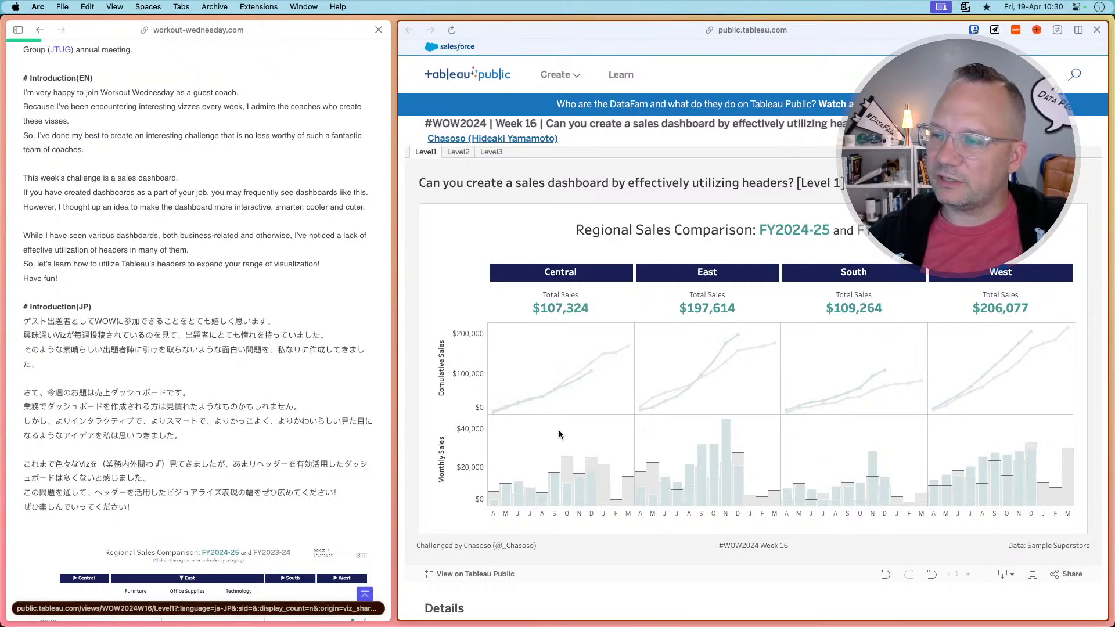
pyautogui.click(567, 495)
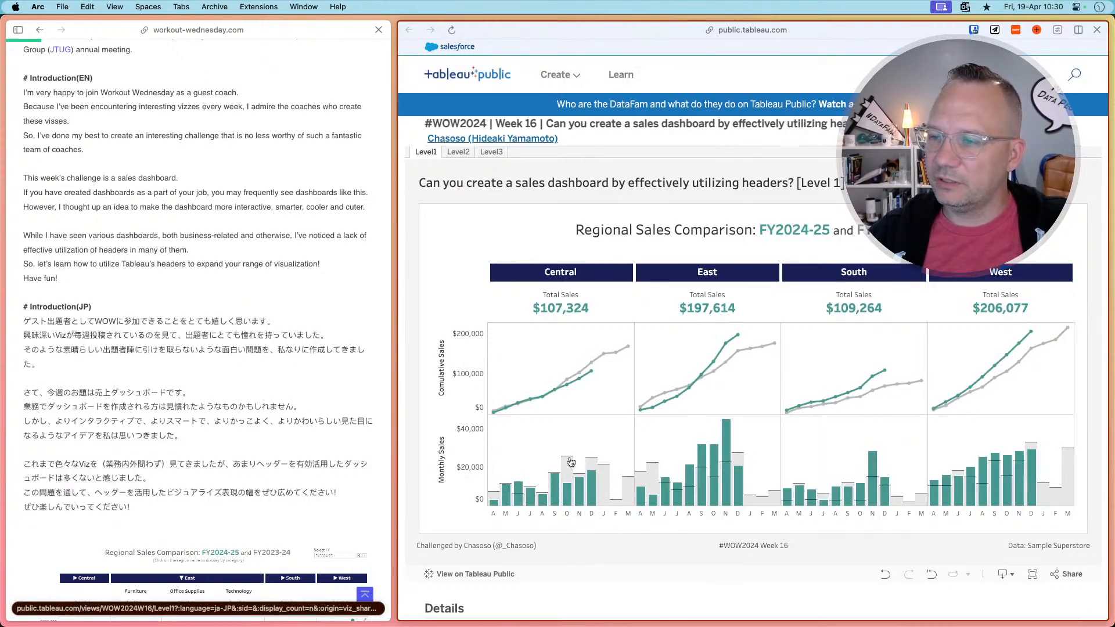
pyautogui.click(523, 434)
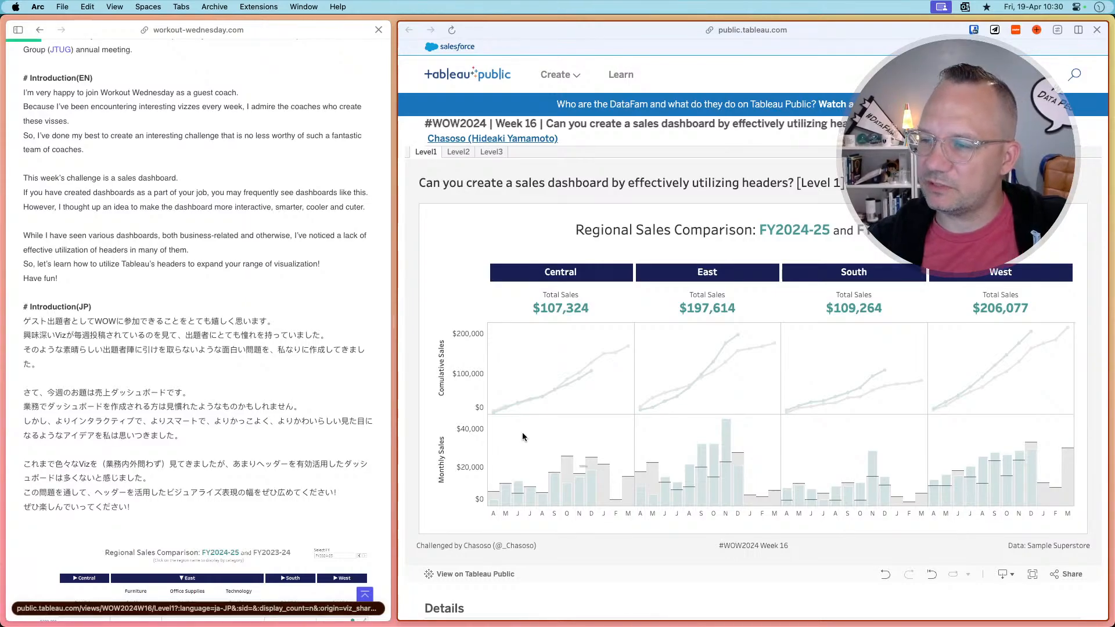
# - Return to the Tableau workbook and remove the second SUM(Sales) from Rows
pyautogui.press('super+Tab')
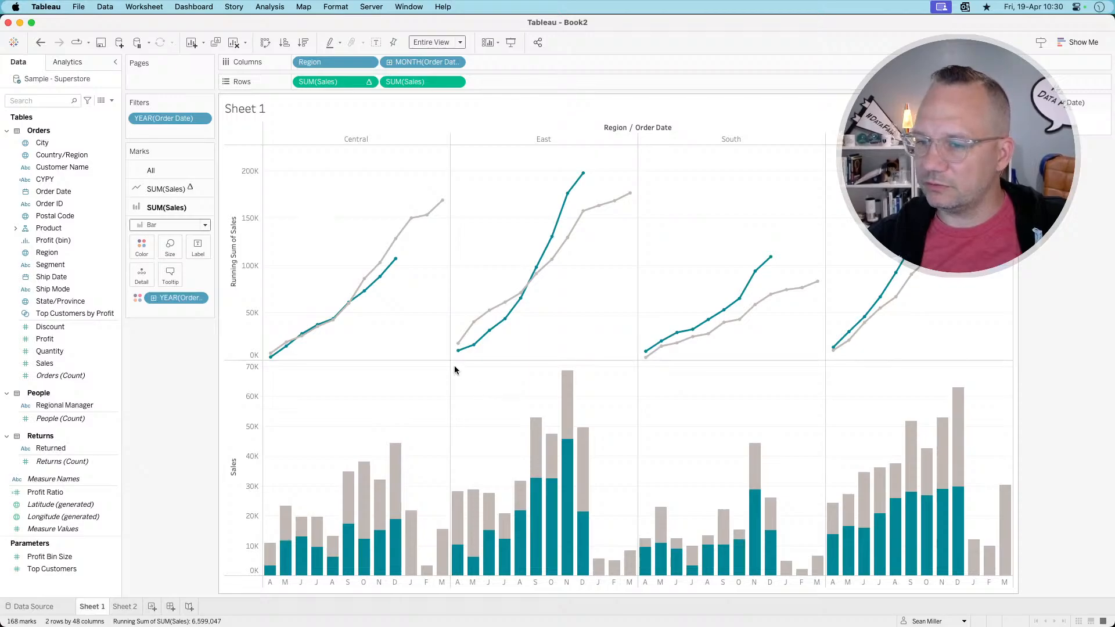
pyautogui.moveTo(421, 81); pyautogui.dragTo(165, 378)
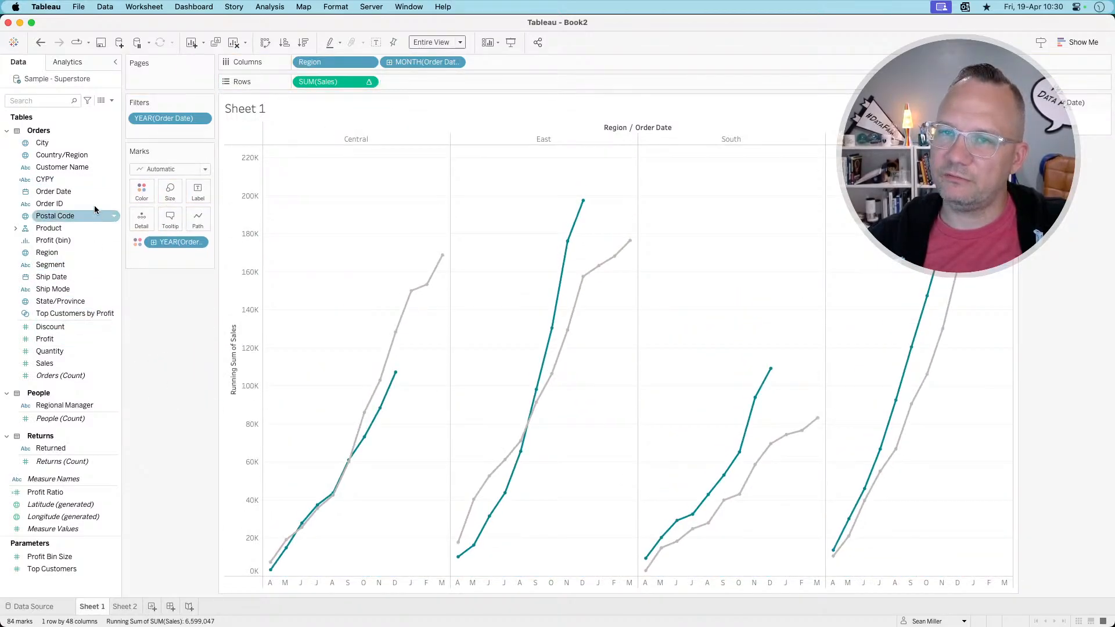
pyautogui.click(112, 100)
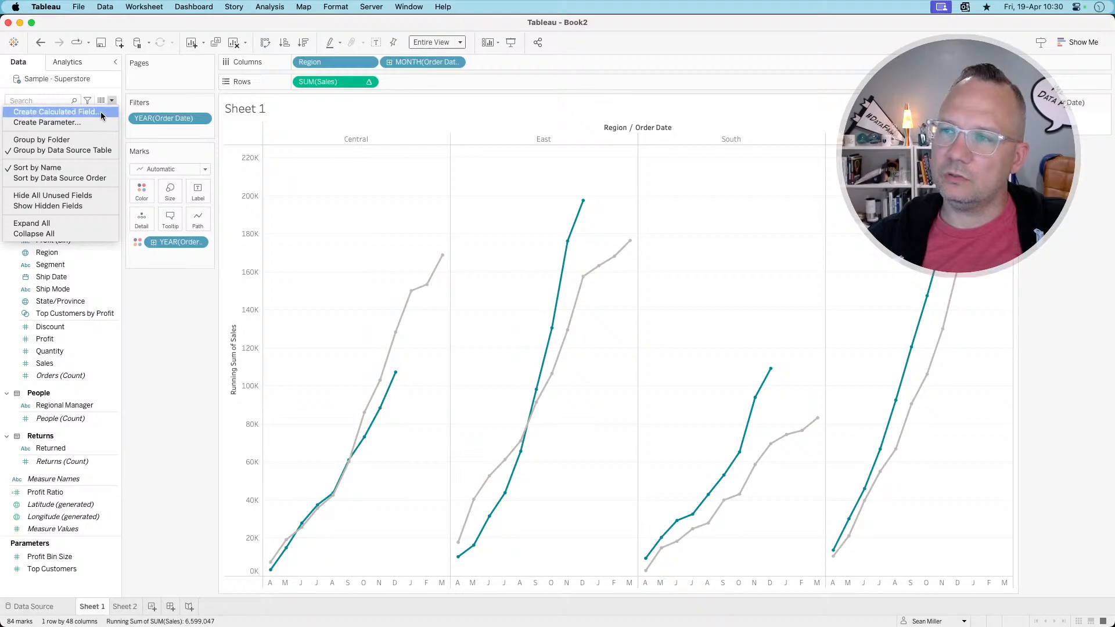
pyautogui.click(100, 111)
pyautogui.click(387, 299)
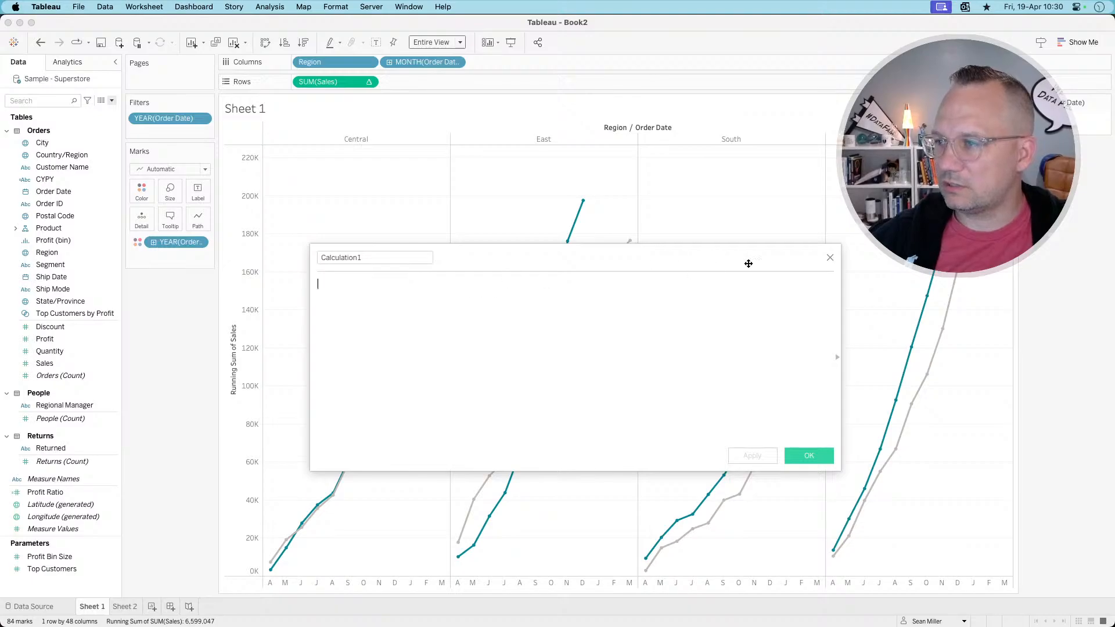
pyautogui.click(830, 257)
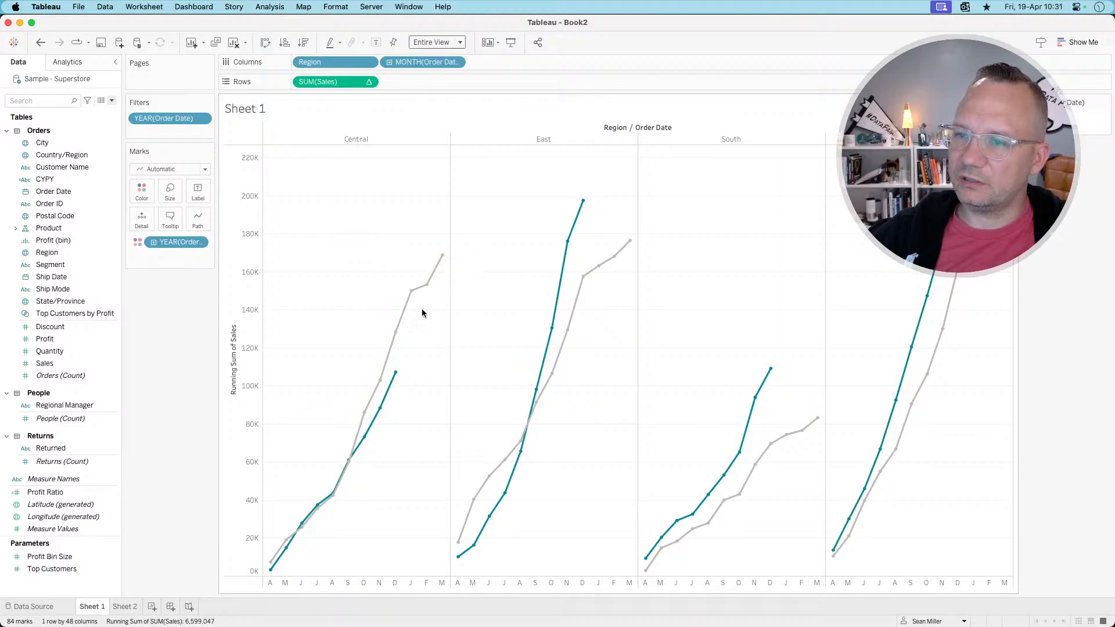
pyautogui.press('super+Tab')
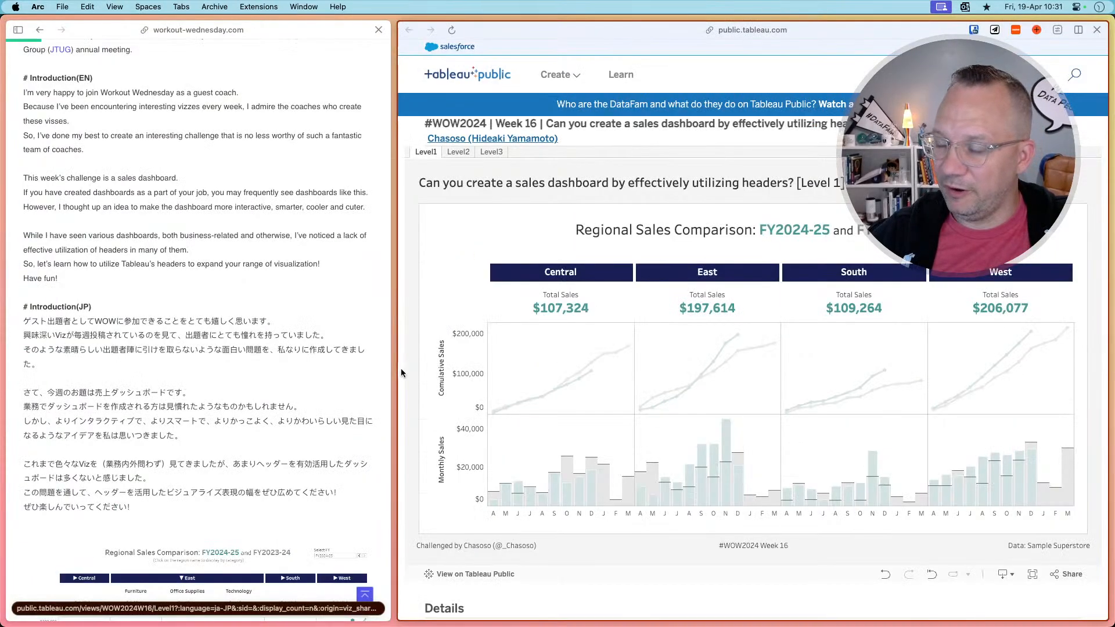
pyautogui.press('super+Tab')
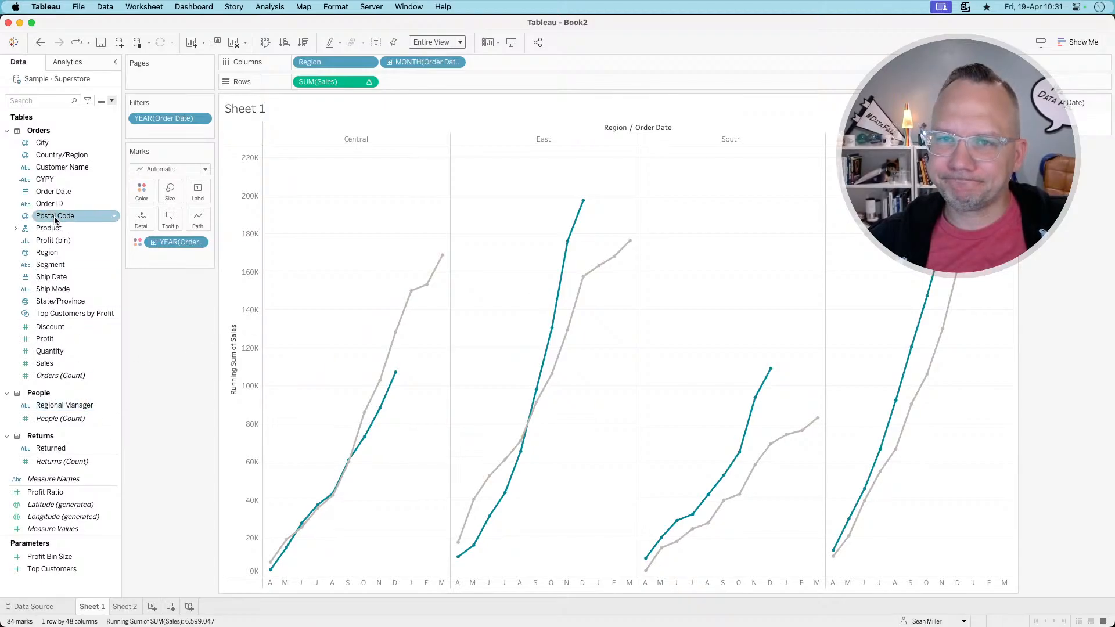
pyautogui.rightClick(57, 194)
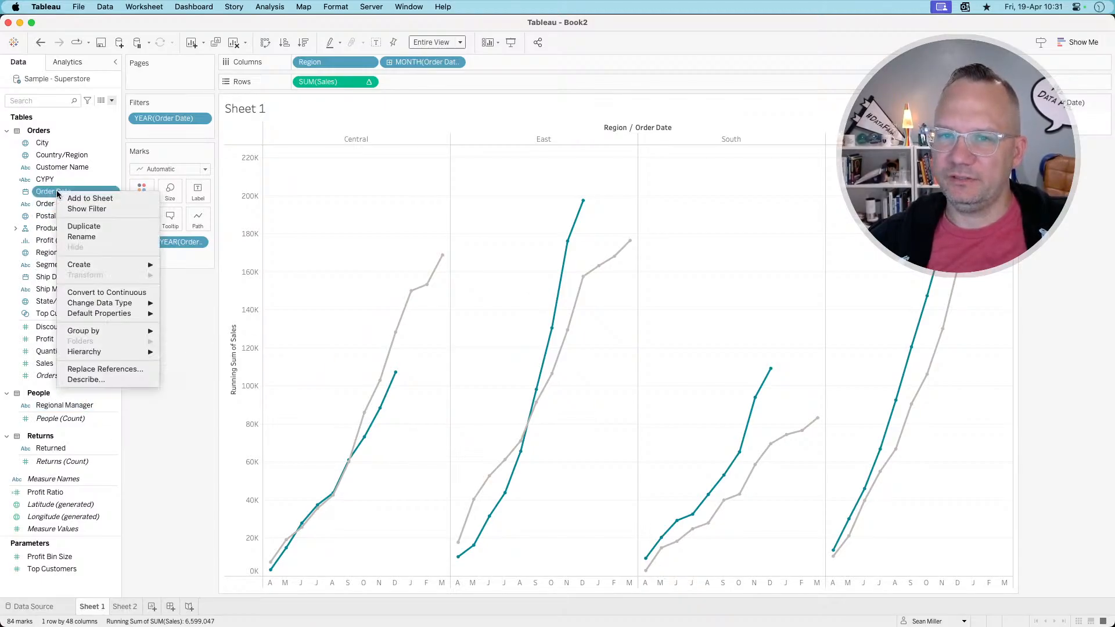
pyautogui.click(169, 509)
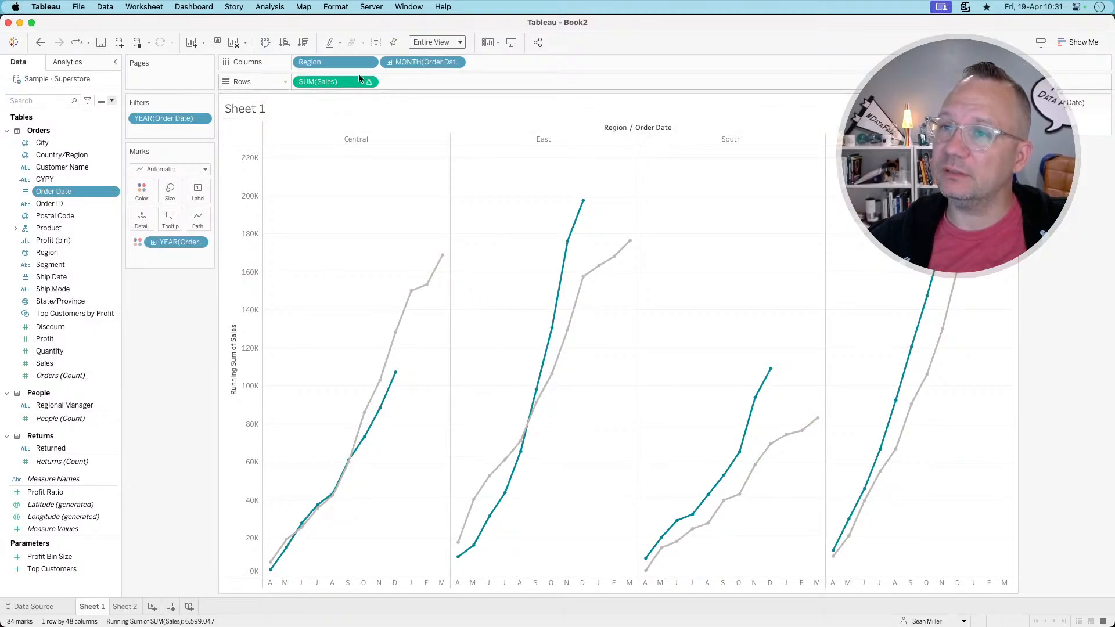
# - Move FY 2025 ahead of FY 2024 in the Order Date year color legend
pyautogui.moveTo(1046, 124); pyautogui.dragTo(1046, 113)
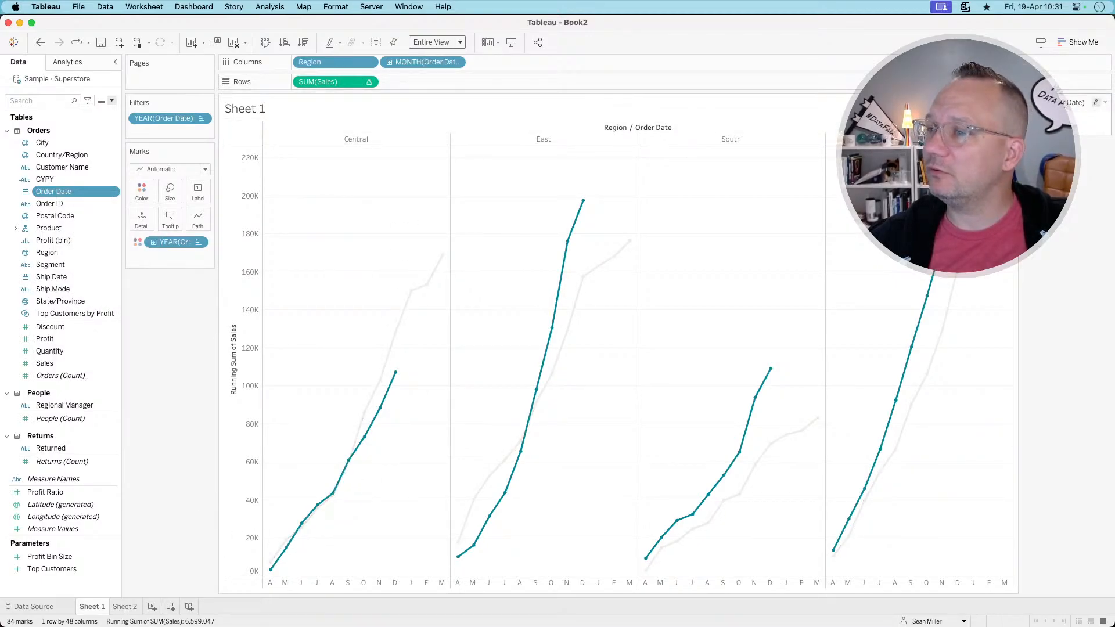
# - Clear the highlighting in the chart and check the Monthly Sales bars in the reference dashboard
pyautogui.click(357, 316)
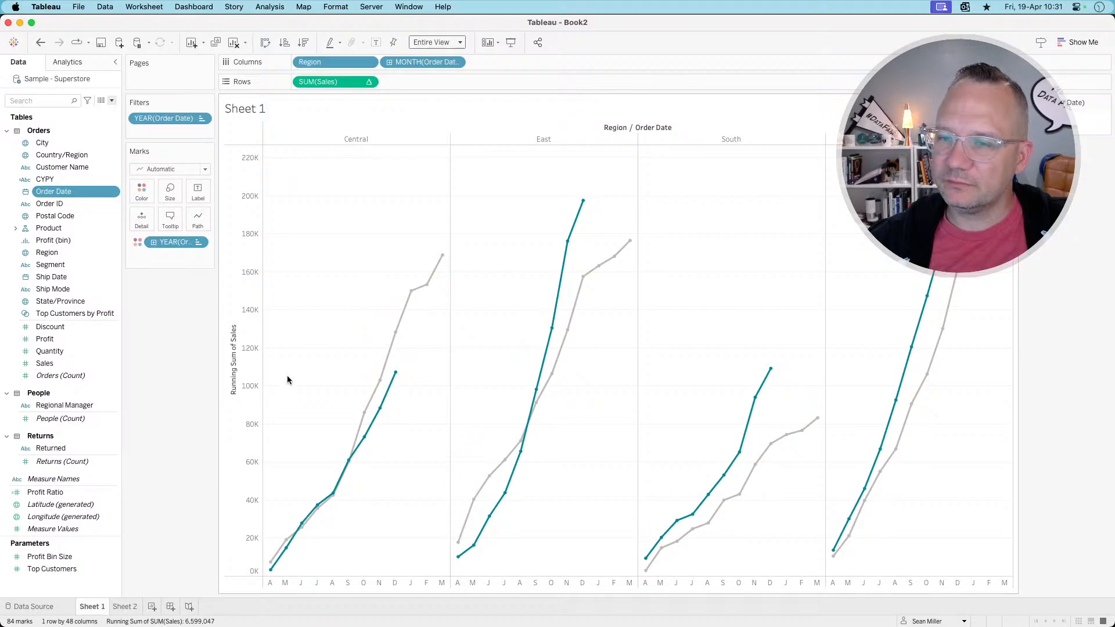
pyautogui.press('super+Tab')
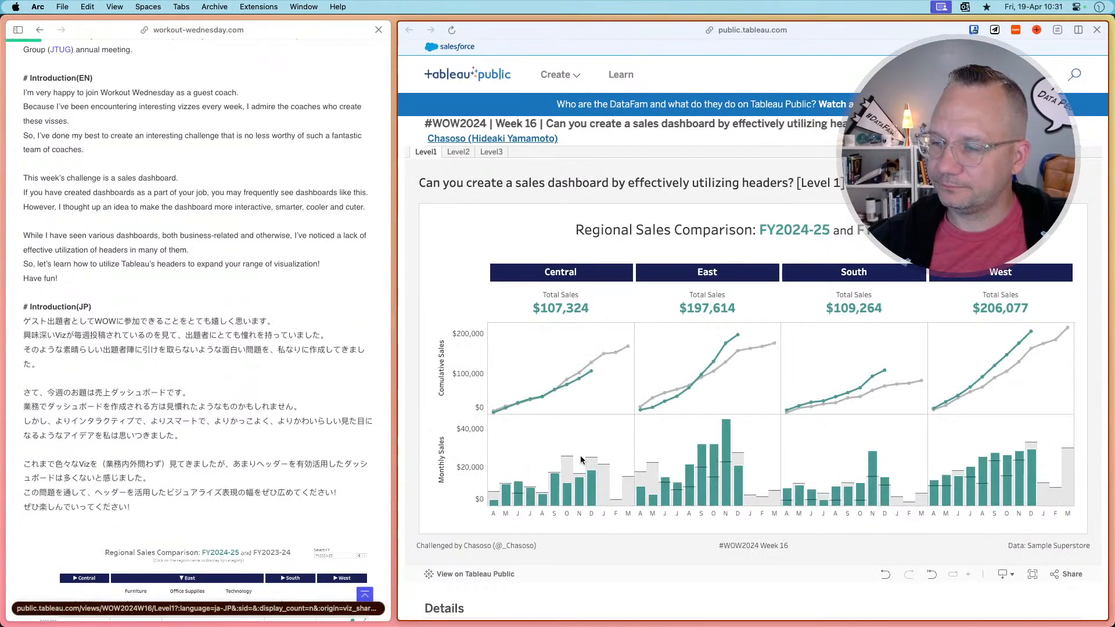
pyautogui.press('super+Tab')
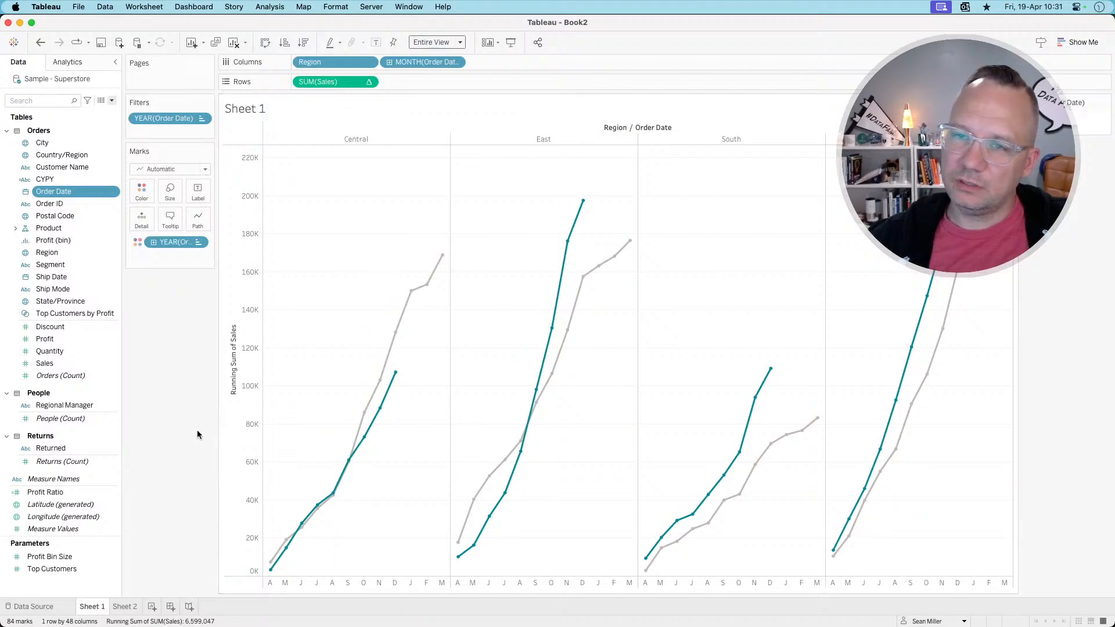
pyautogui.click(112, 104)
pyautogui.click(104, 107)
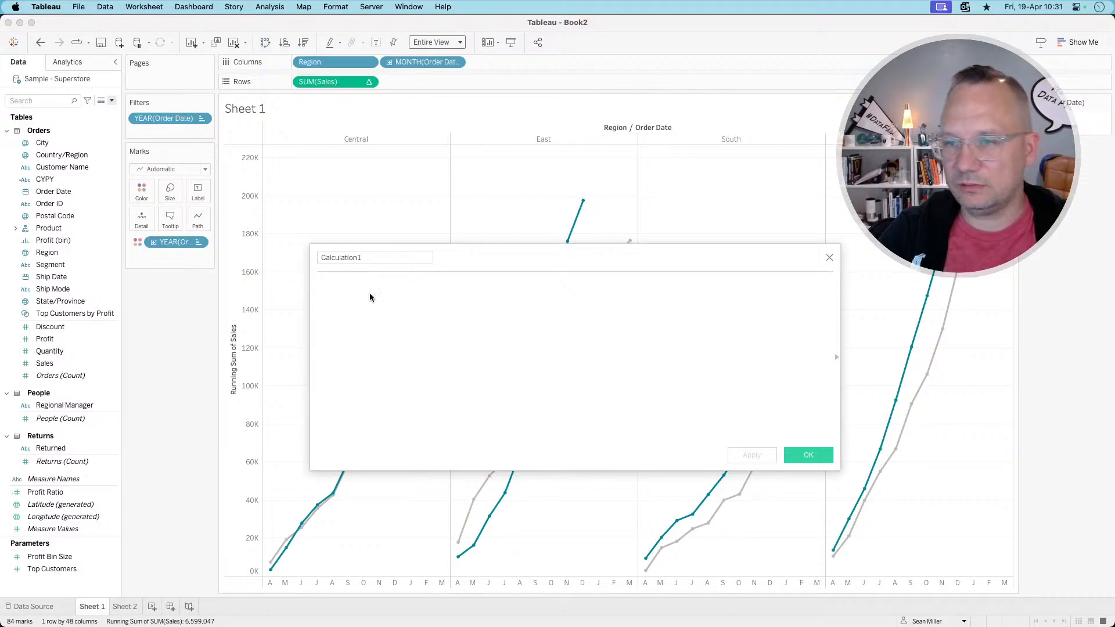
pyautogui.write('if ')
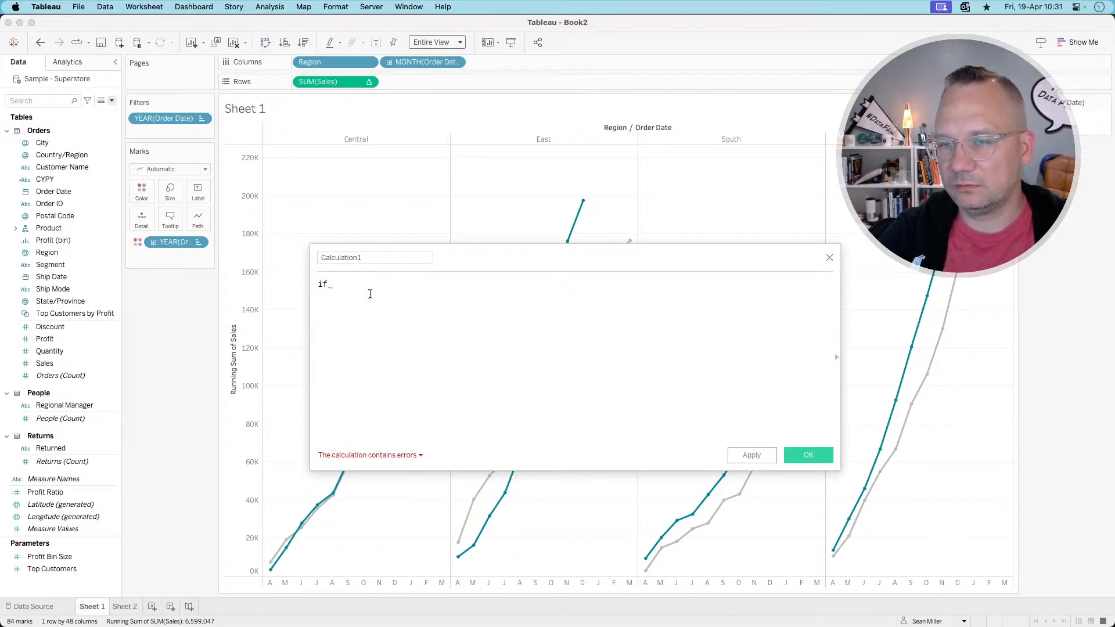
pyautogui.write('ye')
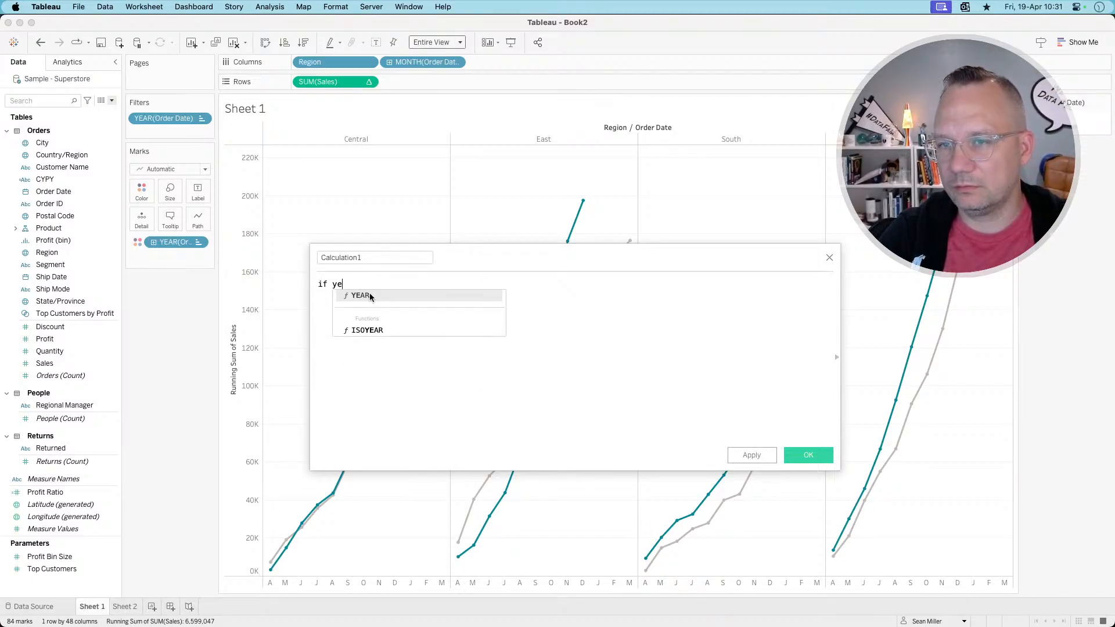
pyautogui.write('ar')
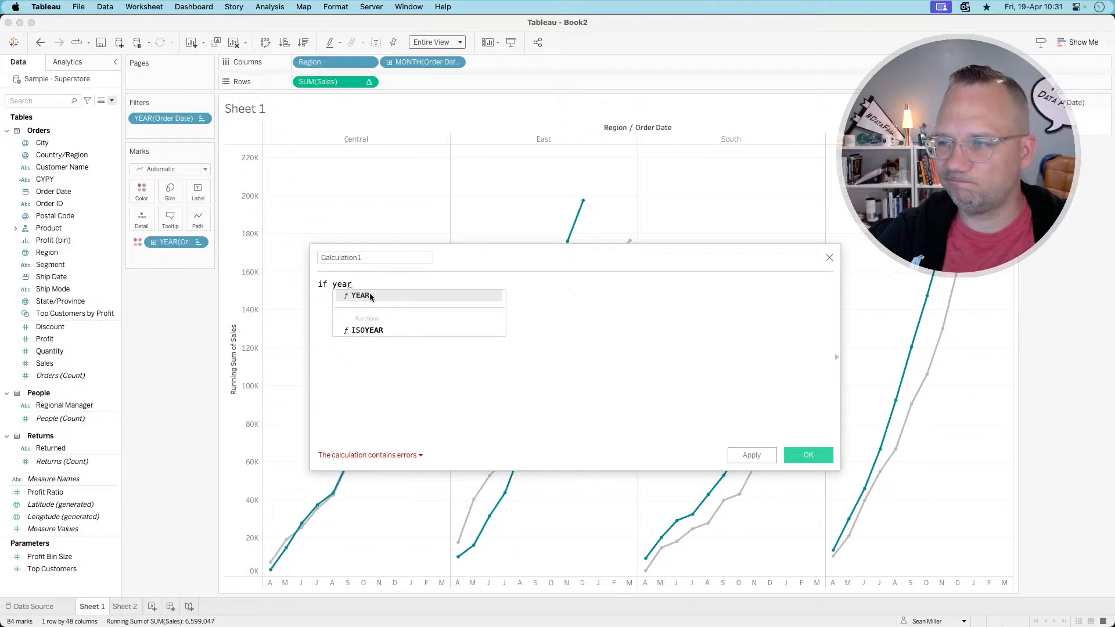
pyautogui.click(828, 258)
# - Examine the Central region's Monthly Sales bars in the browser's reference dashboard and return to the Tableau workbook
pyautogui.press('super+Tab')
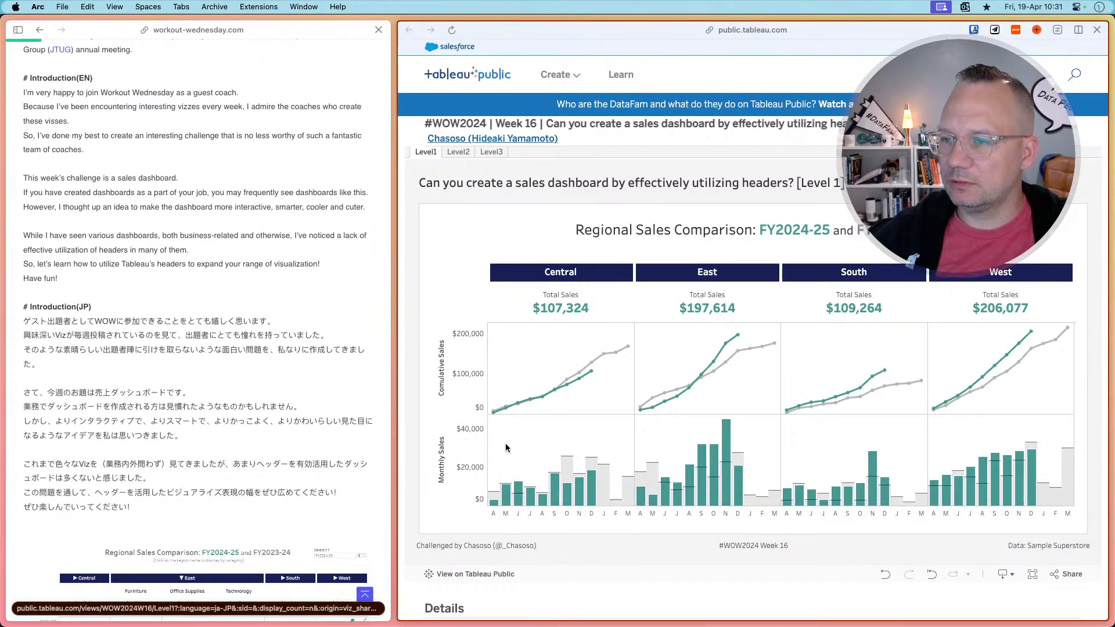
pyautogui.click(508, 494)
pyautogui.click(507, 493)
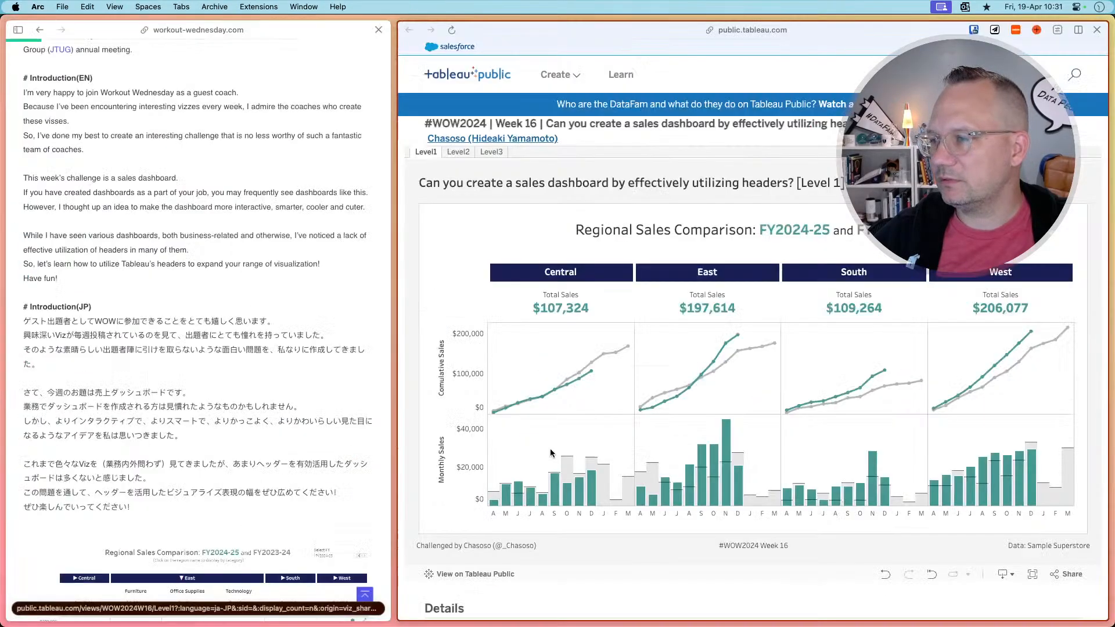
pyautogui.press('super+Tab')
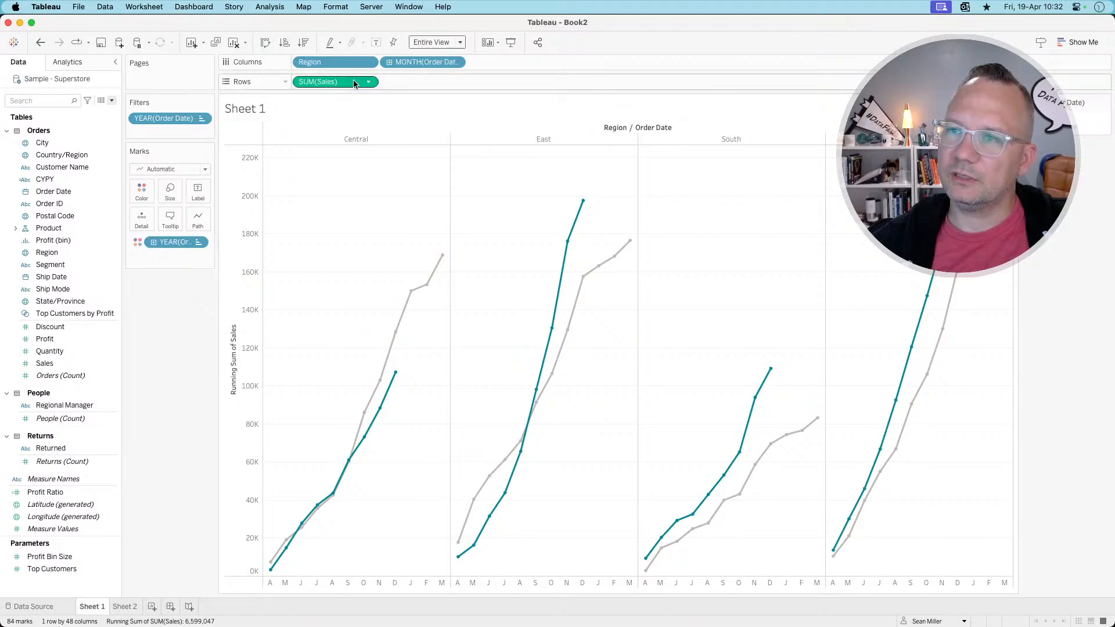
# - Duplicate SUM(Sales) on Rows and clear the table calculation from the copy
pyautogui.moveTo(347, 83); pyautogui.dragTo(424, 82)
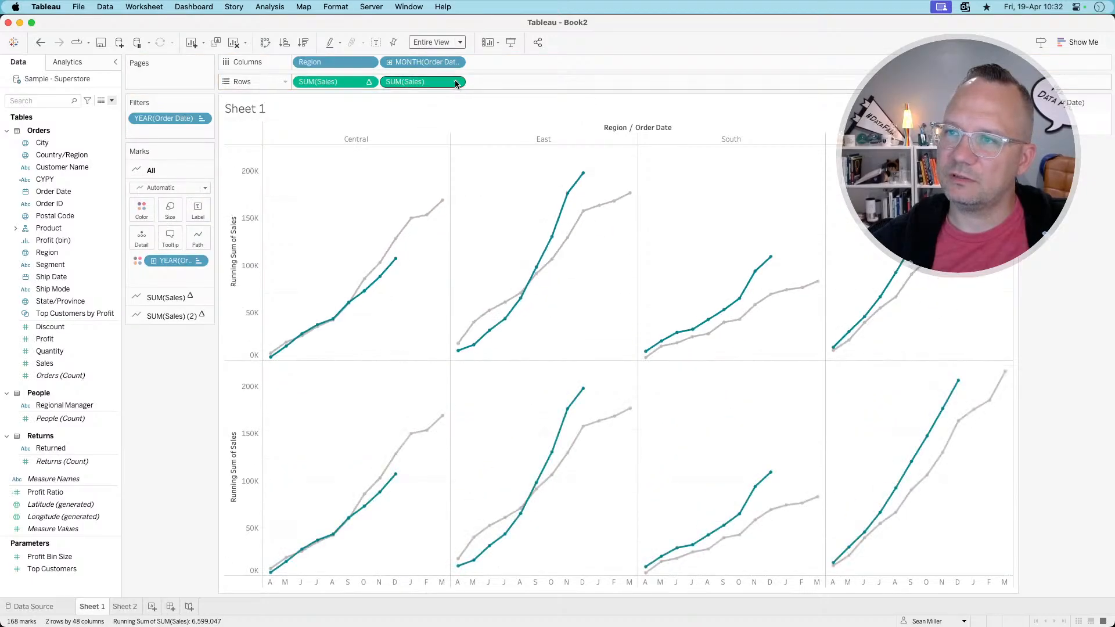
pyautogui.click(456, 82)
pyautogui.click(435, 262)
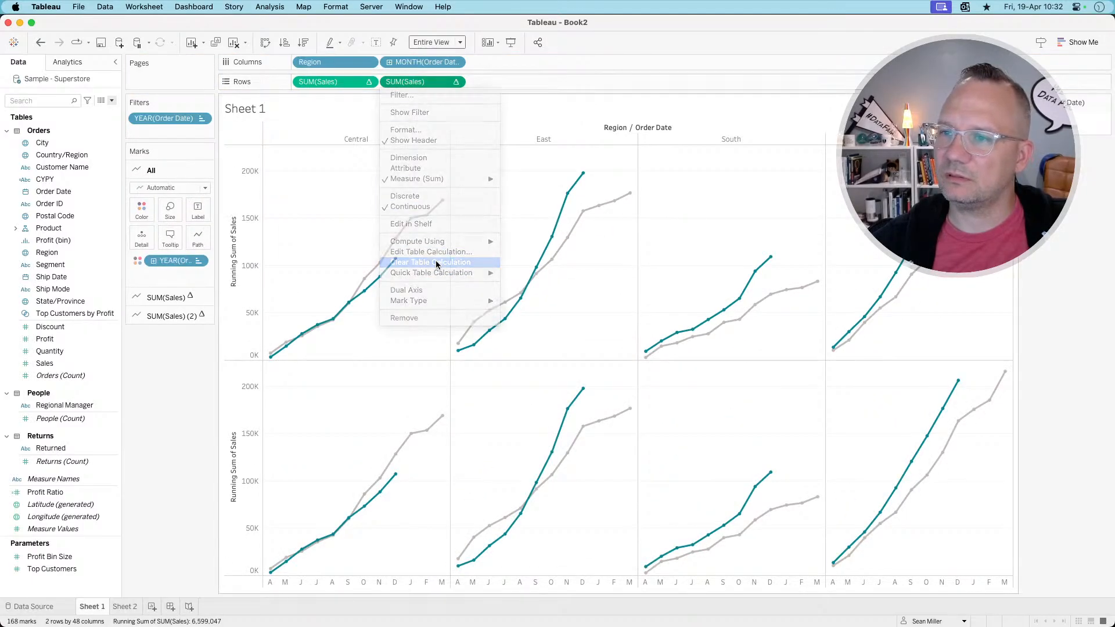
pyautogui.moveTo(416, 482)
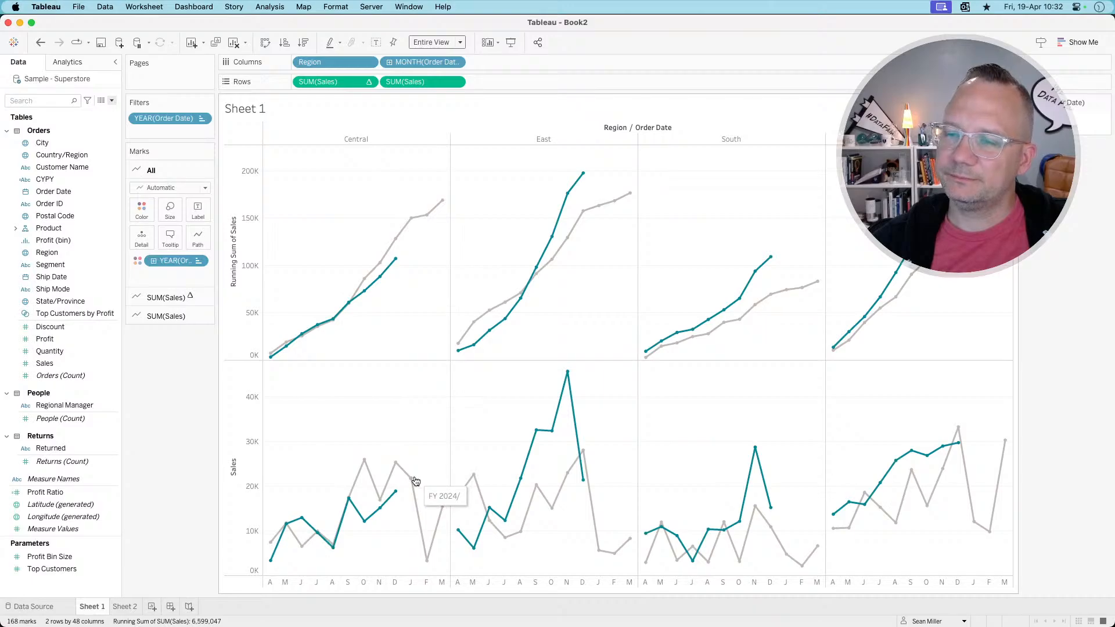
pyautogui.click(168, 316)
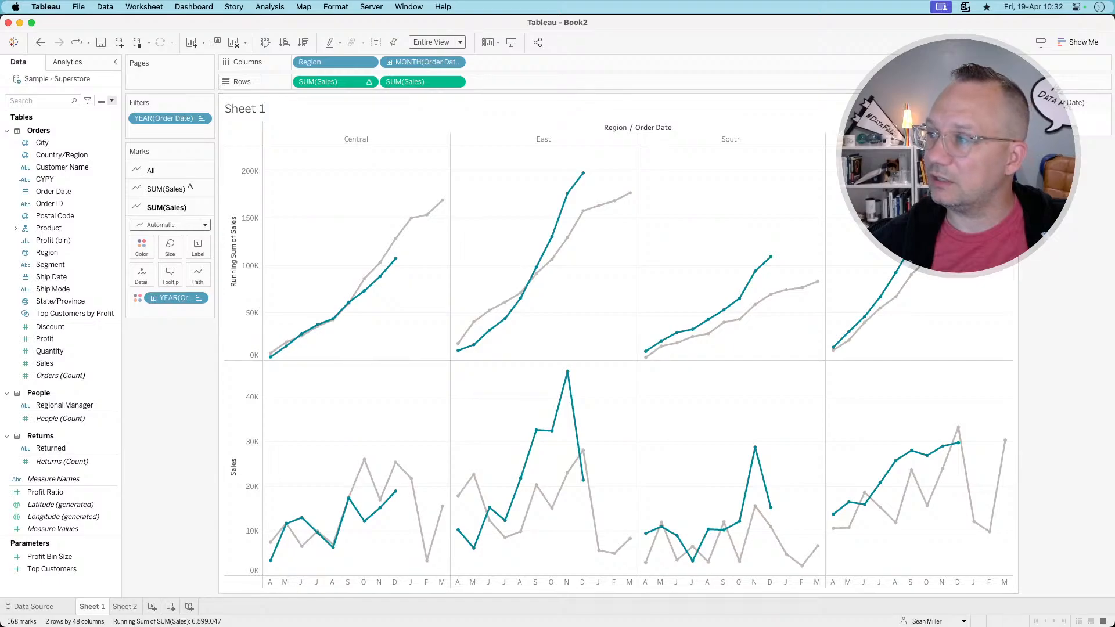
# - Undo the legend change, the cleared table calculation and the duplicated SUM(Sales) on Rows
pyautogui.click(1045, 125)
pyautogui.click(1058, 147)
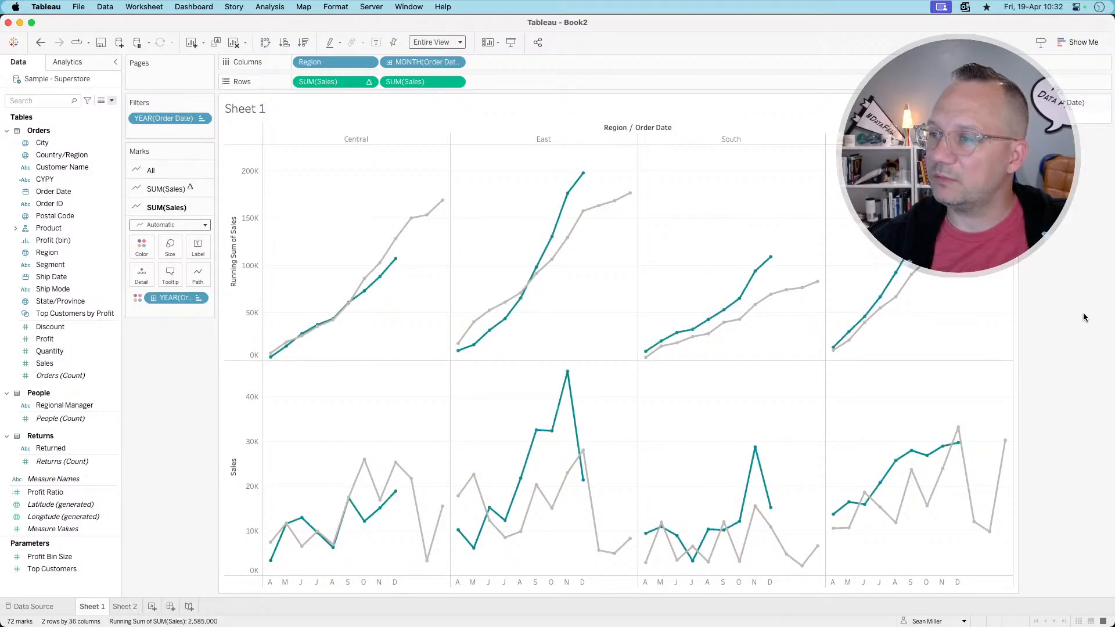
pyautogui.press('super+z')
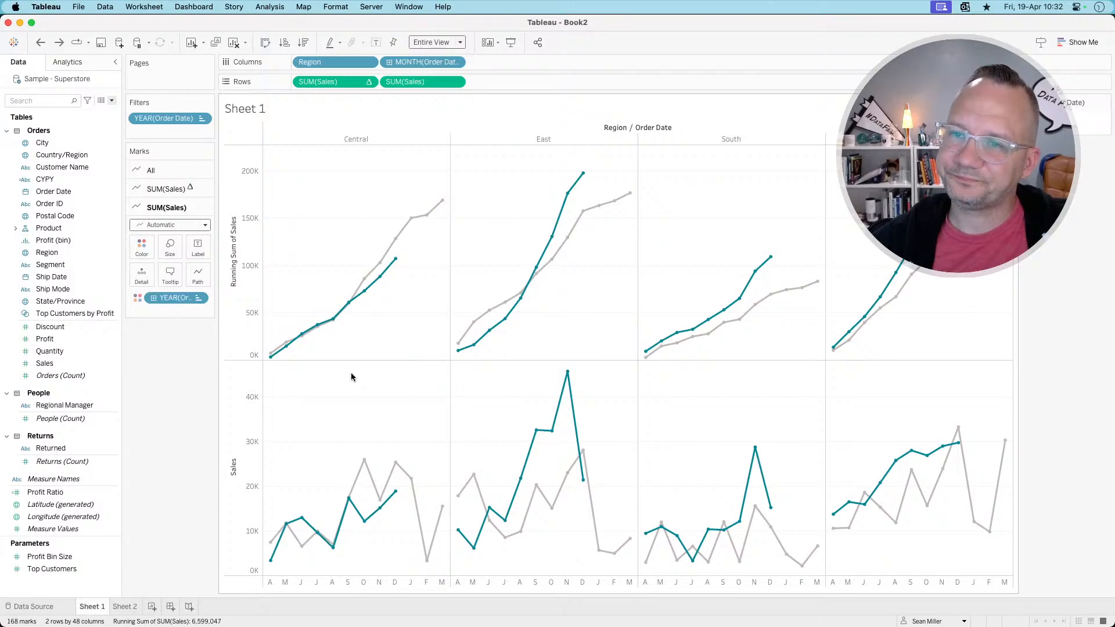
pyautogui.press('super+z')
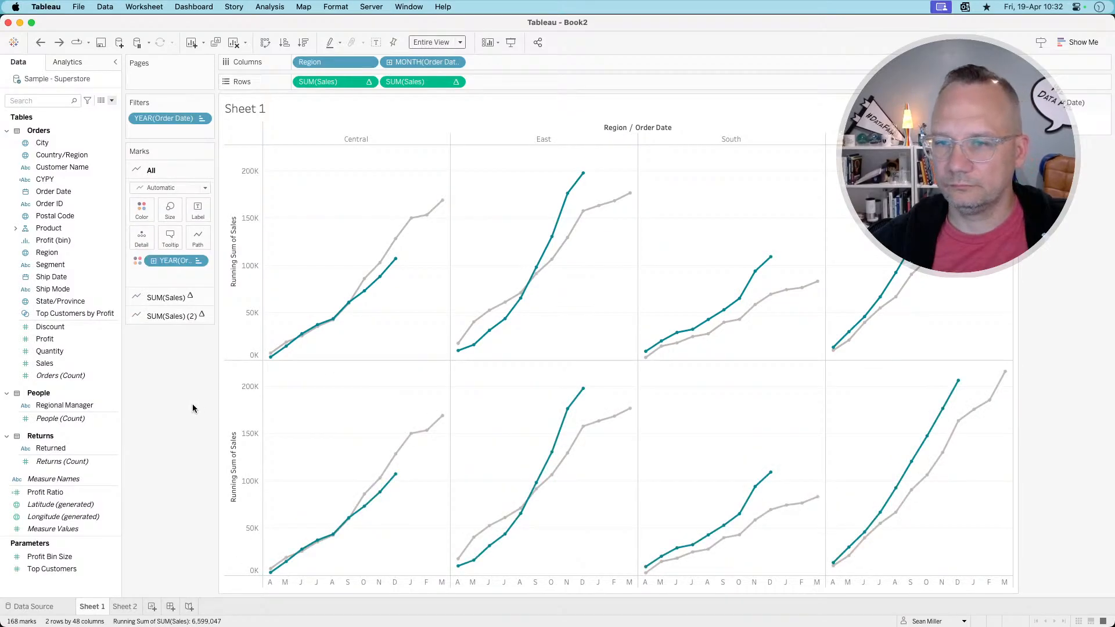
pyautogui.press('super+z')
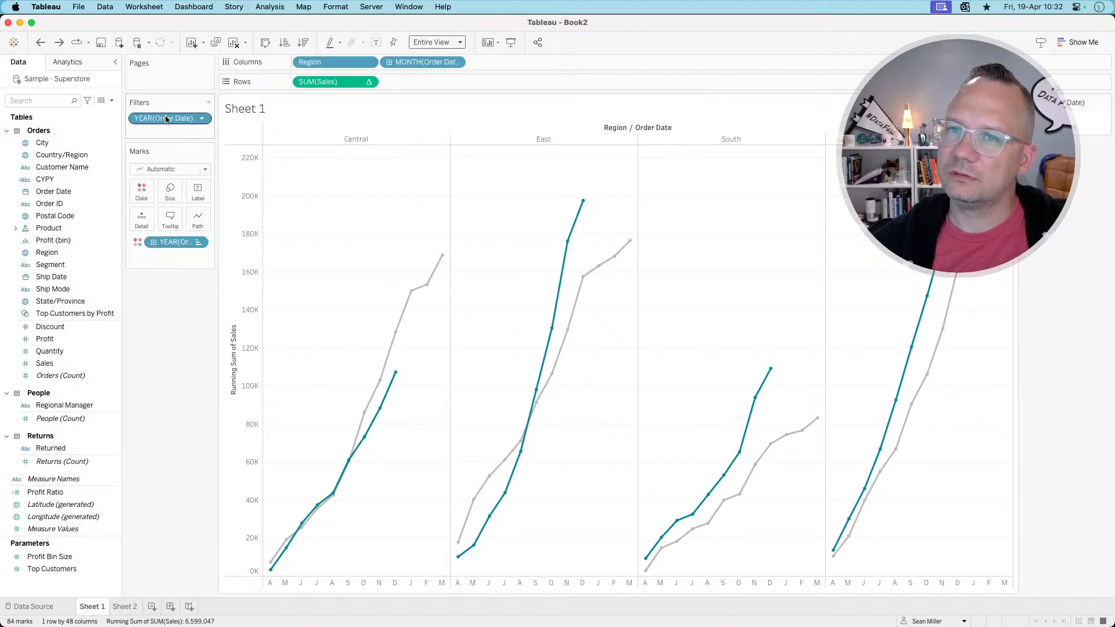
# - Start a new calculated field in the Sample - Superstore data source
pyautogui.click(112, 102)
pyautogui.click(108, 111)
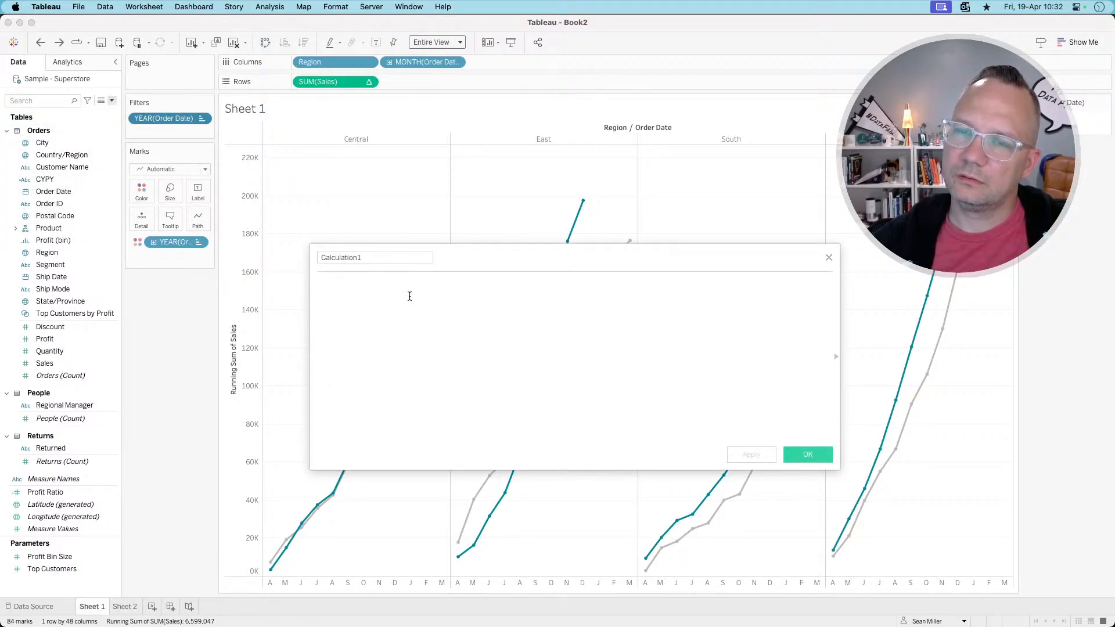
# - Switch to the Arc browser and search the web for "tableau fiscal date sales"
pyautogui.press('super+Tab')
pyautogui.press('super+shift+Tab')
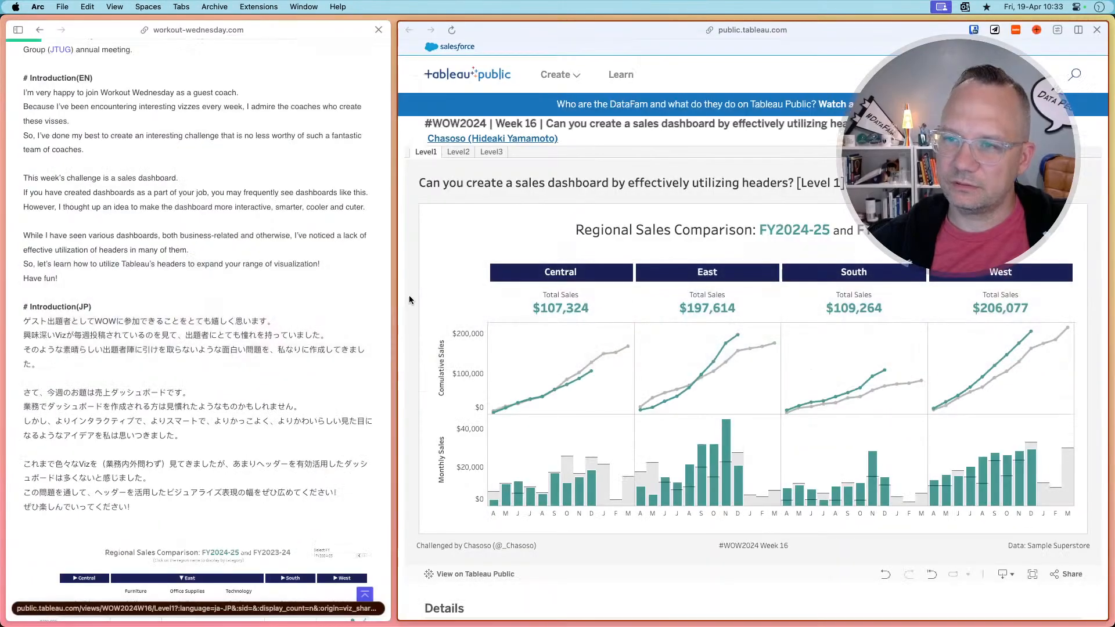
pyautogui.press('super+t')
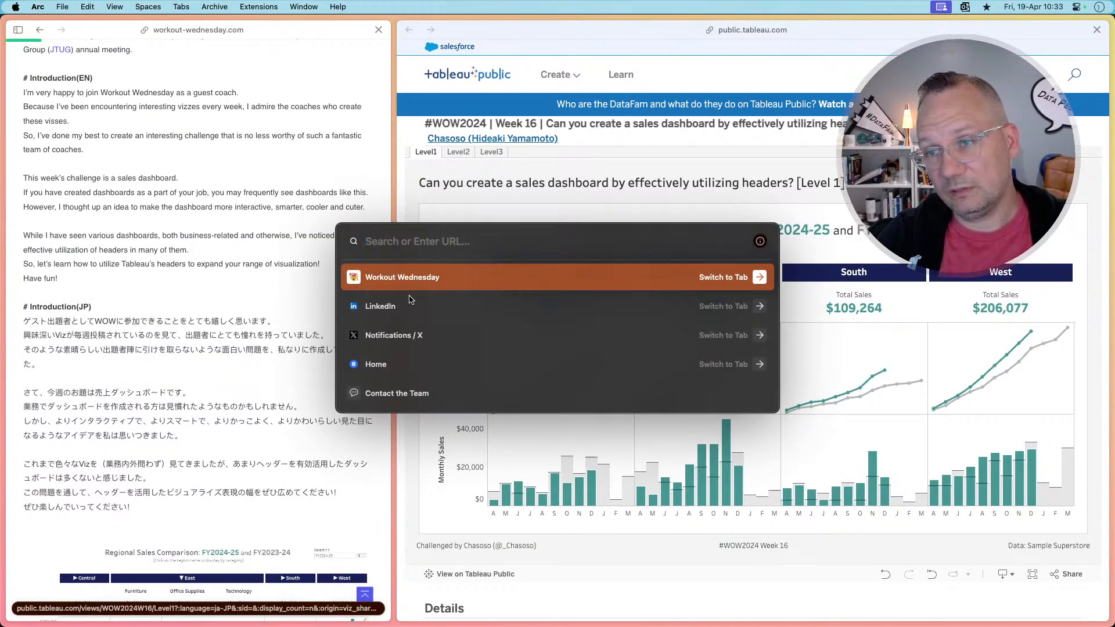
pyautogui.write('tableau ')
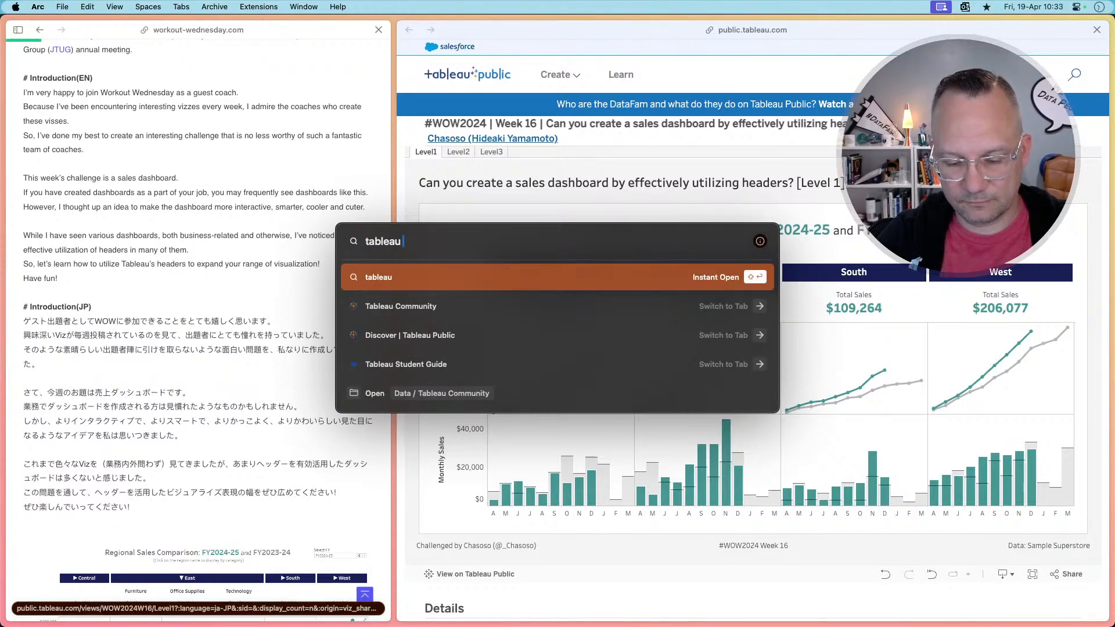
pyautogui.write('fiscal')
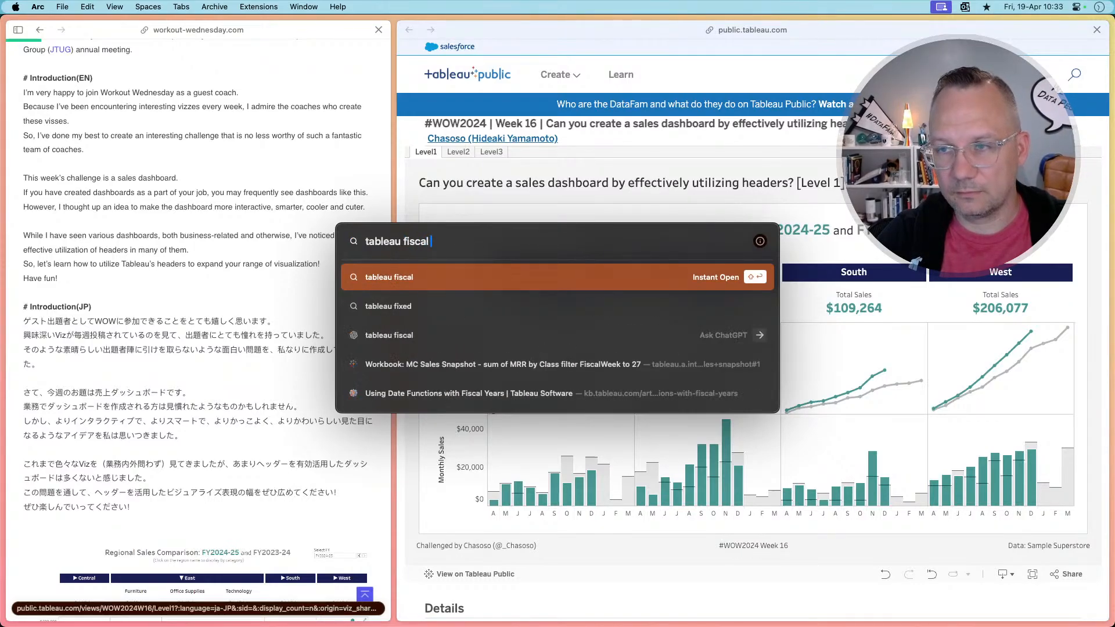
pyautogui.write(' date')
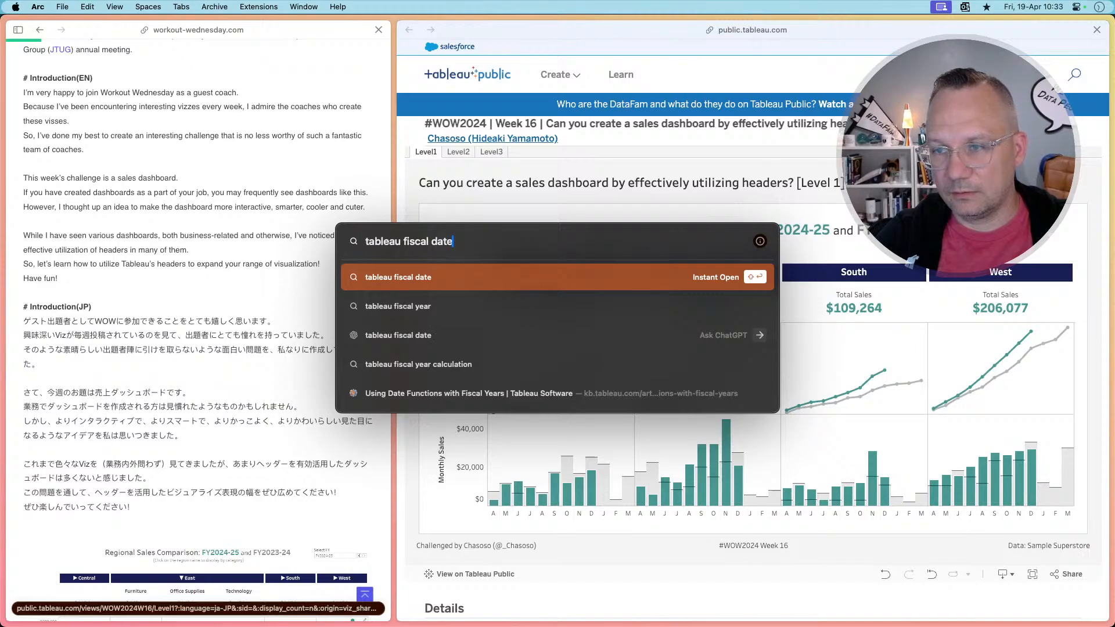
pyautogui.press('Down')
pyautogui.press('Down')
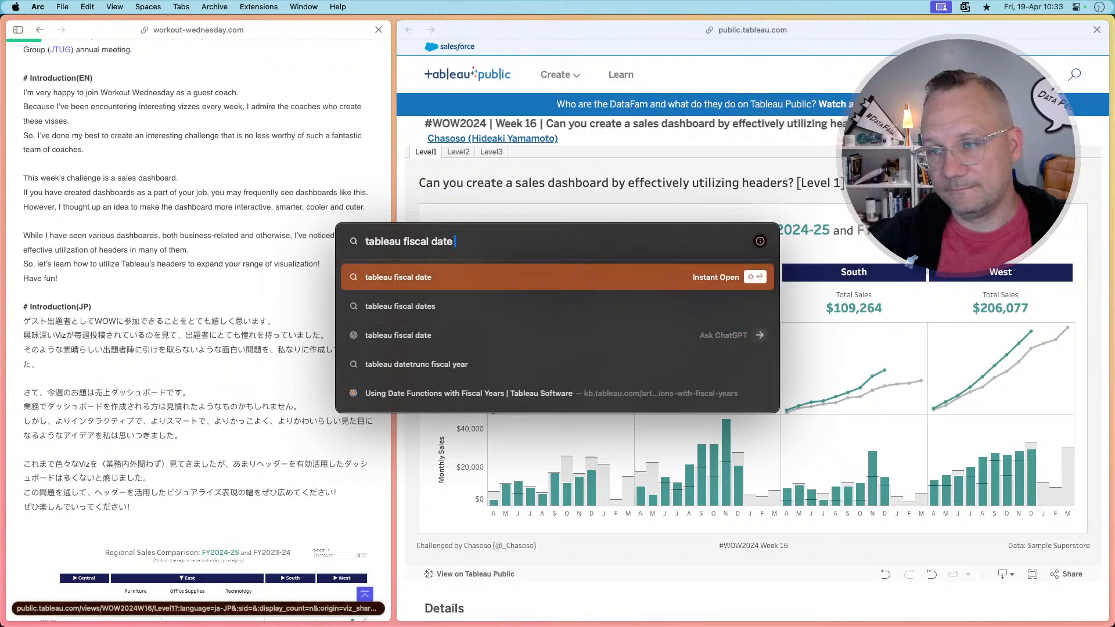
pyautogui.write('saes')
pyautogui.press('BackSpace')
pyautogui.press('BackSpace')
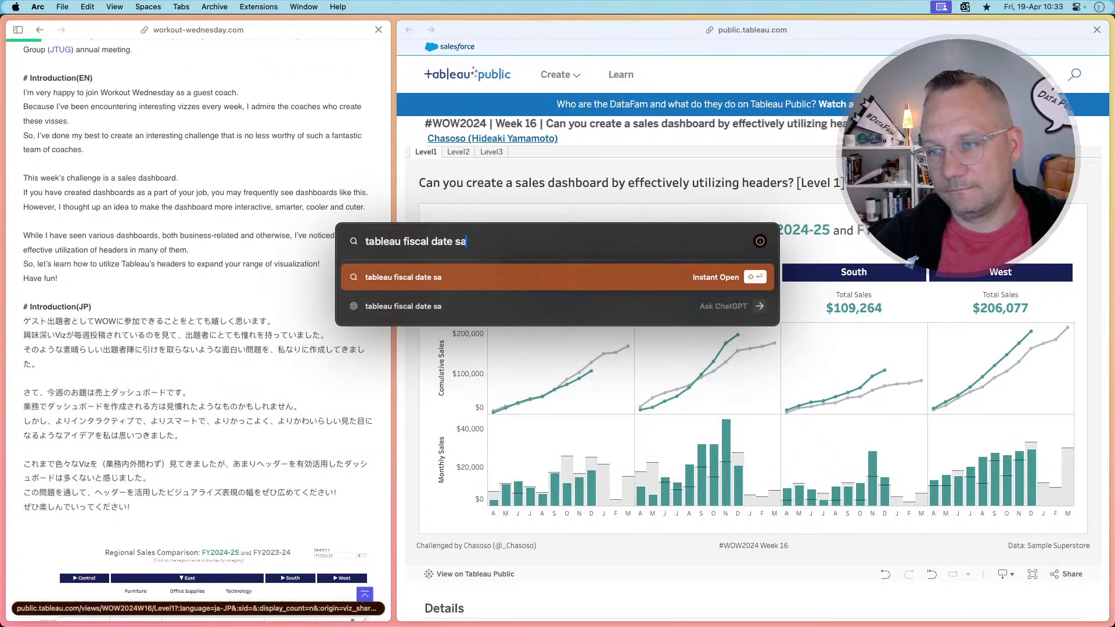
pyautogui.write('les')
pyautogui.press('Return')
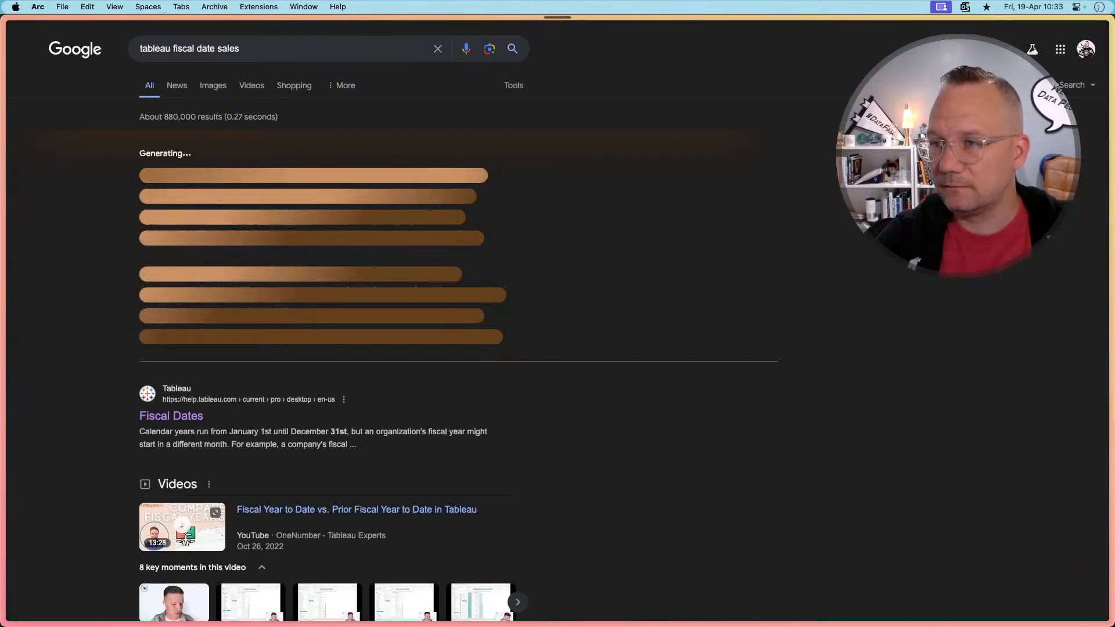
# - Look through the search results for a fiscal-year sales calculation and return to the Tableau calculation editor
pyautogui.press('super+Tab')
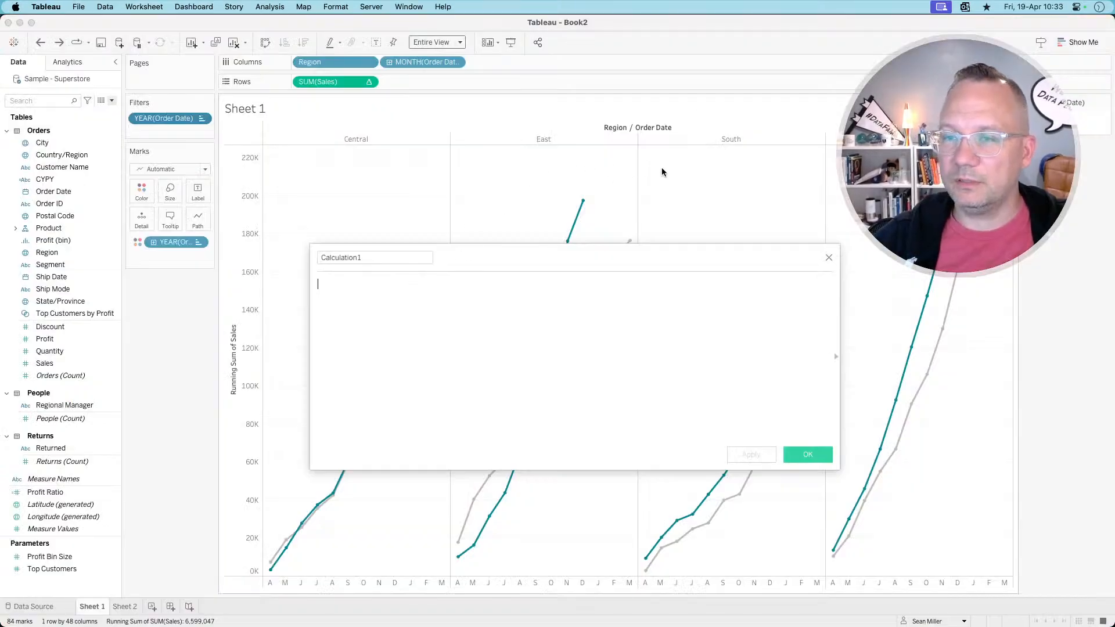
pyautogui.press('super+Tab')
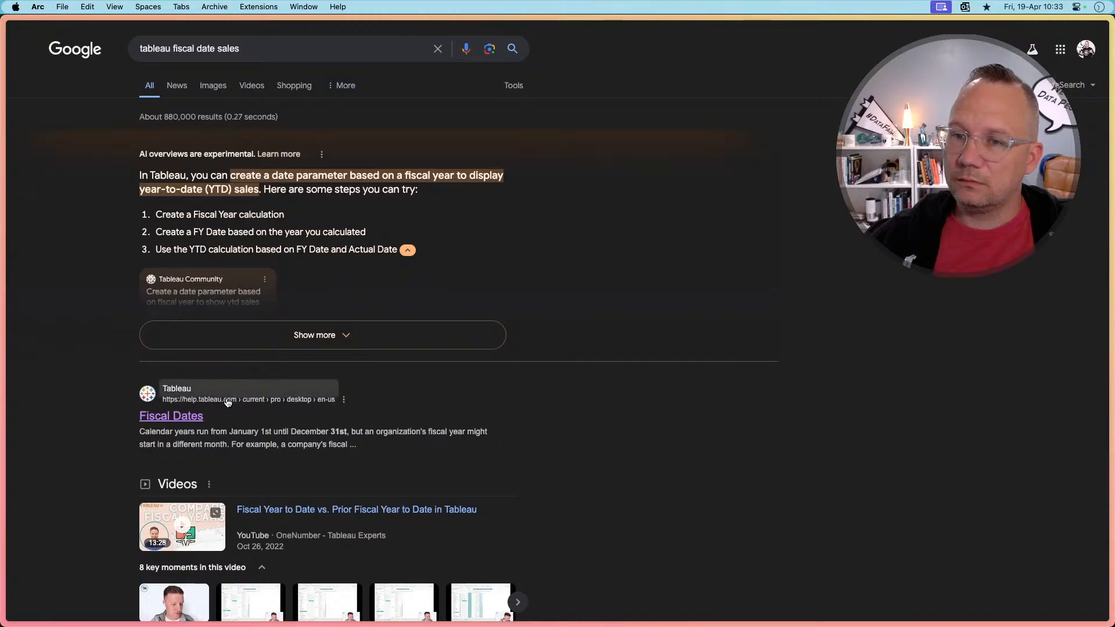
pyautogui.scroll(-10, 209, 407)
pyautogui.scroll(-14, 205, 410)
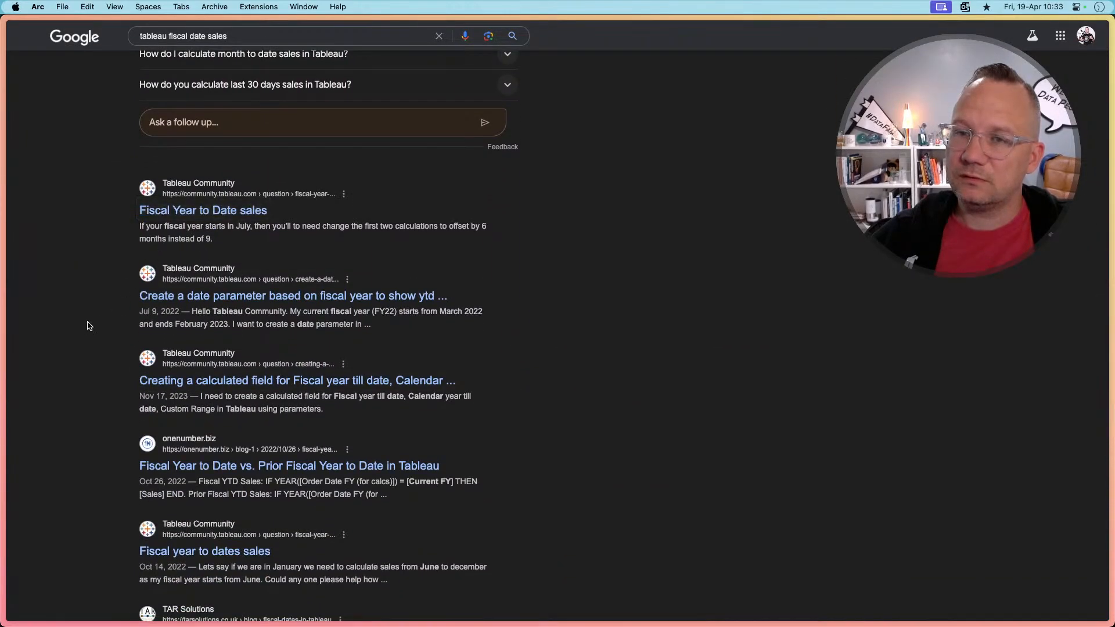
pyautogui.click(315, 303)
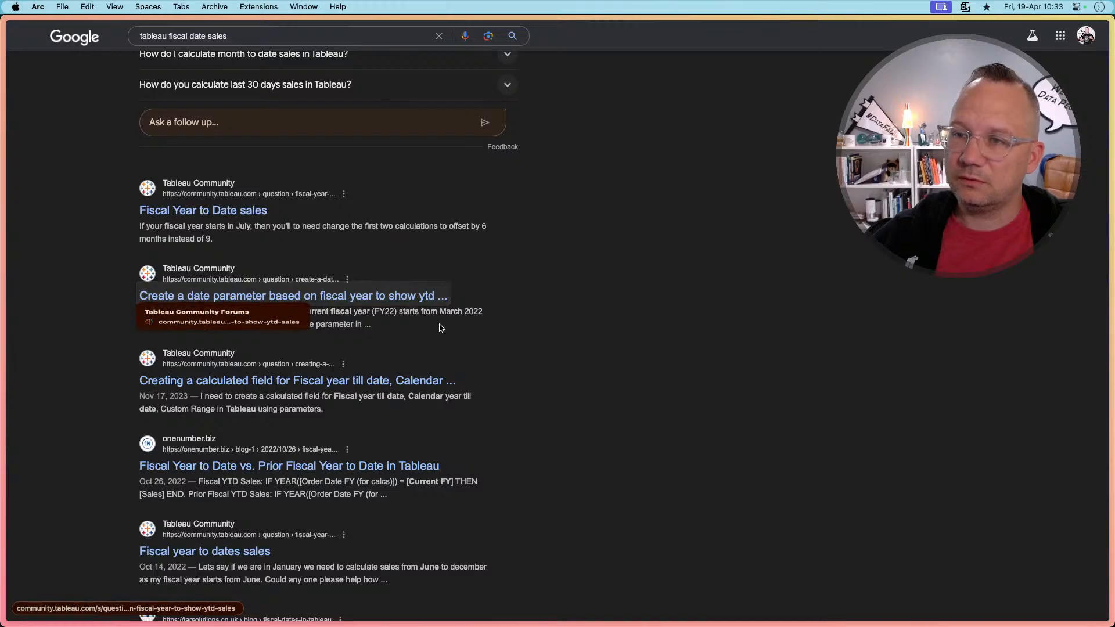
pyautogui.scroll(-4, 282, 437)
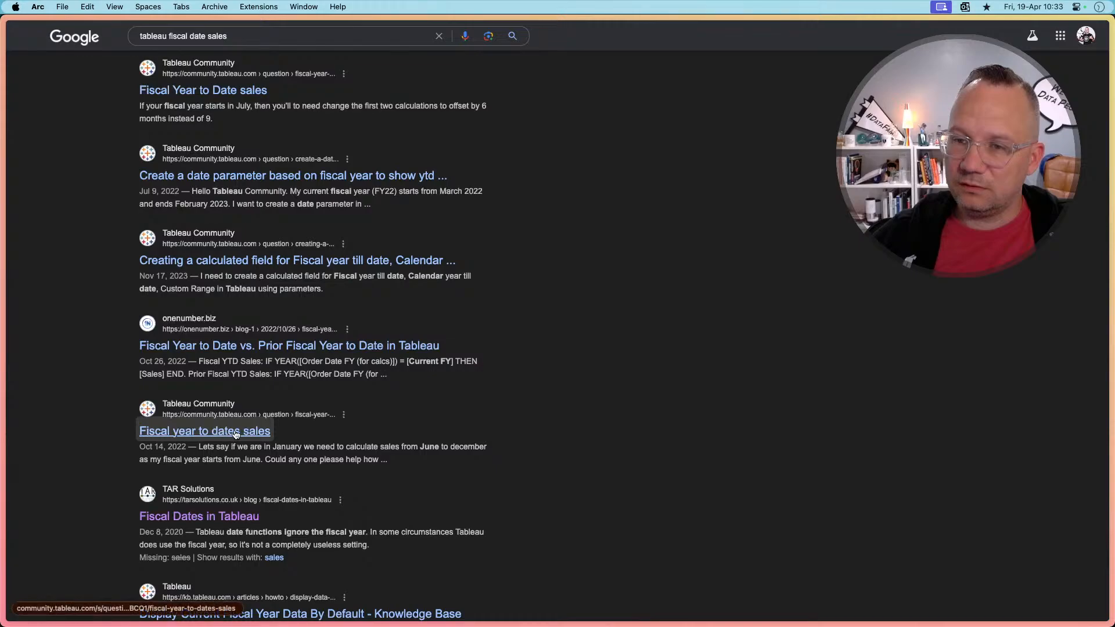
pyautogui.scroll(-4, 119, 514)
pyautogui.scroll(-4, 119, 515)
pyautogui.press('super+Tab')
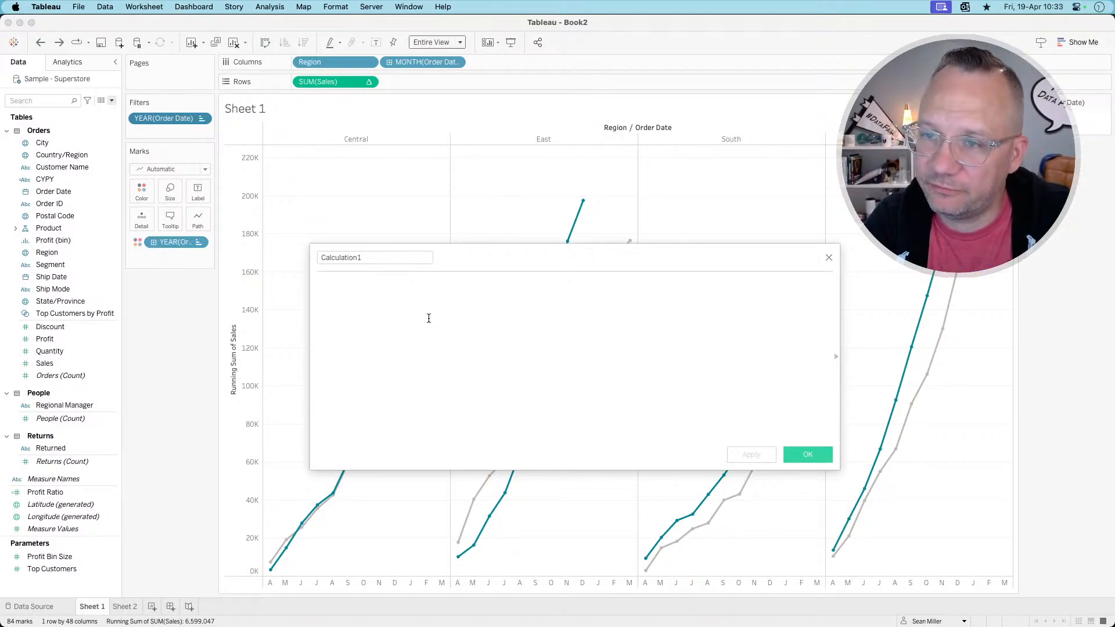
# - Begin the calculation formula with { FIXED DATEPART('month', [Order Date]):, reusing the month expression from the Order Date field on Columns
pyautogui.write('{ FIXED year')
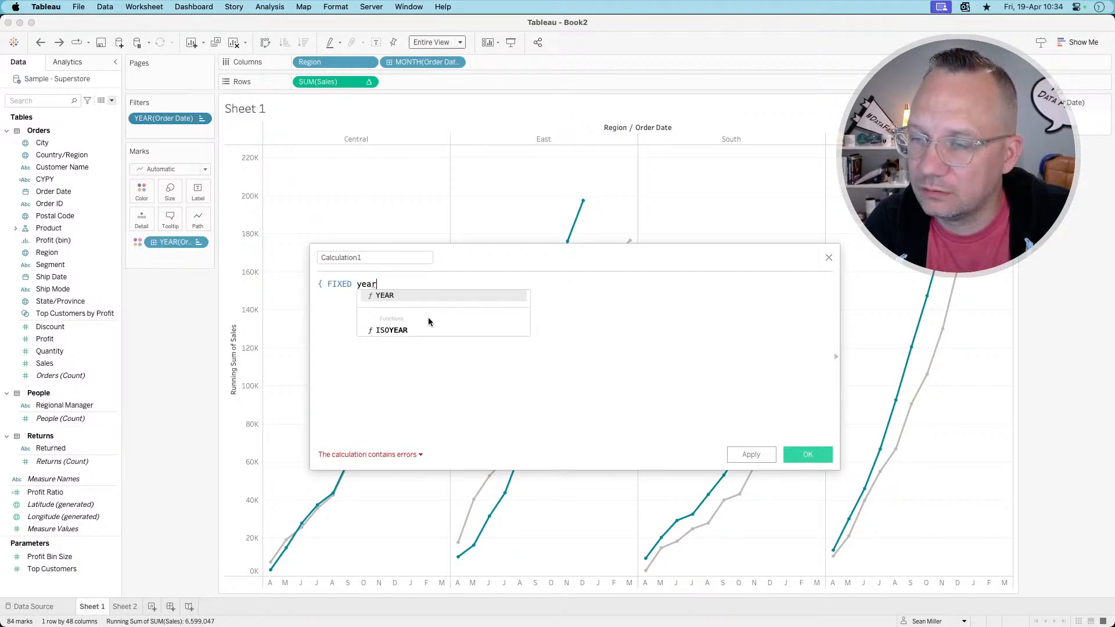
pyautogui.press('BackSpace')
pyautogui.press('BackSpace')
pyautogui.press('BackSpace')
pyautogui.press('BackSpace')
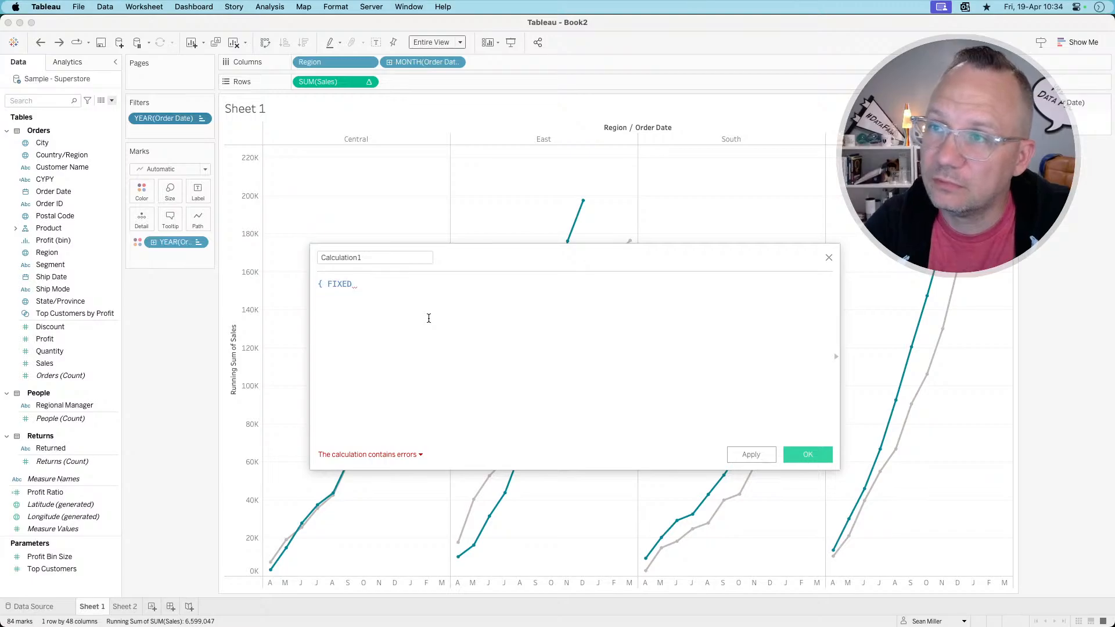
pyautogui.moveTo(426, 63); pyautogui.dragTo(427, 291)
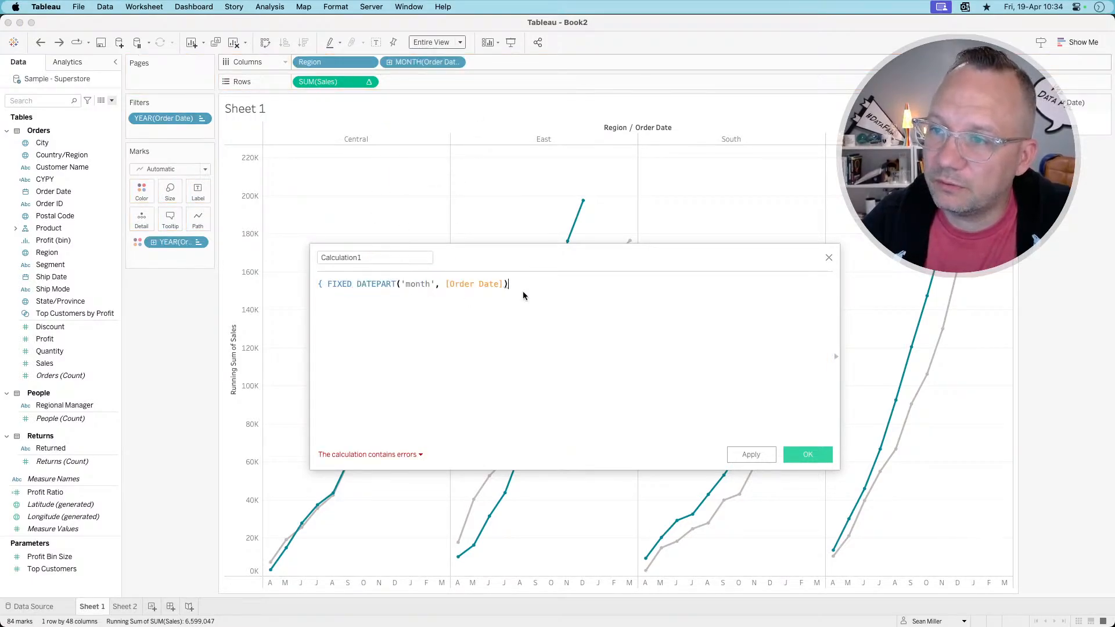
pyautogui.write(':')
pyautogui.press('BackSpace')
pyautogui.write(';')
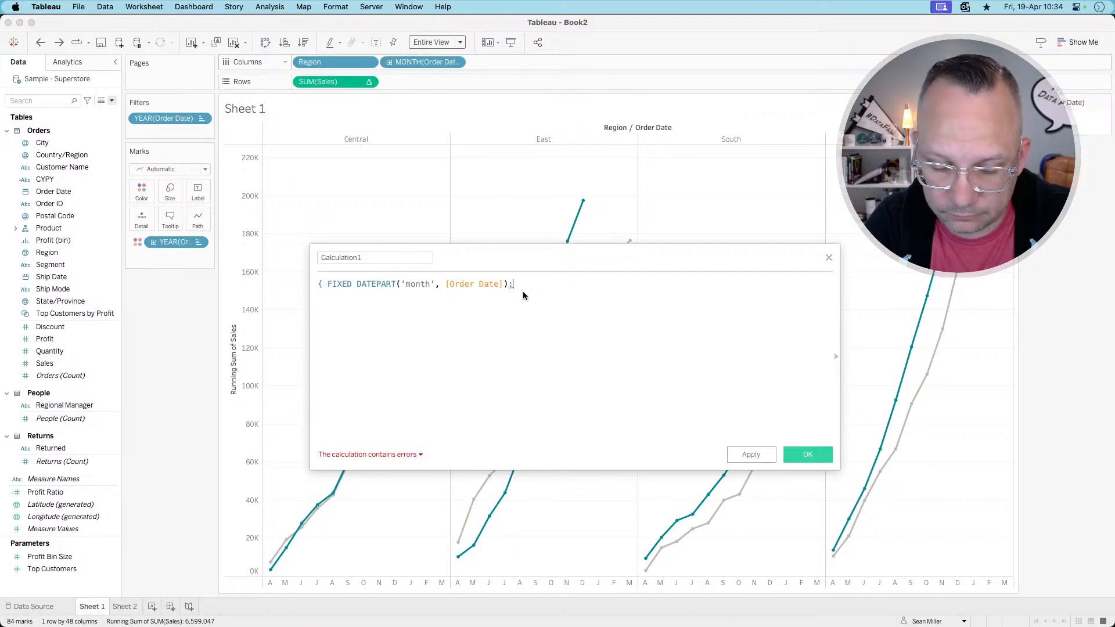
pyautogui.press('BackSpace')
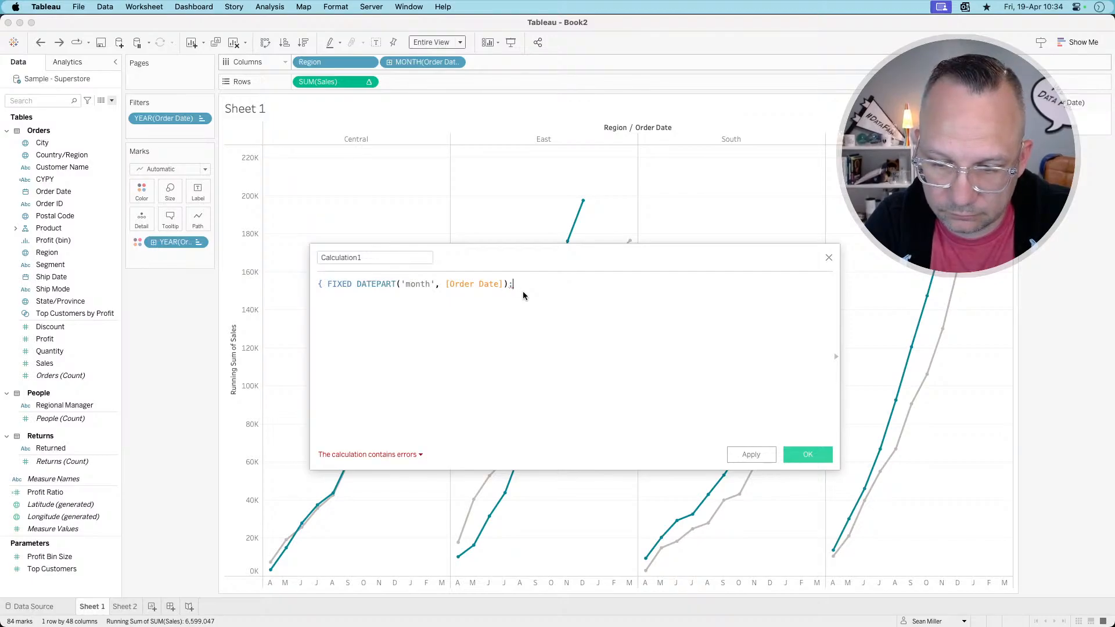
pyautogui.write(':if')
pyautogui.press('BackSpace')
pyautogui.press('BackSpace')
pyautogui.press('BackSpace')
pyautogui.press('BackSpace')
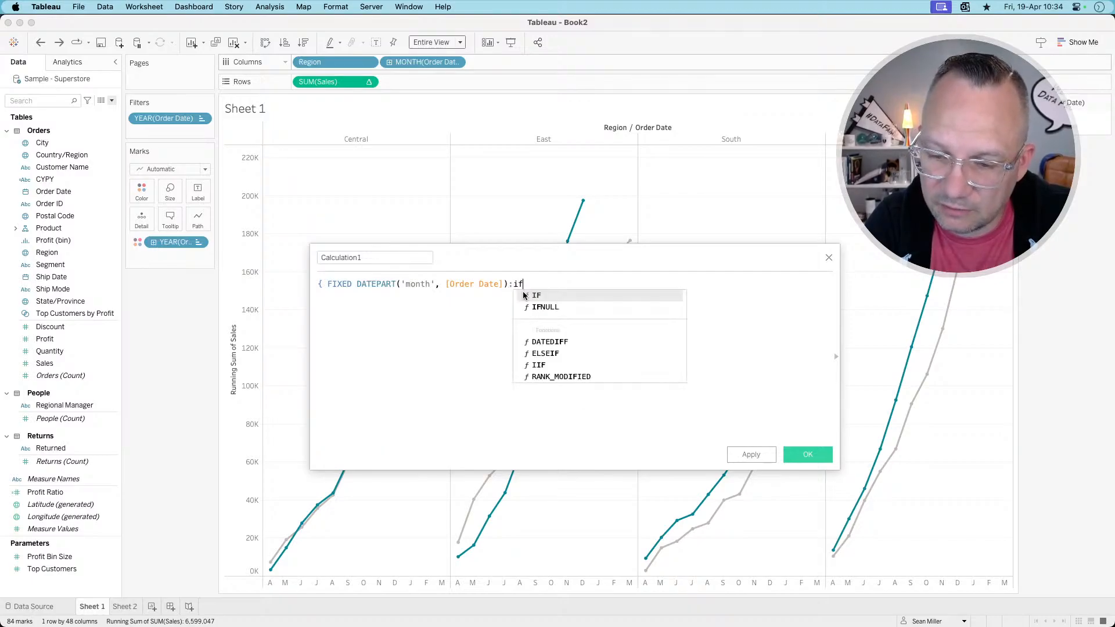
pyautogui.write(';')
pyautogui.press('BackSpace')
pyautogui.write(':if year')
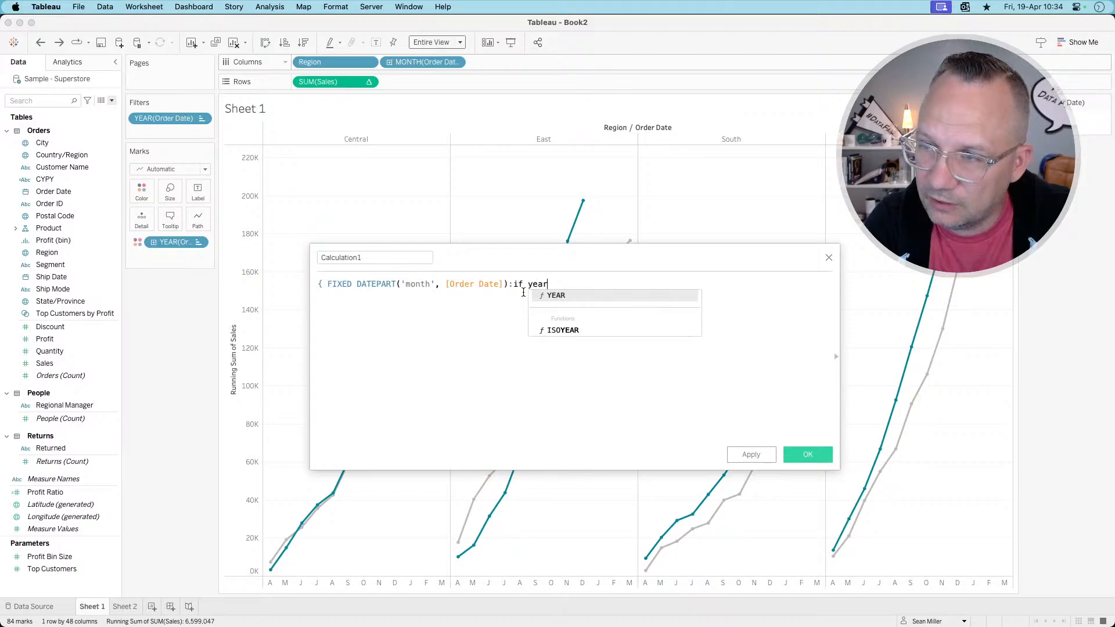
pyautogui.press('Return')
pyautogui.write('[ord')
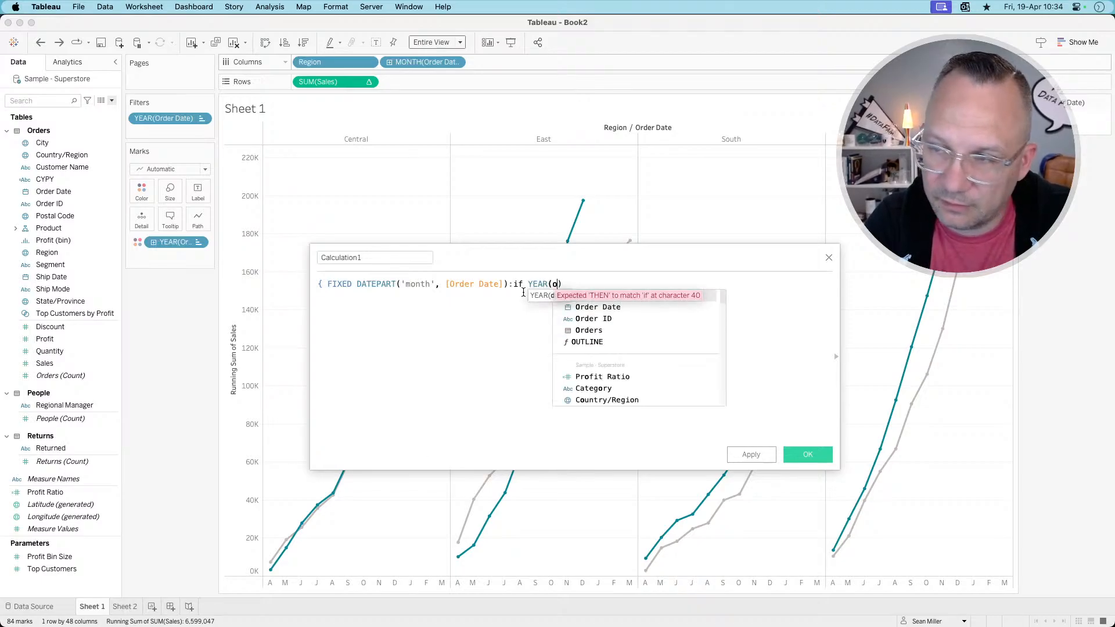
pyautogui.press('Return')
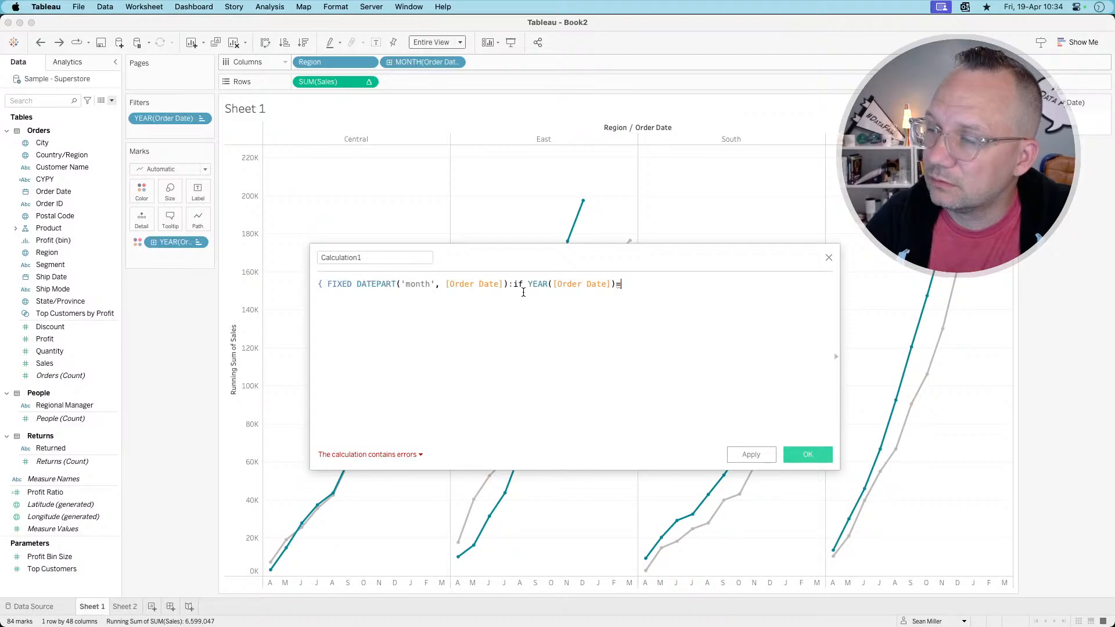
pyautogui.write('=2023')
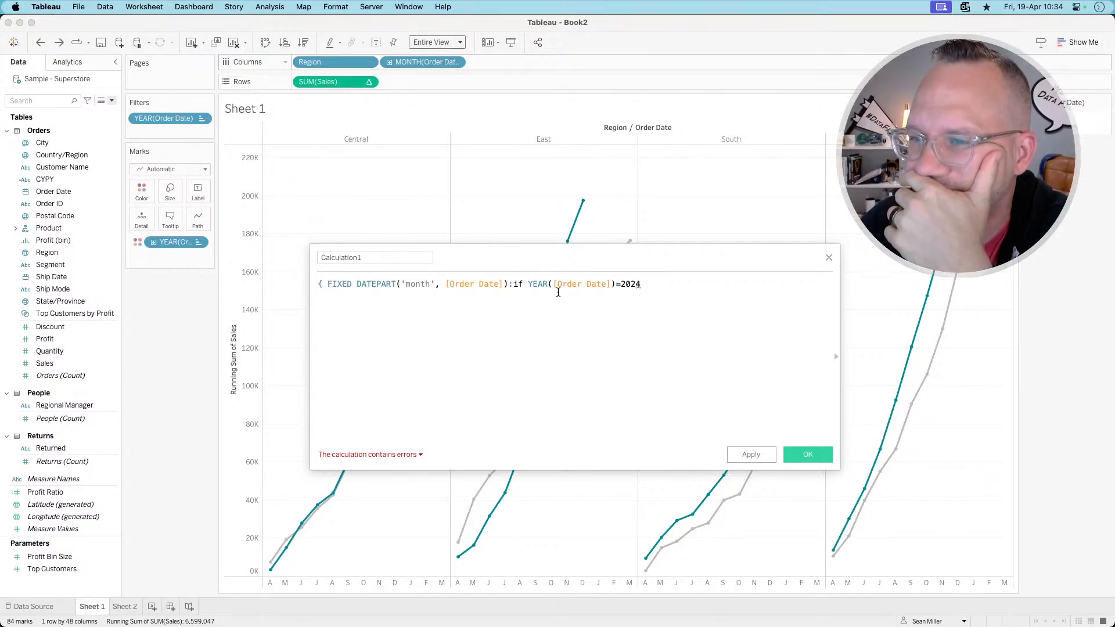
pyautogui.moveTo(638, 284); pyautogui.dragTo(514, 282)
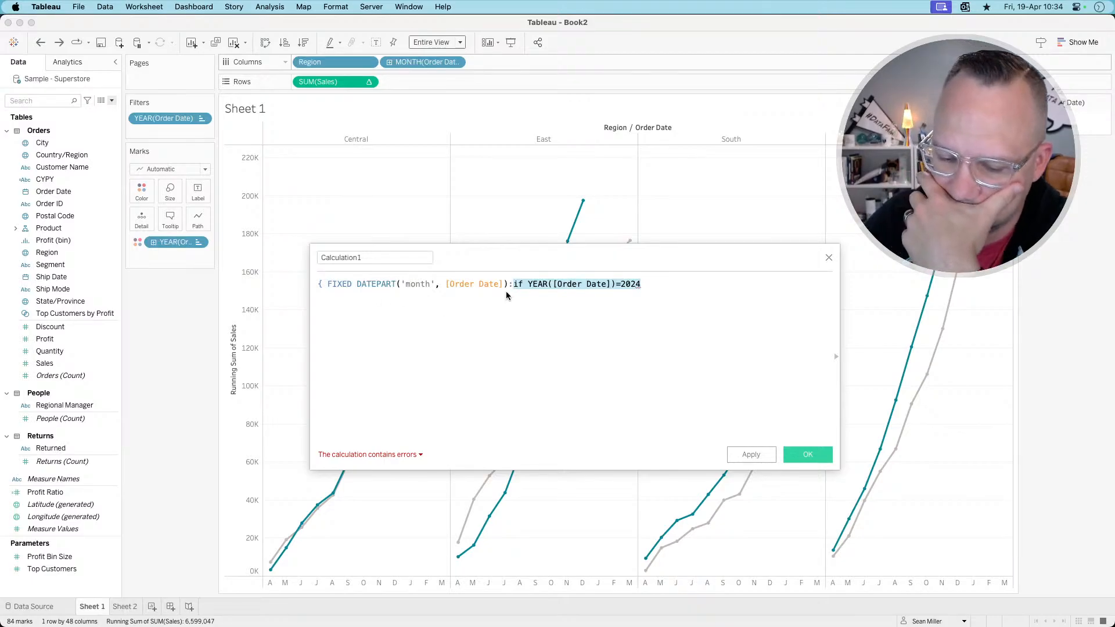
pyautogui.press('BackSpace')
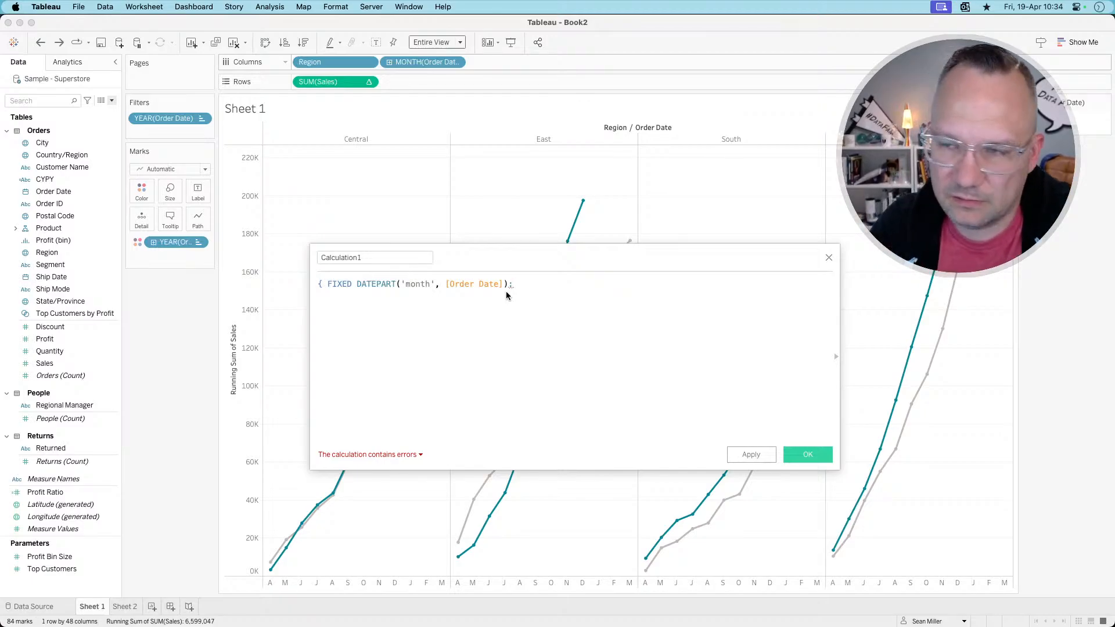
# - Complete the FIXED expression by aggregating SUM([Sales]) and closing the brace
pyautogui.write('SUM(sale')
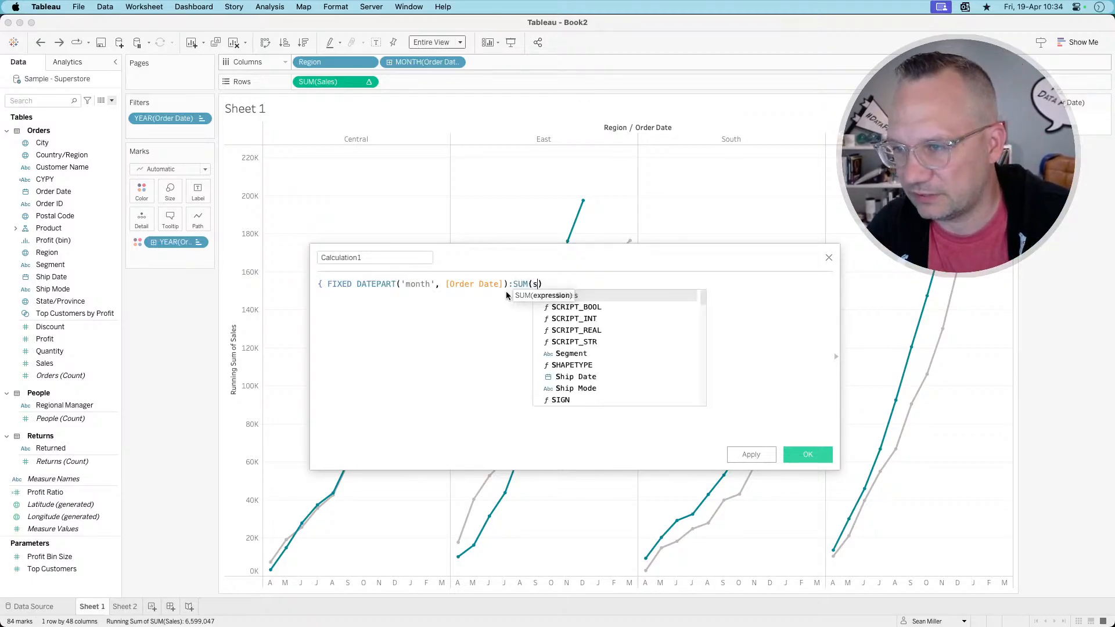
pyautogui.press('Return')
pyautogui.write('}')
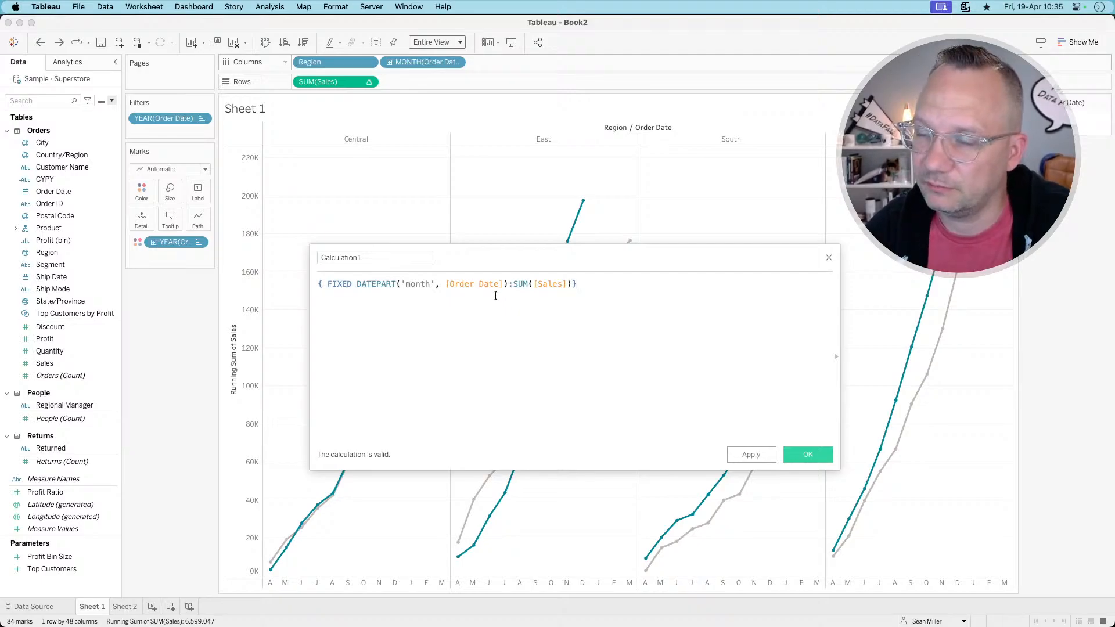
# - Add the YEAR(Order Date) filter to context and save Calculation1
pyautogui.click(202, 118)
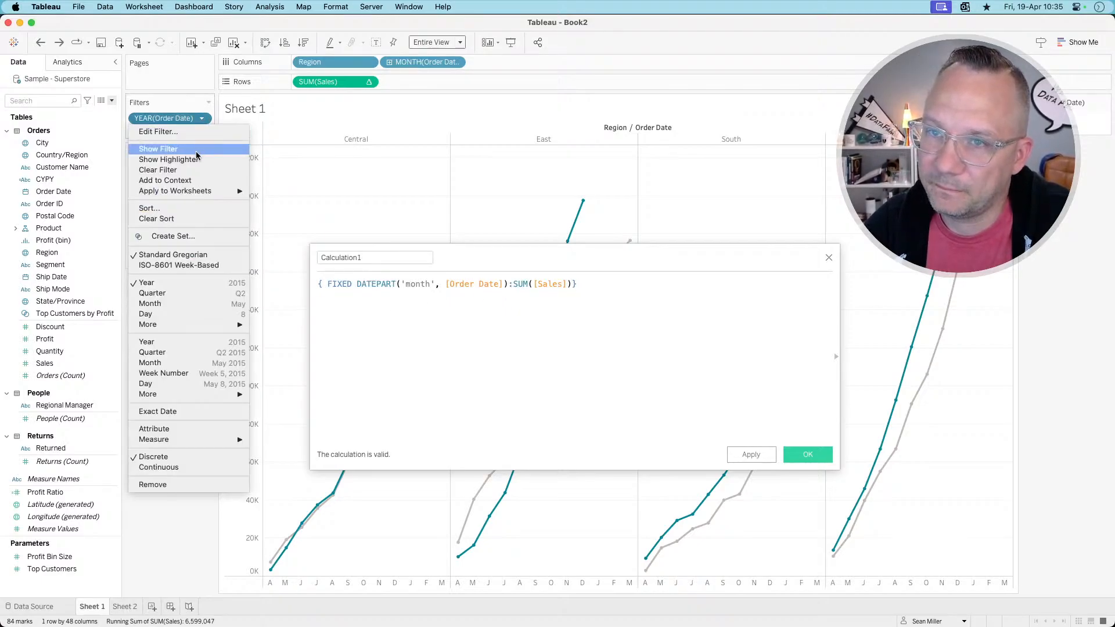
pyautogui.click(165, 177)
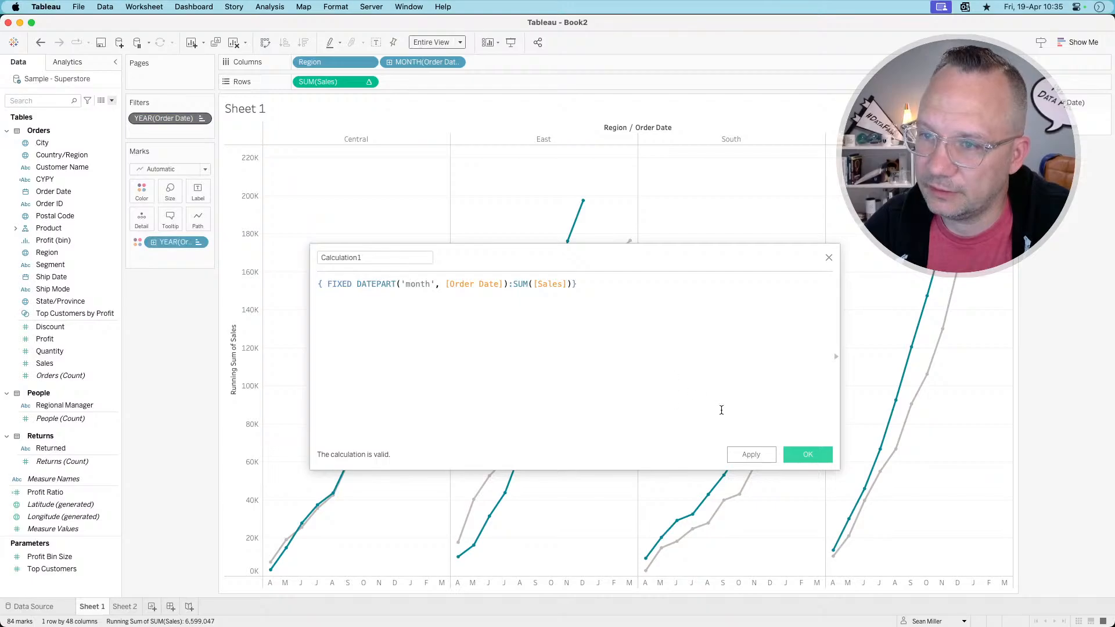
pyautogui.click(807, 455)
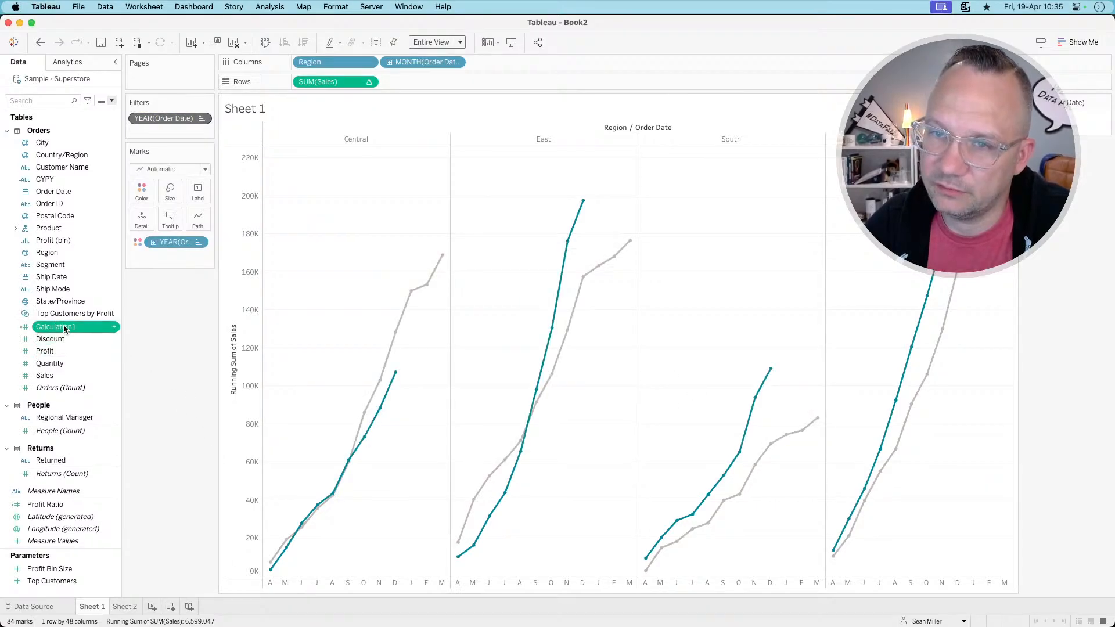
# - Add Calculation1 to Rows and show it as bars, with the Order Date year removed from its marks
pyautogui.moveTo(65, 327); pyautogui.dragTo(432, 83)
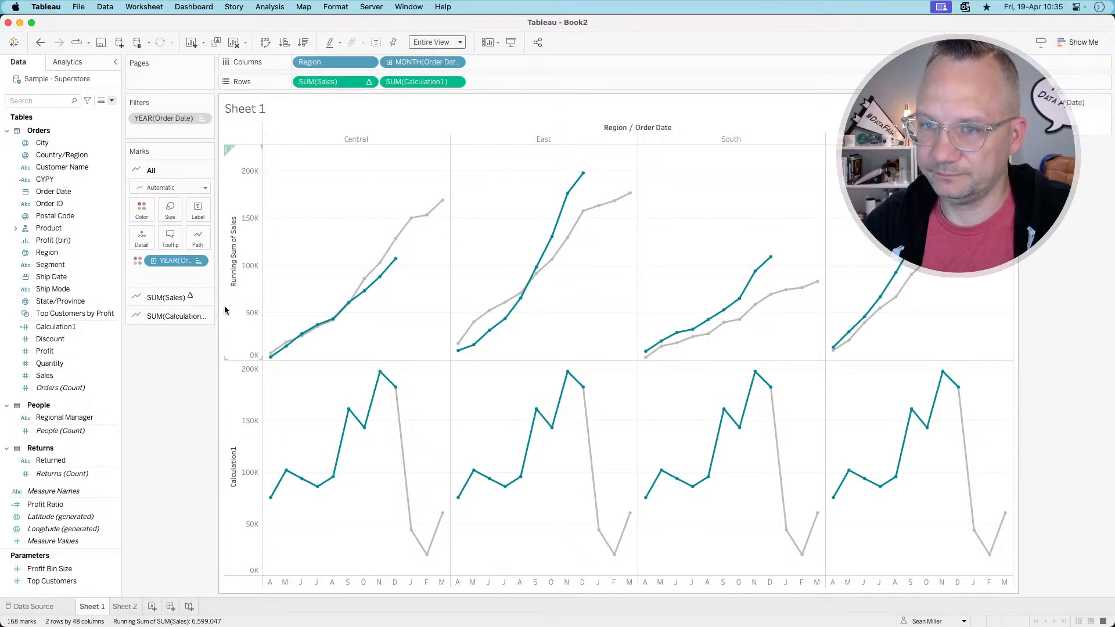
pyautogui.click(158, 315)
pyautogui.moveTo(168, 299); pyautogui.dragTo(171, 397)
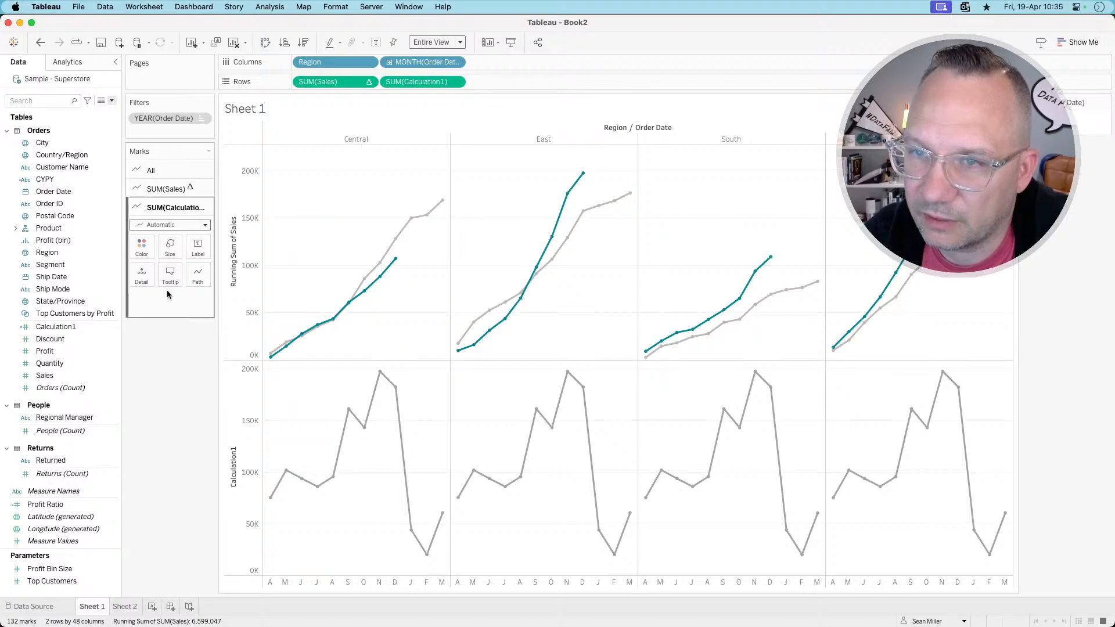
pyautogui.click(165, 225)
pyautogui.click(165, 249)
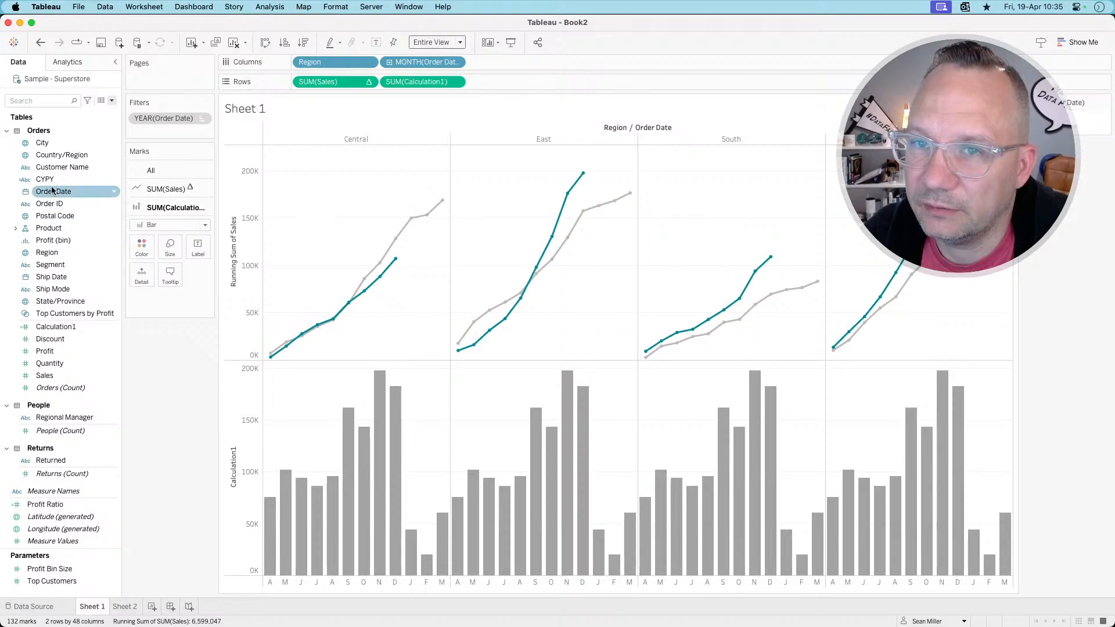
# - Color the Calculation1 bars by the year of Order Date and check their tooltip settings
pyautogui.moveTo(53, 191); pyautogui.dragTo(142, 272)
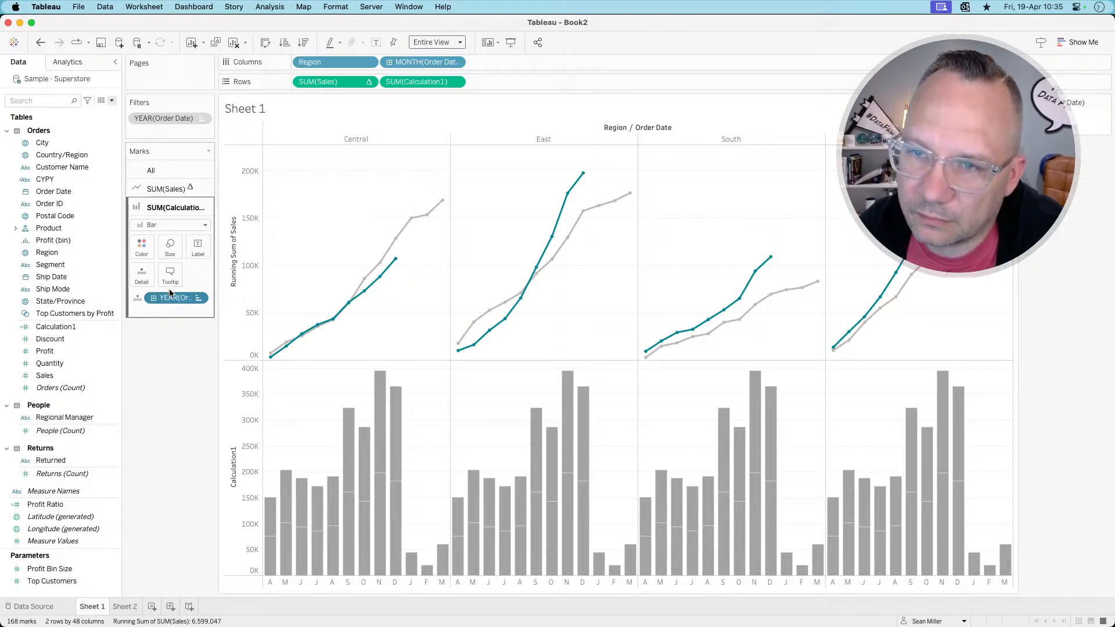
pyautogui.moveTo(171, 298); pyautogui.dragTo(144, 247)
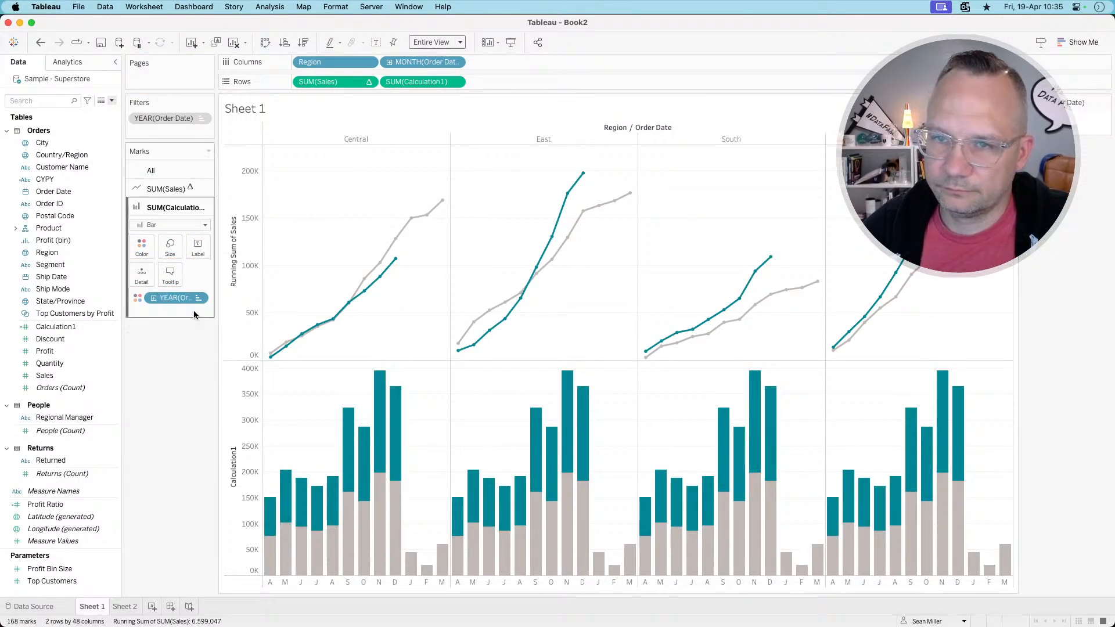
pyautogui.click(170, 275)
pyautogui.click(417, 406)
pyautogui.press('Return')
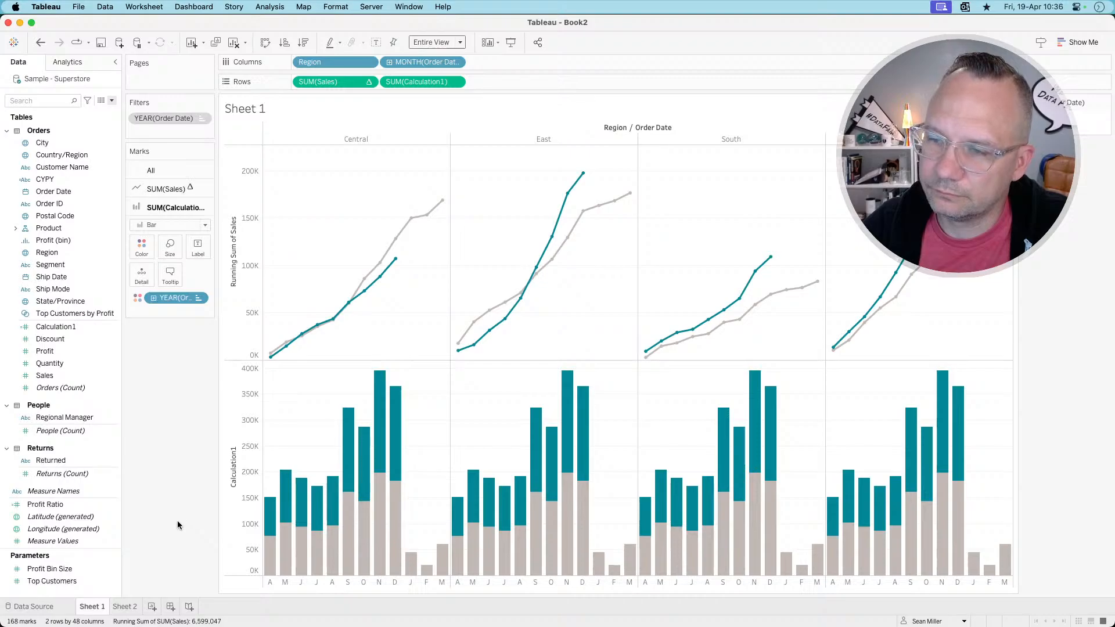
# - Start another new calculated field and insert the DATEPART function in its formula
pyautogui.click(112, 103)
pyautogui.click(107, 112)
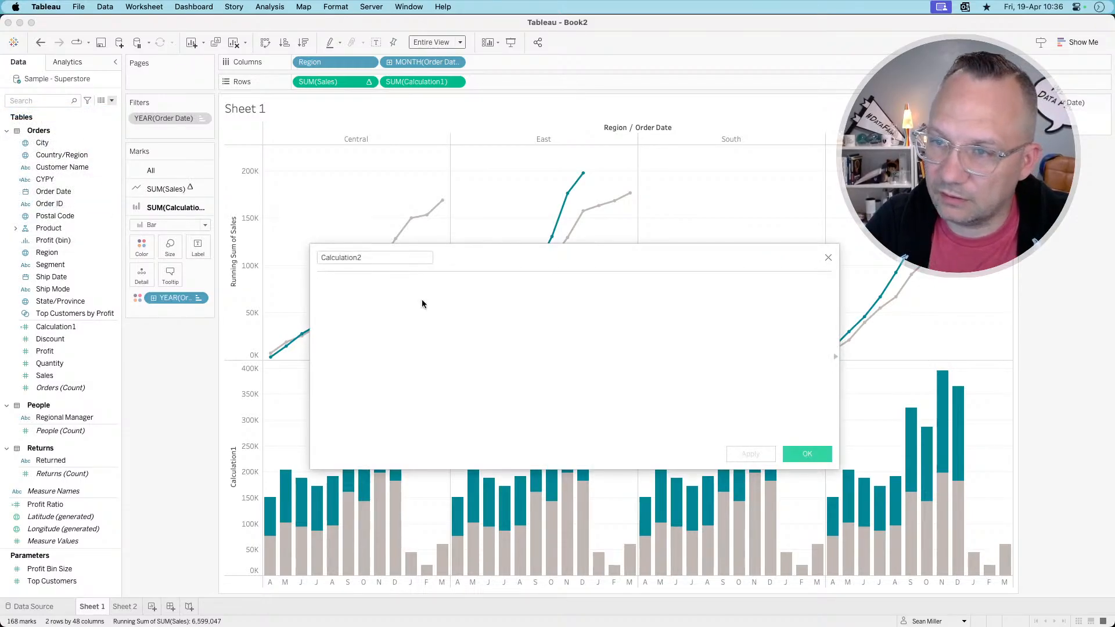
pyautogui.write('DATEPARSE(')
pyautogui.press('BackSpace')
pyautogui.press('BackSpace')
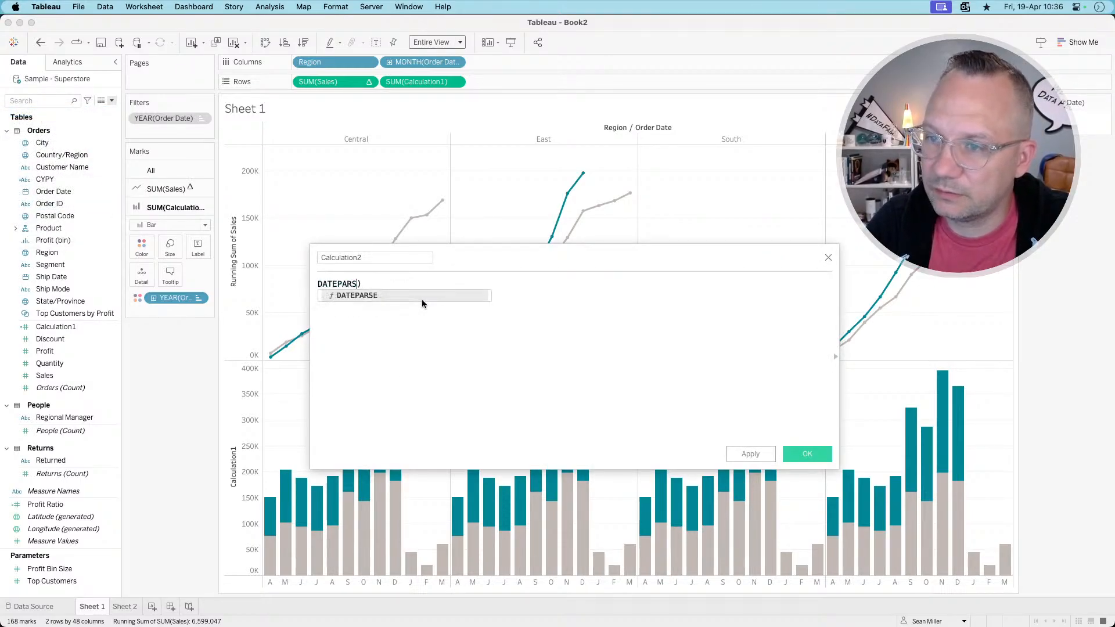
pyautogui.write('E(')
pyautogui.press('BackSpace')
pyautogui.press('BackSpace')
pyautogui.press('BackSpace')
pyautogui.press('BackSpace')
pyautogui.press('BackSpace')
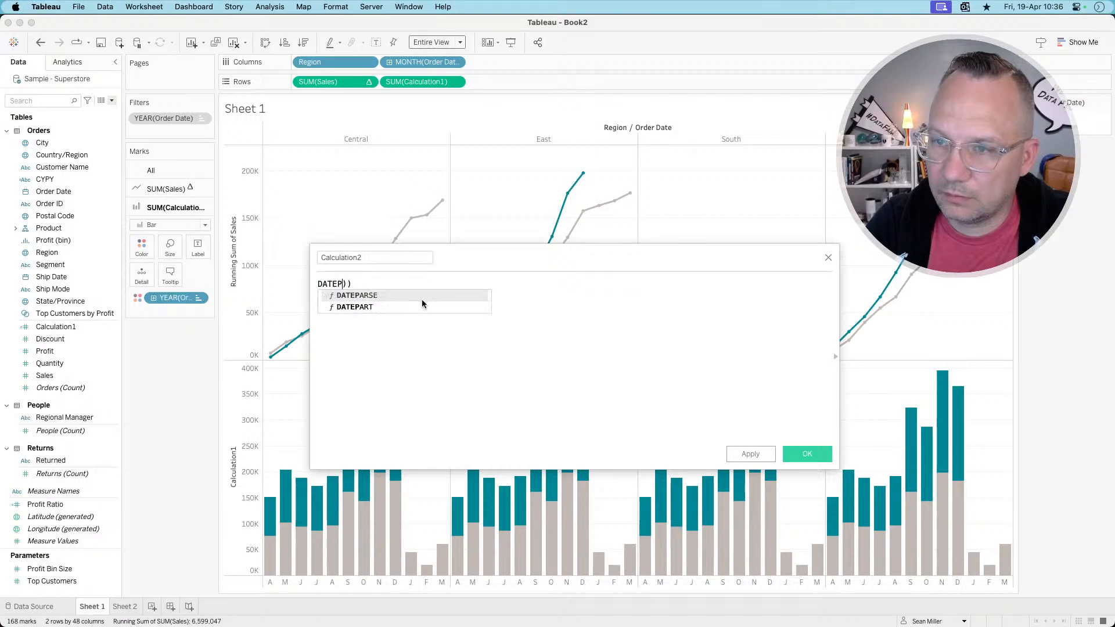
pyautogui.click(422, 304)
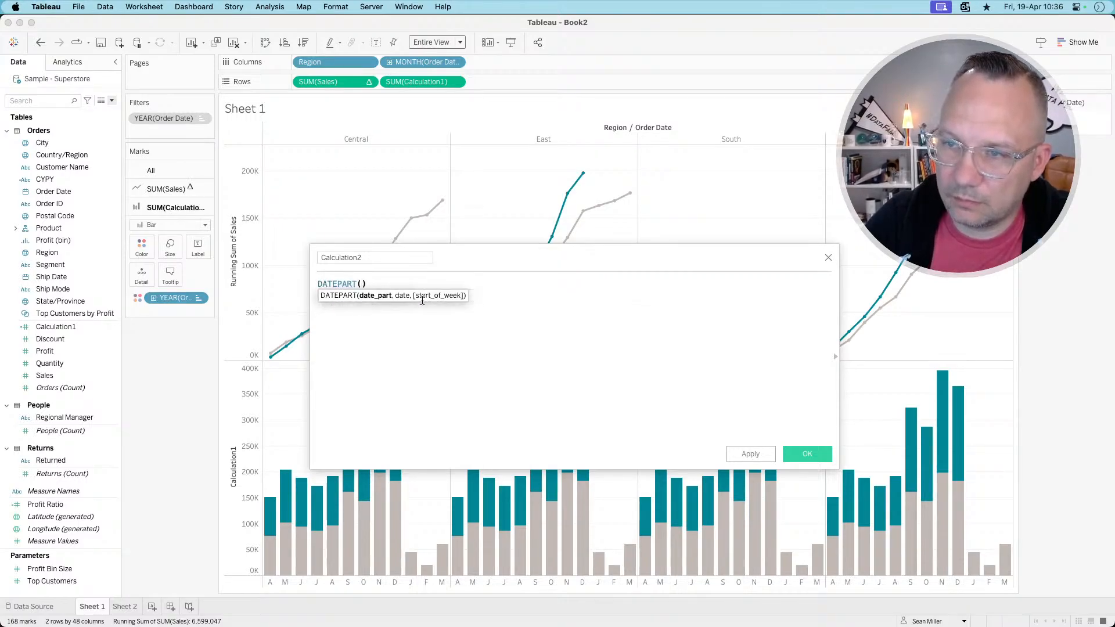
# - Complete the formula as DATEPART('year',[Order Date]) and save the calculated field
pyautogui.write("'he")
pyautogui.press('BackSpace')
pyautogui.press('BackSpace')
pyautogui.write('year')
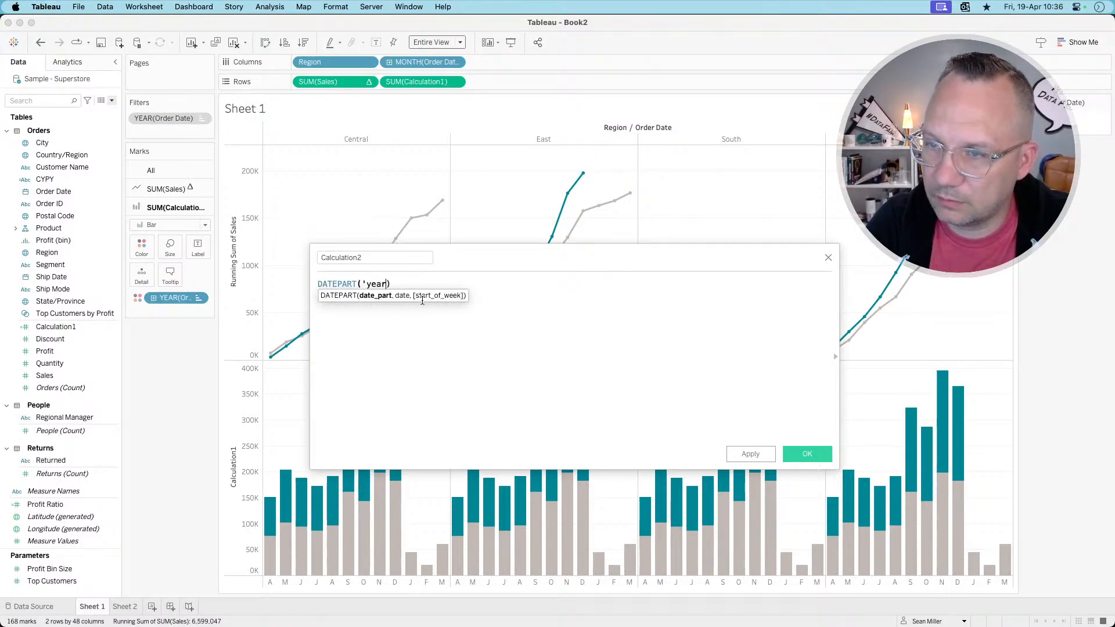
pyautogui.write("'order")
pyautogui.press('Return')
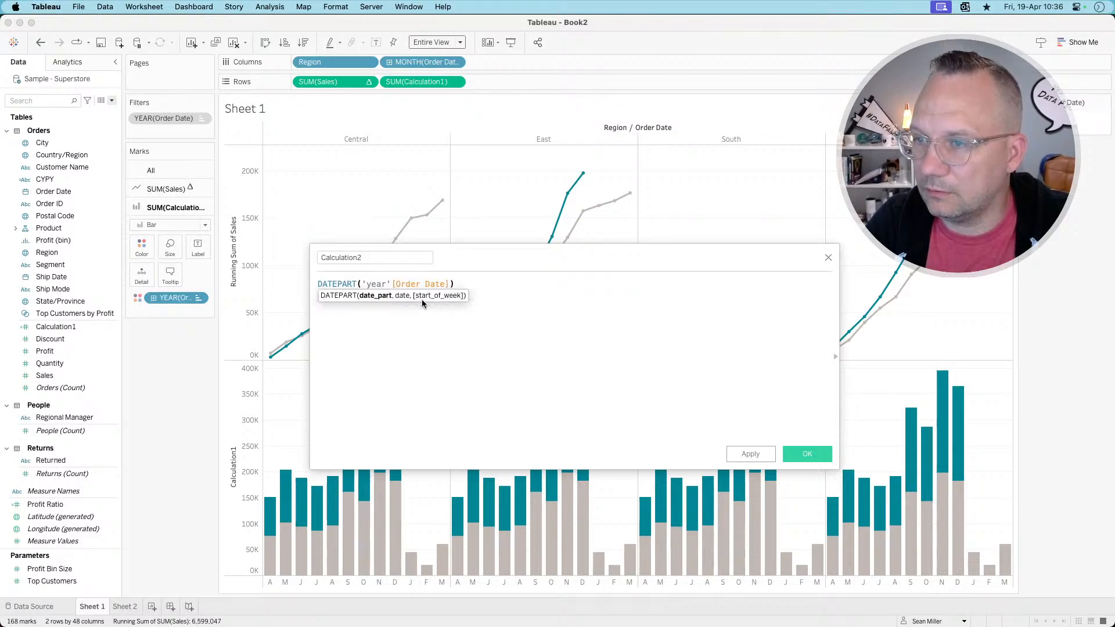
pyautogui.write('_')
pyautogui.press('BackSpace')
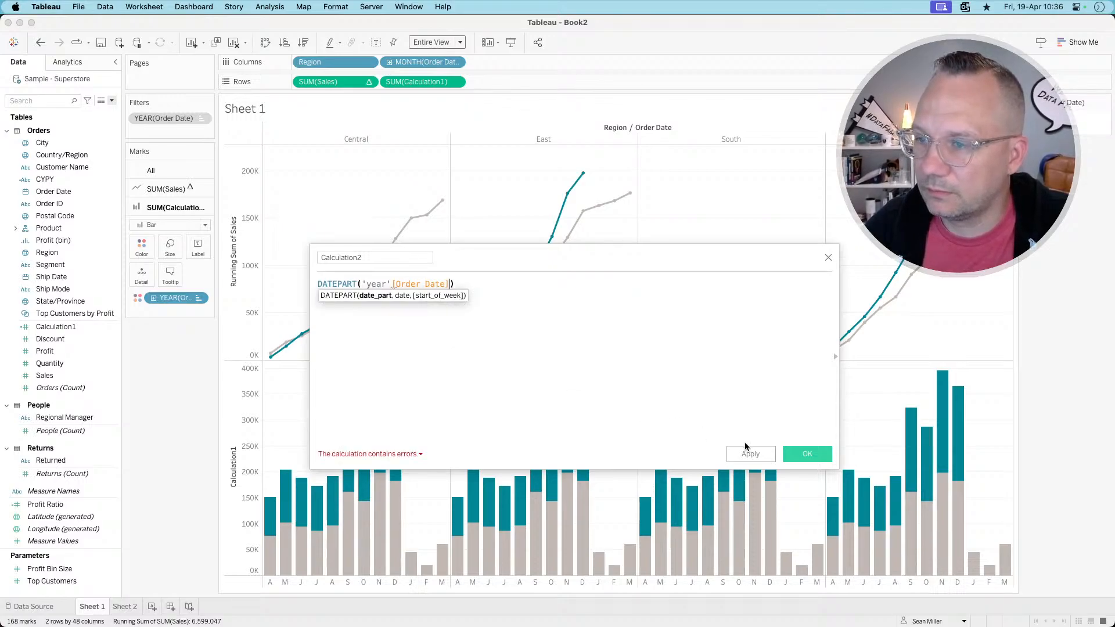
pyautogui.click(392, 284)
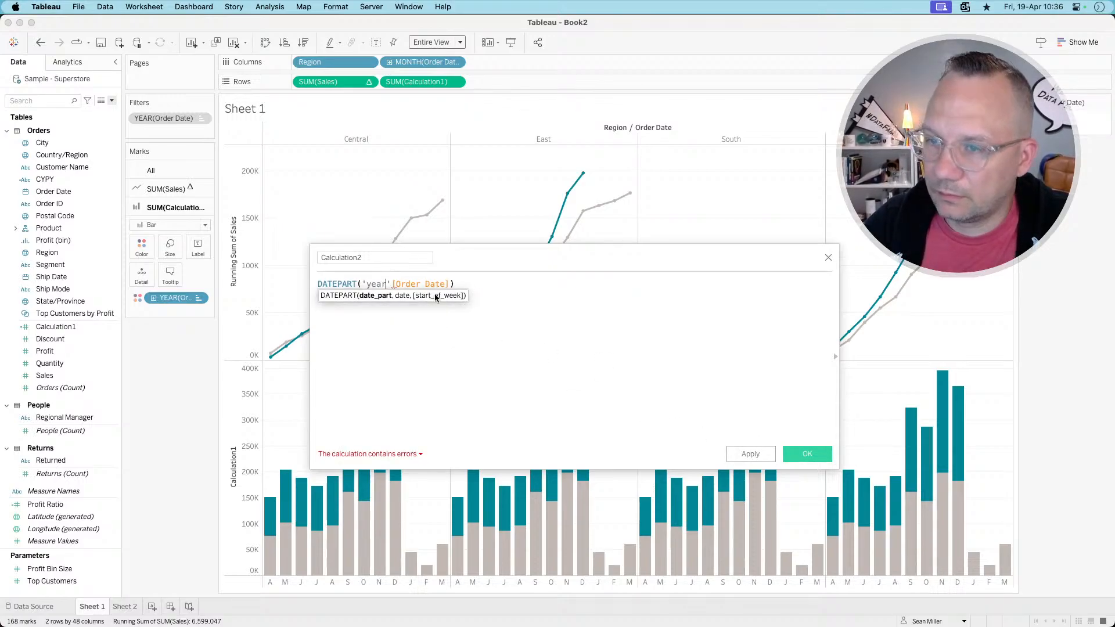
pyautogui.write(',')
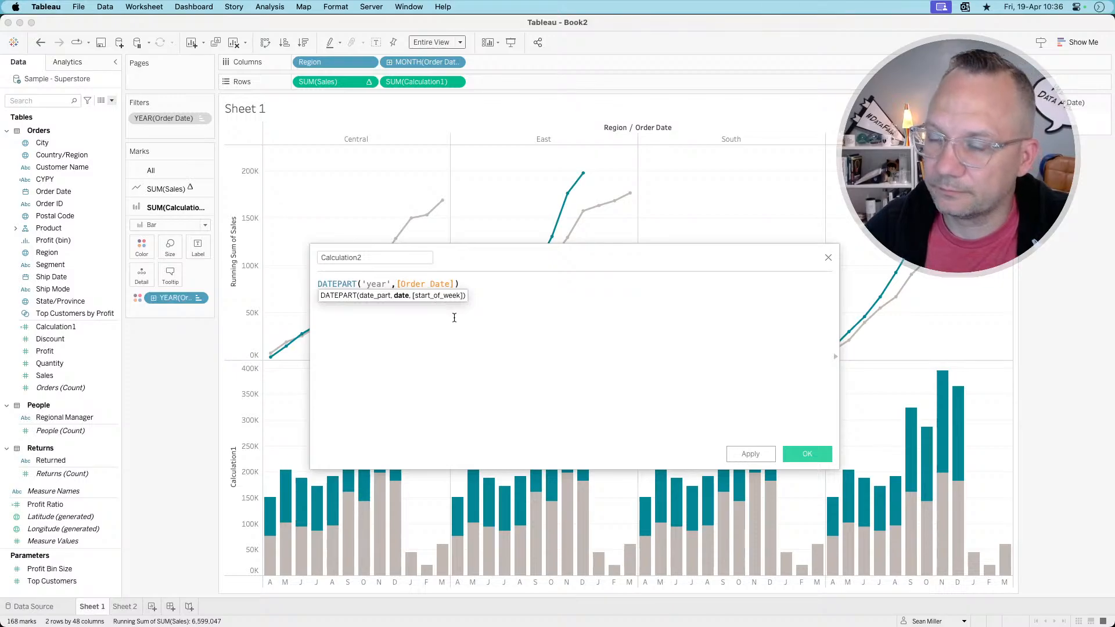
pyautogui.click(798, 454)
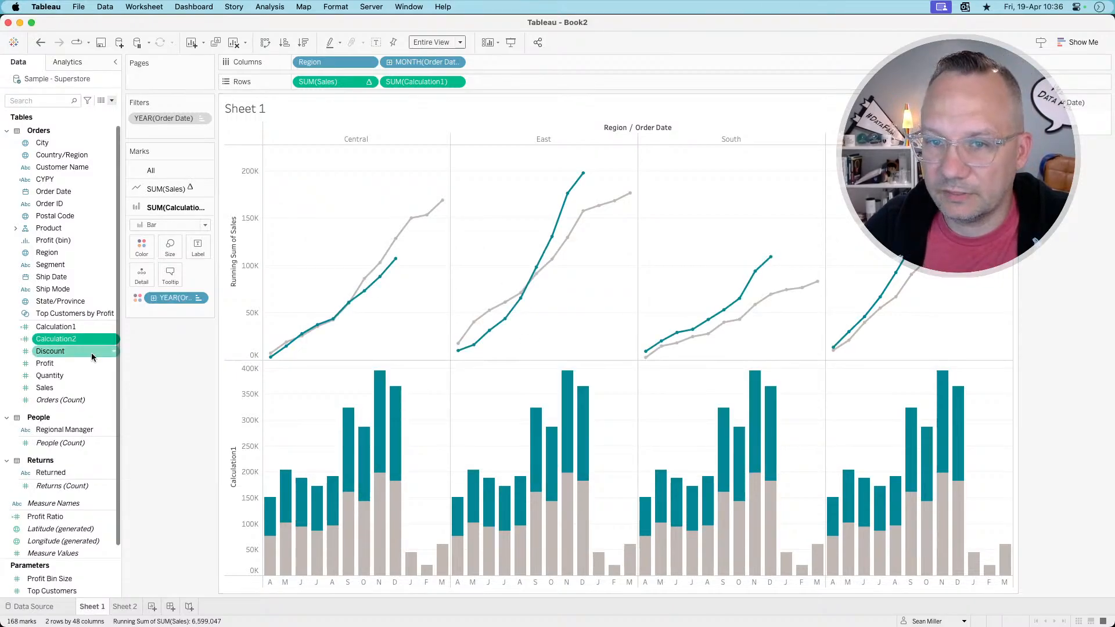
# - Make Calculation2 a dimension and add it to the tooltip of the Calculation1 bars
pyautogui.moveTo(55, 341); pyautogui.dragTo(168, 279)
pyautogui.rightClick(59, 145)
pyautogui.press('Escape')
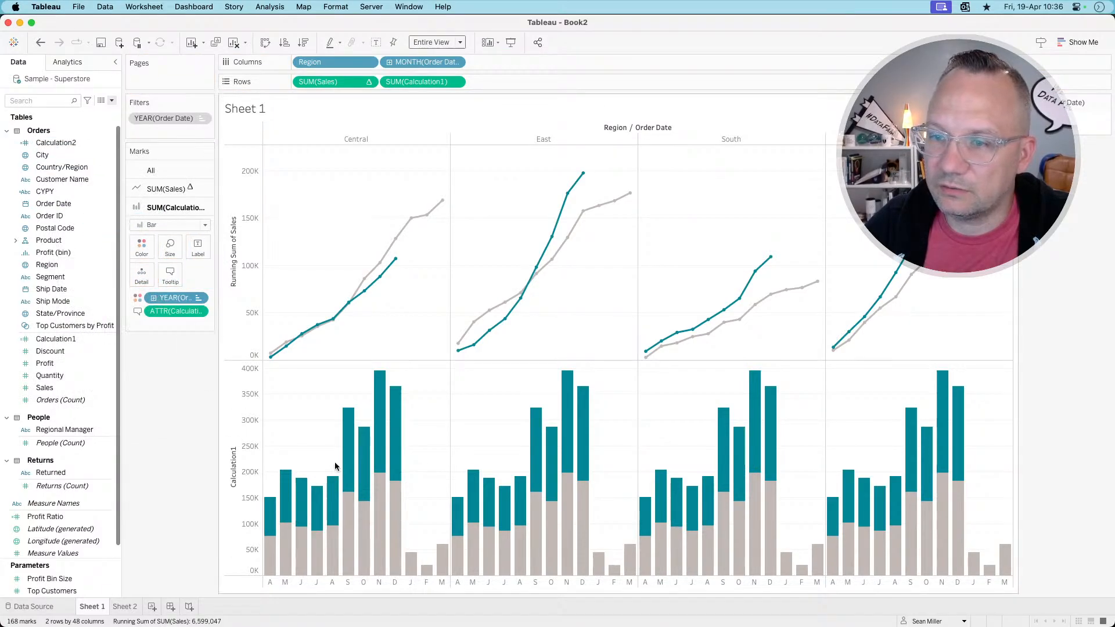
pyautogui.moveTo(401, 463)
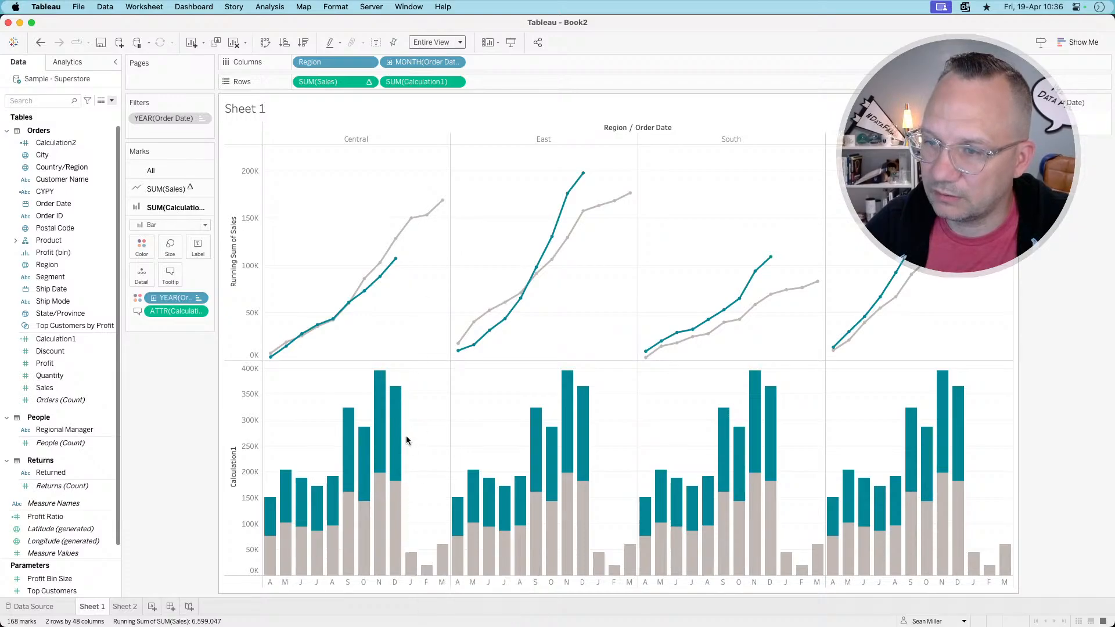
# - Edit Calculation2's formula so it begins with the condition if DATEPART('year',[Order Date])+1 = 2025
pyautogui.moveTo(401, 437)
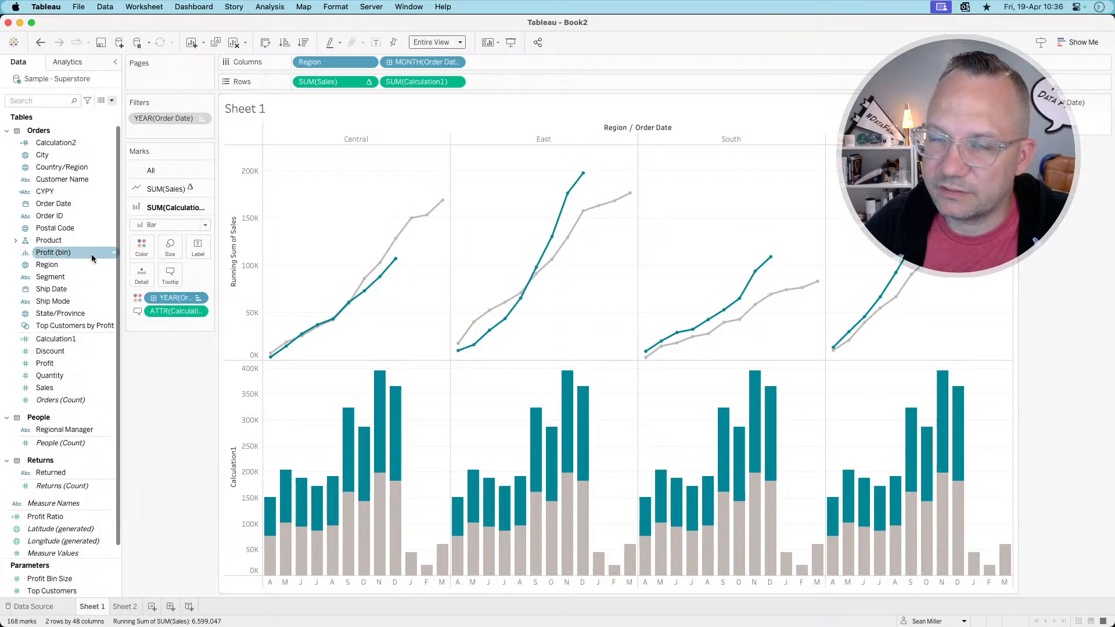
pyautogui.rightClick(74, 149)
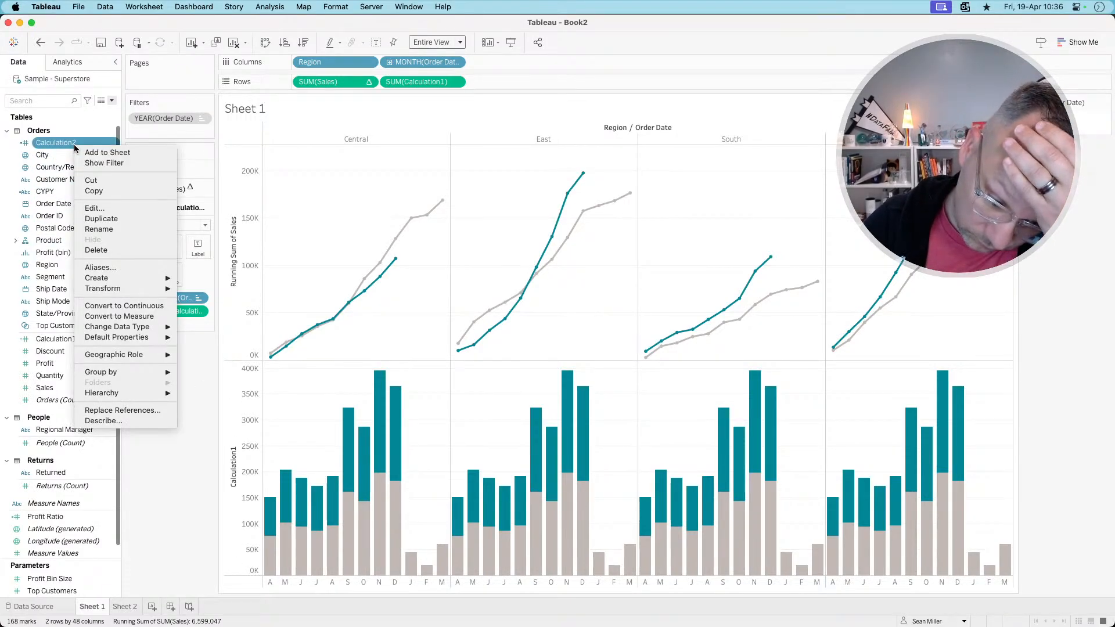
pyautogui.click(99, 209)
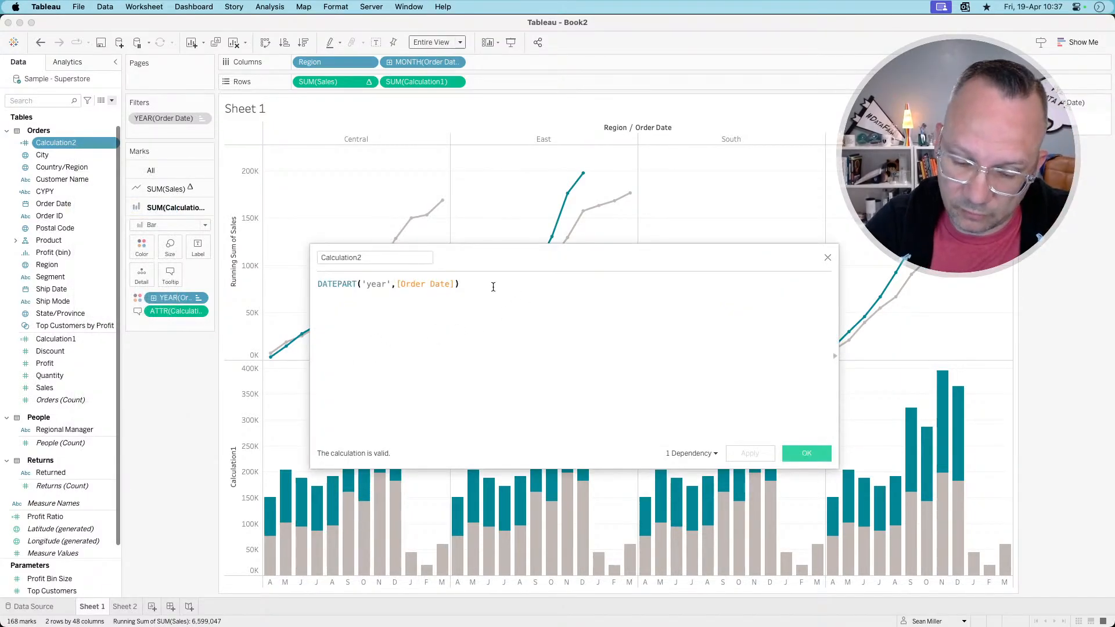
pyautogui.write('+1')
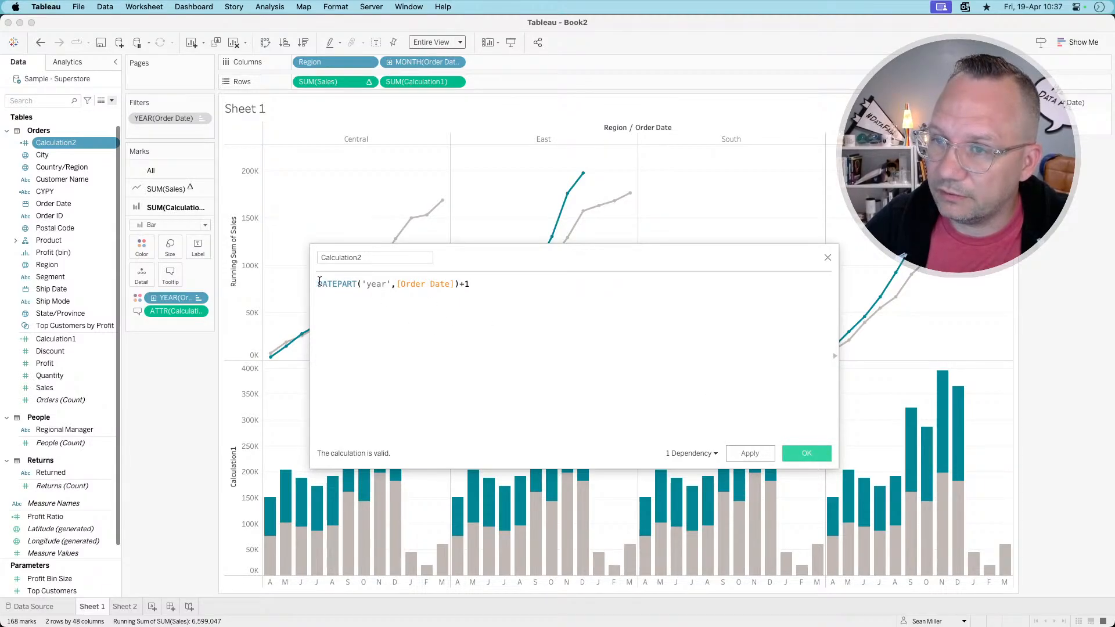
pyautogui.write('if ')
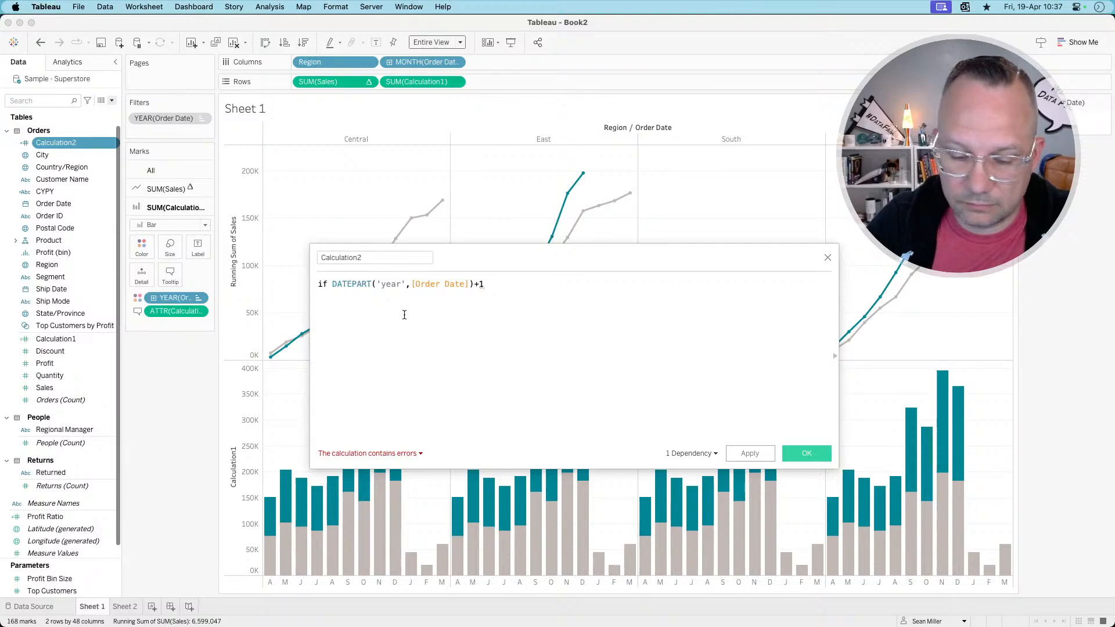
pyautogui.write(' = ')
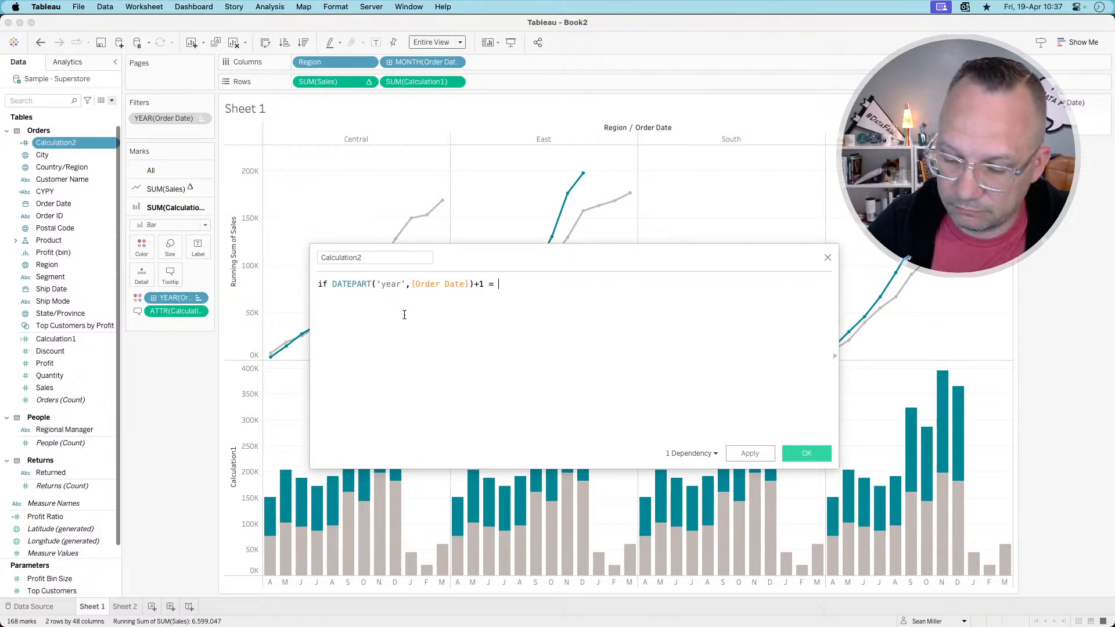
pyautogui.write('2025')
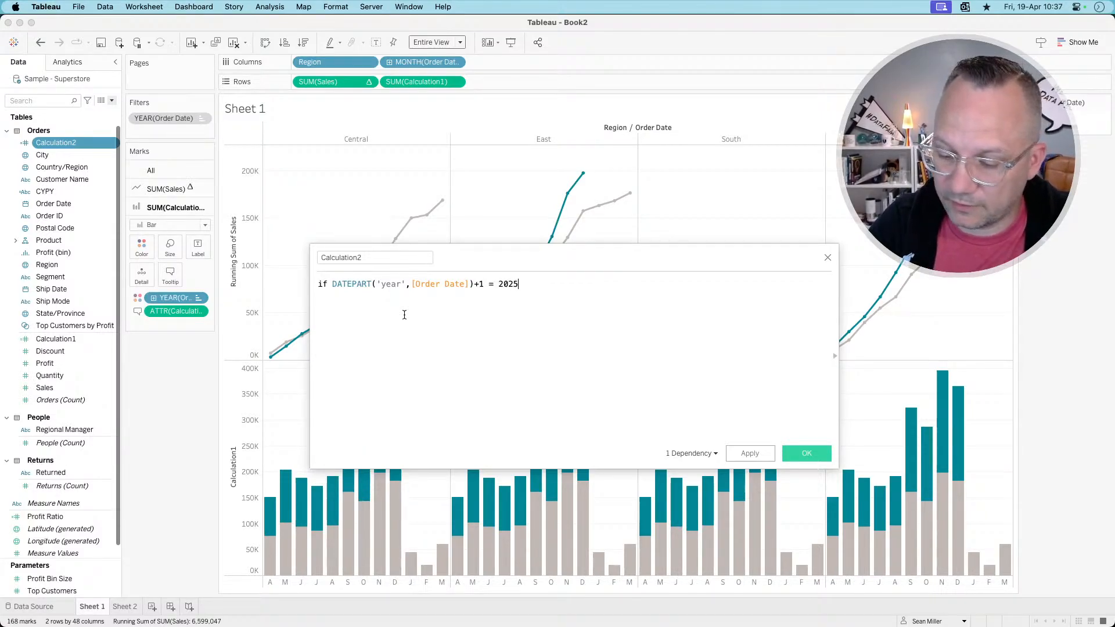
# - Complete Calculation2's formula with then [Sales] end and save the calculated field
pyautogui.write(' then sa')
pyautogui.write('les')
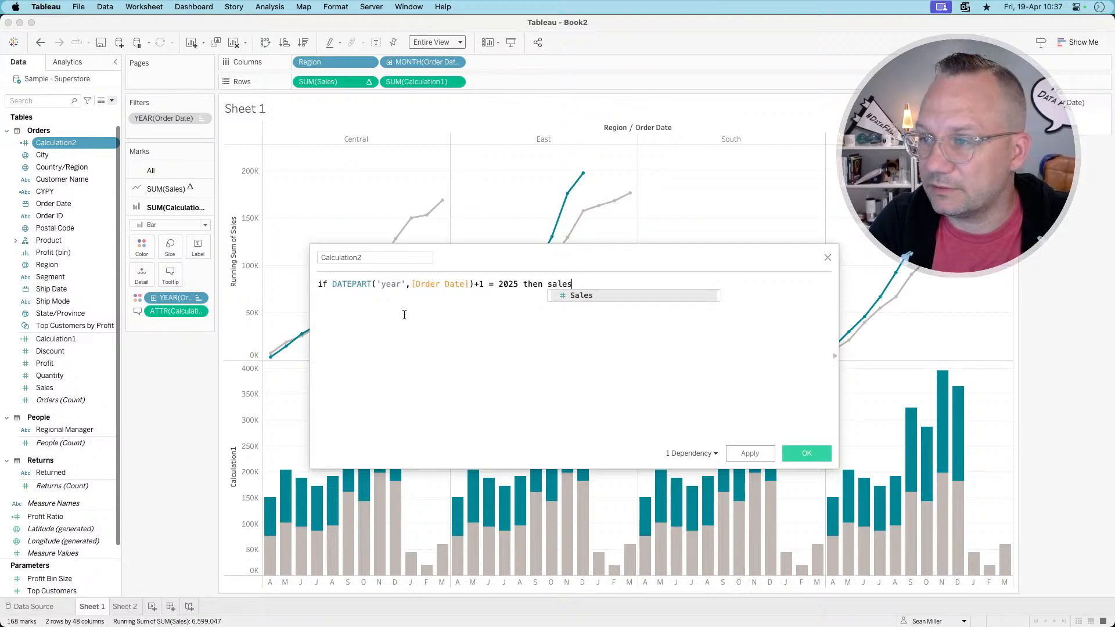
pyautogui.write(' end')
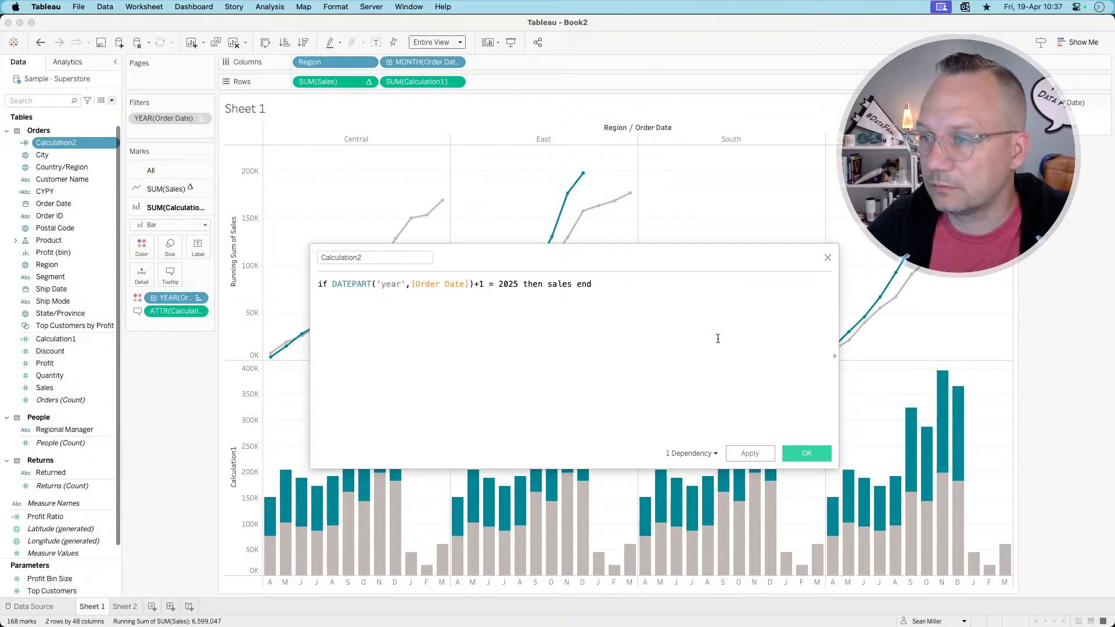
pyautogui.doubleClick(559, 283)
pyautogui.write('sal')
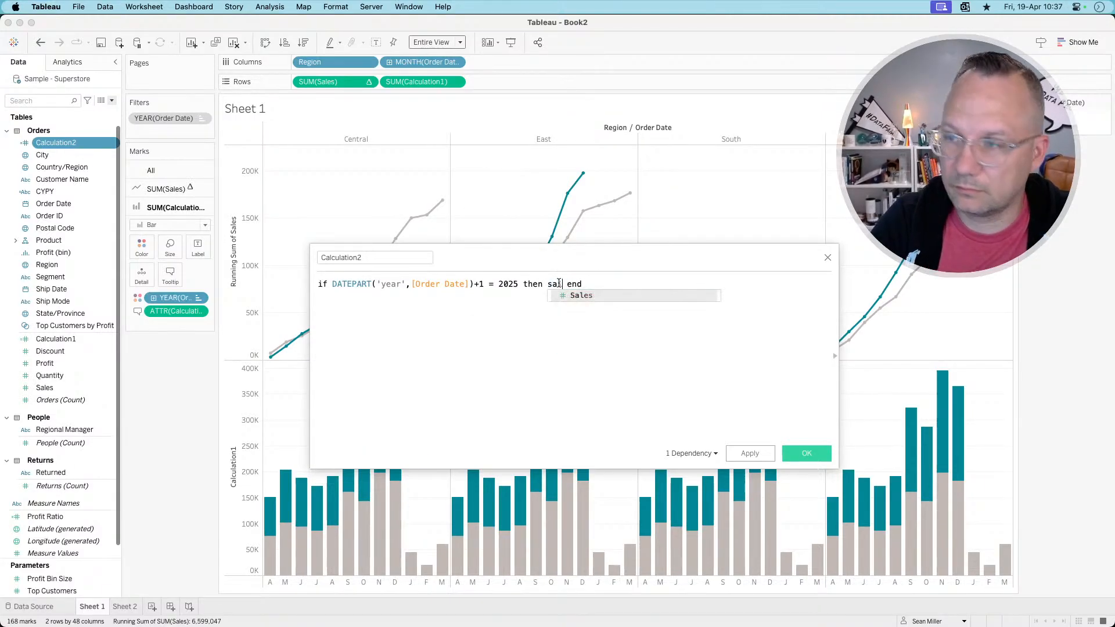
pyautogui.press('Return')
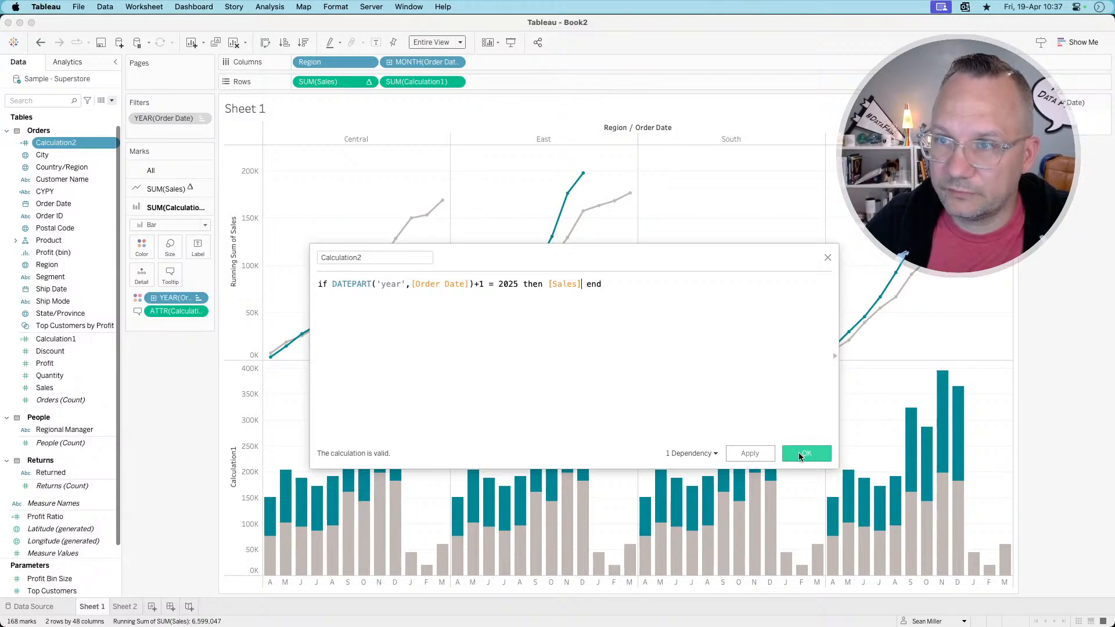
pyautogui.click(800, 453)
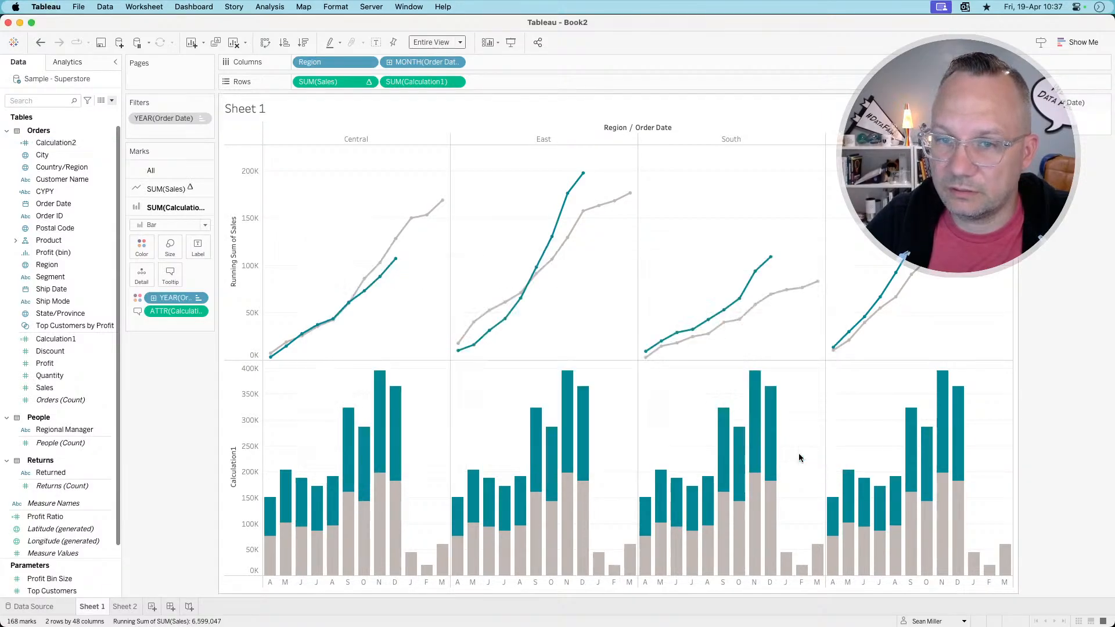
# - Convert Calculation2 to a measure and use it in place of Calculation1 on Rows
pyautogui.rightClick(58, 143)
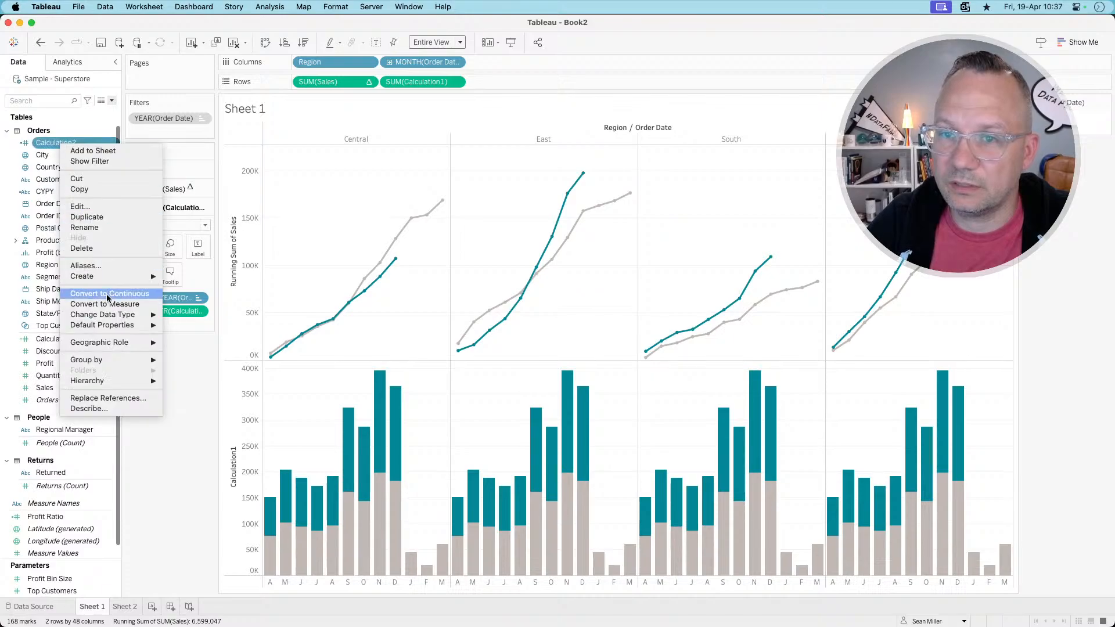
pyautogui.click(106, 304)
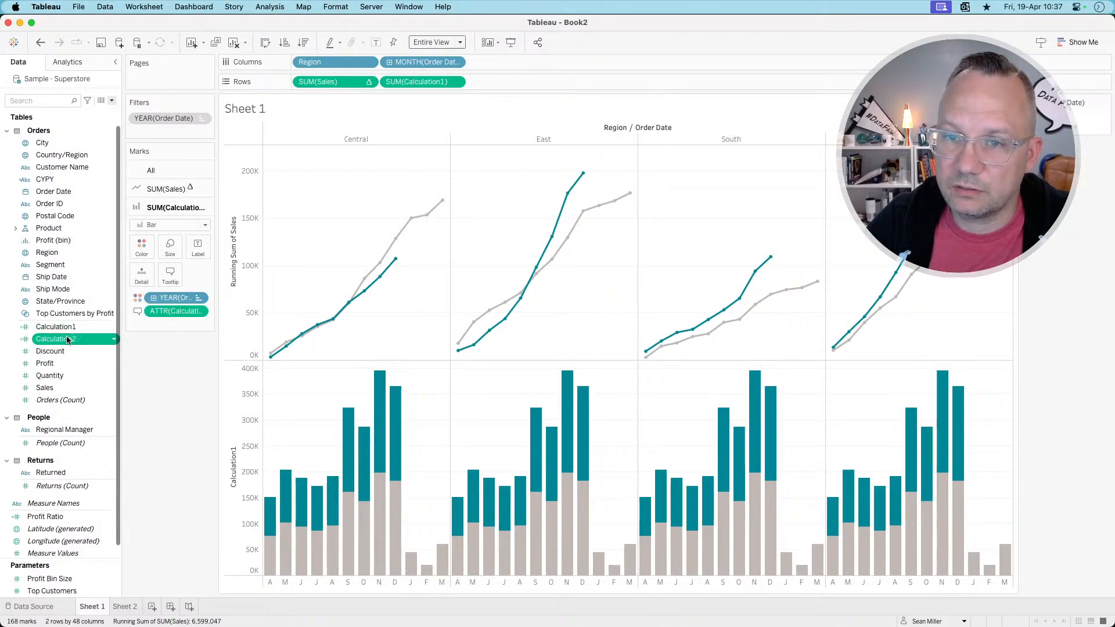
pyautogui.moveTo(62, 339); pyautogui.dragTo(414, 82)
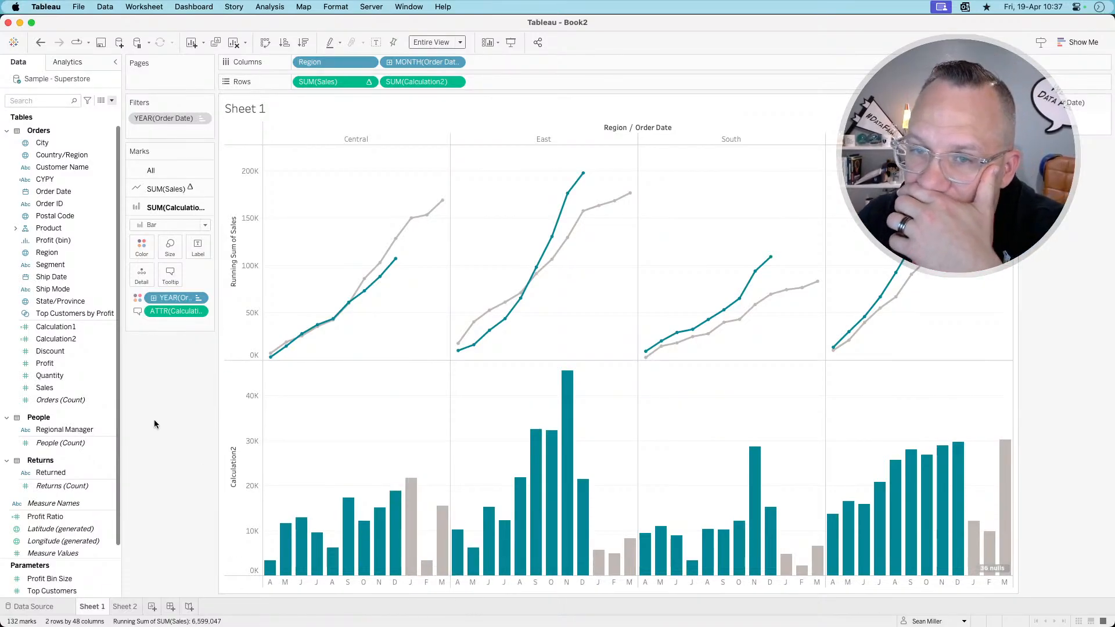
# - Remove the year color and the tooltip field from the Calculation2 bars
pyautogui.click(88, 339)
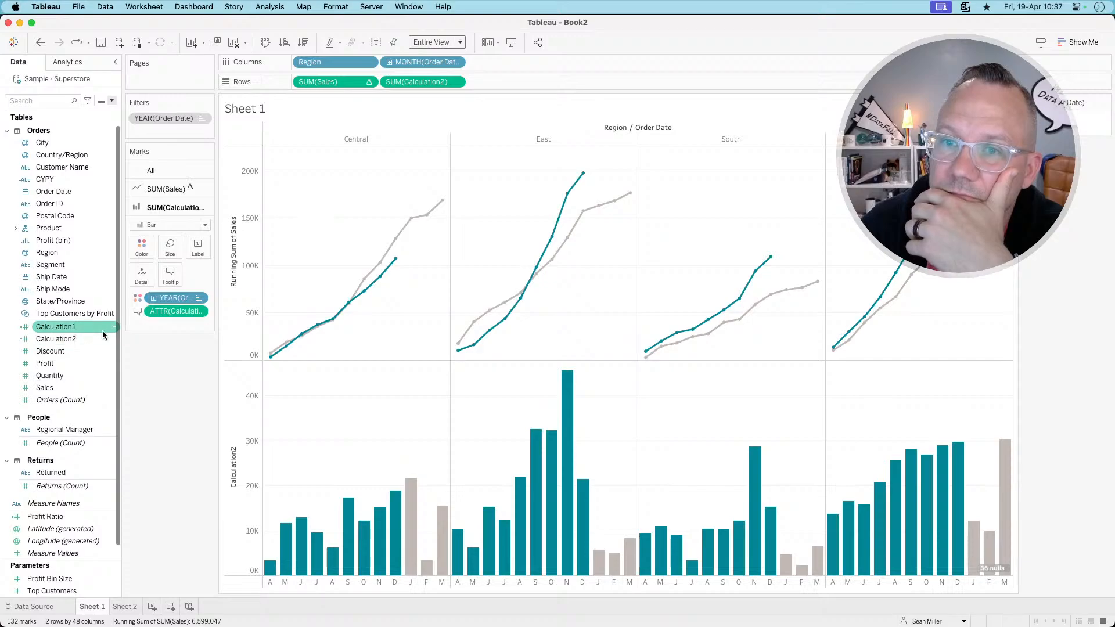
pyautogui.moveTo(167, 314); pyautogui.dragTo(166, 365)
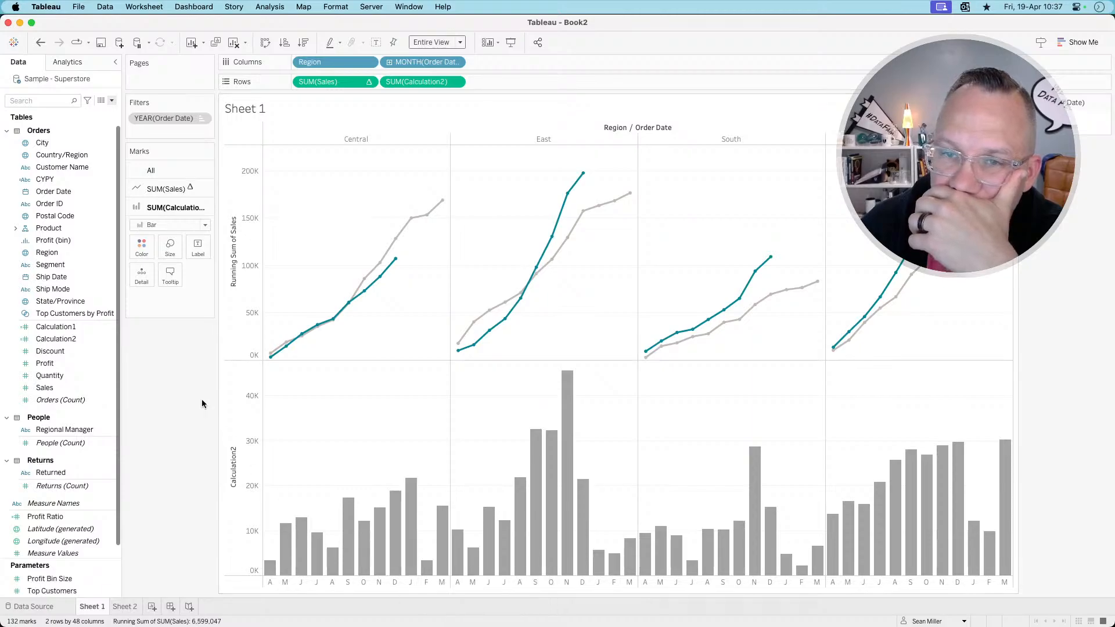
# - Review Calculation1's formula, then reopen Calculation2's formula and move its editor away from the Central bars
pyautogui.rightClick(71, 327)
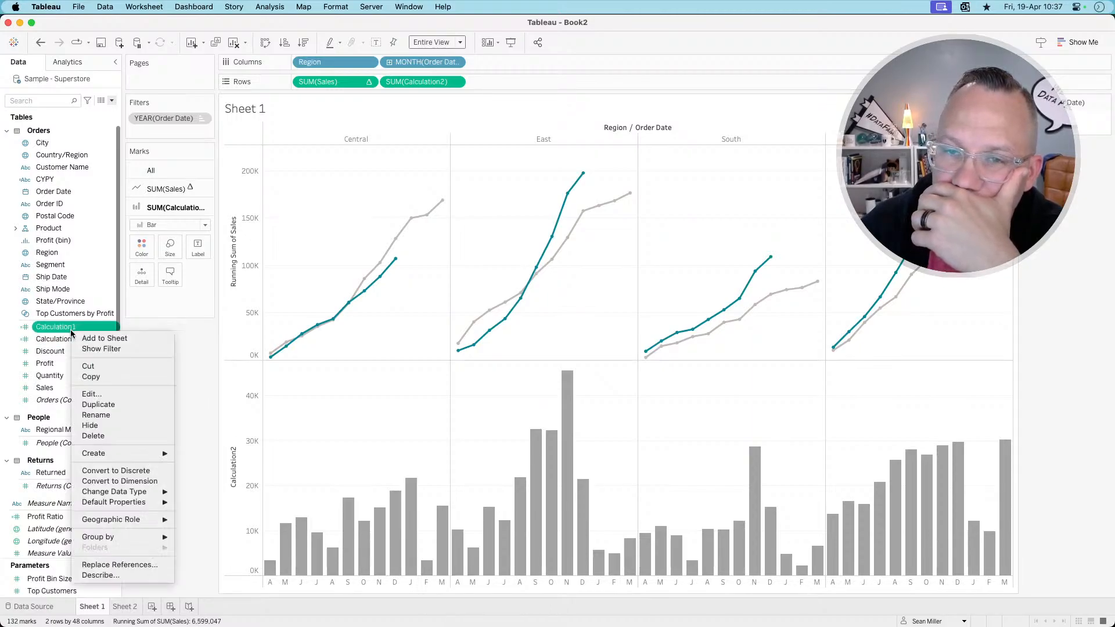
pyautogui.click(99, 398)
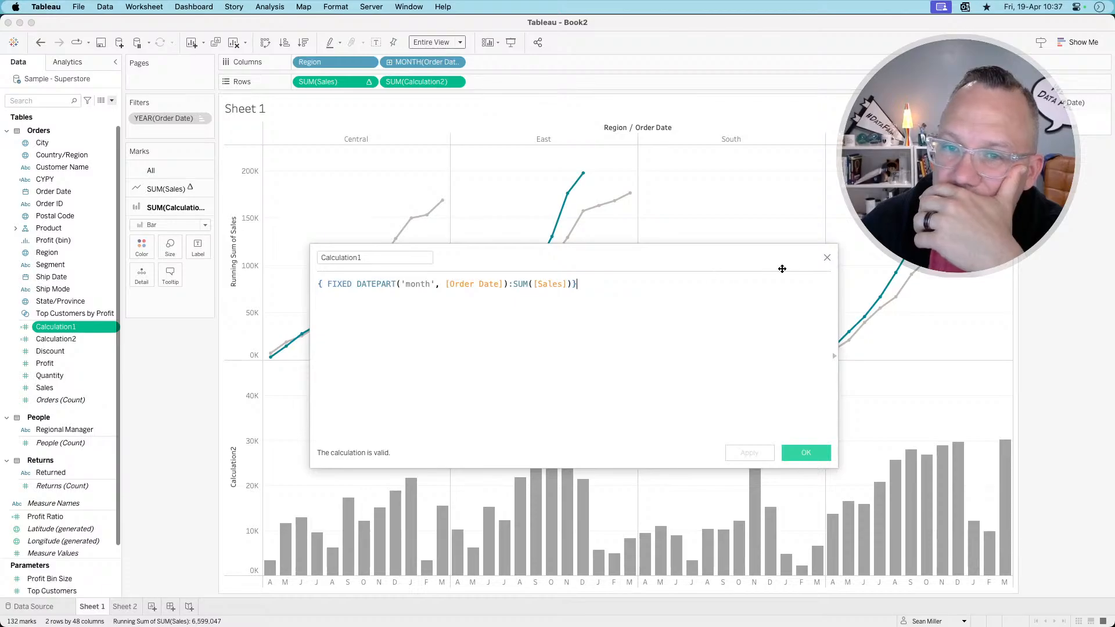
pyautogui.click(827, 257)
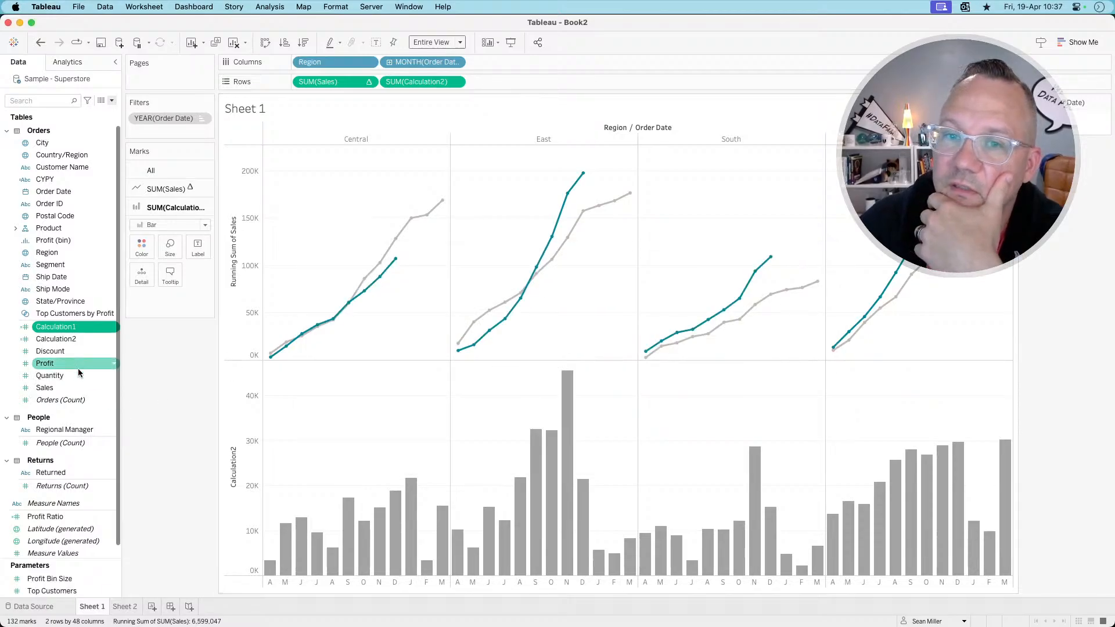
pyautogui.rightClick(65, 341)
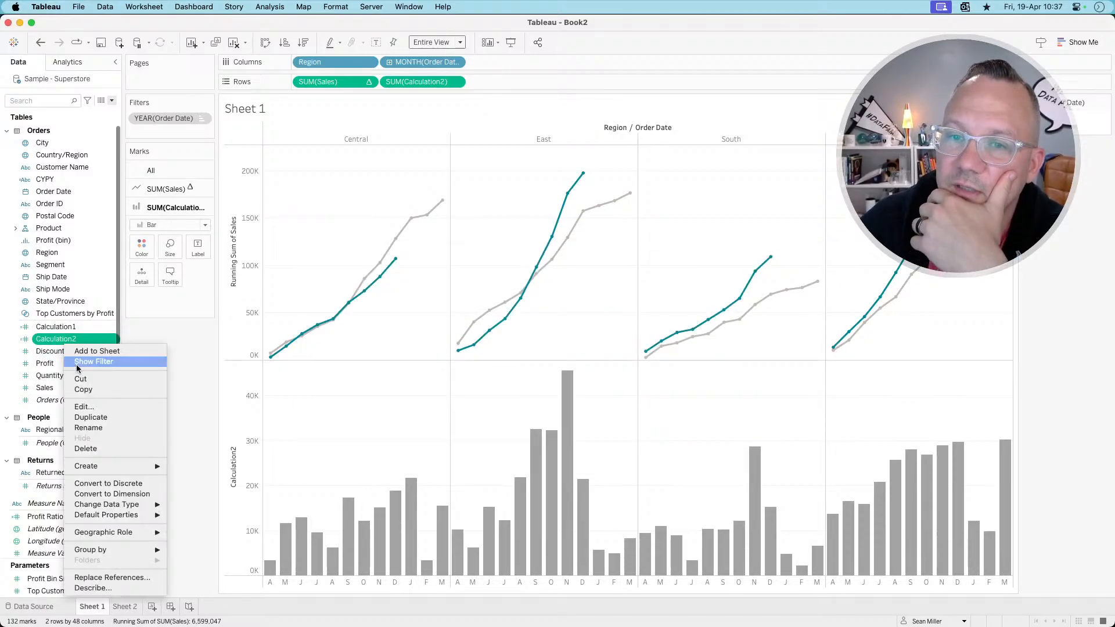
pyautogui.click(84, 407)
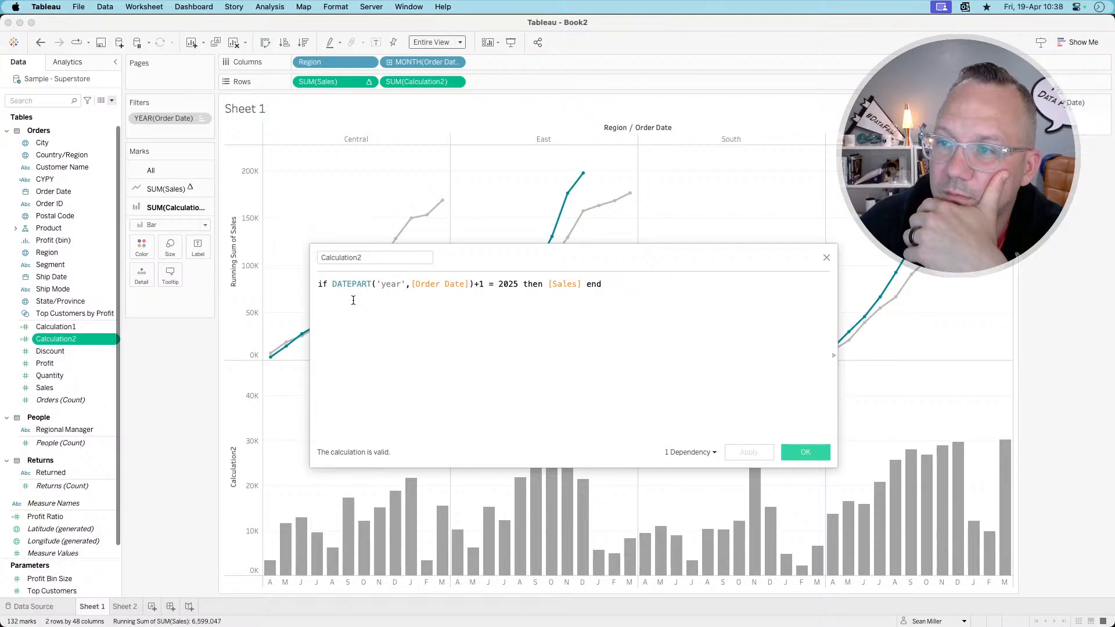
pyautogui.click(582, 284)
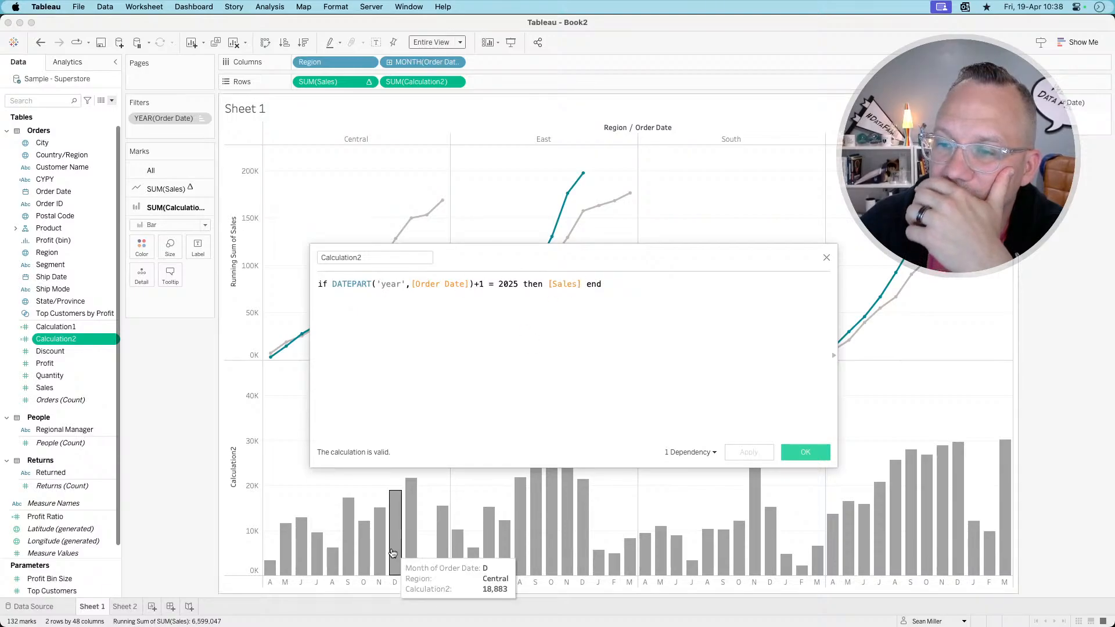
pyautogui.moveTo(602, 258); pyautogui.dragTo(820, 200)
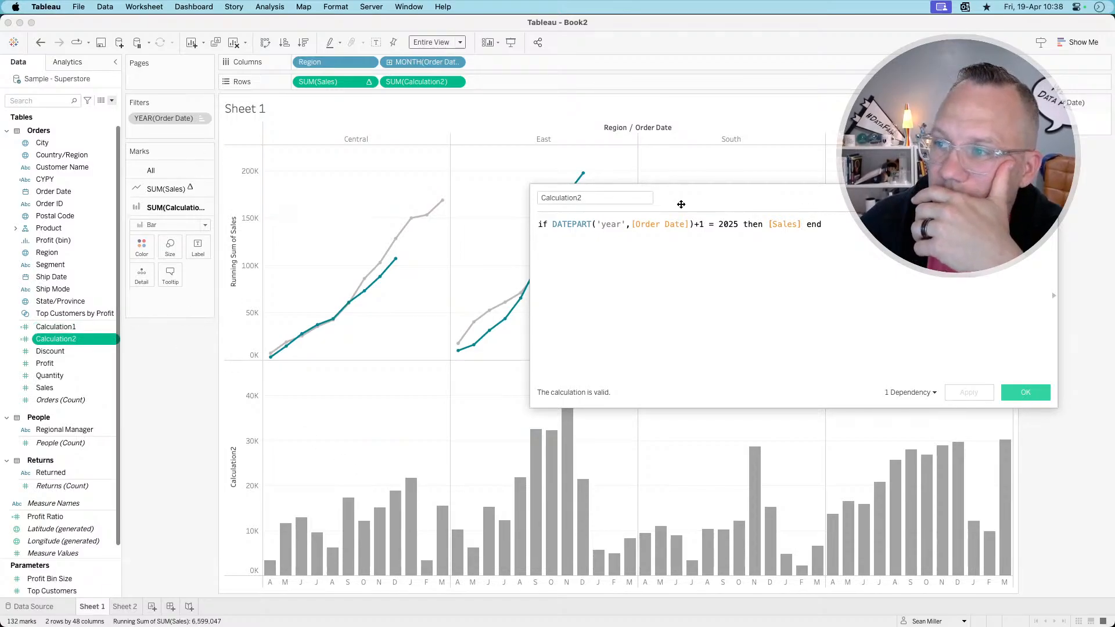
# - Label the Calculation2 bars with DATEPART('year',[Order Date])+1 as a dimension and move that expression to their tooltip
pyautogui.moveTo(704, 226); pyautogui.dragTo(196, 248)
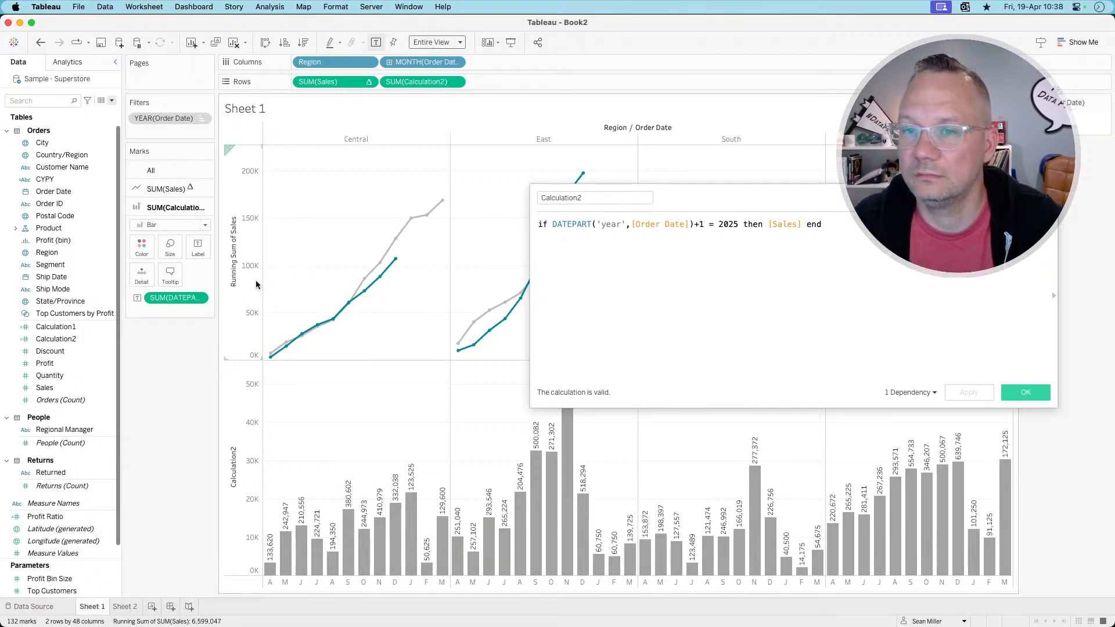
pyautogui.click(198, 297)
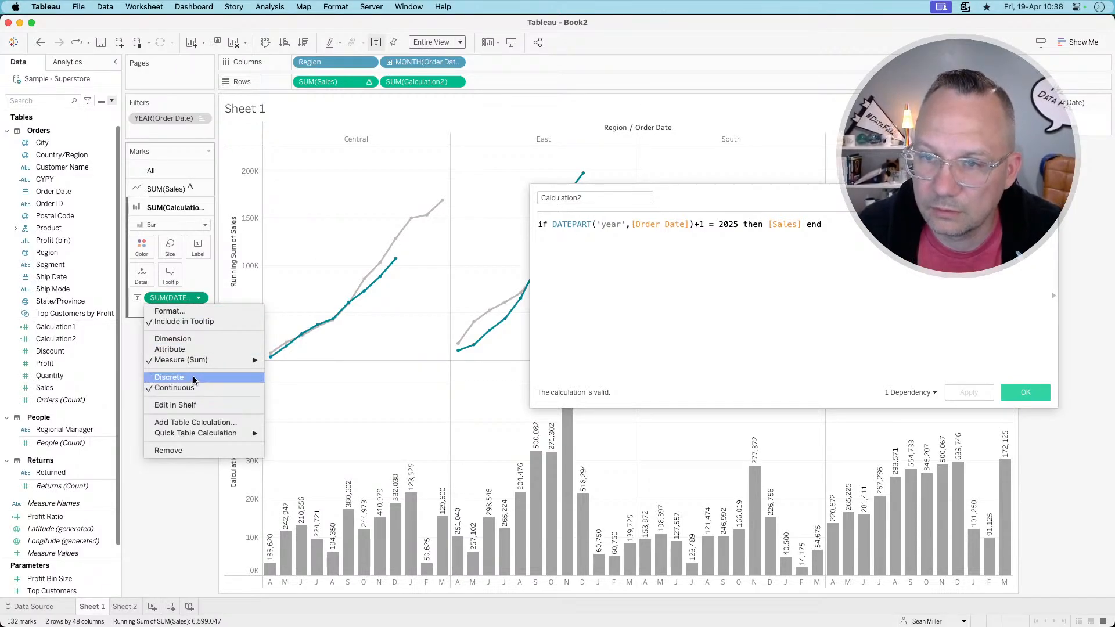
pyautogui.click(189, 340)
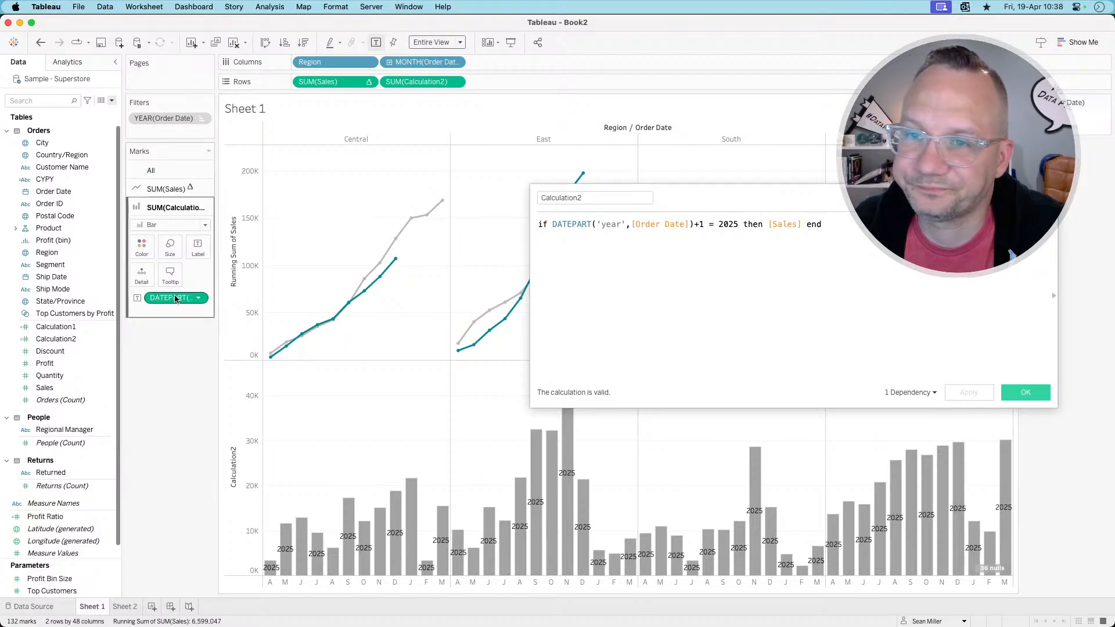
pyautogui.moveTo(175, 299); pyautogui.dragTo(170, 274)
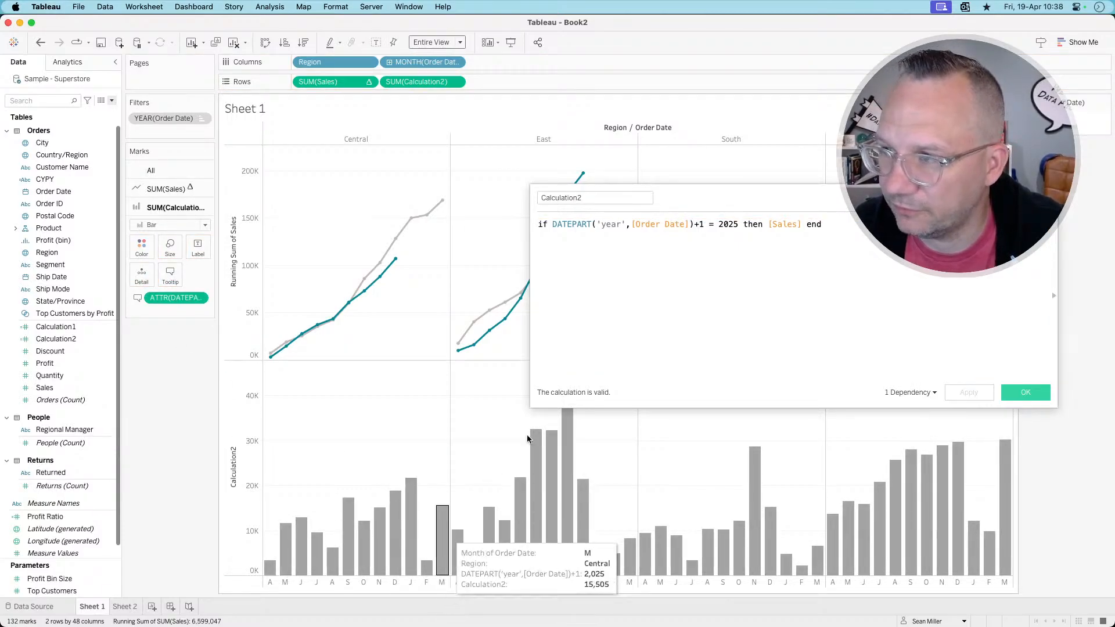
# - Try adding Order Date from the formula to the Calculation2 bars and clear all fields from their marks
pyautogui.moveTo(695, 224); pyautogui.dragTo(151, 273)
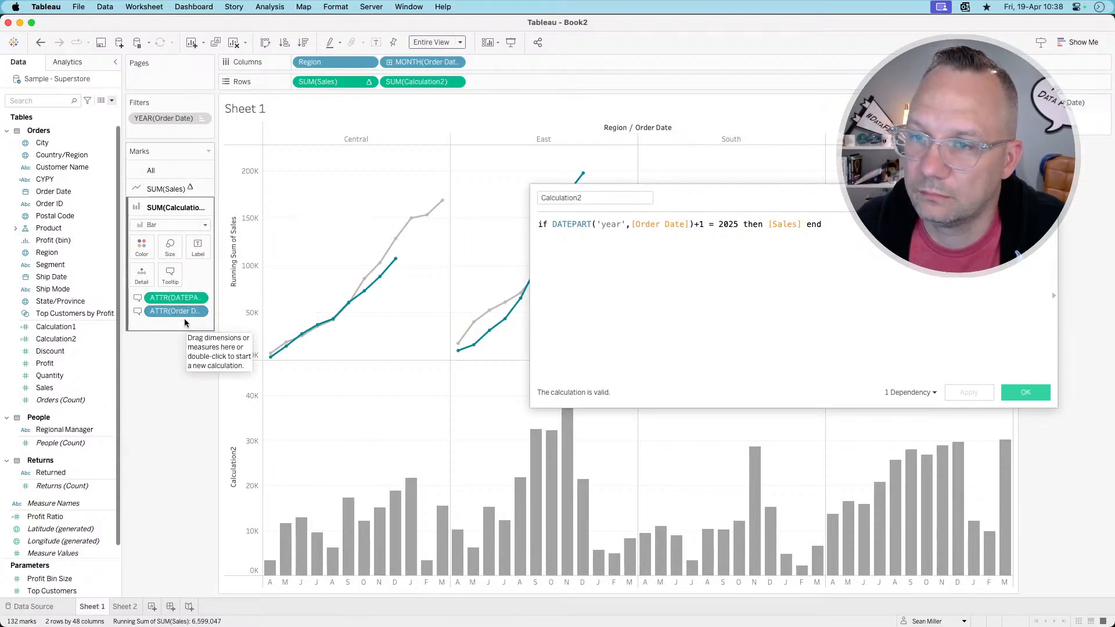
pyautogui.moveTo(183, 312); pyautogui.dragTo(652, 313)
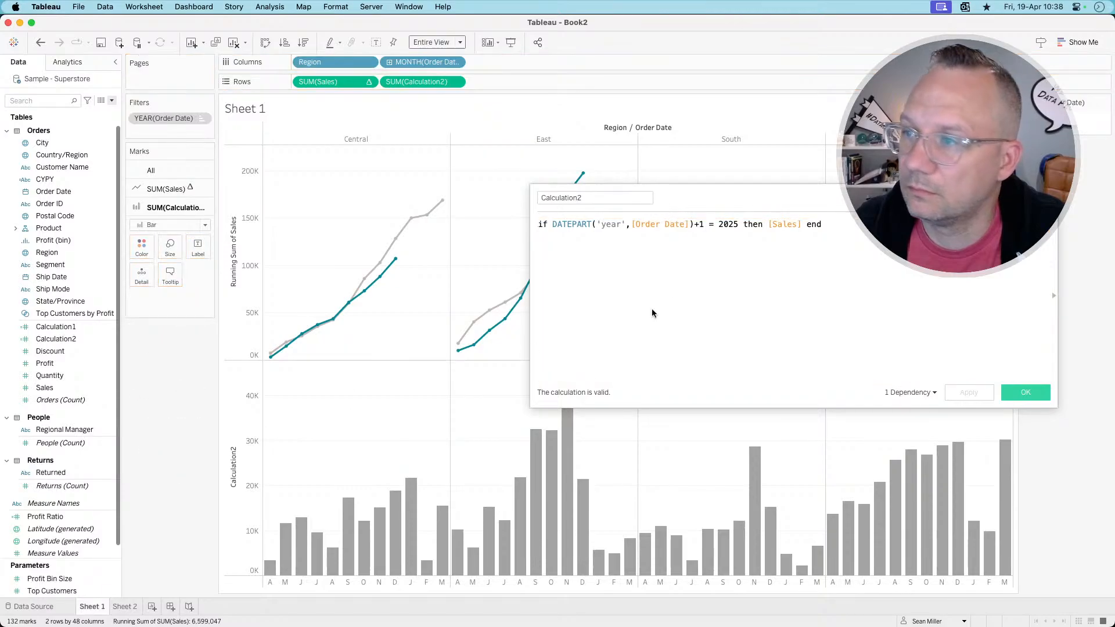
# - Add DATEPART('year',[Order Date])+1 to the Calculation2 bars' detail as a dimension and check the bar tooltips
pyautogui.moveTo(704, 225); pyautogui.dragTo(138, 277)
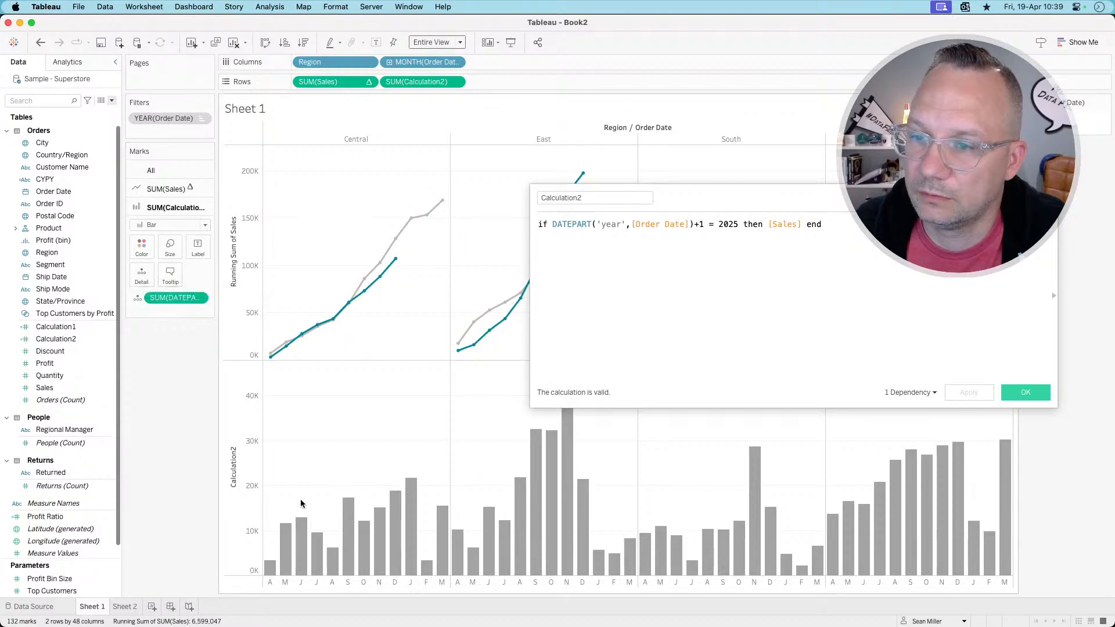
pyautogui.click(198, 298)
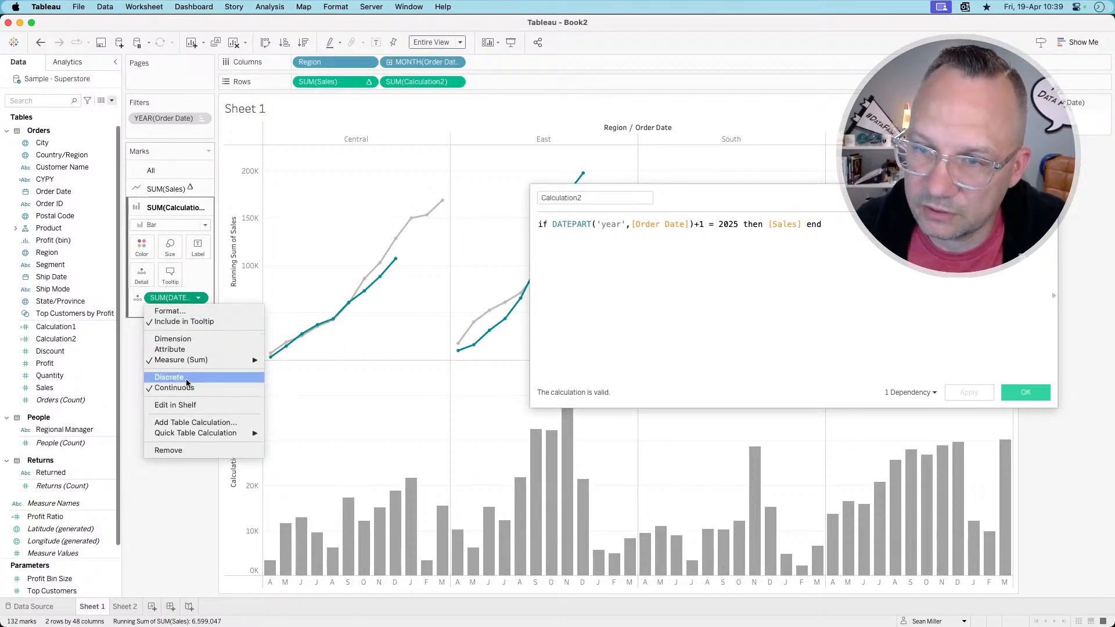
pyautogui.click(186, 342)
pyautogui.moveTo(293, 558)
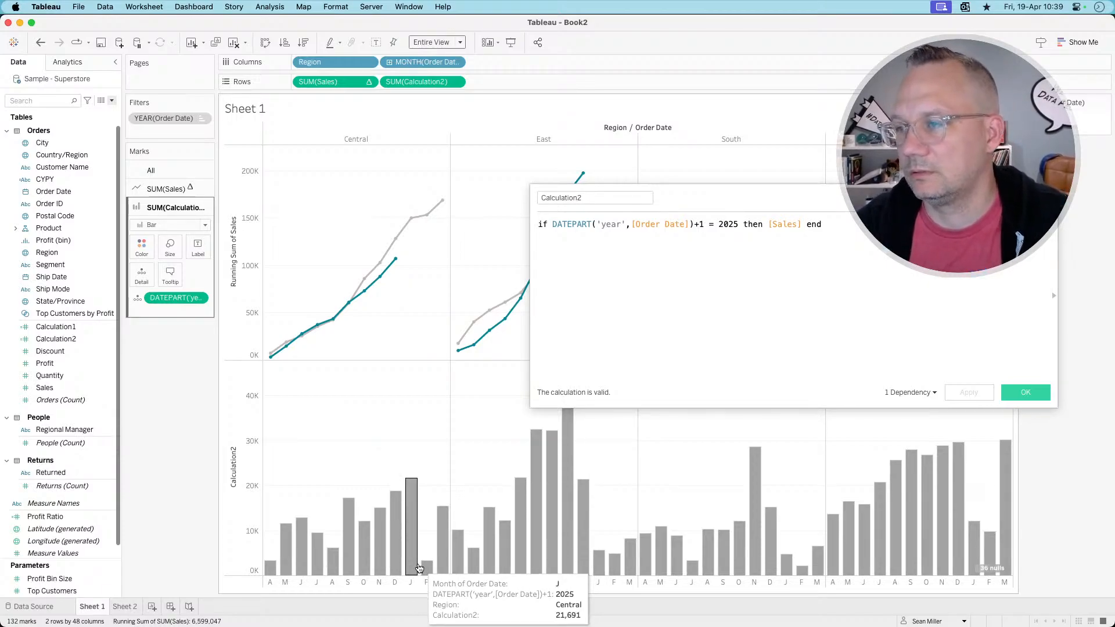
pyautogui.click(727, 246)
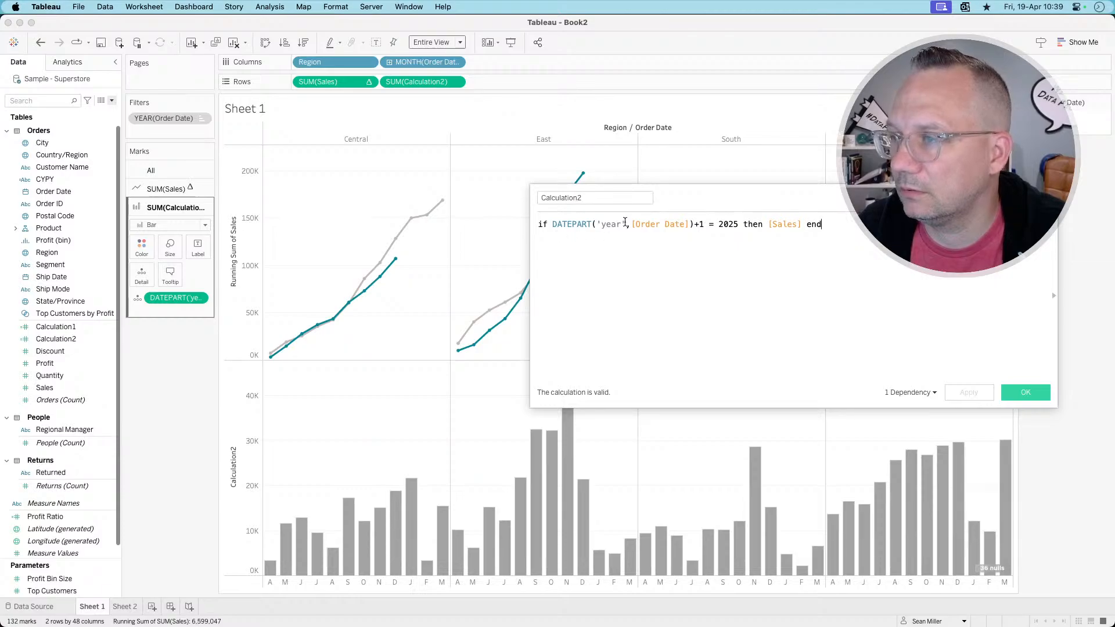
pyautogui.click(689, 224)
pyautogui.click(771, 271)
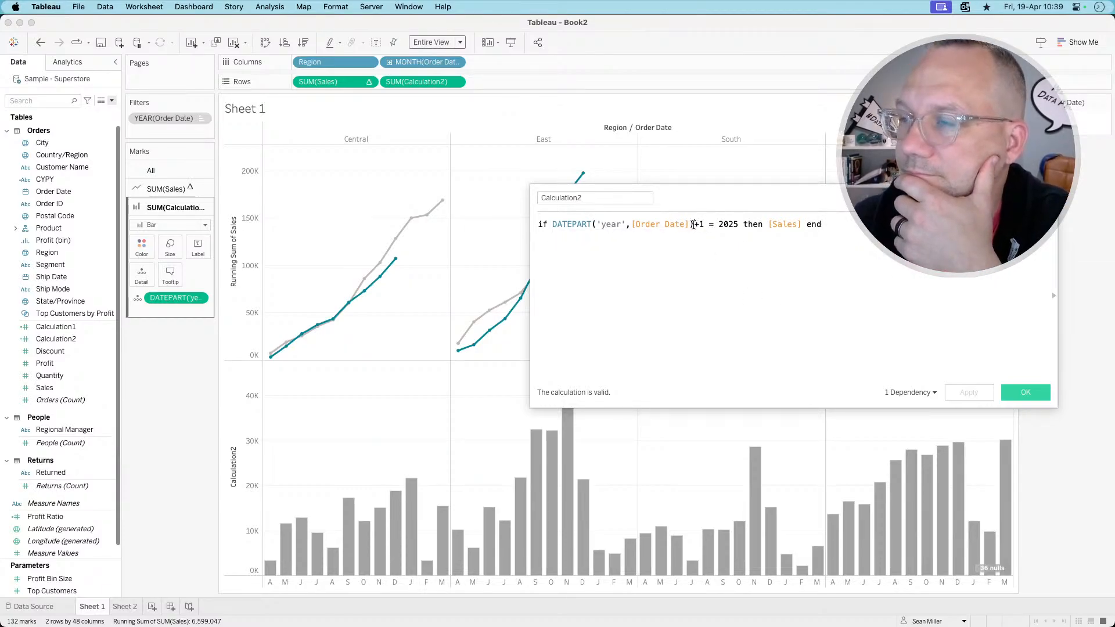
# - Add Order Date from the formula to the Calculation2 bars' detail and remove the +1 from the Calculation2 formula
pyautogui.moveTo(693, 224); pyautogui.dragTo(144, 276)
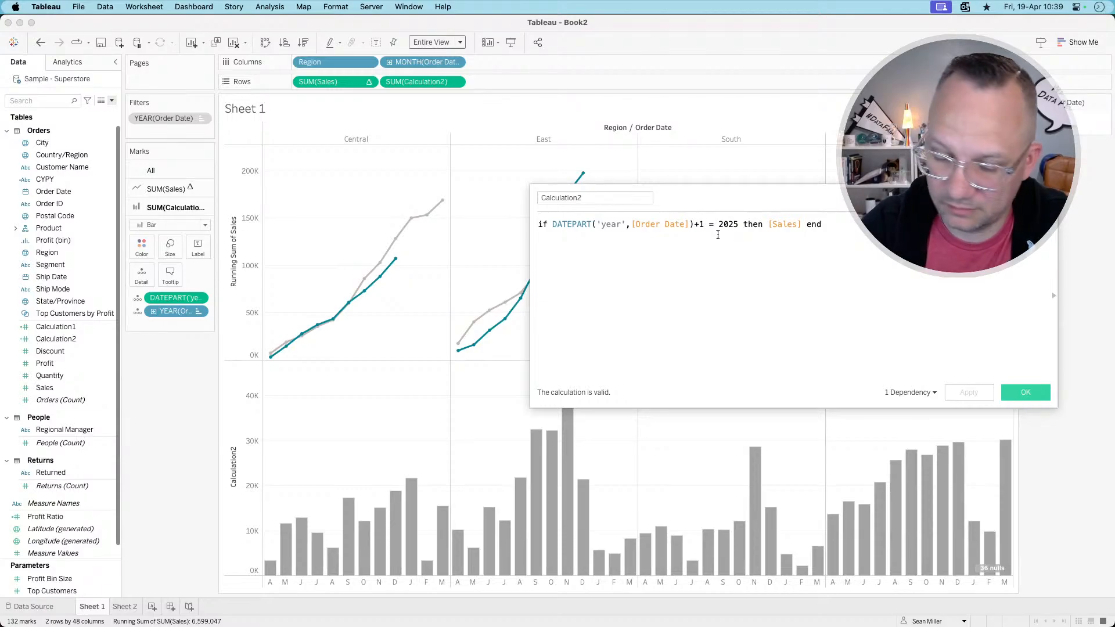
pyautogui.press('BackSpace')
pyautogui.press('BackSpace')
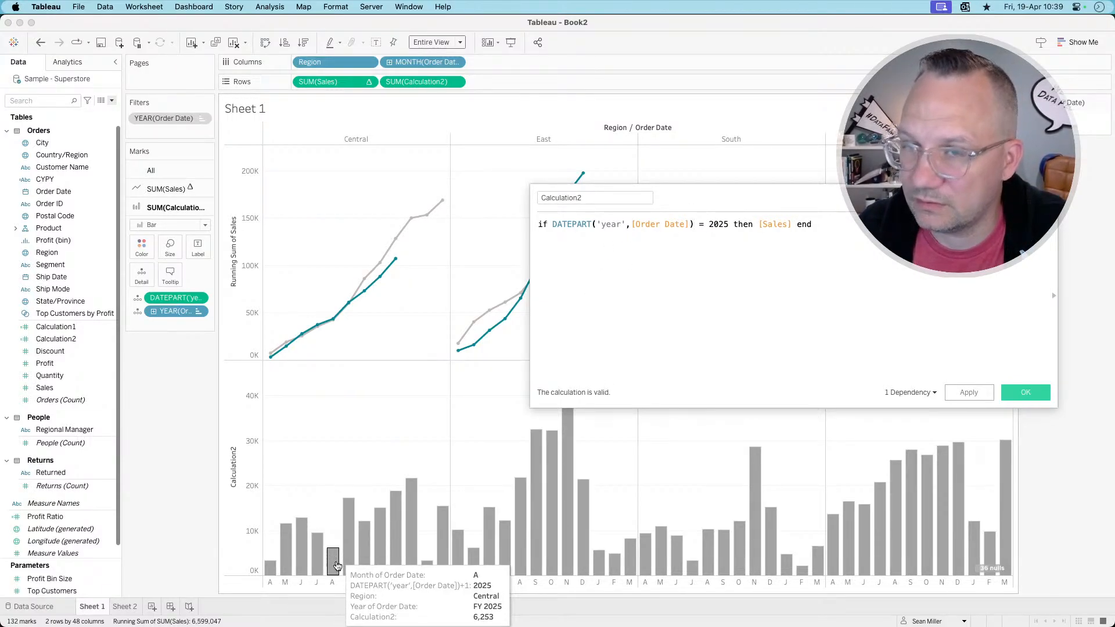
# - Check the August Central bar's tooltip and the date format options of YEAR(Order Date) on the Calculation2 bars
pyautogui.click(335, 566)
pyautogui.click(335, 566)
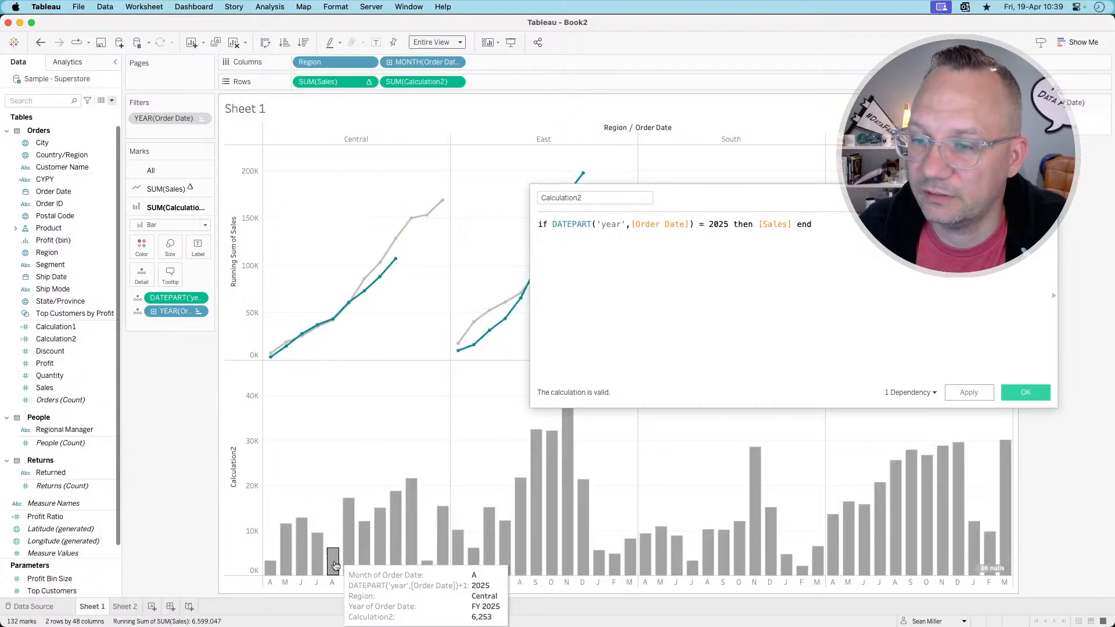
pyautogui.rightClick(172, 312)
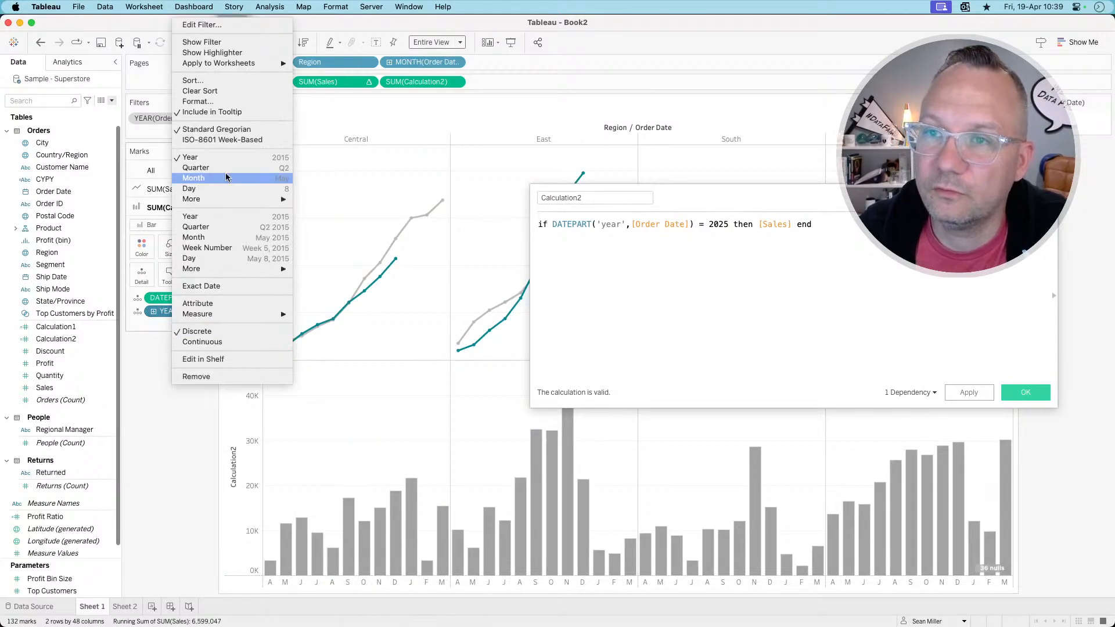
pyautogui.click(218, 102)
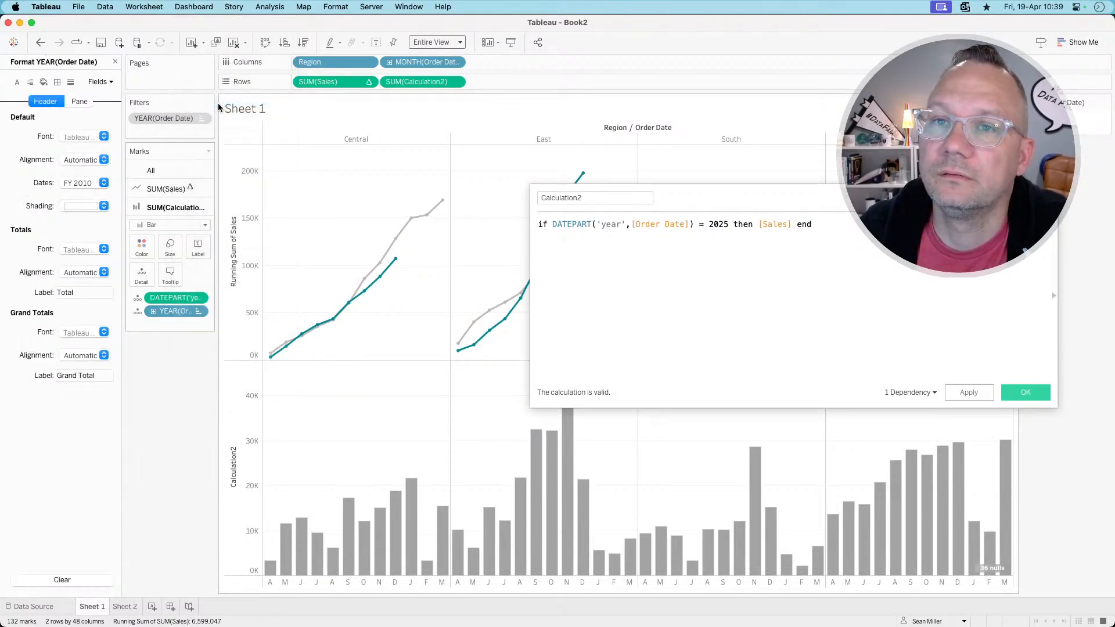
pyautogui.click(75, 184)
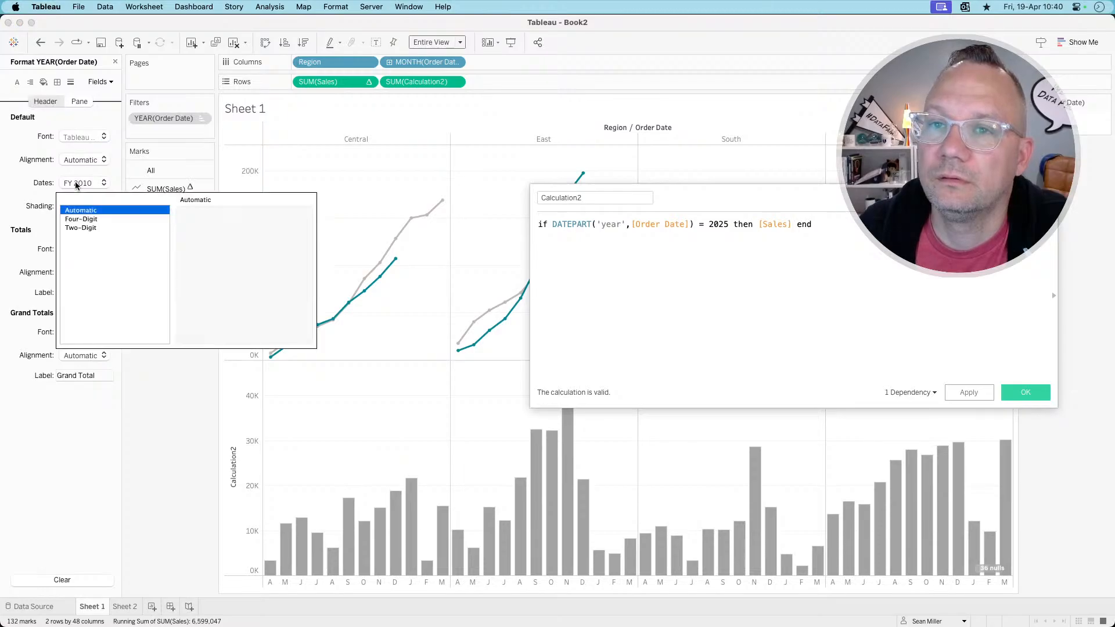
pyautogui.click(173, 491)
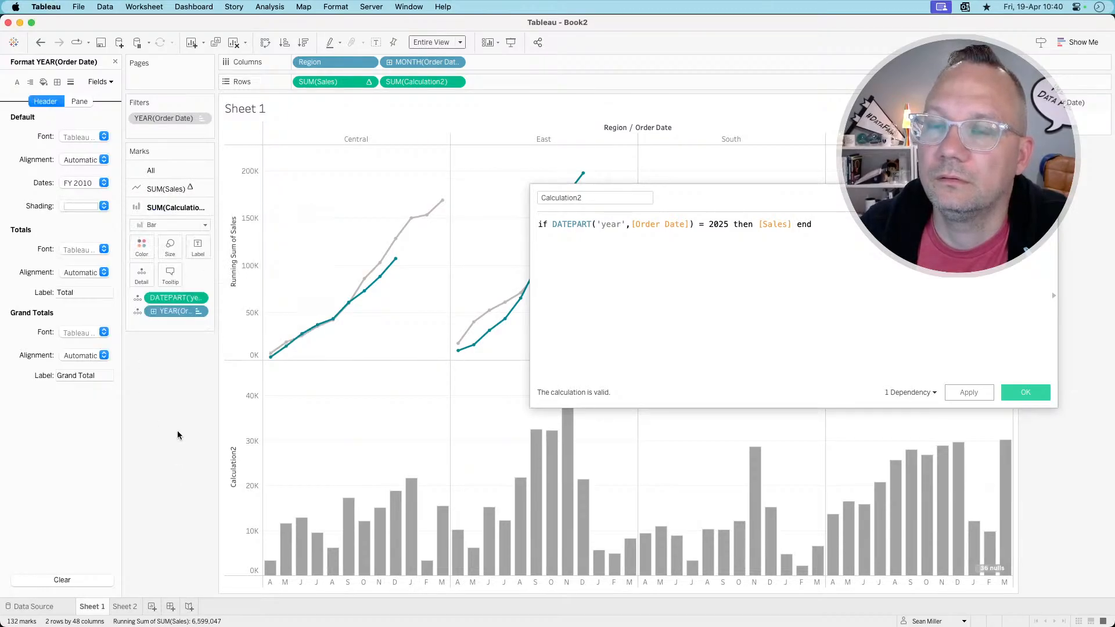
# - Try prefixing 2025 with FY in the Calculation2 formula and wrapping DATEPART('year',[Order Date]) in str()
pyautogui.click(710, 221)
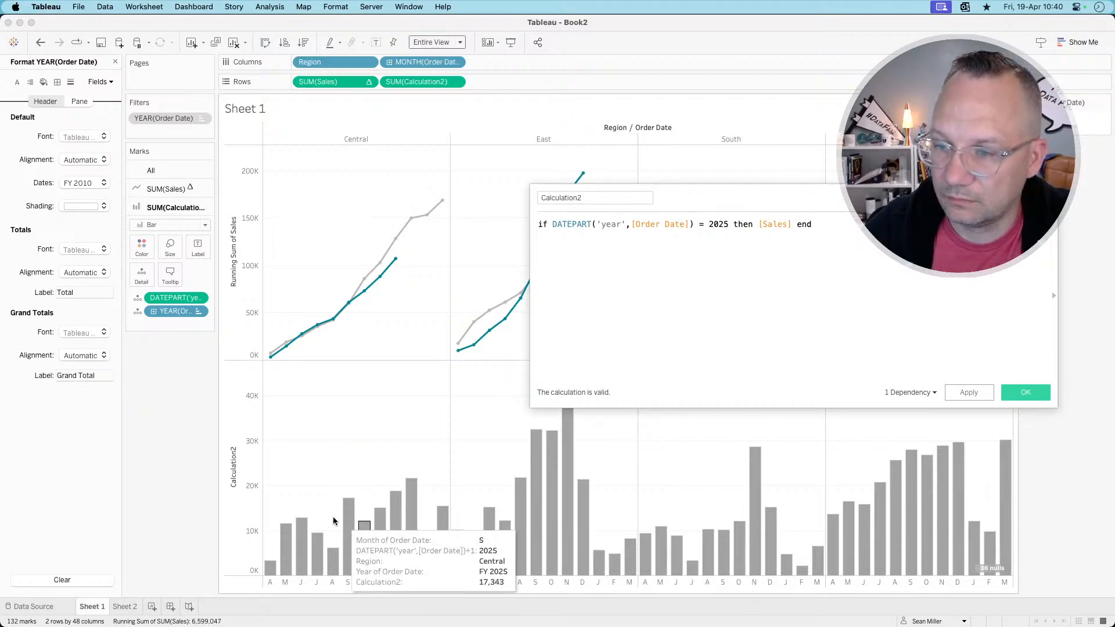
pyautogui.moveTo(347, 530)
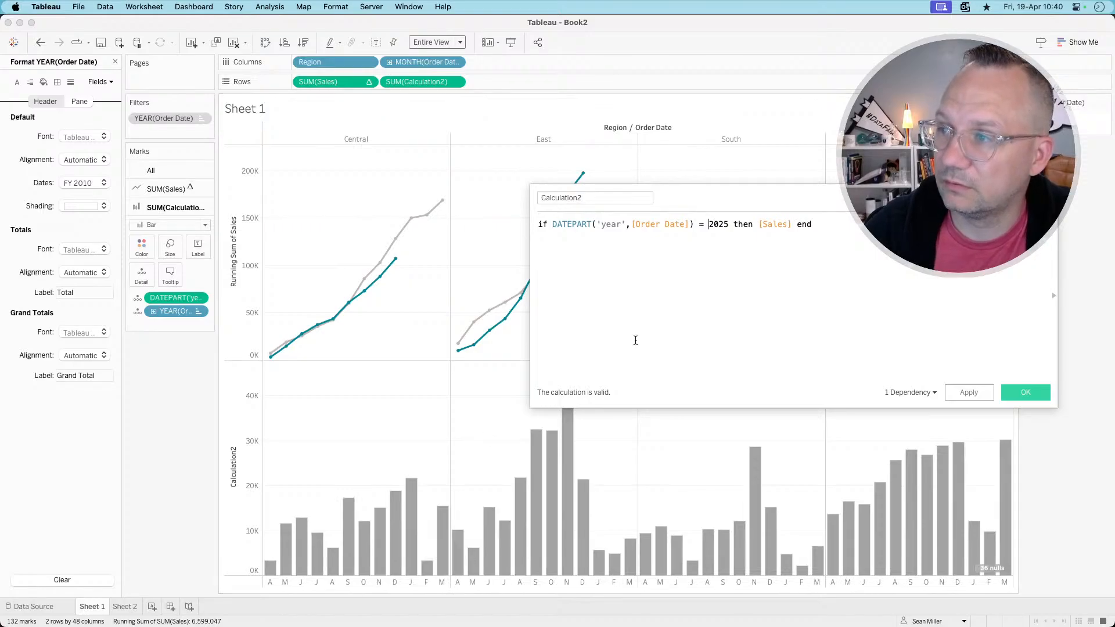
pyautogui.write('FY')
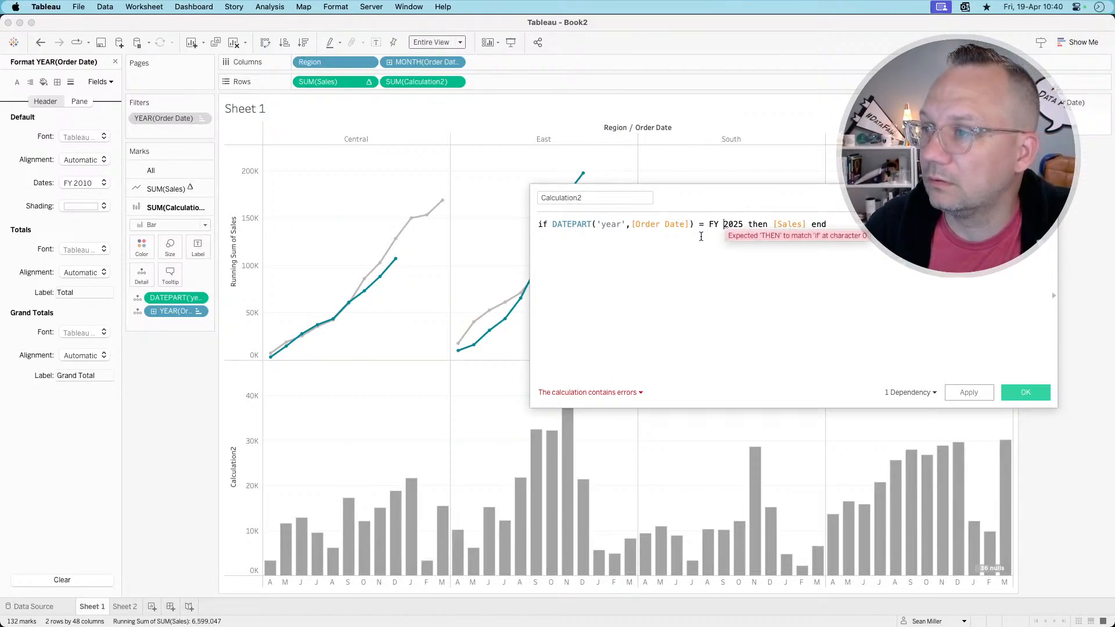
pyautogui.click(552, 225)
pyautogui.write('str(')
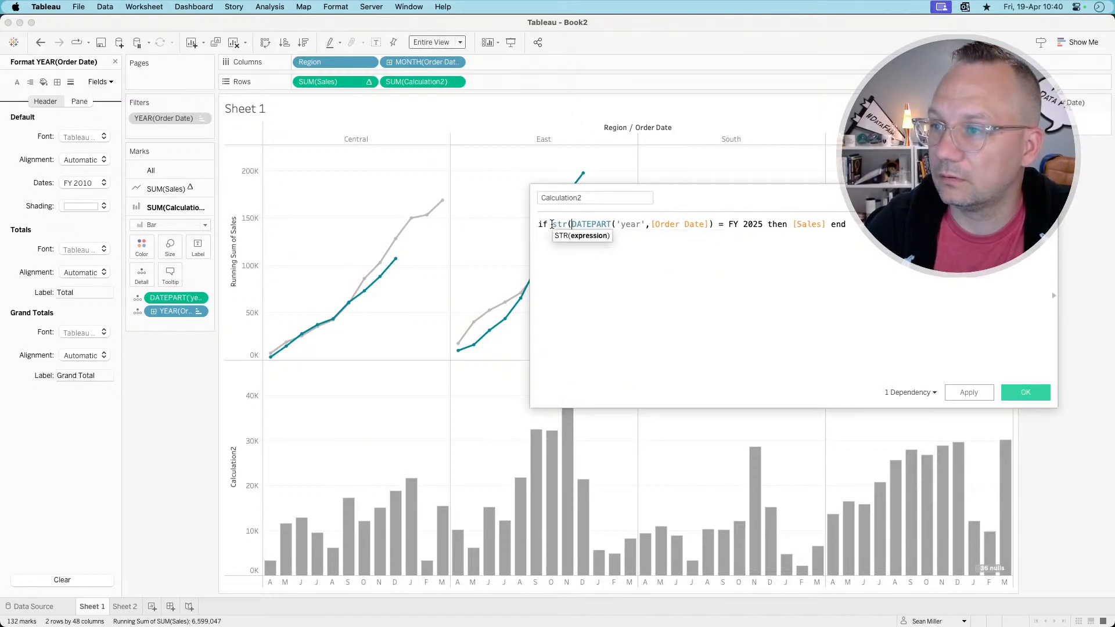
pyautogui.click(713, 224)
pyautogui.write(')')
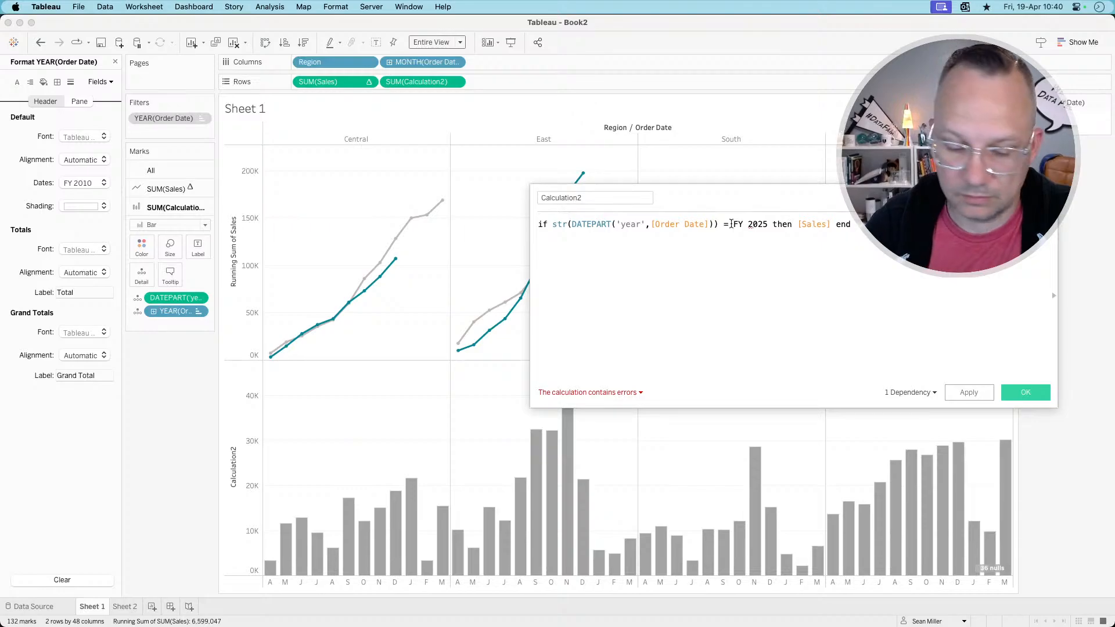
# - Try comparing the year with str("FY 2025") in the Calculation2 formula, apply it, and undo the applied change
pyautogui.click(731, 224)
pyautogui.write('str(')
pyautogui.click(788, 224)
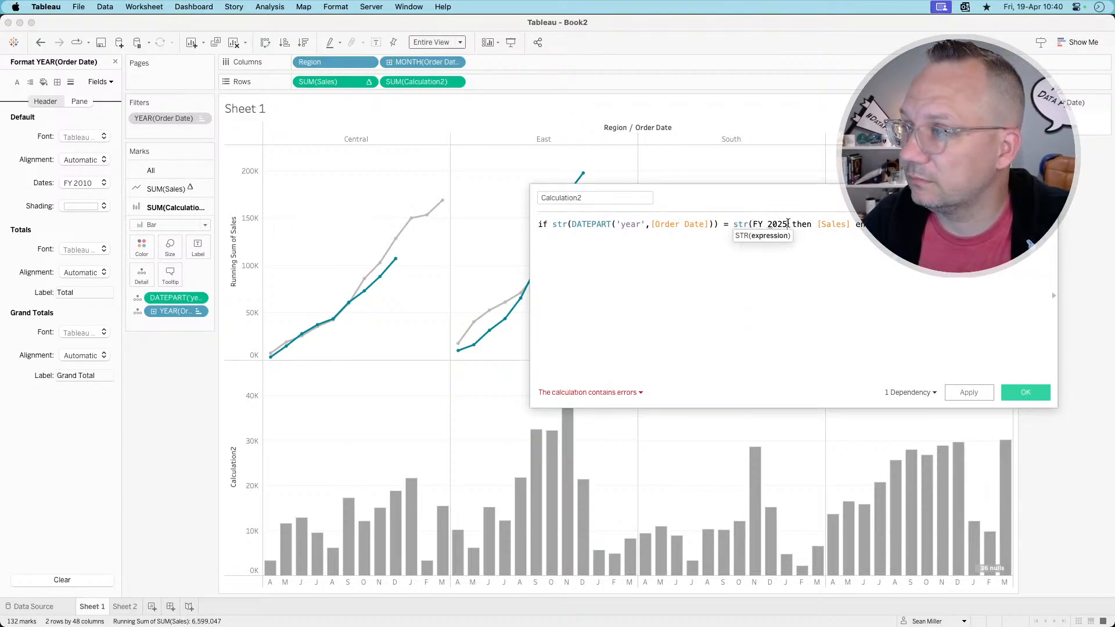
pyautogui.write(')')
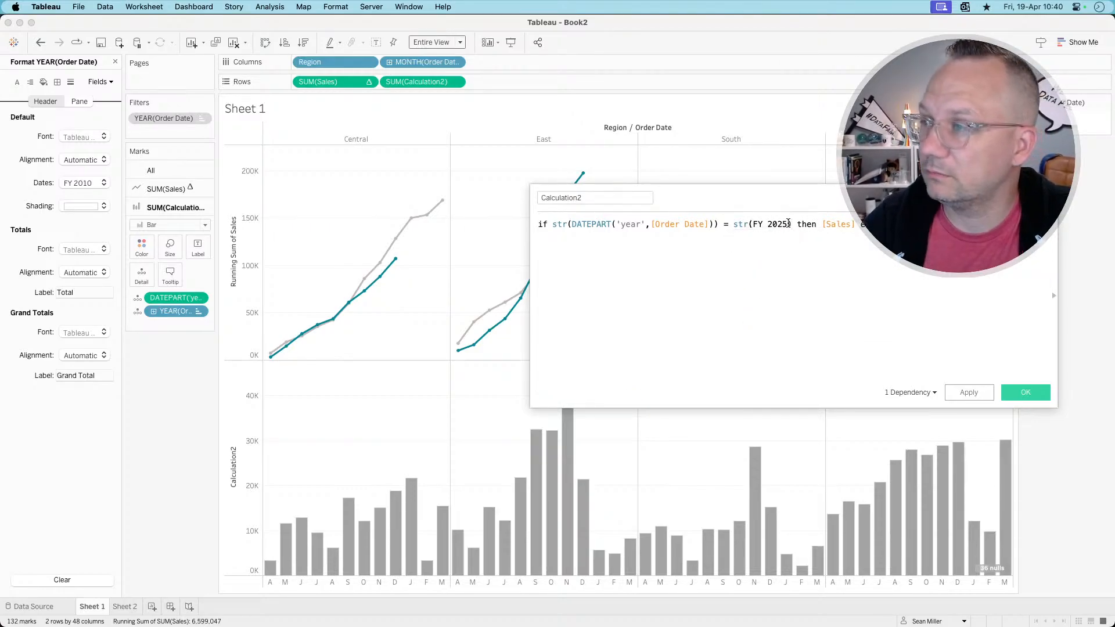
pyautogui.click(754, 224)
pyautogui.write('"')
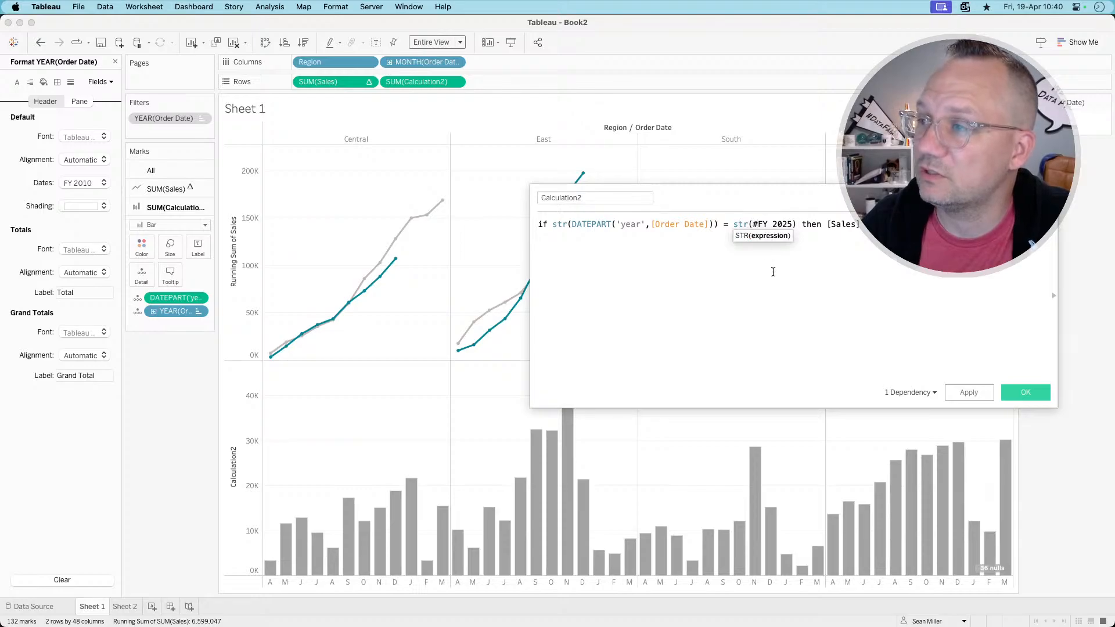
pyautogui.press('BackSpace')
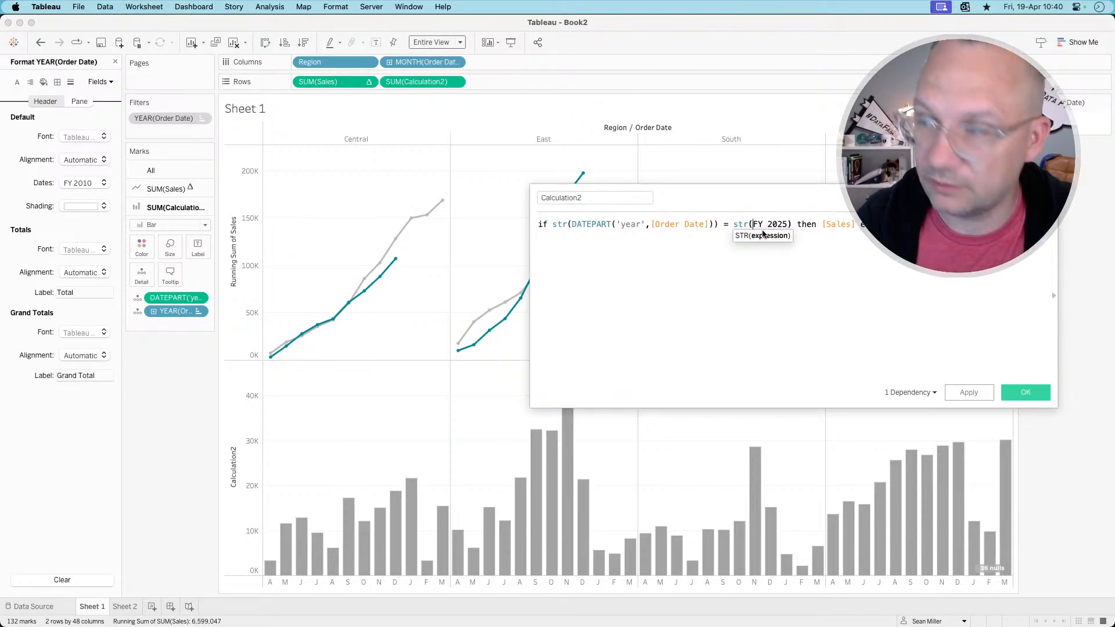
pyautogui.write('"')
pyautogui.click(793, 226)
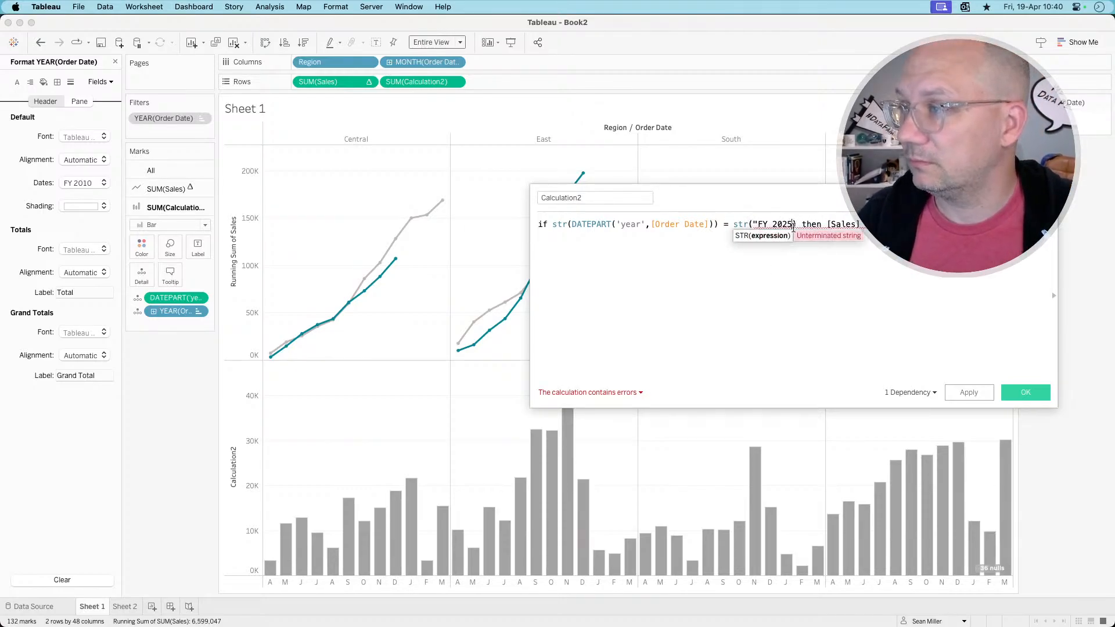
pyautogui.write('"')
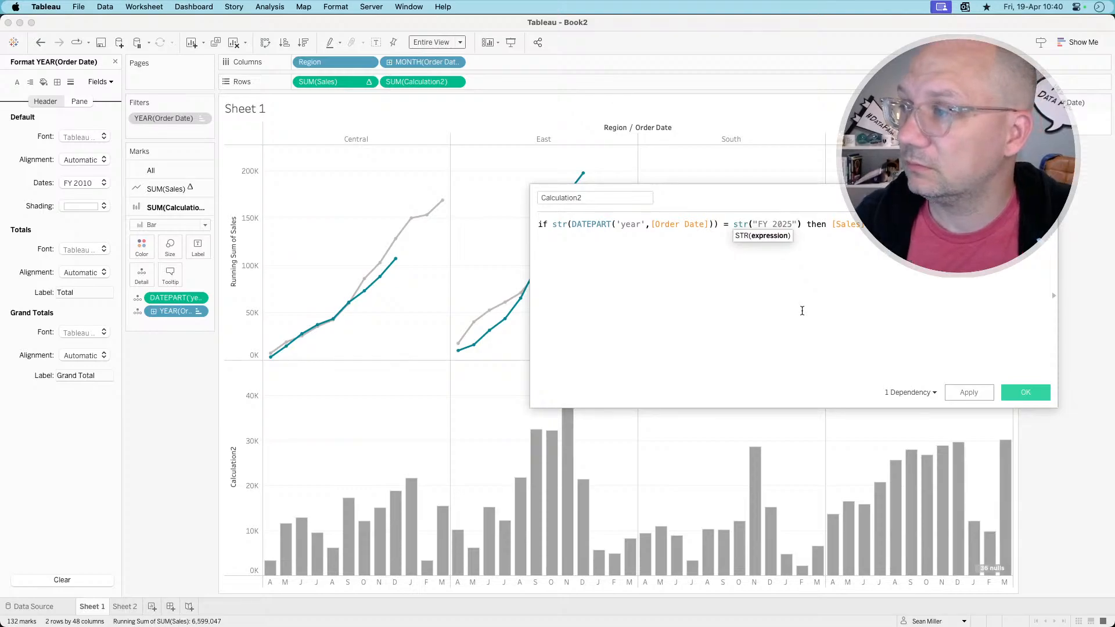
pyautogui.click(977, 393)
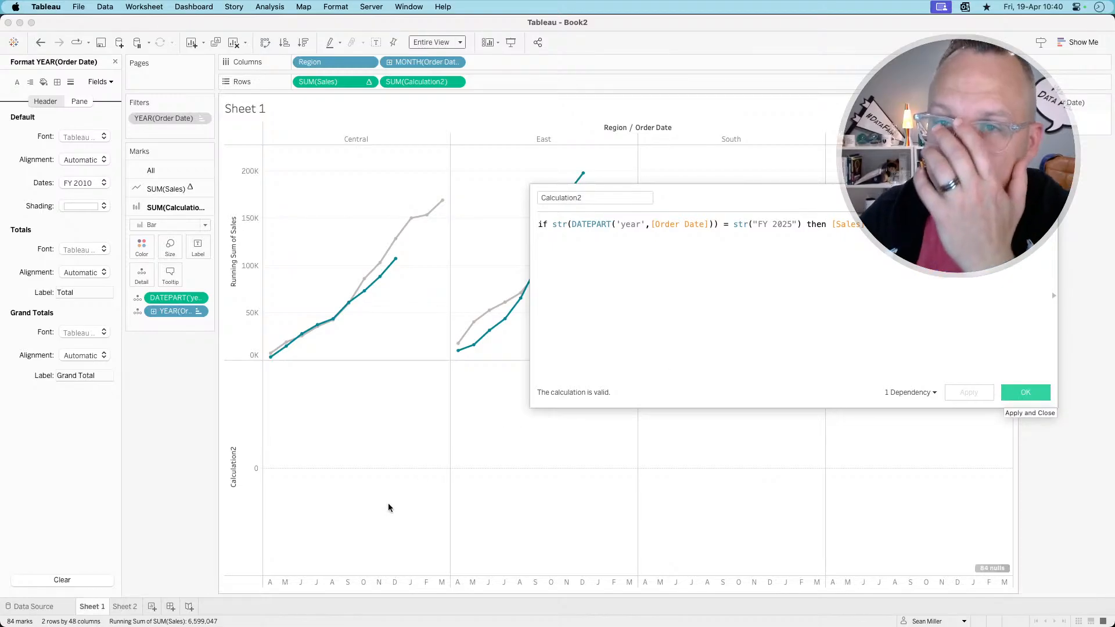
pyautogui.click(193, 451)
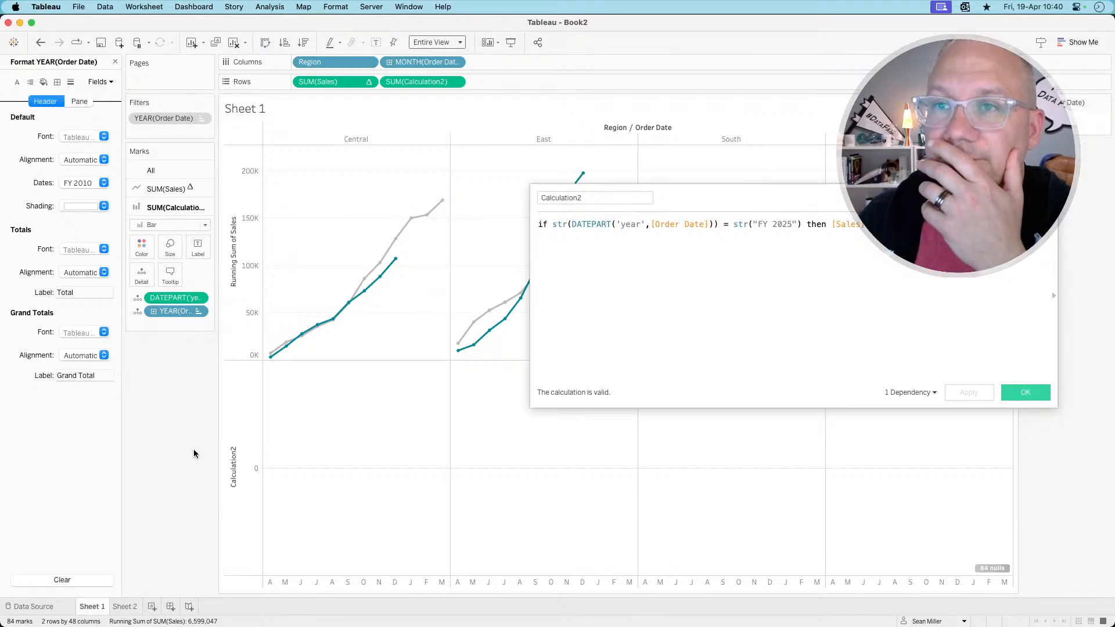
pyautogui.click(40, 43)
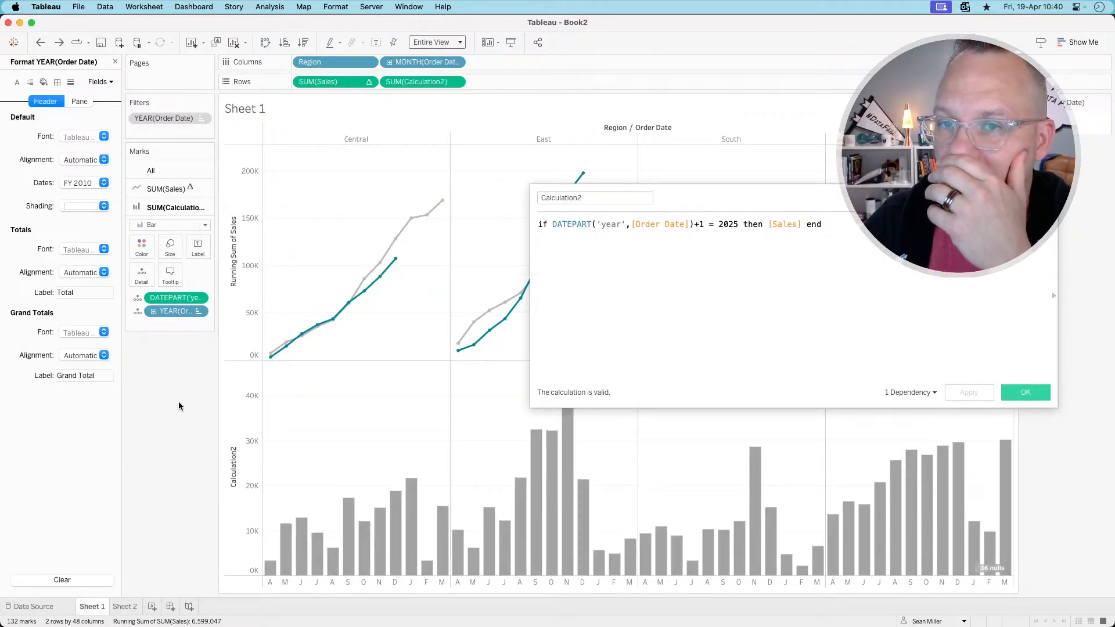
# - Change the year compared in the Calculation2 formula to 2024, apply it, and inspect the Central bars
pyautogui.moveTo(417, 570)
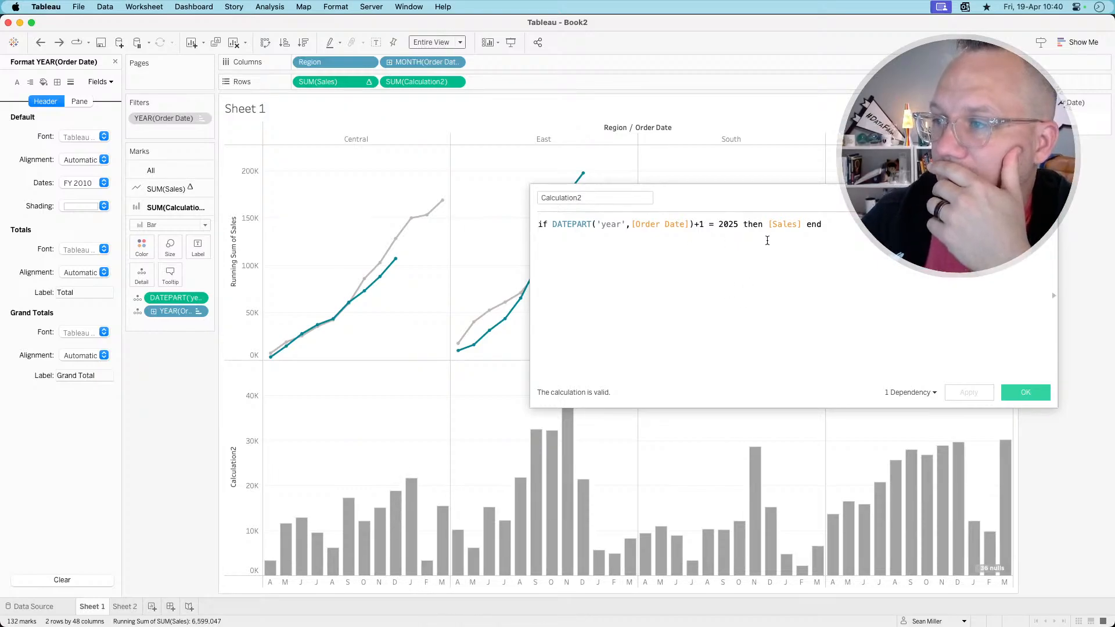
pyautogui.click(738, 239)
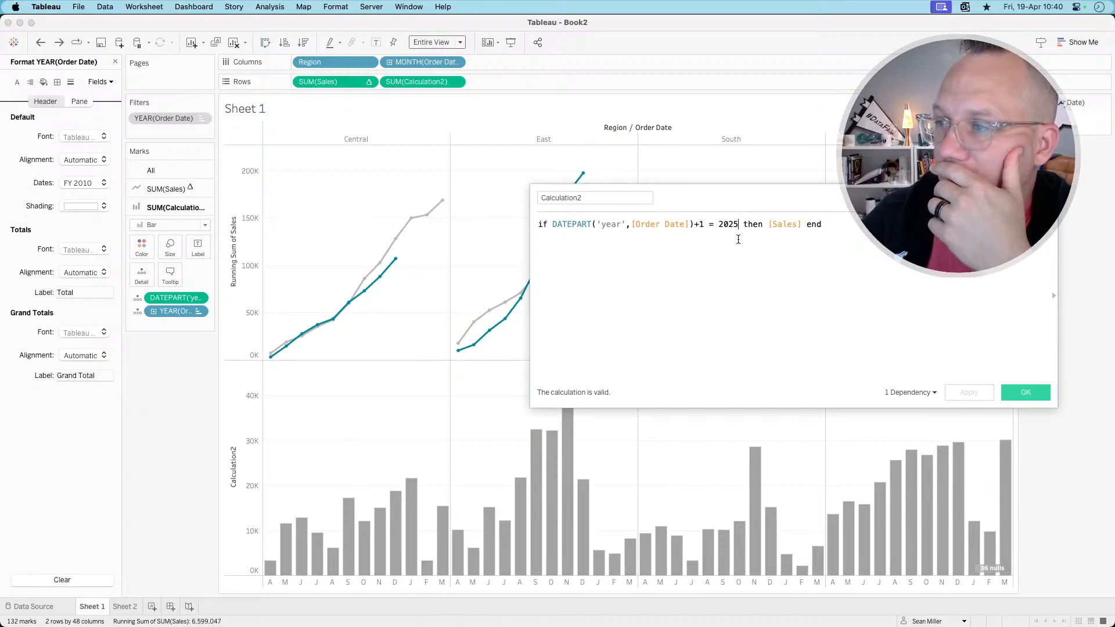
pyautogui.press('BackSpace')
pyautogui.press('BackSpace')
pyautogui.write('24')
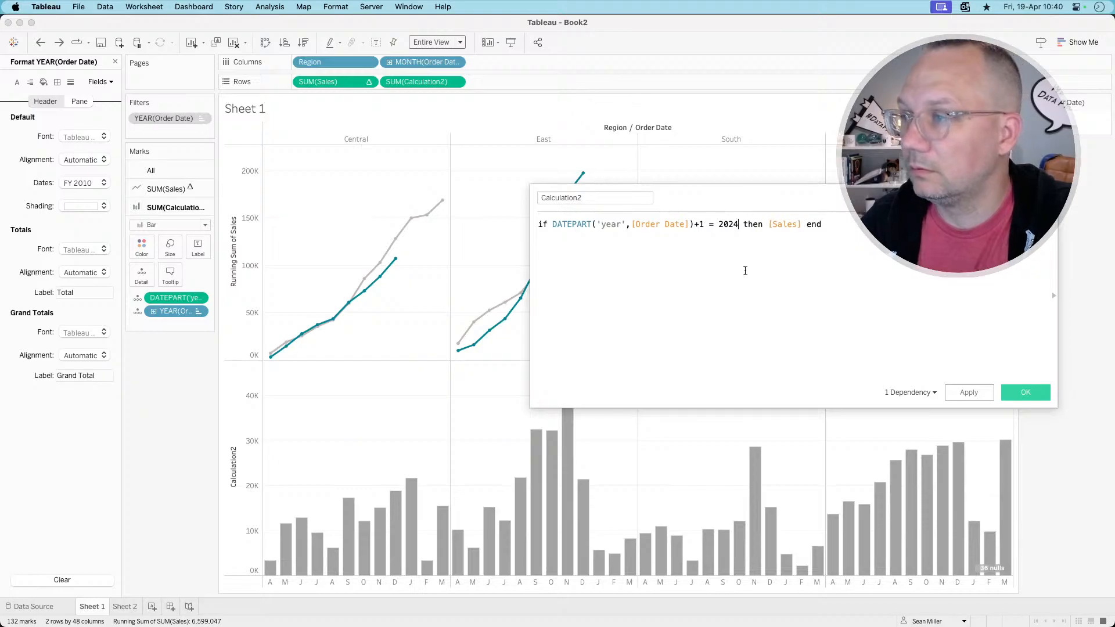
pyautogui.click(971, 393)
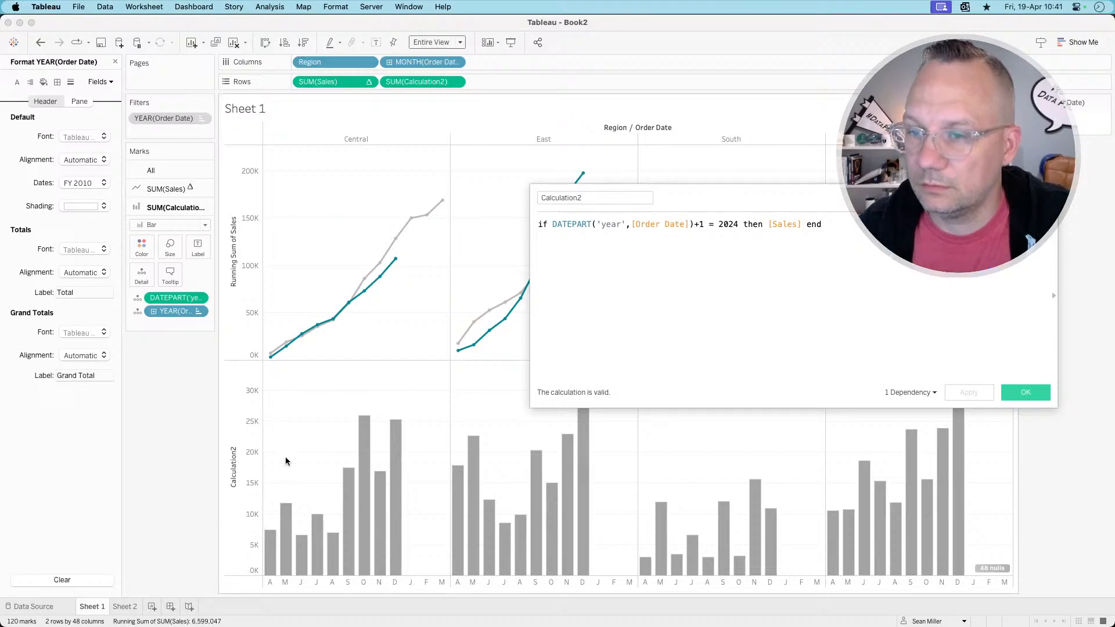
pyautogui.moveTo(365, 431)
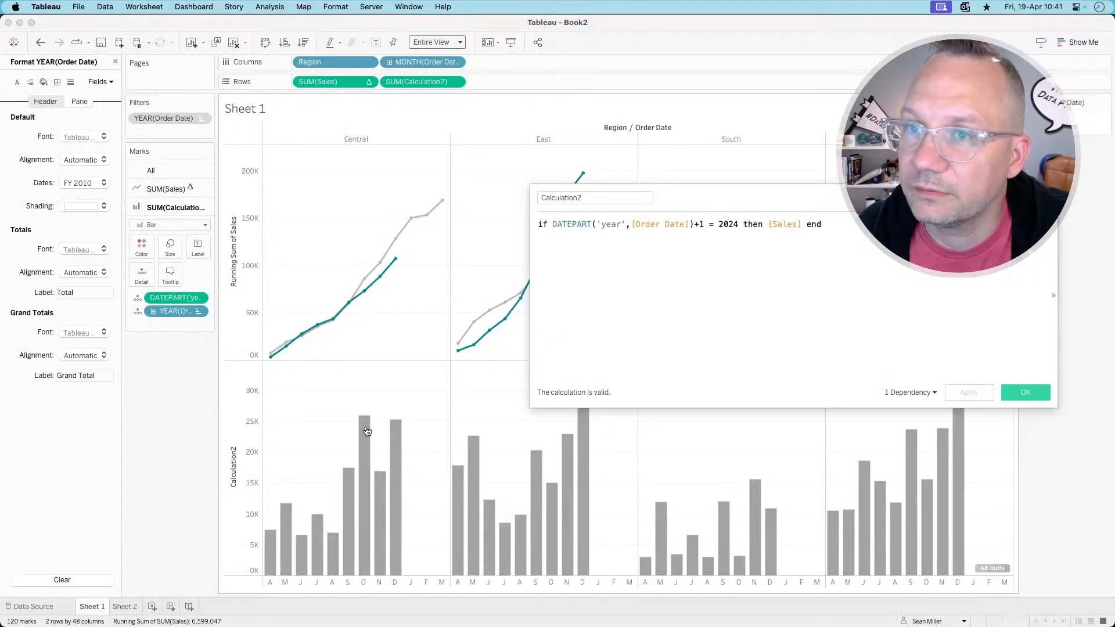
# - Check the bars on the Workout Wednesday challenge page in Arc, then return to Tableau and close the Calculation2 editor with its formula accepted
pyautogui.press('super+Tab')
pyautogui.moveTo(13, 34)
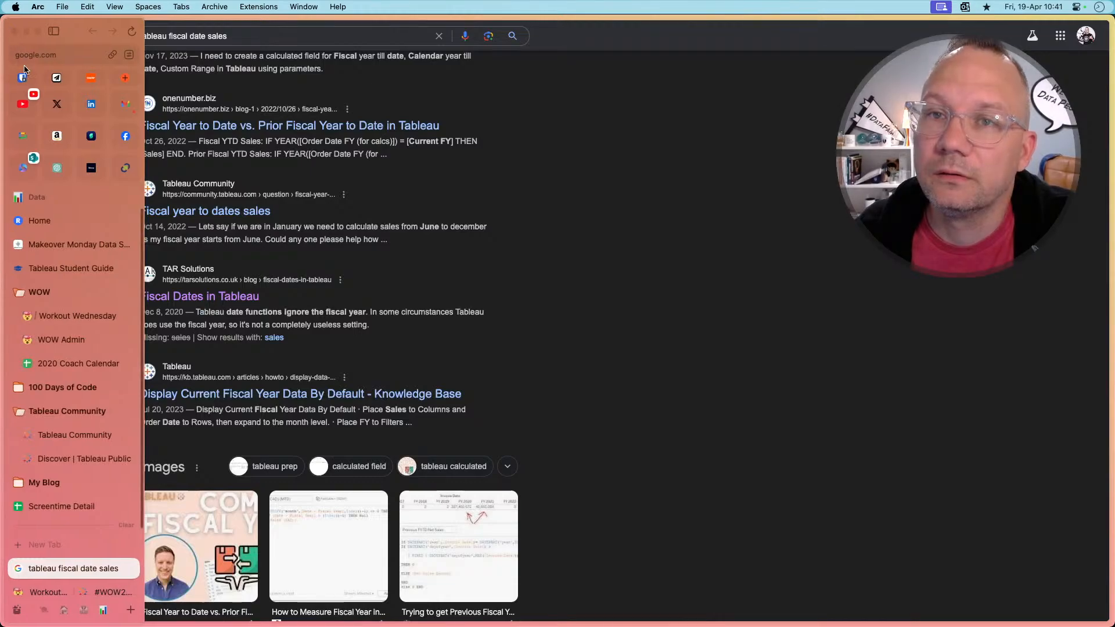
pyautogui.click(73, 315)
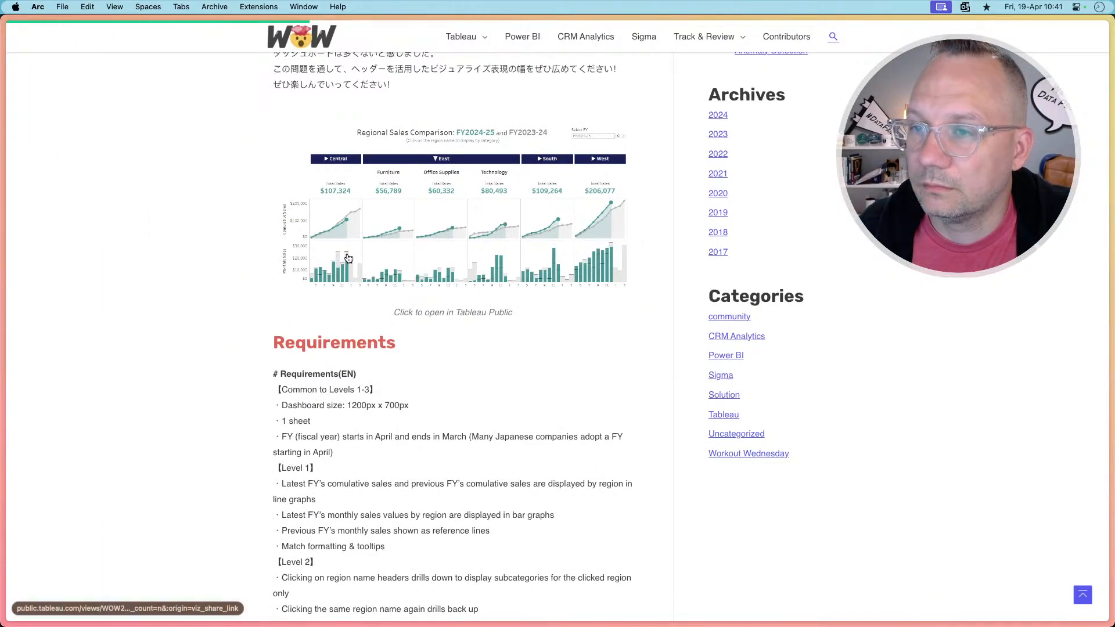
pyautogui.press('super+Tab')
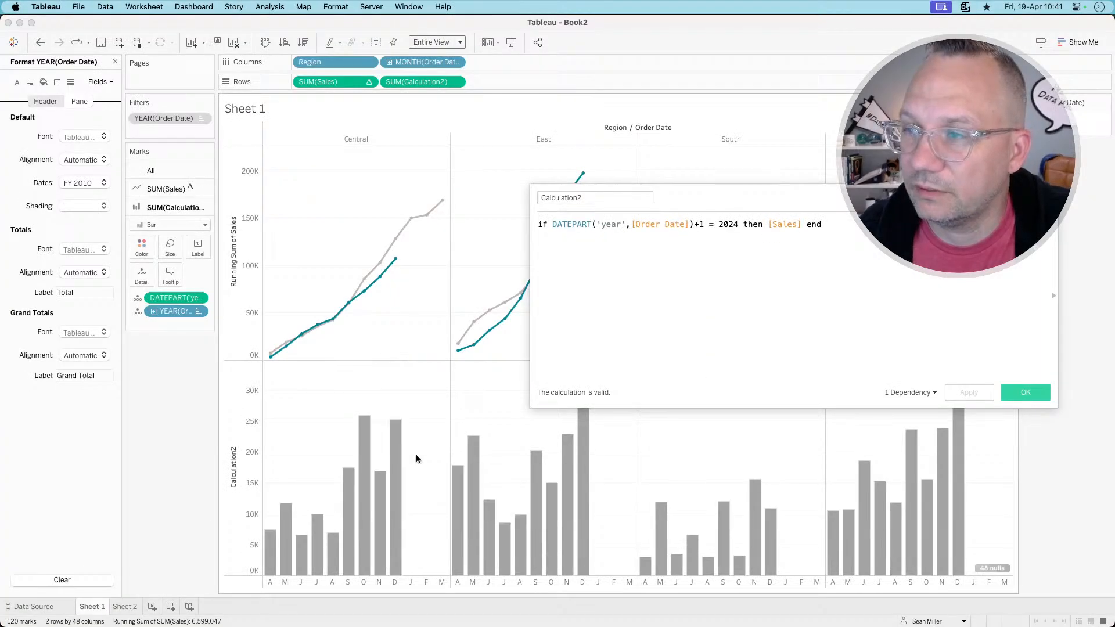
pyautogui.click(1024, 393)
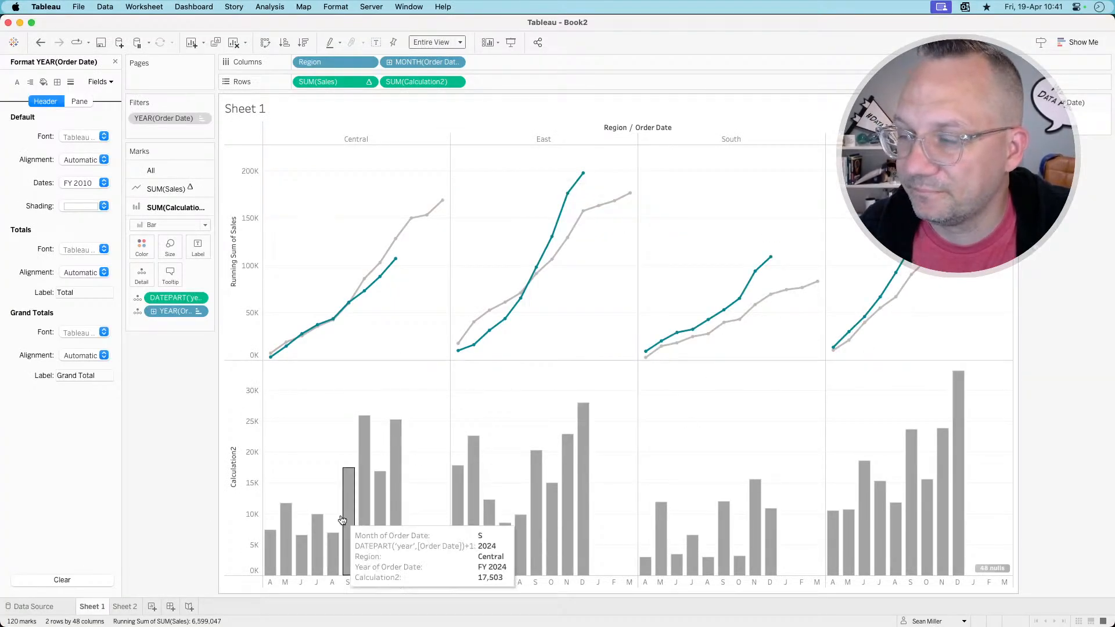
# - Compare the Calculation2 bars with the monthly sales bars of the Level 1 dashboard on Tableau Public in Arc
pyautogui.press('super+Tab')
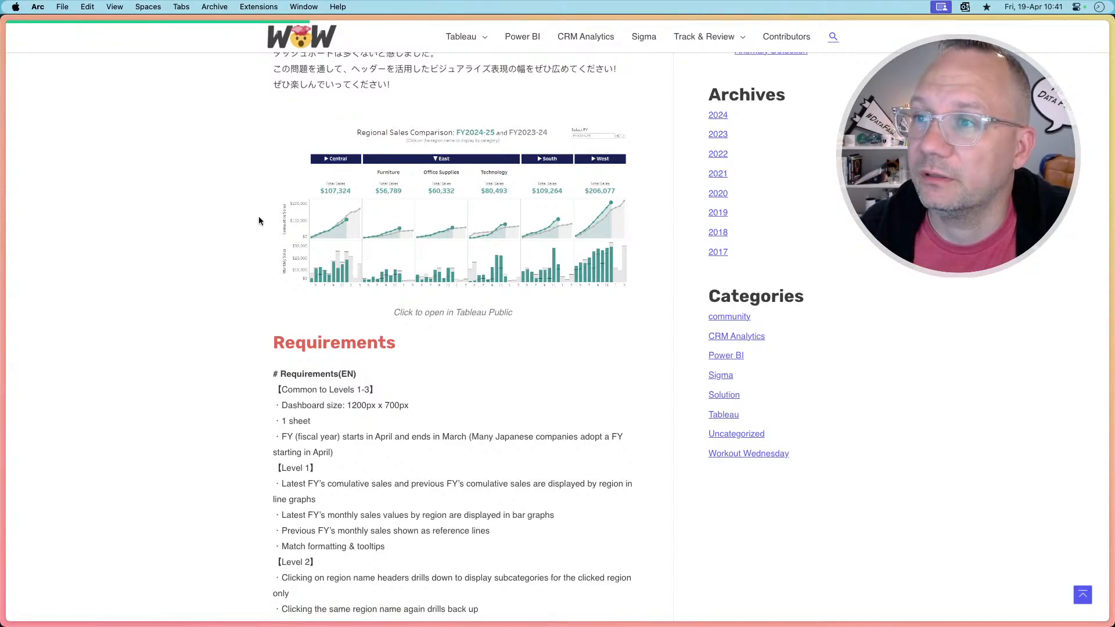
pyautogui.moveTo(3, 349)
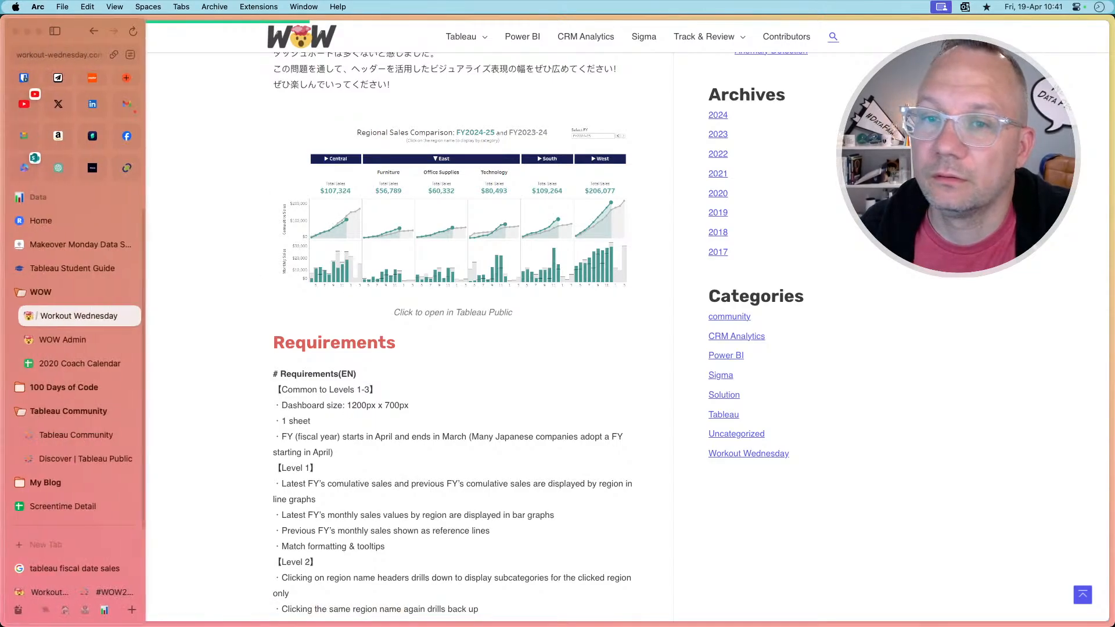
pyautogui.click(60, 595)
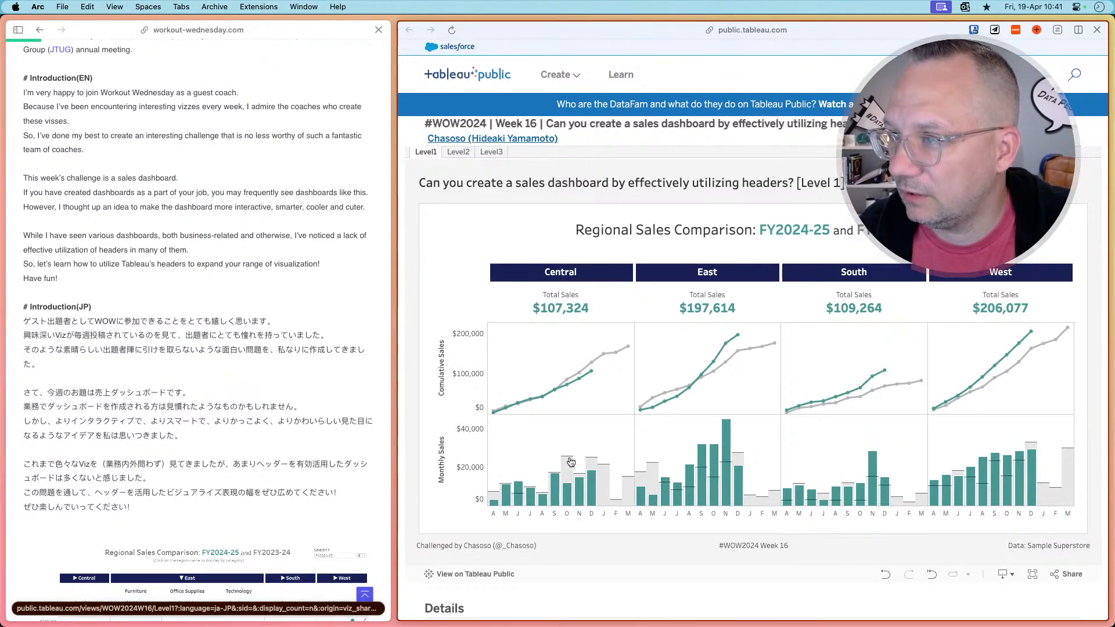
pyautogui.press('super+Tab')
pyautogui.moveTo(583, 413)
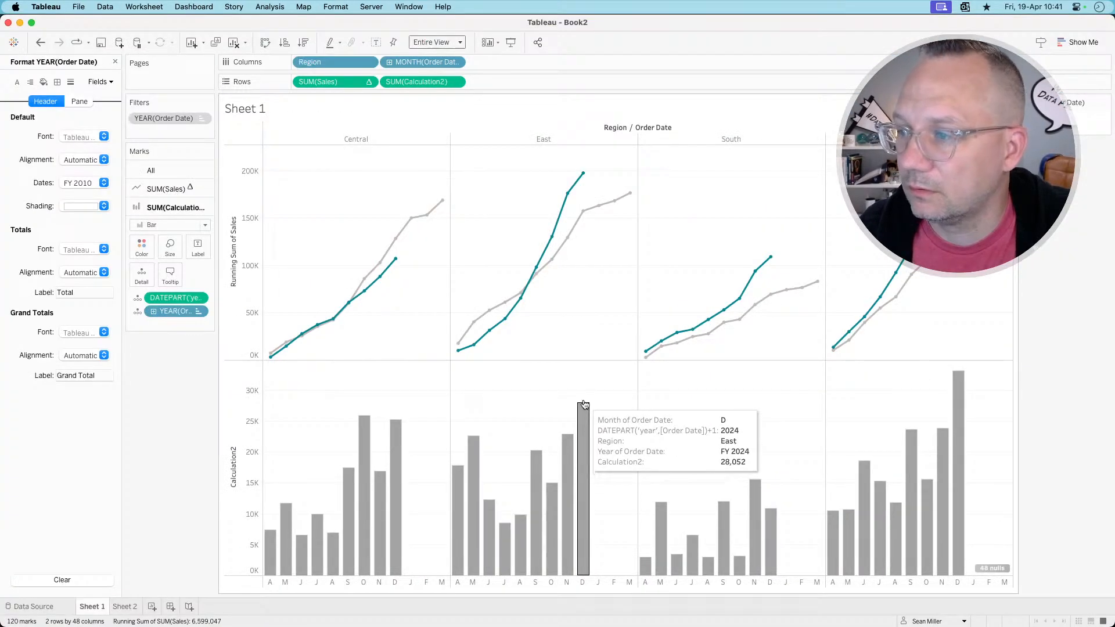
pyautogui.press('super+Tab')
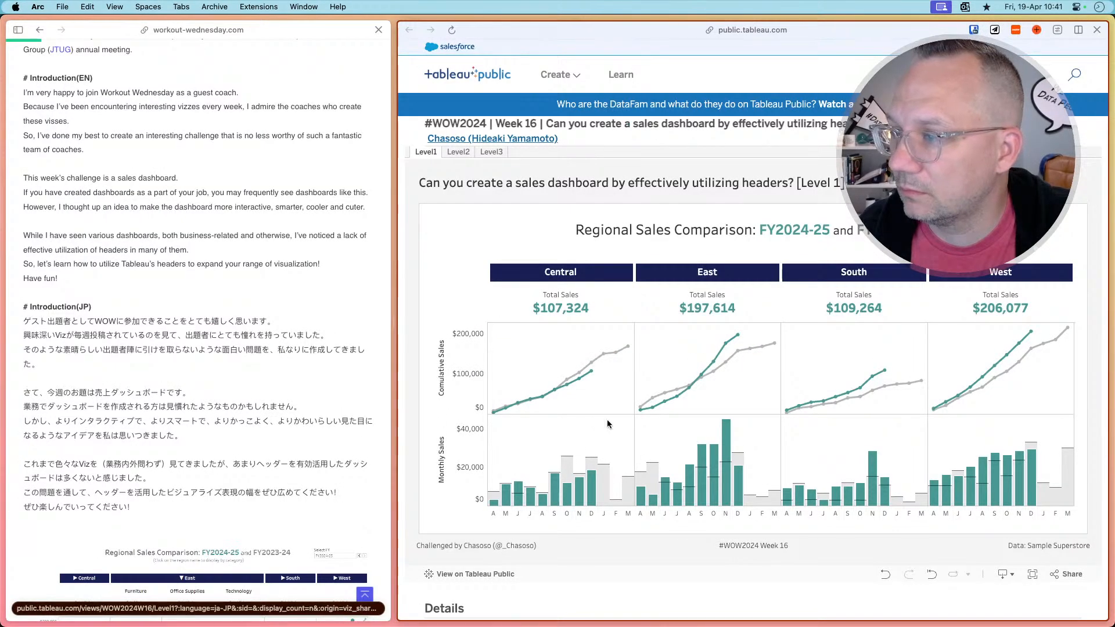
# - Compare the East and West monthly sales bars on the Tableau Public dashboard in Arc with the Calculation2 bars in Tableau
pyautogui.moveTo(730, 428)
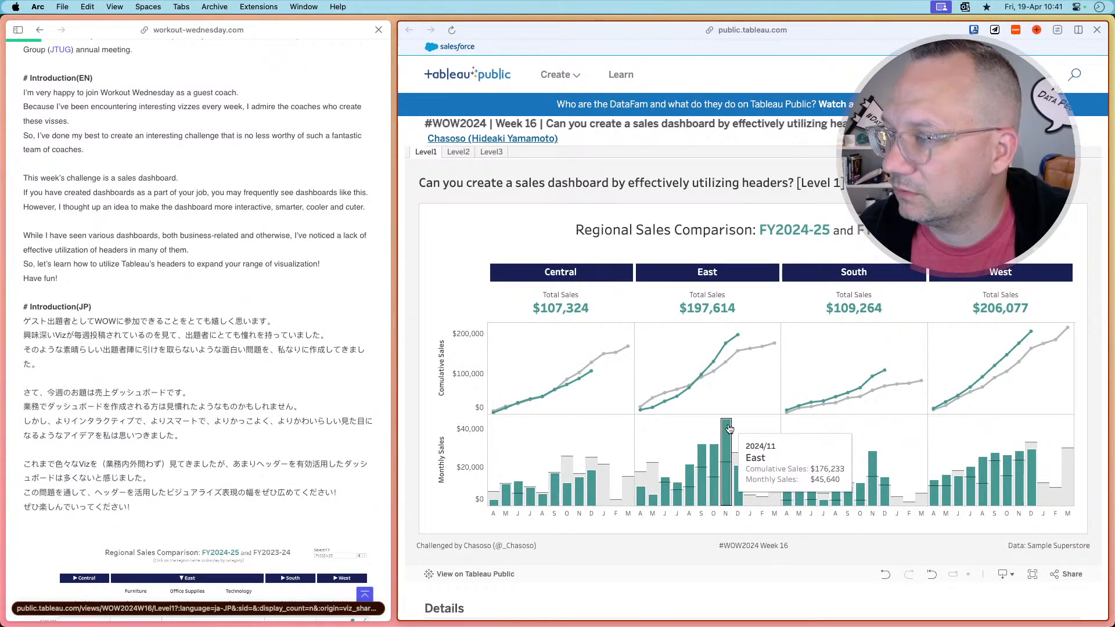
pyautogui.press('super+Tab')
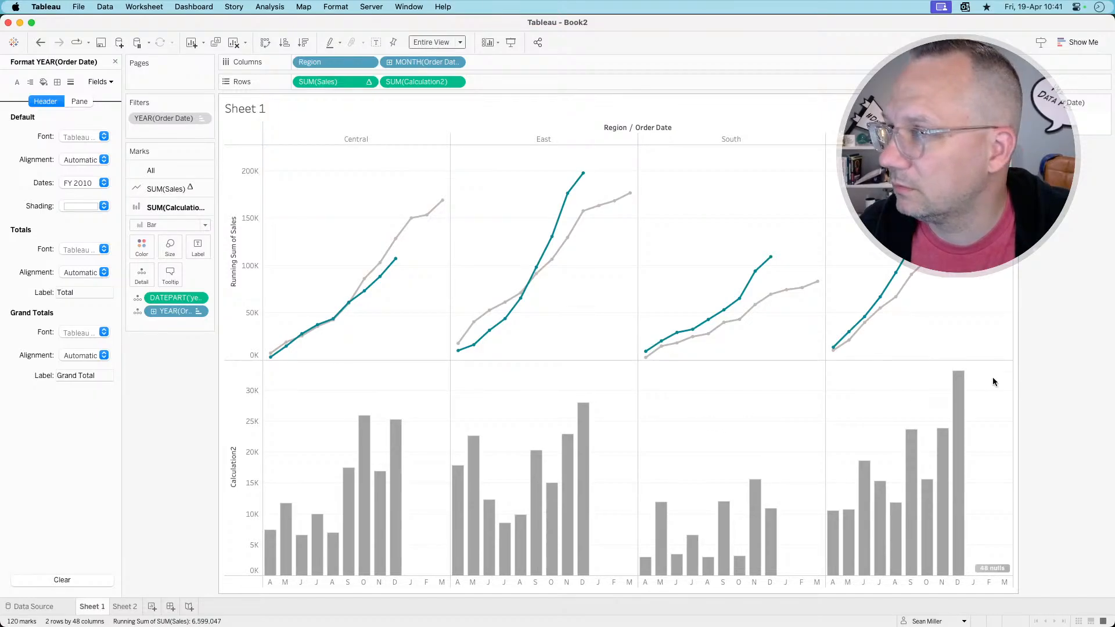
pyautogui.press('super+Tab')
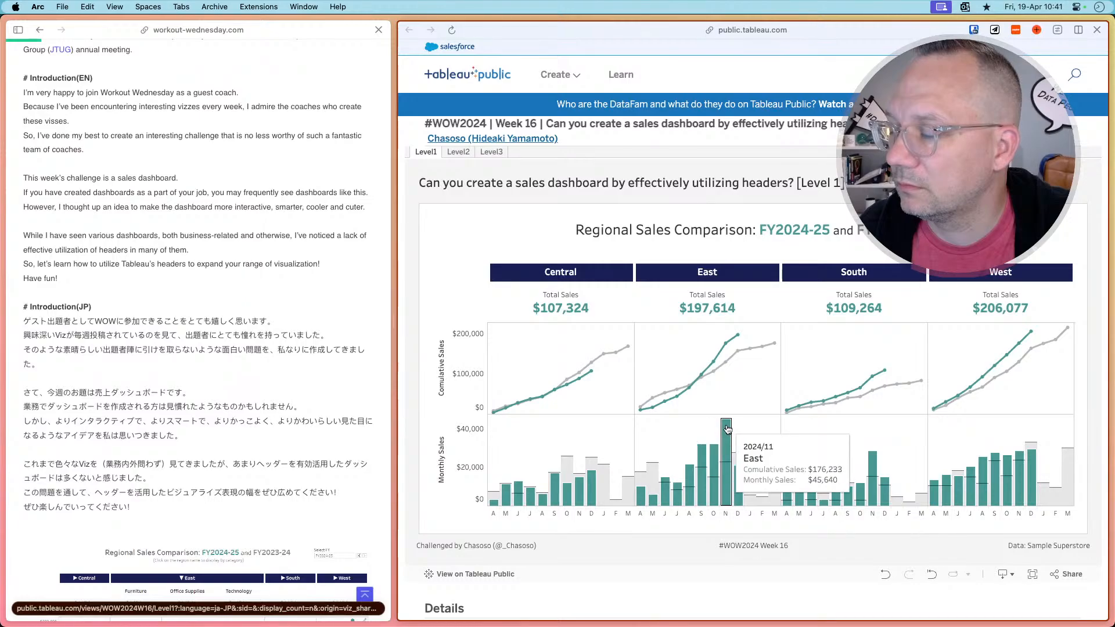
pyautogui.press('super+Tab')
pyautogui.moveTo(959, 393)
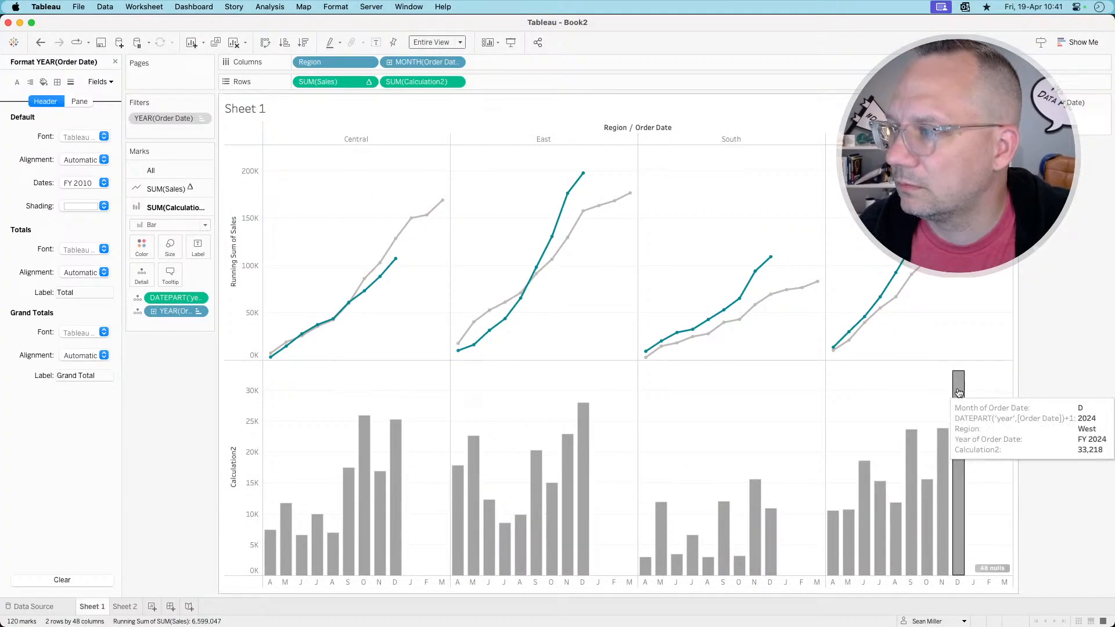
pyautogui.press('super+Tab')
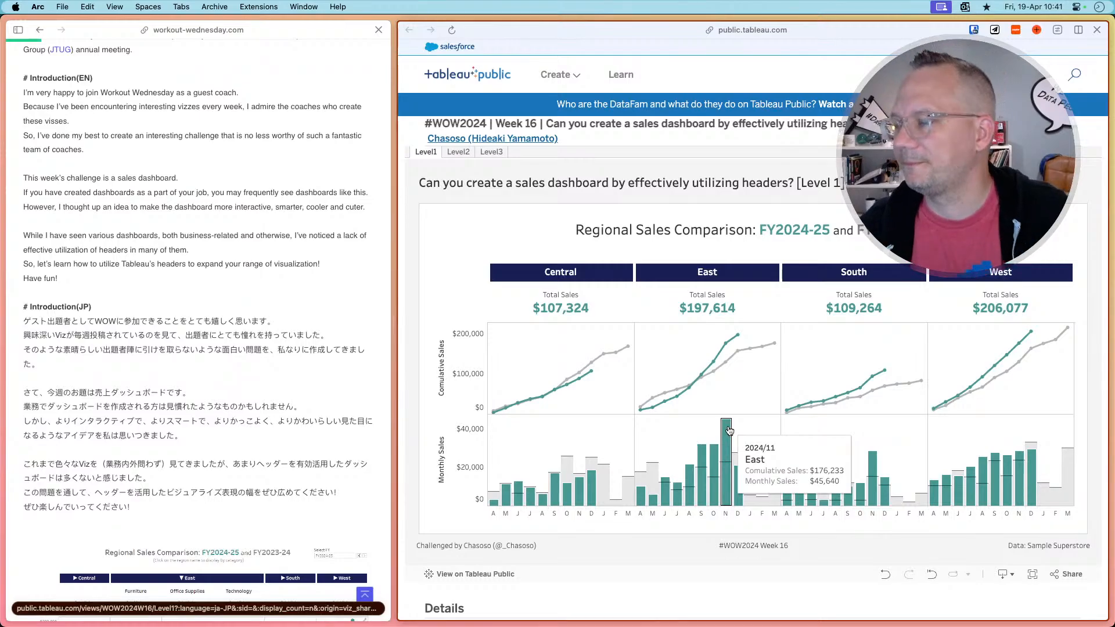
pyautogui.press('super+Tab')
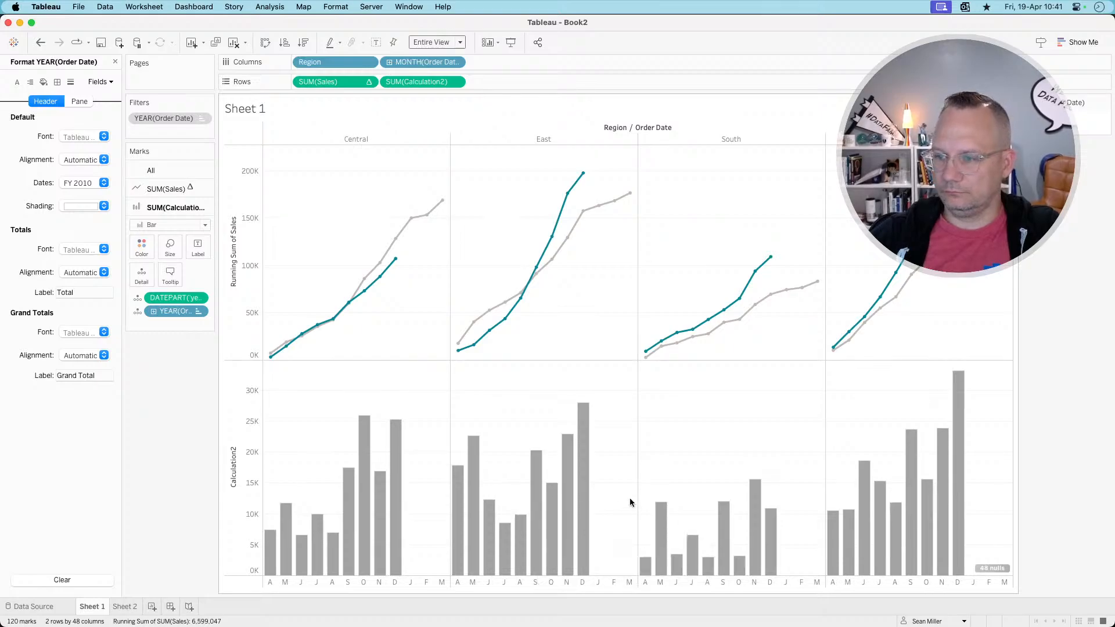
pyautogui.moveTo(587, 452)
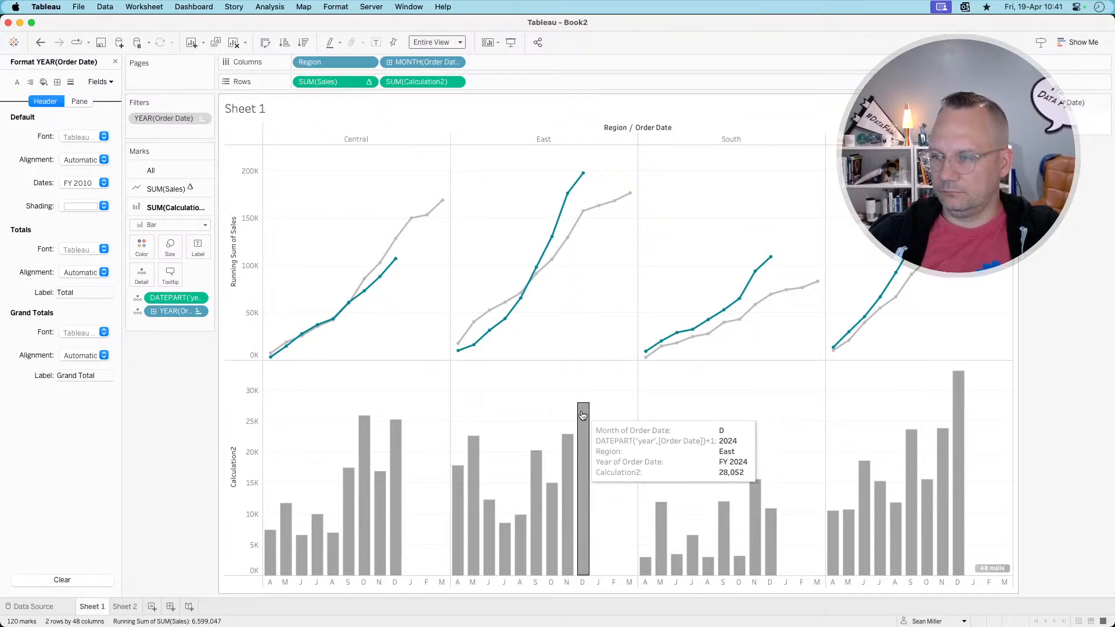
# - Switch to Arc and examine the Sample - Superstore sheet linked in the challenge page's Dataset section
pyautogui.press('super+Tab')
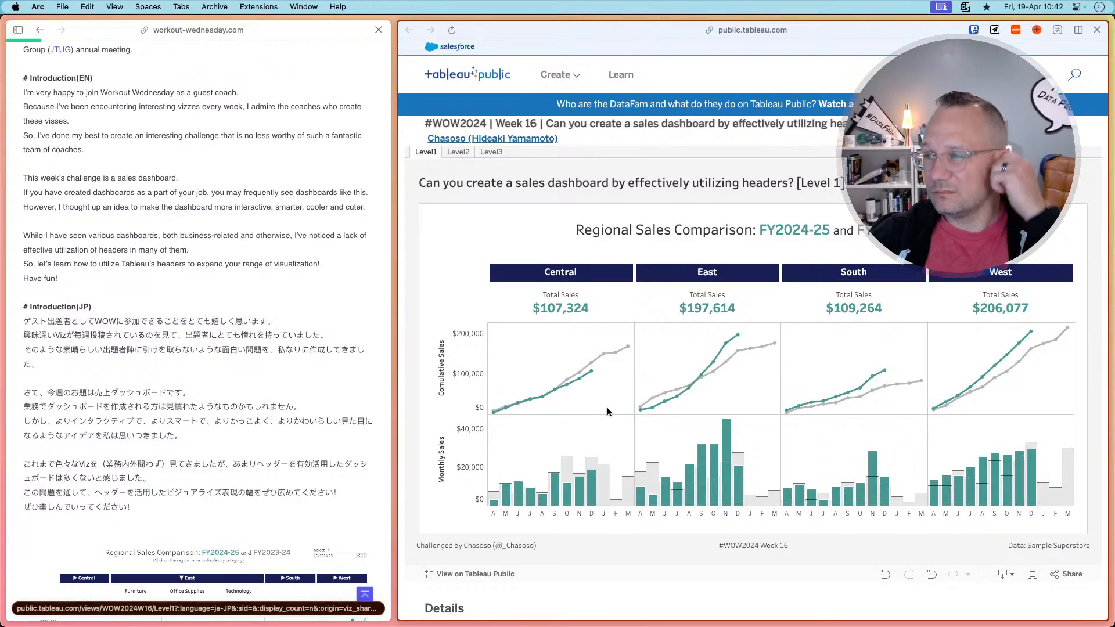
pyautogui.scroll(-15, 170, 403)
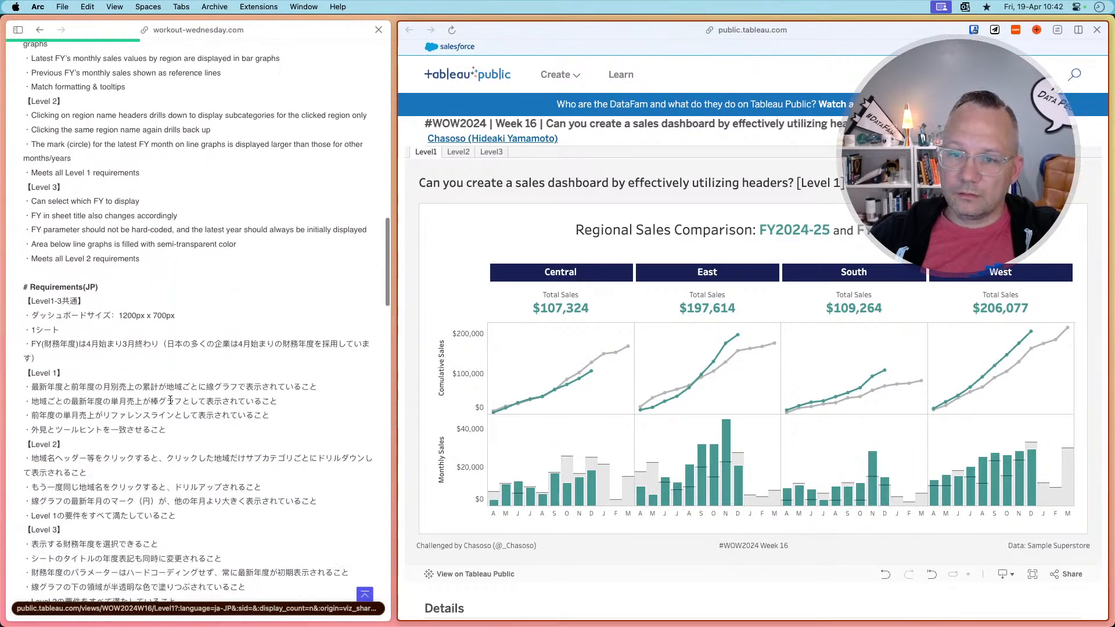
pyautogui.scroll(-1, 170, 403)
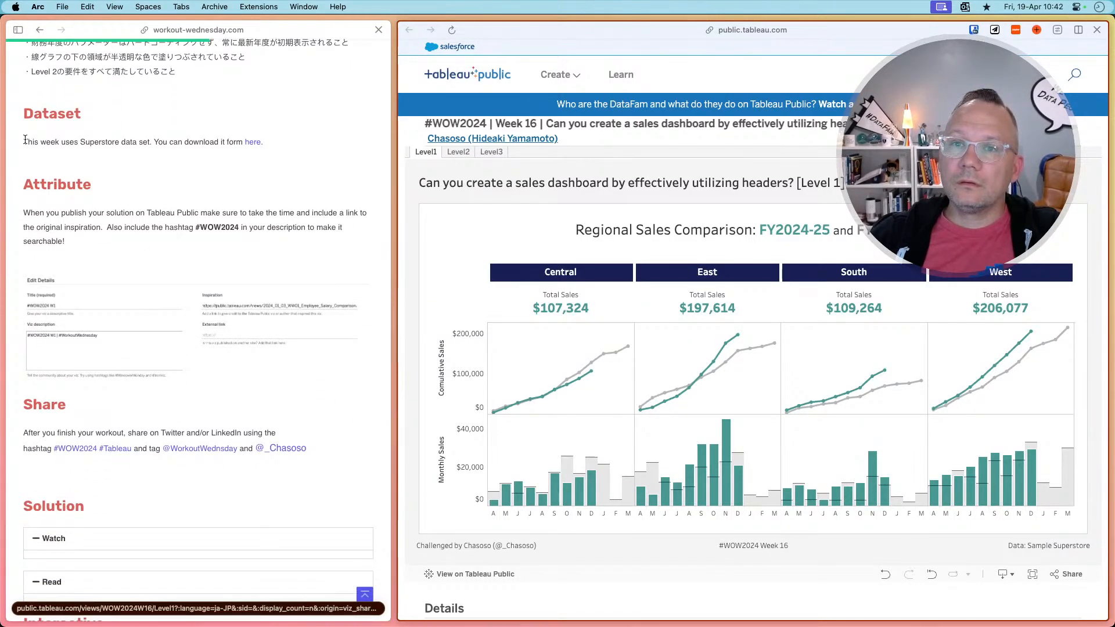
pyautogui.click(256, 145)
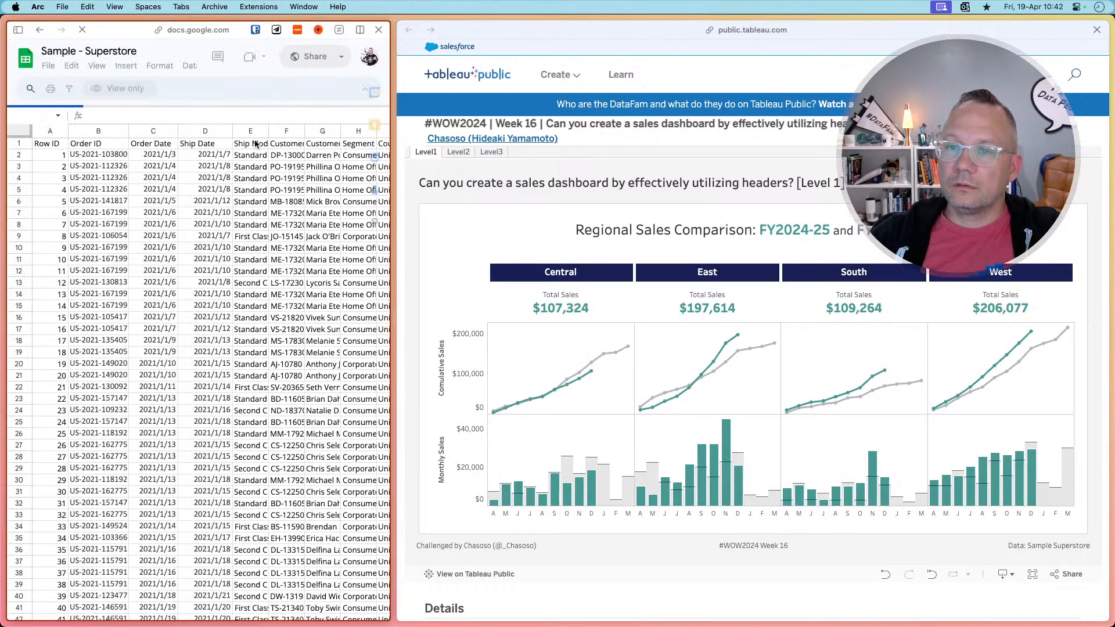
pyautogui.hscroll(10, 207, 325)
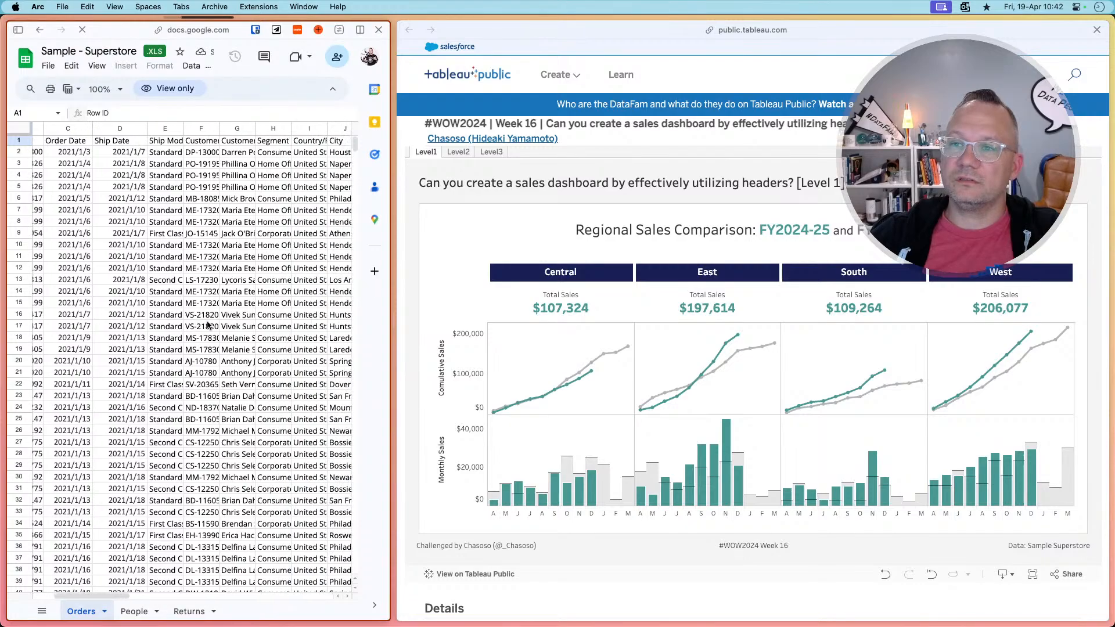
pyautogui.hscroll(-10, 208, 325)
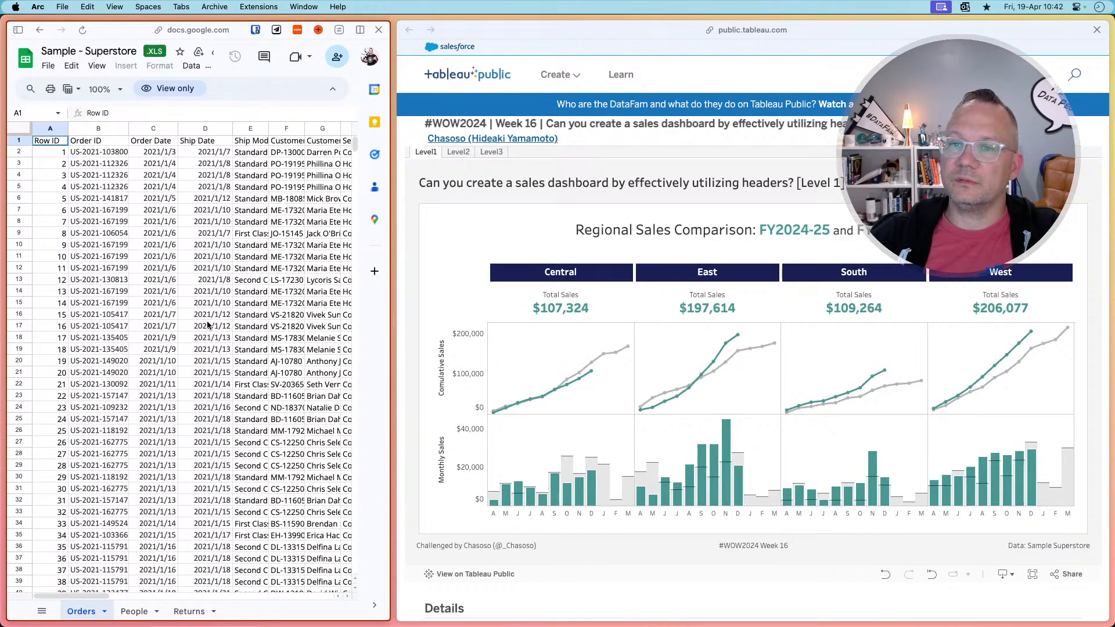
pyautogui.scroll(-2, 186, 291)
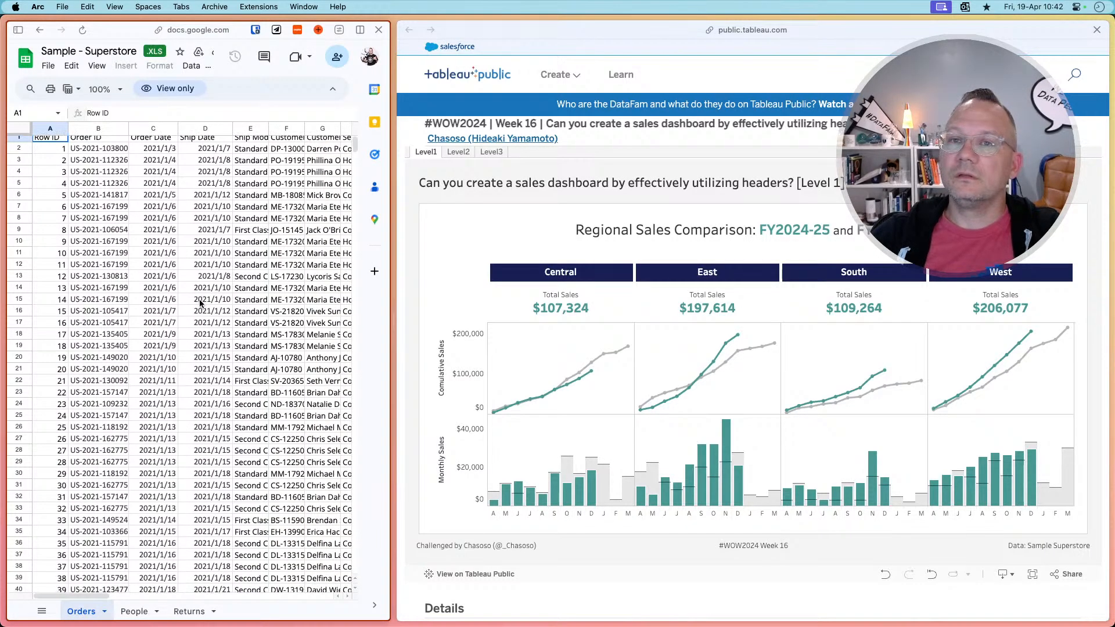
# - Go back to the challenge page, check the East November bar on the dashboard, and return to Tableau
pyautogui.click(39, 30)
pyautogui.scroll(10, 158, 468)
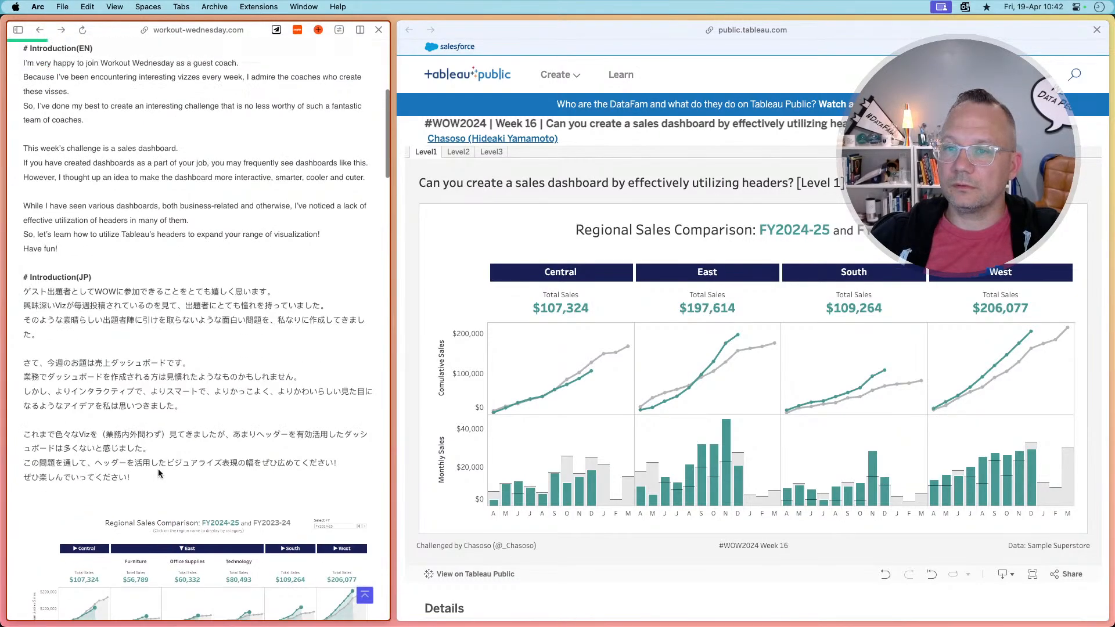
pyautogui.scroll(4, 158, 473)
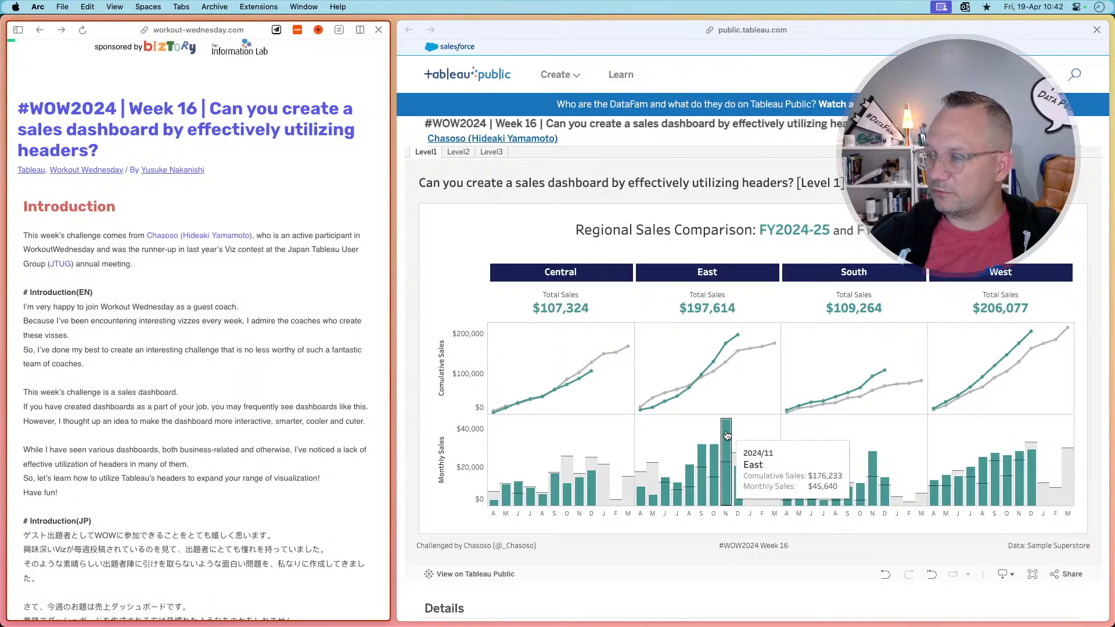
pyautogui.press('super+Tab')
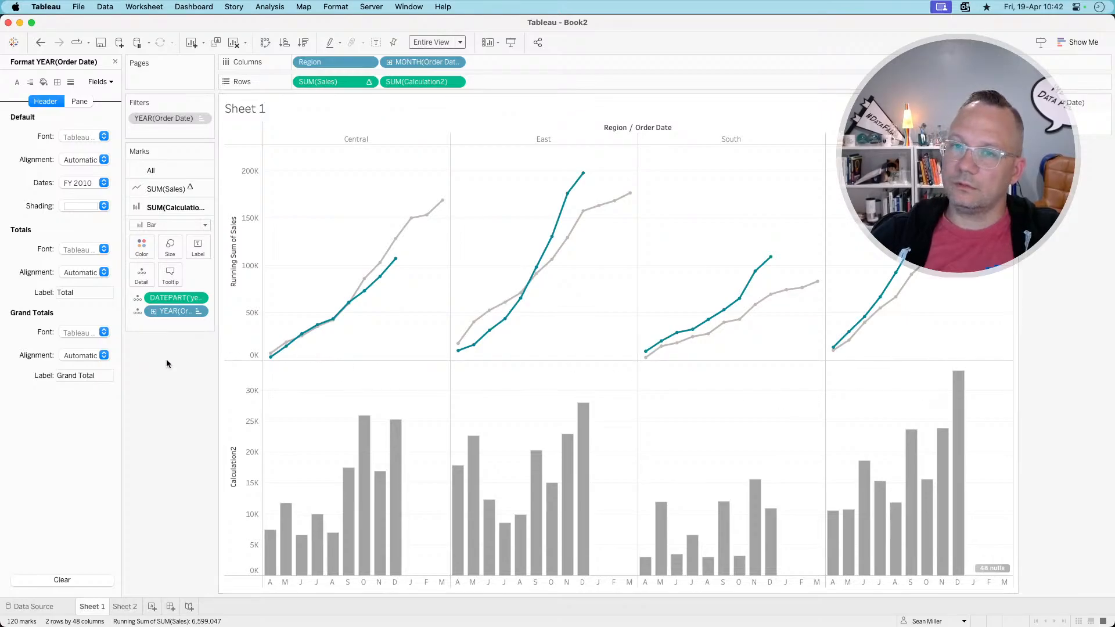
# - Switch to Arc, open the linked Sample - Superstore dataset, and download its Orders sheet as comma-separated values
pyautogui.press('super+Tab')
pyautogui.scroll(-20, 169, 436)
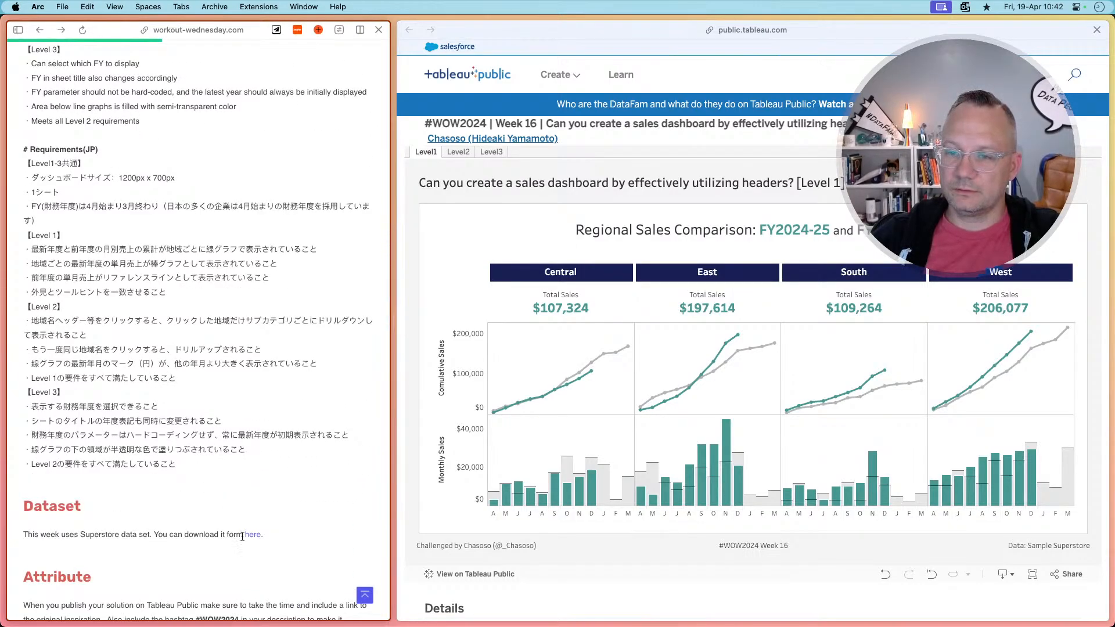
pyautogui.click(253, 535)
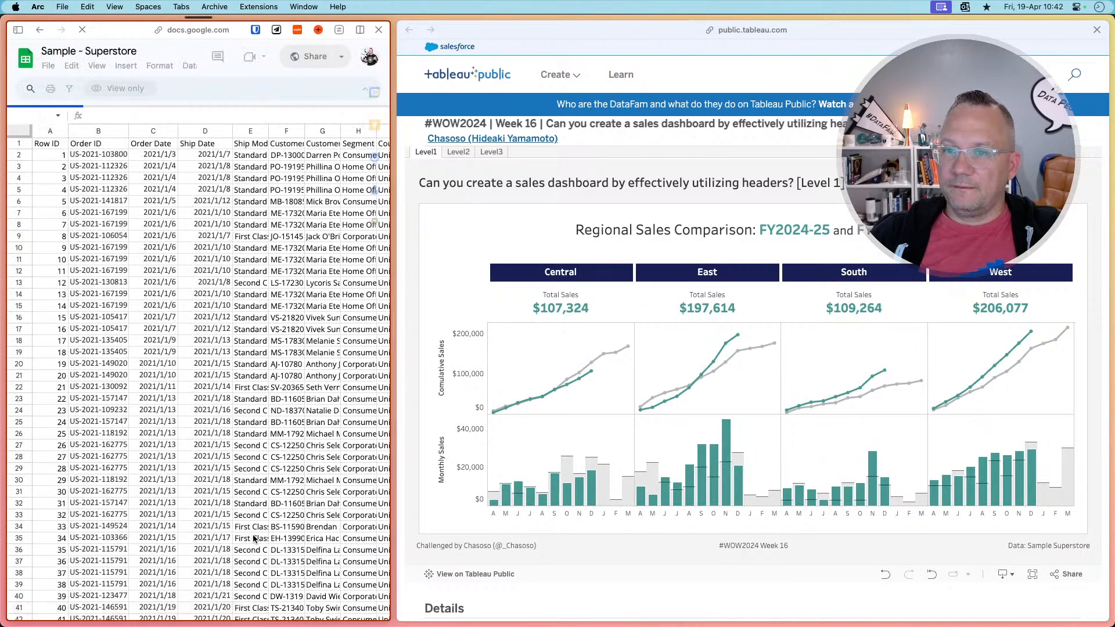
pyautogui.scroll(-20, 164, 480)
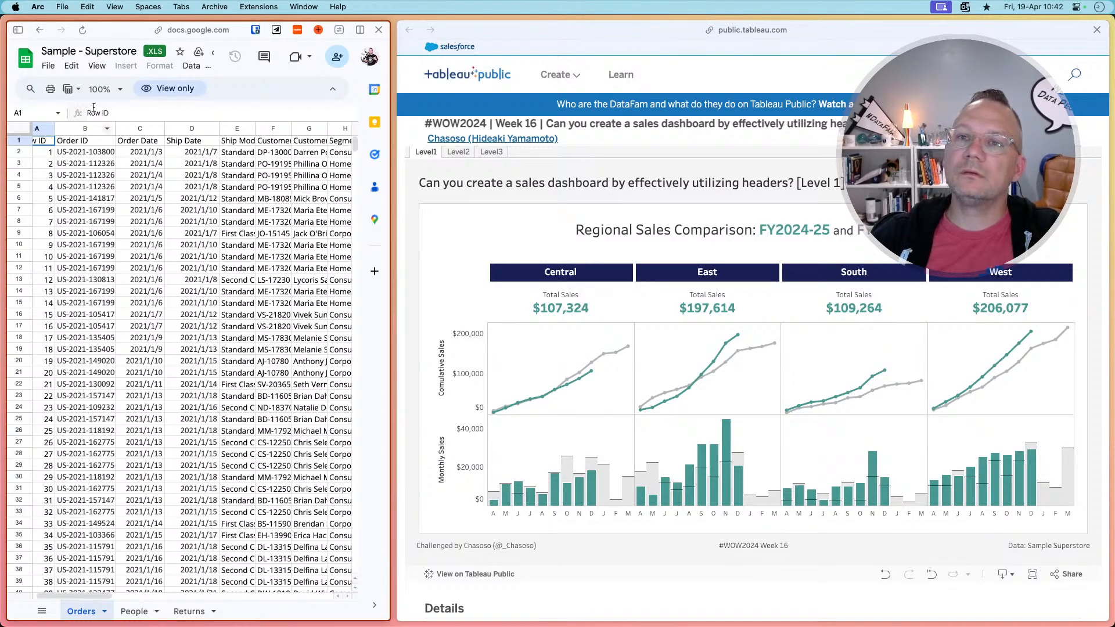
pyautogui.click(48, 66)
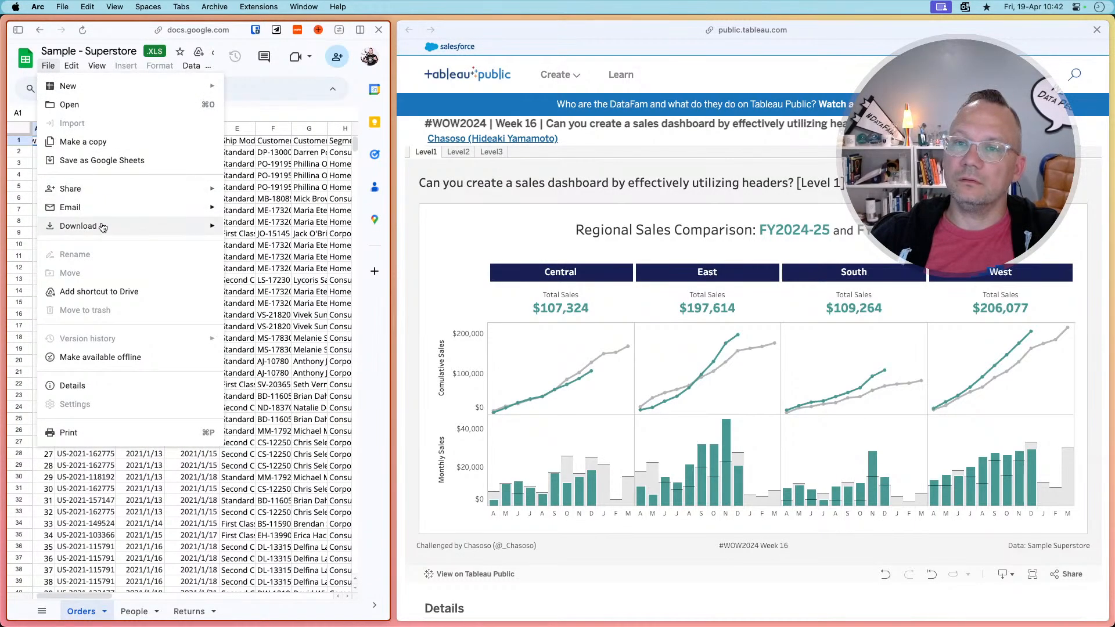
pyautogui.moveTo(93, 226)
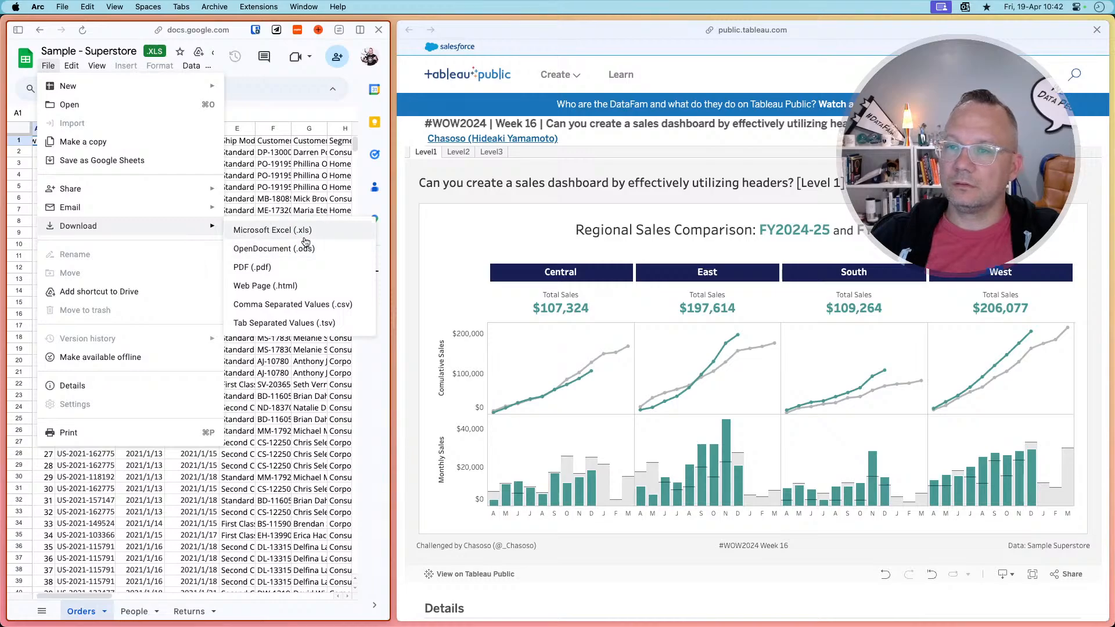
pyautogui.click(285, 304)
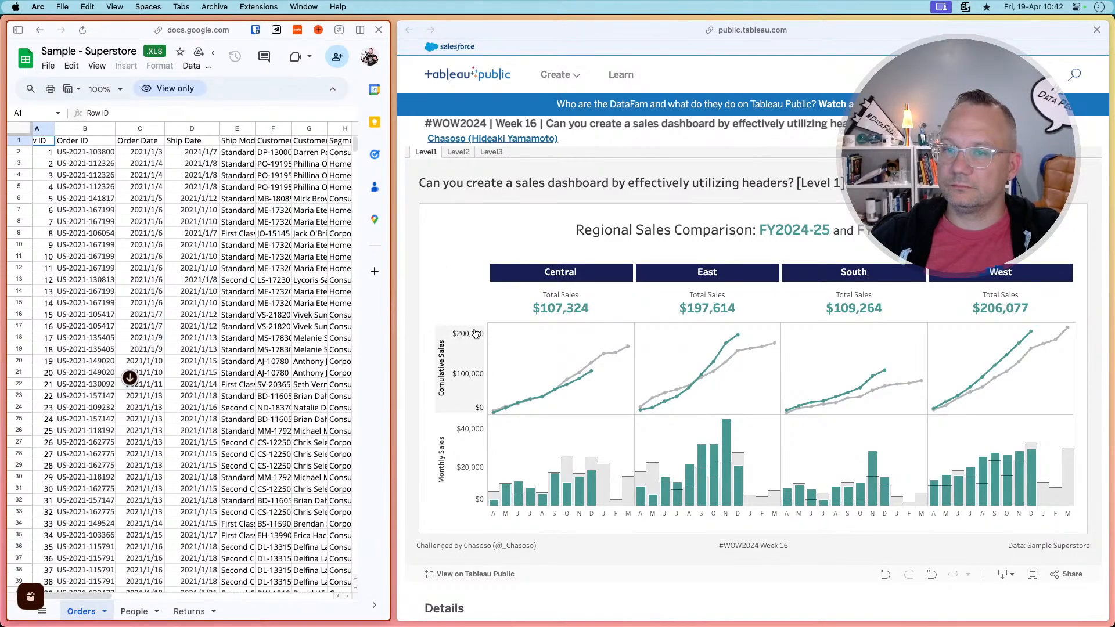
# - Switch to Tableau, connect to the text file Superstore Orders.csv as a new data source, and return to Sheet 1
pyautogui.press('super+Tab')
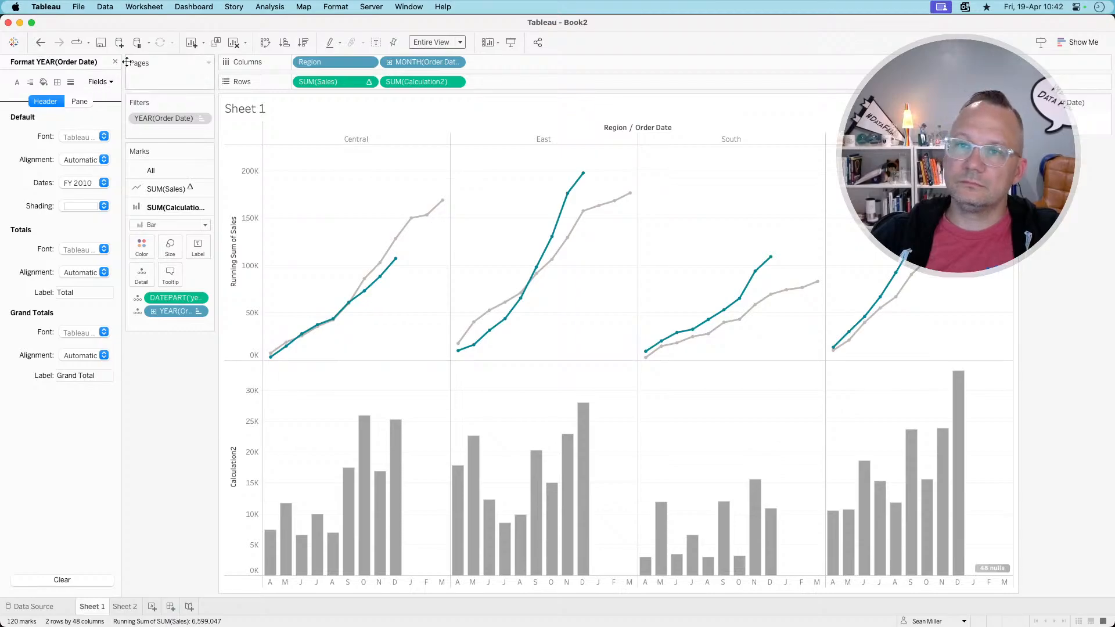
pyautogui.click(119, 44)
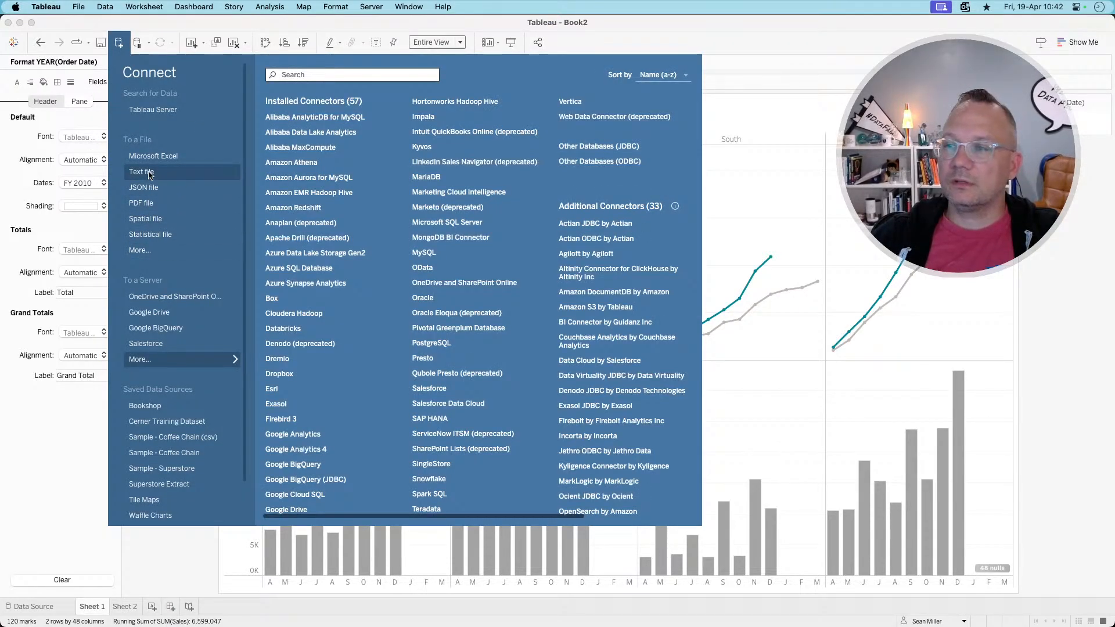
pyautogui.click(150, 172)
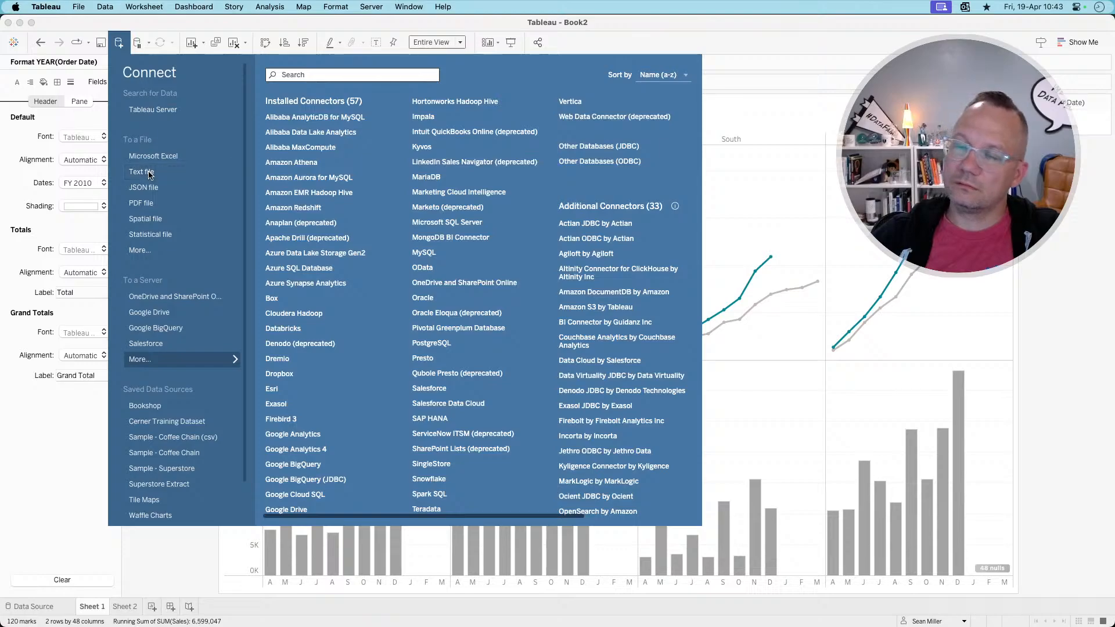
pyautogui.doubleClick(455, 168)
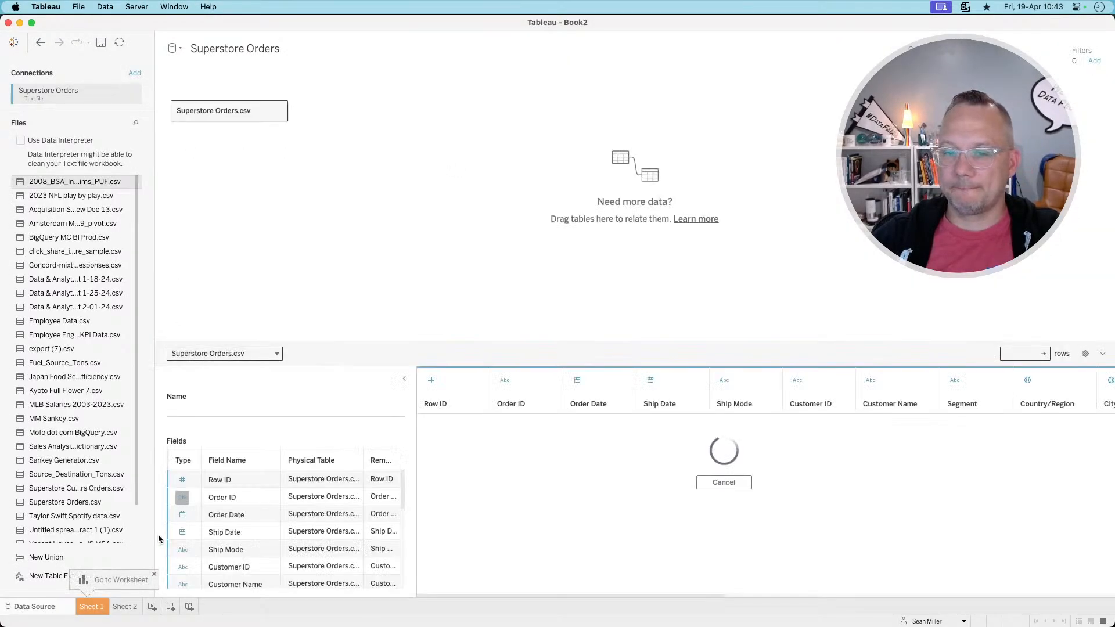
pyautogui.click(96, 607)
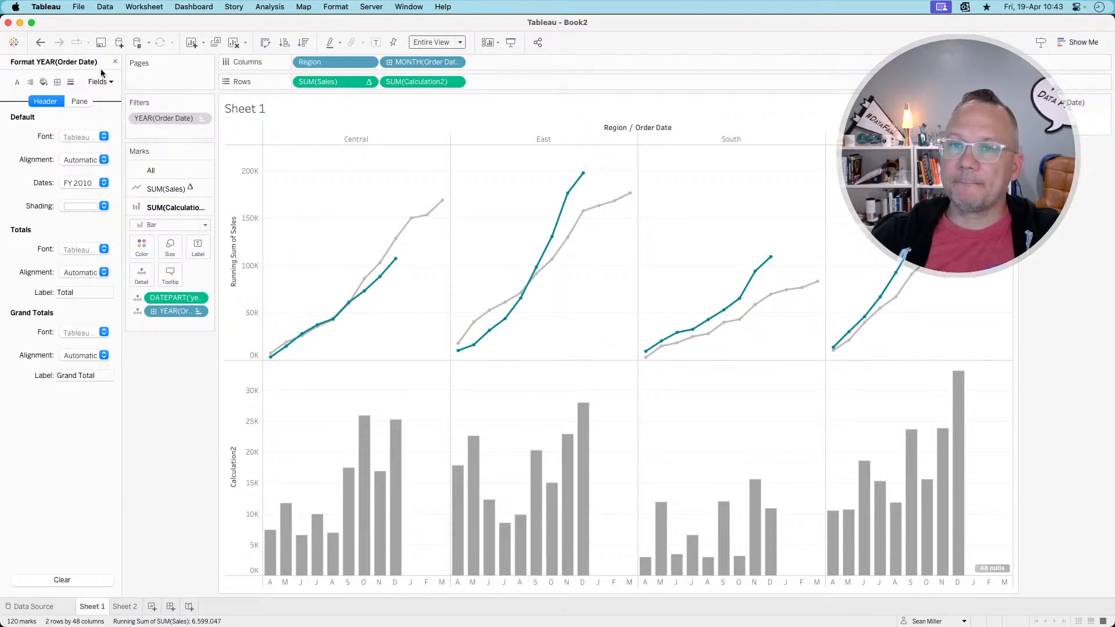
# - Close the Format YEAR(Order Date) settings and replace the Sample - Superstore data source with Superstore Orders in all worksheets
pyautogui.click(115, 61)
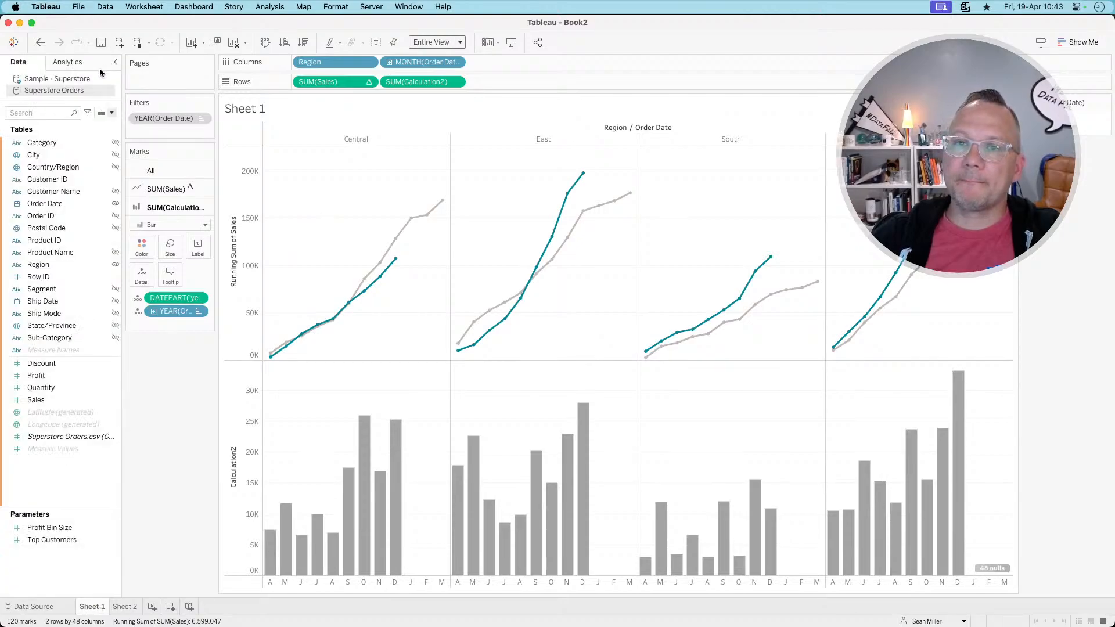
pyautogui.rightClick(62, 80)
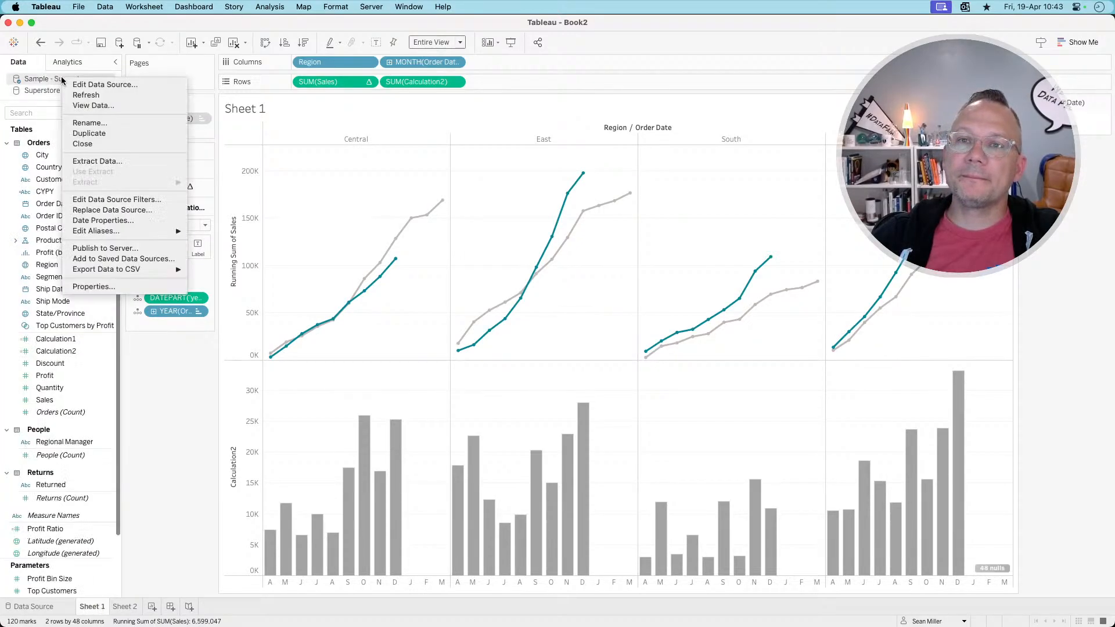
pyautogui.click(132, 211)
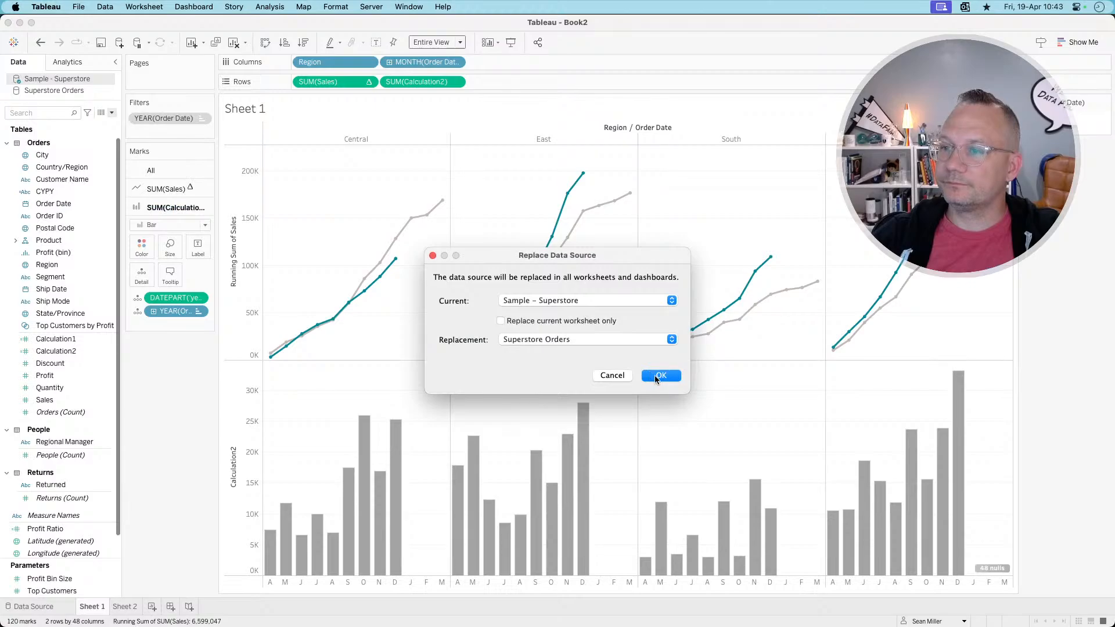
pyautogui.click(659, 376)
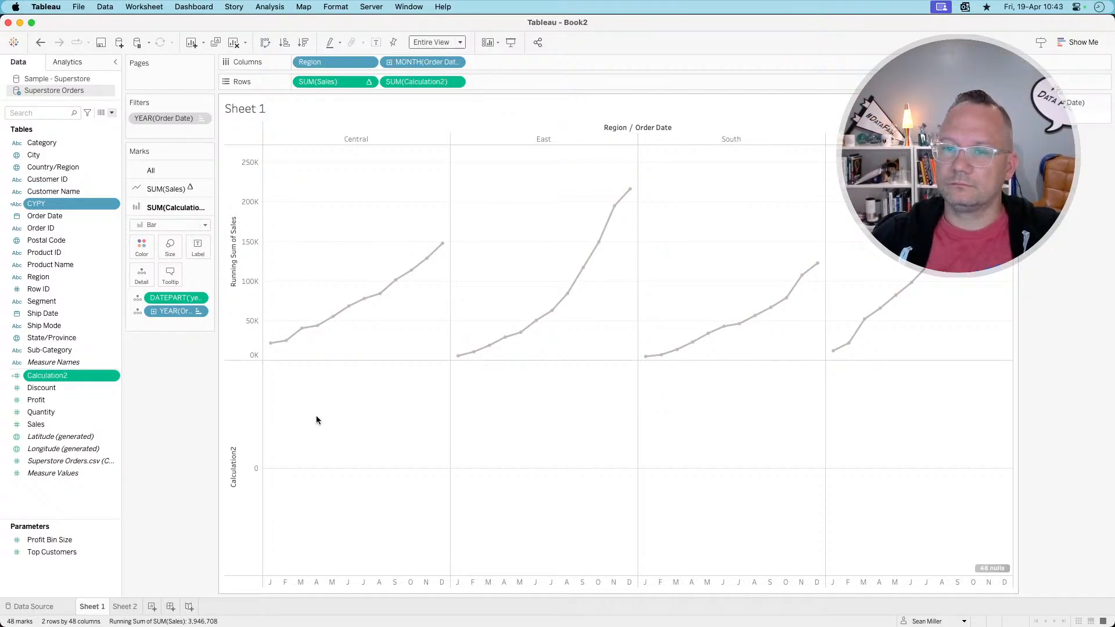
pyautogui.click(112, 112)
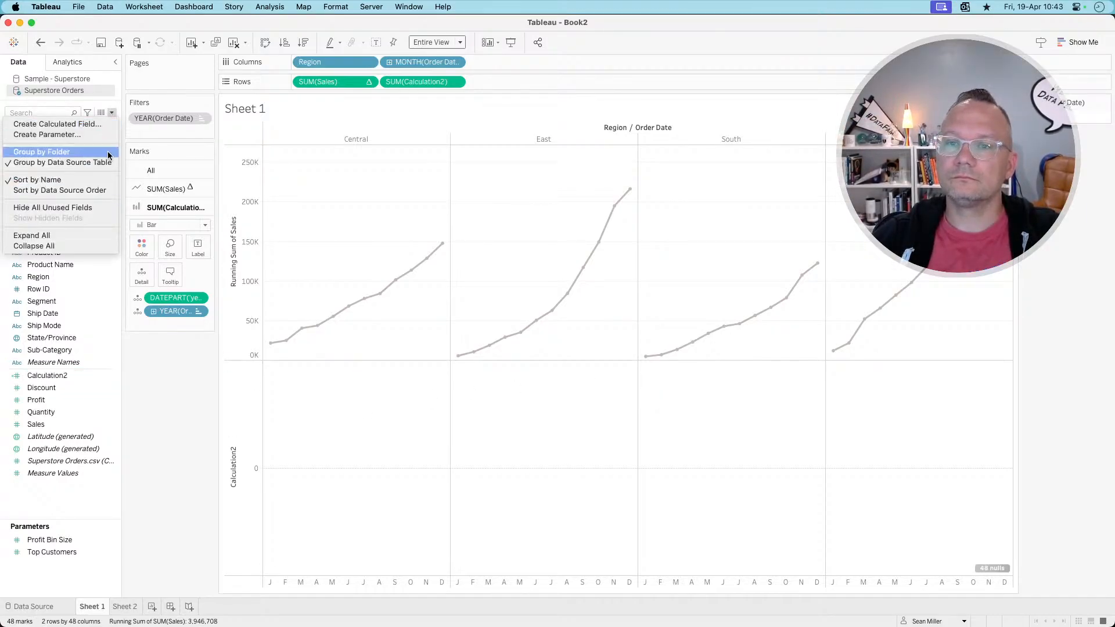
pyautogui.click(146, 402)
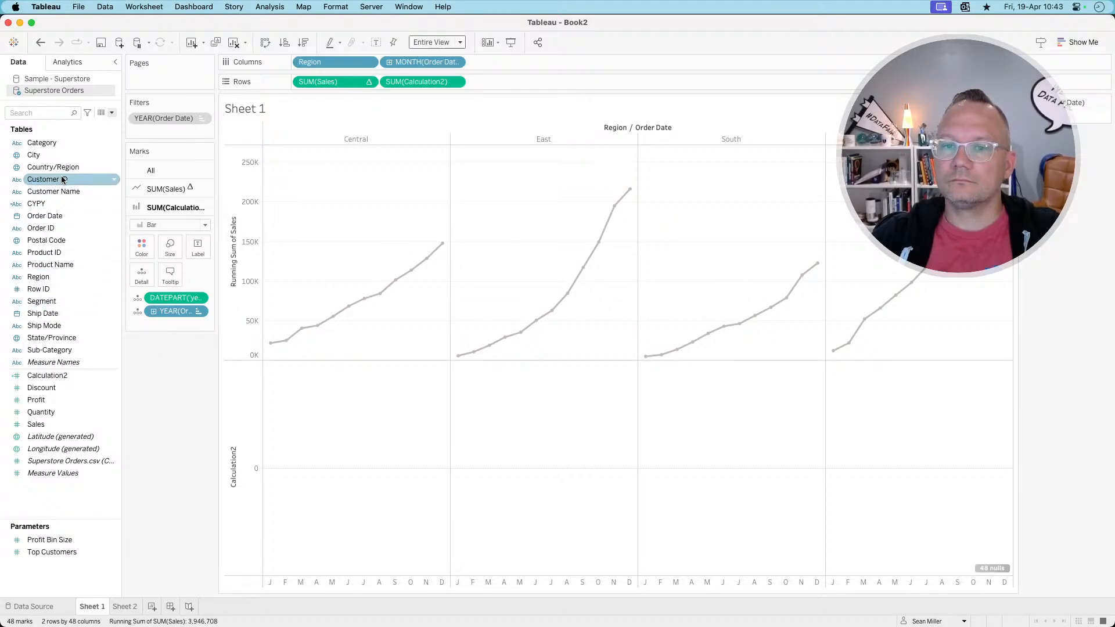
pyautogui.rightClick(65, 378)
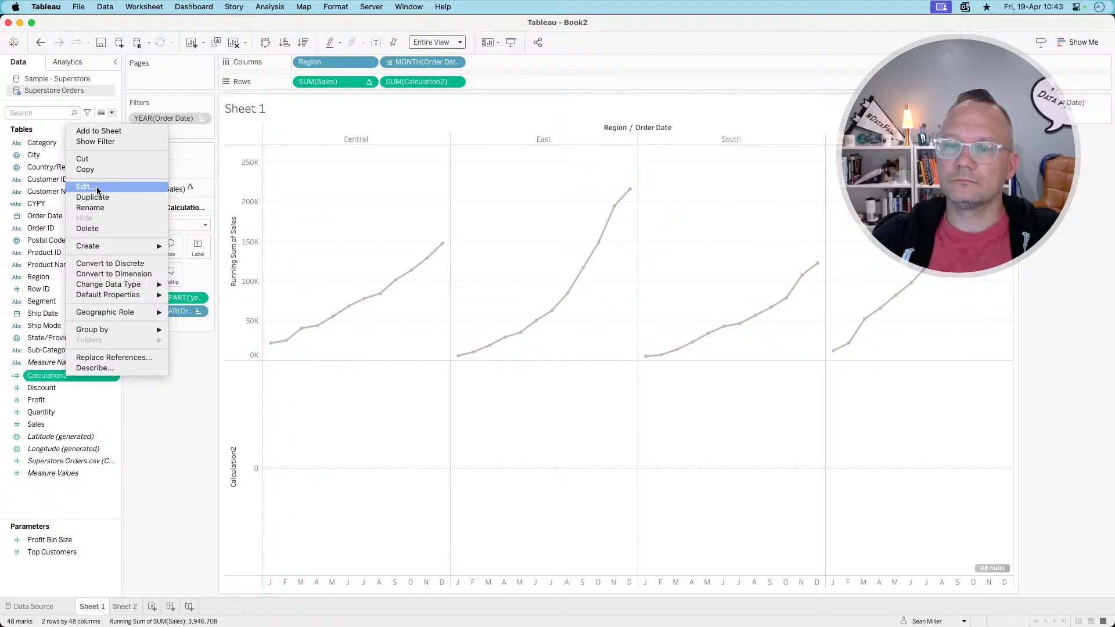
pyautogui.click(162, 460)
pyautogui.moveTo(170, 120); pyautogui.dragTo(171, 467)
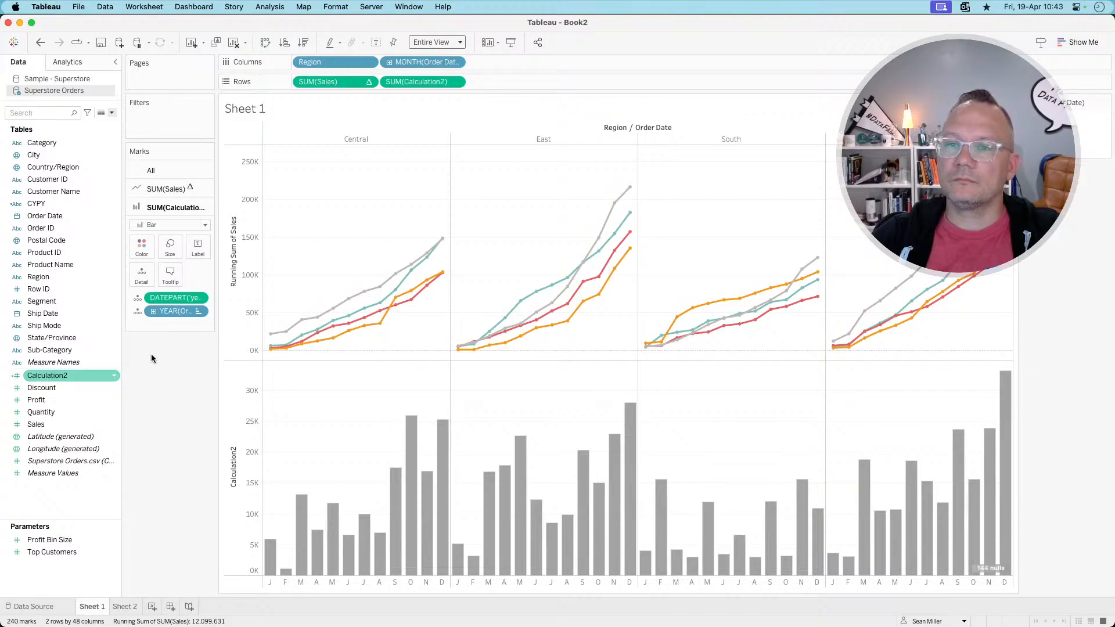
pyautogui.press('super+z')
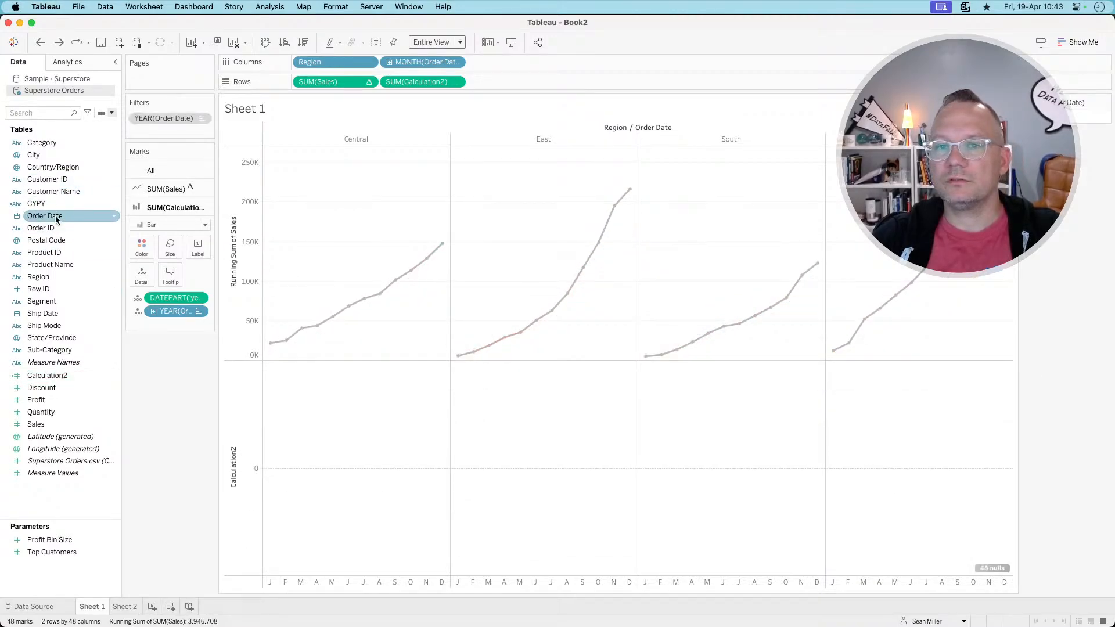
# - Set the default fiscal year start of the Order Date field to April
pyautogui.rightClick(54, 216)
pyautogui.moveTo(98, 341)
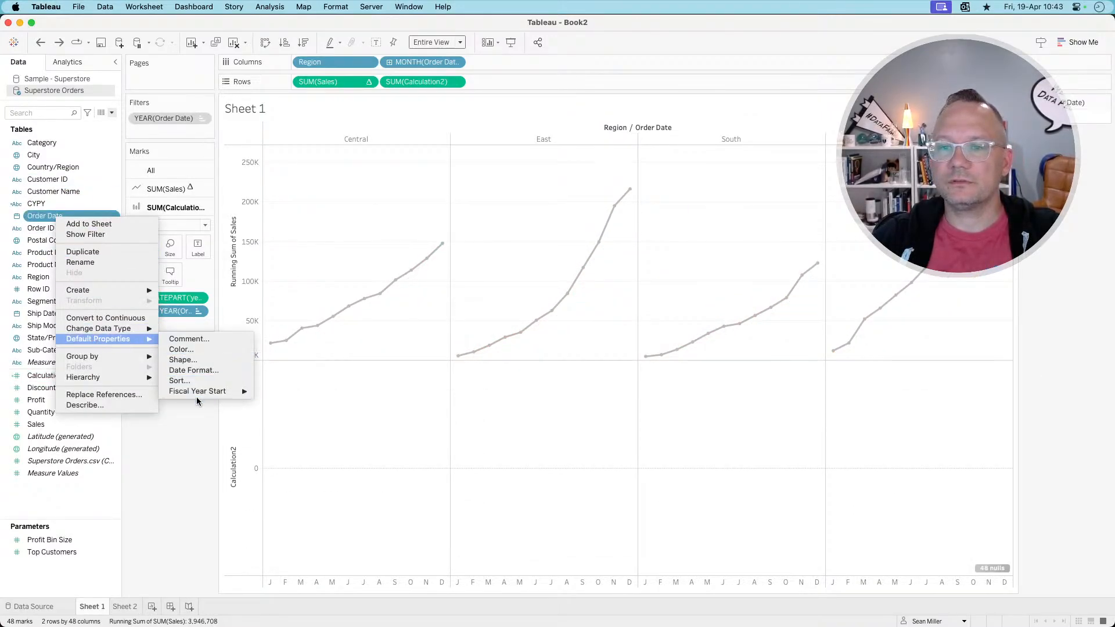
pyautogui.moveTo(198, 394)
pyautogui.click(293, 431)
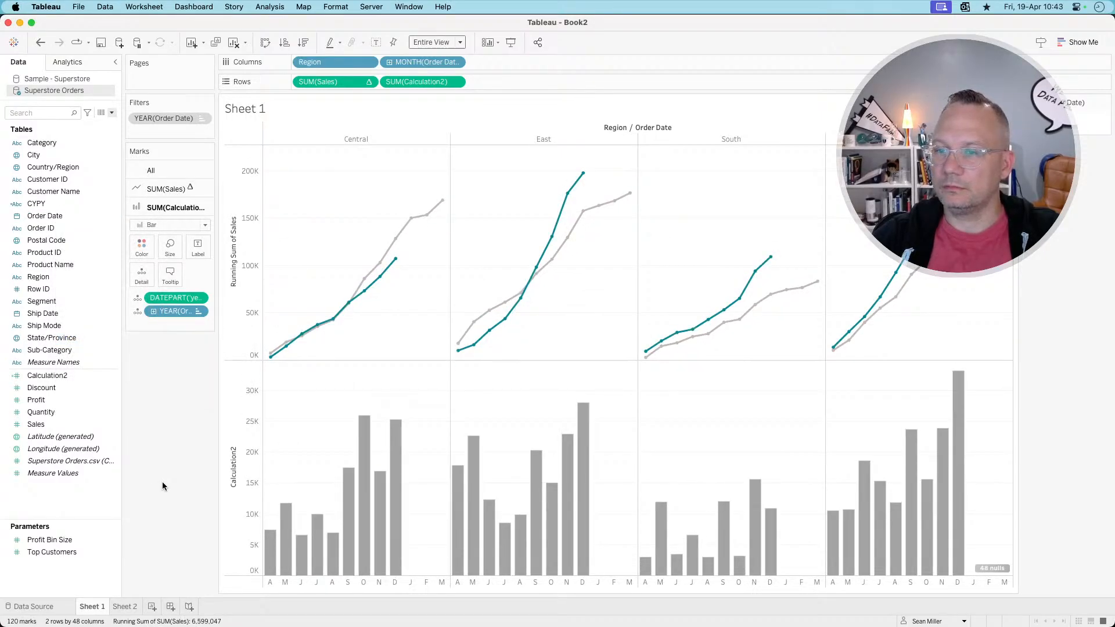
# - Switch to Arc, check the East November bar on the challenge dashboard, and compare it with the East bars in Tableau's Sheet 1
pyautogui.press('super+Tab')
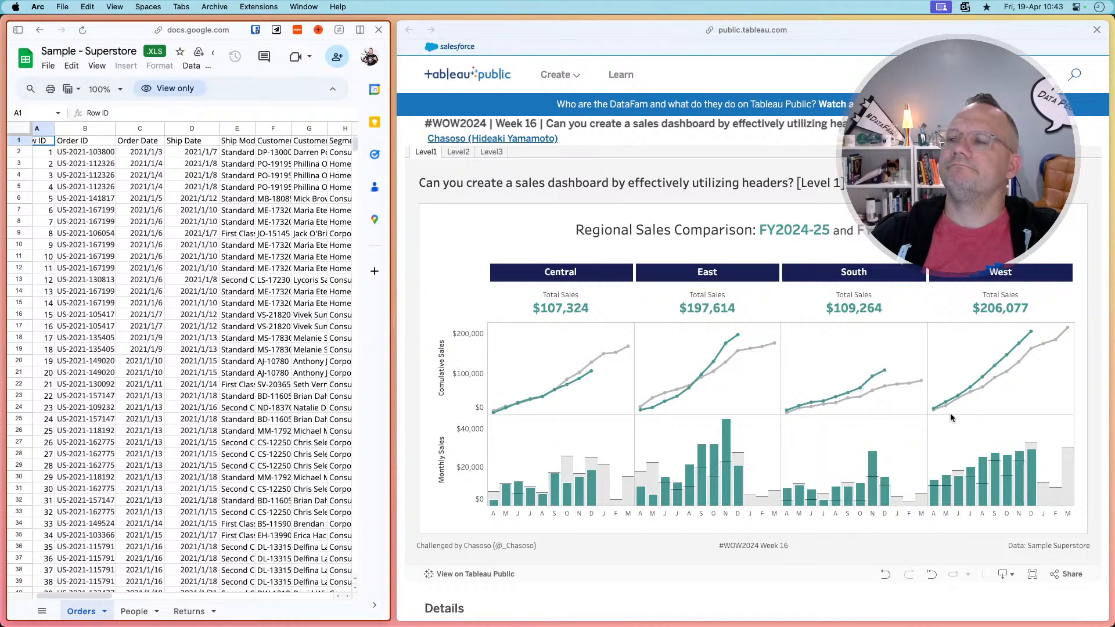
pyautogui.moveTo(730, 433)
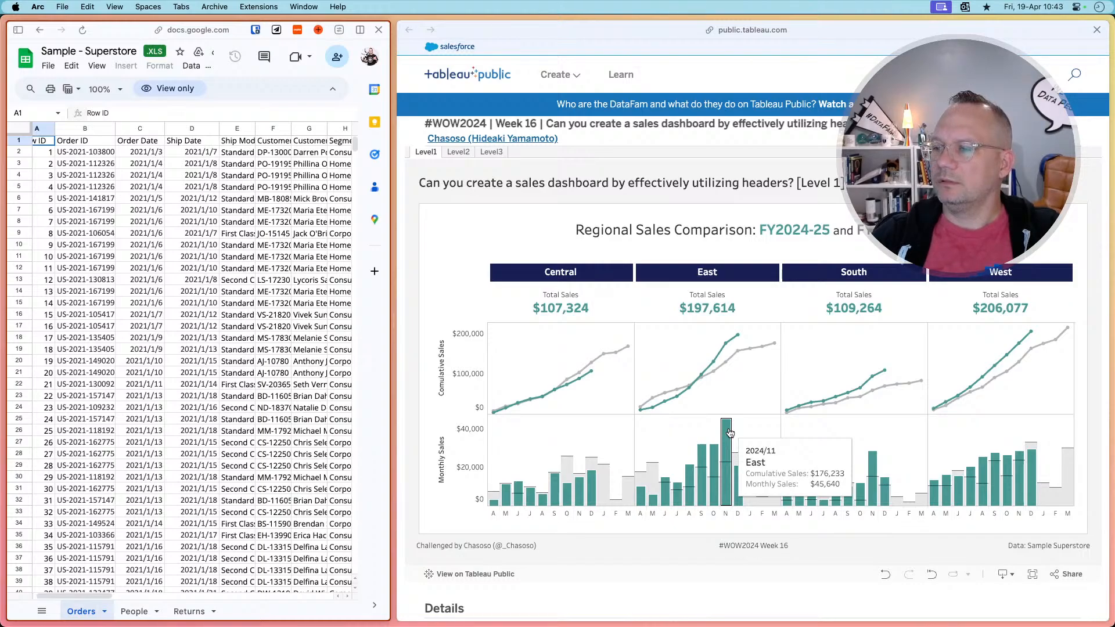
pyautogui.press('super+Tab')
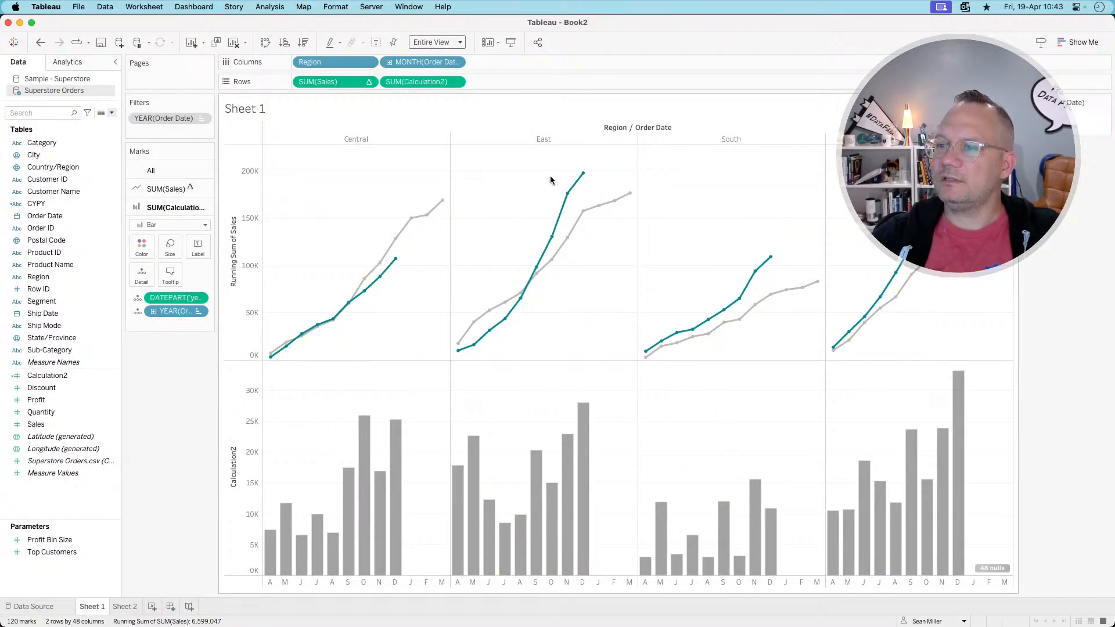
pyautogui.moveTo(586, 405)
pyautogui.press('super+Tab')
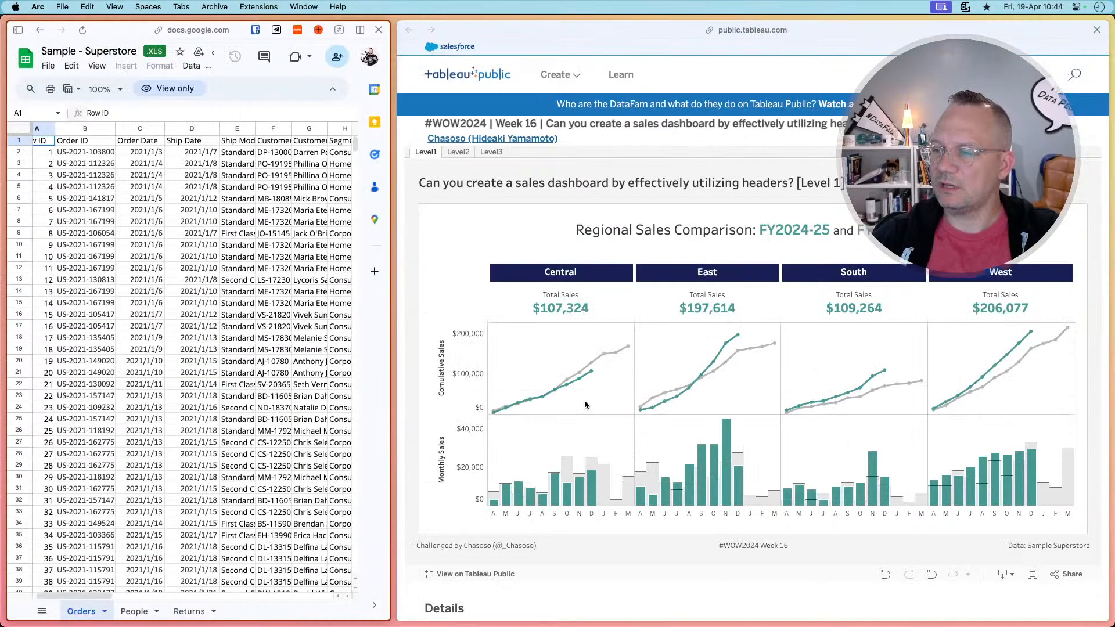
pyautogui.moveTo(727, 424)
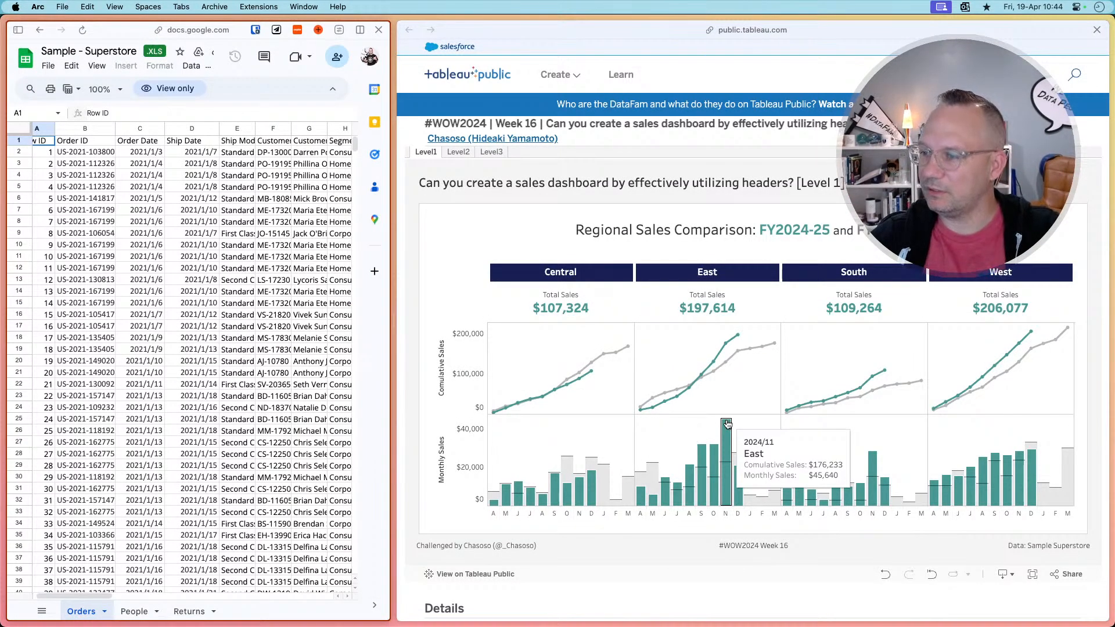
pyautogui.press('super+Tab')
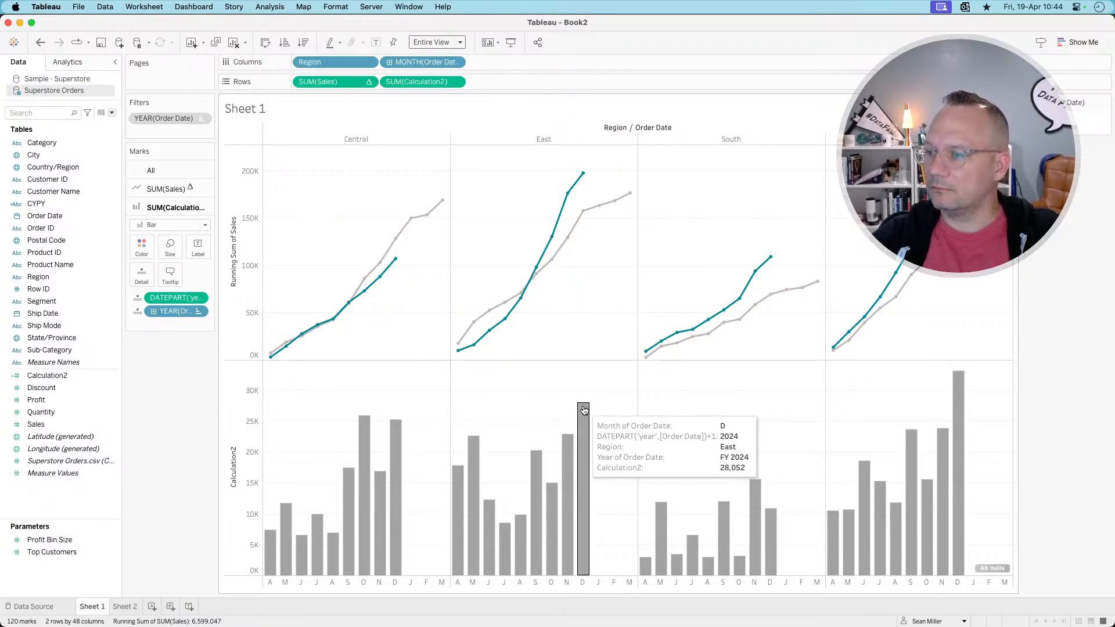
# - Compare the monthly bars of all regions between the challenge dashboard in Arc and Sheet 1, and end in Tableau
pyautogui.press('super+Tab')
pyautogui.press('super+Tab')
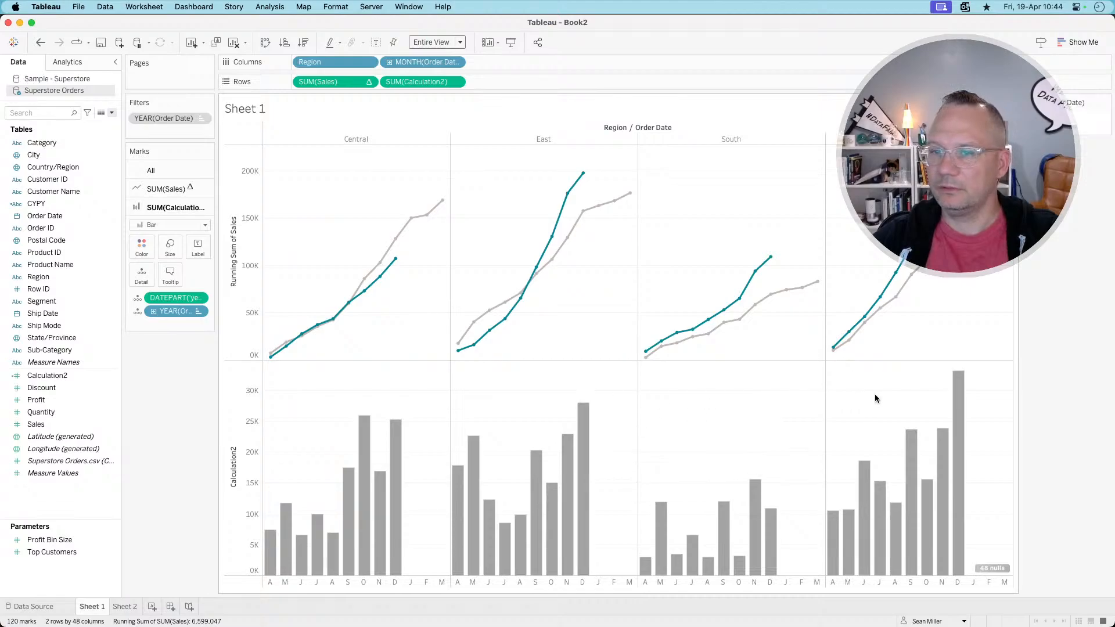
pyautogui.press('super+Tab')
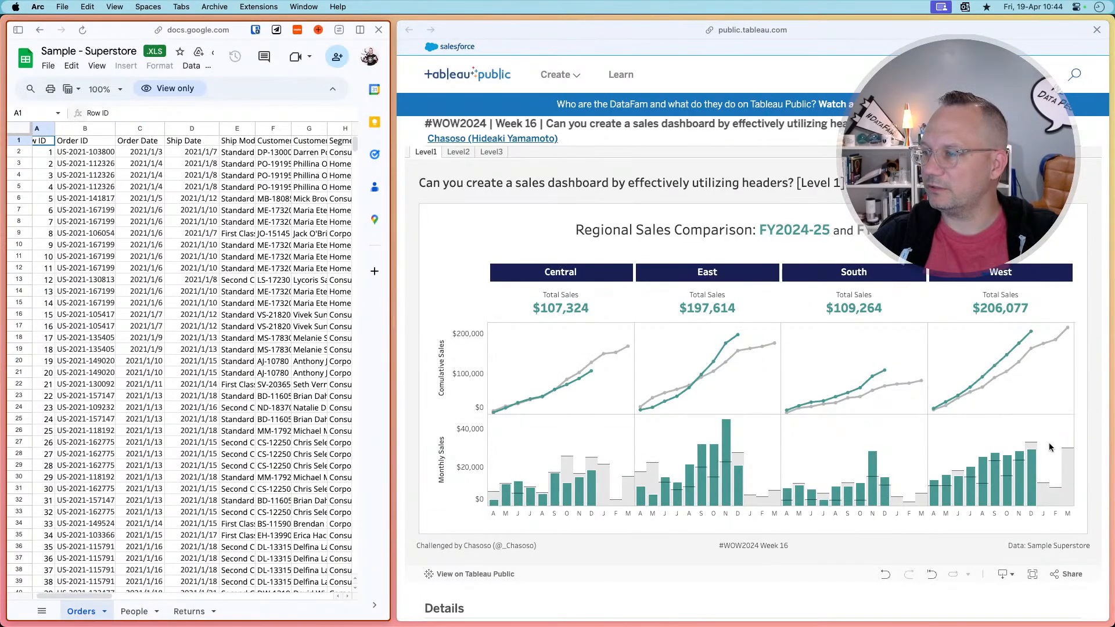
pyautogui.click(758, 437)
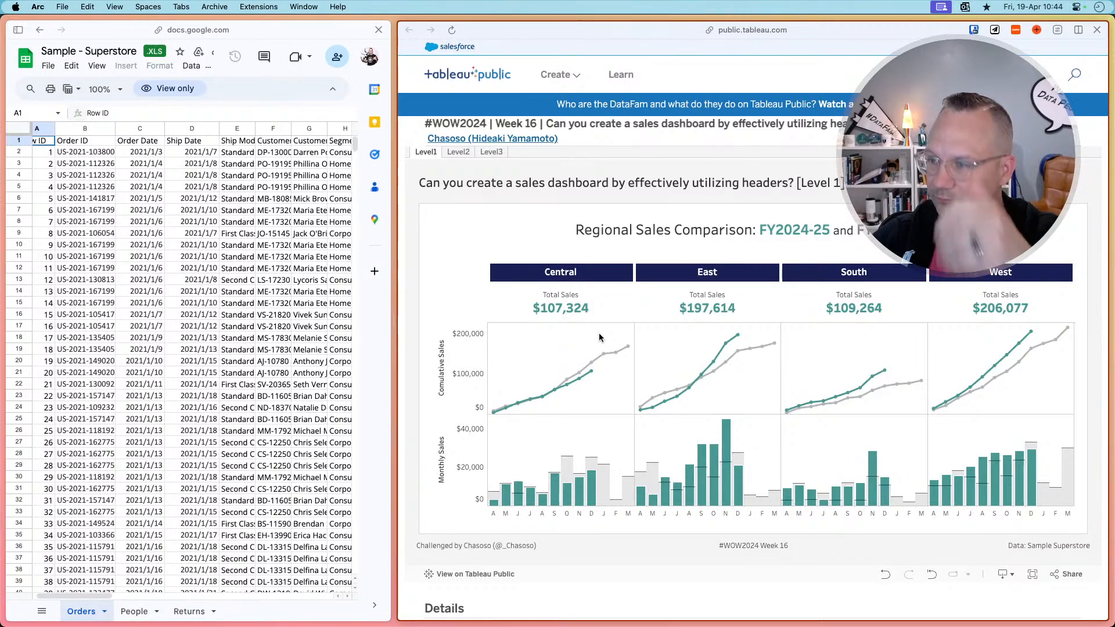
pyautogui.press('super+Tab')
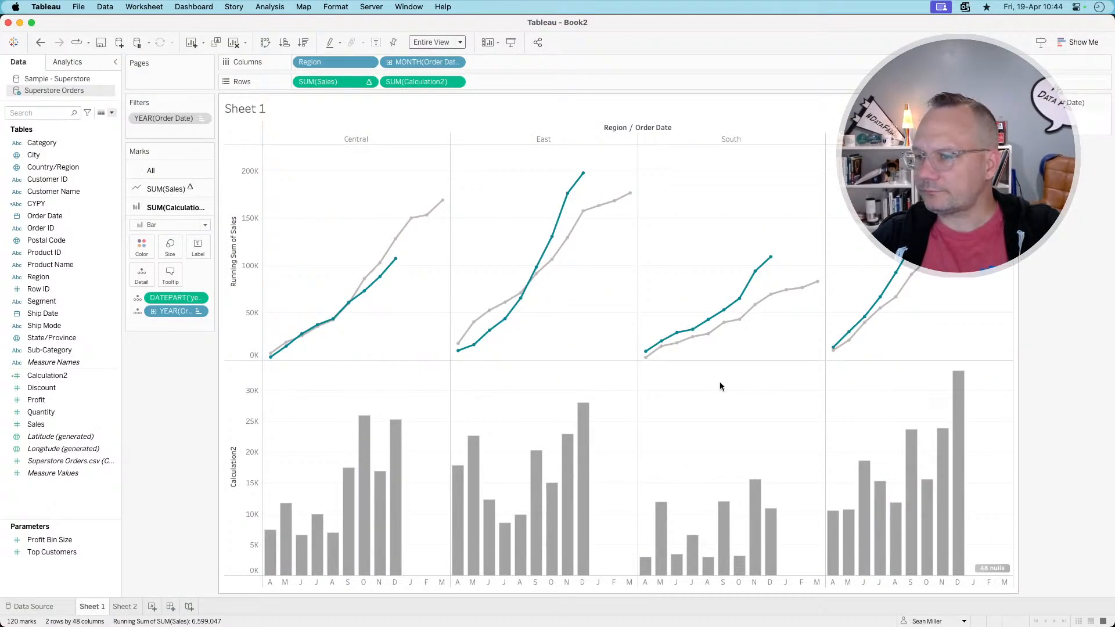
pyautogui.press('super+Tab')
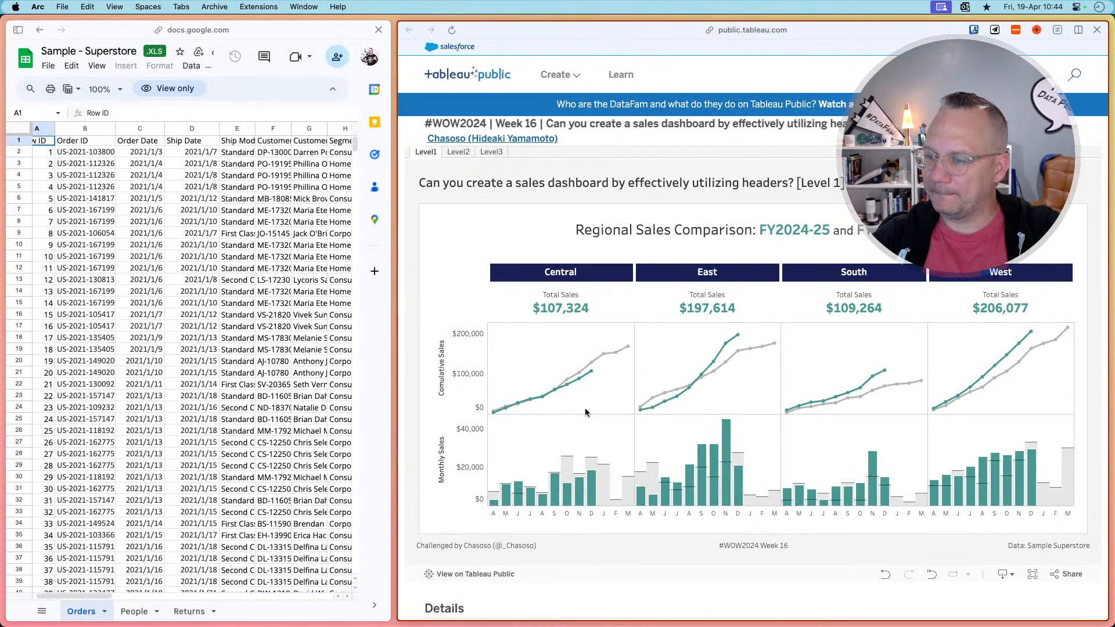
pyautogui.press('super+Tab')
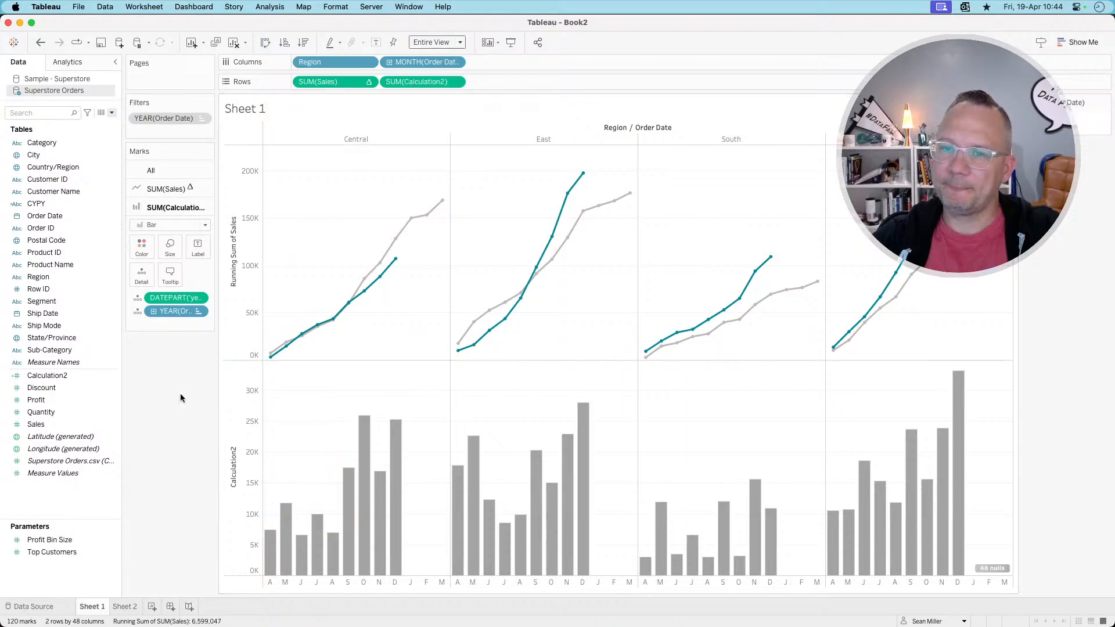
# - Change the Calculation2 formula to compare the order year plus 1 with 2025, and apply it with the editor left open
pyautogui.rightClick(51, 377)
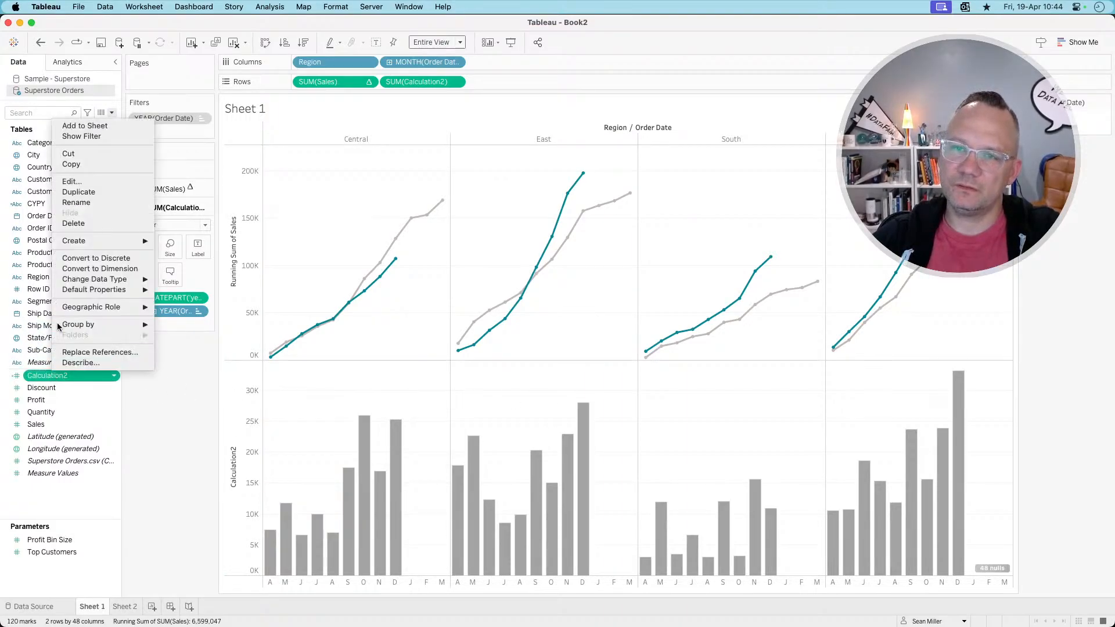
pyautogui.click(80, 184)
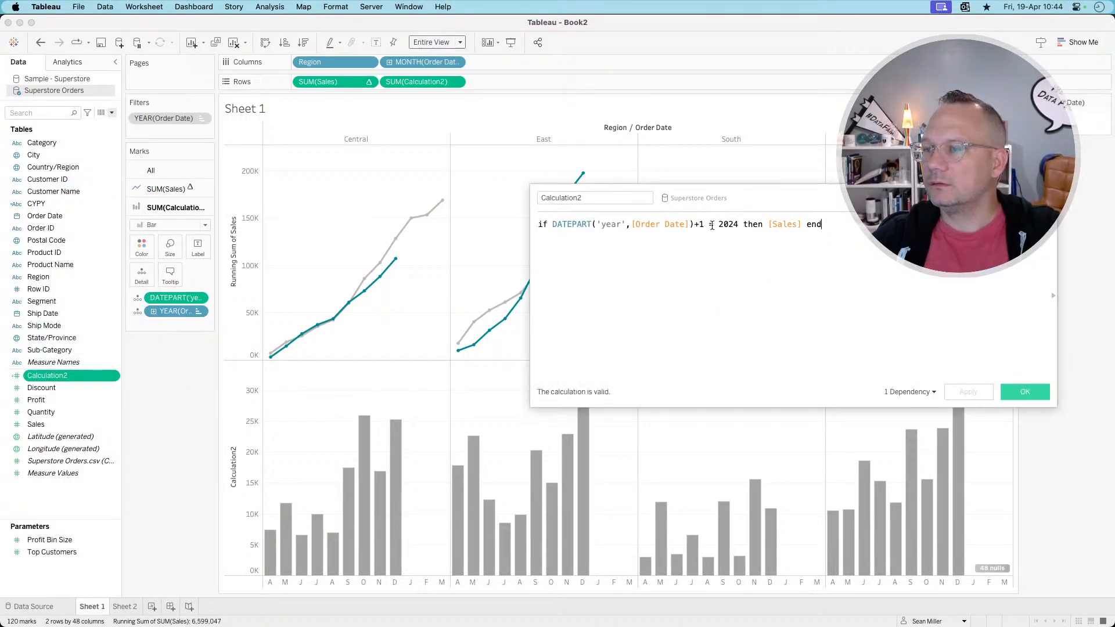
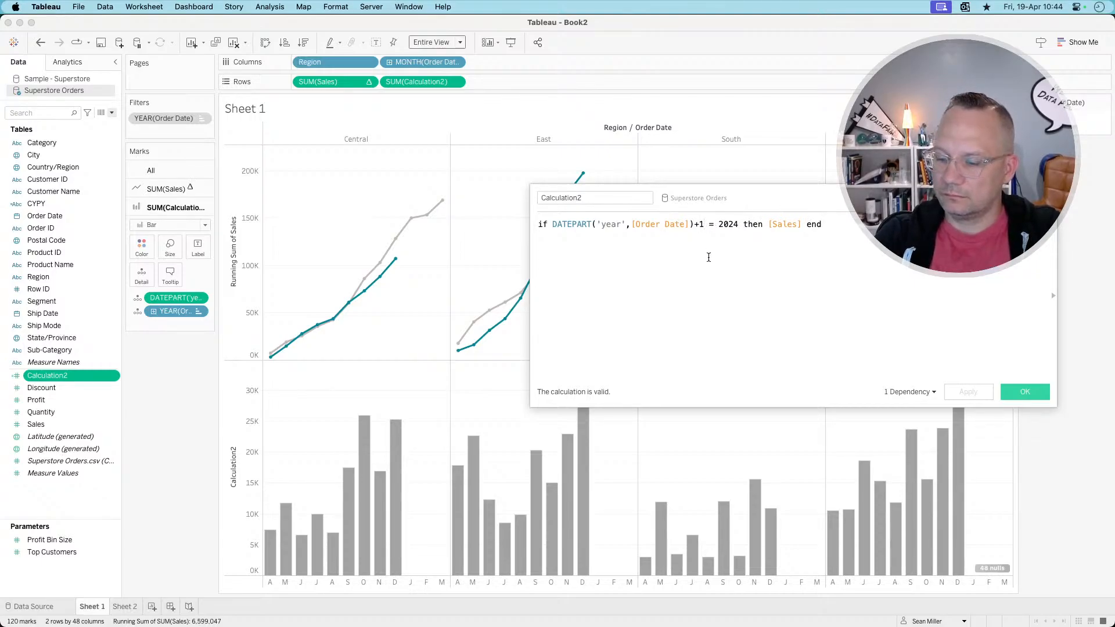
pyautogui.press('BackSpace')
pyautogui.write('1')
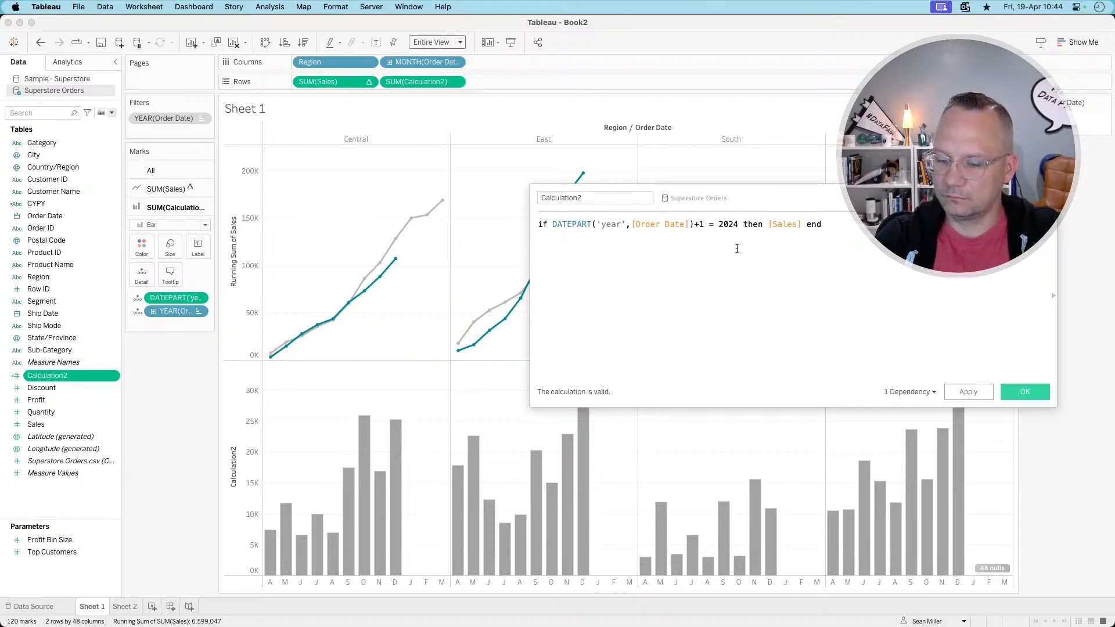
pyautogui.click(738, 249)
pyautogui.press('BackSpace')
pyautogui.write('5')
pyautogui.click(968, 391)
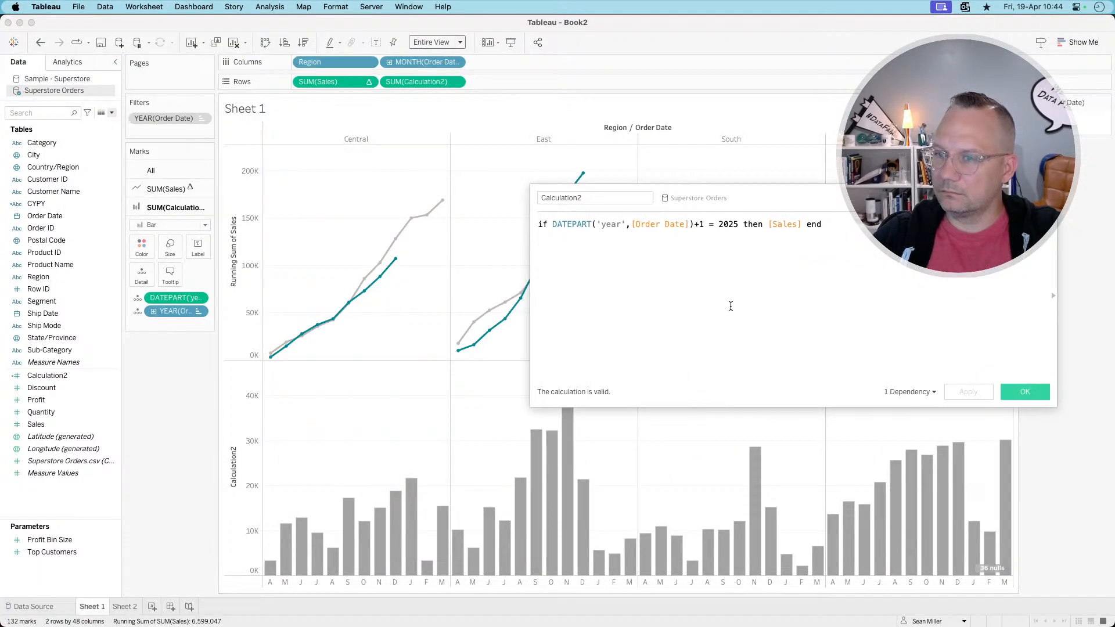
# - Move the calculation editor off the bars and compare the East November bar with the challenge dashboard in Arc, returning to Tableau
pyautogui.moveTo(788, 195); pyautogui.dragTo(789, 117)
pyautogui.moveTo(534, 459)
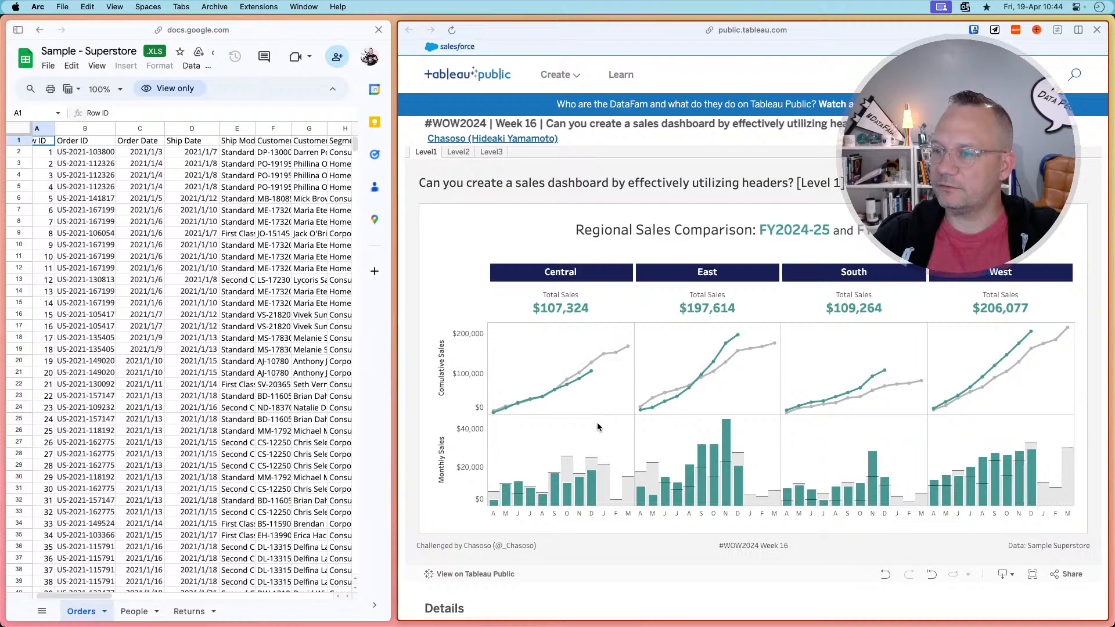
pyautogui.moveTo(723, 427)
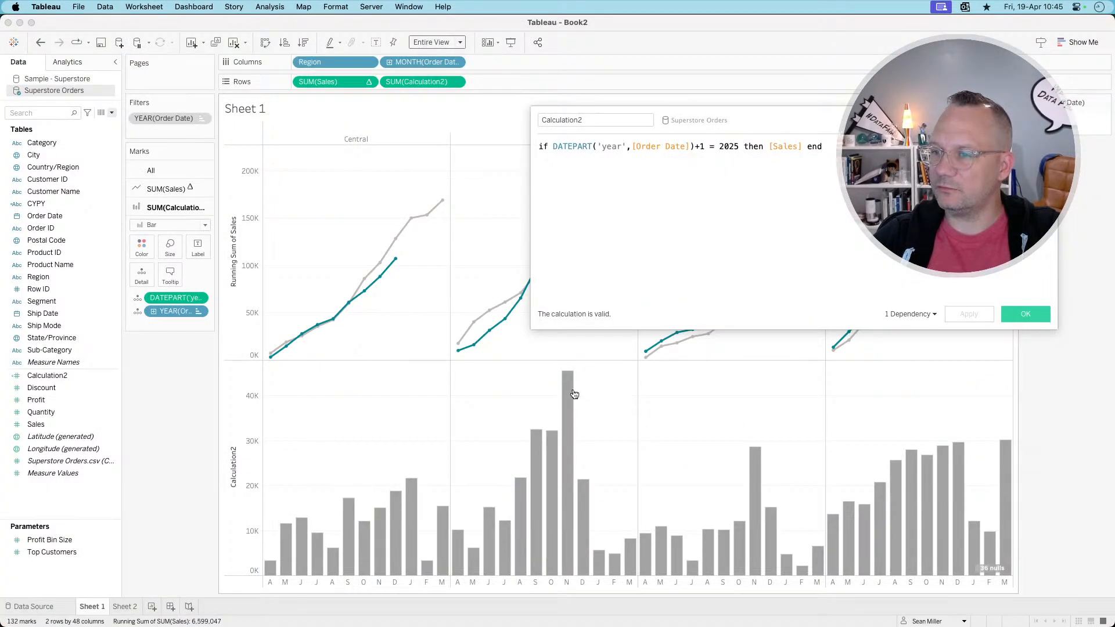
pyautogui.moveTo(573, 394)
pyautogui.press('super+Tab')
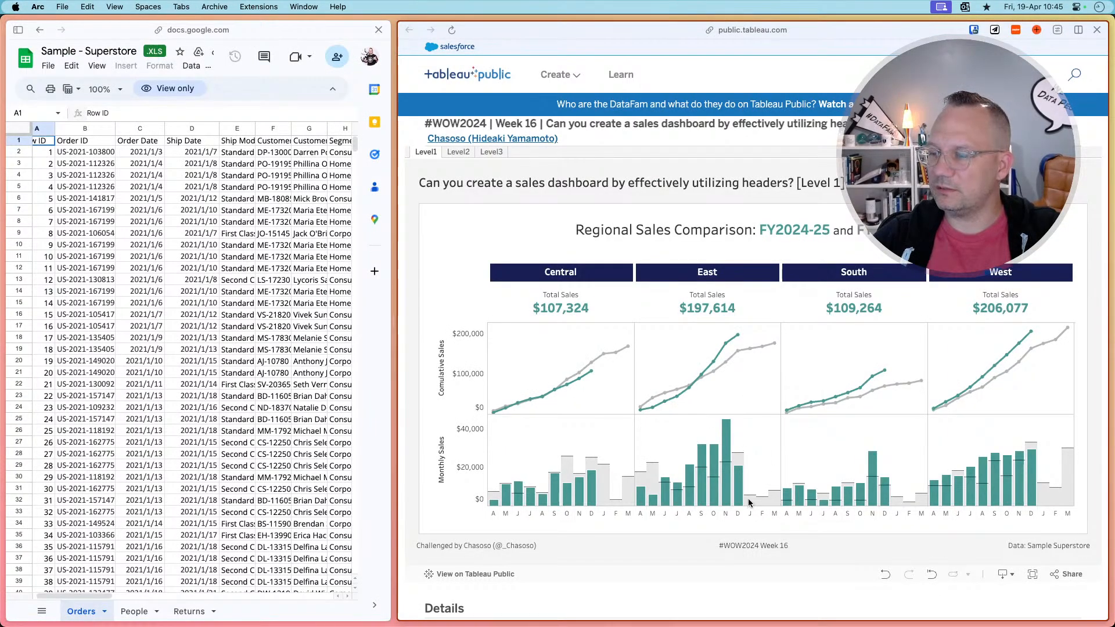
pyautogui.press('super+Tab')
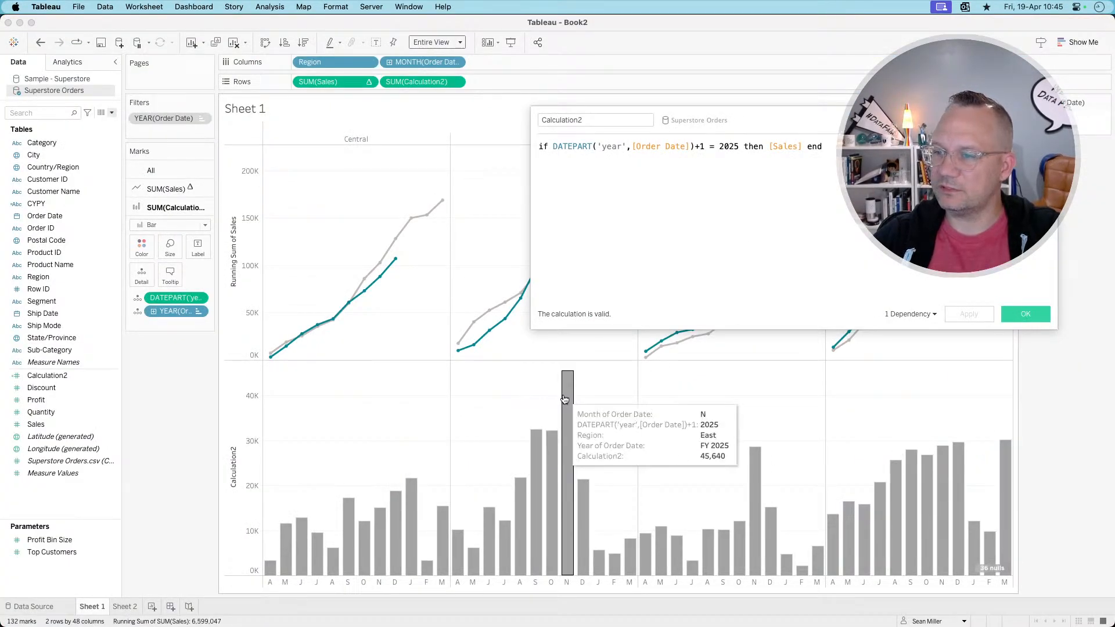
# - Color the Calculation2 bars teal like the current-year lines
pyautogui.click(142, 247)
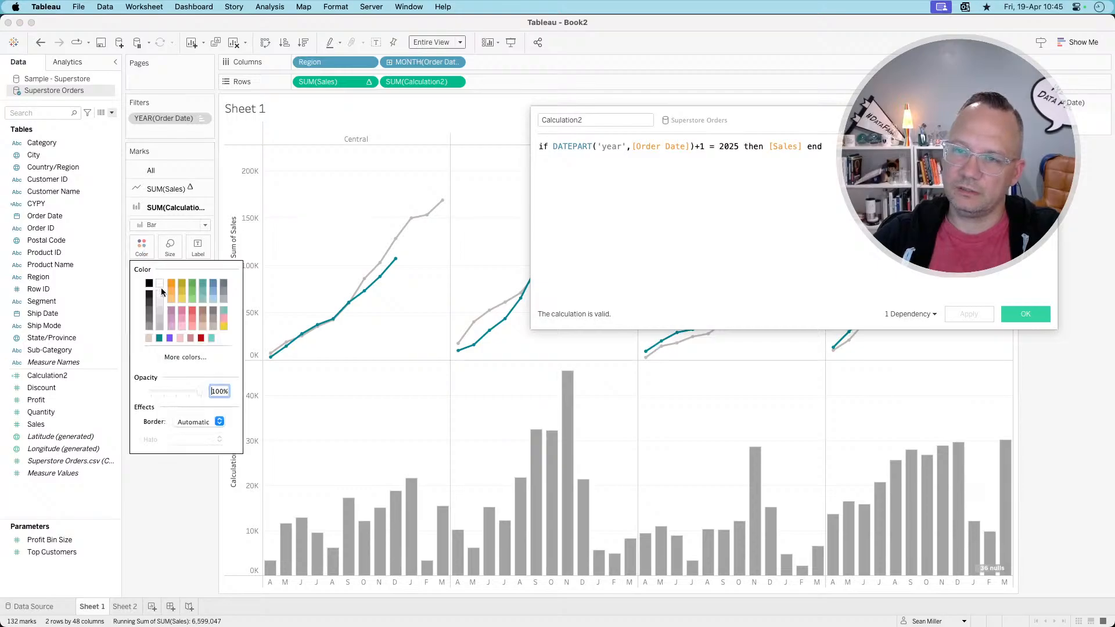
pyautogui.click(159, 339)
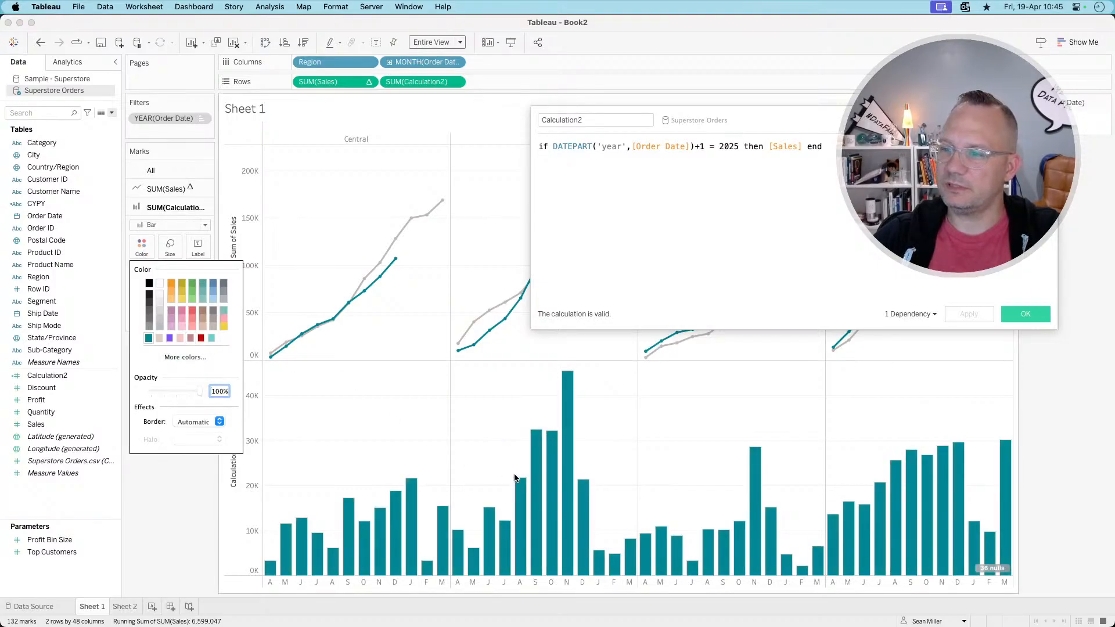
pyautogui.click(481, 434)
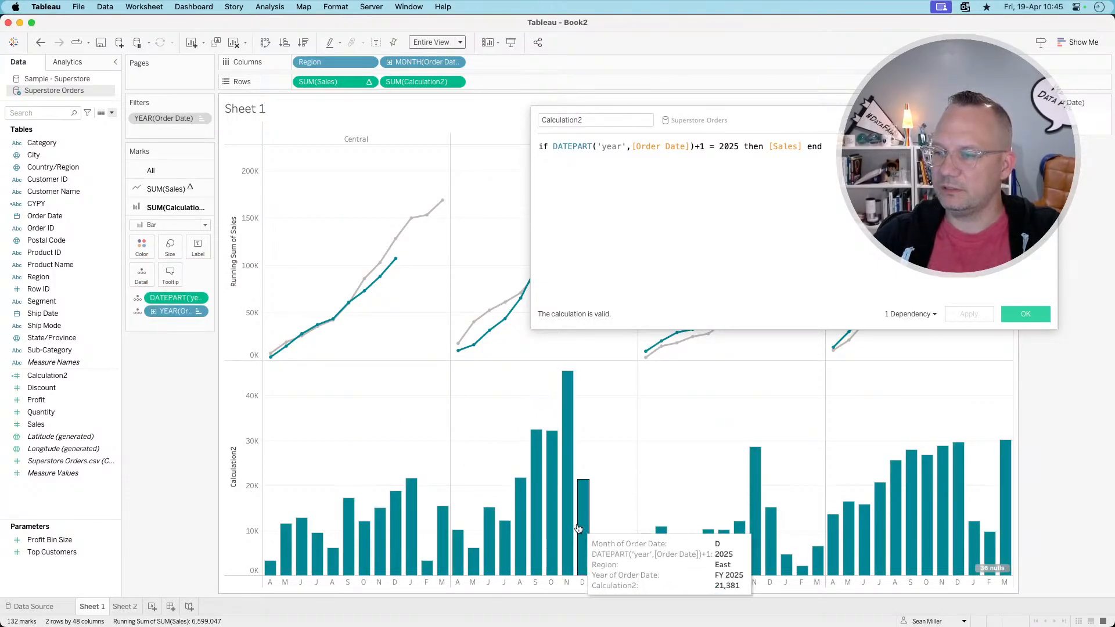
# - Inspect the East January bar, check the East bars on the challenge dashboard in Arc, and inspect the East November bar in Tableau
pyautogui.moveTo(617, 566)
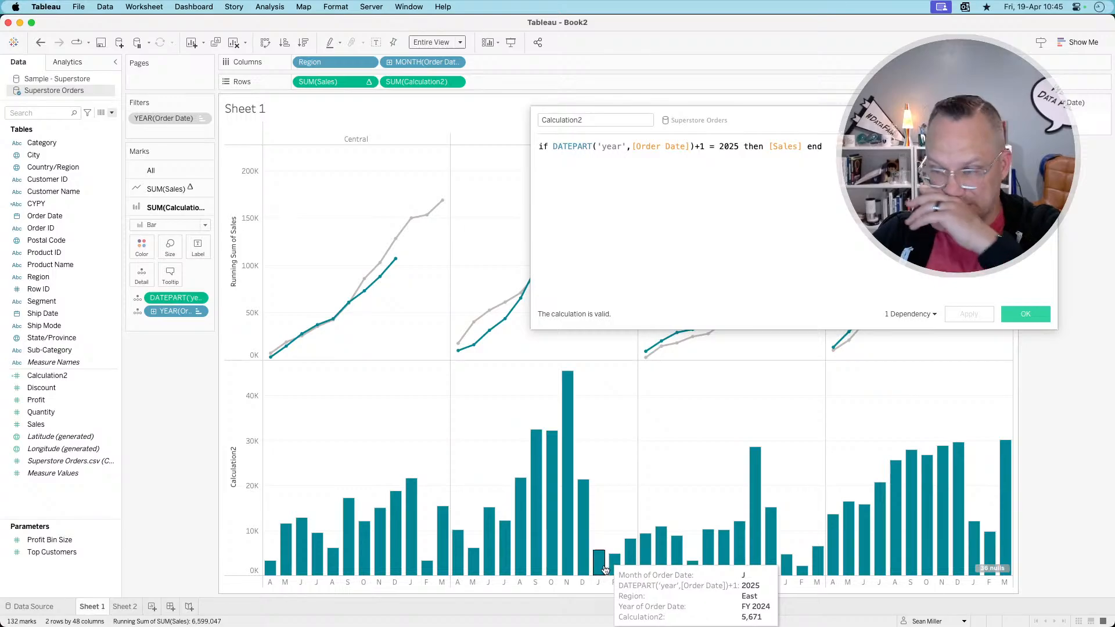
pyautogui.press('super+Tab')
pyautogui.moveTo(738, 501)
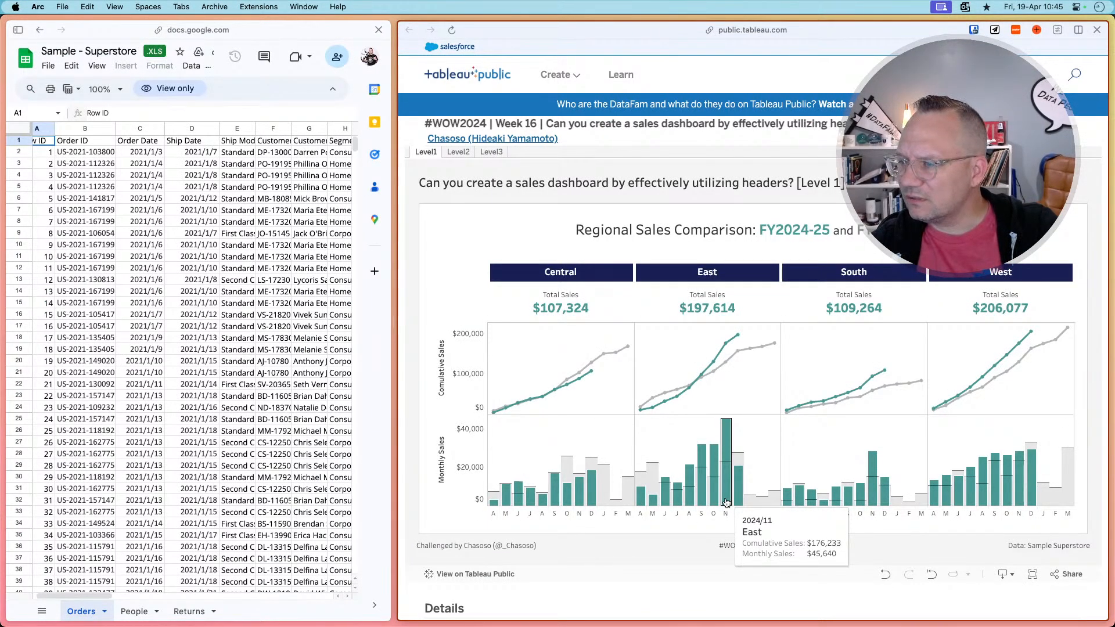
pyautogui.press('super+Tab')
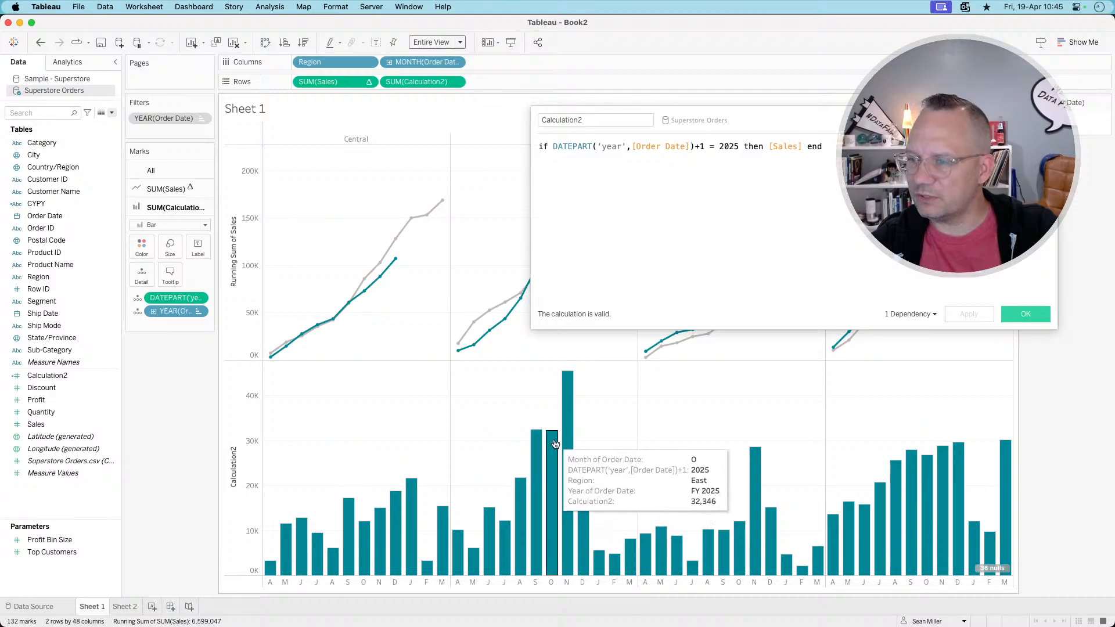
pyautogui.moveTo(570, 422)
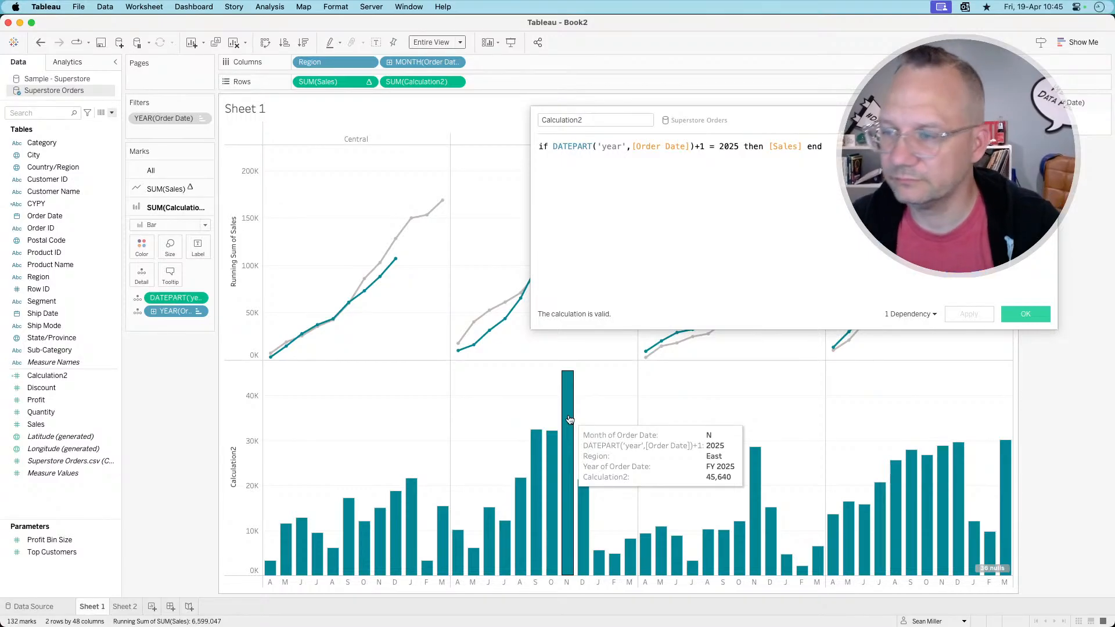
# - Examine the East December to March bars against the running-sum lines above, moving the calculation editor off the East lines
pyautogui.moveTo(589, 498)
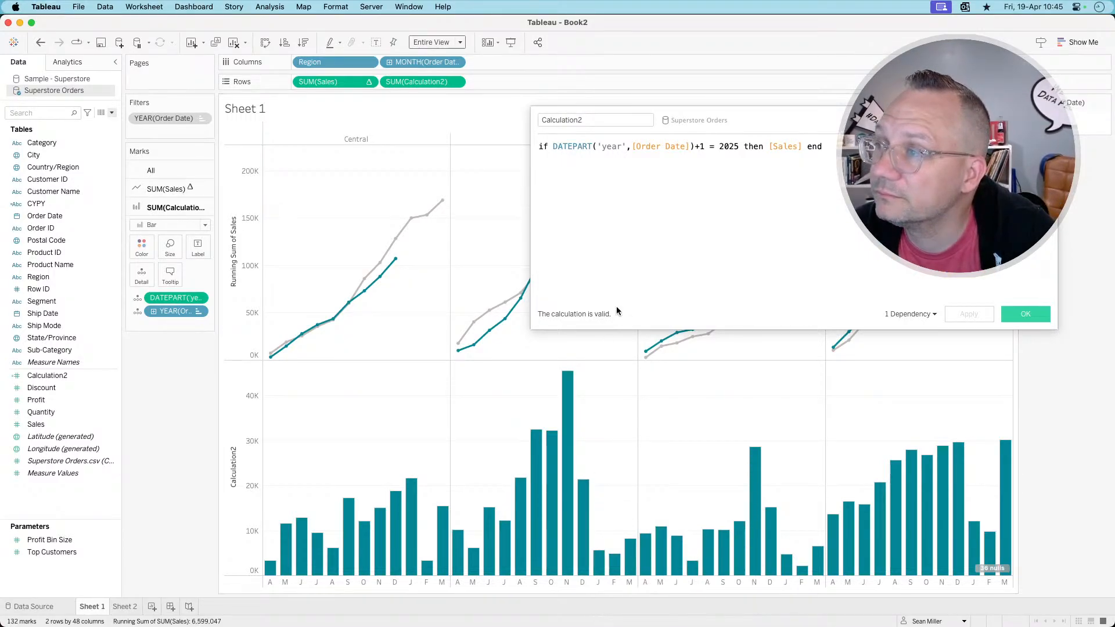
pyautogui.click(741, 165)
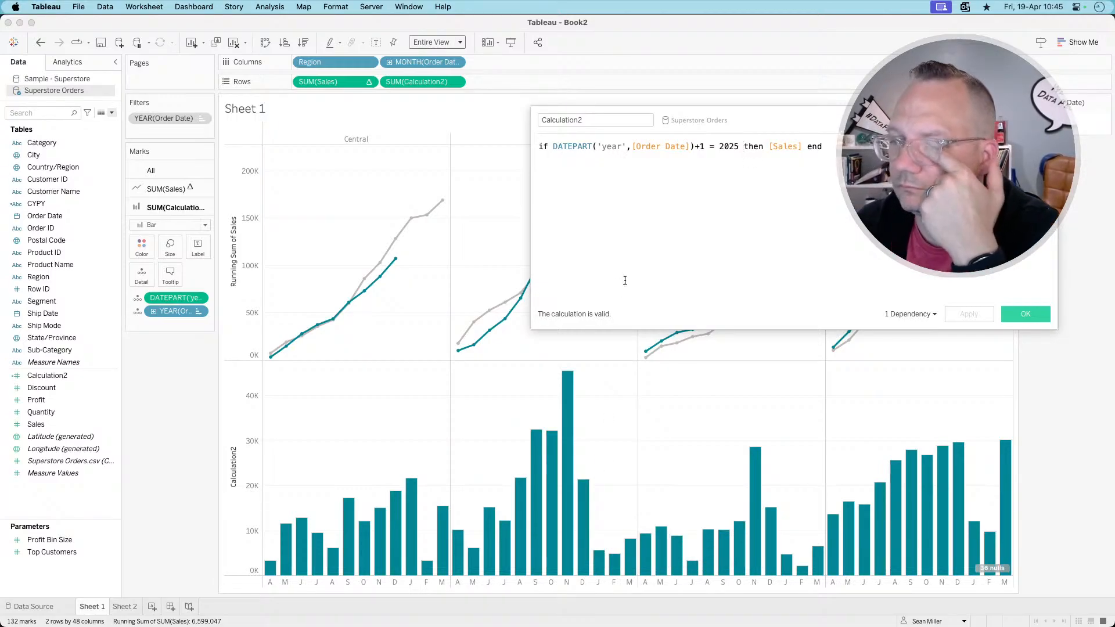
pyautogui.moveTo(584, 468); pyautogui.dragTo(630, 595)
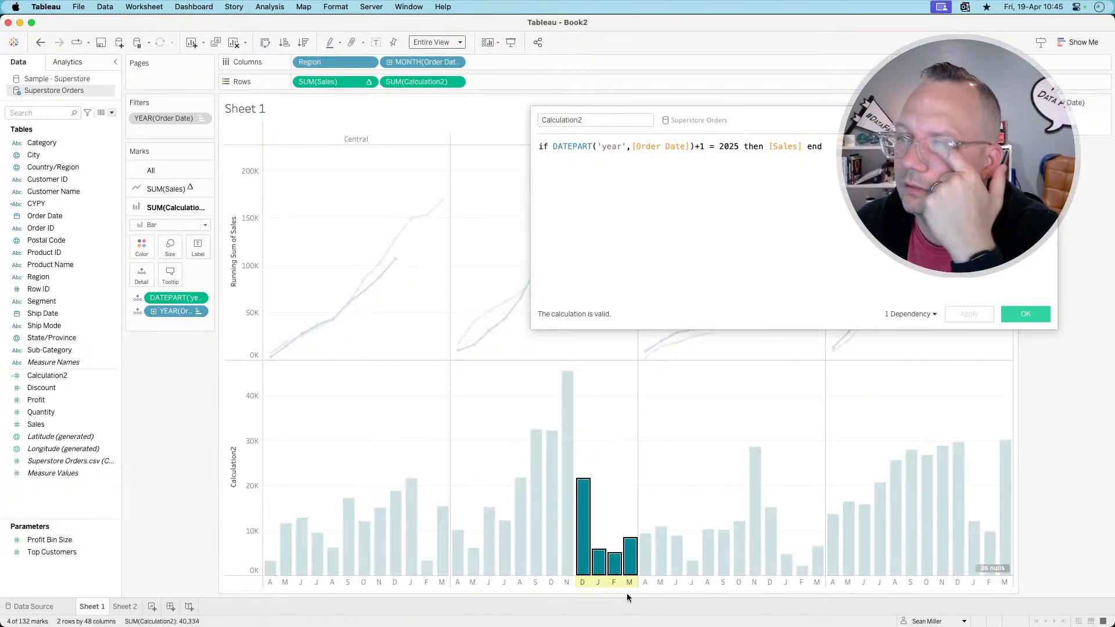
pyautogui.moveTo(715, 119); pyautogui.dragTo(916, 102)
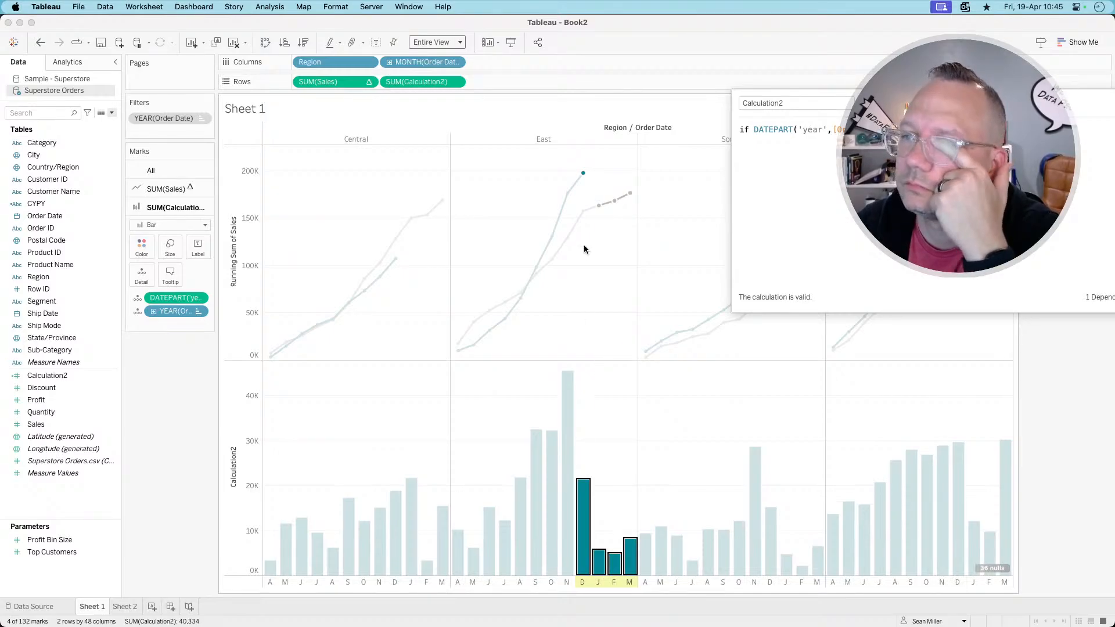
pyautogui.moveTo(587, 215)
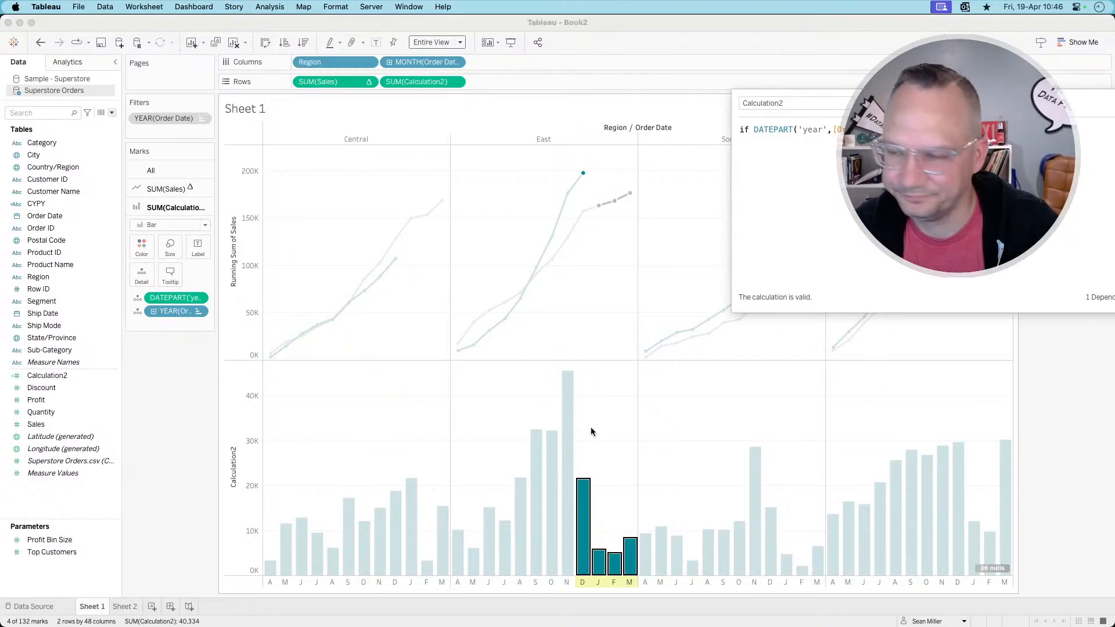
# - Compare the East January to March bars with the challenge dashboard in Arc, returning to Tableau to select and deselect them
pyautogui.press('super+Tab')
pyautogui.press('super+Tab')
pyautogui.press('super+Tab')
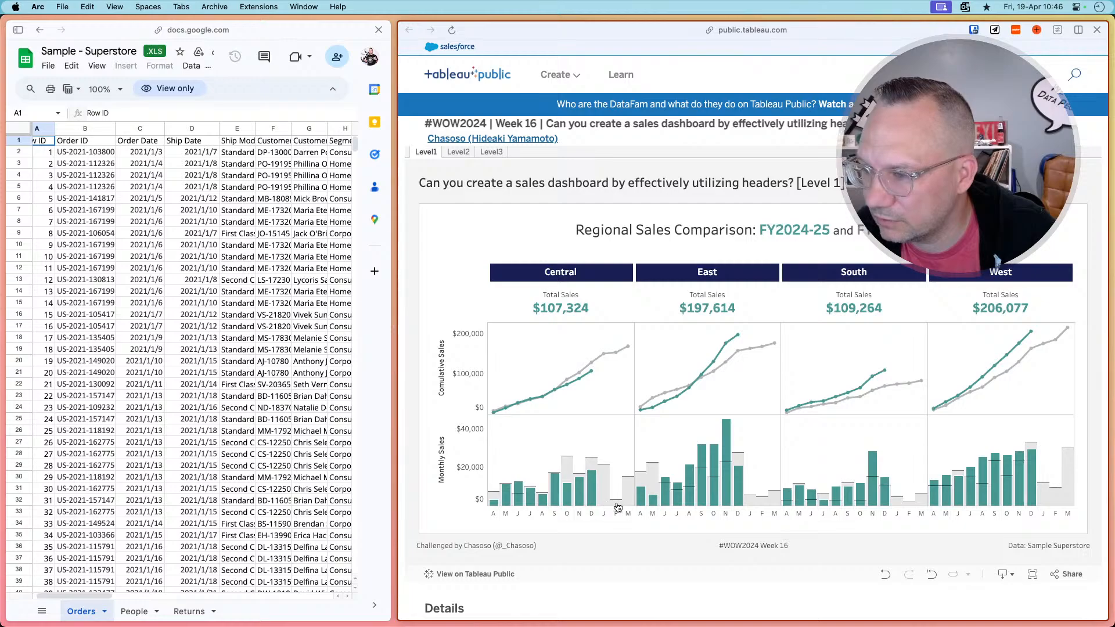
pyautogui.press('super+Tab')
pyautogui.click(609, 511)
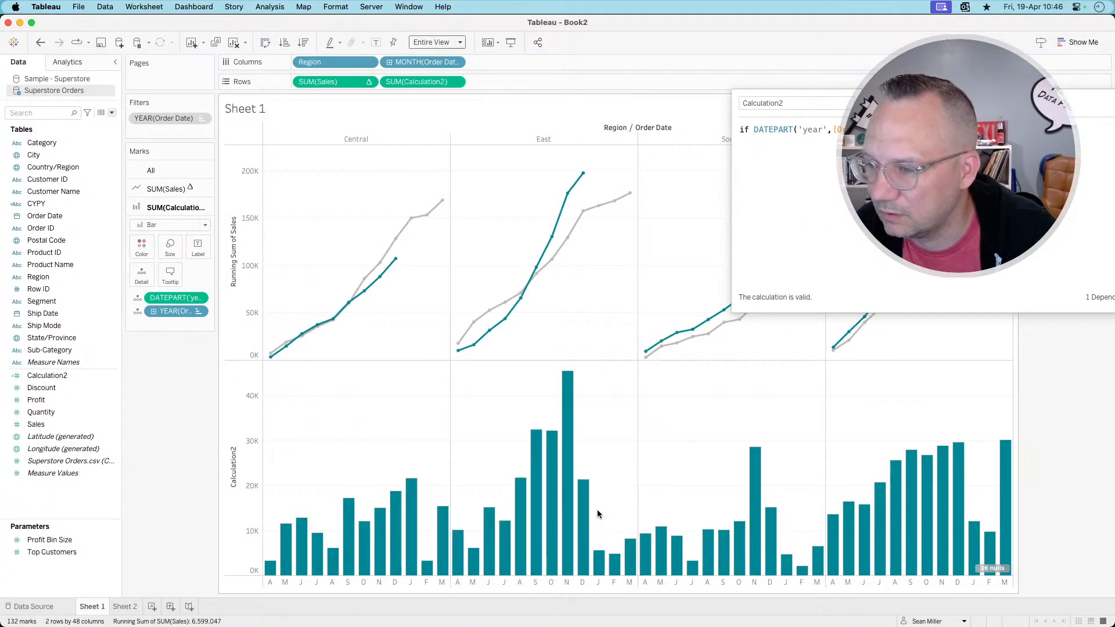
pyautogui.moveTo(597, 510); pyautogui.dragTo(636, 592)
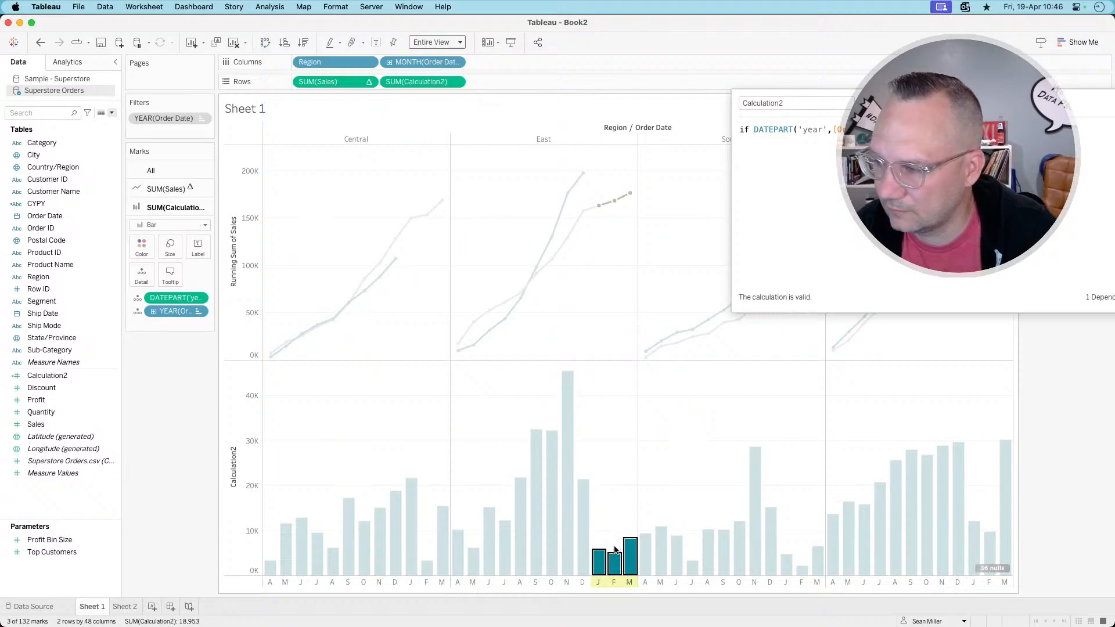
pyautogui.click(619, 485)
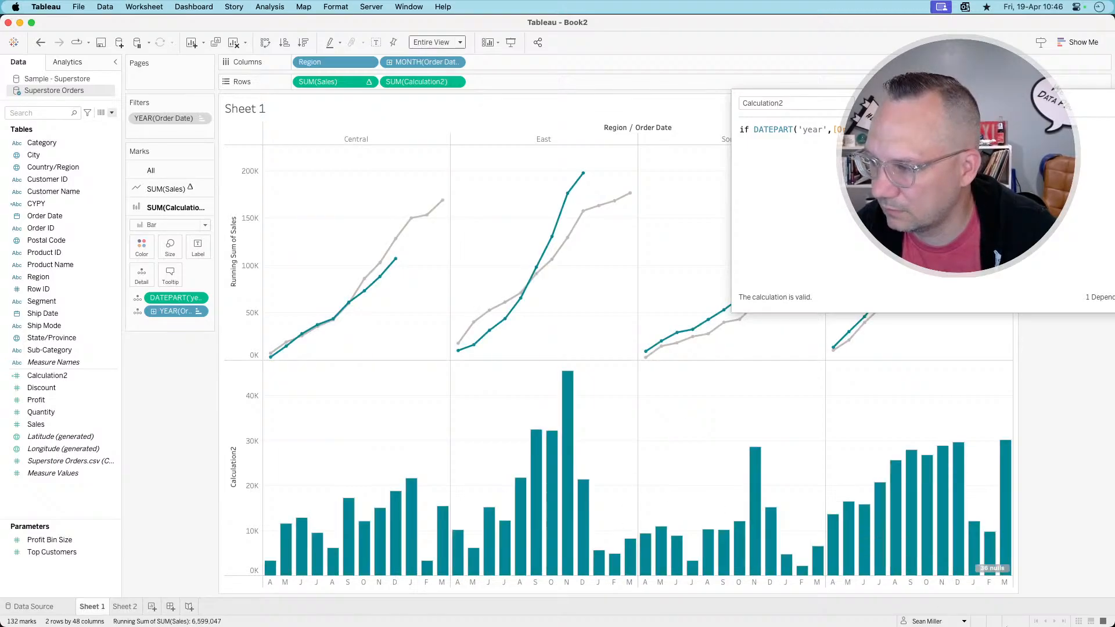
# - Try filtering the null Calculation2 values out of the view, and undo that filter
pyautogui.click(992, 568)
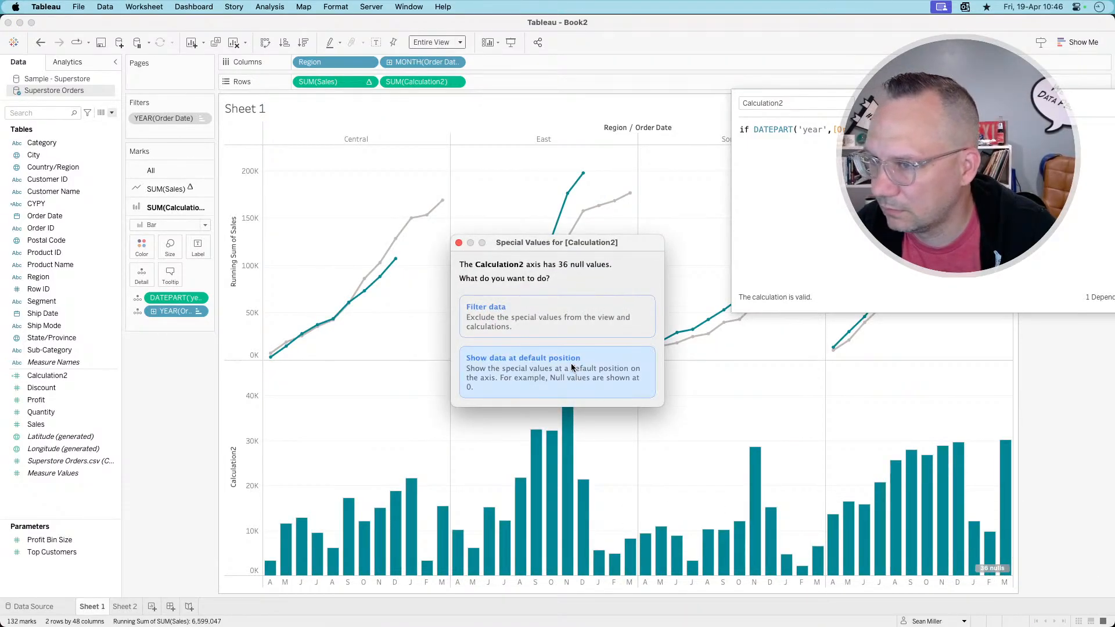
pyautogui.click(526, 315)
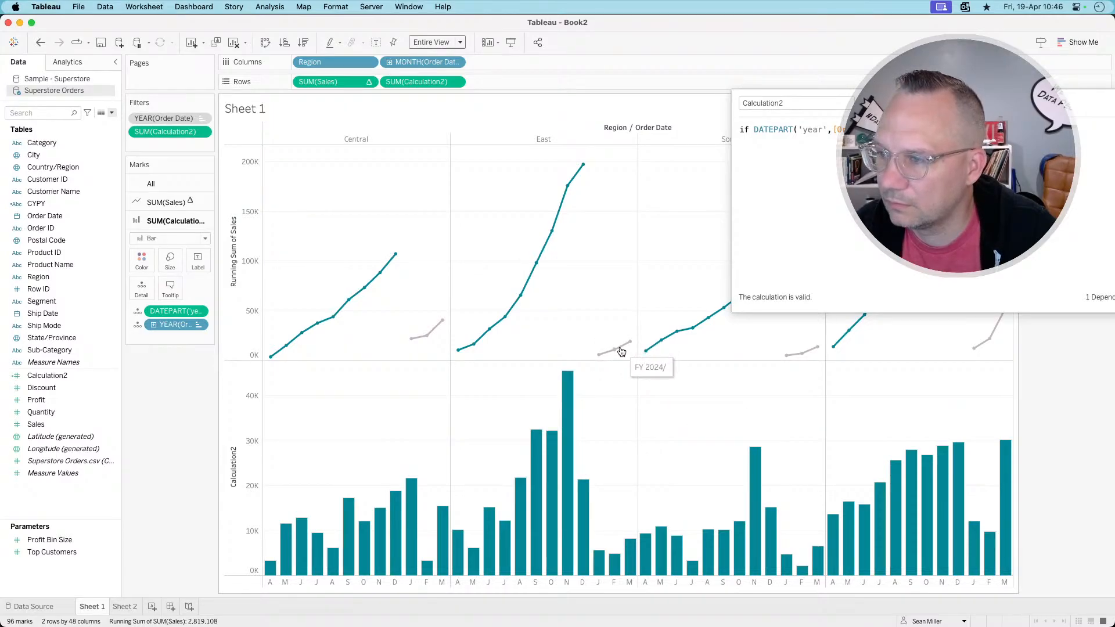
pyautogui.press('super+z')
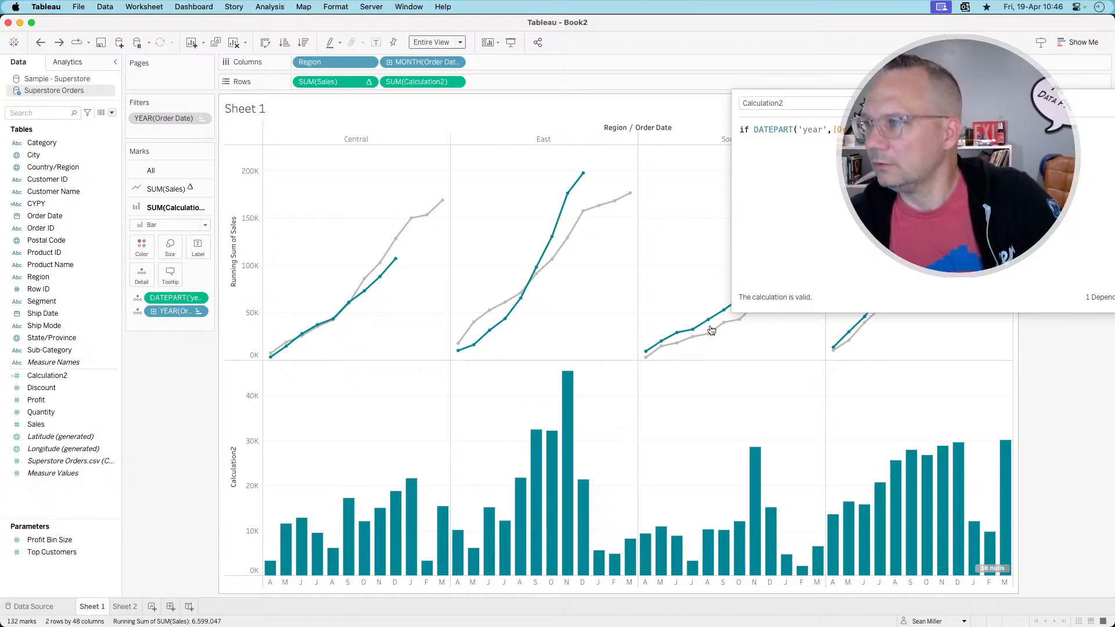
# - Close the calculation editor and remove the YEAR(Order Date) and DATEPART year fields from the Calculation2 bar marks
pyautogui.moveTo(960, 104); pyautogui.dragTo(790, 88)
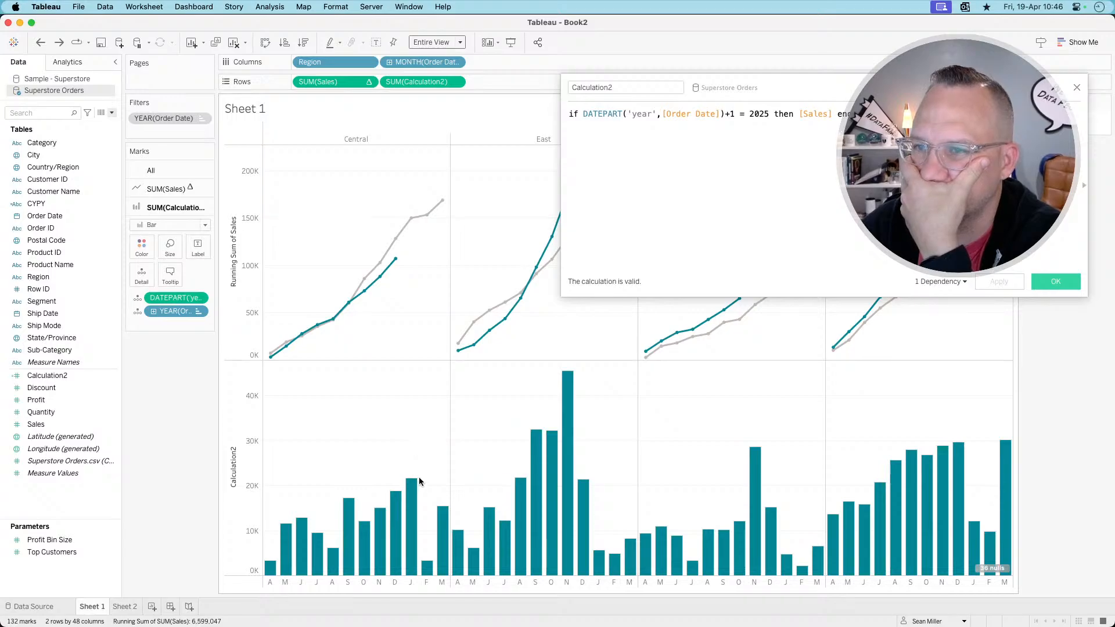
pyautogui.click(1077, 86)
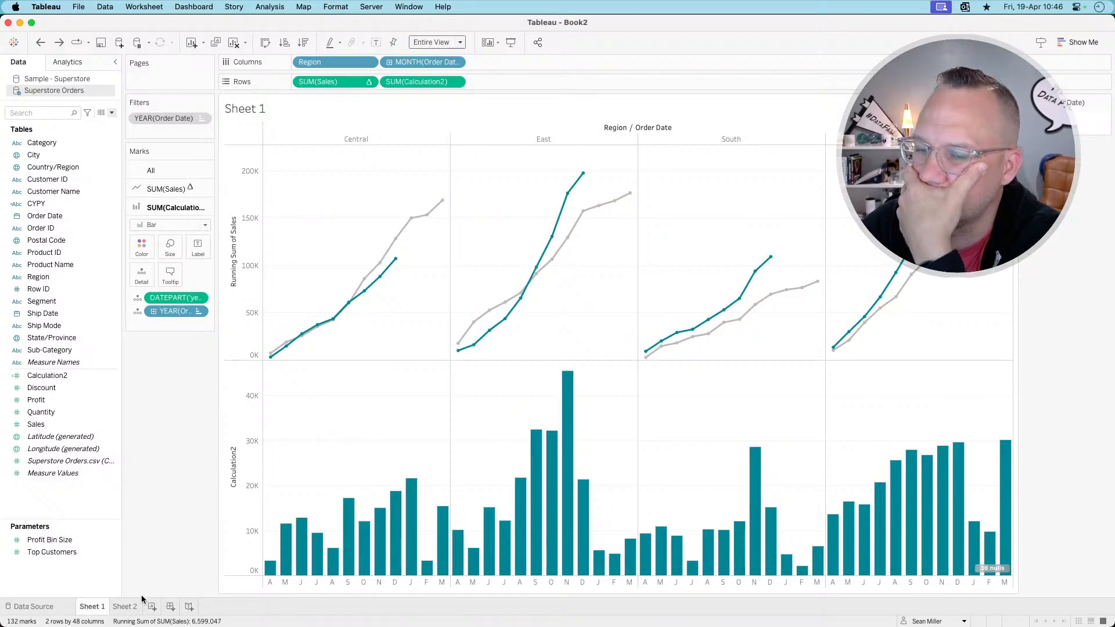
pyautogui.moveTo(531, 433)
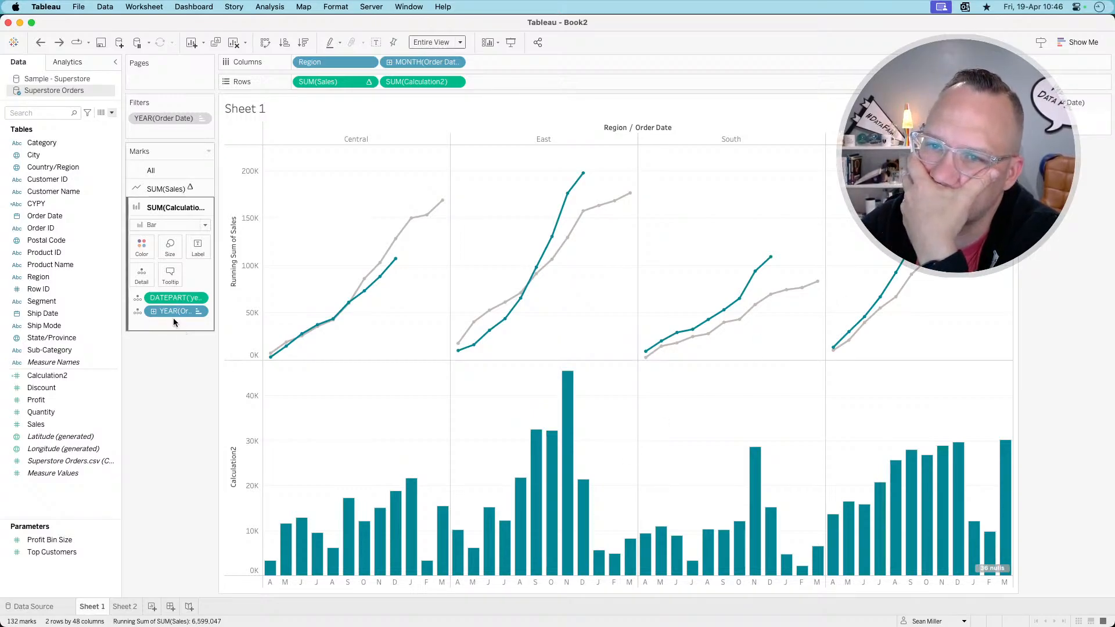
pyautogui.moveTo(171, 312); pyautogui.dragTo(171, 341)
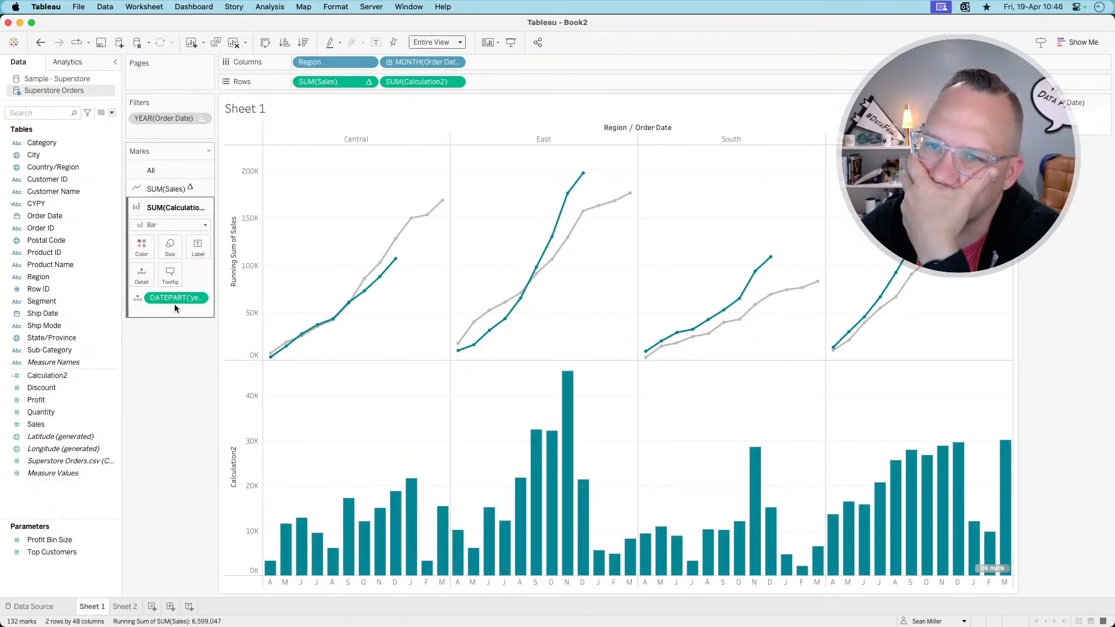
pyautogui.moveTo(174, 298); pyautogui.dragTo(158, 484)
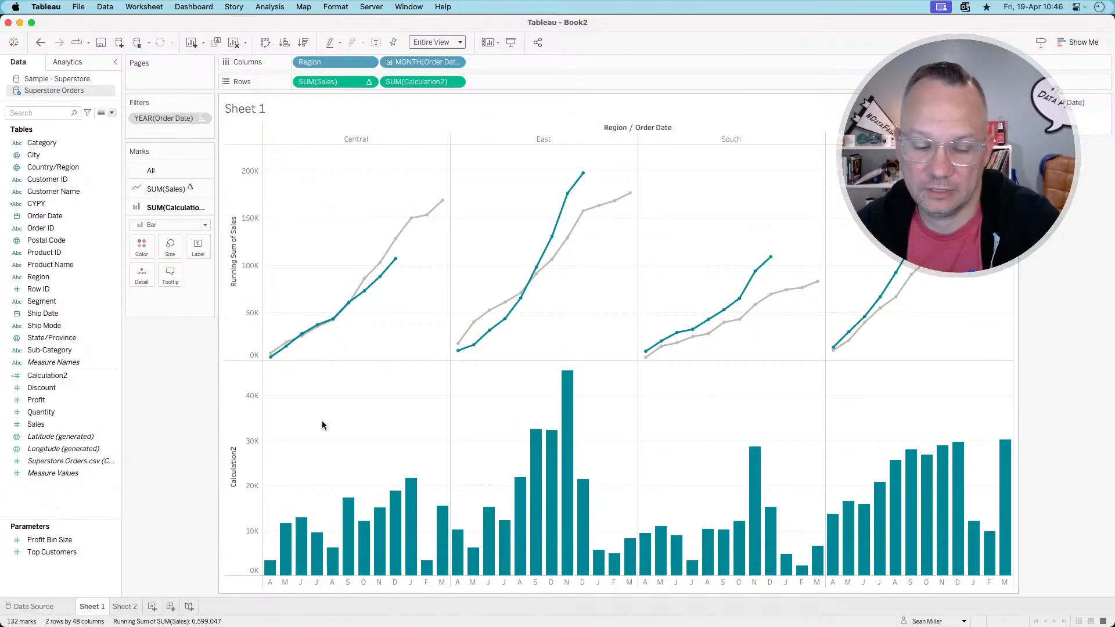
# - Check the challenge dashboard in Arc, and reset the tooltip of the SUM(Sales) lines to its default in Tableau
pyautogui.press('super+Tab')
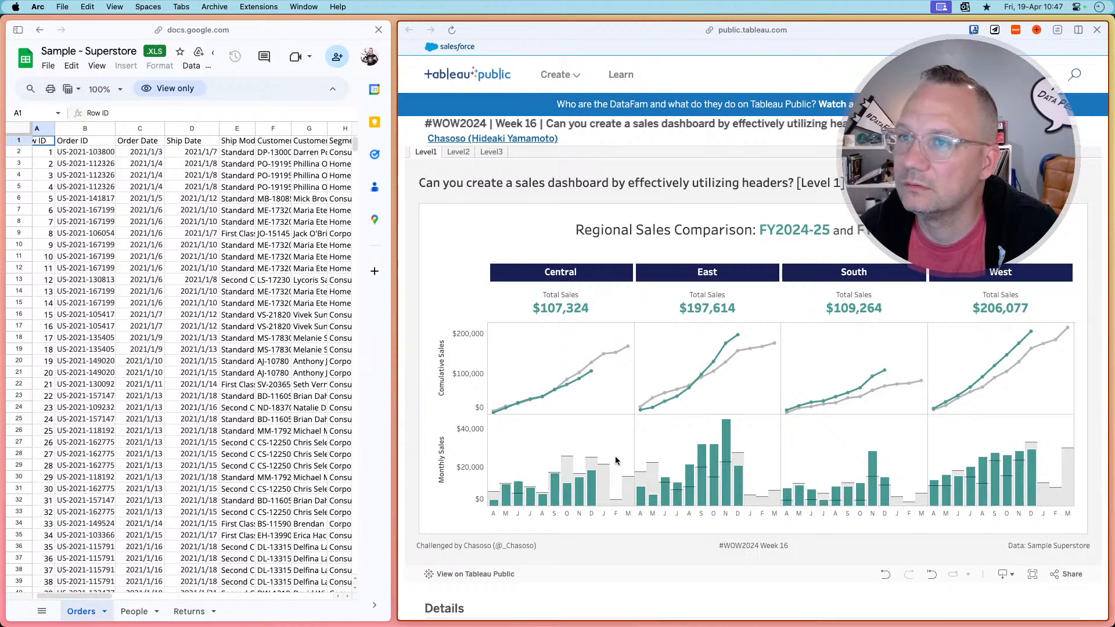
pyautogui.press('super+Tab')
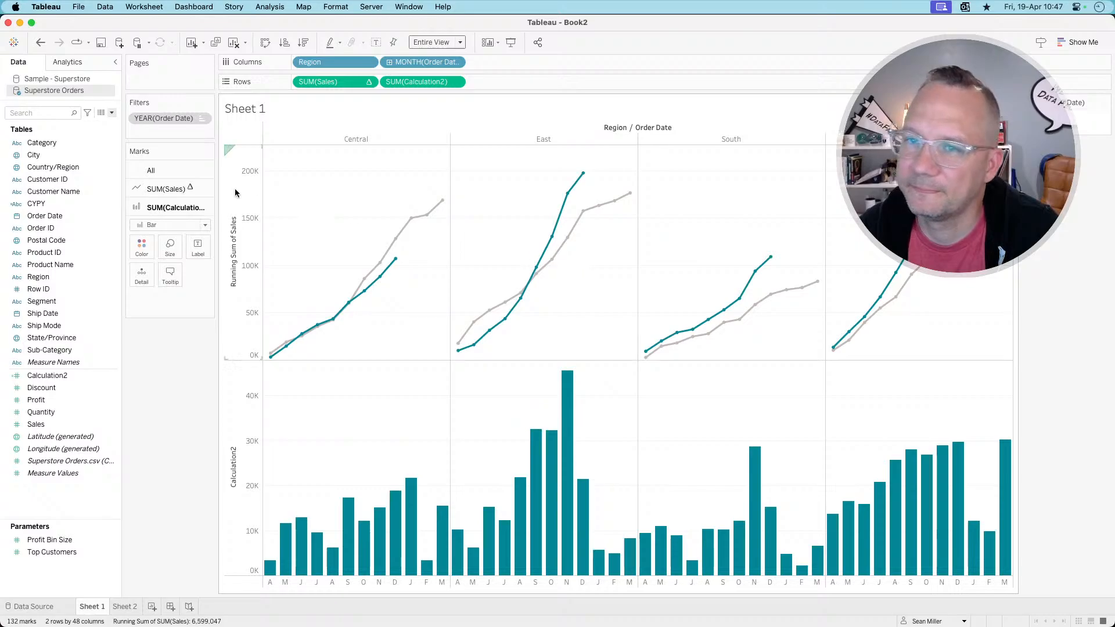
pyautogui.click(168, 189)
pyautogui.click(170, 258)
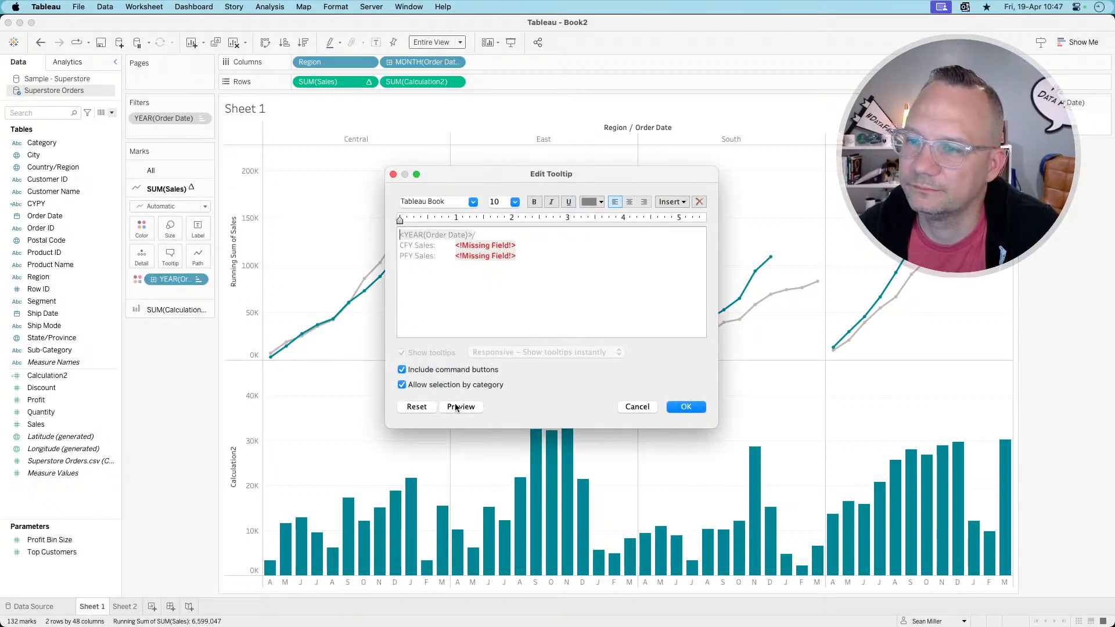
pyautogui.click(425, 408)
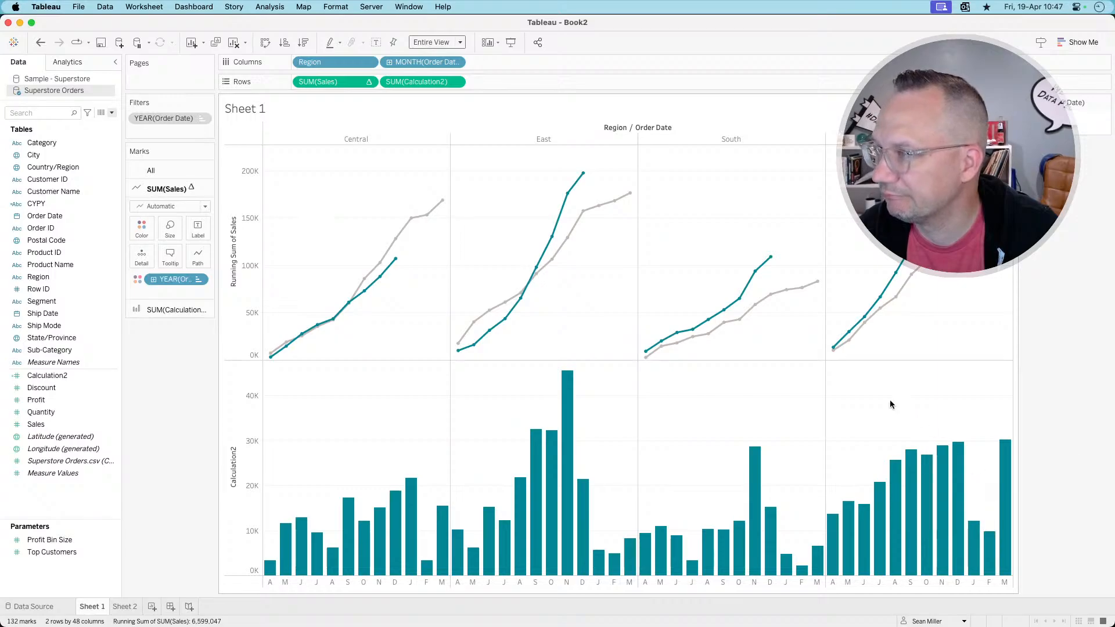
# - Compare the sheet with the challenge dashboard in Arc, and open donnacoles.home.blog in a new tab
pyautogui.press('super+Tab')
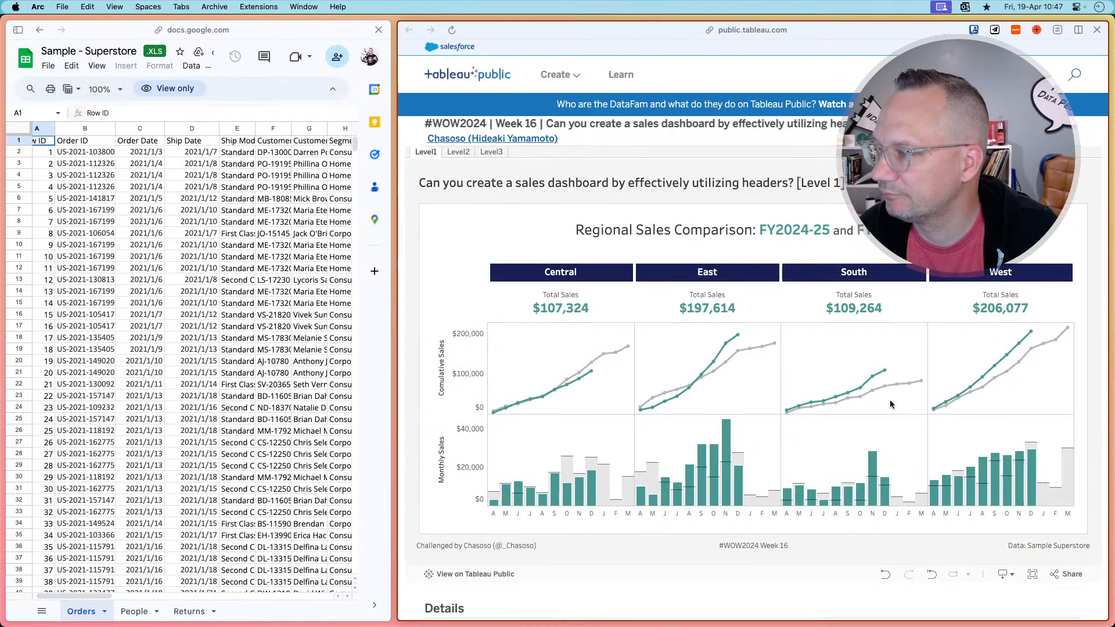
pyautogui.press('super+Tab')
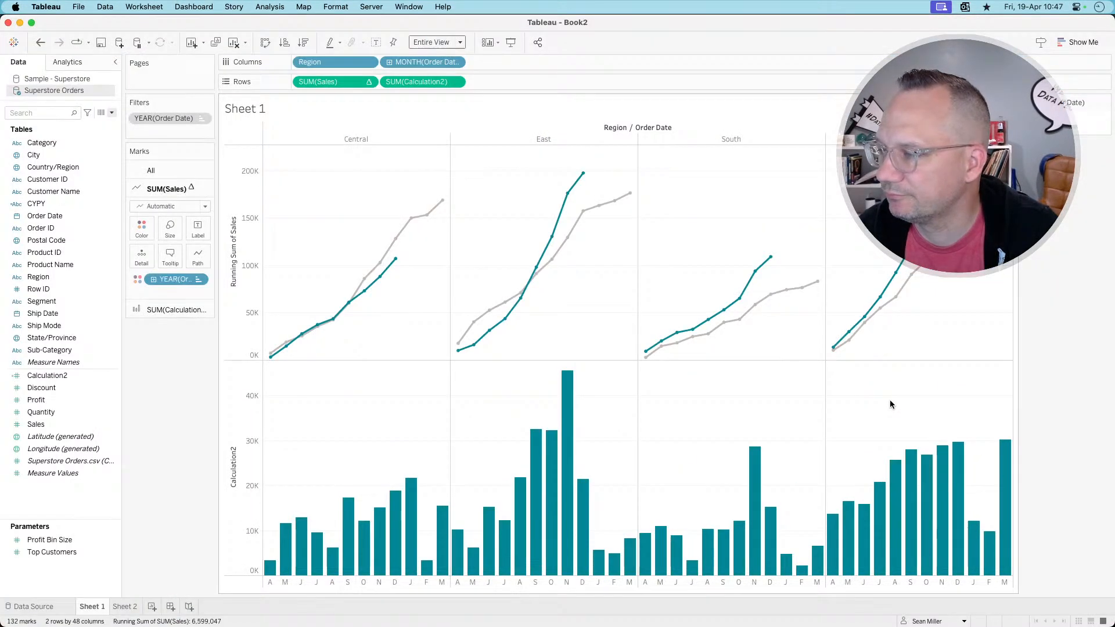
pyautogui.press('super+Tab')
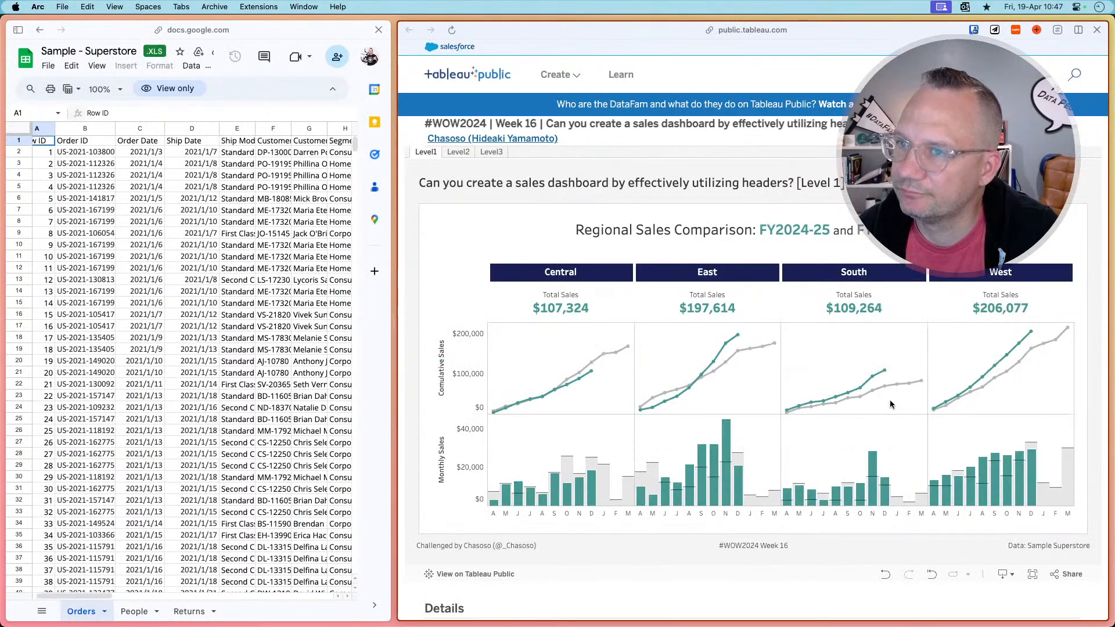
pyautogui.press('super+t')
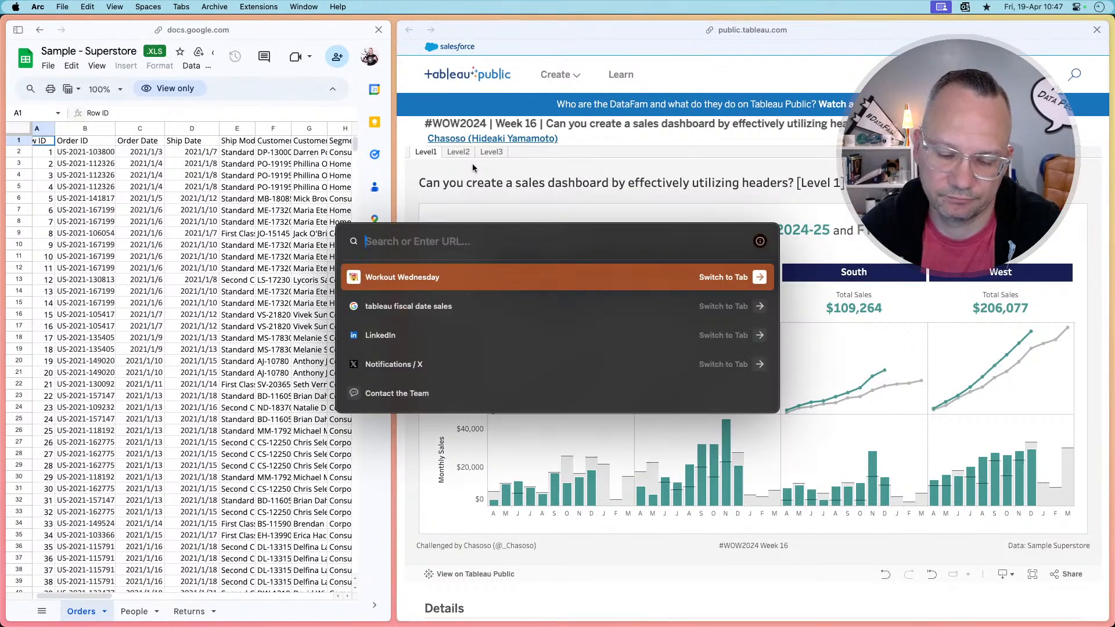
pyautogui.write('donnacoles.home.blog')
pyautogui.press('Return')
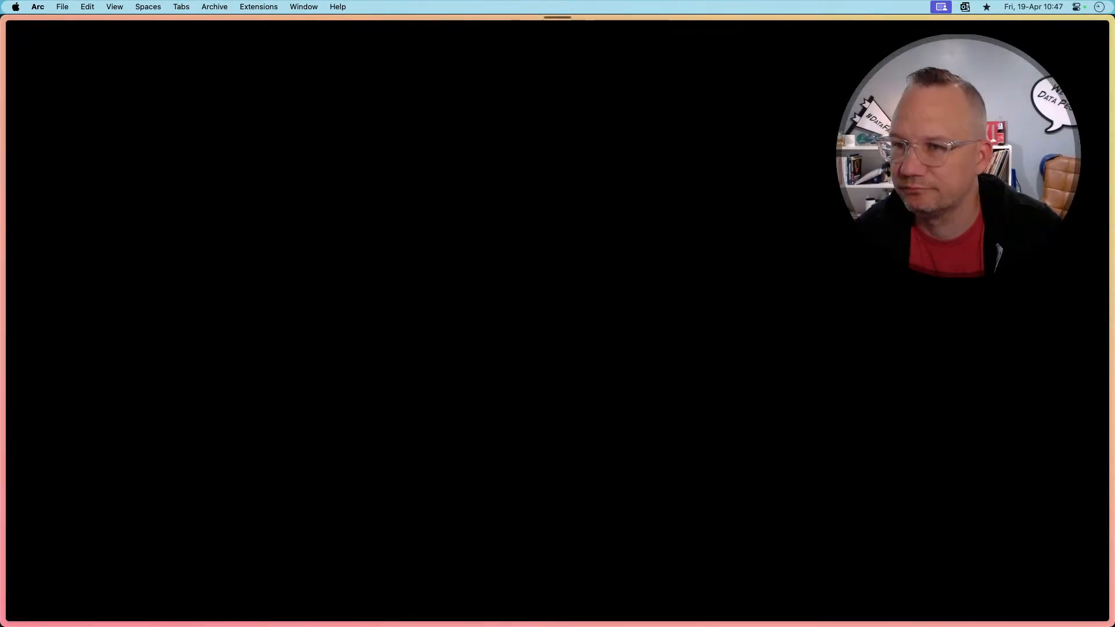
# - Read the blog's solution for the current and previous fiscal year, including the Year Order Date, FY Display and Max FY calculations
pyautogui.scroll(-10, 266, 374)
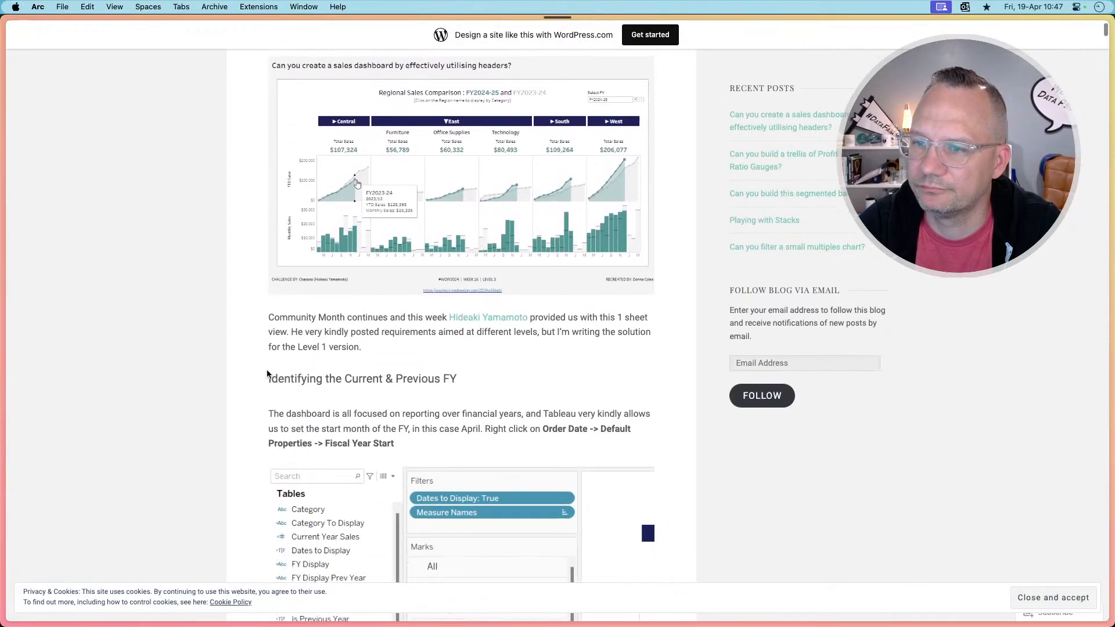
pyautogui.scroll(-12, 267, 374)
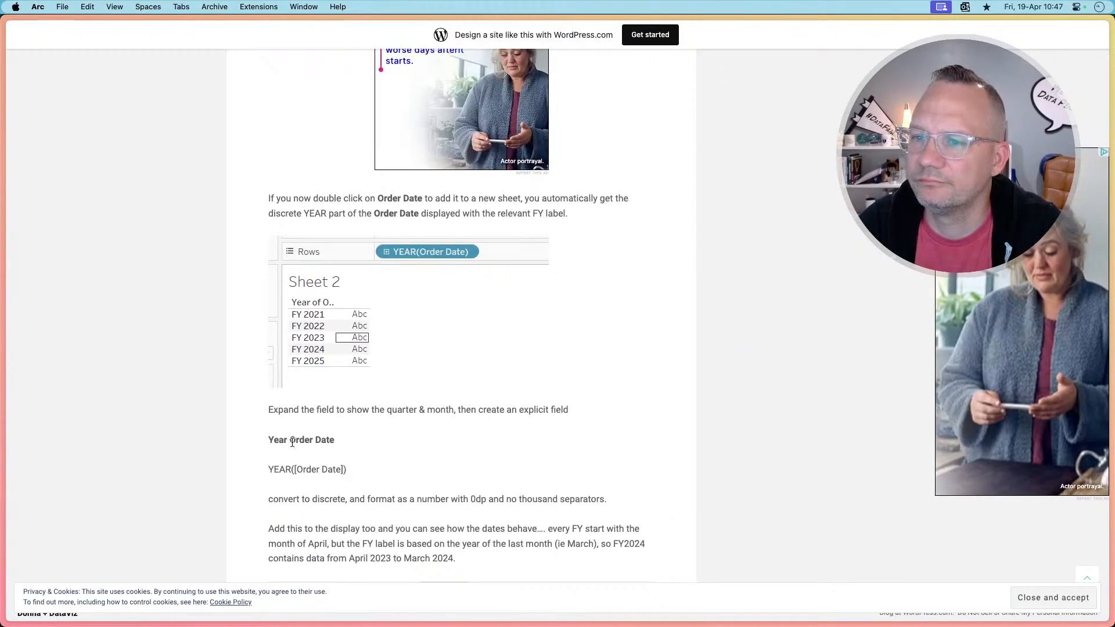
pyautogui.scroll(-6, 292, 441)
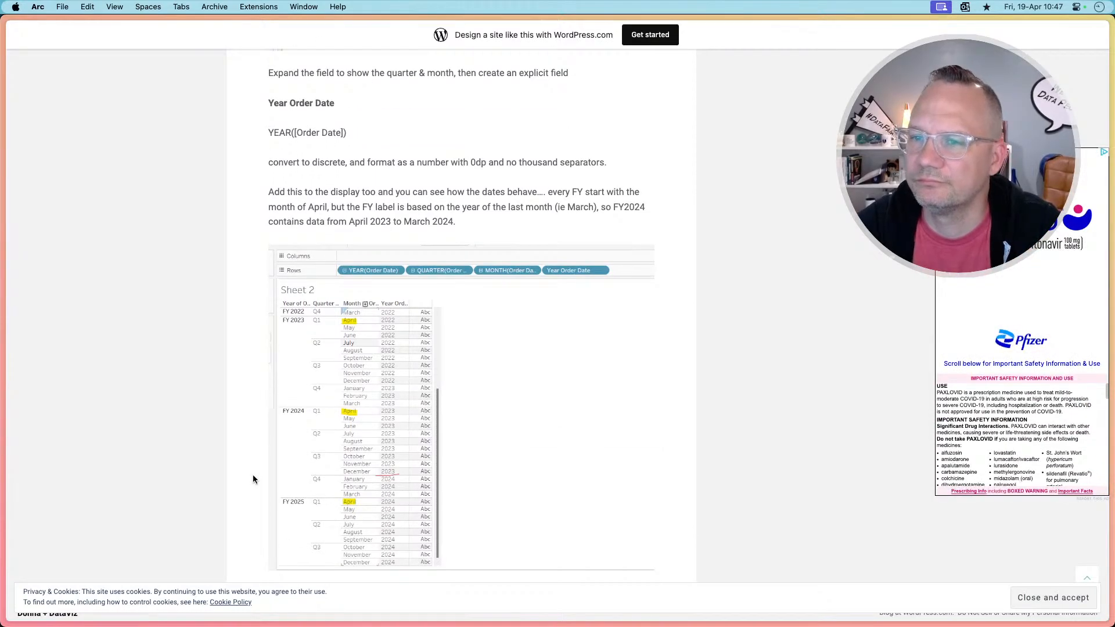
pyautogui.scroll(-2, 253, 477)
pyautogui.scroll(-4, 252, 476)
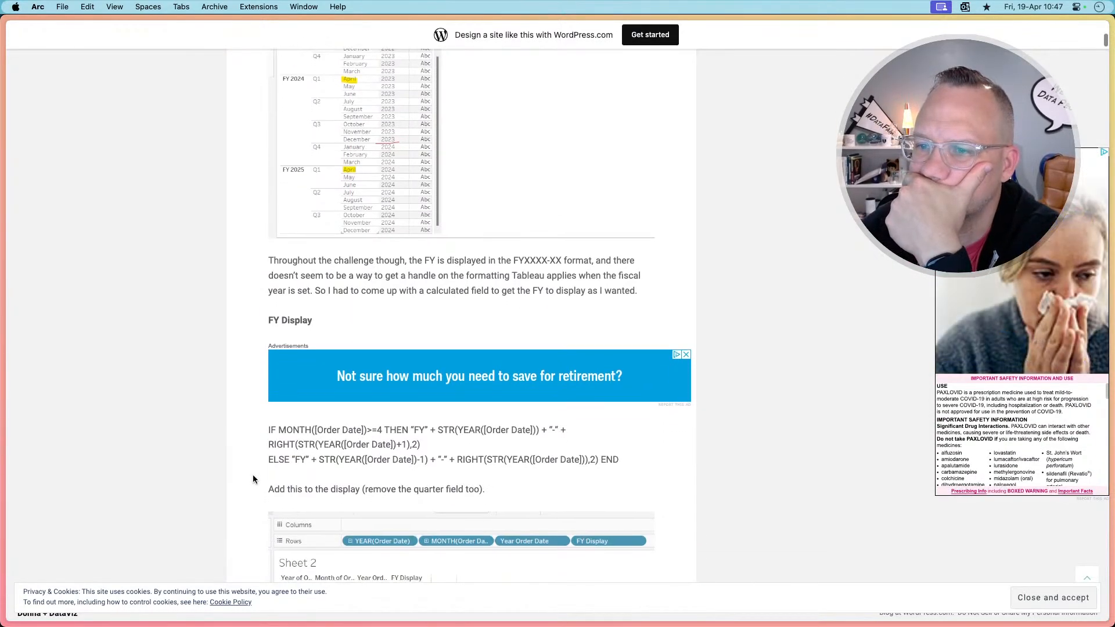
pyautogui.scroll(-1, 253, 477)
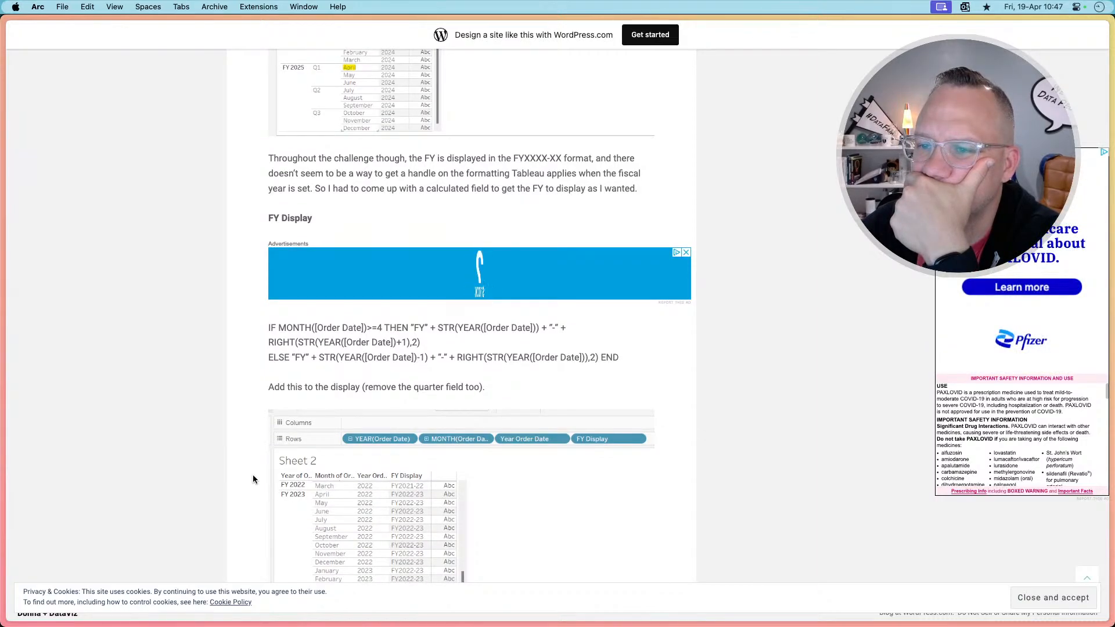
pyautogui.scroll(-1, 253, 478)
pyautogui.scroll(-7, 252, 475)
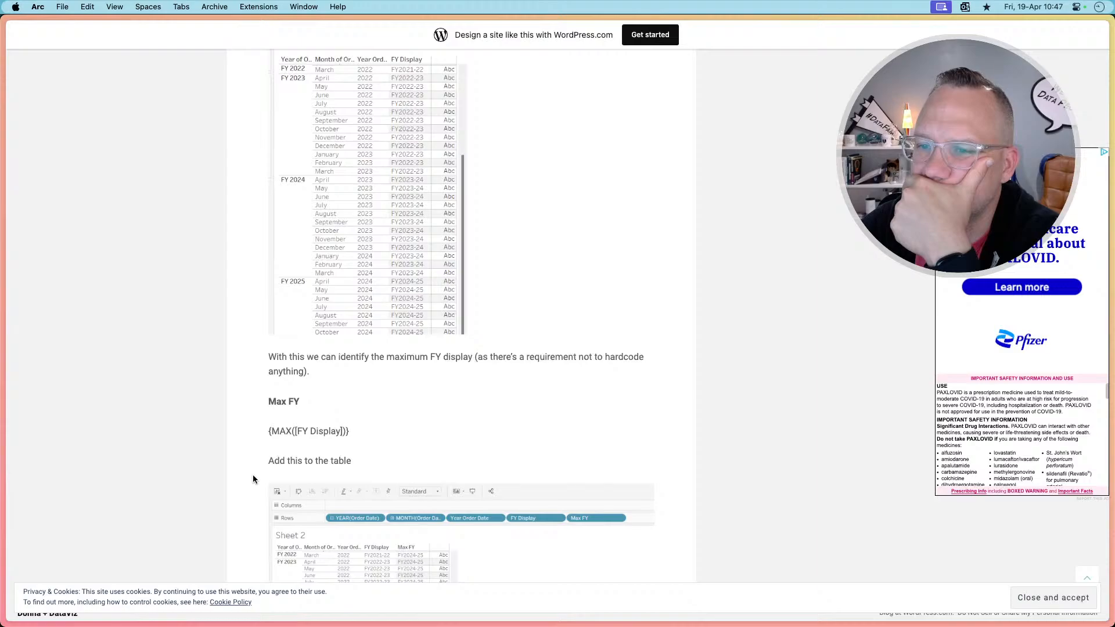
pyautogui.scroll(7, 254, 479)
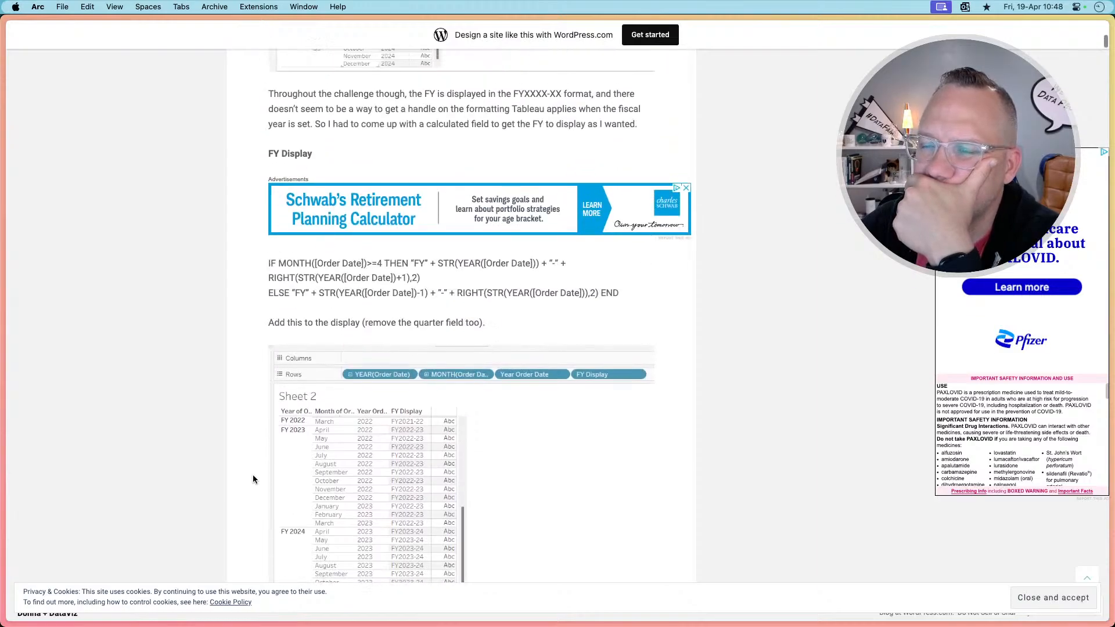
pyautogui.scroll(8, 252, 479)
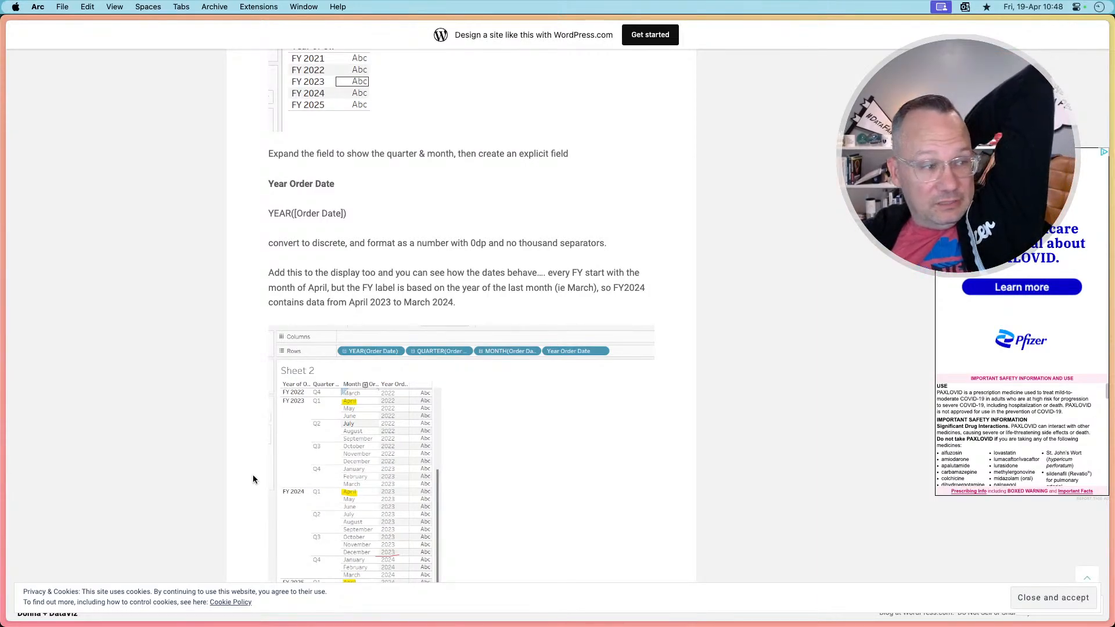
pyautogui.scroll(12, 253, 476)
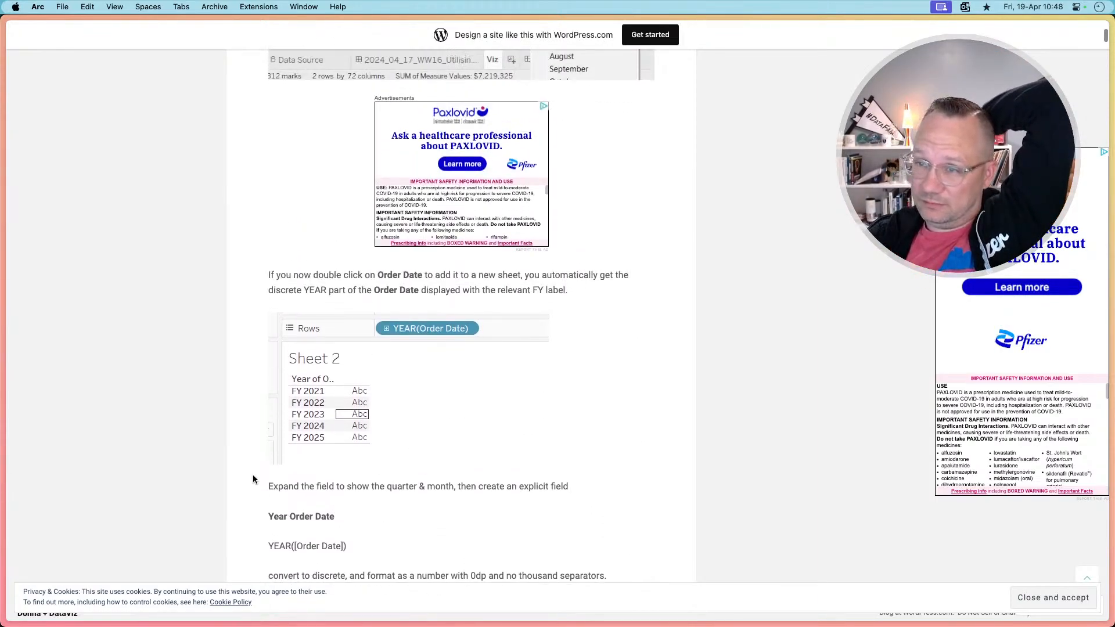
# - Read the blog from the fiscal year start setting through FY Display, pSelectedFY, Is Current Year, Is Previous Year, Dates to Display and Running Sum Sales
pyautogui.scroll(1, 253, 477)
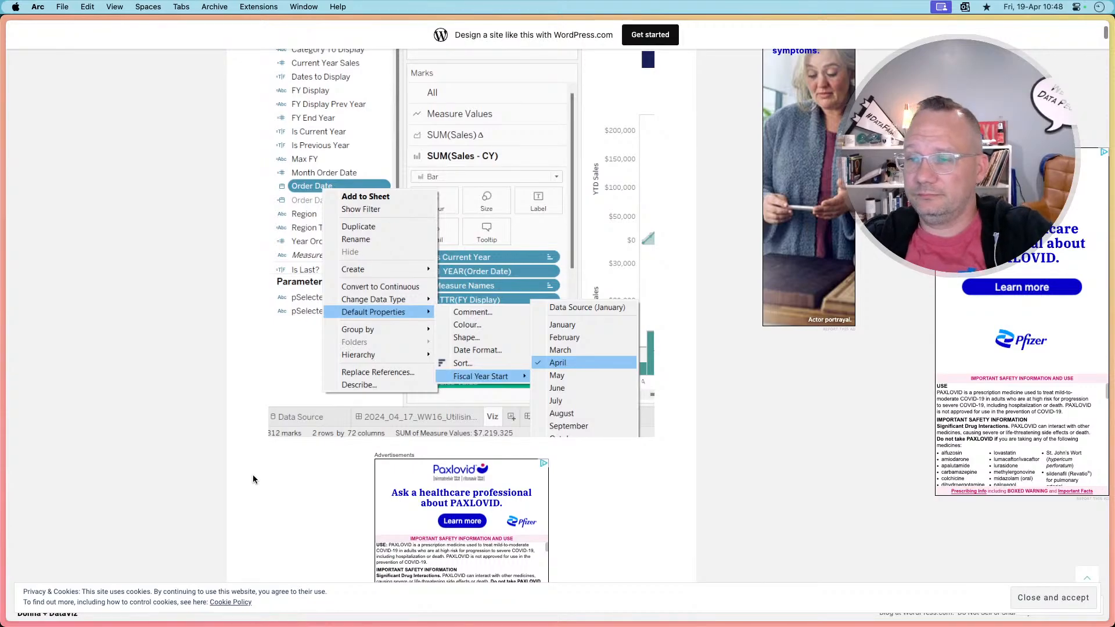
pyautogui.scroll(-12, 252, 479)
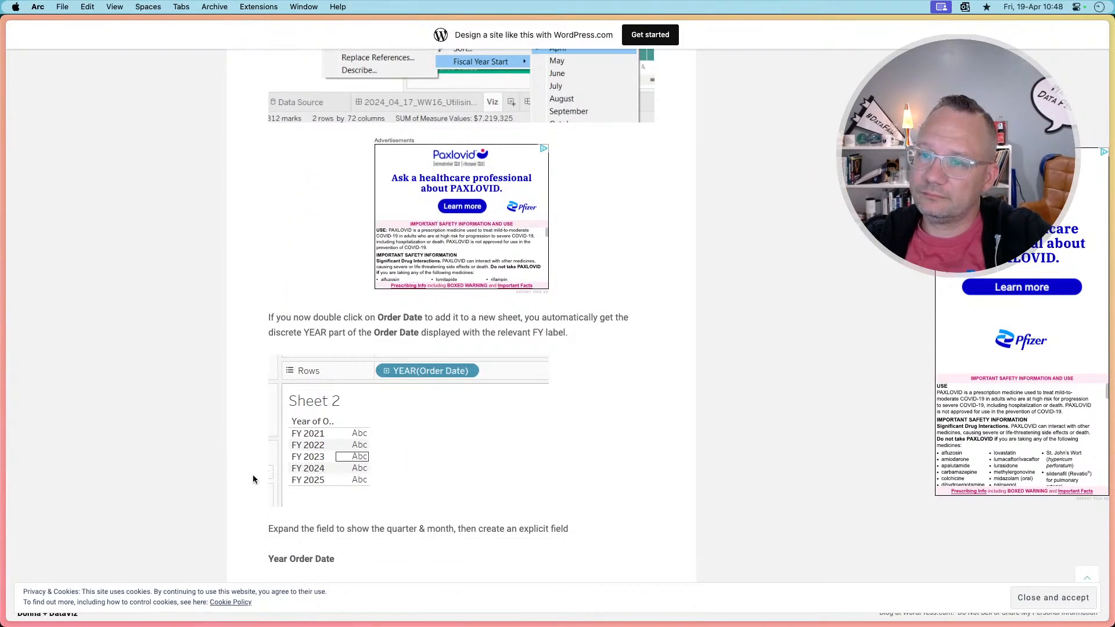
pyautogui.scroll(-10, 253, 478)
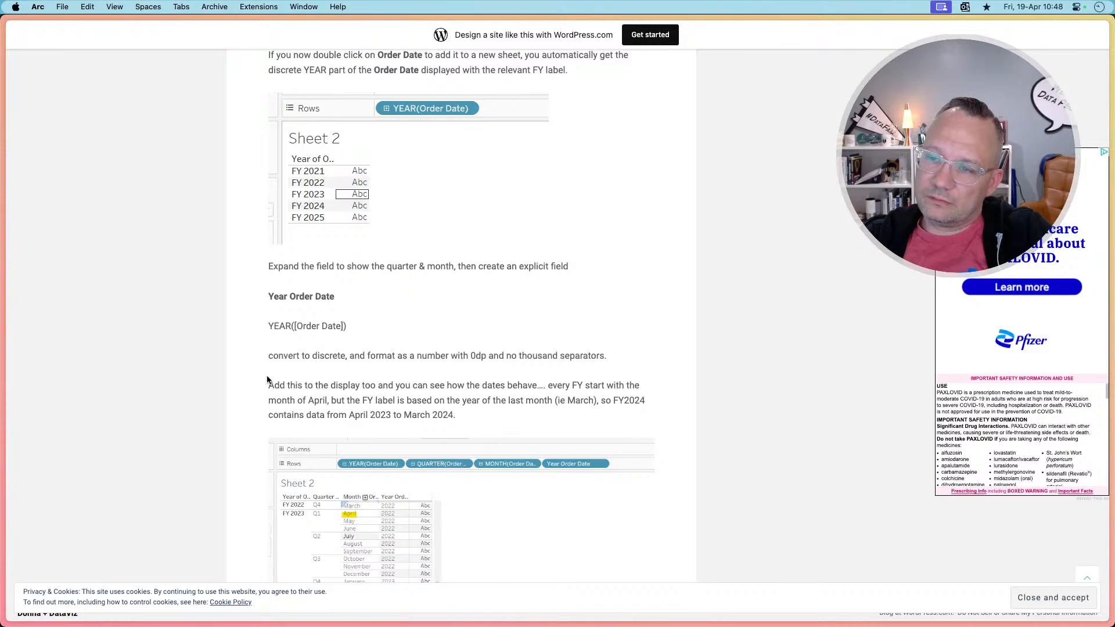
pyautogui.scroll(-18, 267, 379)
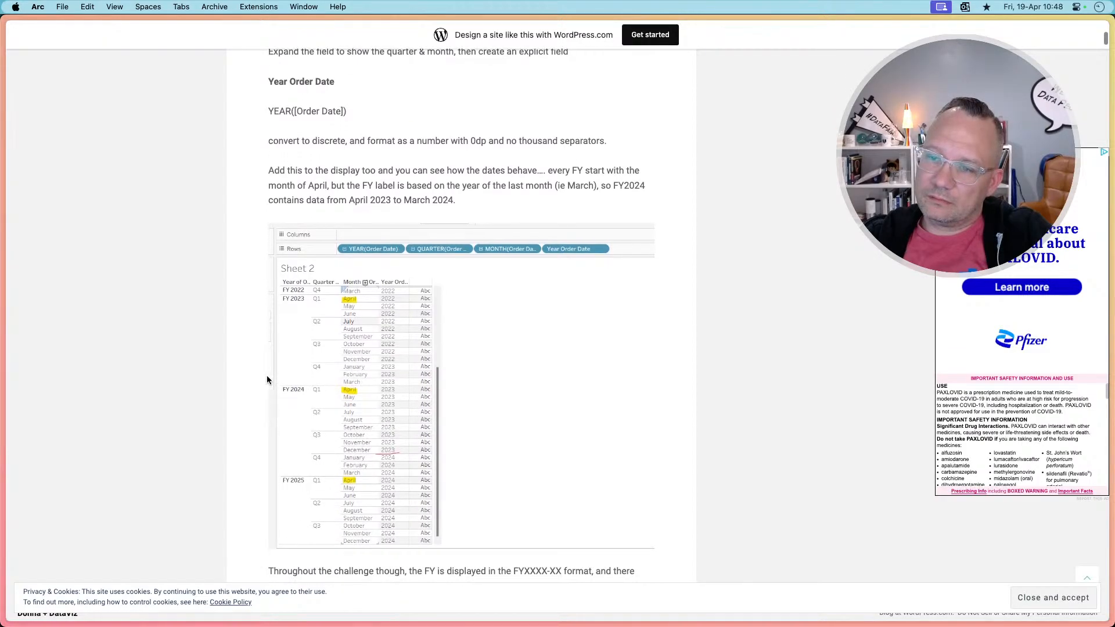
pyautogui.scroll(-6, 267, 380)
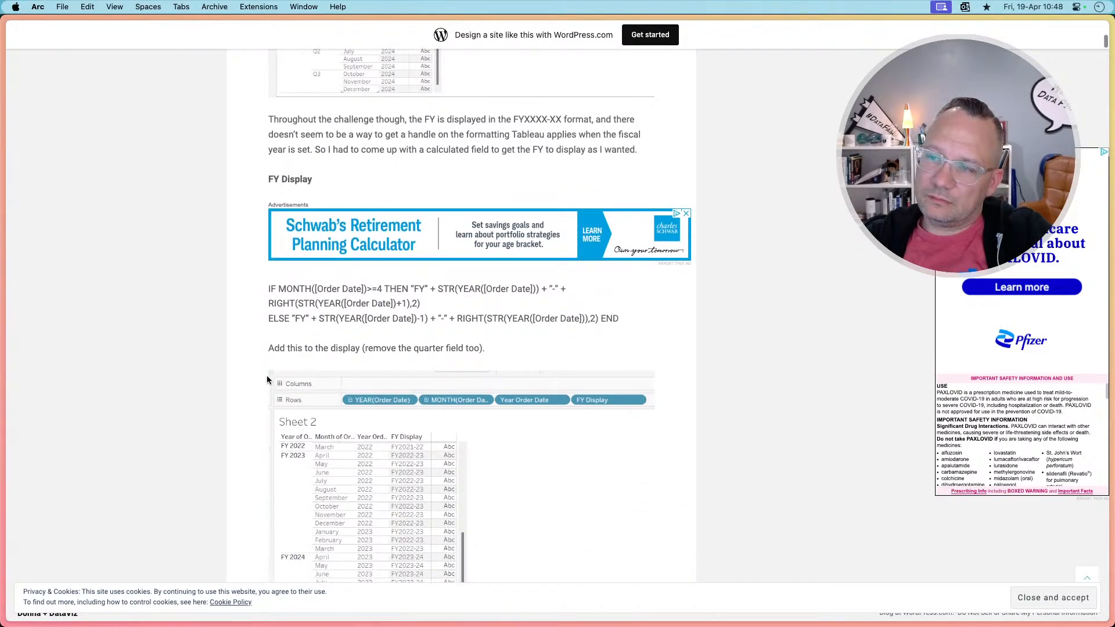
pyautogui.scroll(6, 267, 379)
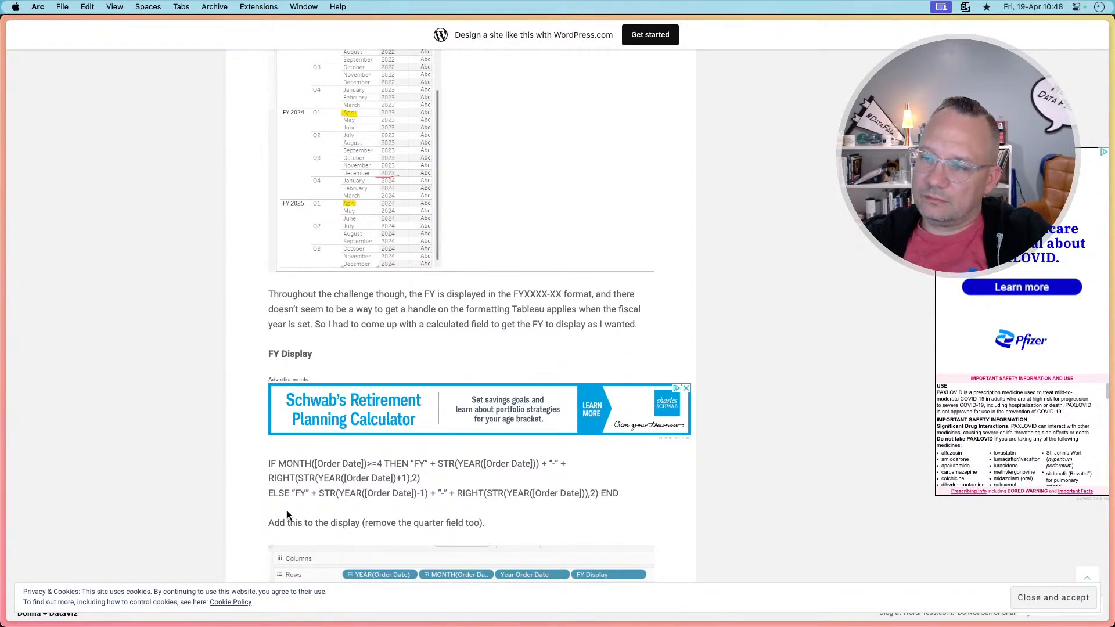
pyautogui.scroll(-10, 288, 514)
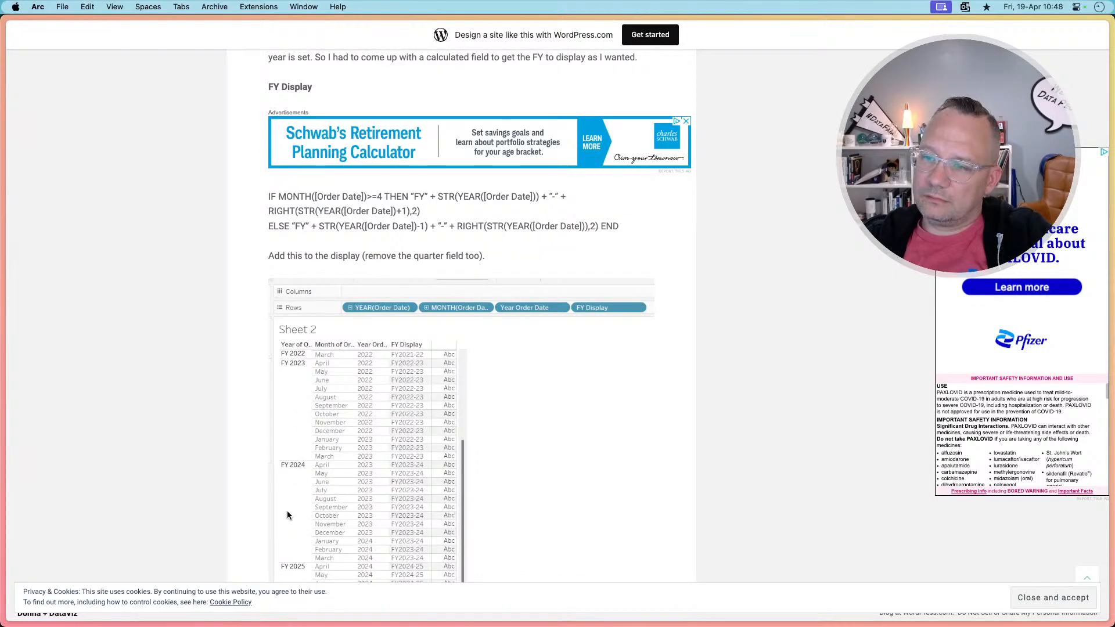
pyautogui.scroll(-15, 288, 515)
pyautogui.scroll(-20, 287, 510)
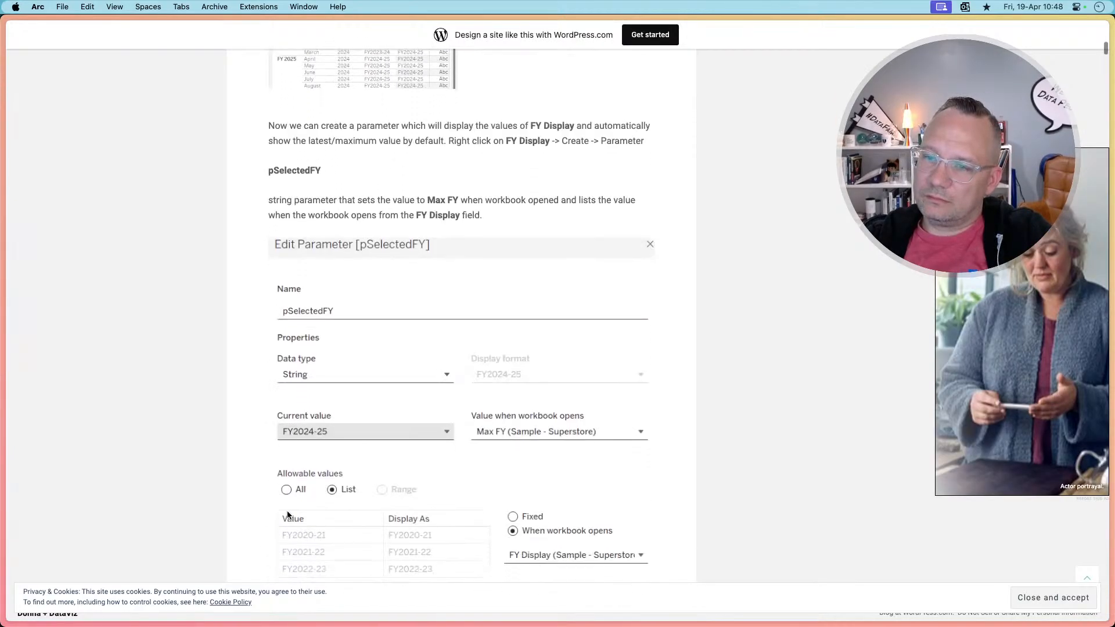
pyautogui.scroll(-12, 287, 511)
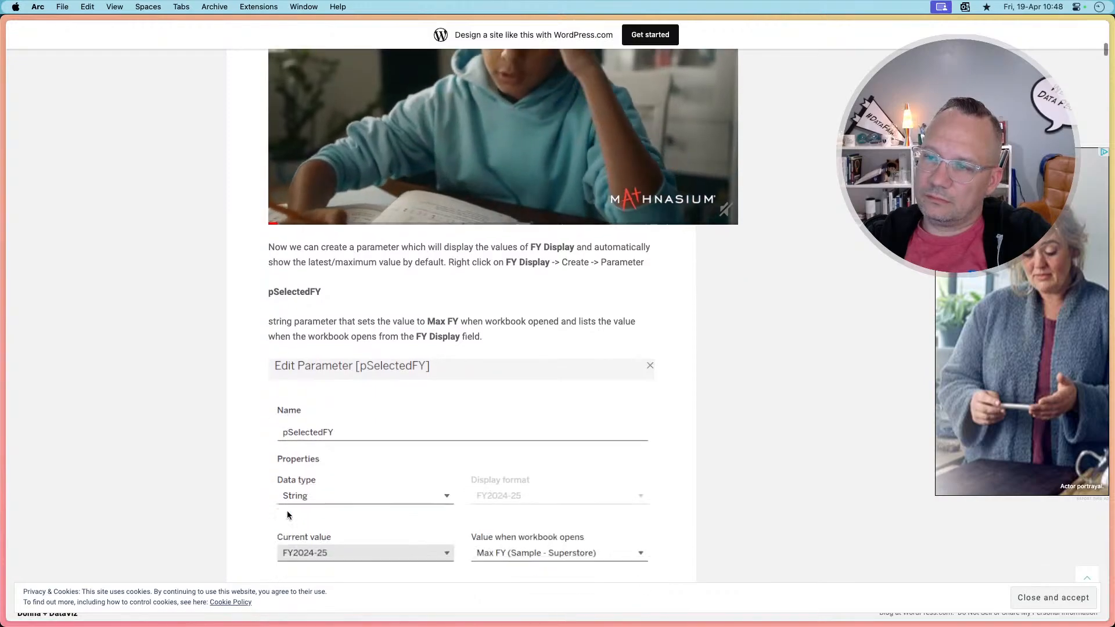
pyautogui.scroll(-16, 287, 511)
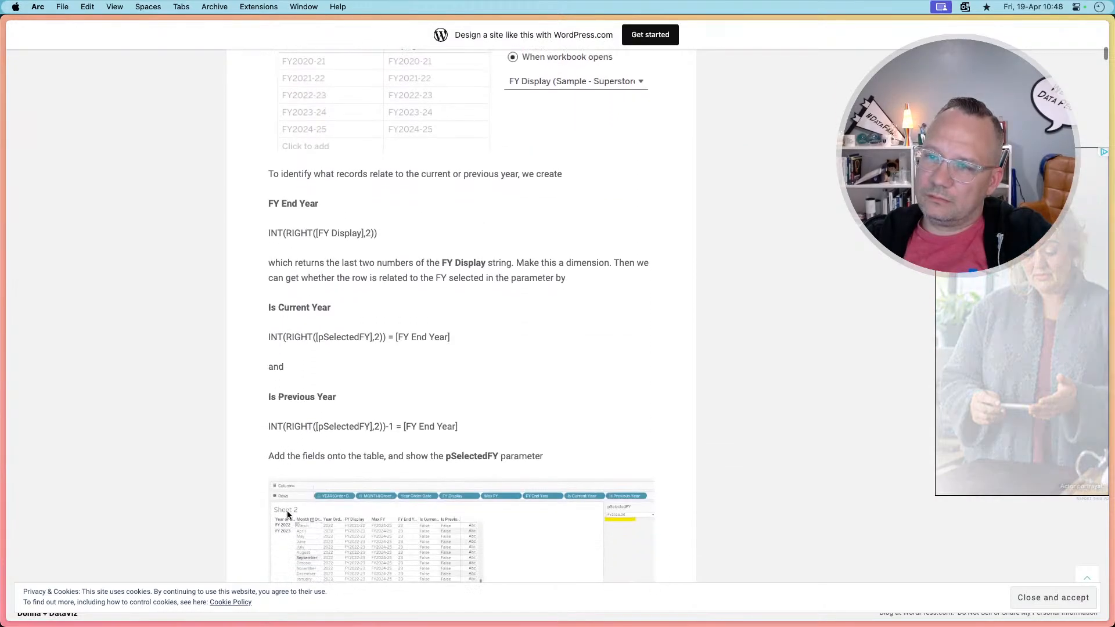
pyautogui.scroll(-10, 288, 514)
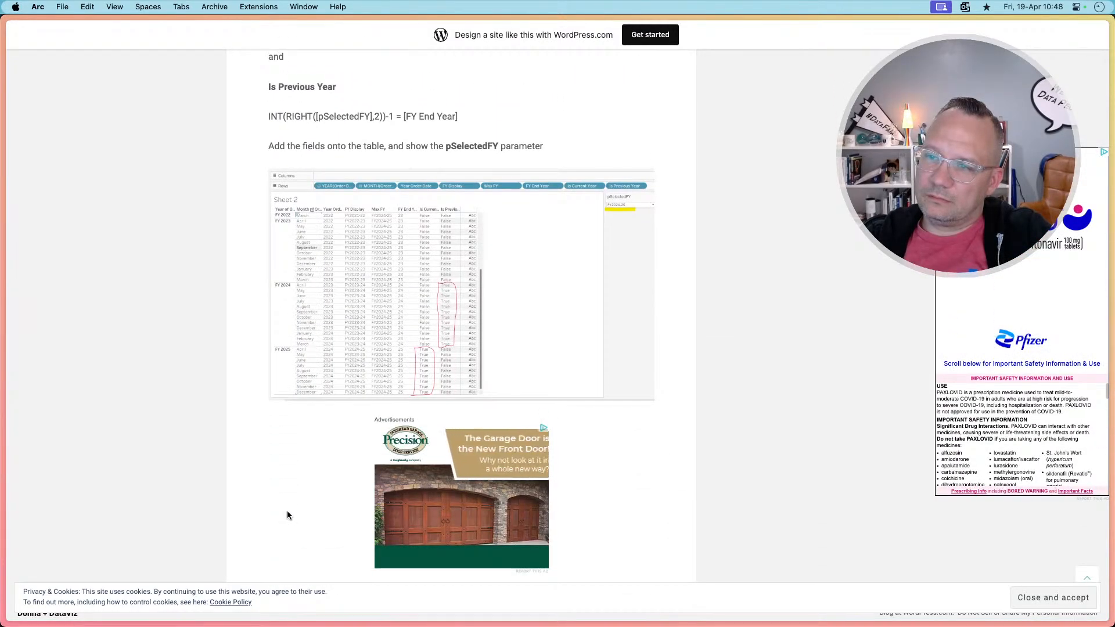
pyautogui.scroll(-12, 287, 511)
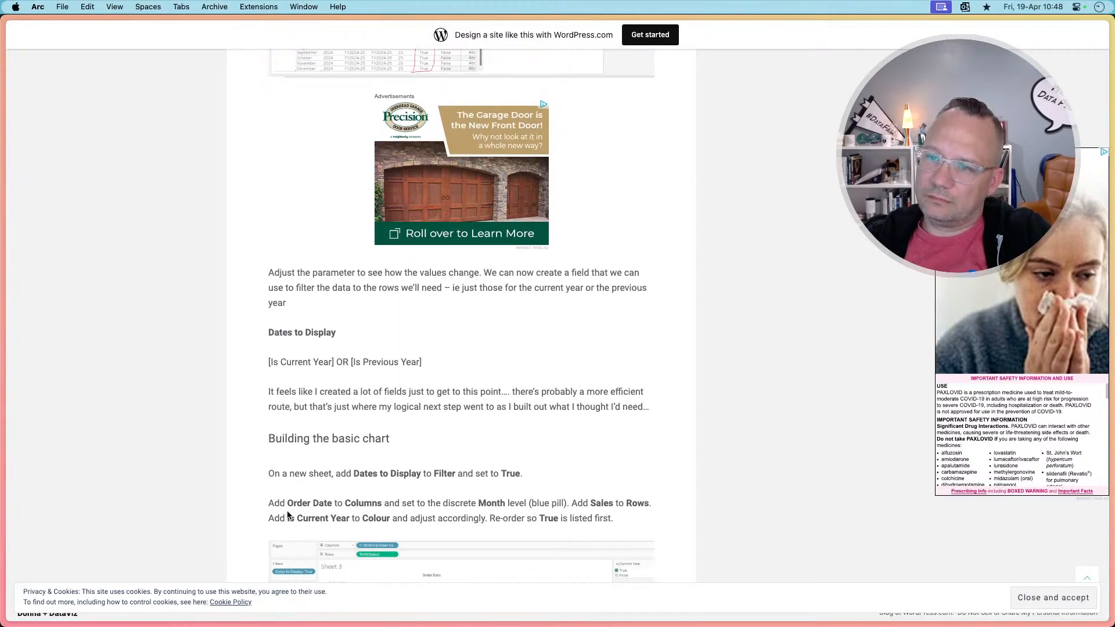
pyautogui.scroll(-14, 288, 514)
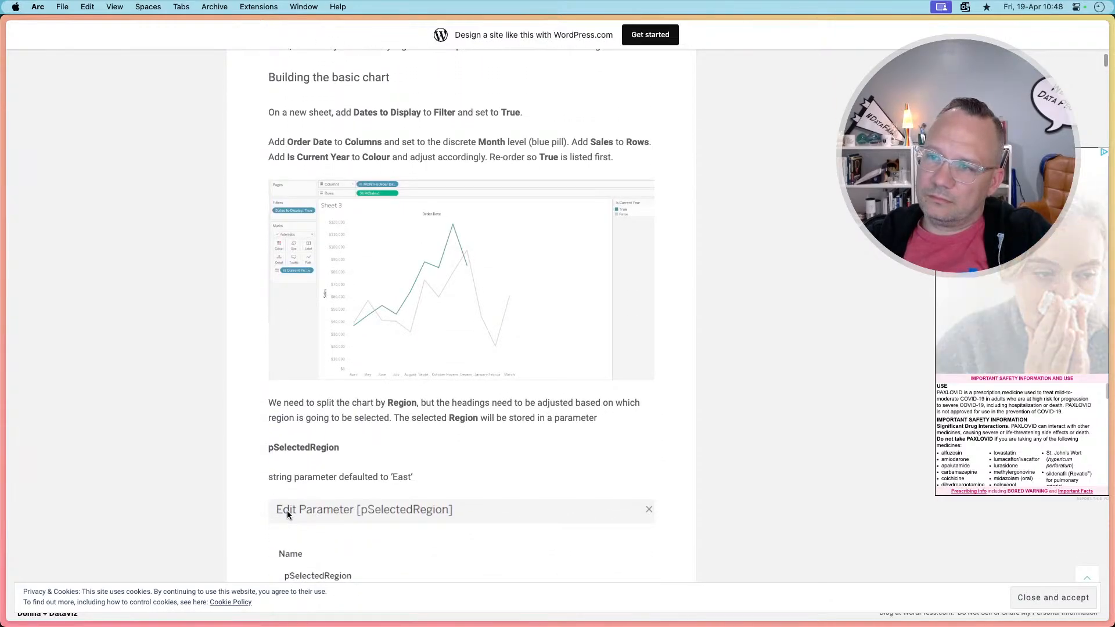
pyautogui.scroll(-20, 287, 510)
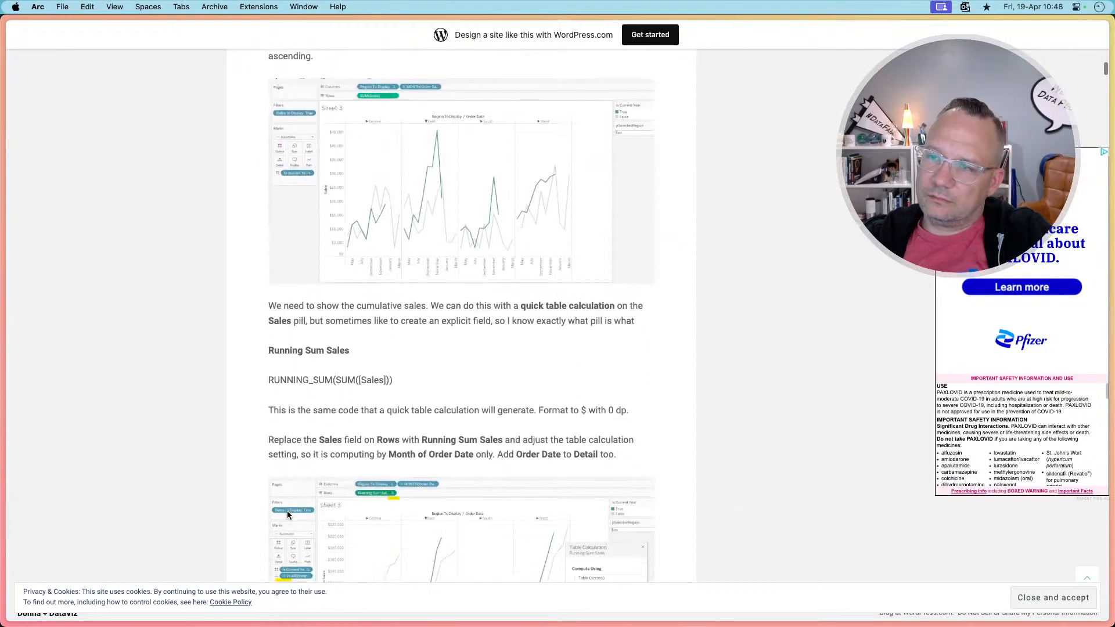
pyautogui.scroll(20, 287, 511)
# - Switch to Tableau, delete the old Sheet 2 with the CYPY bar and create a new blank worksheet
pyautogui.press('super+Tab')
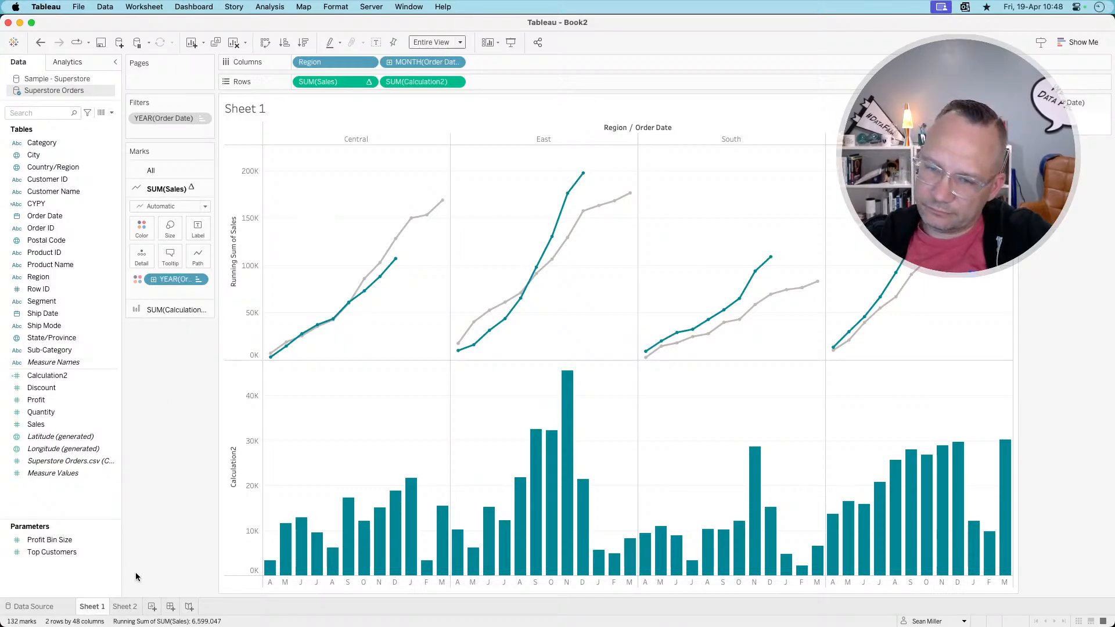
pyautogui.click(128, 606)
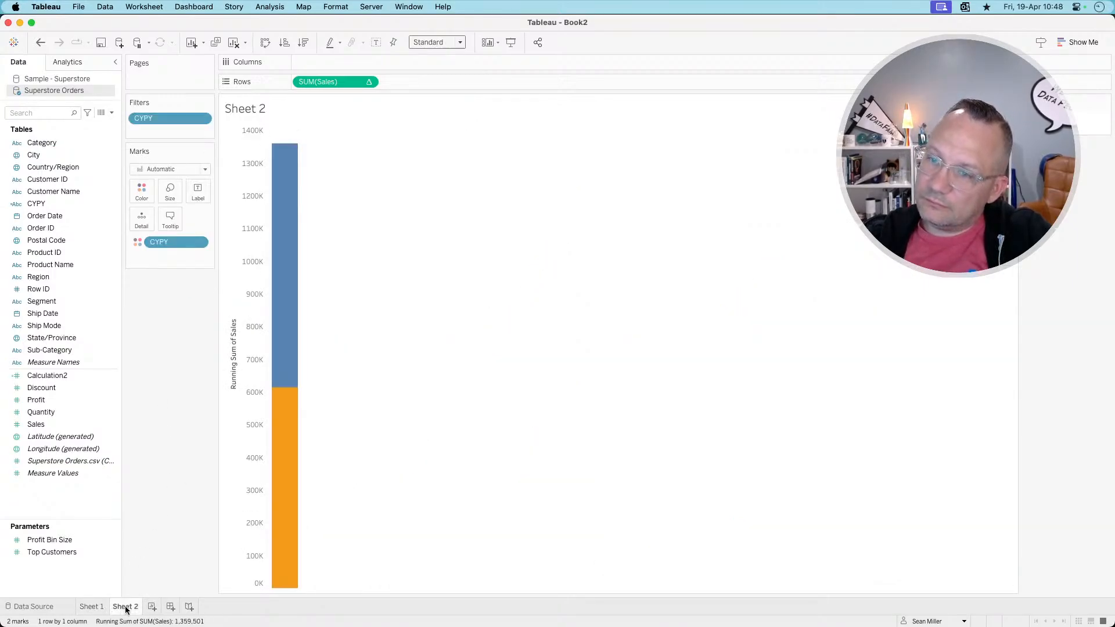
pyautogui.click(102, 608)
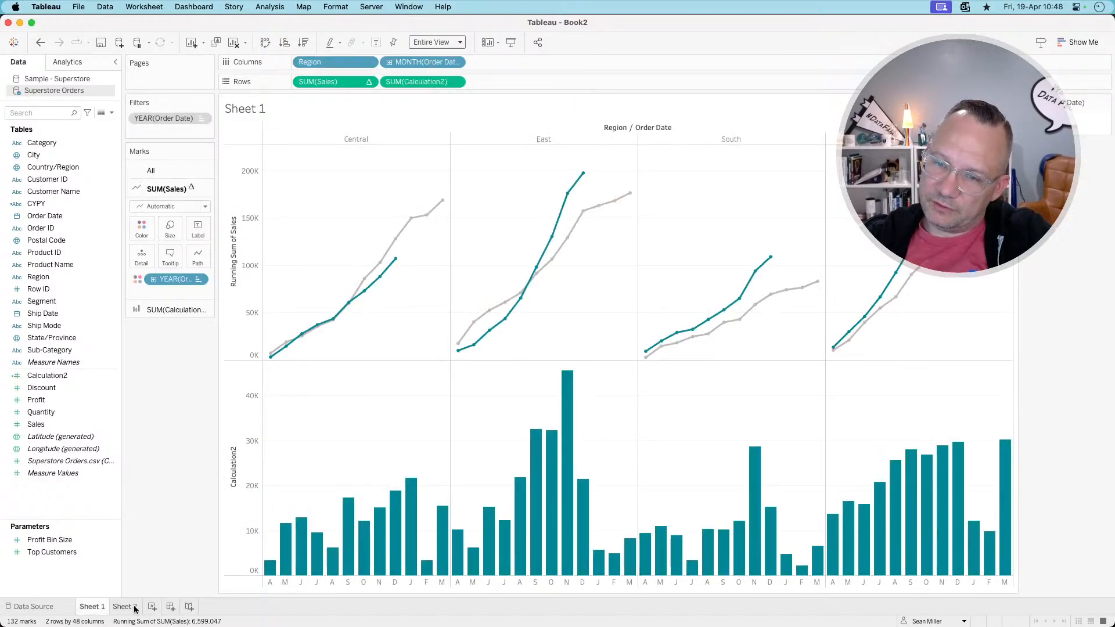
pyautogui.rightClick(134, 608)
pyautogui.click(155, 484)
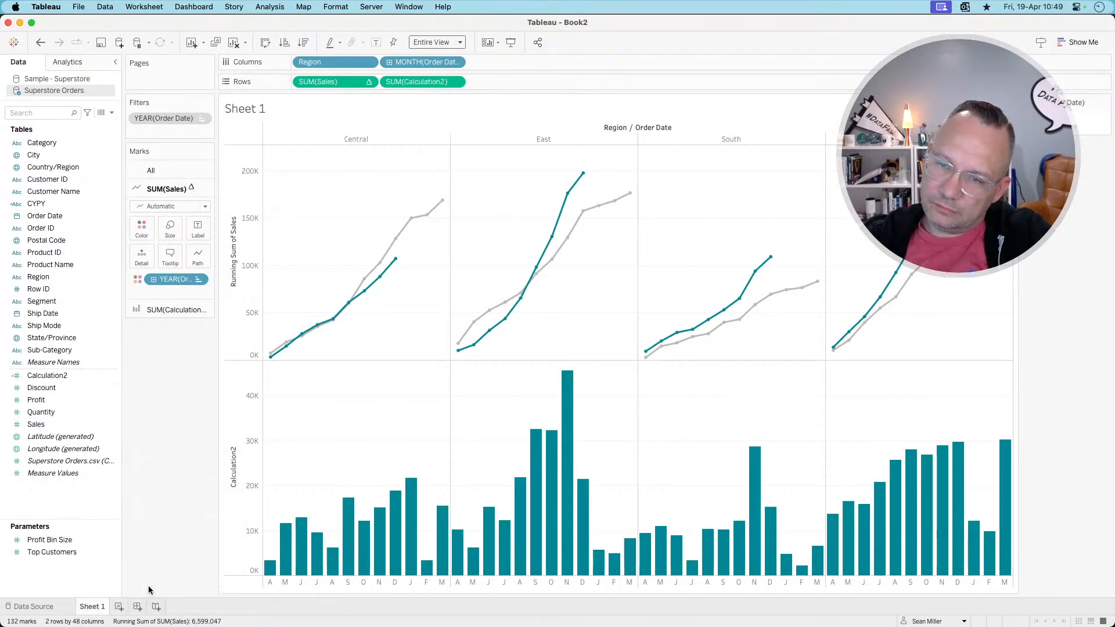
pyautogui.click(128, 608)
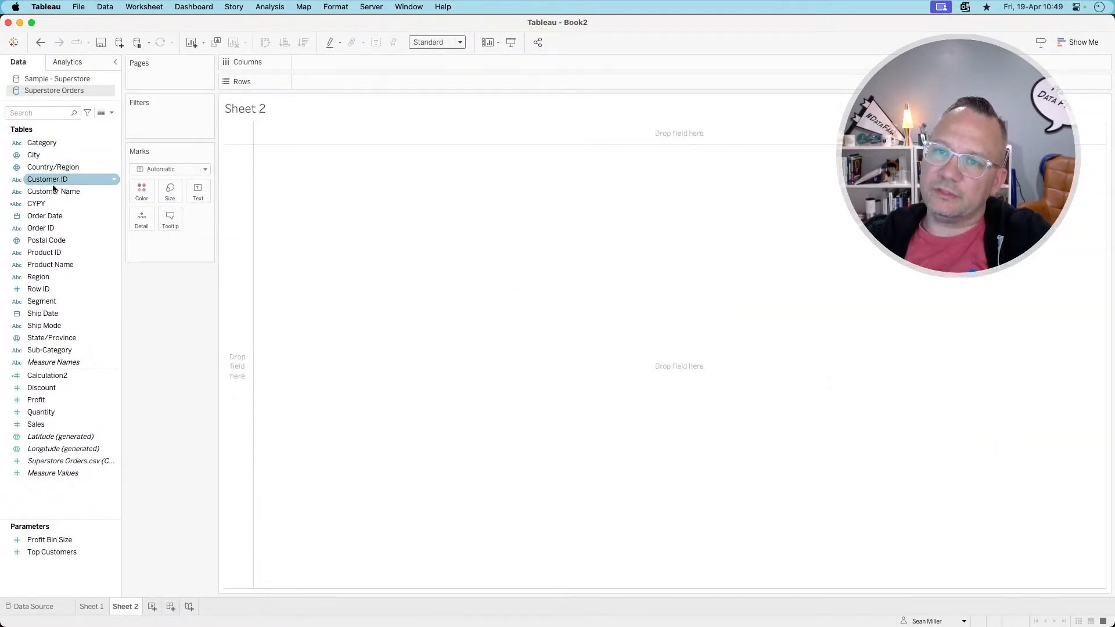
# - Build a date table on Sheet 2 with Order Date on Rows as discrete year and discrete month
pyautogui.click(49, 216)
pyautogui.moveTo(49, 216); pyautogui.dragTo(192, 337)
pyautogui.click(302, 82)
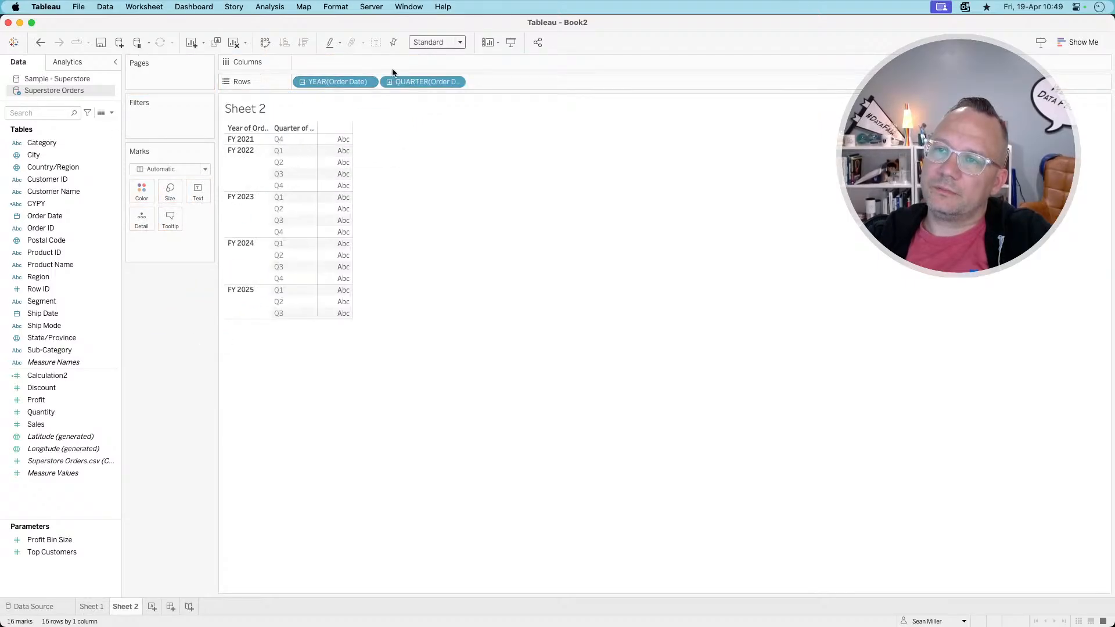
pyautogui.click(456, 82)
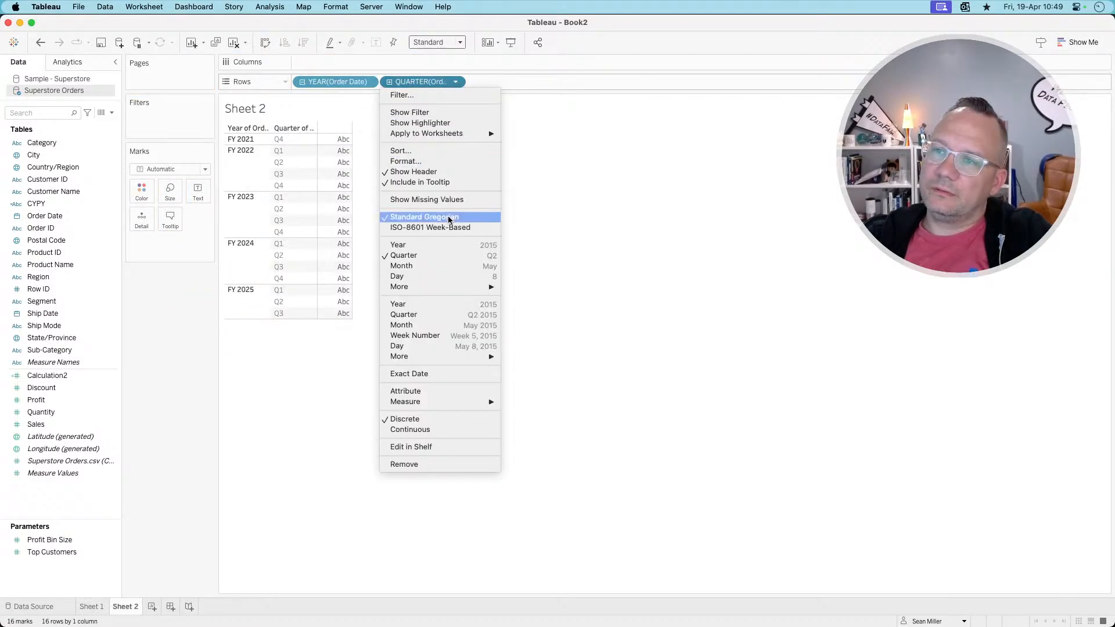
pyautogui.click(430, 266)
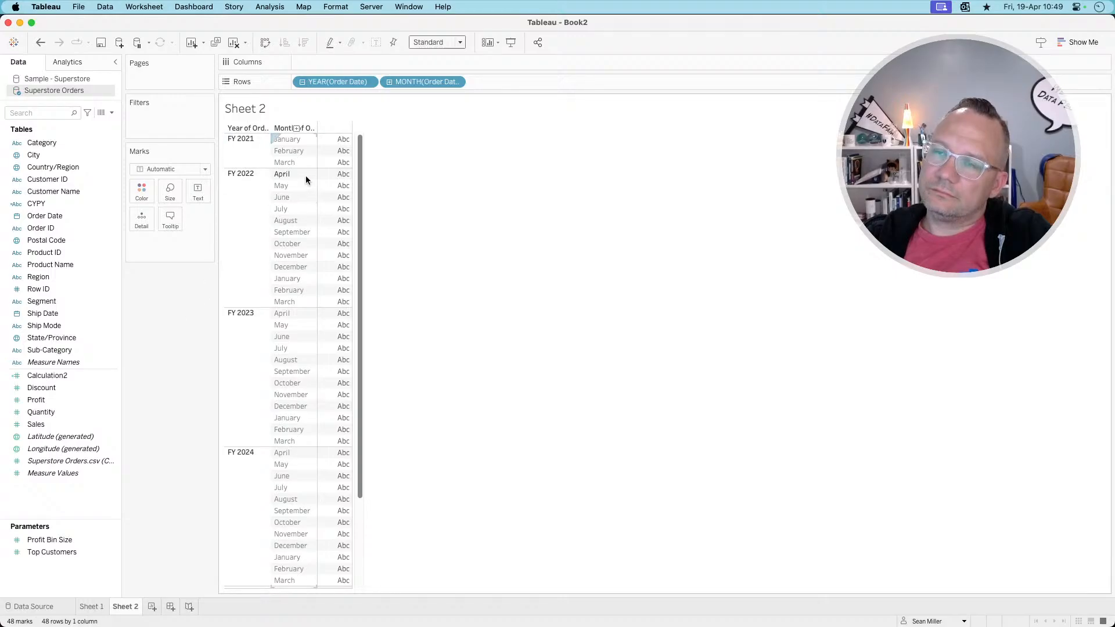
# - Compare the fiscal year and month table with the blog's Year Order Date table in Arc, and return to Tableau
pyautogui.scroll(-3, 294, 287)
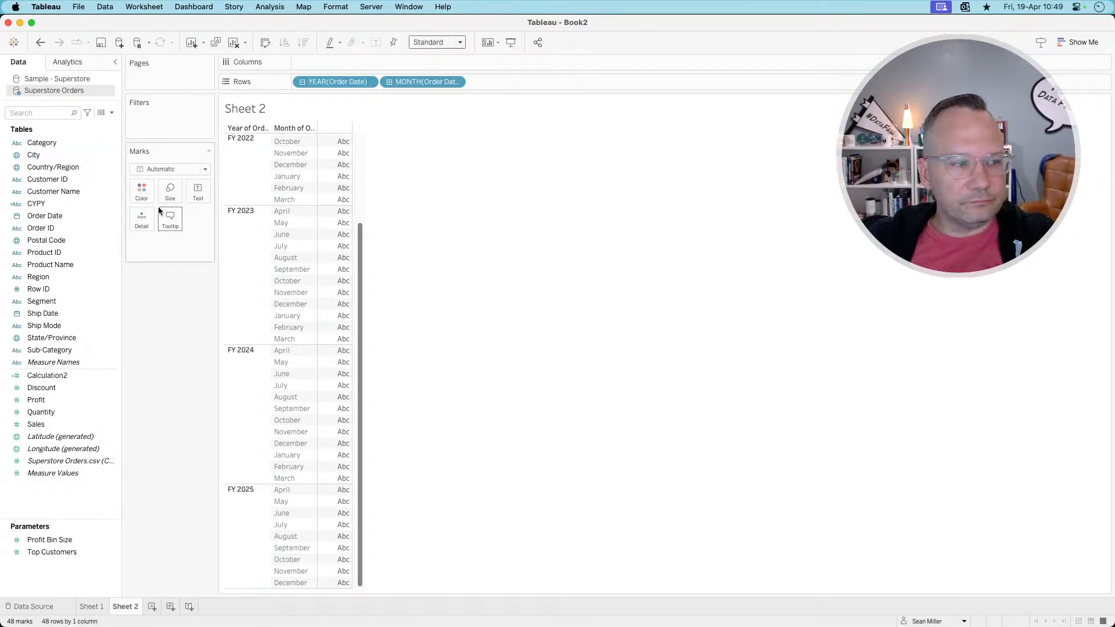
pyautogui.press('super+Tab')
pyautogui.scroll(-15, 202, 366)
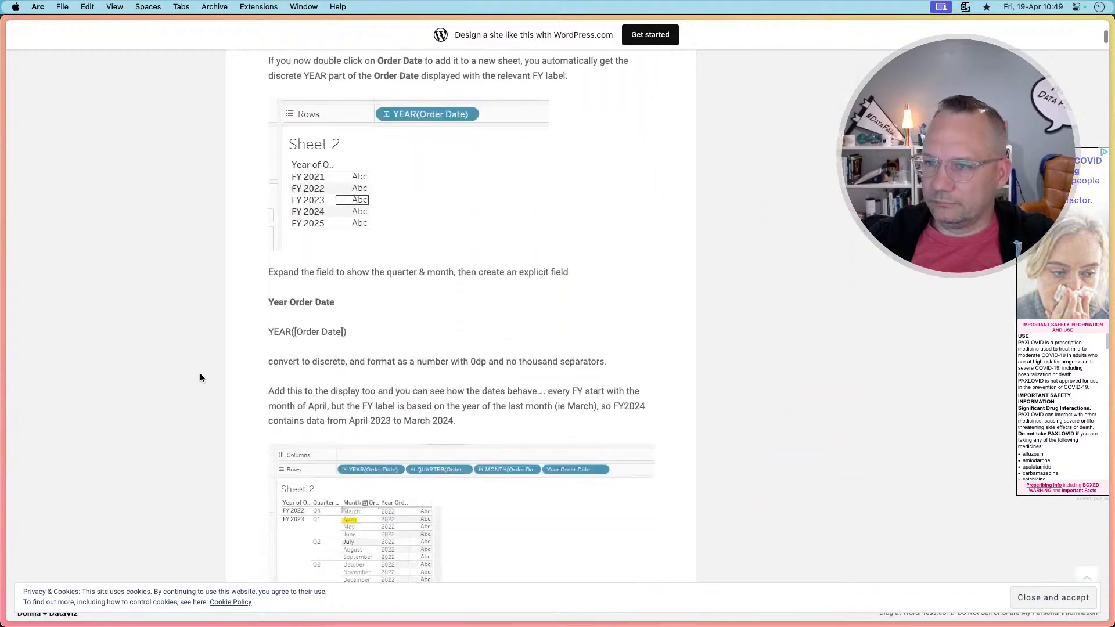
pyautogui.scroll(-5, 200, 374)
pyautogui.scroll(-1, 200, 378)
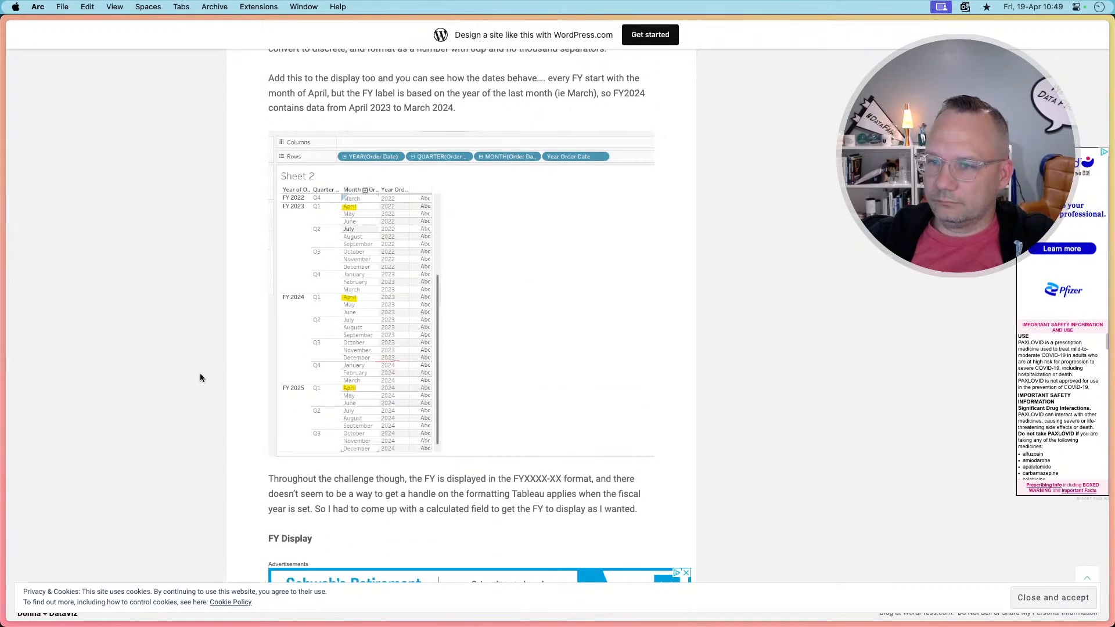
pyautogui.press('super+Tab')
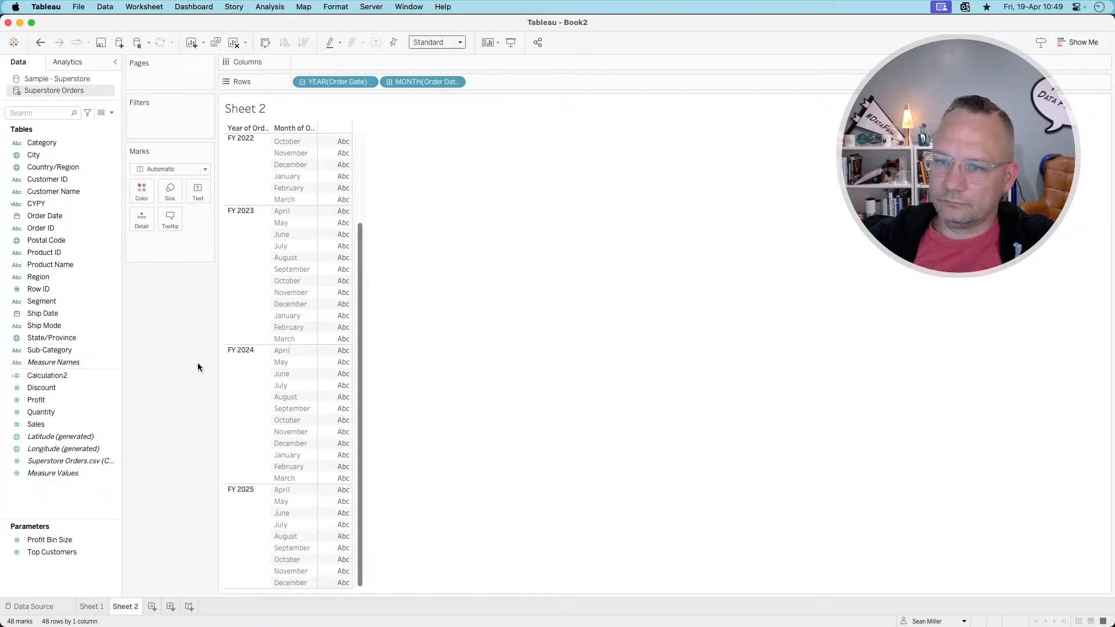
pyautogui.press('super+Tab')
pyautogui.scroll(2, 197, 367)
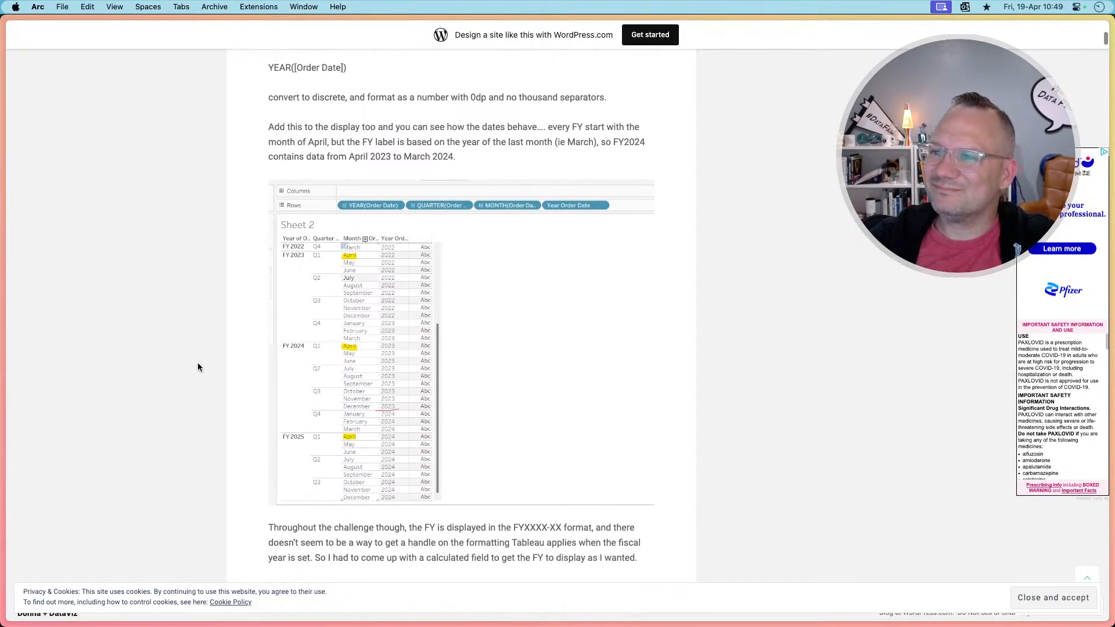
pyautogui.press('super+Tab')
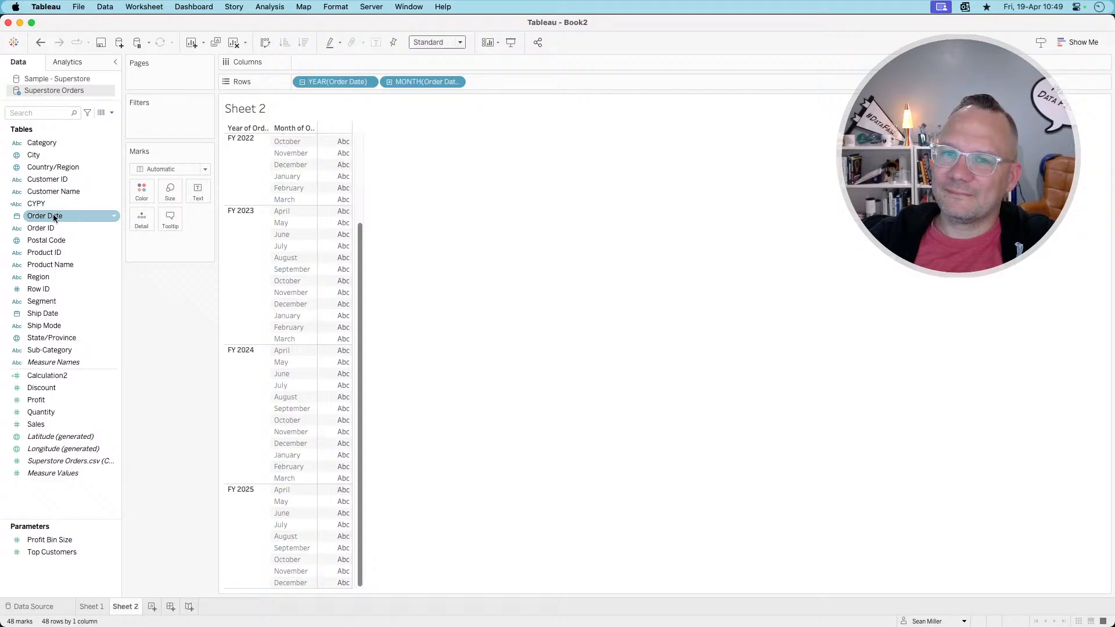
# - Try adding Order Date to Rows again, after the month, as a discrete exact date
pyautogui.moveTo(53, 216); pyautogui.dragTo(525, 86)
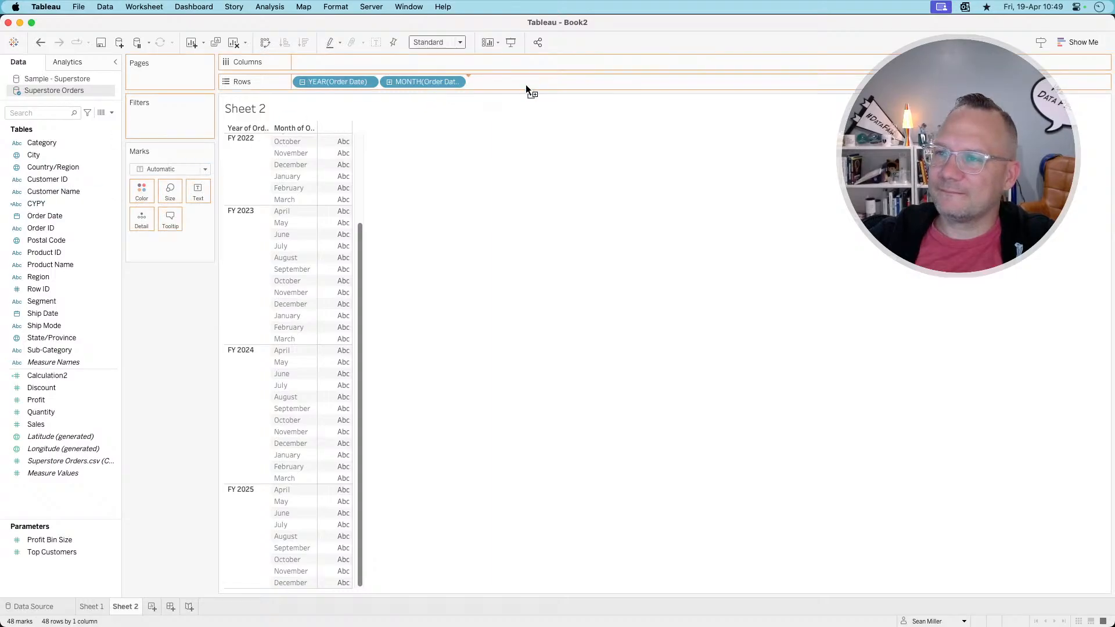
pyautogui.click(542, 84)
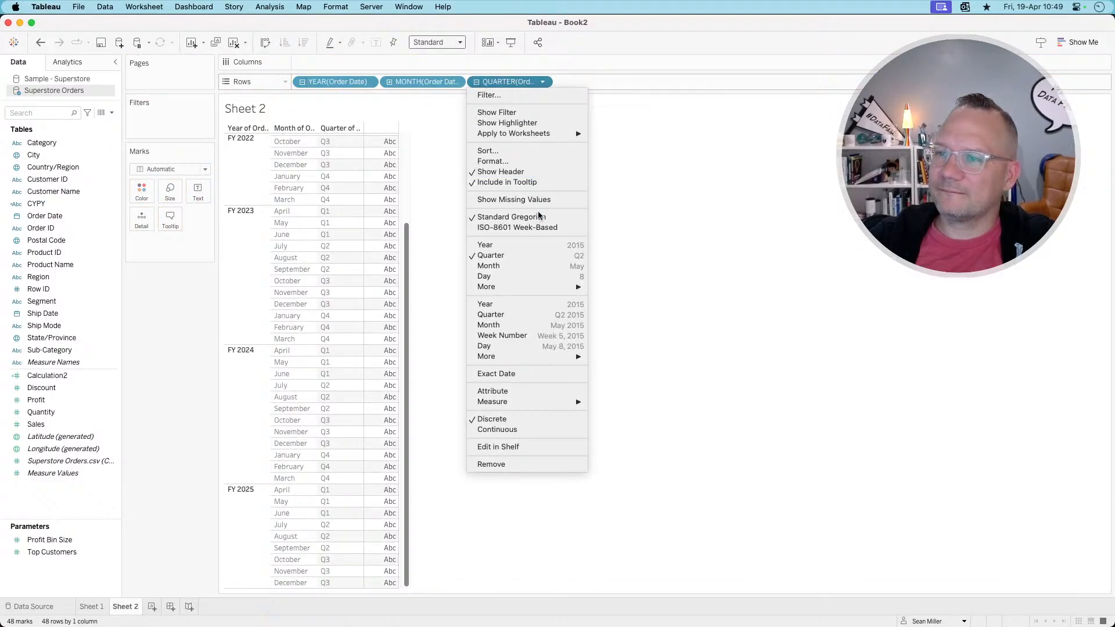
pyautogui.click(525, 303)
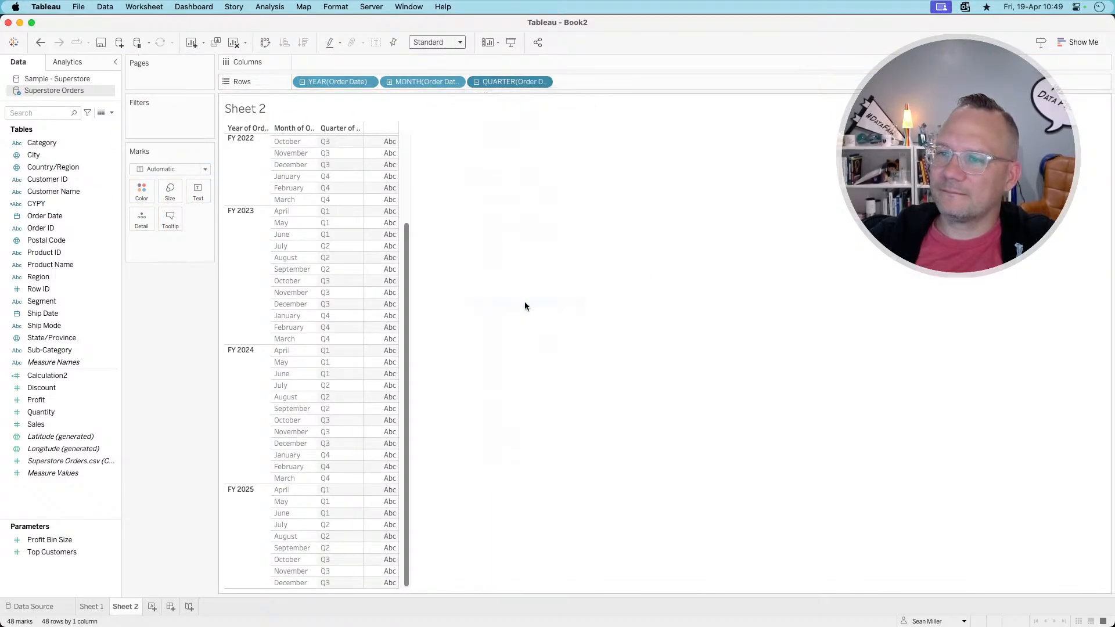
pyautogui.click(542, 82)
pyautogui.click(515, 352)
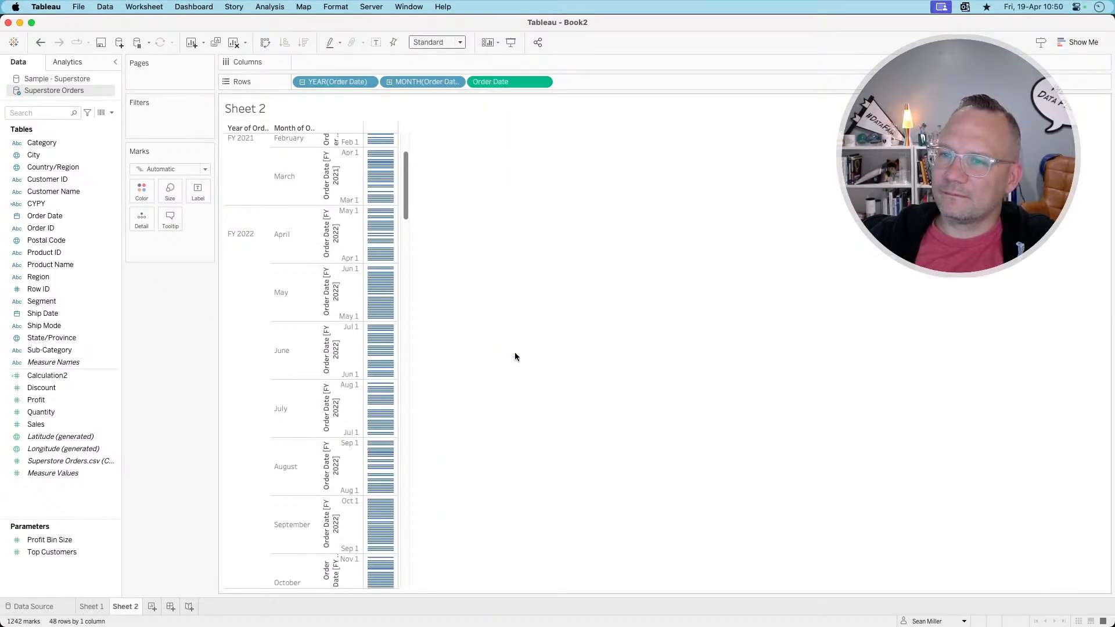
pyautogui.click(543, 82)
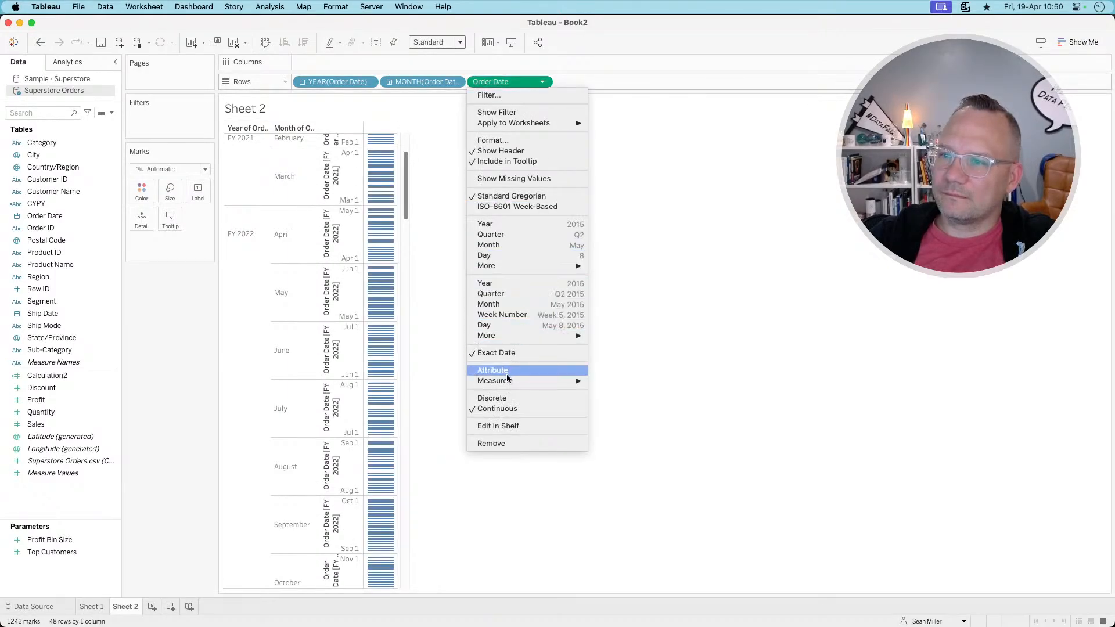
pyautogui.click(502, 393)
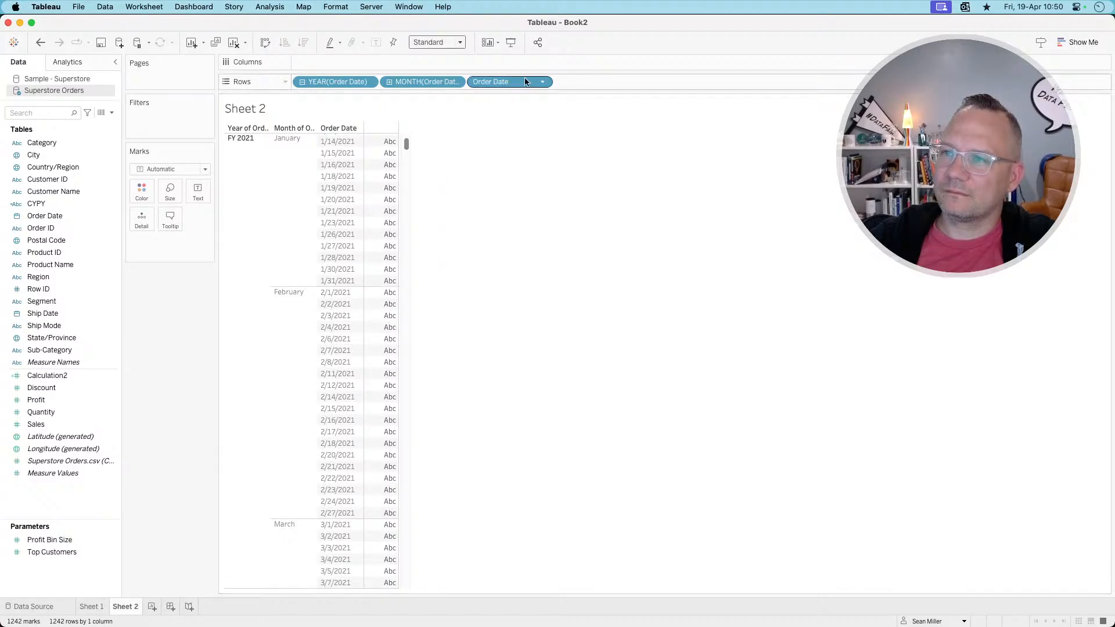
# - Try the third Order Date field as a discrete truncated year, and remove it from Rows
pyautogui.click(544, 82)
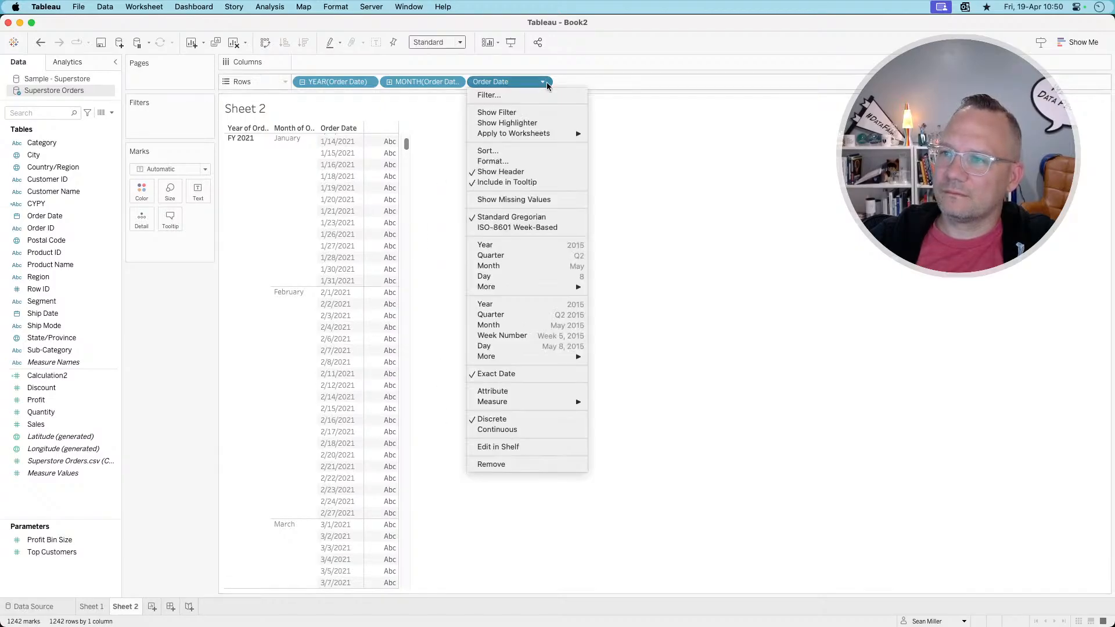
pyautogui.click(512, 308)
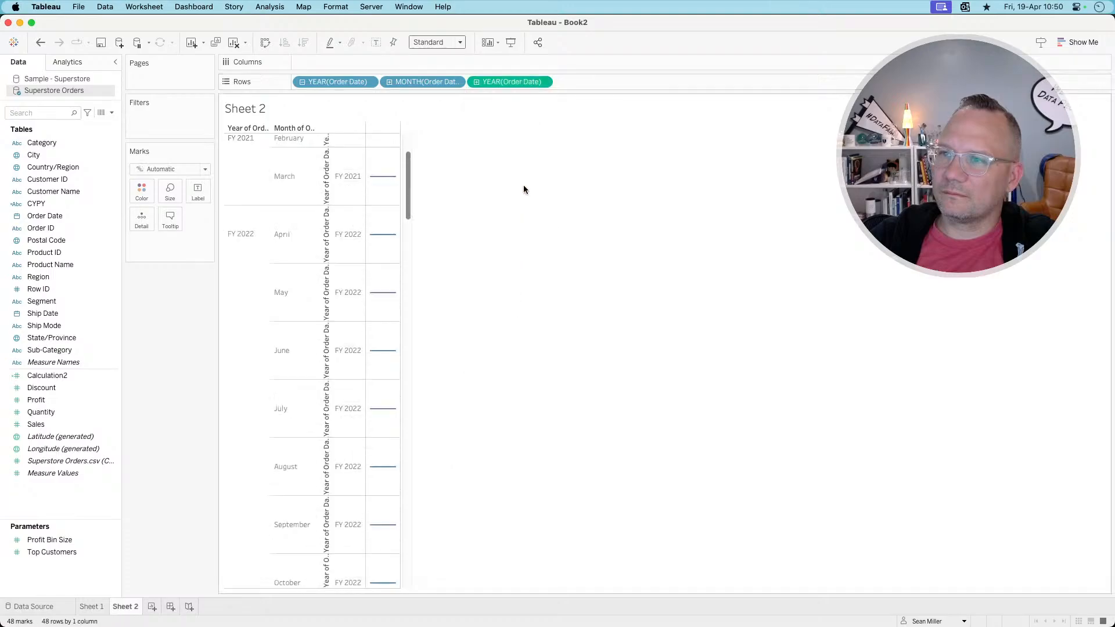
pyautogui.click(543, 82)
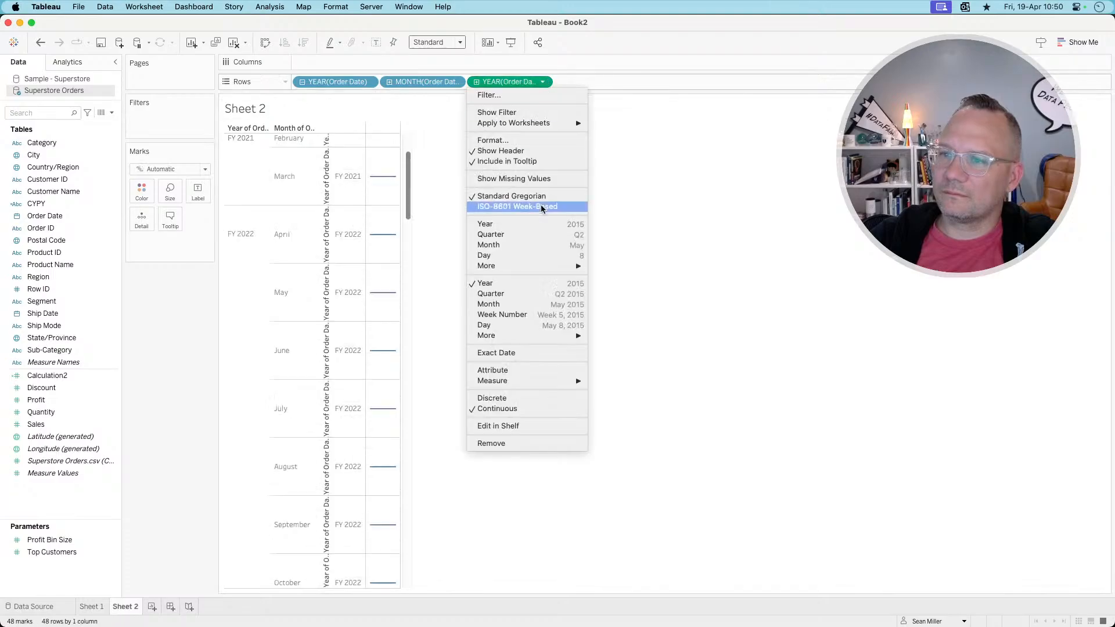
pyautogui.click(515, 398)
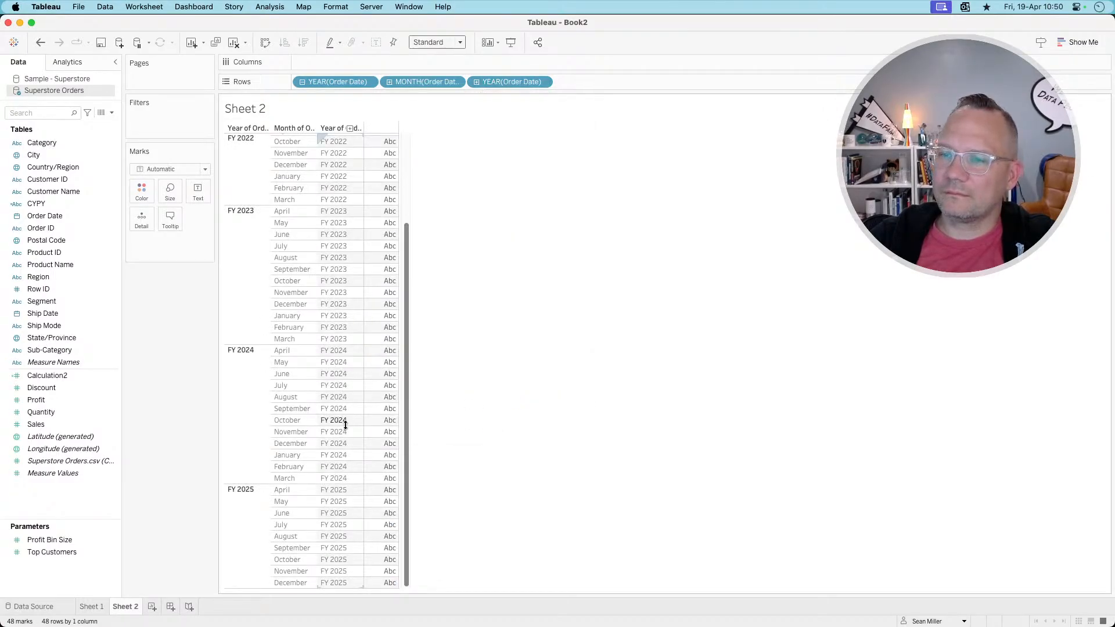
pyautogui.click(543, 82)
pyautogui.click(544, 83)
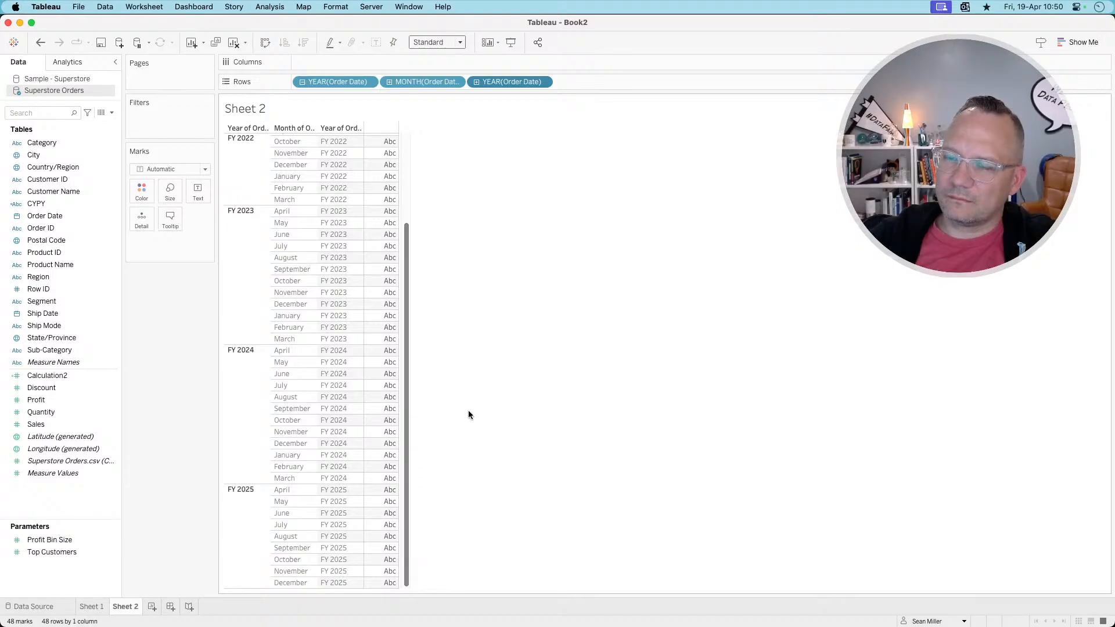
pyautogui.moveTo(511, 81); pyautogui.dragTo(169, 351)
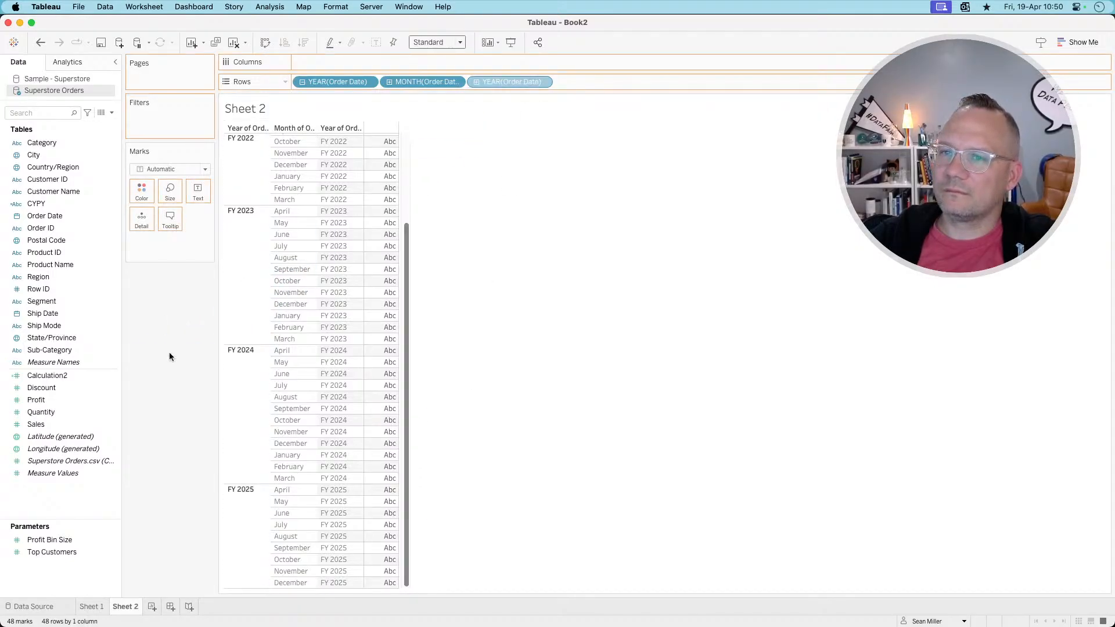
# - Check the blog's YEAR([Order Date]) formula in Arc, and start a calculated field named Year of Order in Tableau
pyautogui.press('super+Tab')
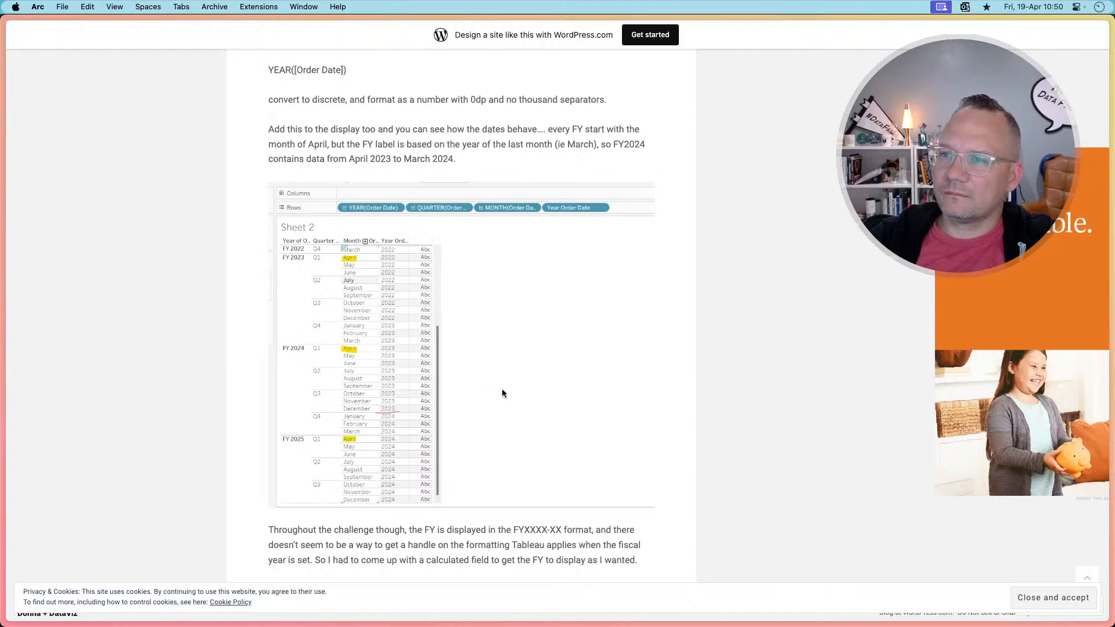
pyautogui.press('super+Tab')
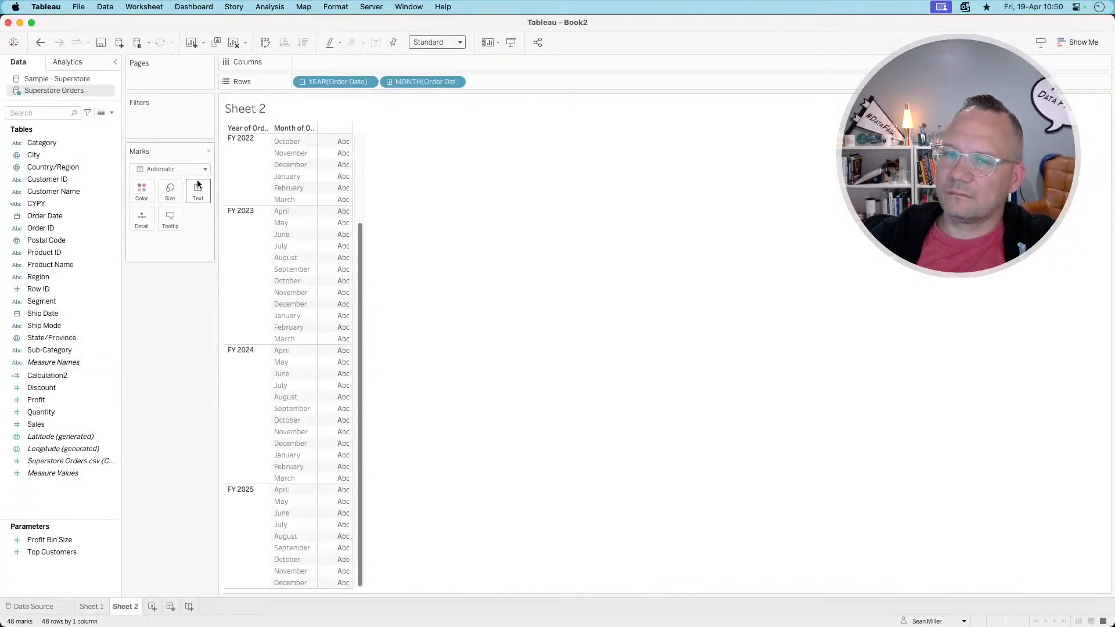
pyautogui.click(112, 113)
pyautogui.click(101, 120)
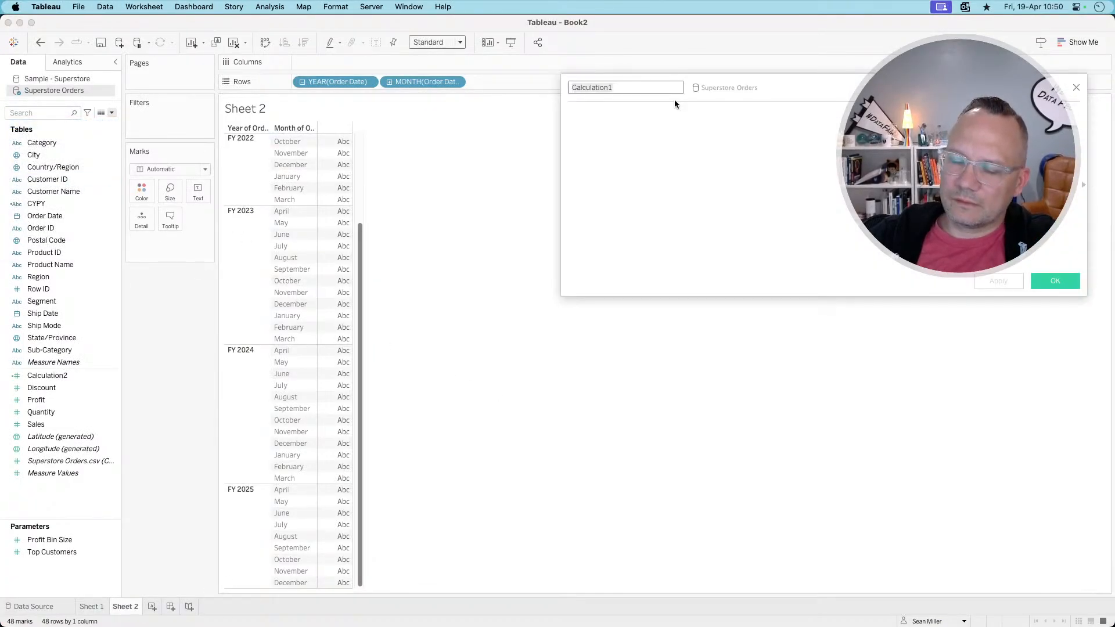
pyautogui.write('Year')
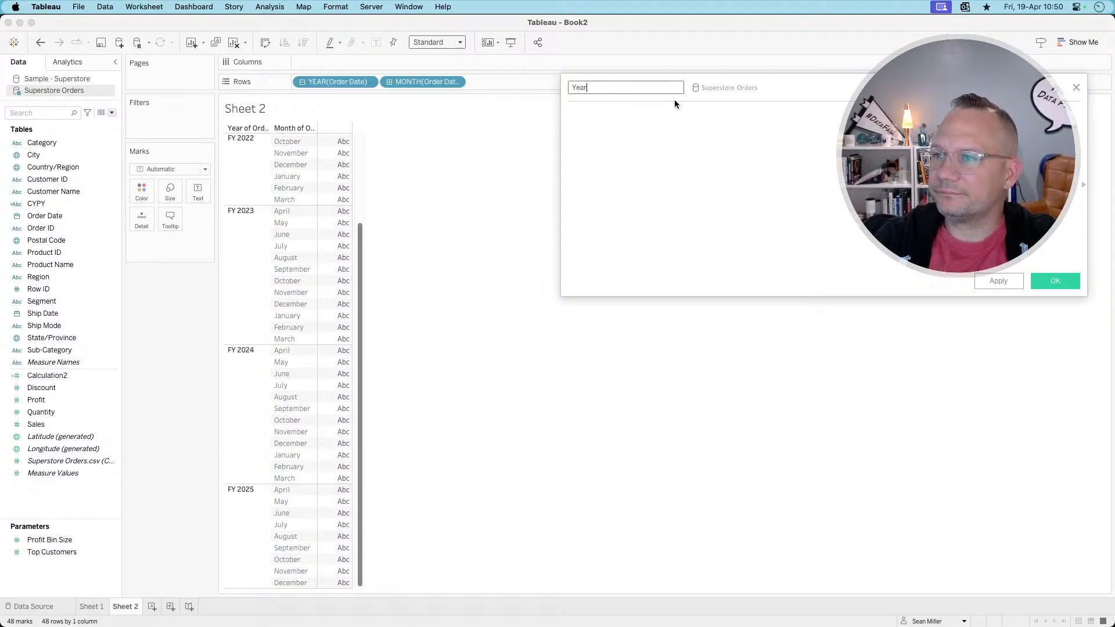
pyautogui.write(' of o')
pyautogui.write('der')
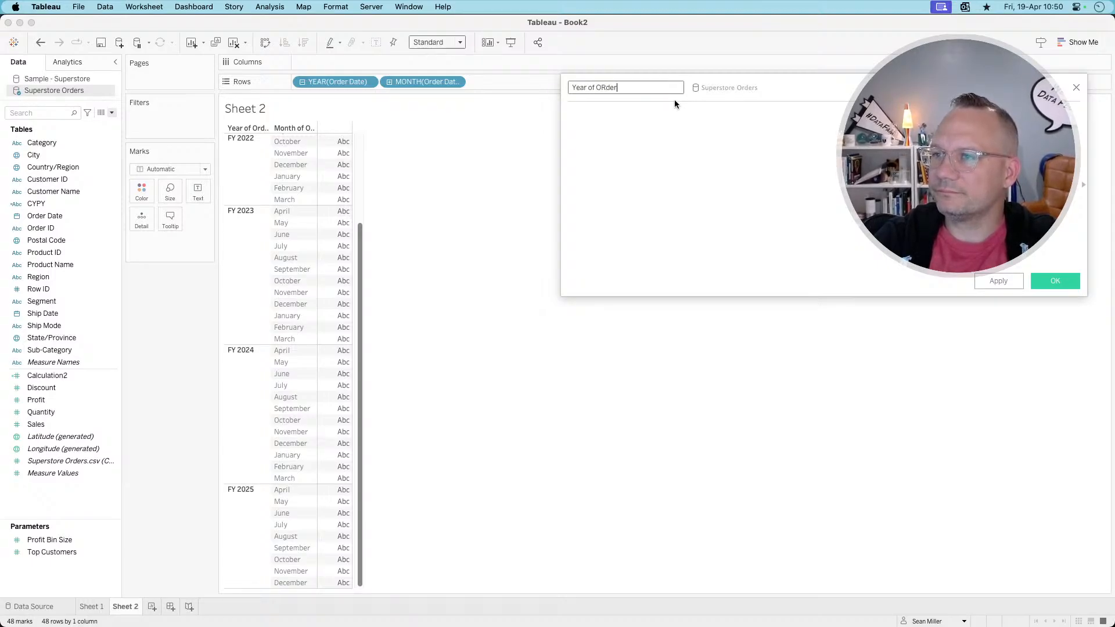
pyautogui.press('BackSpace')
pyautogui.press('BackSpace')
pyautogui.press('BackSpace')
pyautogui.write('d')
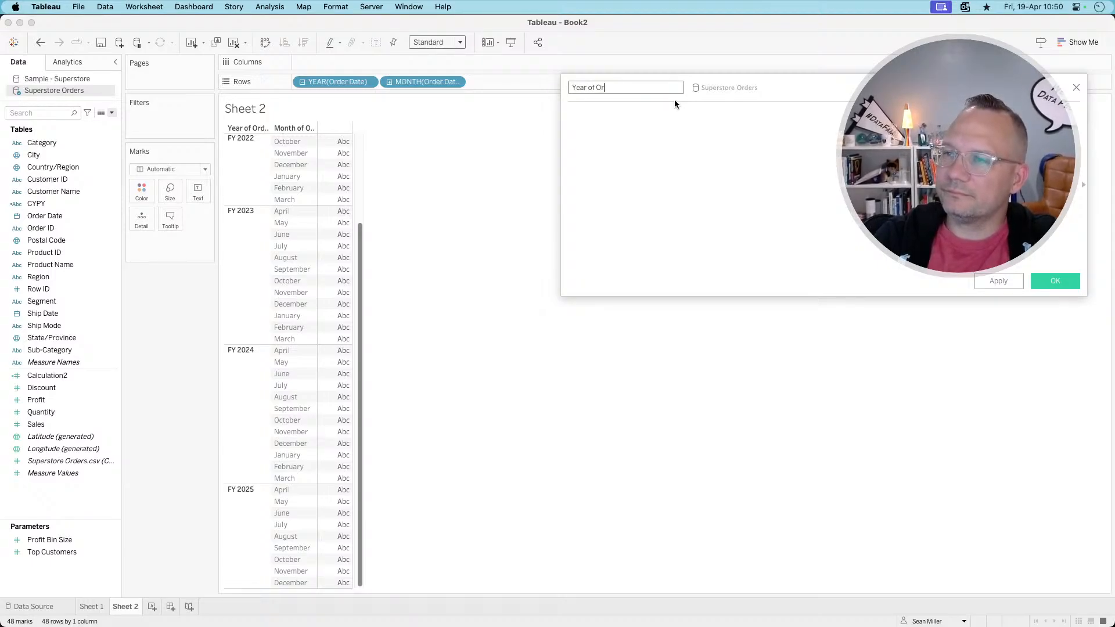
pyautogui.write('er')
pyautogui.press('Tab')
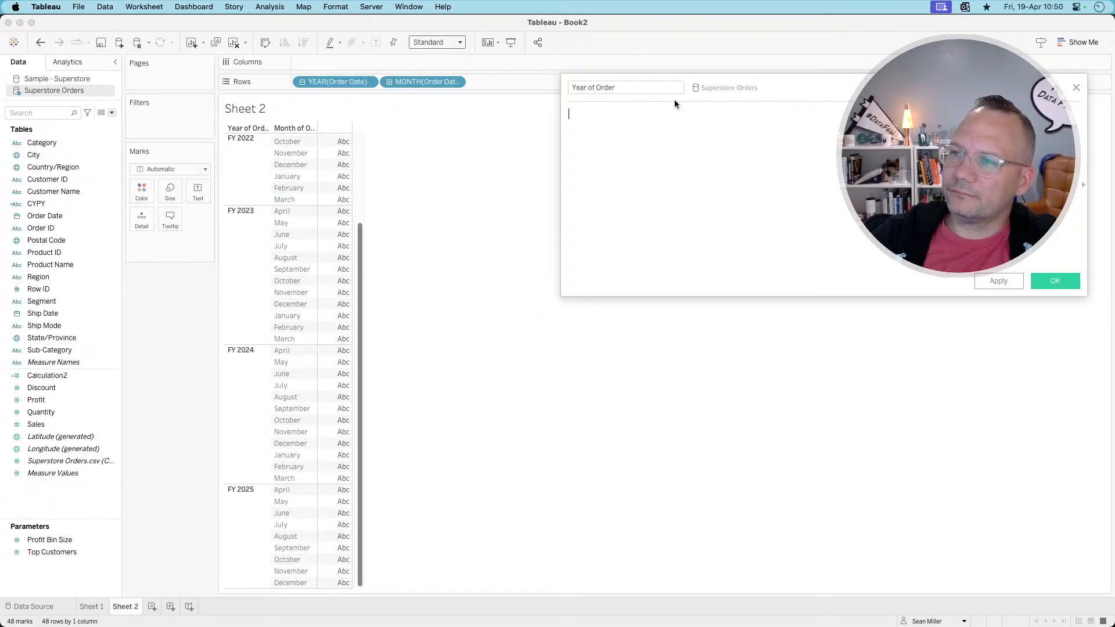
# - Define Year of Order as year([Order Date]), and add it to Rows as a discrete field after the month
pyautogui.write('year([Order Date]')
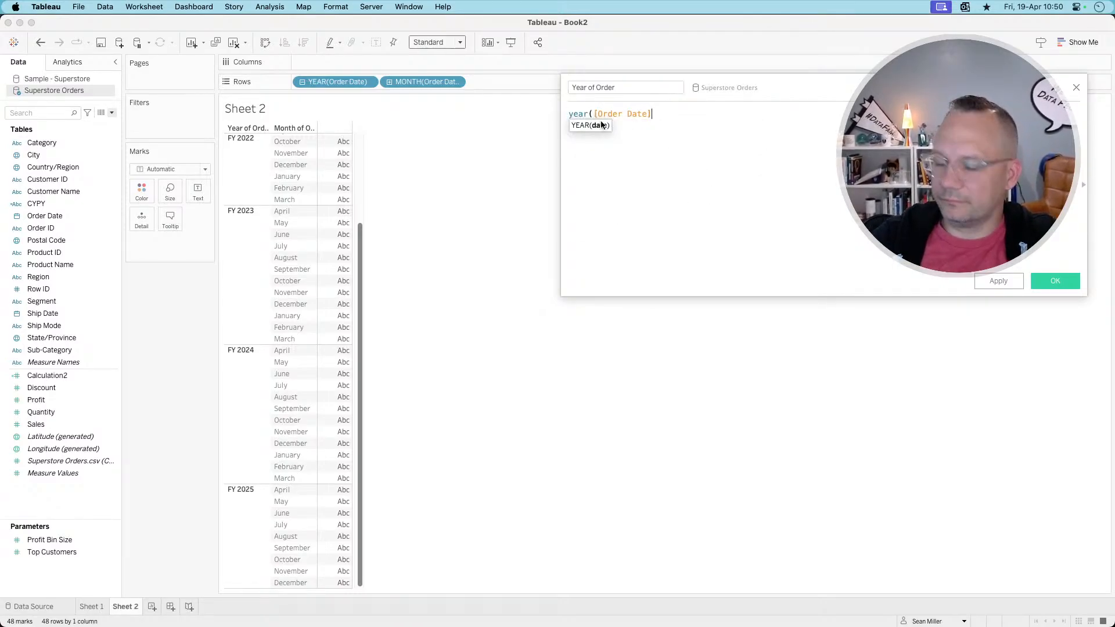
pyautogui.write(')')
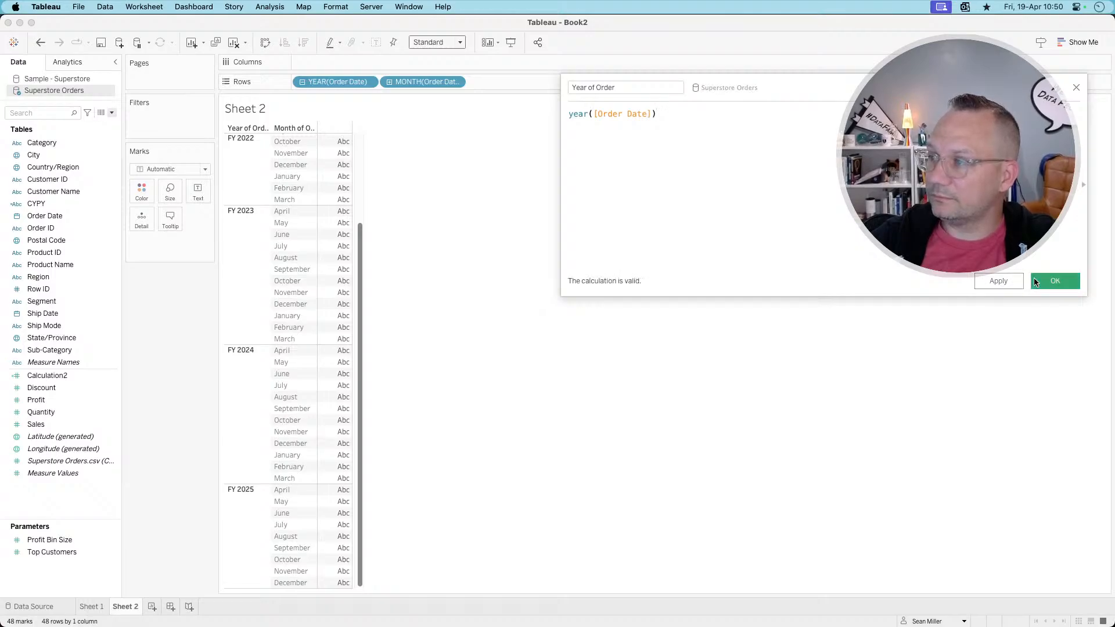
pyautogui.click(1034, 280)
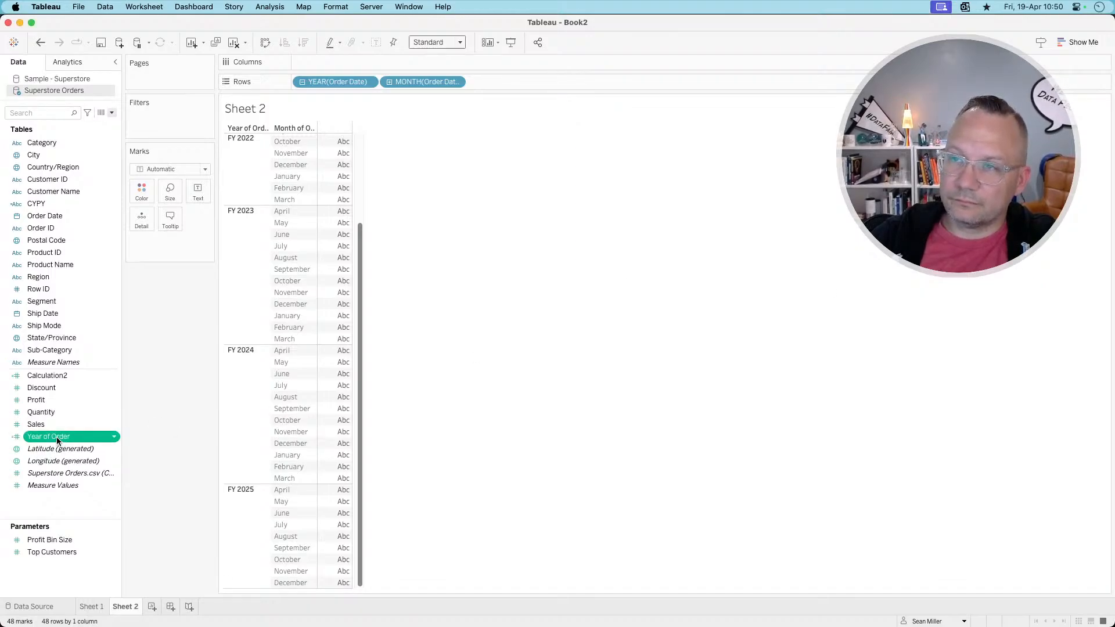
pyautogui.moveTo(57, 442); pyautogui.dragTo(517, 79)
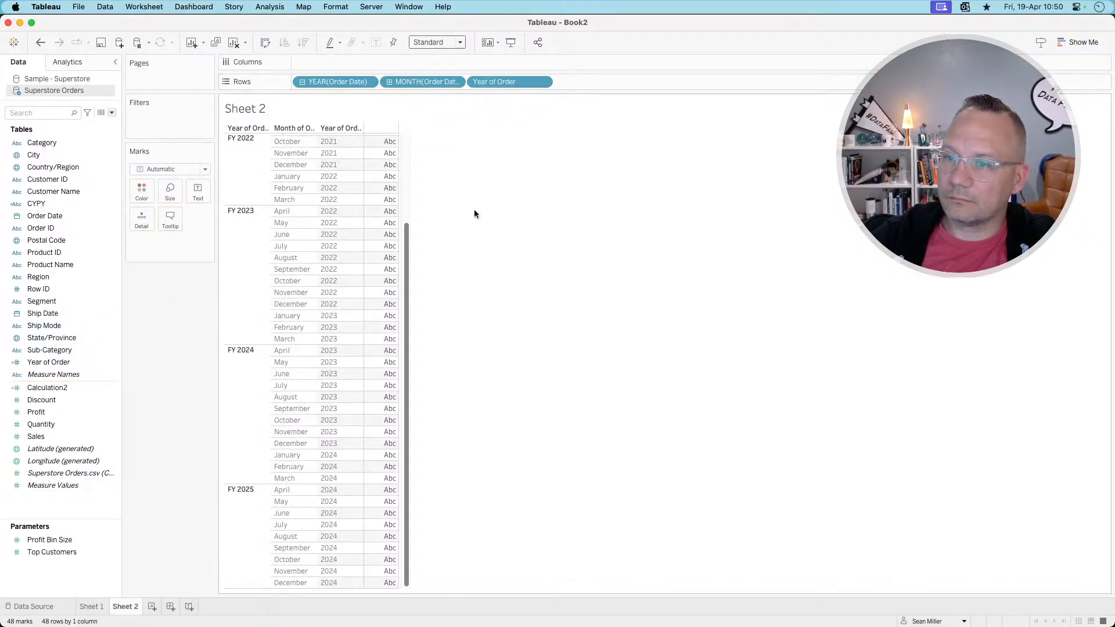
pyautogui.click(329, 457)
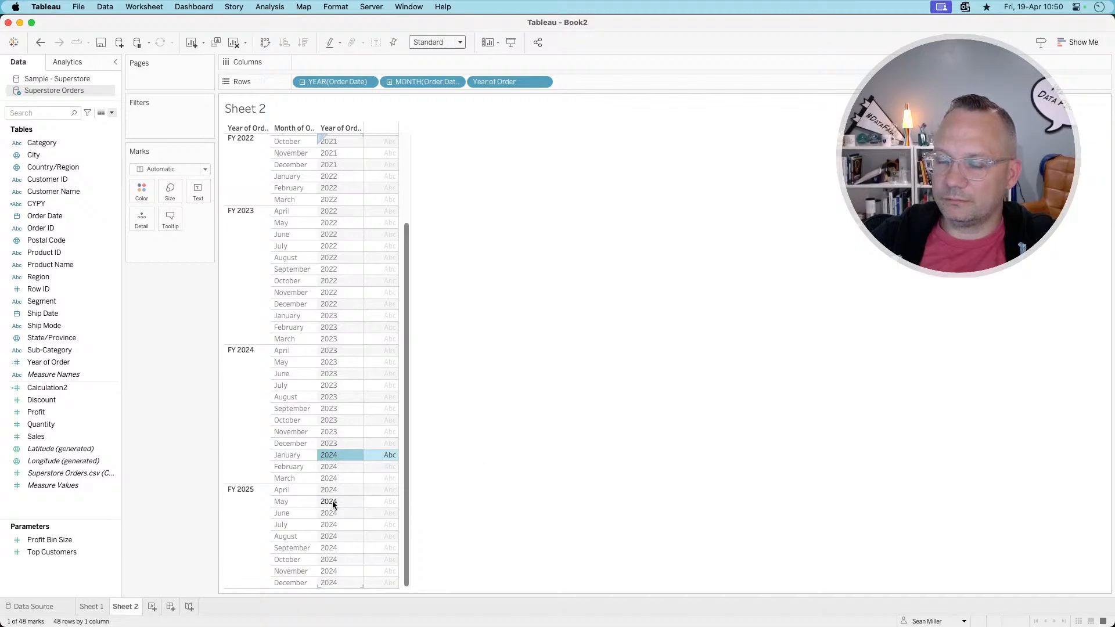
# - Copy the FY Display formula from the blog in Arc, and return to Tableau
pyautogui.press('super+Tab')
pyautogui.scroll(-7, 327, 522)
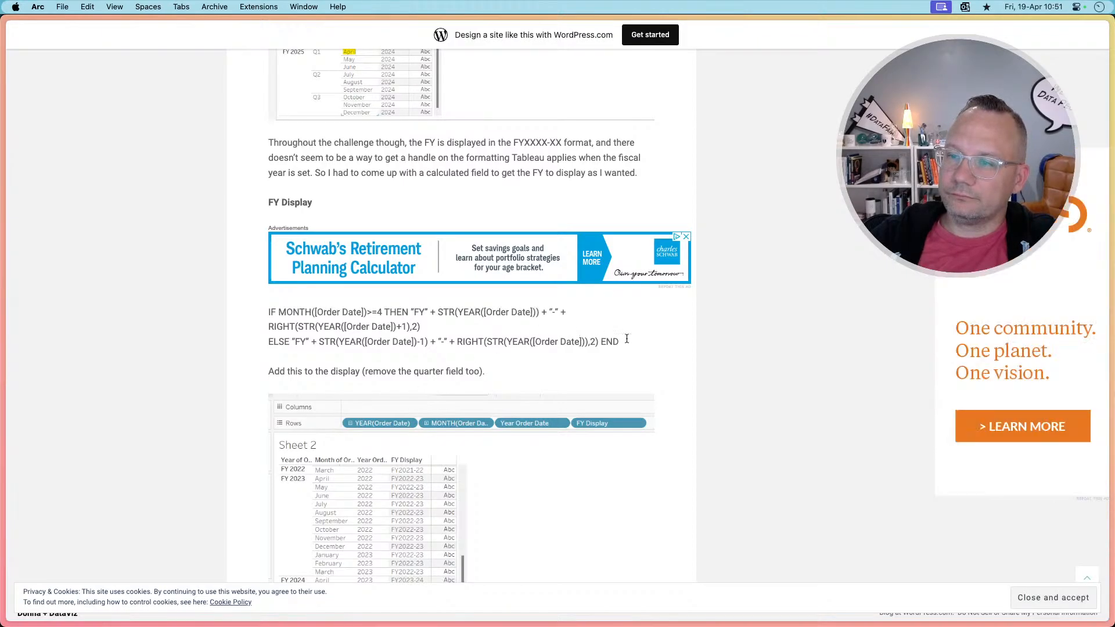
pyautogui.moveTo(628, 342); pyautogui.dragTo(256, 316)
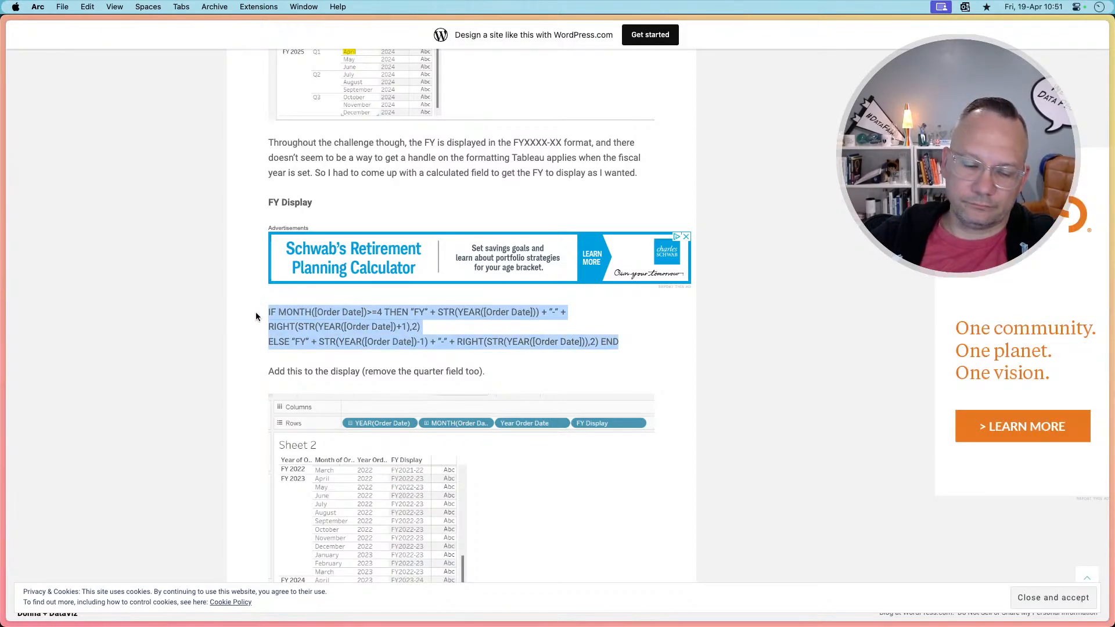
pyautogui.press('super+Tab')
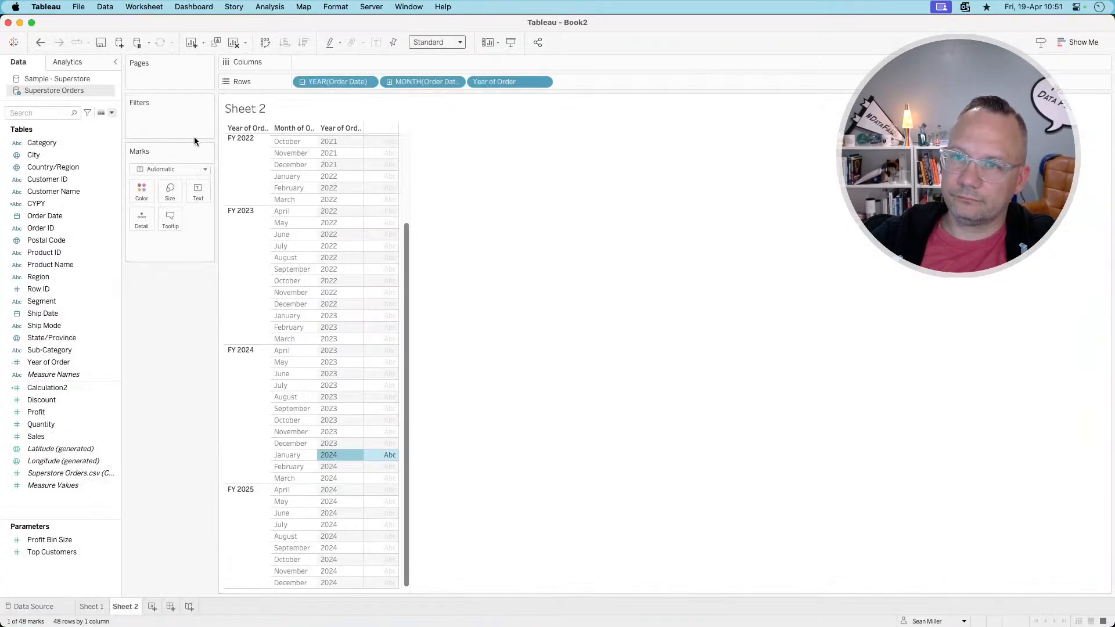
# - Create a calculated field named FY Display and paste the copied IF MONTH([Order Date])>=4 formula into it
pyautogui.click(111, 113)
pyautogui.click(52, 120)
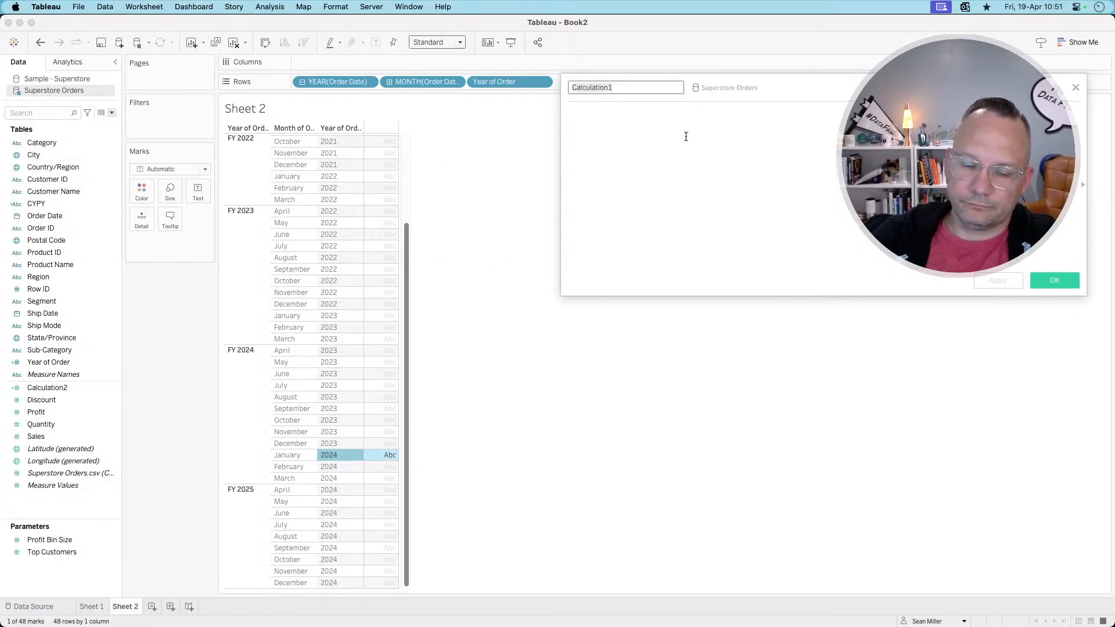
pyautogui.write('DY DI')
pyautogui.press('BackSpace')
pyautogui.press('BackSpace')
pyautogui.press('BackSpace')
pyautogui.press('BackSpace')
pyautogui.press('BackSpace')
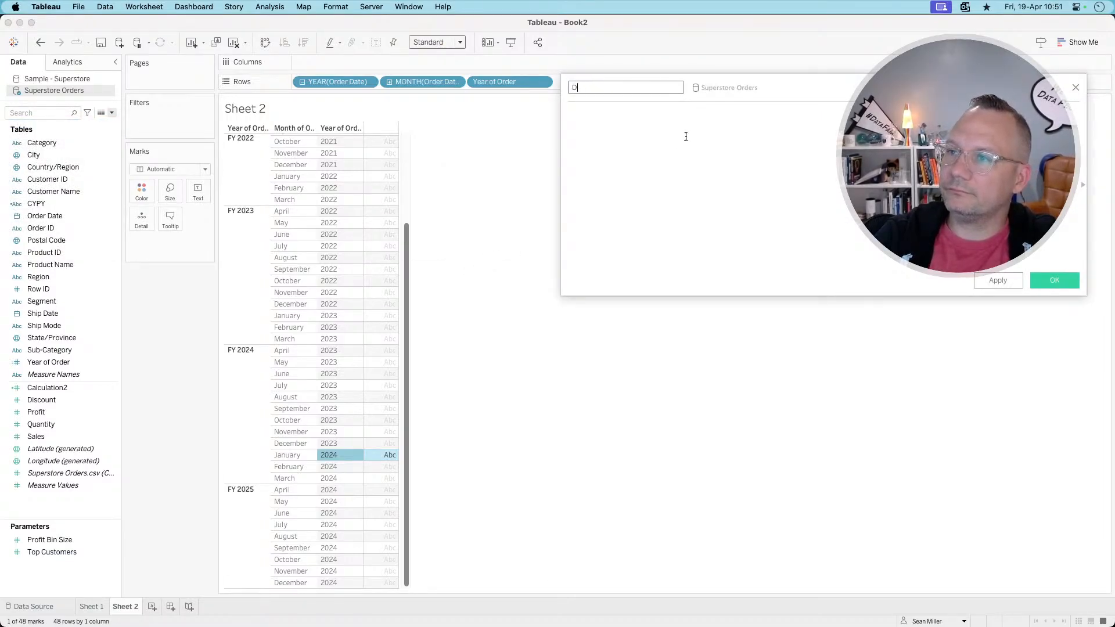
pyautogui.write('FY Display')
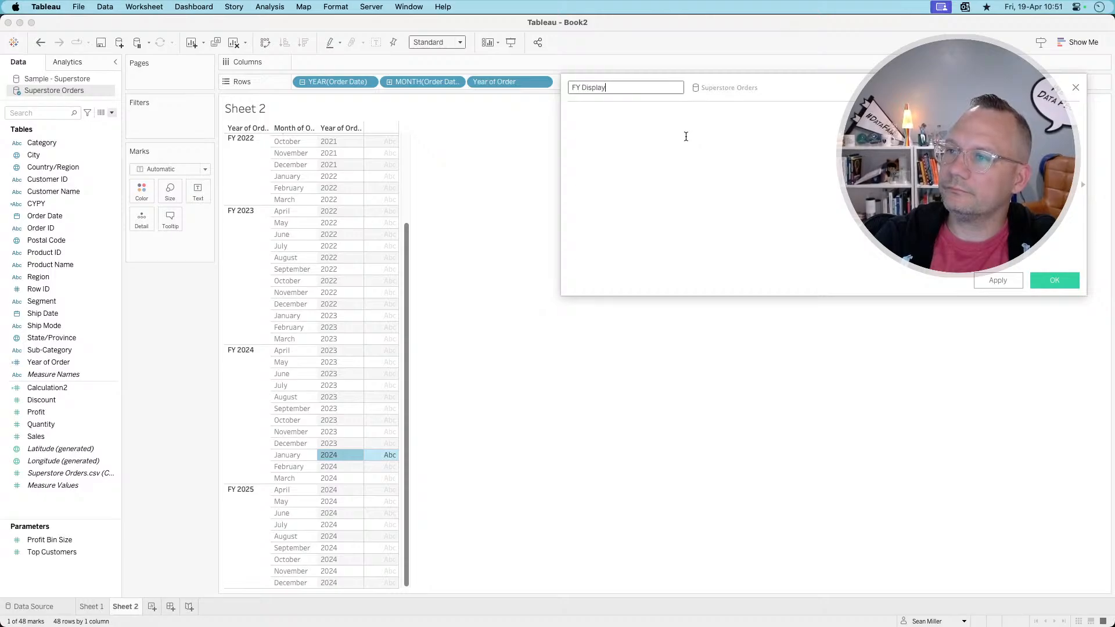
pyautogui.click(686, 136)
pyautogui.press('super+v')
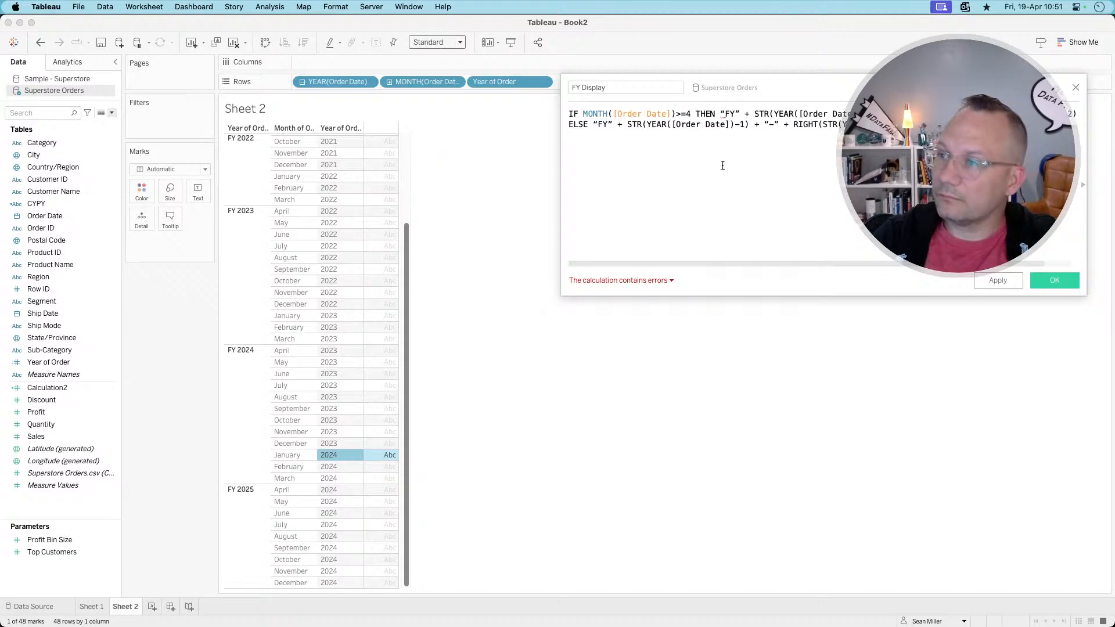
# - Replace the curly quotes around FY in the THEN branch of the FY Display formula with straight single quotes
pyautogui.press('BackSpace')
pyautogui.write('"')
pyautogui.press('Delete')
pyautogui.write('"')
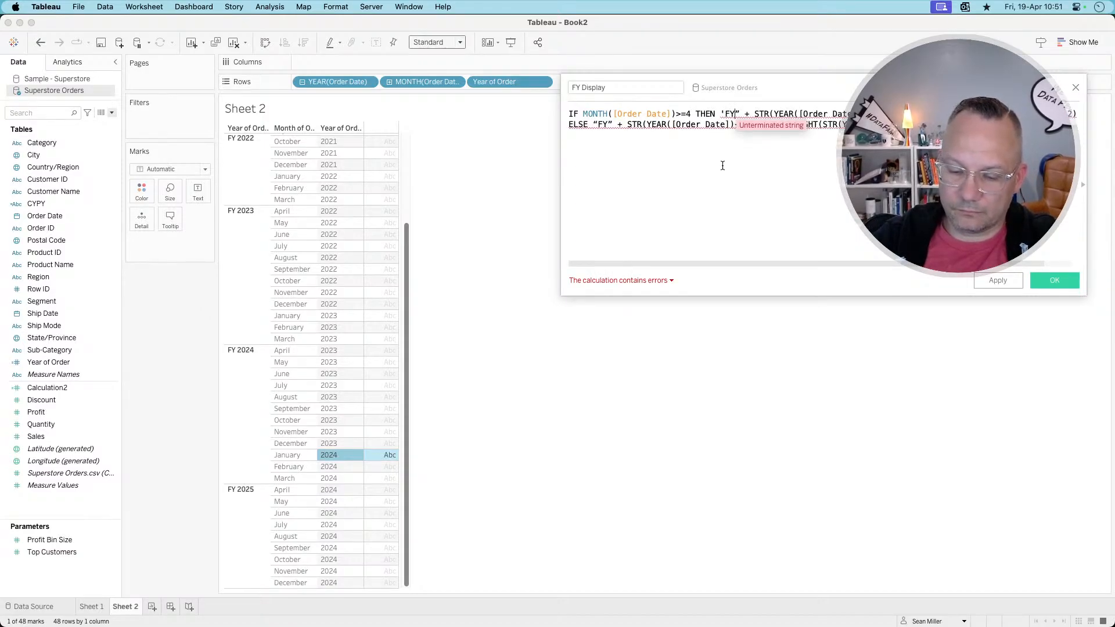
pyautogui.press('Delete')
pyautogui.write("'")
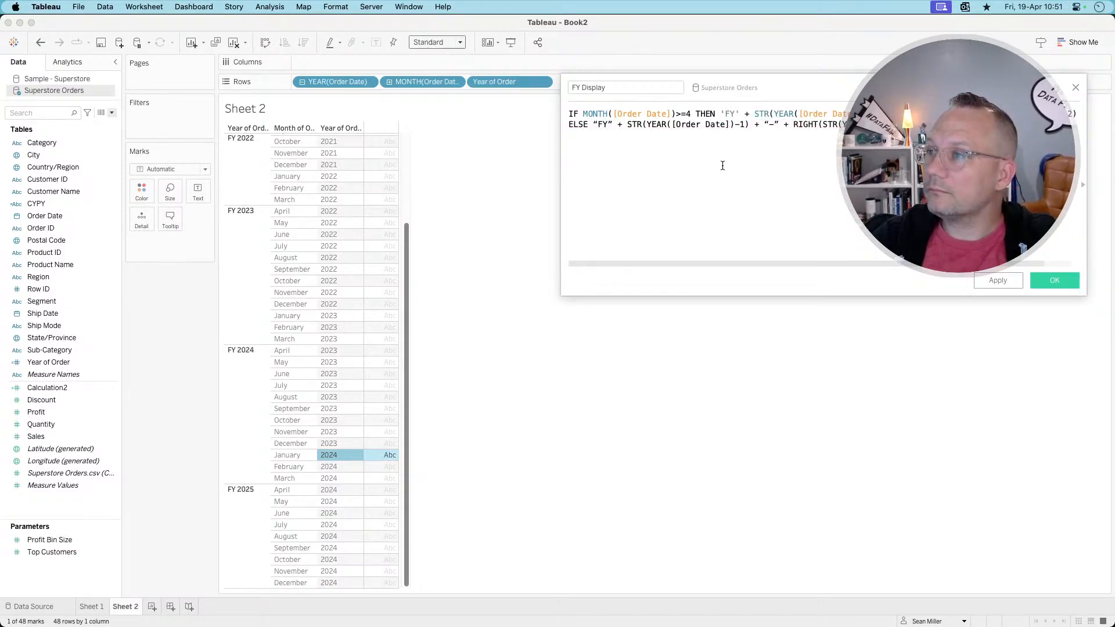
# - Replace the curly quotes around the hyphen in the formula's THEN branch with straight single quotes
pyautogui.press('Right')
pyautogui.press('Right')
pyautogui.press('Right')
pyautogui.press('Right')
pyautogui.press('Right')
pyautogui.press('Right')
pyautogui.press('Right')
pyautogui.press('Right')
pyautogui.press('Right')
pyautogui.press('Right')
pyautogui.press('Right')
pyautogui.press('Right')
pyautogui.press('Right')
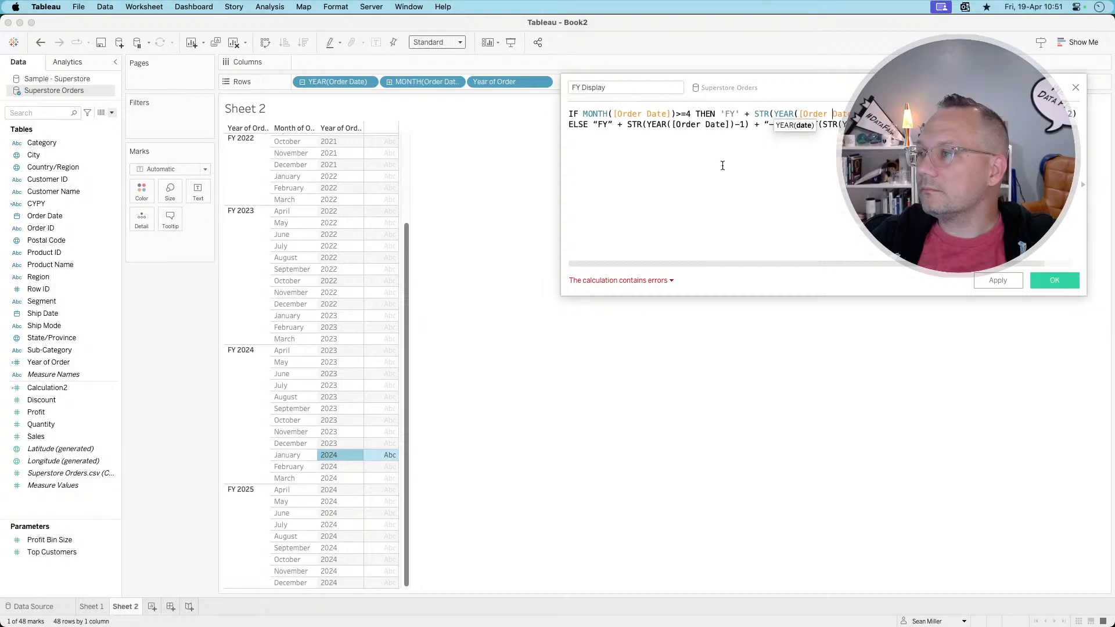
pyautogui.press('Right')
pyautogui.press('Right')
pyautogui.press('Right')
pyautogui.press('Right')
pyautogui.press('Right')
pyautogui.press('Right')
pyautogui.press('Right')
pyautogui.press('Right')
pyautogui.press('Right')
pyautogui.press('Right')
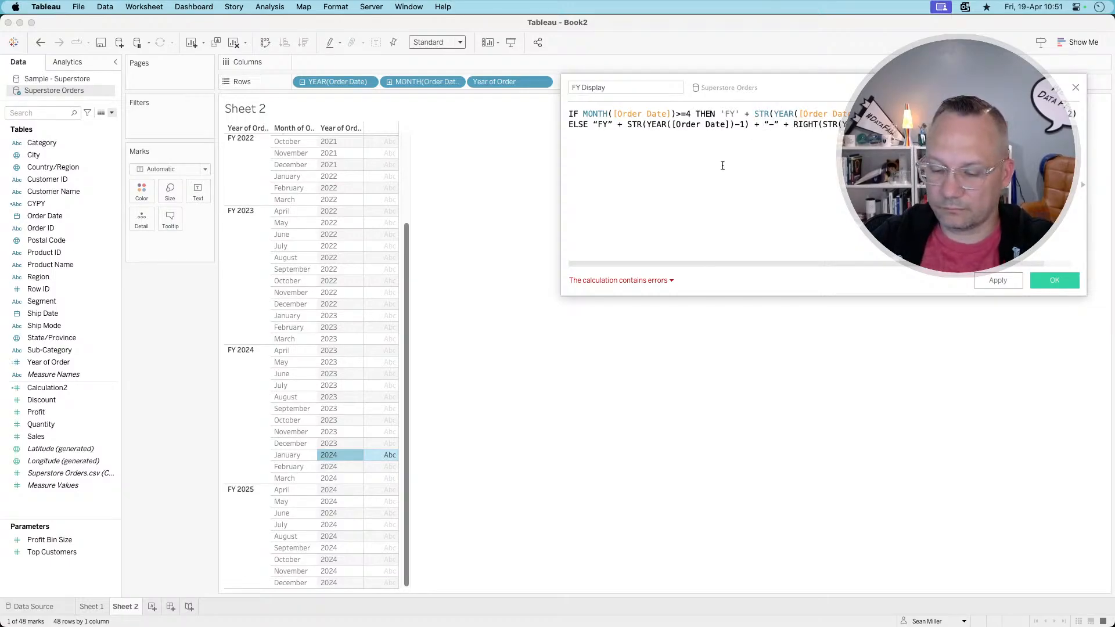
pyautogui.press('Delete')
pyautogui.write("'")
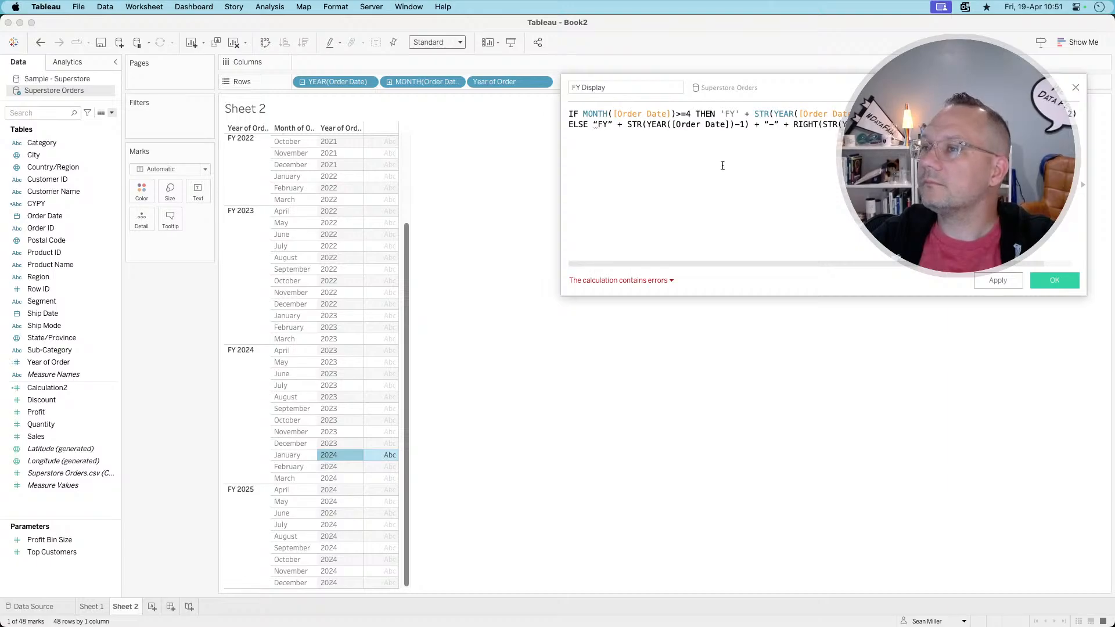
# - Replace the curly quotes around FY and the hyphen in the ELSE branch with straight single quotes
pyautogui.click(595, 122)
pyautogui.press('BackSpace')
pyautogui.write("'")
pyautogui.press('BackSpace')
pyautogui.write("'FY")
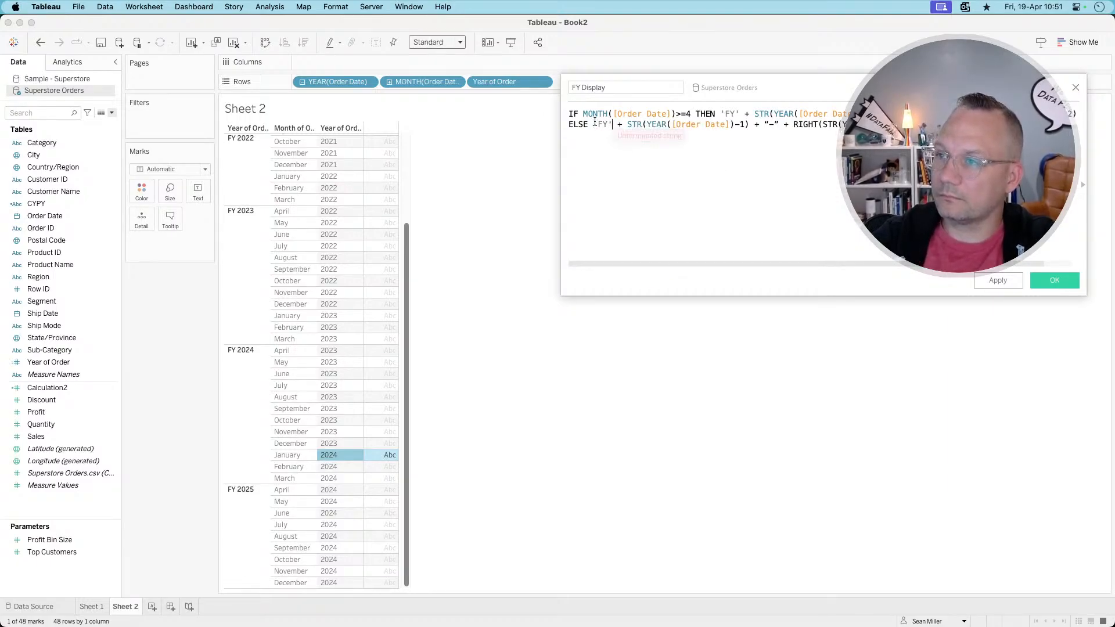
pyautogui.click(767, 124)
pyautogui.press('BackSpace')
pyautogui.write("'")
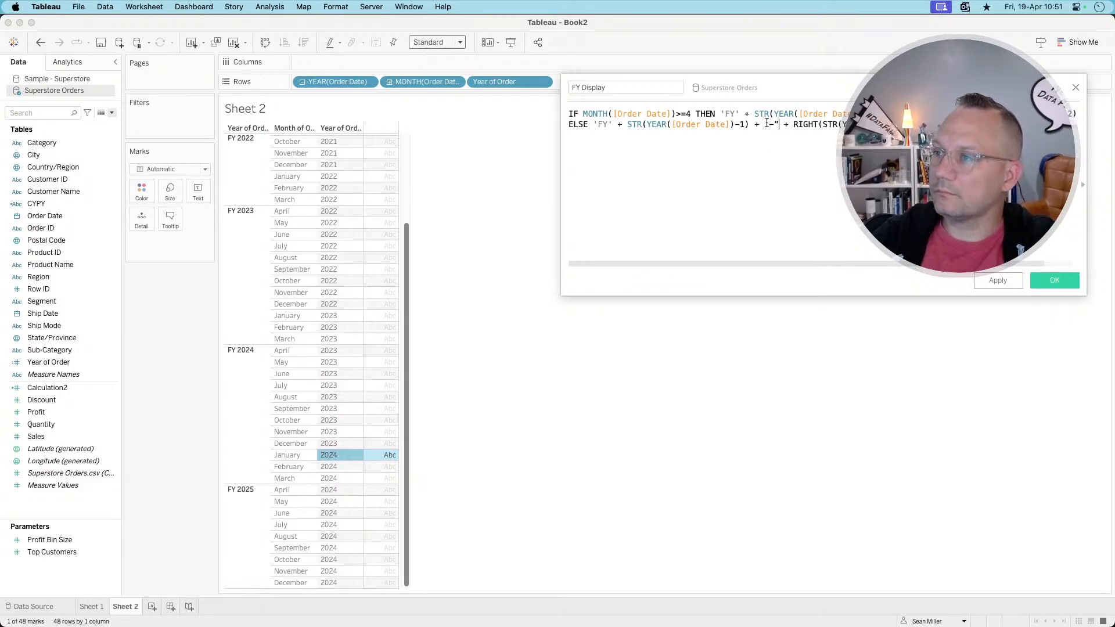
pyautogui.press('BackSpace')
pyautogui.write("'")
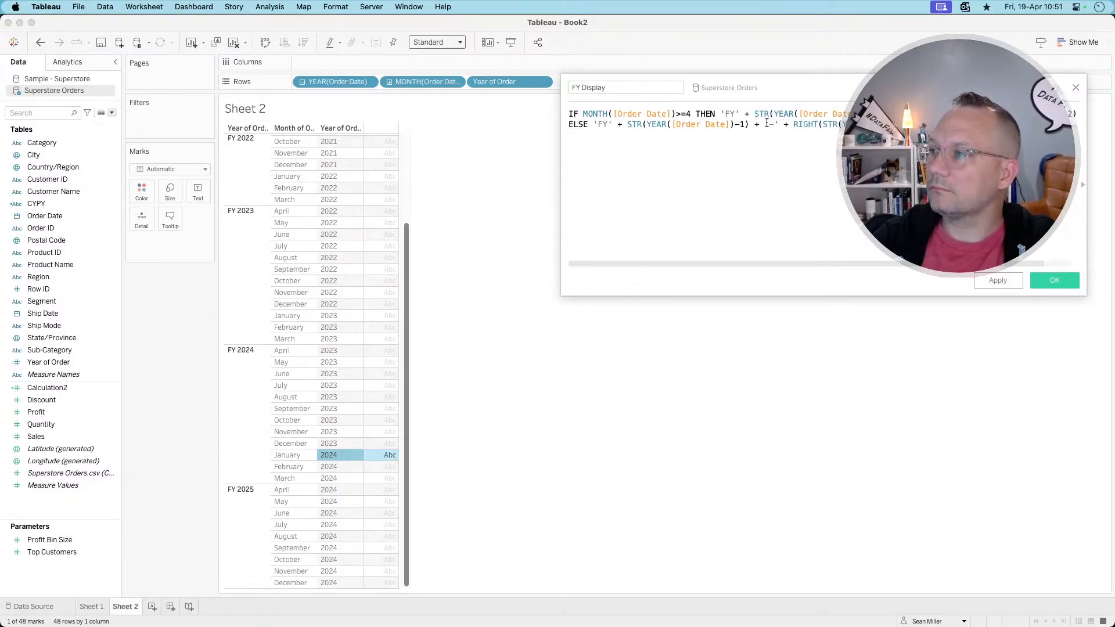
# - Save the FY Display calculation and add the field to Rows after Year of Order
pyautogui.click(1056, 281)
pyautogui.moveTo(67, 215); pyautogui.dragTo(599, 82)
pyautogui.click(523, 380)
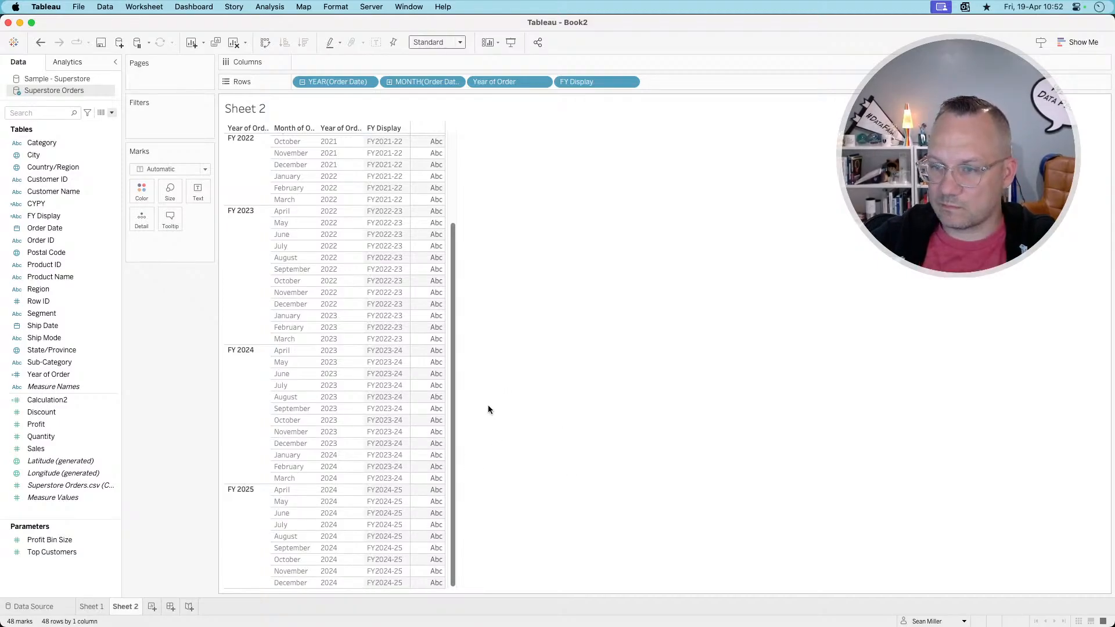
# - Switch to Arc, review the blog's Max FY, pSelectedFY, FY End Year and current/previous year sections, and return to Tableau
pyautogui.press('super+Tab')
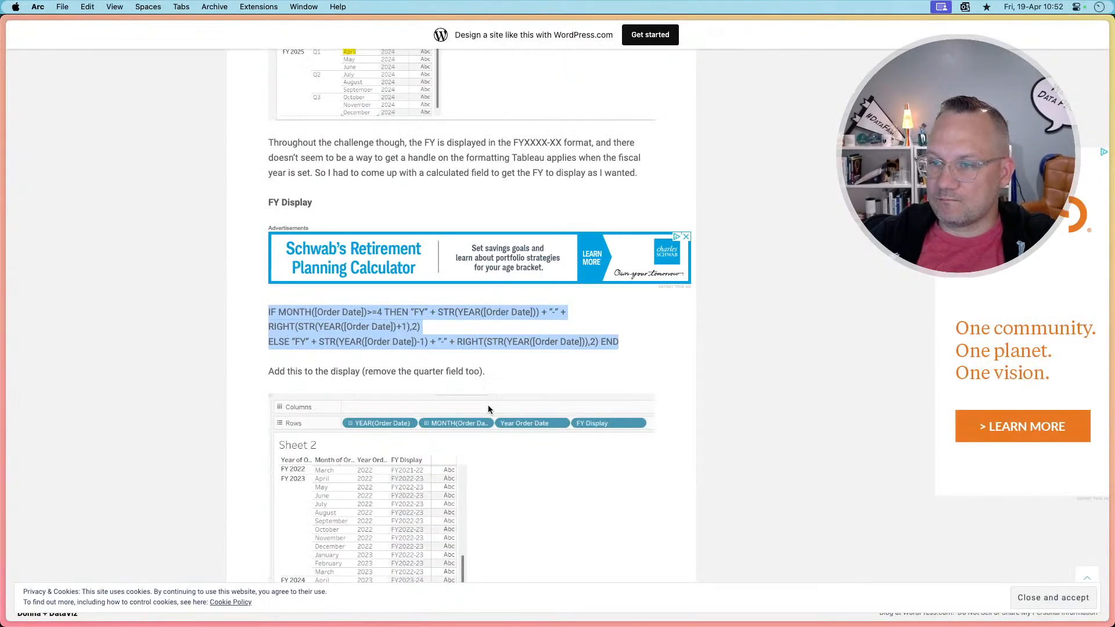
pyautogui.scroll(-10, 489, 410)
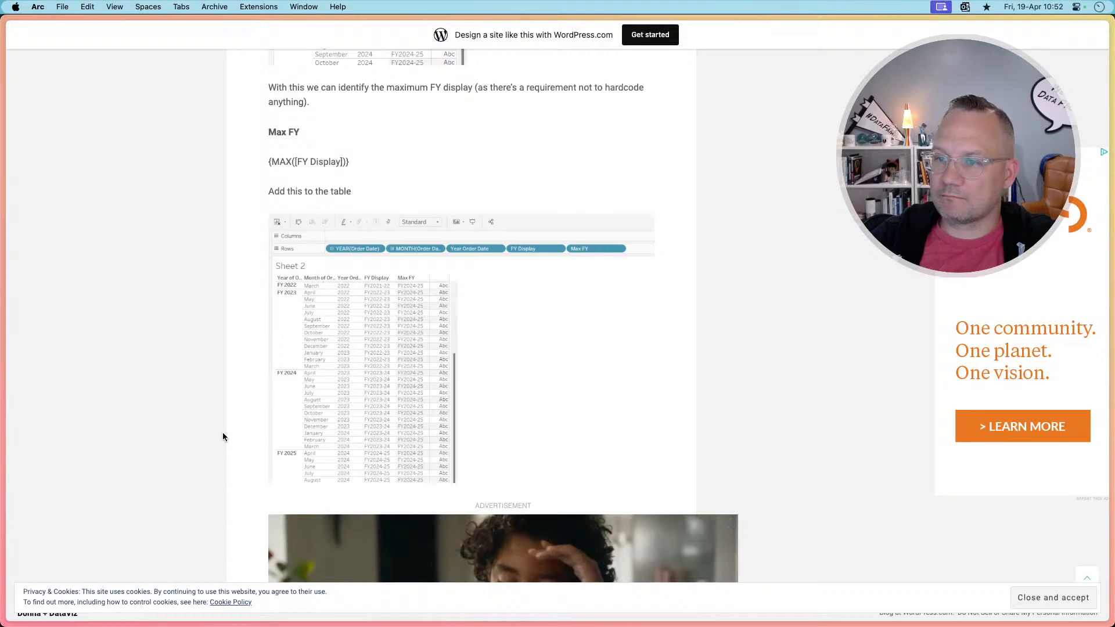
pyautogui.press('super+Tab')
pyautogui.press('super+Tab')
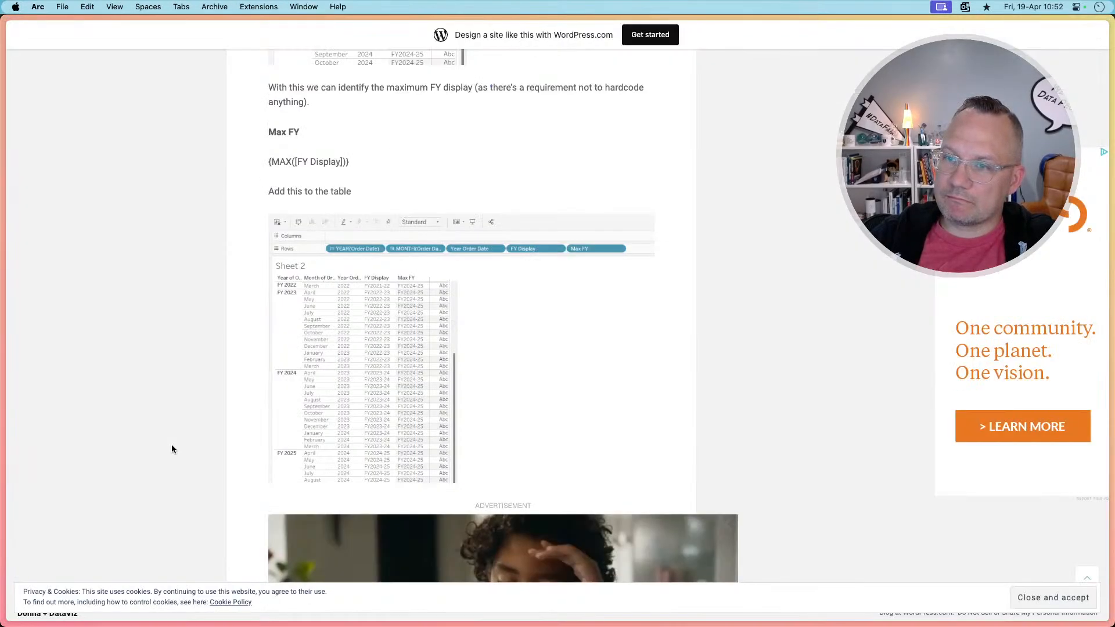
pyautogui.scroll(-10, 172, 449)
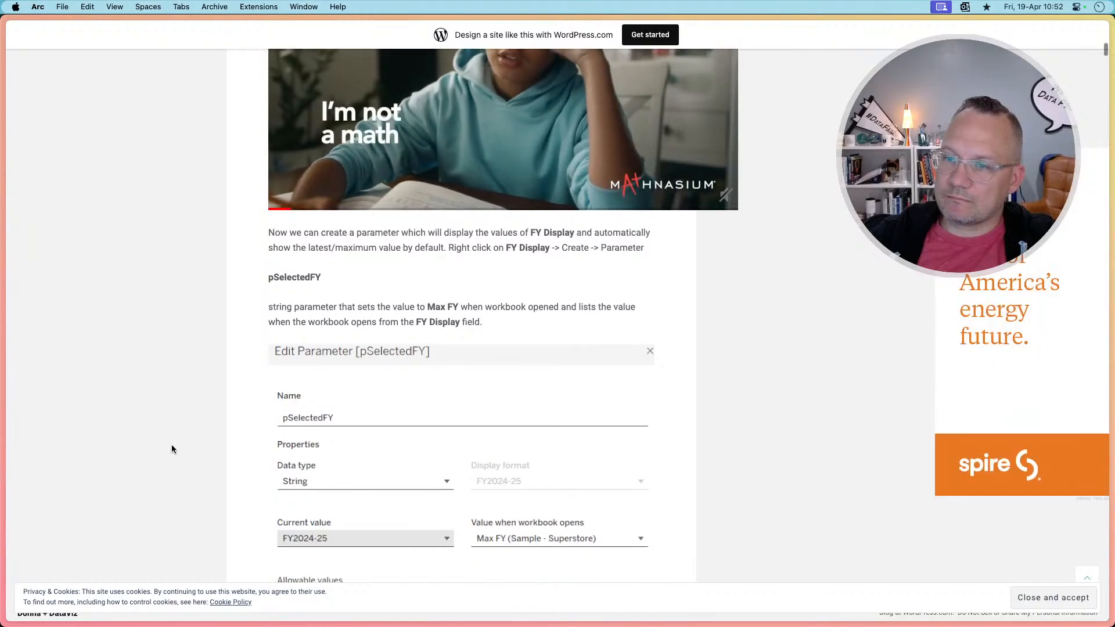
pyautogui.scroll(-15, 172, 449)
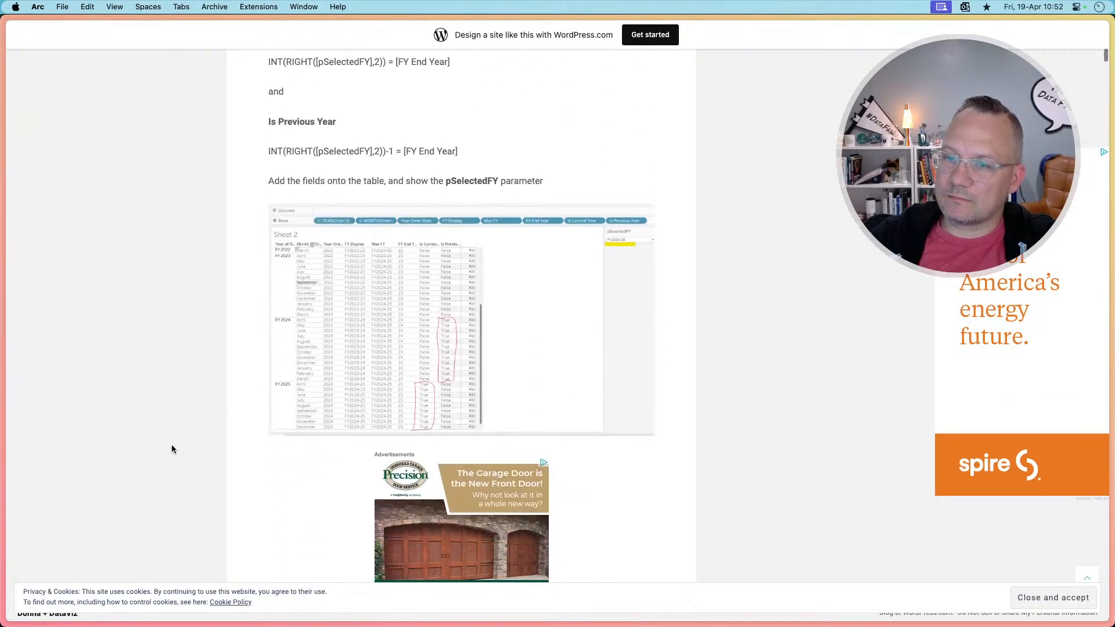
pyautogui.scroll(9, 172, 449)
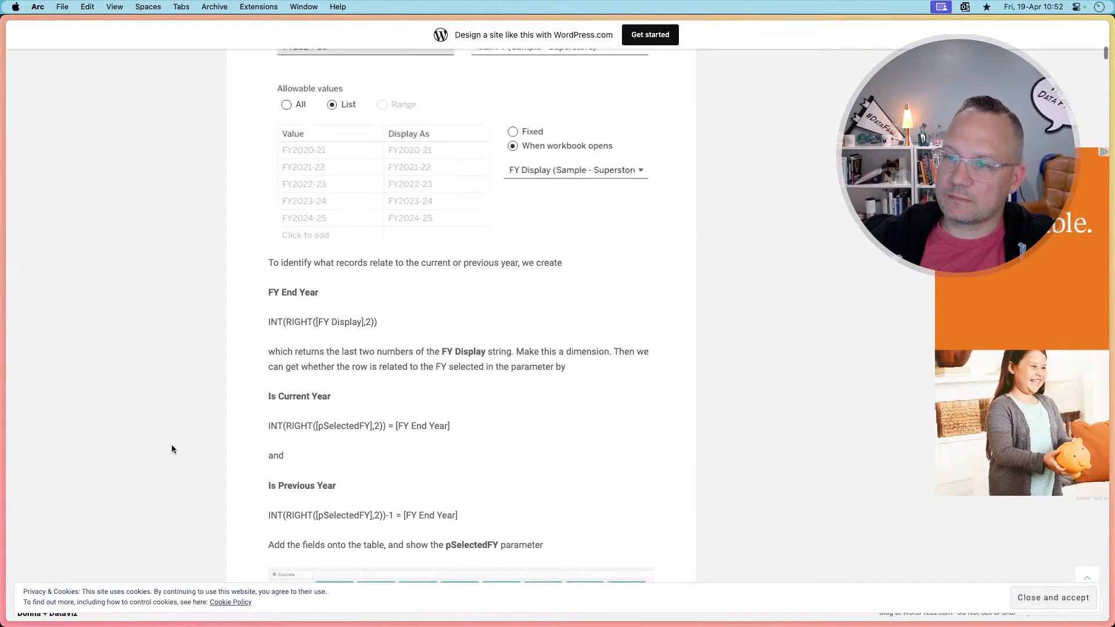
pyautogui.press('super+Tab')
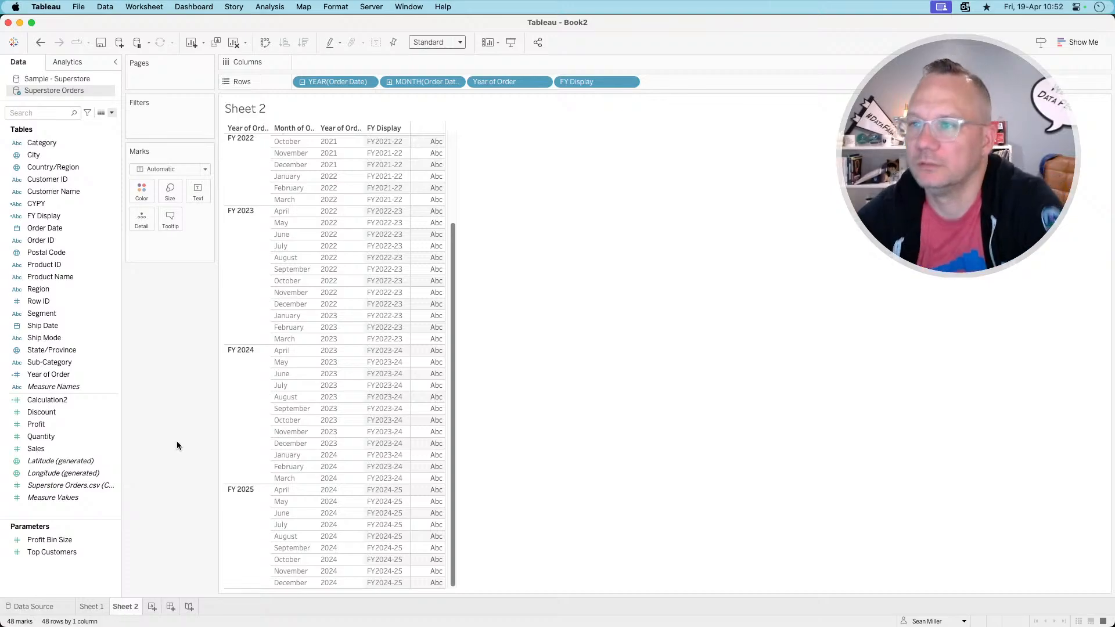
# - Replace YEAR(Order Date) on Rows with a copy of FY Display, keeping the original FY Display field at the end
pyautogui.moveTo(594, 82); pyautogui.dragTo(328, 81)
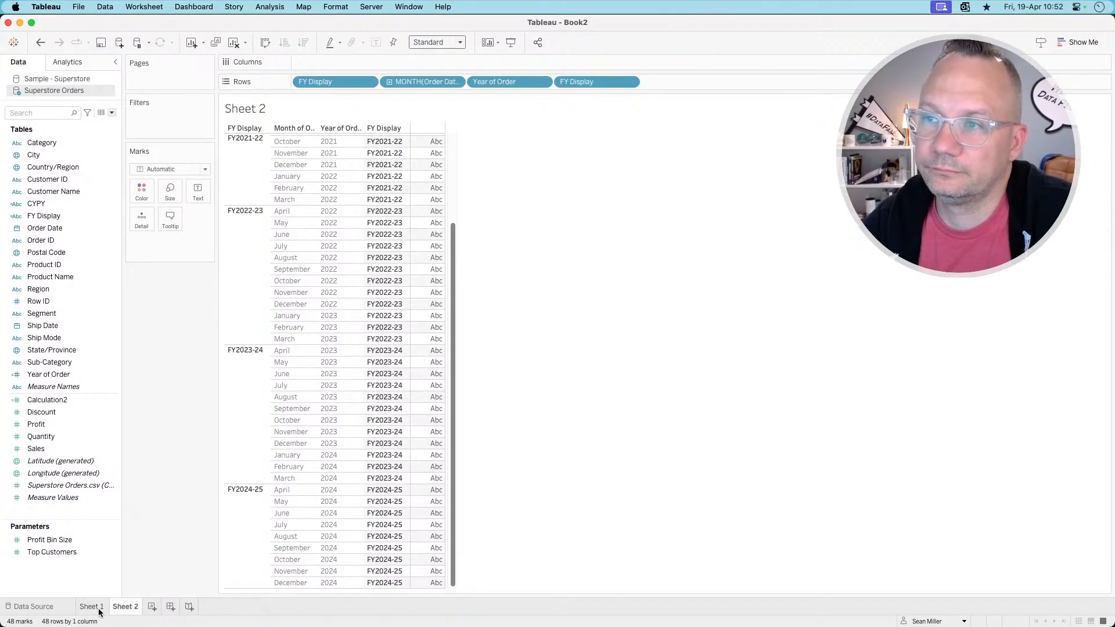
pyautogui.moveTo(99, 612)
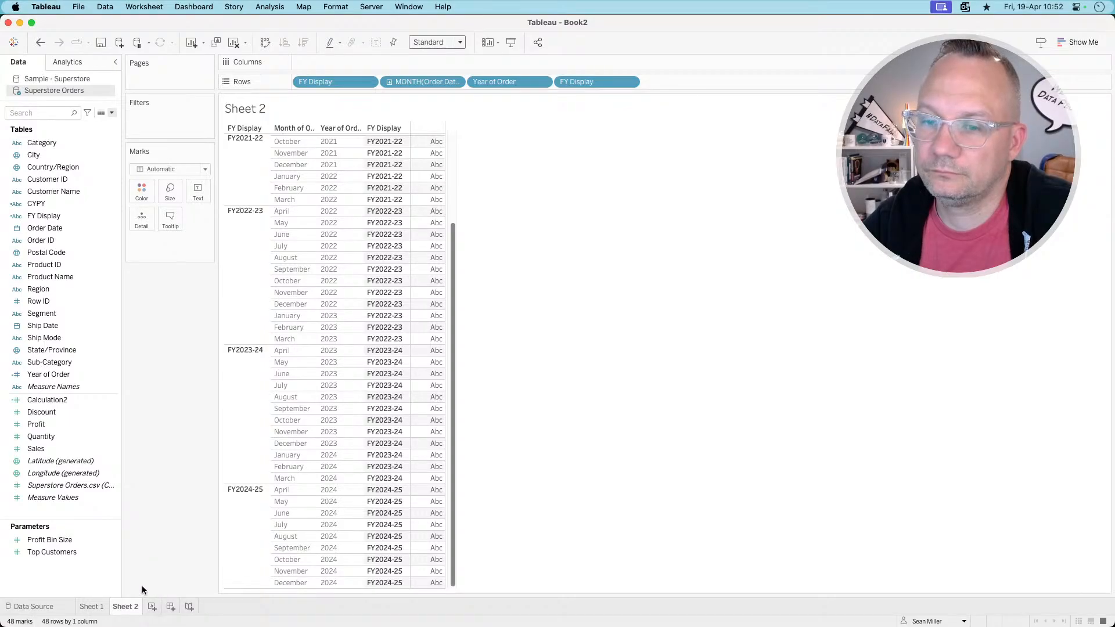
pyautogui.click(104, 606)
pyautogui.click(116, 607)
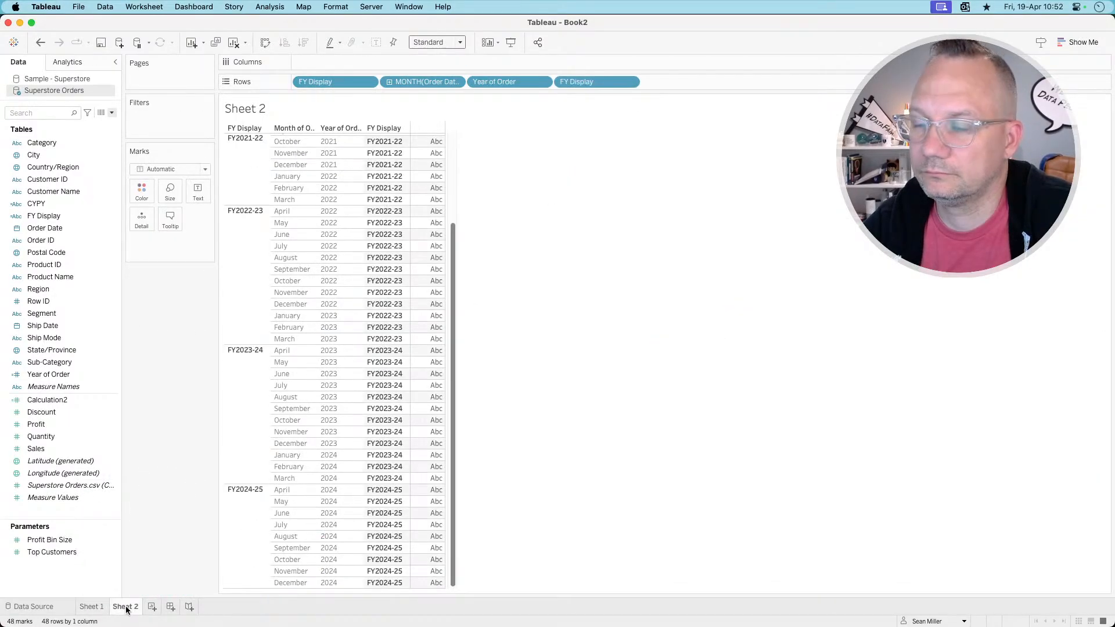
# - Go to Sheet 1, select the marks settings for SUM(Calculation2), and start a new calculated field
pyautogui.click(93, 609)
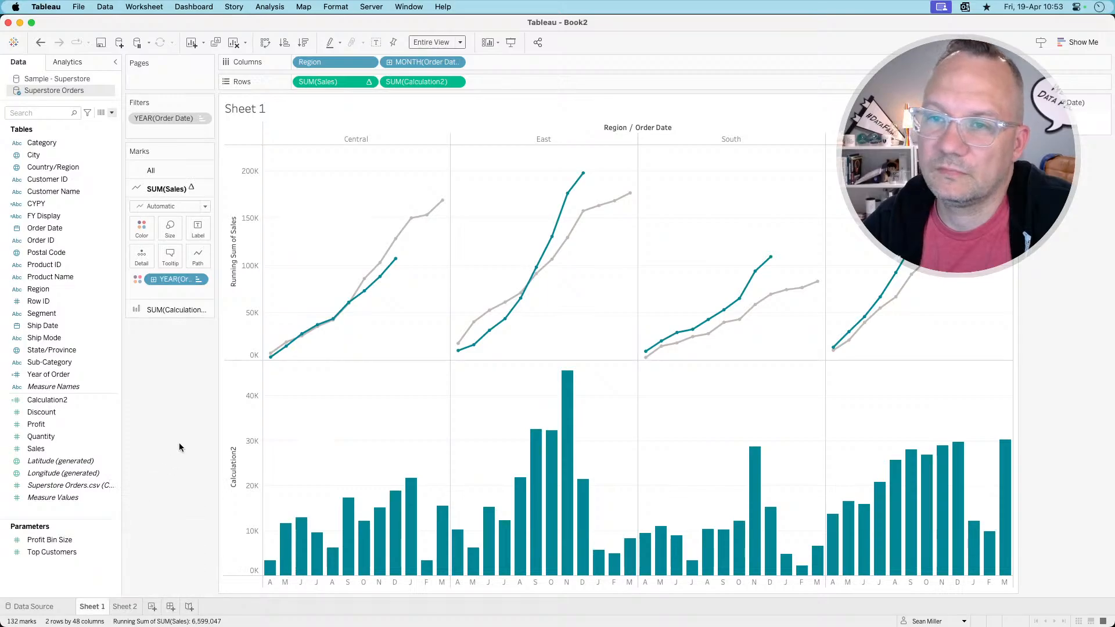
pyautogui.click(172, 309)
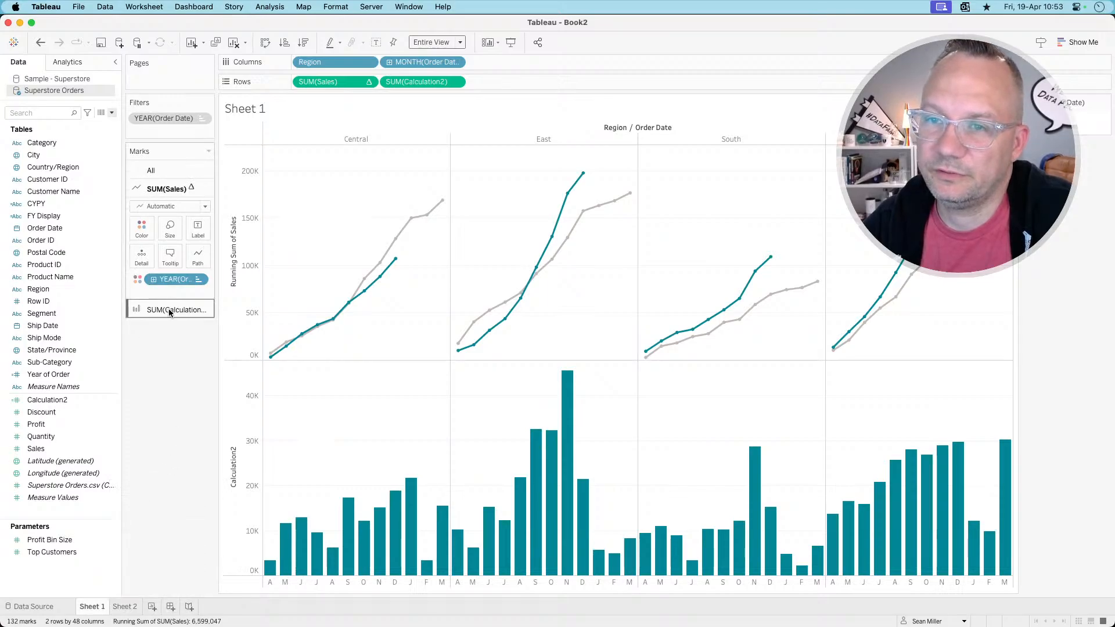
pyautogui.click(112, 114)
pyautogui.click(46, 122)
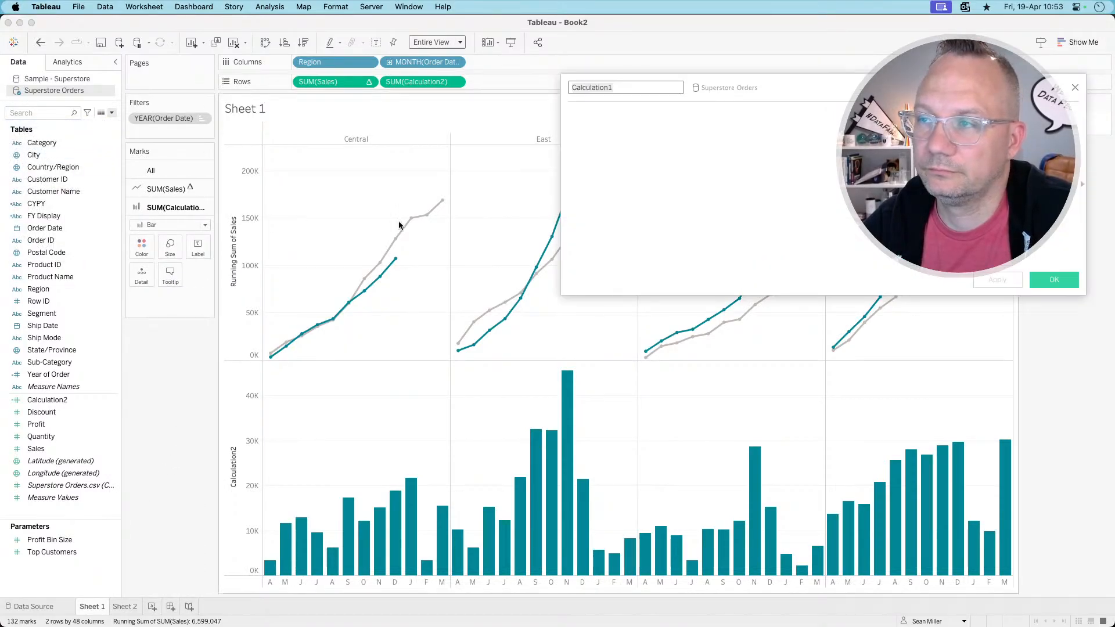
pyautogui.click(676, 138)
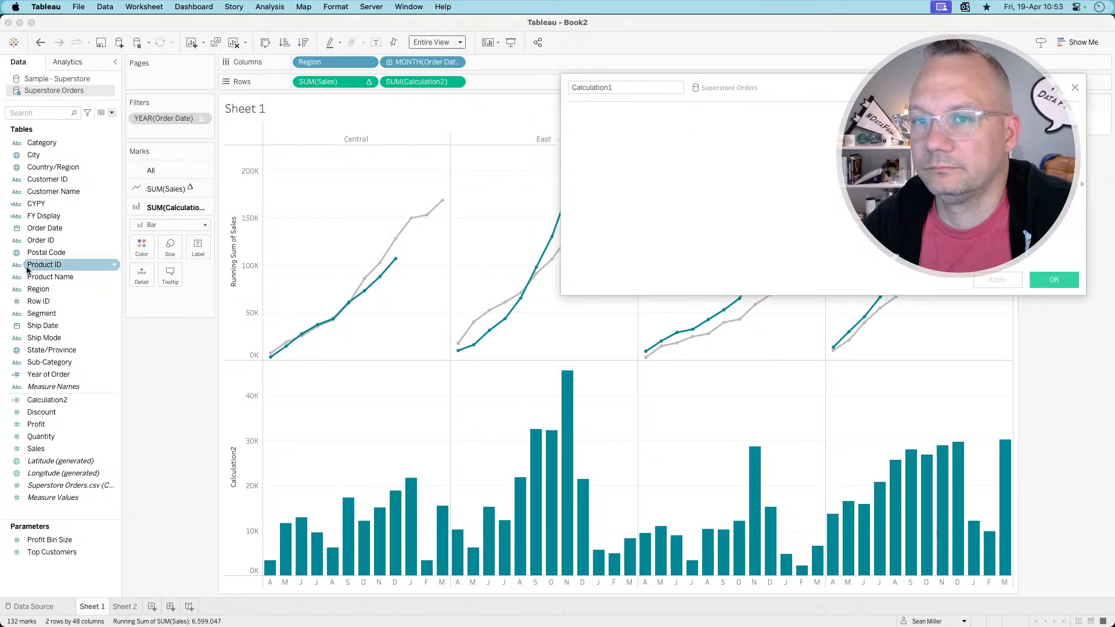
# - Start the Calculation1 formula with a condition testing if [FY Display] equals "FY2024-25", leaving the closing quotation mark off
pyautogui.rightClick(44, 216)
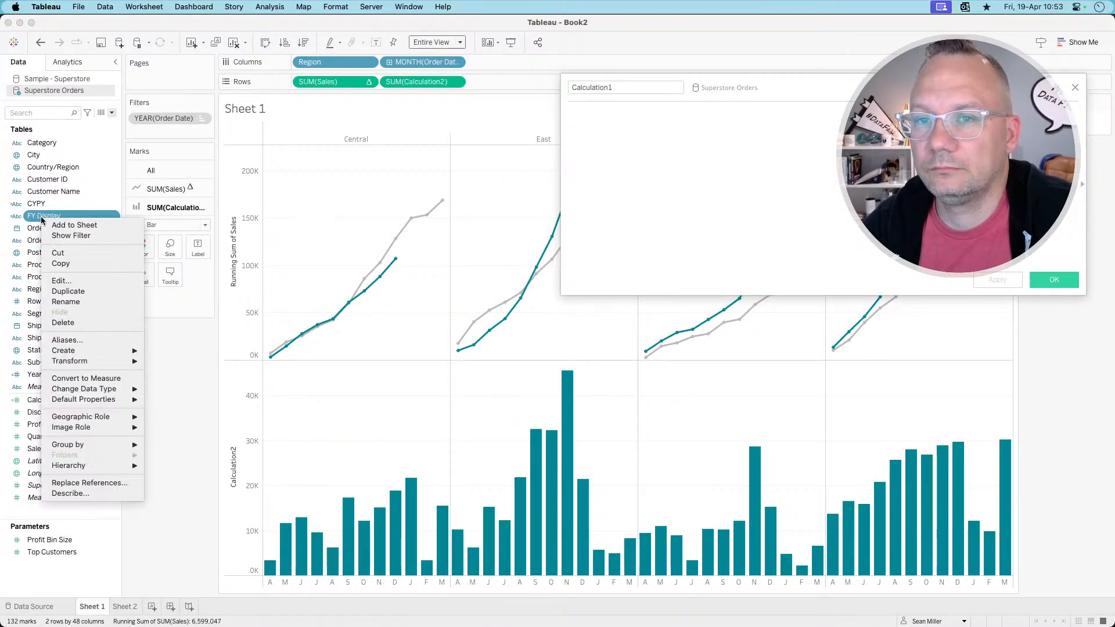
pyautogui.click(703, 133)
pyautogui.write('i')
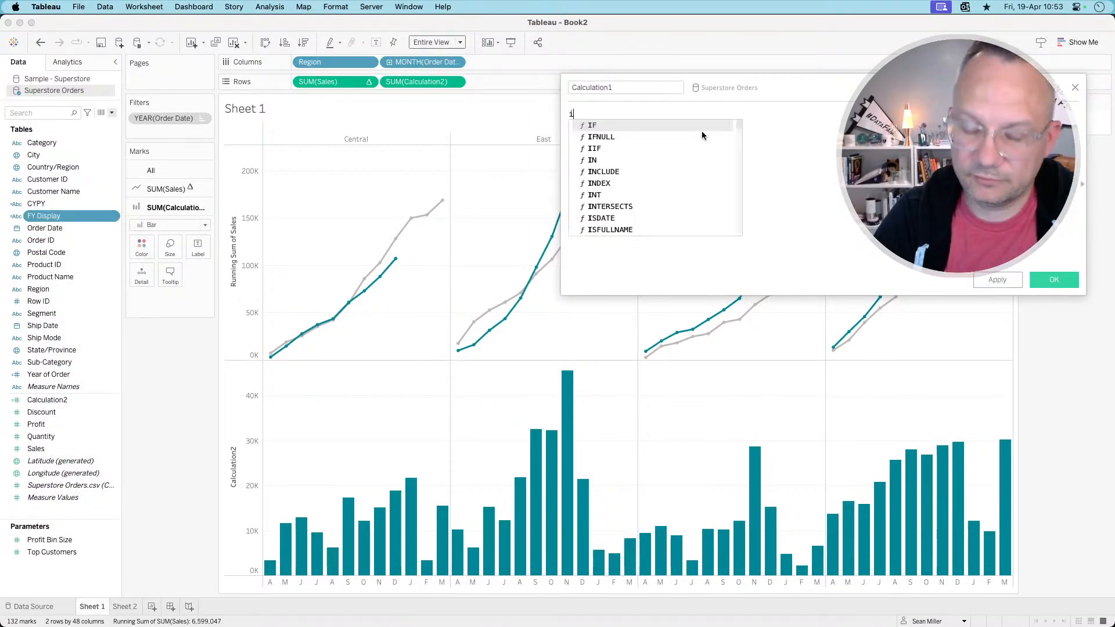
pyautogui.write('f [f')
pyautogui.press('Return')
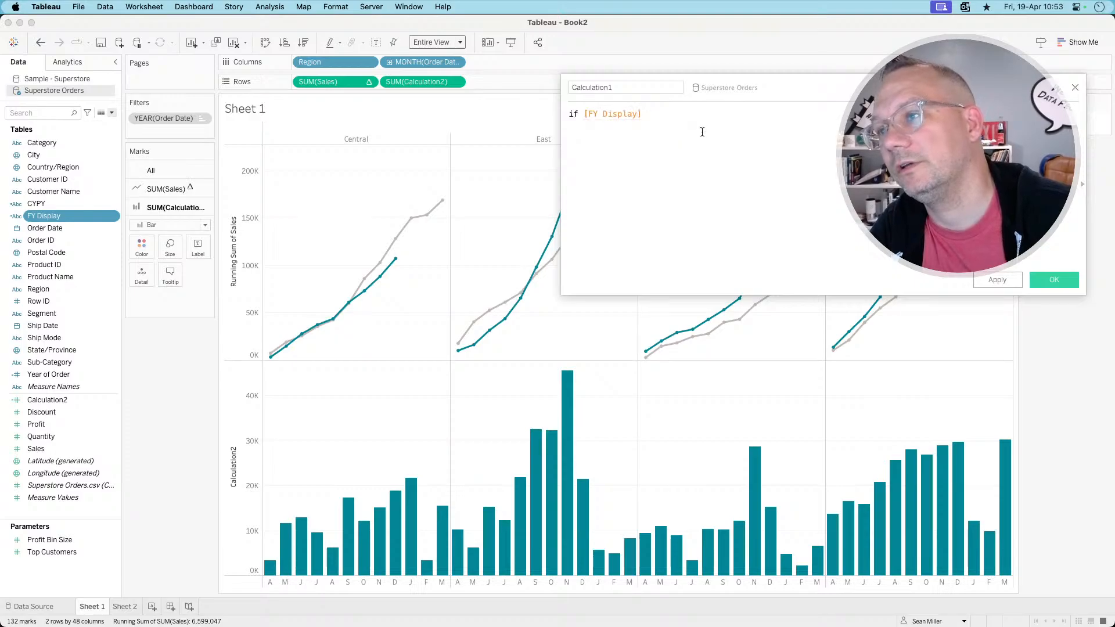
pyautogui.write('="FY')
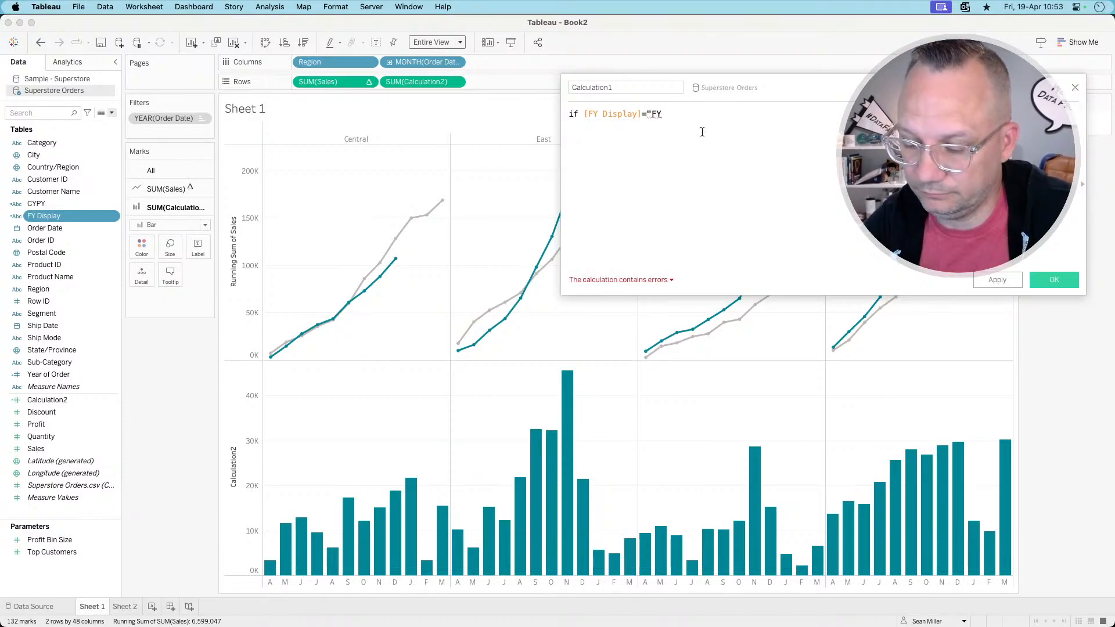
pyautogui.write('202')
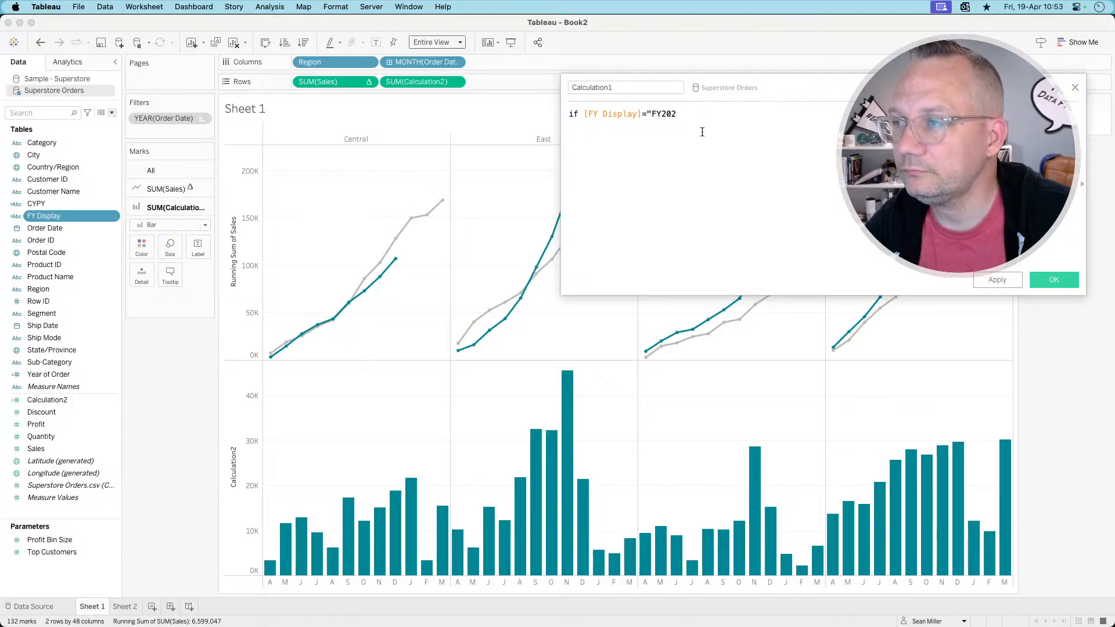
pyautogui.write('4-25')
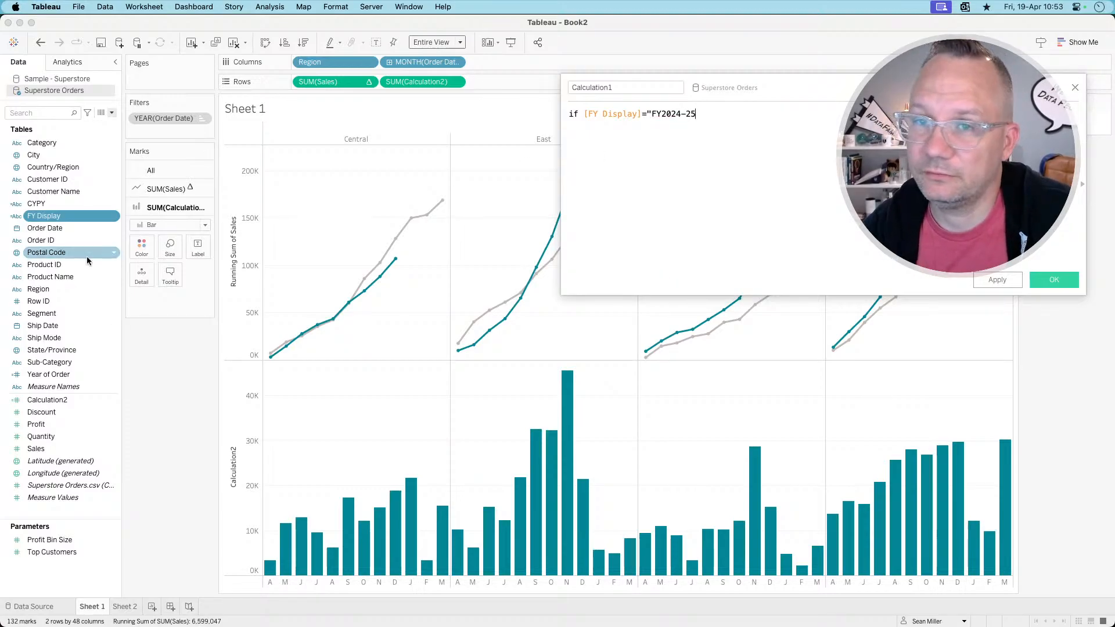
# - Check the domain members in the FY Display field's description to verify the fiscal year format
pyautogui.rightClick(41, 217)
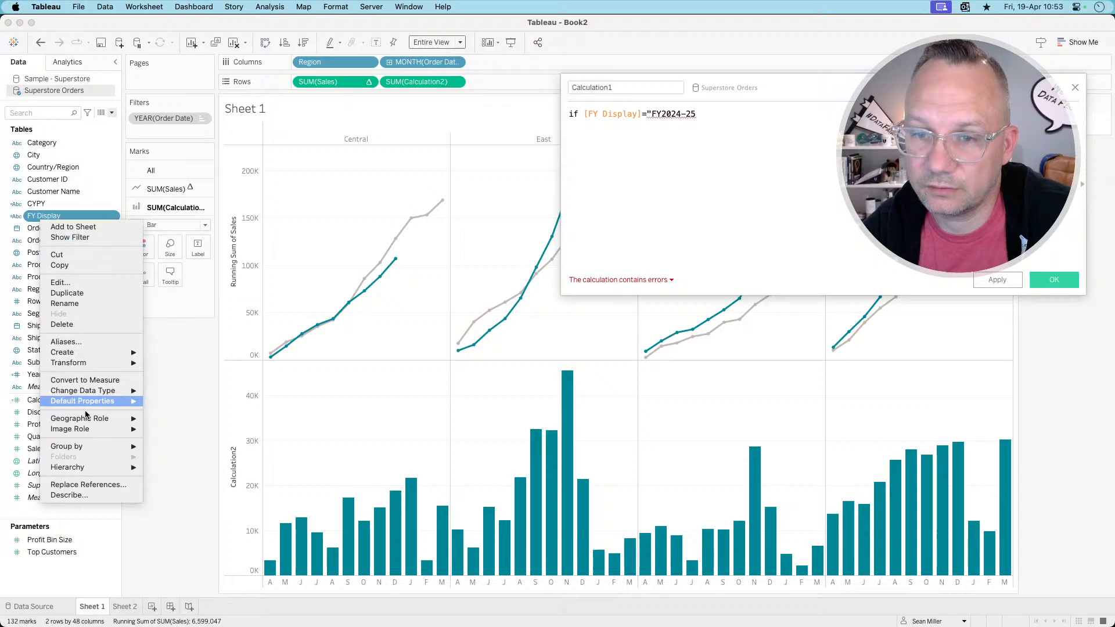
pyautogui.click(69, 495)
pyautogui.scroll(-2, 535, 402)
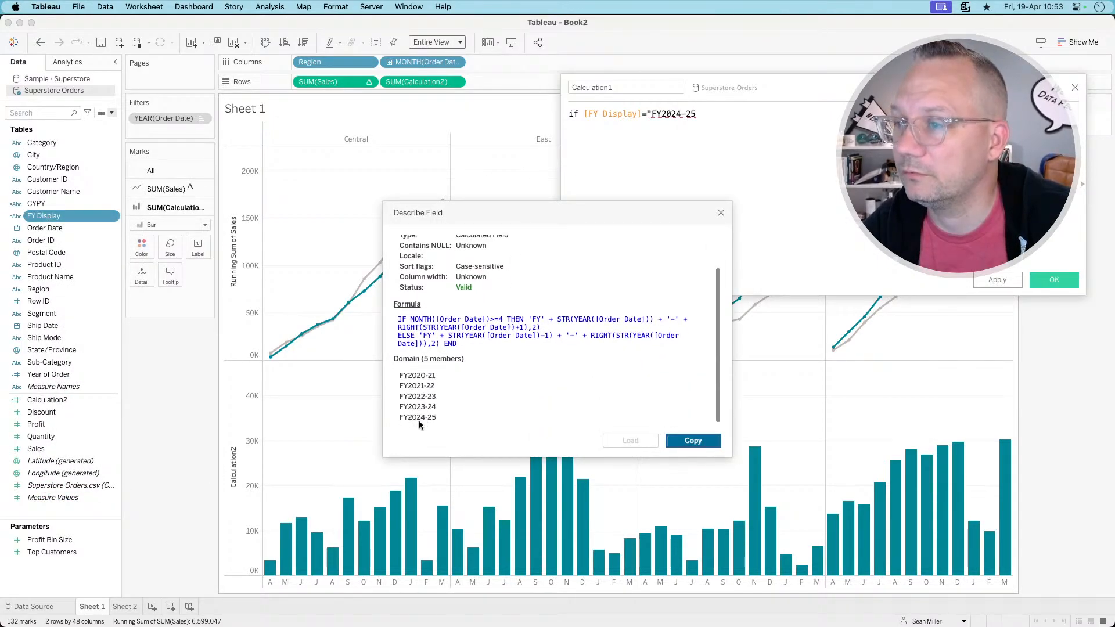
pyautogui.click(721, 214)
# - Close the quoted fiscal year, complete the formula with then [Sales] END, and apply the calculation
pyautogui.write('"')
pyautogui.press('Return')
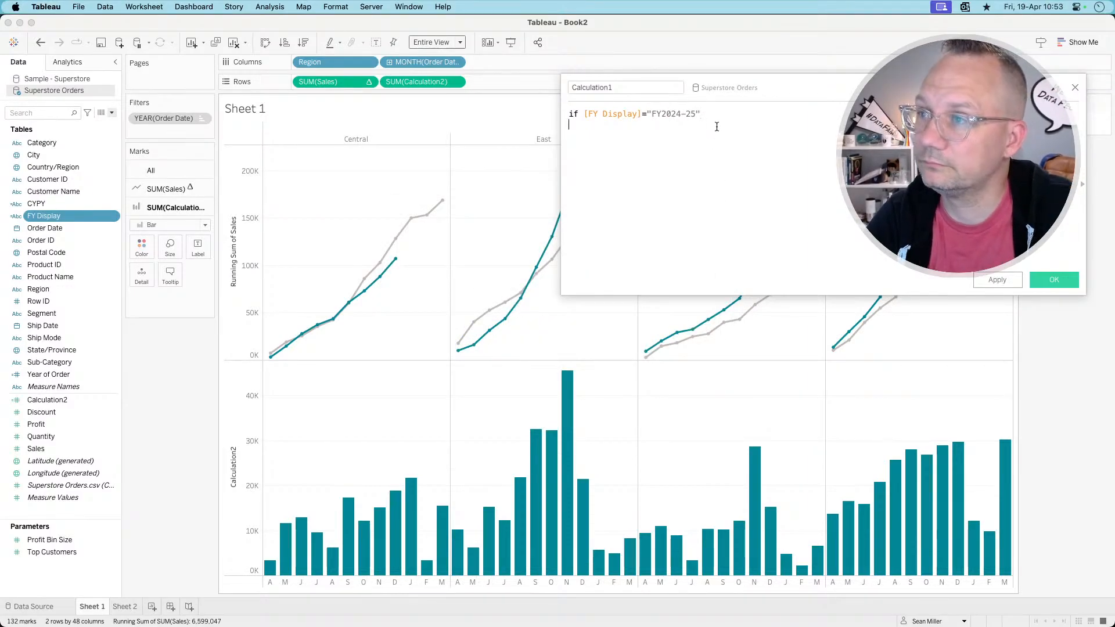
pyautogui.write('then [Sales]')
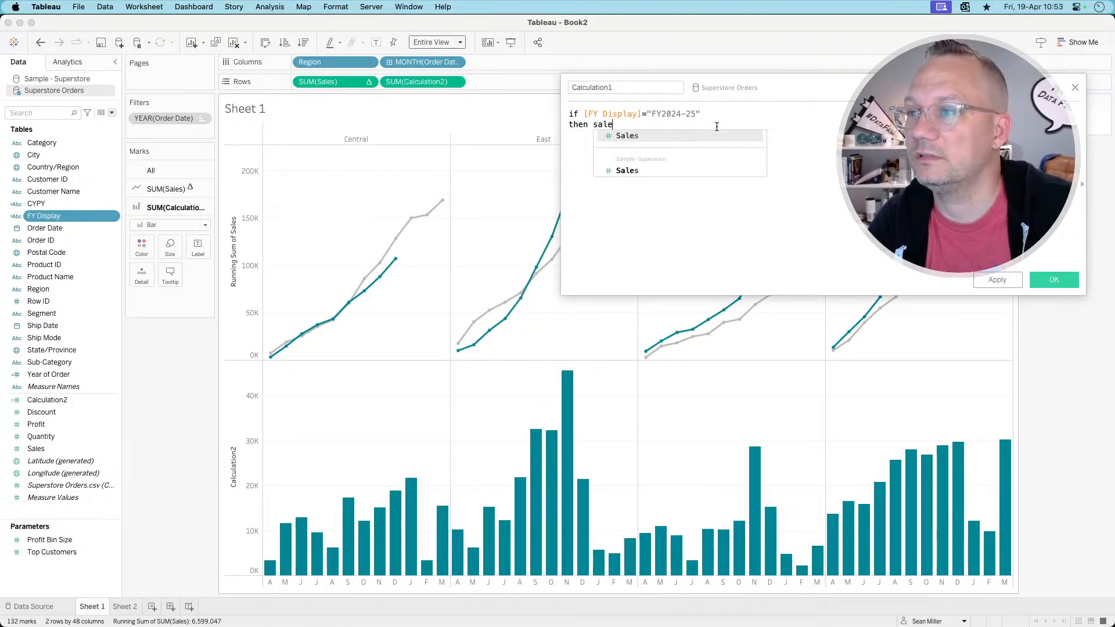
pyautogui.write(' END')
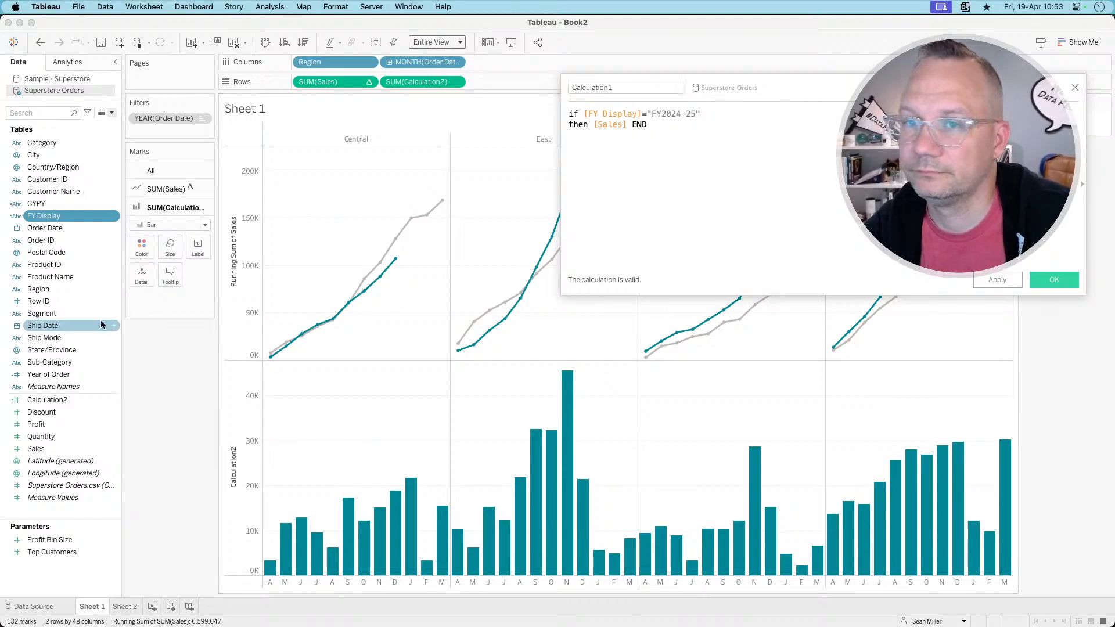
pyautogui.click(997, 279)
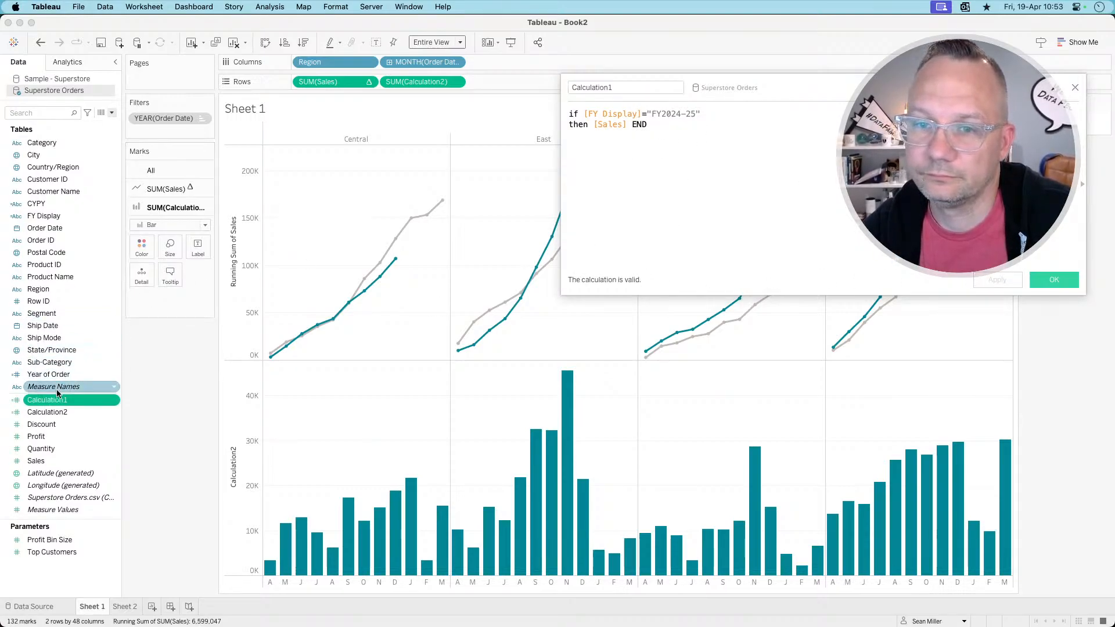
# - Replace Calculation2 on Rows with Calculation1, and save the calculation under the name Current Year Sales
pyautogui.moveTo(52, 400); pyautogui.dragTo(422, 82)
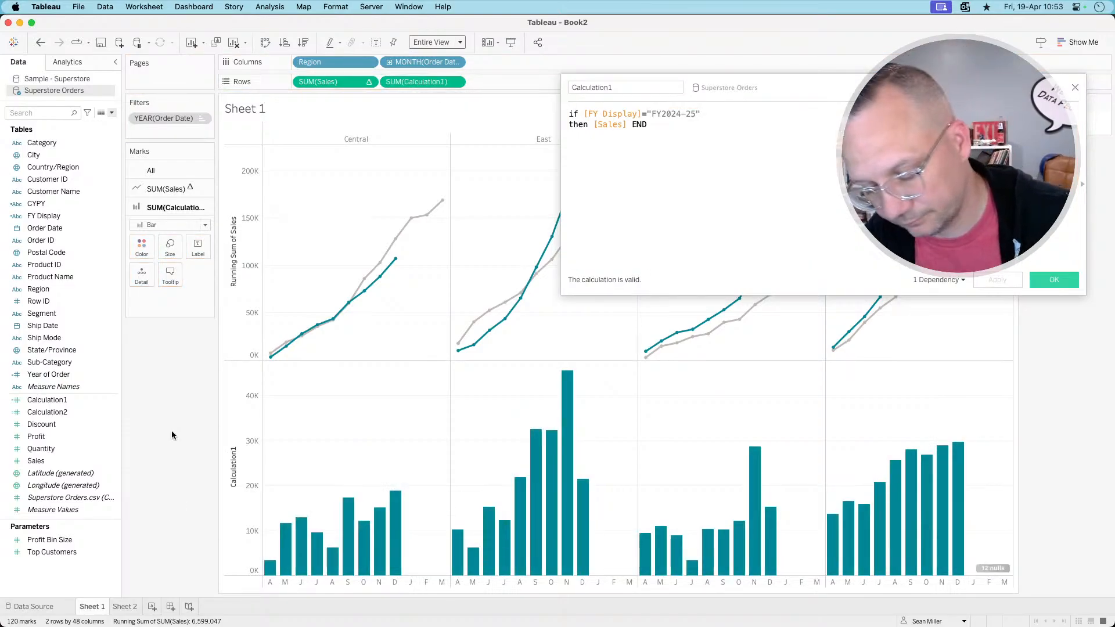
pyautogui.click(654, 192)
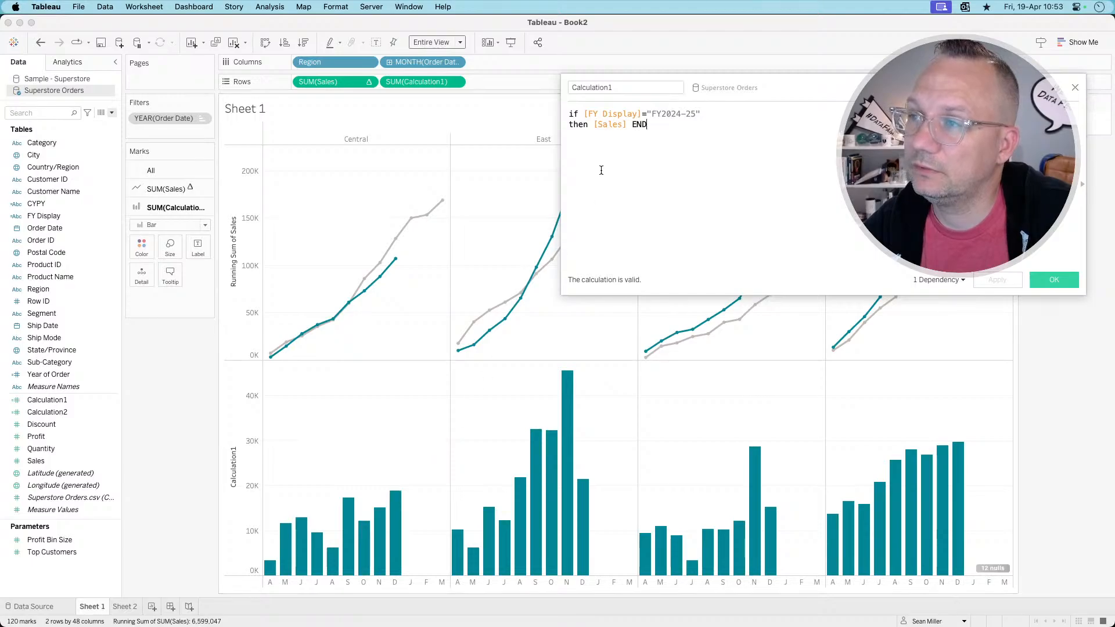
pyautogui.doubleClick(627, 91)
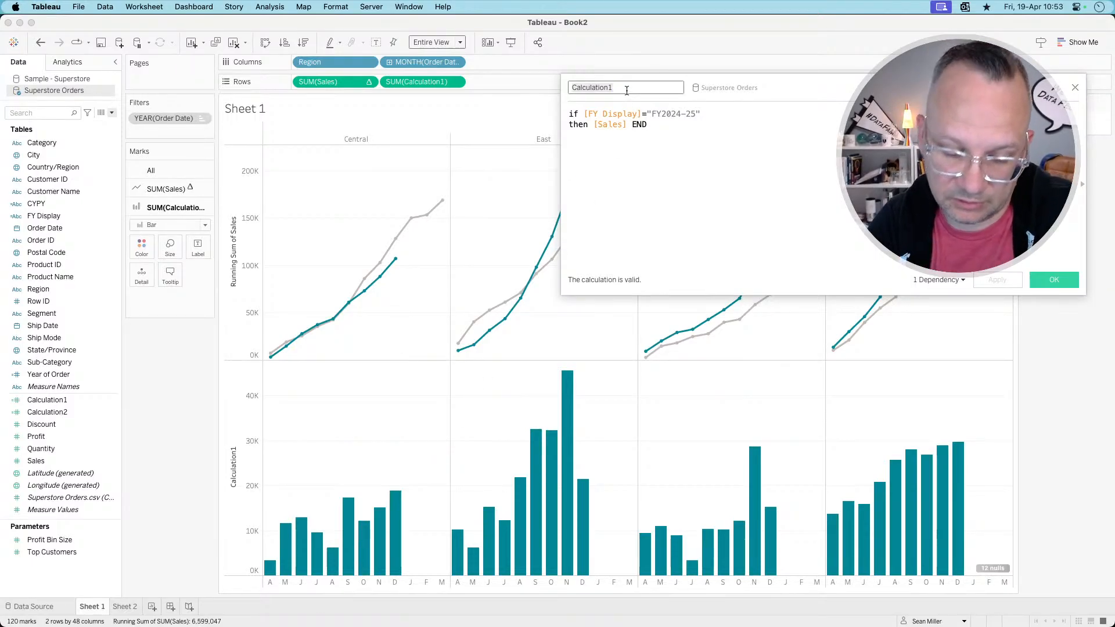
pyautogui.write('Curre')
pyautogui.write('nt Year Sales')
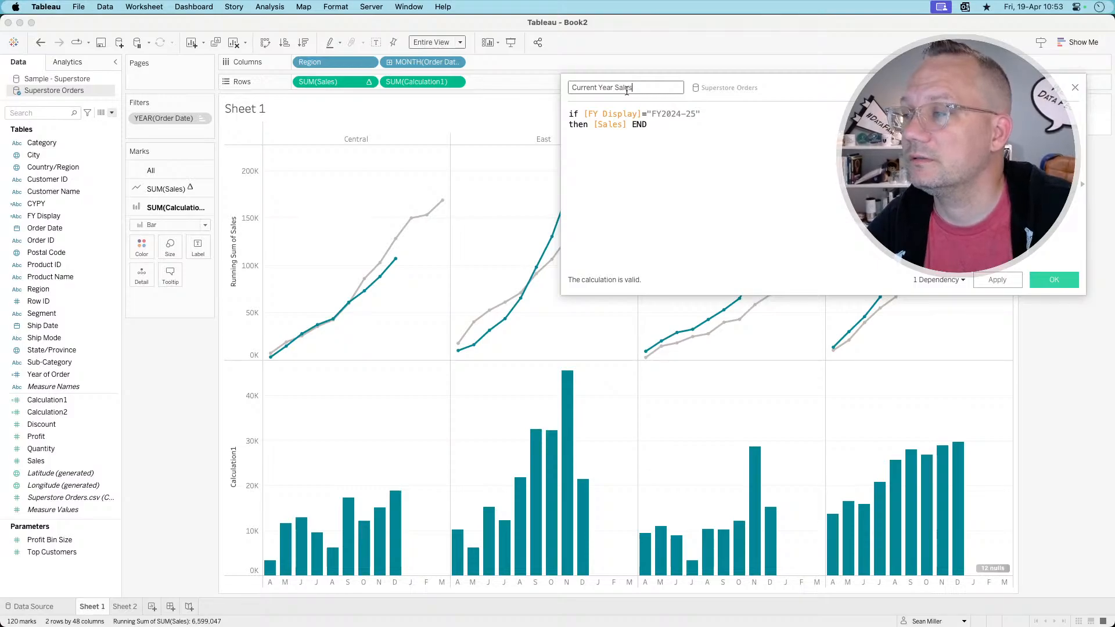
pyautogui.click(1053, 280)
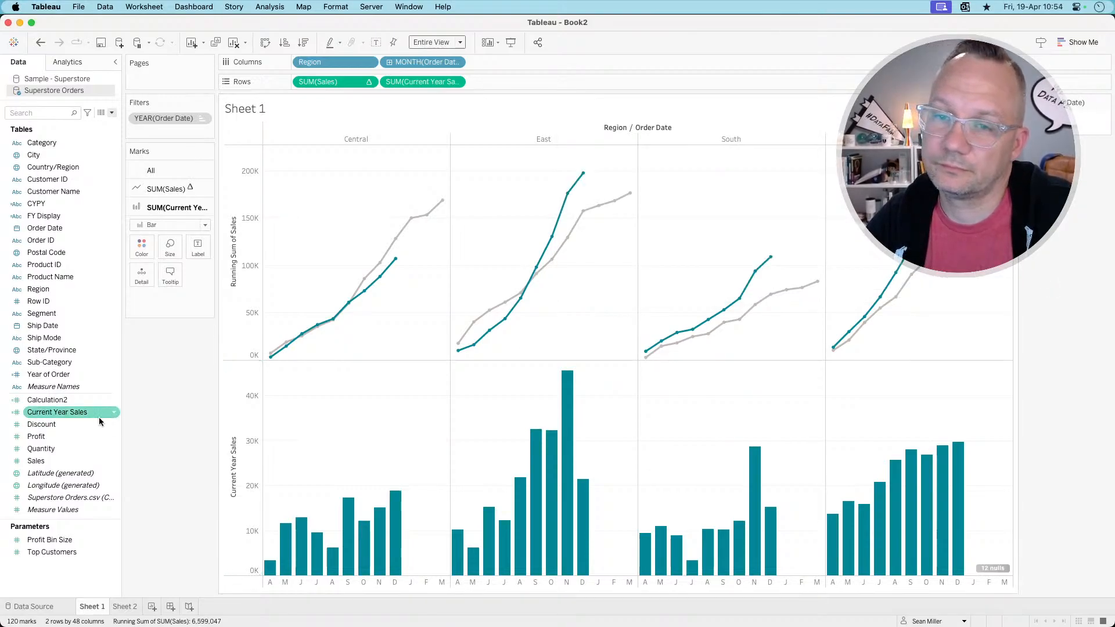
# - Duplicate the Current Year Sales calculated field and open the copy for editing
pyautogui.rightClick(81, 413)
pyautogui.click(93, 236)
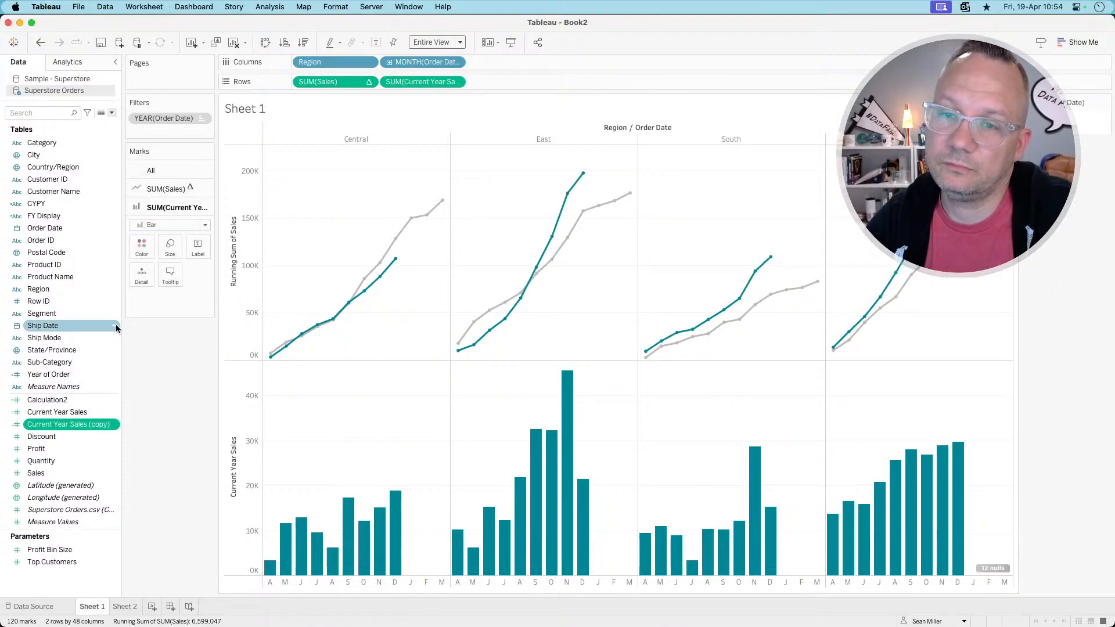
pyautogui.rightClick(82, 428)
pyautogui.click(101, 238)
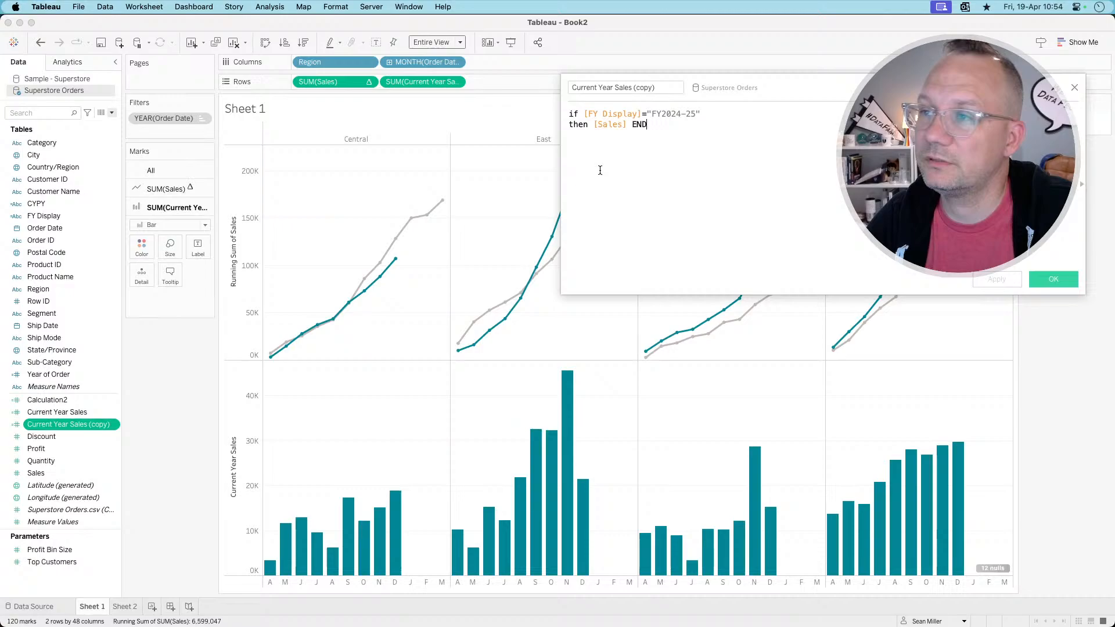
# - Rename the duplicated calculation as Prior Year Sales
pyautogui.click(679, 114)
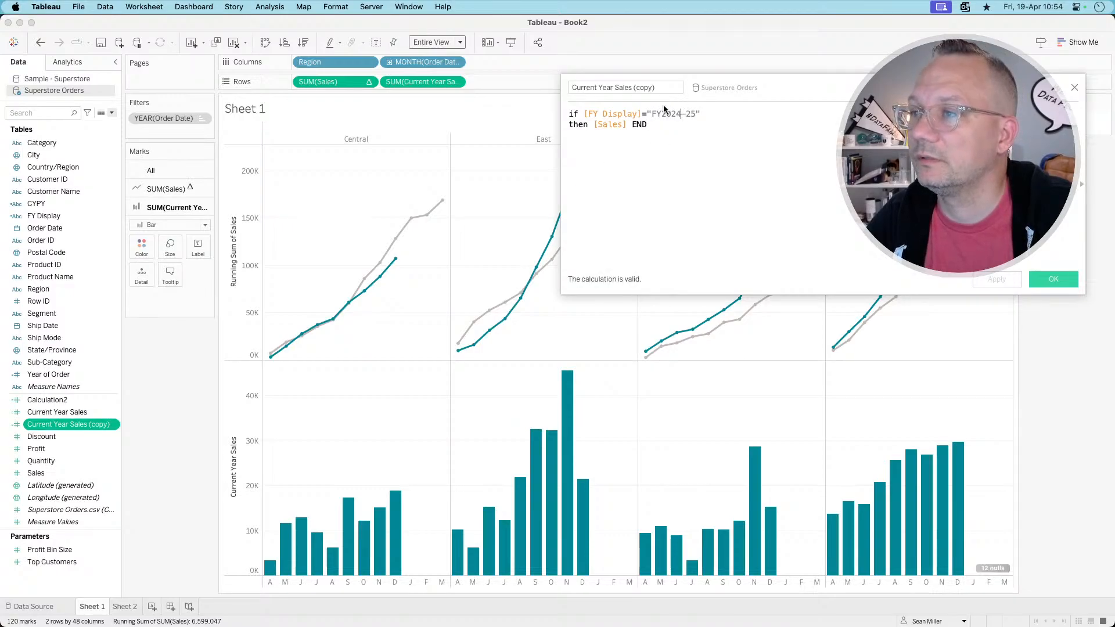
pyautogui.click(610, 87)
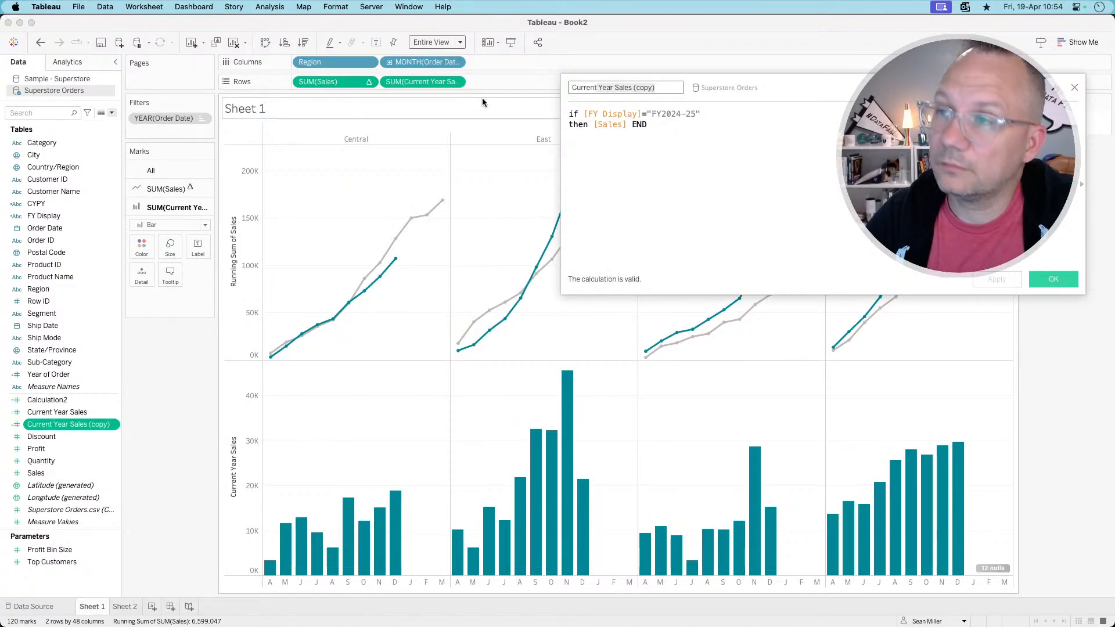
pyautogui.doubleClick(589, 88)
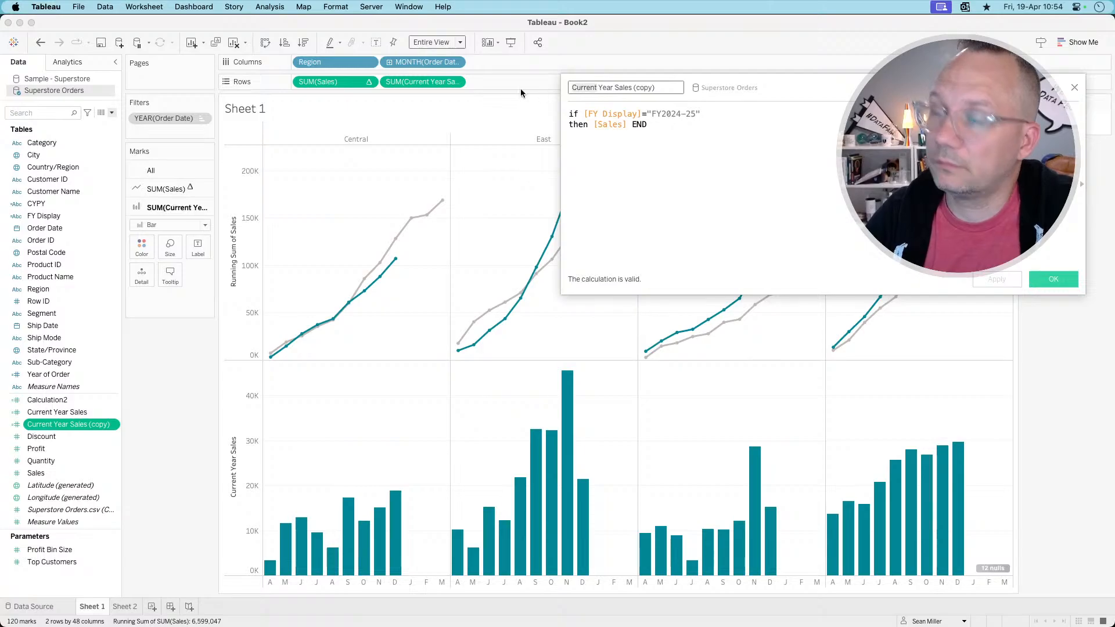
pyautogui.write('Prio')
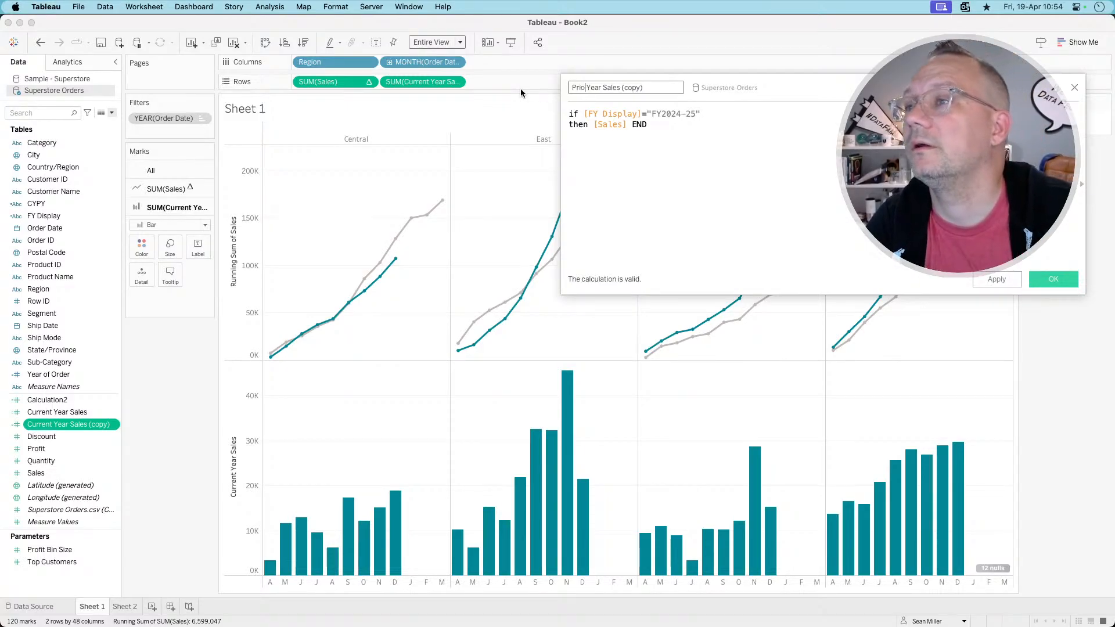
pyautogui.write('t')
pyautogui.press('BackSpace')
pyautogui.write('r')
pyautogui.press('super+Right')
pyautogui.press('BackSpace')
pyautogui.press('BackSpace')
pyautogui.press('BackSpace')
pyautogui.press('BackSpace')
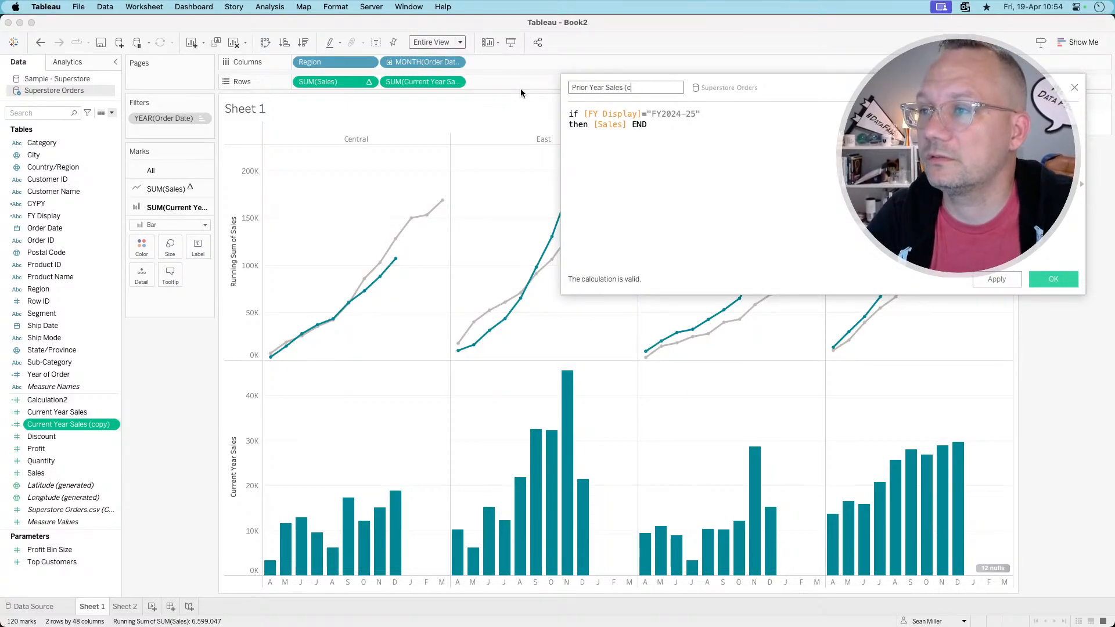
pyautogui.press('BackSpace')
pyautogui.press('BackSpace')
pyautogui.press('BackSpace')
# - Change the fiscal year in the Prior Year Sales formula to "FY2023-24" and save the calculation
pyautogui.click(680, 113)
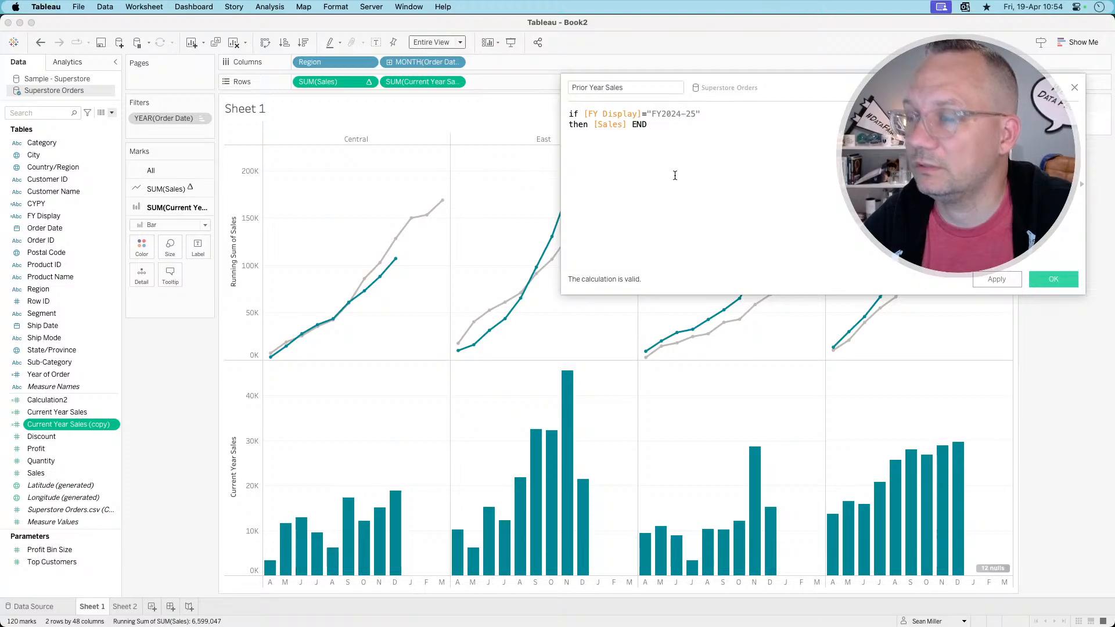
pyautogui.press('BackSpace')
pyautogui.write('3')
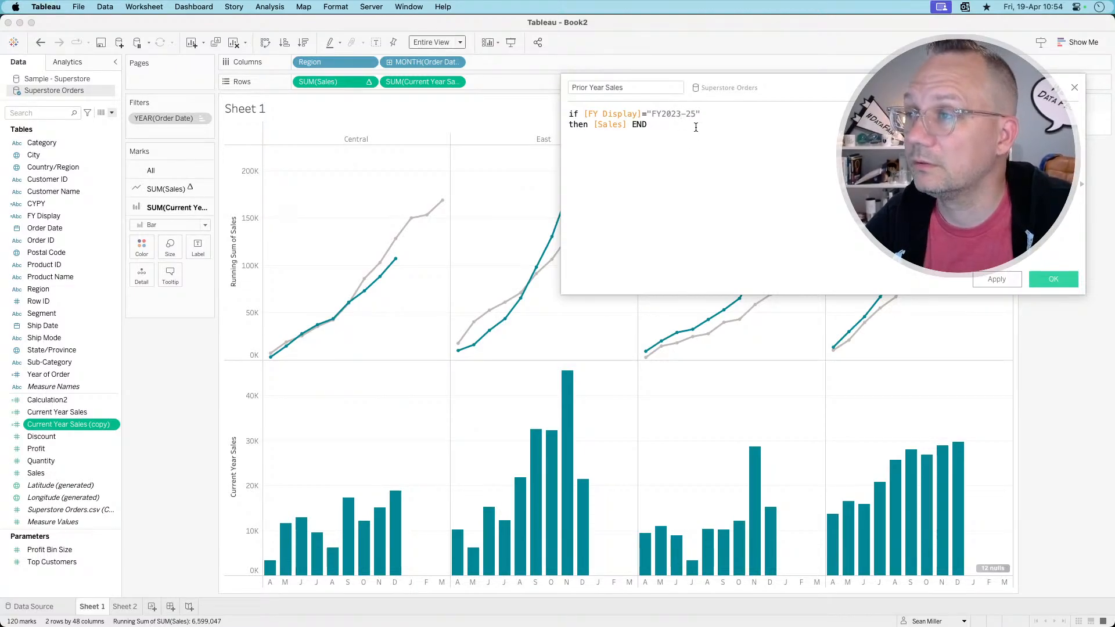
pyautogui.click(696, 115)
pyautogui.press('BackSpace')
pyautogui.write('4')
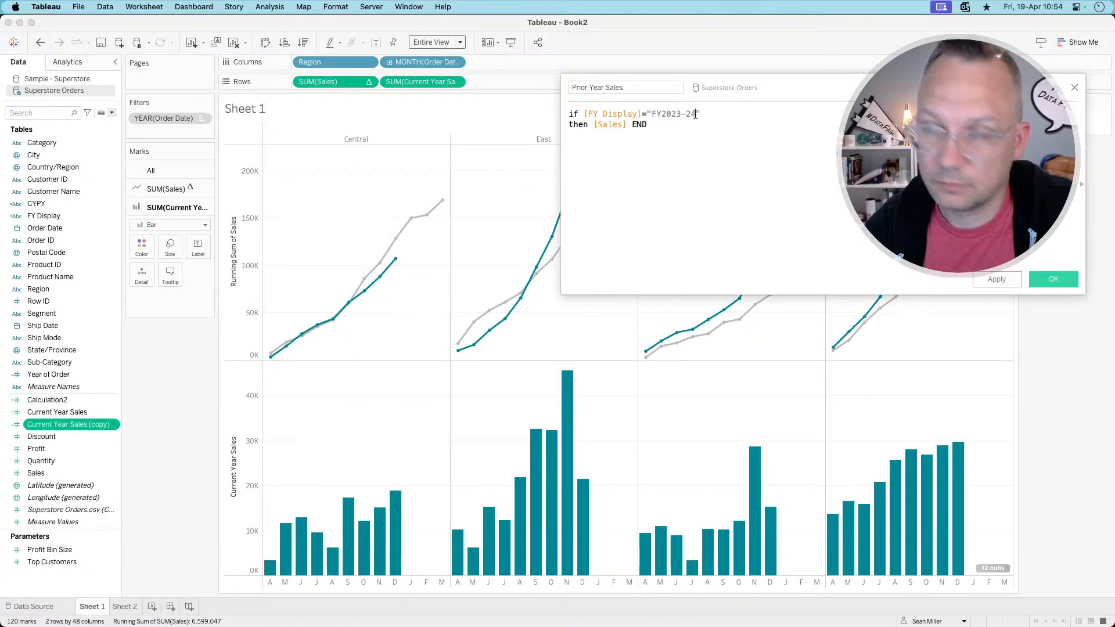
pyautogui.click(1040, 274)
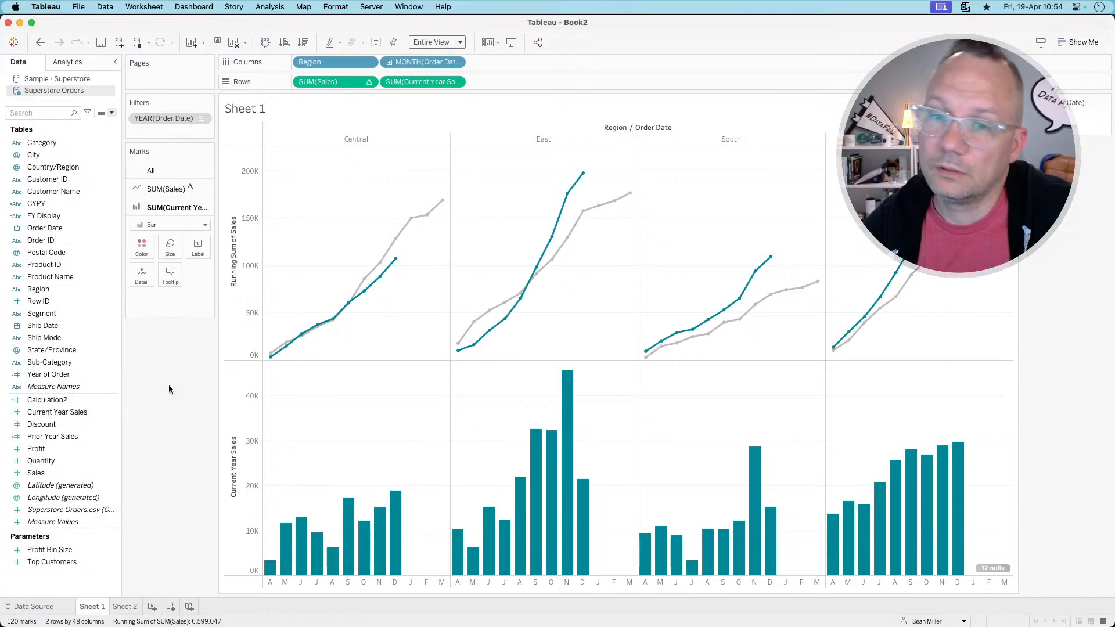
# - Add Prior Year Sales to the bar marks' detail and a per-cell reference line for SUM(Prior Year Sales) on the Current Year Sales axis
pyautogui.moveTo(60, 442); pyautogui.dragTo(150, 285)
pyautogui.rightClick(259, 417)
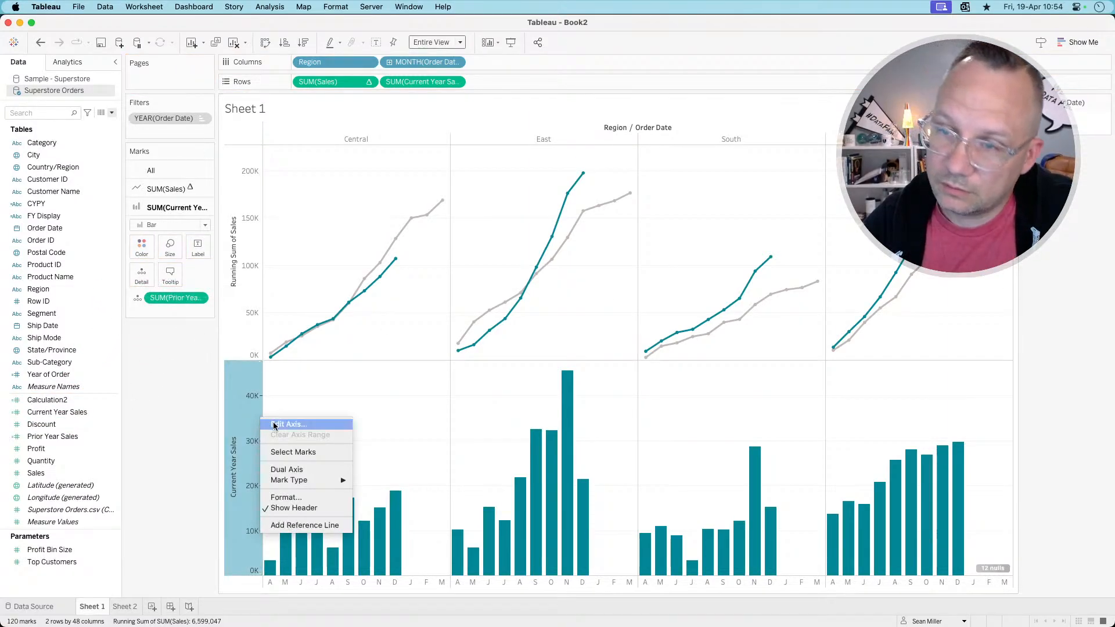
pyautogui.click(283, 526)
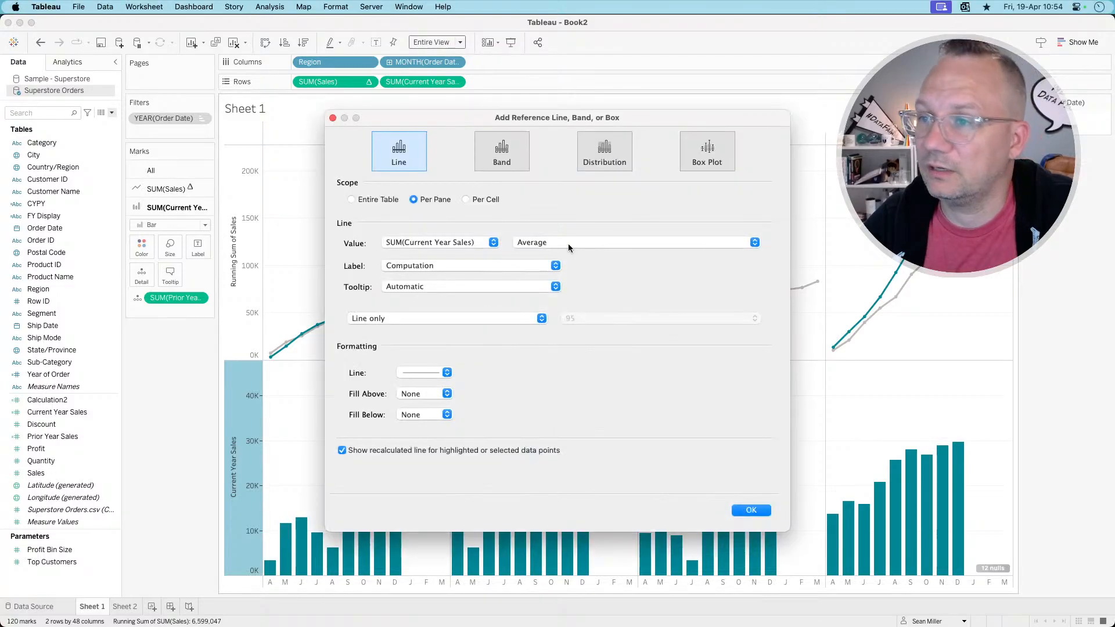
pyautogui.click(473, 200)
pyautogui.click(418, 244)
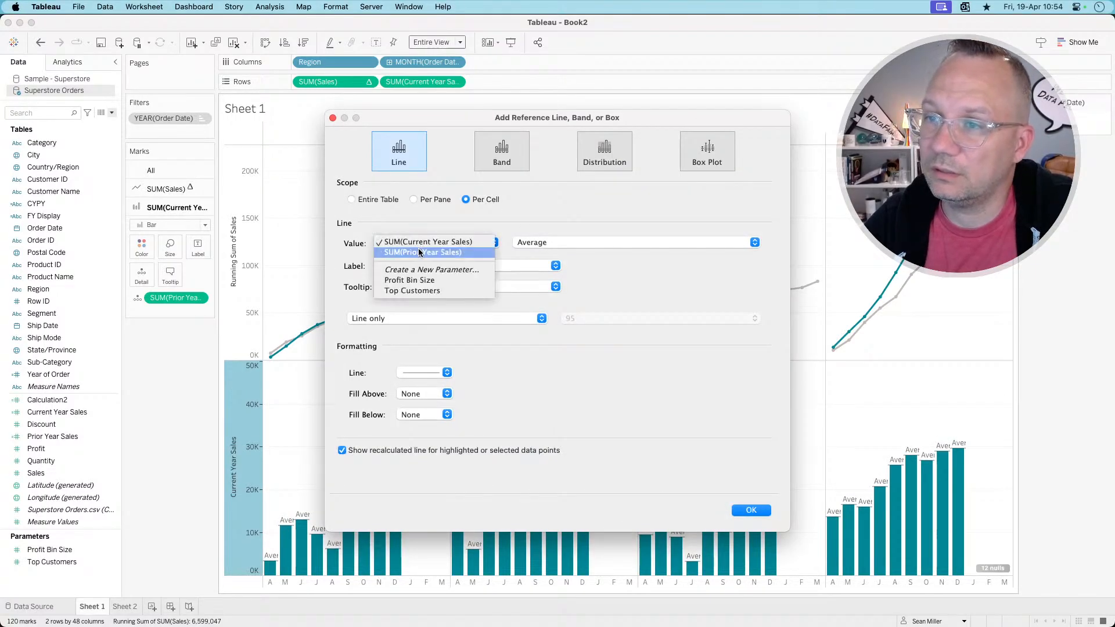
pyautogui.click(418, 254)
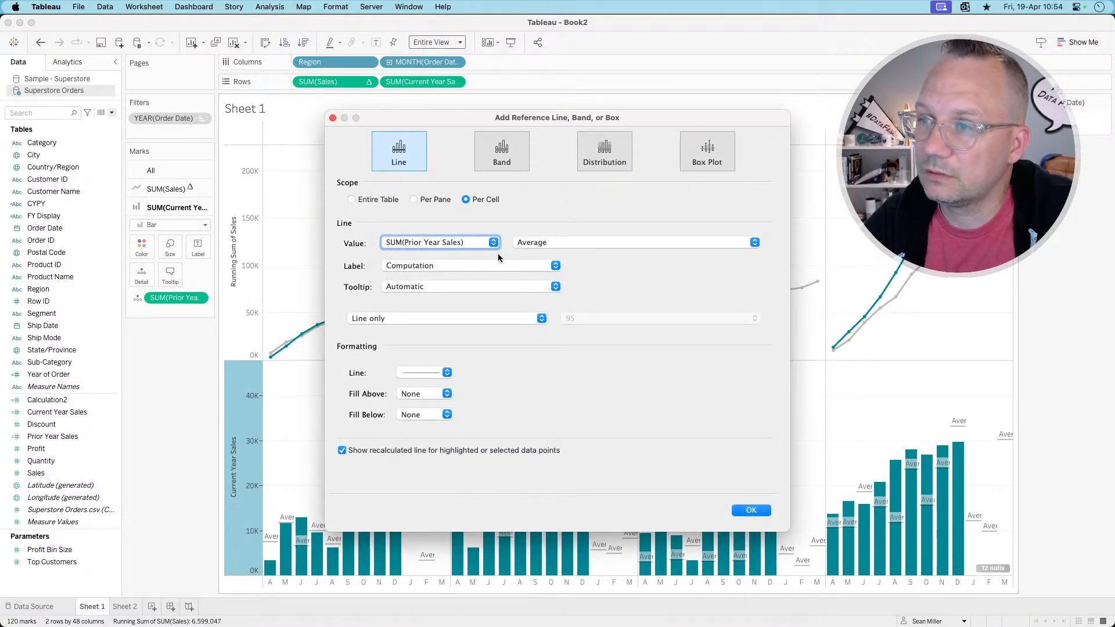
# - Set both the label and the tooltip of the reference line to None
pyautogui.click(433, 266)
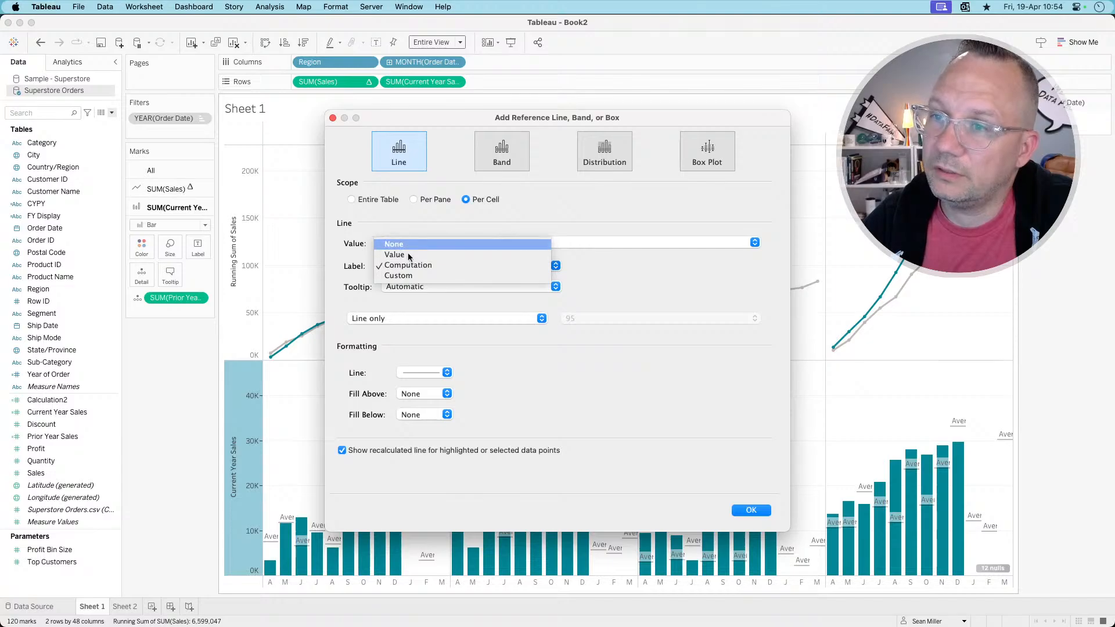
pyautogui.click(408, 244)
pyautogui.click(405, 285)
pyautogui.click(409, 275)
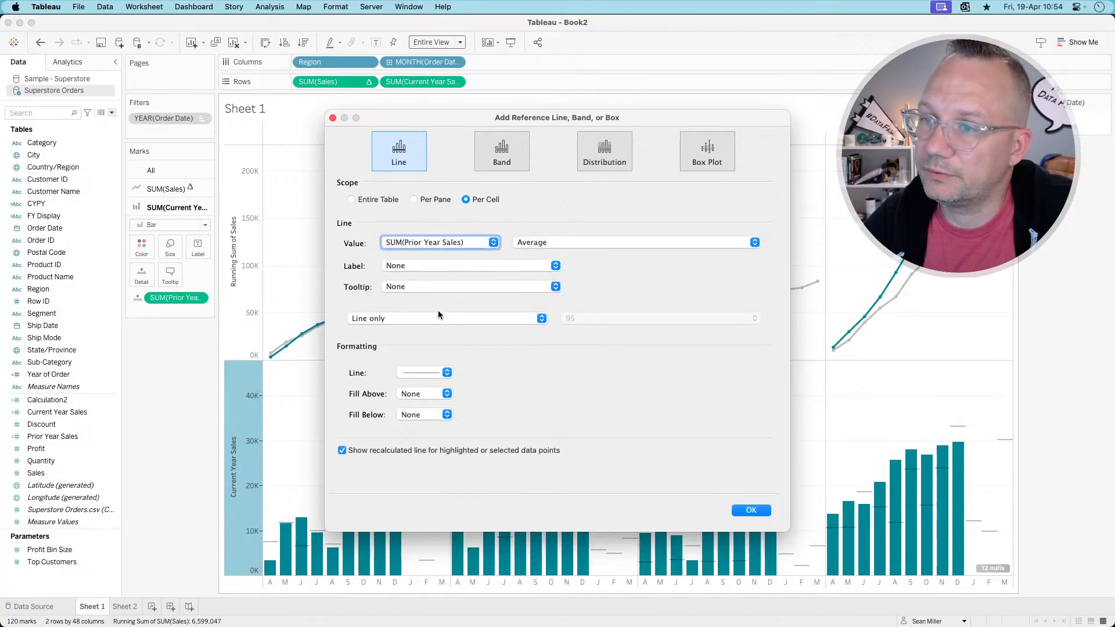
# - Format the prior-year reference line with 100% opacity and the thinnest line weight
pyautogui.click(441, 373)
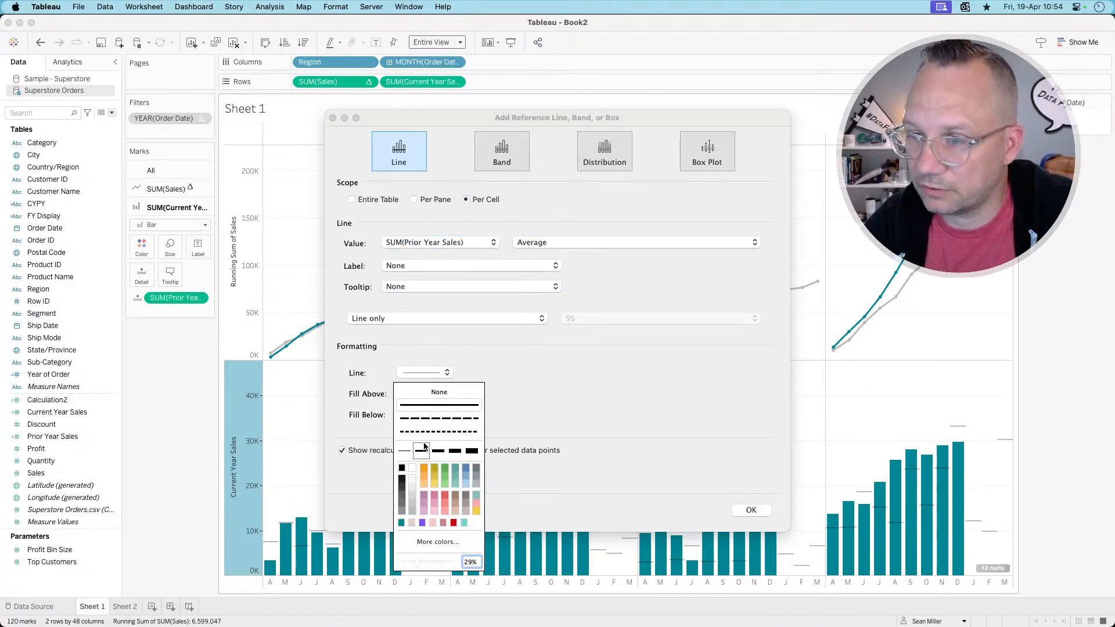
pyautogui.moveTo(422, 567); pyautogui.dragTo(453, 563)
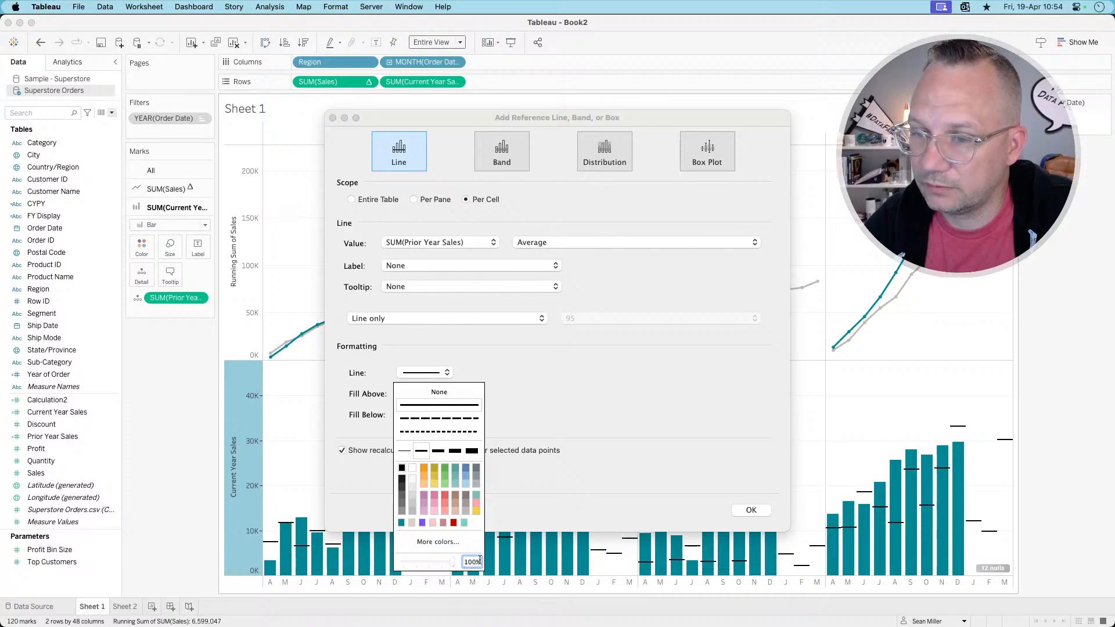
pyautogui.click(408, 451)
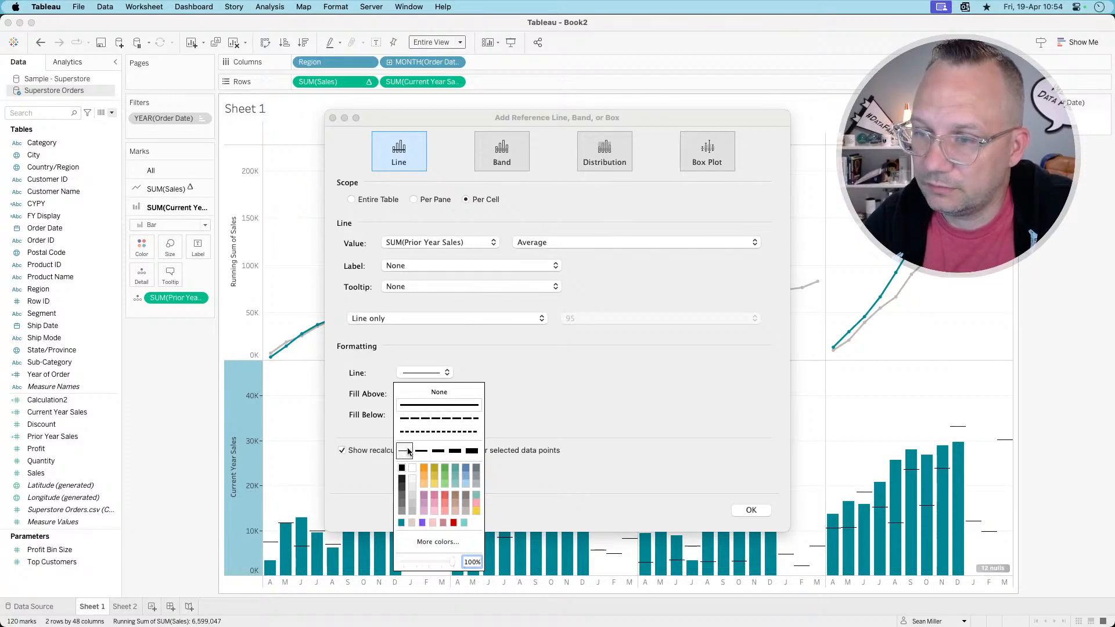
pyautogui.click(373, 444)
# - Fill the area below the reference line with light gray, turn off recalculated lines for highlighted or selected data points, and apply the settings
pyautogui.click(407, 415)
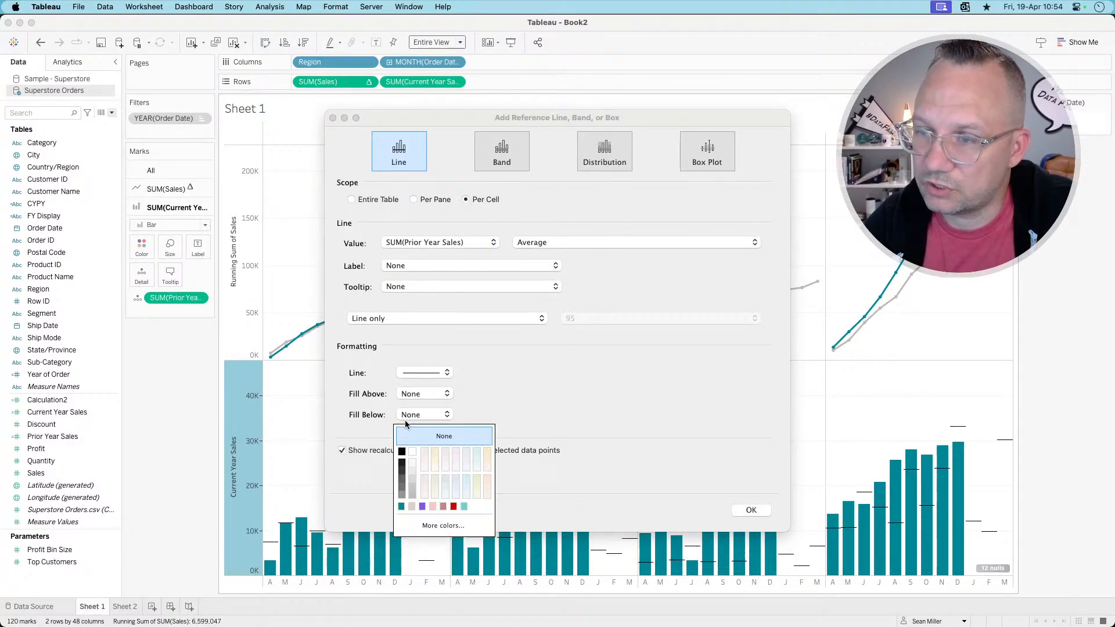
pyautogui.click(413, 460)
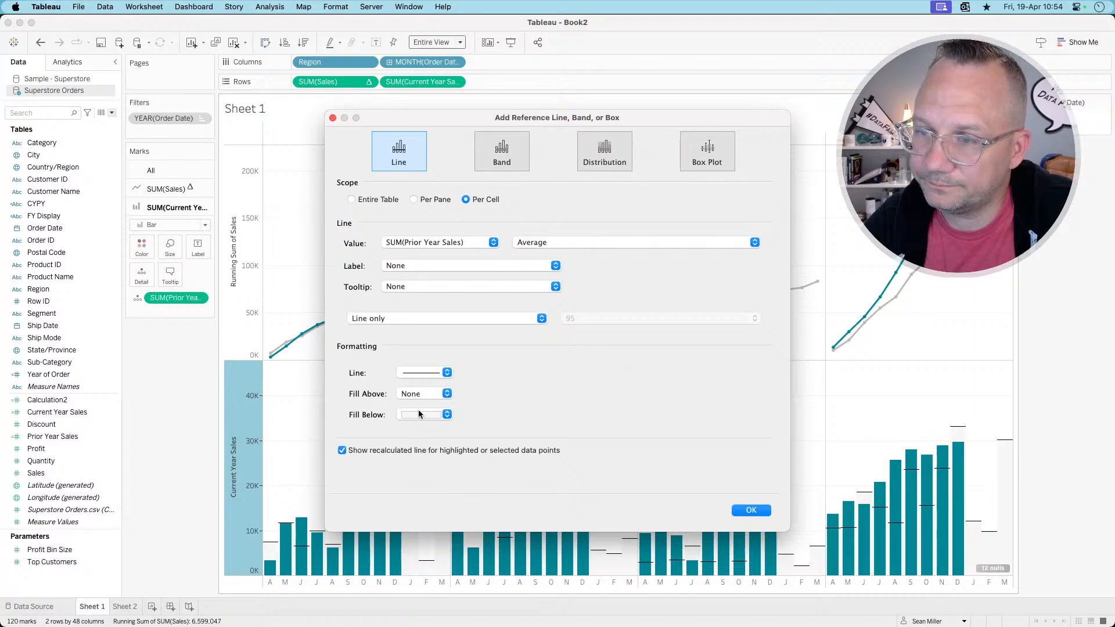
pyautogui.click(418, 412)
pyautogui.click(410, 469)
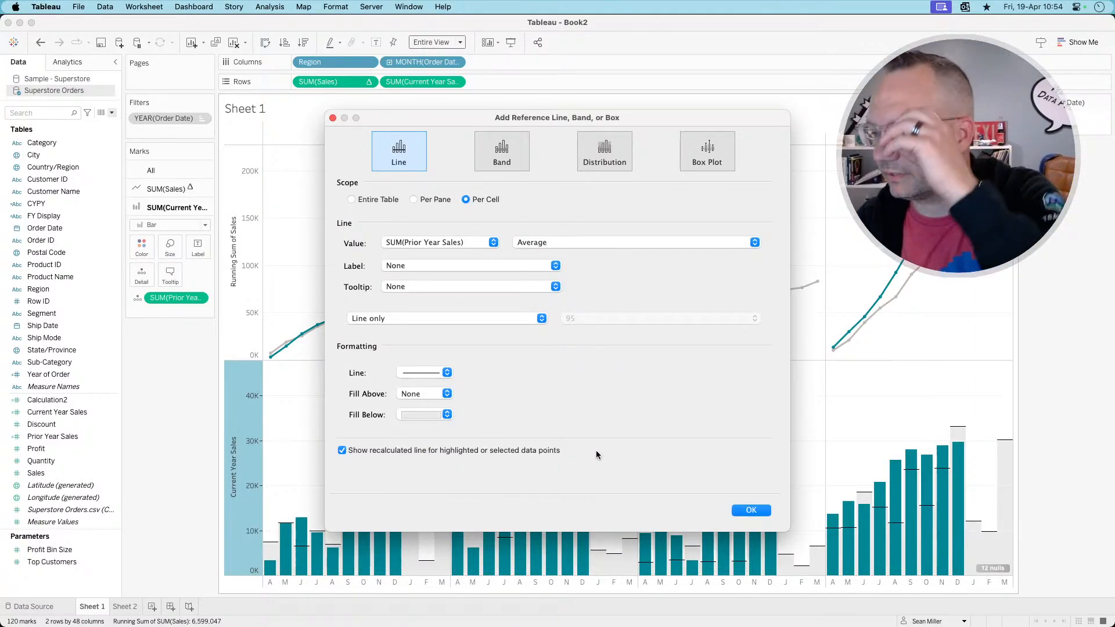
pyautogui.click(531, 450)
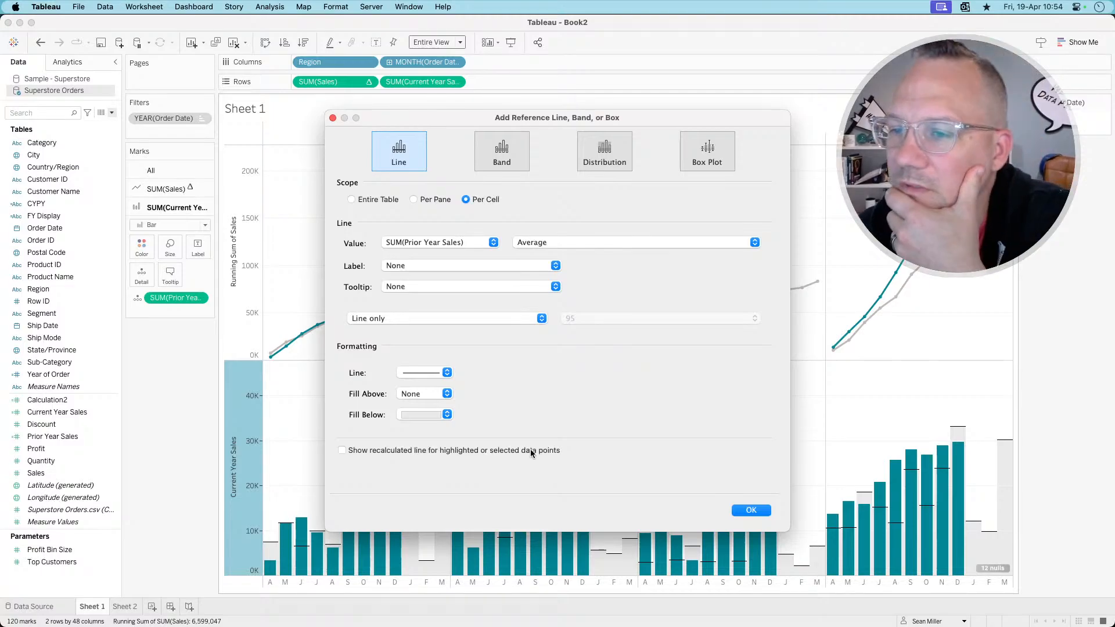
pyautogui.click(745, 511)
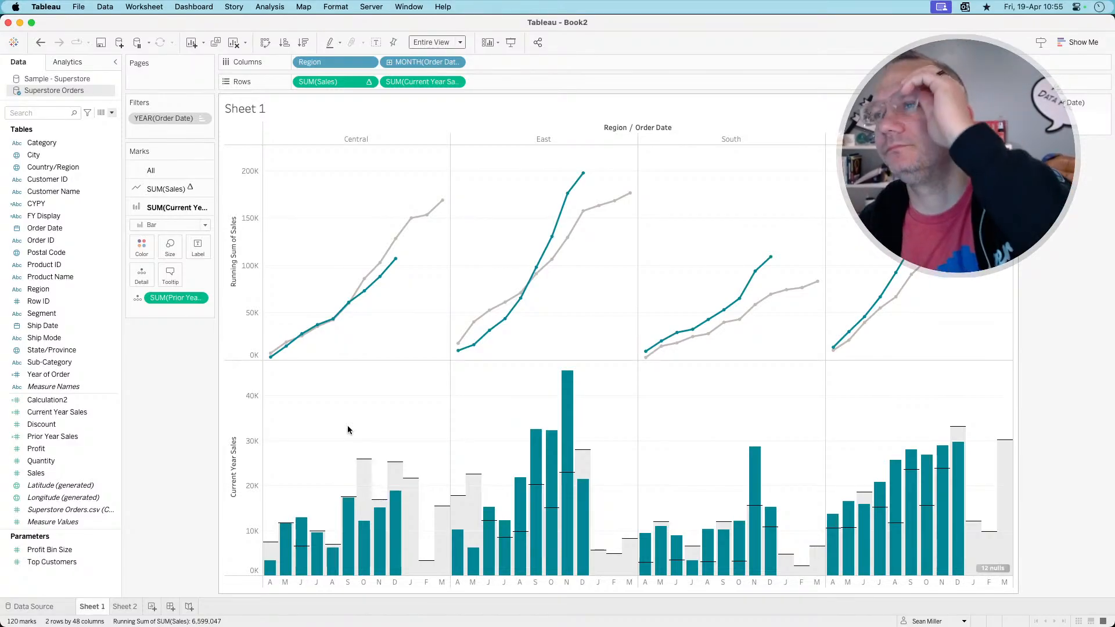
# - Hide the field labels for columns above the region headers
pyautogui.rightClick(635, 127)
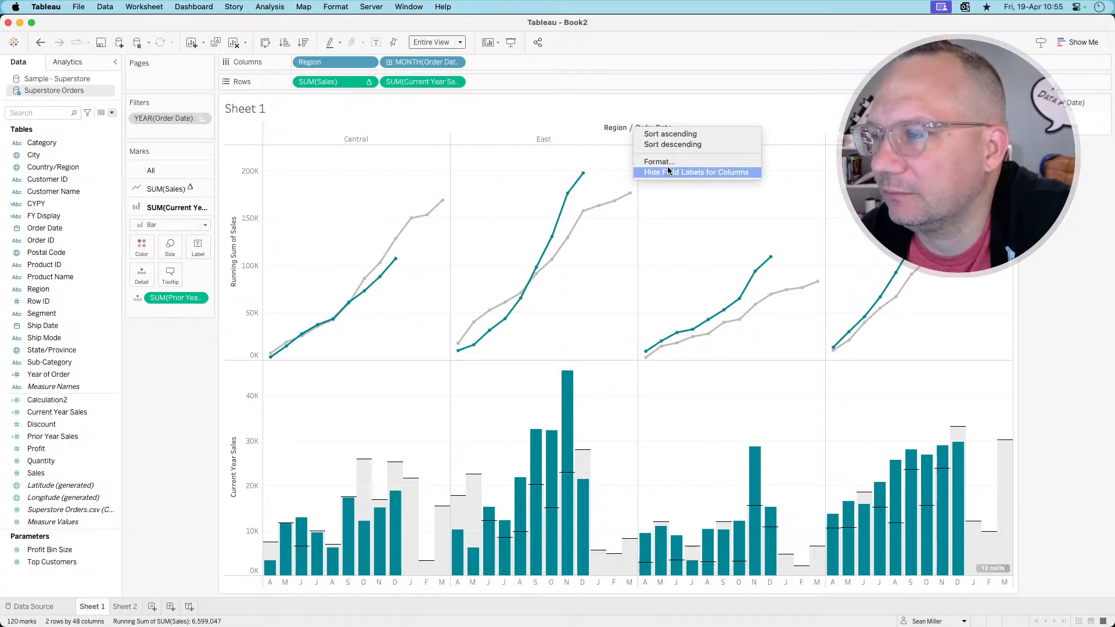
pyautogui.click(667, 172)
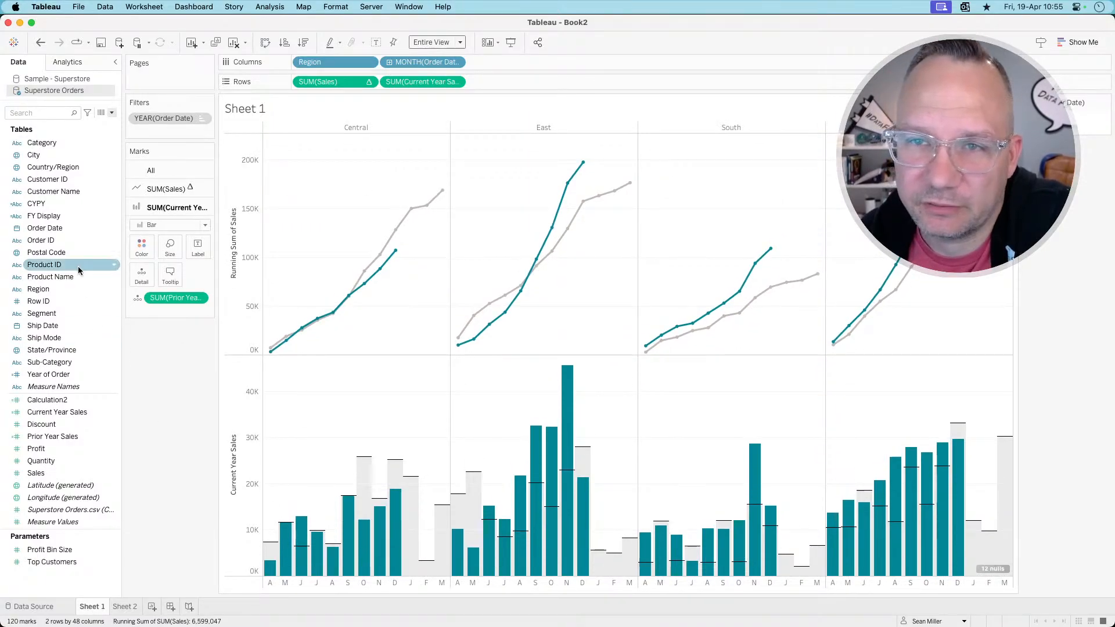
# - Examine the FY Display formula's month condition and the year-label expressions in both branches, and close the calculation
pyautogui.rightClick(60, 218)
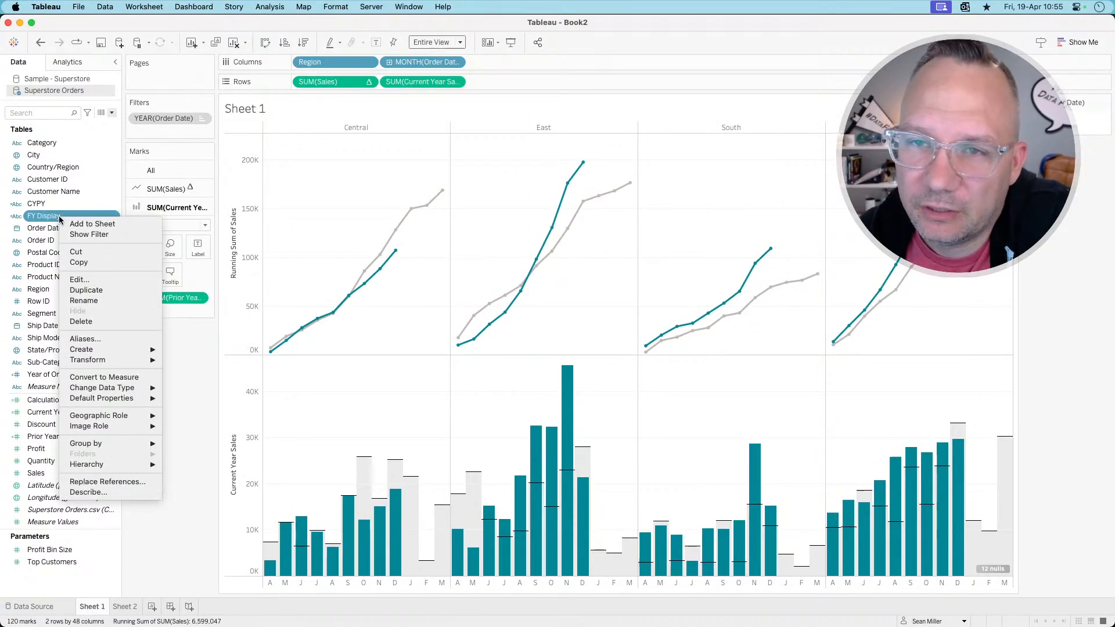
pyautogui.click(79, 279)
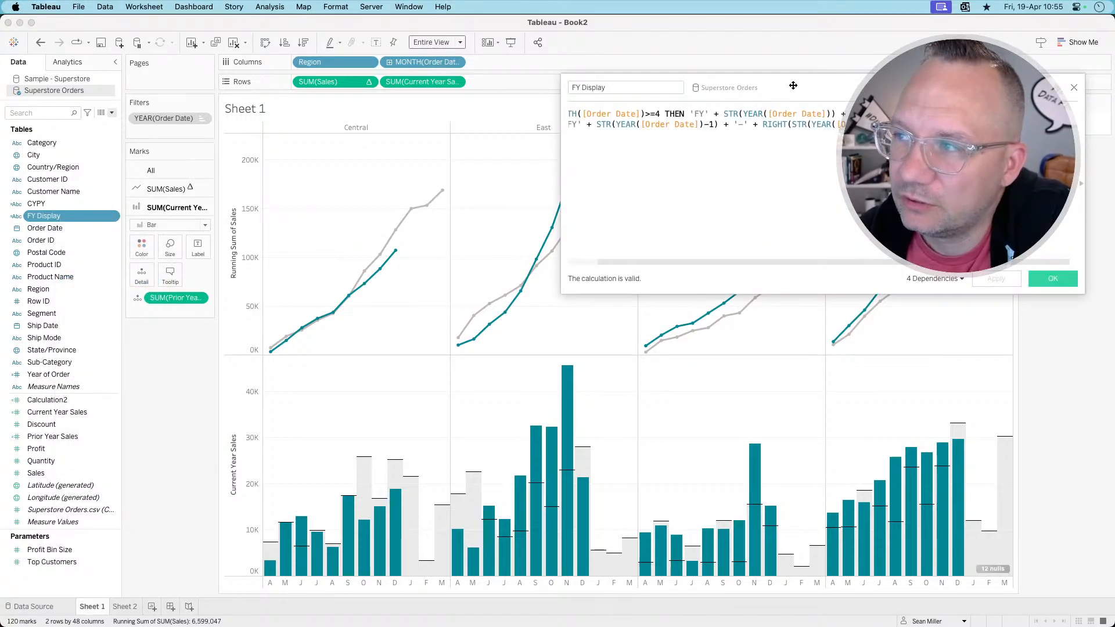
pyautogui.moveTo(791, 83); pyautogui.dragTo(505, 145)
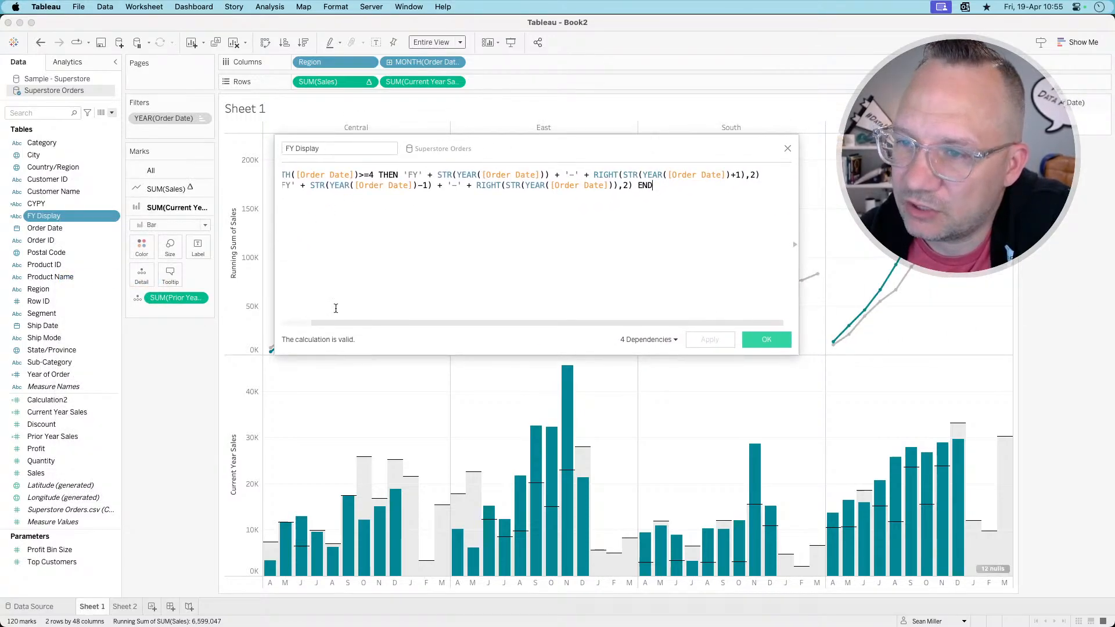
pyautogui.moveTo(338, 321); pyautogui.dragTo(310, 323)
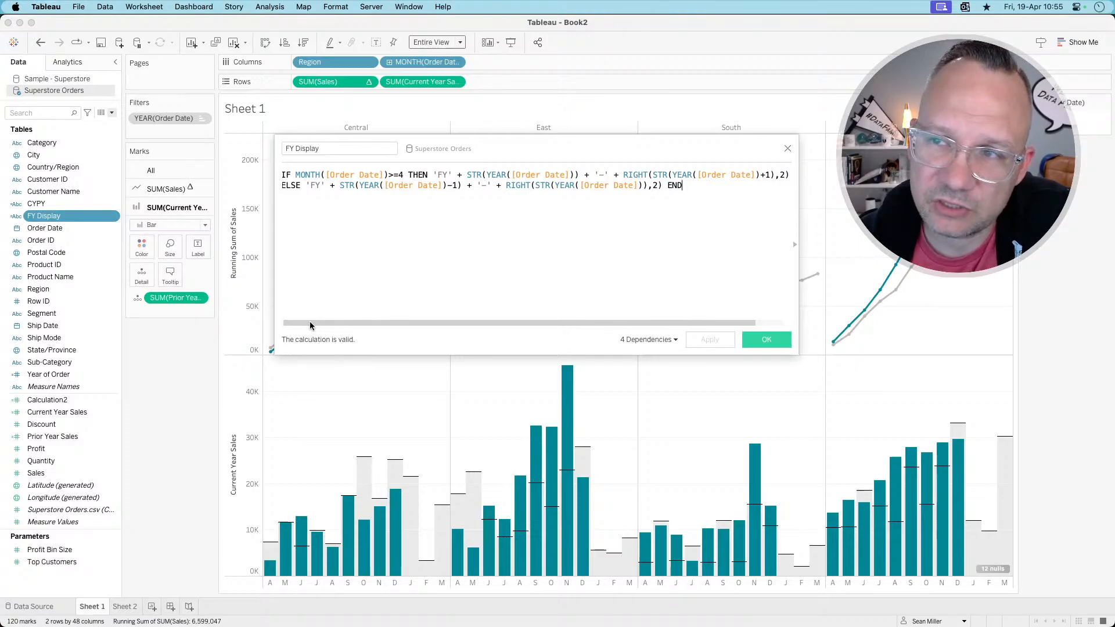
pyautogui.click(403, 174)
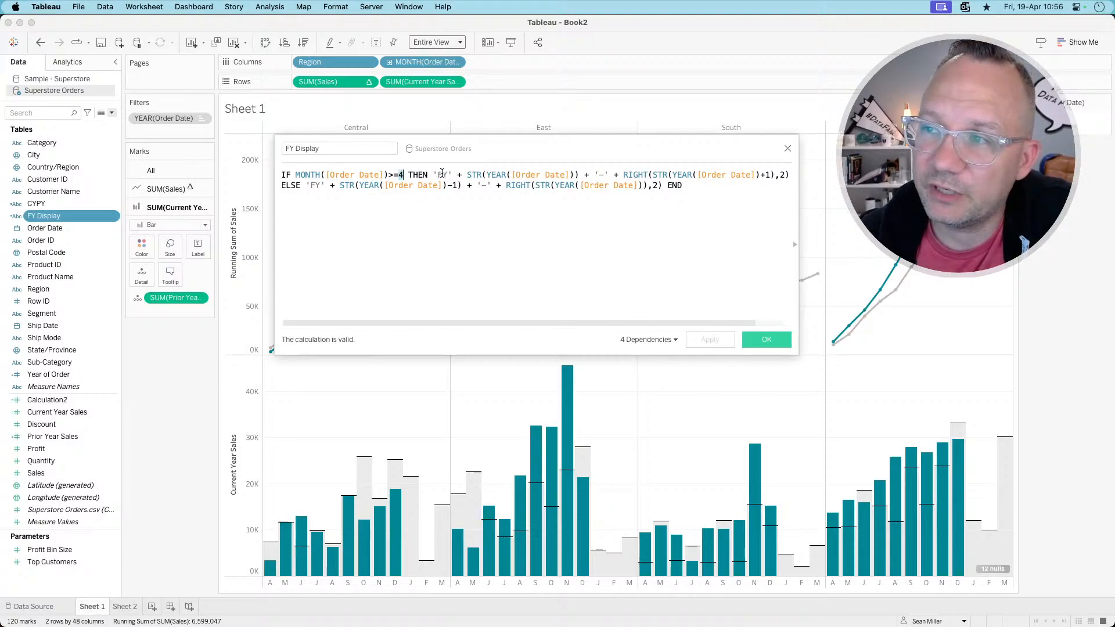
pyautogui.hscroll(2, 610, 175)
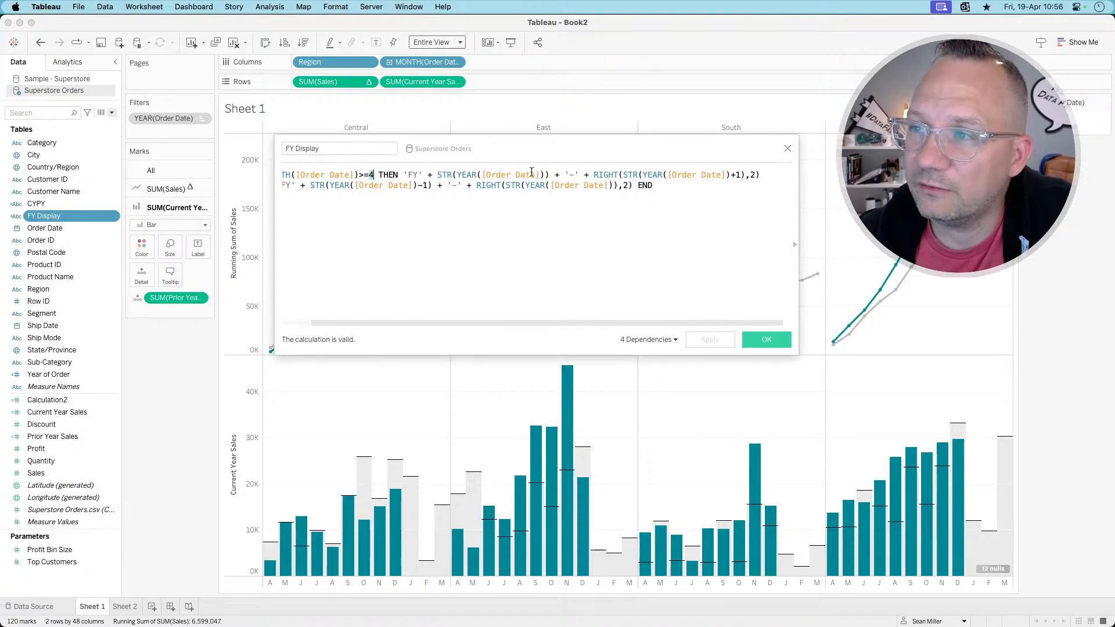
pyautogui.moveTo(484, 175); pyautogui.dragTo(531, 175)
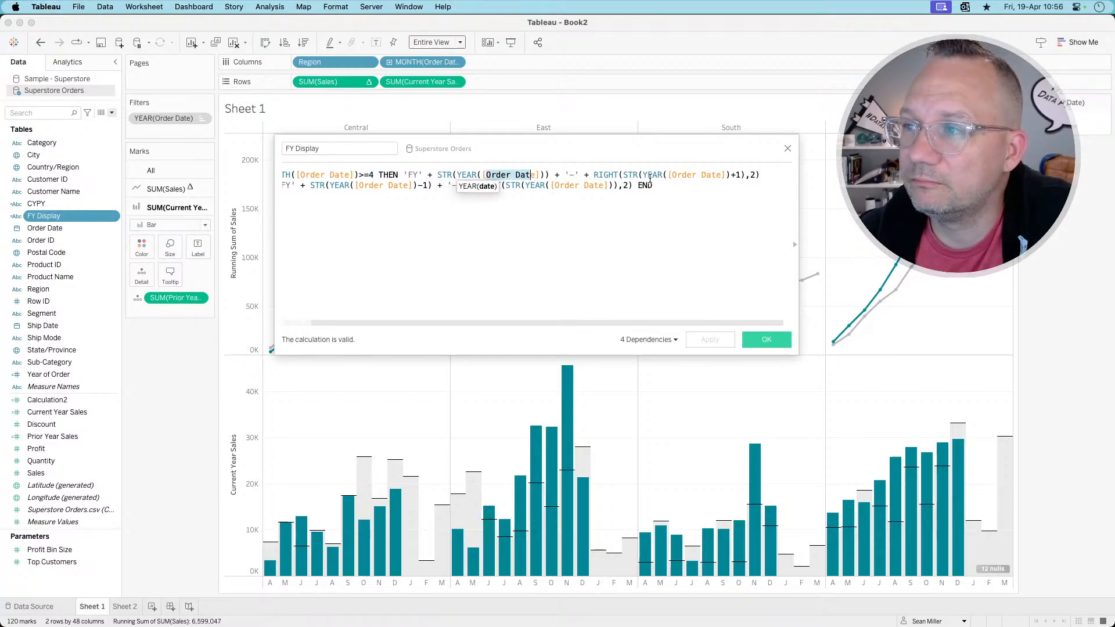
pyautogui.click(681, 175)
pyautogui.moveTo(681, 174); pyautogui.dragTo(703, 174)
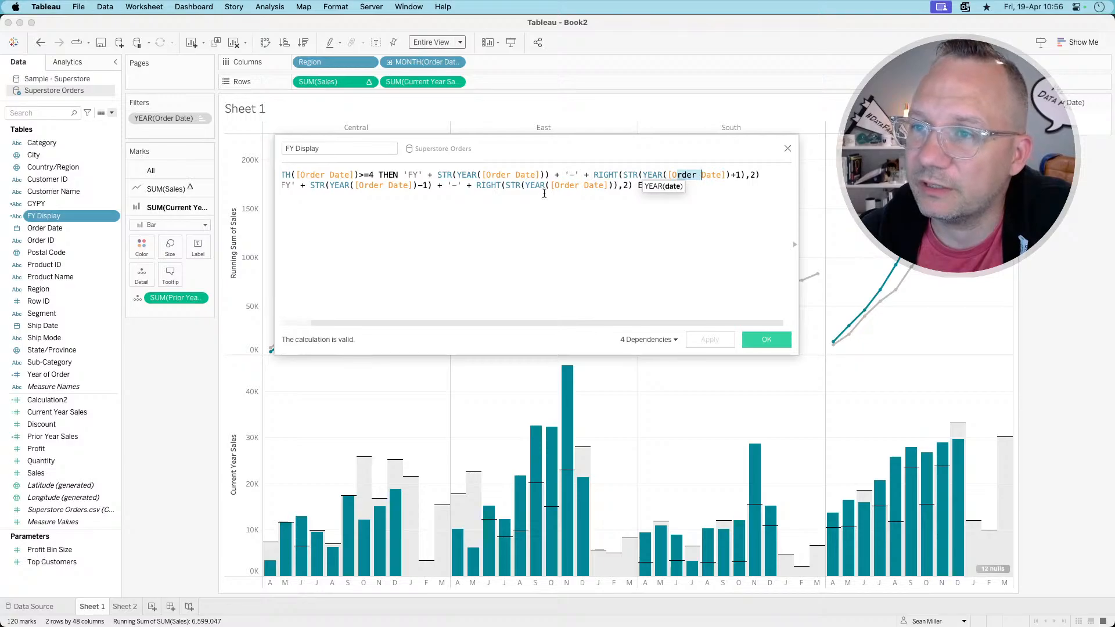
pyautogui.hscroll(-3, 557, 189)
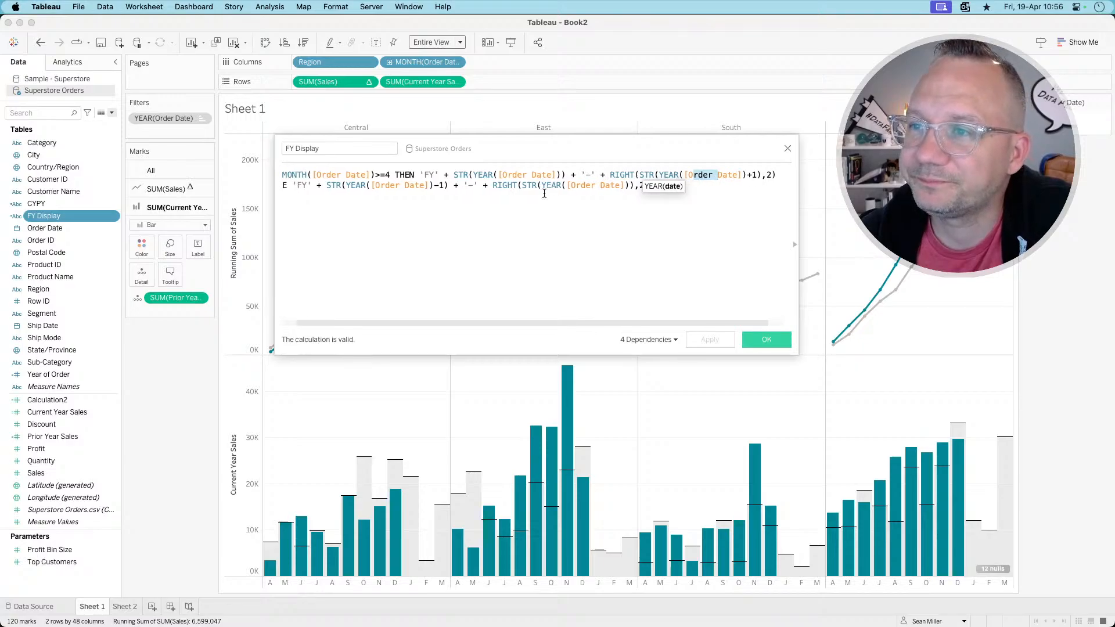
pyautogui.click(309, 185)
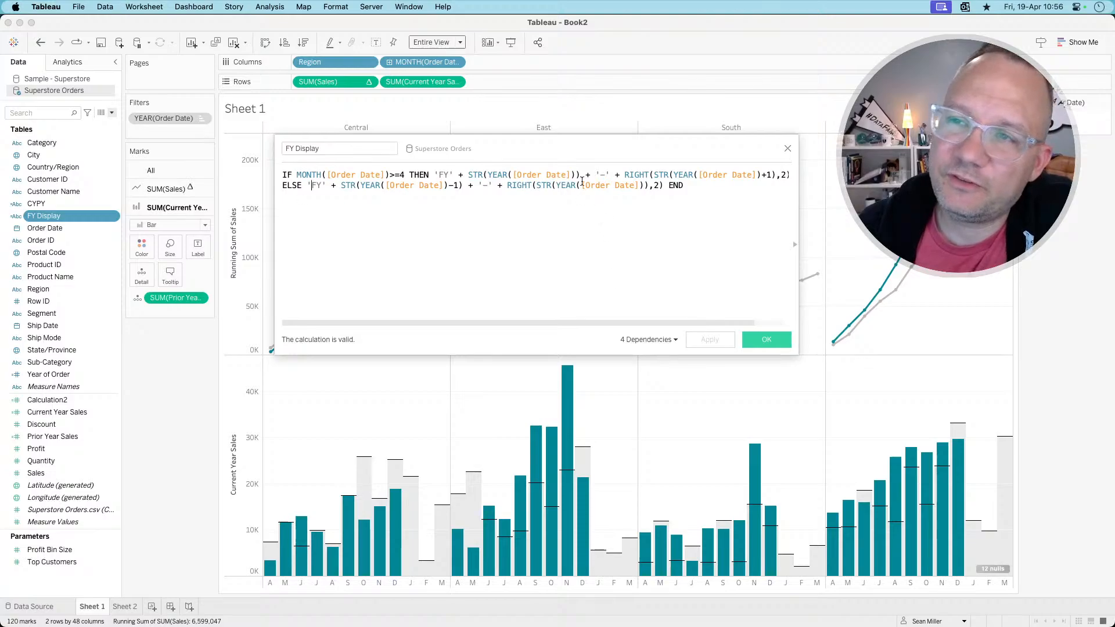
pyautogui.click(767, 340)
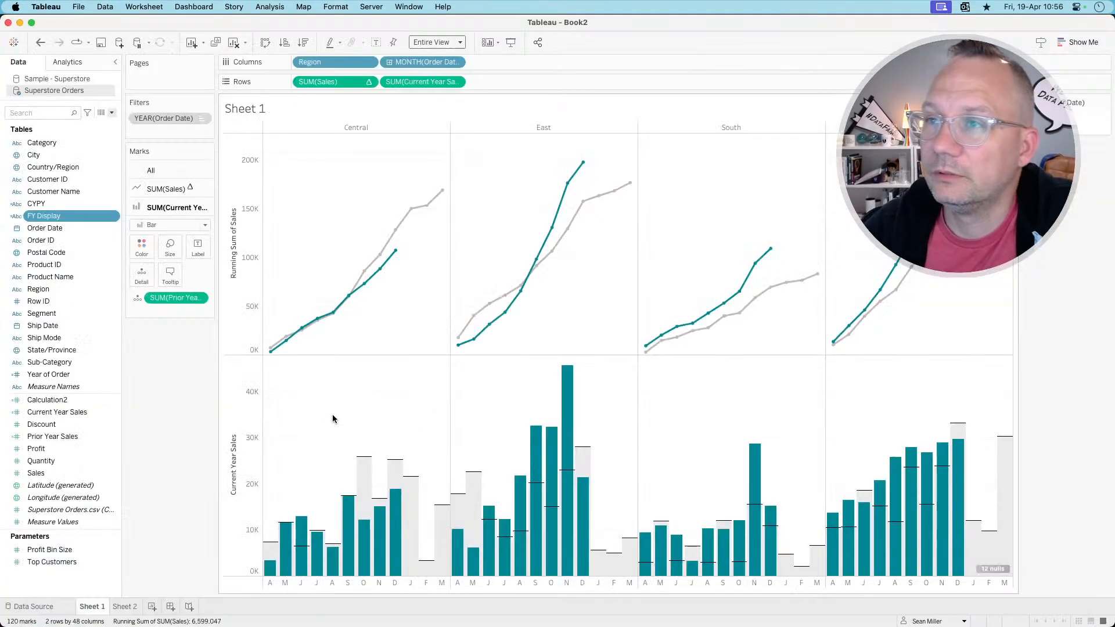
# - Switch to Arc, examine the Level 1 reference dashboard's regional Total Sales headers alongside the challenge requirements, and return to Tableau
pyautogui.press('super+Tab')
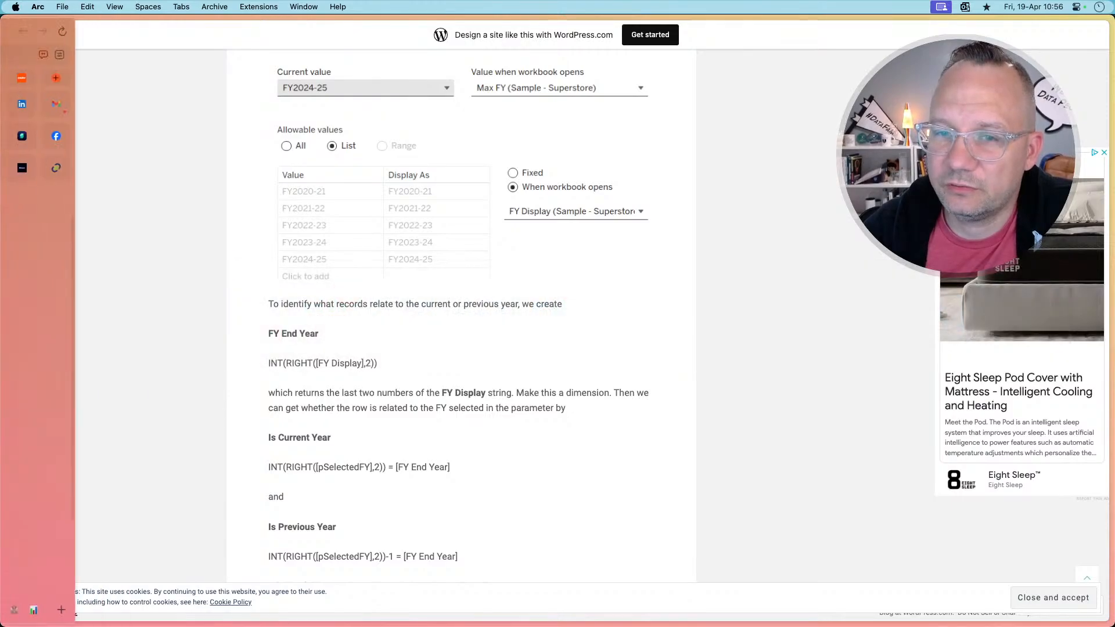
pyautogui.moveTo(2, 441)
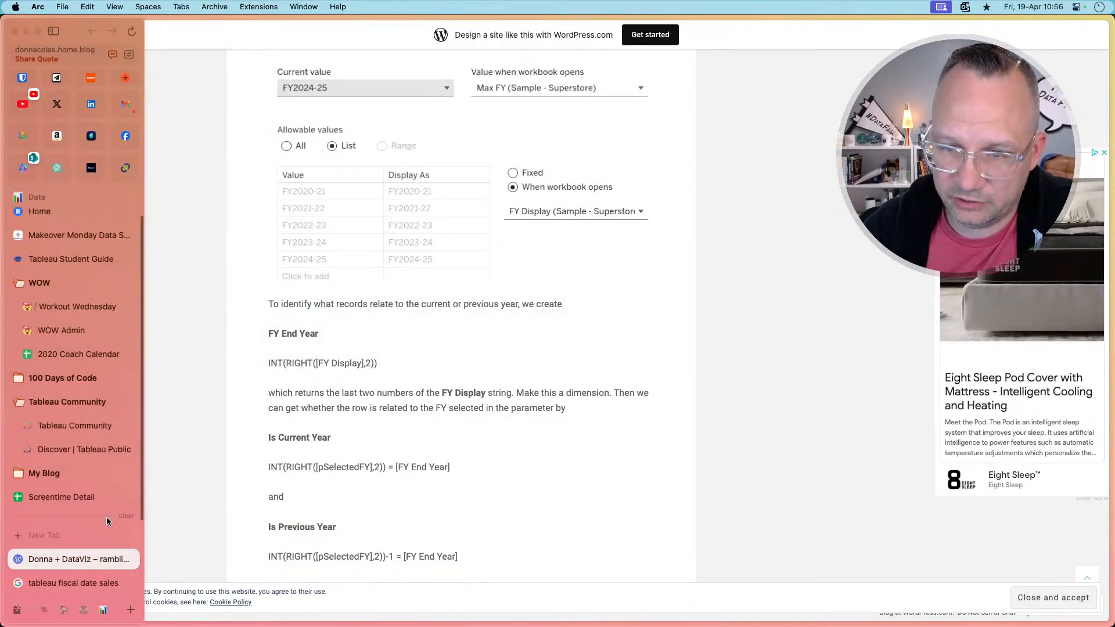
pyautogui.scroll(-3, 87, 569)
pyautogui.click(51, 511)
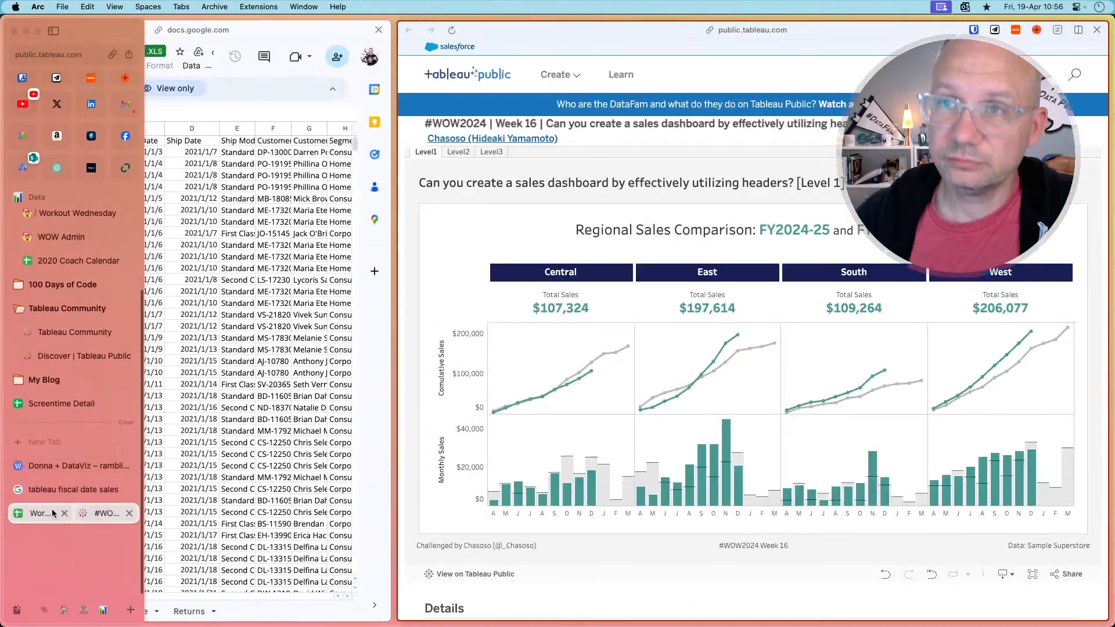
pyautogui.click(41, 30)
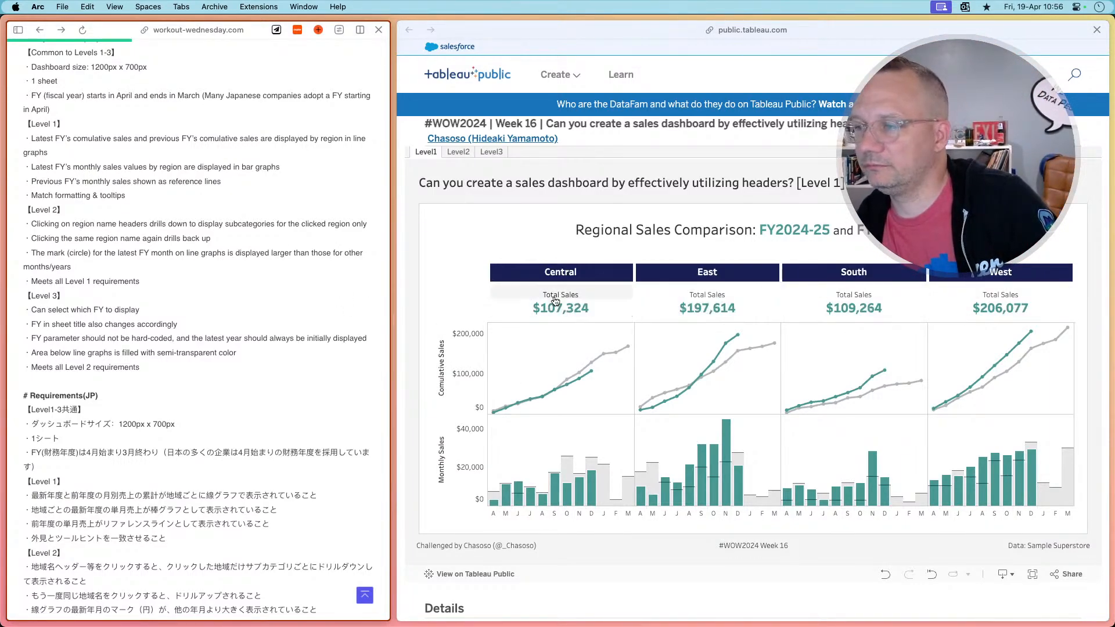
pyautogui.press('super+Tab')
pyautogui.press('super+Tab')
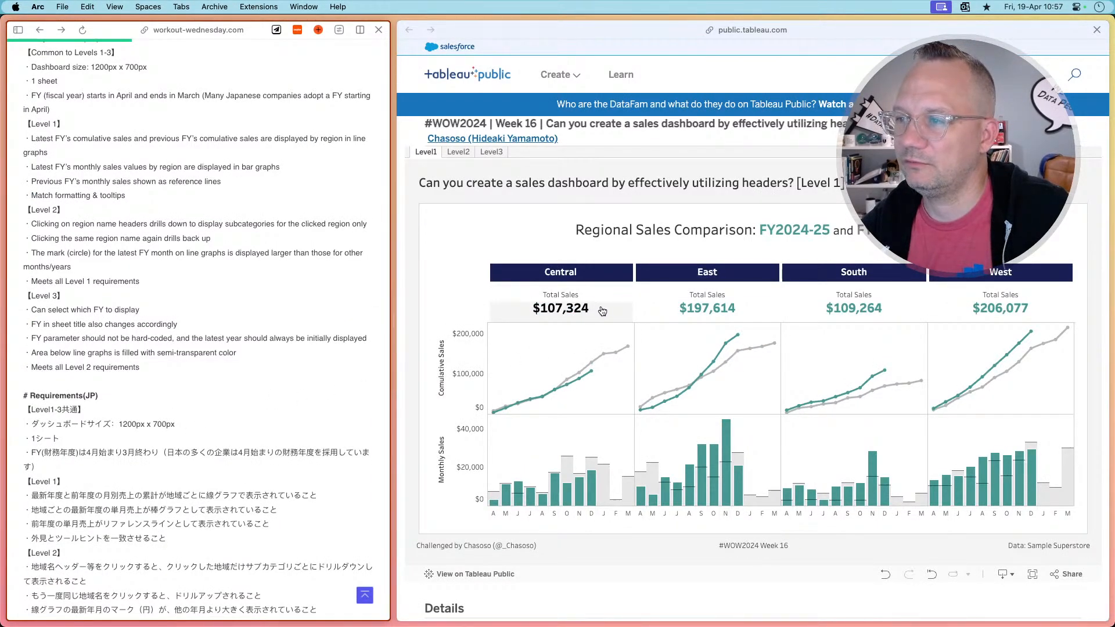
pyautogui.press('super+Tab')
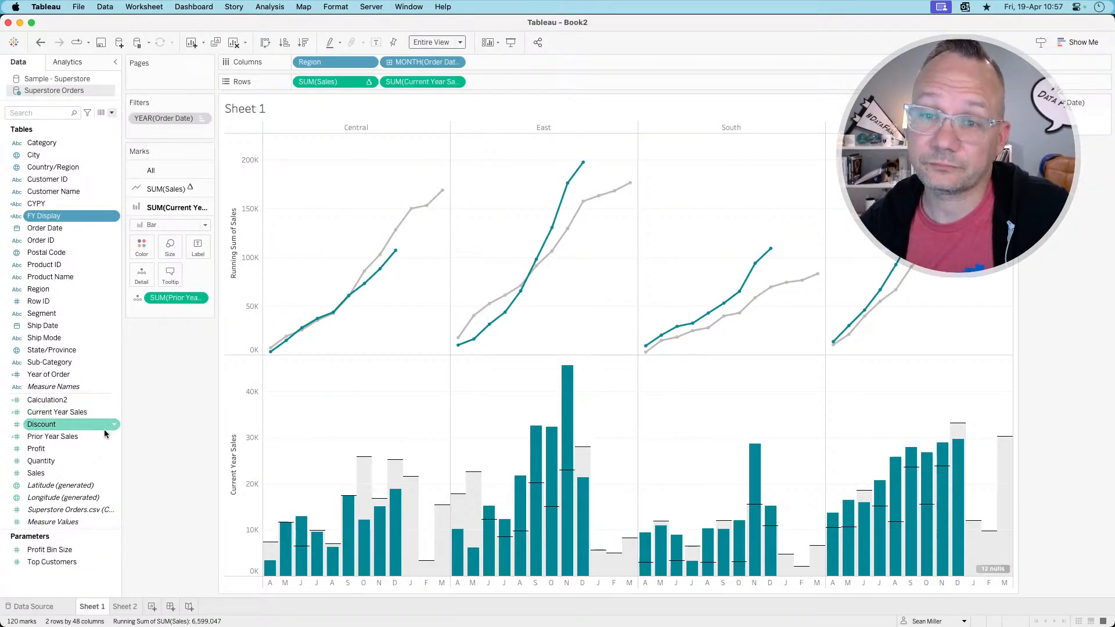
# - Try adding SUM(Current Year Sales) to Columns after the order date month as a discrete field
pyautogui.click(69, 412)
pyautogui.moveTo(69, 411); pyautogui.dragTo(535, 64)
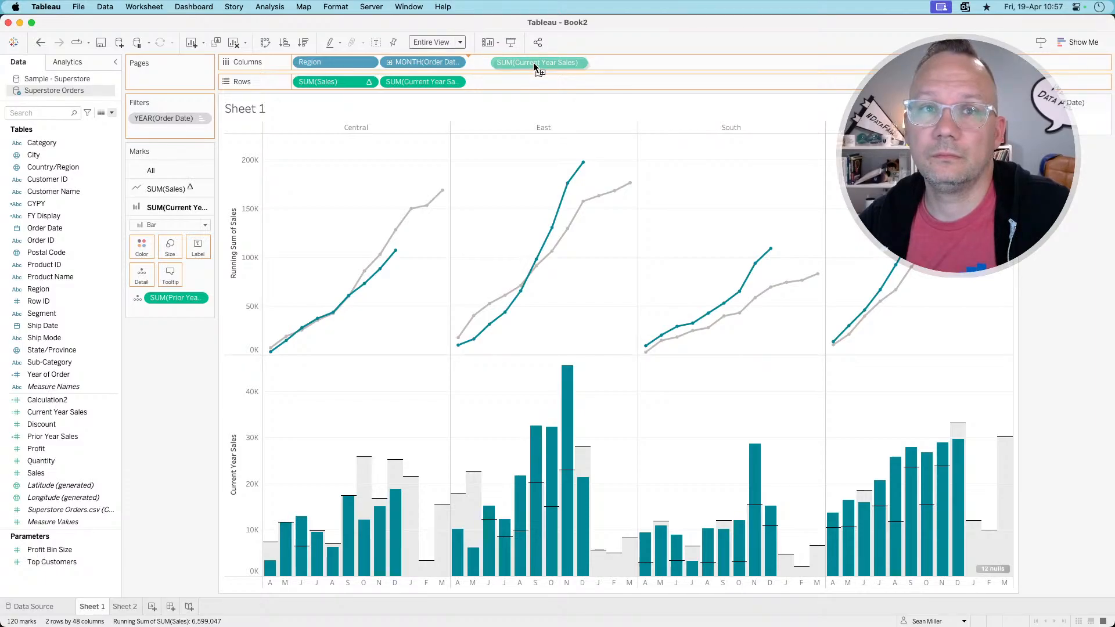
pyautogui.moveTo(533, 65); pyautogui.dragTo(535, 65)
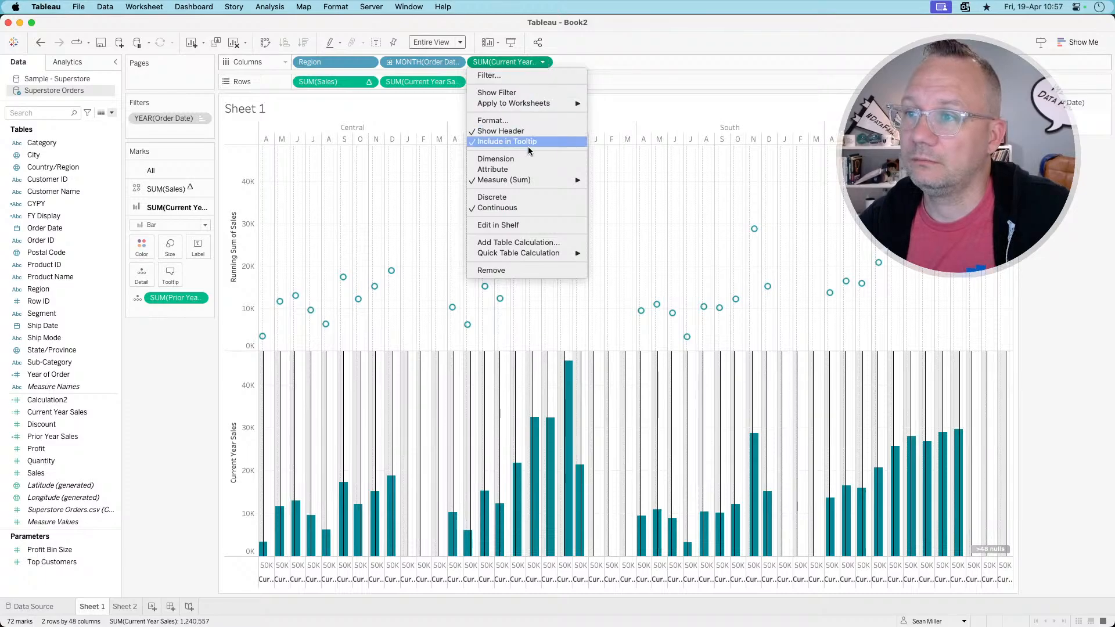
pyautogui.click(506, 199)
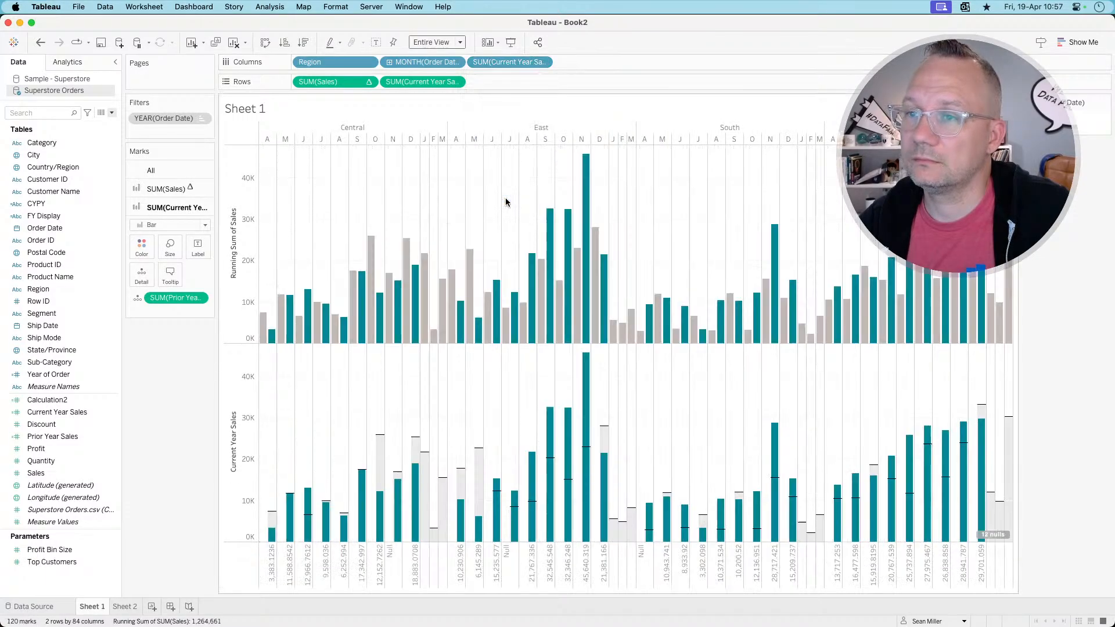
# - Try converting the Current Year Sales field on Columns to a dimension, undo the conversion, and remove the field from the view
pyautogui.click(543, 62)
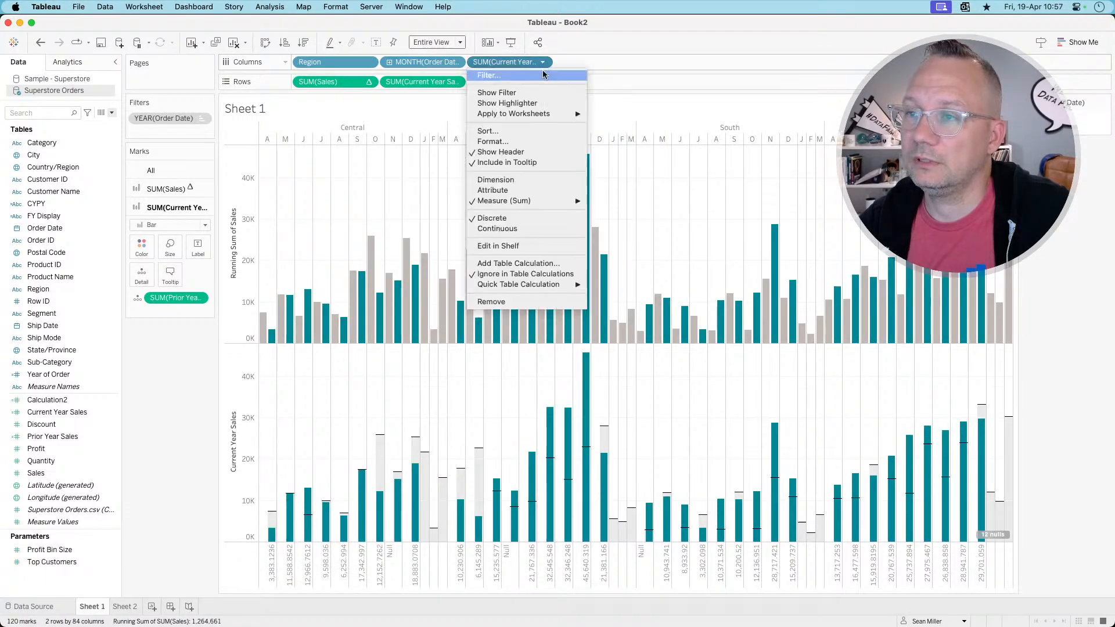
pyautogui.click(509, 178)
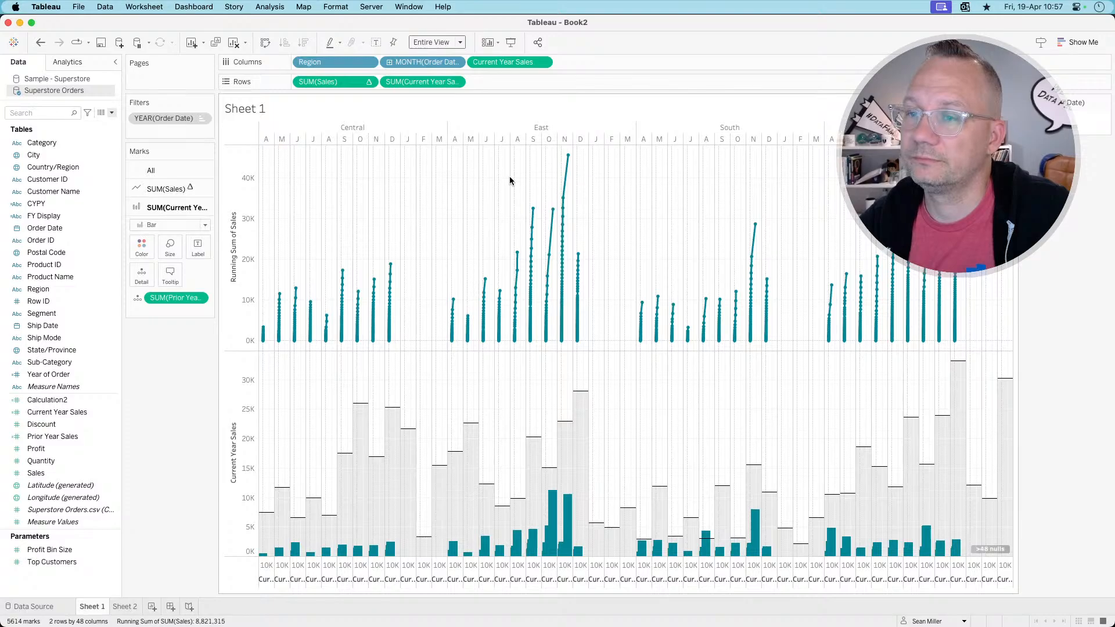
pyautogui.press('super+z')
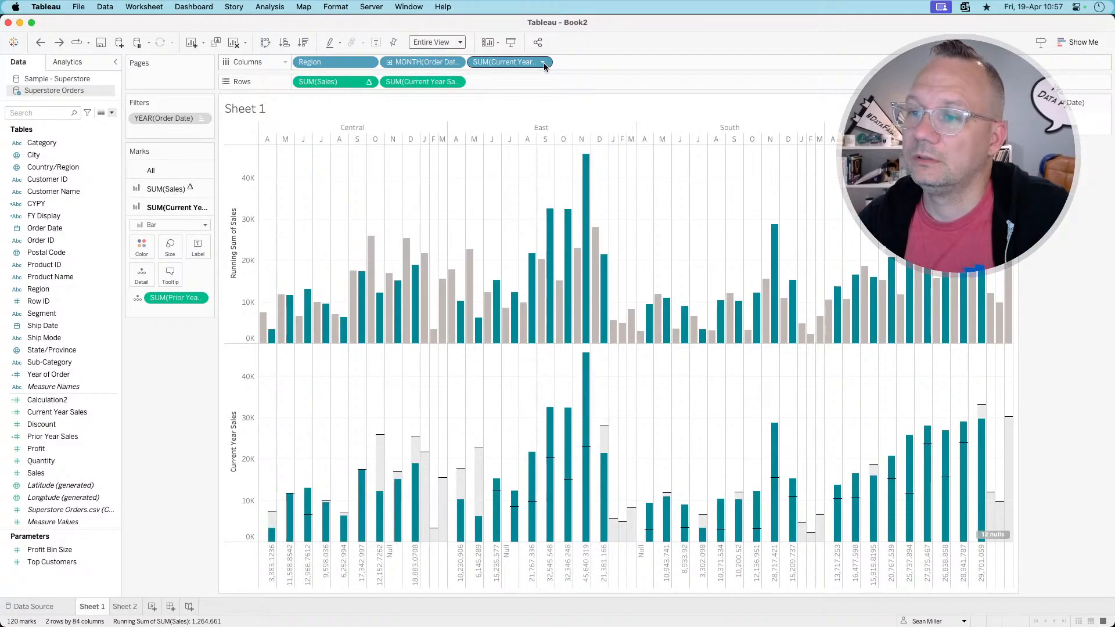
pyautogui.moveTo(383, 312)
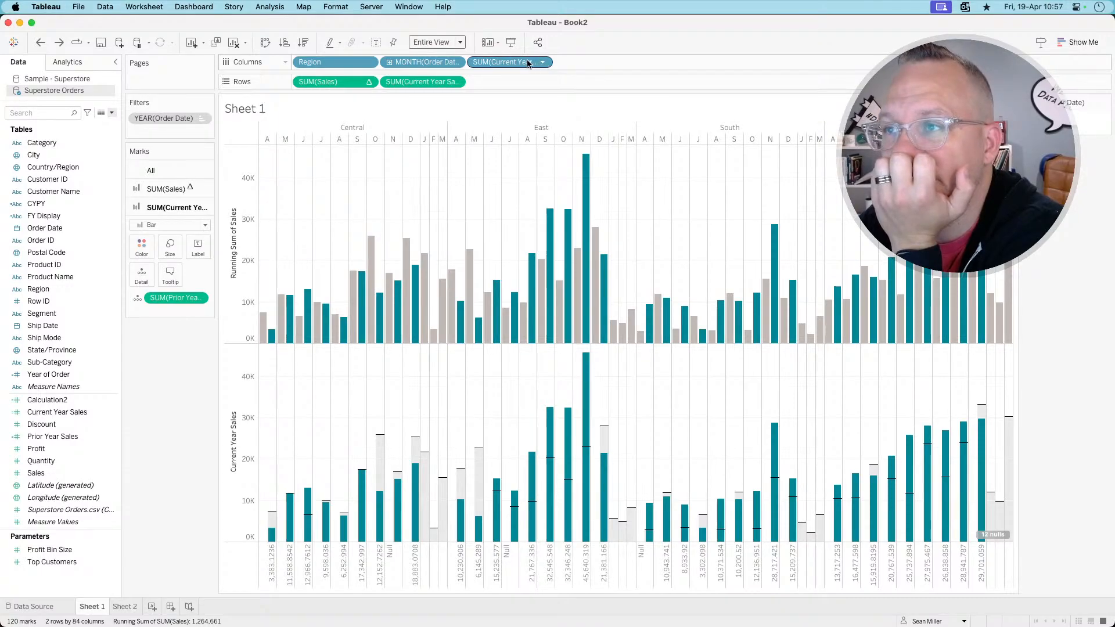
pyautogui.moveTo(517, 63); pyautogui.dragTo(182, 421)
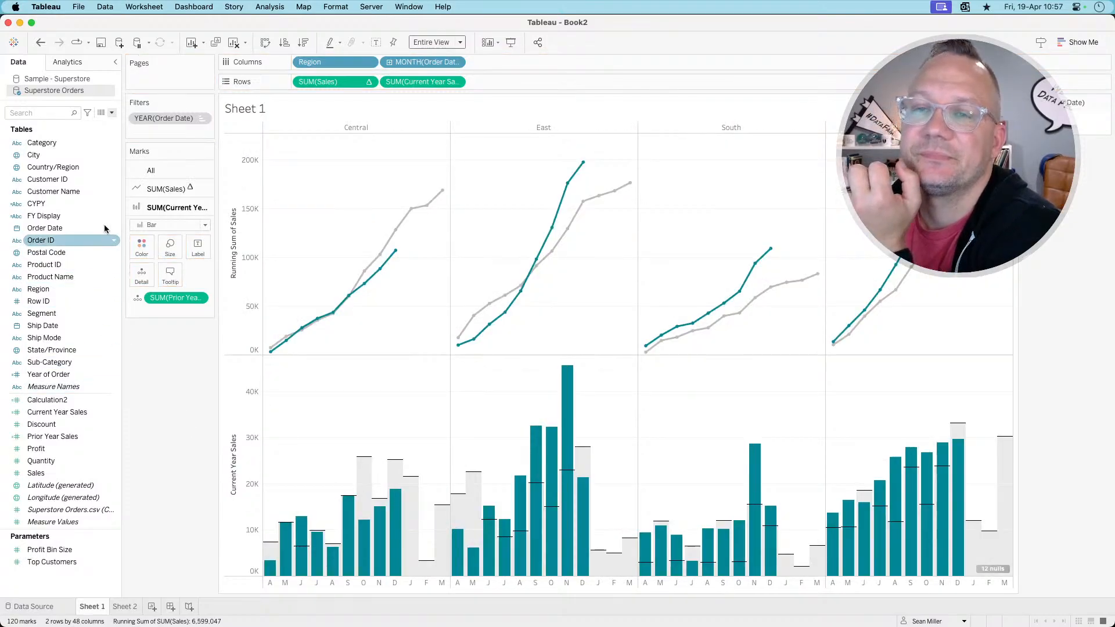
# - Try adding Current Year Sales to Columns after the order date month as a discrete running total, and remove the field
pyautogui.click(112, 114)
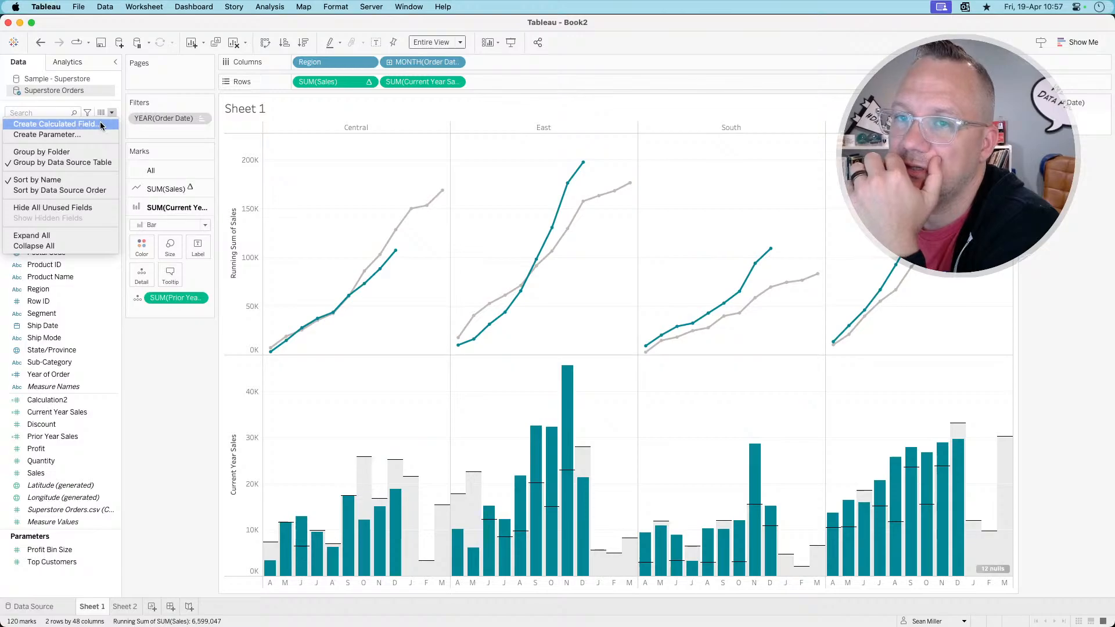
pyautogui.click(162, 437)
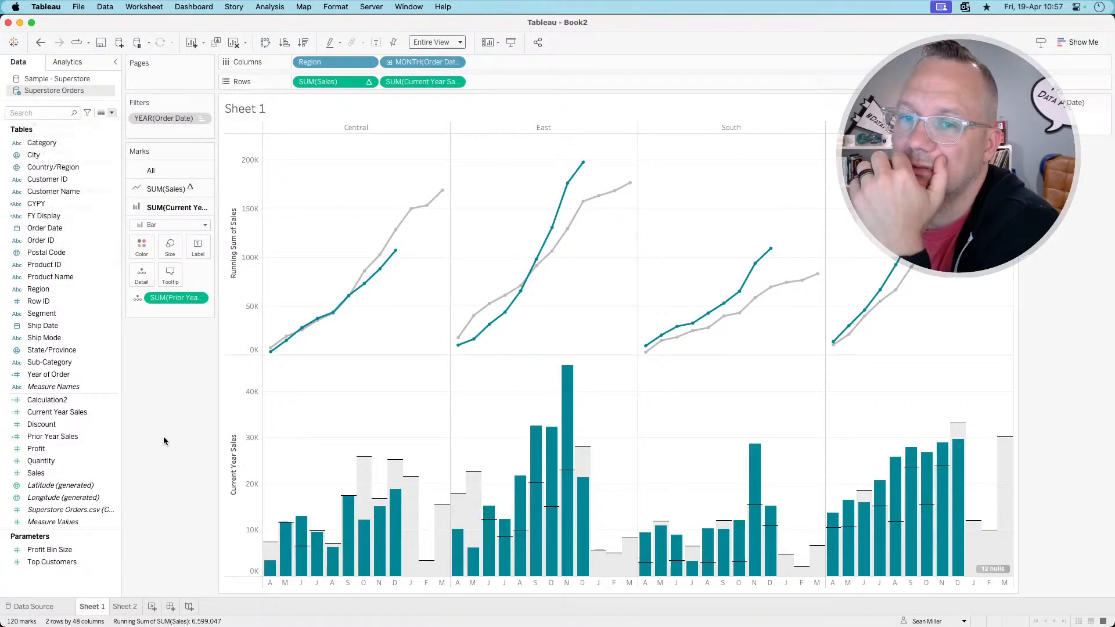
pyautogui.moveTo(81, 413); pyautogui.dragTo(555, 61)
pyautogui.click(542, 62)
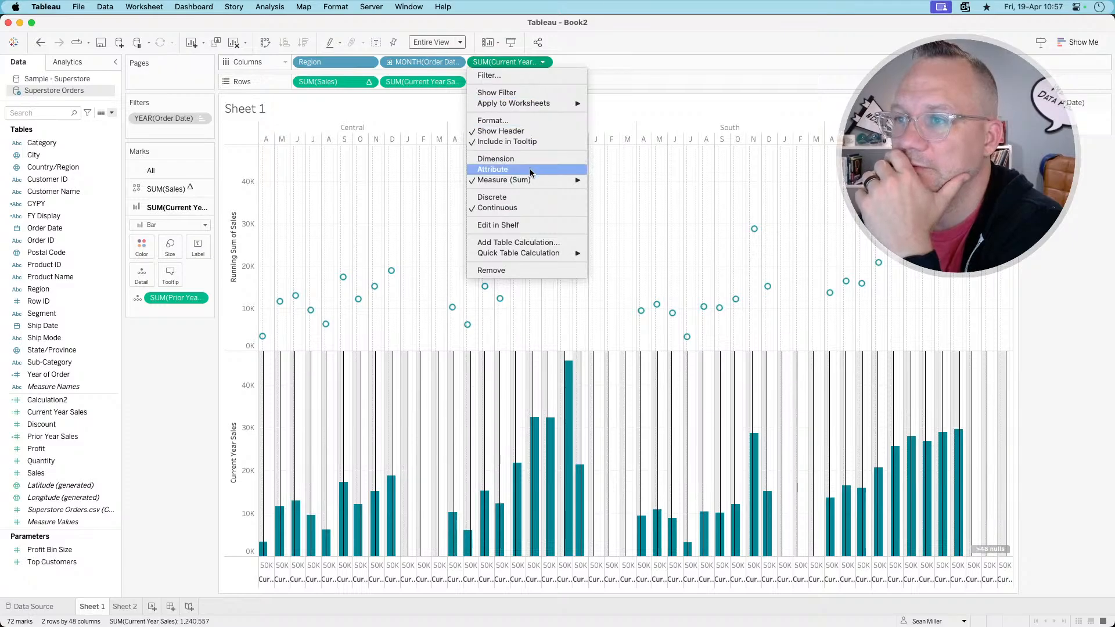
pyautogui.moveTo(530, 253)
pyautogui.click(617, 253)
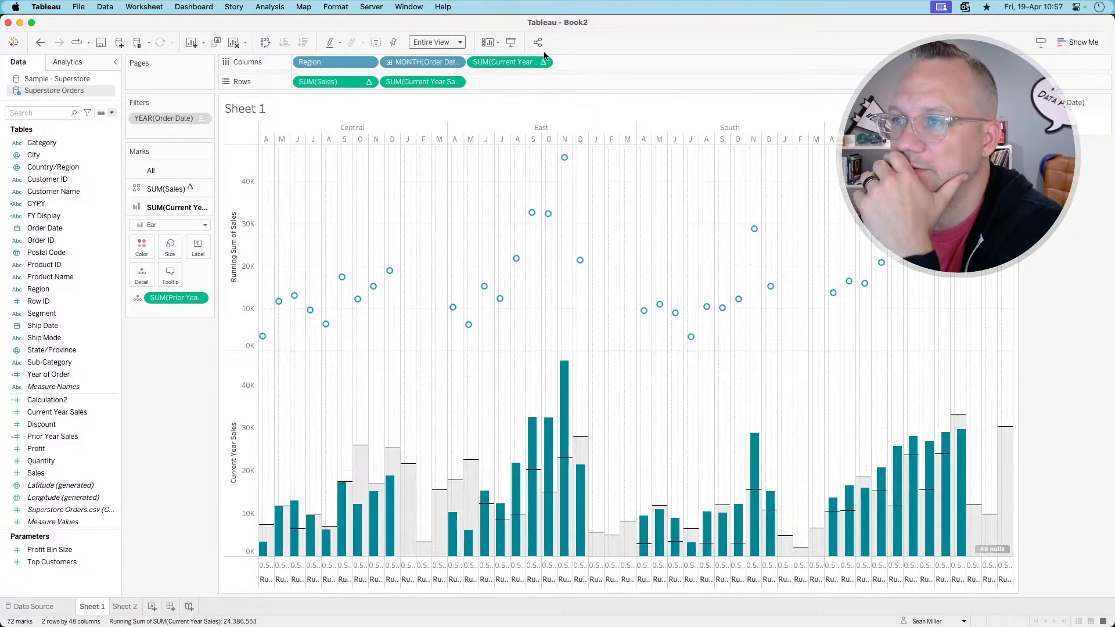
pyautogui.click(542, 62)
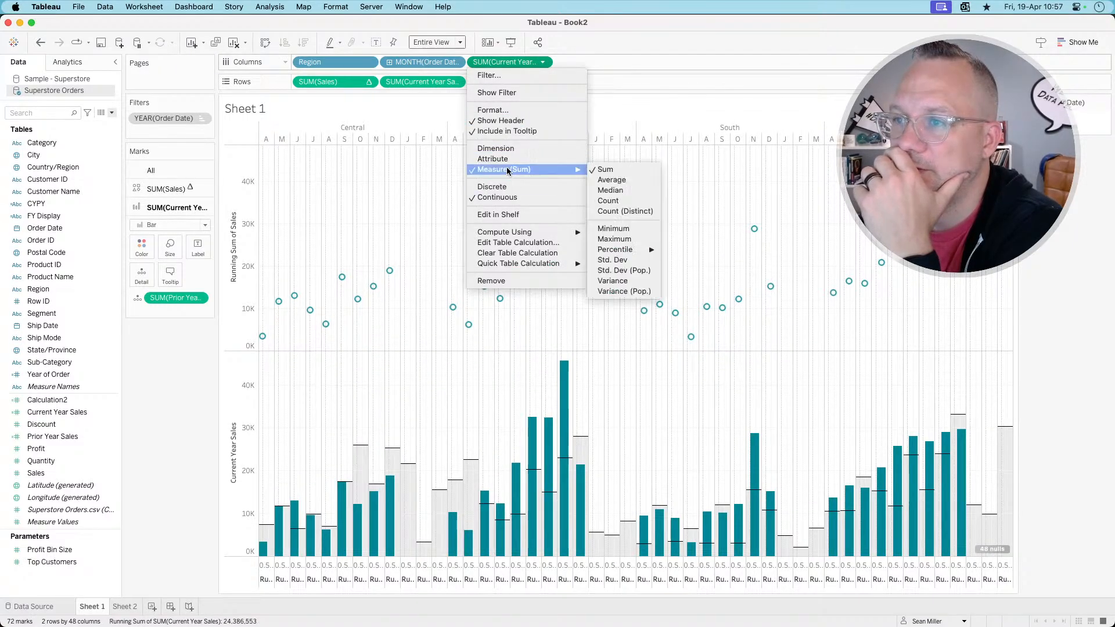
pyautogui.click(495, 186)
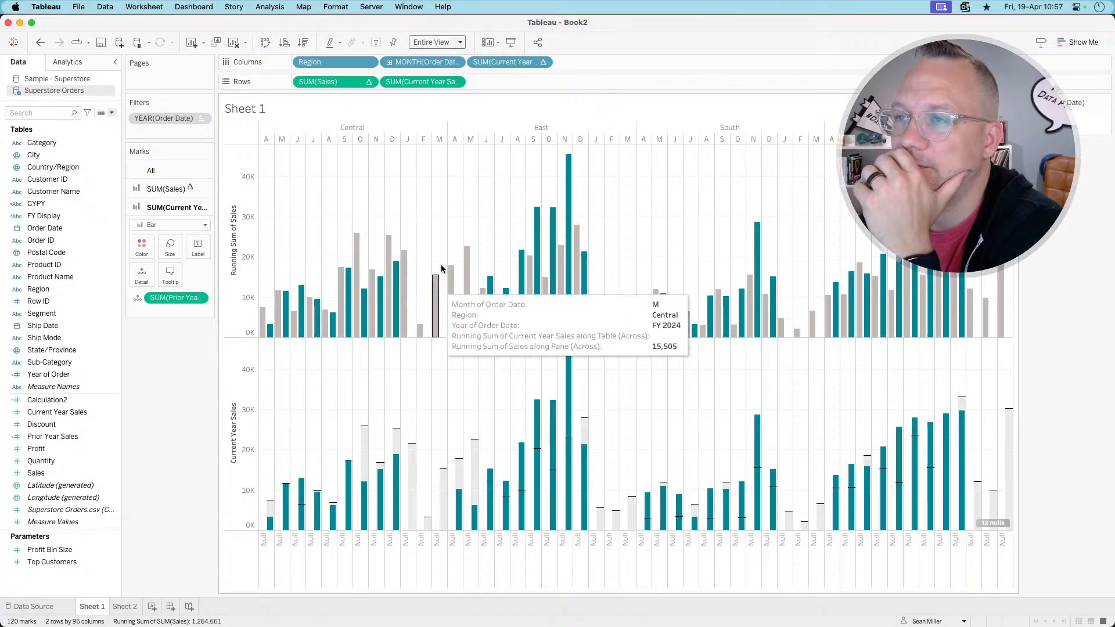
pyautogui.moveTo(505, 63); pyautogui.dragTo(177, 392)
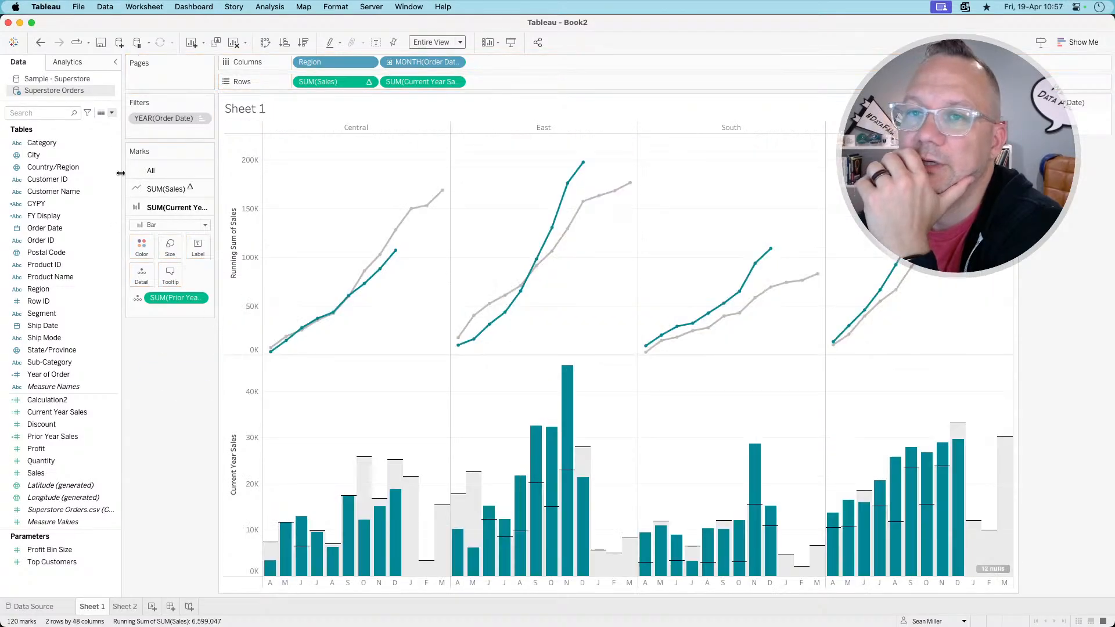
pyautogui.click(111, 114)
pyautogui.click(57, 123)
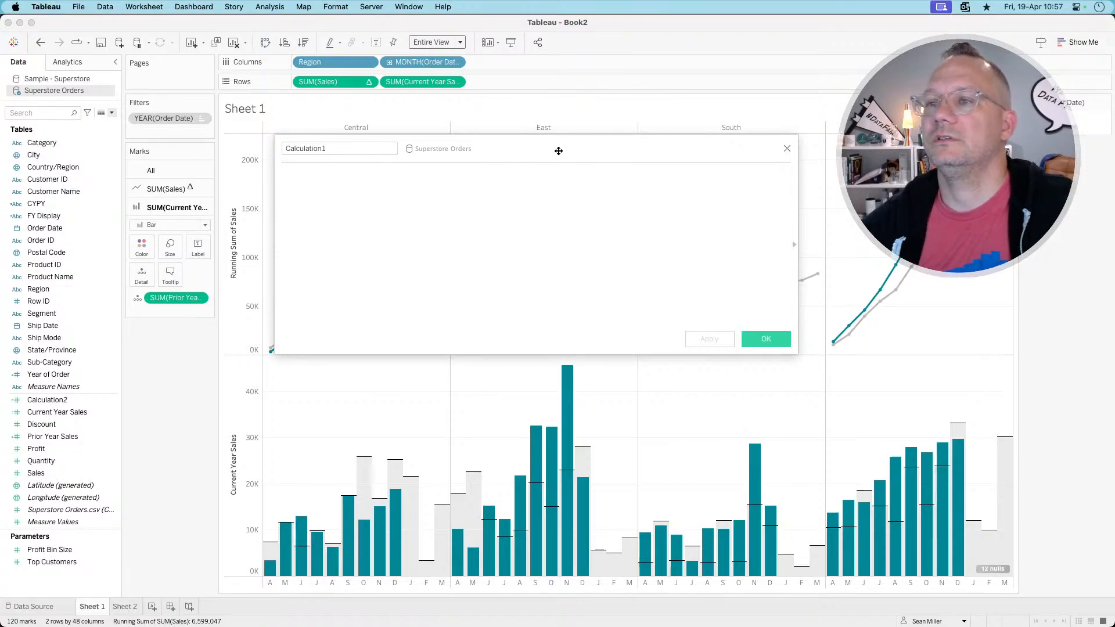
pyautogui.moveTo(557, 149); pyautogui.dragTo(580, 207)
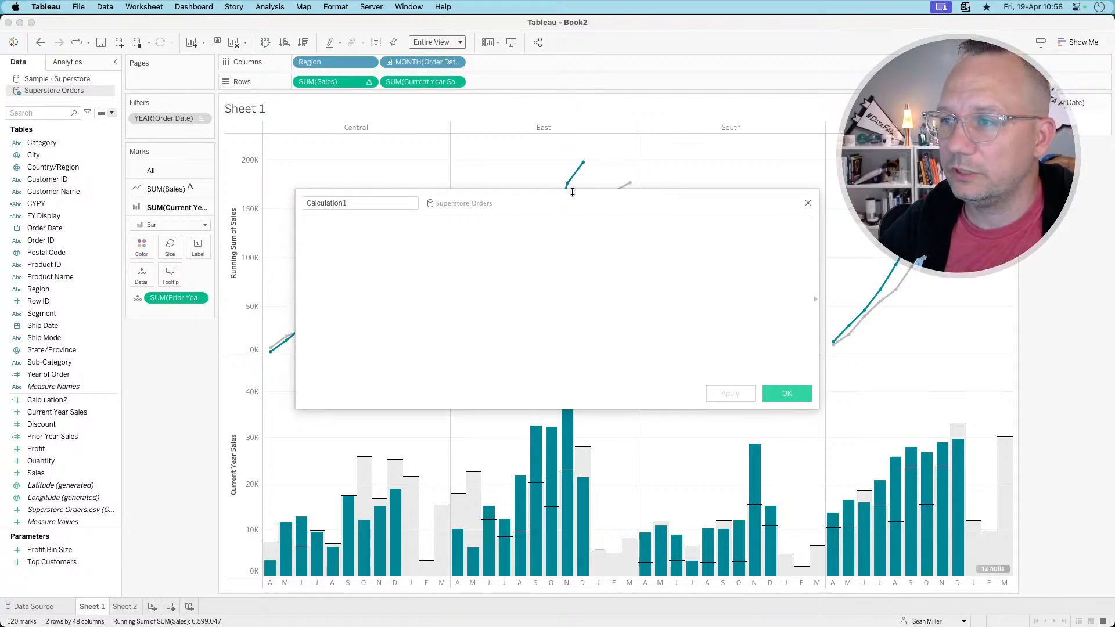
pyautogui.moveTo(567, 200); pyautogui.dragTo(724, 218)
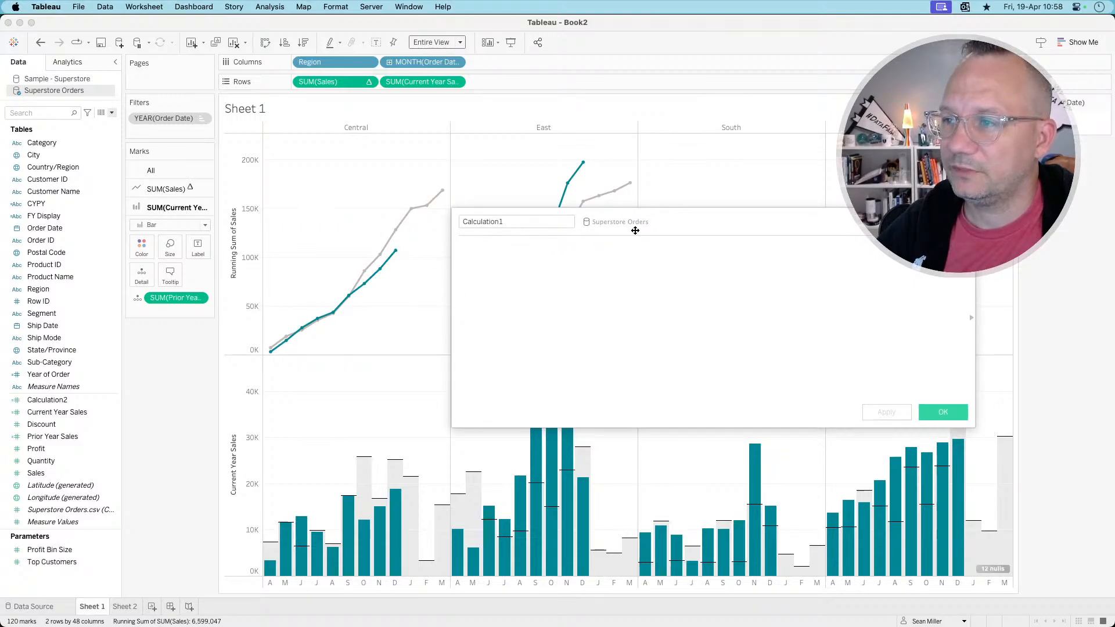
pyautogui.moveTo(636, 231); pyautogui.dragTo(823, 217)
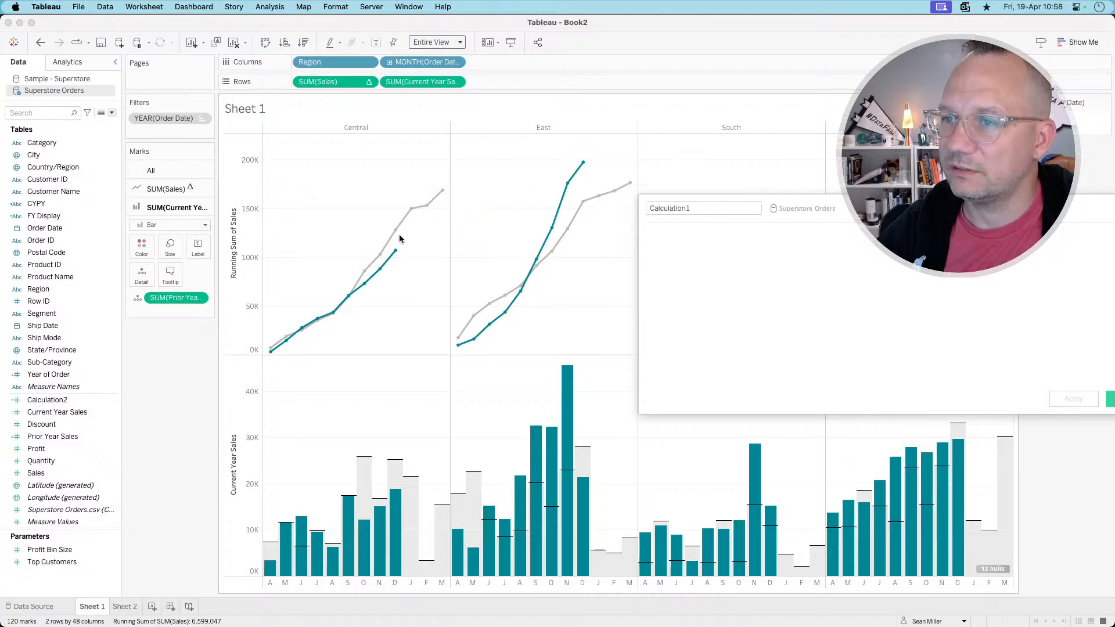
pyautogui.moveTo(398, 255)
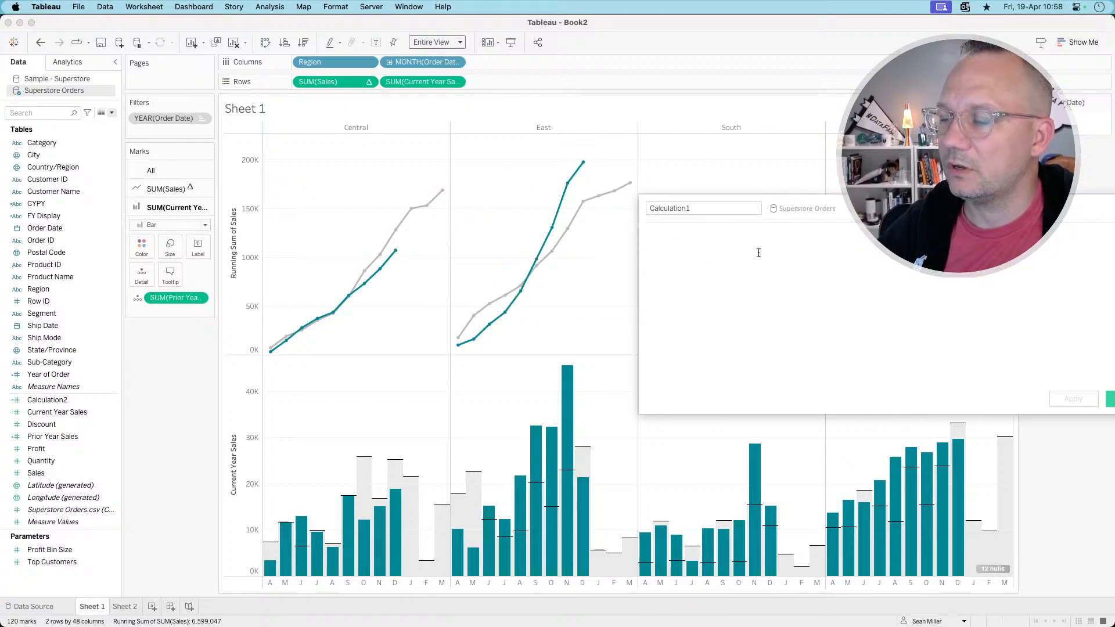
pyautogui.write('if')
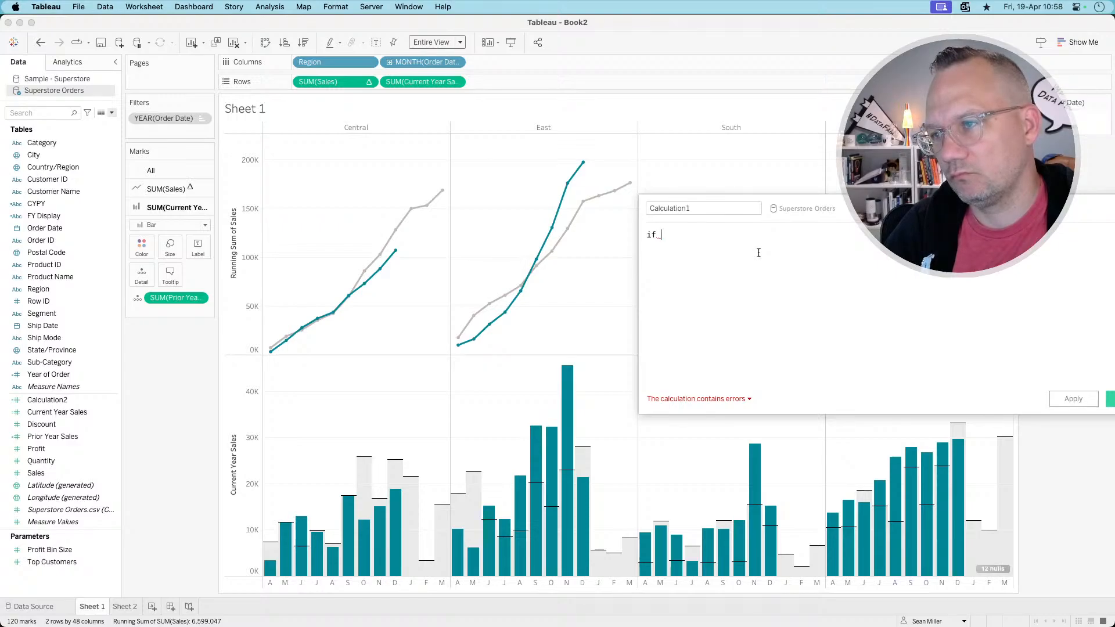
pyautogui.write('last()')
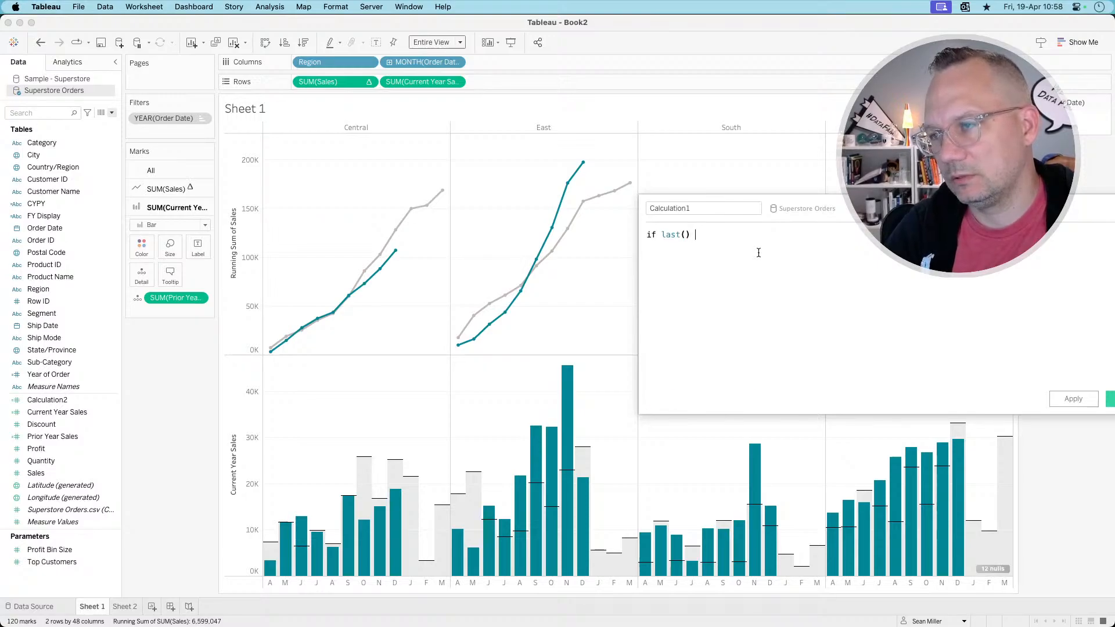
pyautogui.write(' then')
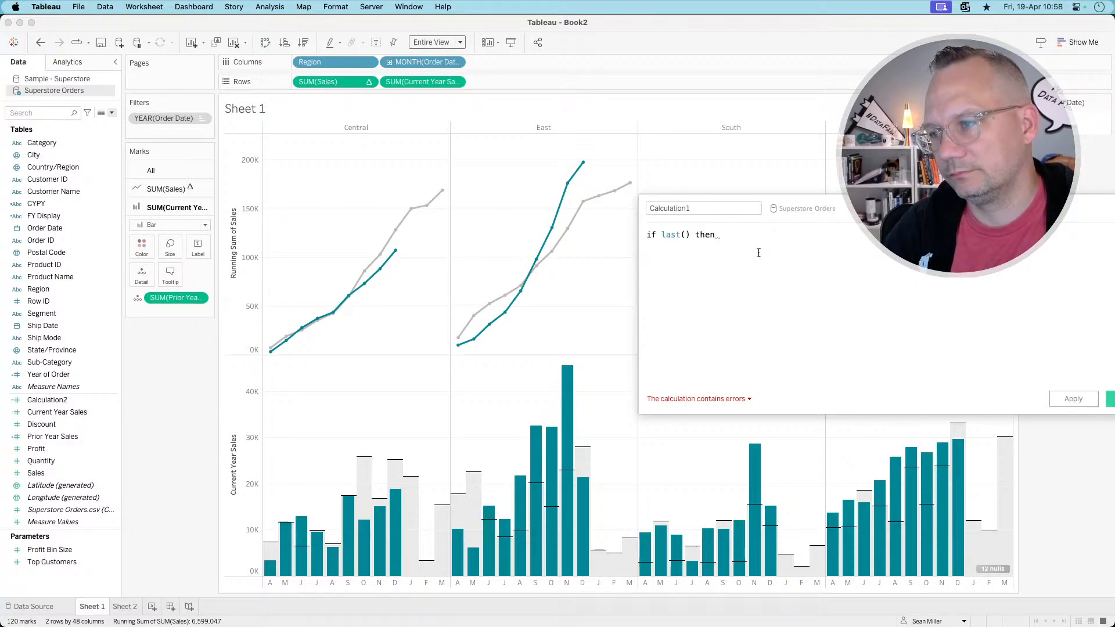
pyautogui.press('super+a')
pyautogui.press('BackSpace')
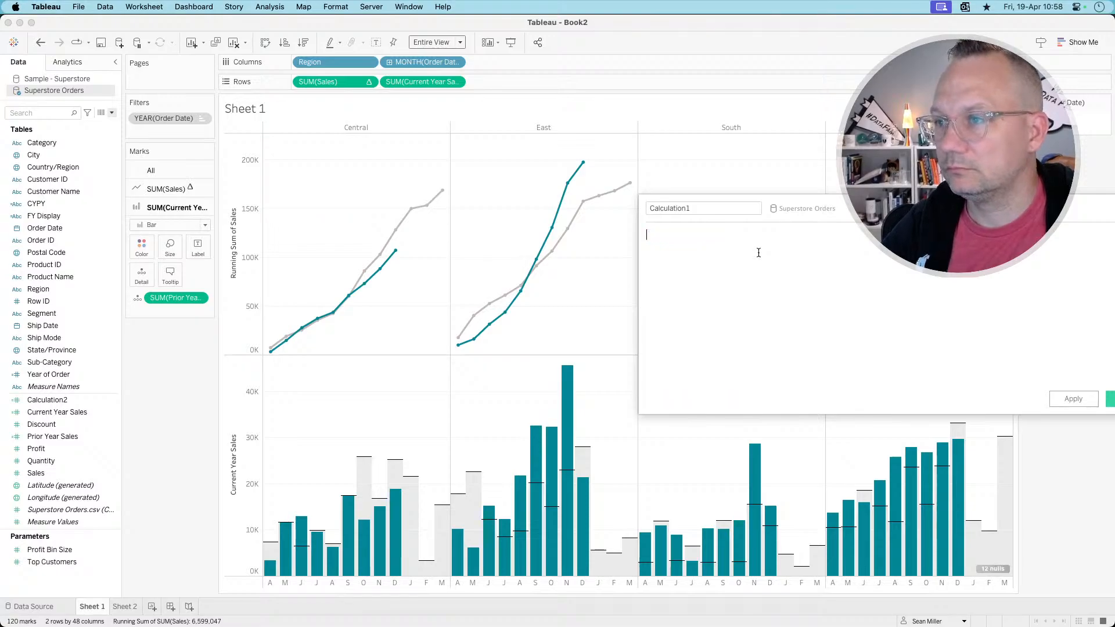
pyautogui.moveTo(930, 207); pyautogui.dragTo(825, 226)
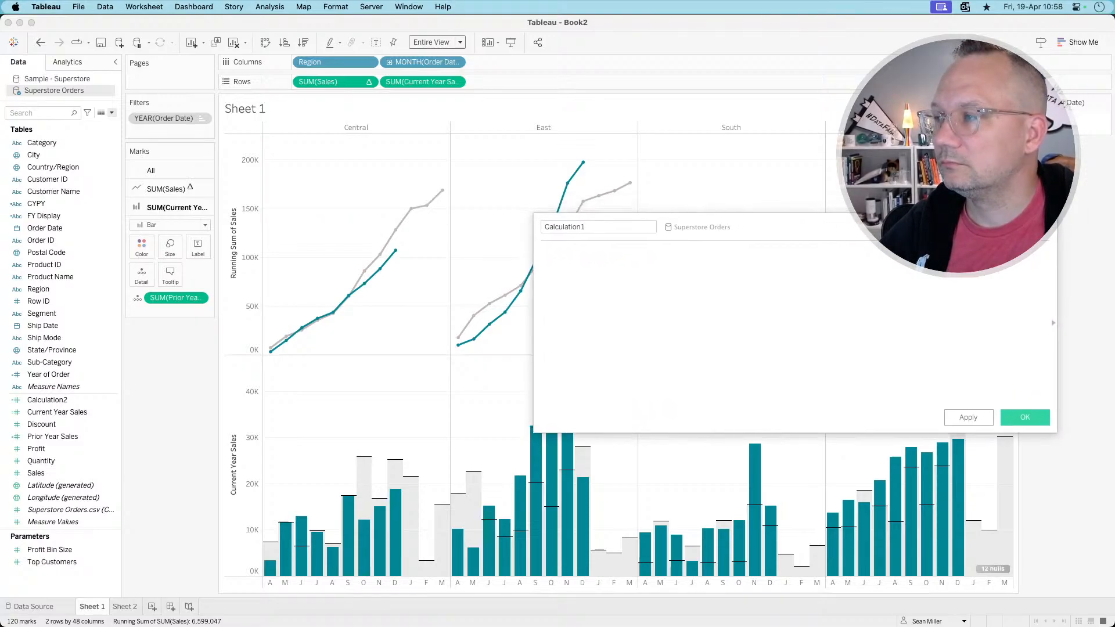
pyautogui.click(1049, 231)
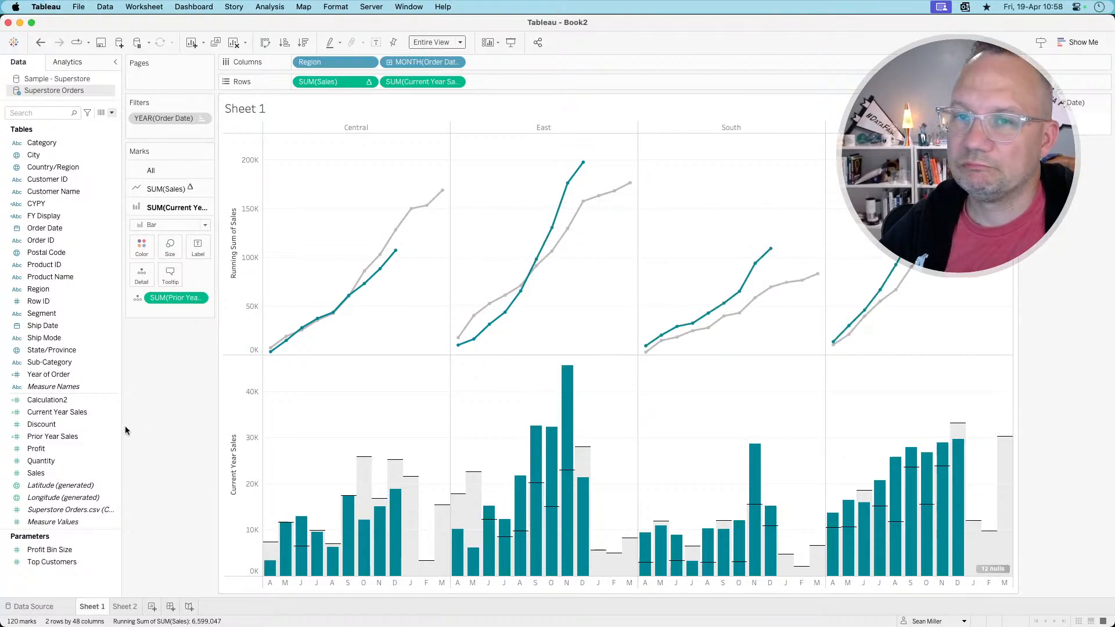
# - Create a calculated field with the formula {sum([Current Year Sales])}, keeping the default name Calculation1
pyautogui.click(111, 112)
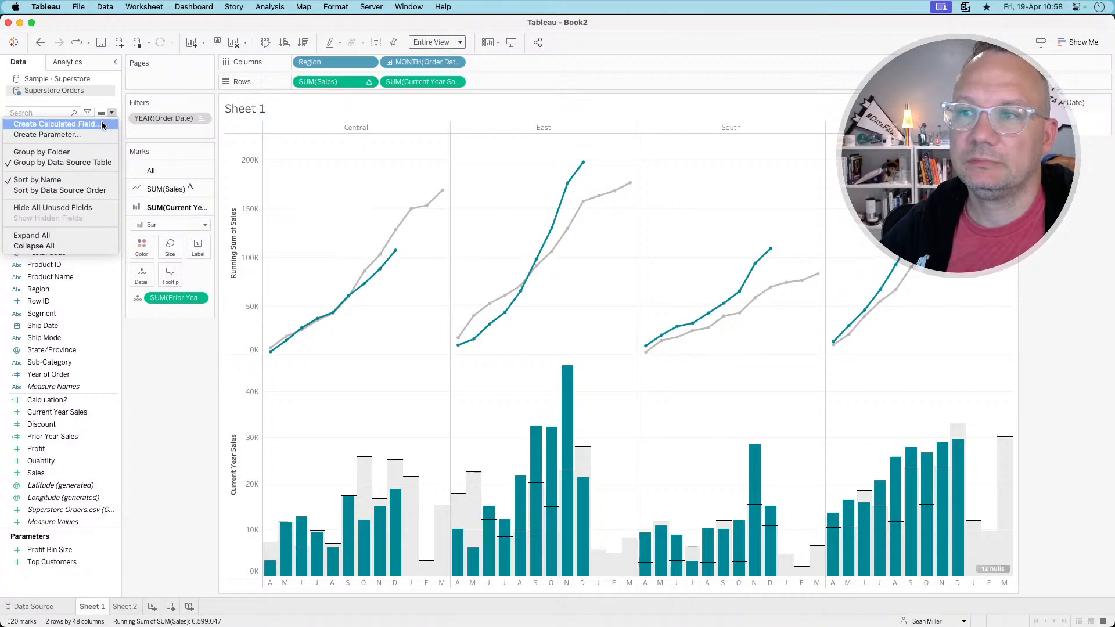
pyautogui.click(41, 124)
pyautogui.click(631, 273)
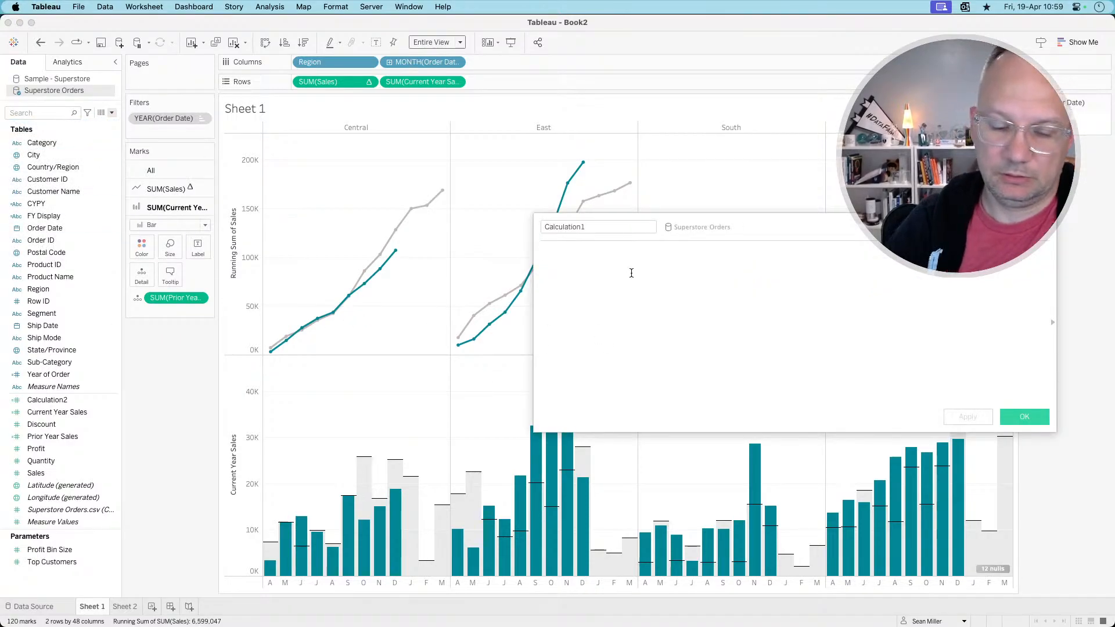
pyautogui.write('FIX')
pyautogui.press('Return')
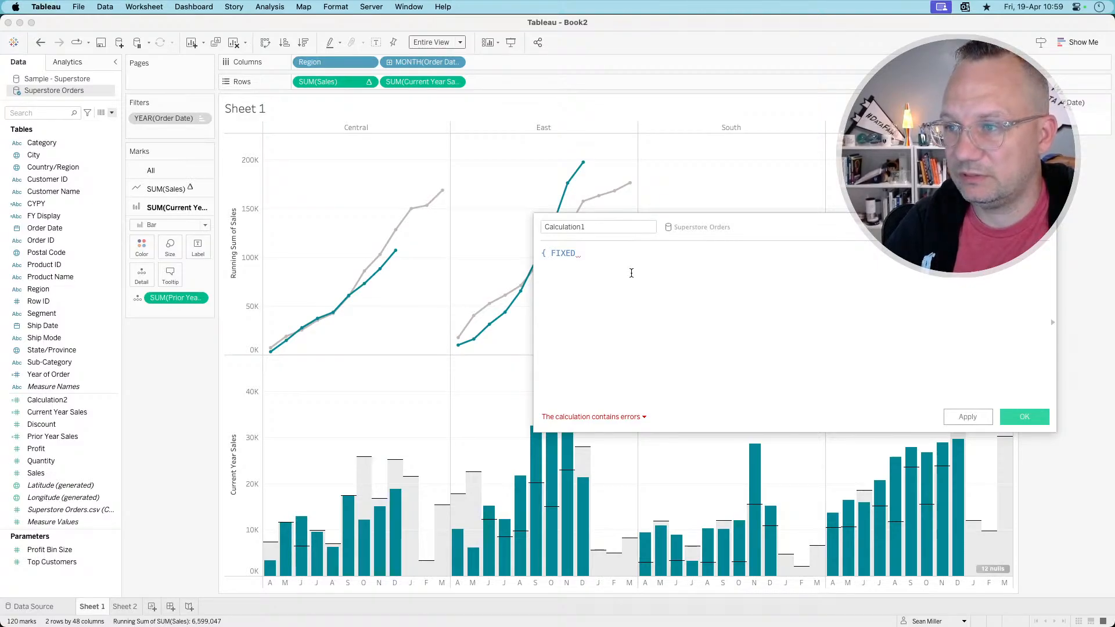
pyautogui.write('(')
pyautogui.press('BackSpace')
pyautogui.press('BackSpace')
pyautogui.press('BackSpace')
pyautogui.press('BackSpace')
pyautogui.press('BackSpace')
pyautogui.press('BackSpace')
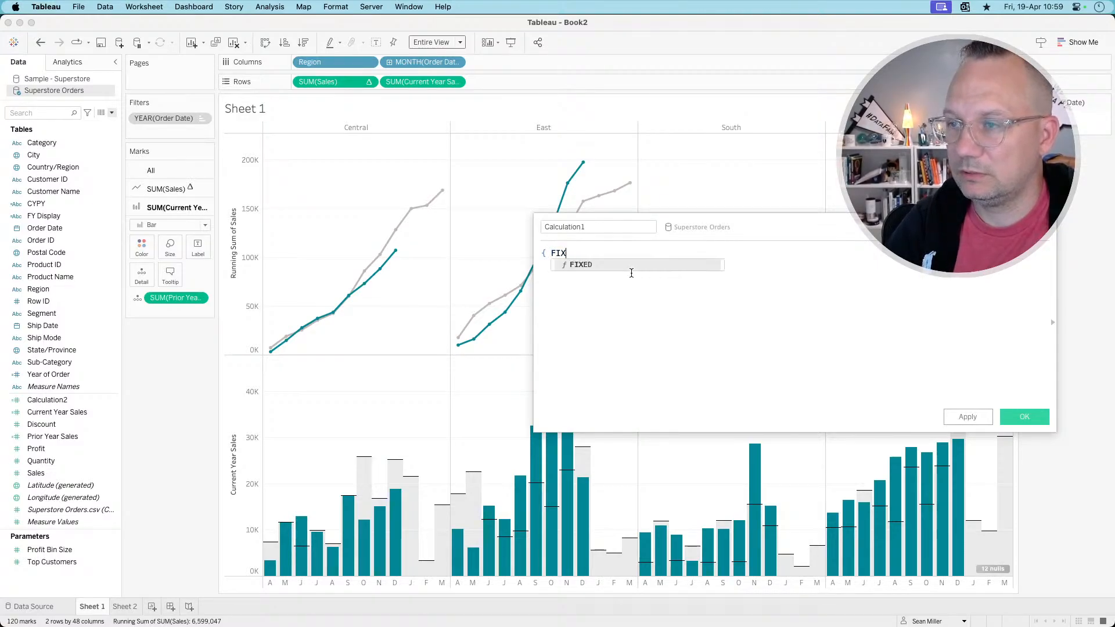
pyautogui.write('sum(')
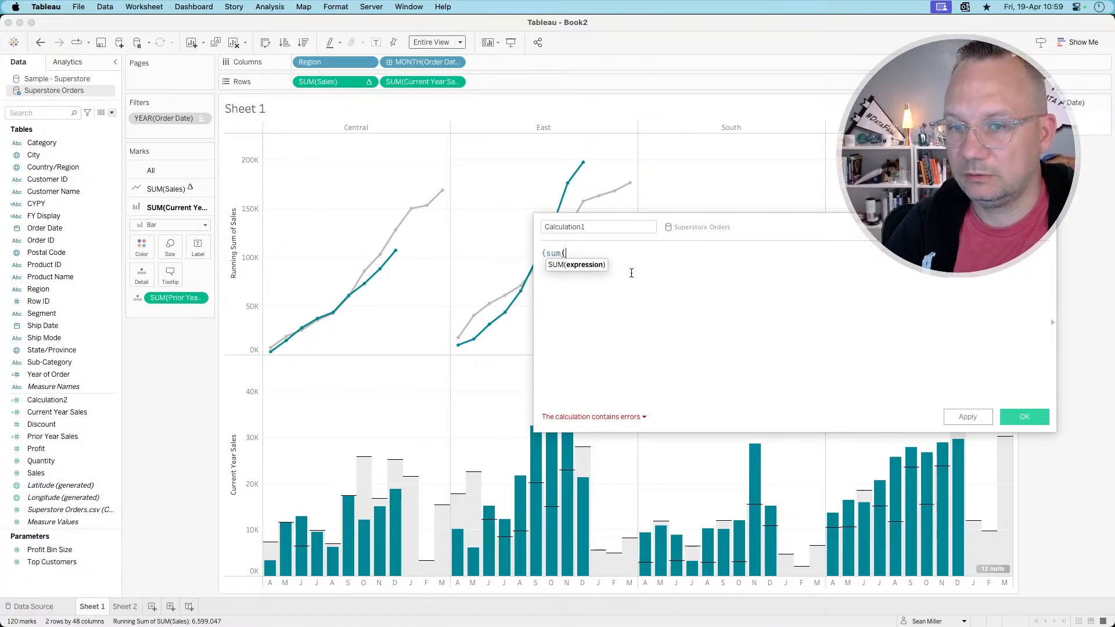
pyautogui.write('[cur')
pyautogui.press('Return')
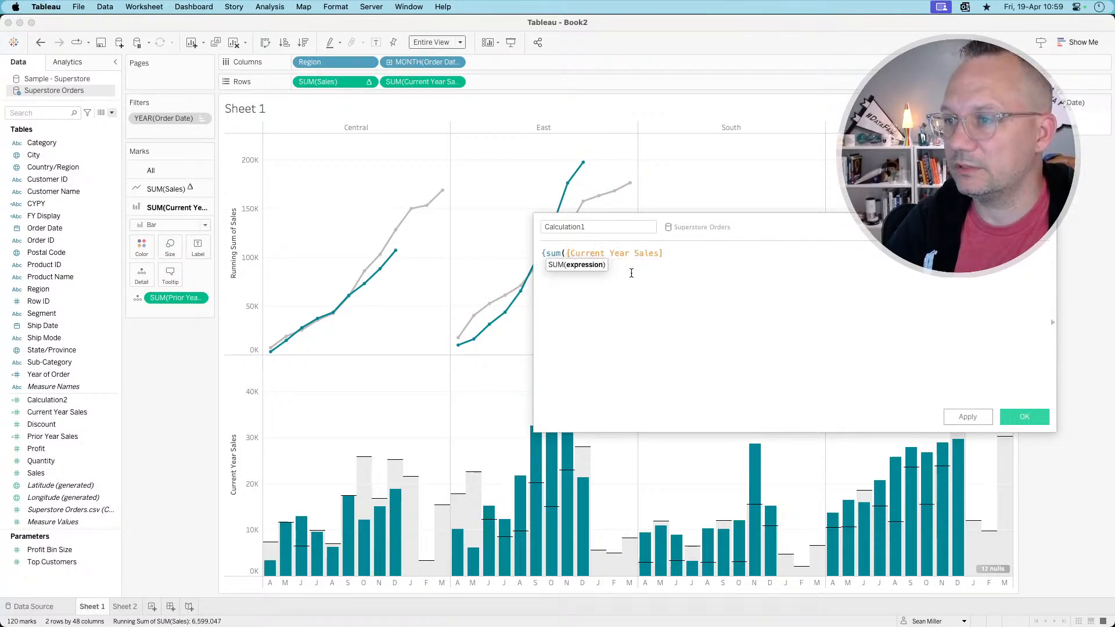
pyautogui.write(')')
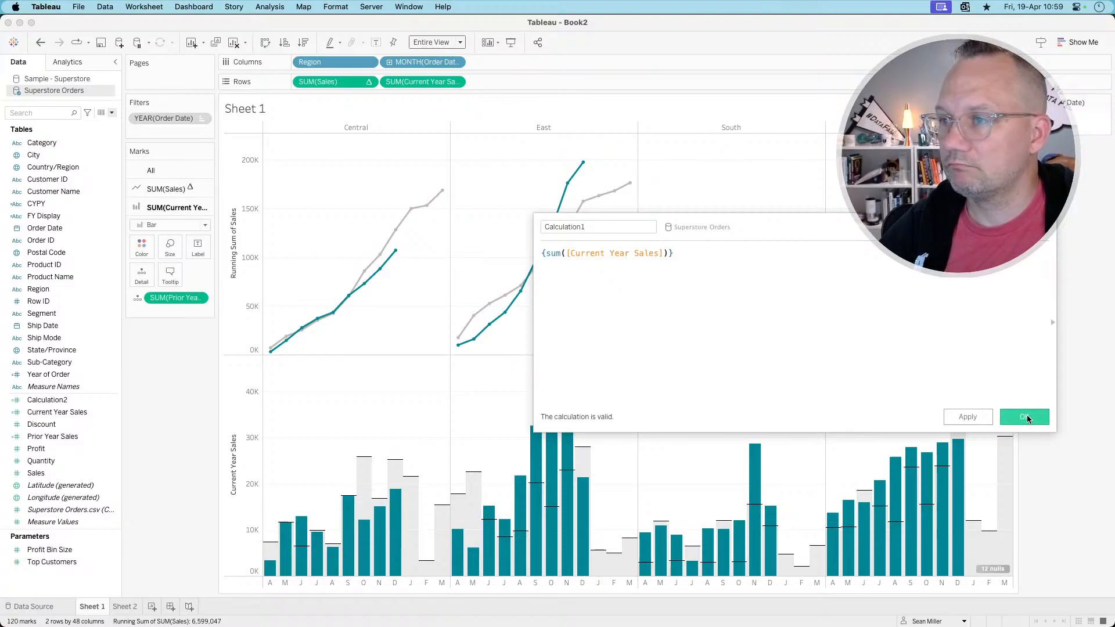
pyautogui.click(1026, 418)
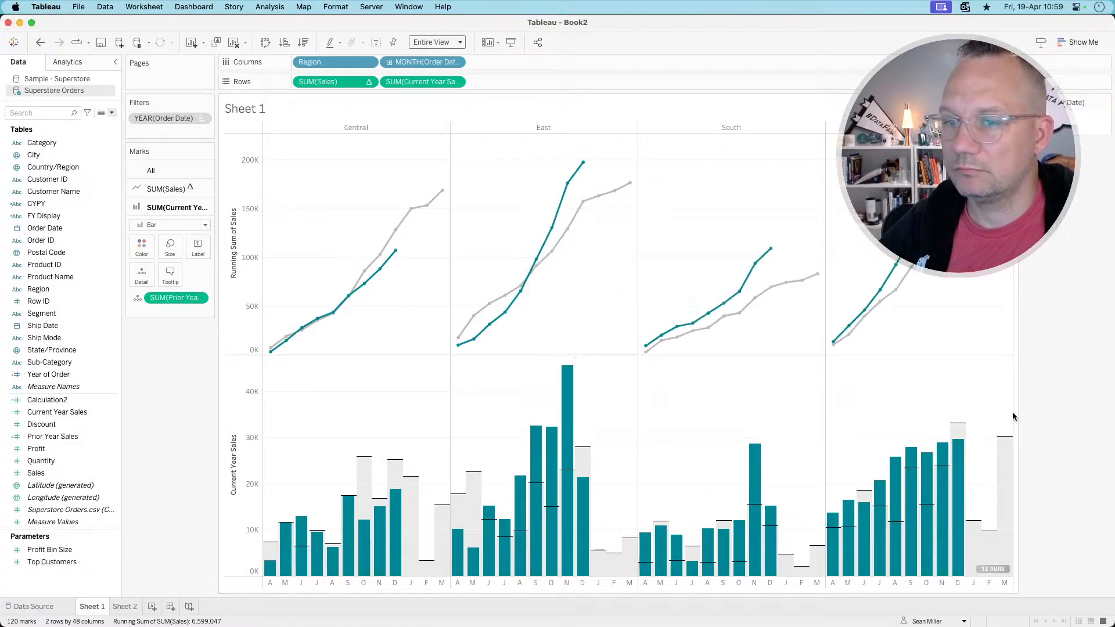
# - Add Calculation1 to Columns after the order date month and make it discrete
pyautogui.moveTo(58, 401); pyautogui.dragTo(518, 60)
pyautogui.click(542, 61)
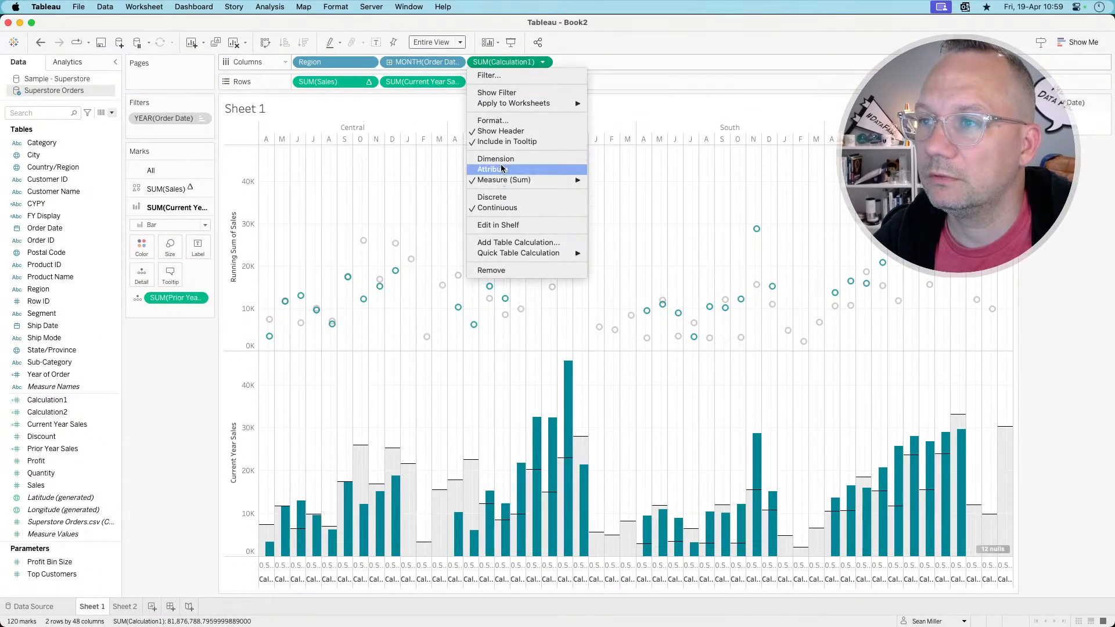
pyautogui.click(500, 198)
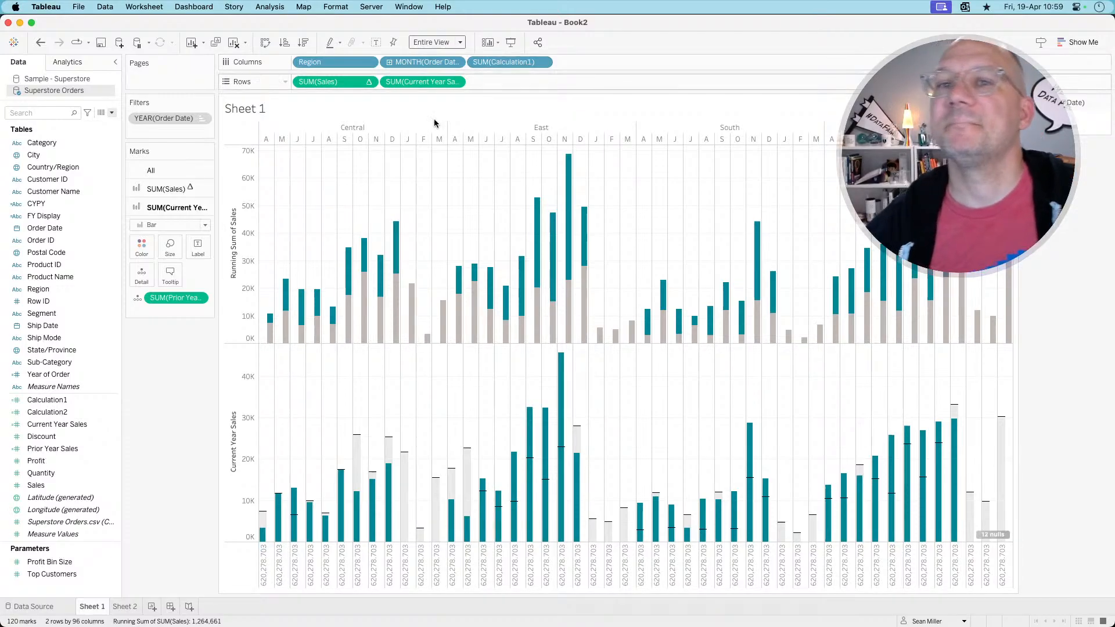
# - Edit Calculation1 to turn its formula into an explicit fixed expression, {fixed: sum([Current Year Sales])}
pyautogui.rightClick(68, 401)
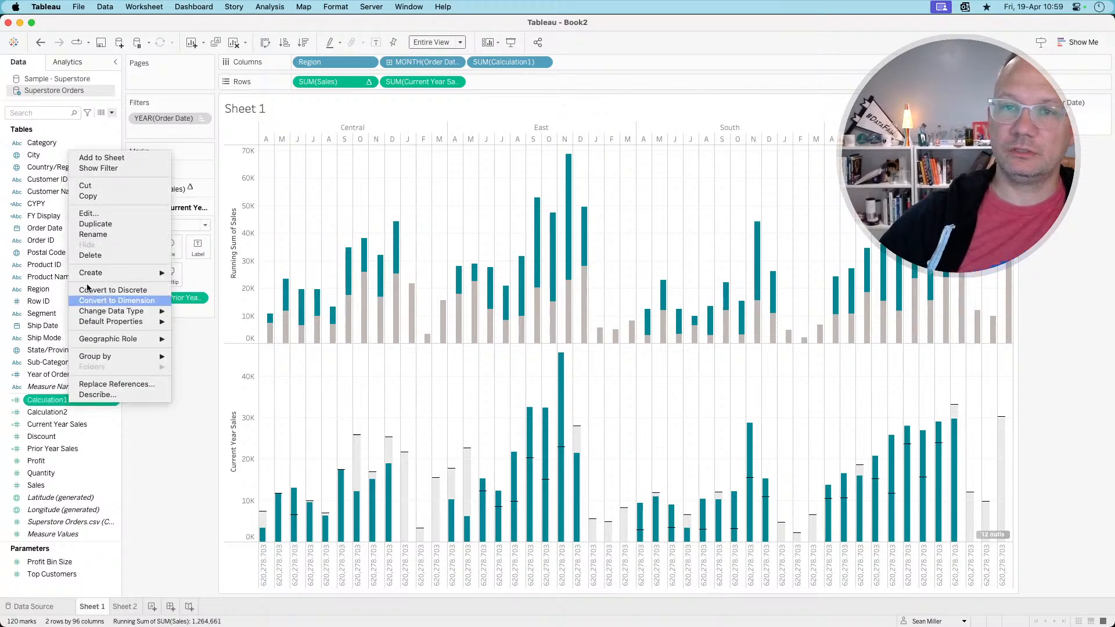
pyautogui.click(102, 216)
pyautogui.click(546, 253)
pyautogui.write('{sum([Current Year Sales')
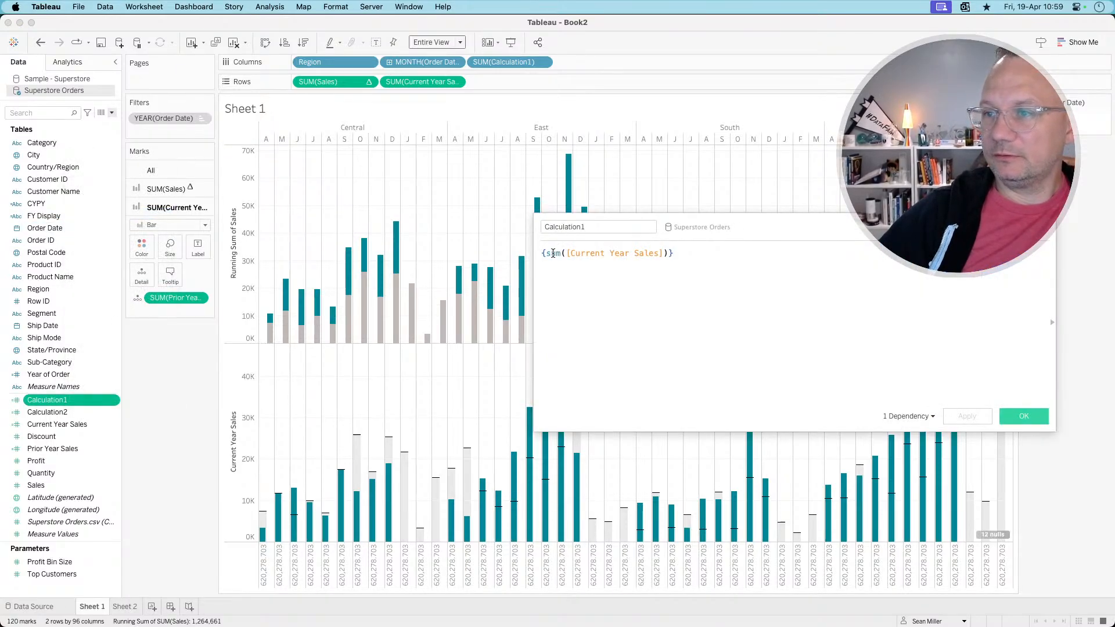
pyautogui.press('End')
pyautogui.write('}')
pyautogui.write('fix')
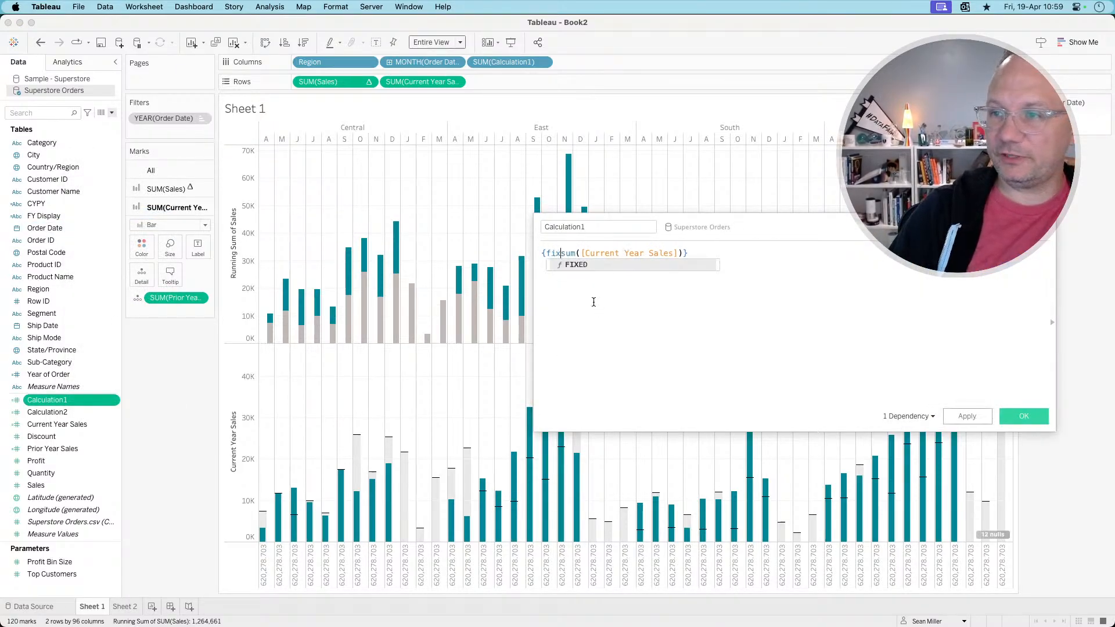
pyautogui.write('ed')
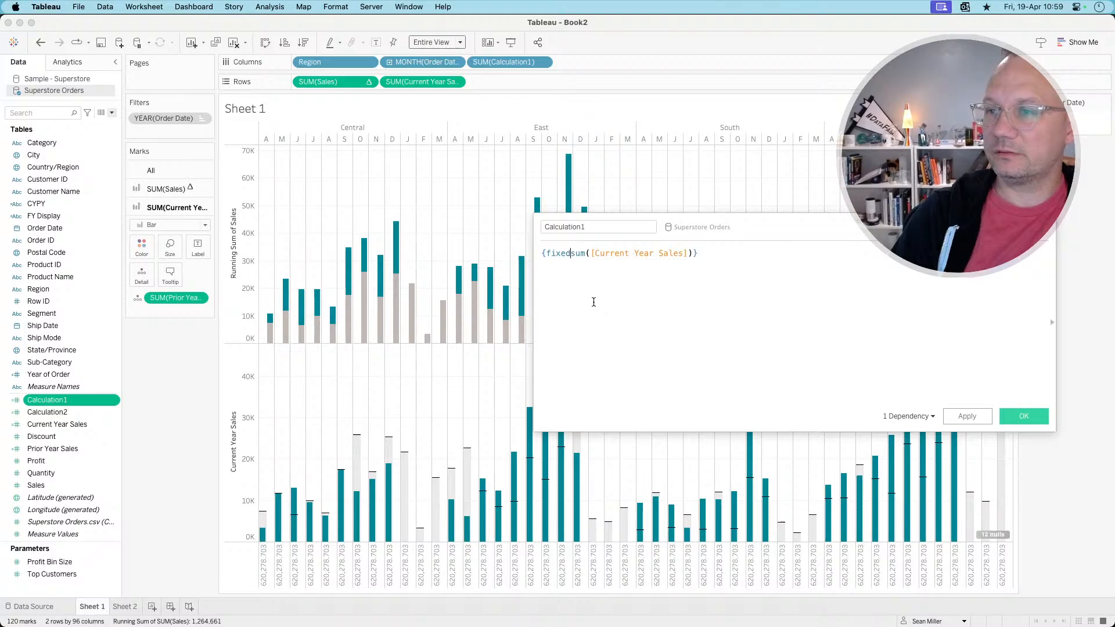
pyautogui.write(':')
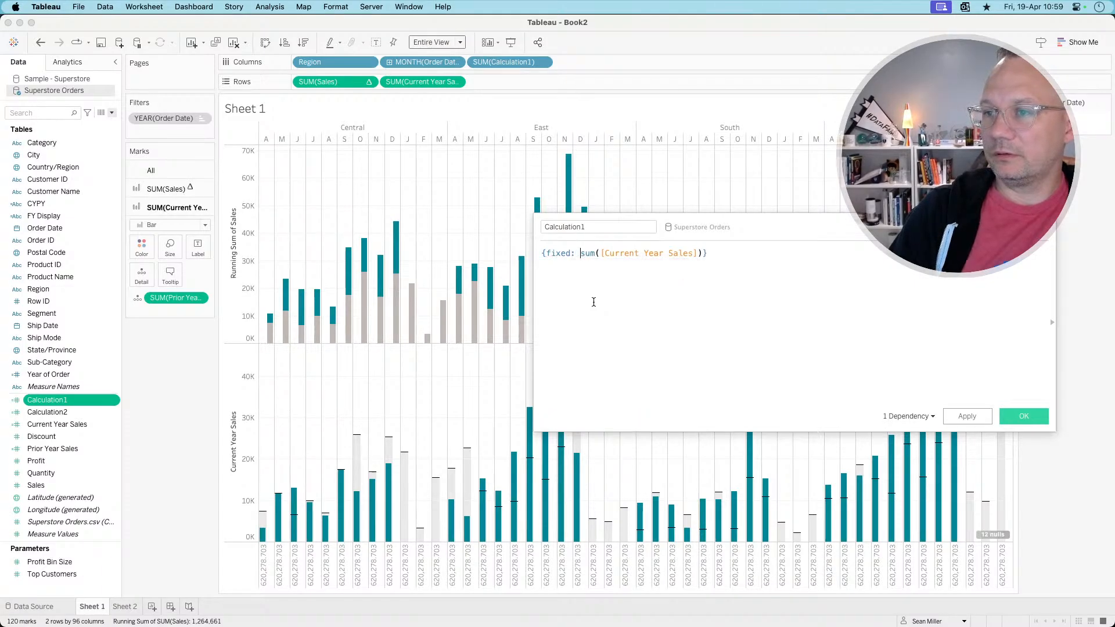
# - Fix Calculation1 by Region, giving {fixed [Region]: sum([Current Year Sales])}, and apply and save the calculation
pyautogui.press('Left')
pyautogui.press('Left')
pyautogui.write('reg')
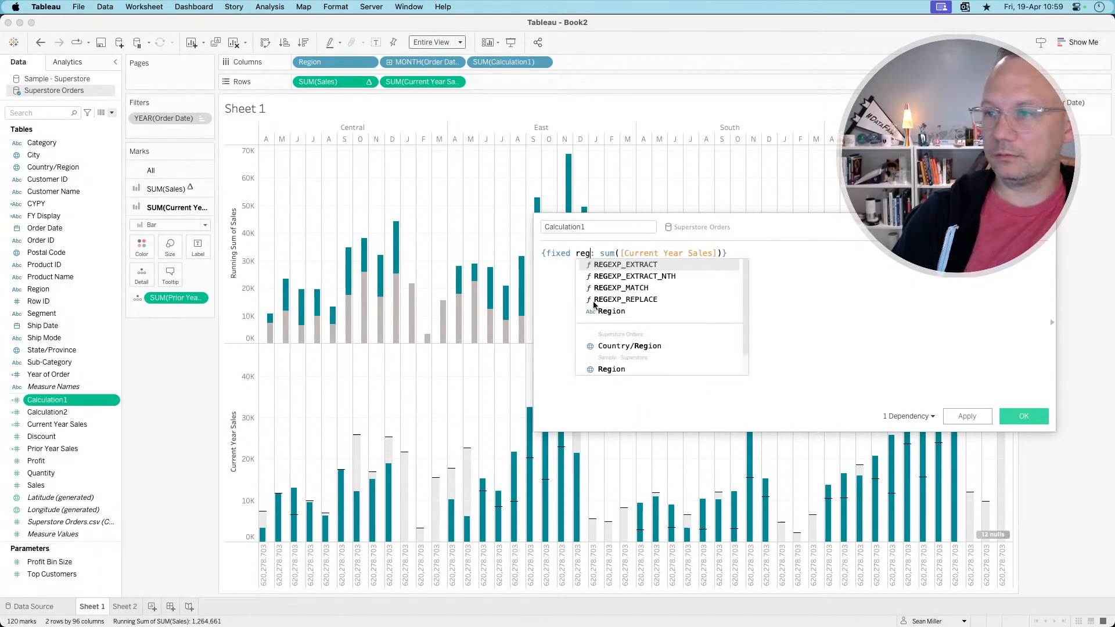
pyautogui.press('Down')
pyautogui.press('Down')
pyautogui.press('Down')
pyautogui.press('Down')
pyautogui.press('Return')
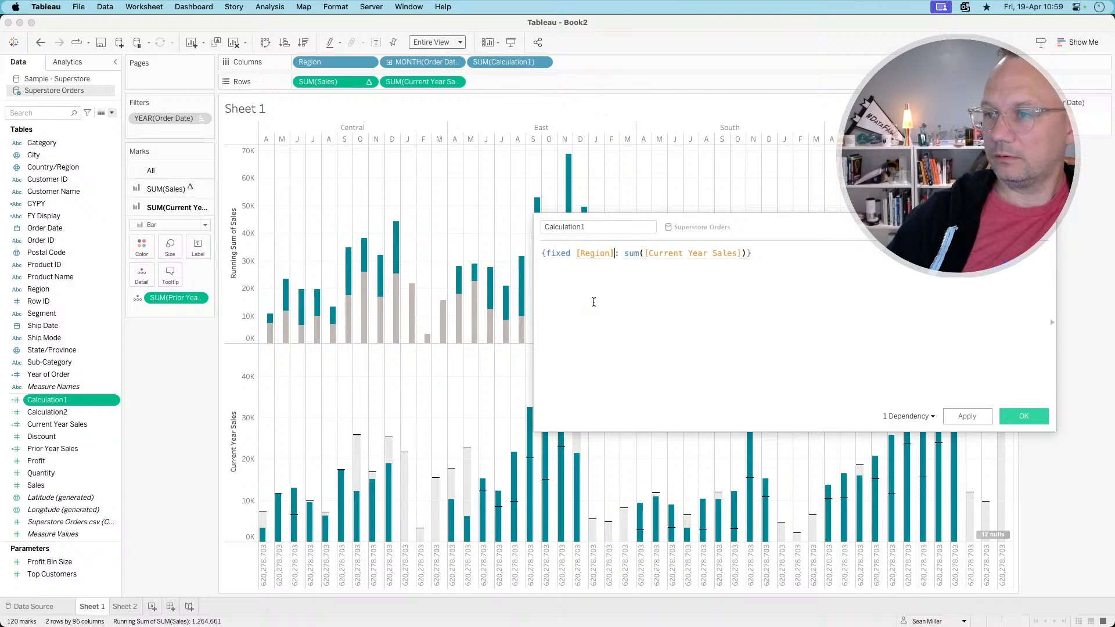
pyautogui.click(965, 416)
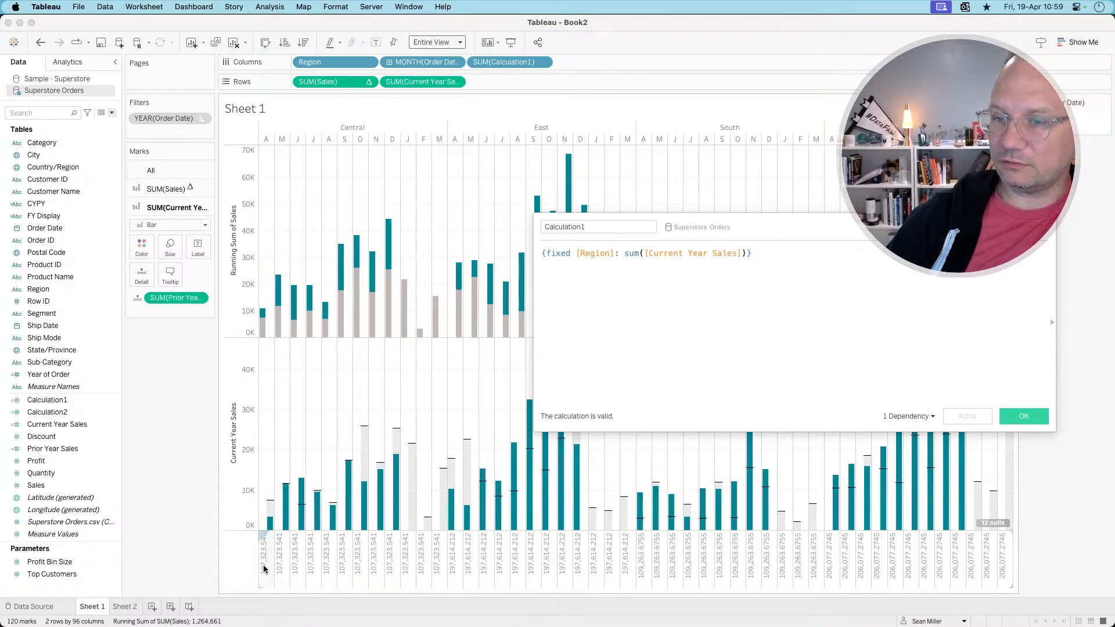
pyautogui.click(1023, 416)
# - Move Calculation1 on Columns ahead of the order date month and Region, making it the first field
pyautogui.moveTo(504, 62); pyautogui.dragTo(386, 62)
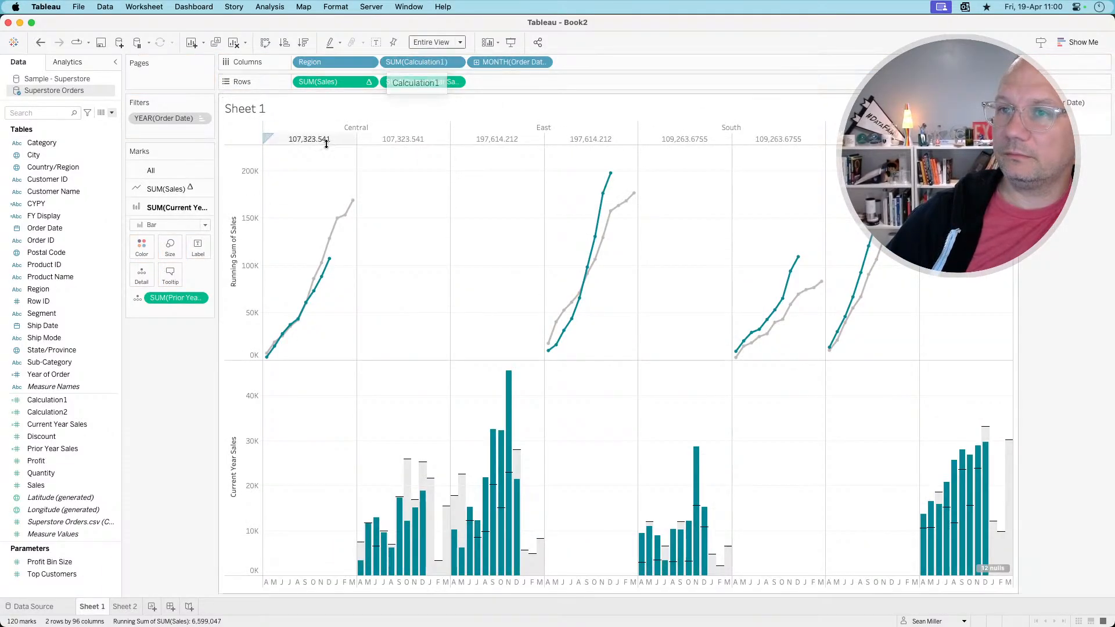
pyautogui.moveTo(422, 62); pyautogui.dragTo(300, 65)
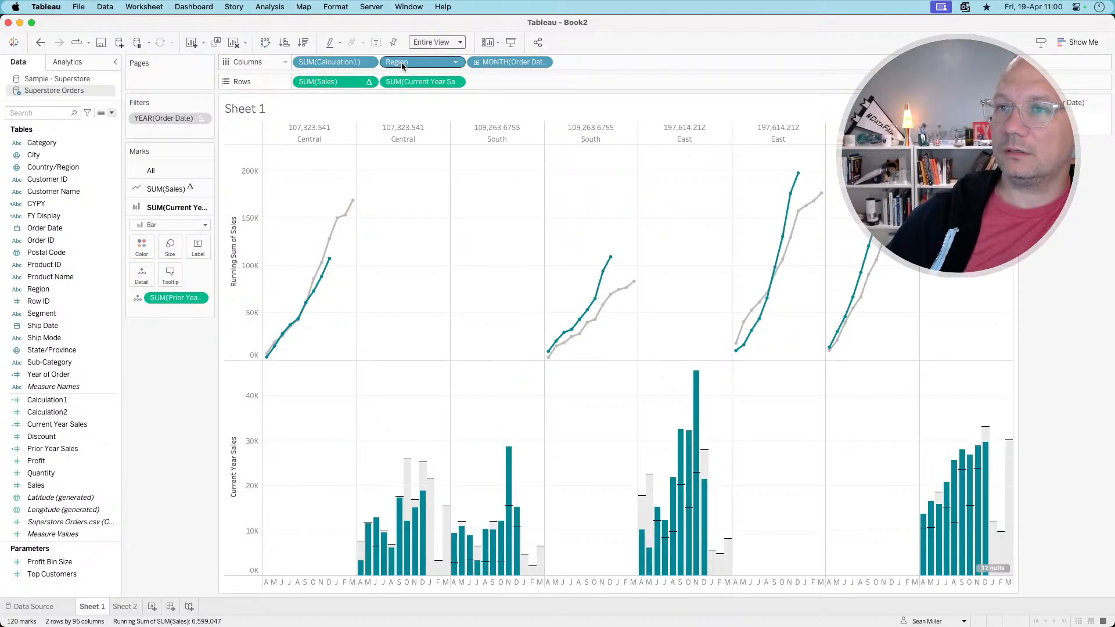
# - Try placing a copy of Region before Calculation1 on Columns with the inner Region's header hidden, and undo both changes
pyautogui.moveTo(403, 65); pyautogui.dragTo(301, 67)
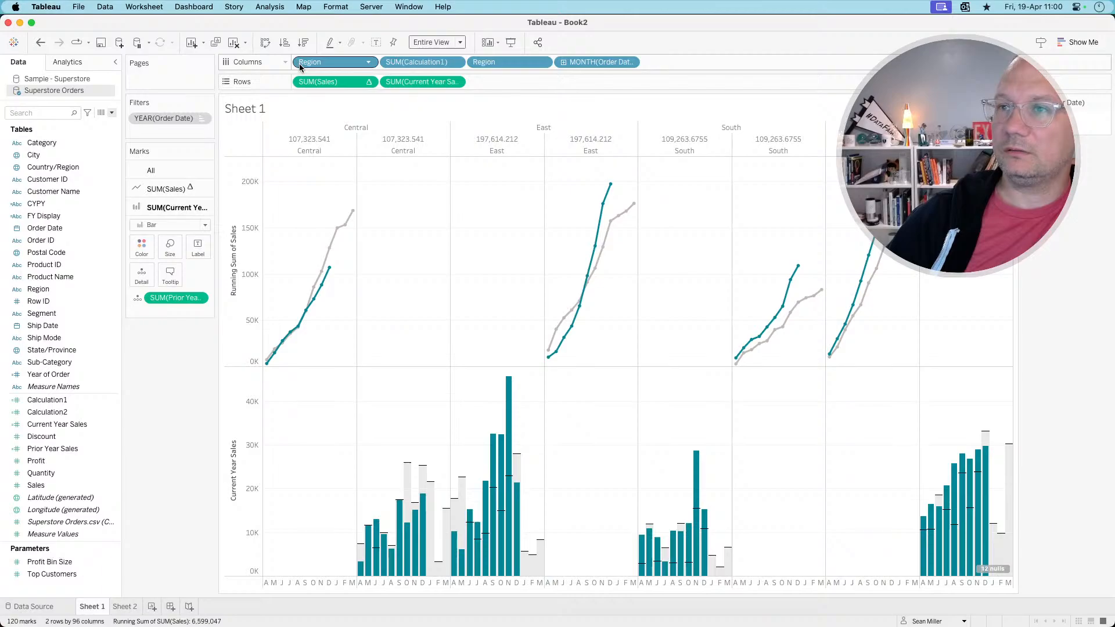
pyautogui.click(542, 65)
pyautogui.click(520, 153)
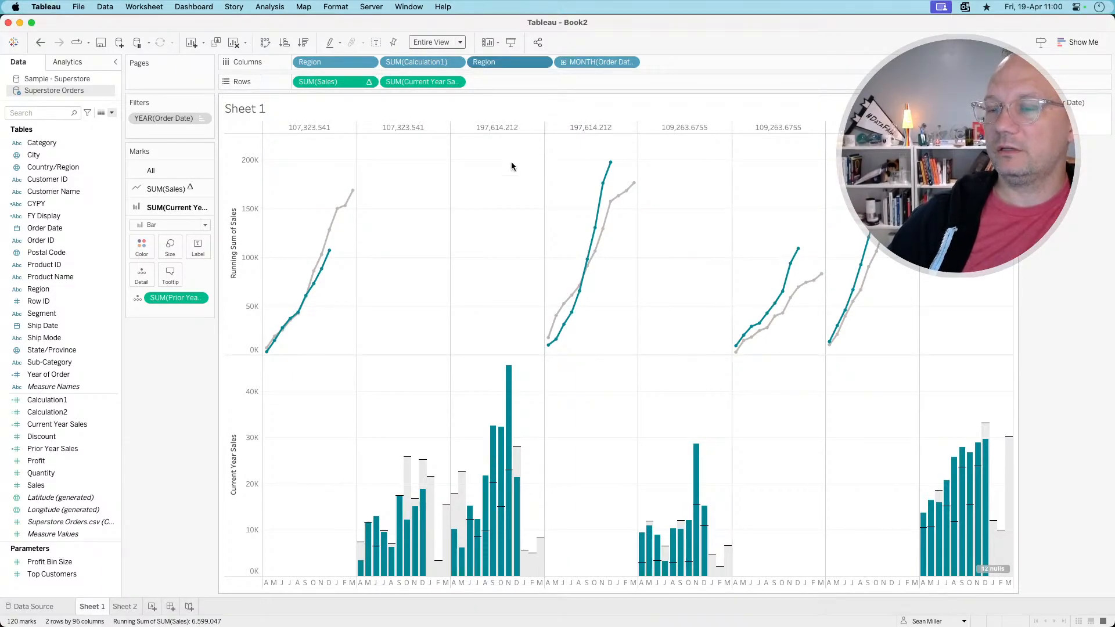
pyautogui.press('super+z')
pyautogui.press('super+z')
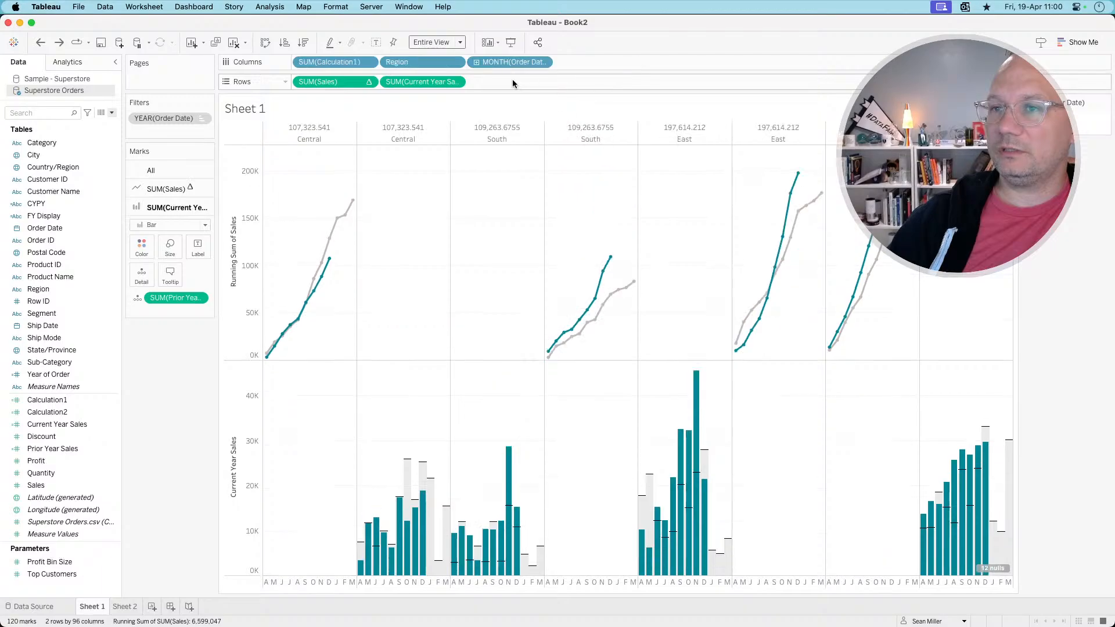
# - Try Region ahead of Calculation1 on Columns, undo back to the earlier field order, and return Calculation1 to the first position
pyautogui.moveTo(422, 60); pyautogui.dragTo(302, 64)
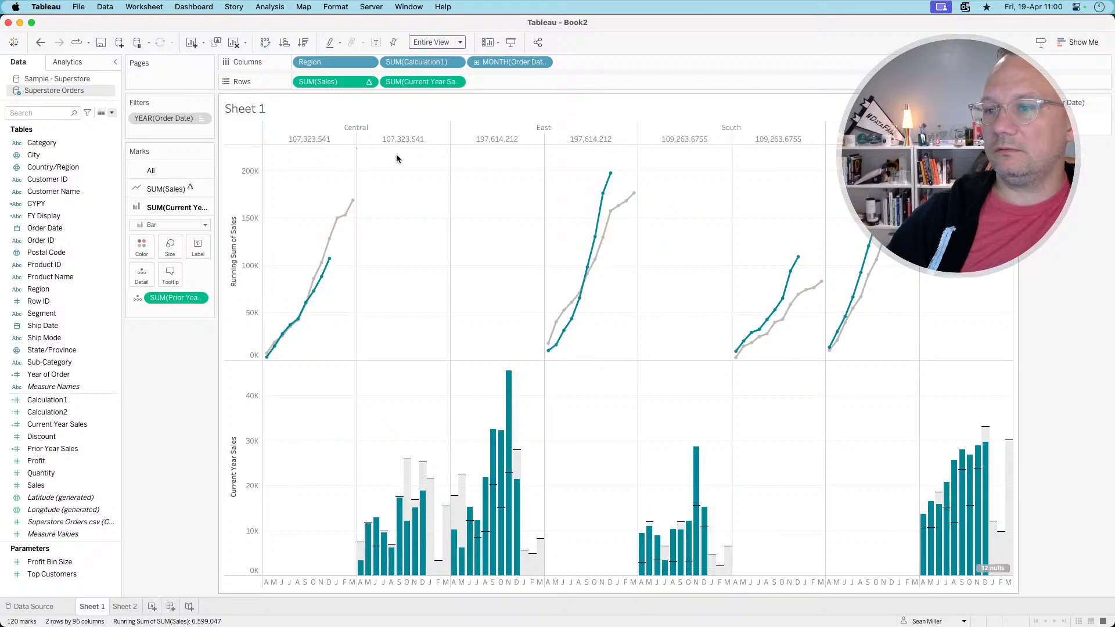
pyautogui.press('super+z')
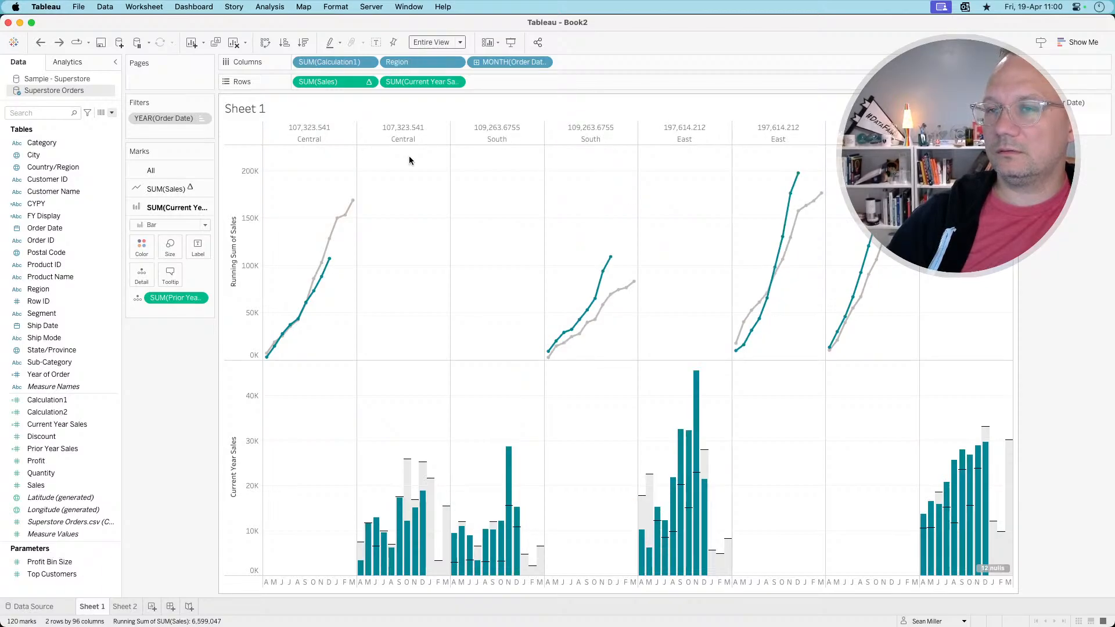
pyautogui.press('super+shift+z')
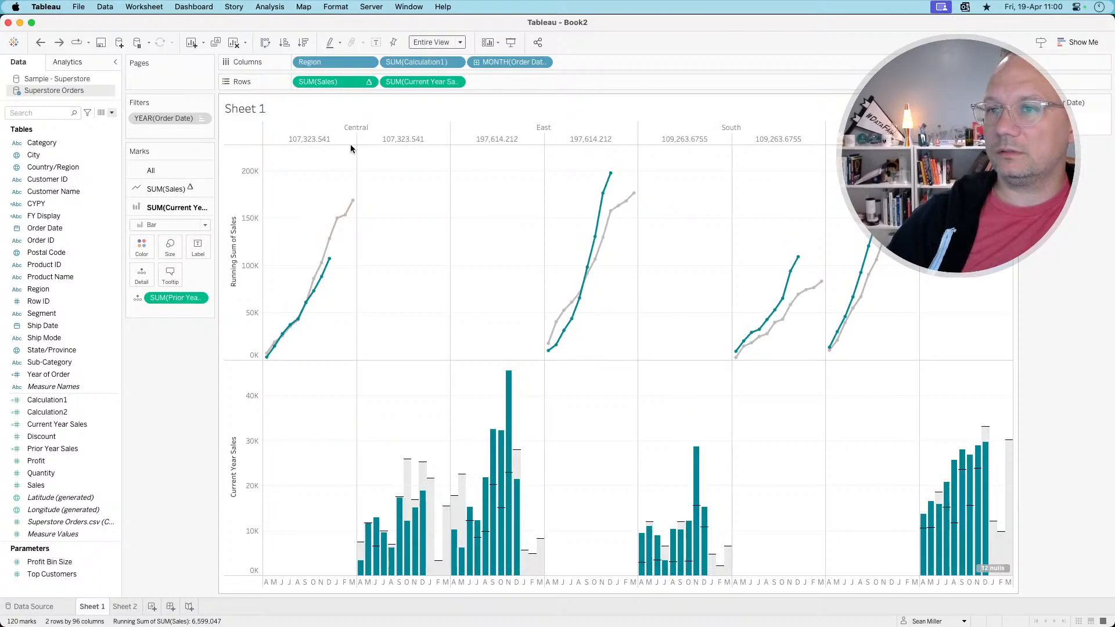
pyautogui.press('super+z')
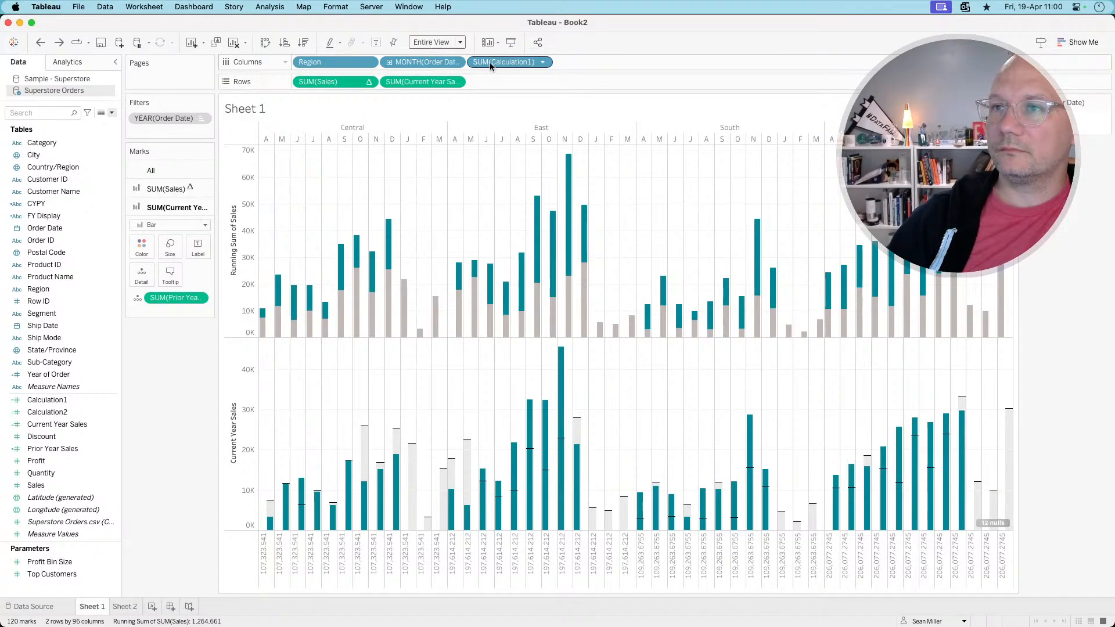
pyautogui.moveTo(503, 62); pyautogui.dragTo(297, 68)
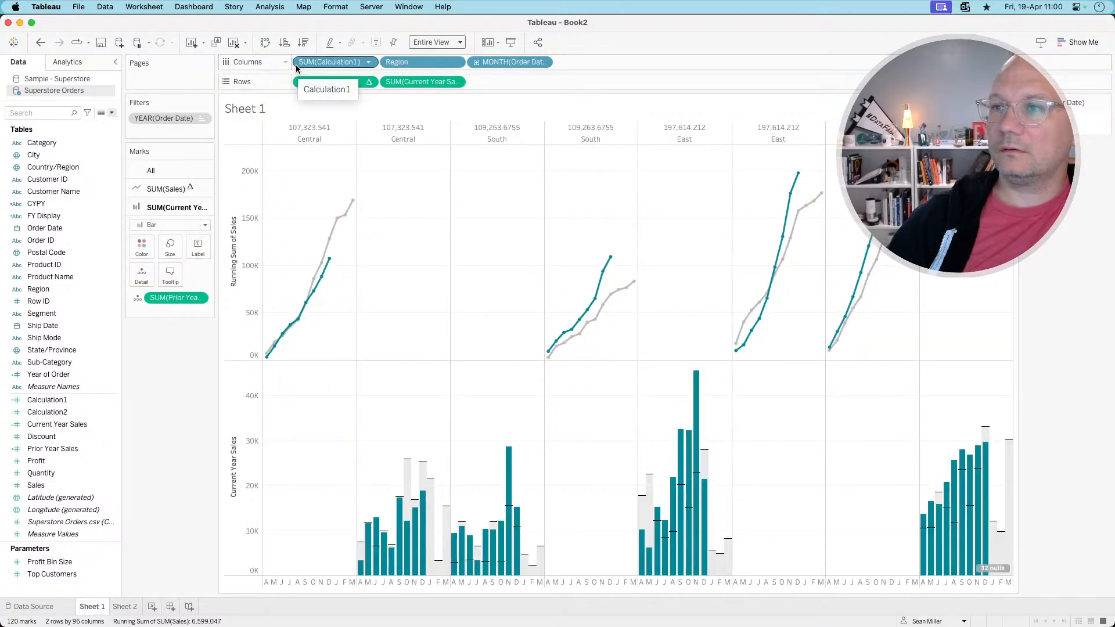
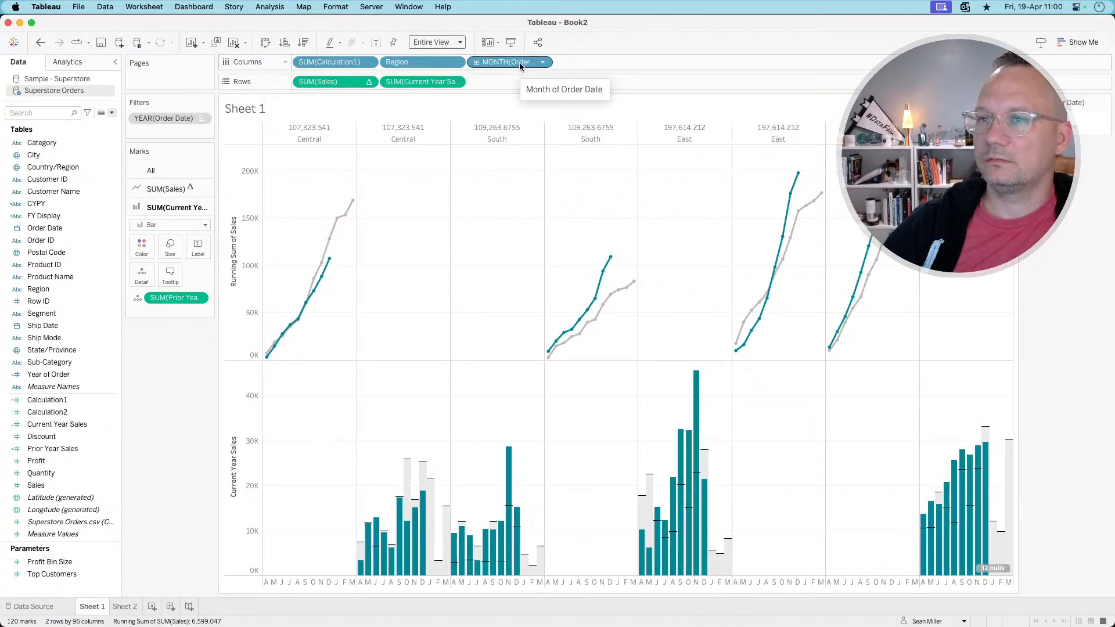
# - Try moving Region after the order date month and removing Calculation1 from Columns, and undo these changes
pyautogui.moveTo(417, 62); pyautogui.dragTo(597, 61)
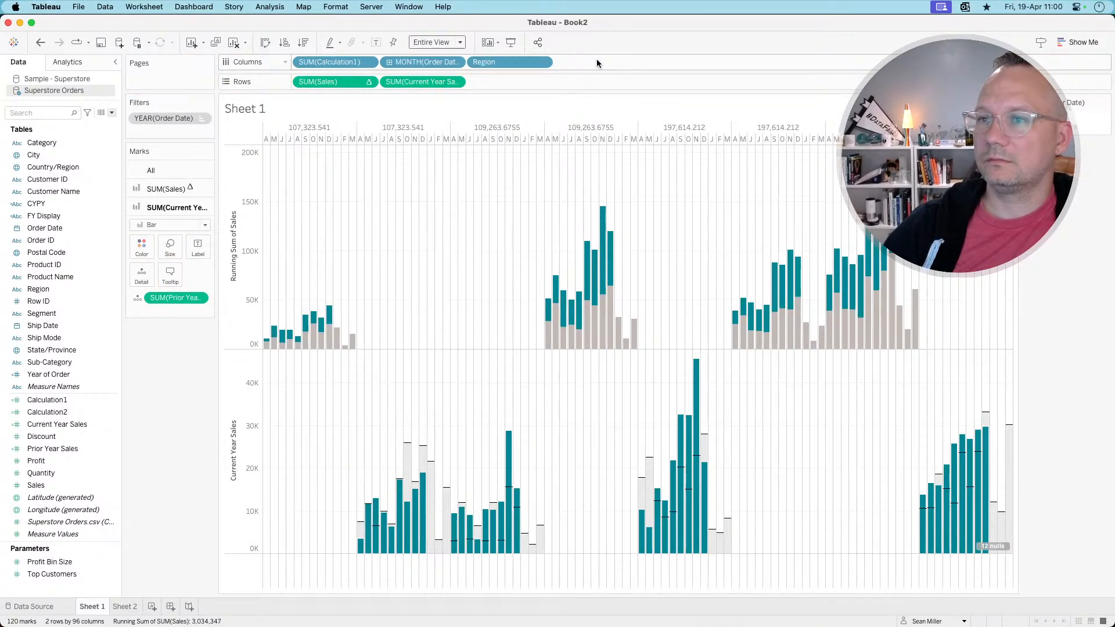
pyautogui.moveTo(523, 62); pyautogui.dragTo(164, 381)
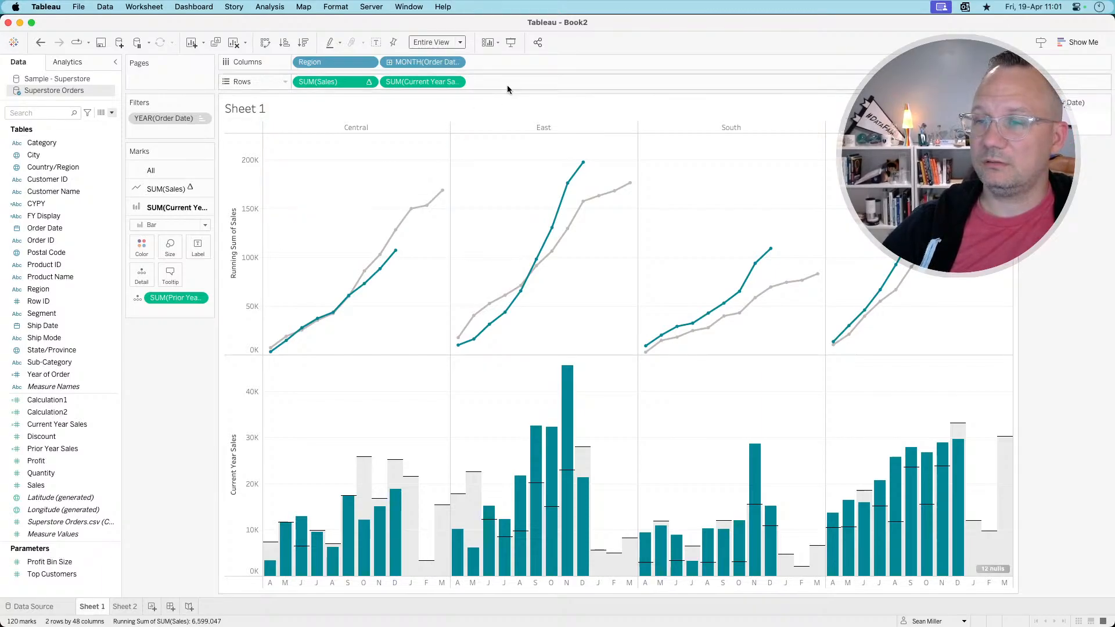
pyautogui.hotkey('ctrl', 'z')
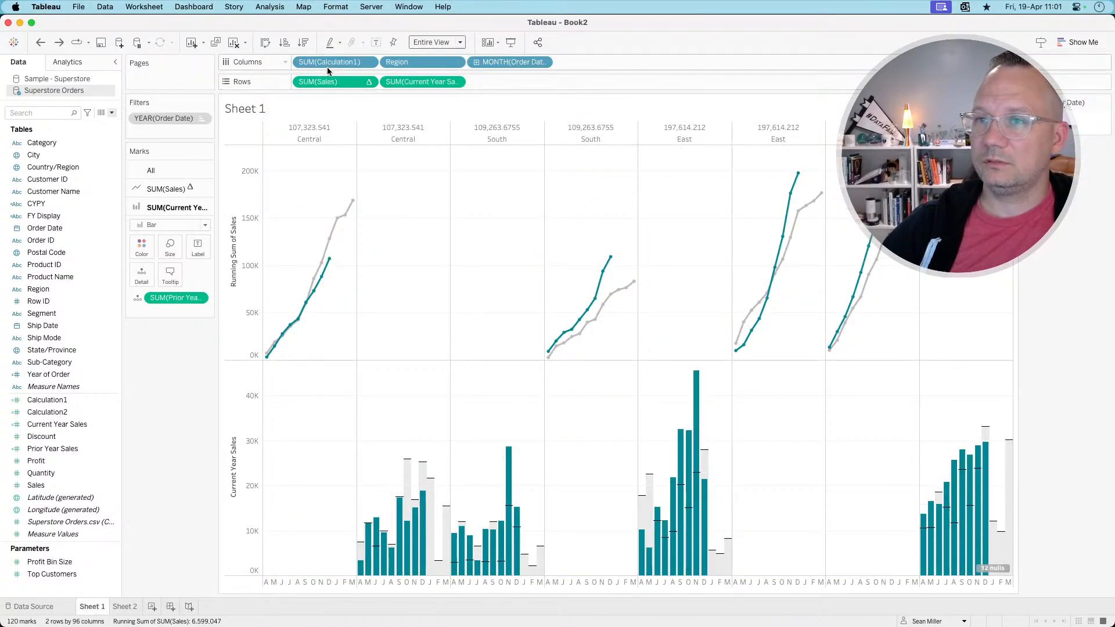
pyautogui.moveTo(328, 70)
pyautogui.mouseDown()
pyautogui.moveTo(400, 65)
pyautogui.moveTo(326, 66)
pyautogui.mouseUp()
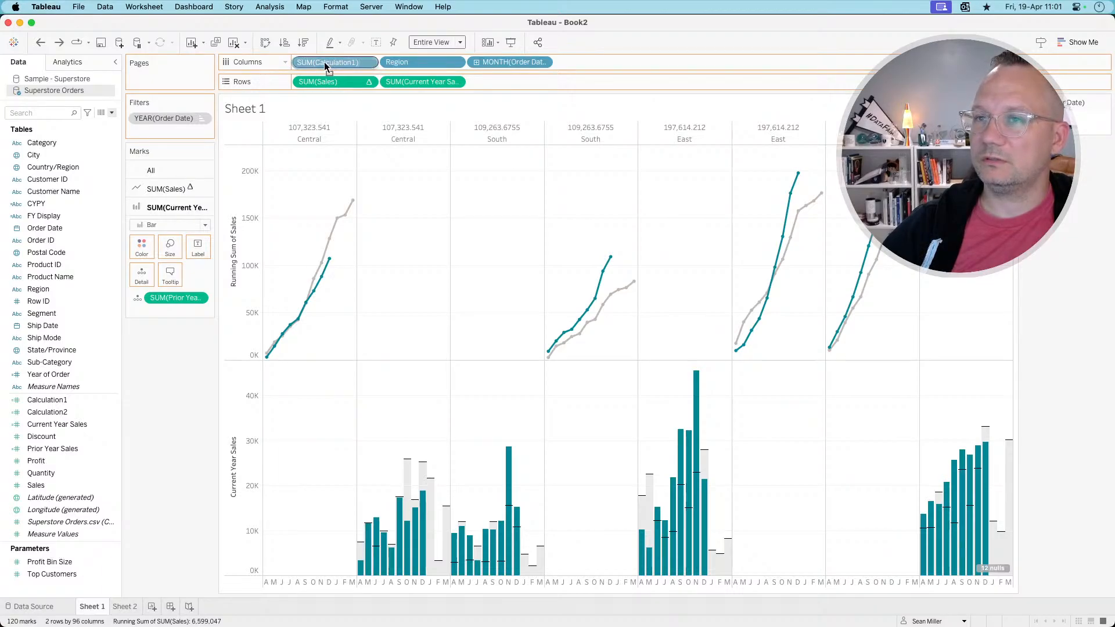
pyautogui.moveTo(326, 66); pyautogui.dragTo(327, 65)
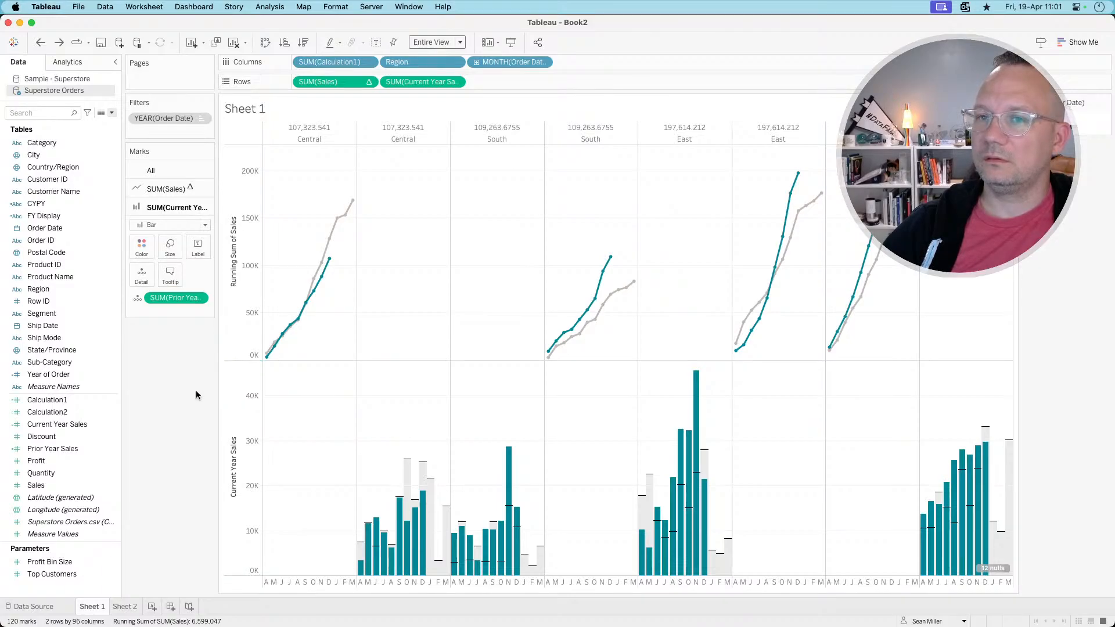
# - Edit Calculation1 and start a nested EXCLUDE expression around Current Year Sales on a new indented line after fixed [Region]:
pyautogui.rightClick(69, 400)
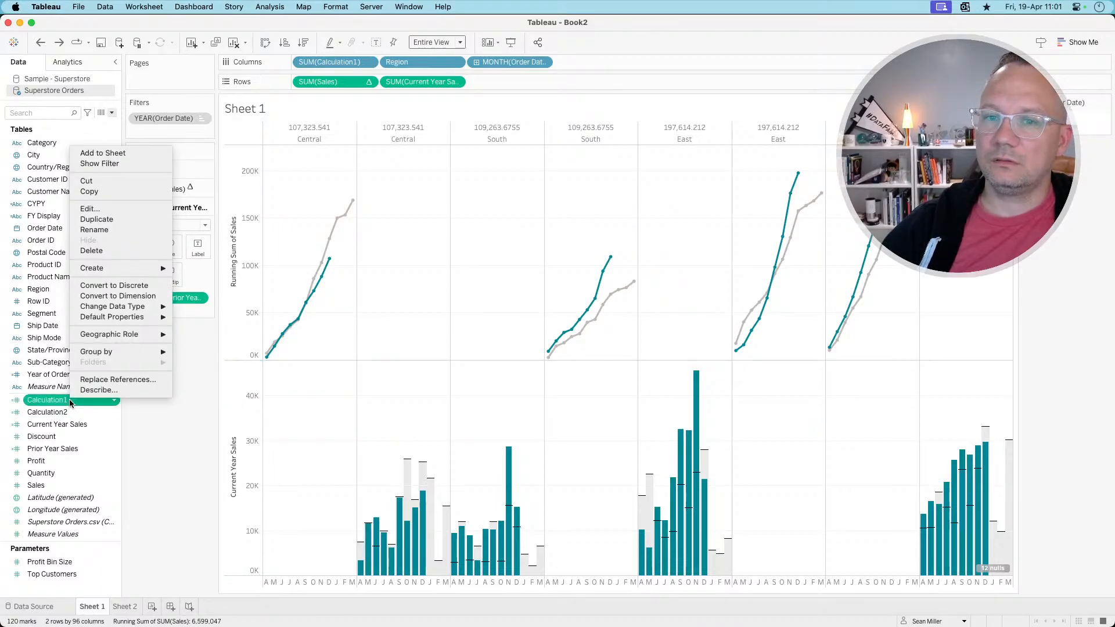
pyautogui.click(96, 209)
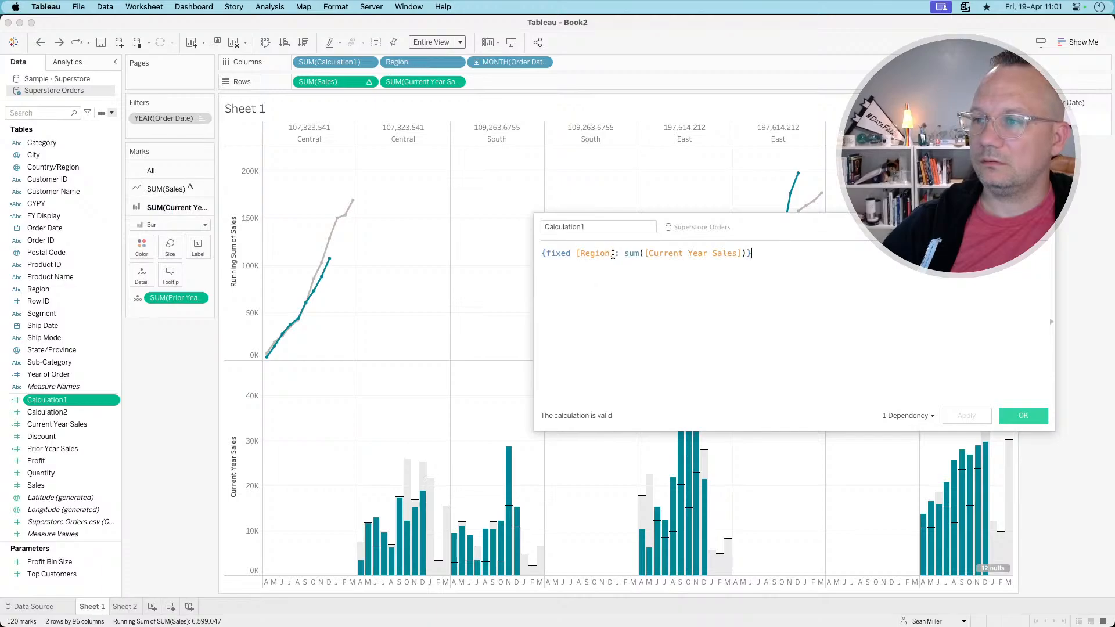
pyautogui.click(615, 253)
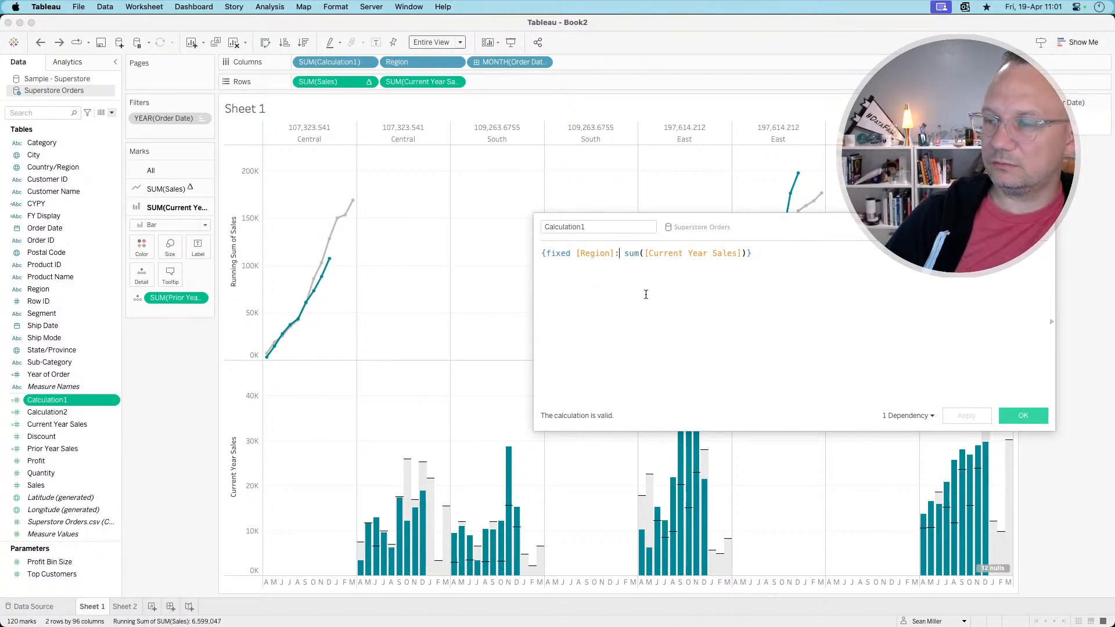
pyautogui.press('Return')
pyautogui.press('Tab')
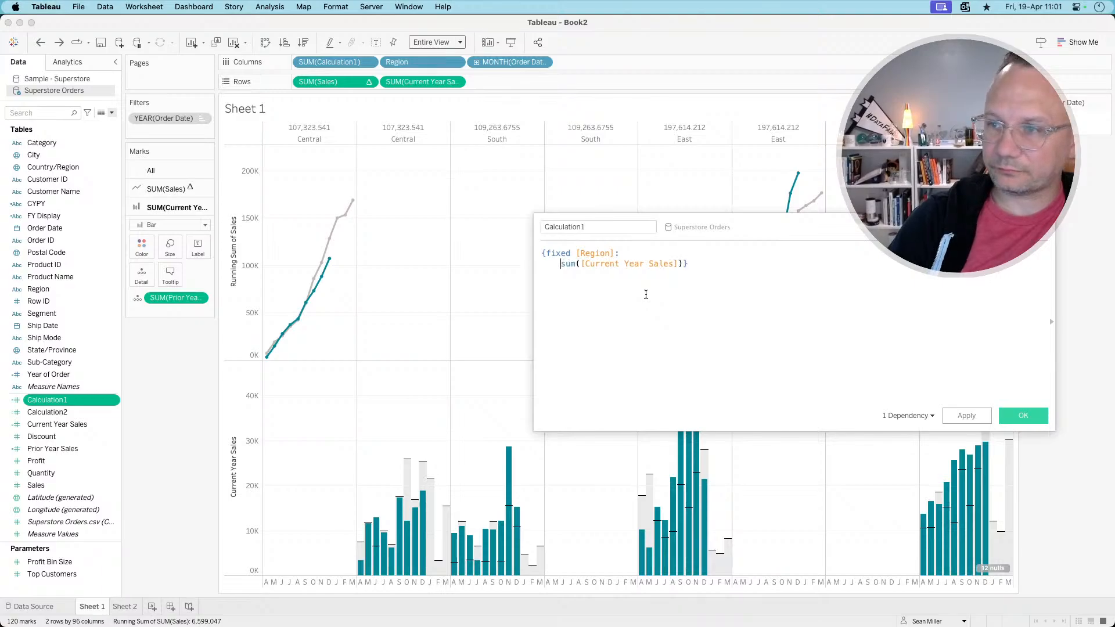
pyautogui.write('{ex')
pyautogui.press('Delete')
pyautogui.press('Delete')
pyautogui.press('Delete')
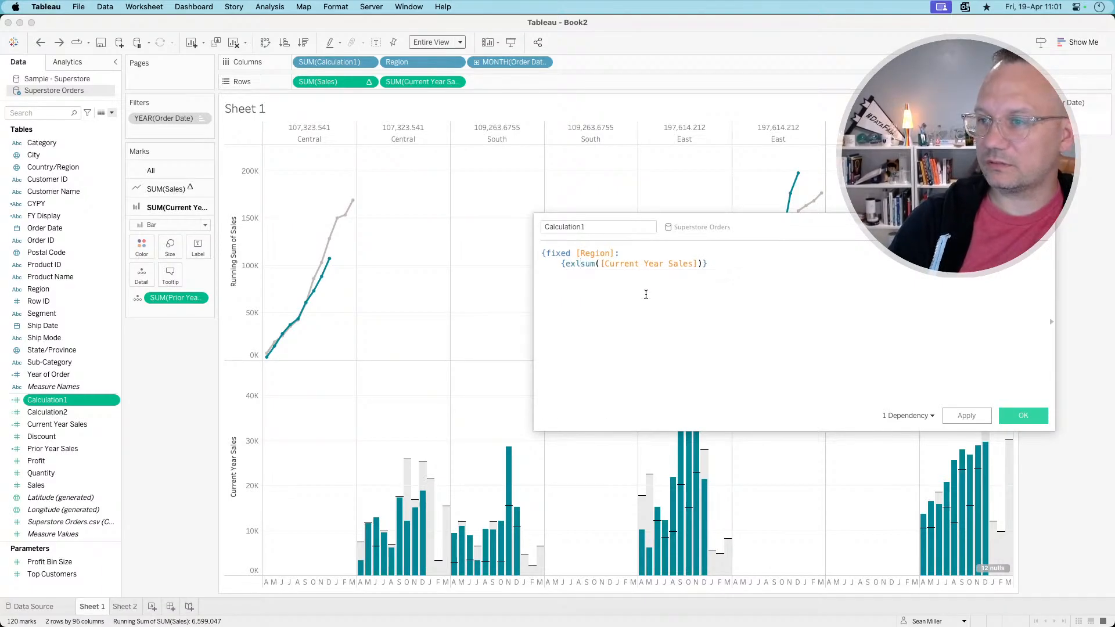
pyautogui.write('c')
pyautogui.press('Return')
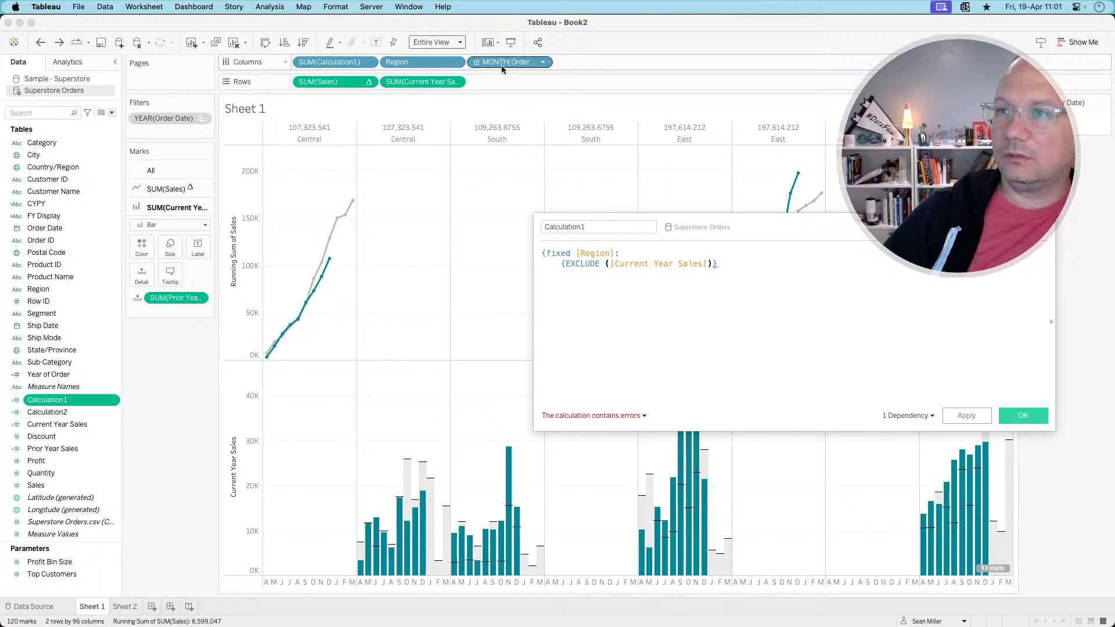
# - Complete Calculation1's nested expression as {EXCLUDE DATEPART('month', [Order Date]):sum([Current Year Sales])}
pyautogui.moveTo(501, 65); pyautogui.dragTo(604, 280)
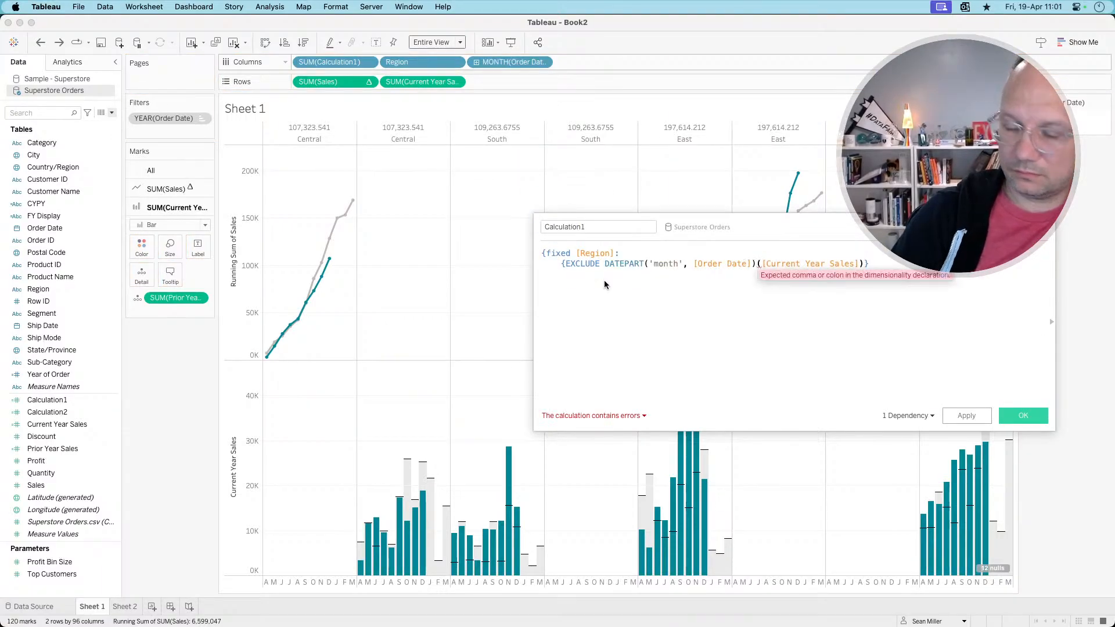
pyautogui.write(':sum')
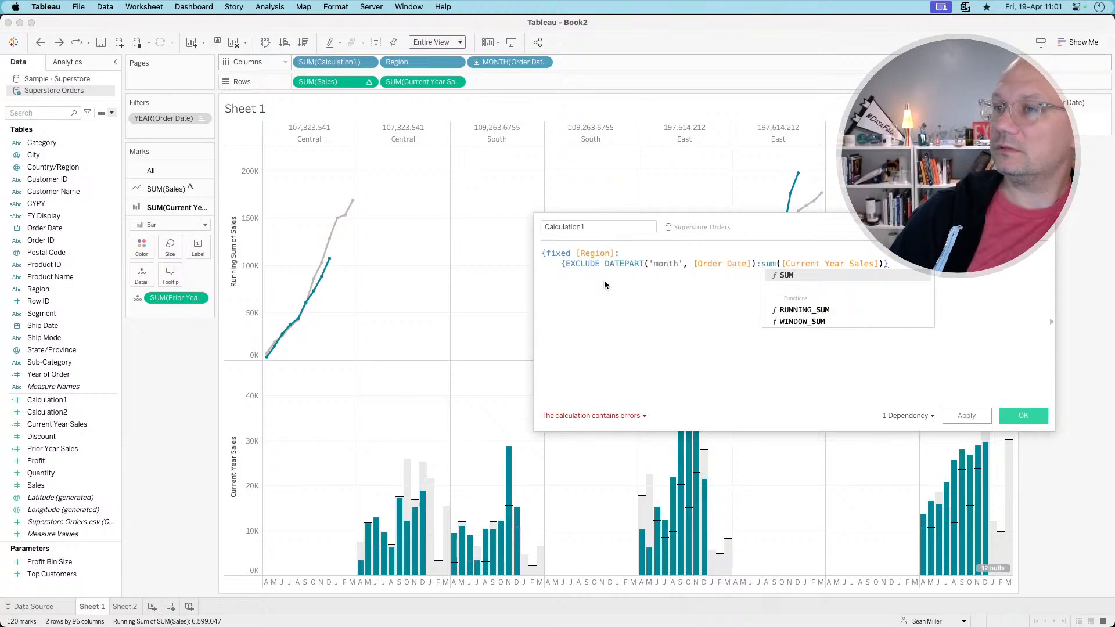
pyautogui.press('Right')
pyautogui.press('super+Right')
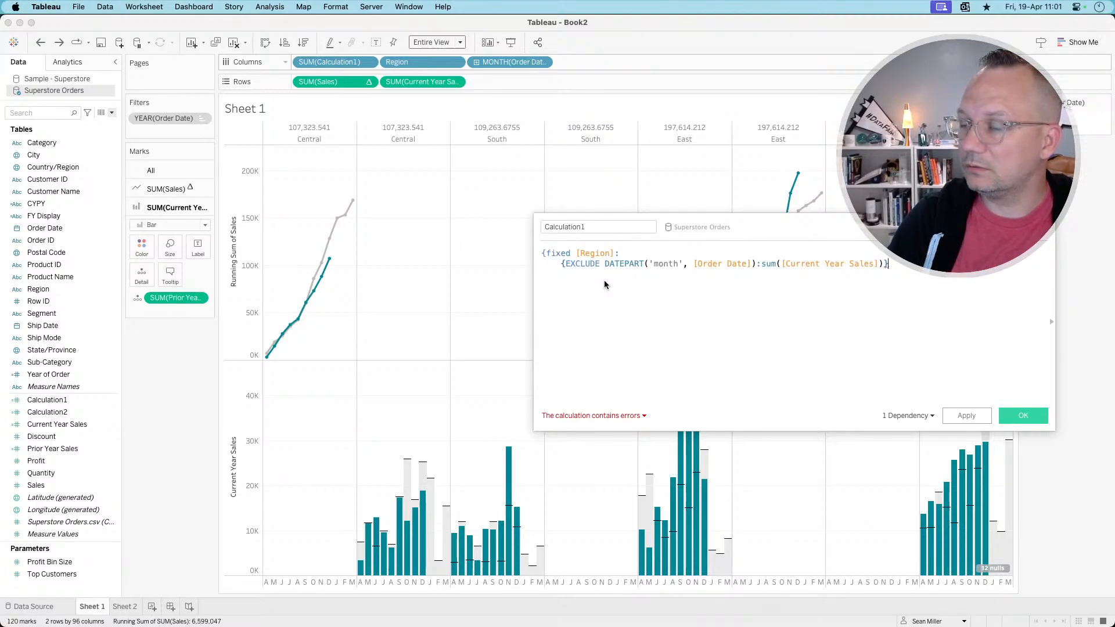
# - Wrap the nested EXCLUDE expression in sum( ) after fixed [Region]:, close the outer brace, and apply and save Calculation1
pyautogui.click(635, 263)
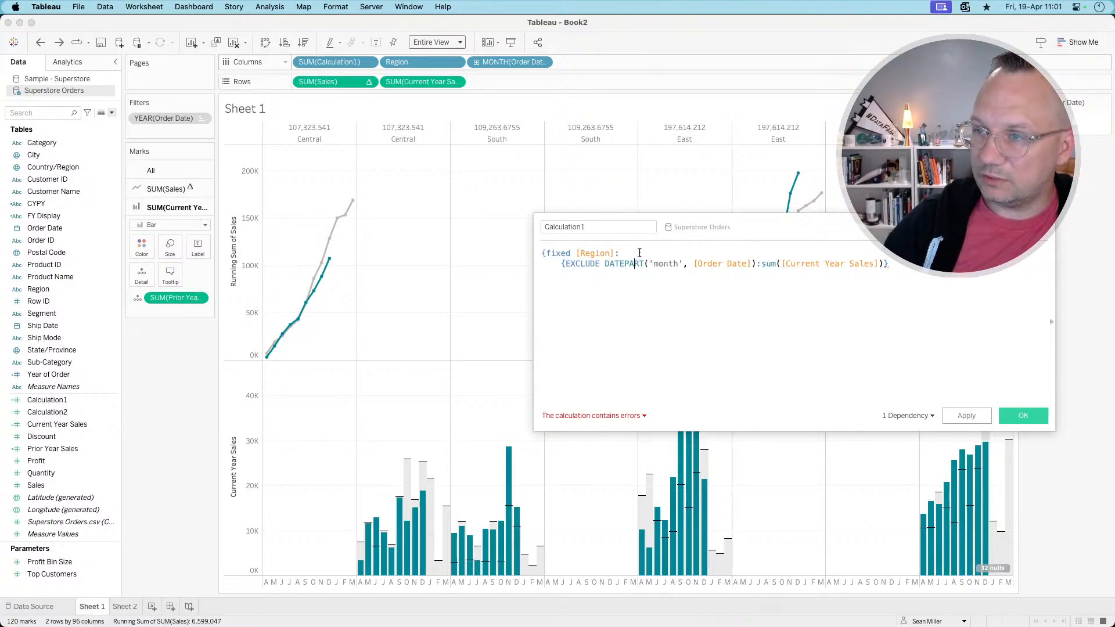
pyautogui.write('sum(')
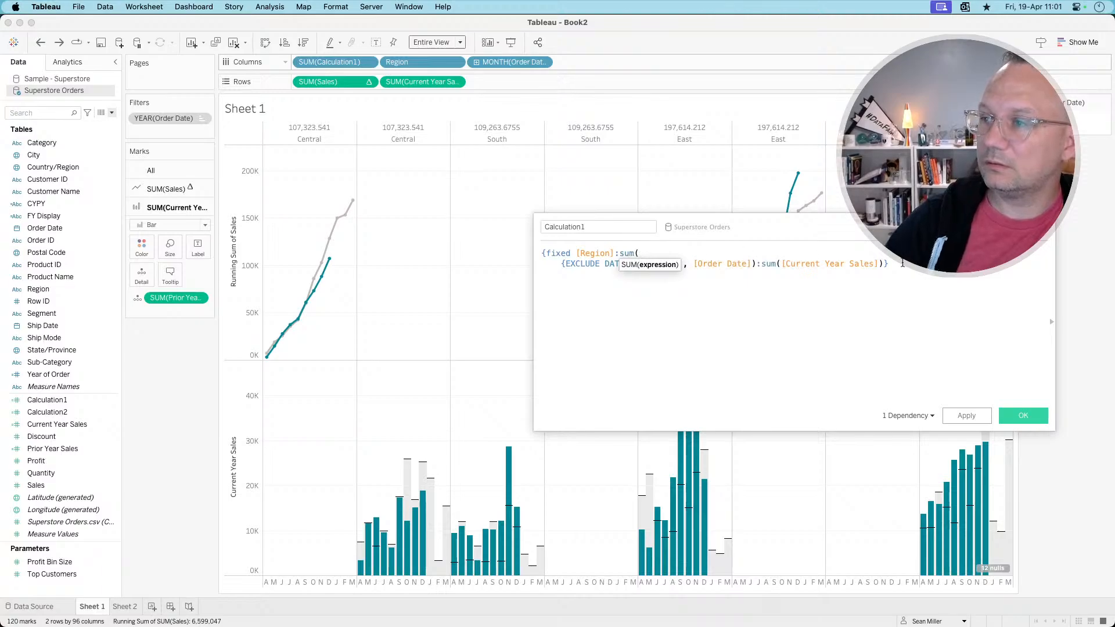
pyautogui.click(902, 264)
pyautogui.write(')}')
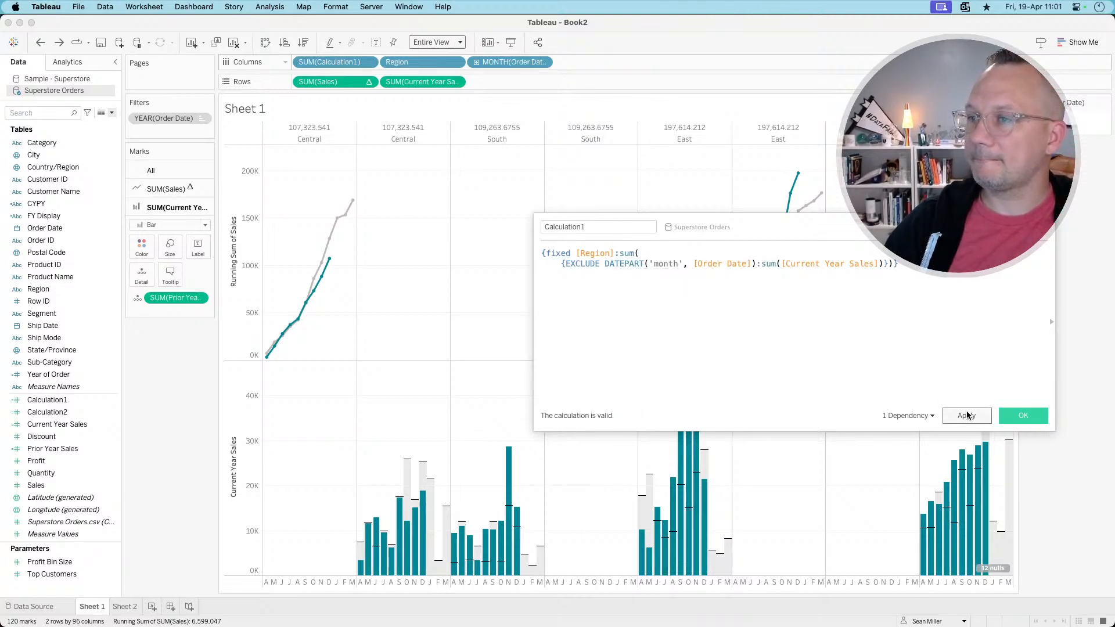
pyautogui.click(966, 415)
pyautogui.click(1000, 414)
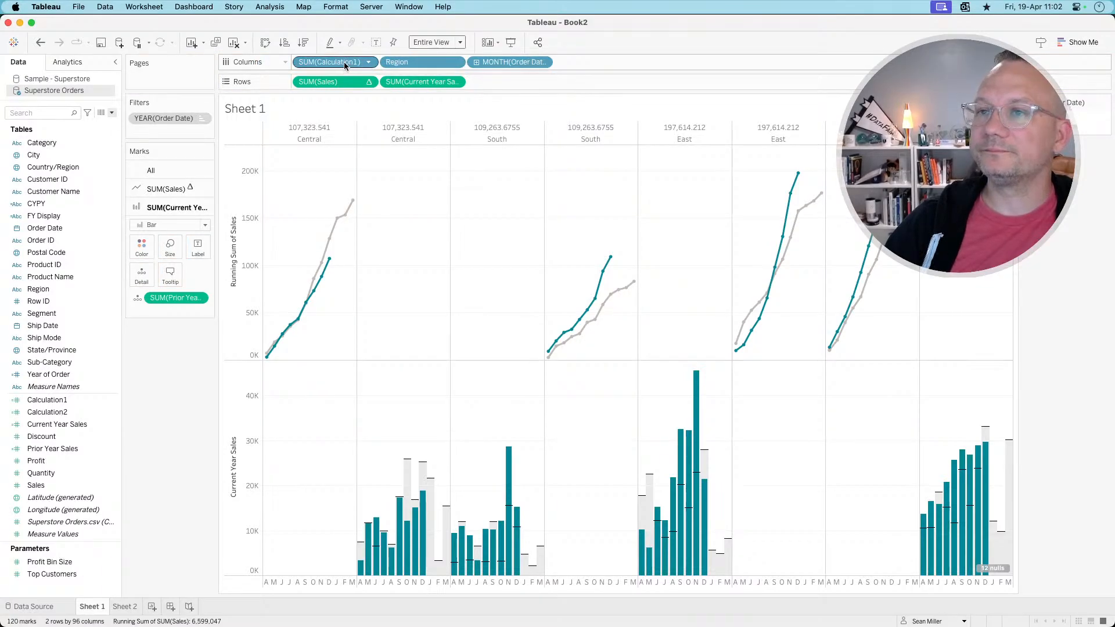
# - Check the reference dashboard's headers, then add an ad hoc "Total Sales" text field as the first field on Columns
pyautogui.press('super+Tab')
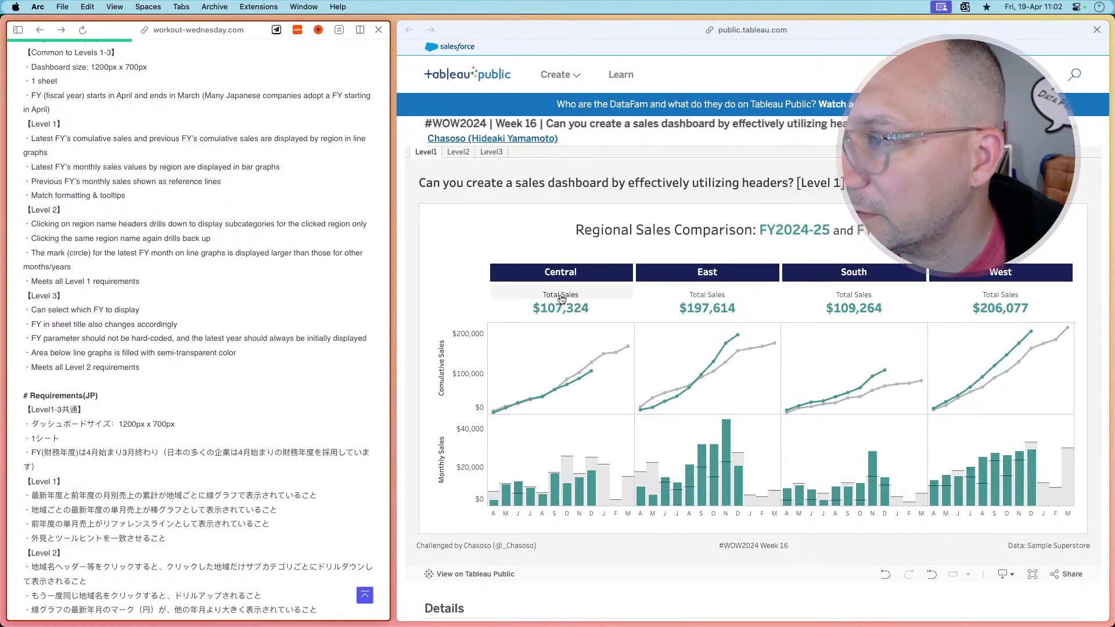
pyautogui.press('super+Tab')
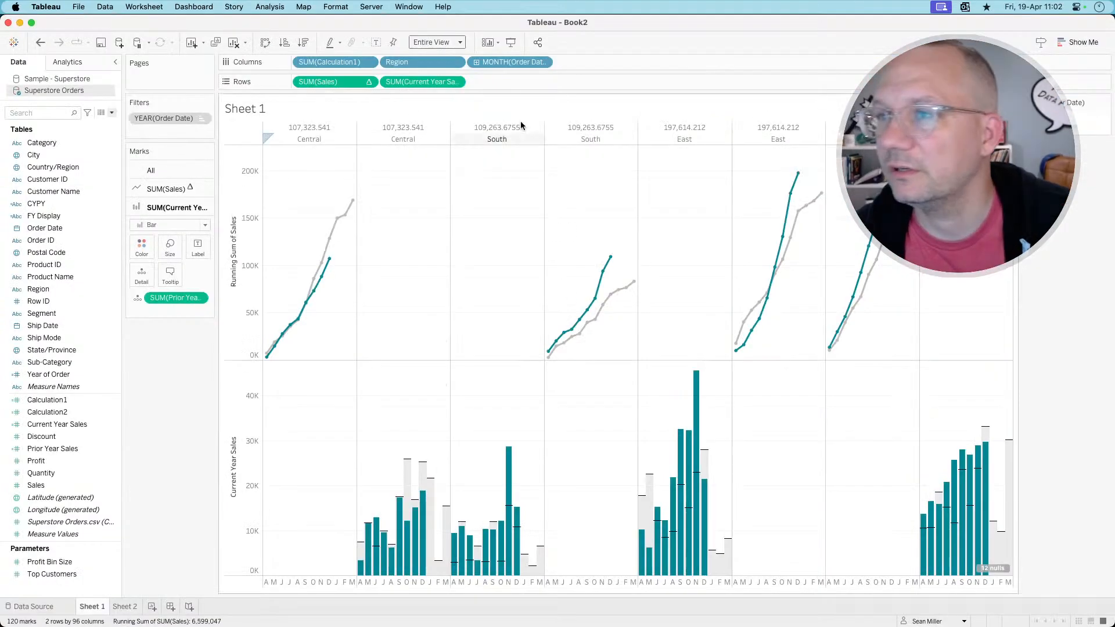
pyautogui.doubleClick(588, 57)
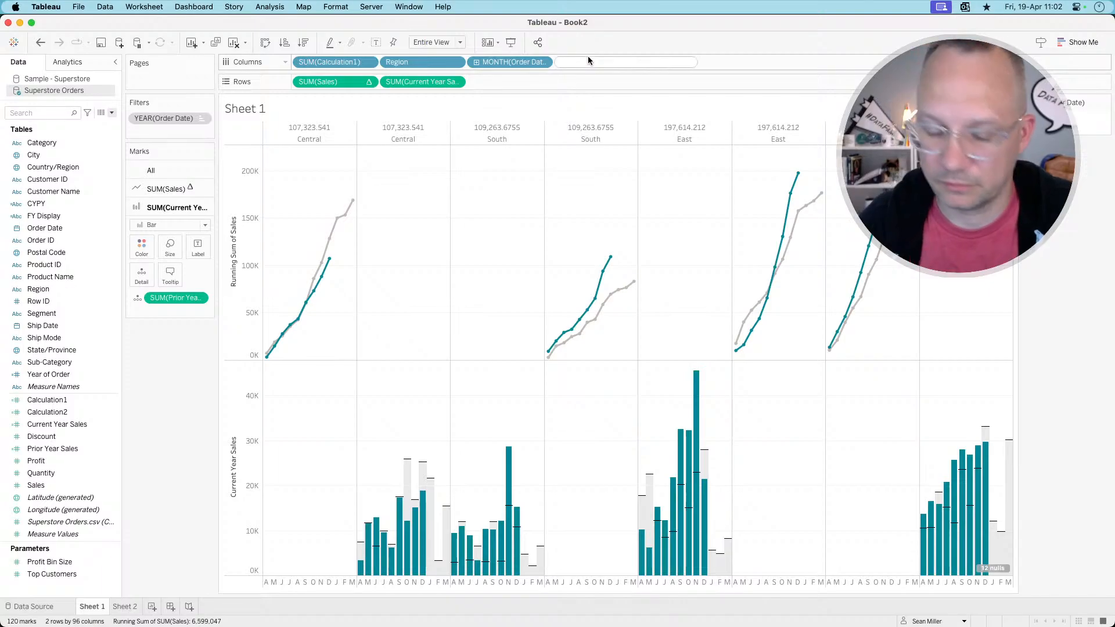
pyautogui.write('"T')
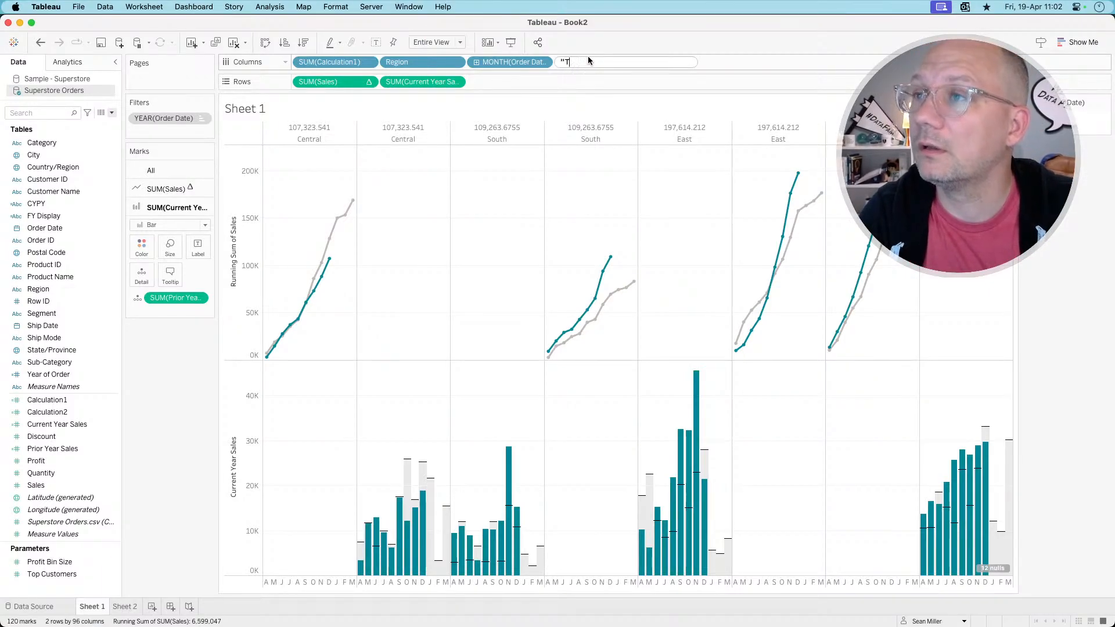
pyautogui.write('otal Sales"')
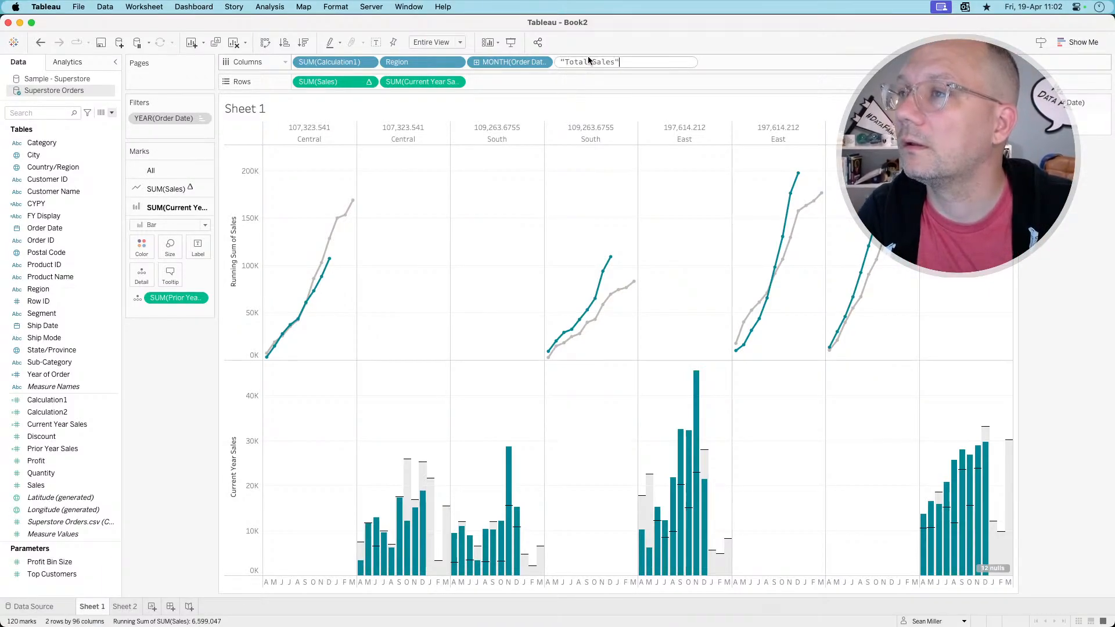
pyautogui.press('Return')
pyautogui.moveTo(597, 63); pyautogui.dragTo(299, 65)
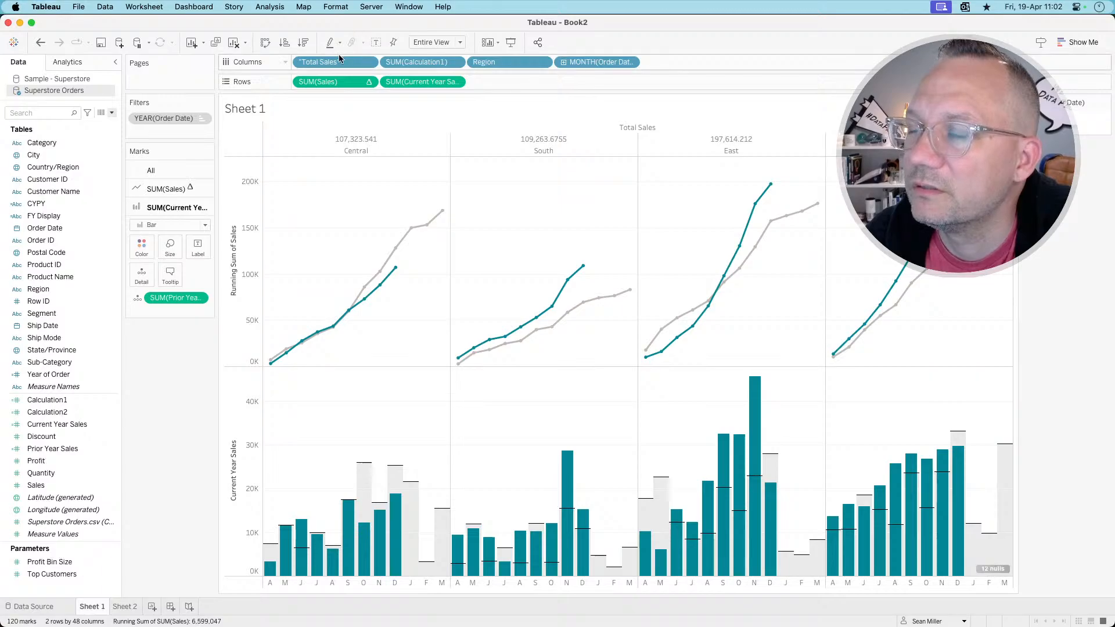
# - Compare with the reference dashboard, try repositioning "Total Sales" on Columns, and undo the move
pyautogui.press('super+Tab')
pyautogui.press('super+Tab')
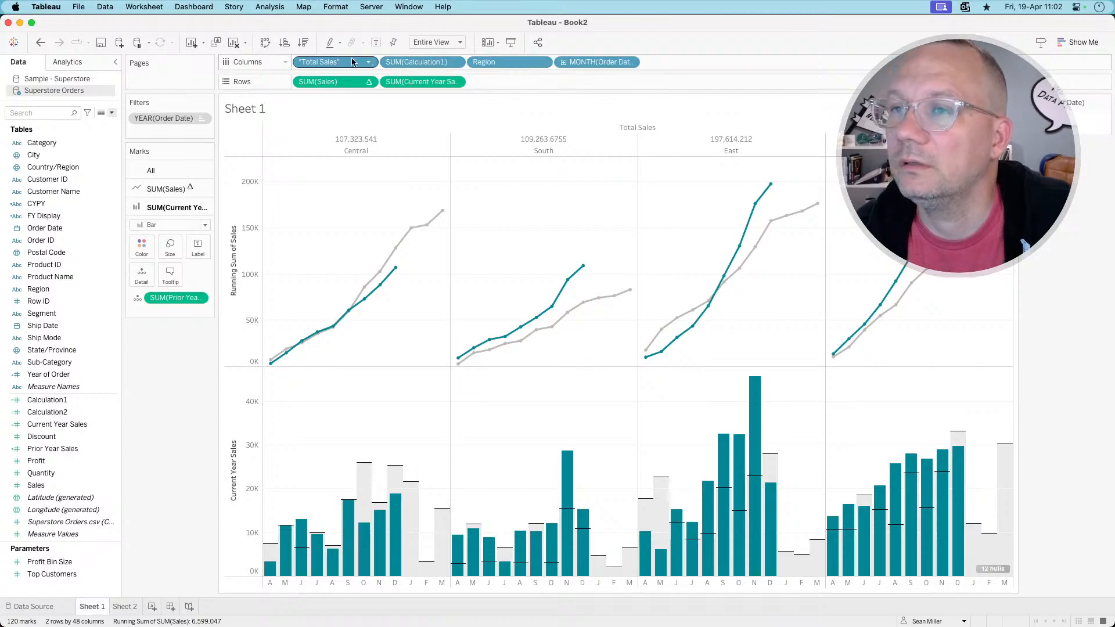
pyautogui.moveTo(352, 61); pyautogui.dragTo(374, 62)
pyautogui.press('super+z')
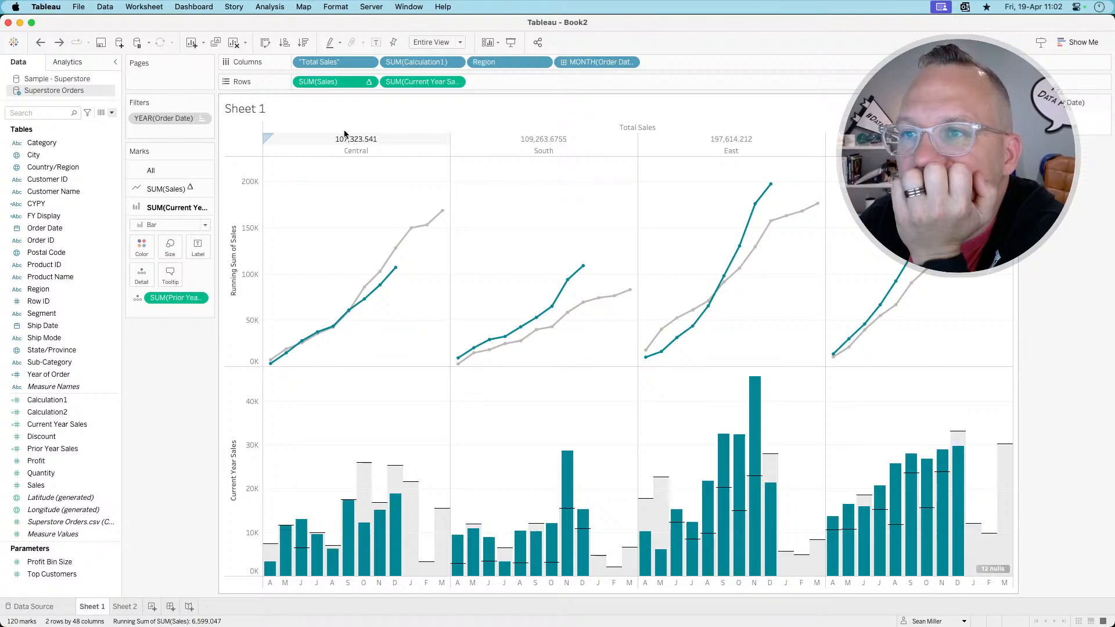
# - Move Region ahead of "Total Sales" on Columns and compare the header order with the reference dashboard
pyautogui.moveTo(493, 62); pyautogui.dragTo(302, 62)
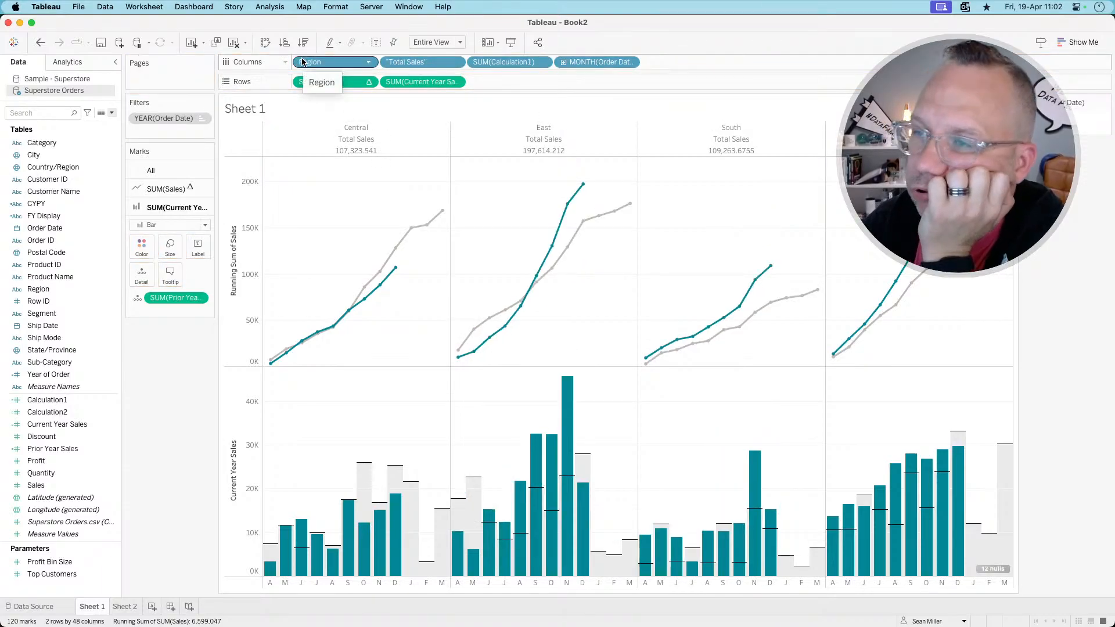
pyautogui.moveTo(445, 211)
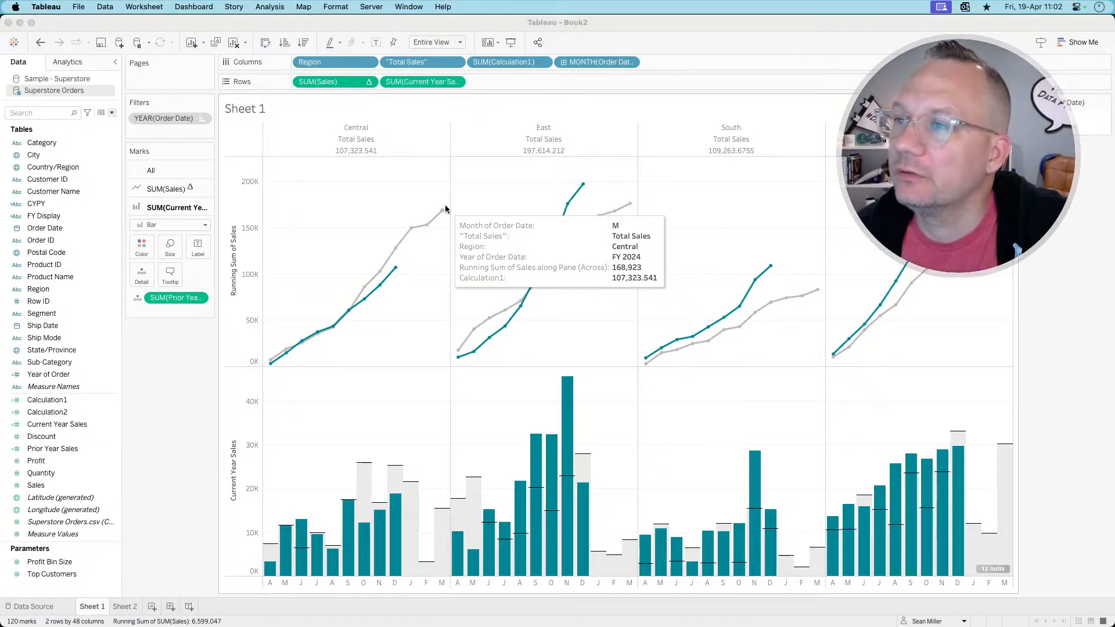
pyautogui.press('super+Tab')
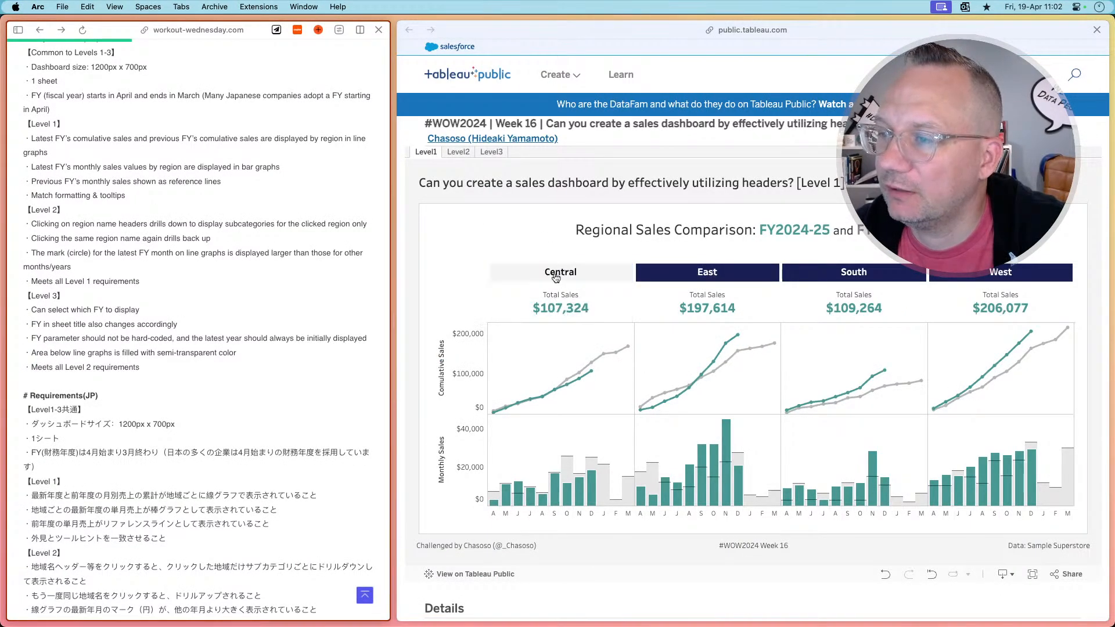
pyautogui.press('super+Tab')
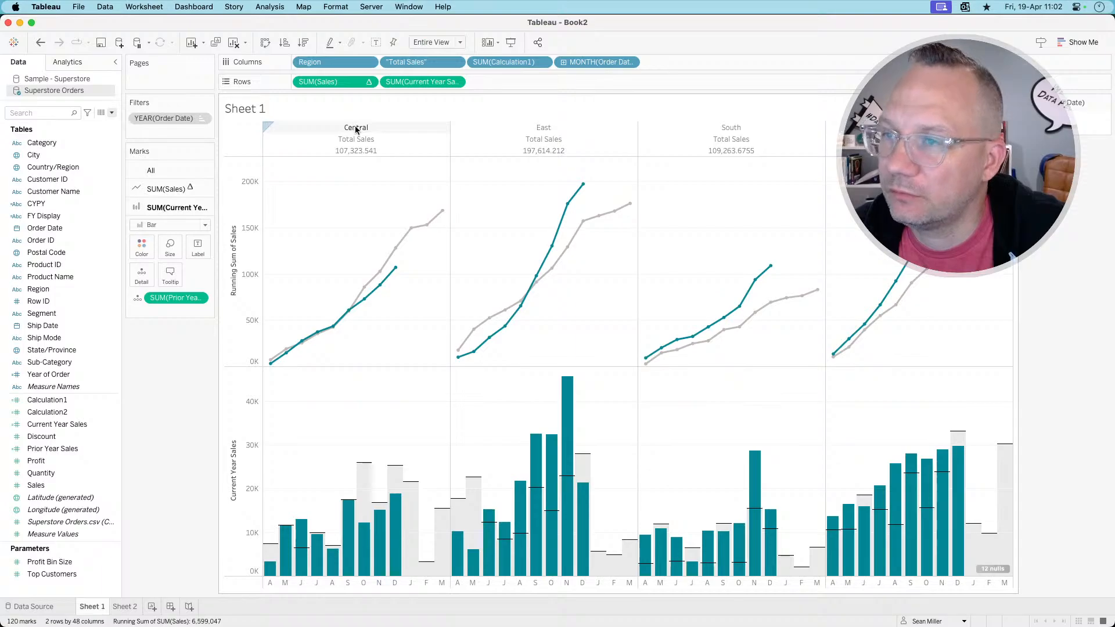
pyautogui.press('super+Tab')
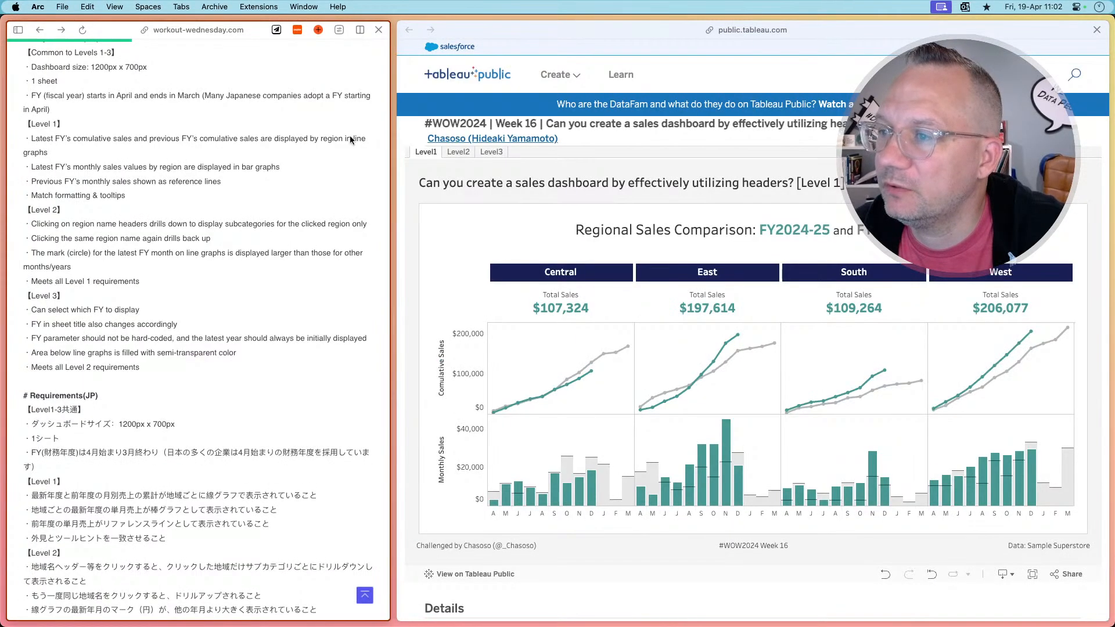
pyautogui.press('super+Tab')
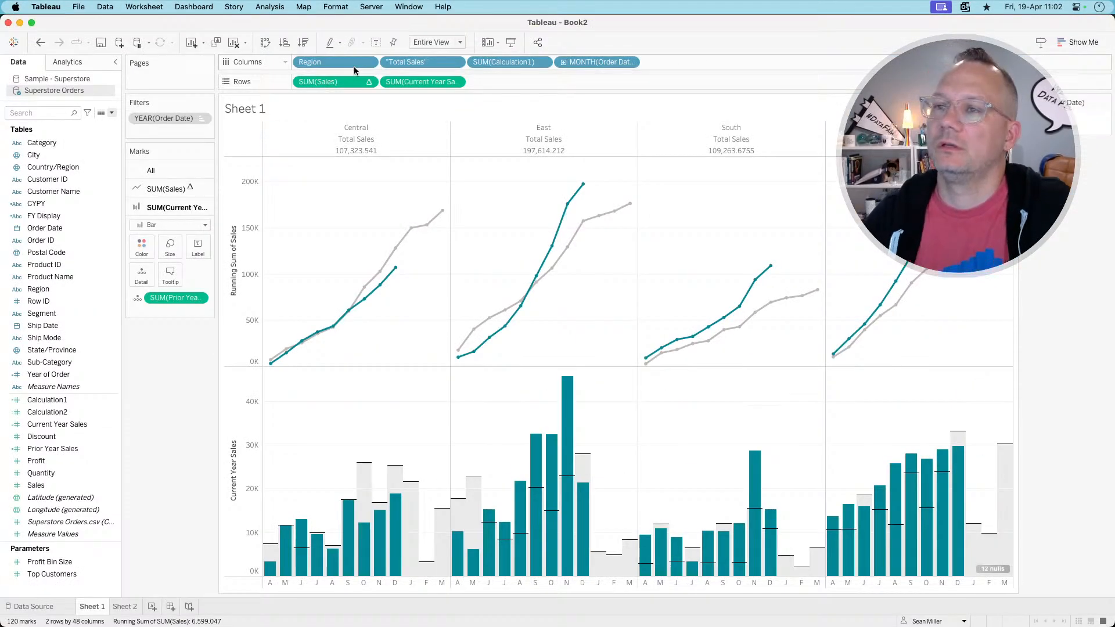
# - Set Calculation1's default number format to Currency (Custom) with 0 decimal places
pyautogui.rightClick(50, 399)
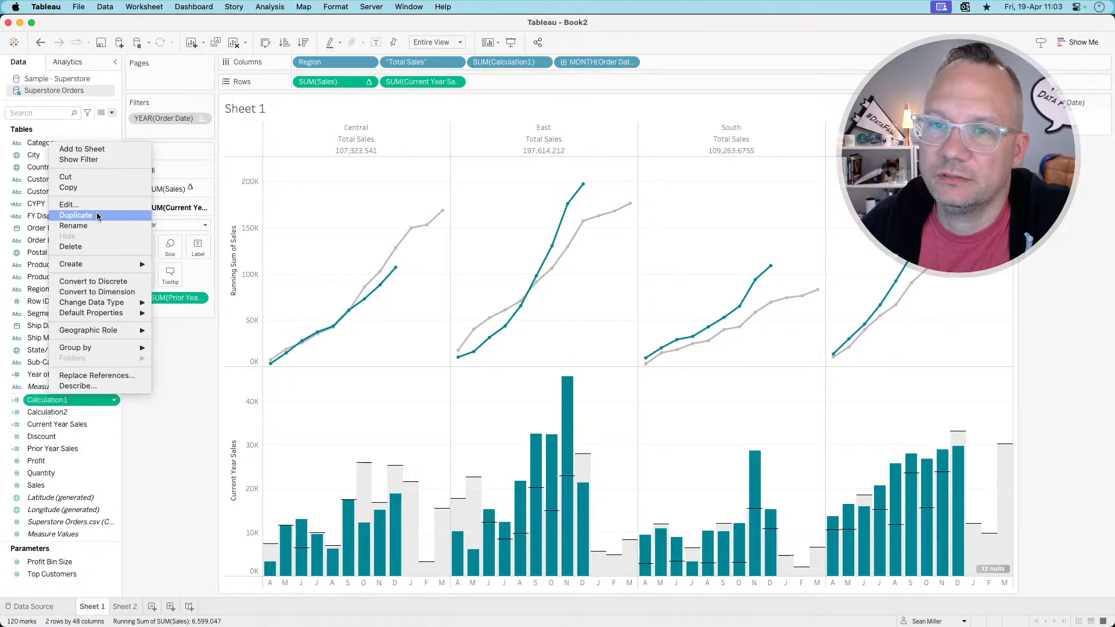
pyautogui.moveTo(143, 312)
pyautogui.click(192, 339)
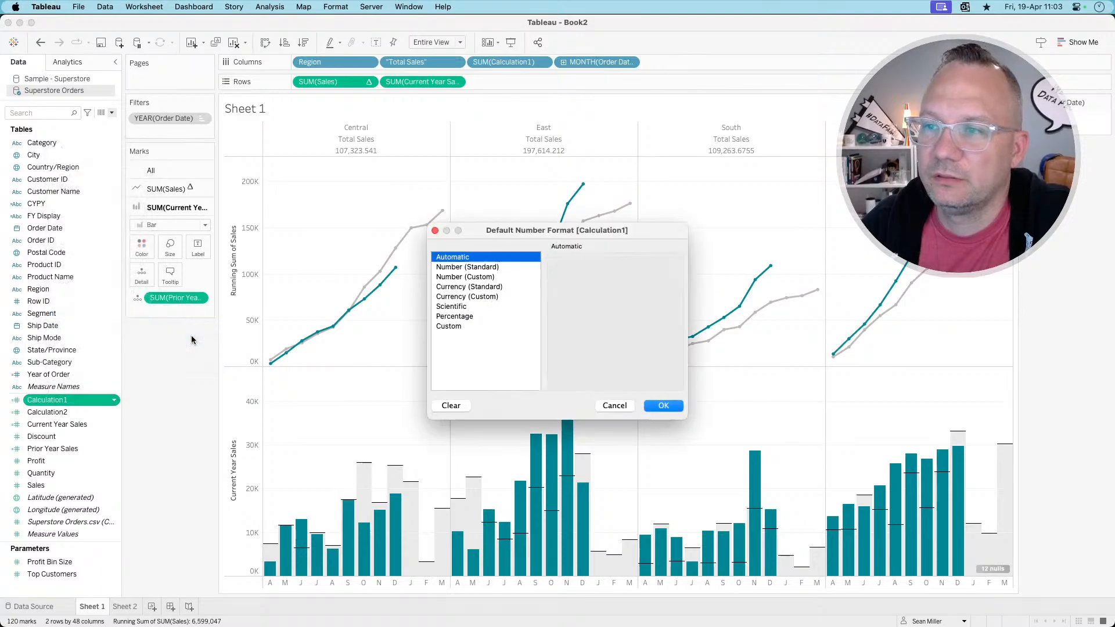
pyautogui.click(490, 297)
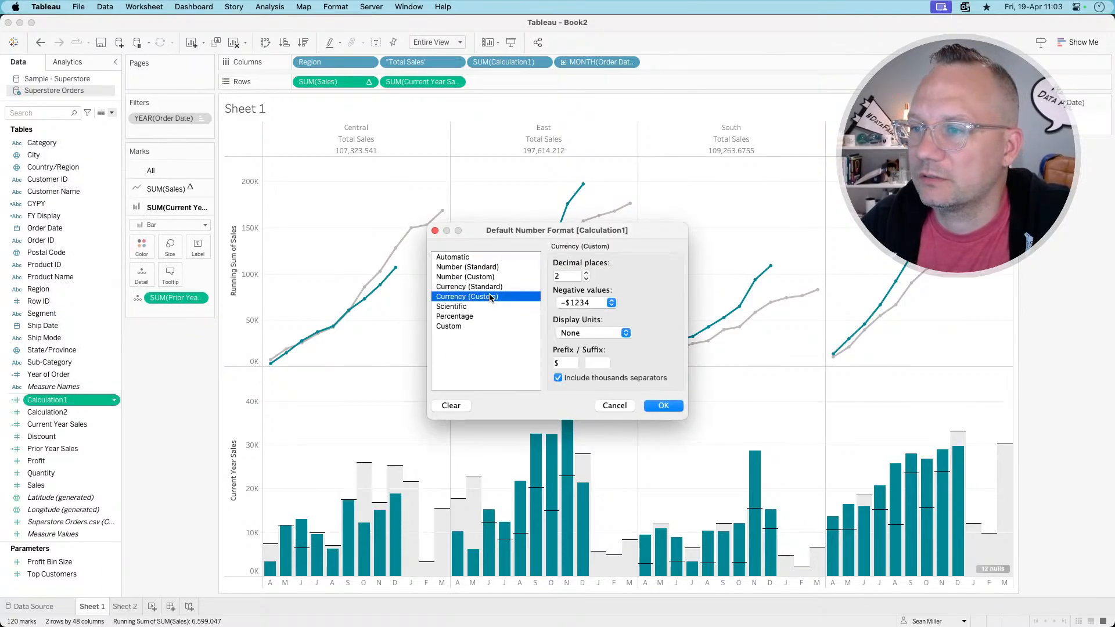
pyautogui.click(586, 279)
pyautogui.click(587, 280)
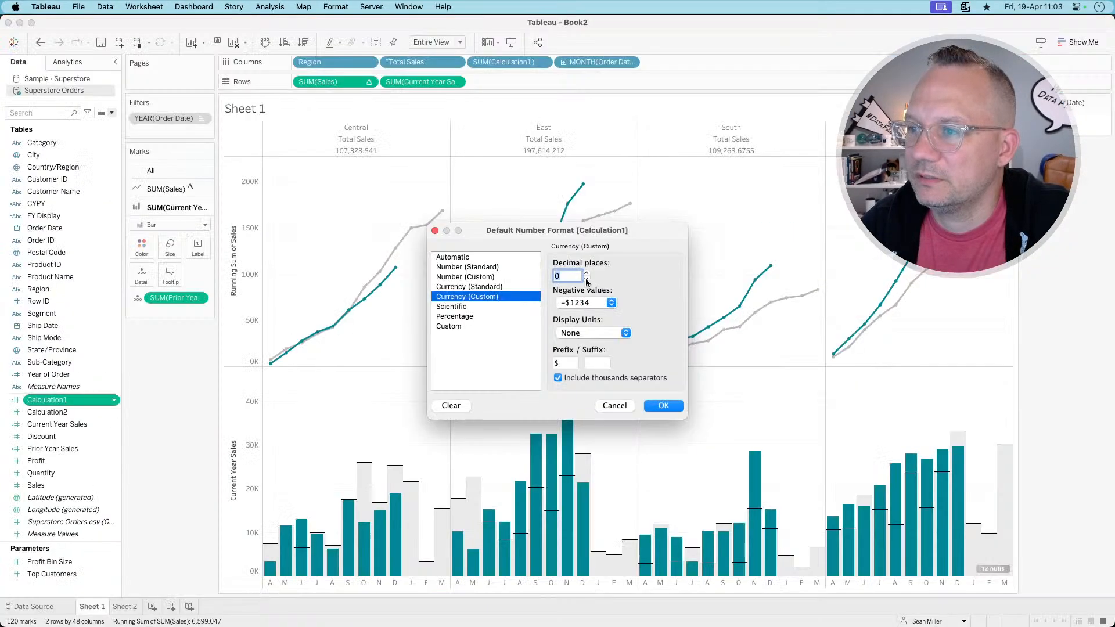
pyautogui.click(663, 405)
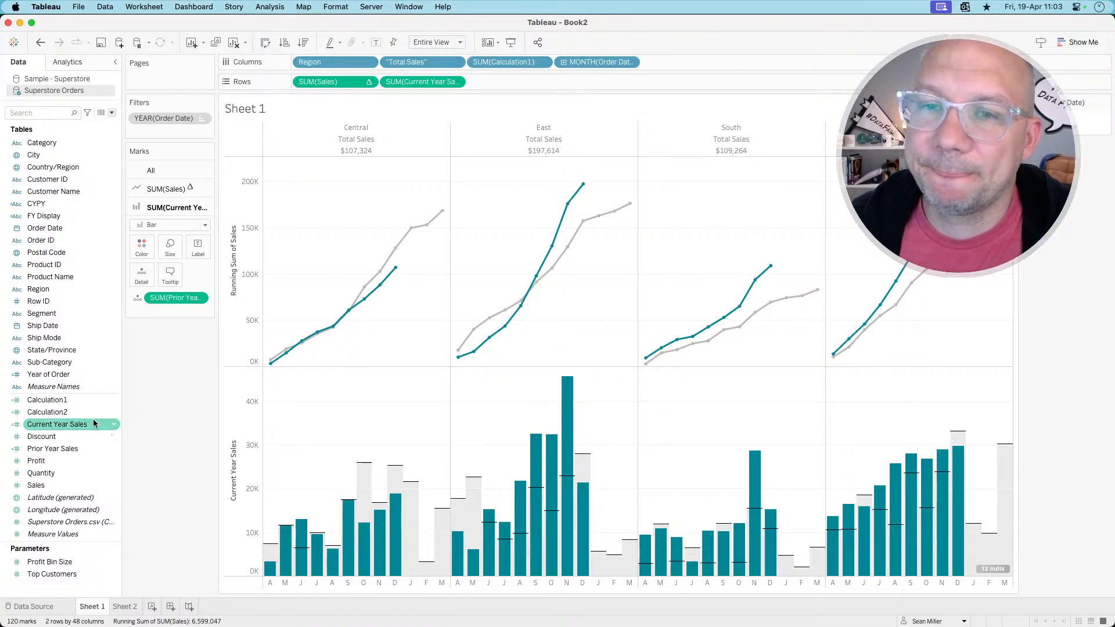
# - Rename the Calculation1 field as Region Sales
pyautogui.rightClick(55, 400)
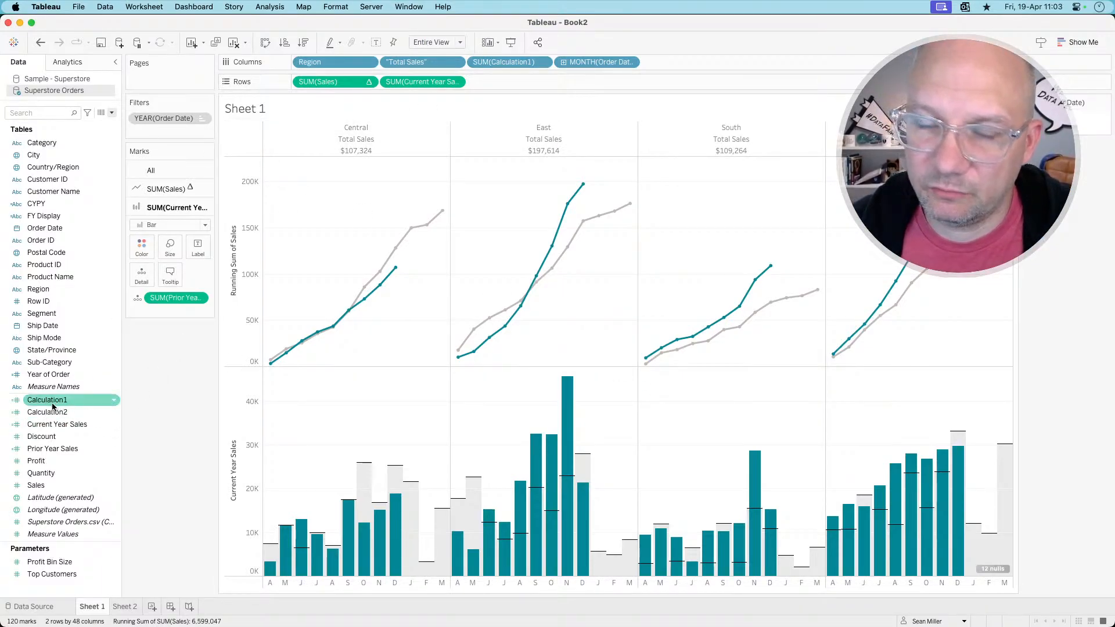
pyautogui.click(102, 232)
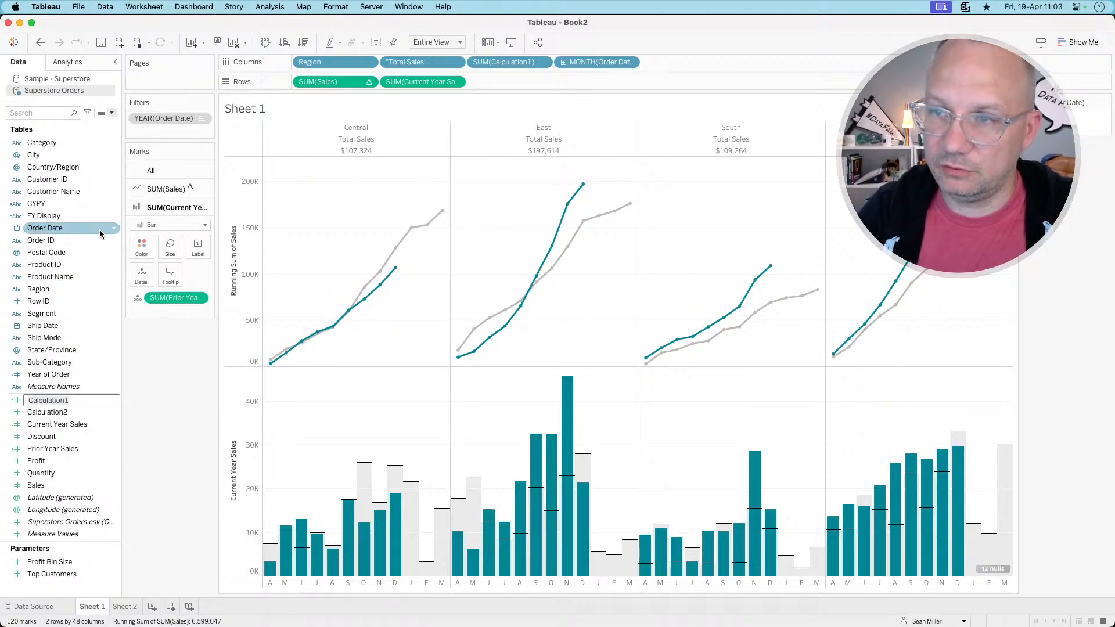
pyautogui.write('Region Sa')
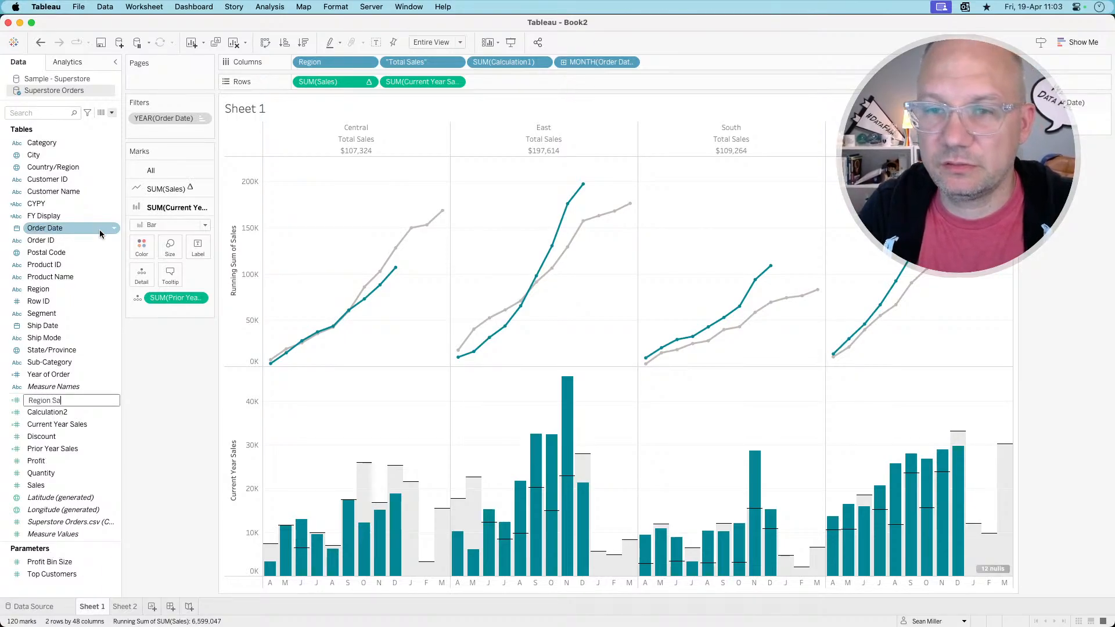
pyautogui.write('les')
pyautogui.press('Return')
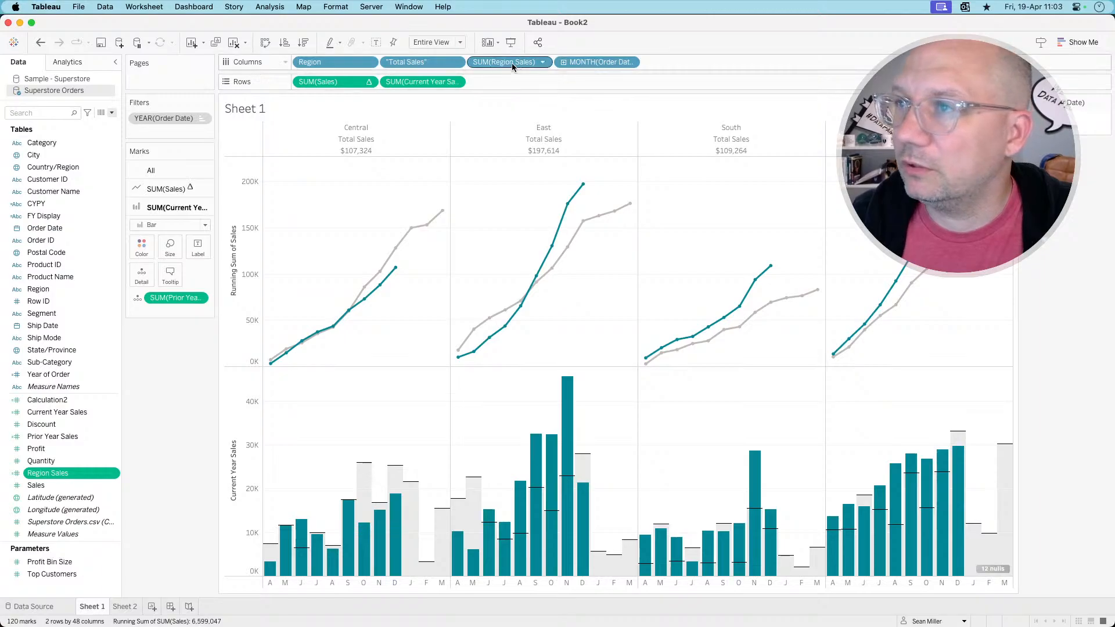
# - Format the Region Sales header values on Columns as size 15, bold and teal
pyautogui.click(541, 62)
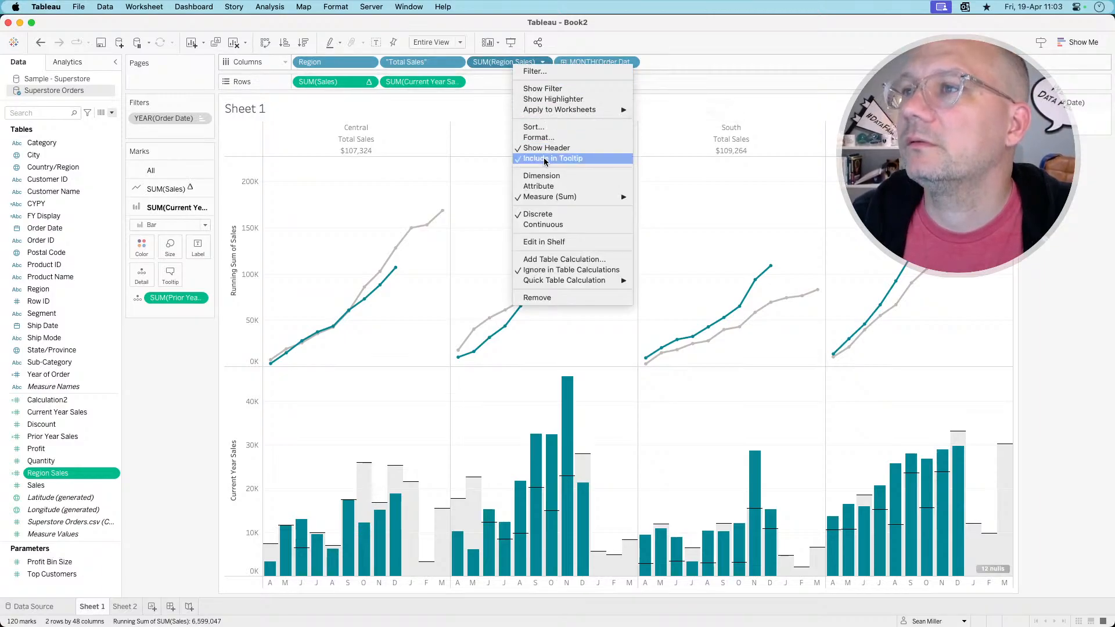
pyautogui.click(544, 139)
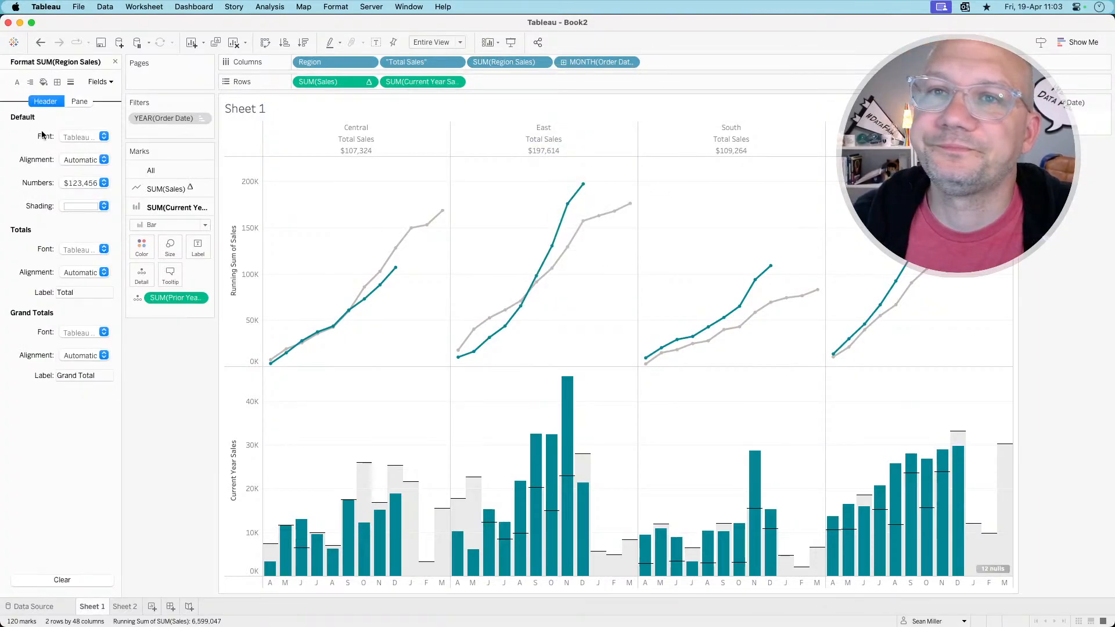
pyautogui.click(104, 137)
pyautogui.click(81, 177)
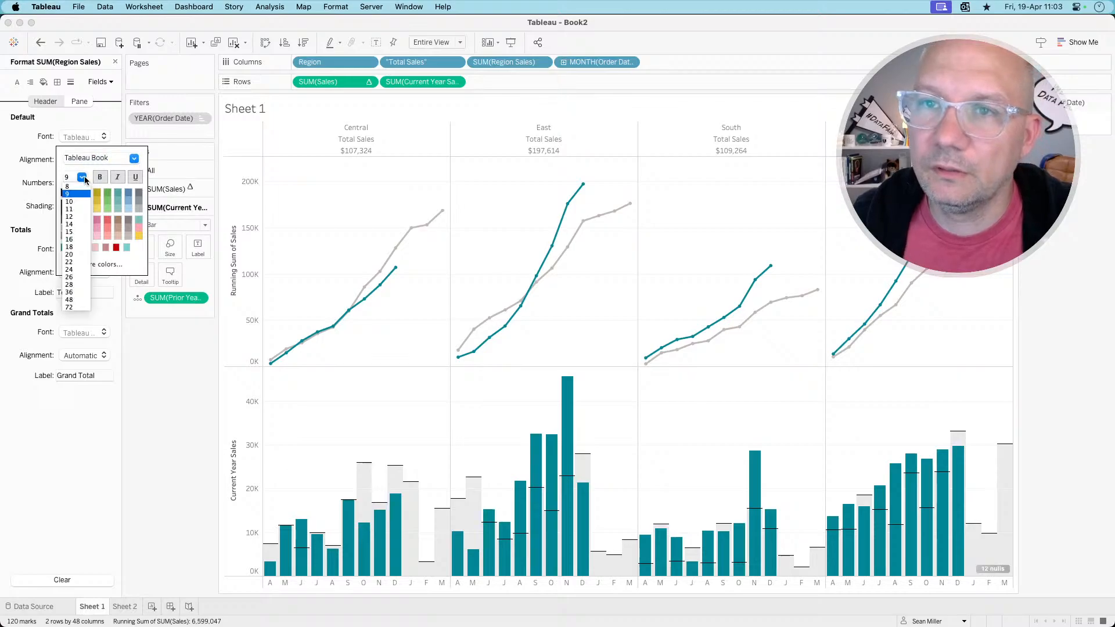
pyautogui.click(76, 232)
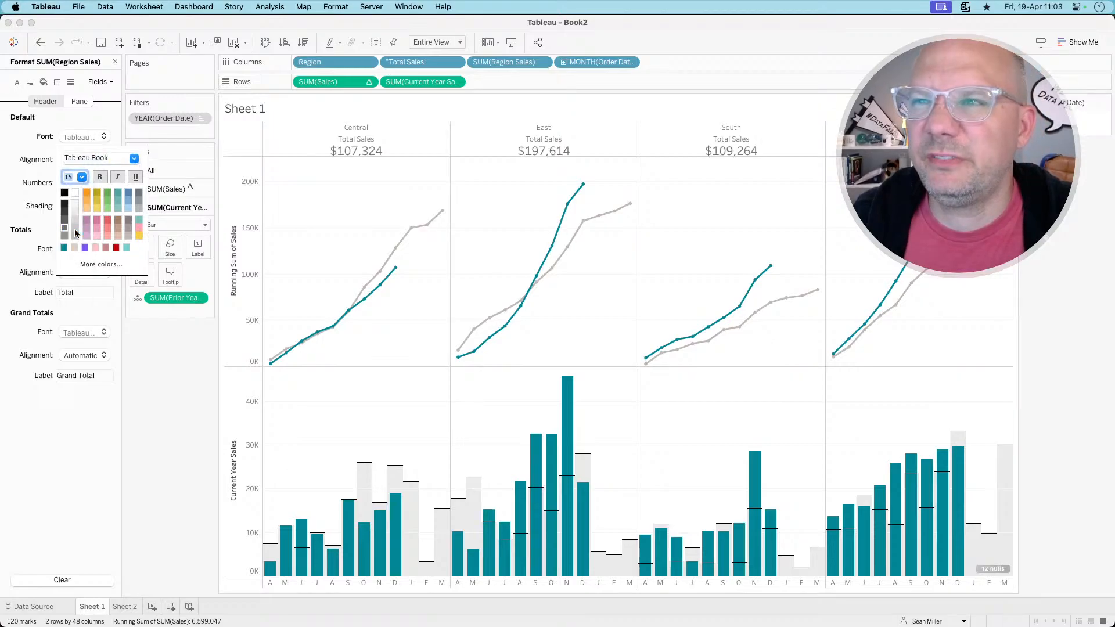
pyautogui.click(82, 177)
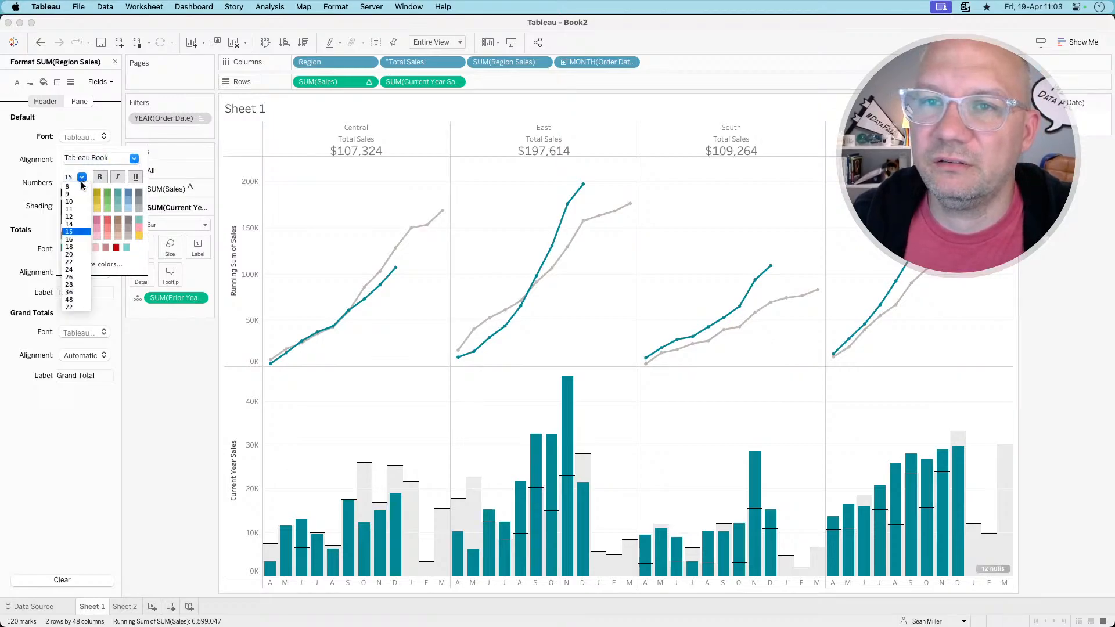
pyautogui.click(75, 231)
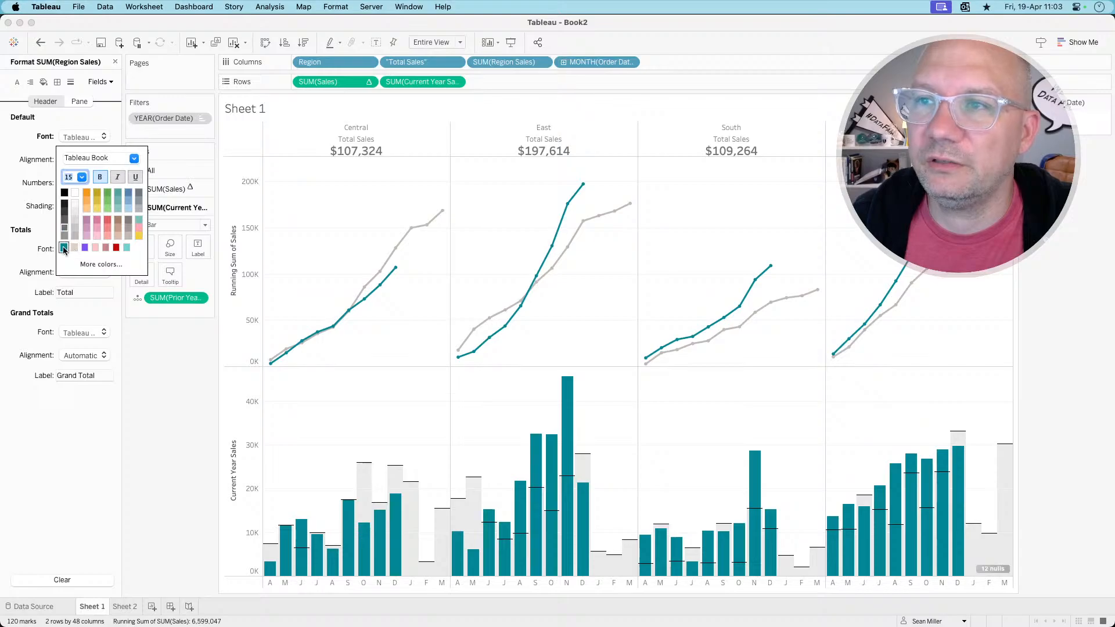
pyautogui.click(64, 248)
pyautogui.click(82, 177)
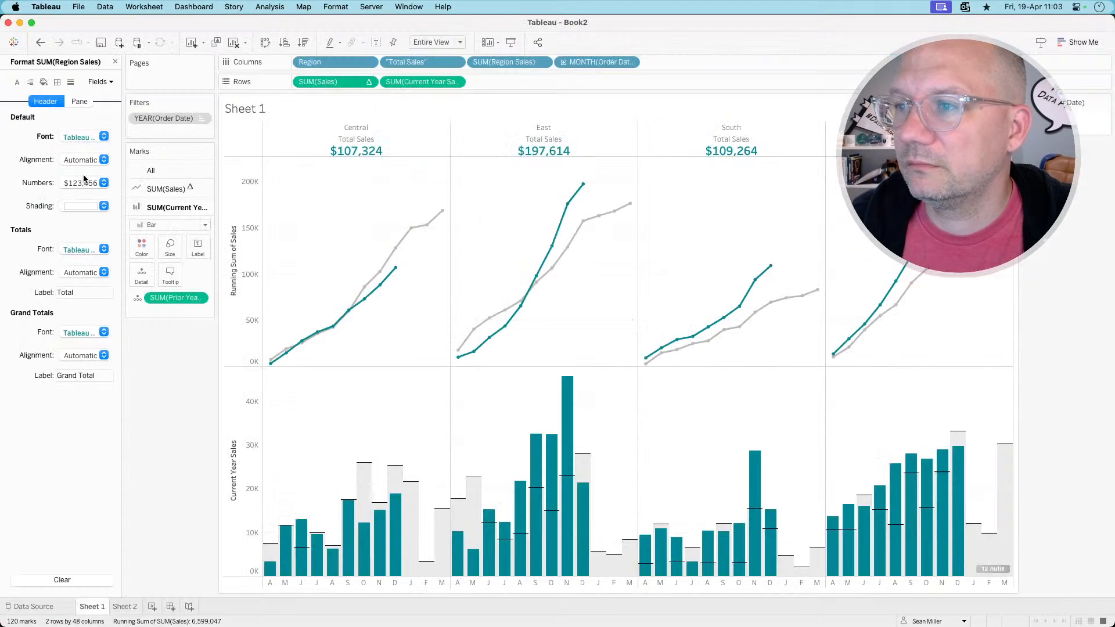
# - Change the Region Sales header font to Tableau Bold and compare it with the reference dashboard
pyautogui.click(84, 182)
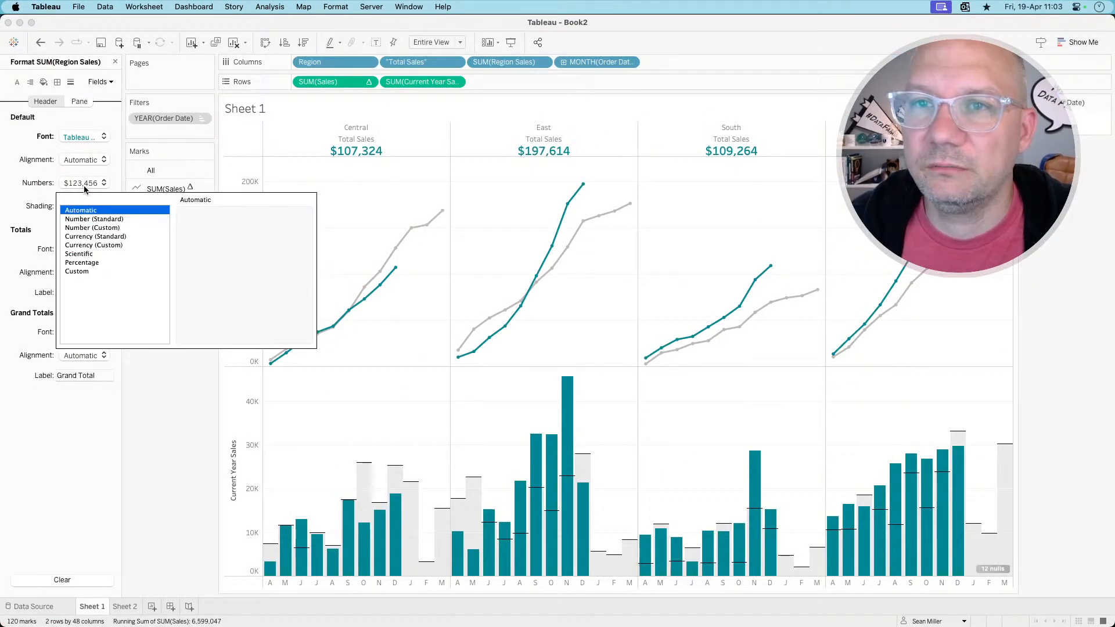
pyautogui.click(84, 179)
pyautogui.click(104, 138)
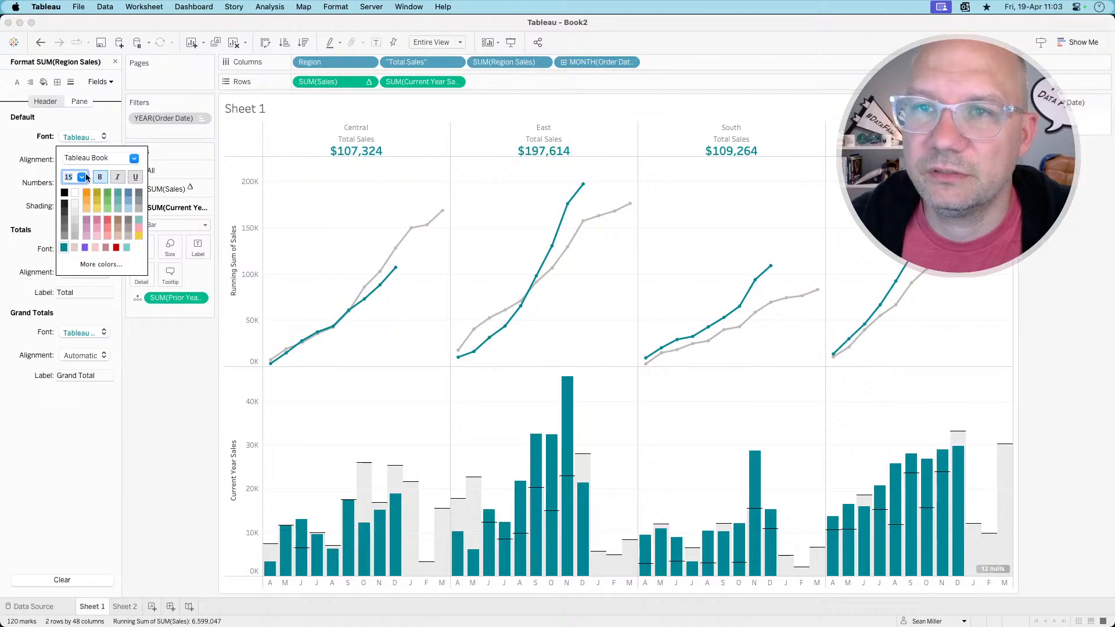
pyautogui.click(134, 158)
pyautogui.click(120, 208)
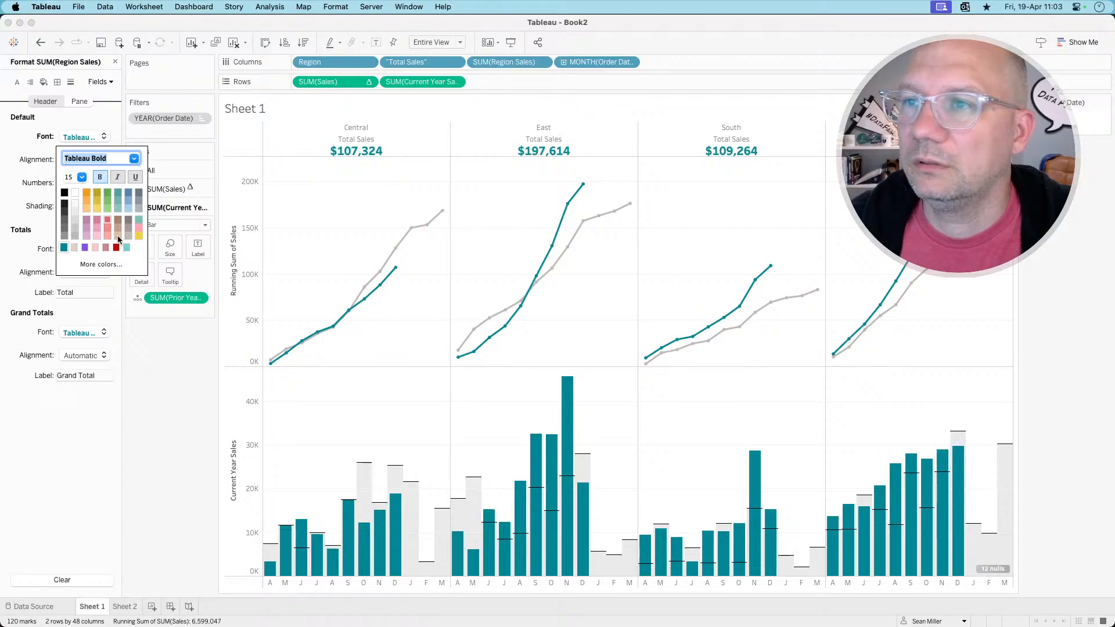
pyautogui.click(159, 420)
pyautogui.press('super+Tab')
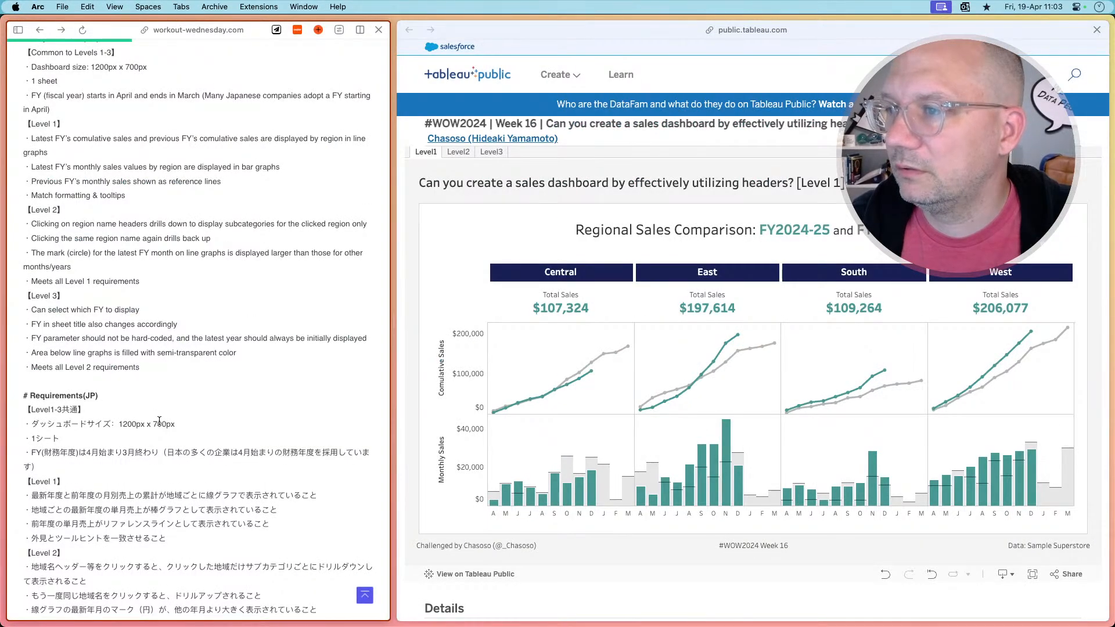
pyautogui.press('super+Tab')
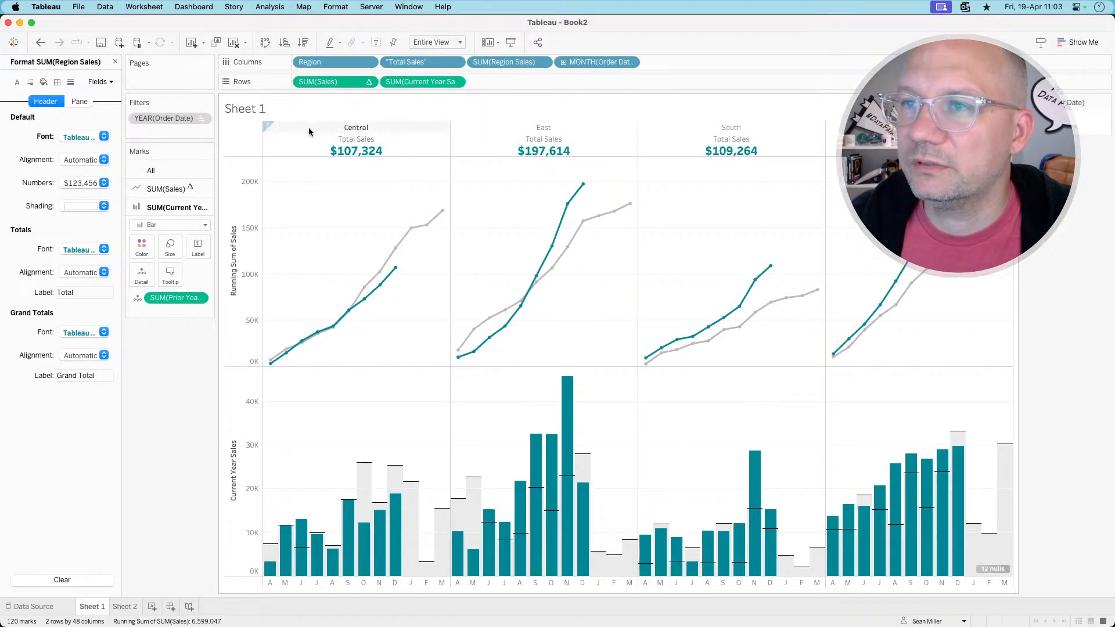
# - Open the Region header formatting, set its font to Tableau Bold and compare it with the reference dashboard
pyautogui.click(308, 131)
pyautogui.press('Escape')
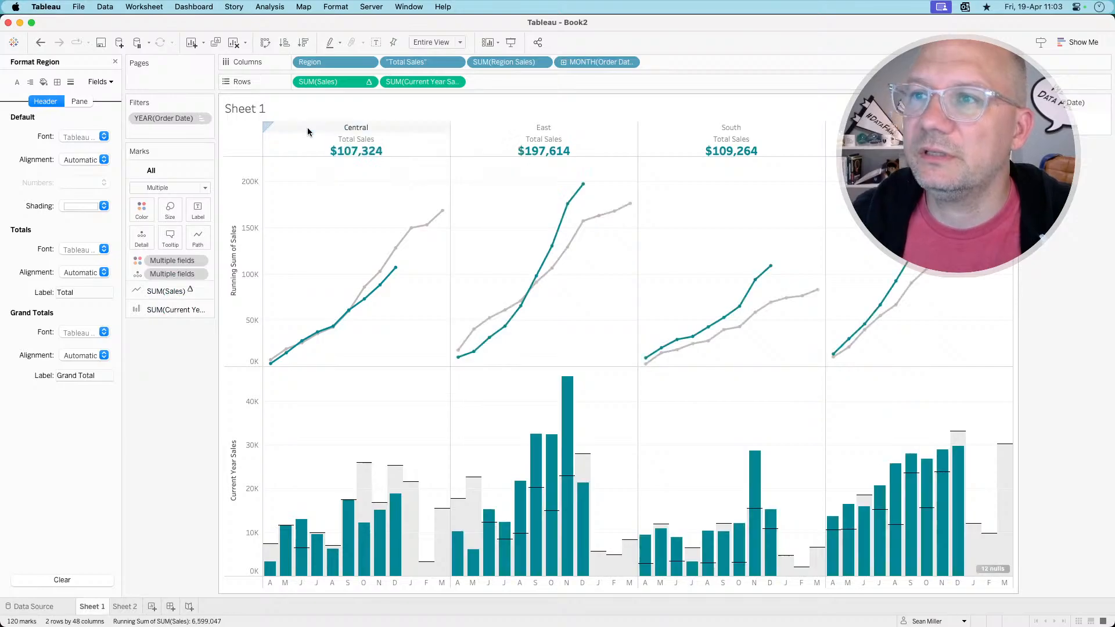
pyautogui.click(104, 137)
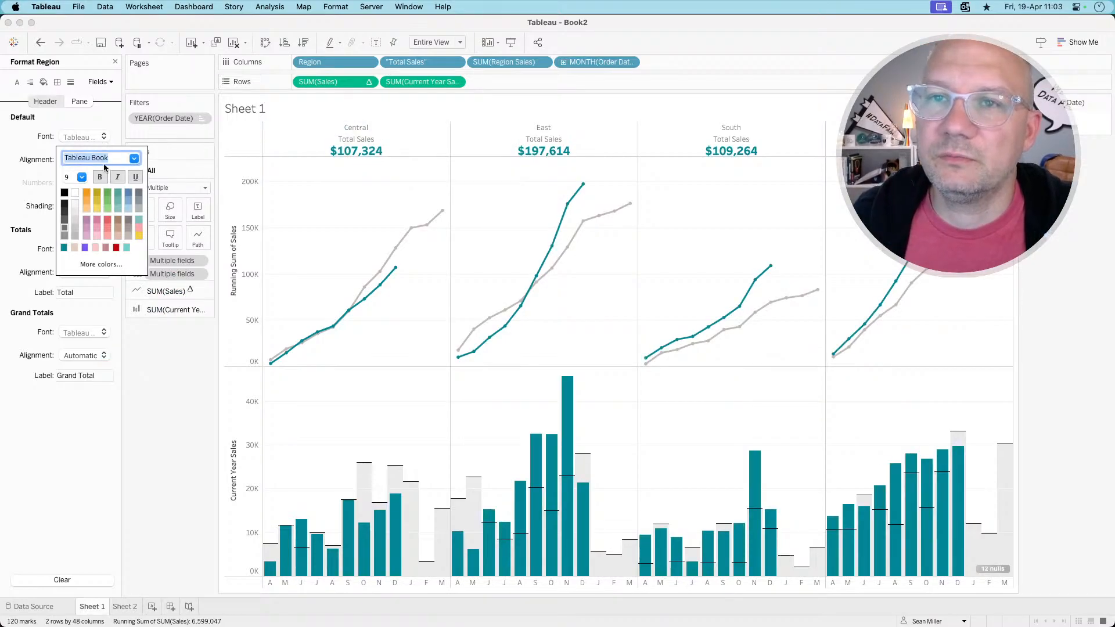
pyautogui.click(135, 158)
pyautogui.click(113, 212)
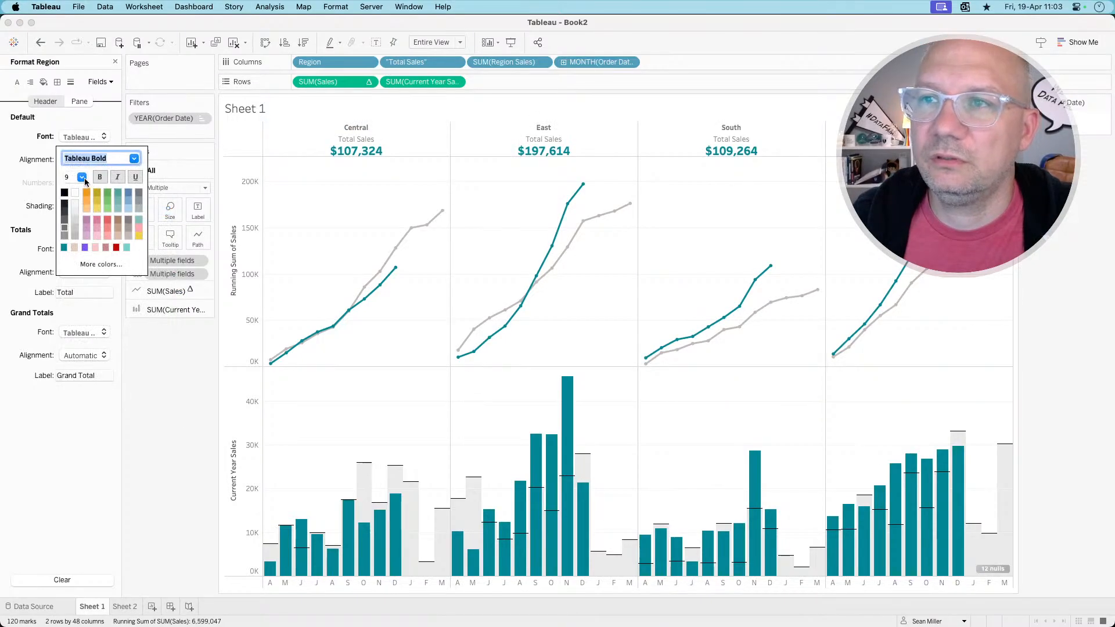
pyautogui.press('super+Tab')
pyautogui.press('super+Tab')
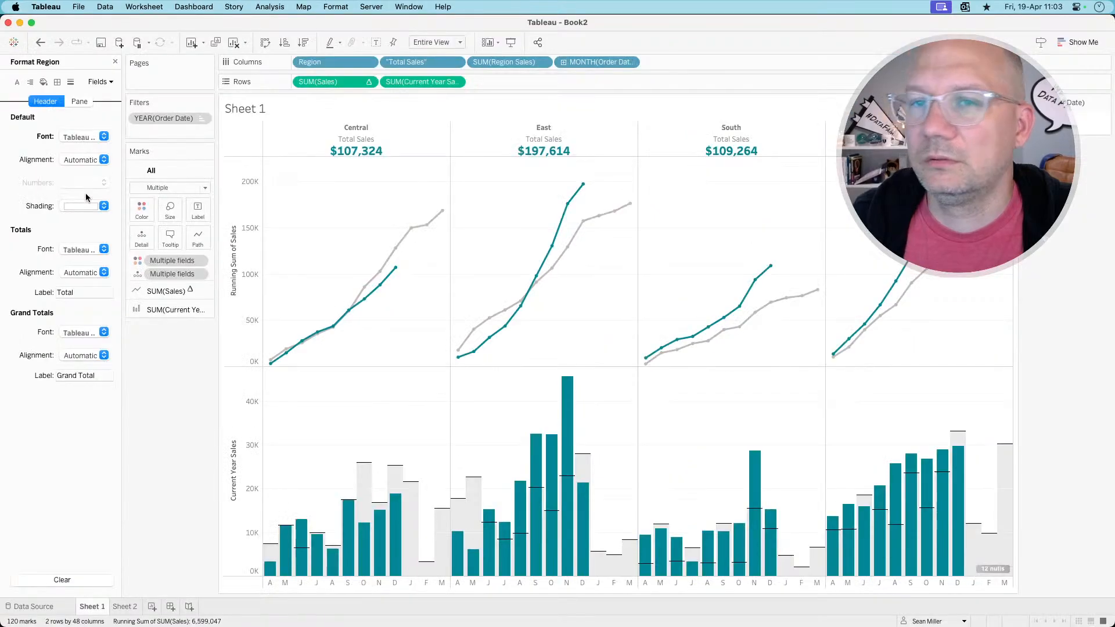
# - Set the Region header font to Tableau Medium, size 14, in white
pyautogui.click(103, 138)
pyautogui.click(134, 159)
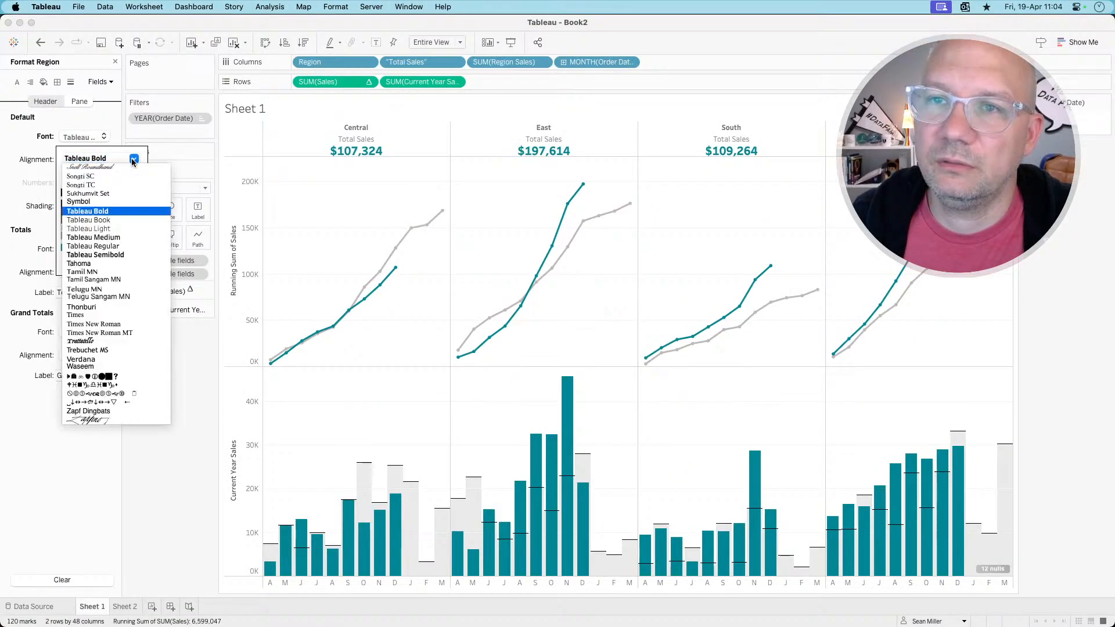
pyautogui.click(113, 238)
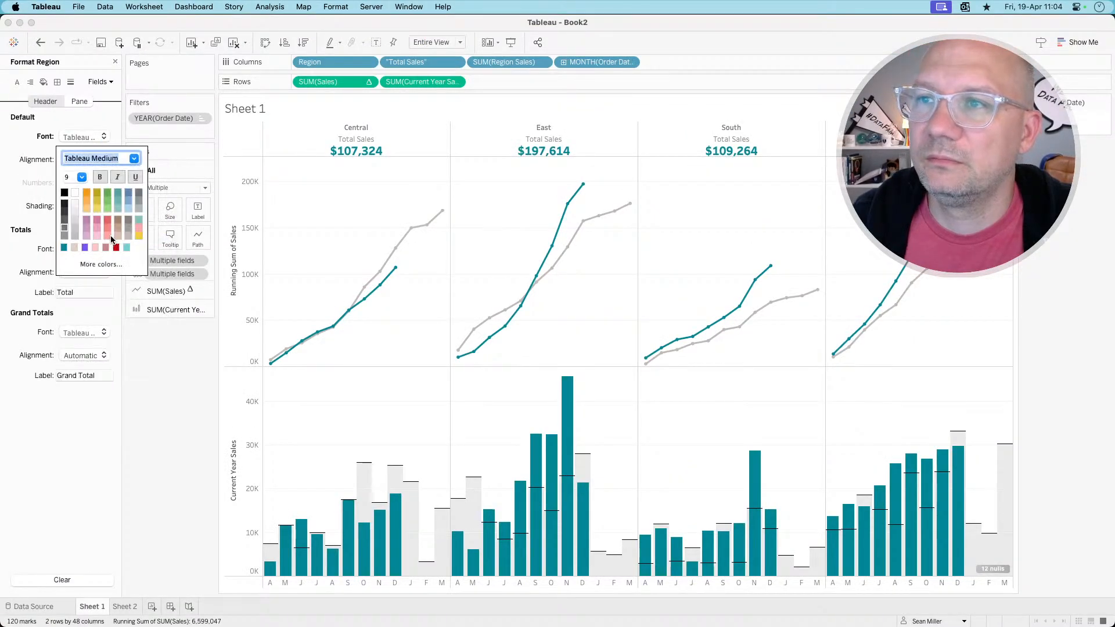
pyautogui.click(82, 177)
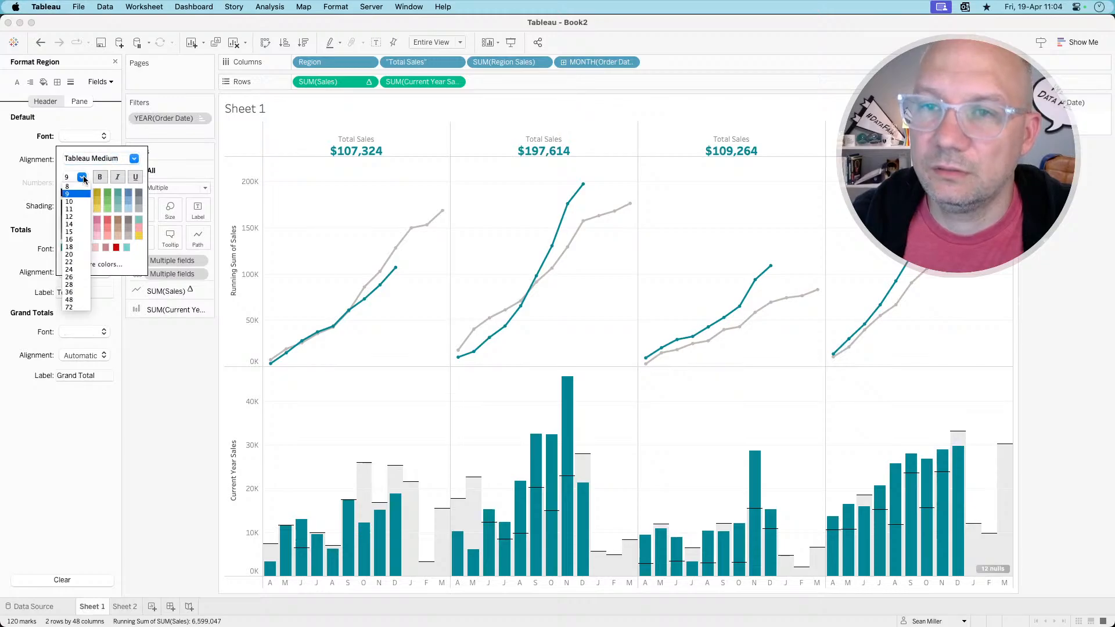
pyautogui.click(80, 224)
pyautogui.click(40, 179)
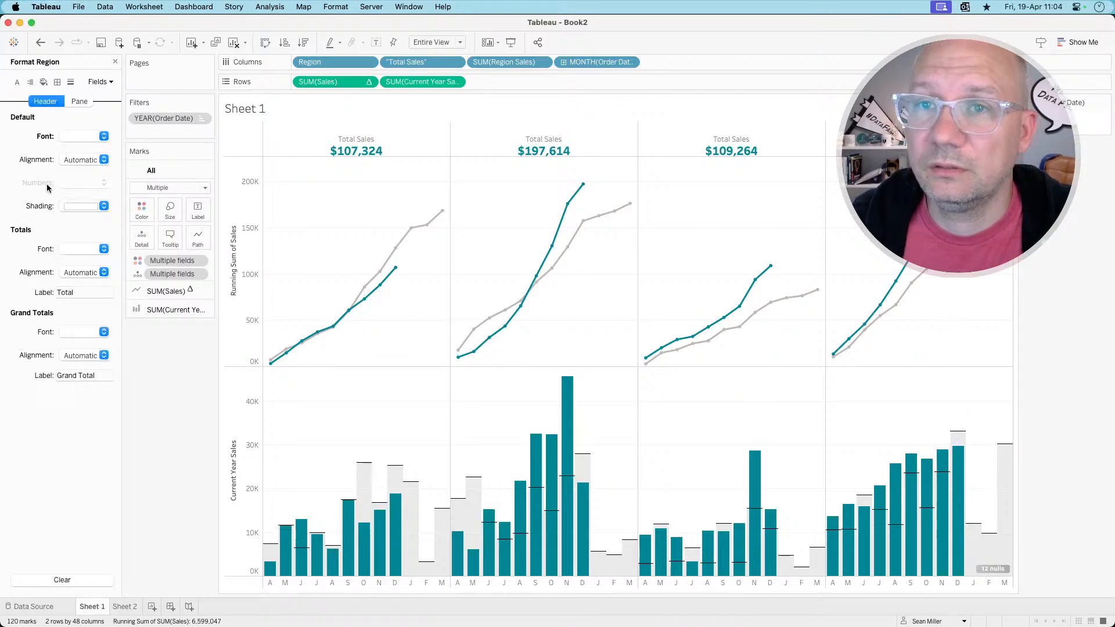
# - Shade the Region headers black and compare them with the reference dashboard
pyautogui.click(80, 207)
pyautogui.click(64, 223)
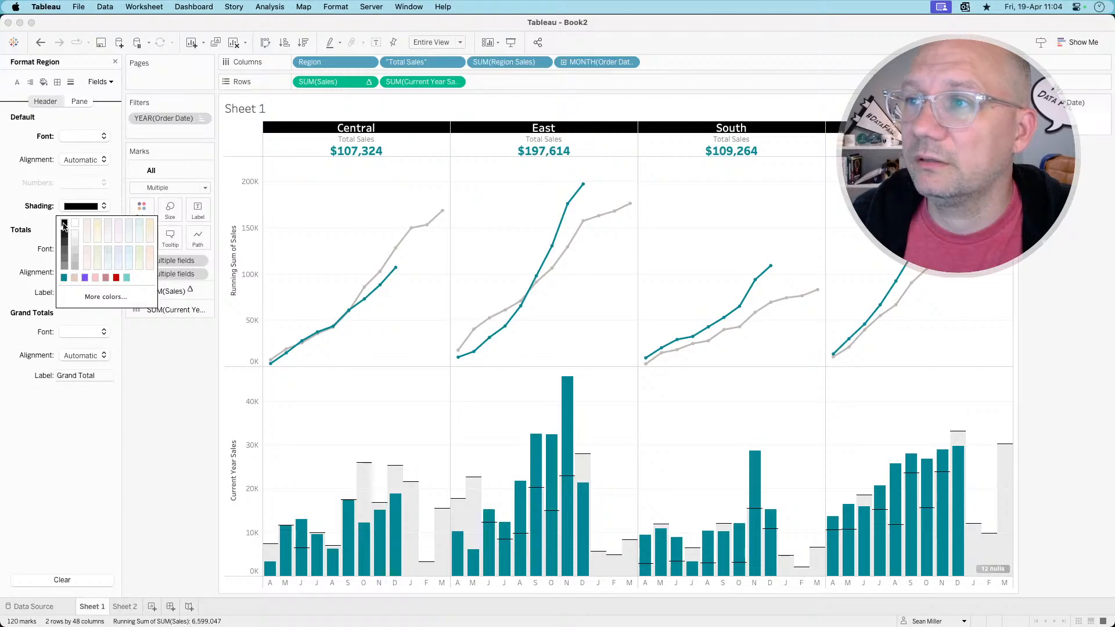
pyautogui.press('super+Tab')
pyautogui.press('super+Tab')
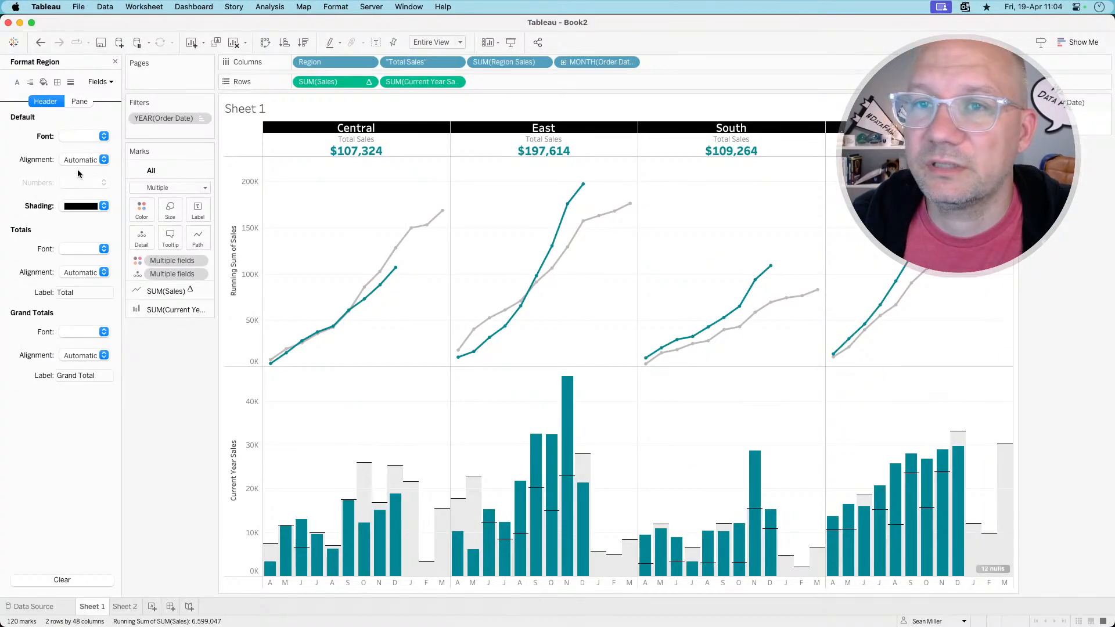
# - Mix a custom dark purple with red 72, green 37 and blue 128 and apply it as the Region header shading
pyautogui.click(80, 206)
pyautogui.click(106, 296)
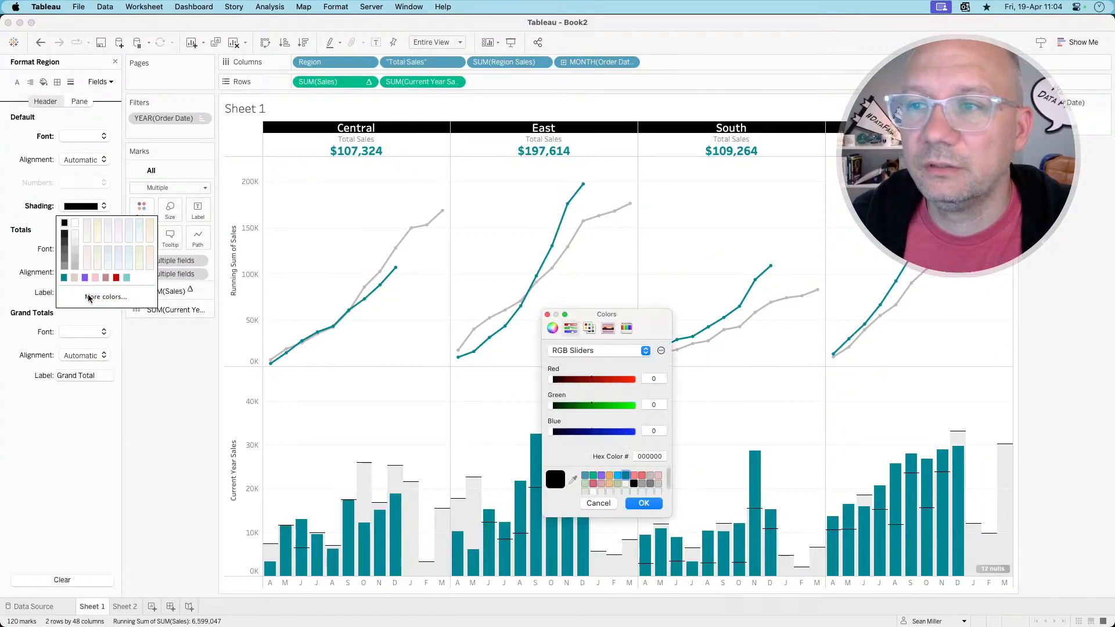
pyautogui.click(586, 476)
pyautogui.scroll(-1, 598, 482)
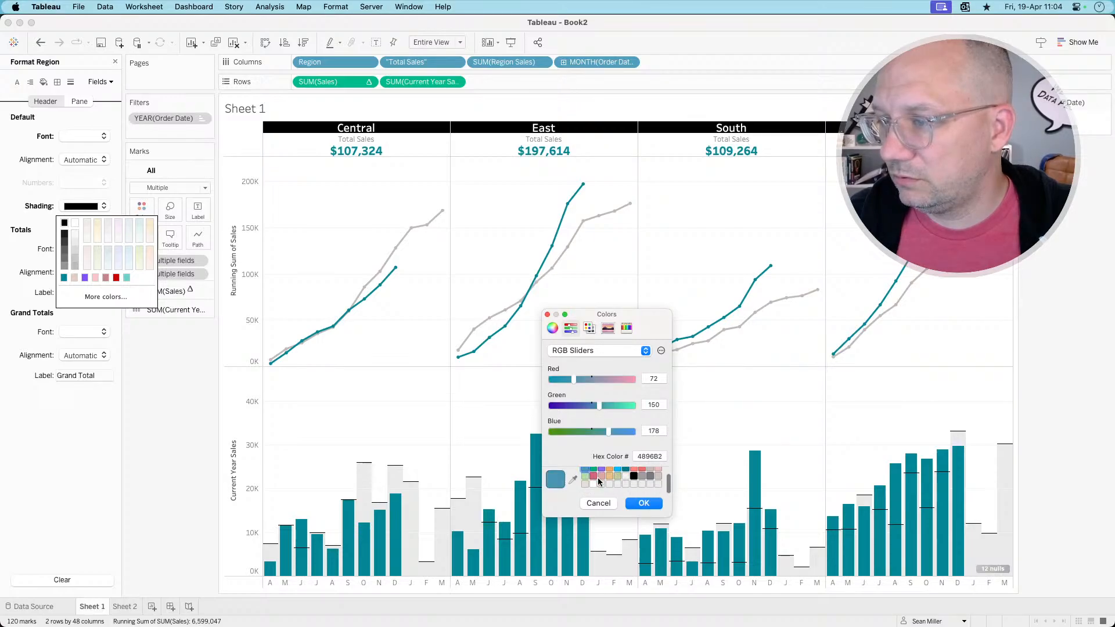
pyautogui.scroll(1, 599, 481)
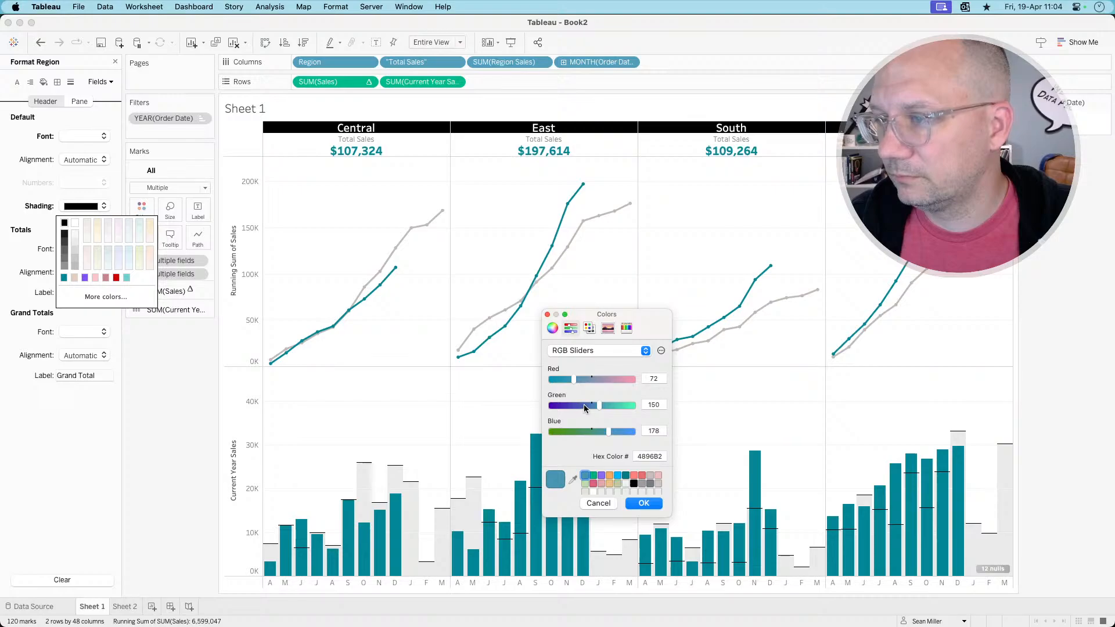
pyautogui.moveTo(584, 404); pyautogui.dragTo(561, 409)
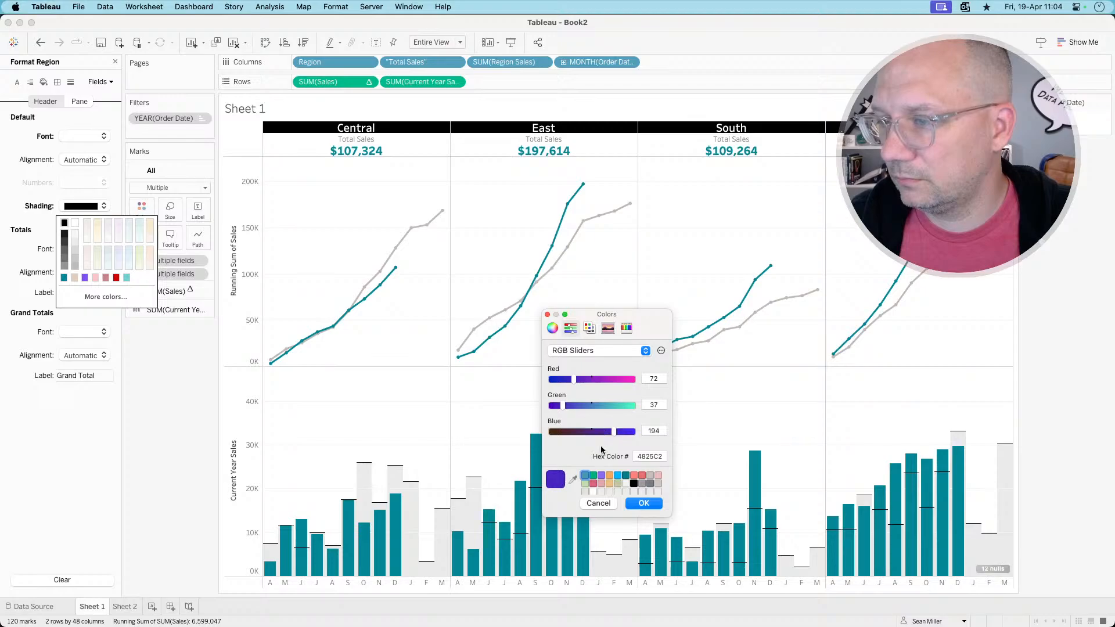
pyautogui.moveTo(572, 434); pyautogui.dragTo(594, 438)
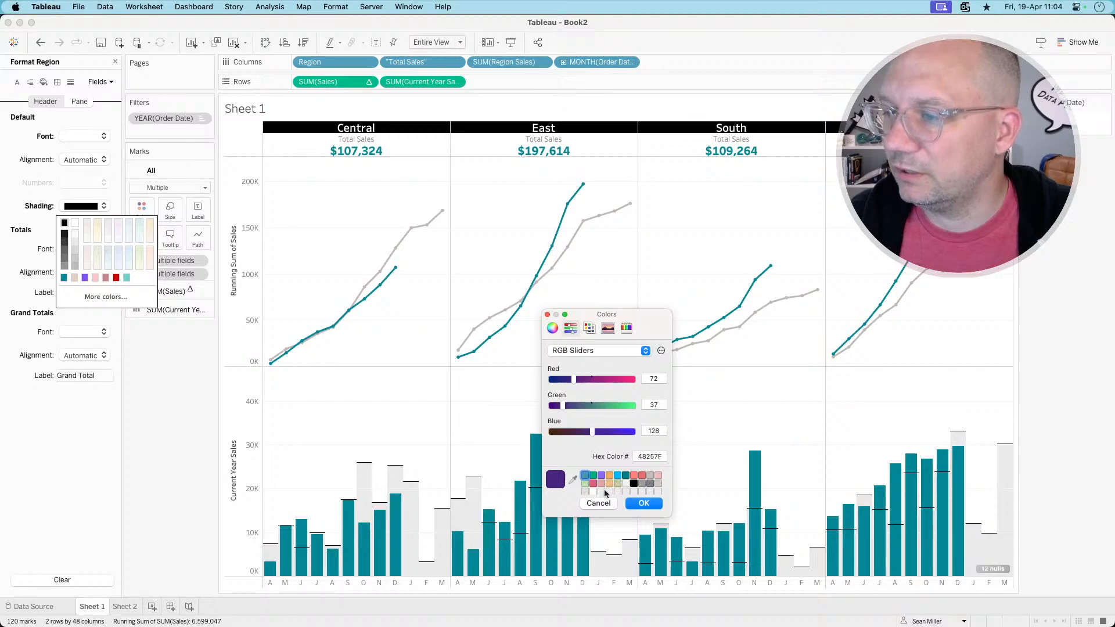
pyautogui.click(643, 504)
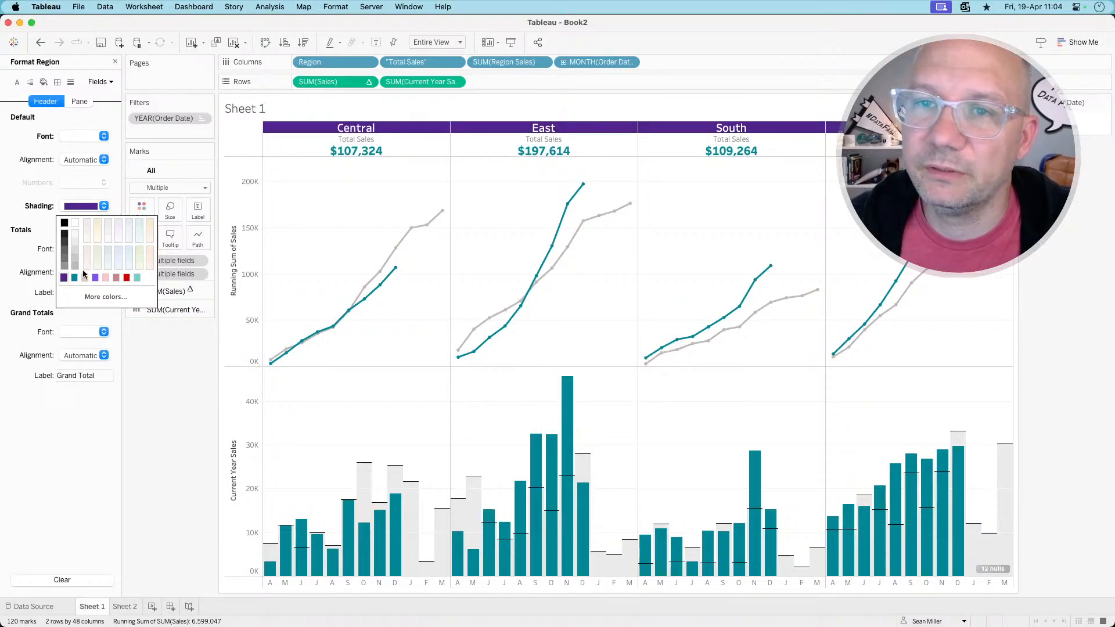
# - Adjust the Region header shading to custom colour 484764, with green 71 and blue 100
pyautogui.click(106, 296)
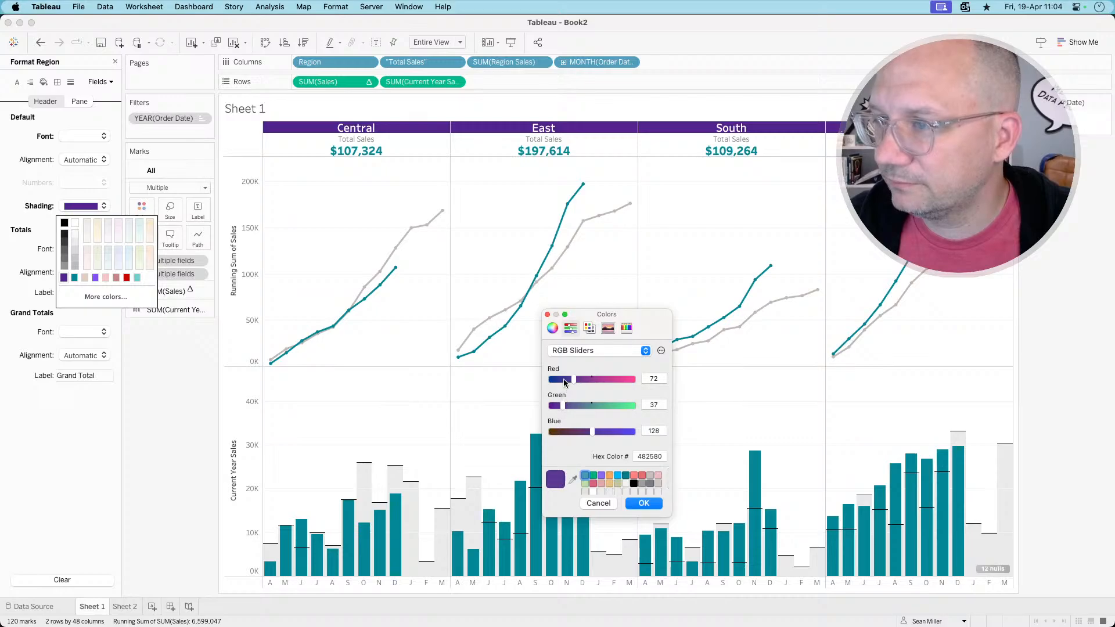
pyautogui.click(574, 404)
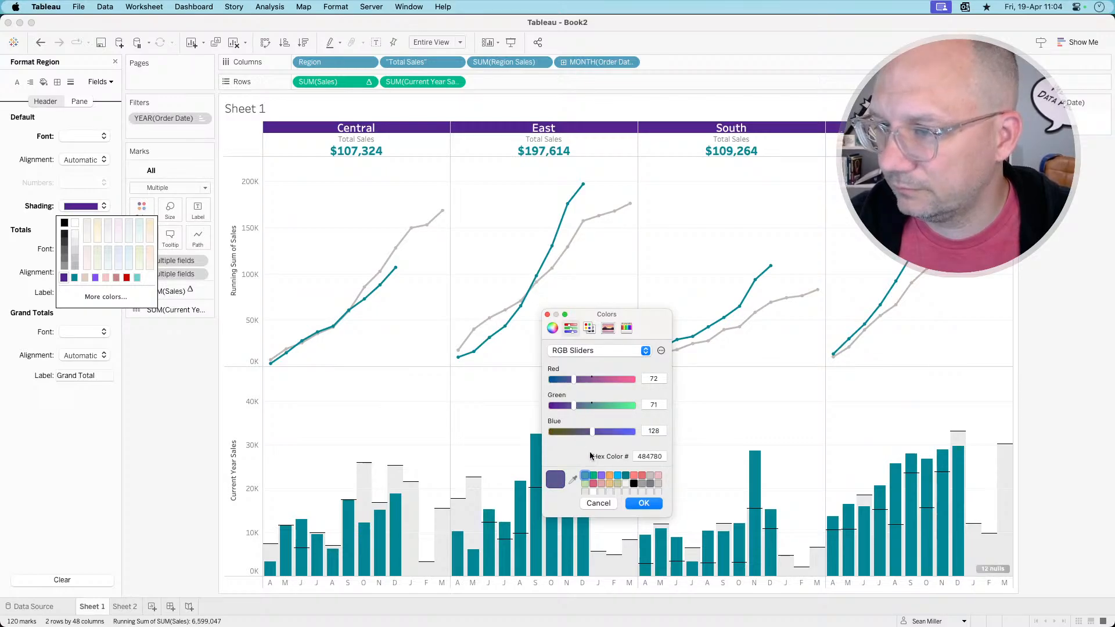
pyautogui.click(616, 431)
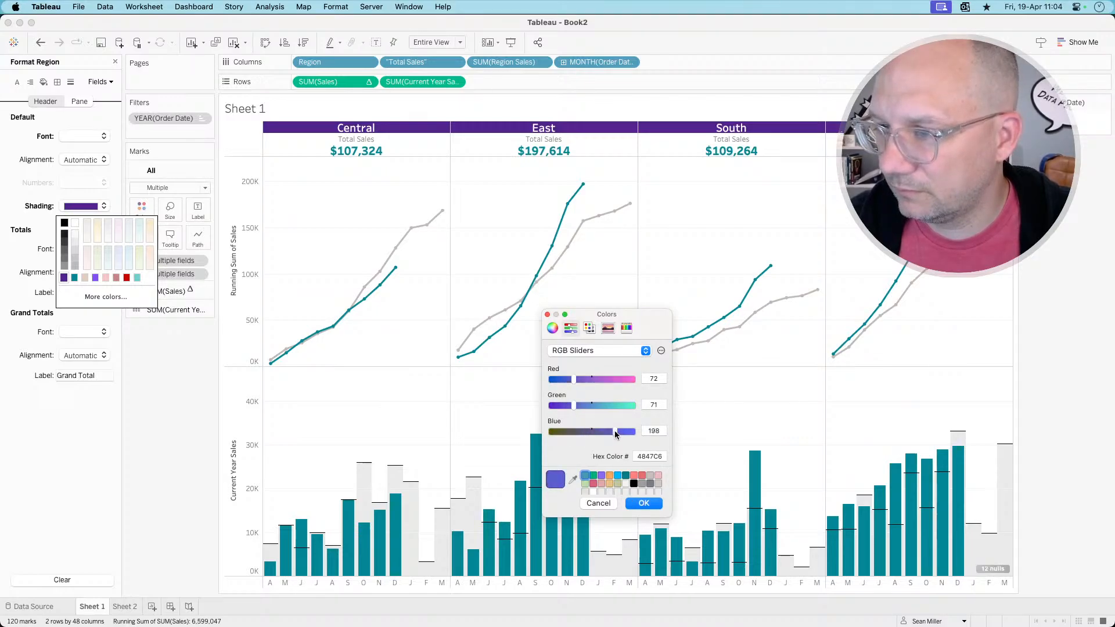
pyautogui.moveTo(625, 434); pyautogui.dragTo(561, 433)
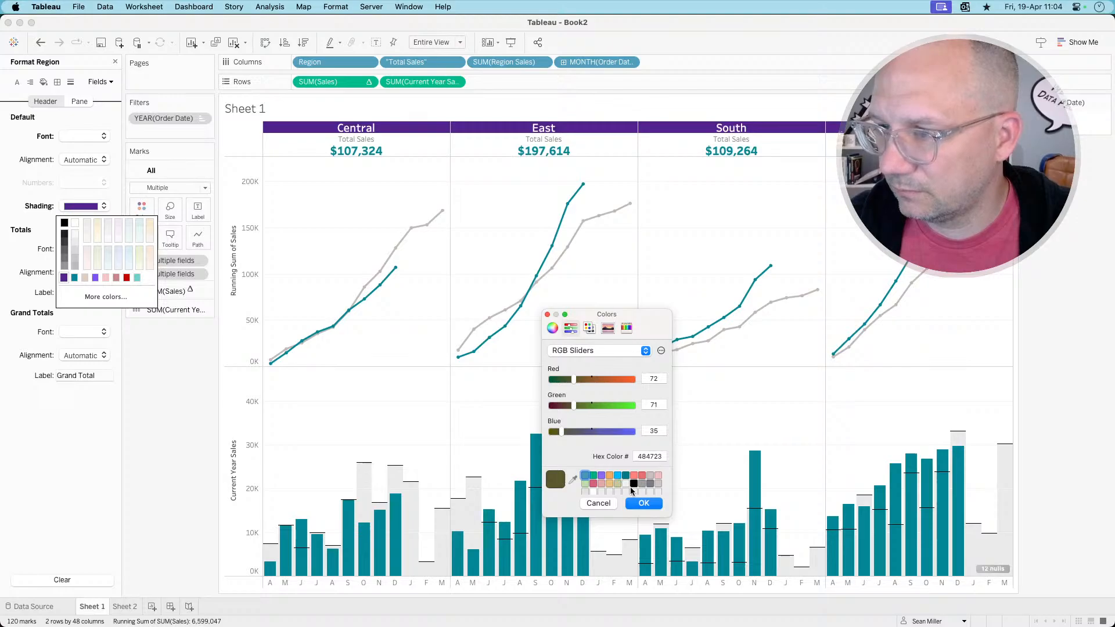
pyautogui.click(583, 433)
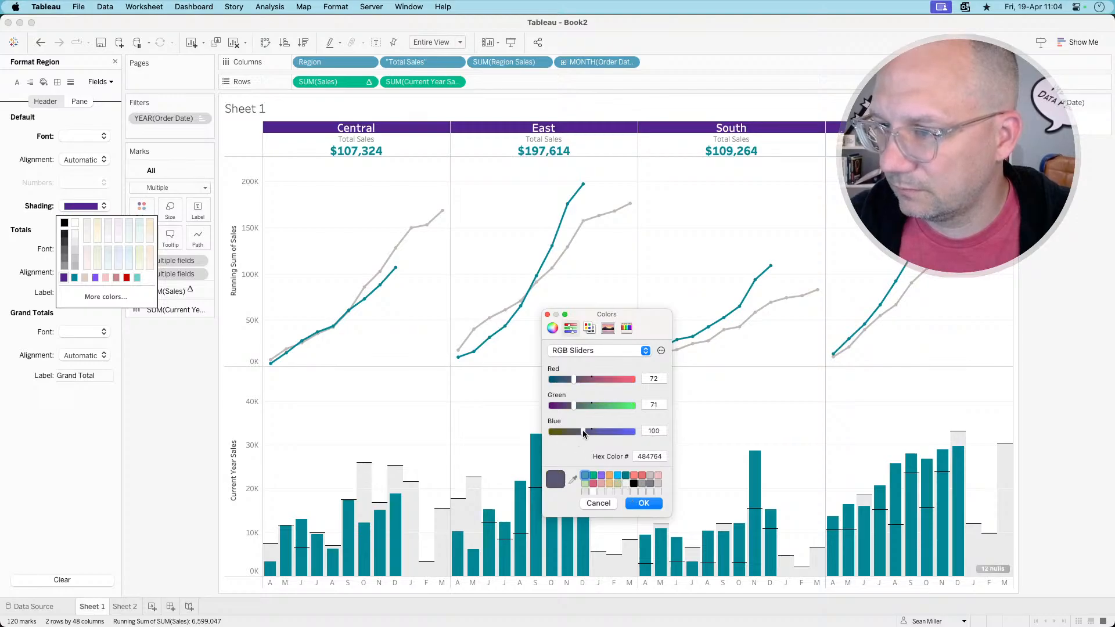
pyautogui.click(648, 503)
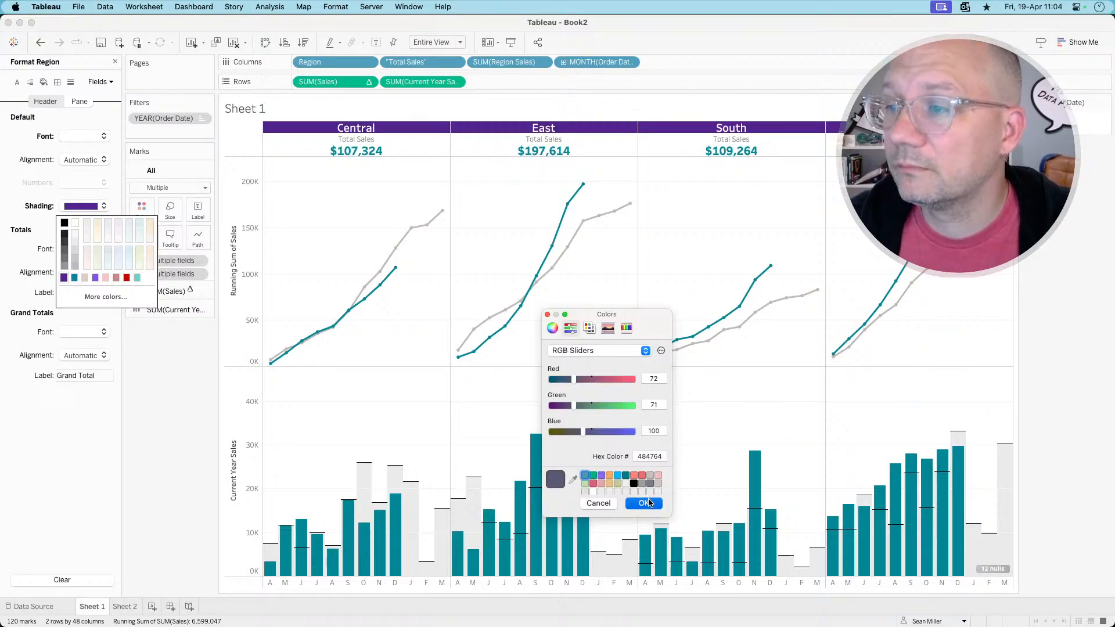
pyautogui.click(315, 254)
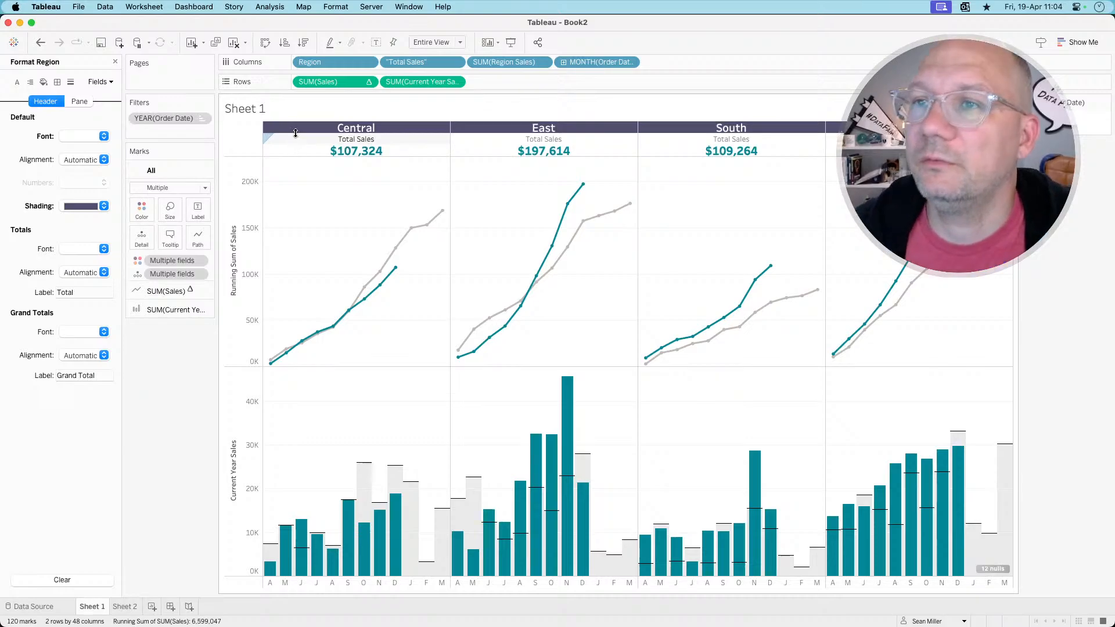
# - Increase the Region header row's height slightly, compare the headers with the reference dashboard, and close the Region formatting
pyautogui.moveTo(296, 133); pyautogui.dragTo(295, 139)
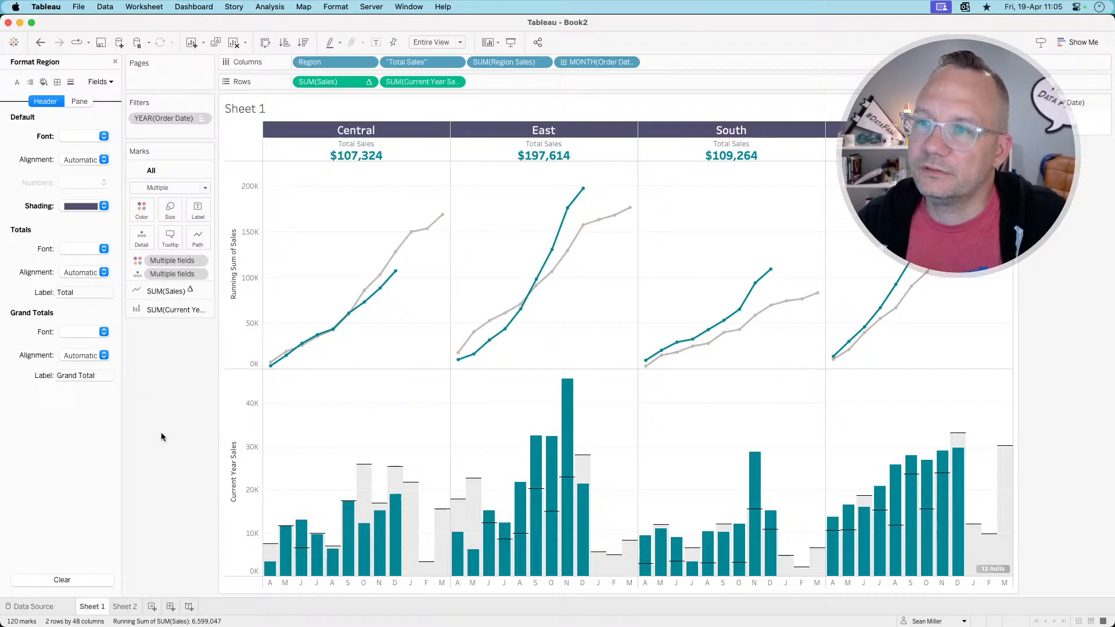
pyautogui.press('super+Tab')
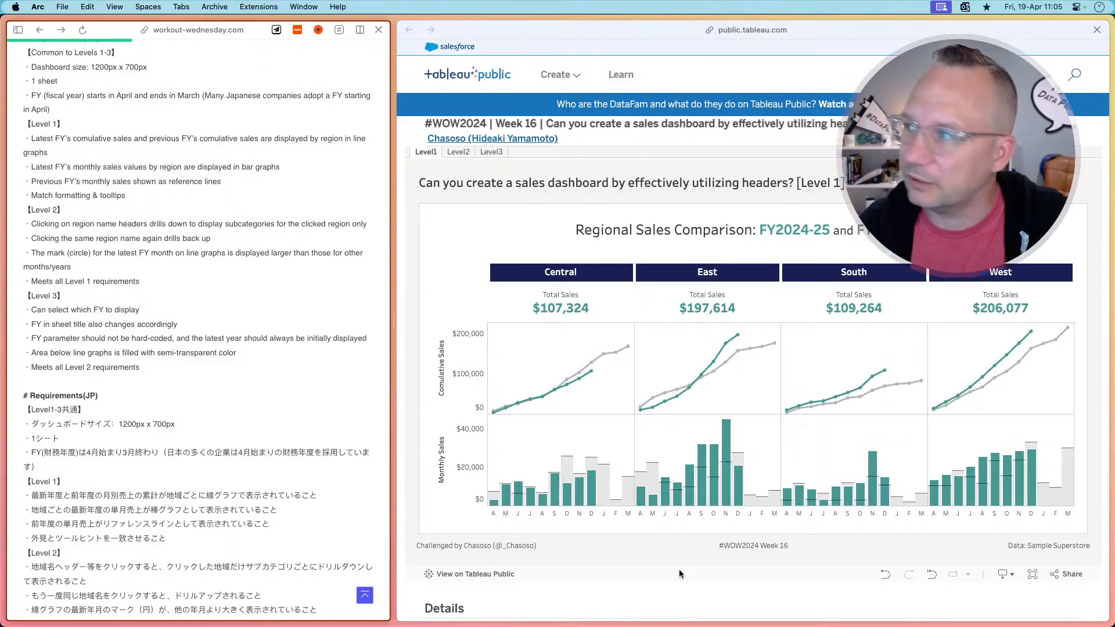
pyautogui.press('super+Tab')
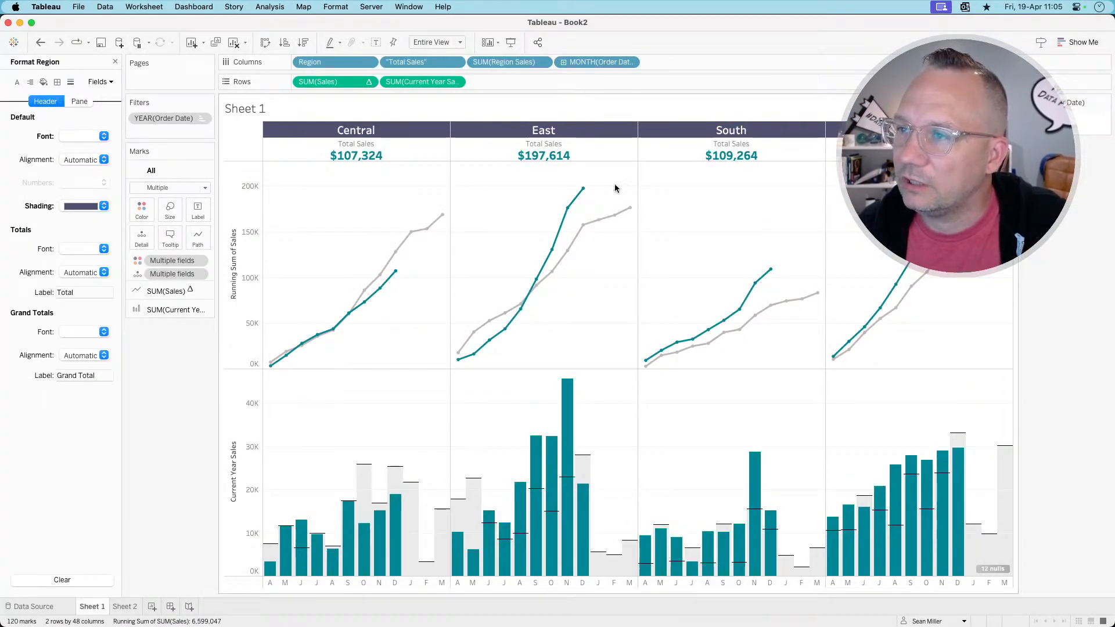
pyautogui.click(115, 61)
# - Switch to the reference workbook in Arc, open its Level2 dashboard and try the drill-down on the Central region header
pyautogui.press('super+Tab')
pyautogui.click(458, 152)
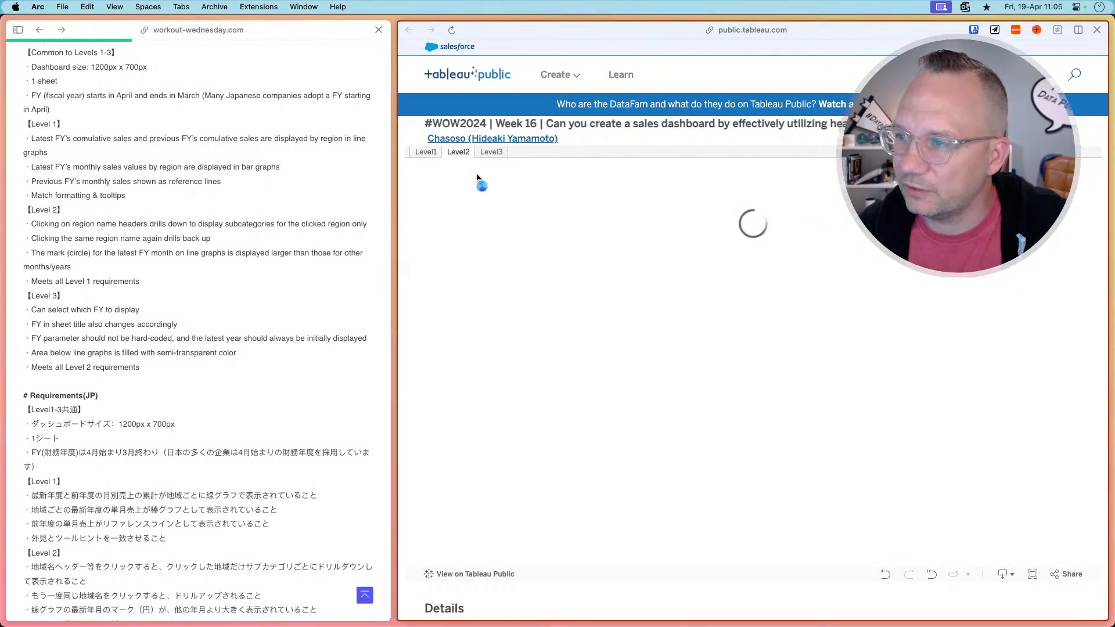
pyautogui.click(561, 279)
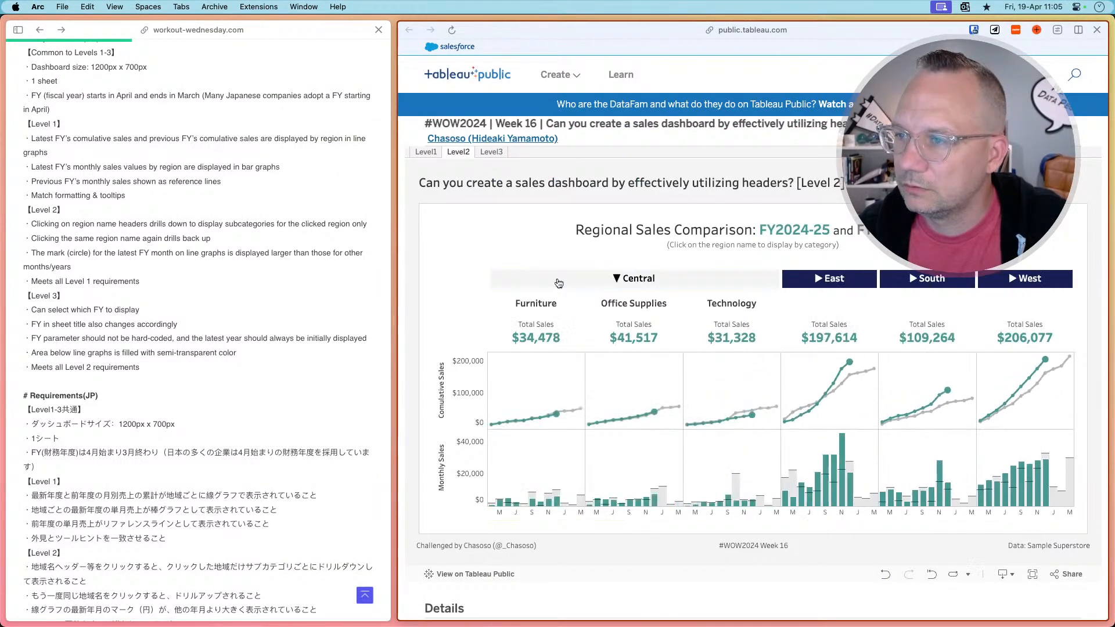
pyautogui.click(558, 283)
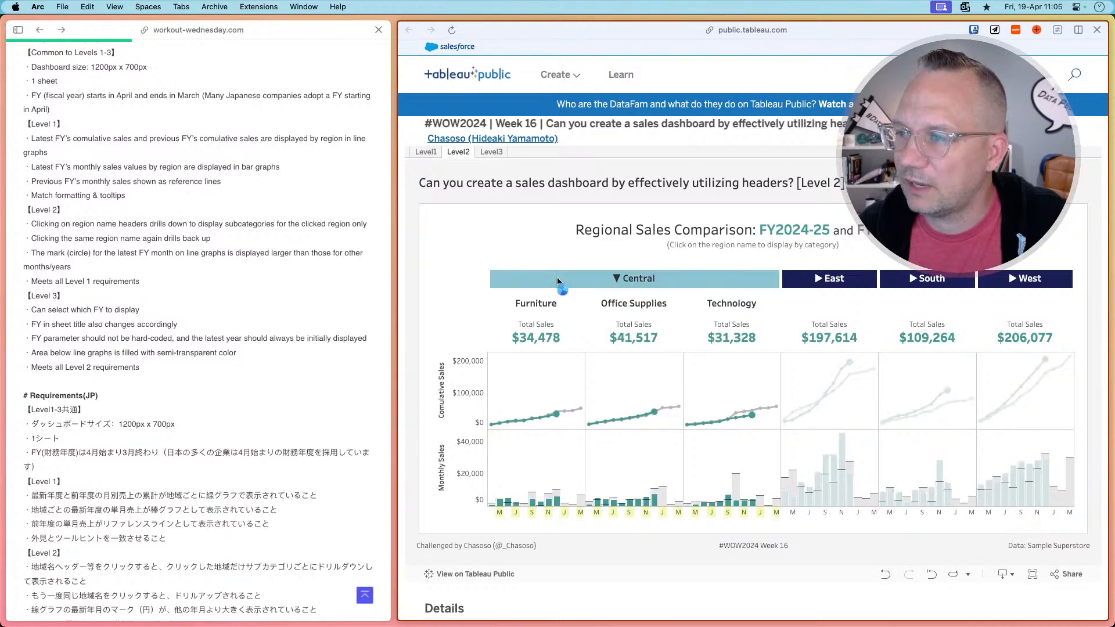
# - Return to Tableau, test how selecting the Central header on Sheet 1 behaves, and clear the selection
pyautogui.press('super+Tab')
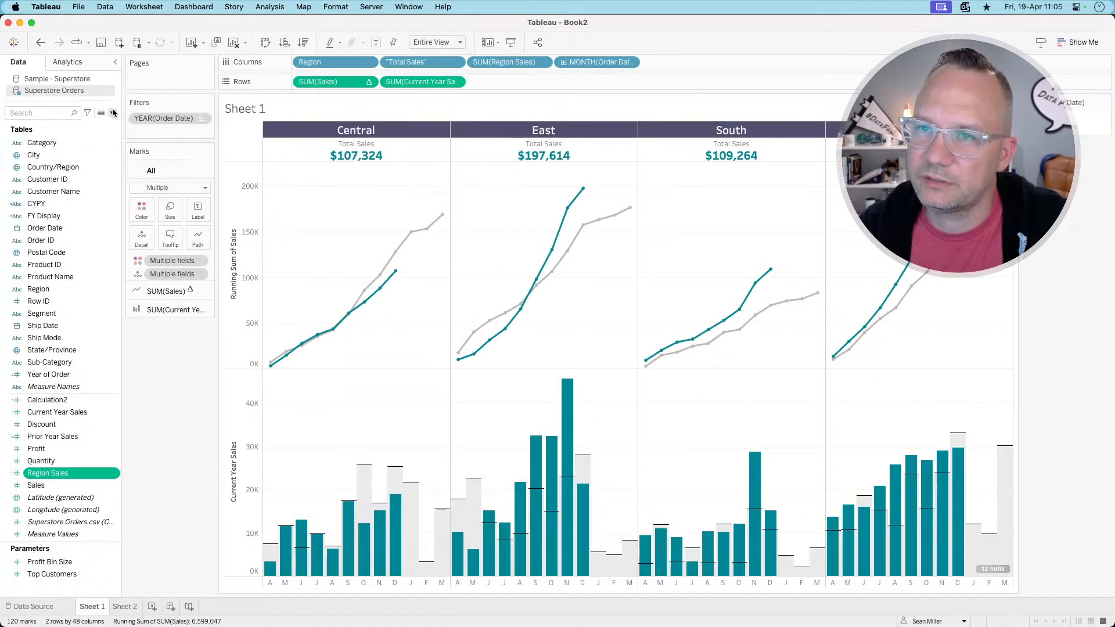
pyautogui.click(356, 130)
pyautogui.click(357, 130)
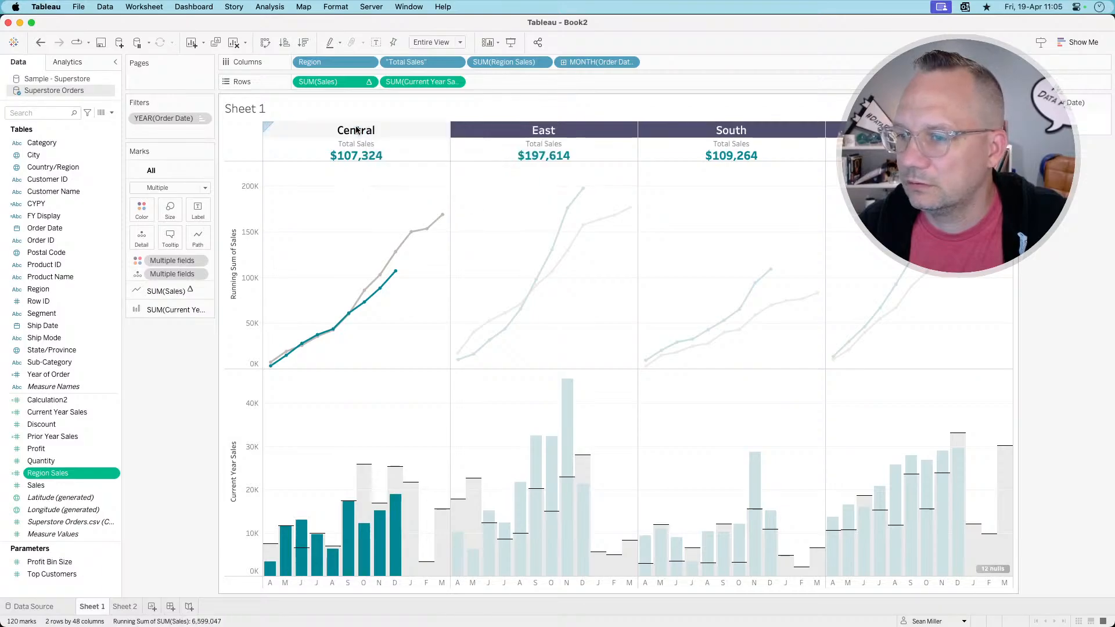
pyautogui.click(363, 137)
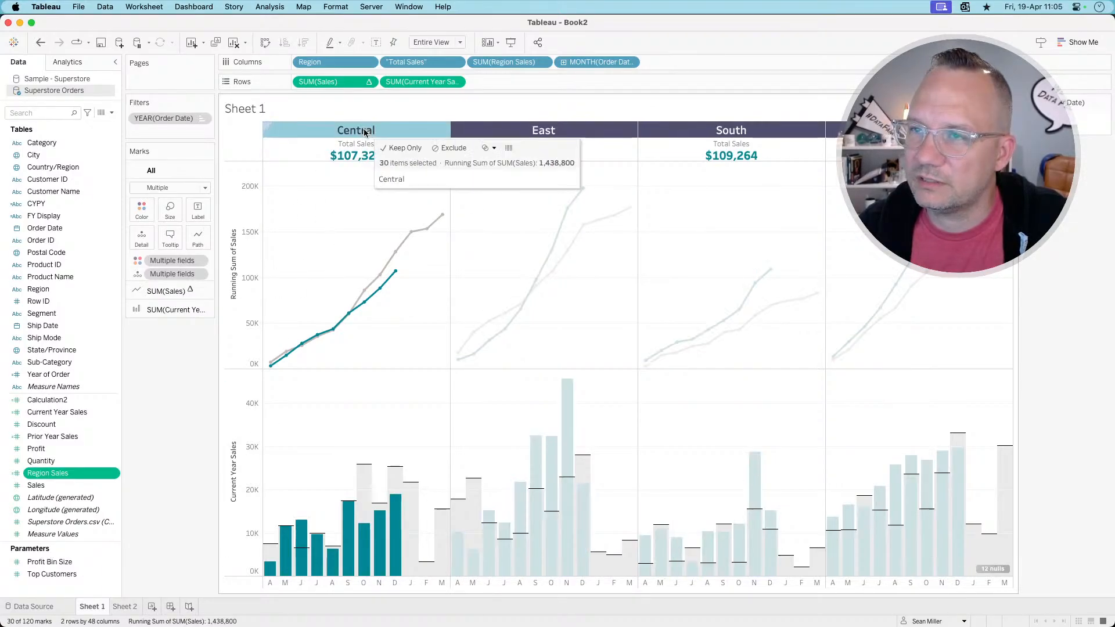
pyautogui.click(270, 218)
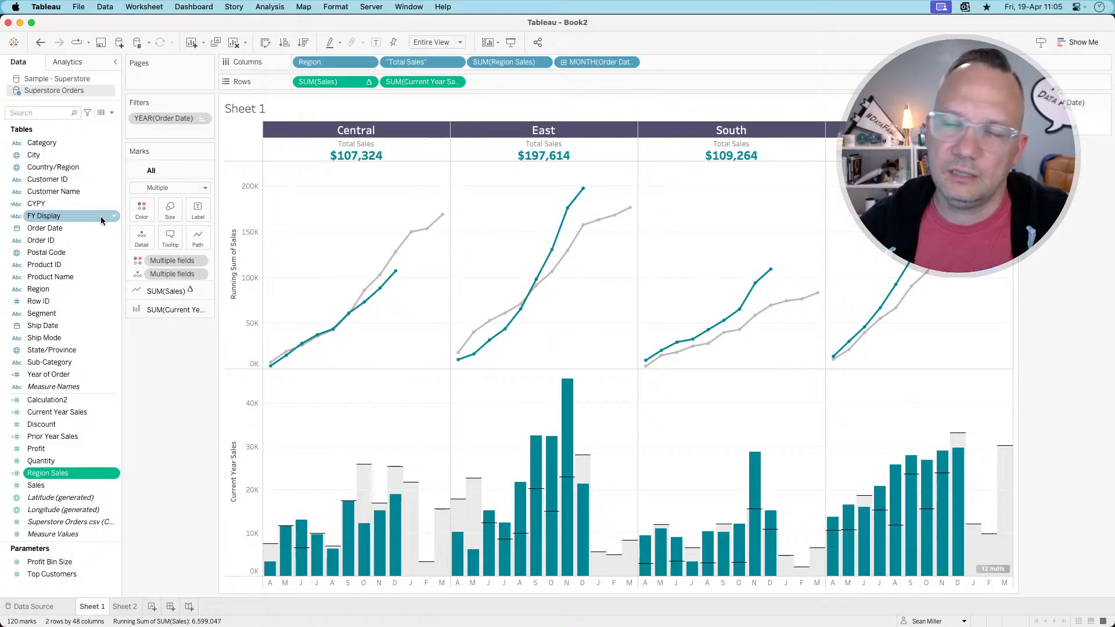
# - Switch back to the Level2 reference dashboard in Arc and examine how the Central header reacts to being selected again
pyautogui.press('super+Tab')
pyautogui.click(558, 280)
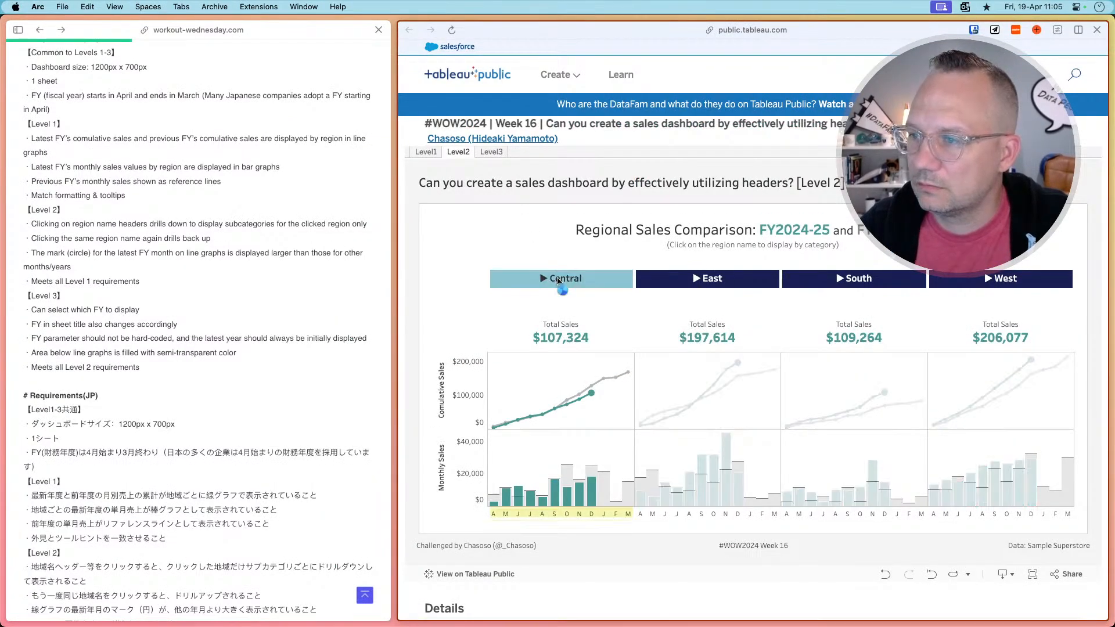
pyautogui.click(559, 280)
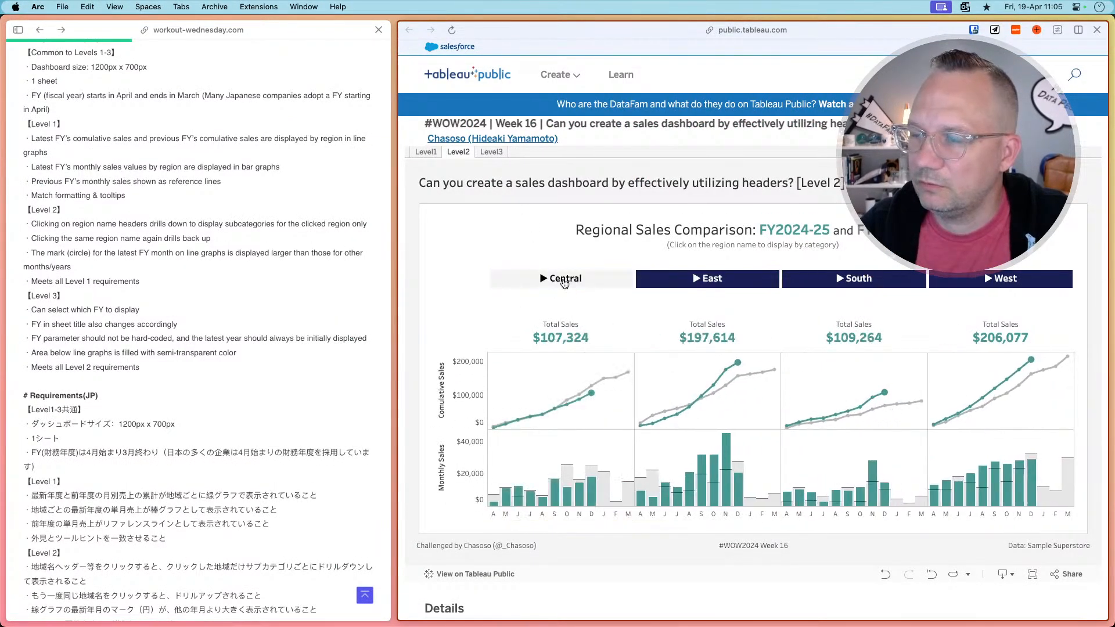
# - Return to Tableau and create a set from Region named Region Set, with no members selected
pyautogui.press('super+Tab')
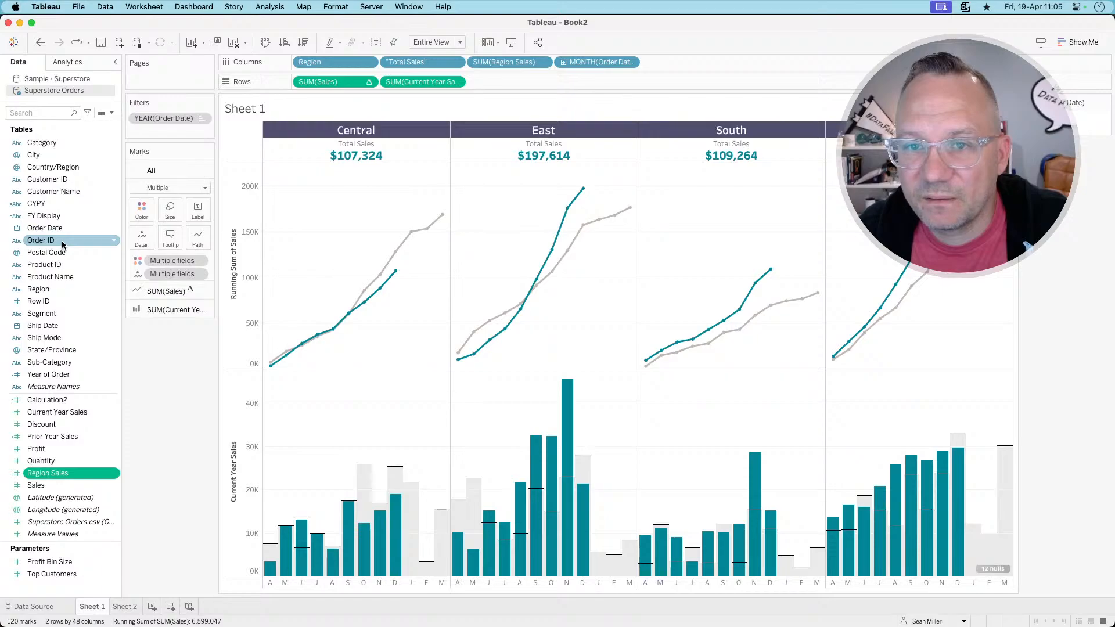
pyautogui.rightClick(55, 293)
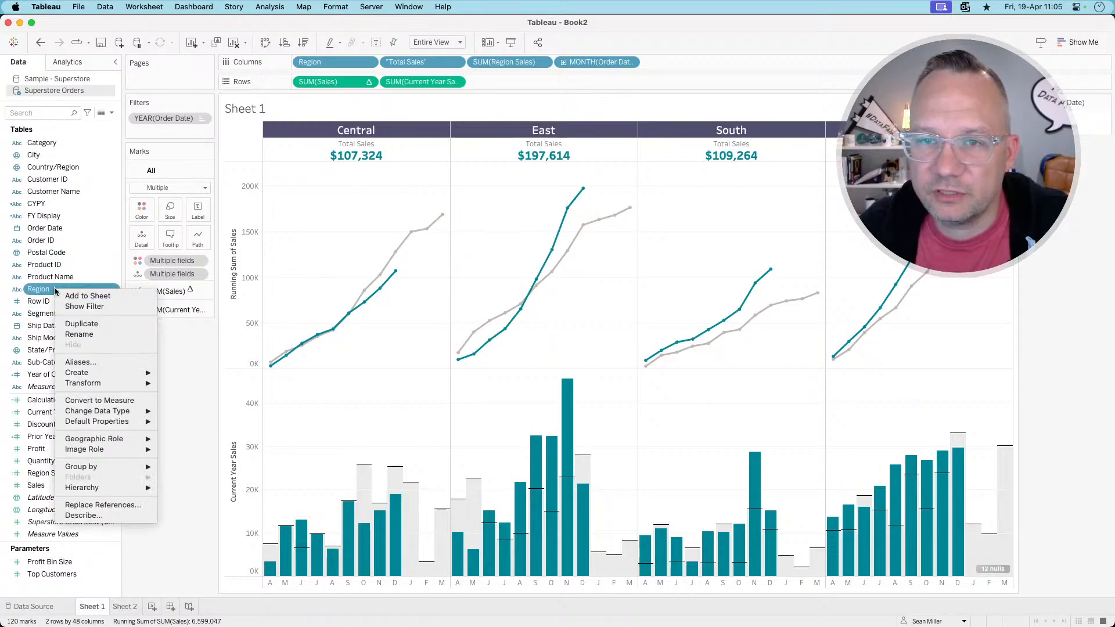
pyautogui.moveTo(116, 375)
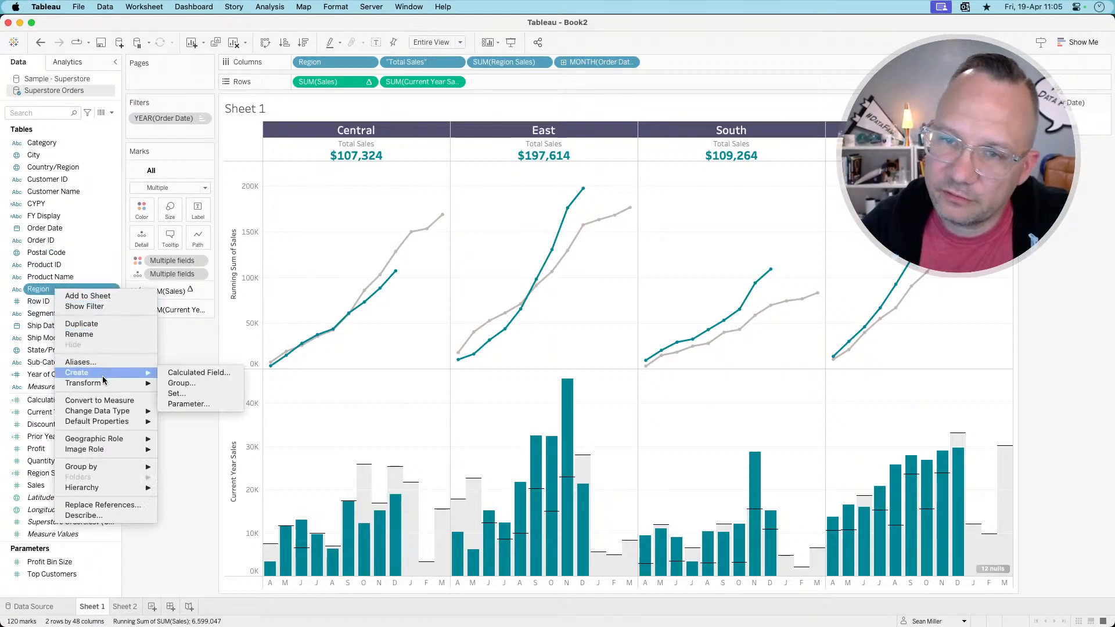
pyautogui.click(178, 394)
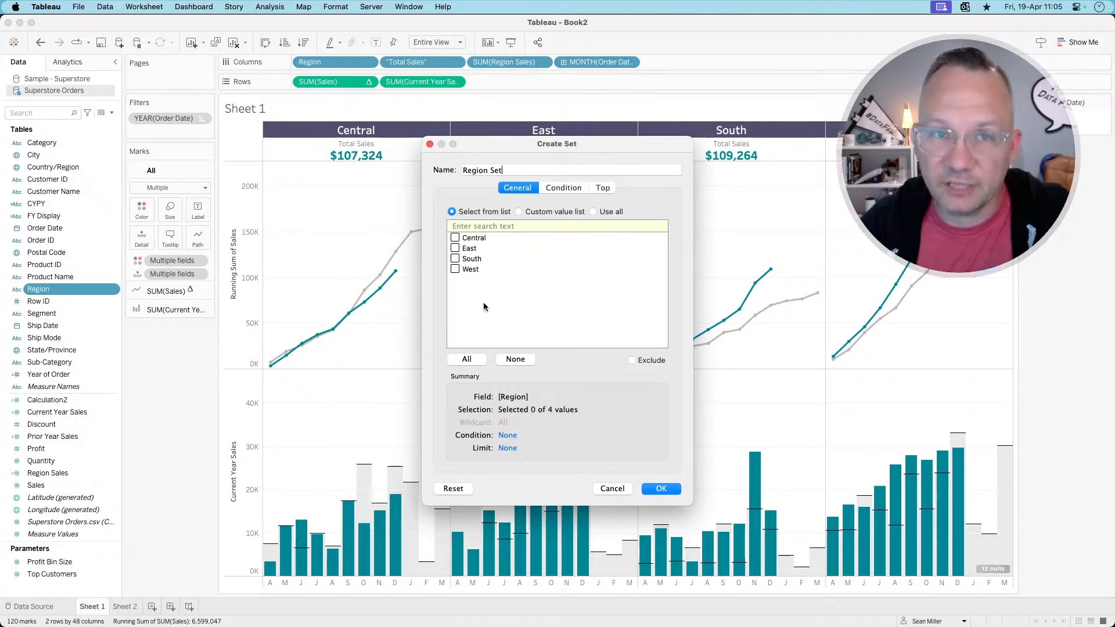
pyautogui.click(656, 491)
# - Start a calculated field based on Region Set and name it Category Split
pyautogui.rightClick(62, 301)
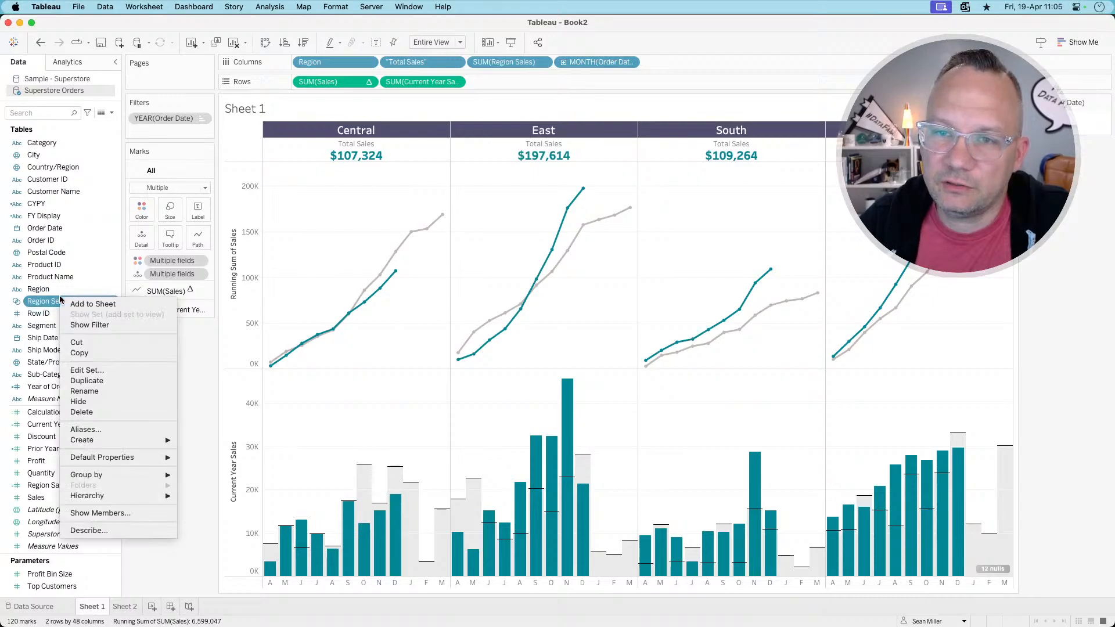
pyautogui.moveTo(86, 440)
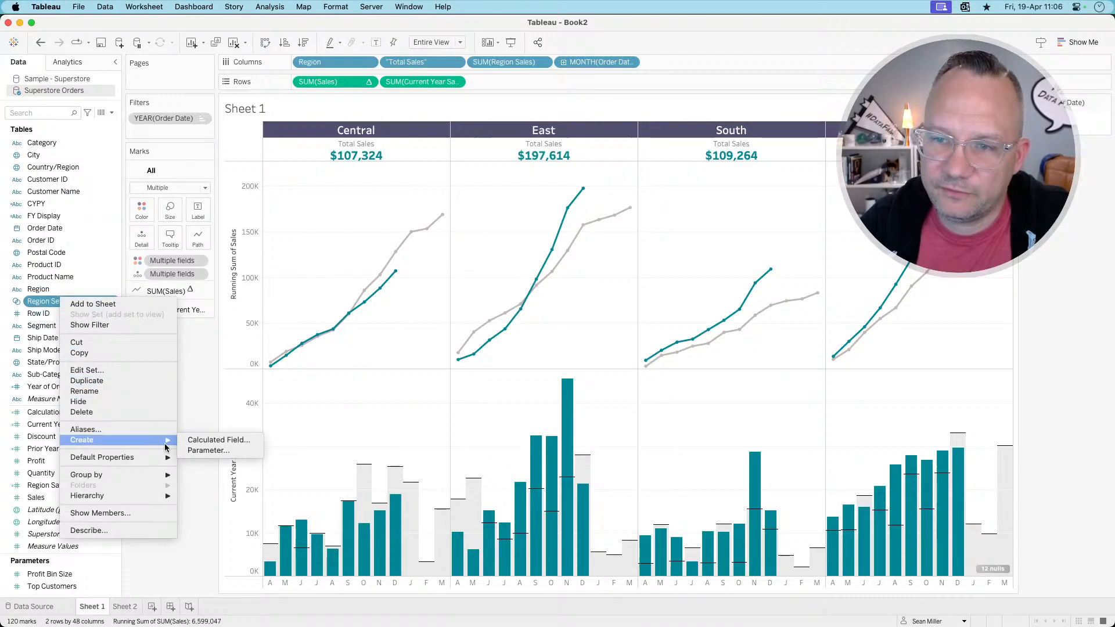
pyautogui.click(211, 441)
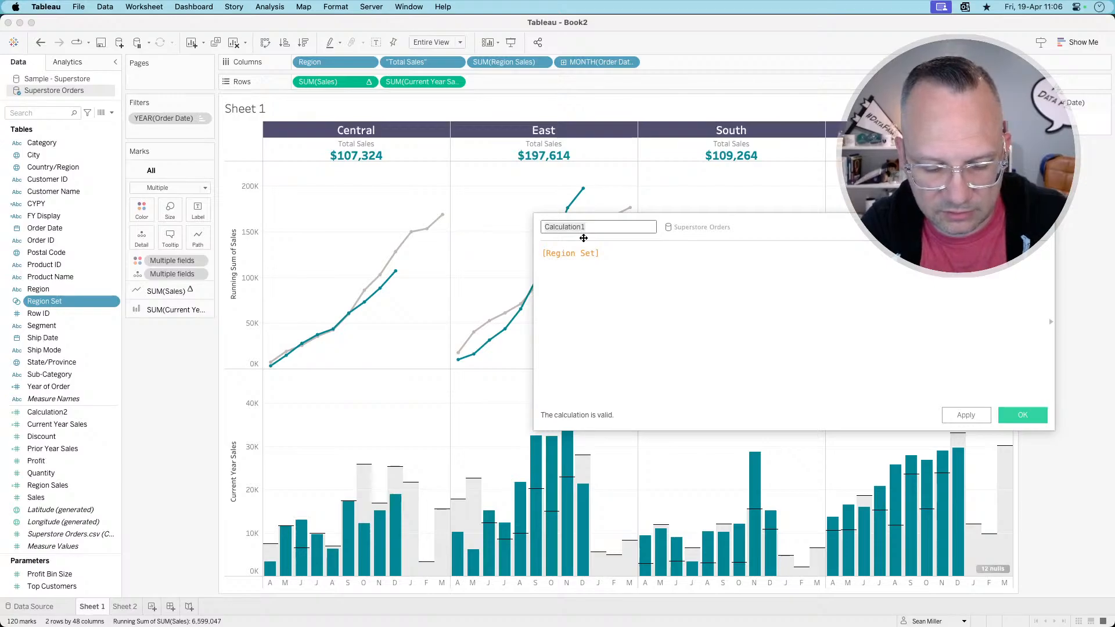
pyautogui.write('Categor')
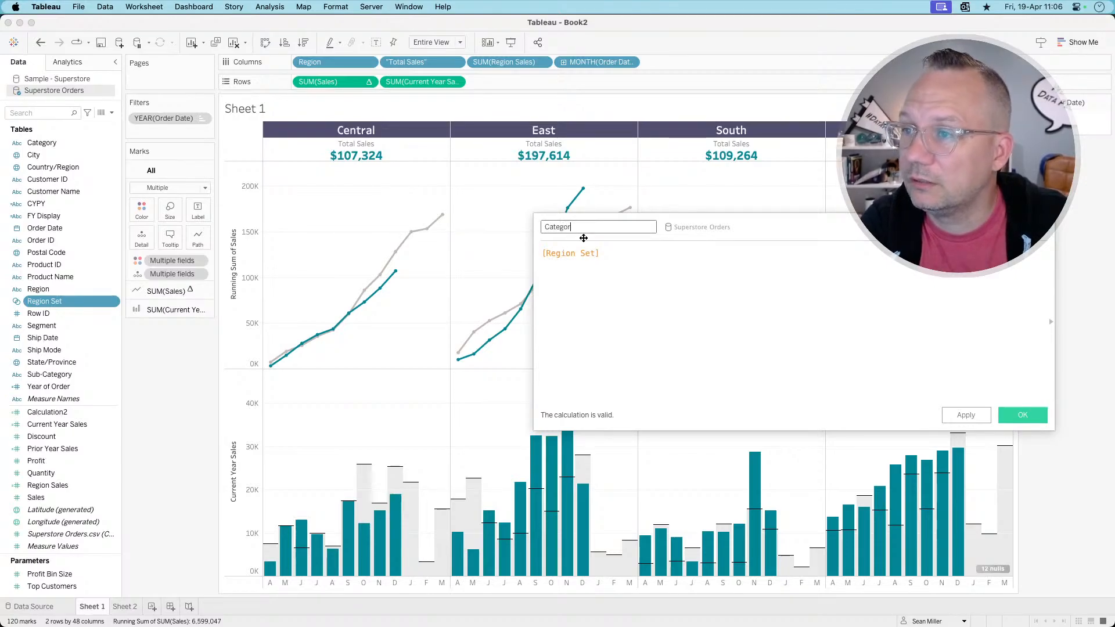
pyautogui.write('y Split')
pyautogui.press('Tab')
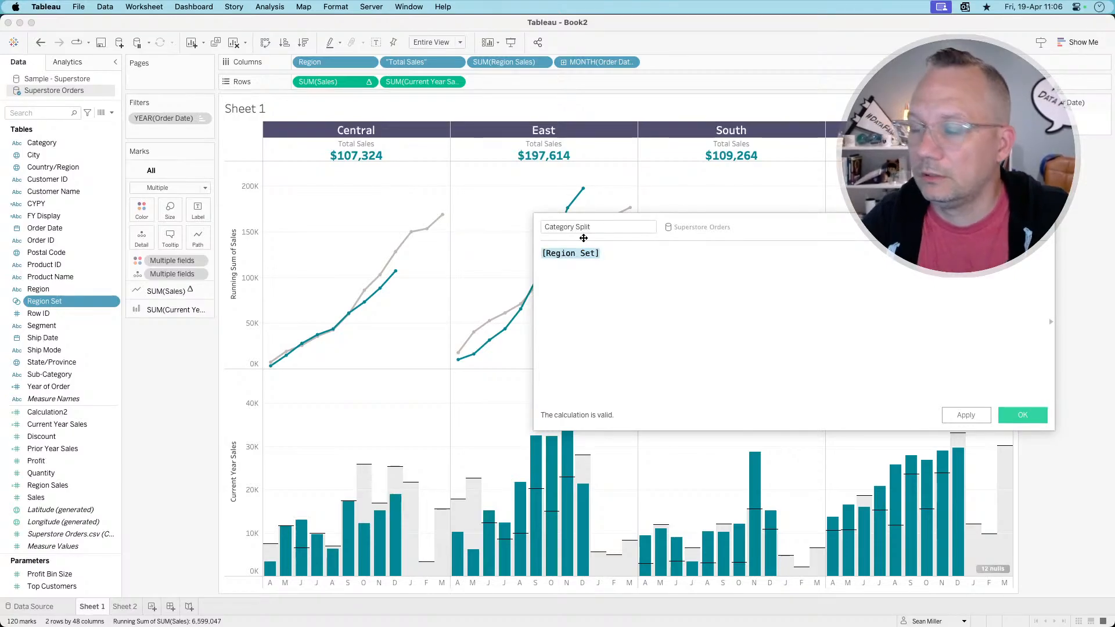
# - Write the Category Split formula as if [Region Set] then [Sub-Category] END
pyautogui.press('Left')
pyautogui.write('if')
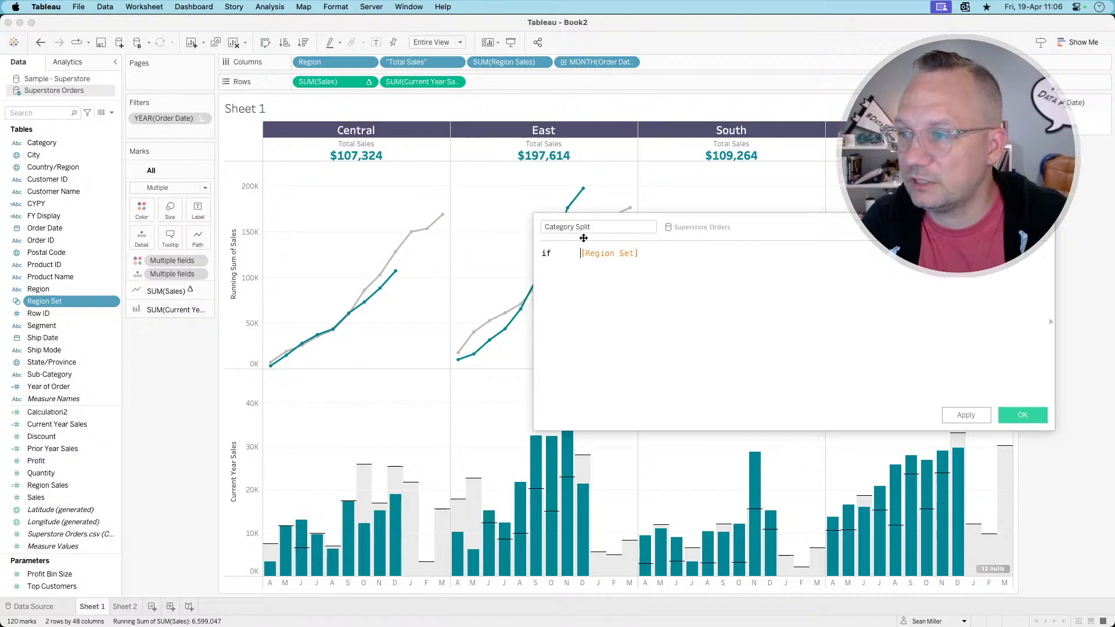
pyautogui.press('BackSpace')
pyautogui.press('End')
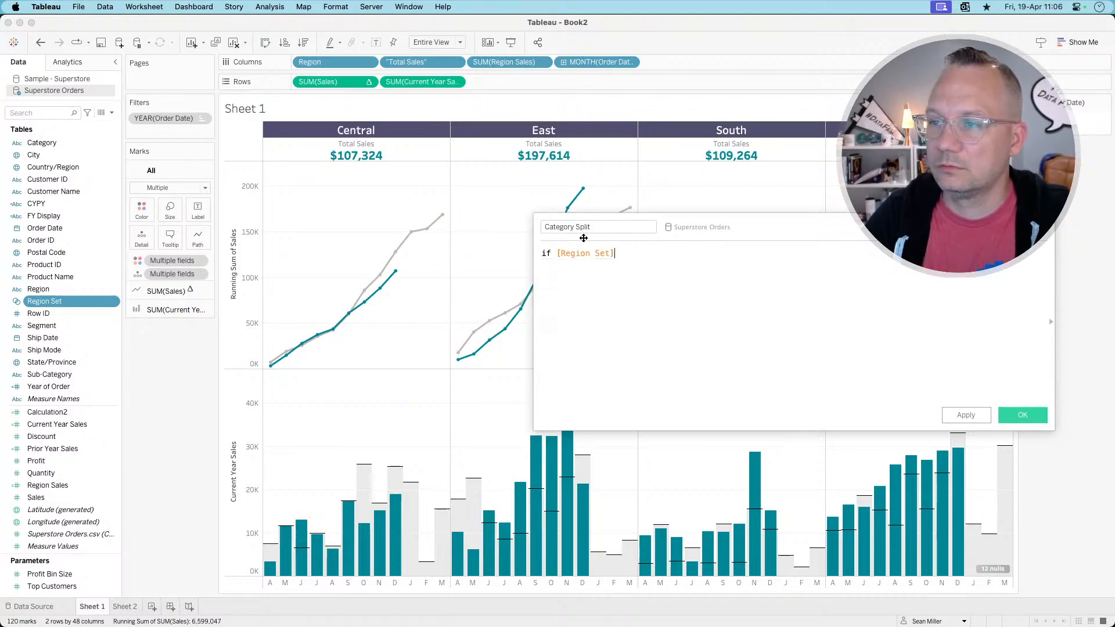
pyautogui.write('then sub')
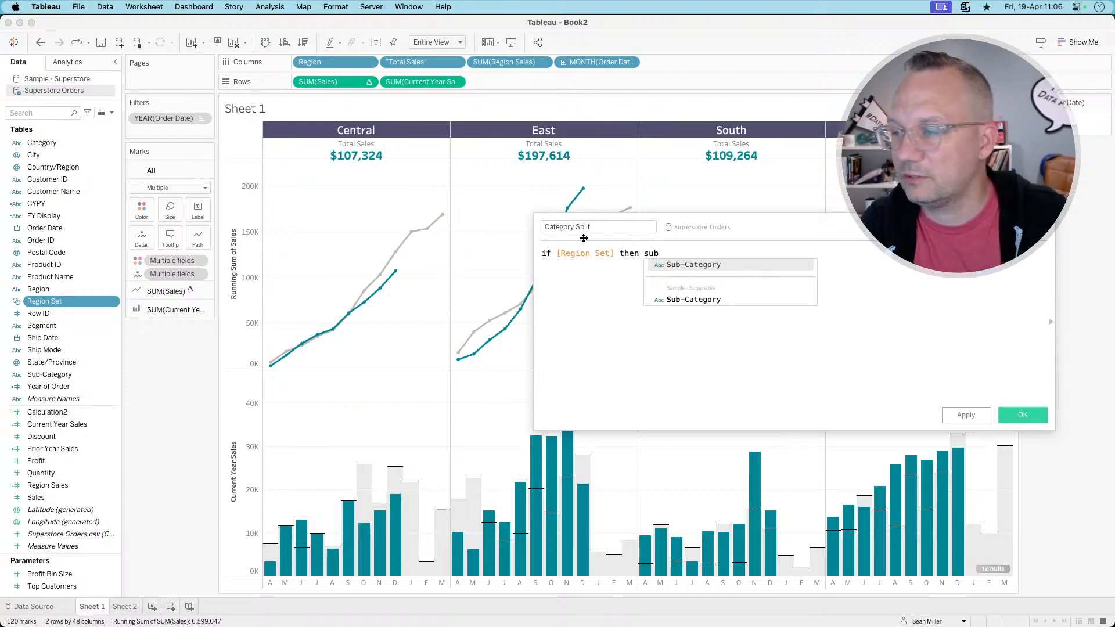
pyautogui.press('Return')
pyautogui.write('te')
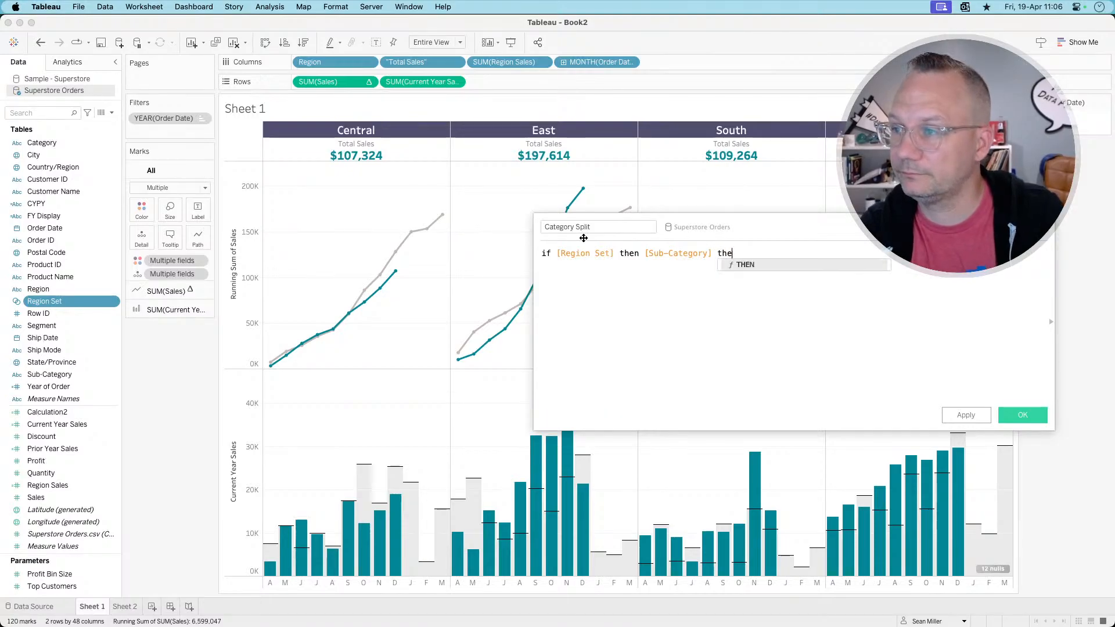
pyautogui.press('BackSpace')
pyautogui.press('BackSpace')
pyautogui.write('END')
pyautogui.press('Return')
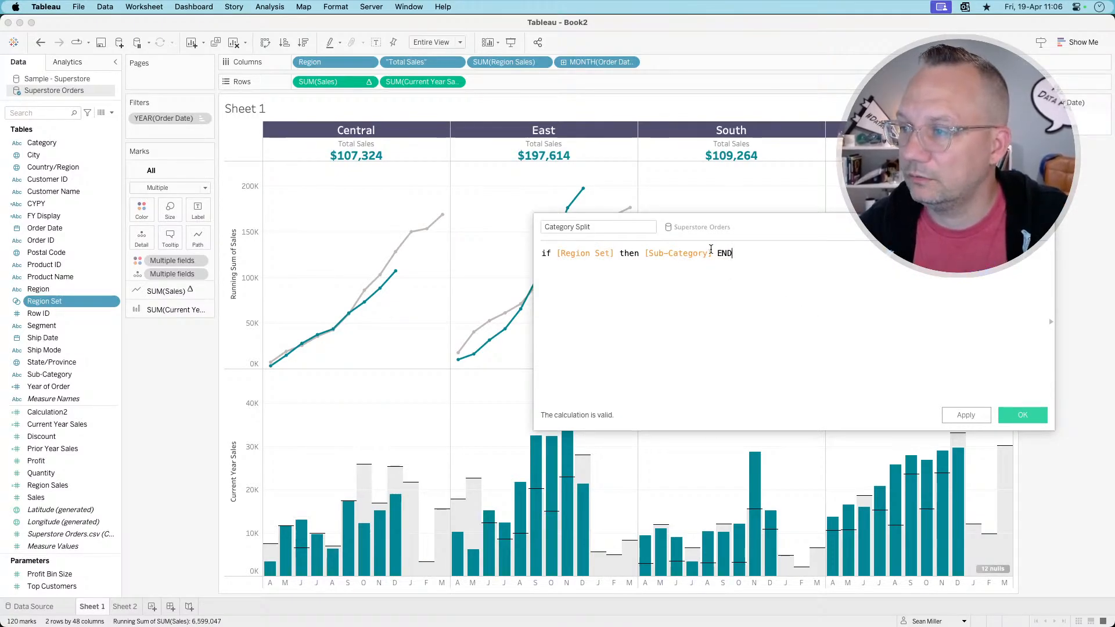
# - Add an else "" branch before END, save Category Split, and place it on Columns between Region and "Total Sales"
pyautogui.press('Left')
pyautogui.press('Left')
pyautogui.press('Left')
pyautogui.write('else ')
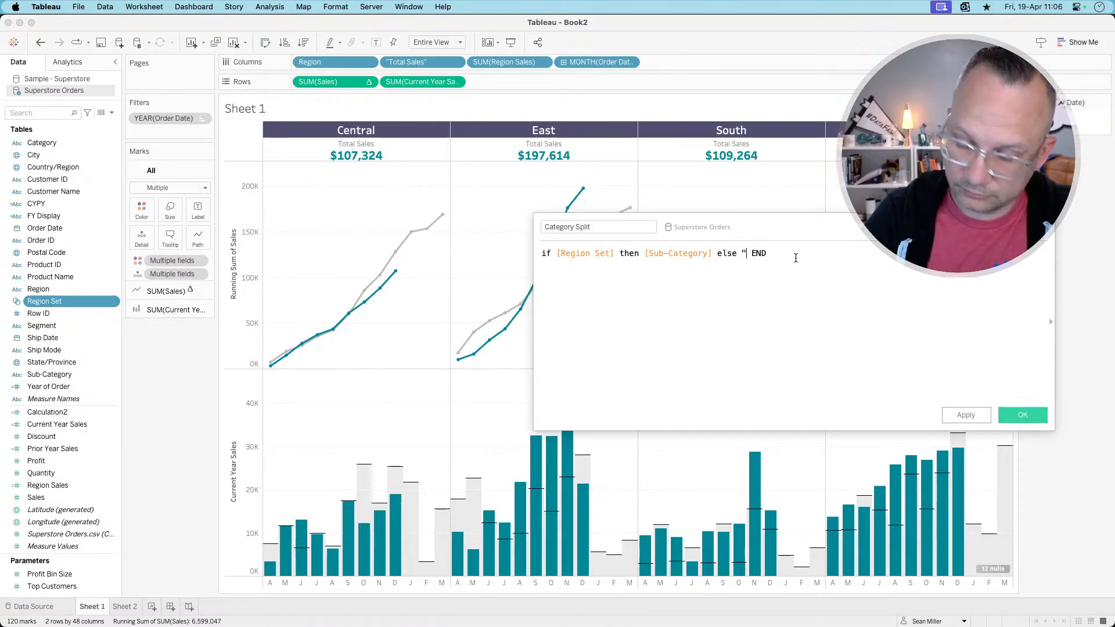
pyautogui.write('""')
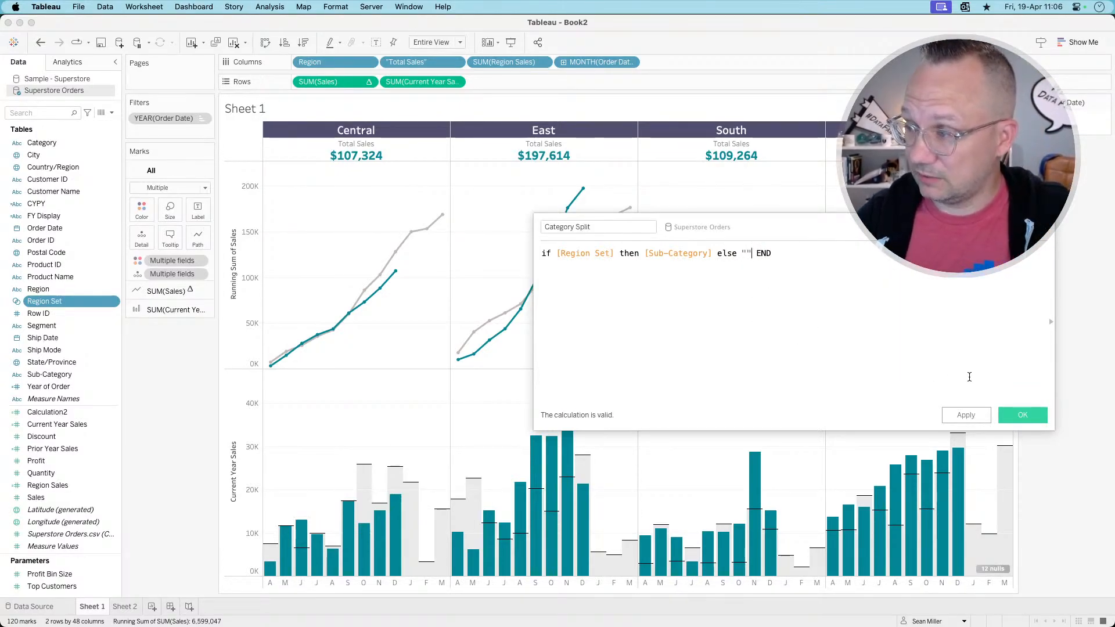
pyautogui.click(1020, 415)
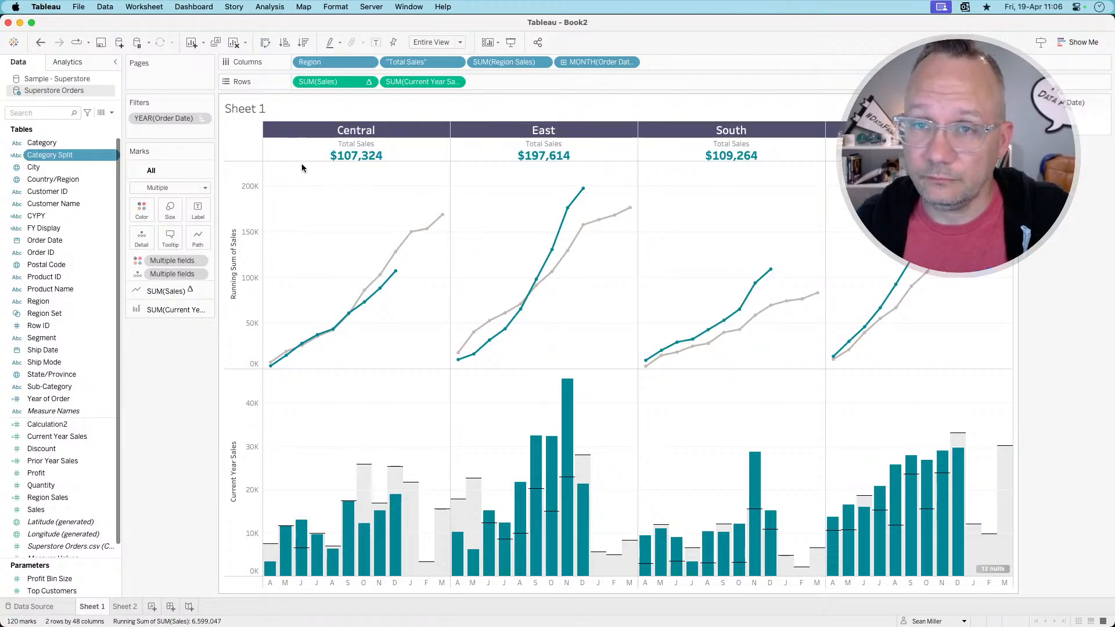
pyautogui.moveTo(60, 156); pyautogui.dragTo(370, 71)
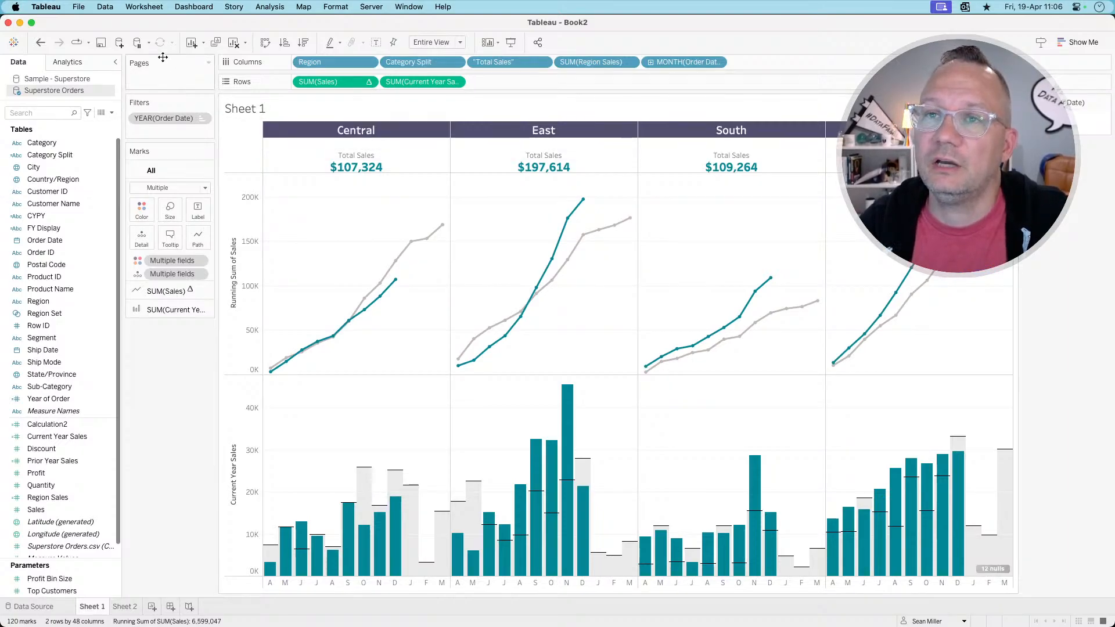
# - Add a Change Set Values worksheet action with only Sheet 1 as its source sheet, excluding Sheet 2
pyautogui.click(144, 7)
pyautogui.click(138, 88)
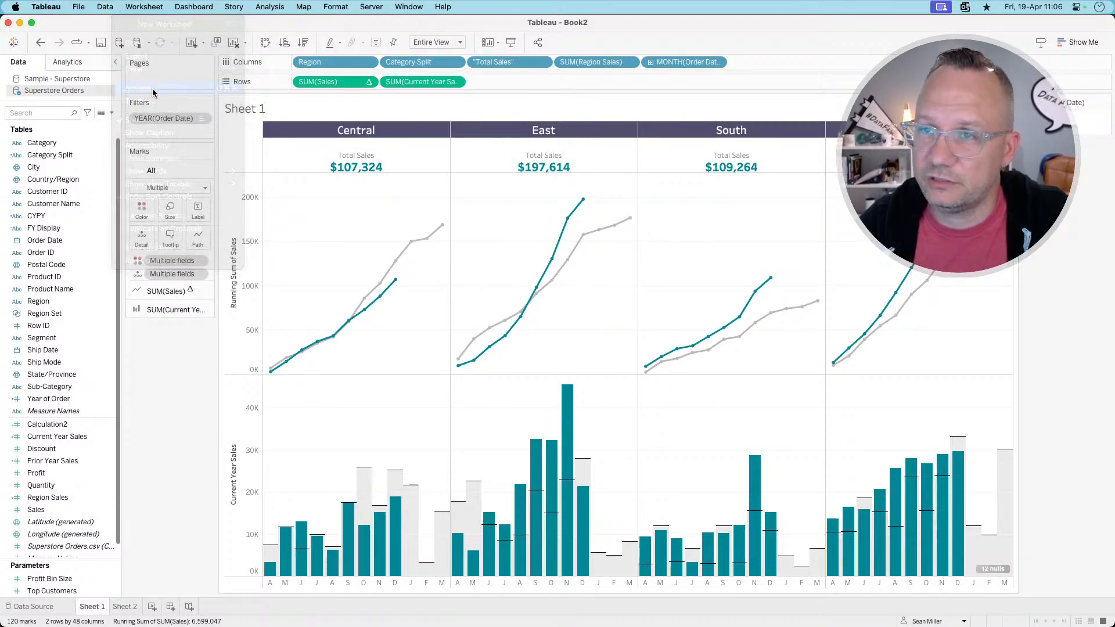
pyautogui.click(429, 406)
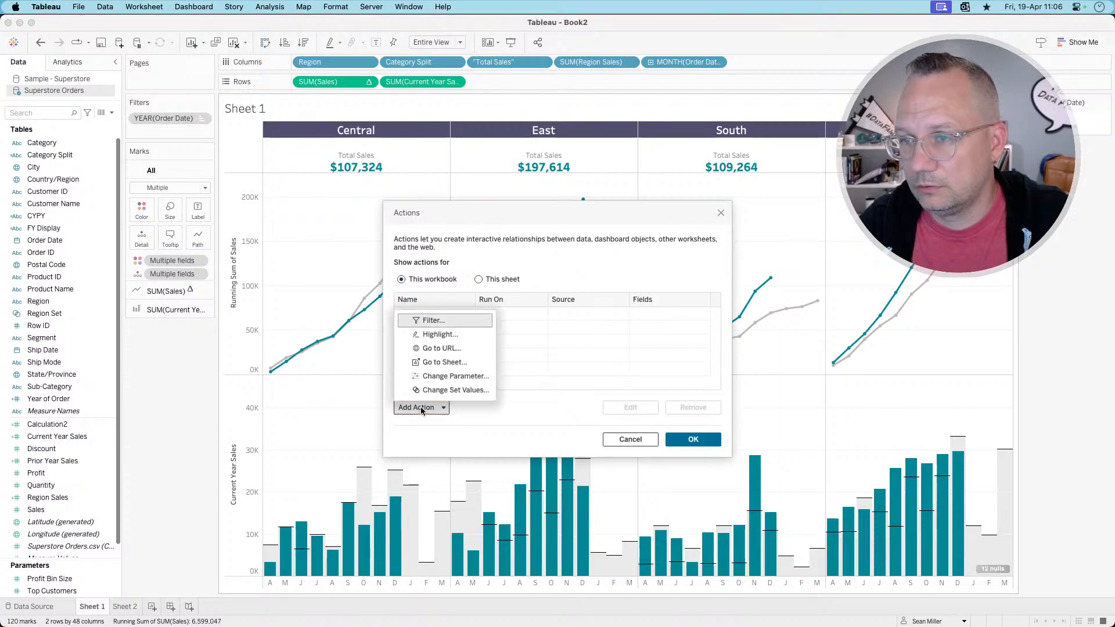
pyautogui.click(451, 395)
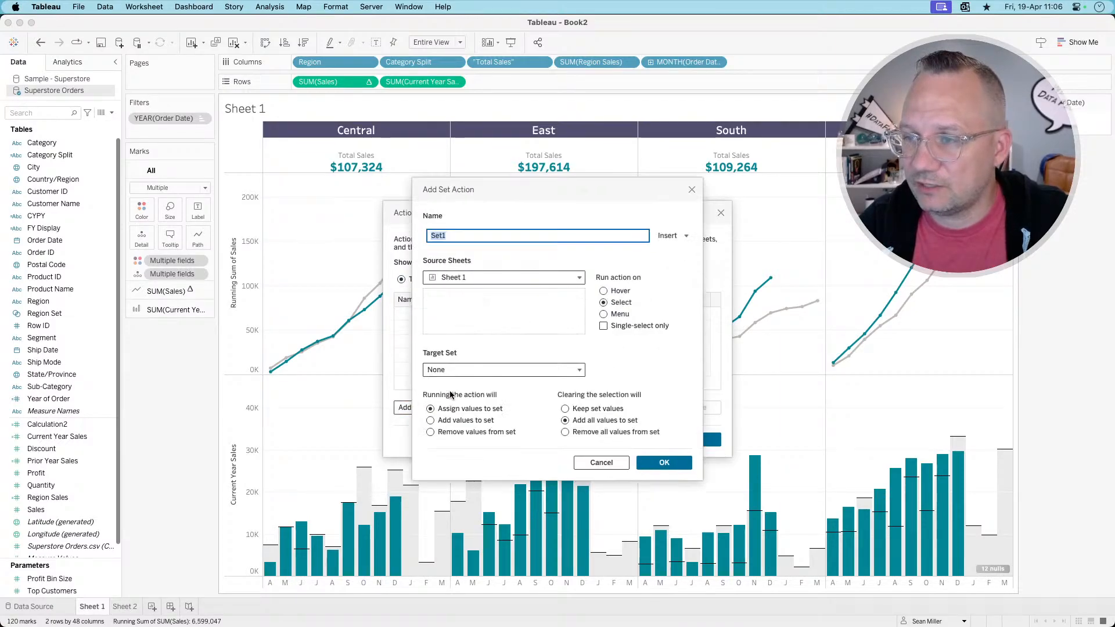
pyautogui.click(460, 279)
pyautogui.click(462, 295)
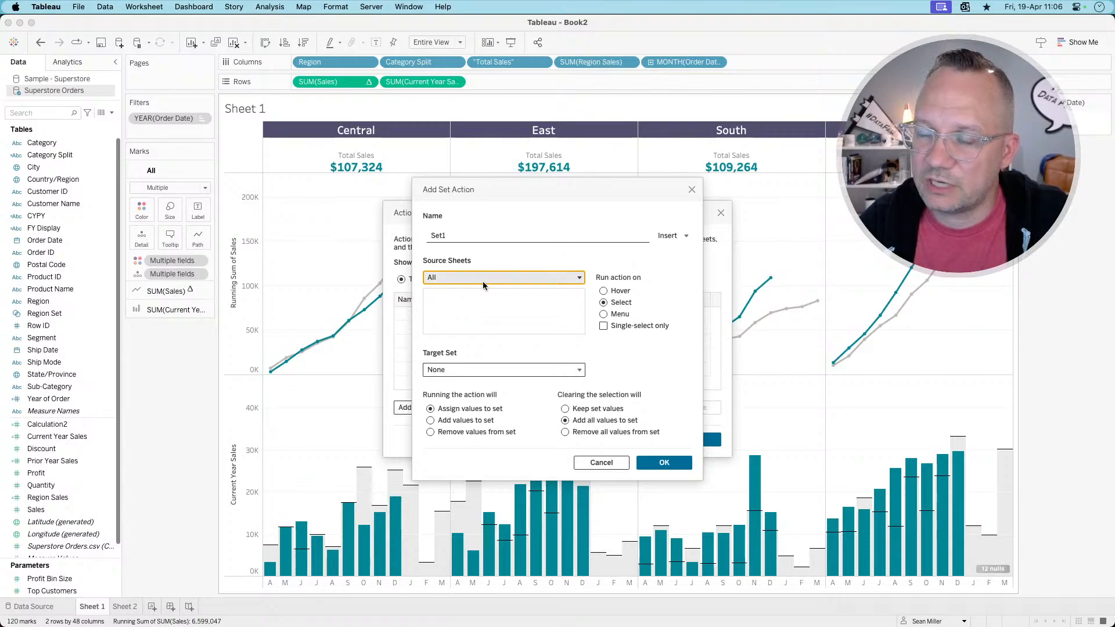
pyautogui.click(430, 306)
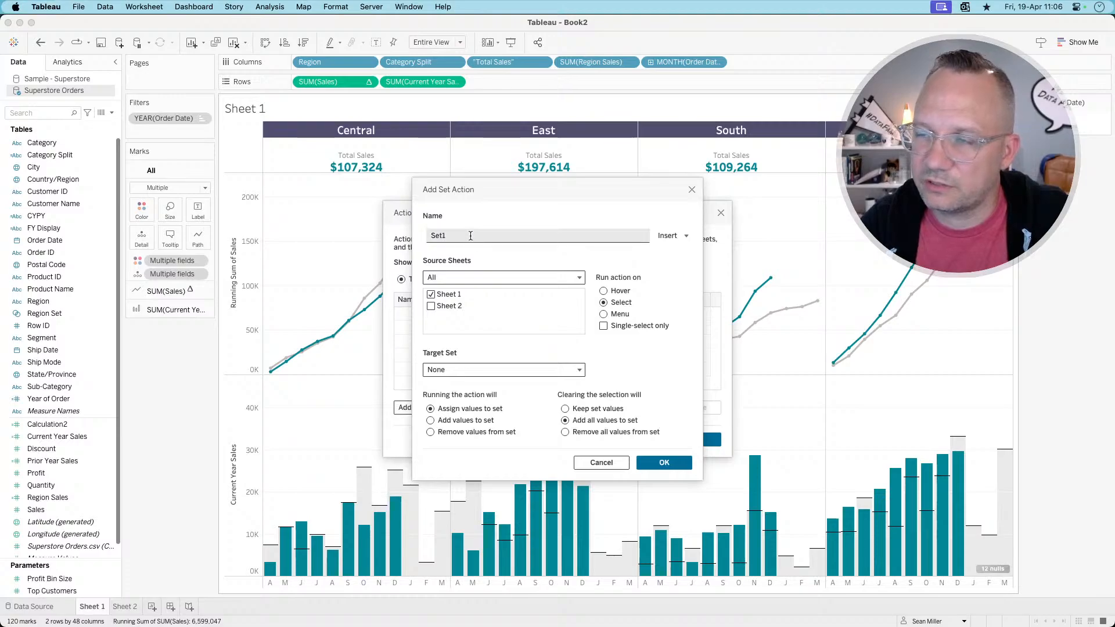
# - Target the action at Region Set, removing all values when the selection clears, save it, and test it by toggling the Central header
pyautogui.click(462, 369)
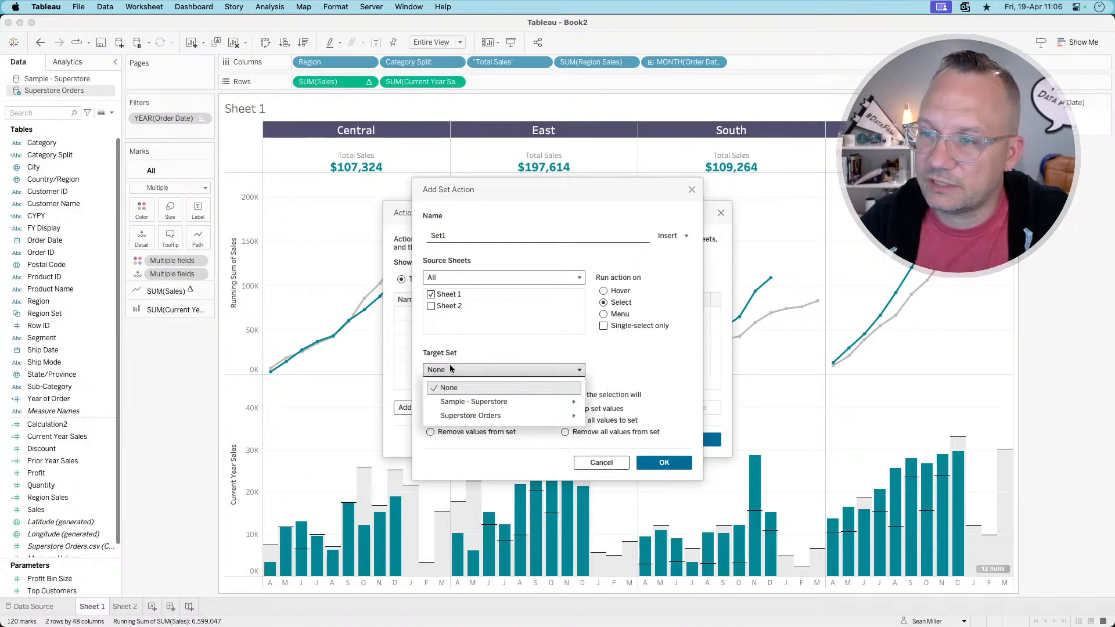
pyautogui.moveTo(471, 405)
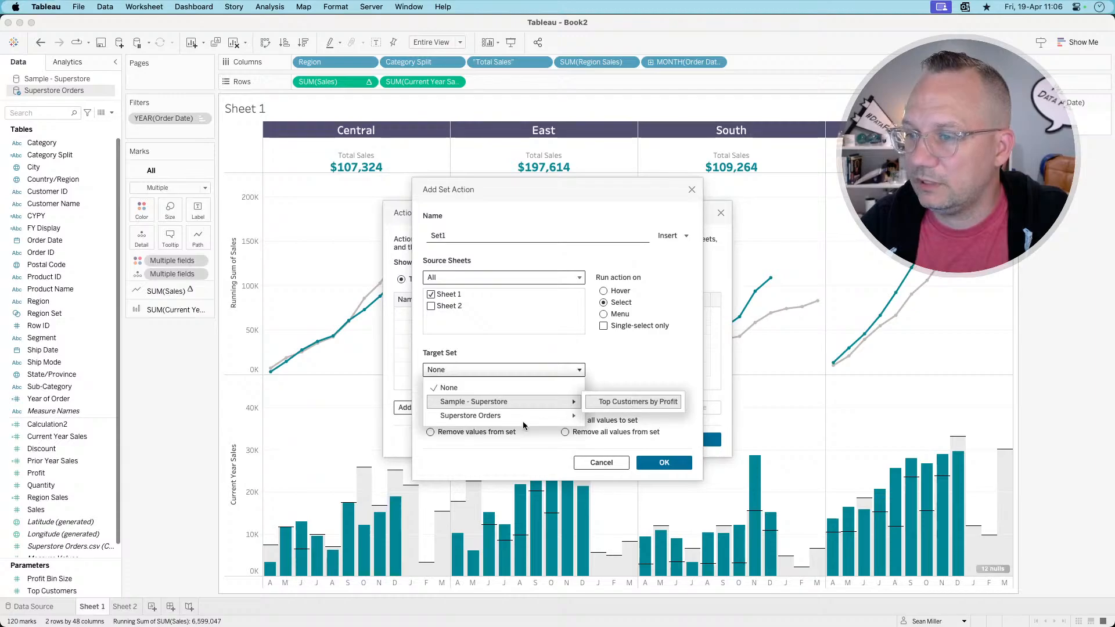
pyautogui.moveTo(514, 417)
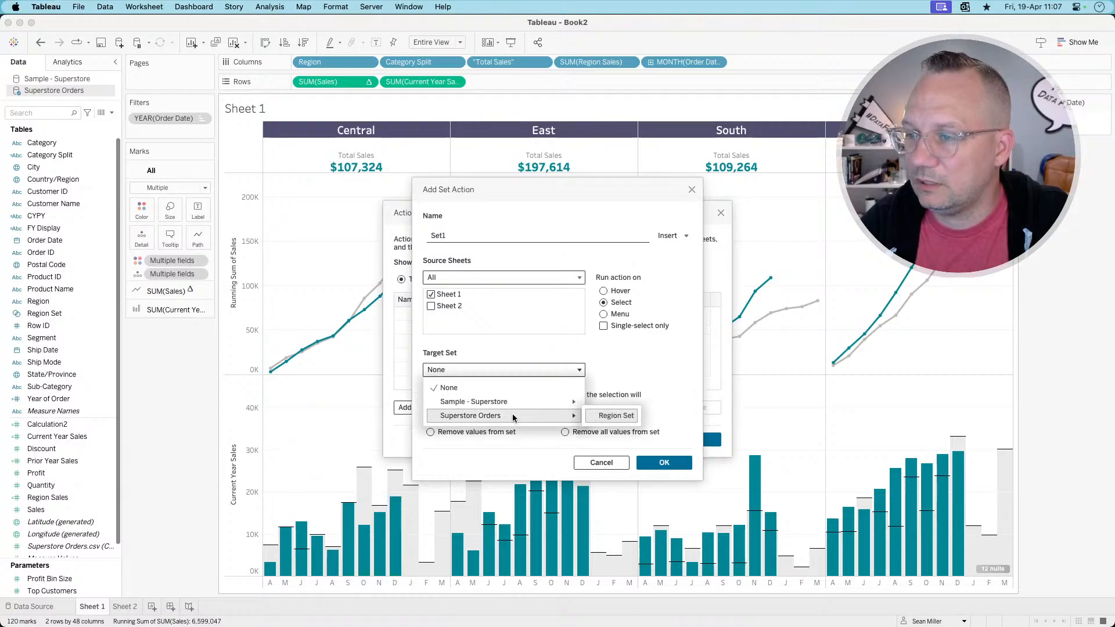
pyautogui.click(623, 419)
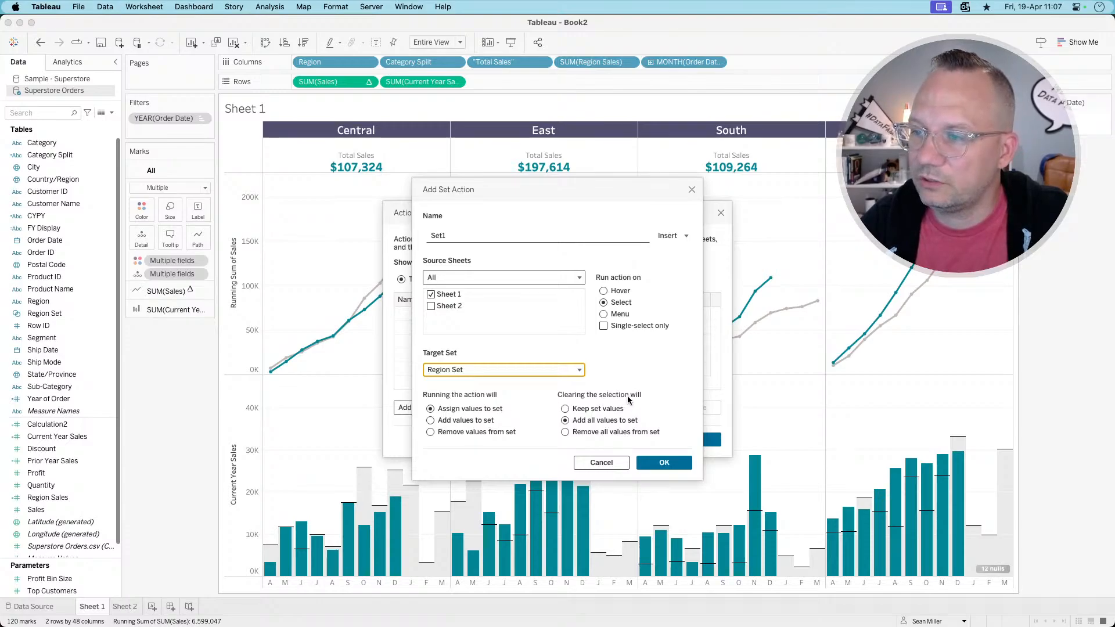
pyautogui.click(576, 433)
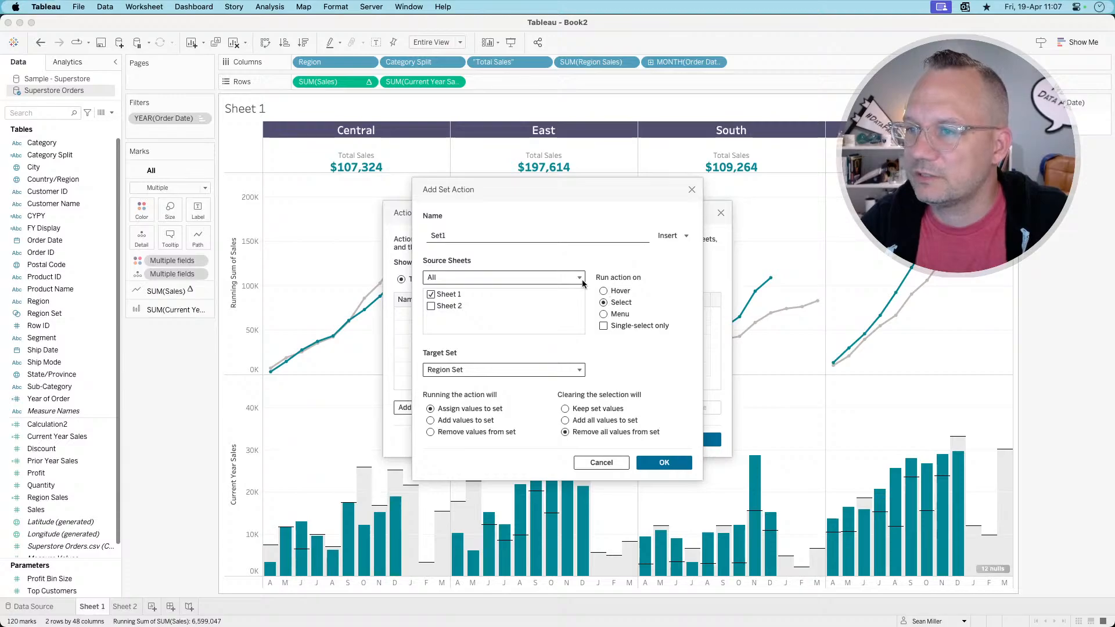
pyautogui.click(663, 462)
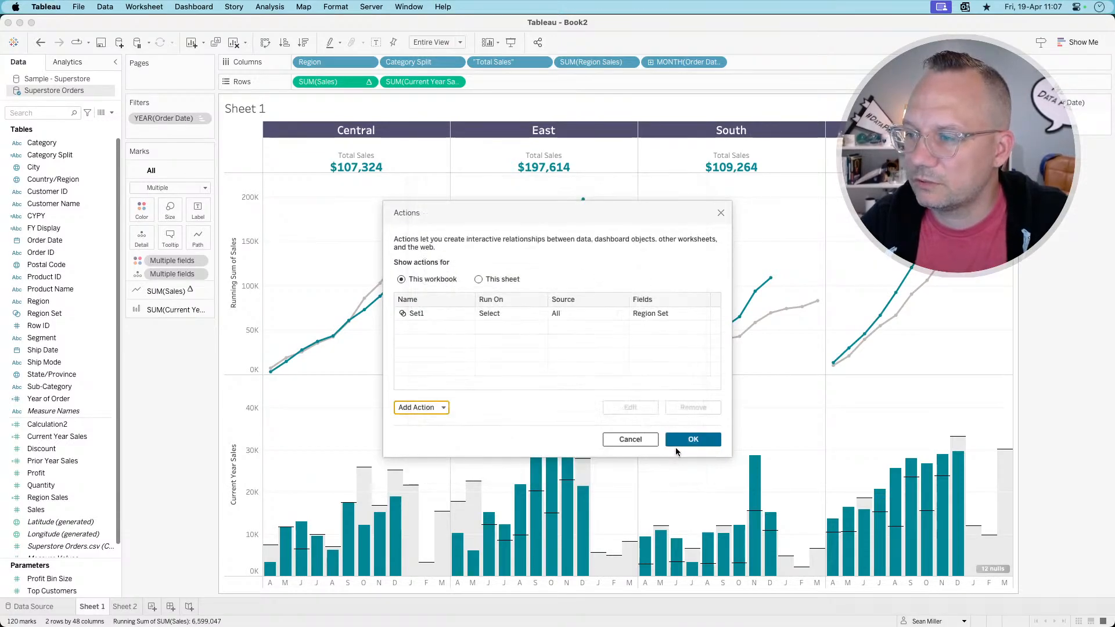
pyautogui.click(694, 440)
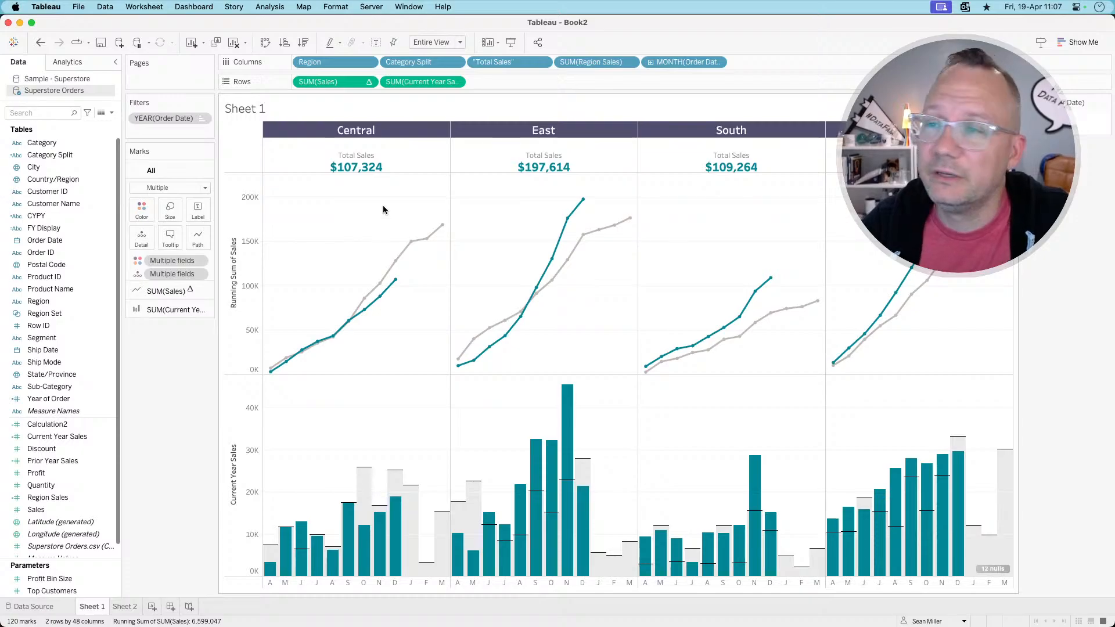
pyautogui.click(381, 130)
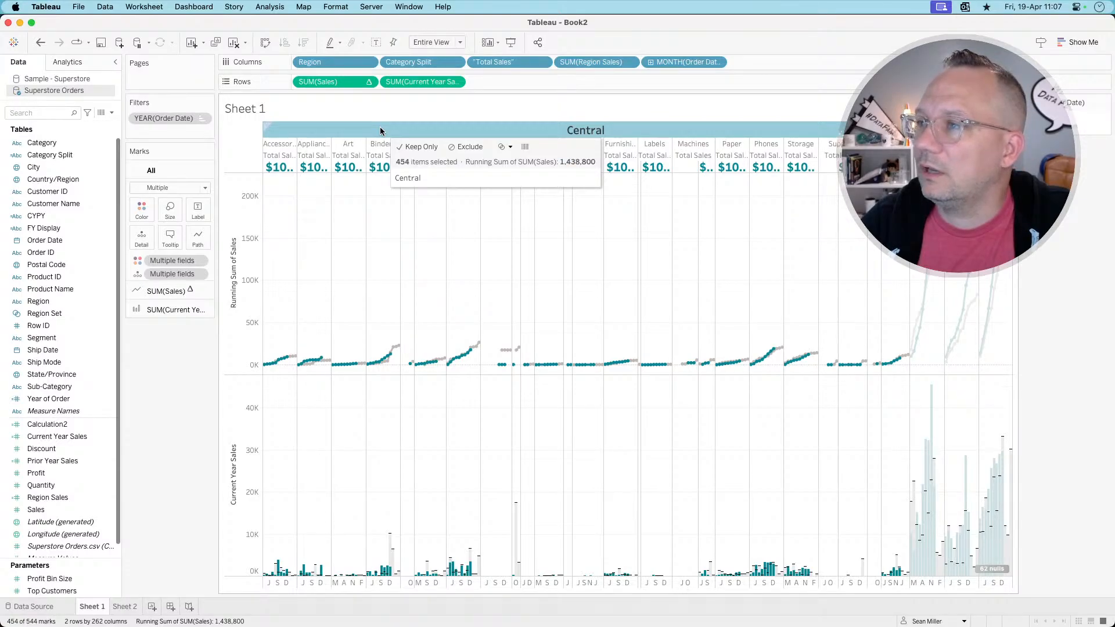
pyautogui.click(380, 131)
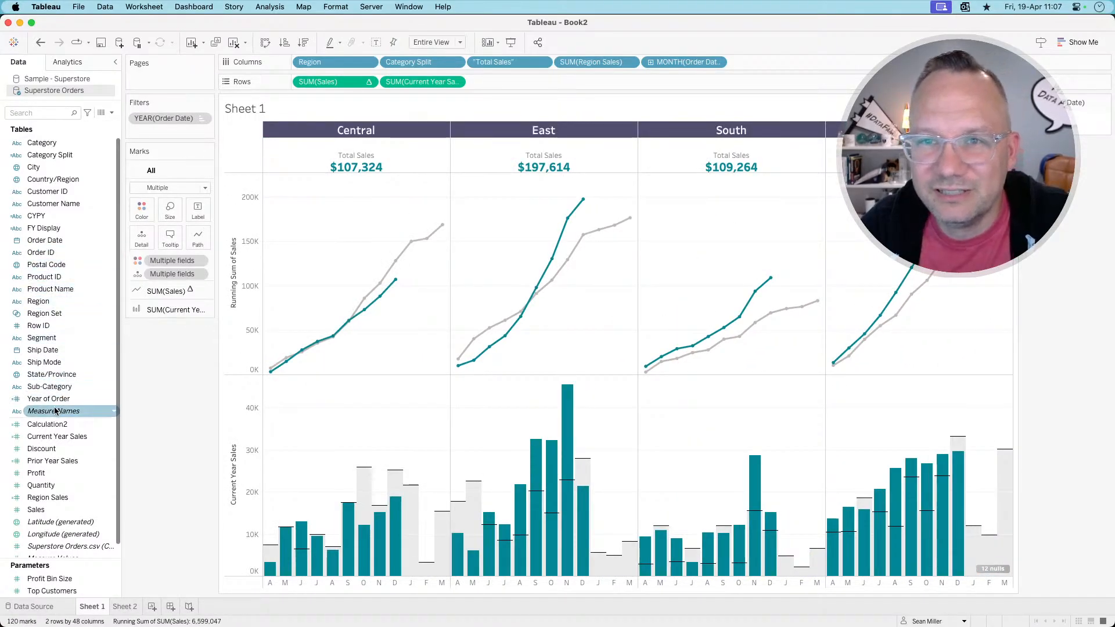
# - Replace [Sub-Category] with [Category] in the Category Split formula, save it, and expand the Central region
pyautogui.rightClick(64, 153)
pyautogui.click(86, 216)
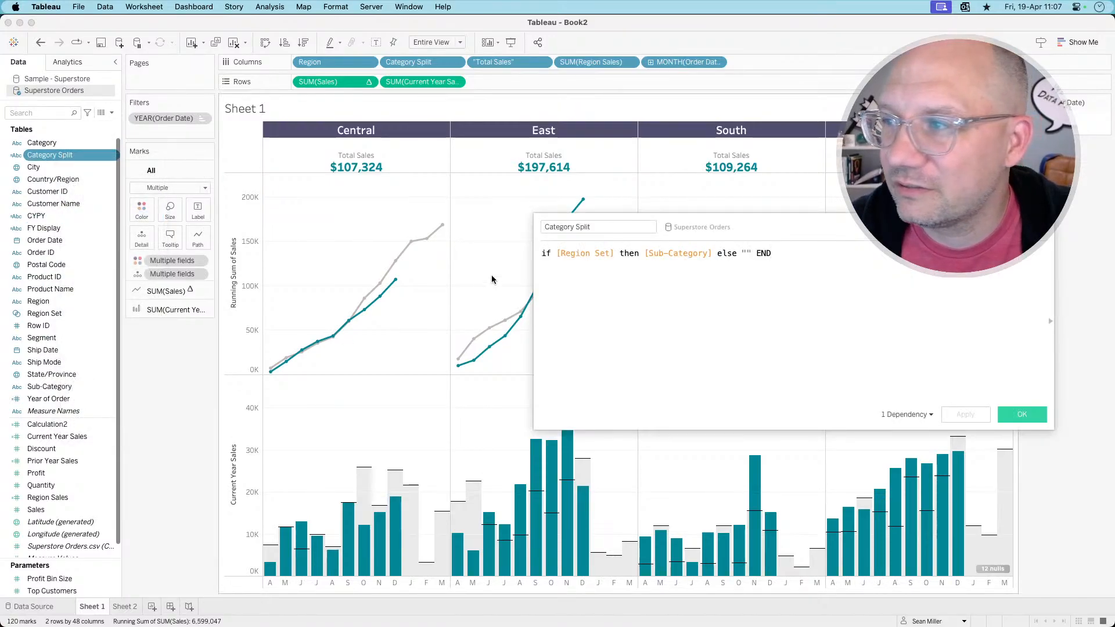
pyautogui.click(677, 256)
pyautogui.doubleClick(680, 255)
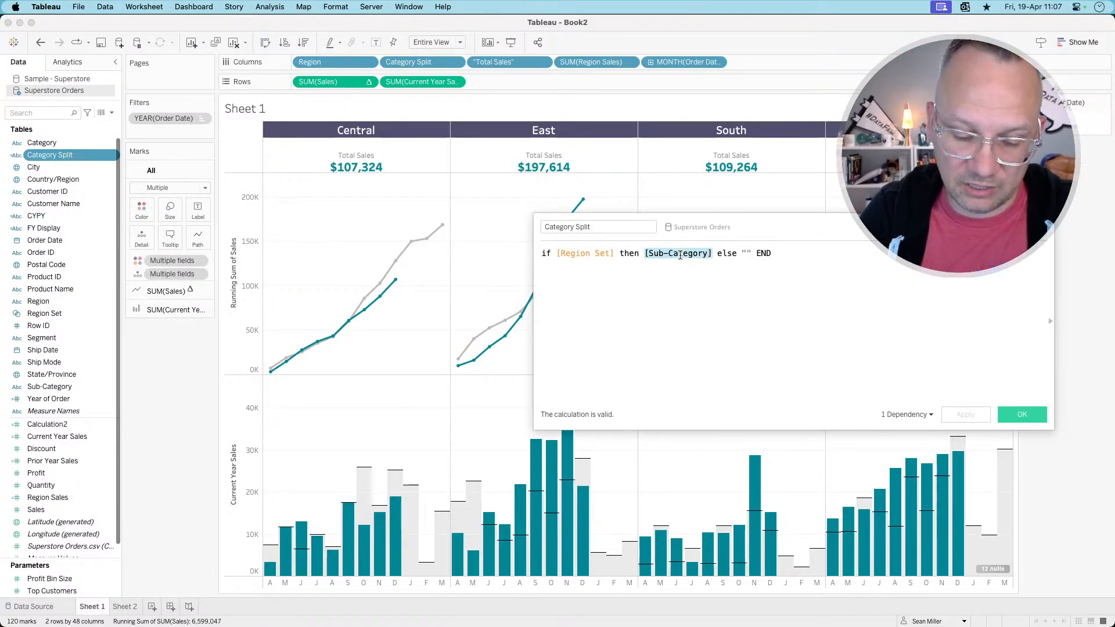
pyautogui.write('cat')
pyautogui.press('Return')
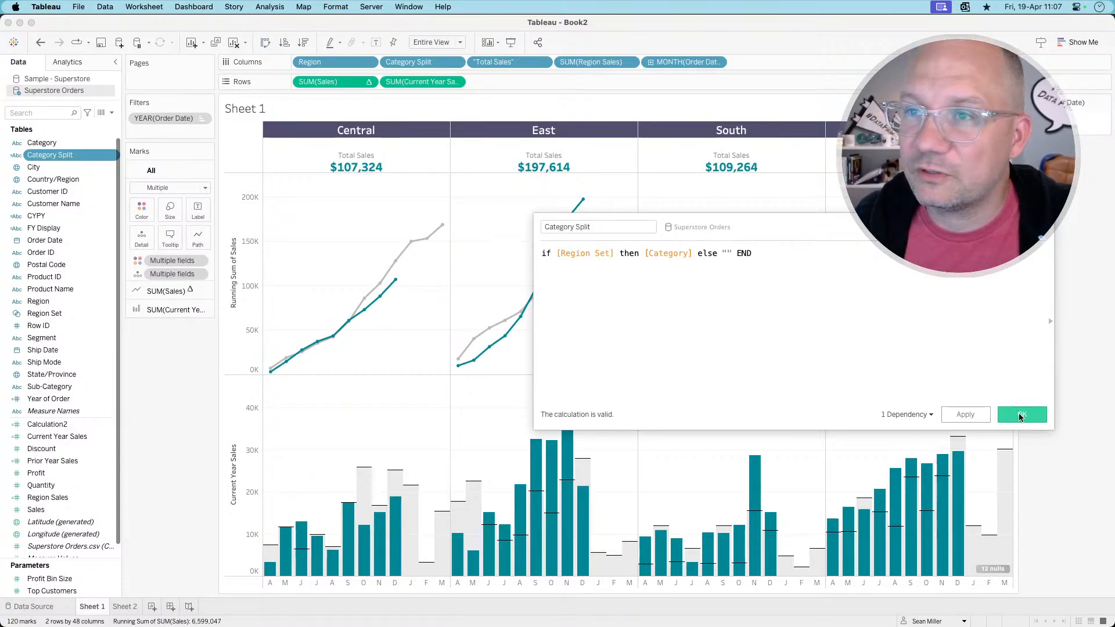
pyautogui.click(1021, 414)
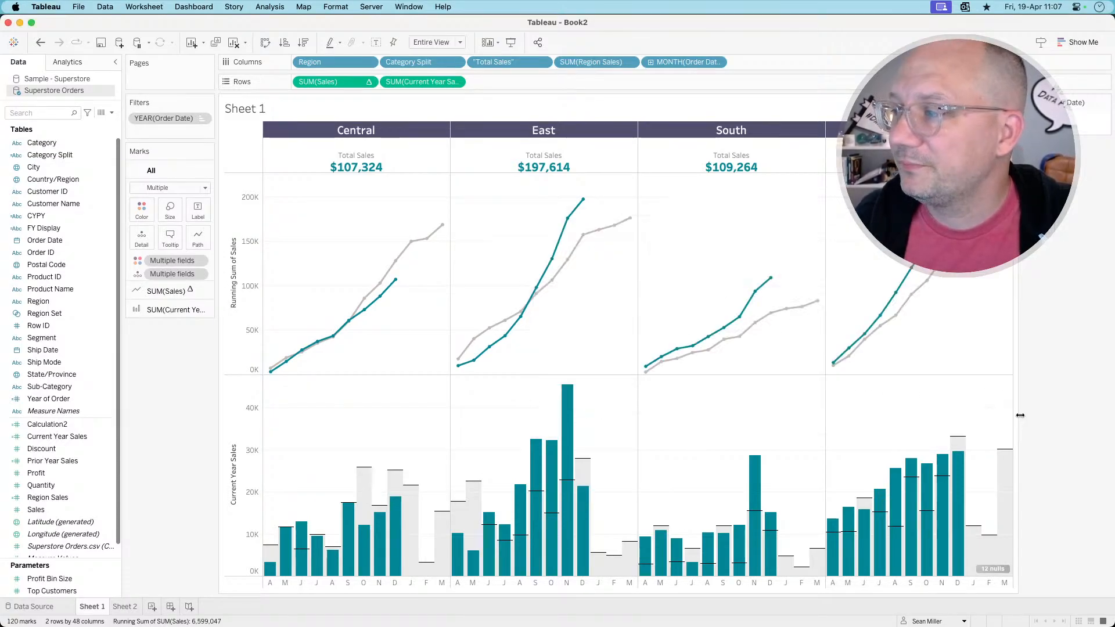
pyautogui.click(404, 132)
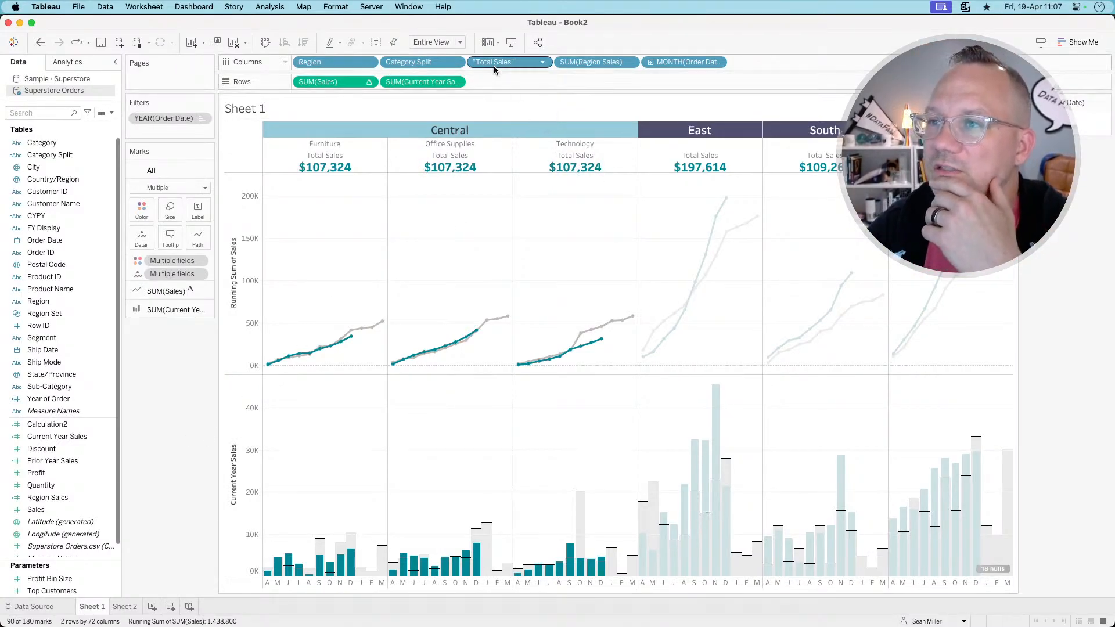
# - Edit the Region Sales calculation to fix on both [Region] and [Category], and apply it
pyautogui.click(69, 429)
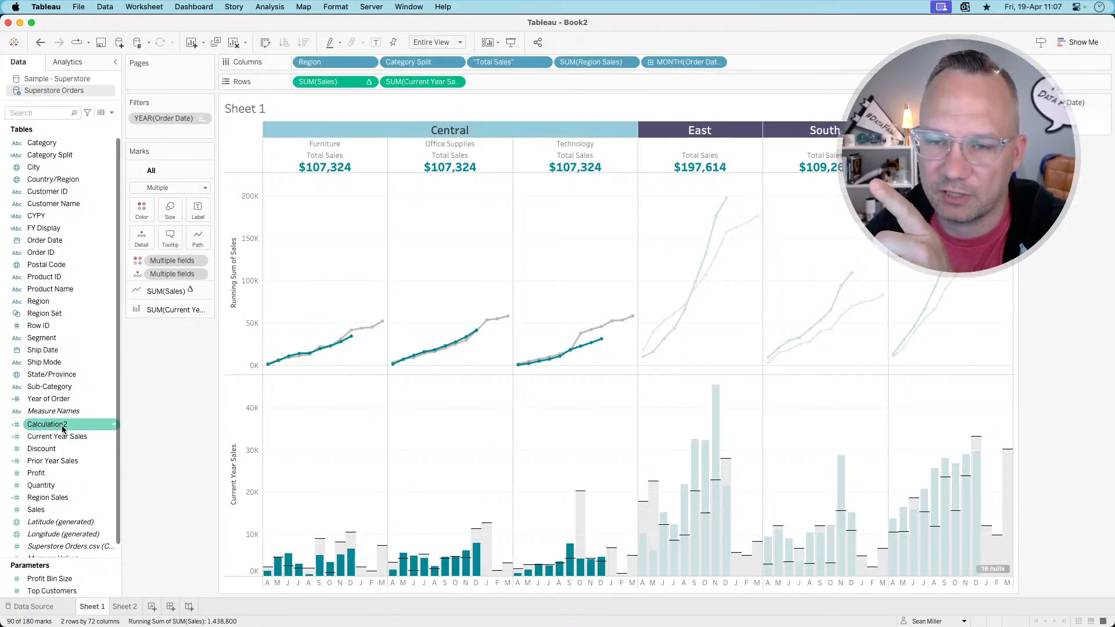
pyautogui.rightClick(63, 430)
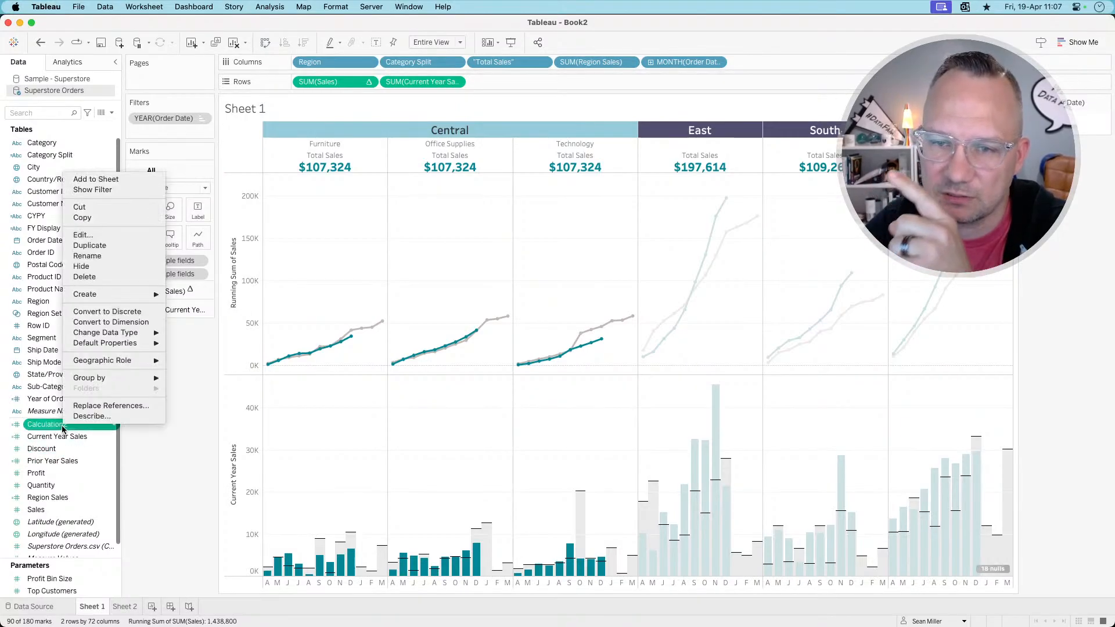
pyautogui.rightClick(49, 496)
pyautogui.click(69, 303)
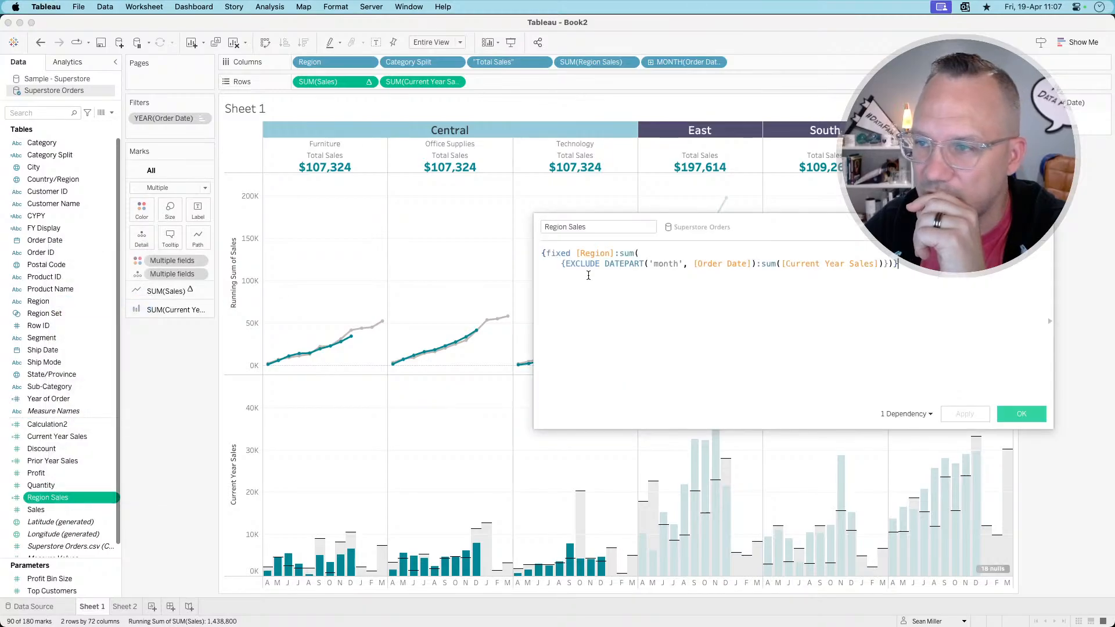
pyautogui.click(614, 254)
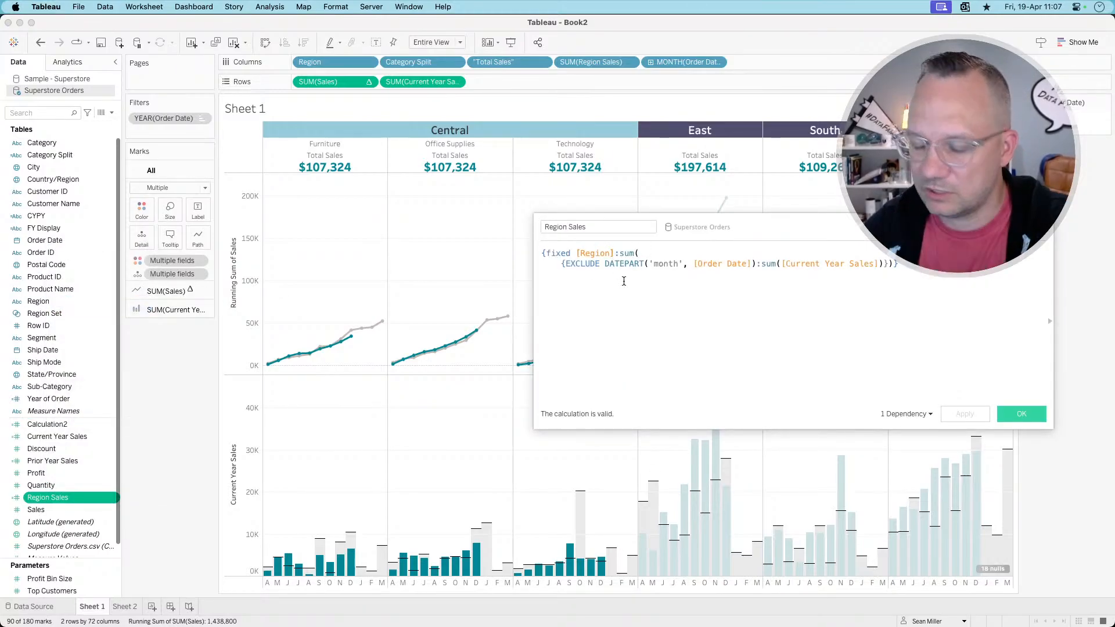
pyautogui.write(',cat')
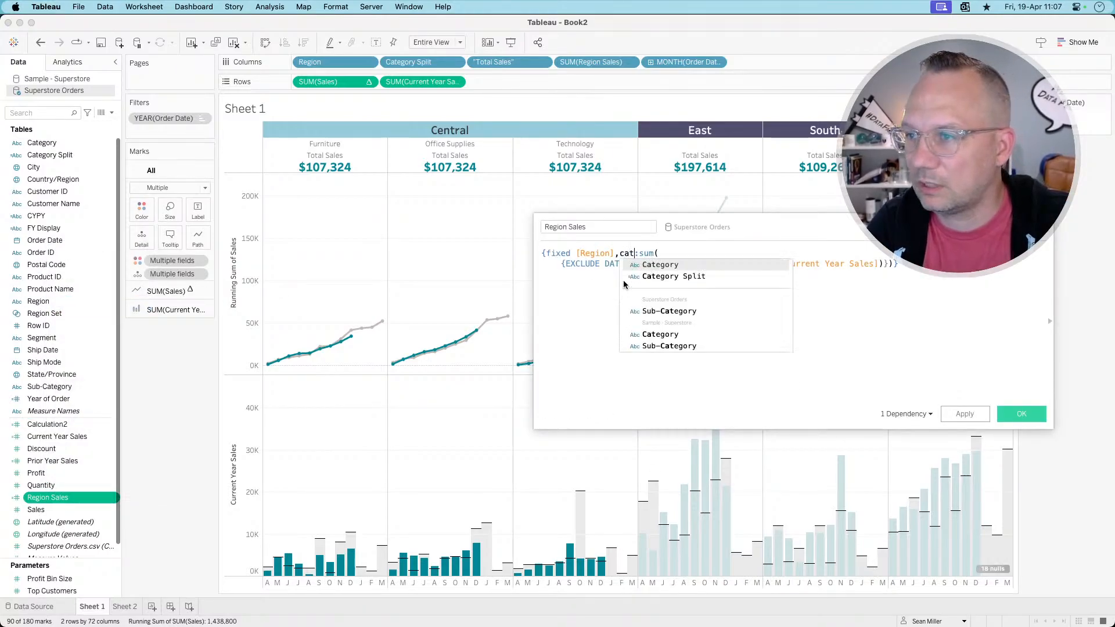
pyautogui.press('Return')
pyautogui.click(971, 416)
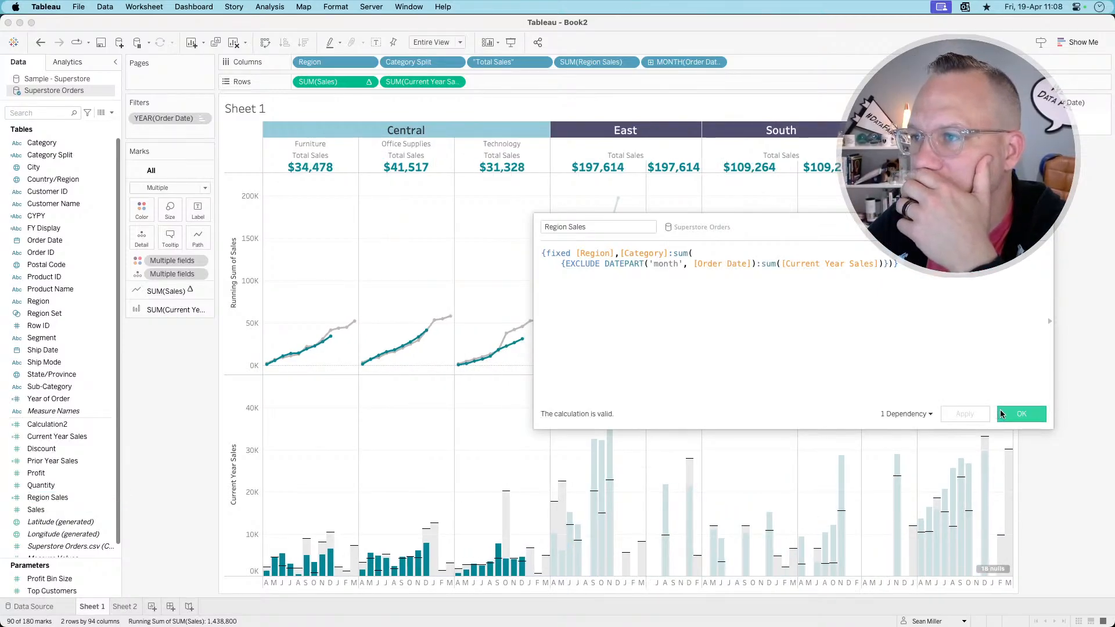
# - Change the Region Sales fixed expression to use [Category] as its only dimension, and apply it
pyautogui.doubleClick(644, 253)
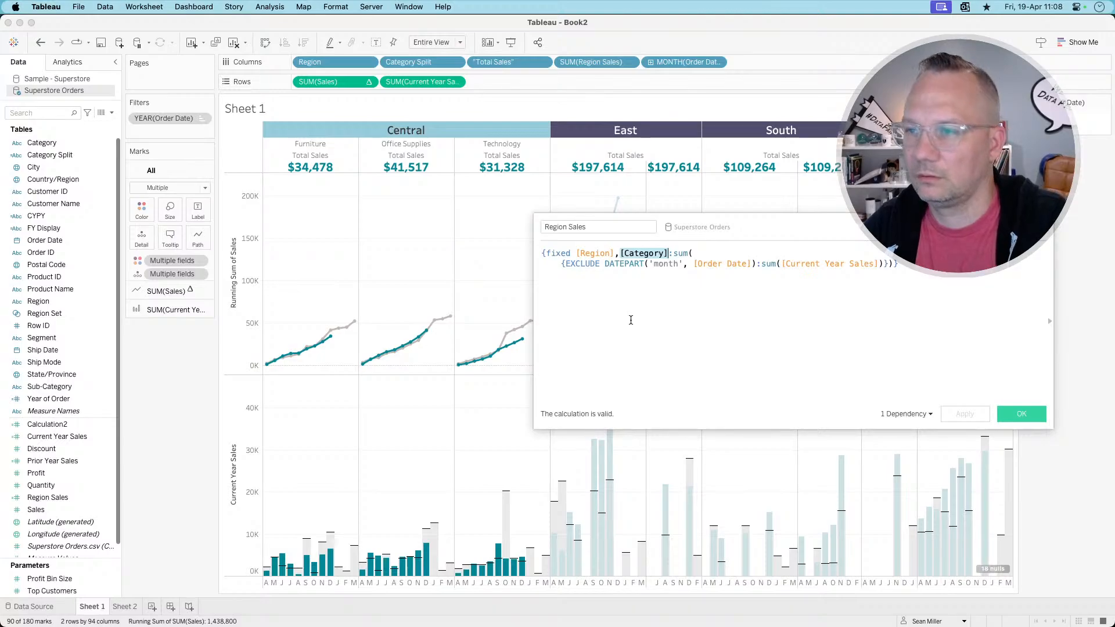
pyautogui.press('BackSpace')
pyautogui.press('BackSpace')
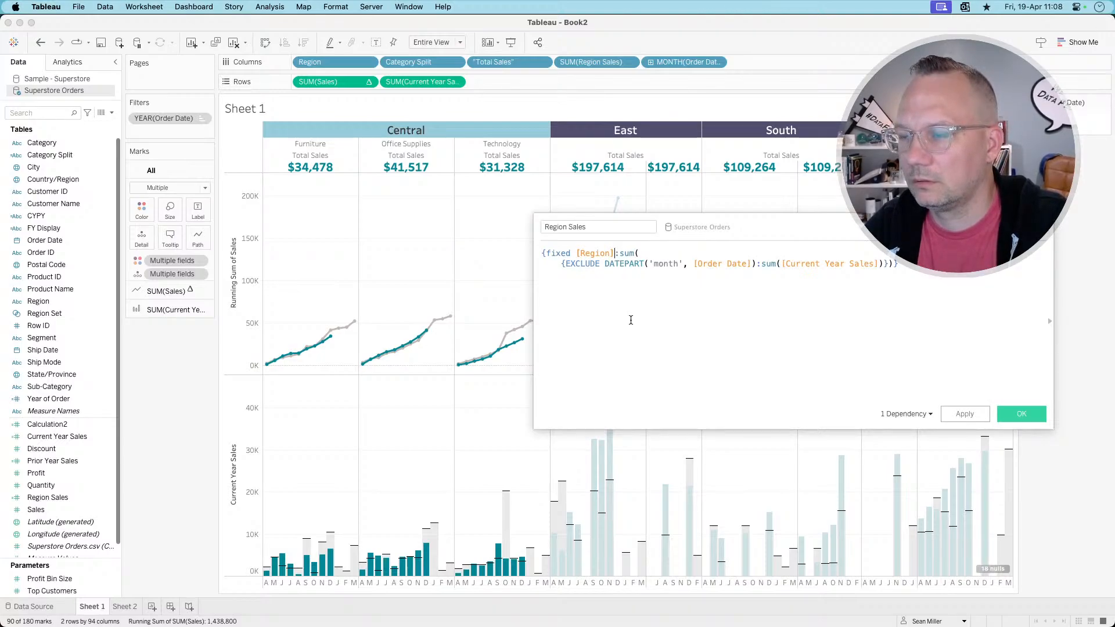
pyautogui.doubleClick(599, 253)
pyautogui.write('[Category]')
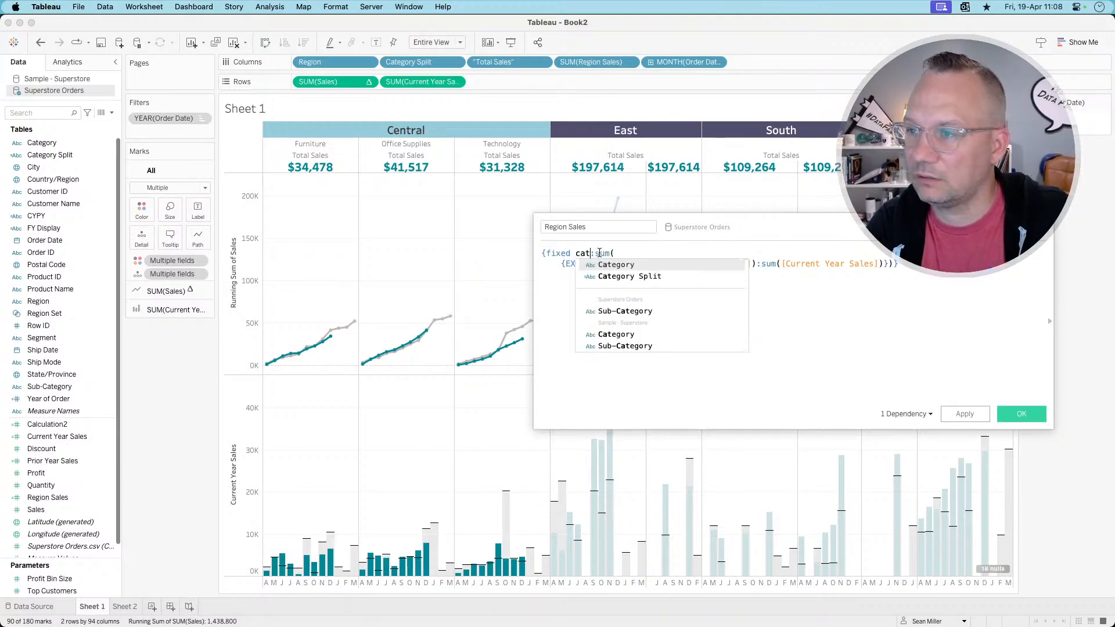
pyautogui.click(959, 414)
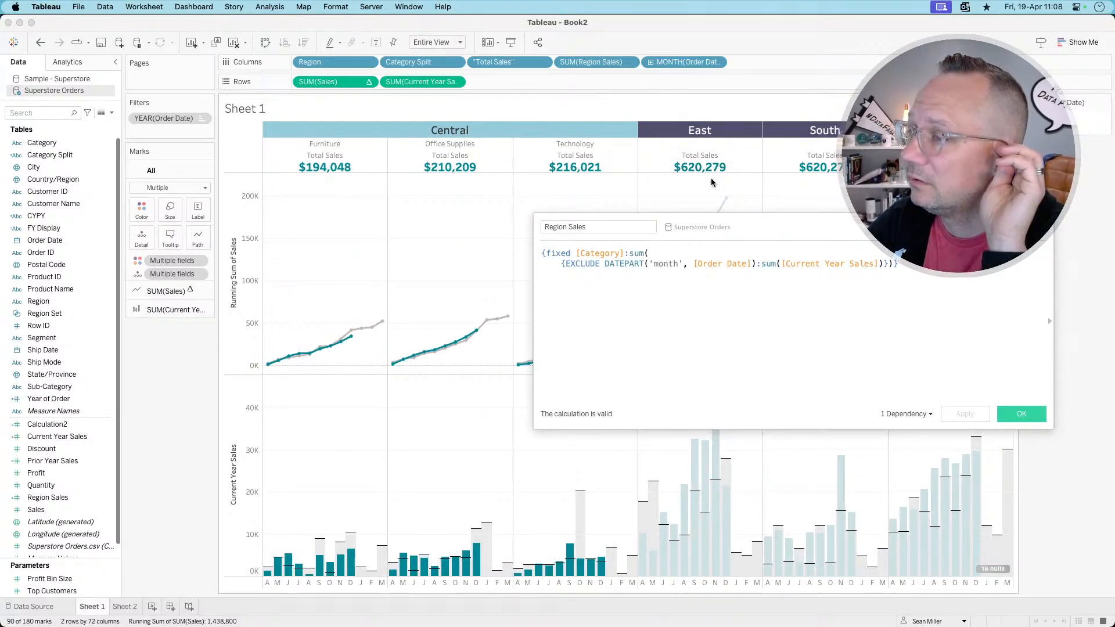
# - Remove the nested EXCLUDE expression so Region Sales reads {fixed [Category]:sum([Current Year Sales])}, and apply it
pyautogui.click(643, 264)
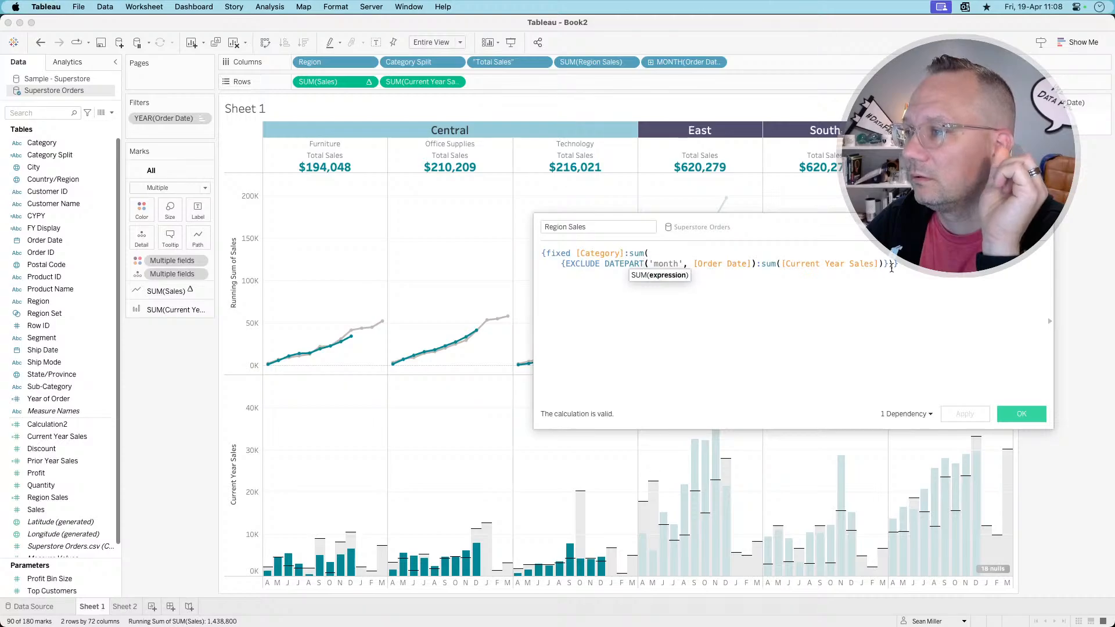
pyautogui.moveTo(761, 264); pyautogui.dragTo(718, 256)
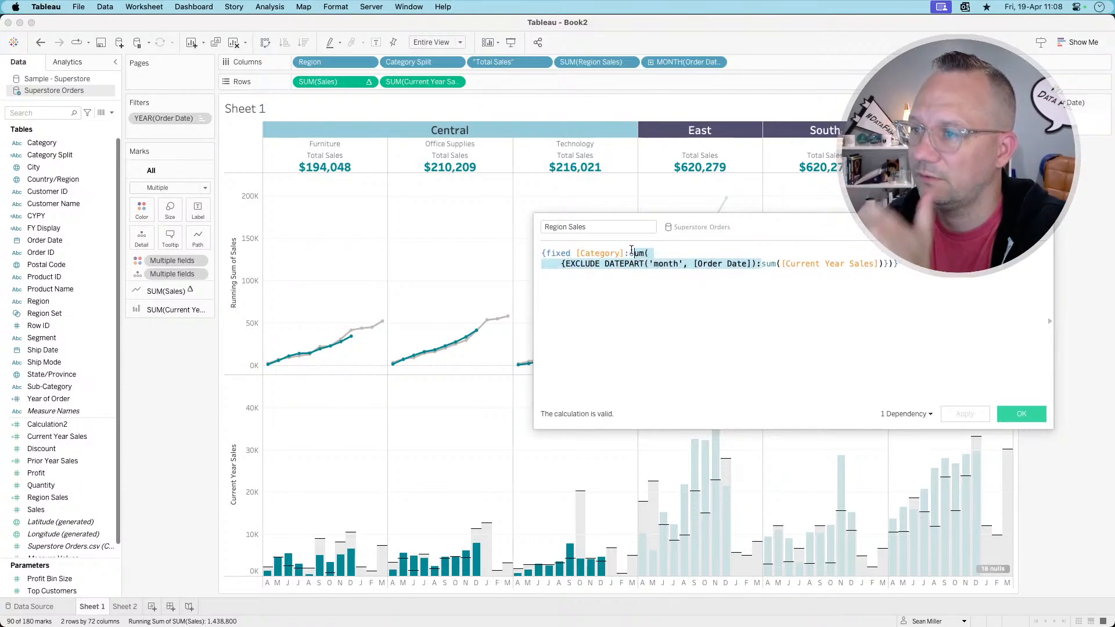
pyautogui.press('BackSpace')
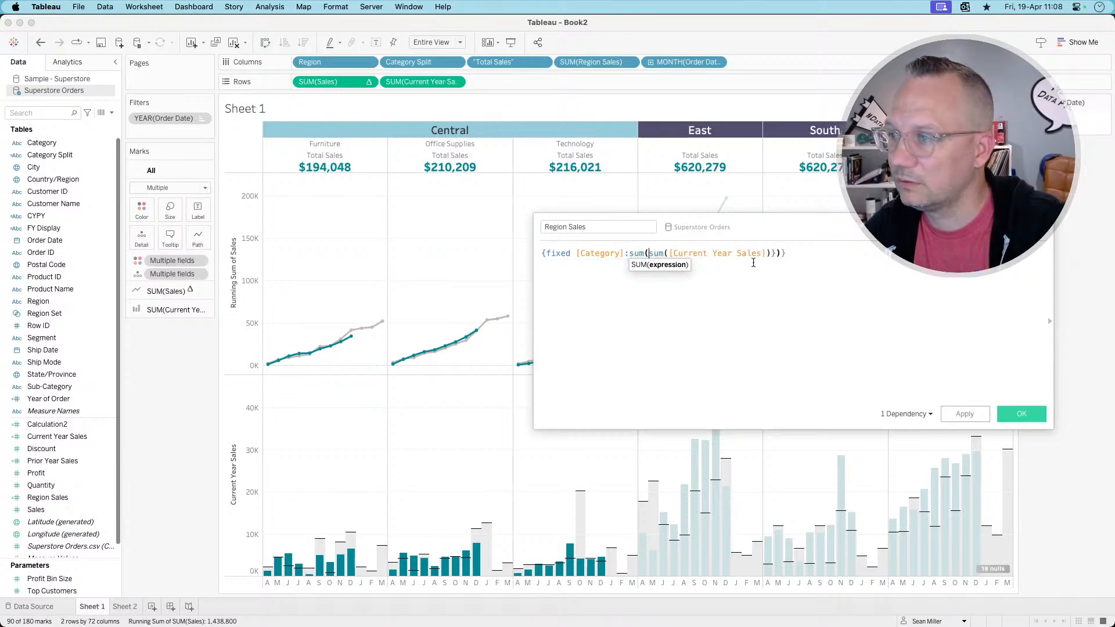
pyautogui.click(810, 256)
pyautogui.press('BackSpace')
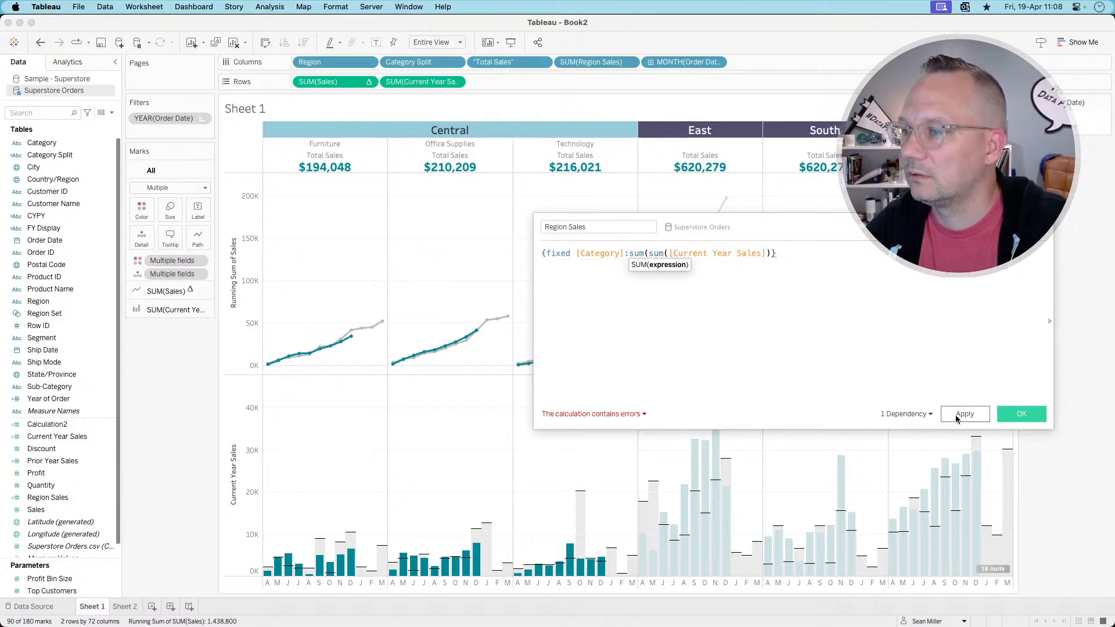
pyautogui.click(650, 253)
pyautogui.press('BackSpace')
pyautogui.press('BackSpace')
pyautogui.press('BackSpace')
pyautogui.press('BackSpace')
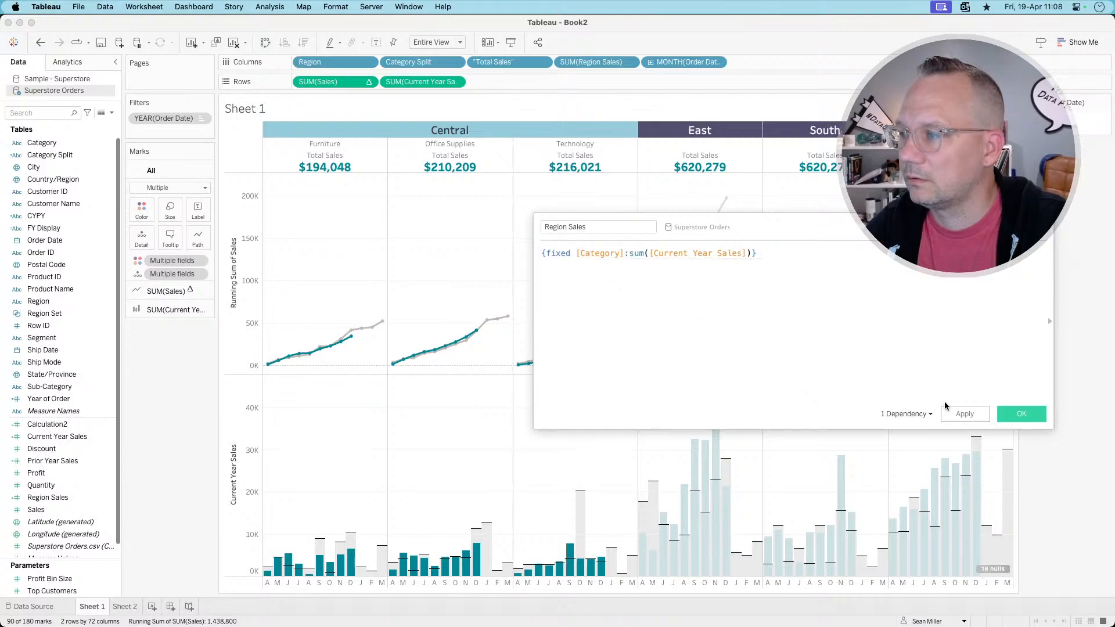
pyautogui.click(958, 414)
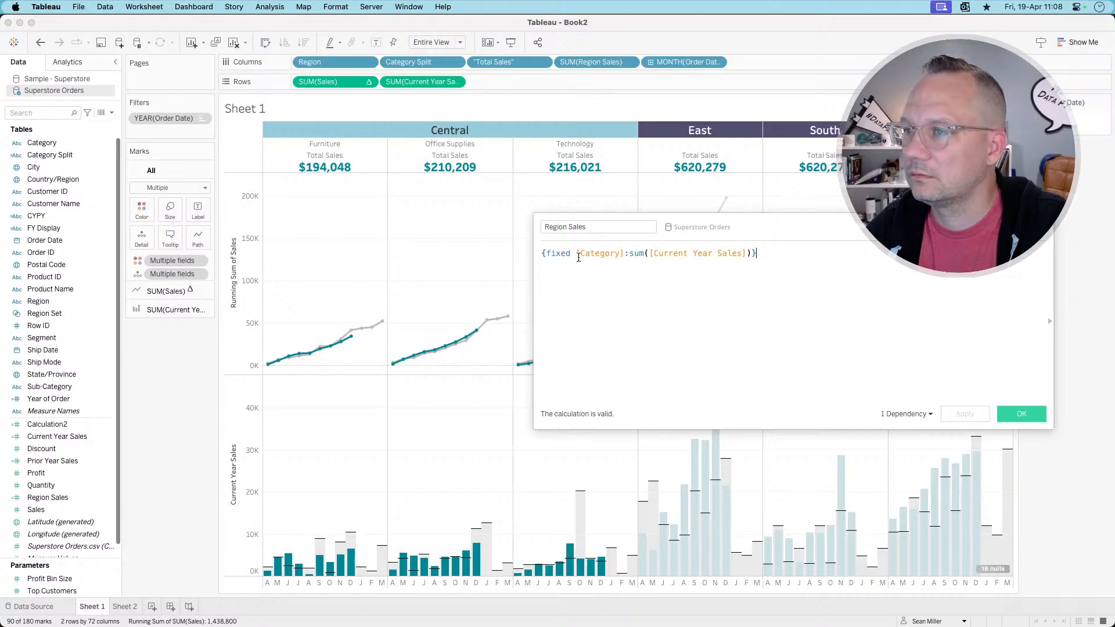
# - Add [Region] before [Category] in the Region Sales fixed expression, separated by a comma, and apply it
pyautogui.write('regio')
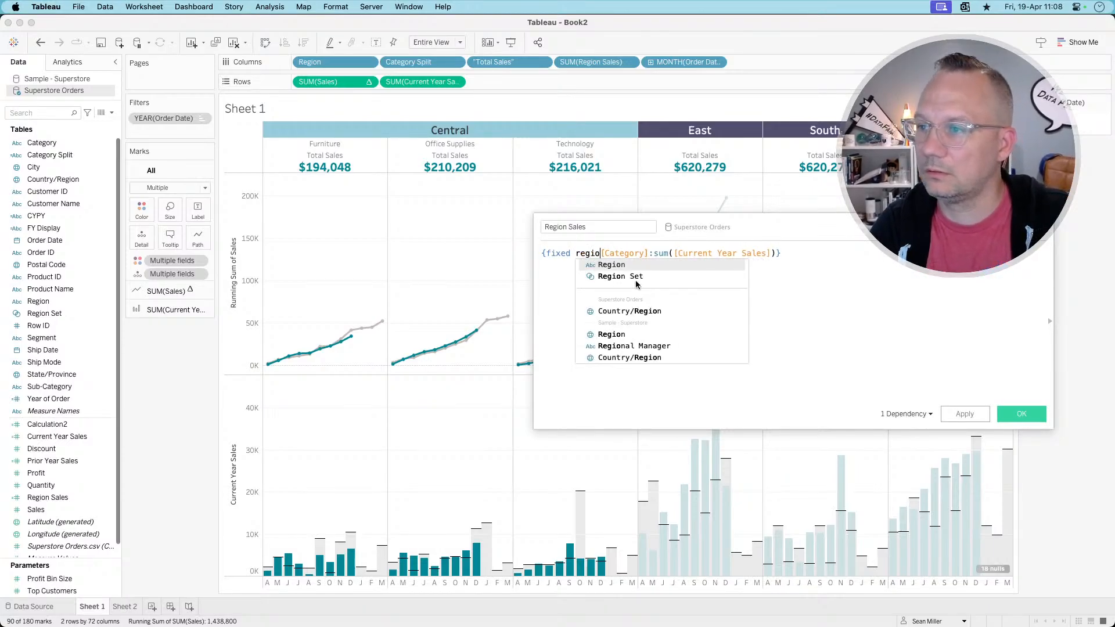
pyautogui.press('Return')
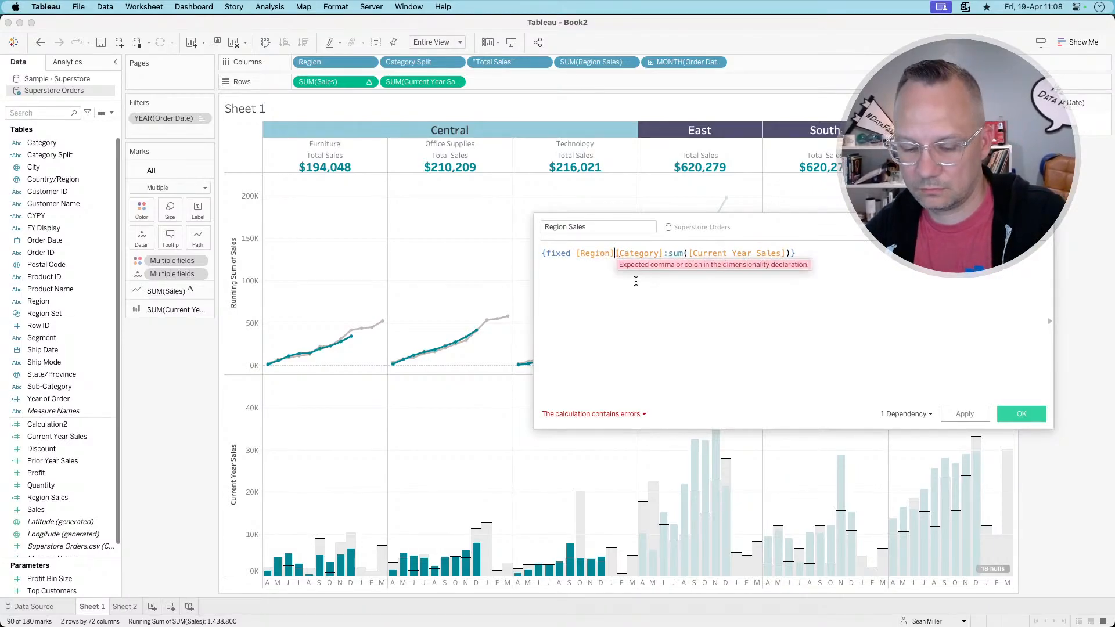
pyautogui.write(',')
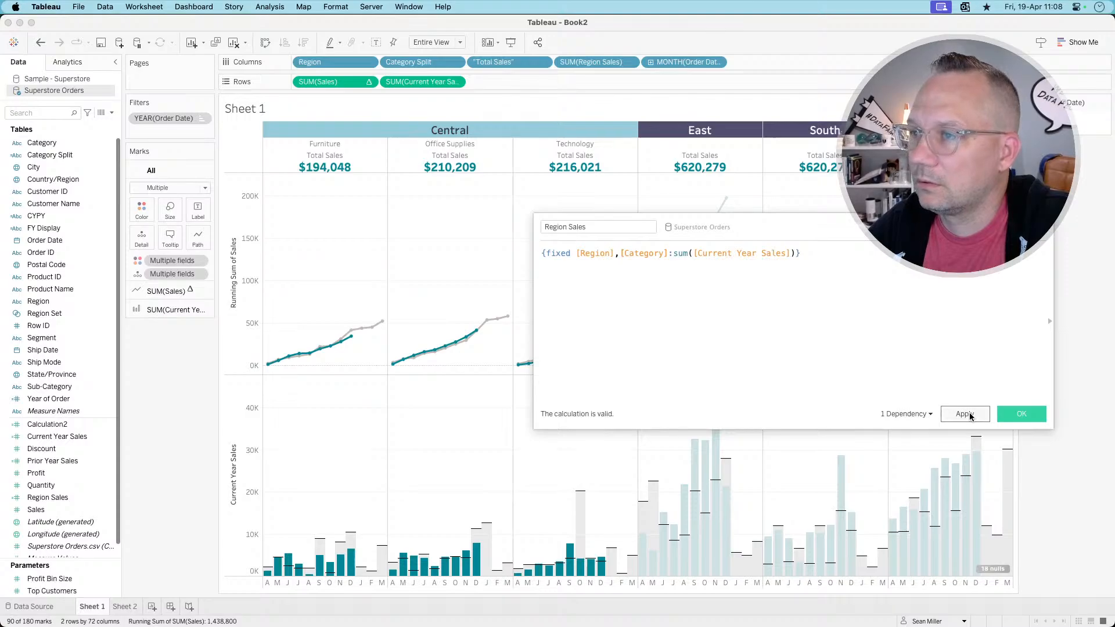
pyautogui.click(966, 414)
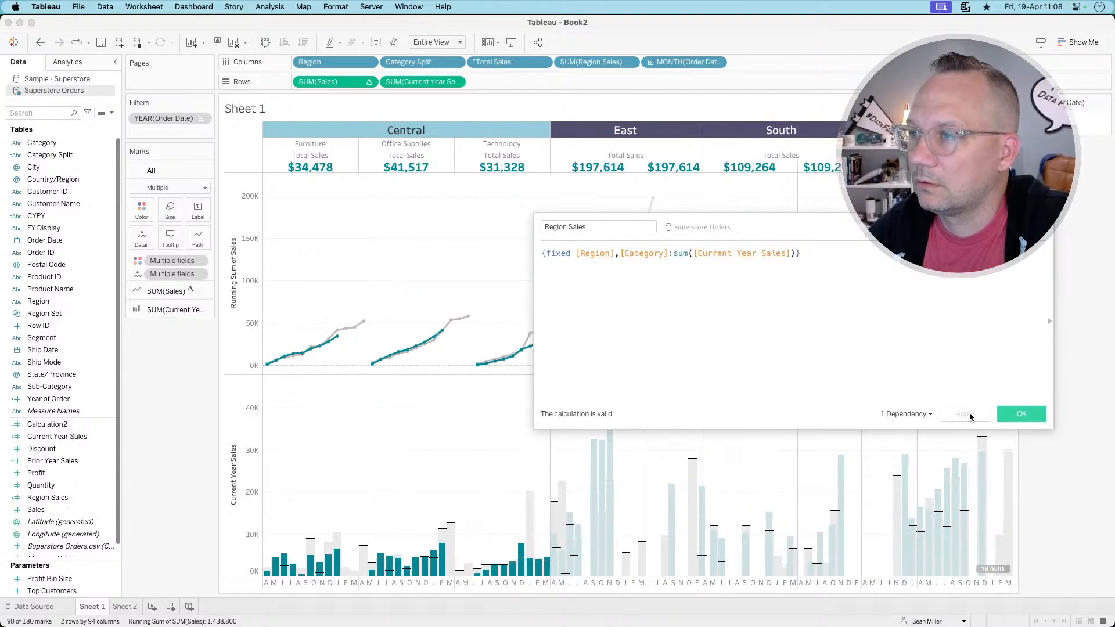
# - Replace [Category] with [Category Split] in the Region Sales fixed expression, apply it, and save the calculation
pyautogui.click(663, 252)
pyautogui.click(652, 266)
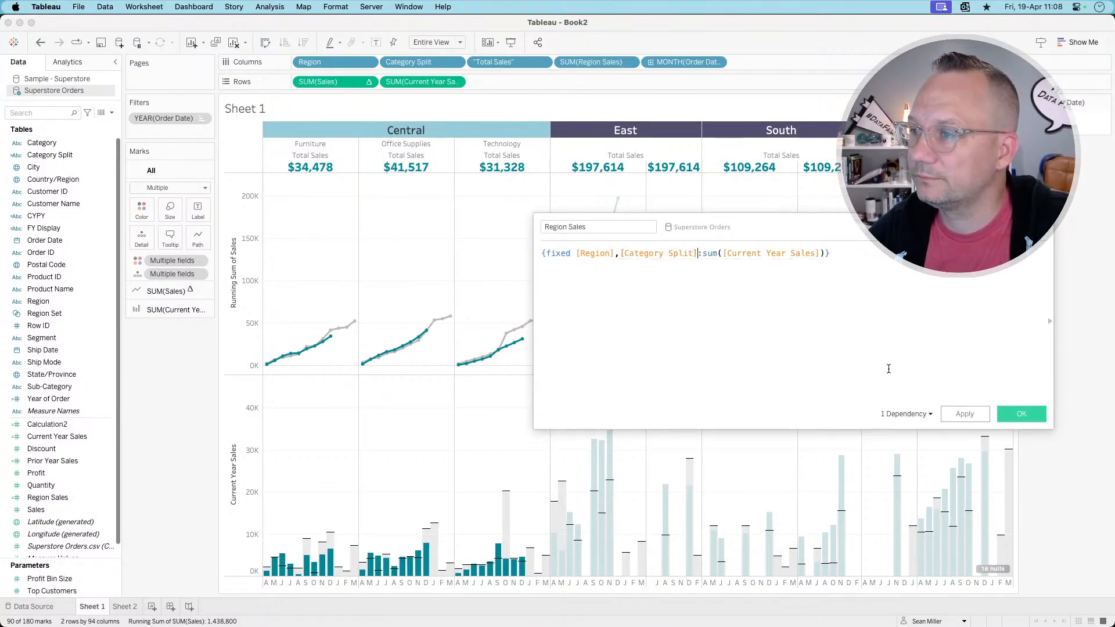
pyautogui.click(960, 416)
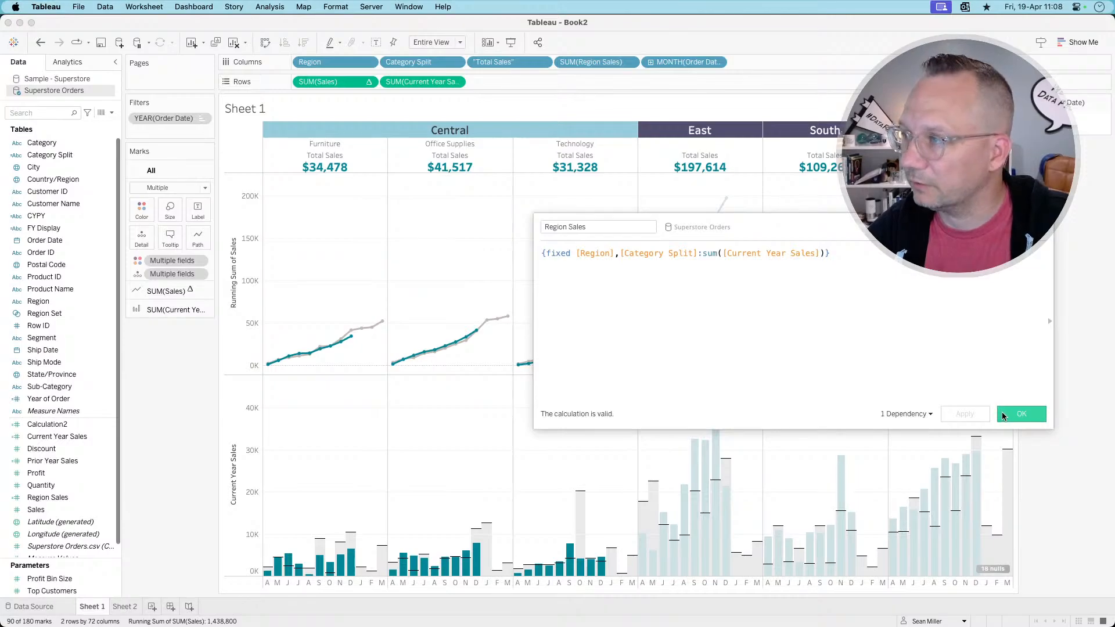
pyautogui.click(1003, 415)
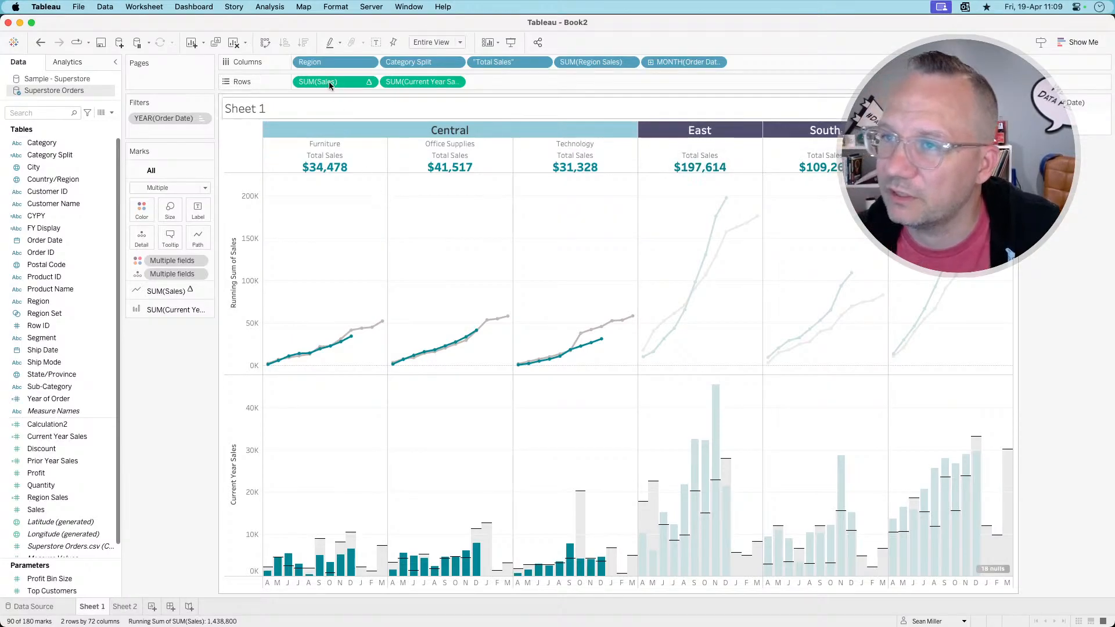
# - Collapse the Central region, expand East to check its Total Sales per category, and collapse it again
pyautogui.click(419, 132)
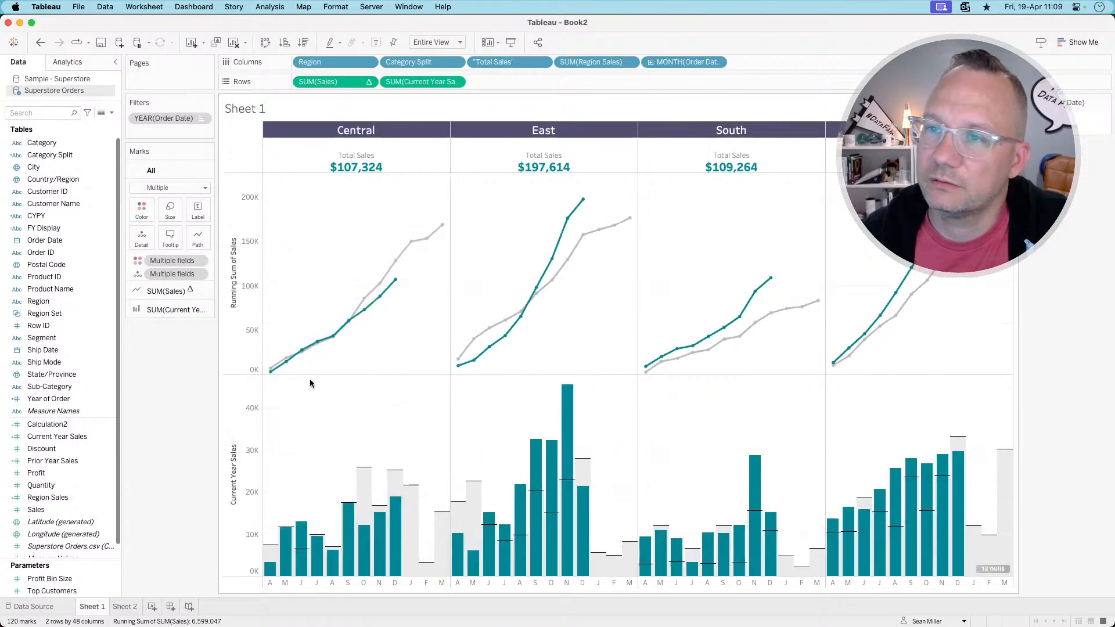
pyautogui.click(493, 131)
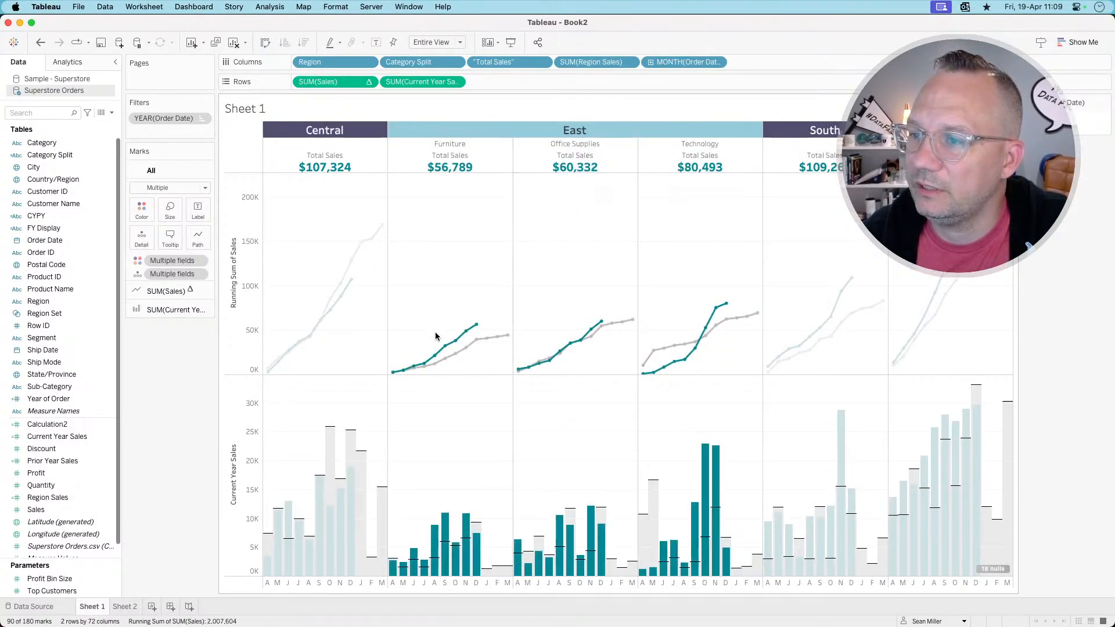
pyautogui.click(557, 129)
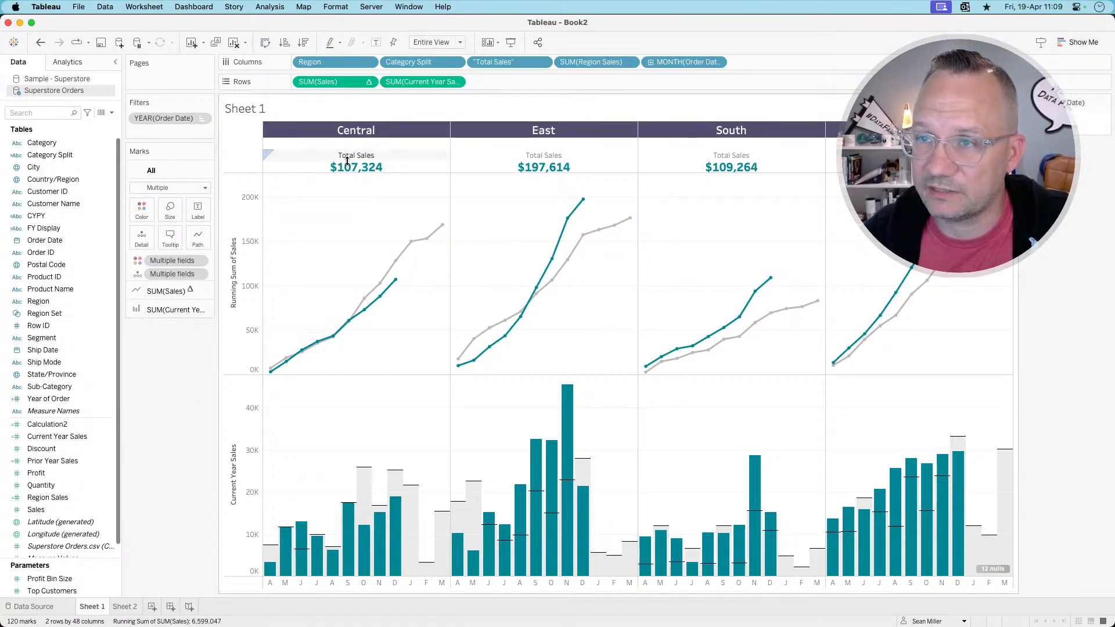
# - Create a new calculated field and search the Character Viewer for "triangle" symbols
pyautogui.click(111, 113)
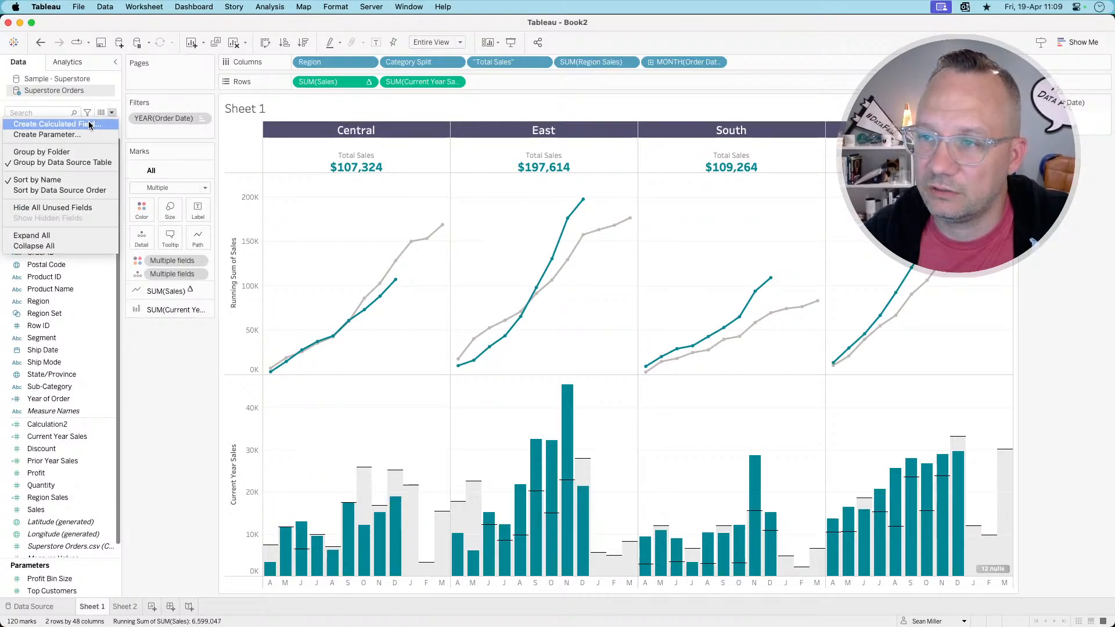
pyautogui.click(89, 125)
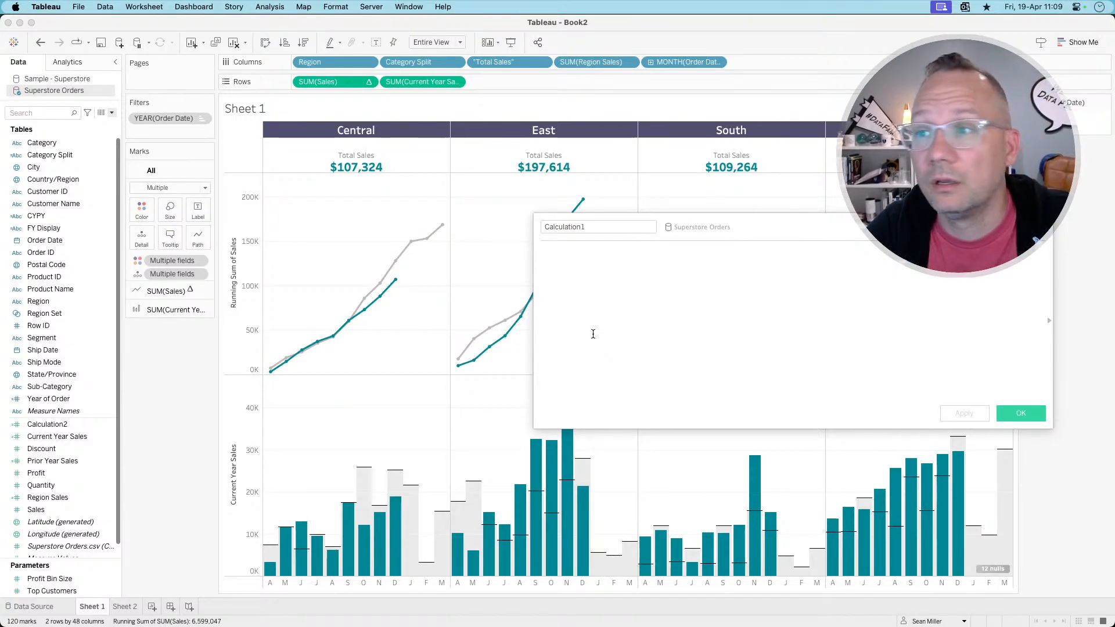
pyautogui.press('ctrl+super+space')
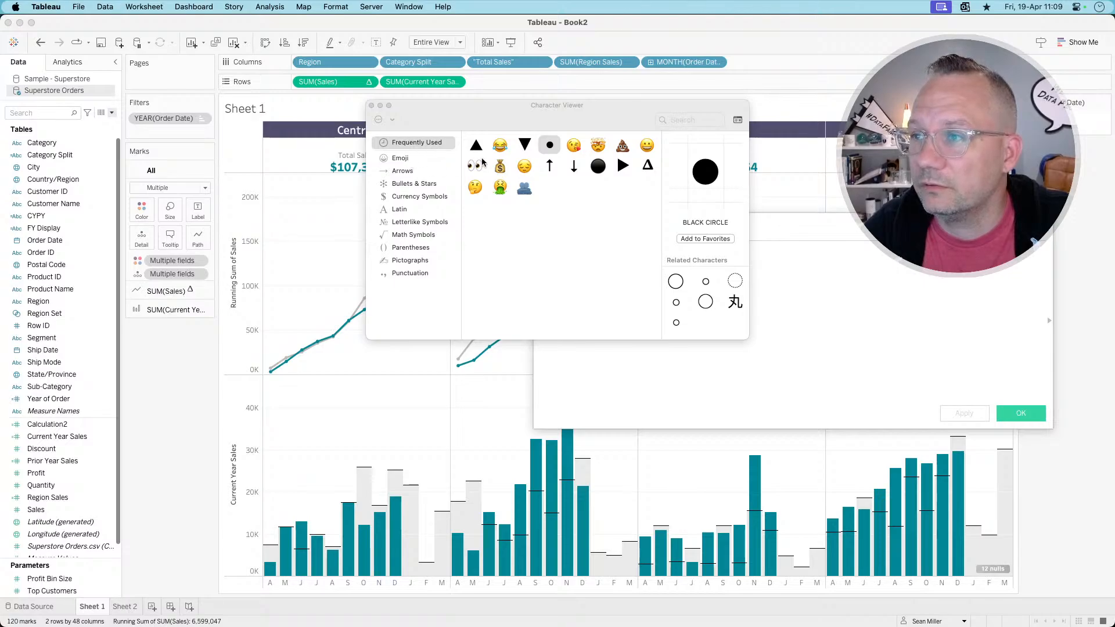
pyautogui.click(693, 120)
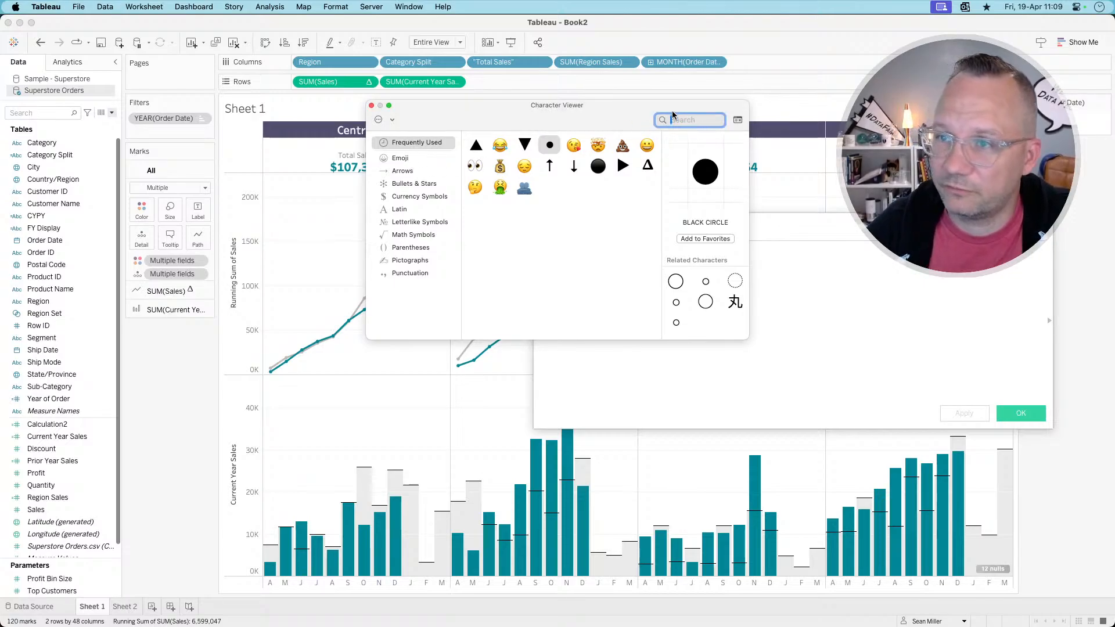
pyautogui.write('trig')
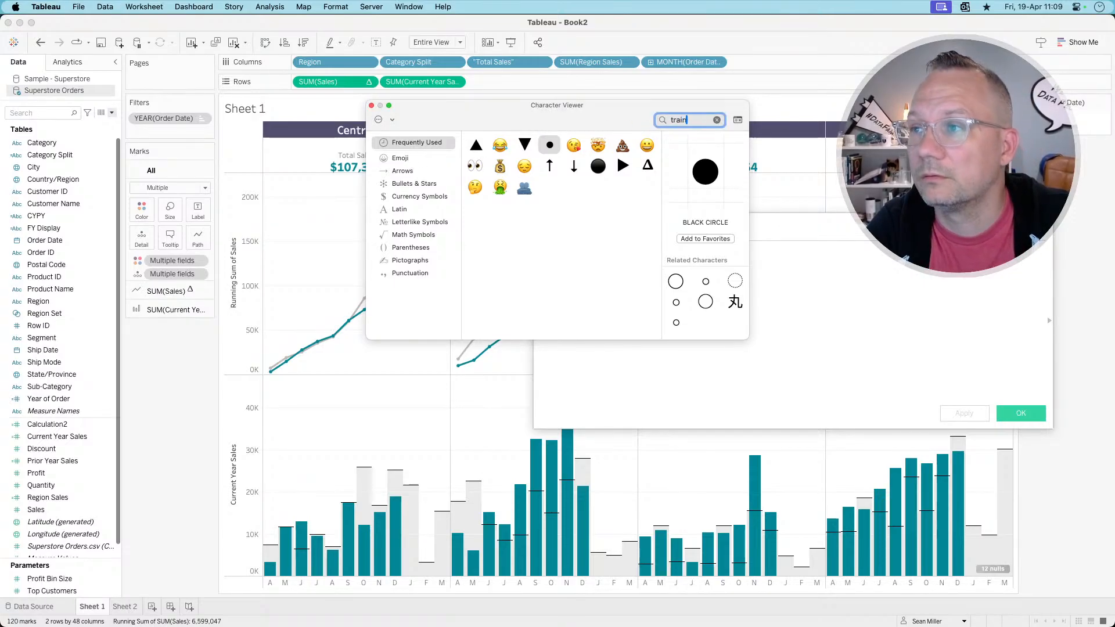
pyautogui.press('BackSpace')
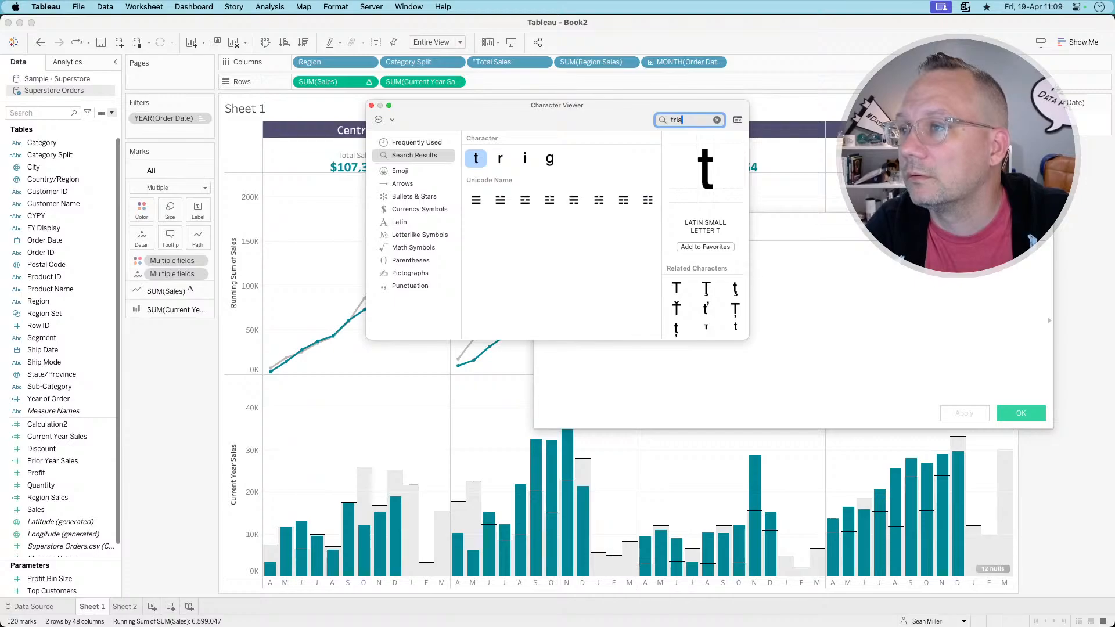
pyautogui.write('angle')
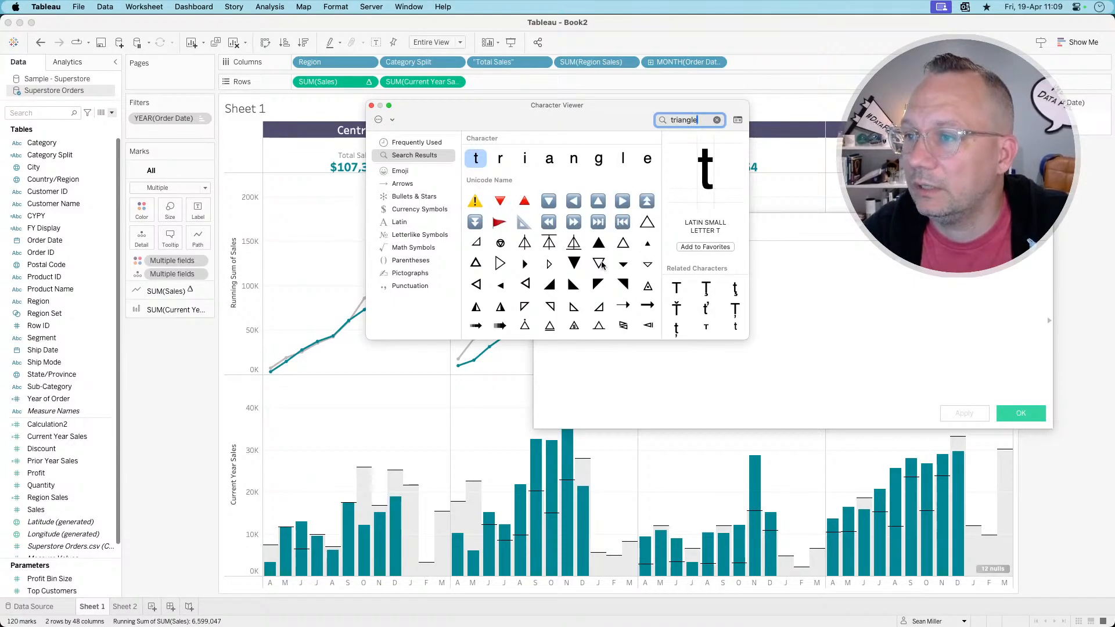
pyautogui.scroll(-3, 593, 289)
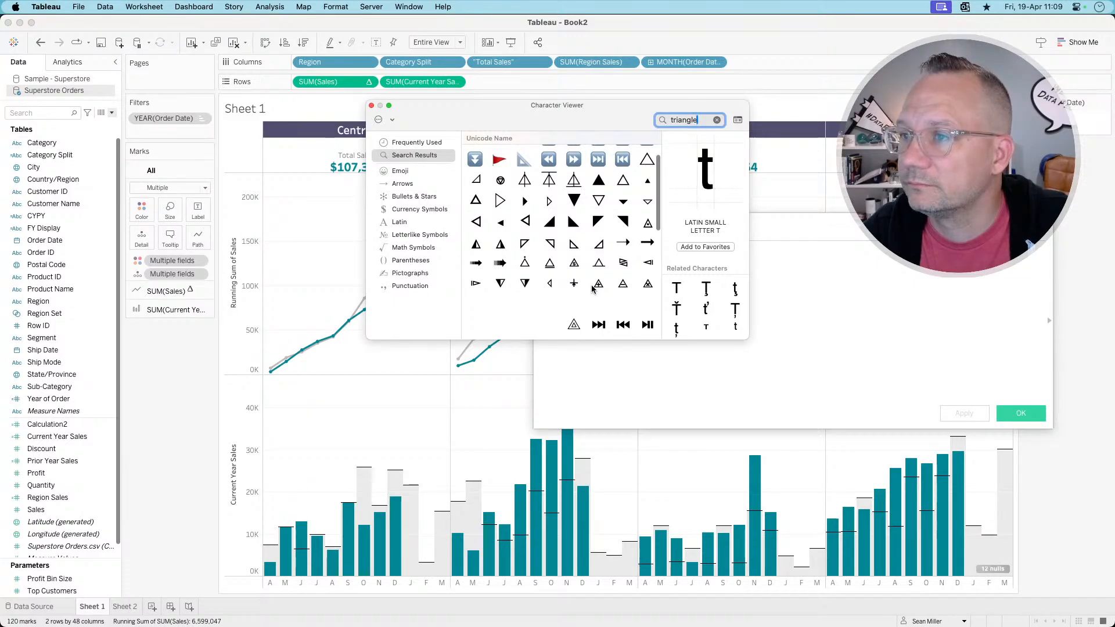
pyautogui.scroll(-4, 592, 289)
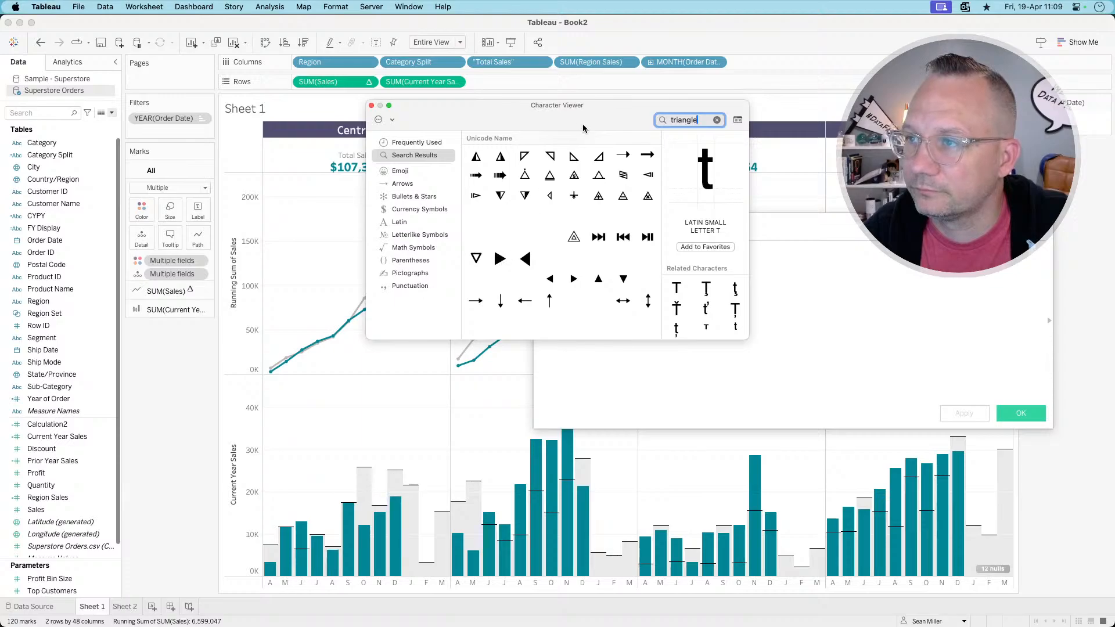
# - Insert the black right-pointing and left-pointing triangles into the new calculation and close the Character Viewer
pyautogui.moveTo(583, 124); pyautogui.dragTo(372, 129)
pyautogui.click(569, 250)
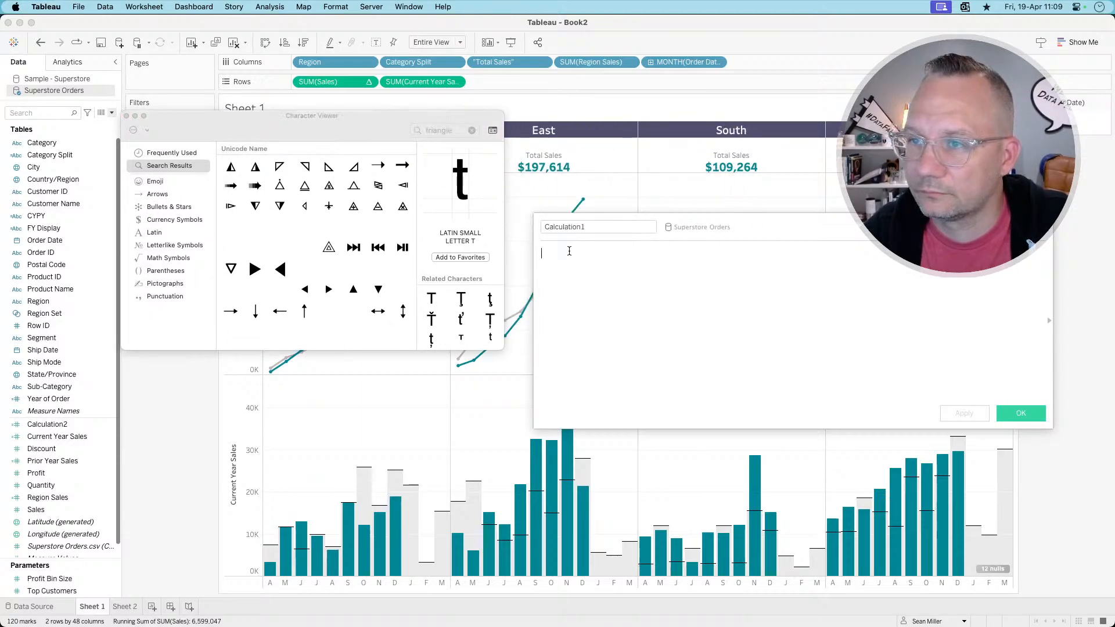
pyautogui.doubleClick(256, 271)
pyautogui.click(270, 273)
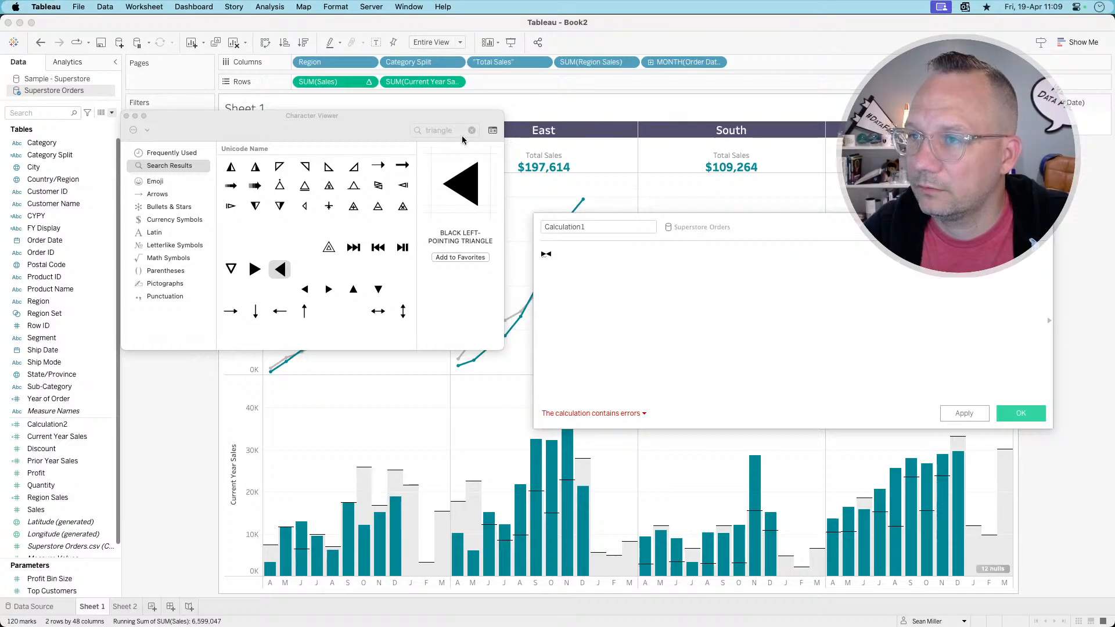
pyautogui.click(126, 116)
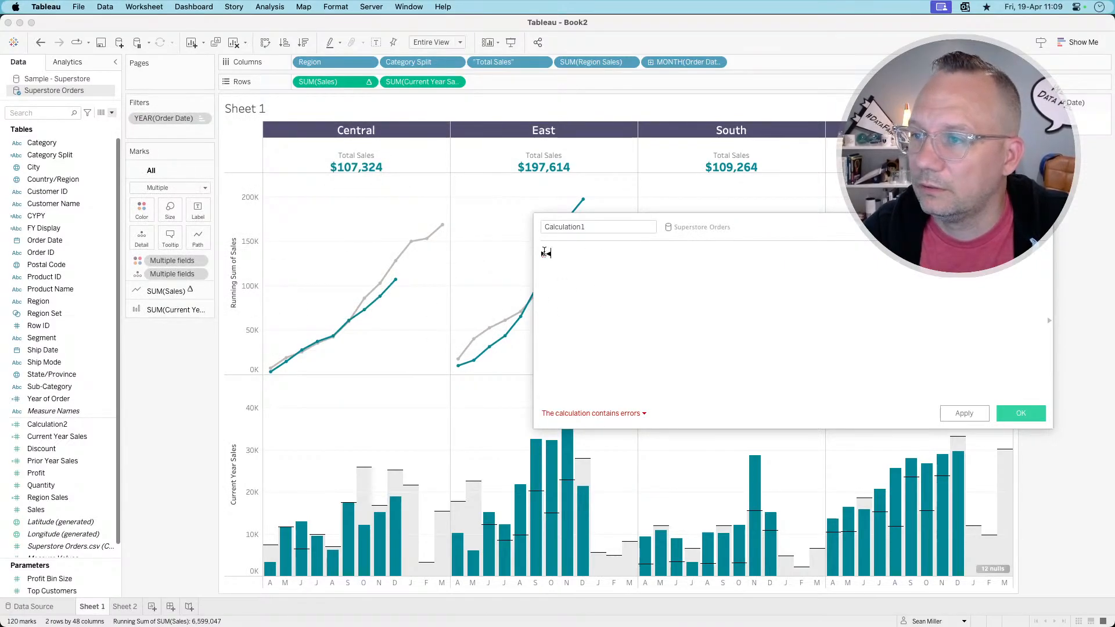
# - Put the two triangles on separate lines and begin an if condition on the region before the right-pointing one
pyautogui.press('Return')
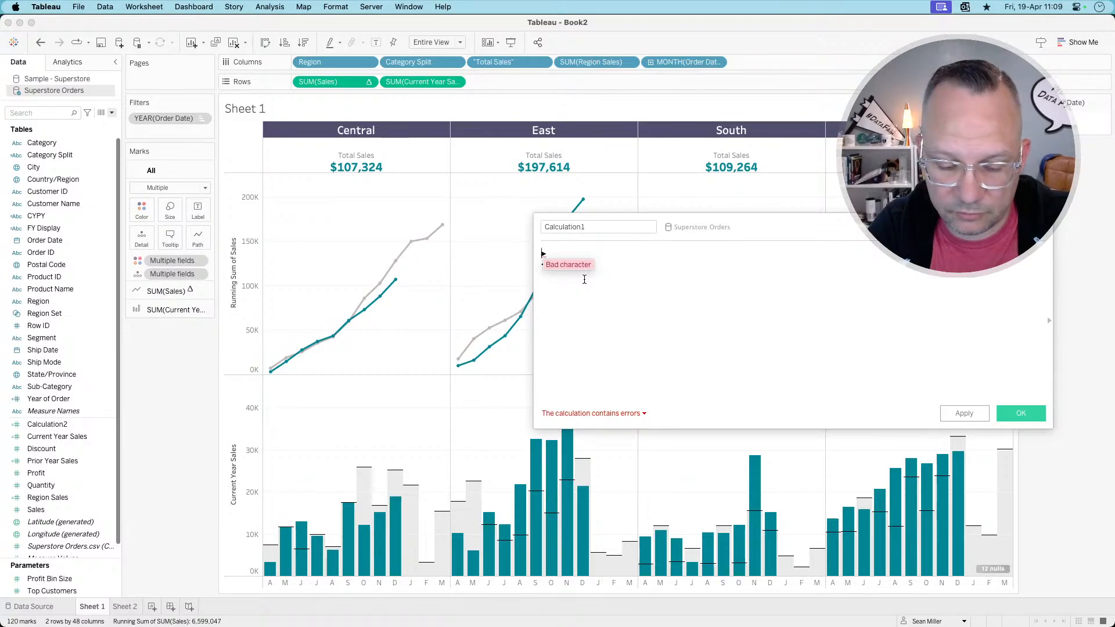
pyautogui.write('if regio')
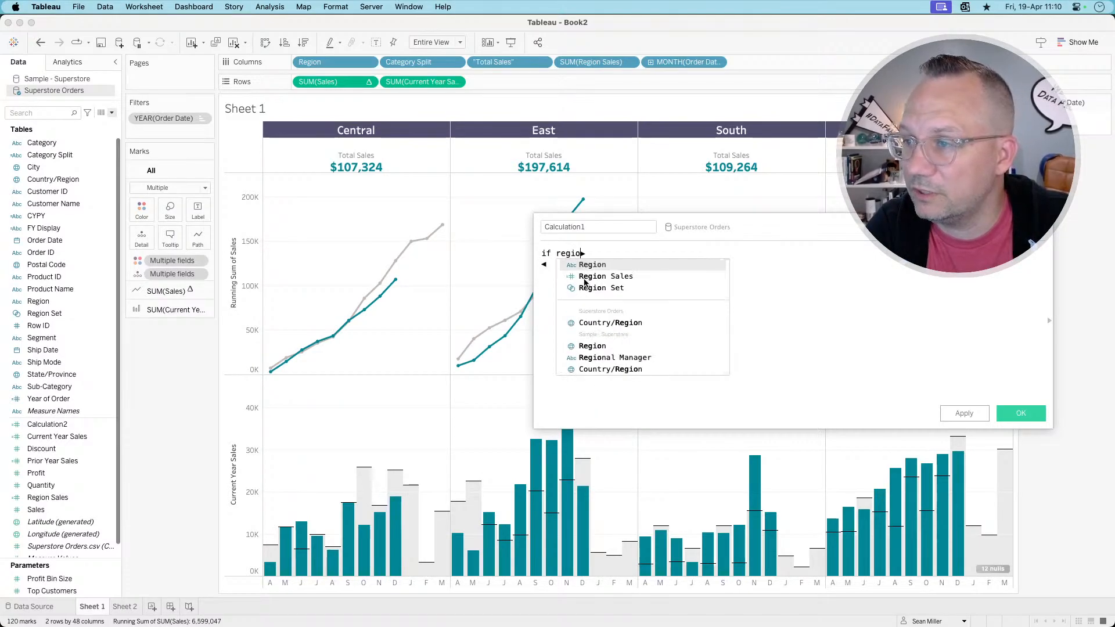
pyautogui.press('Down')
pyautogui.press('Down')
pyautogui.press('Return')
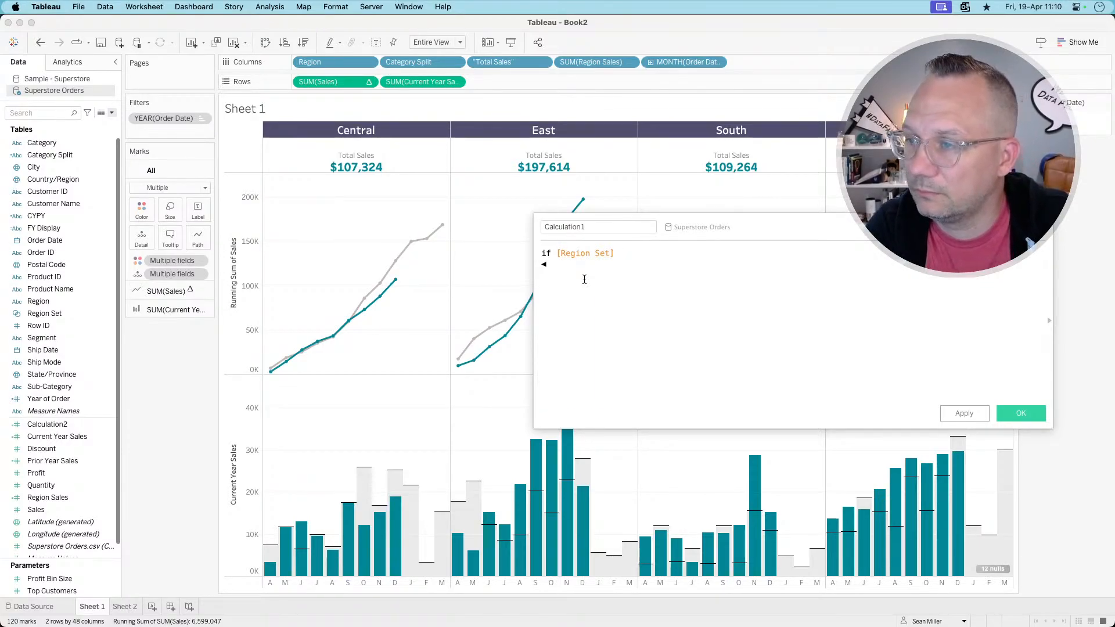
pyautogui.press('super+z')
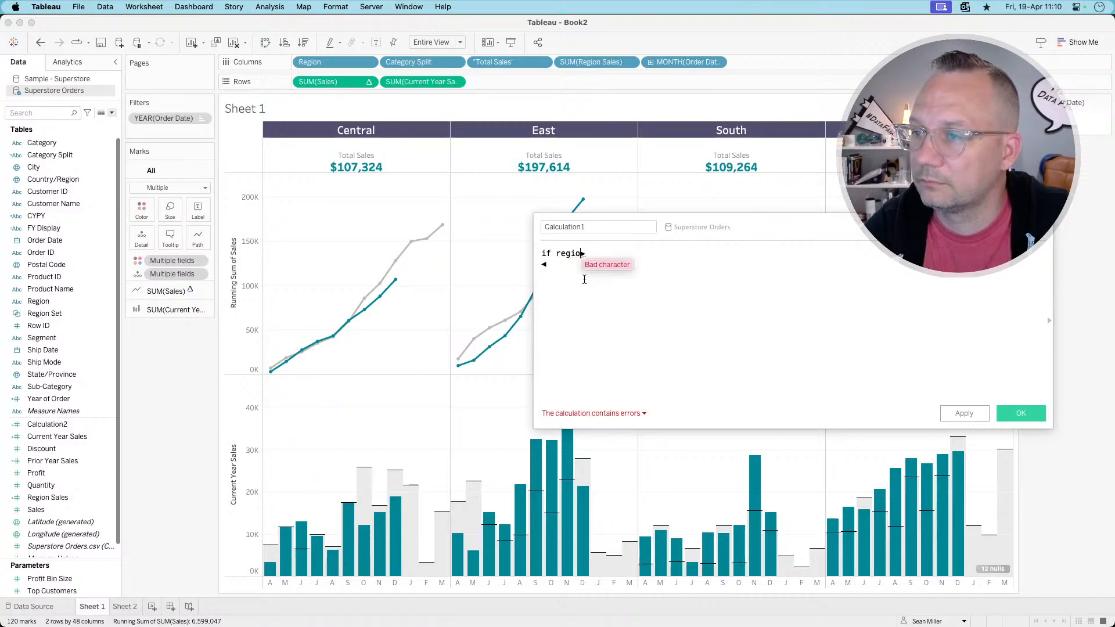
pyautogui.press('BackSpace')
pyautogui.write('n')
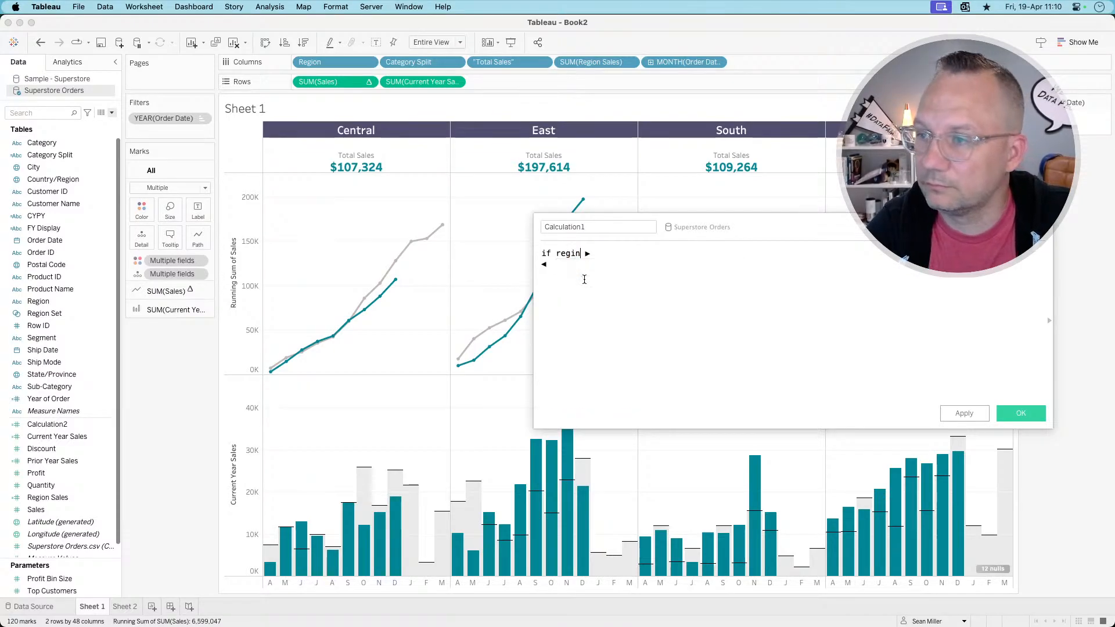
pyautogui.press('BackSpace')
pyautogui.press('Down')
pyautogui.press('Down')
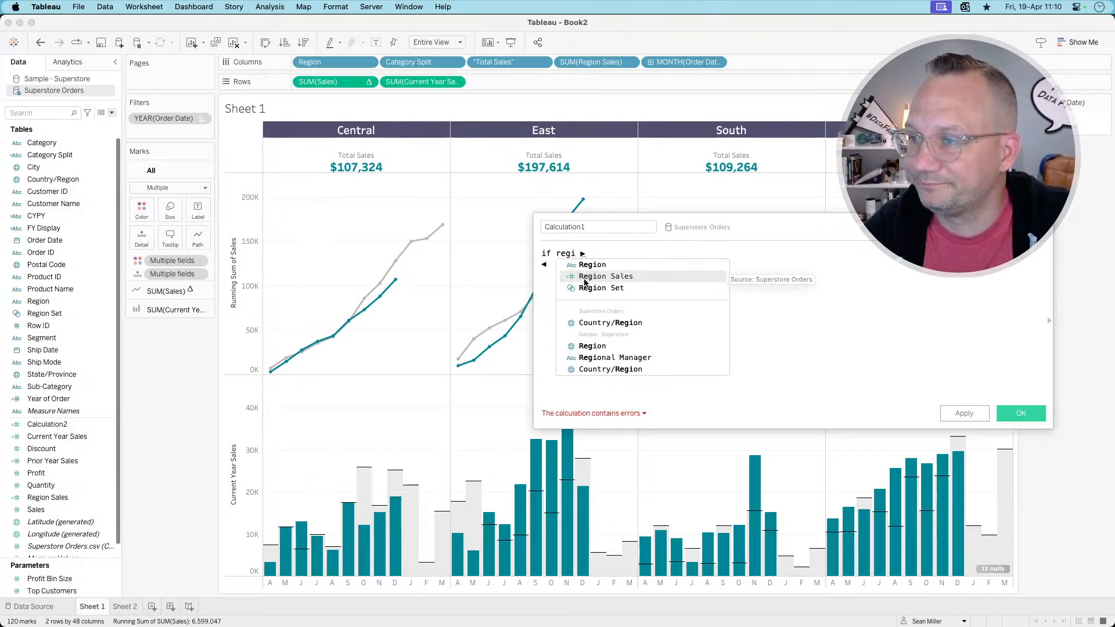
pyautogui.press('Return')
pyautogui.press('super+z')
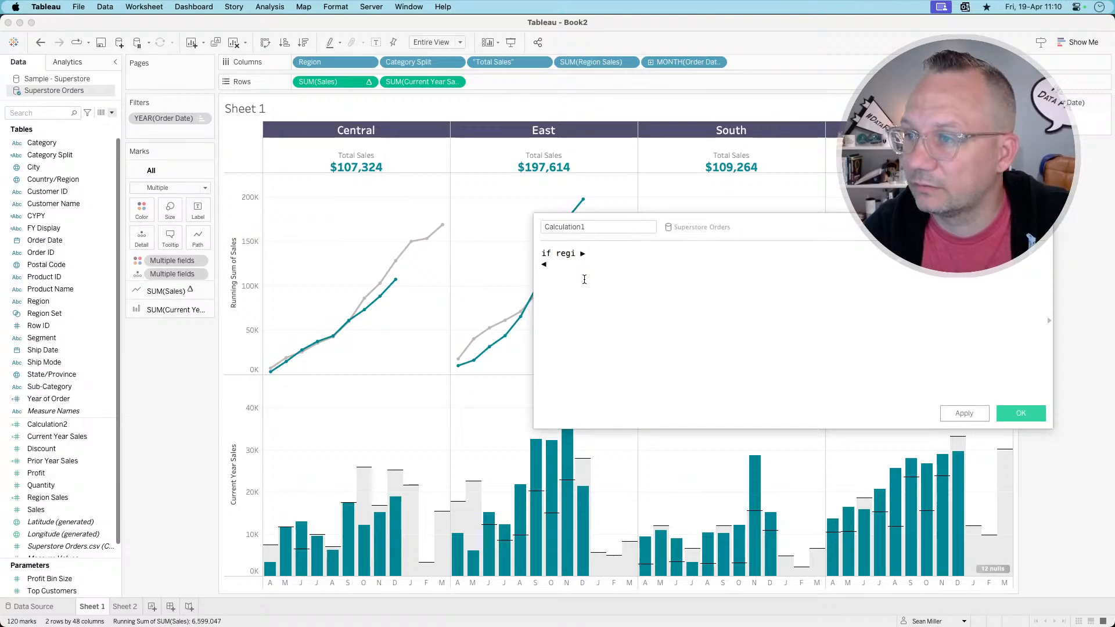
# - Move the right-pointing triangle to its own line and complete the first line as "if [Region Set] then"
pyautogui.press('Return')
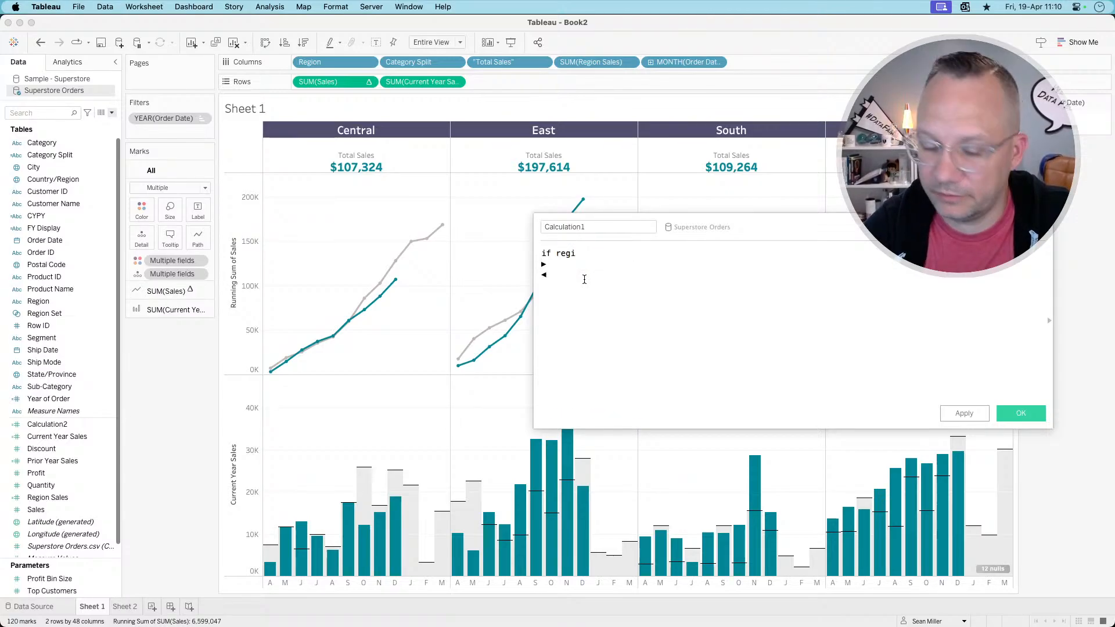
pyautogui.press('Left')
pyautogui.press('BackSpace')
pyautogui.press('Down')
pyautogui.press('Down')
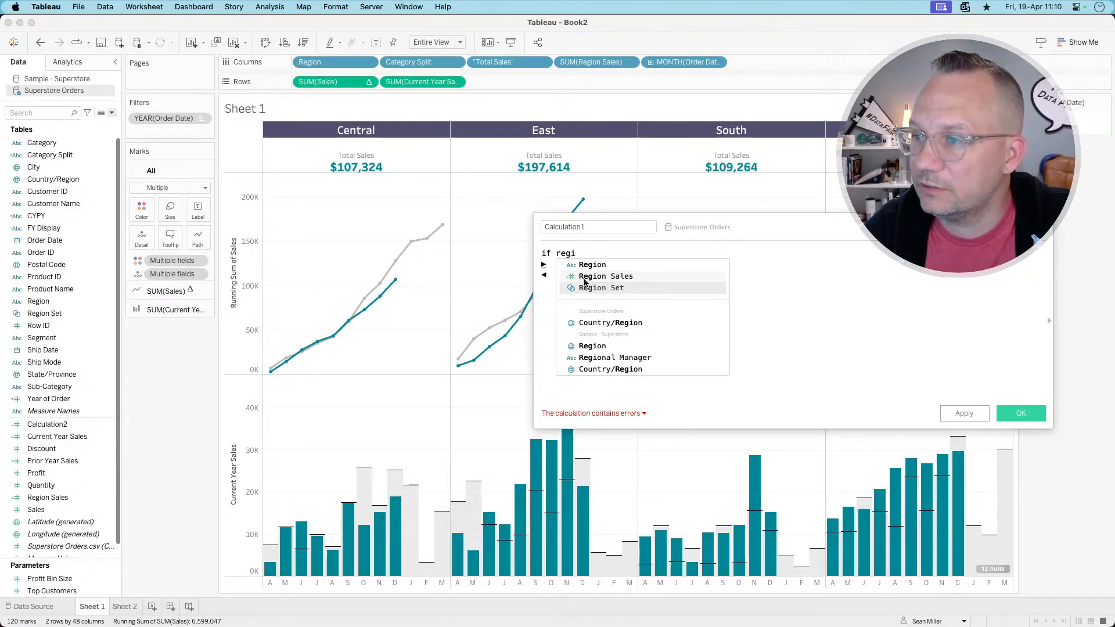
pyautogui.press('Return')
pyautogui.write('then')
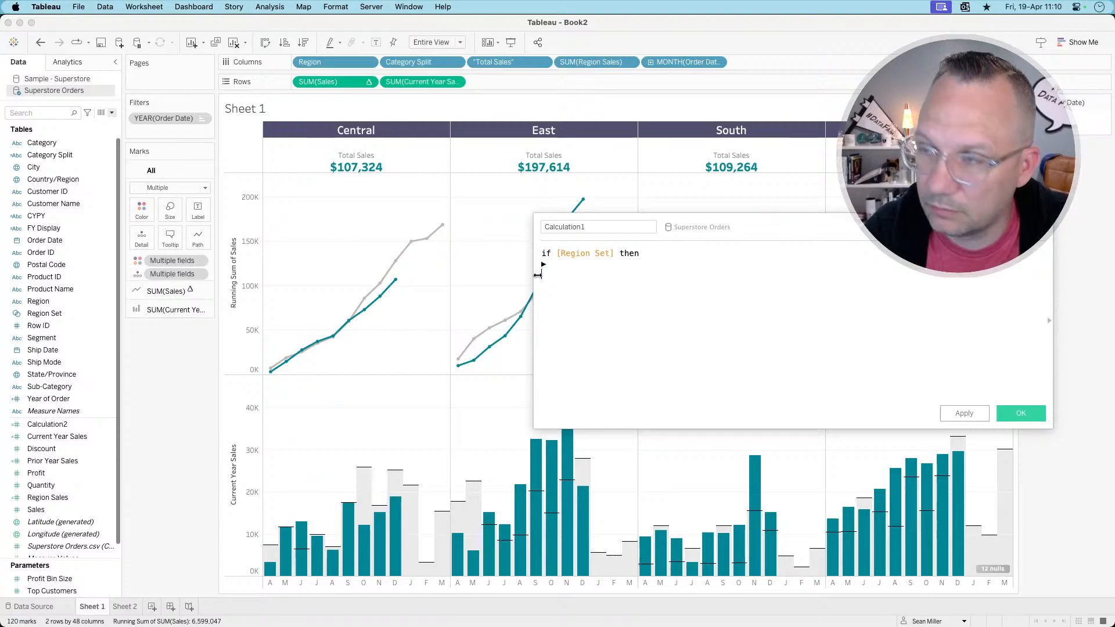
# - Insert the black down-pointing triangle from the Character Viewer's frequently used characters after "then" and enclose it in single quotes
pyautogui.press('ctrl+super+space')
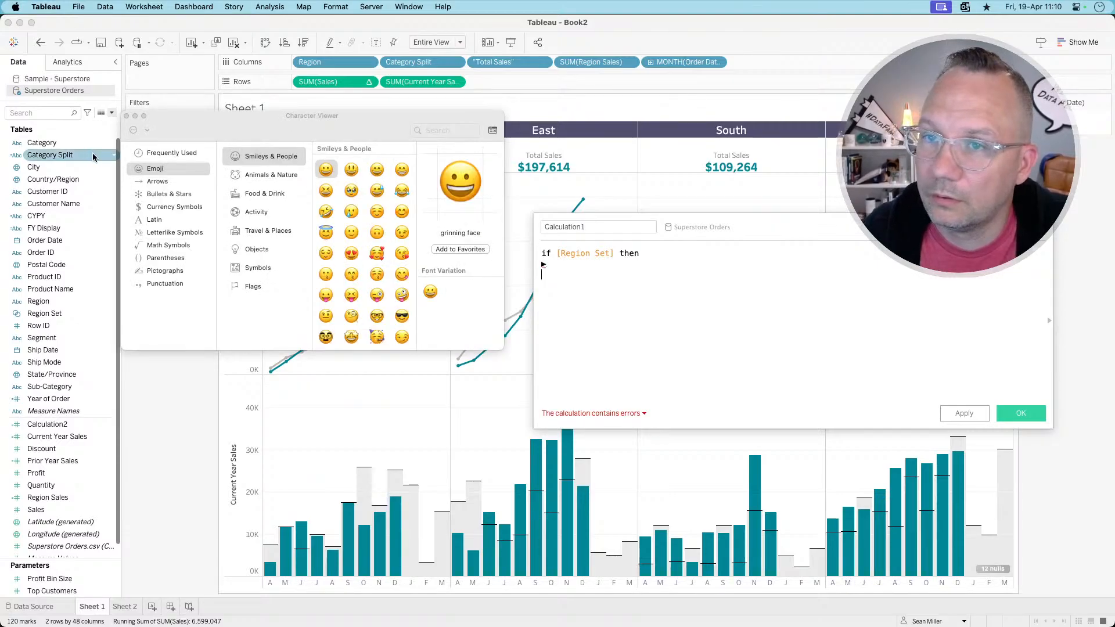
pyautogui.click(445, 130)
pyautogui.write('train')
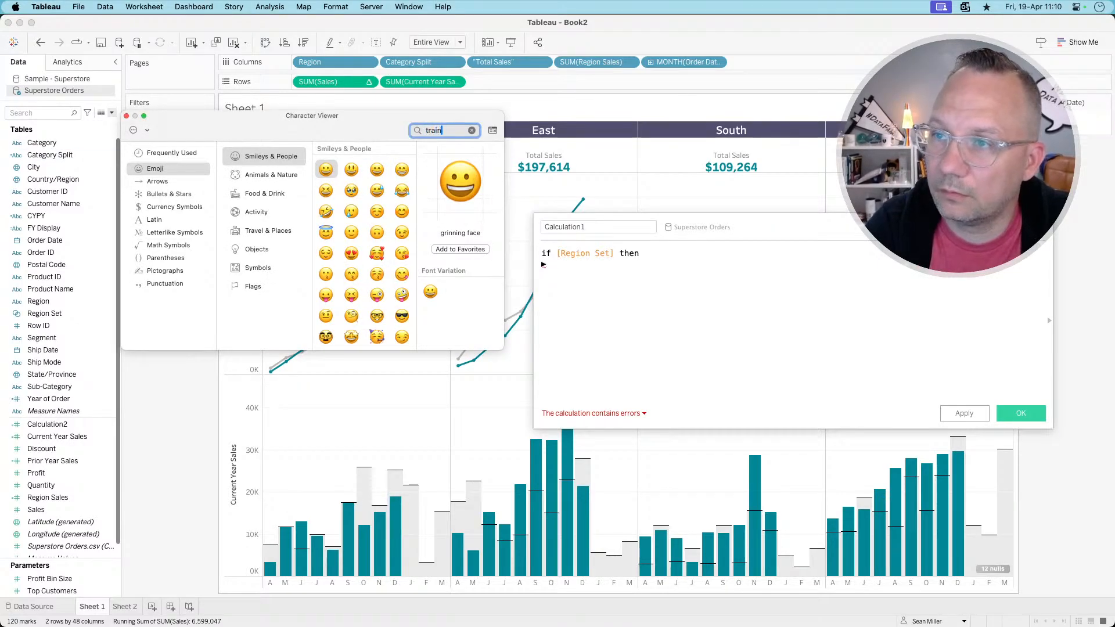
pyautogui.click(174, 153)
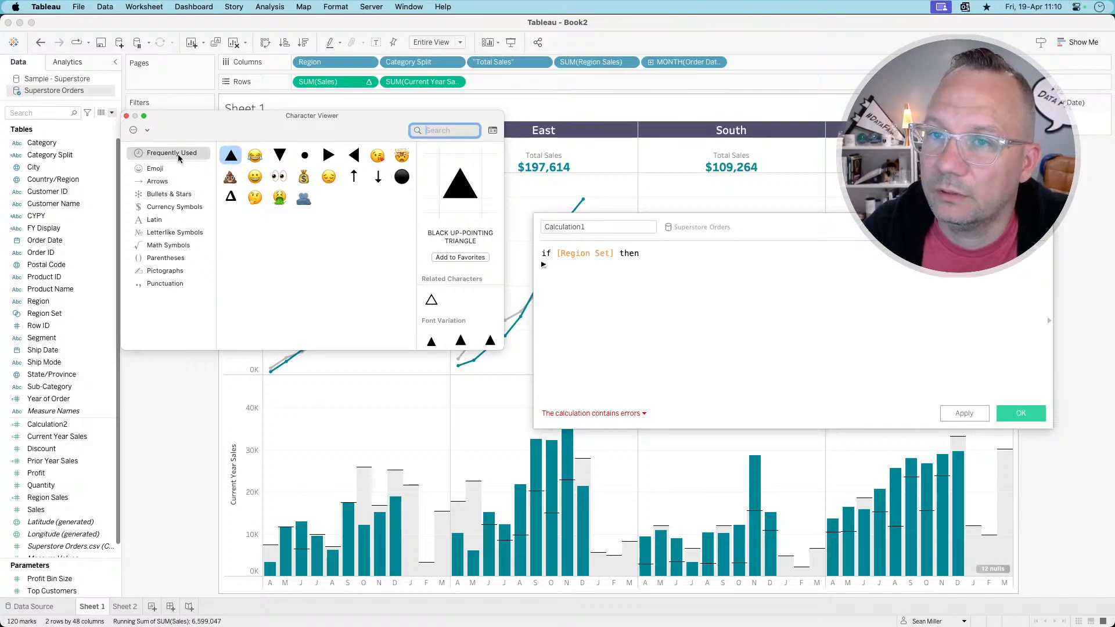
pyautogui.click(672, 261)
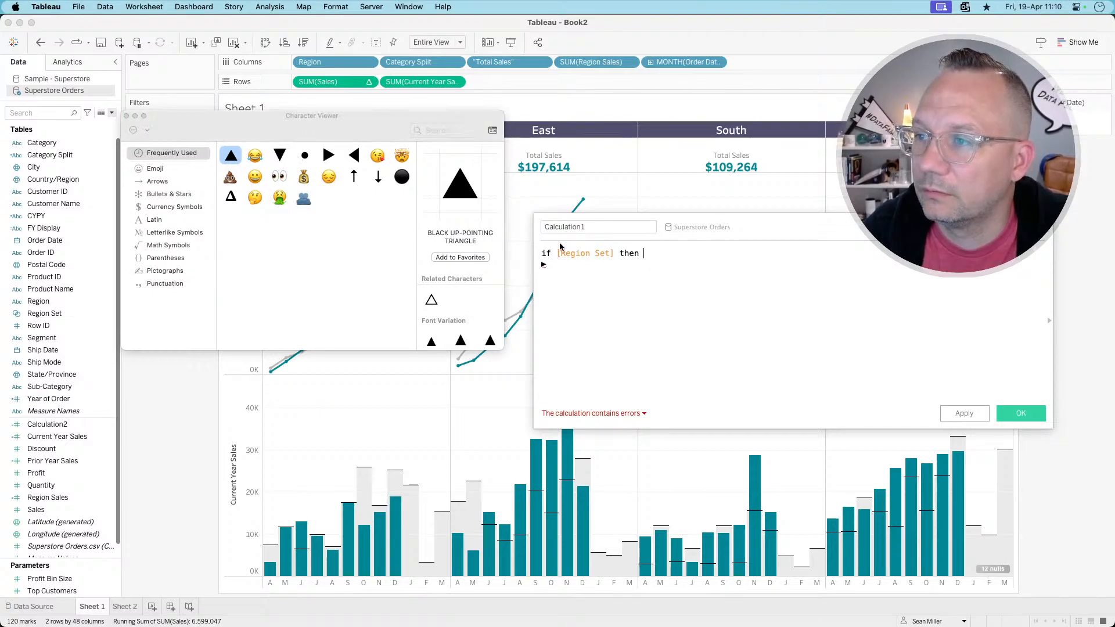
pyautogui.click(279, 155)
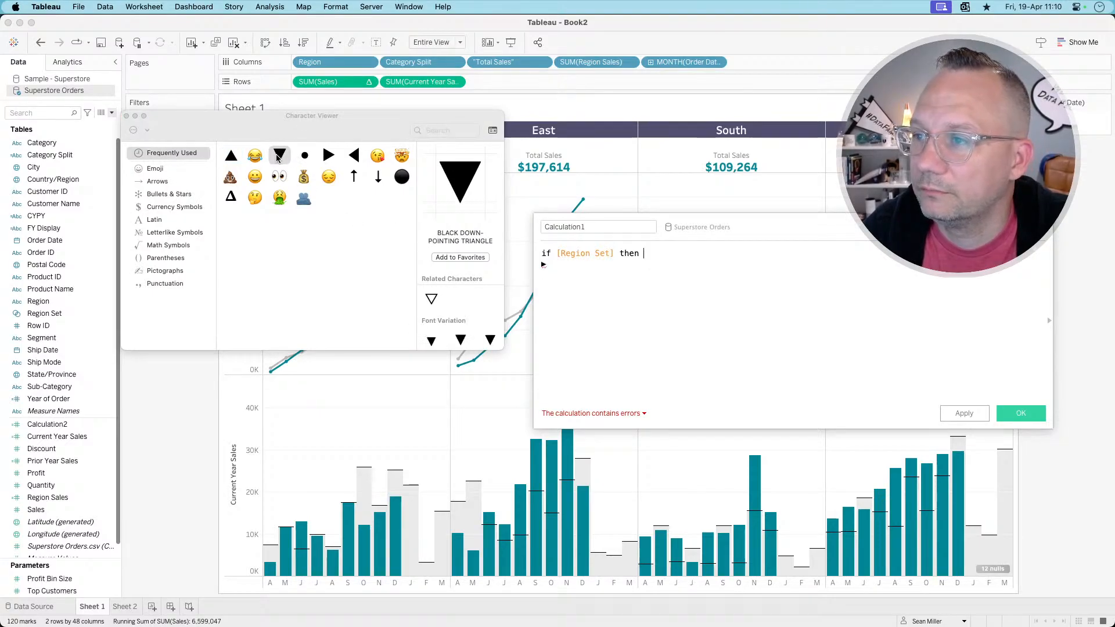
pyautogui.doubleClick(279, 154)
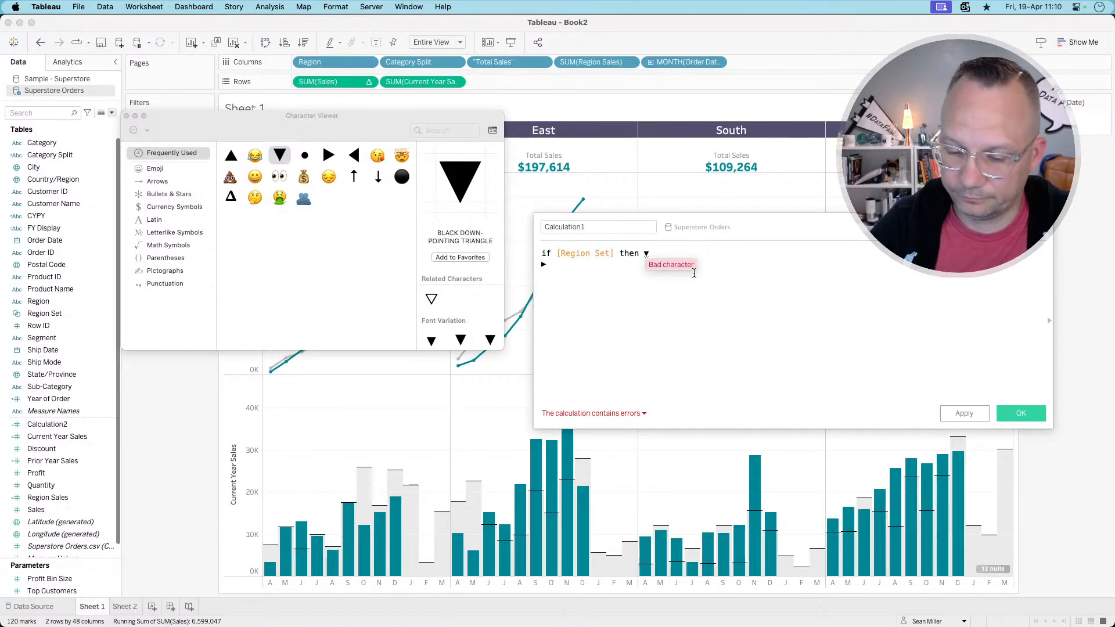
pyautogui.write("'▼")
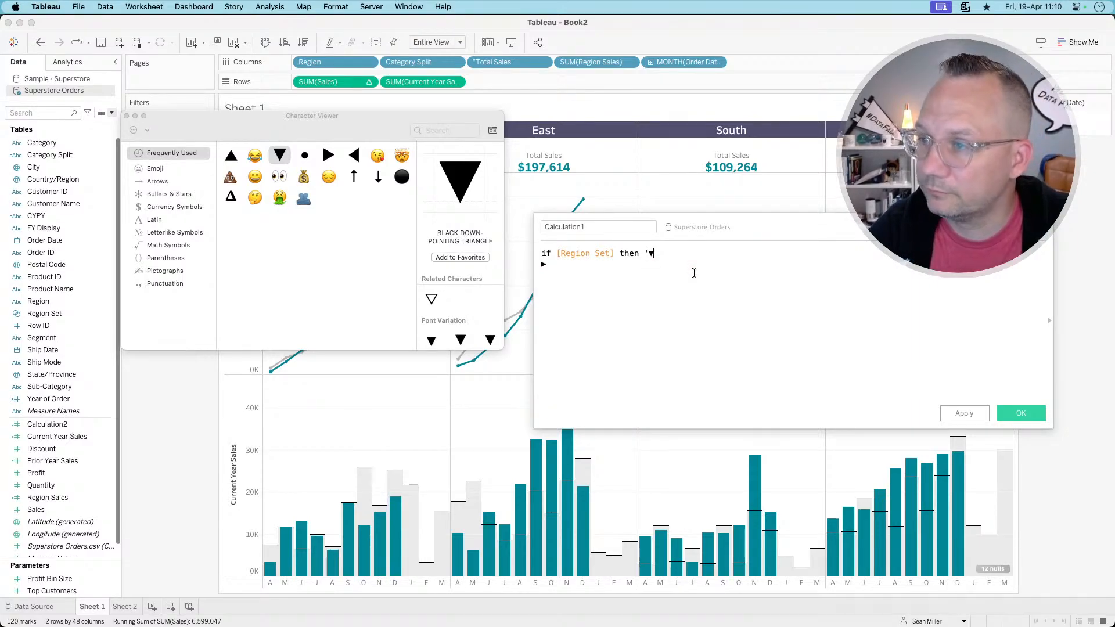
pyautogui.write("'")
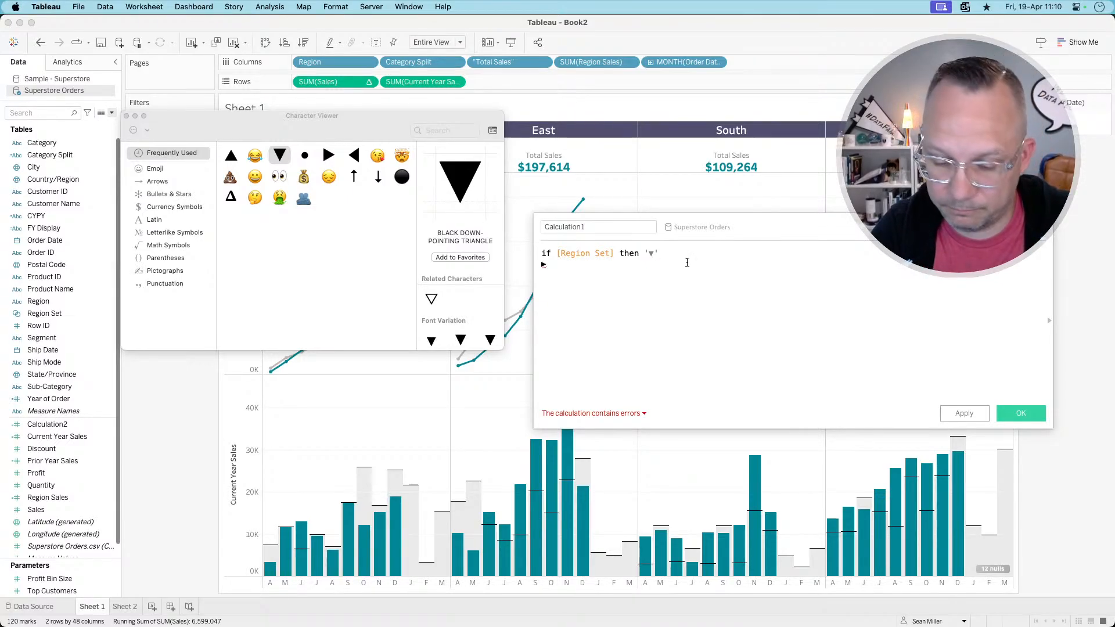
# - Concatenate the [Region] field to the quoted down-pointing triangle with a plus sign
pyautogui.write('+reg')
pyautogui.press('Down')
pyautogui.press('Down')
pyautogui.press('Down')
pyautogui.press('Down')
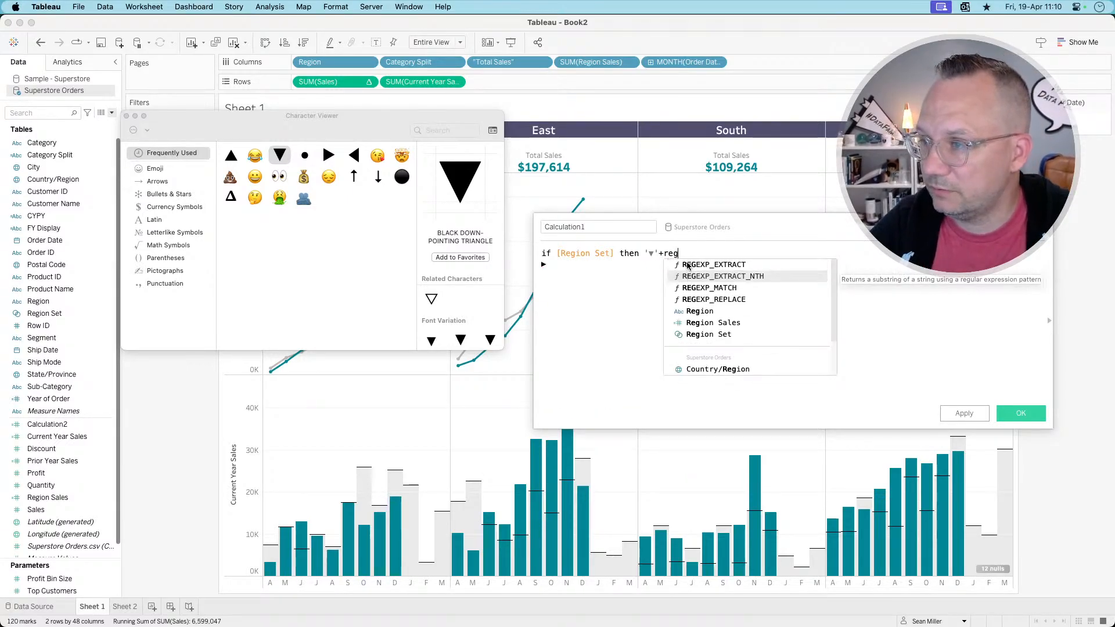
pyautogui.press('Return')
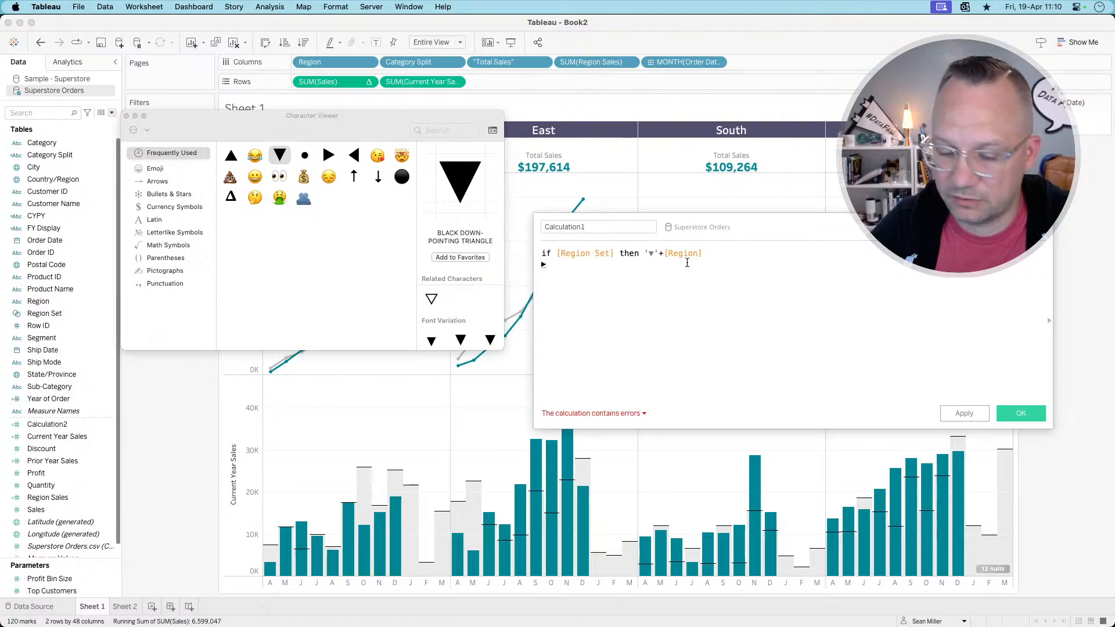
# - Complete the second formula line as else '▶'+[Region]
pyautogui.write('else ')
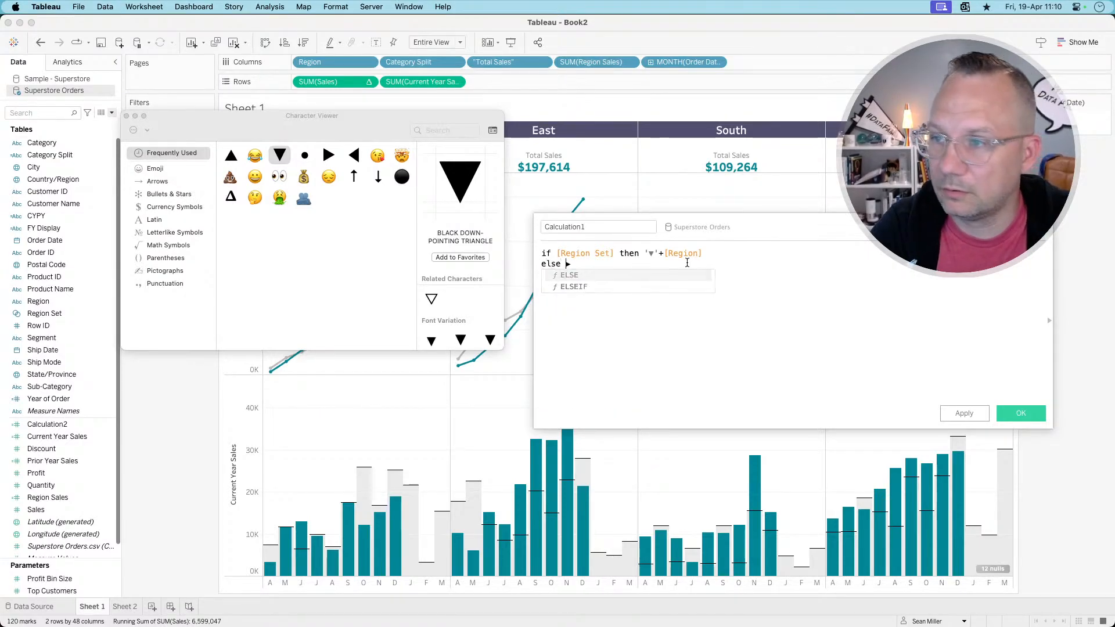
pyautogui.write("'▶")
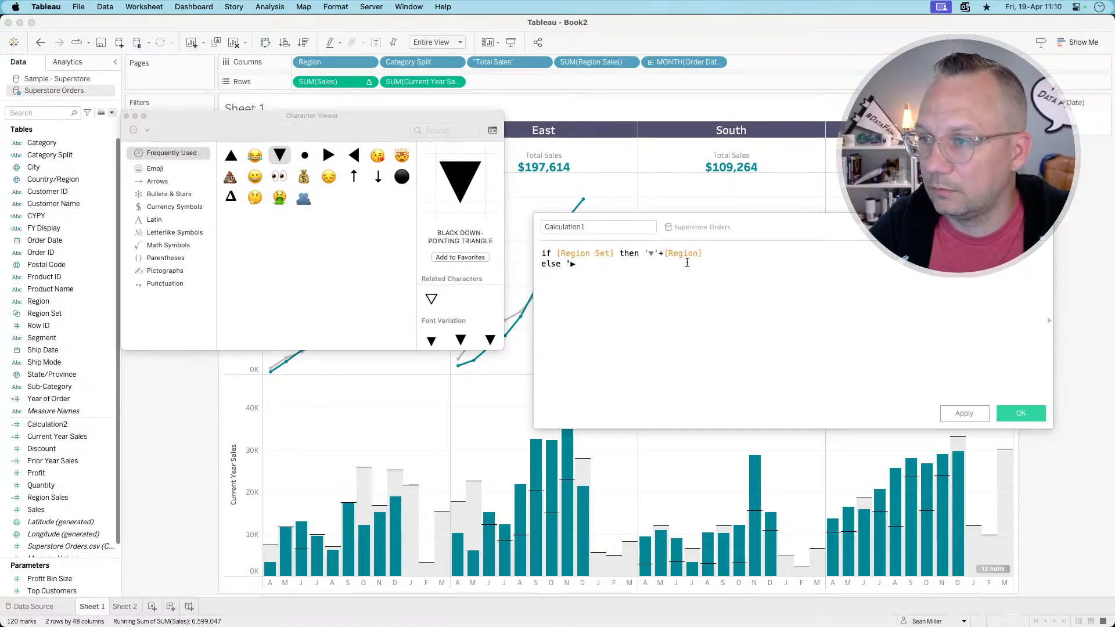
pyautogui.write("'")
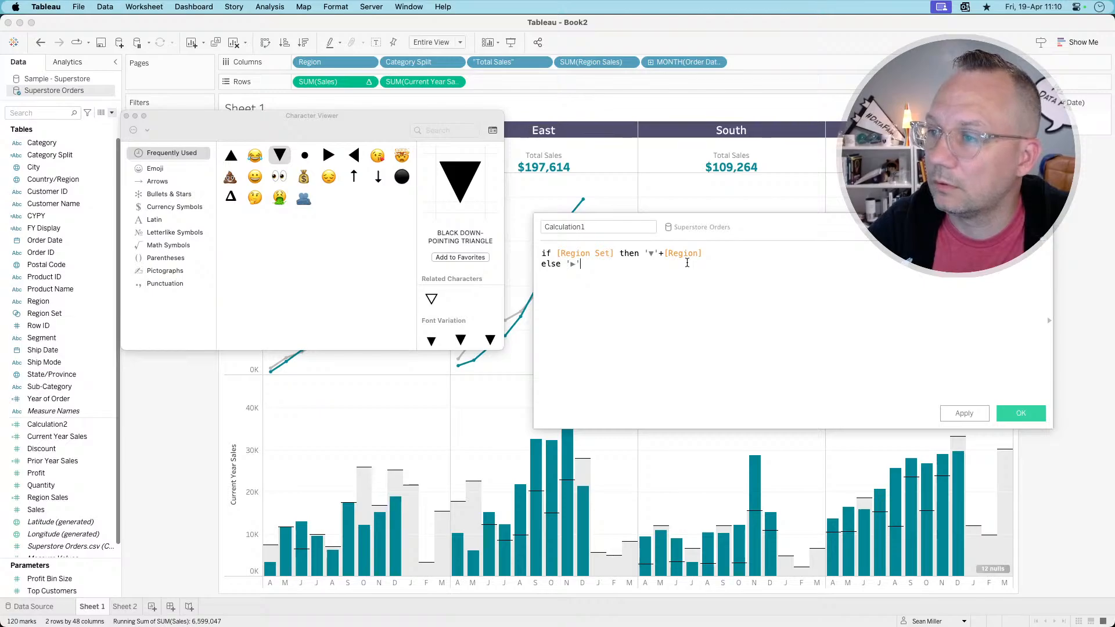
pyautogui.write('+[Region]')
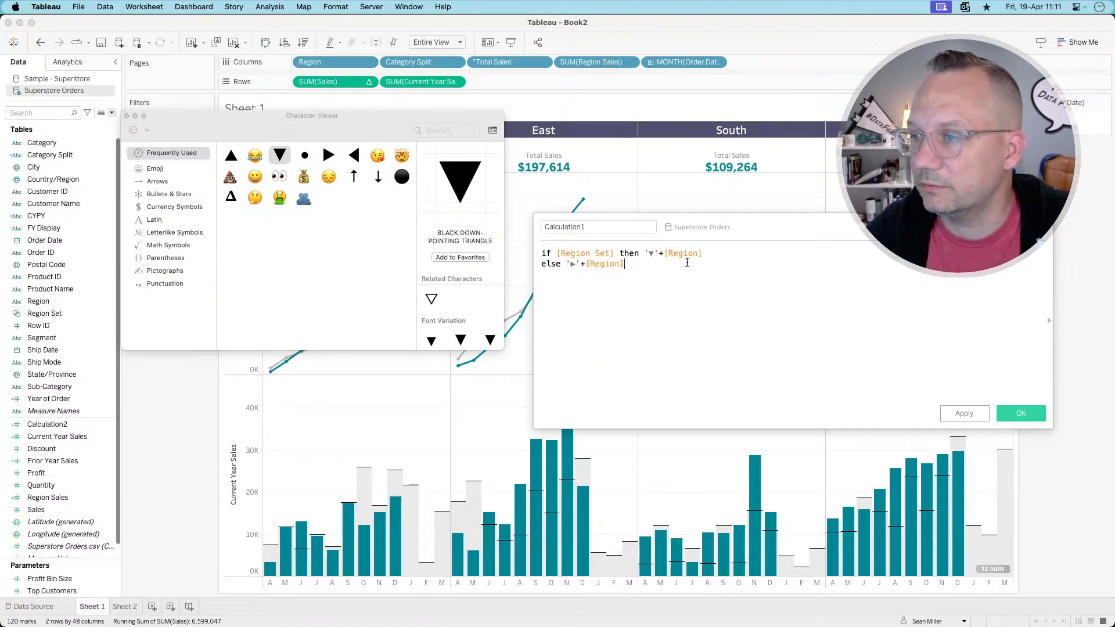
# - Add a space after each triangle inside its quotes and finish the formula with END on a new line
pyautogui.click(655, 254)
pyautogui.click(577, 265)
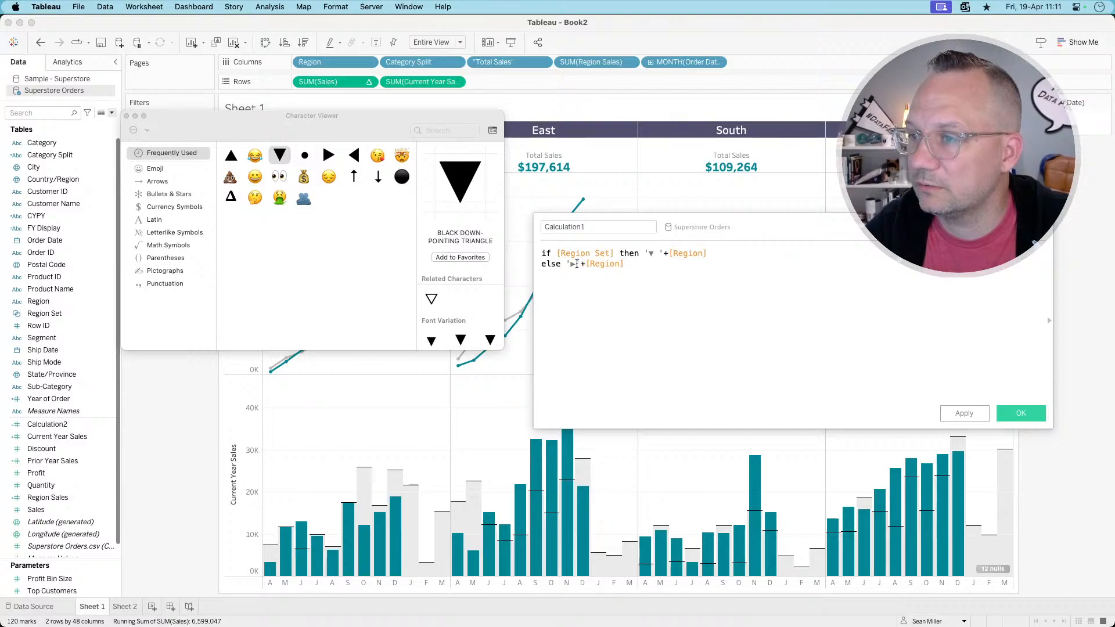
pyautogui.click(669, 289)
pyautogui.press('Return')
pyautogui.write('END')
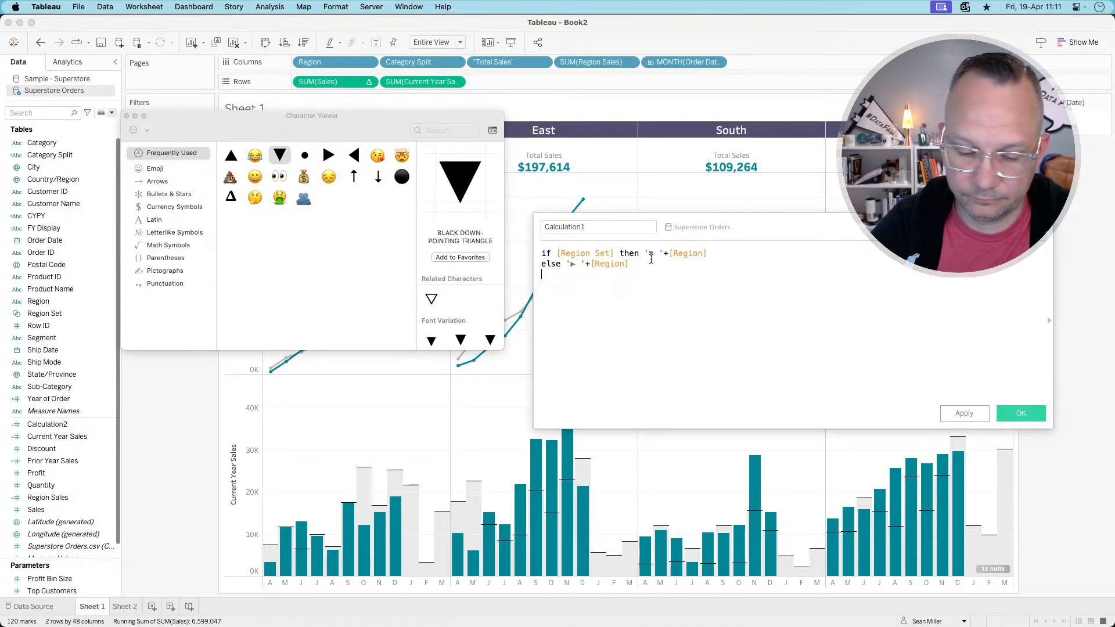
# - Name the calculation "Region Ind", save it and close the Character Viewer
pyautogui.doubleClick(588, 227)
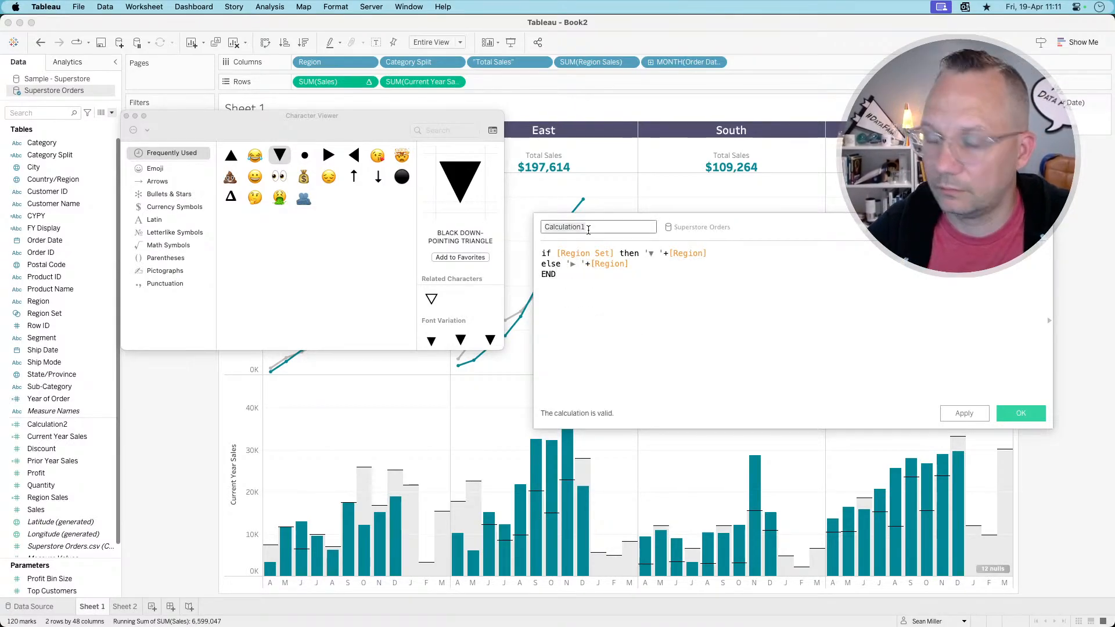
pyautogui.write('Region Ind')
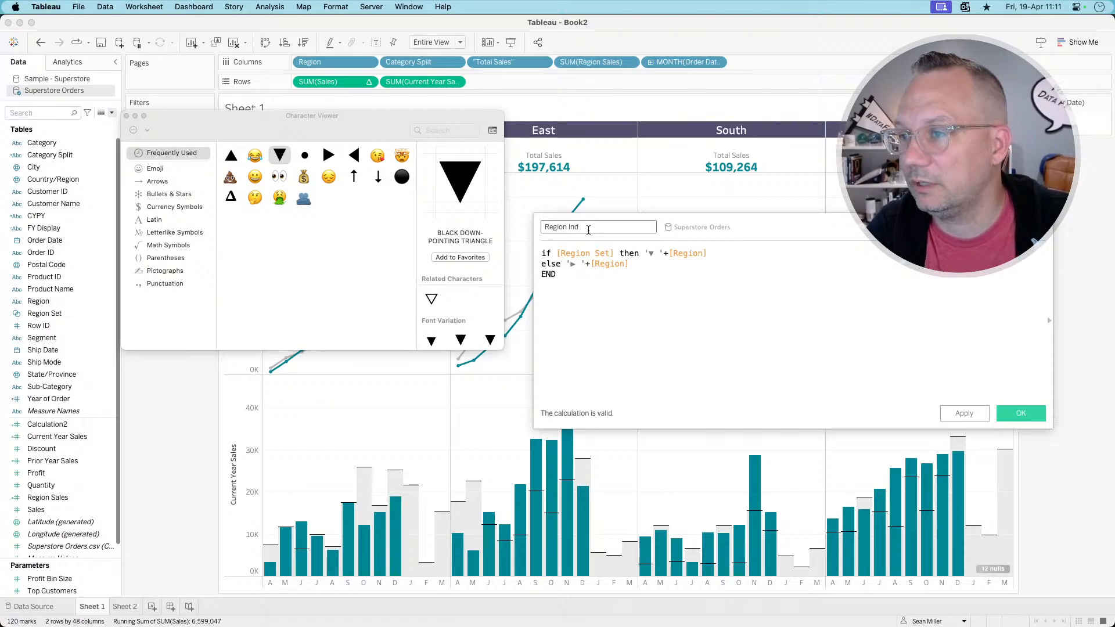
pyautogui.click(1022, 415)
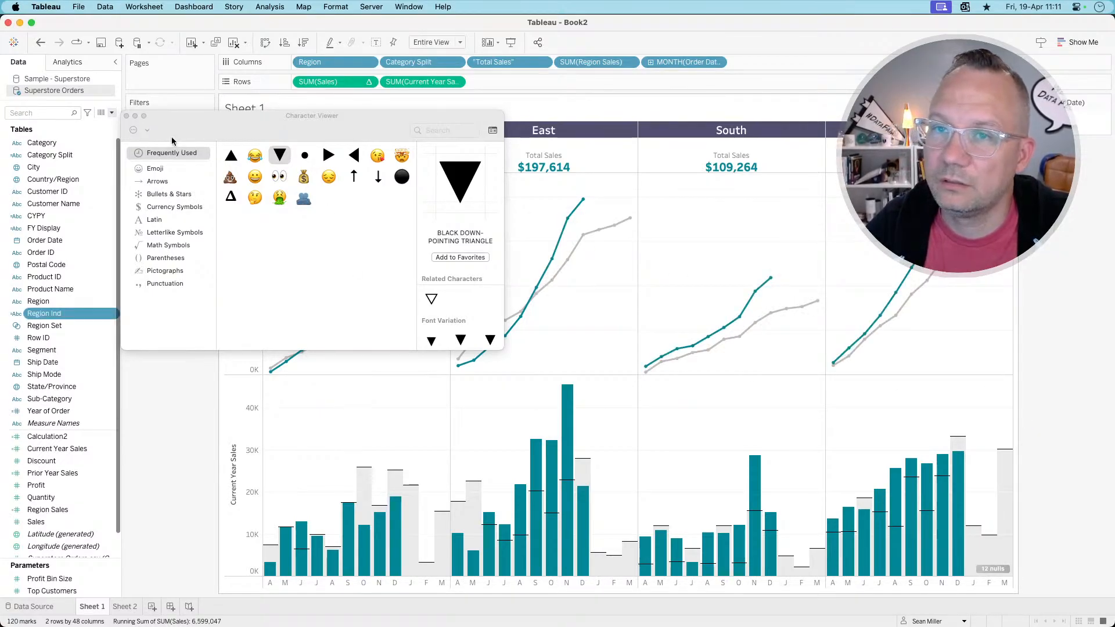
pyautogui.click(127, 116)
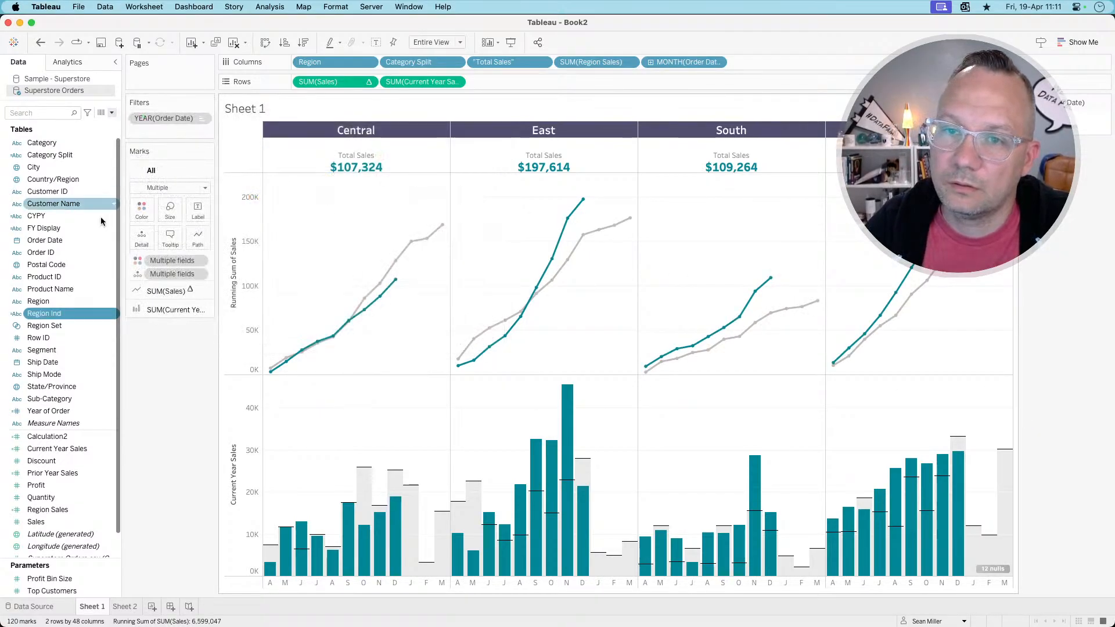
# - Try to replace all references to the Region field with Region Ind
pyautogui.rightClick(56, 302)
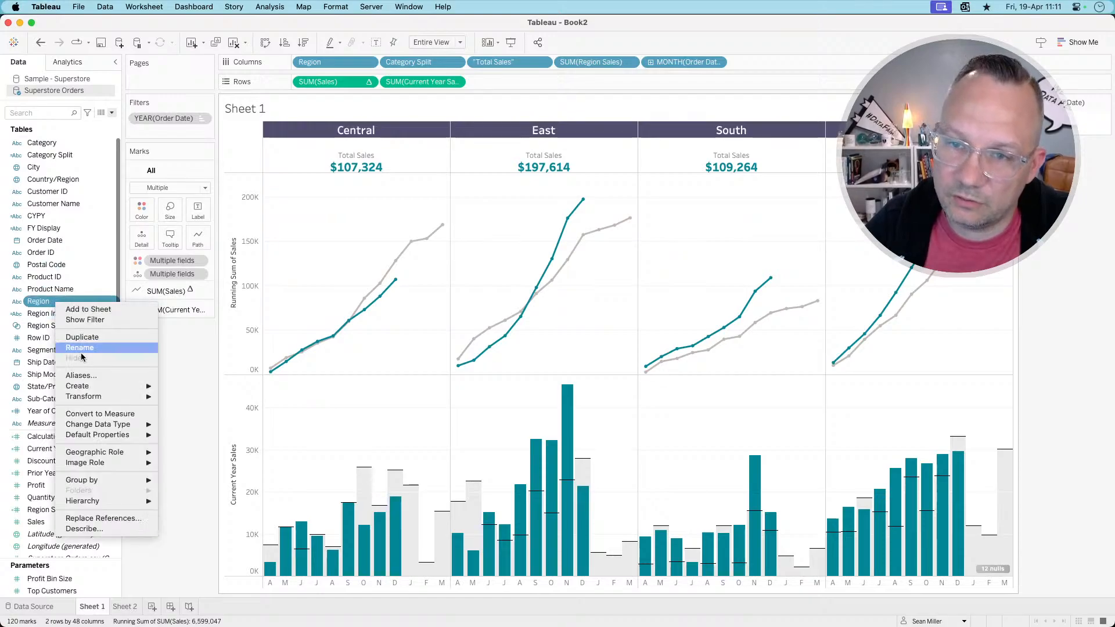
pyautogui.click(98, 518)
pyautogui.write('reg')
pyautogui.press('Down')
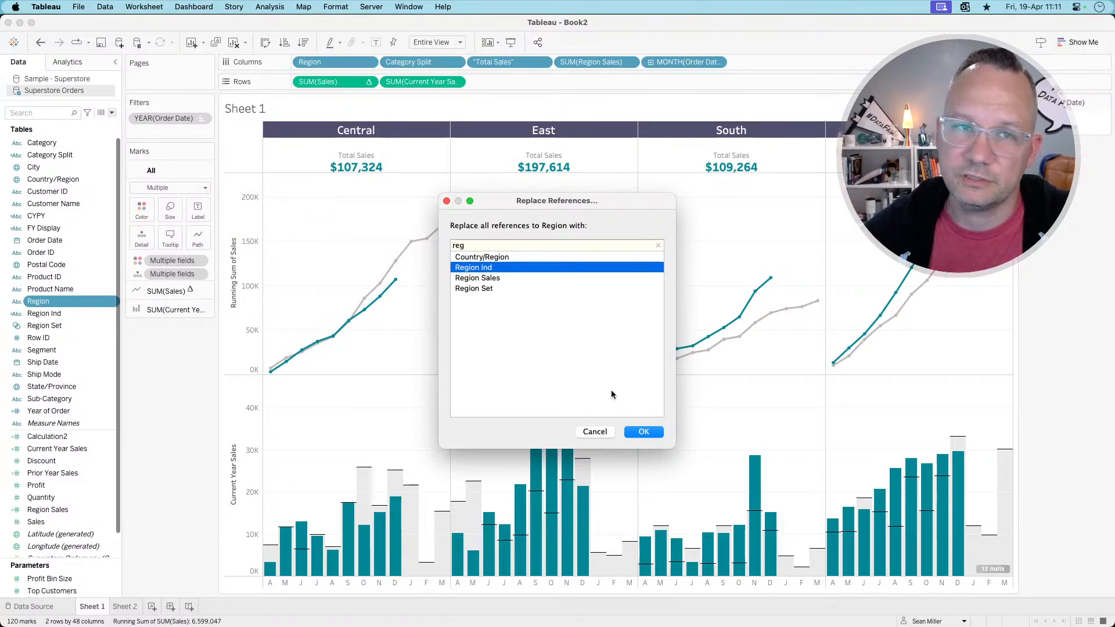
pyautogui.click(648, 431)
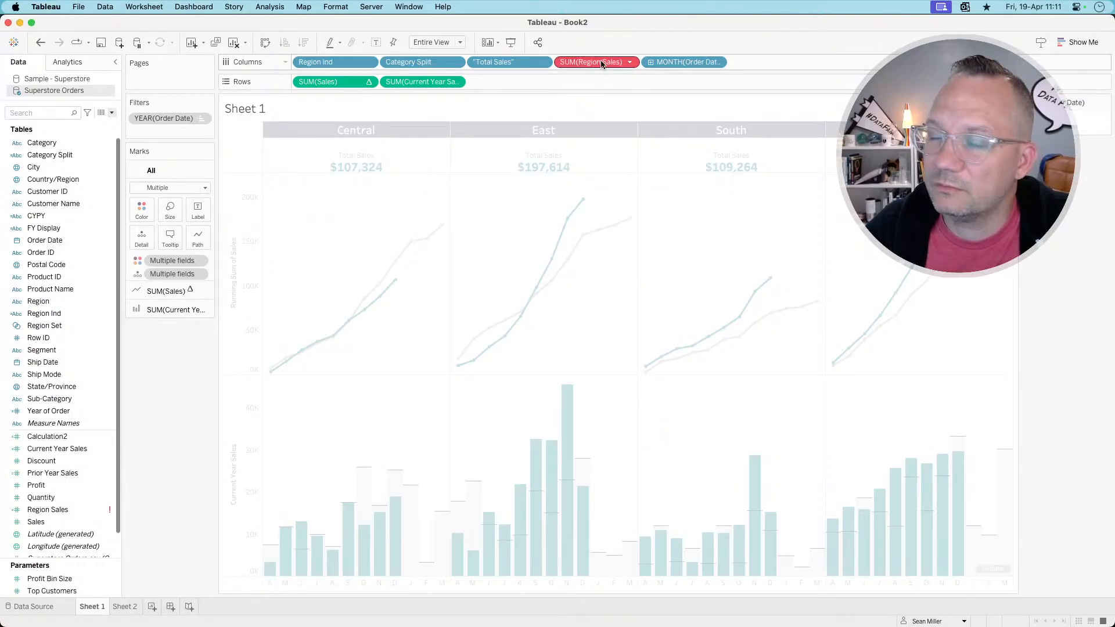
# - Open the Region Sales calculation and examine the errors reported for the fields in its formula
pyautogui.rightClick(73, 510)
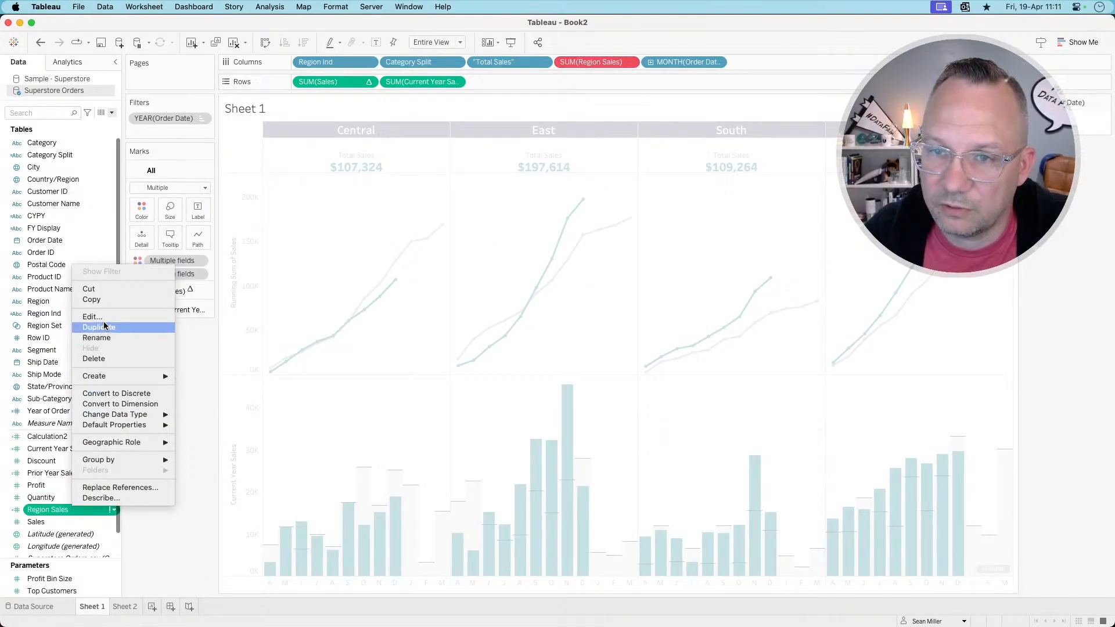
pyautogui.click(105, 317)
pyautogui.rightClick(62, 510)
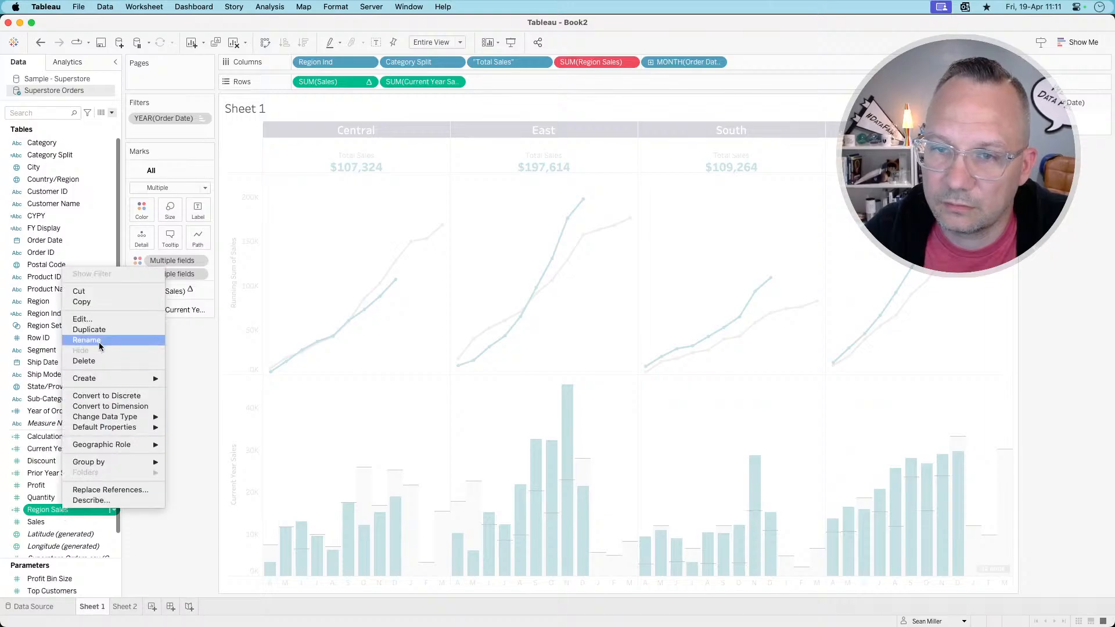
pyautogui.click(100, 319)
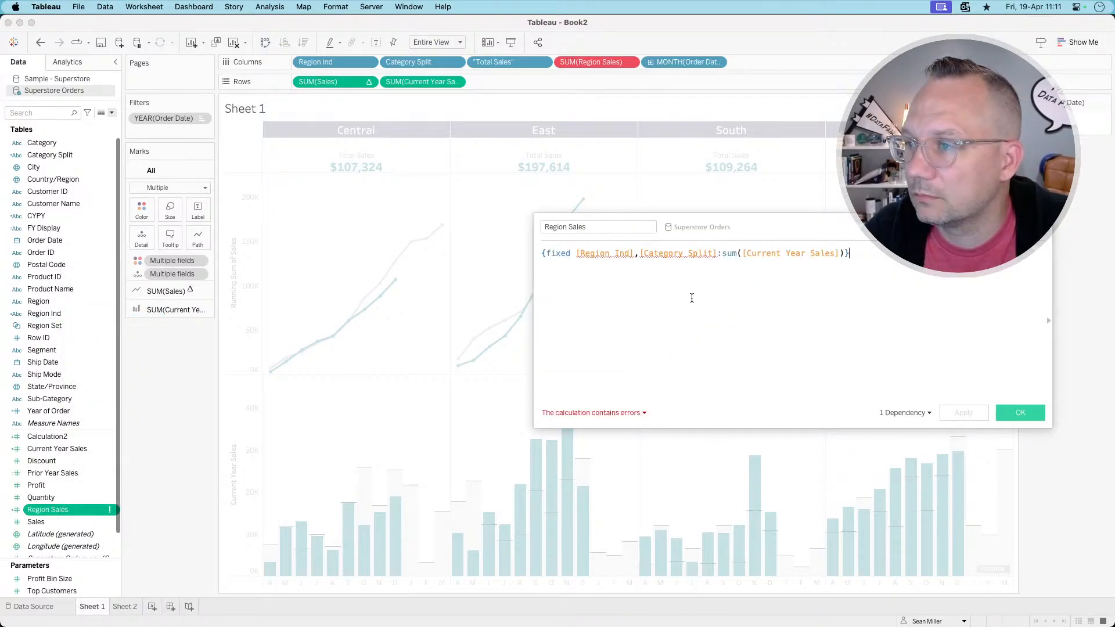
pyautogui.moveTo(626, 253)
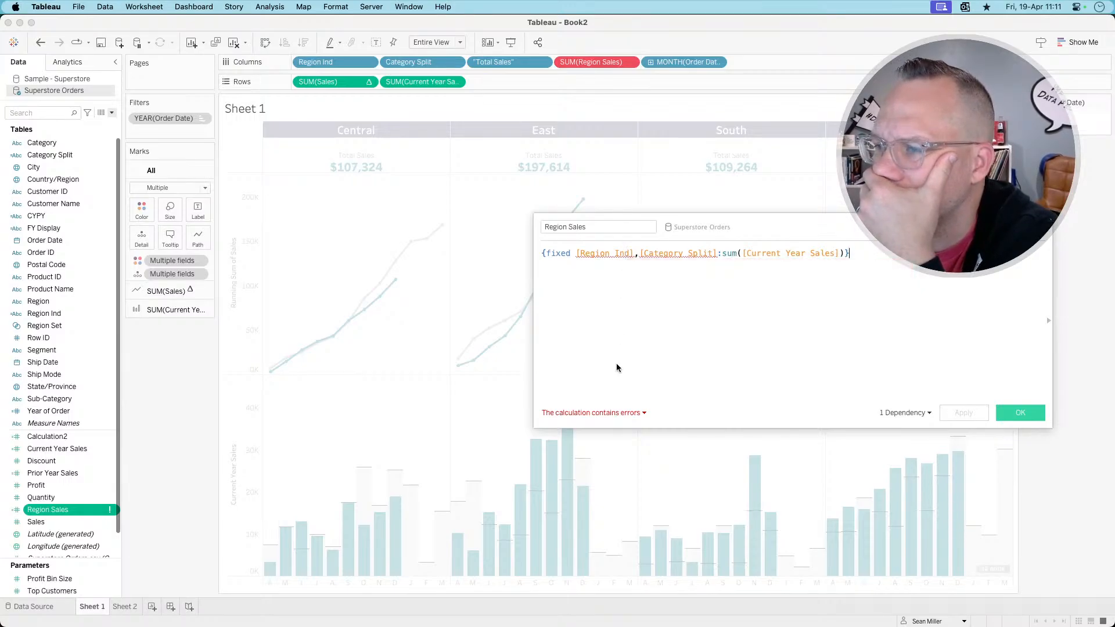
pyautogui.click(614, 413)
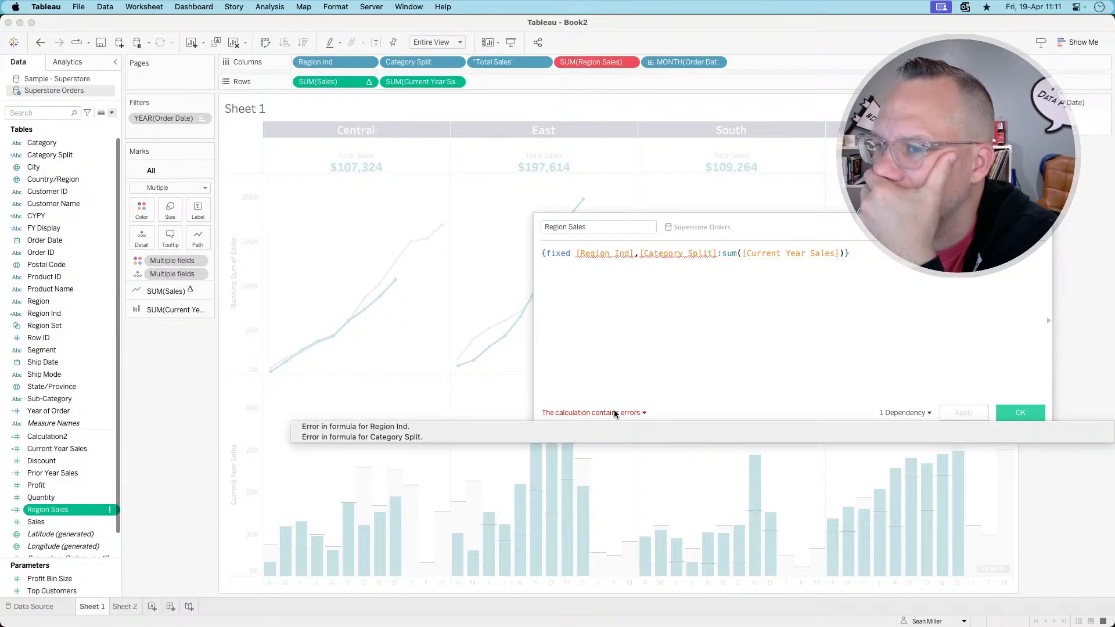
pyautogui.click(621, 279)
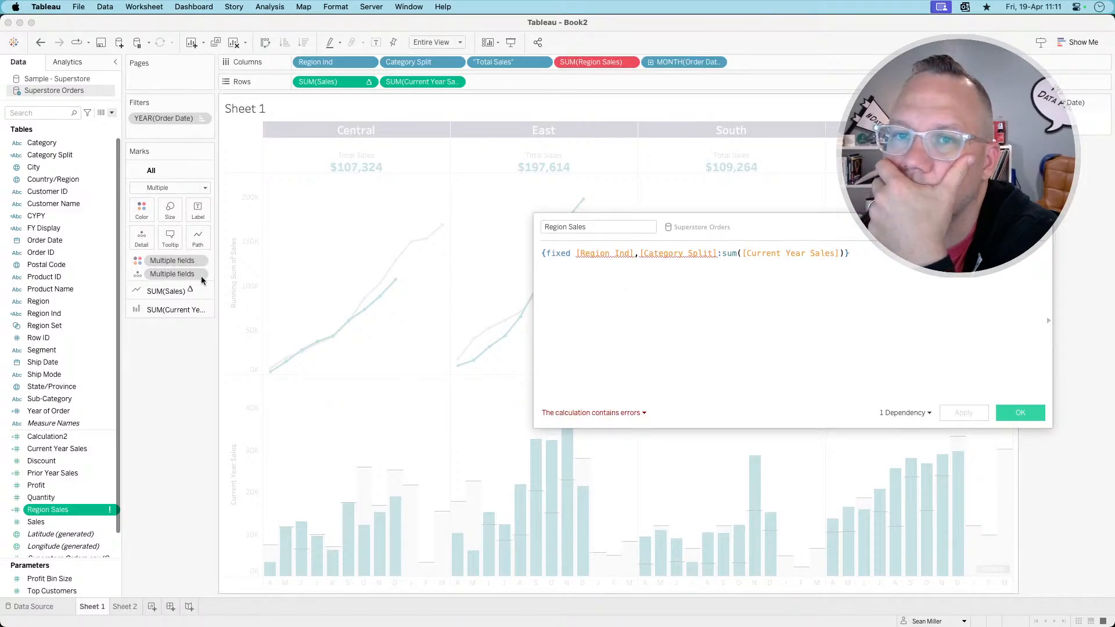
pyautogui.click(58, 155)
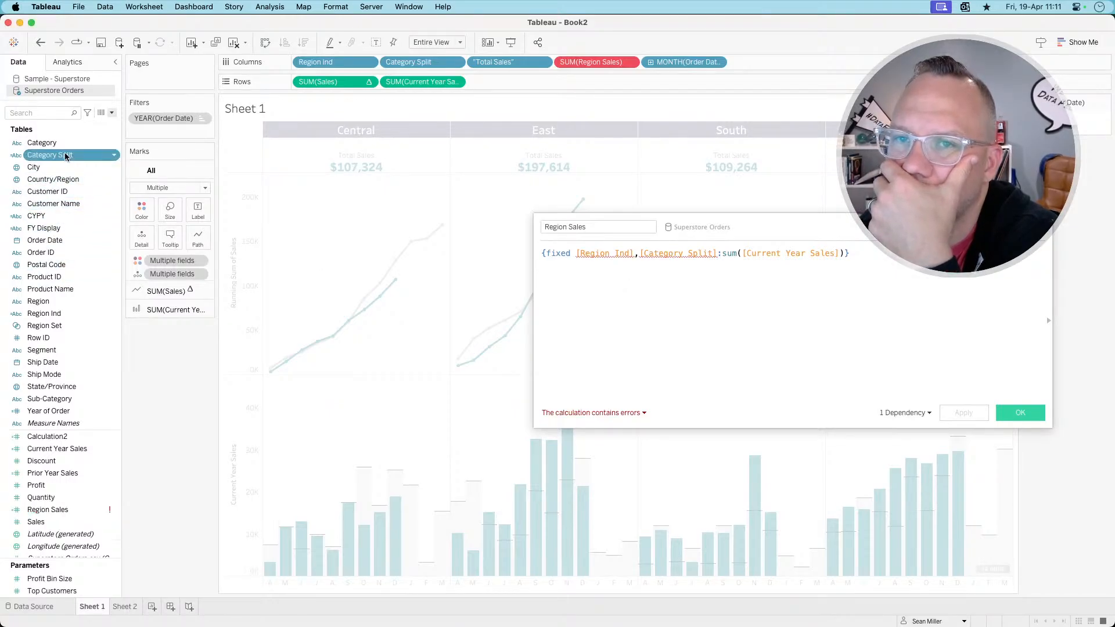
pyautogui.click(646, 268)
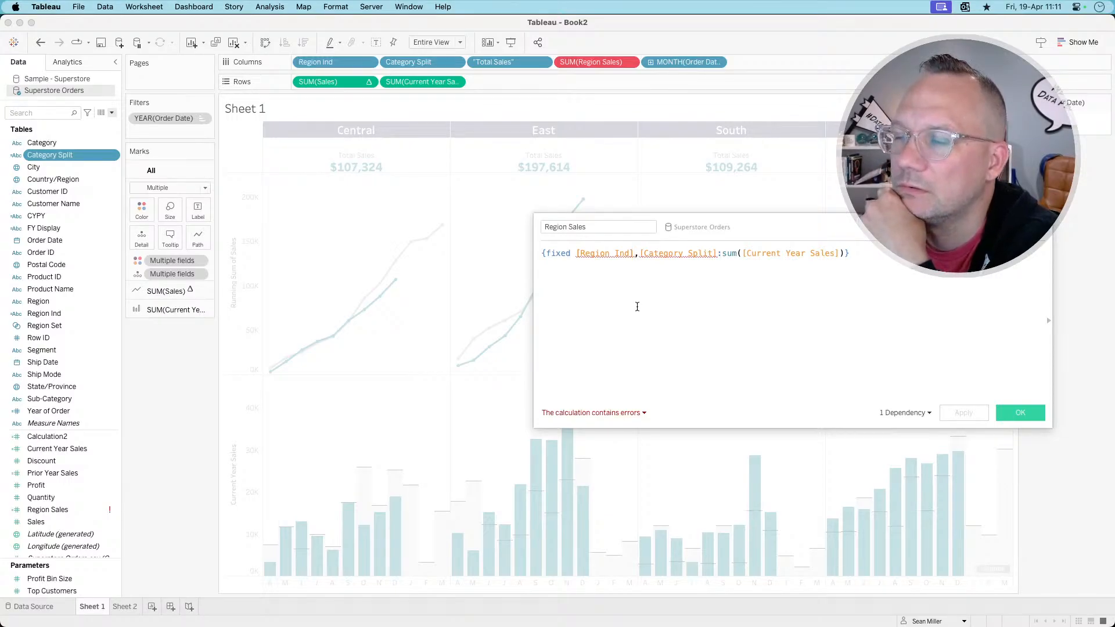
pyautogui.moveTo(690, 254)
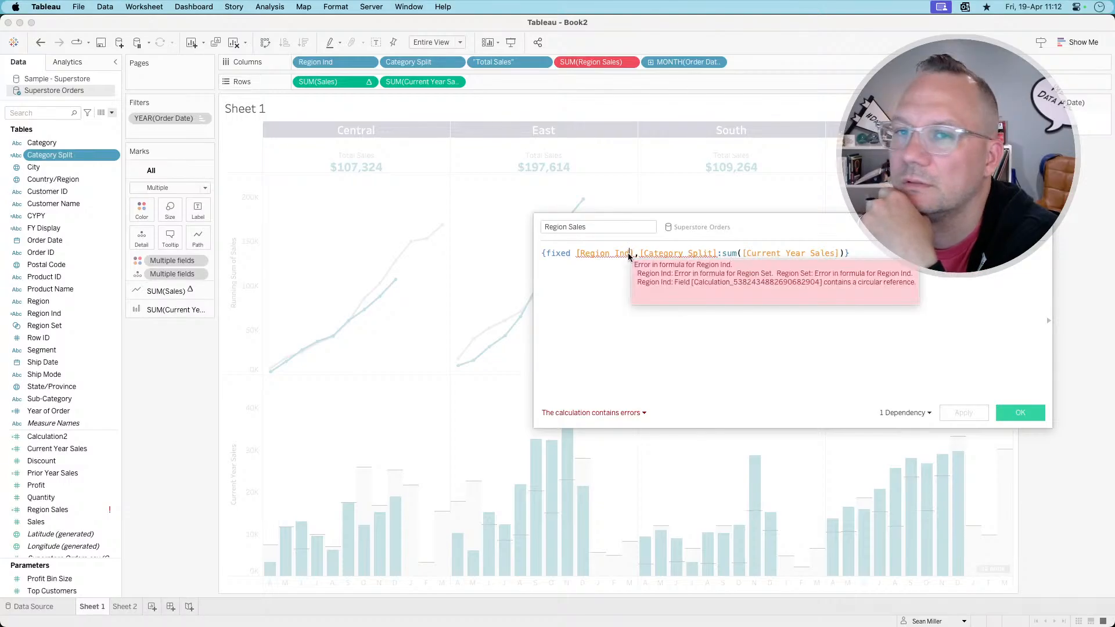
pyautogui.press('Left')
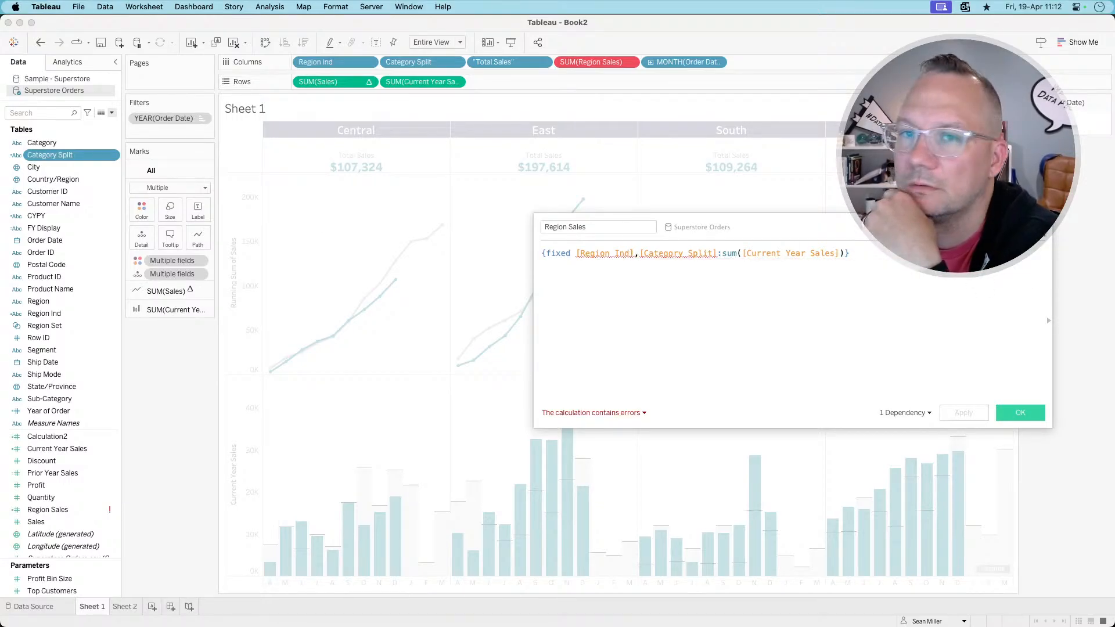
# - Close the Region Sales calculation and undo the replacement of the Region references
pyautogui.press('Escape')
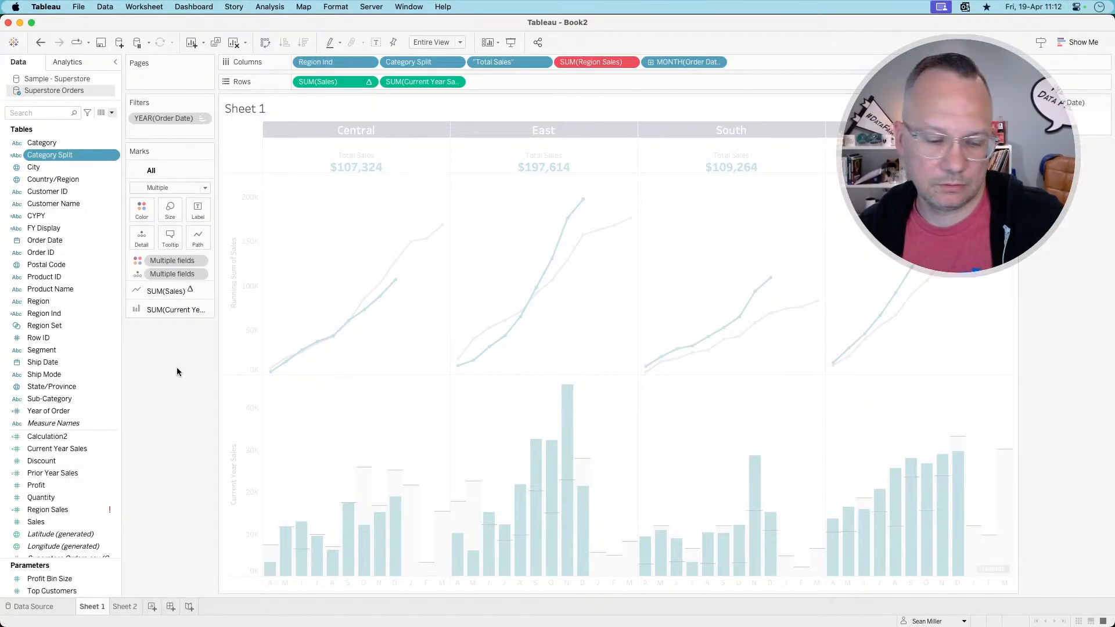
pyautogui.hotkey('ctrl', 'z')
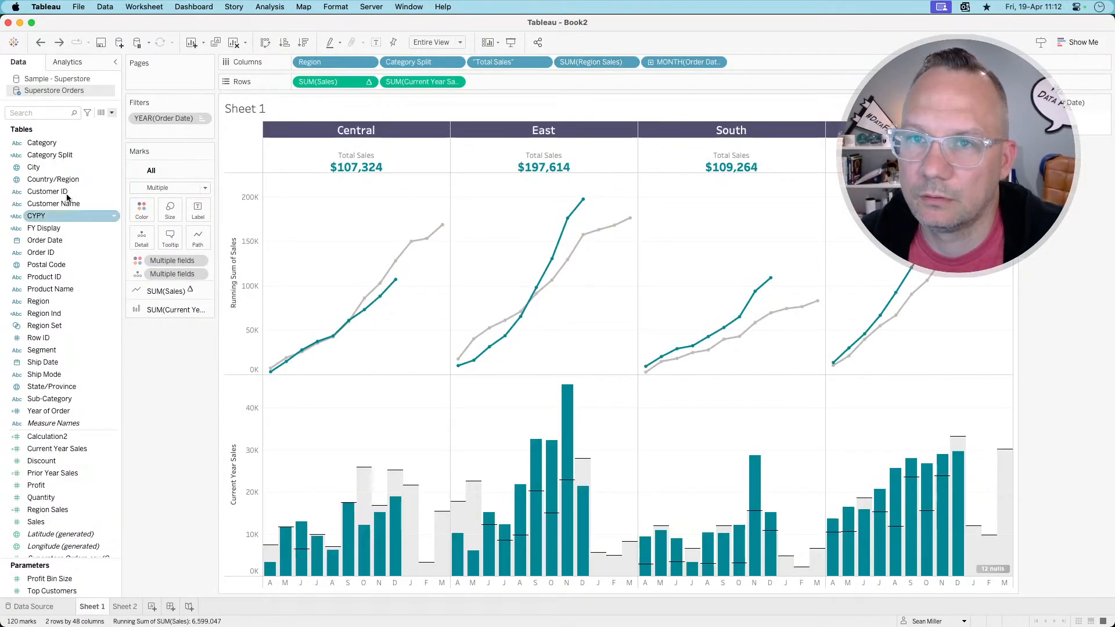
# - Open the Category Split calculation to review its formula, and close it without changes
pyautogui.click(50, 155)
pyautogui.rightClick(50, 155)
pyautogui.click(81, 217)
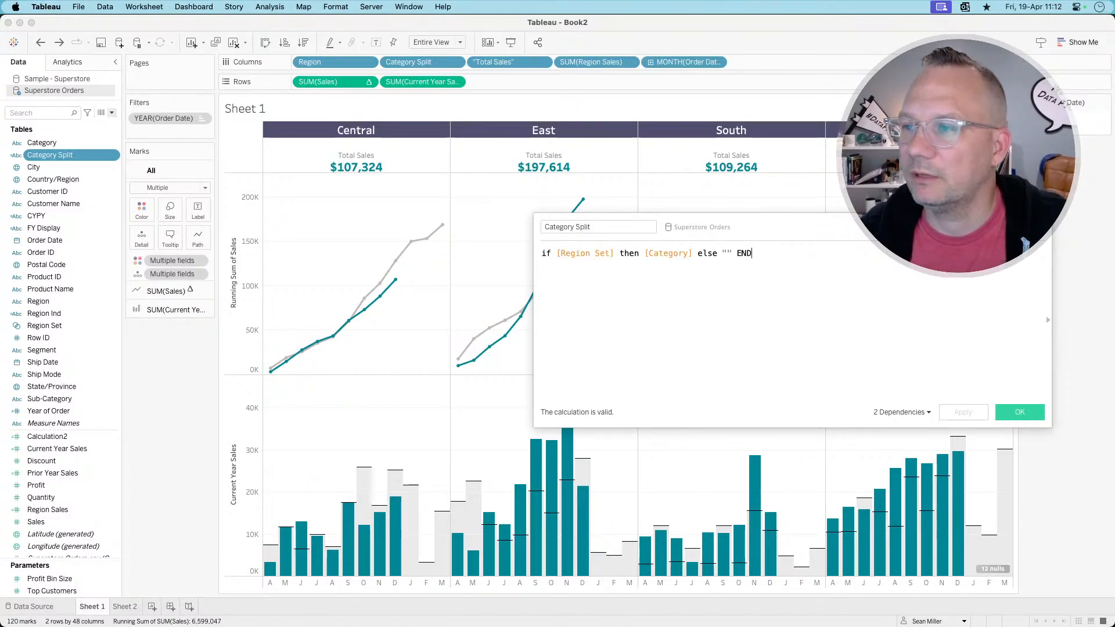
pyautogui.click(1044, 227)
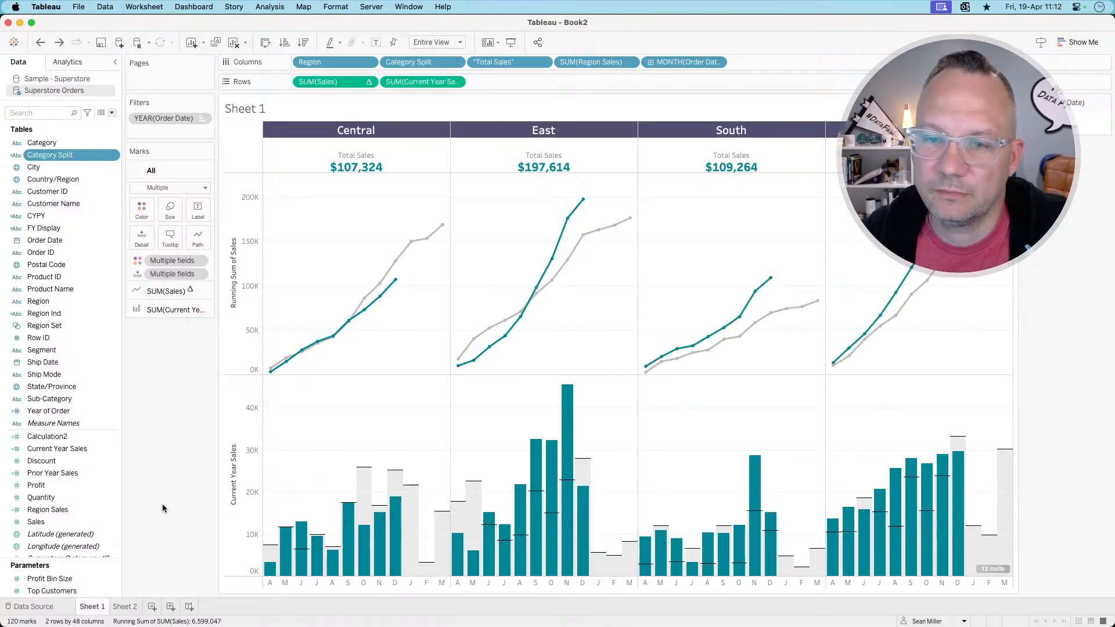
pyautogui.rightClick(49, 508)
pyautogui.click(185, 375)
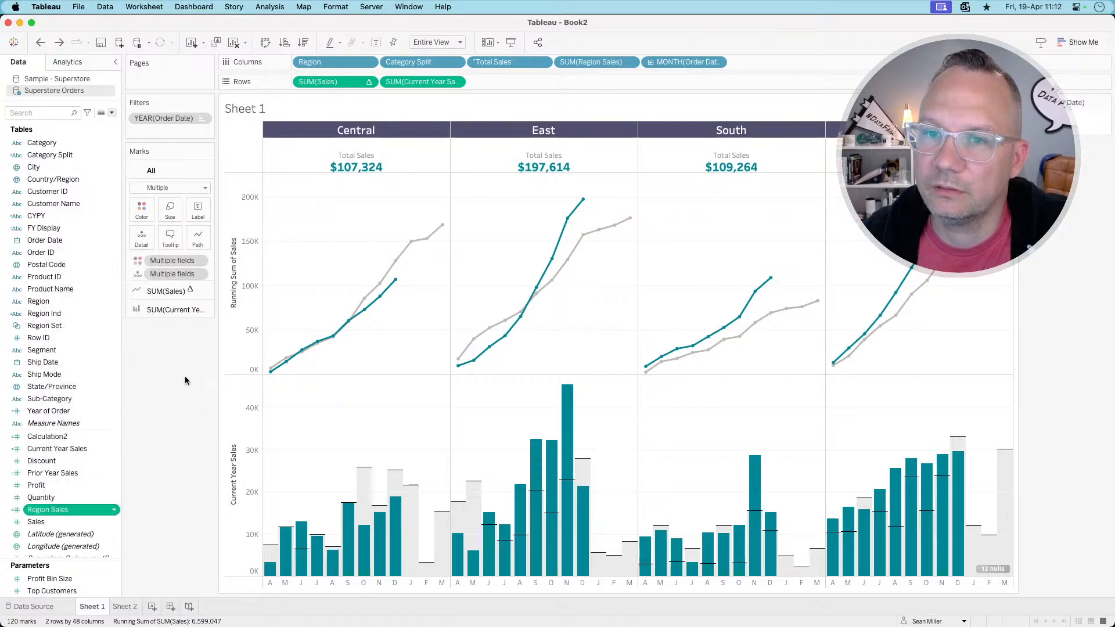
# - Try replacing Region with Region Ind on Columns, and undo the replacement
pyautogui.moveTo(67, 317); pyautogui.dragTo(328, 69)
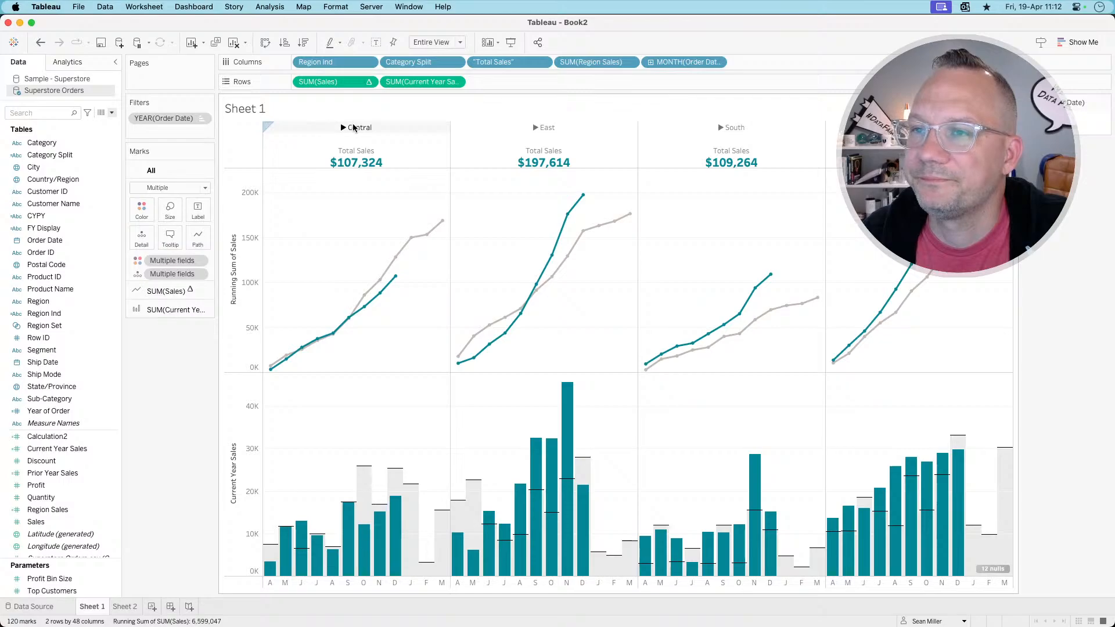
pyautogui.click(119, 441)
pyautogui.press('super+z')
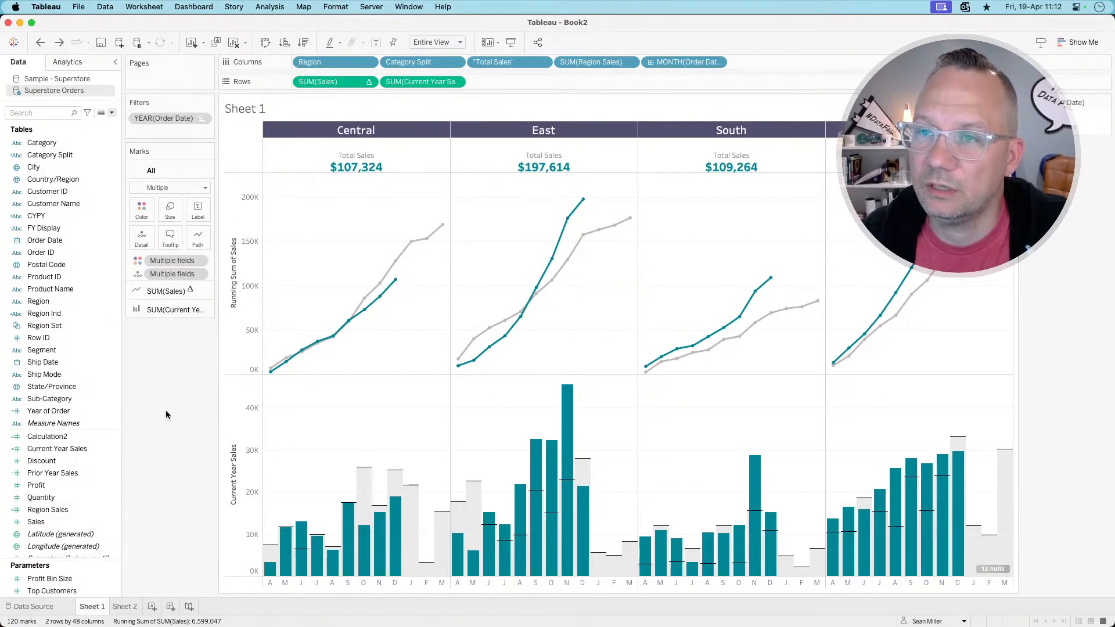
# - Edit the Region field on Columns in place so that it references Region Ind, keeping the header formatting
pyautogui.doubleClick(333, 65)
pyautogui.press('BackSpace')
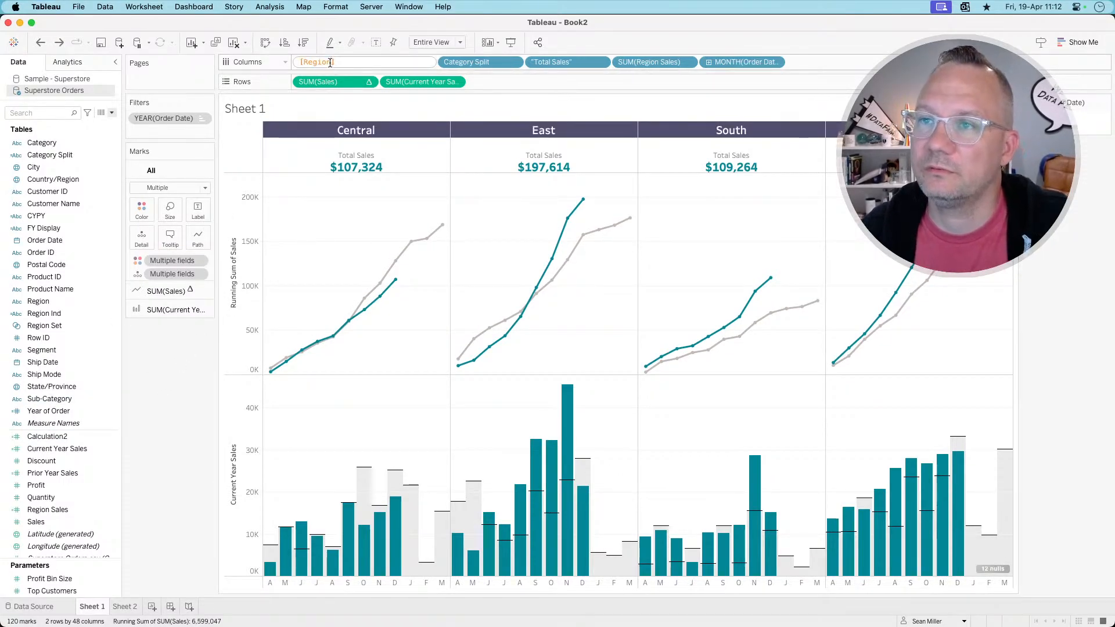
pyautogui.click(338, 73)
pyautogui.press('Return')
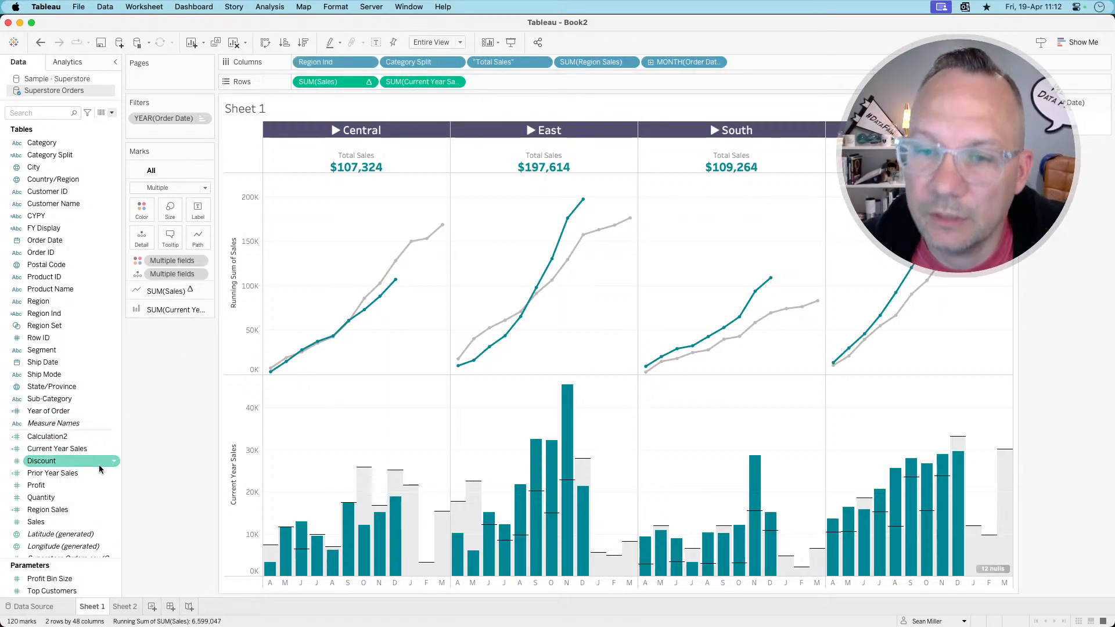
# - Test the category drill-down by selecting and deselecting the Central header
pyautogui.rightClick(64, 510)
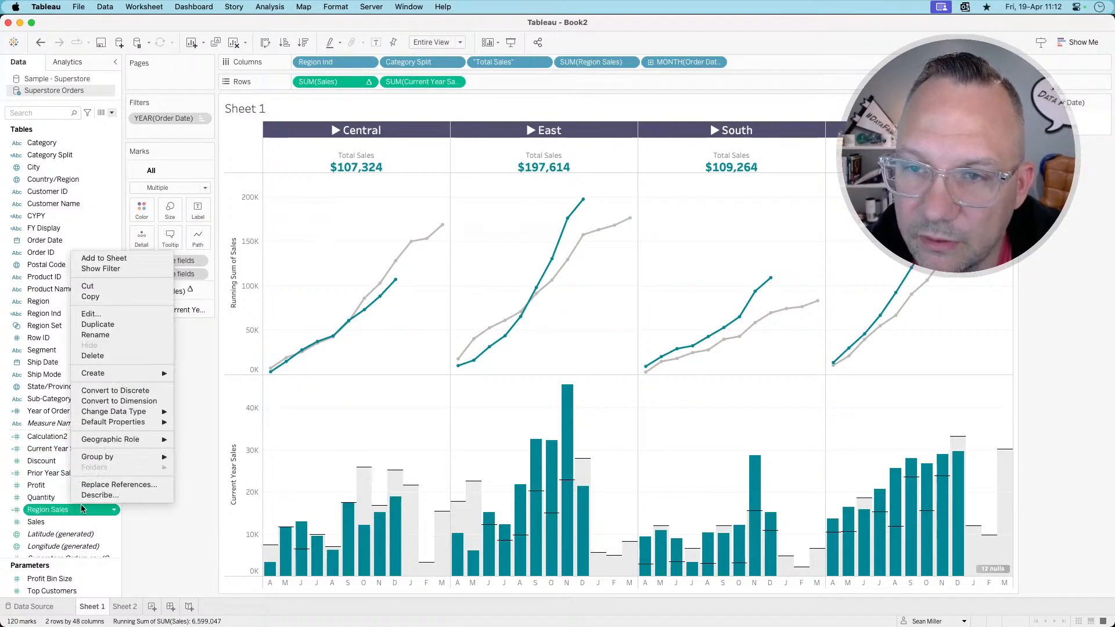
pyautogui.press('Escape')
pyautogui.click(389, 126)
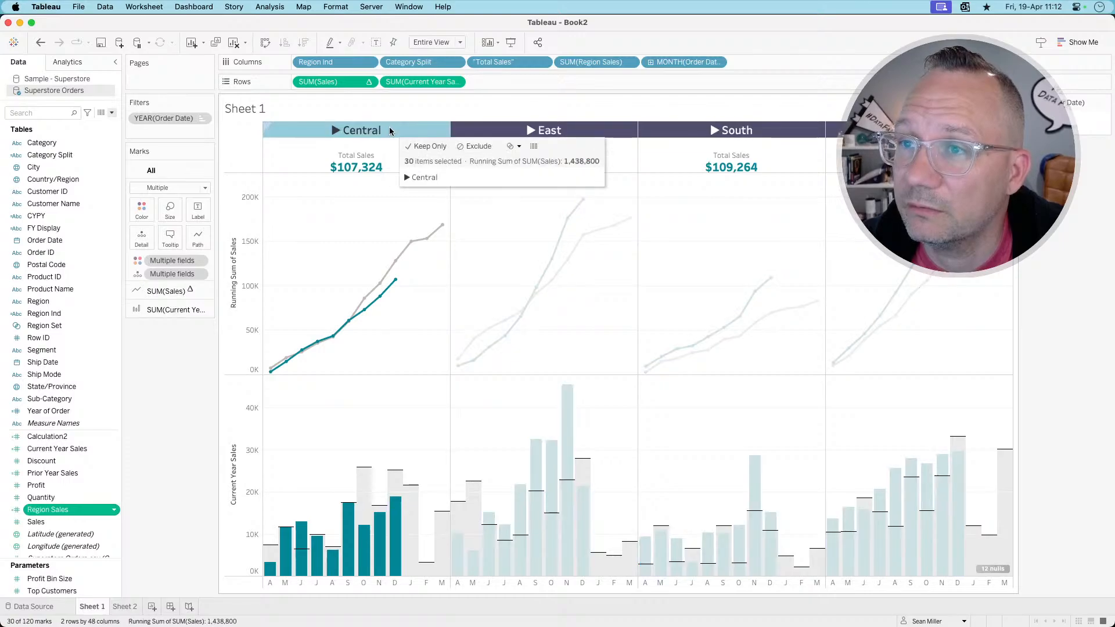
pyautogui.click(389, 127)
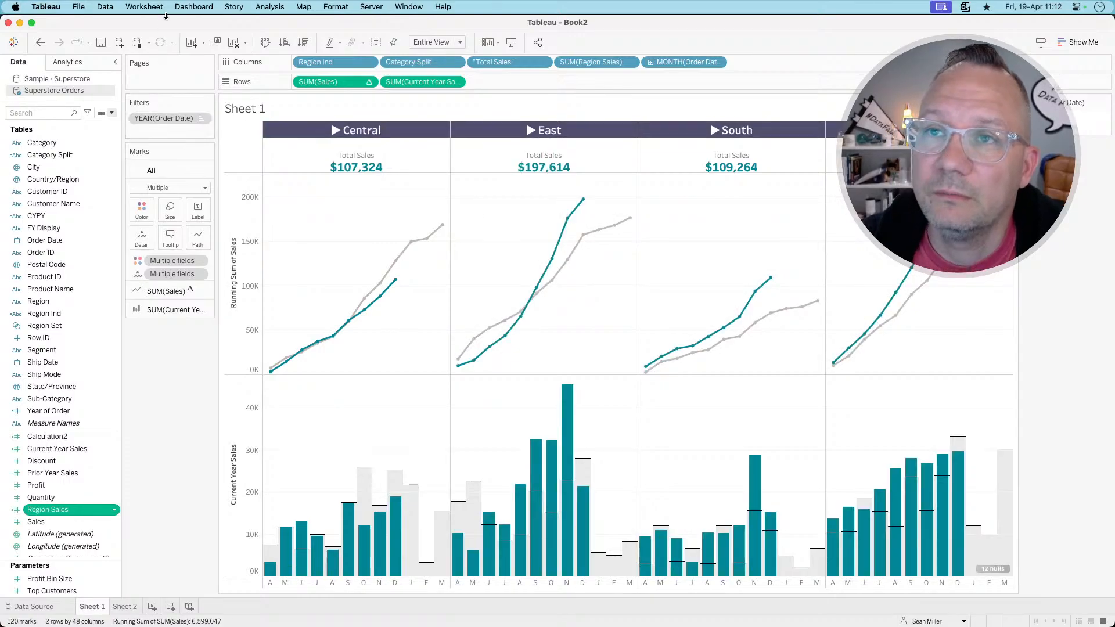
# - Open the worksheet's Set1 set action to check its source sheets and target set, and close it without changes
pyautogui.click(192, 8)
pyautogui.moveTo(146, 10)
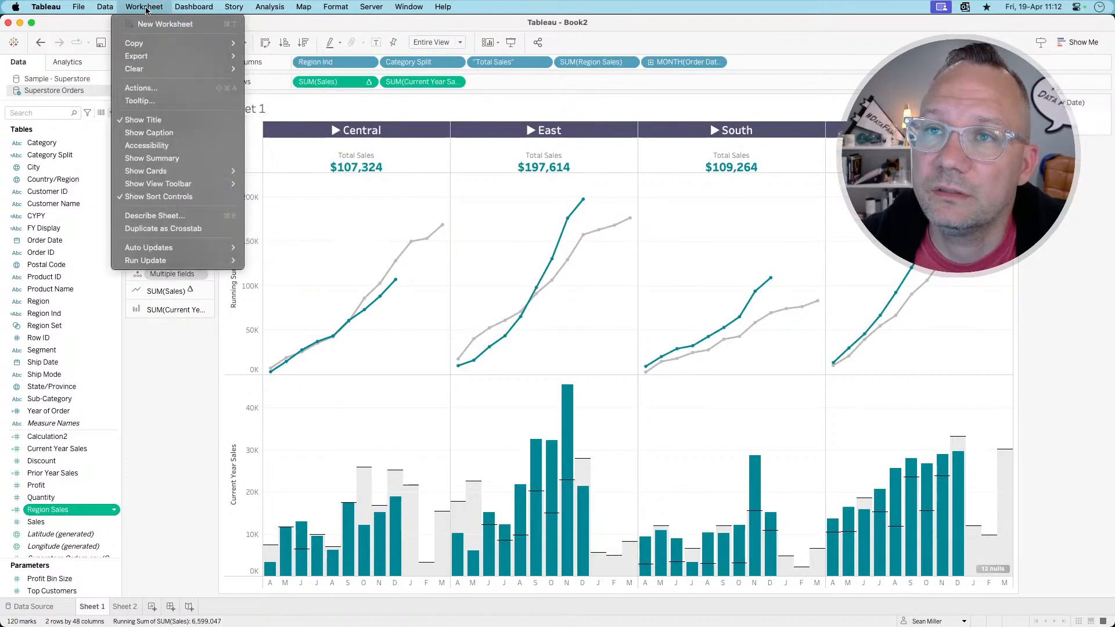
pyautogui.click(147, 88)
pyautogui.click(441, 317)
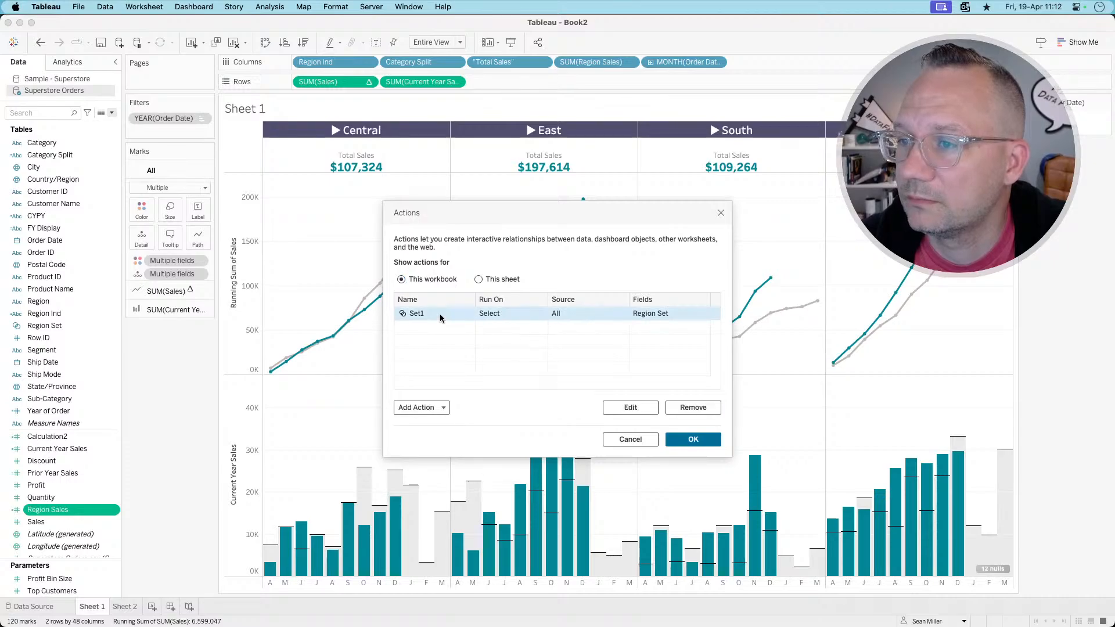
pyautogui.doubleClick(440, 317)
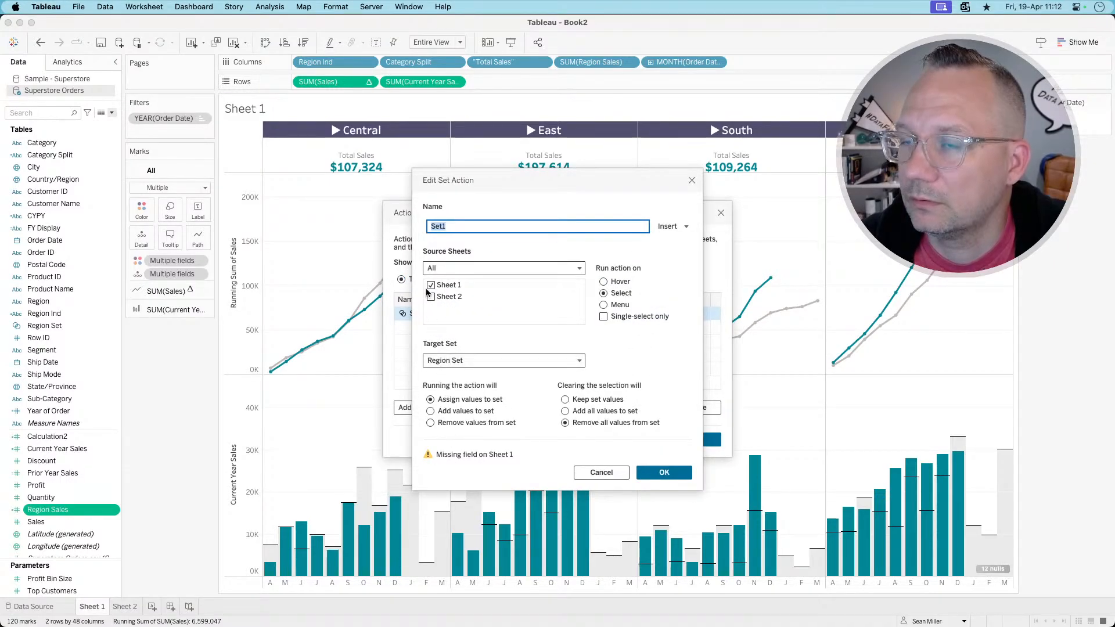
pyautogui.click(627, 475)
pyautogui.click(626, 441)
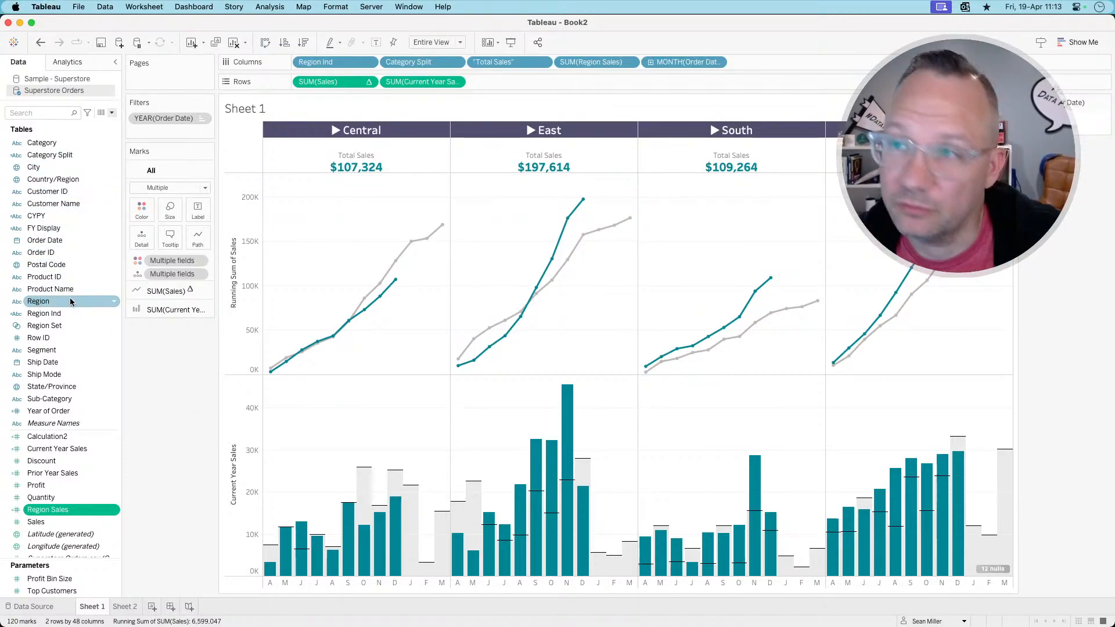
# - Add the Region field to Columns directly after Region Ind and hide its header
pyautogui.moveTo(71, 302); pyautogui.dragTo(53, 385)
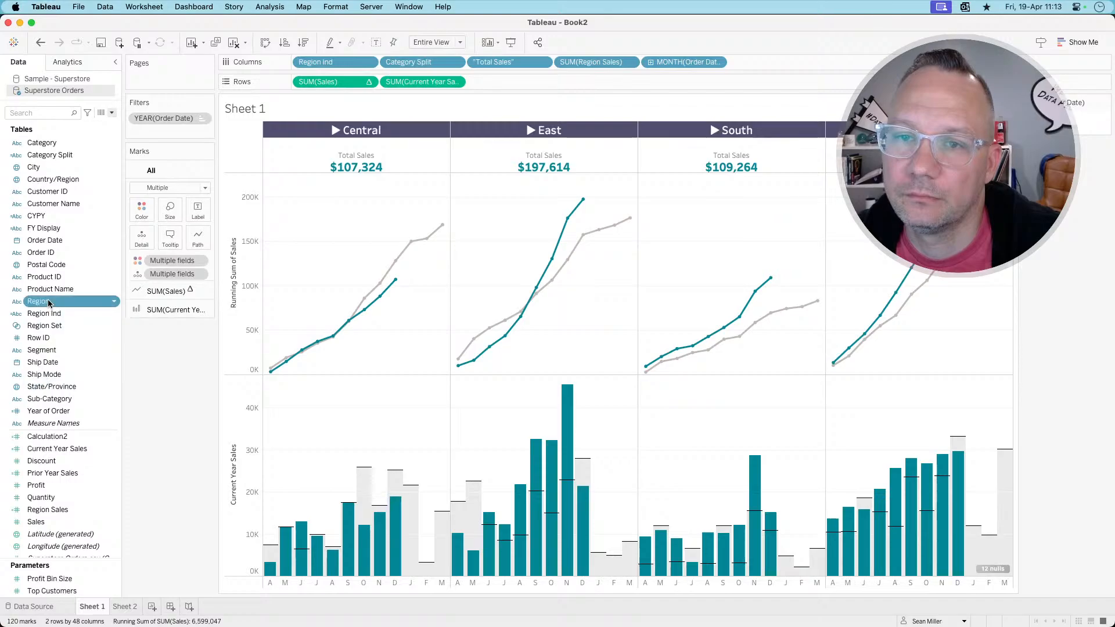
pyautogui.moveTo(49, 302); pyautogui.dragTo(372, 62)
pyautogui.click(455, 62)
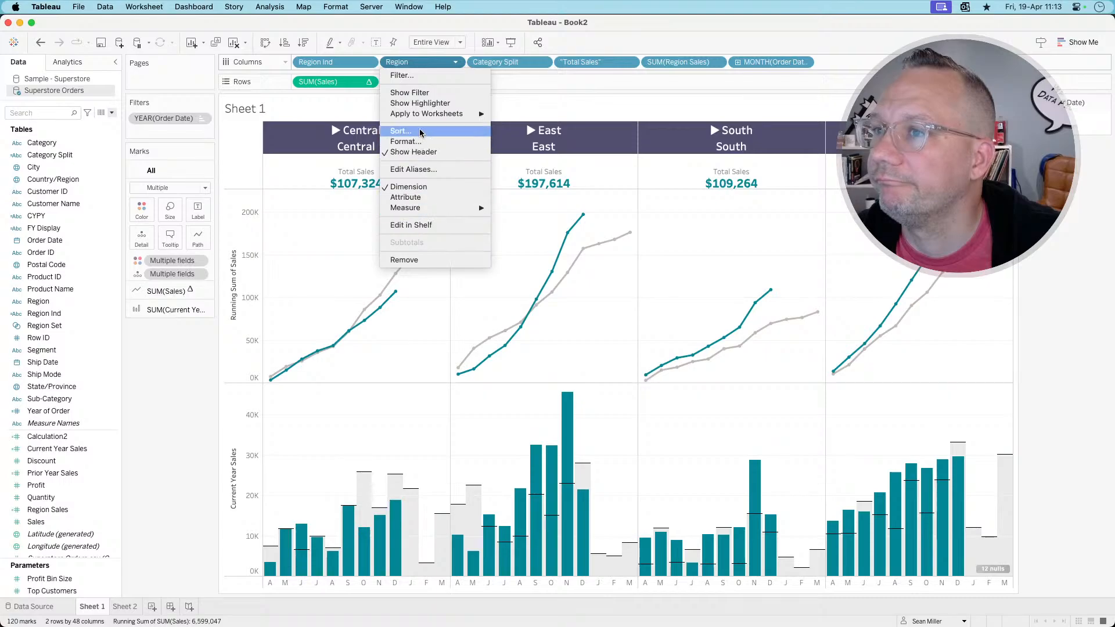
pyautogui.click(423, 152)
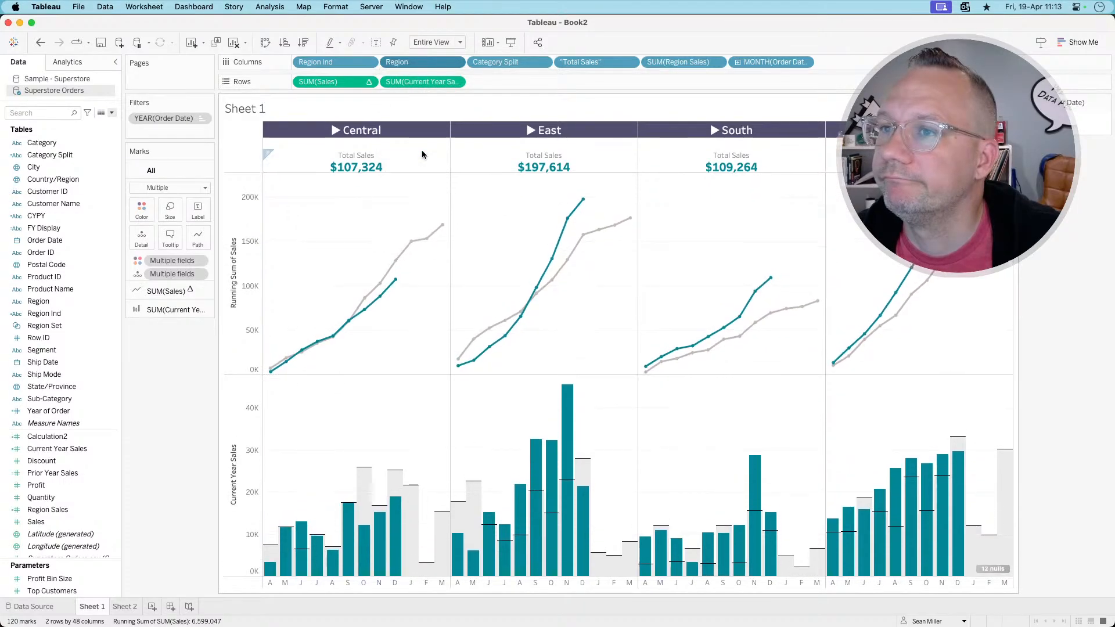
# - Expand and collapse Central to check the region order, and move Region ahead of Region Ind on Columns
pyautogui.click(370, 132)
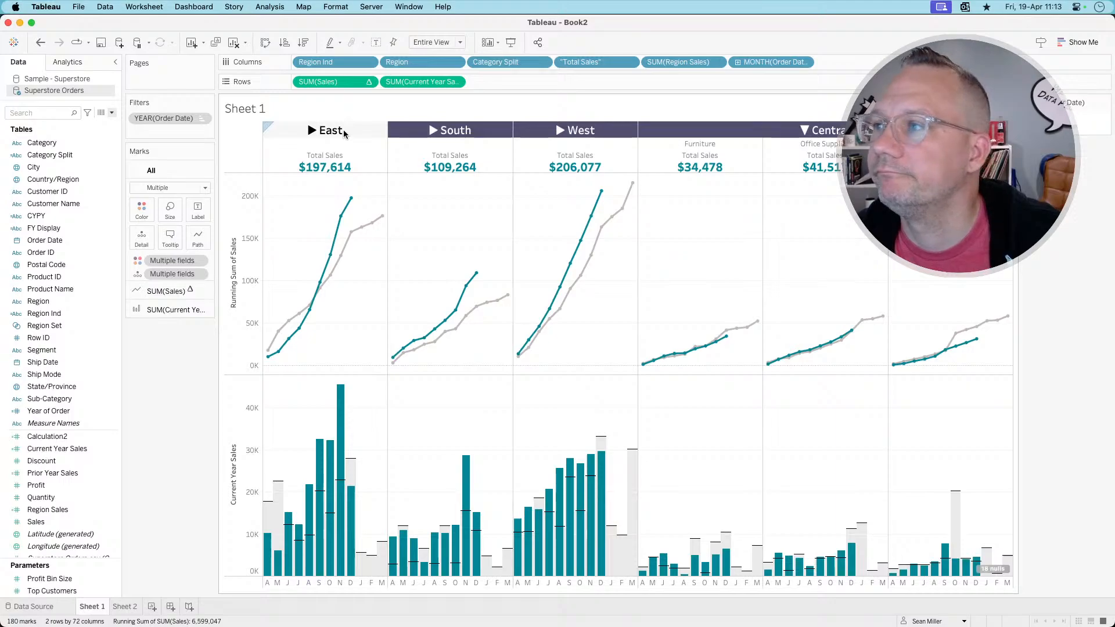
pyautogui.click(716, 129)
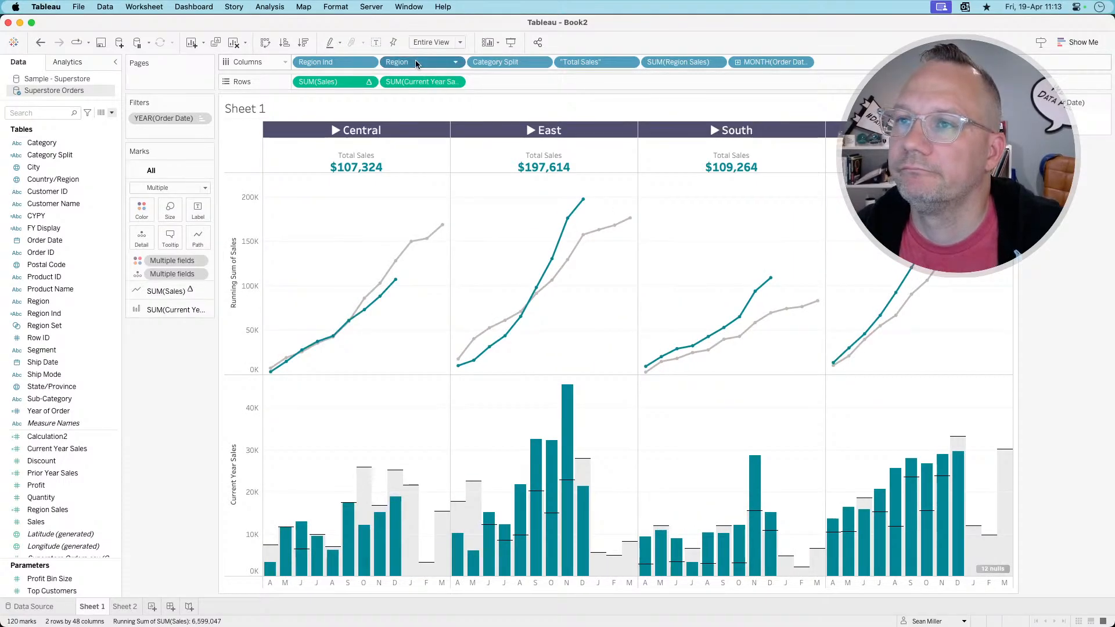
pyautogui.moveTo(419, 62); pyautogui.dragTo(302, 63)
# - Test the drill-down by expanding and collapsing the Central, East and South regions from their headers
pyautogui.click(366, 130)
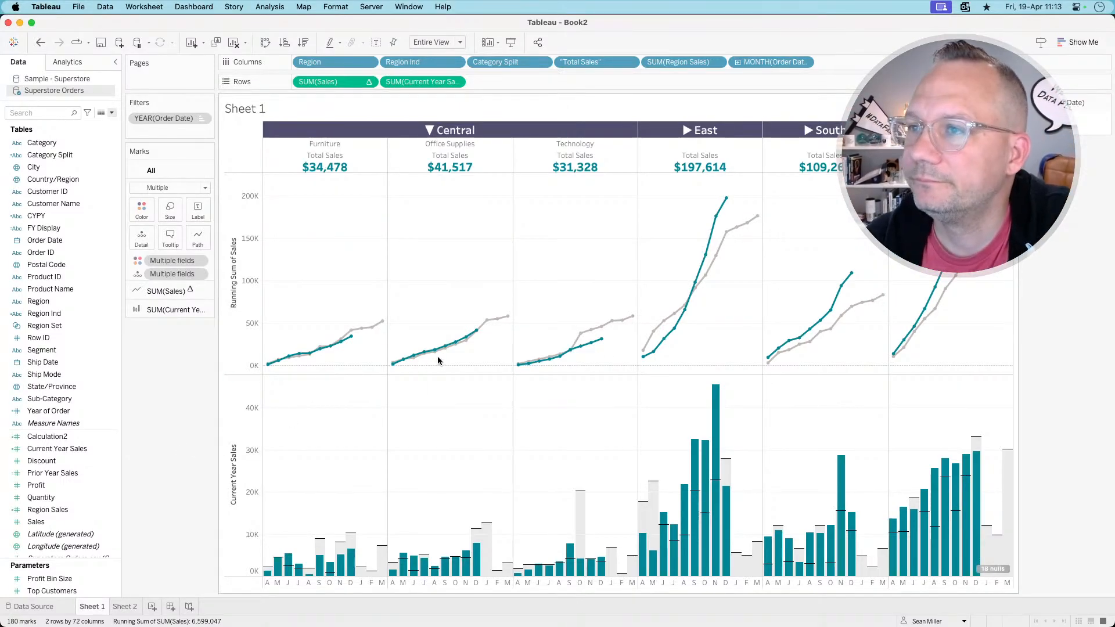
pyautogui.click(464, 133)
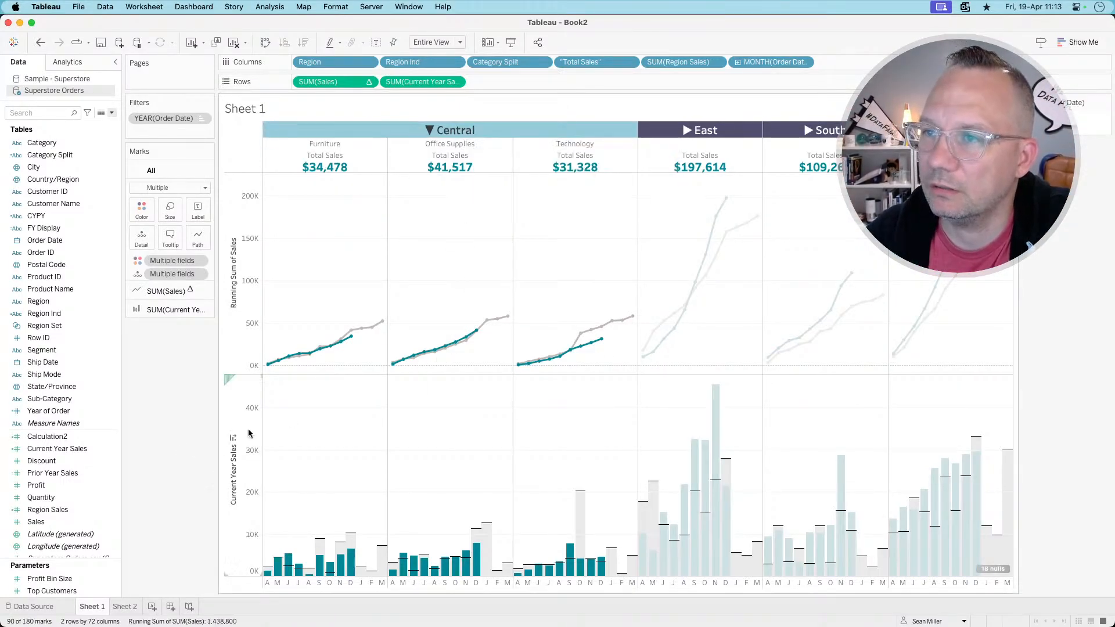
pyautogui.click(430, 130)
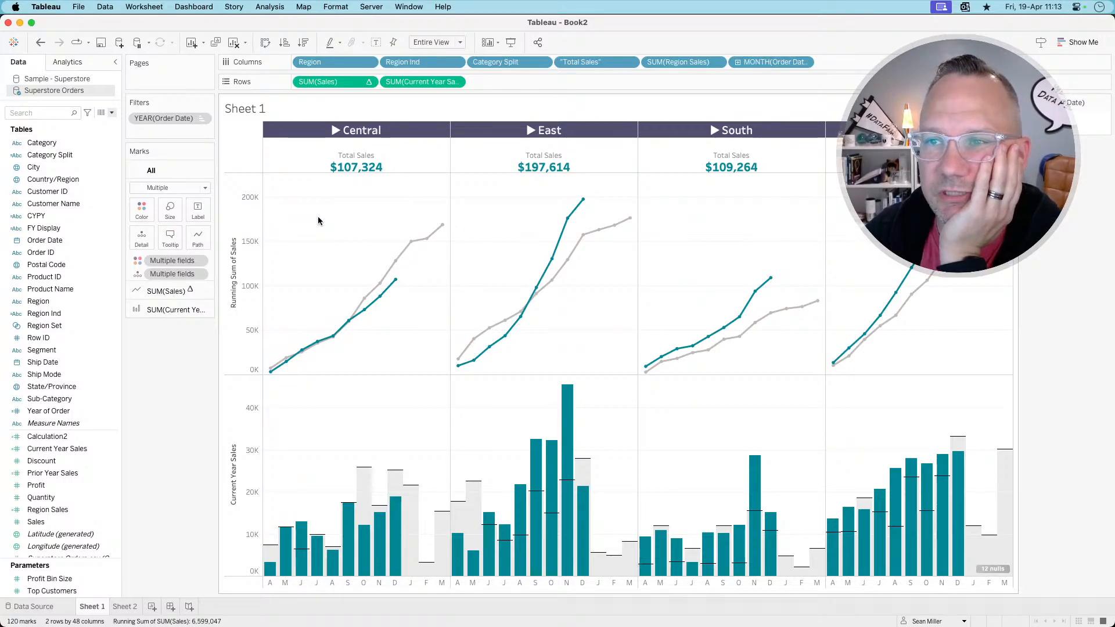
pyautogui.click(392, 133)
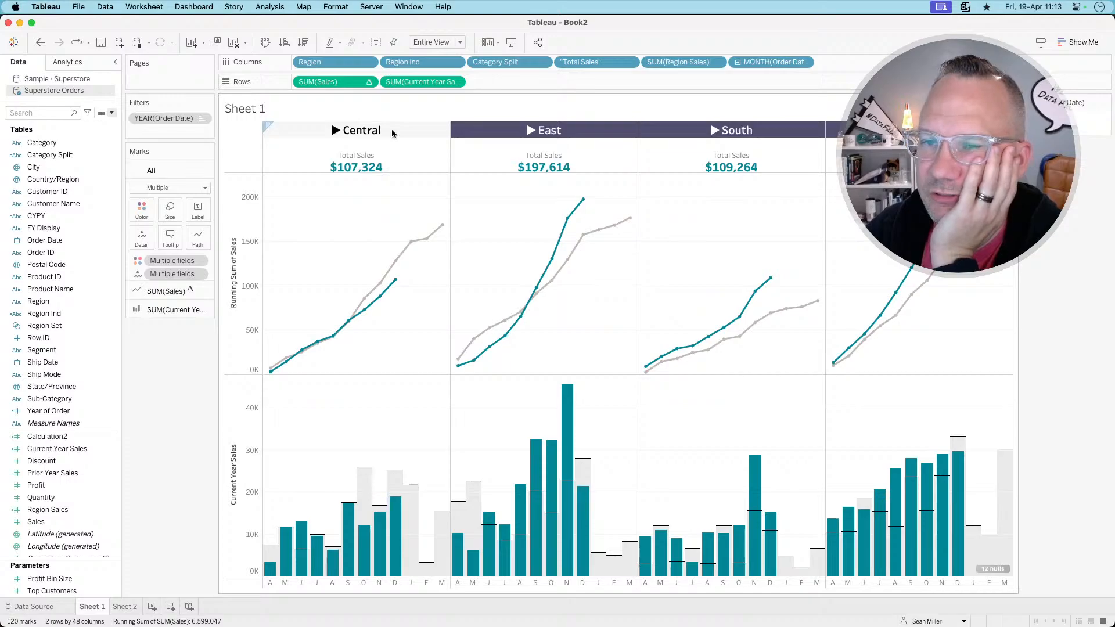
pyautogui.click(534, 131)
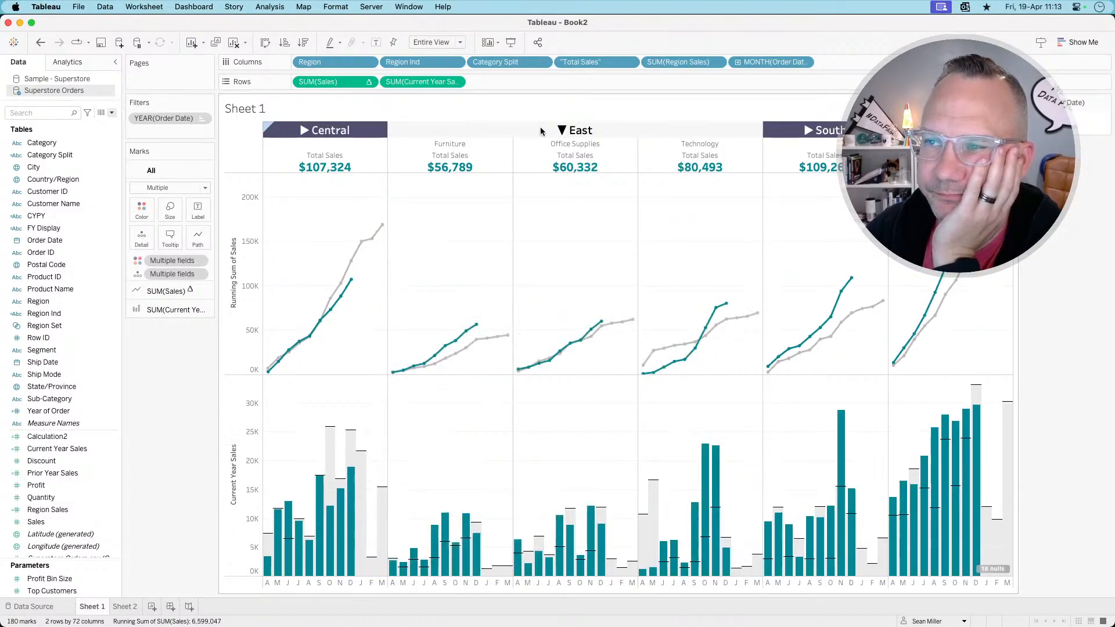
pyautogui.click(540, 131)
pyautogui.click(540, 132)
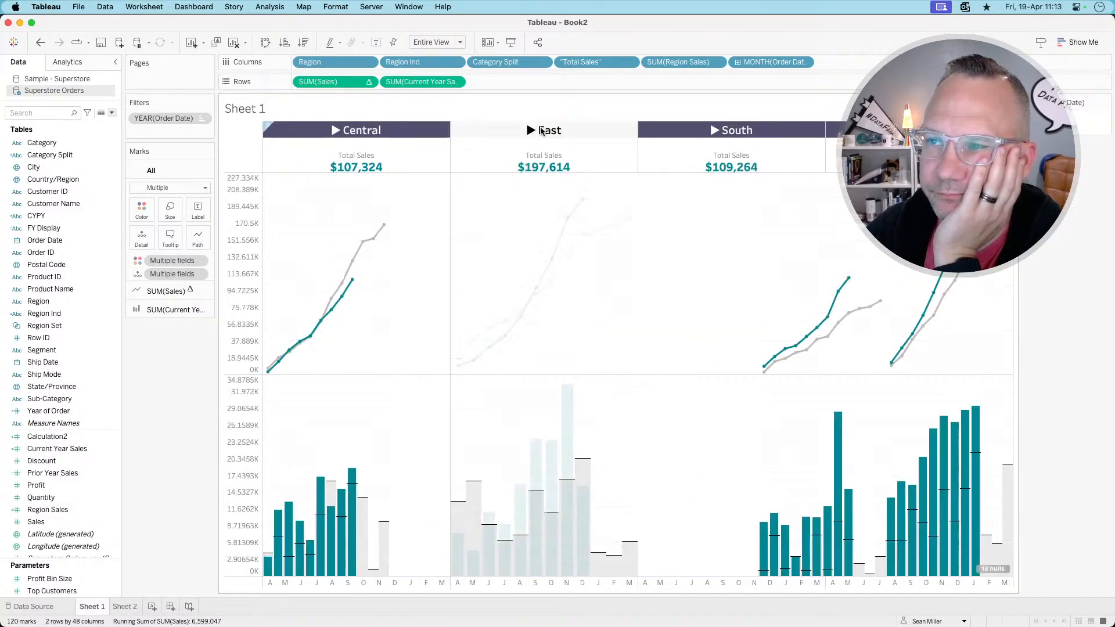
pyautogui.click(738, 131)
pyautogui.click(744, 133)
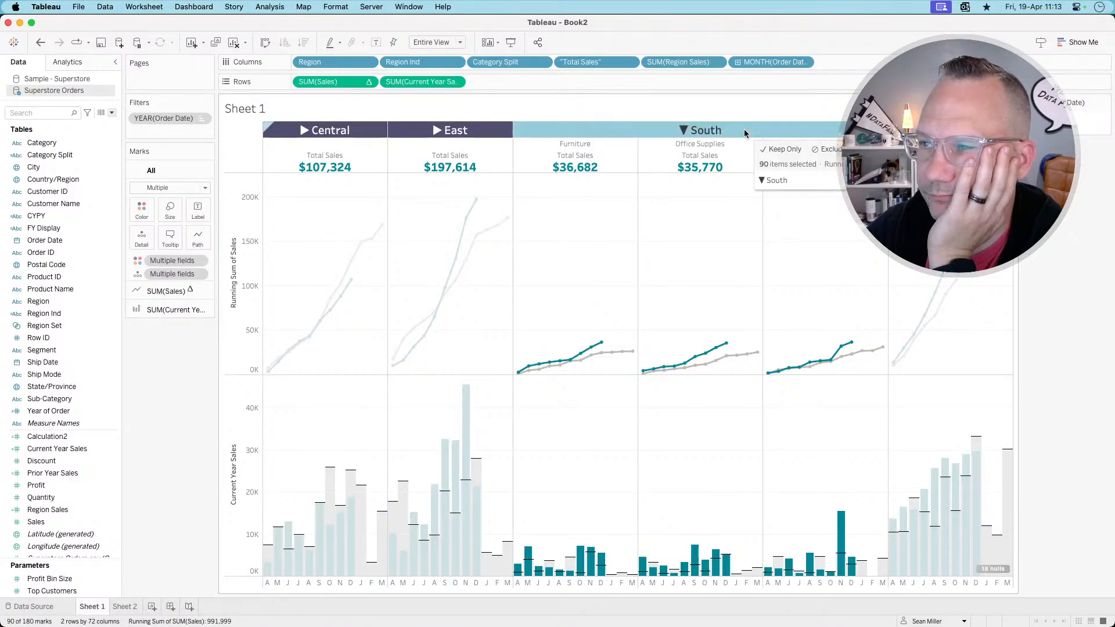
pyautogui.click(684, 131)
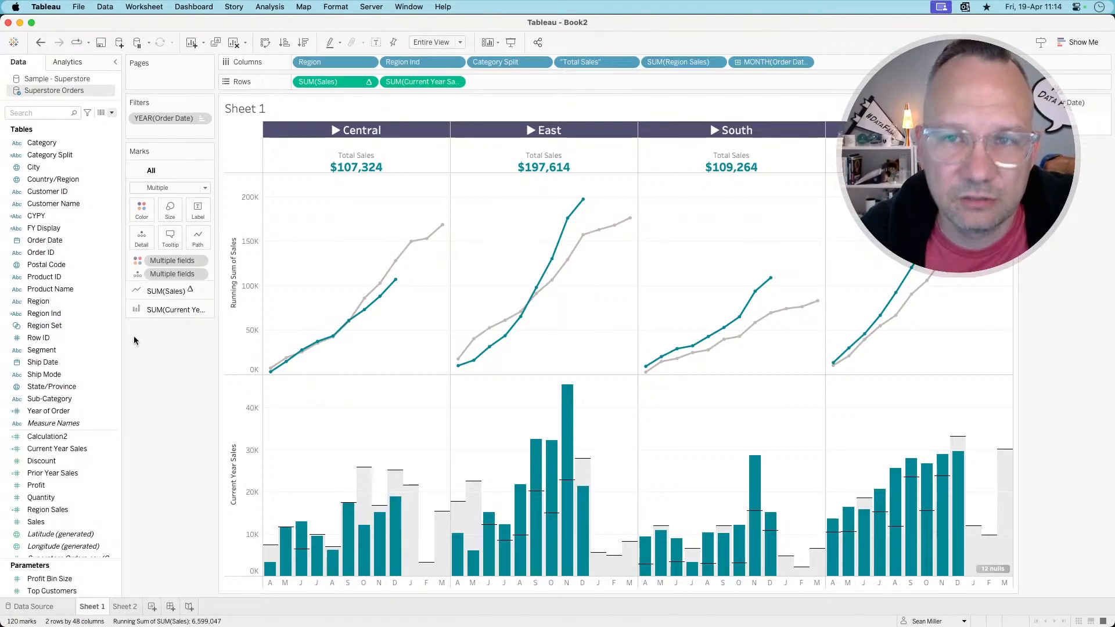
# - Examine the Fiscal Year Start option in the default properties of the Order Date field without changing it
pyautogui.rightClick(52, 227)
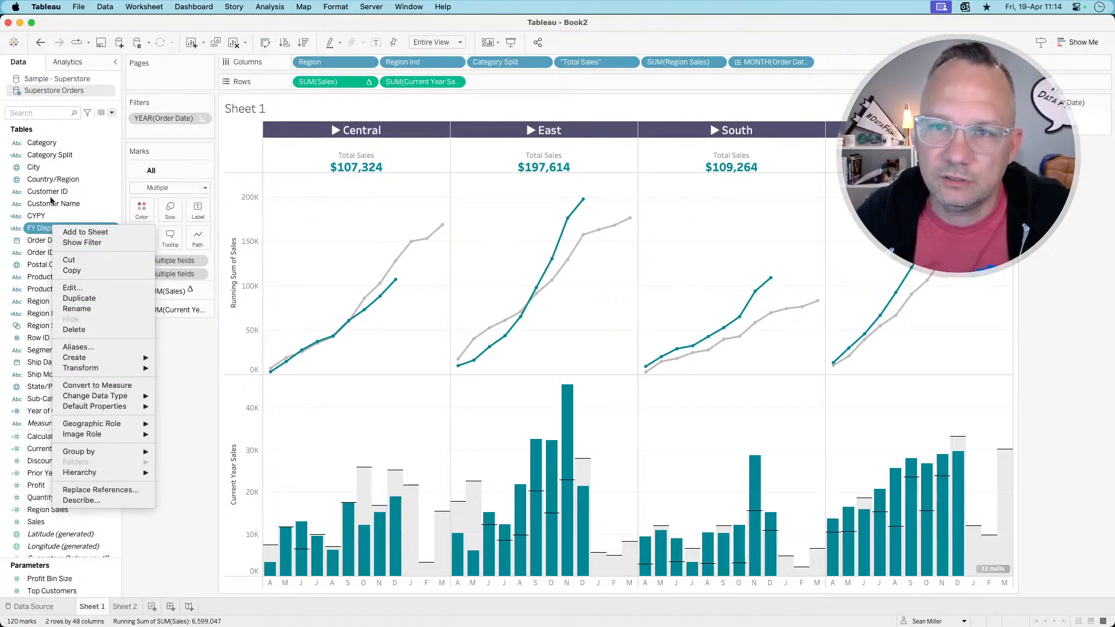
pyautogui.click(47, 240)
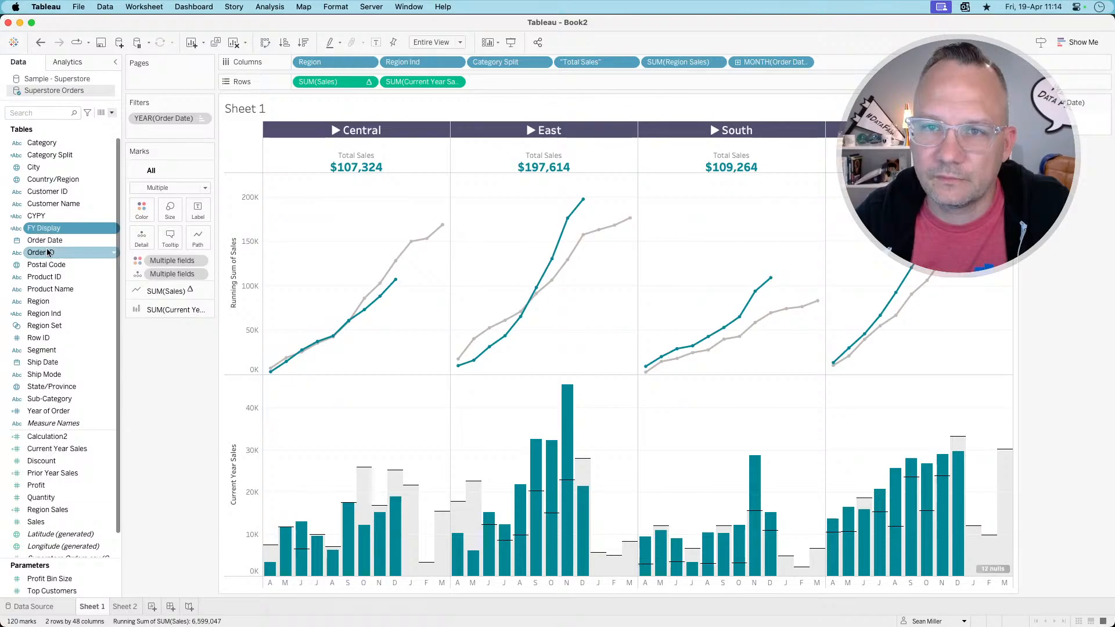
pyautogui.rightClick(48, 241)
pyautogui.moveTo(105, 361)
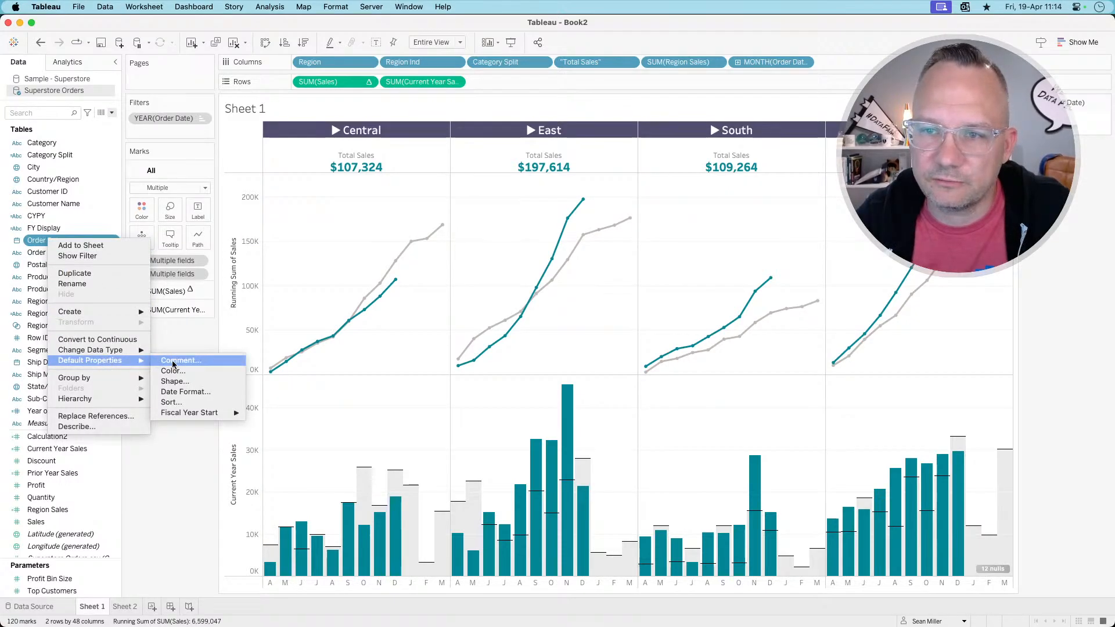
pyautogui.moveTo(192, 413)
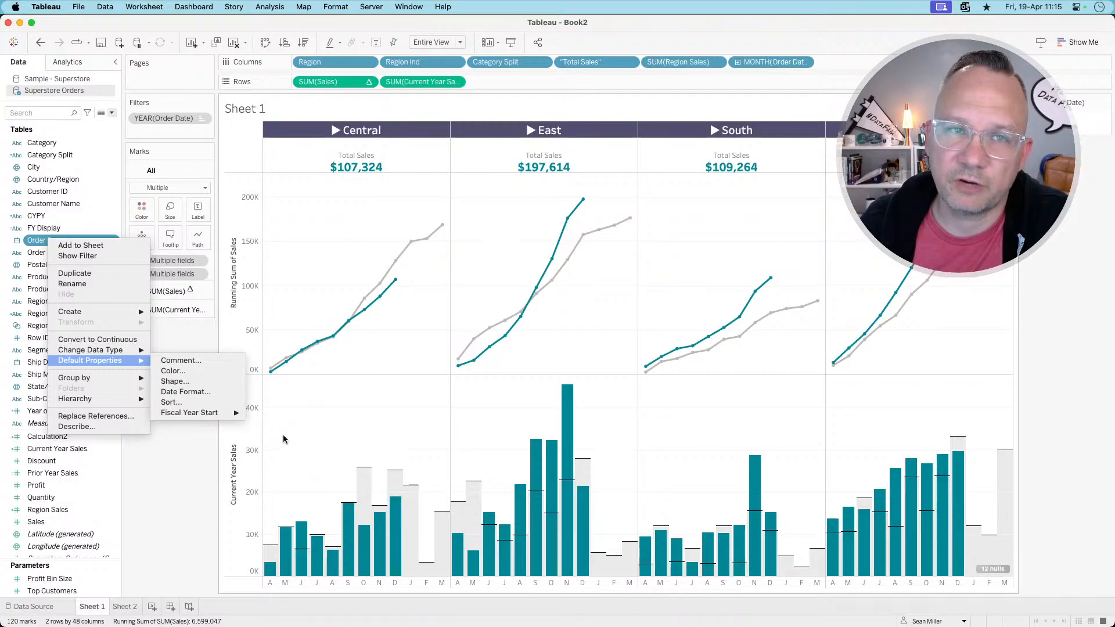
pyautogui.click(164, 508)
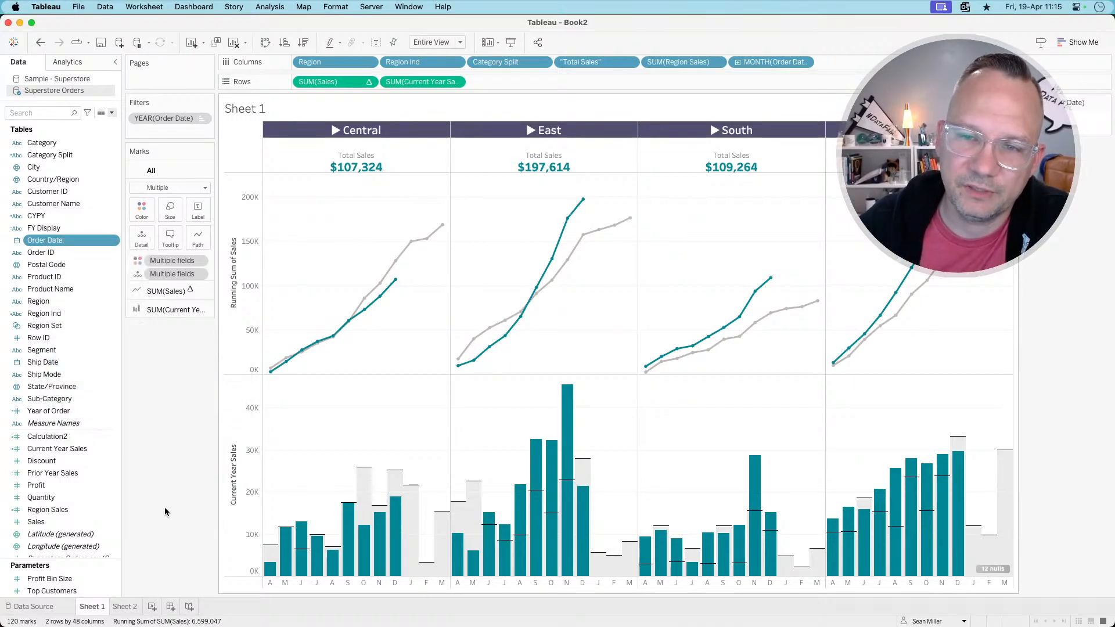